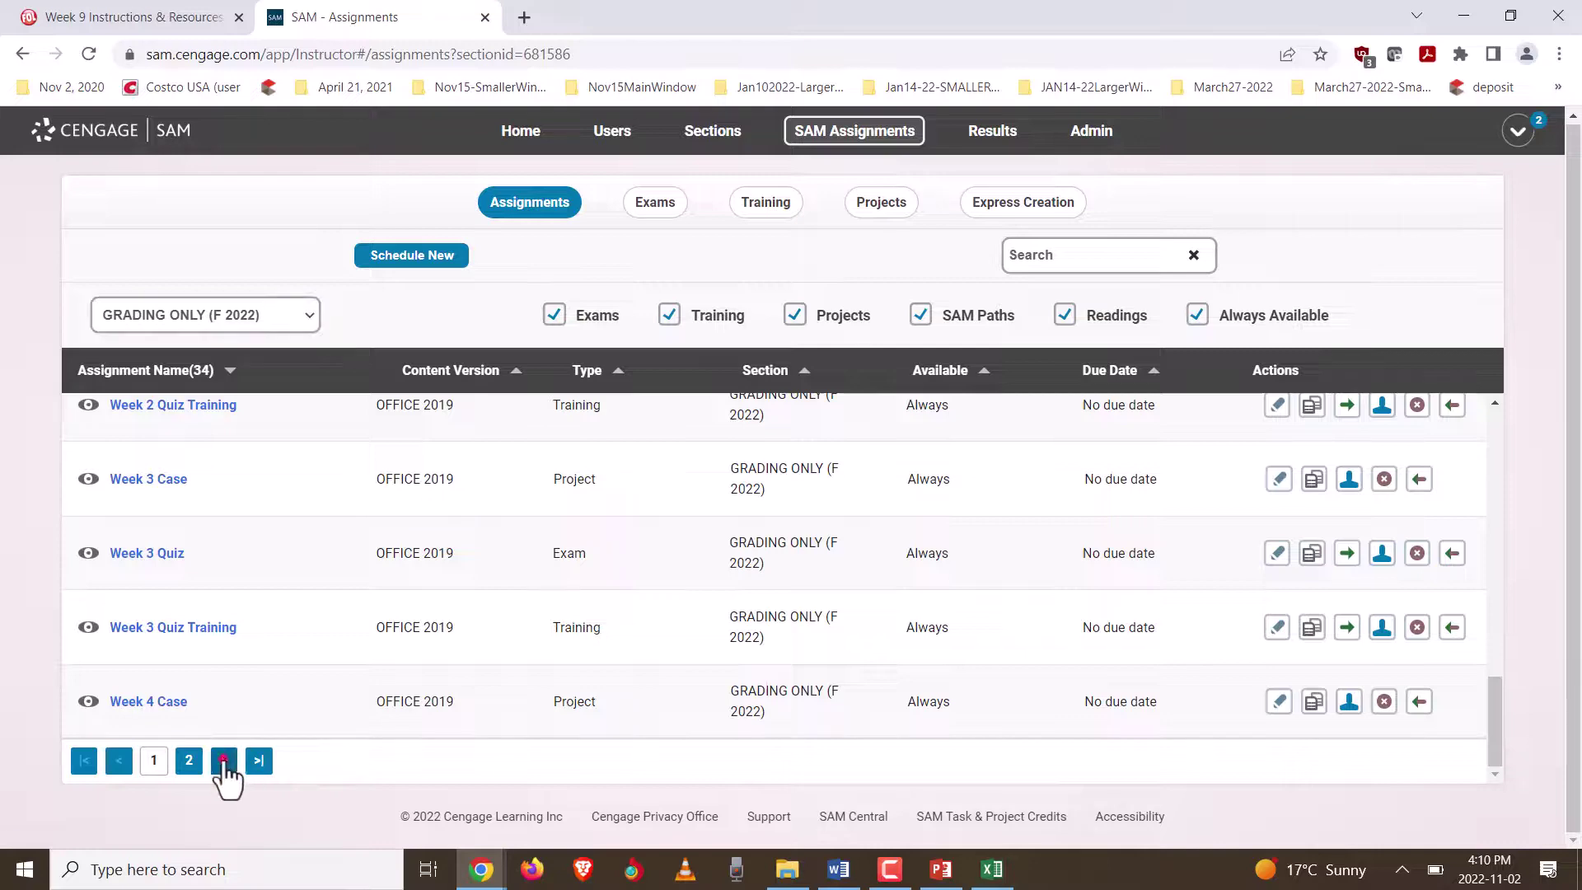
Step: Preview the Week 9 Case project from the last page of the SAM assignments list
left_click(223, 759)
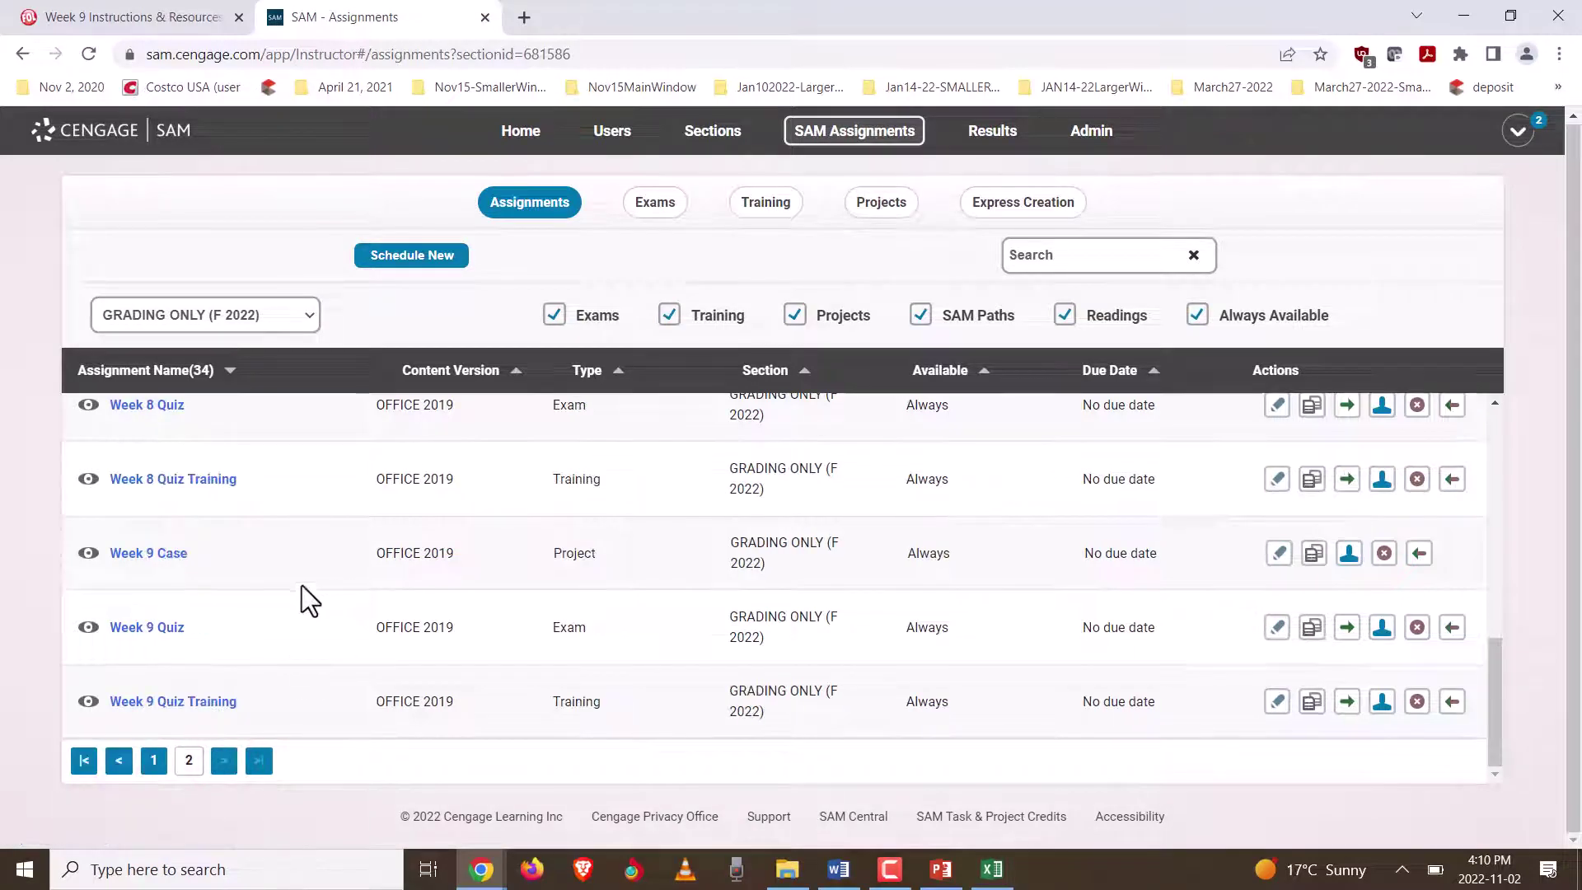
left_click(88, 552)
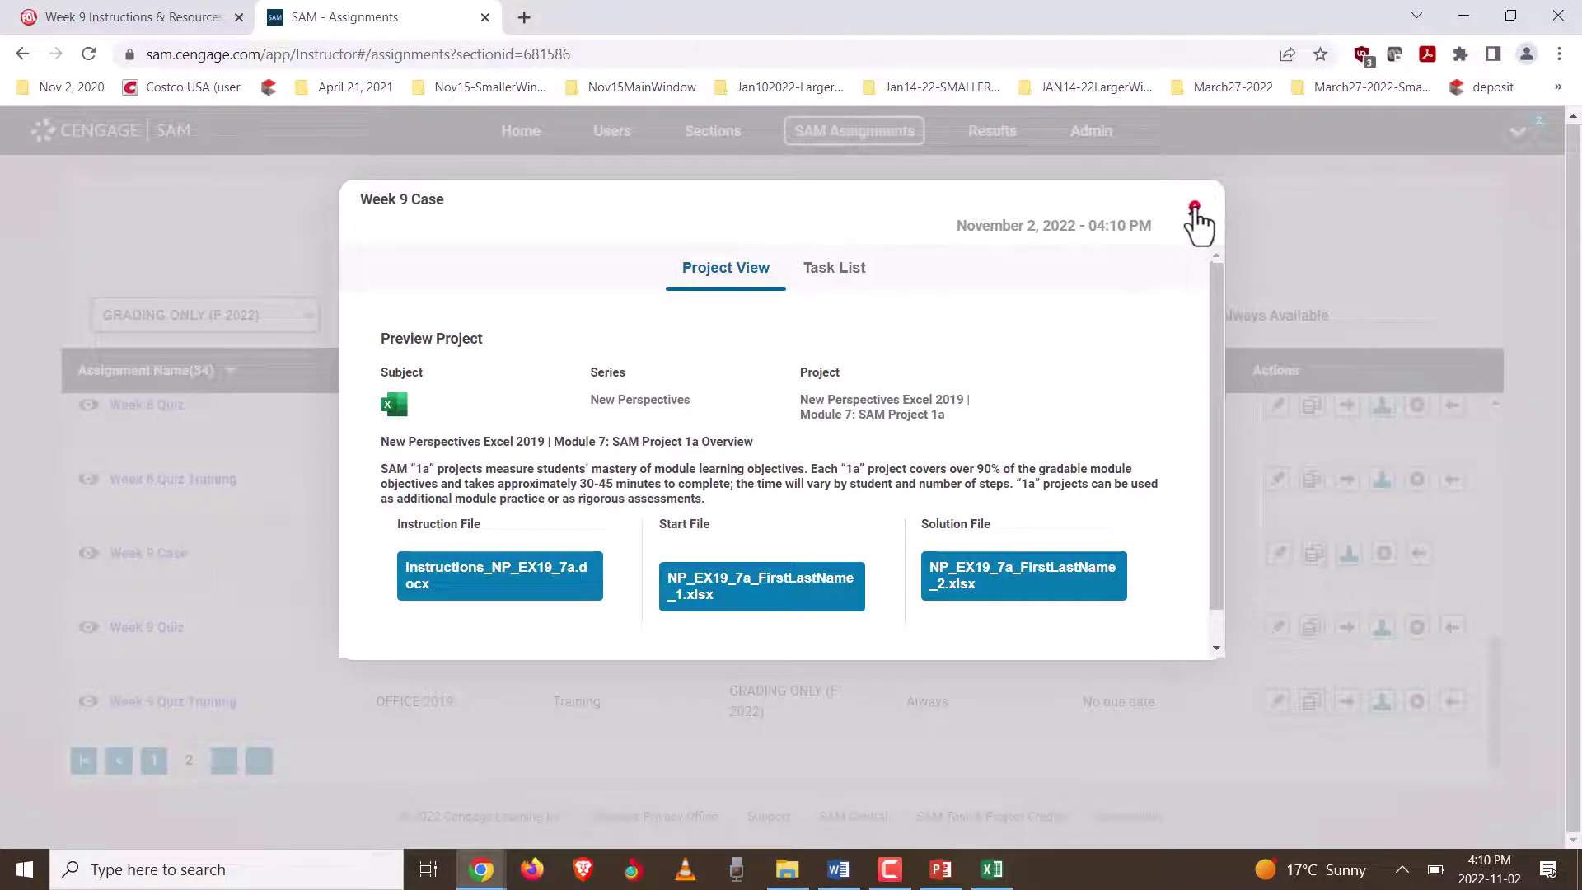
left_click(1193, 211)
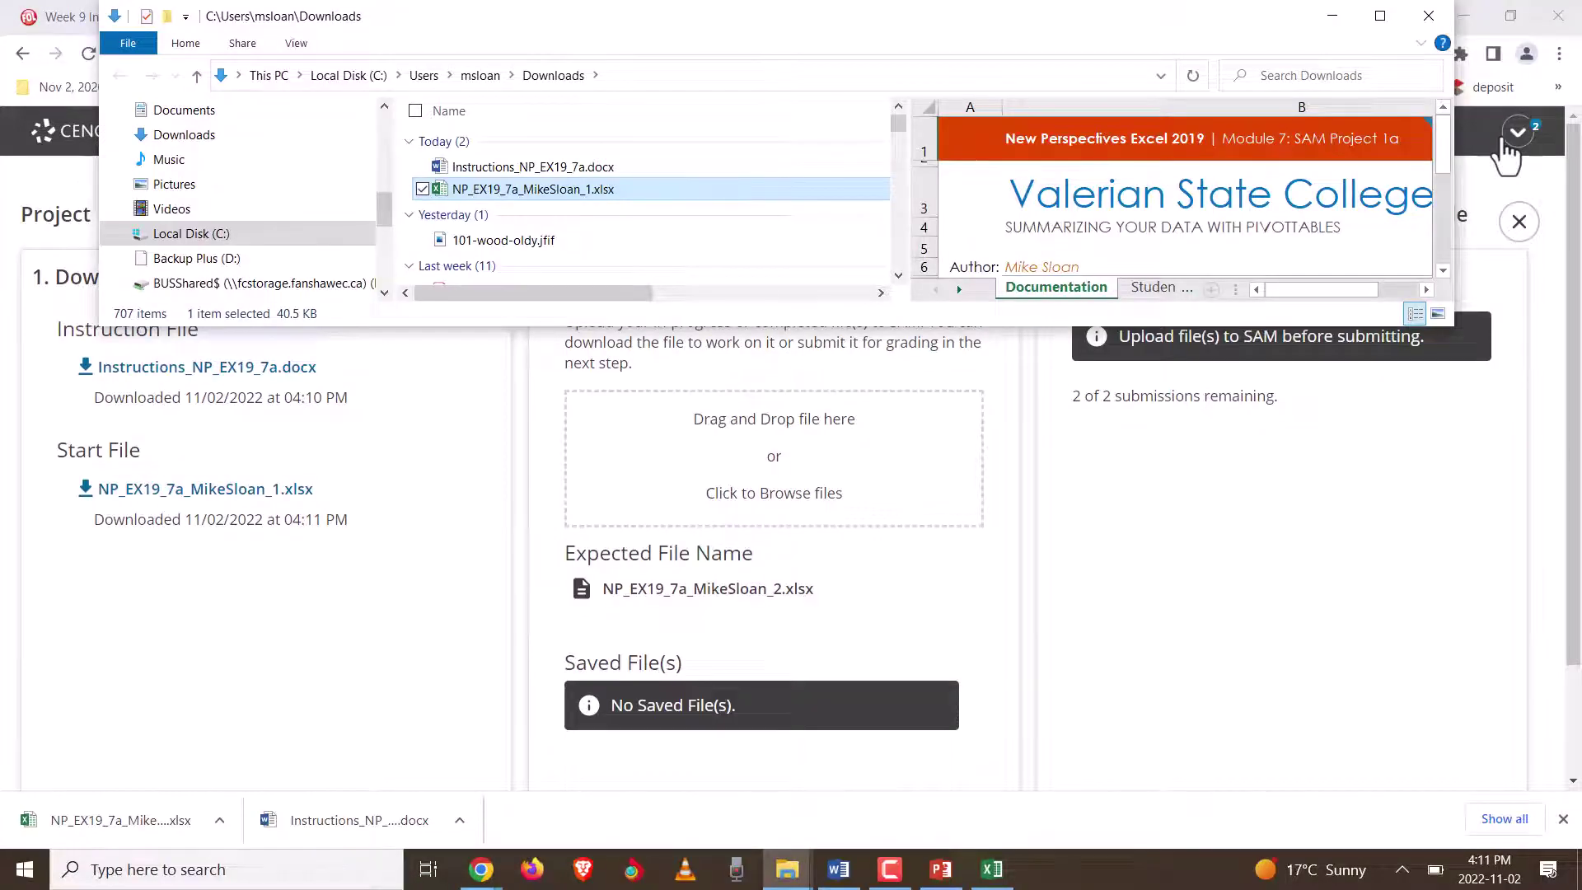
Step: Rename the downloaded start workbook in Downloads so that its file name ends in 2 instead of 1
left_click(587, 196)
left_click(591, 192)
key("BackSpace")
type("2")
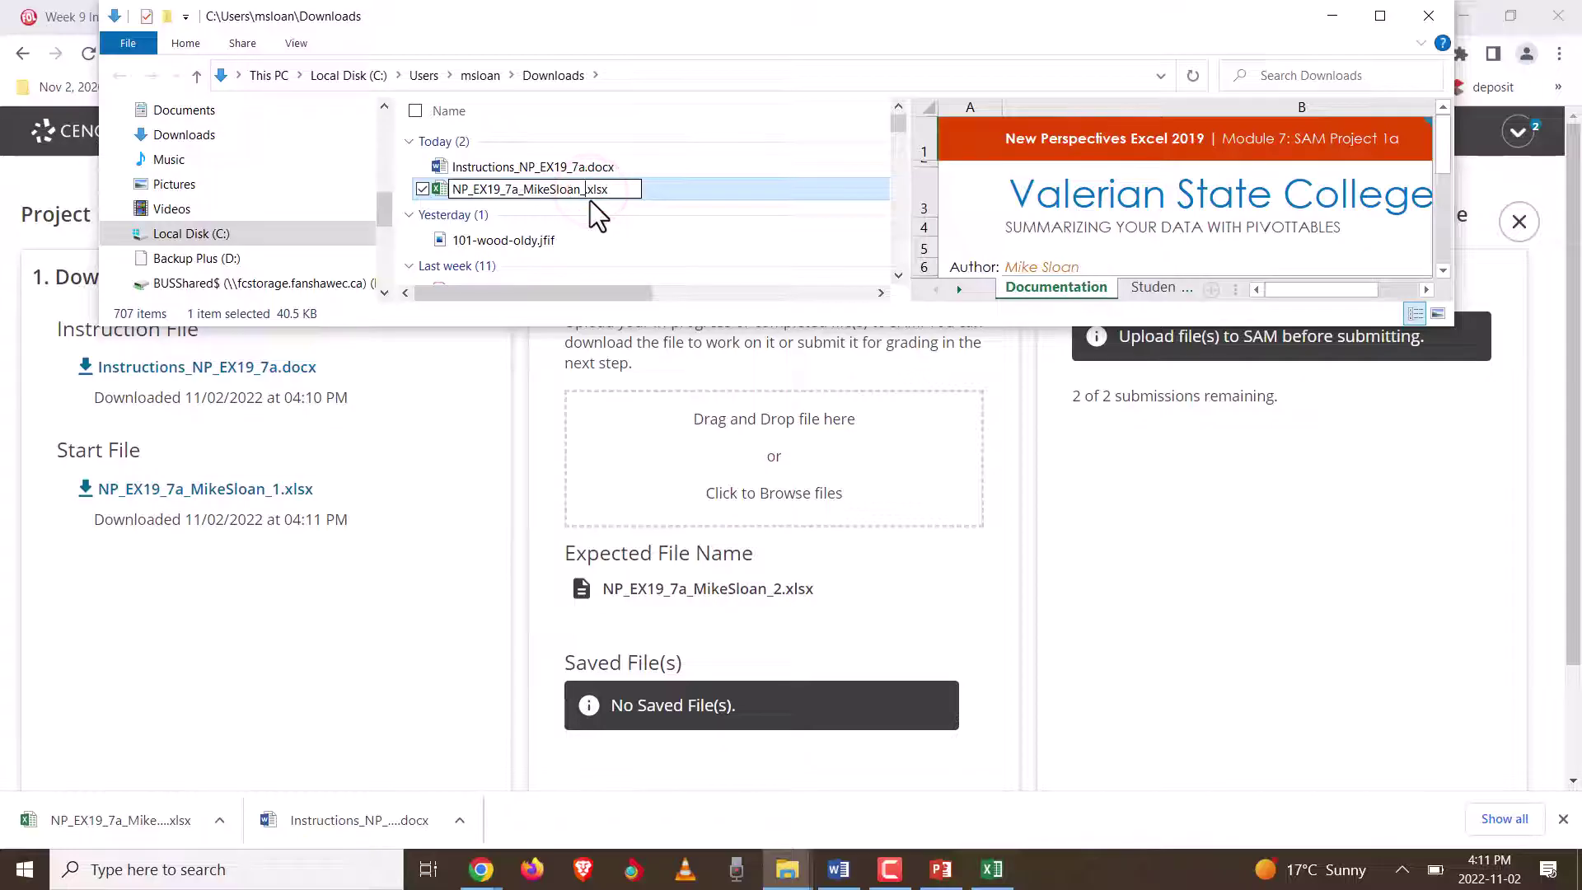
key("Return")
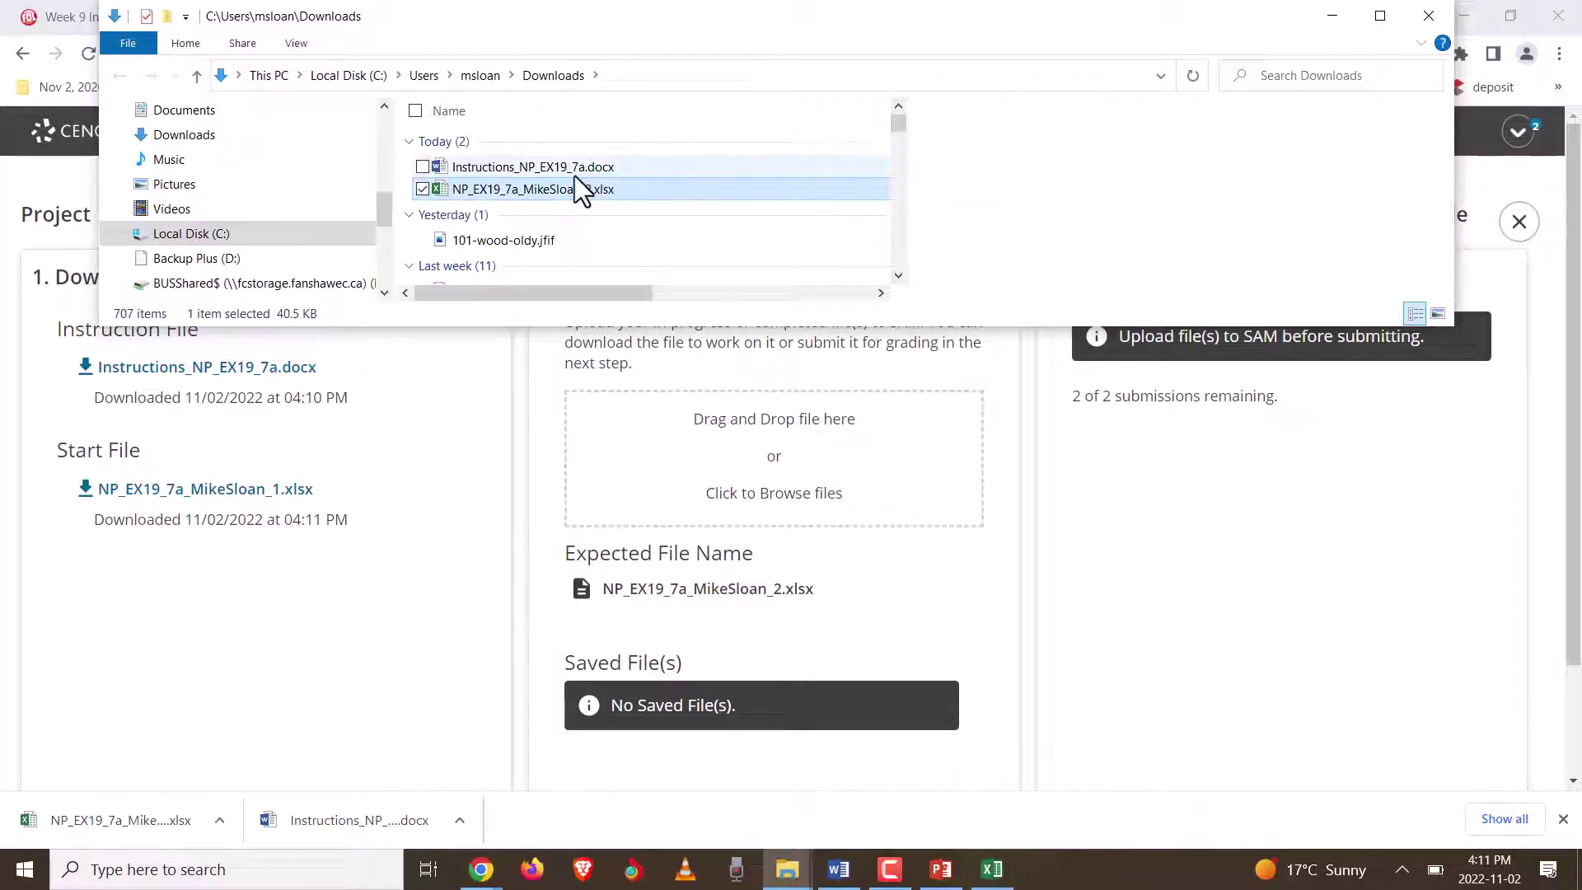
Step: Open the renamed workbook and the instructions document, then enable editing in the document and close its Navigation pane
left_click_drag(528, 198, 505, 166)
left_click_drag(880, 25, 1031, 209)
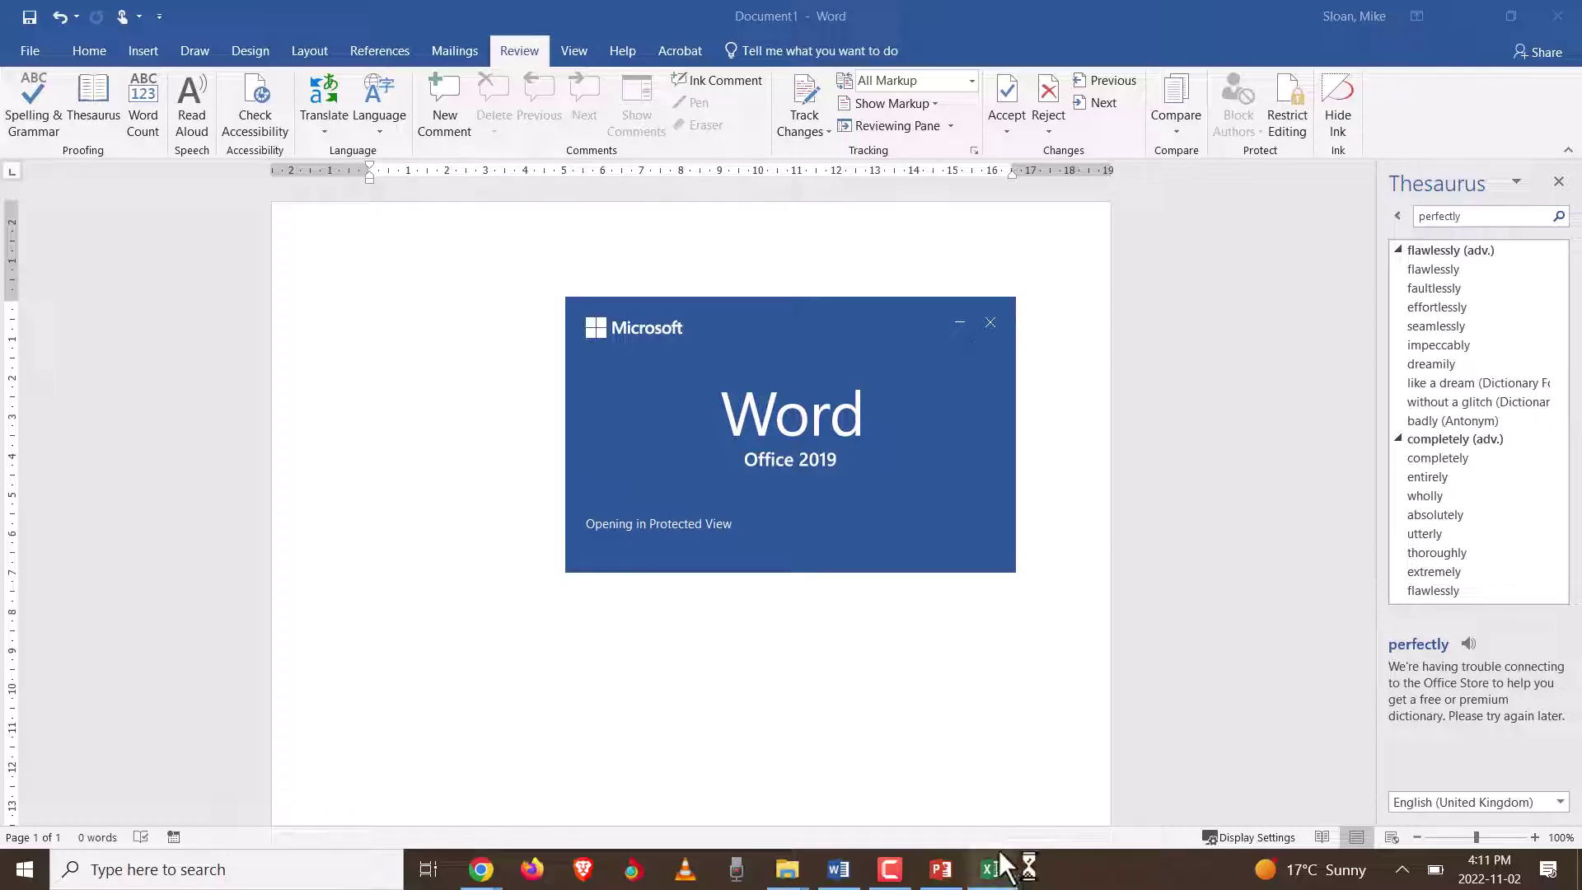
mouse_move(999, 859)
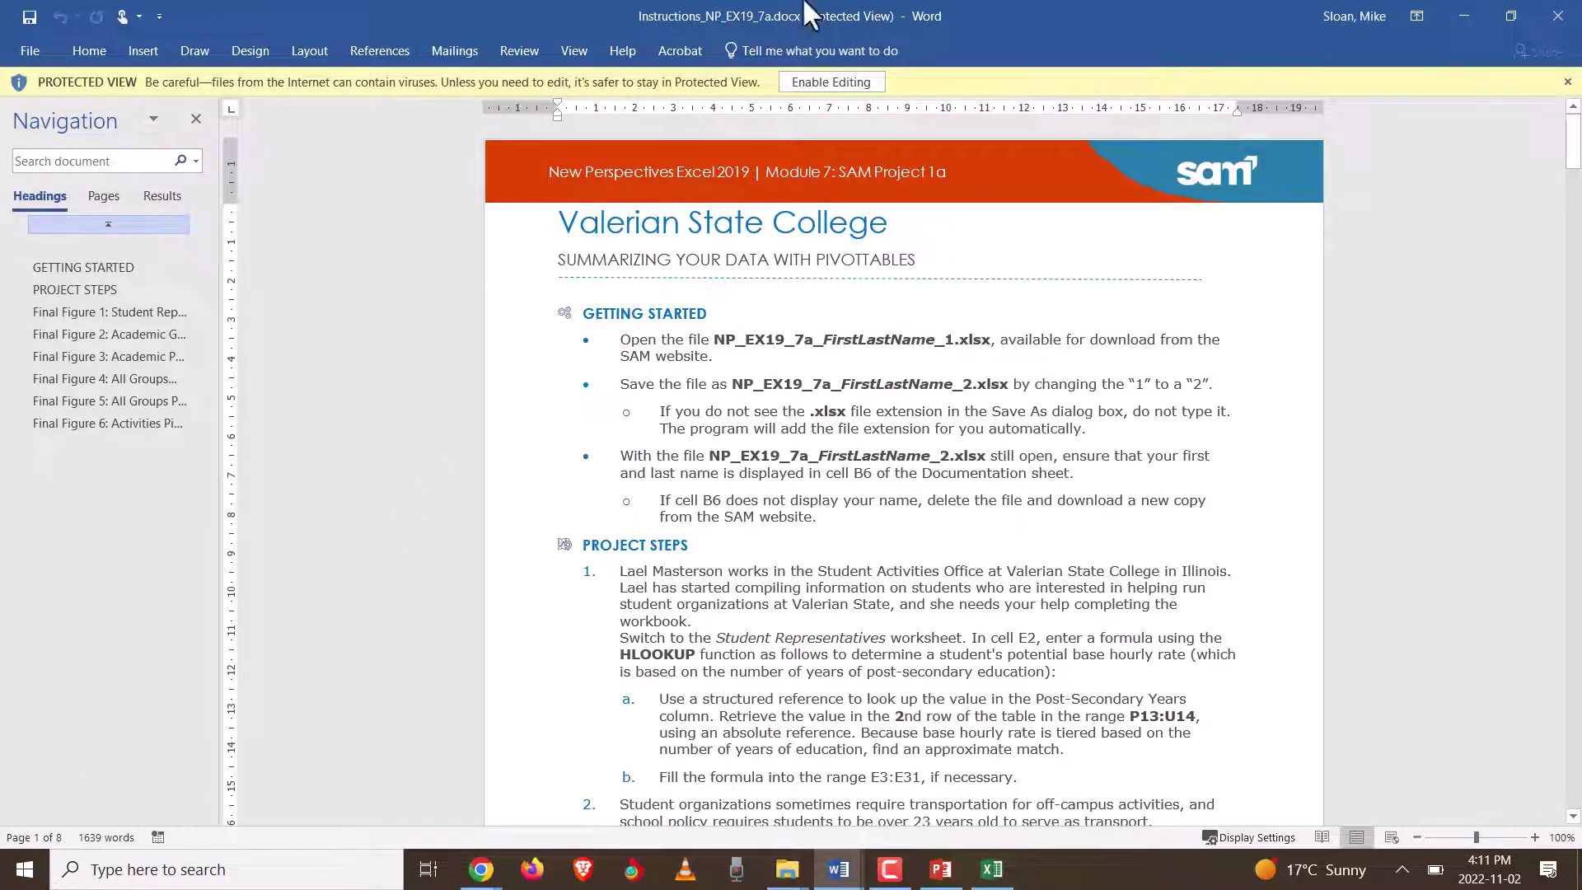
left_click(875, 81)
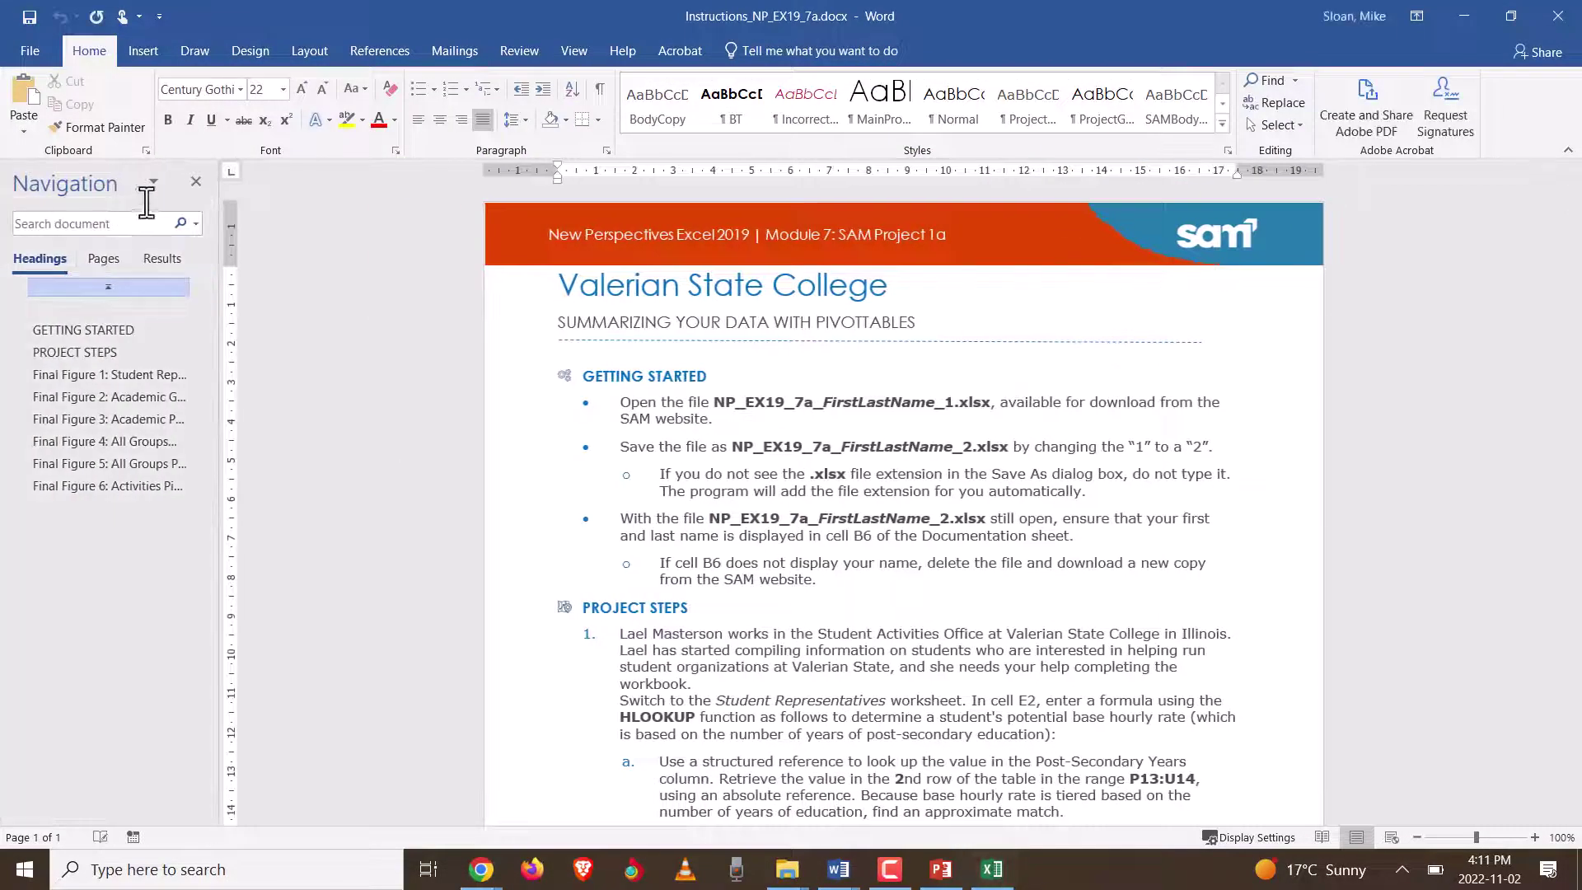
left_click(195, 182)
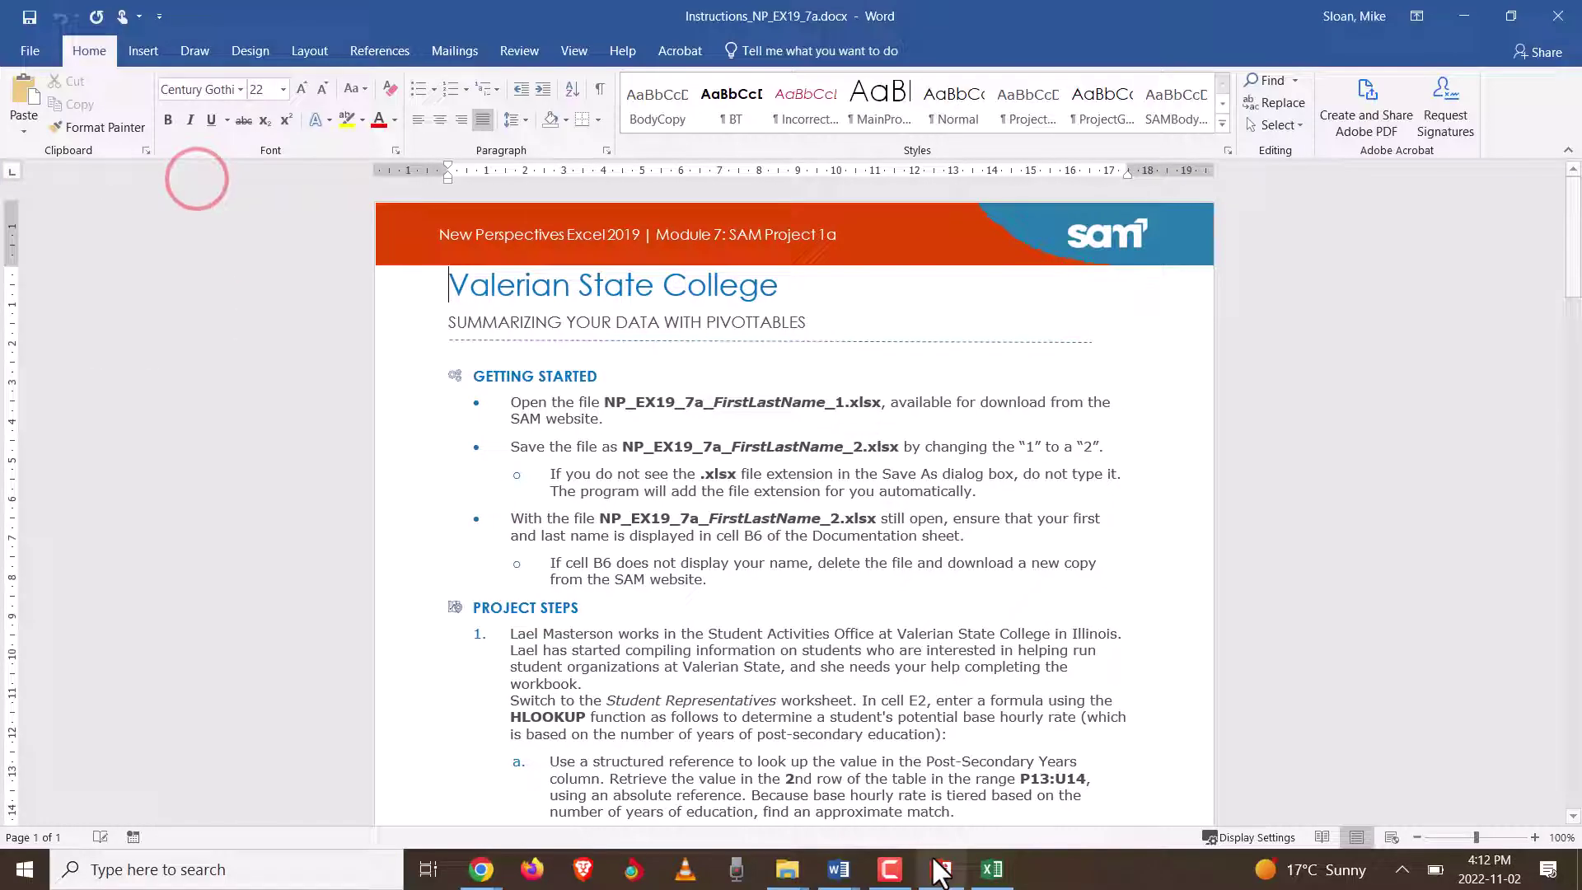
Step: Switch to the Excel workbook, enable editing and display the Student Representatives worksheet at 70% zoom
left_click(992, 869)
left_click(820, 89)
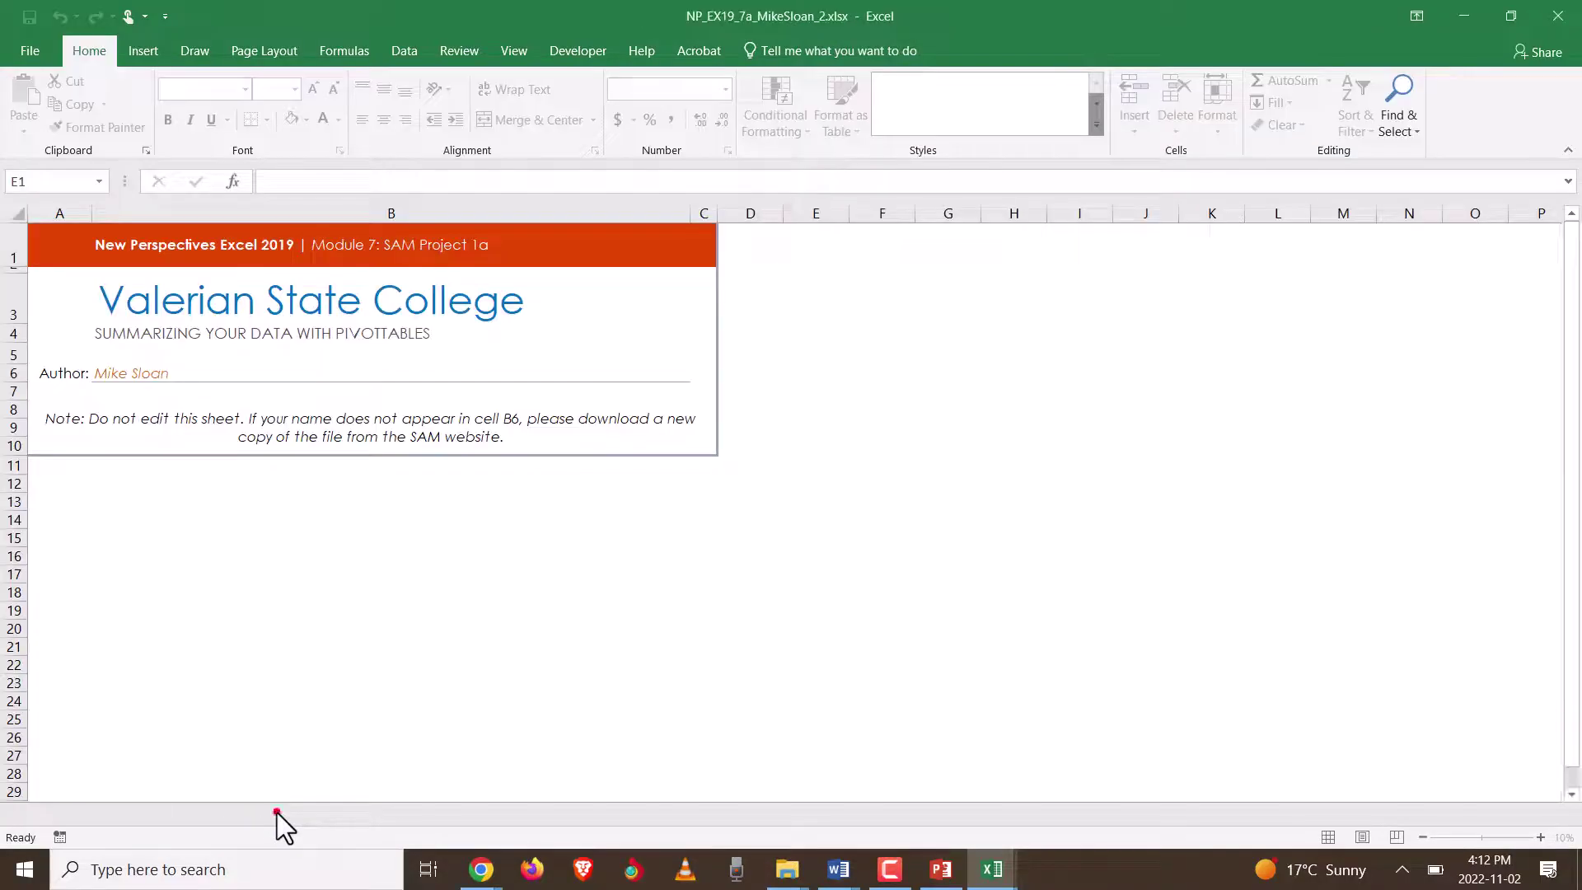
left_click(277, 812)
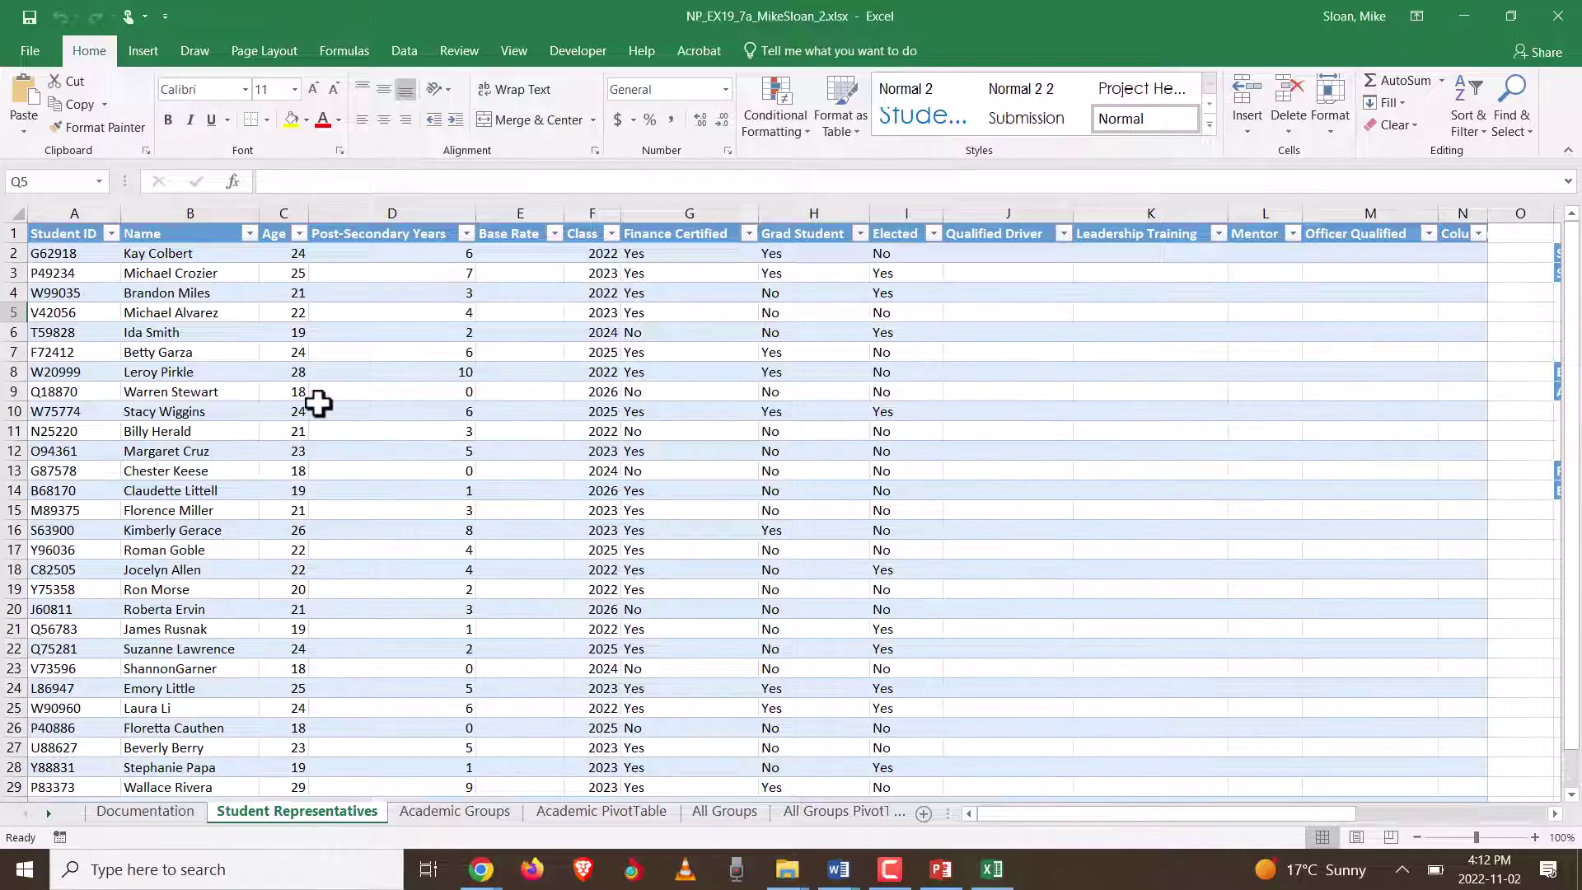
scroll(582, 393, "down", 2, "ctrl")
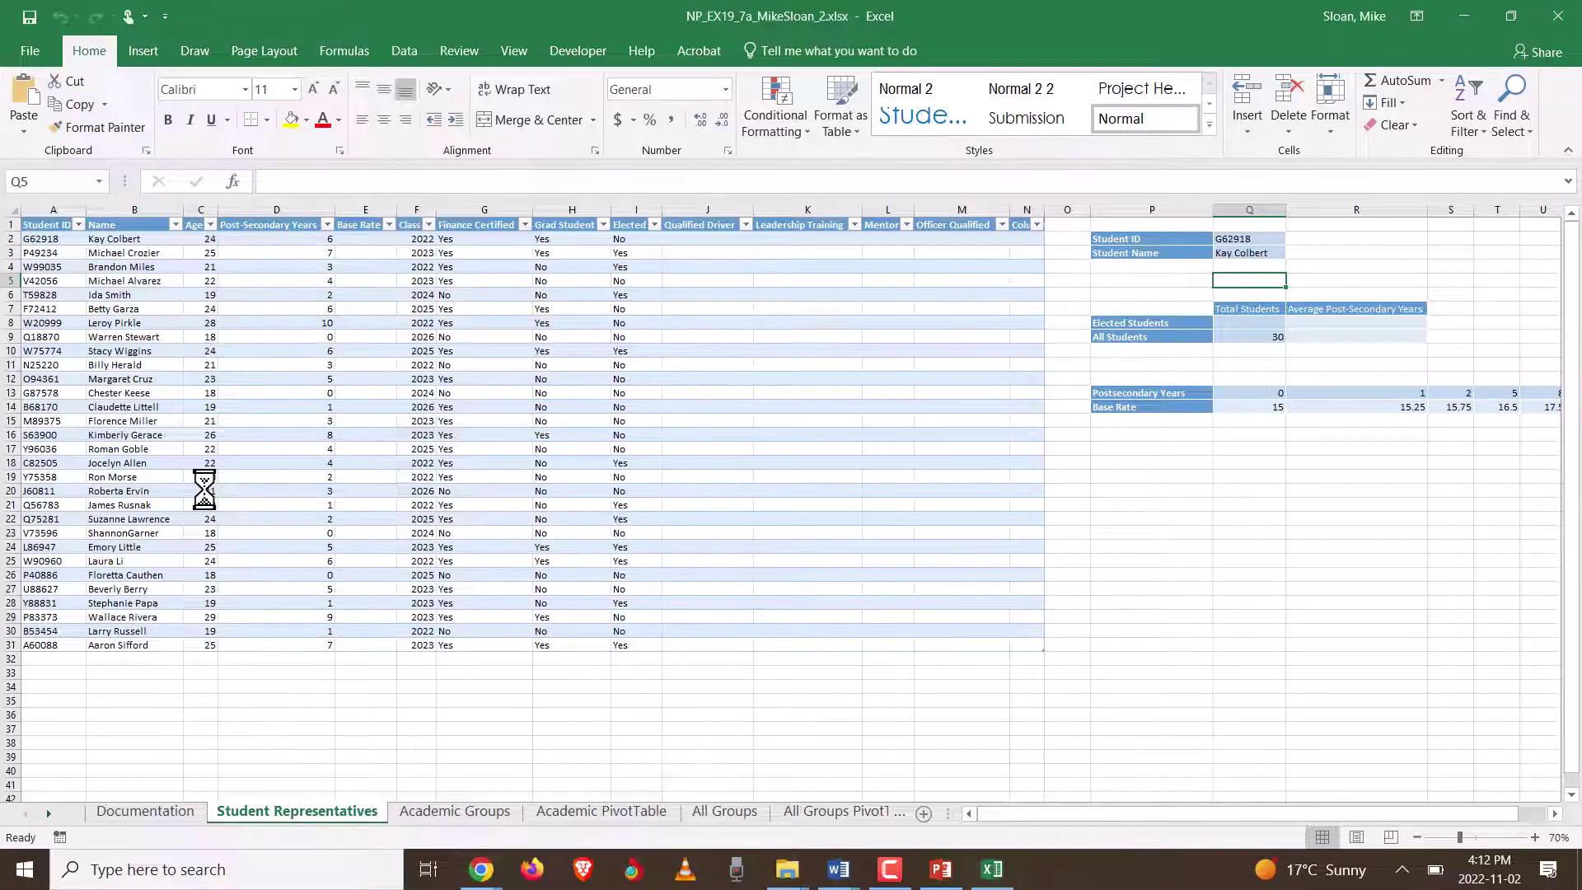
Step: Read project step 1 in the Word instructions against the worksheet's Post-Secondary Years column, selecting cell E2 for the formula
key("alt+Tab")
scroll(746, 531, "down", 6)
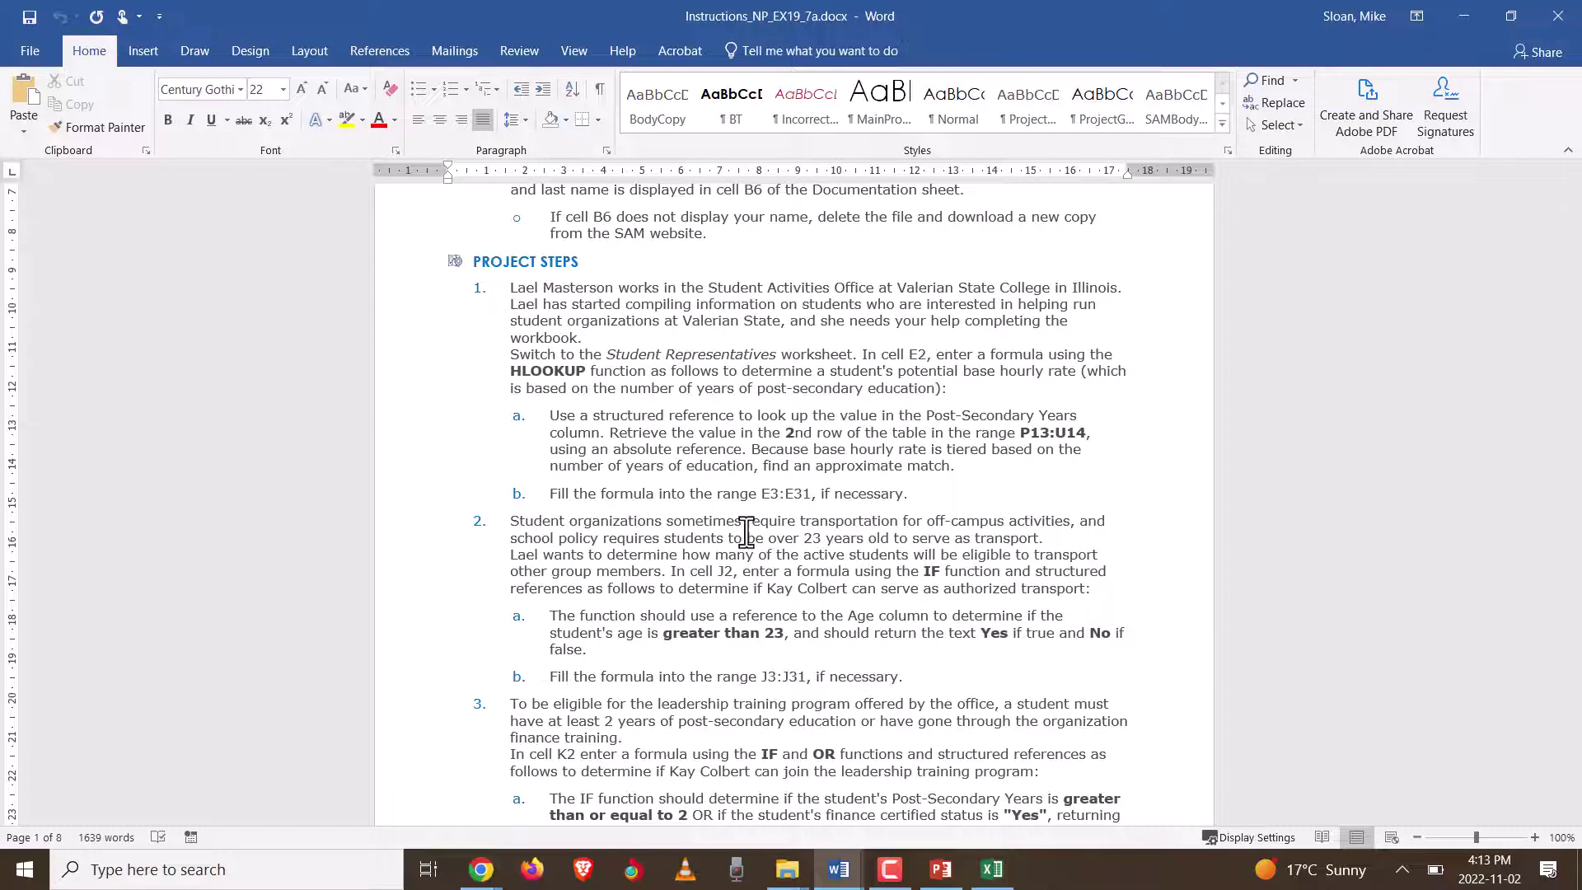
key("alt+Tab")
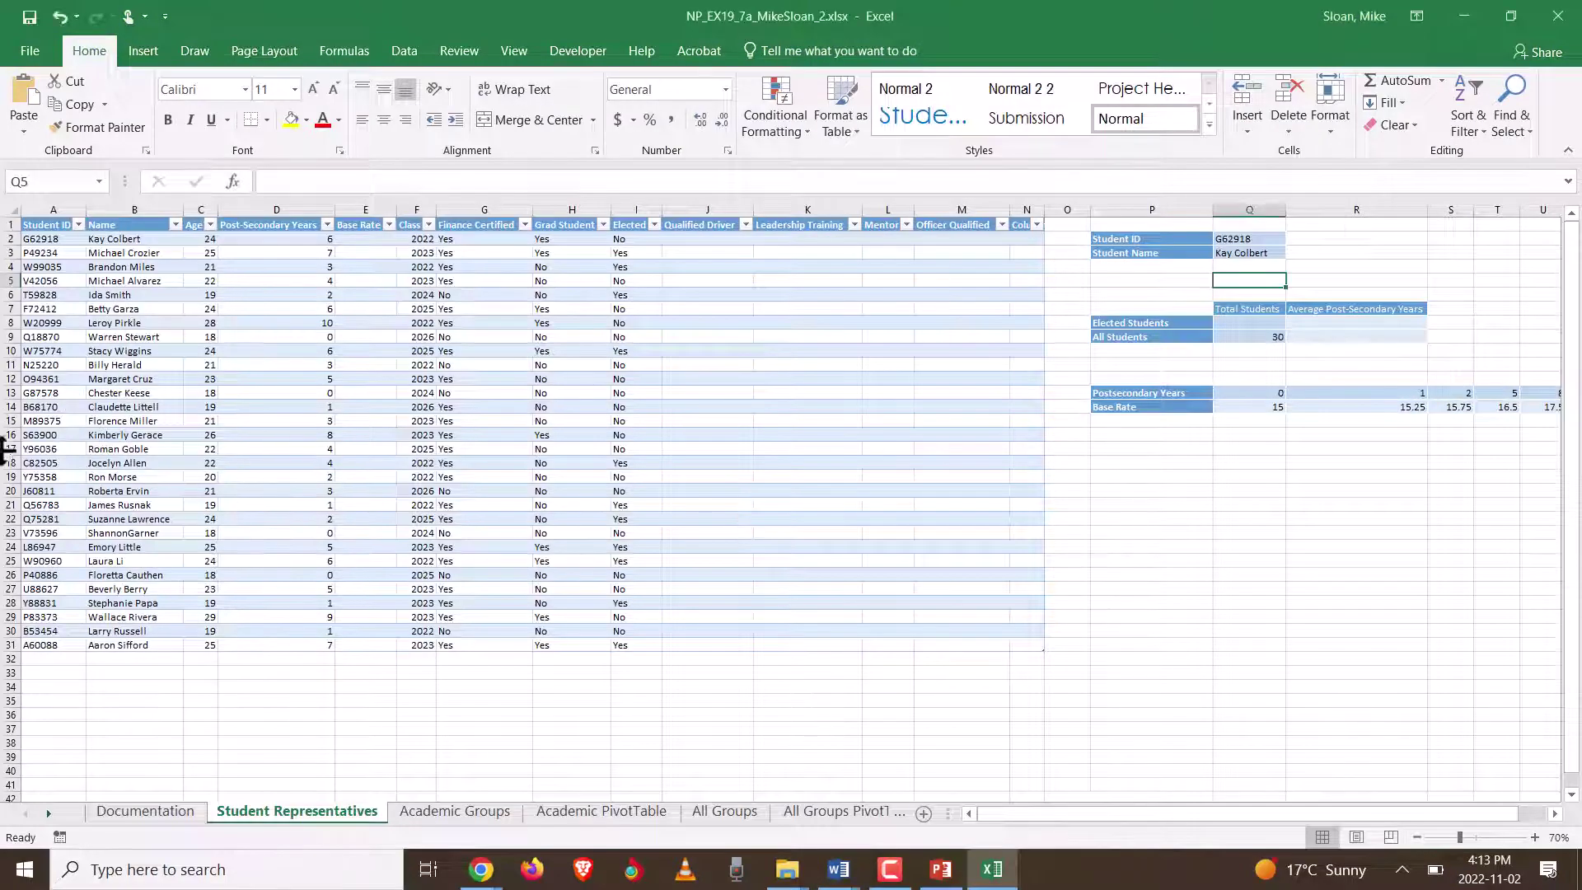
left_click(266, 324)
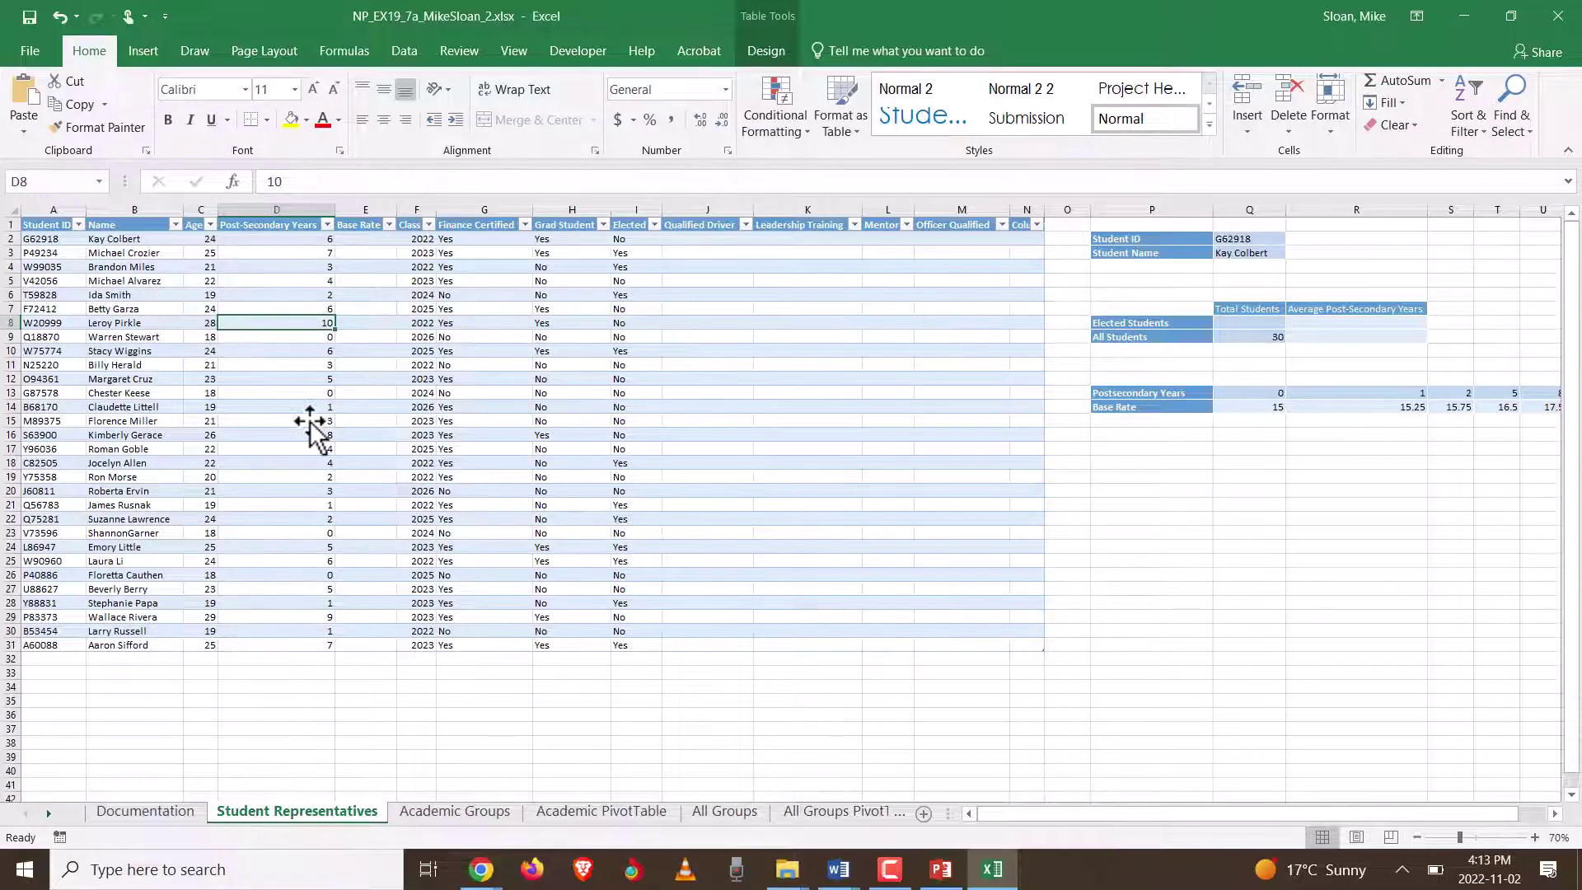
left_click(380, 238)
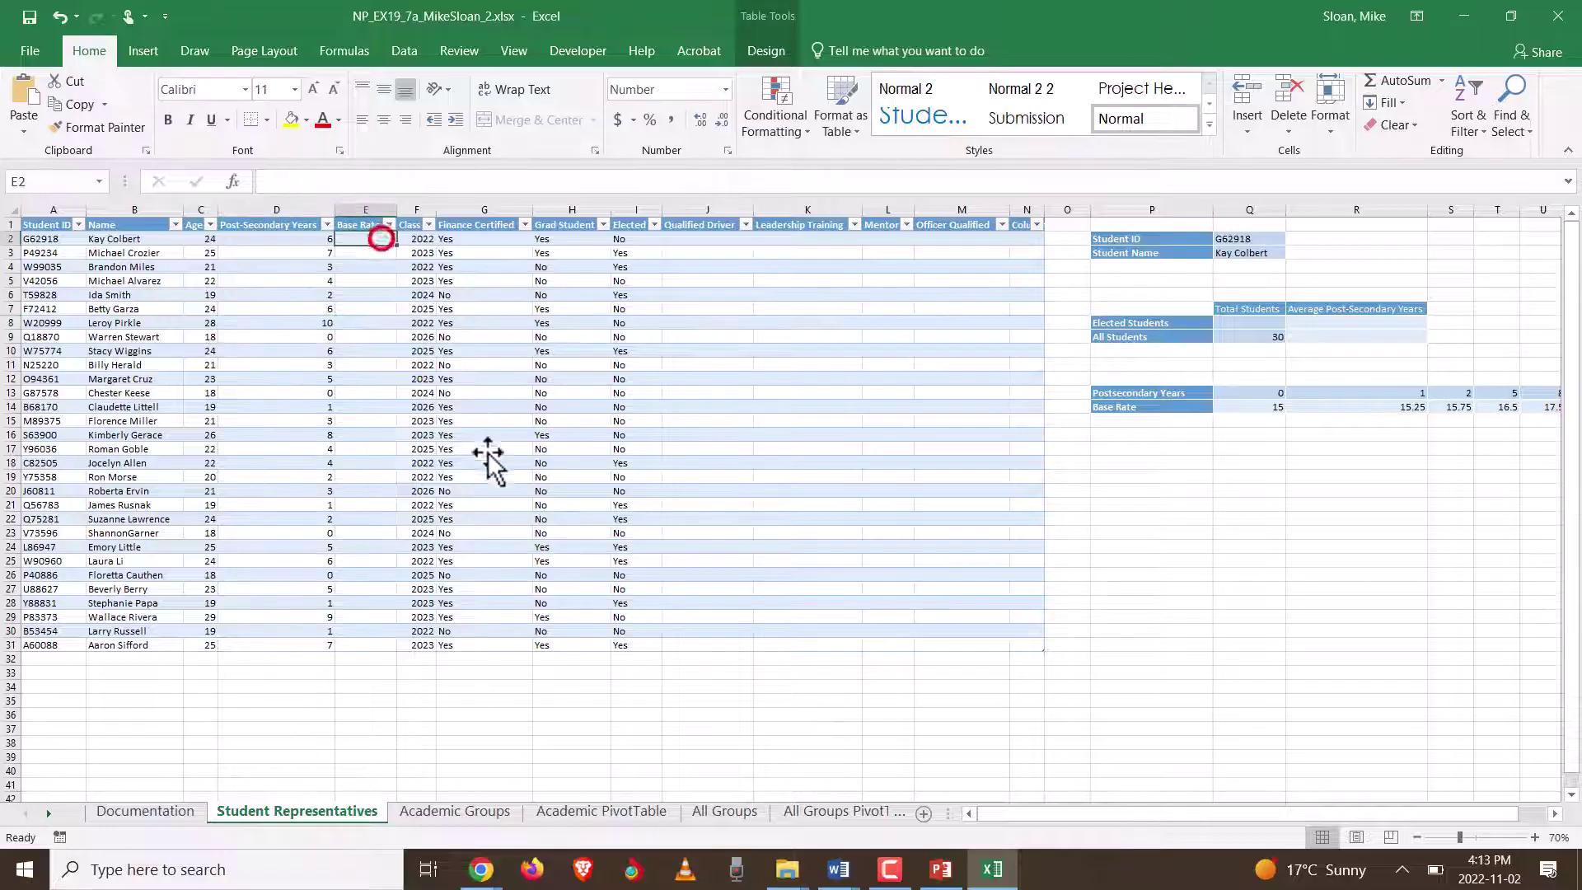
key("alt+Tab")
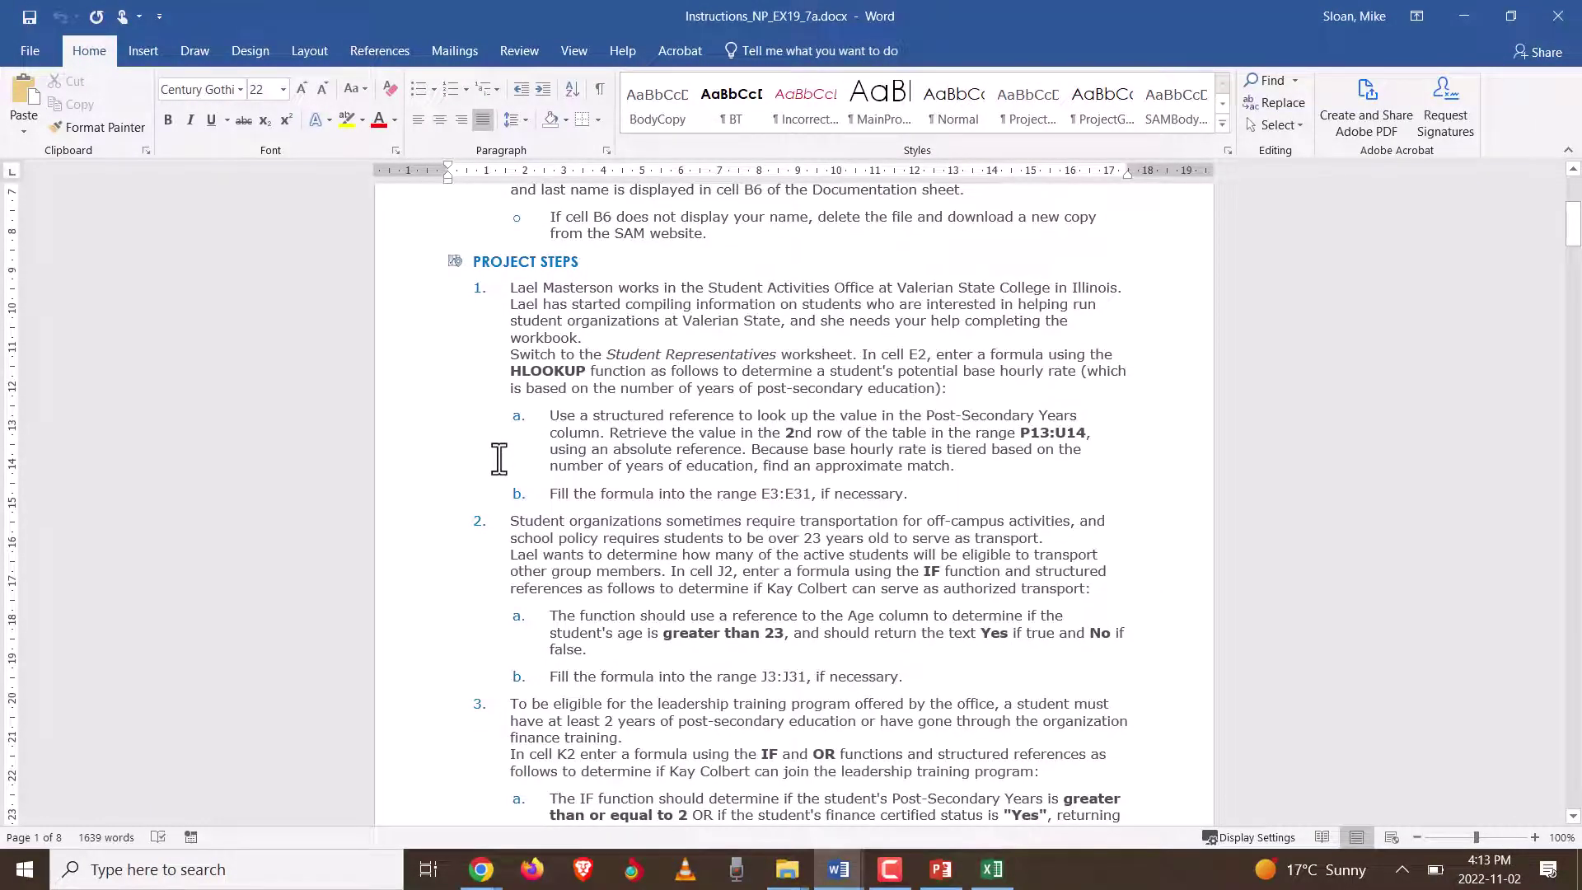
key("alt+Tab")
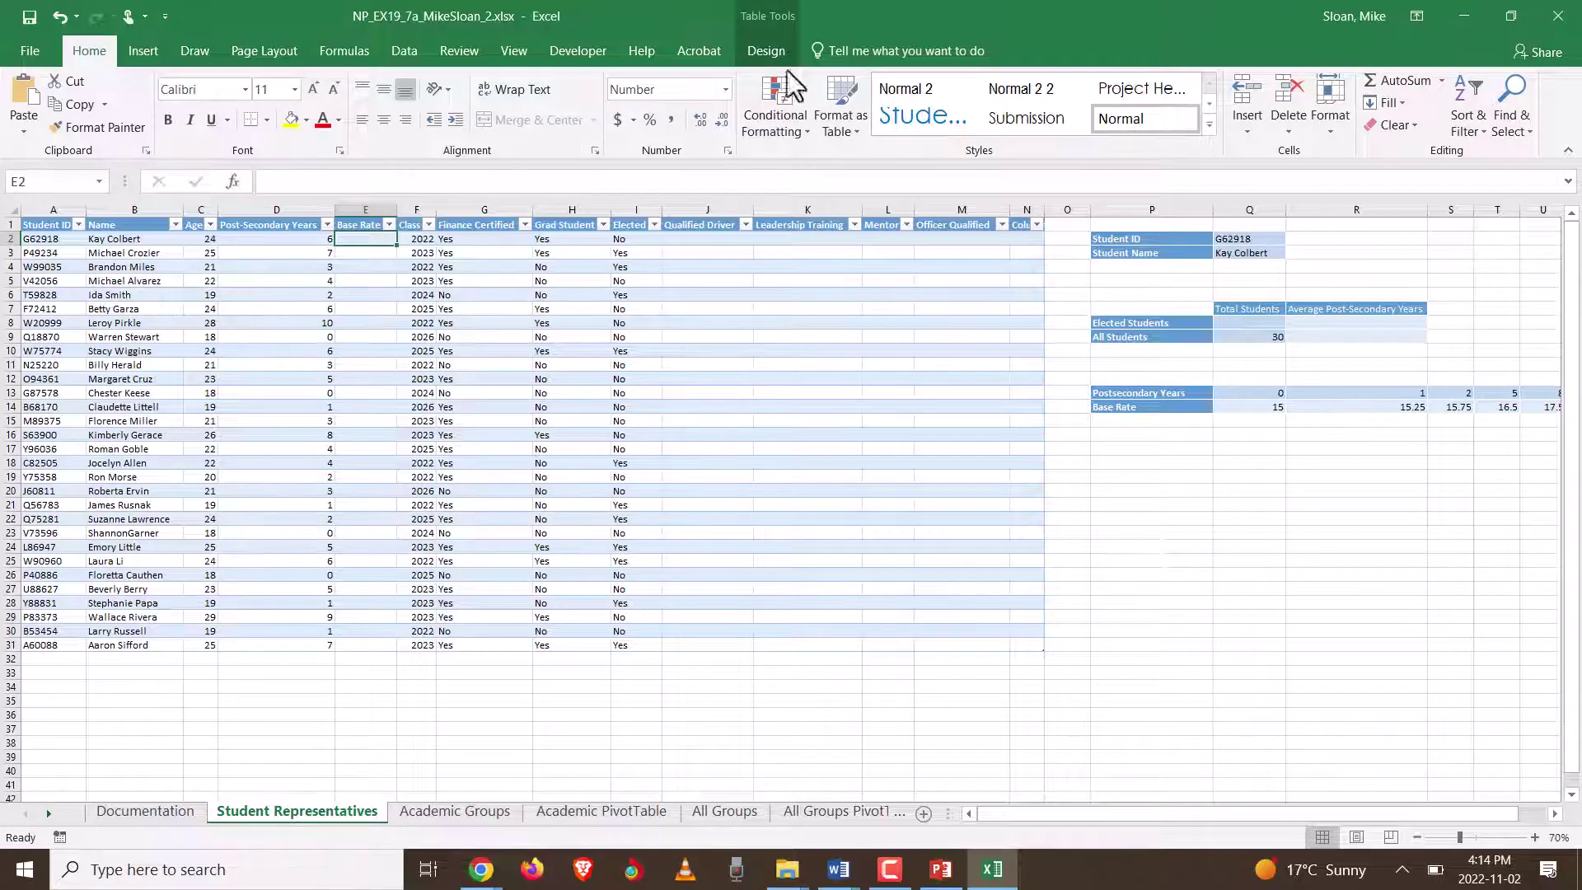
left_click(333, 55)
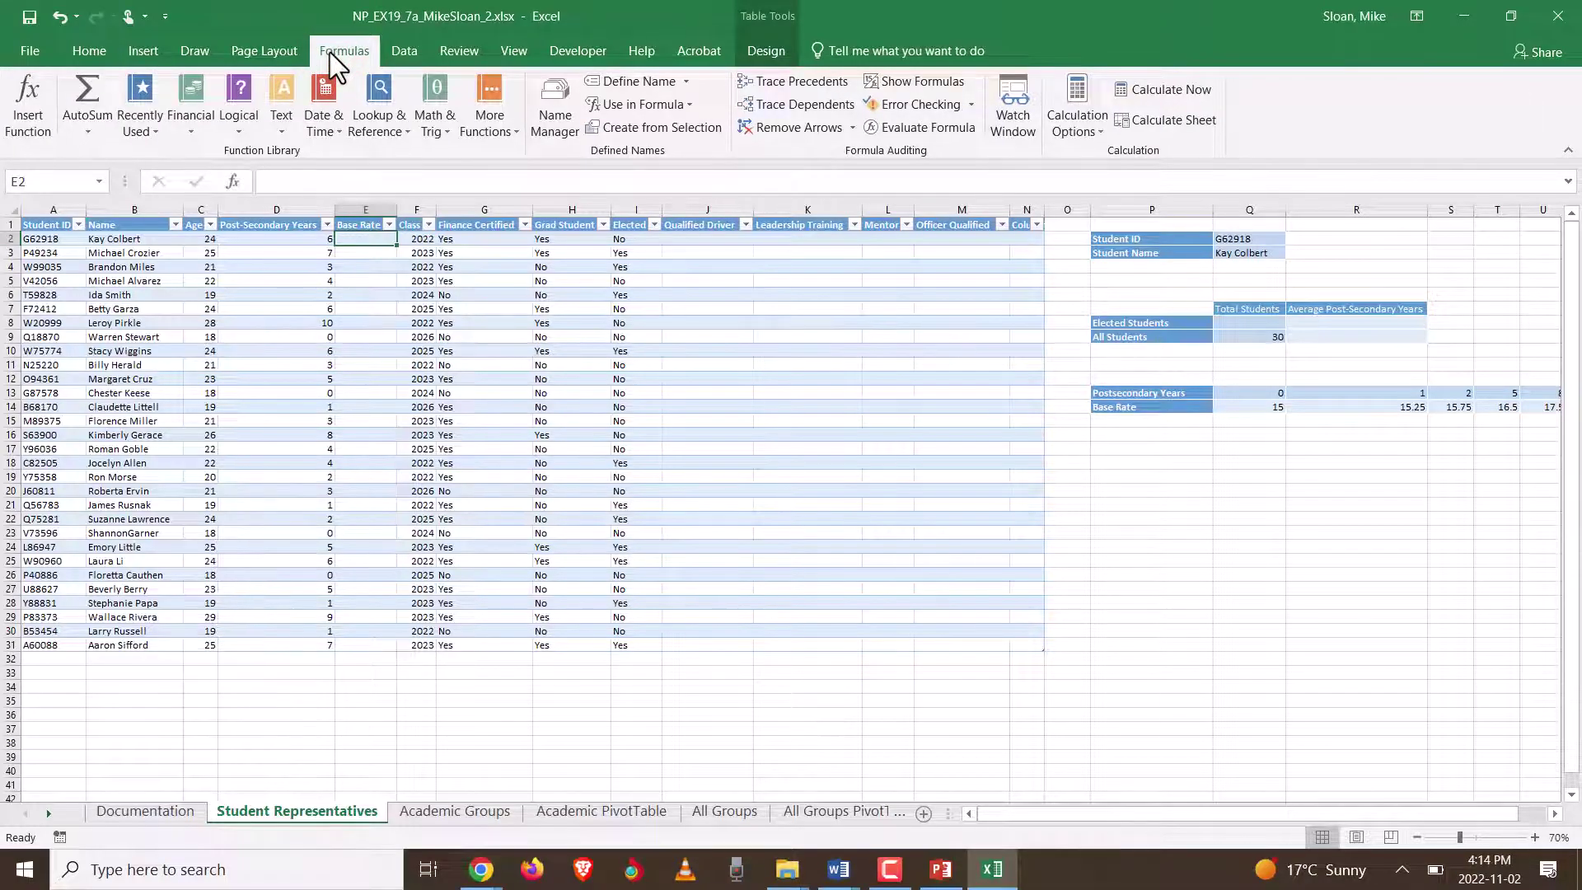
left_click(398, 122)
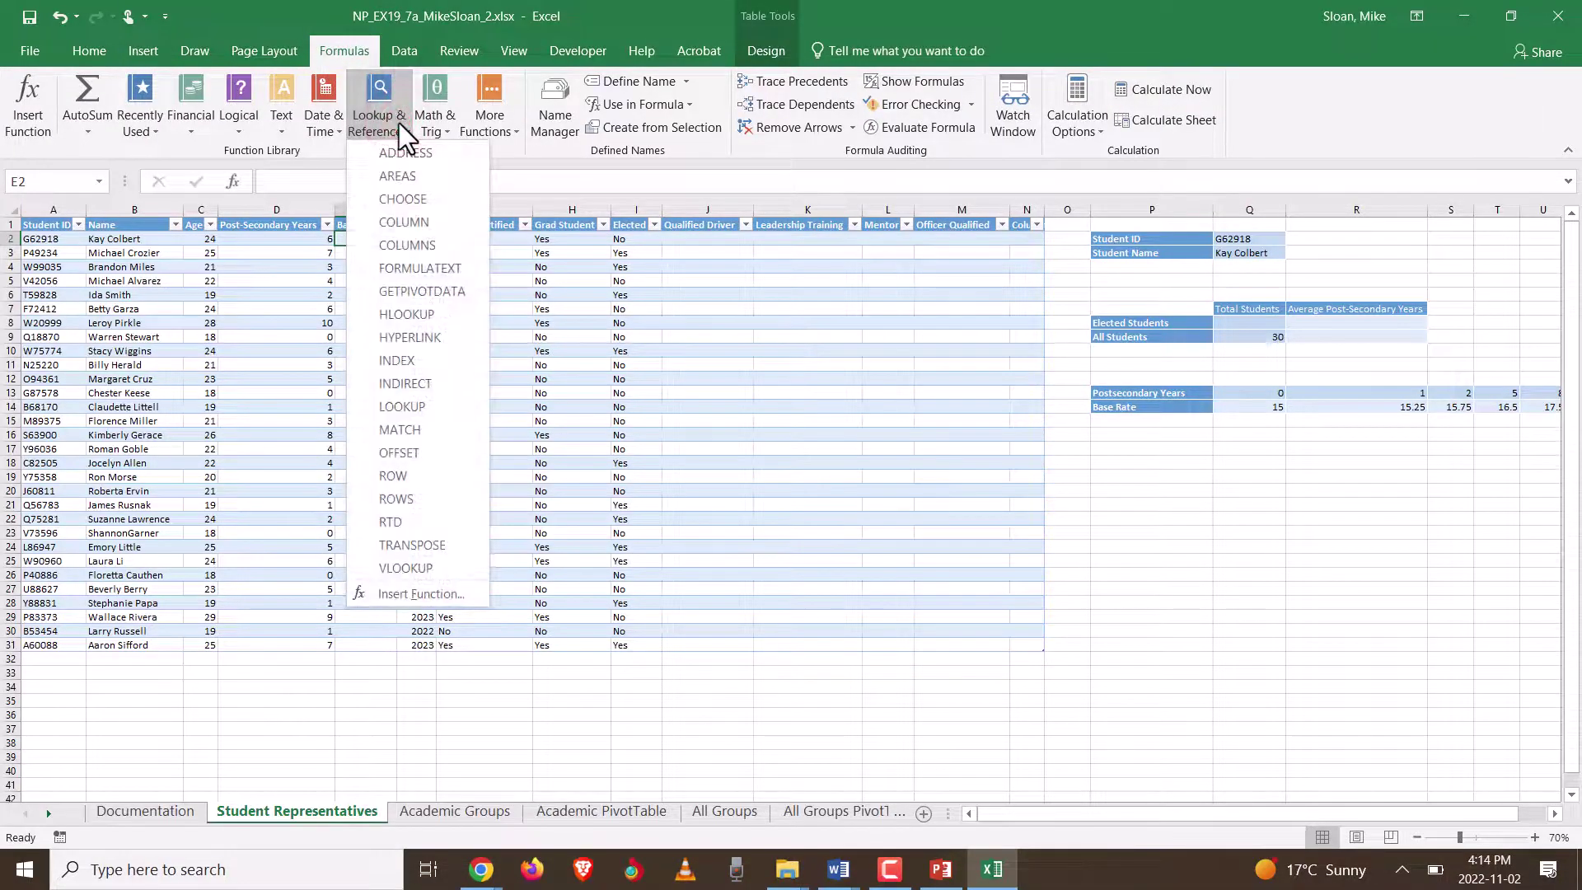
left_click(349, 238)
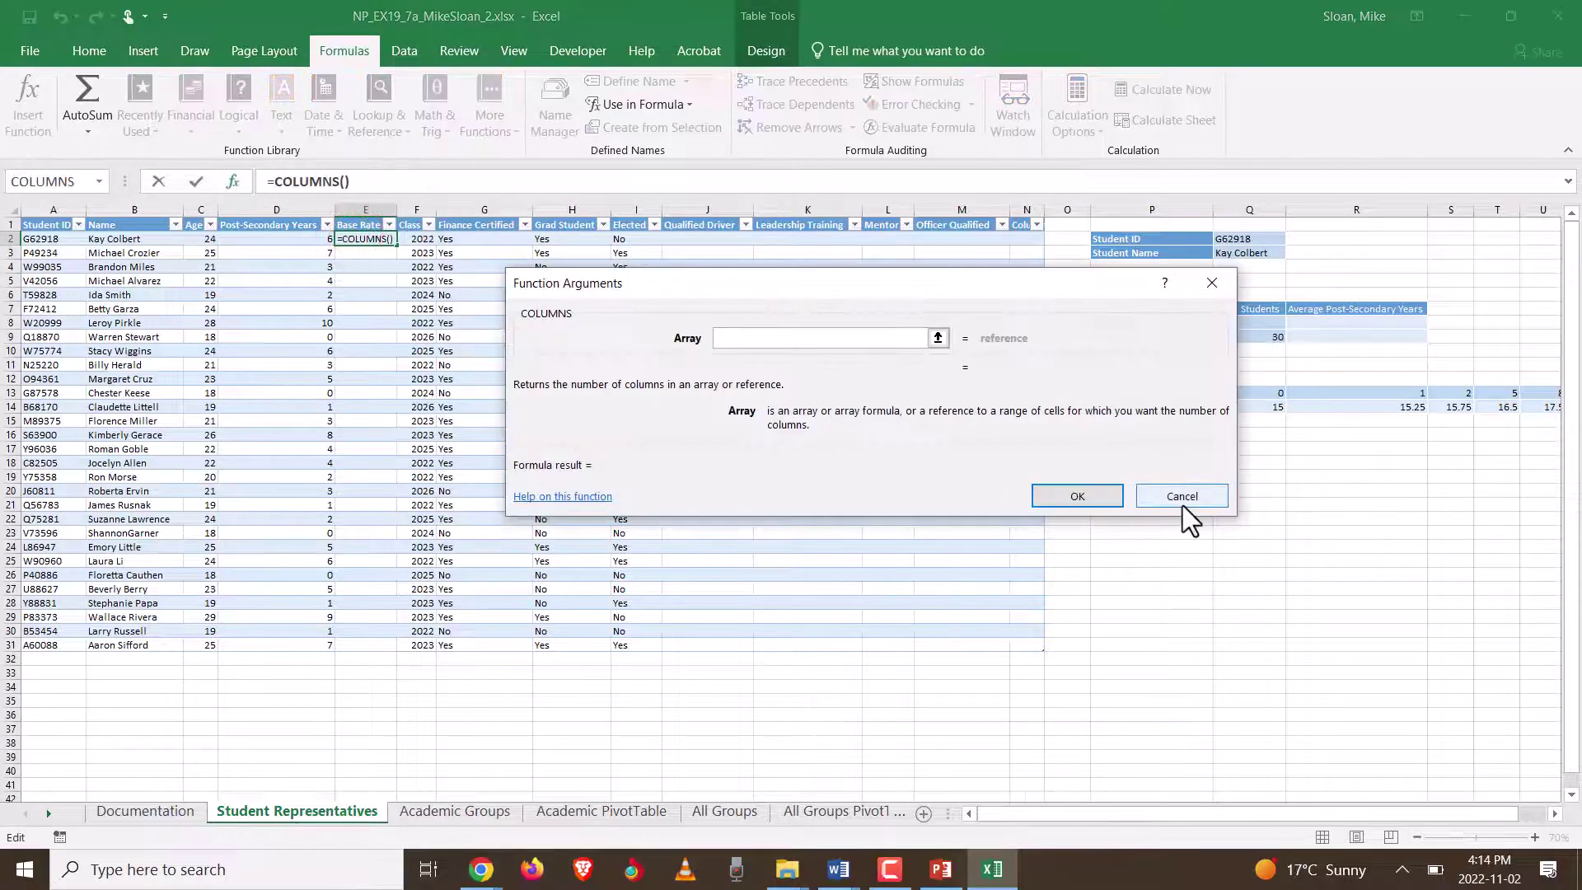
left_click(1182, 499)
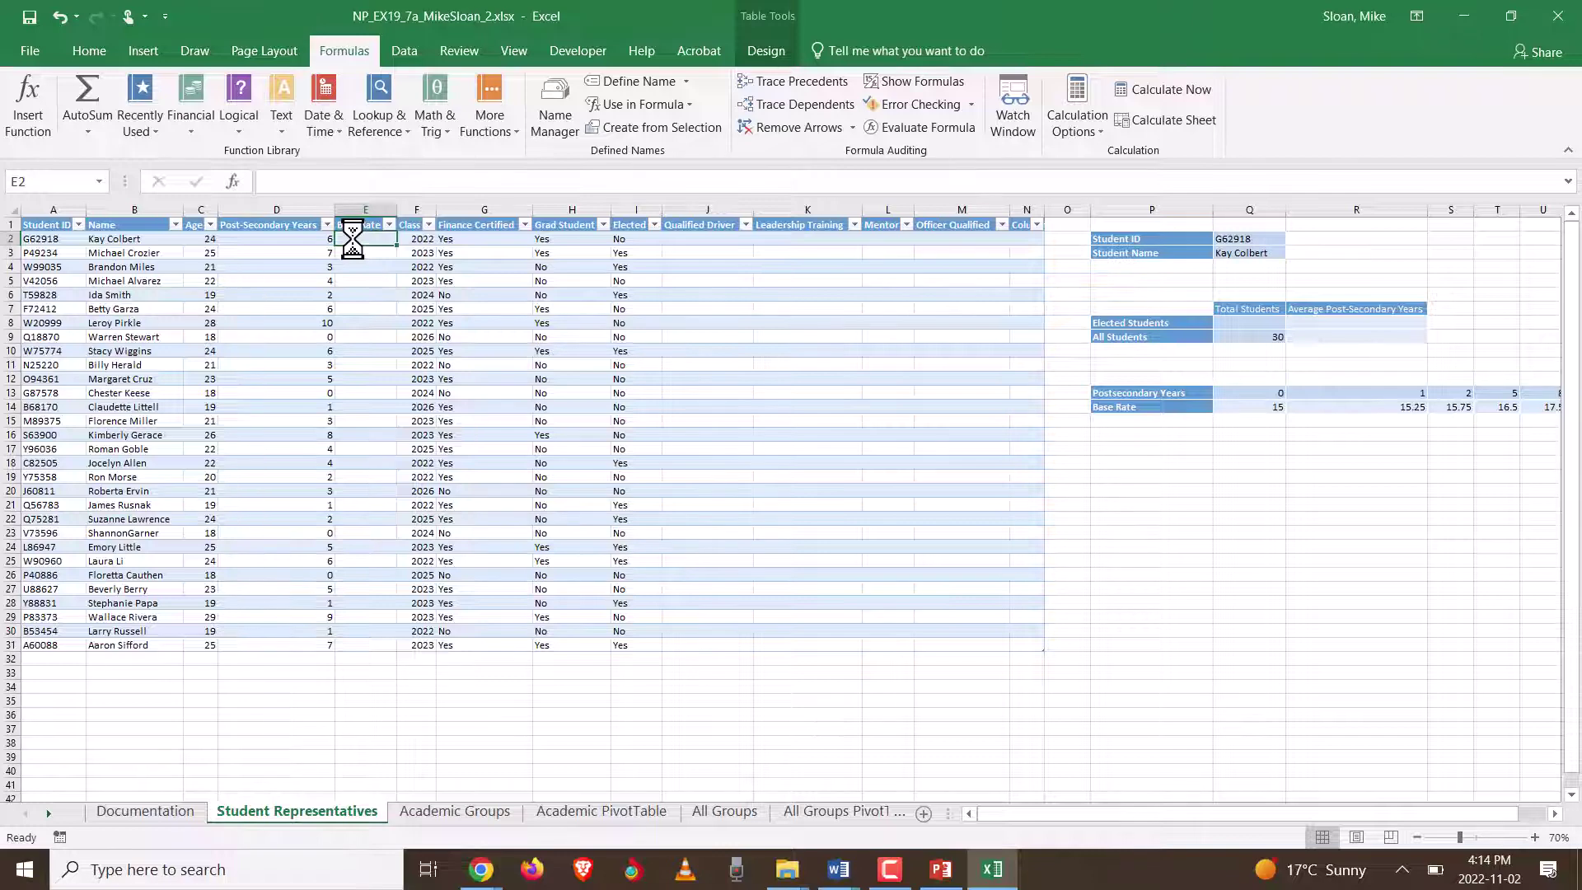
Step: Start an HLOOKUP formula in cell E2 using the structured reference [@[Post-Secondary Years]] as the lookup value in its function arguments
type("=")
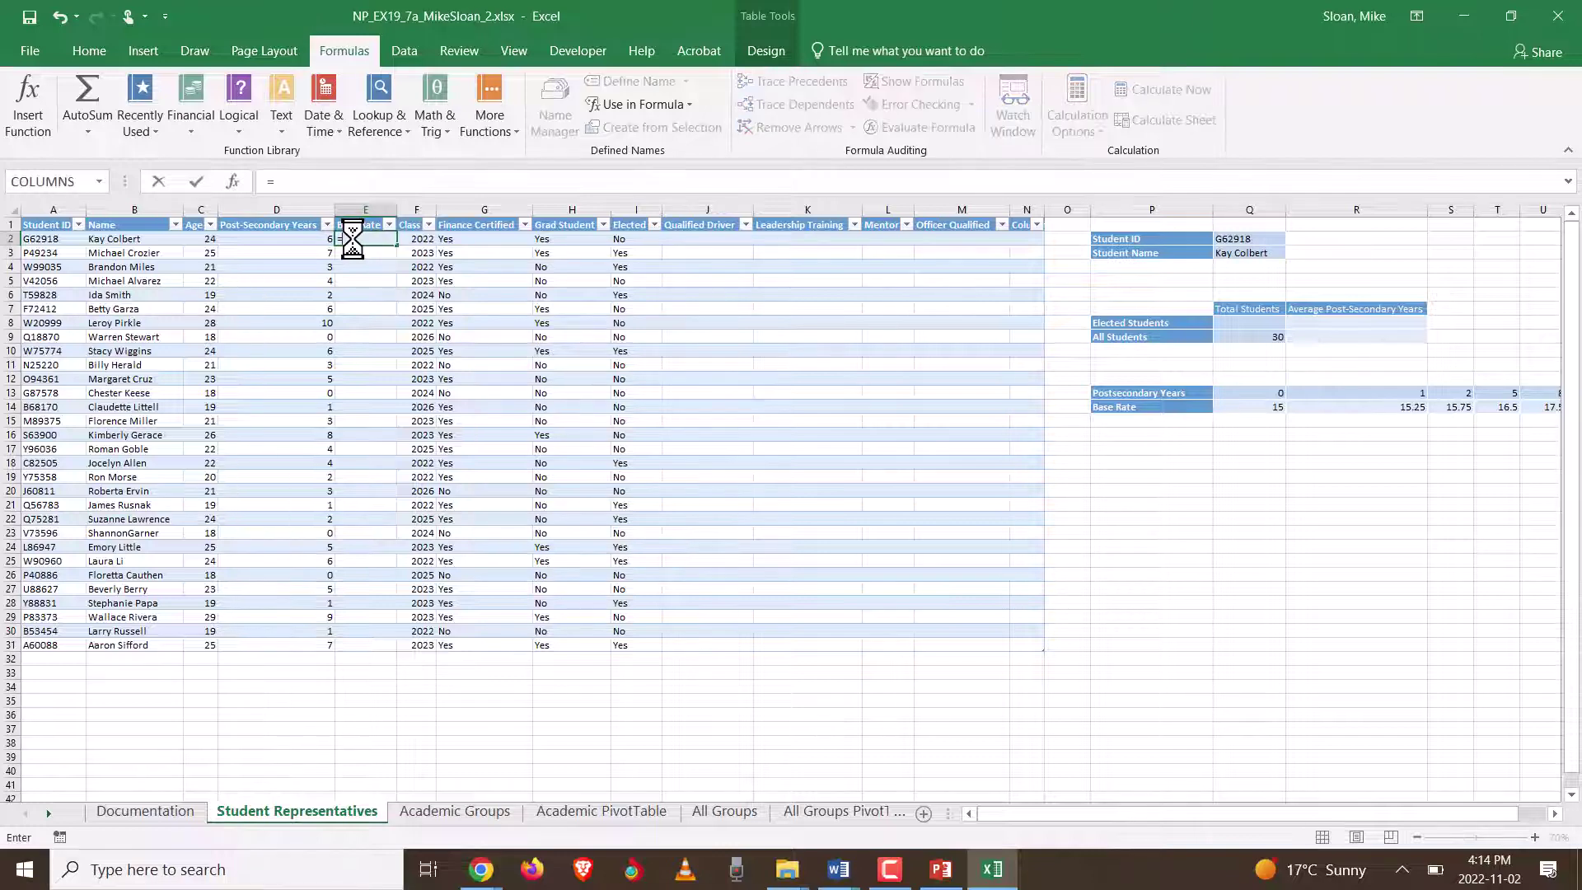
type("hlook")
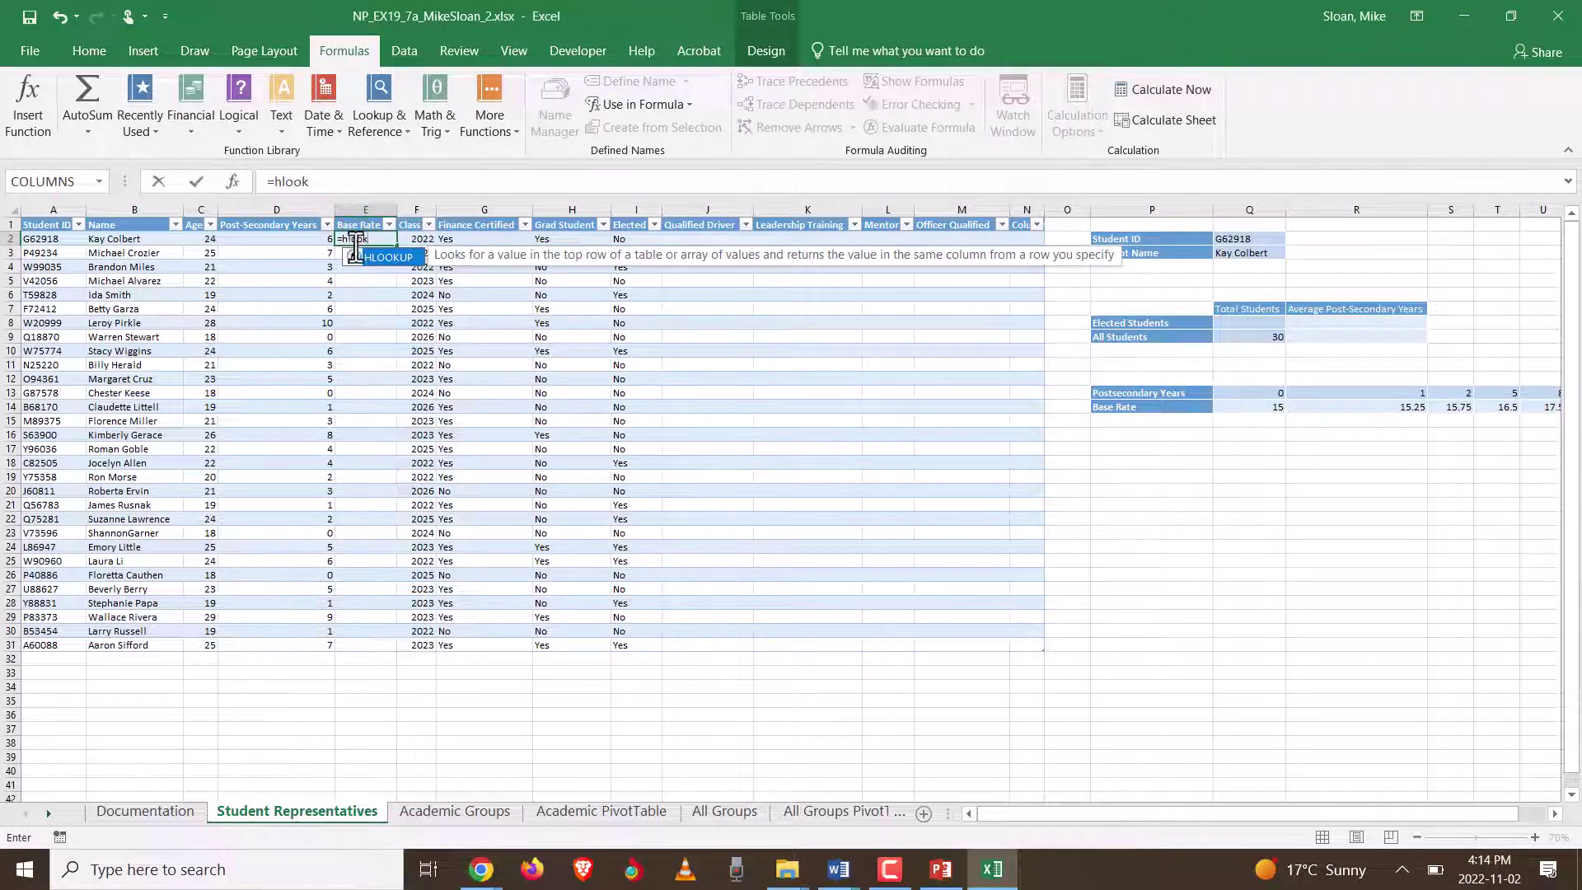
double_click(383, 258)
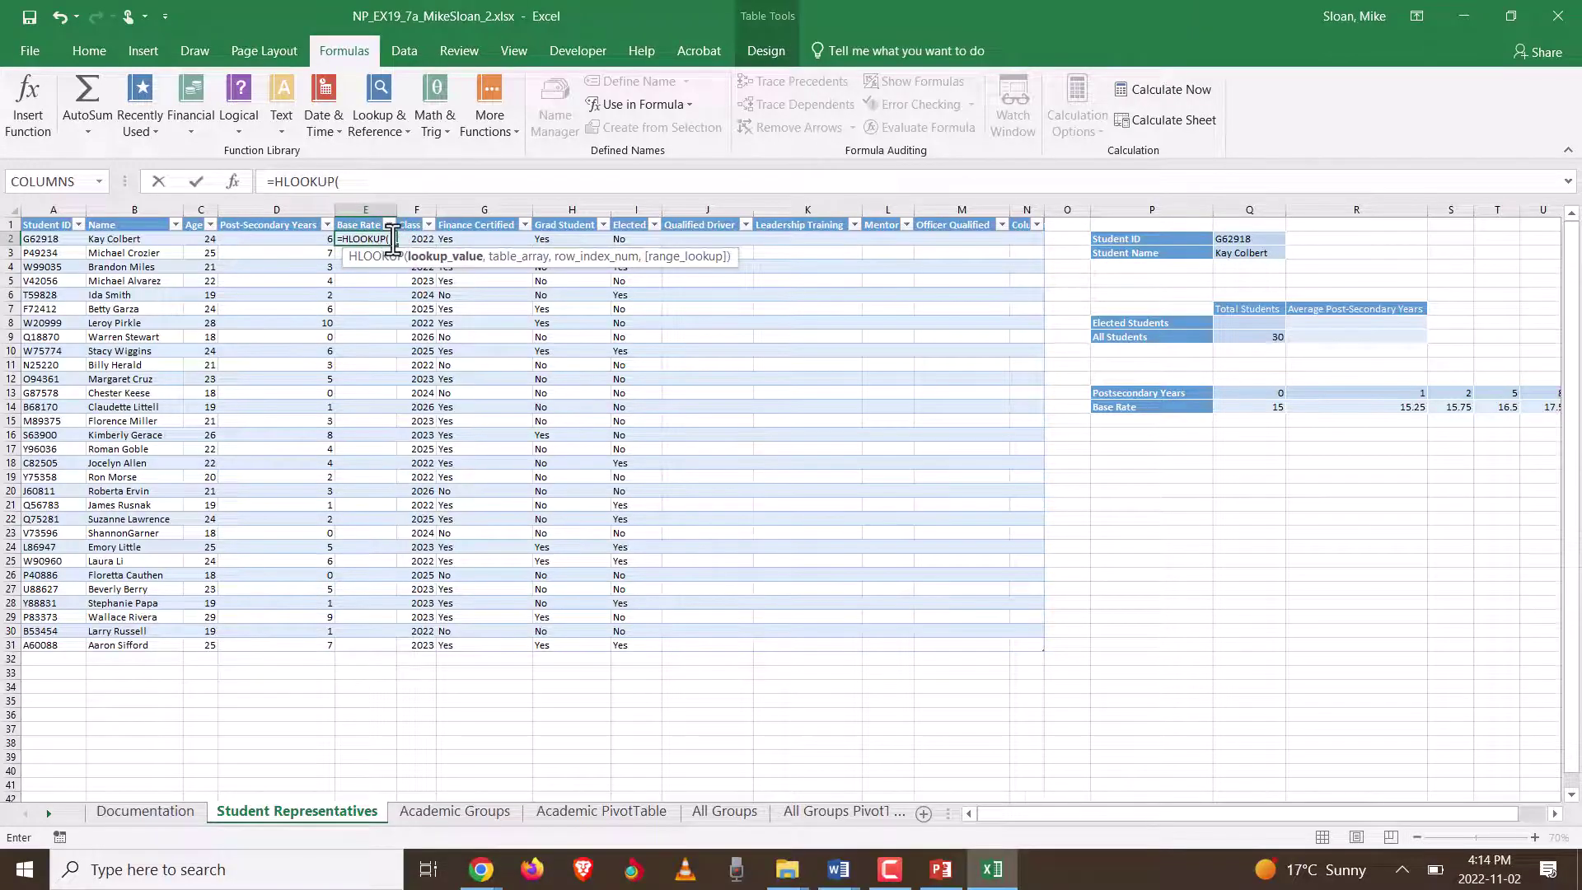
left_click(233, 182)
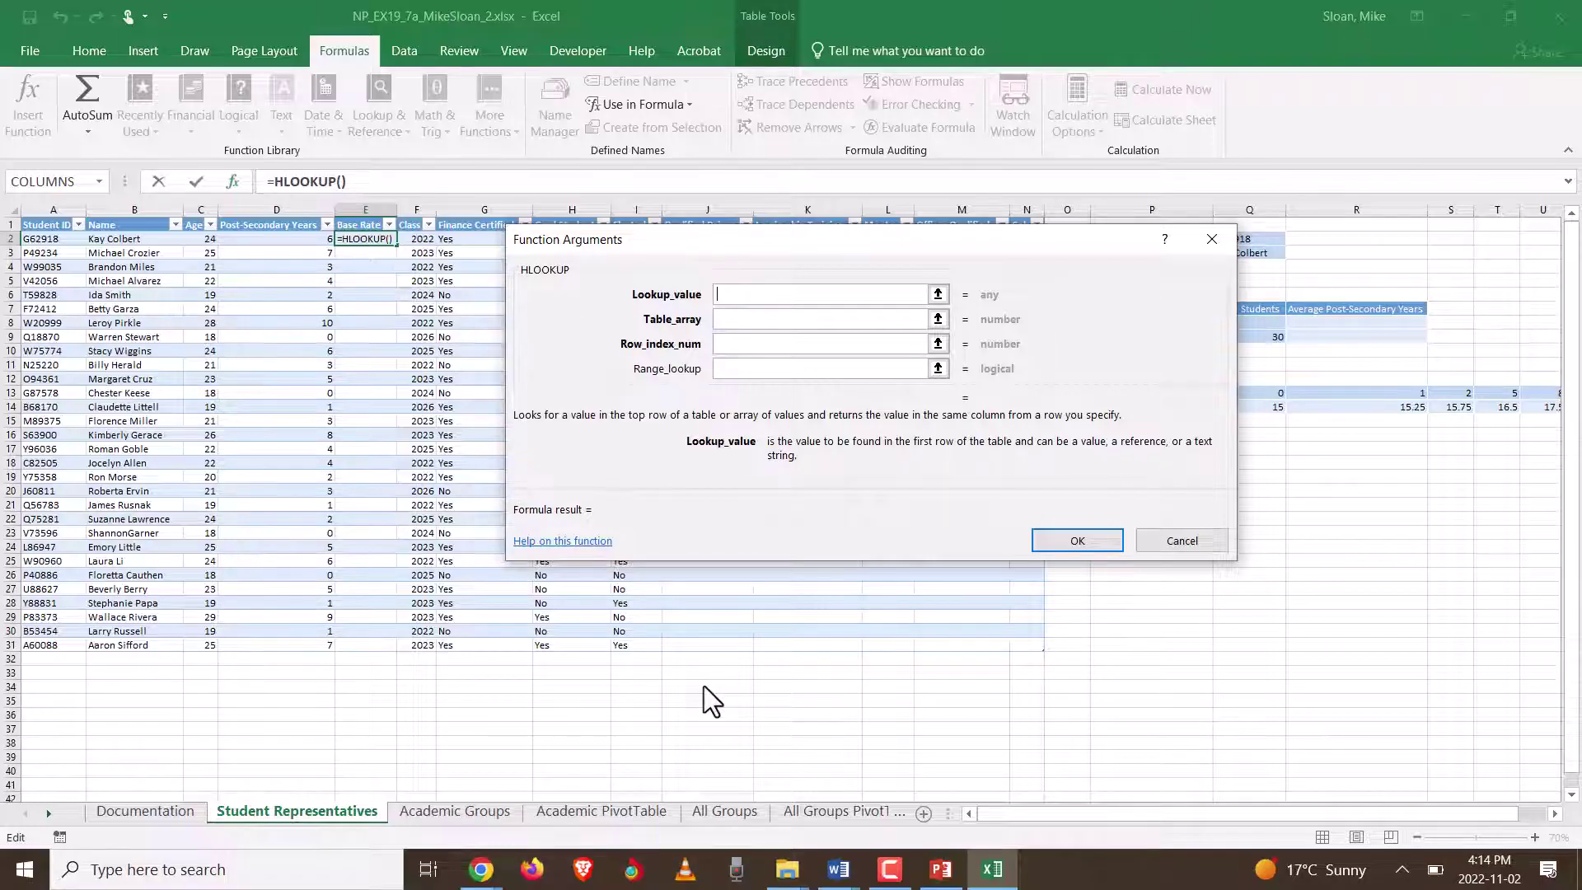
left_click_drag(779, 239, 655, 305)
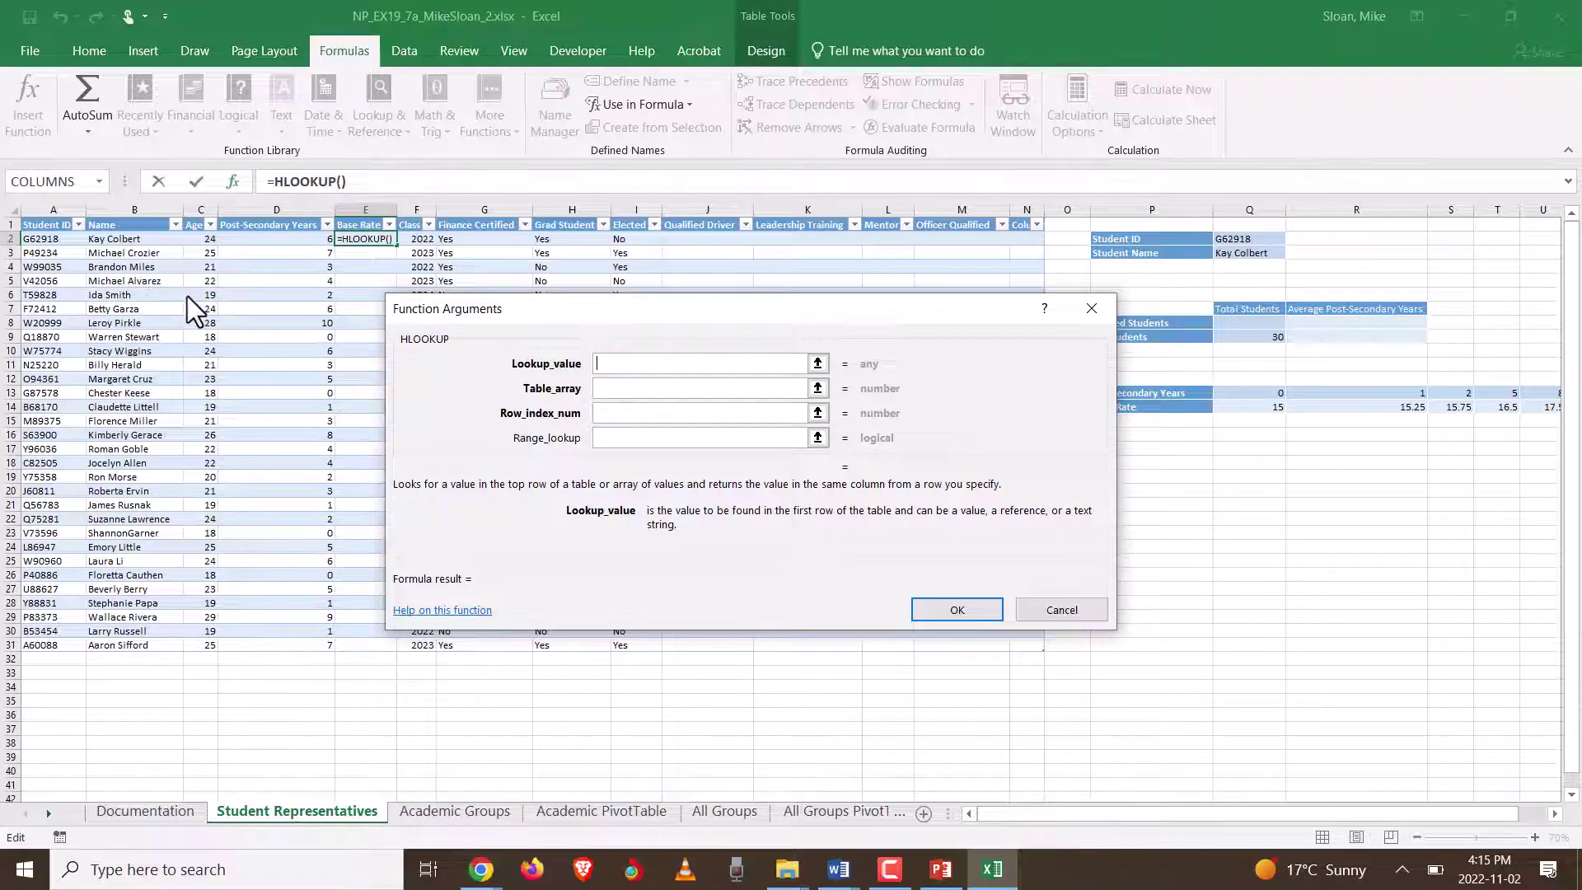
left_click(267, 235)
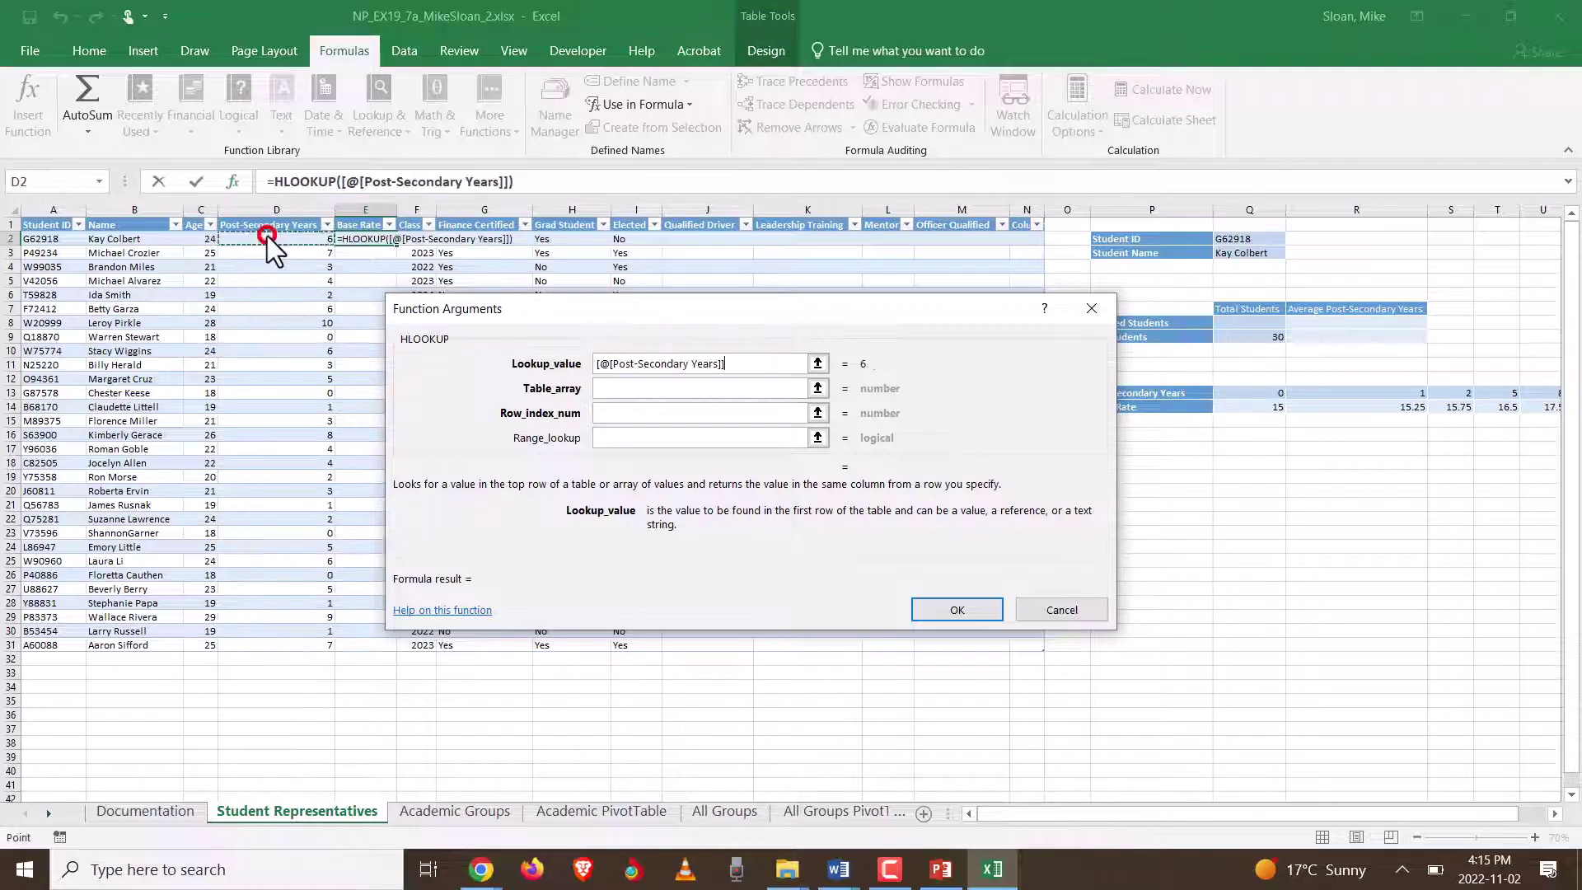
Step: Replace the HLOOKUP lookup value with the cell reference D2
mouse_move(838, 869)
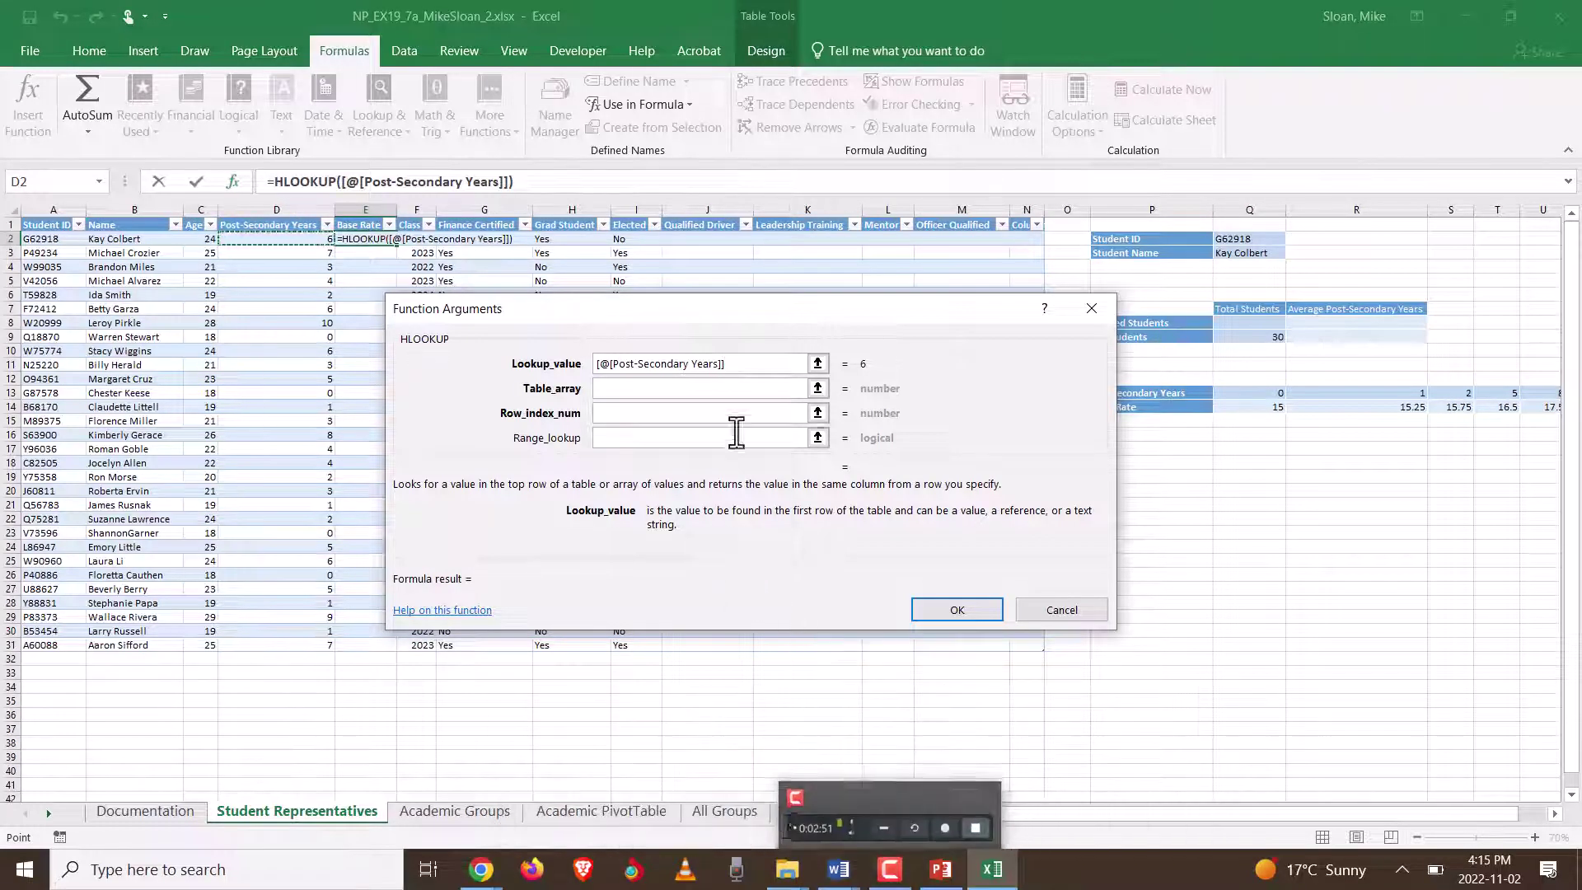
left_click(753, 360)
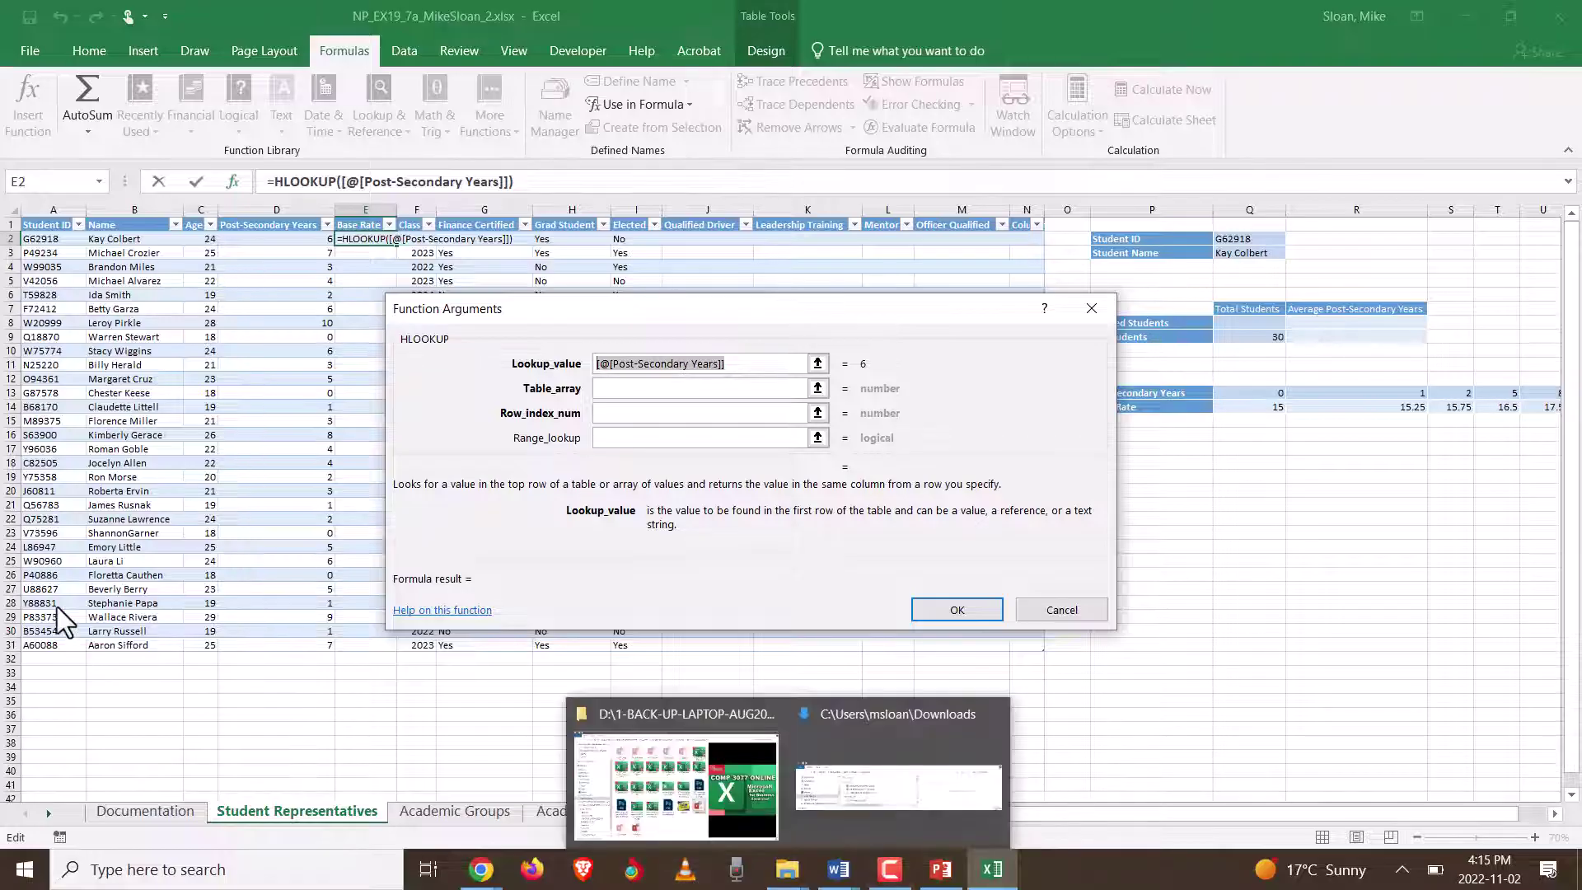
type("D2")
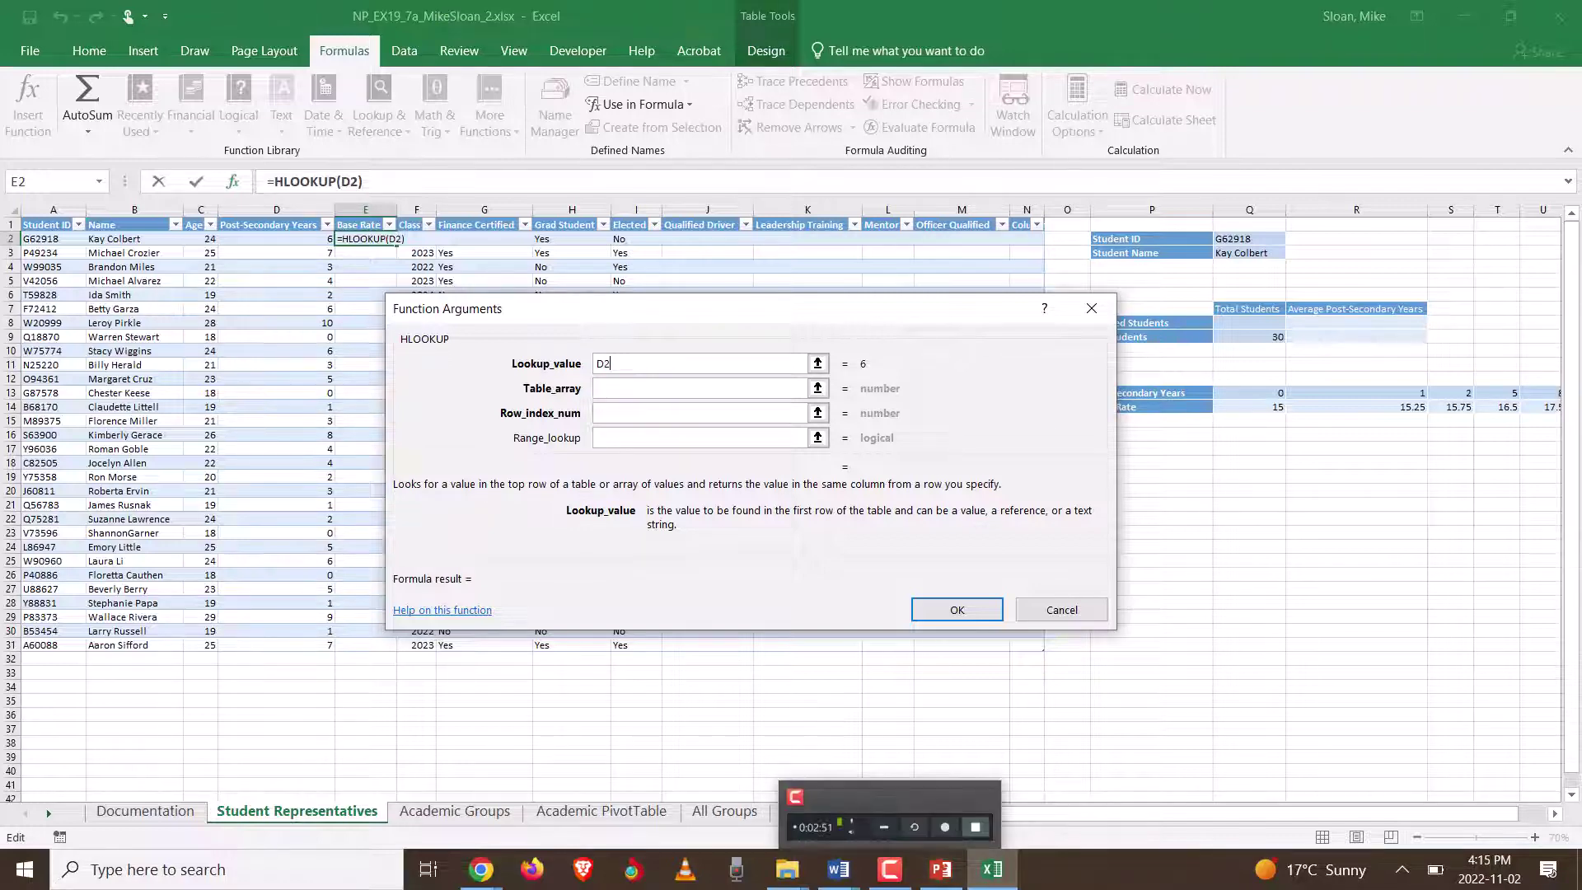
Step: Switch to the Word instructions document and check which reference project step 1 requires for the lookup value
mouse_move(840, 880)
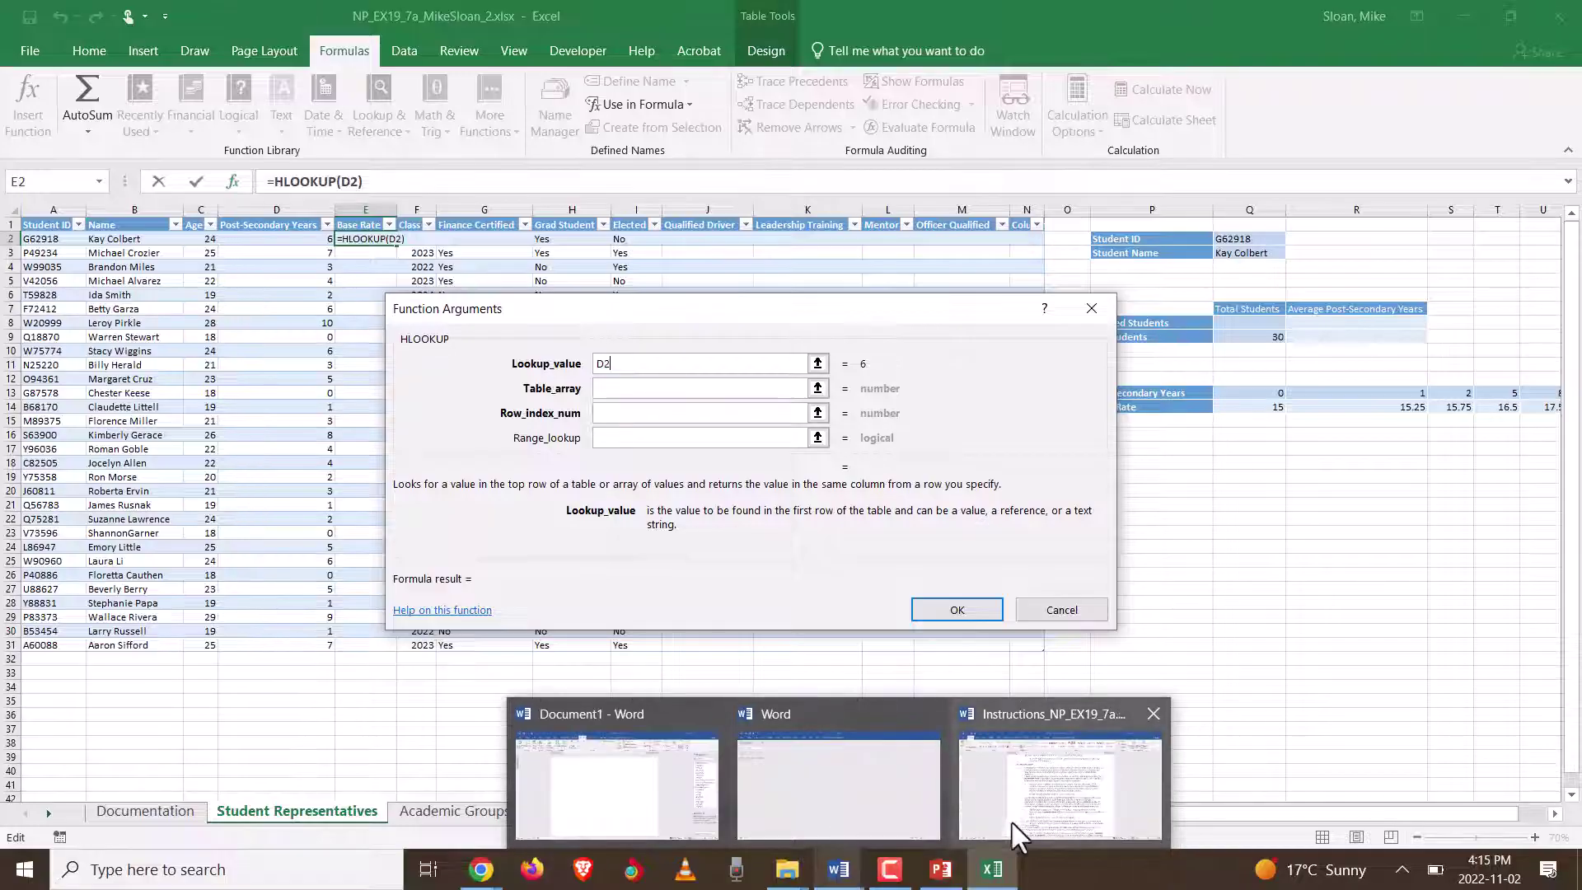
left_click(894, 871)
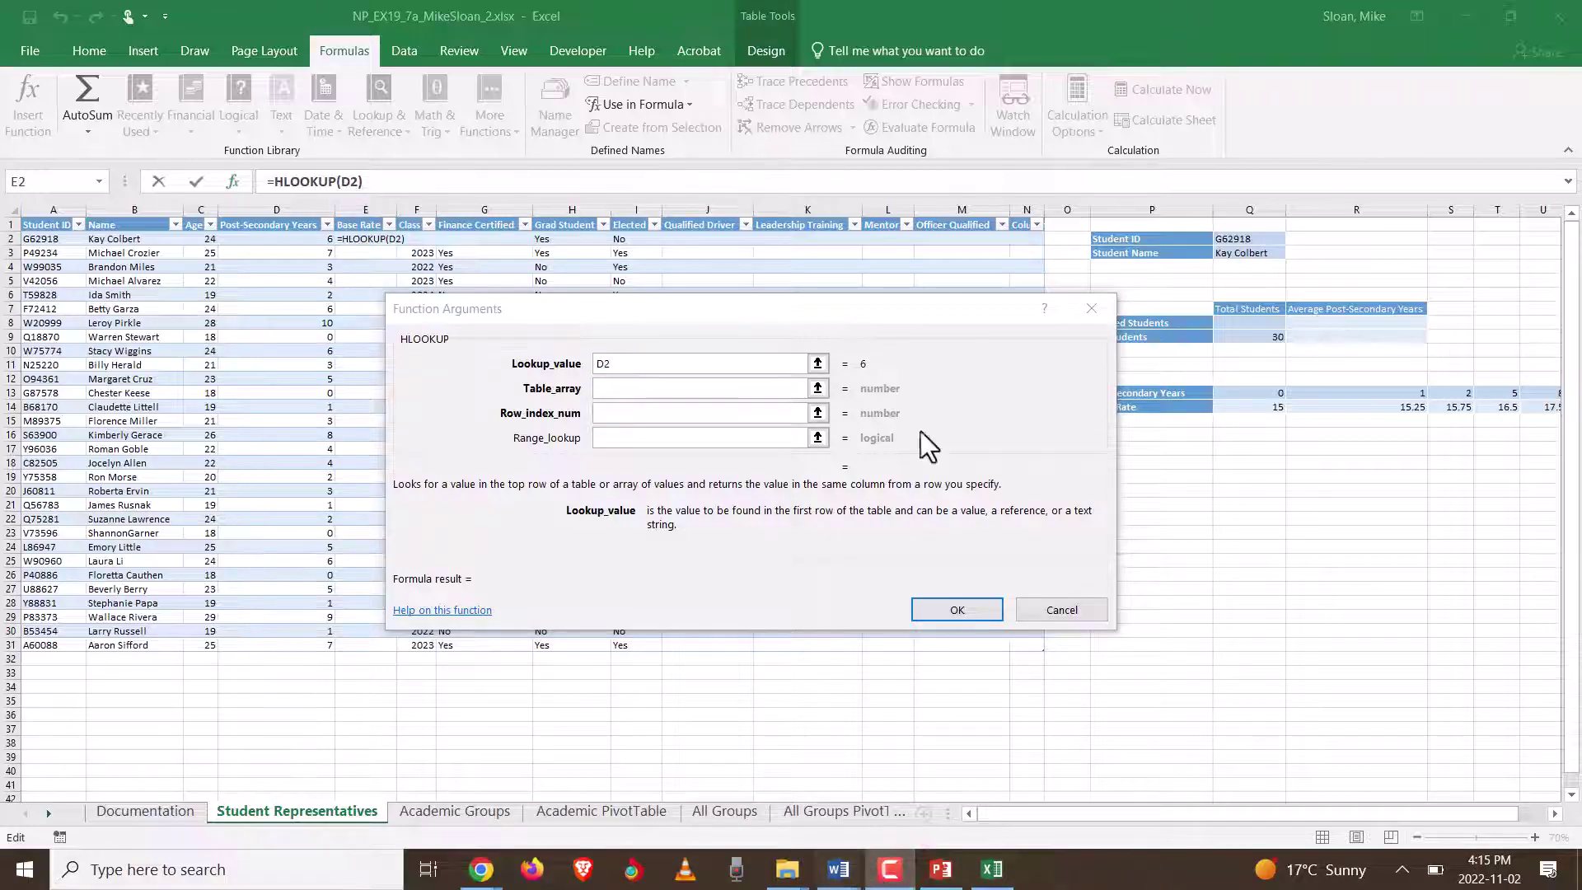
left_click(701, 321)
mouse_move(838, 872)
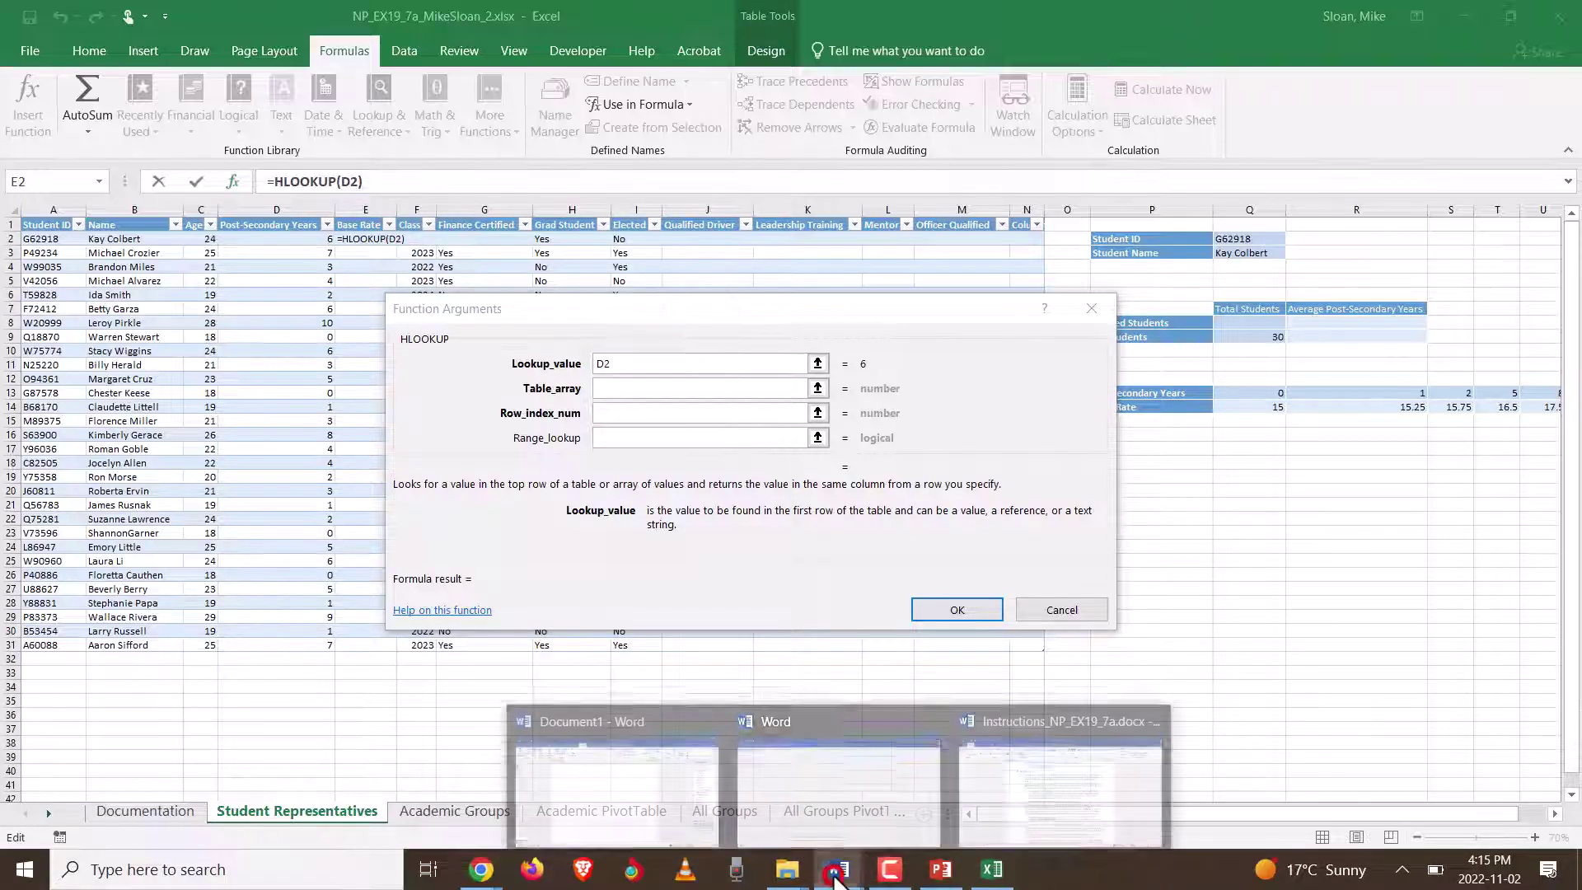
left_click(1012, 774)
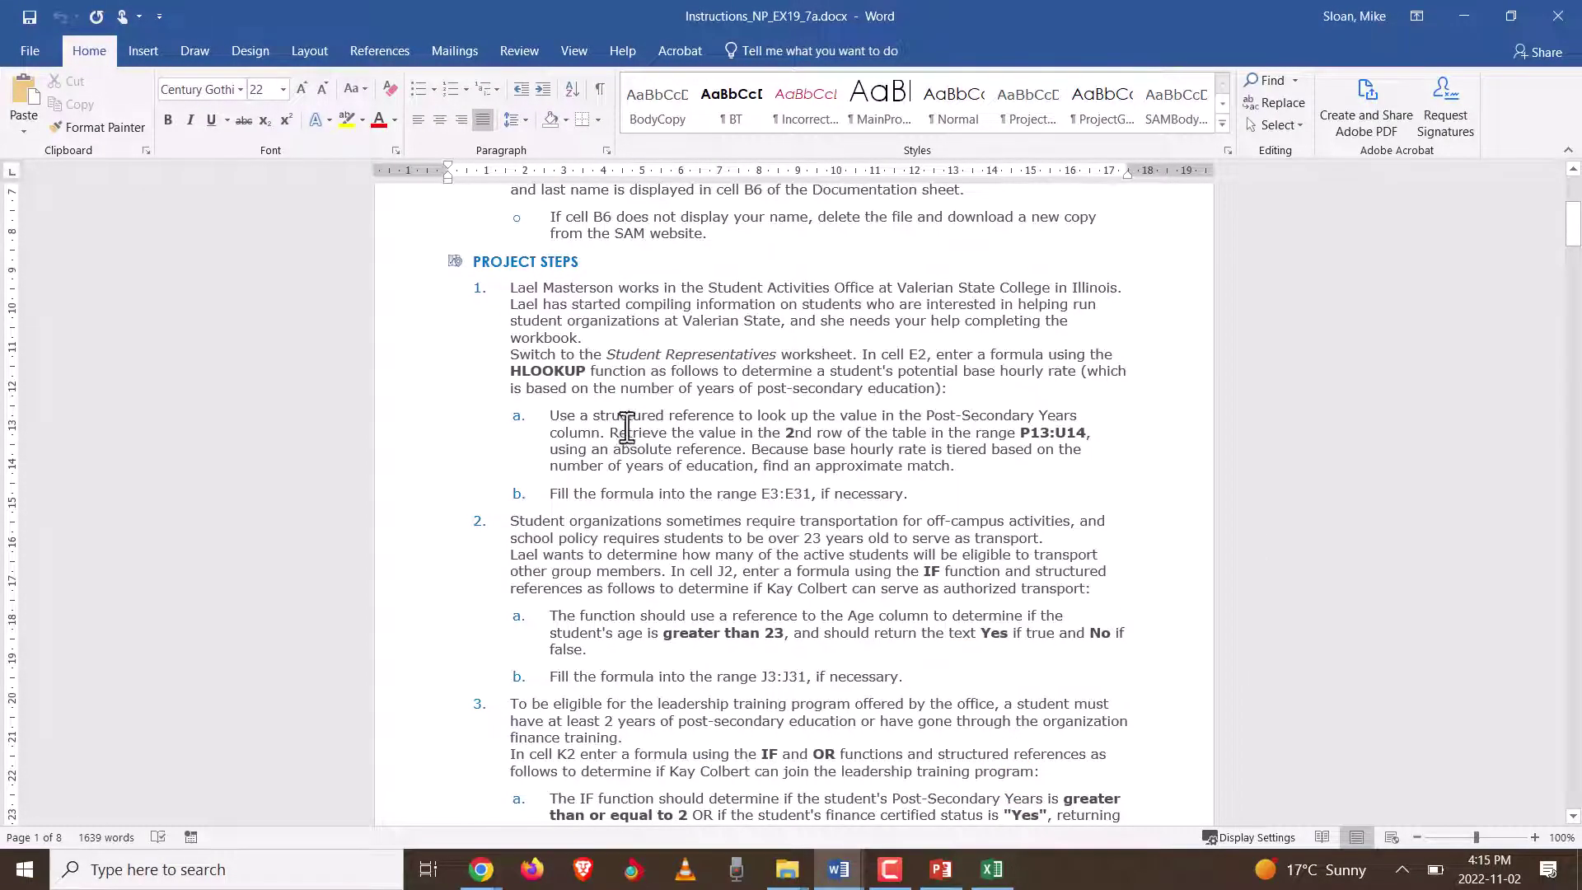
Step: Highlight the "structured reference" requirement in project step 1a of the Word instructions, and switch back to the Excel workbook
left_click(597, 415)
left_click_drag(604, 415, 733, 416)
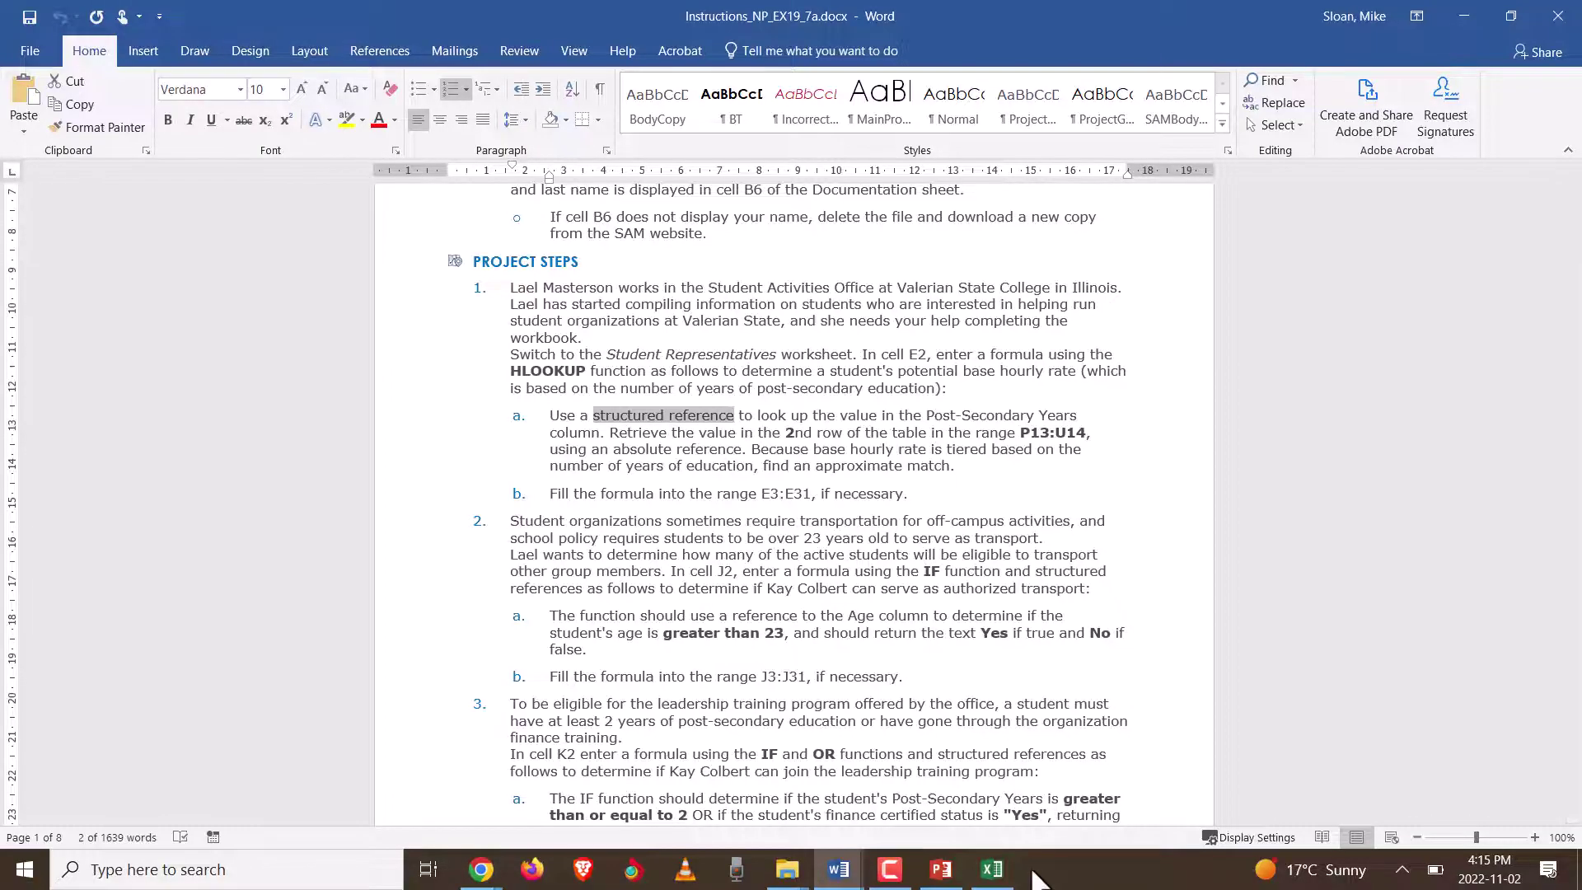
left_click(992, 869)
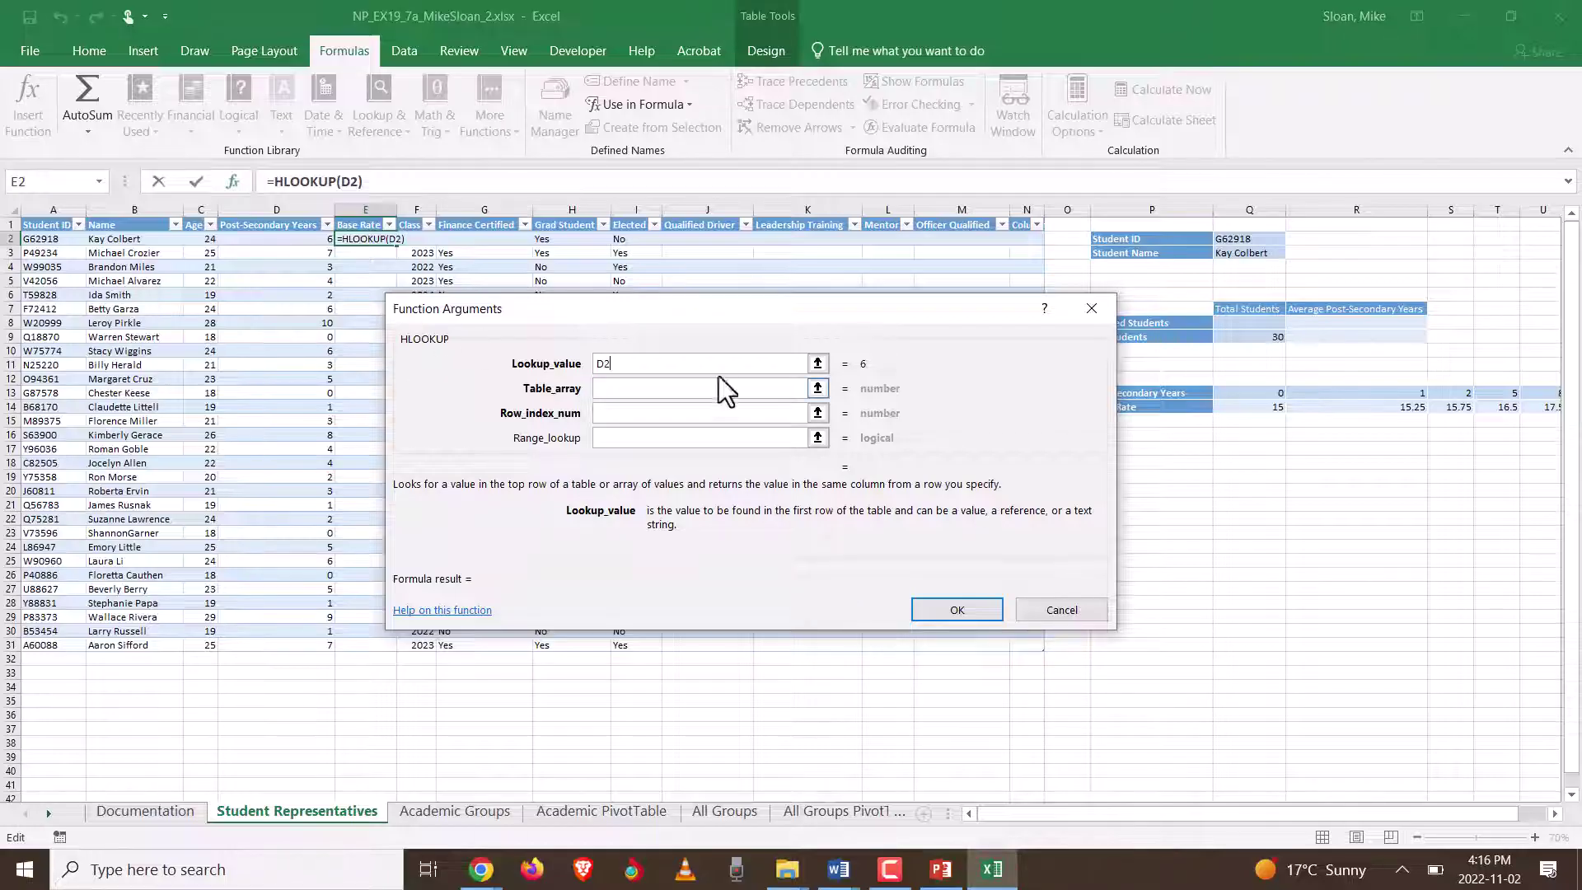
Step: Append the structured reference [@[Post-Secondary Years]] to D2 in the HLOOKUP lookup value to compare the two reference styles
left_click_drag(680, 304, 716, 287)
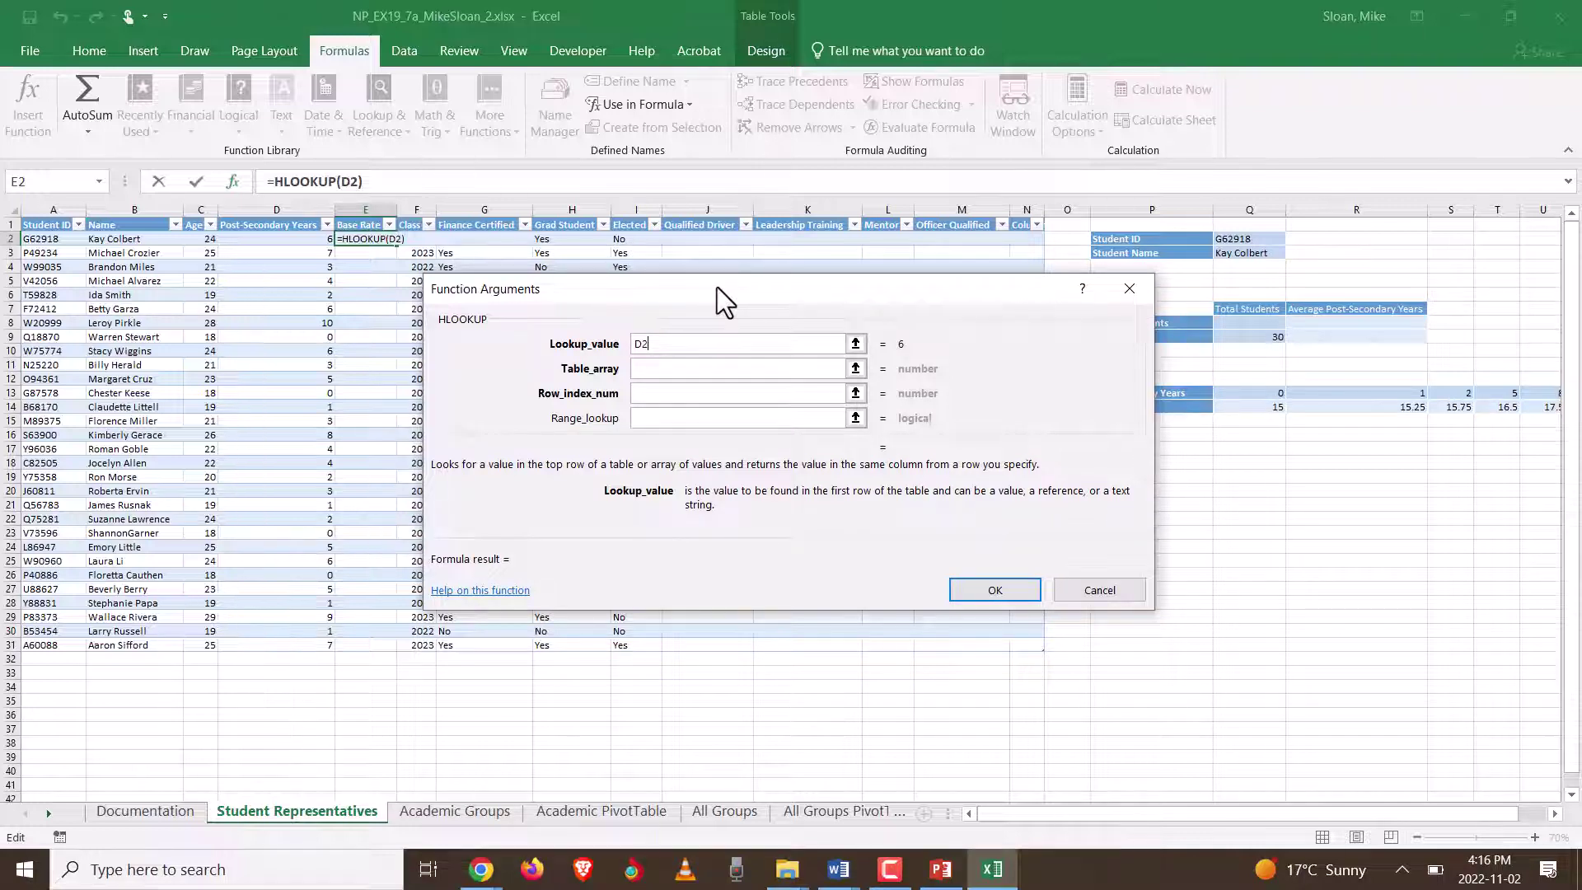
type("+")
left_click(285, 240)
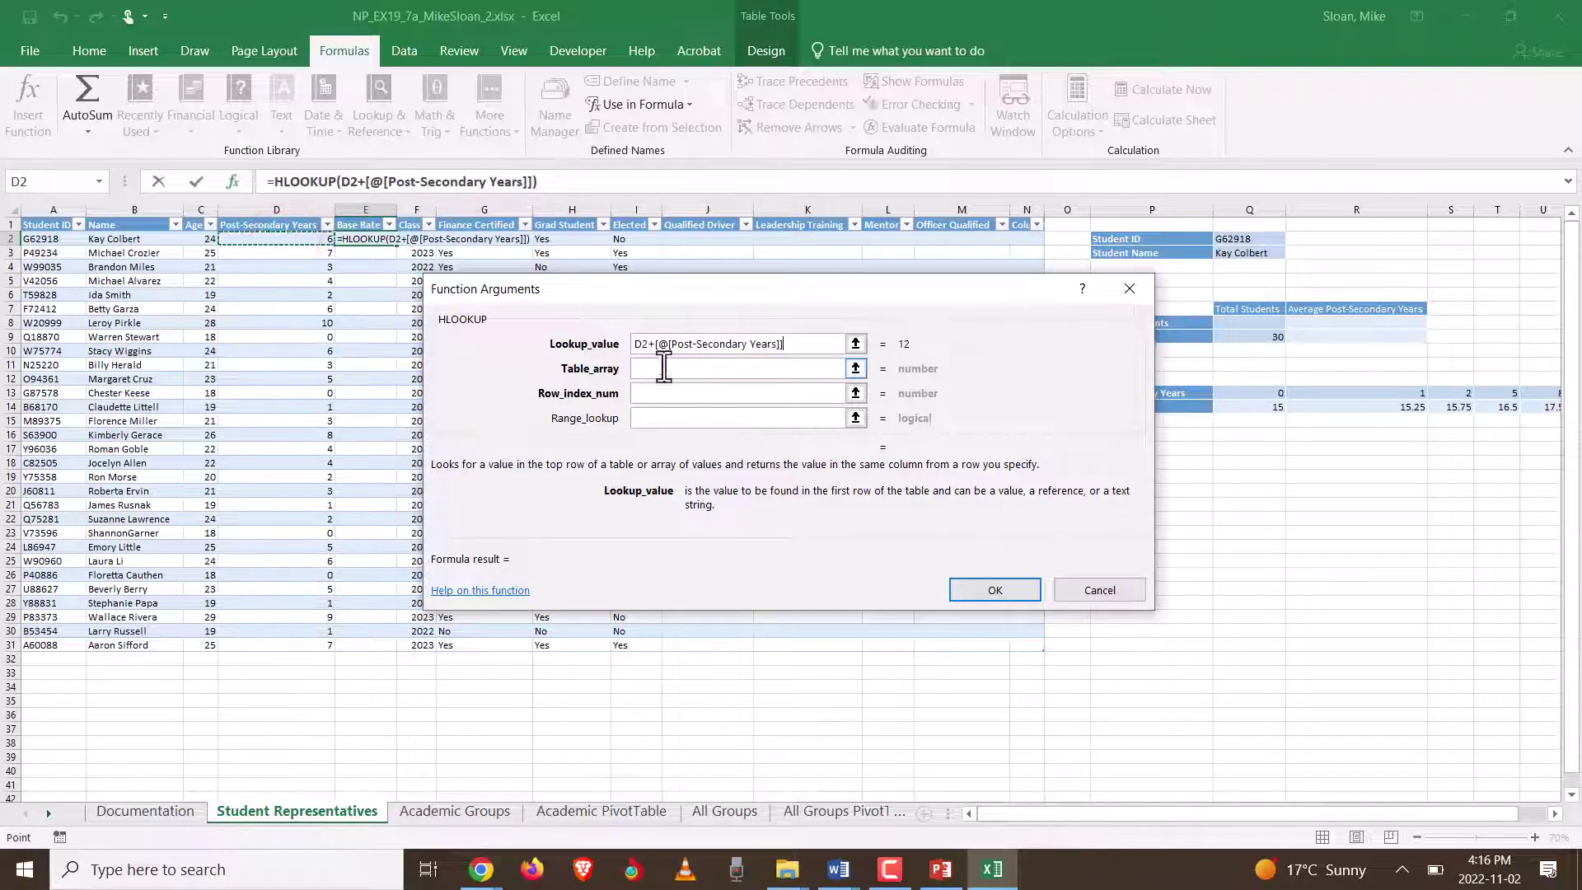
left_click(654, 345)
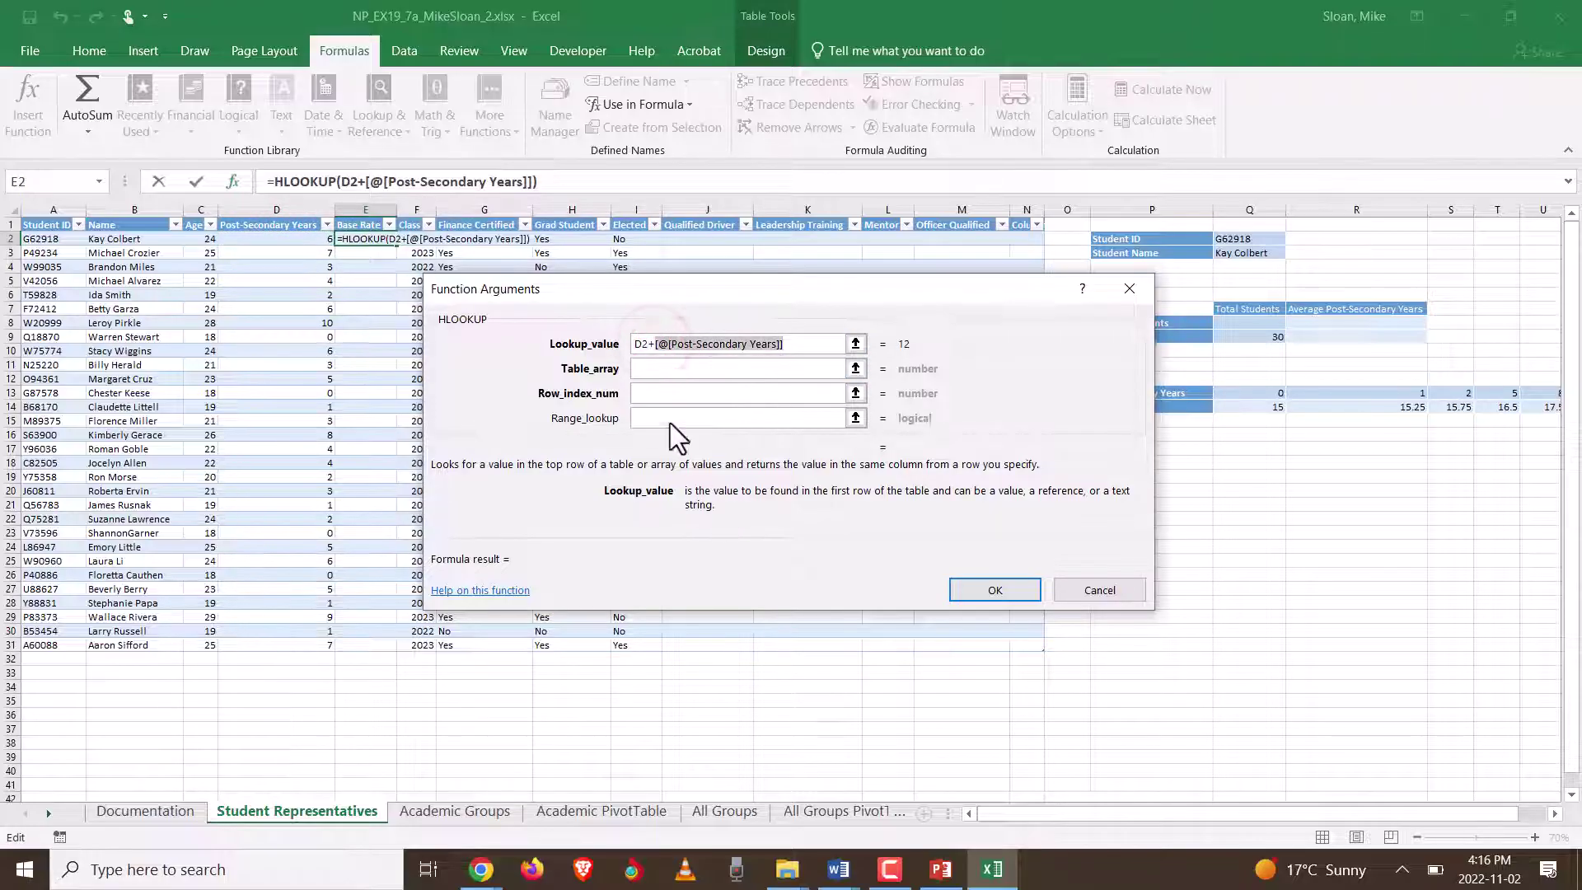
left_click(649, 345)
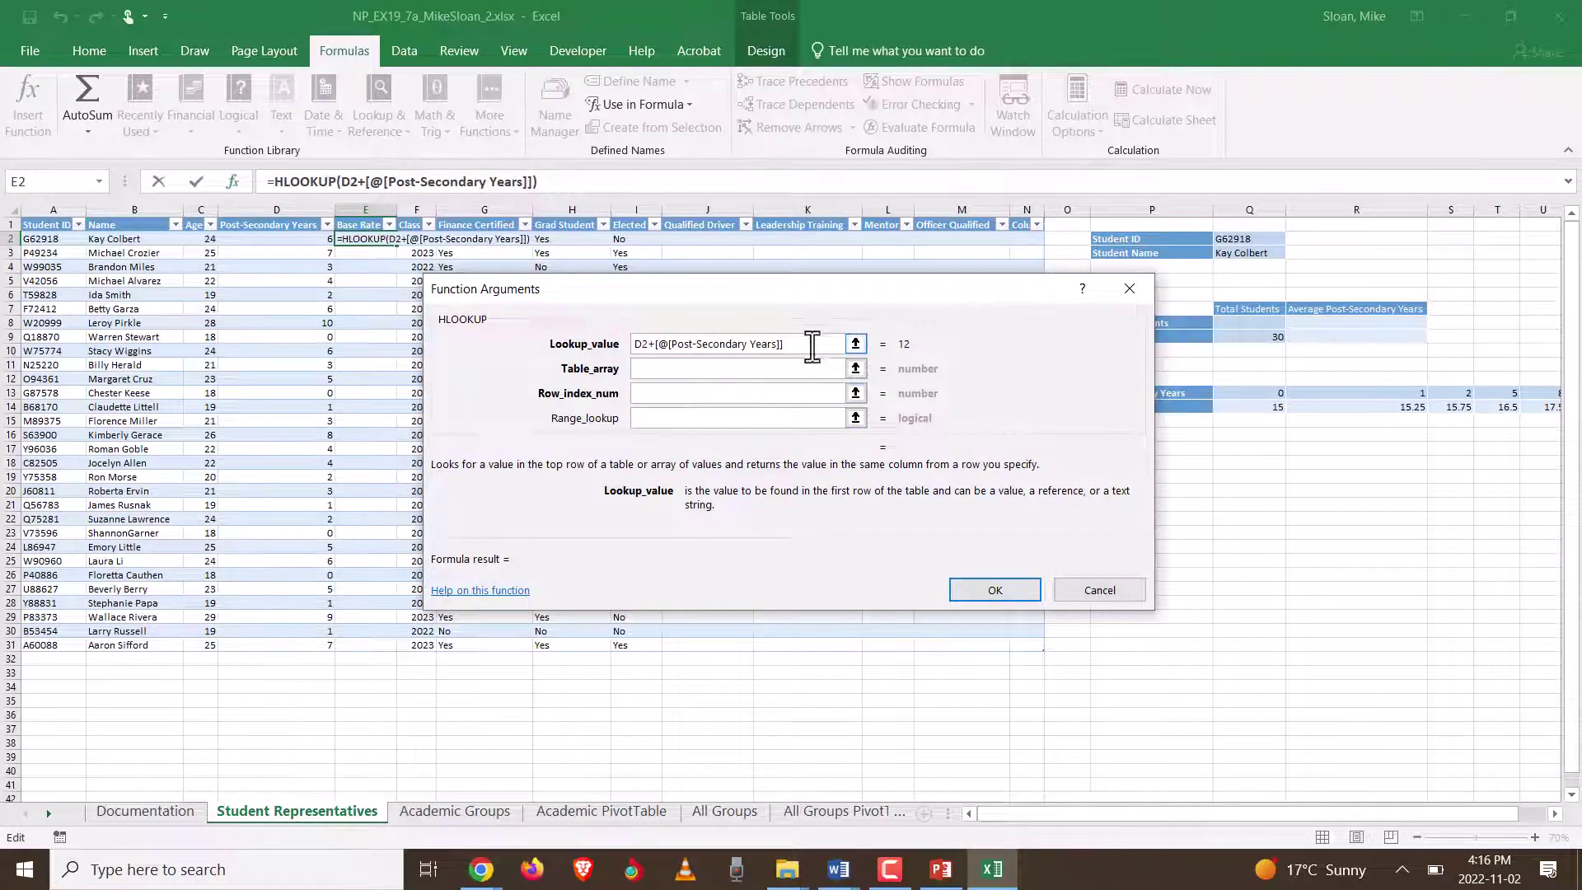
Step: Replace the whole HLOOKUP lookup value with the structured reference [@[Post-Secondary Years]]
left_click_drag(812, 344, 579, 363)
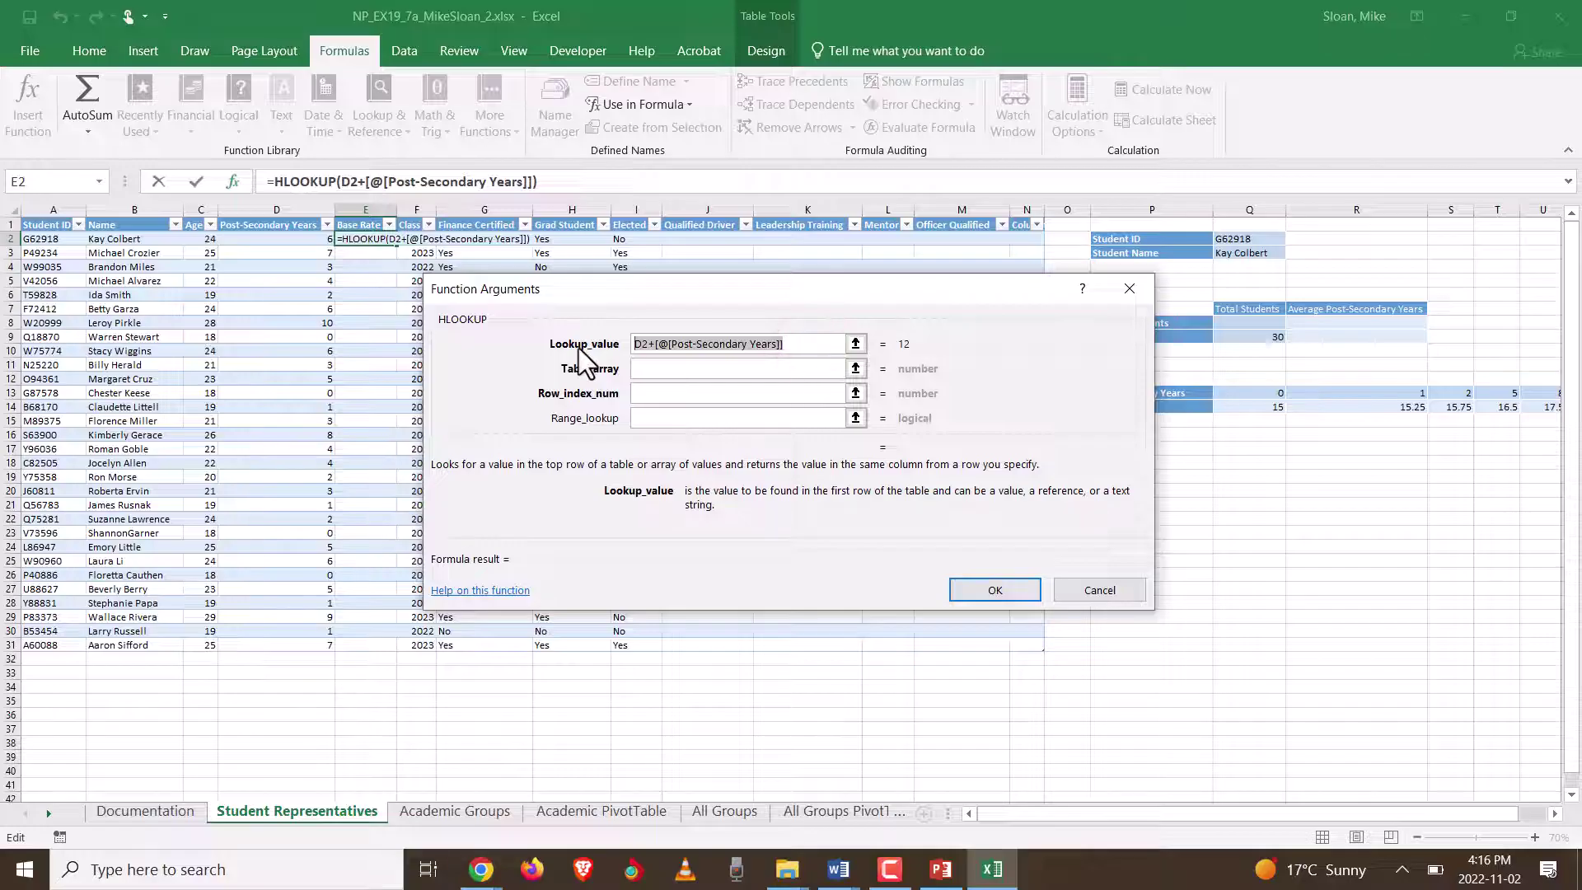
key("Delete")
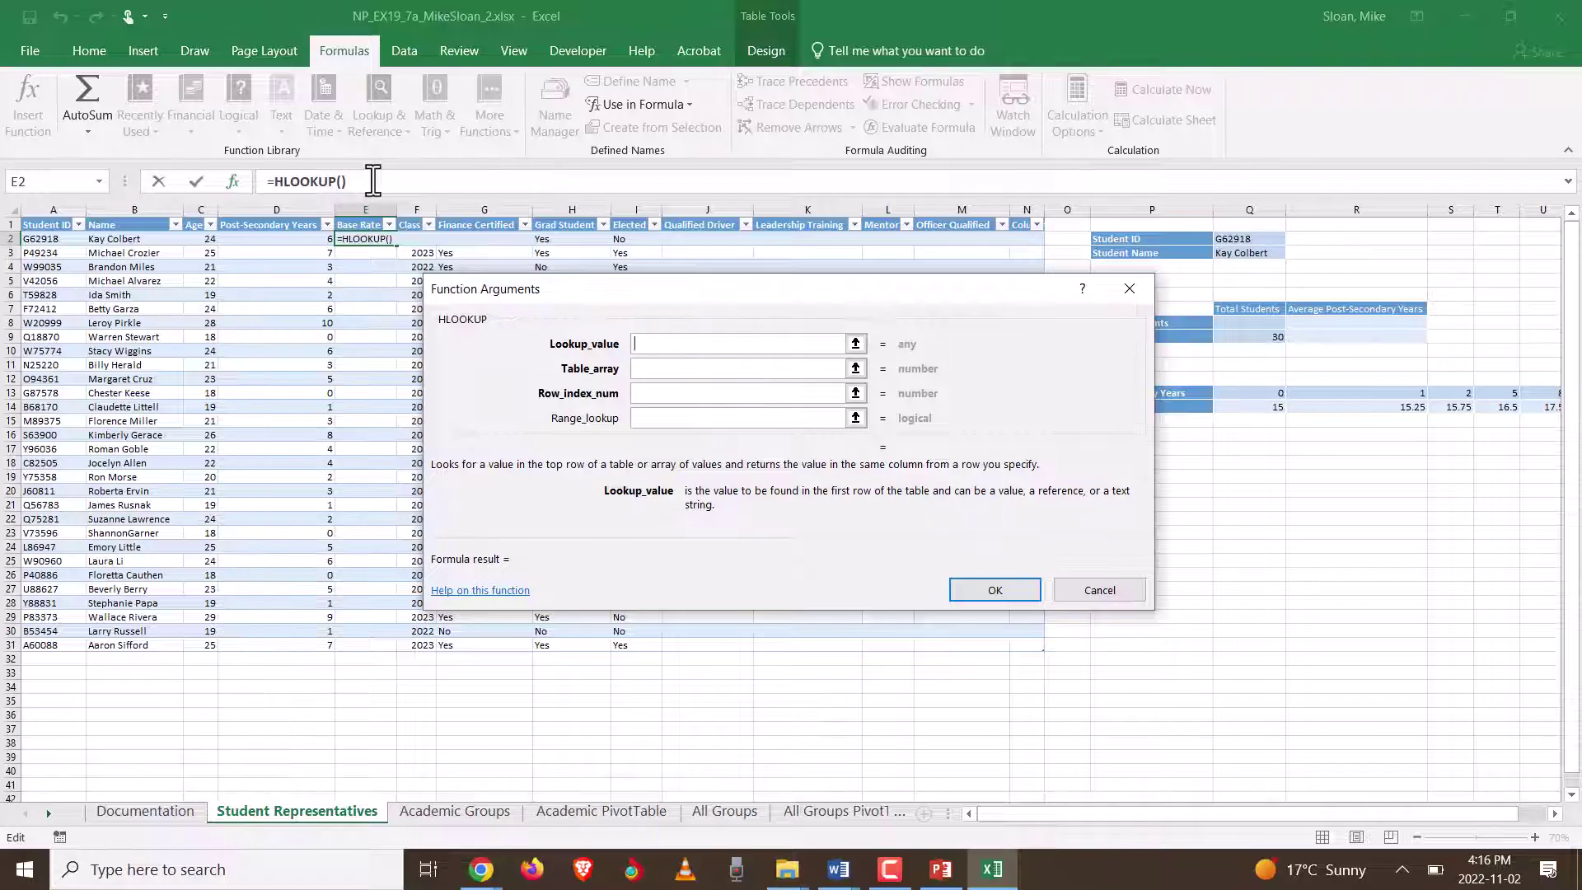
left_click(243, 238)
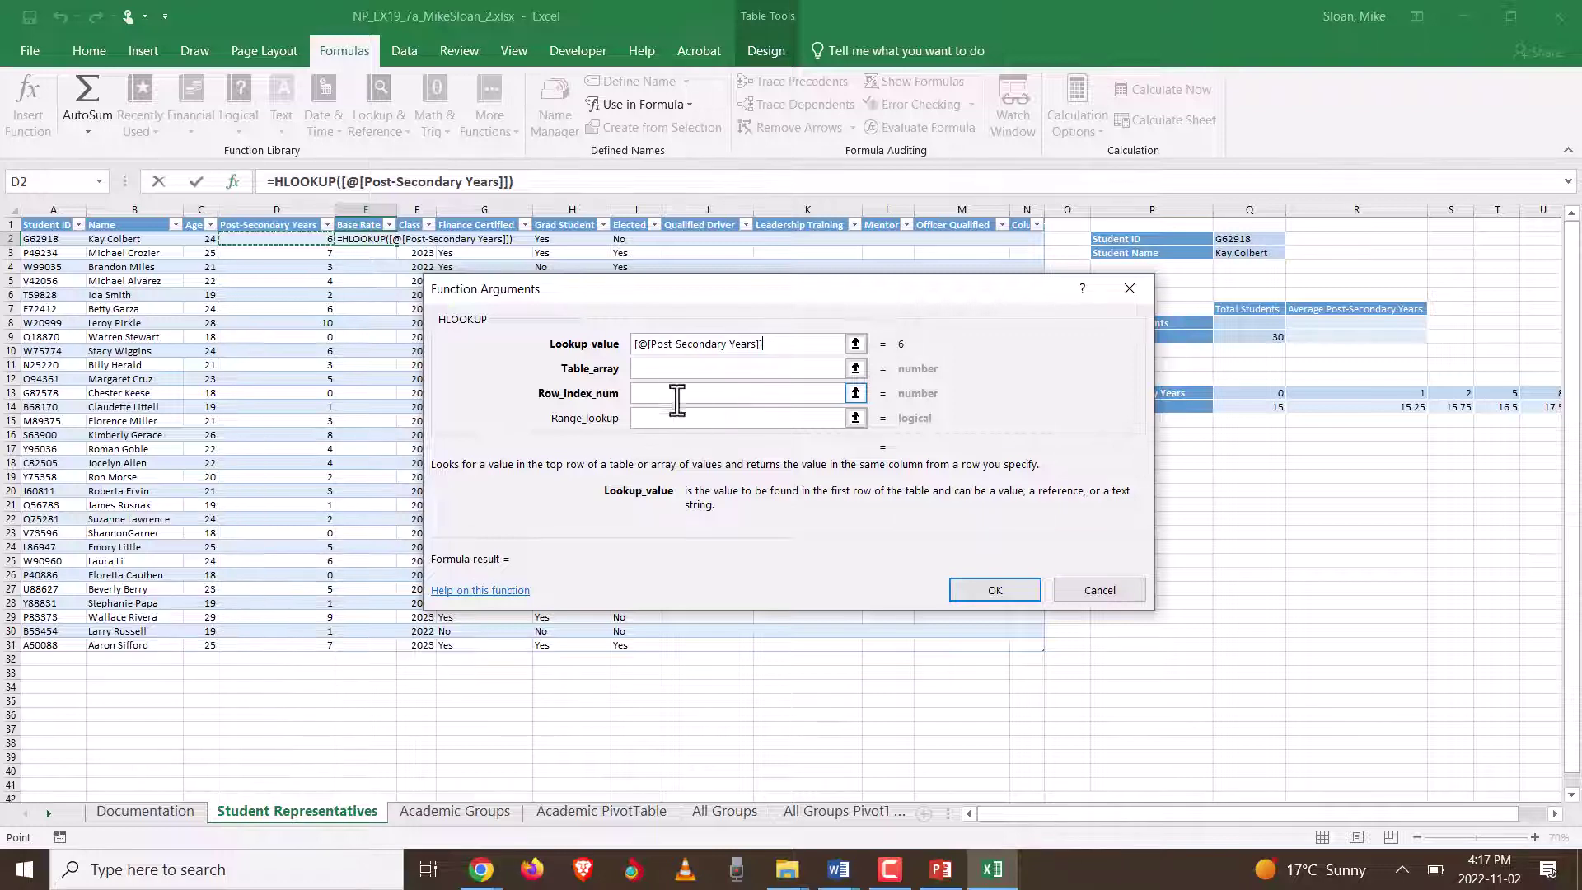
Step: Check the required table range in the Word instructions and set the HLOOKUP table array to P13:U14 in the workbook
left_click(653, 370)
key("alt+Tab")
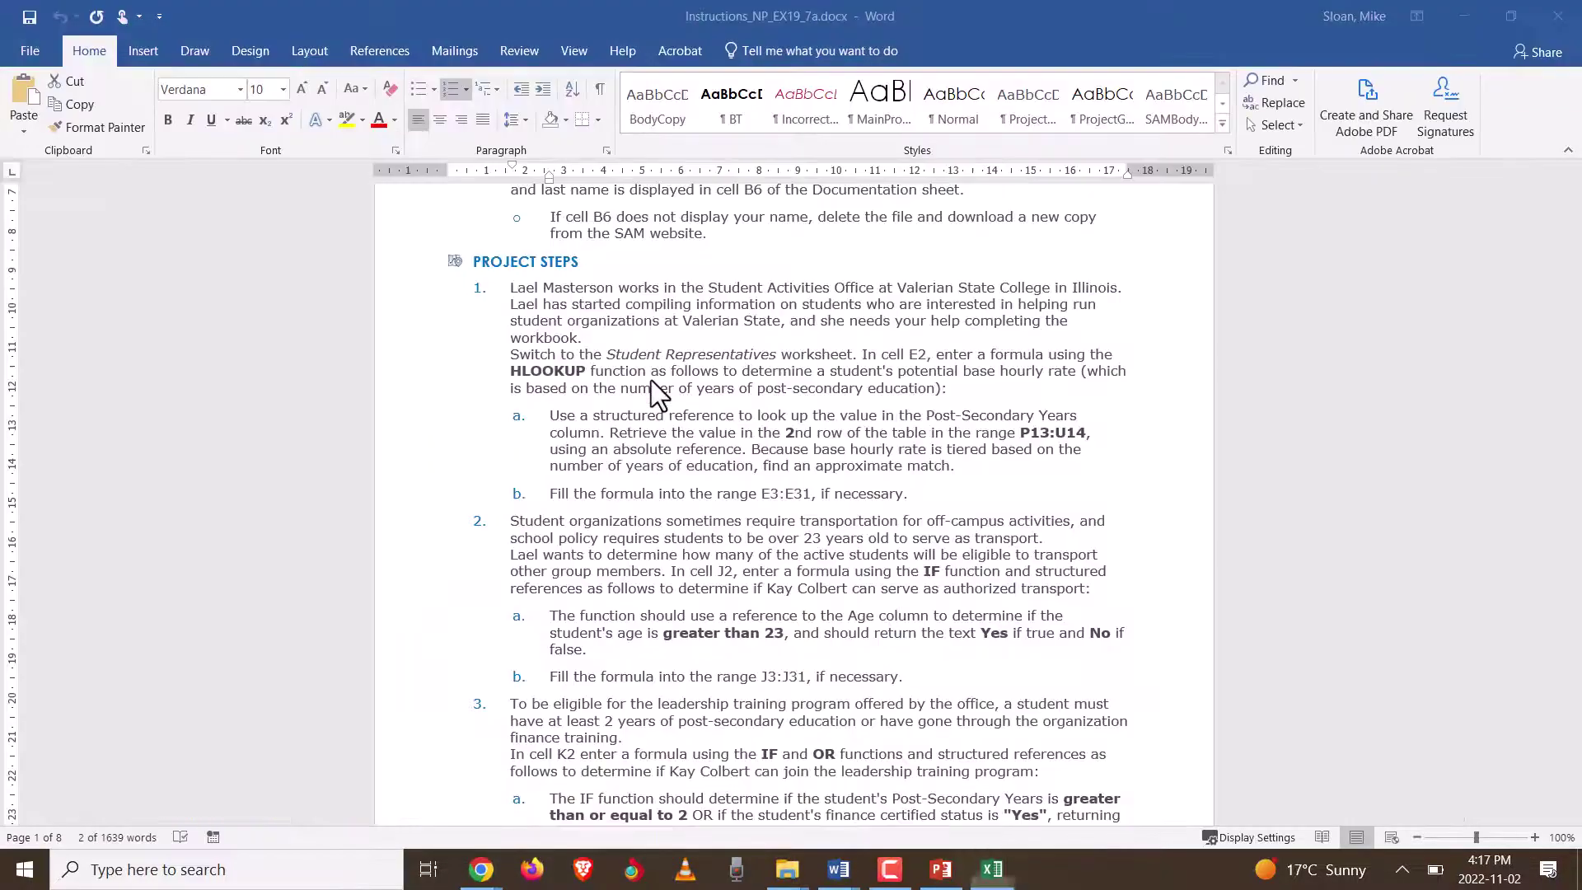
key("alt+Tab")
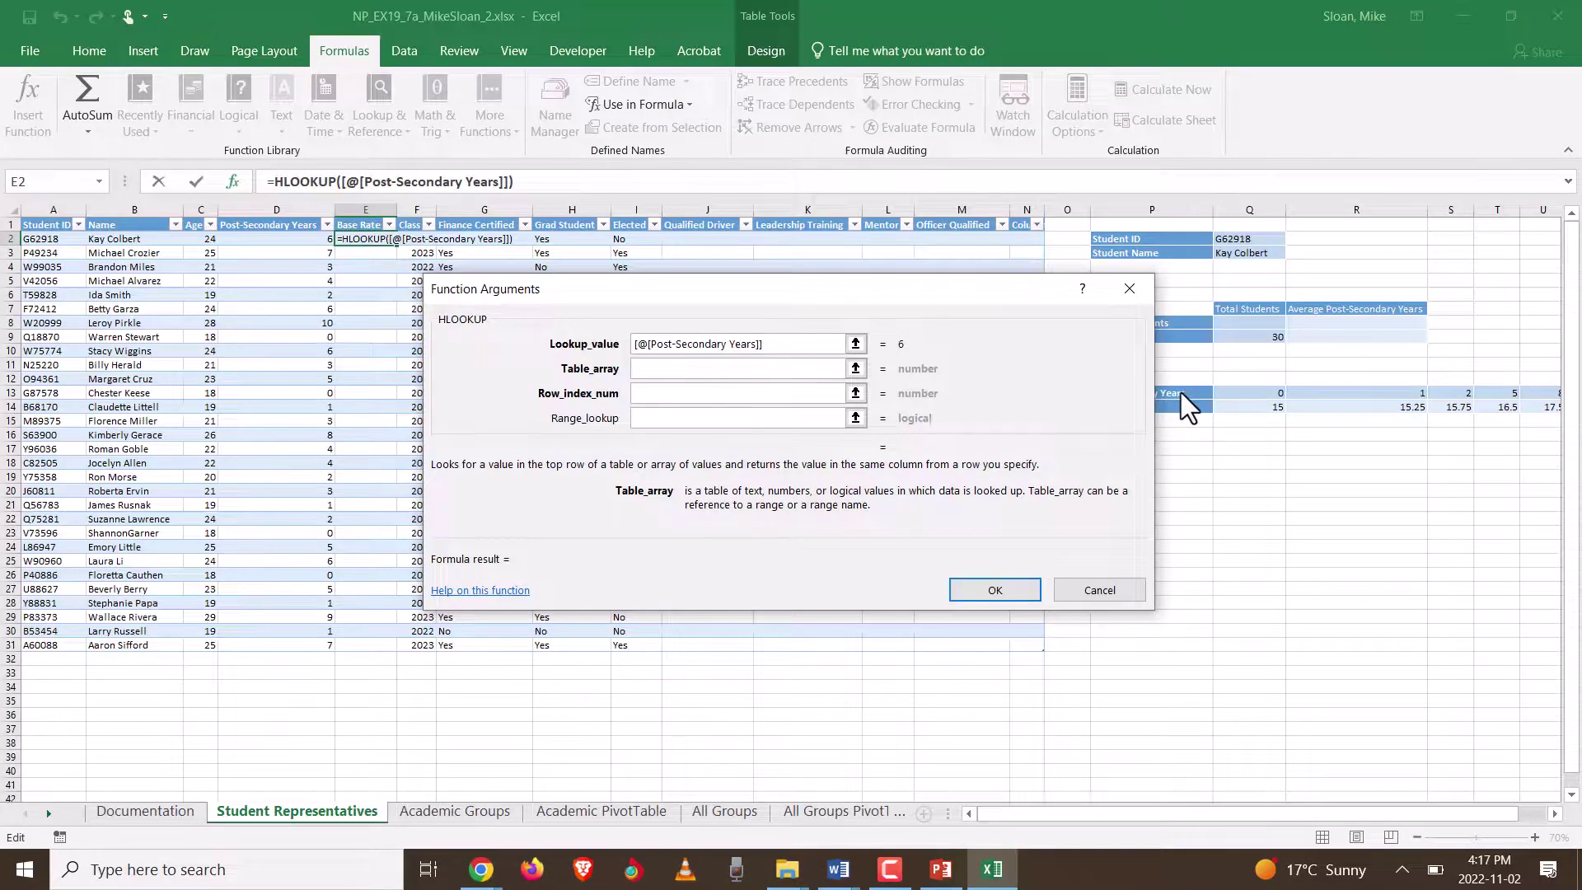
left_click_drag(1180, 392, 1461, 408)
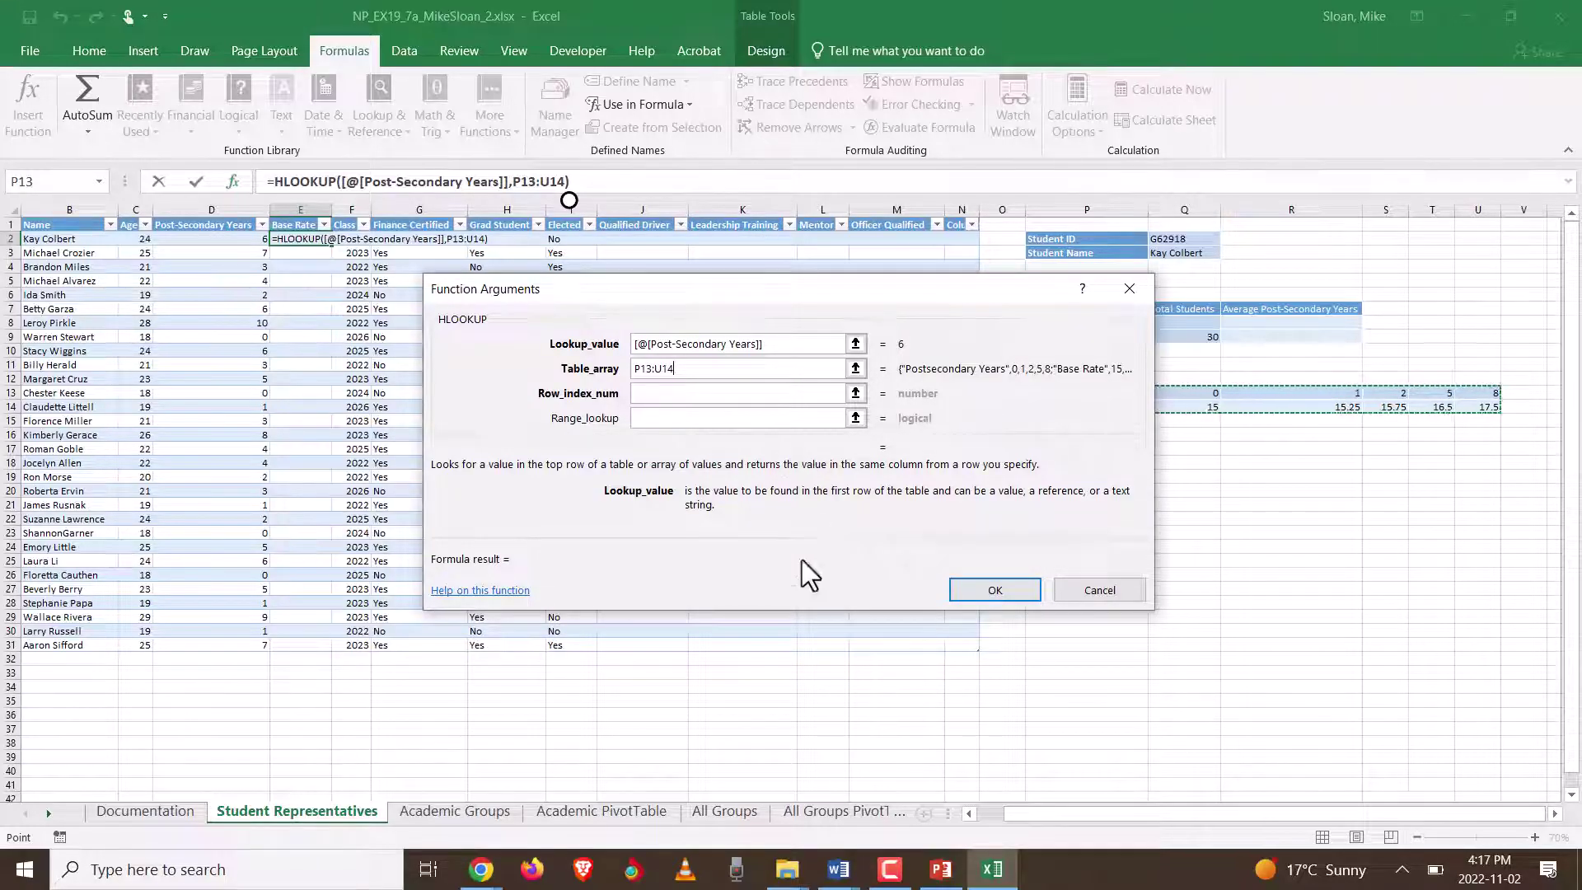
Step: Switch to the Word instructions and highlight the "absolute reference" requirement in project step 1a
left_click(838, 869)
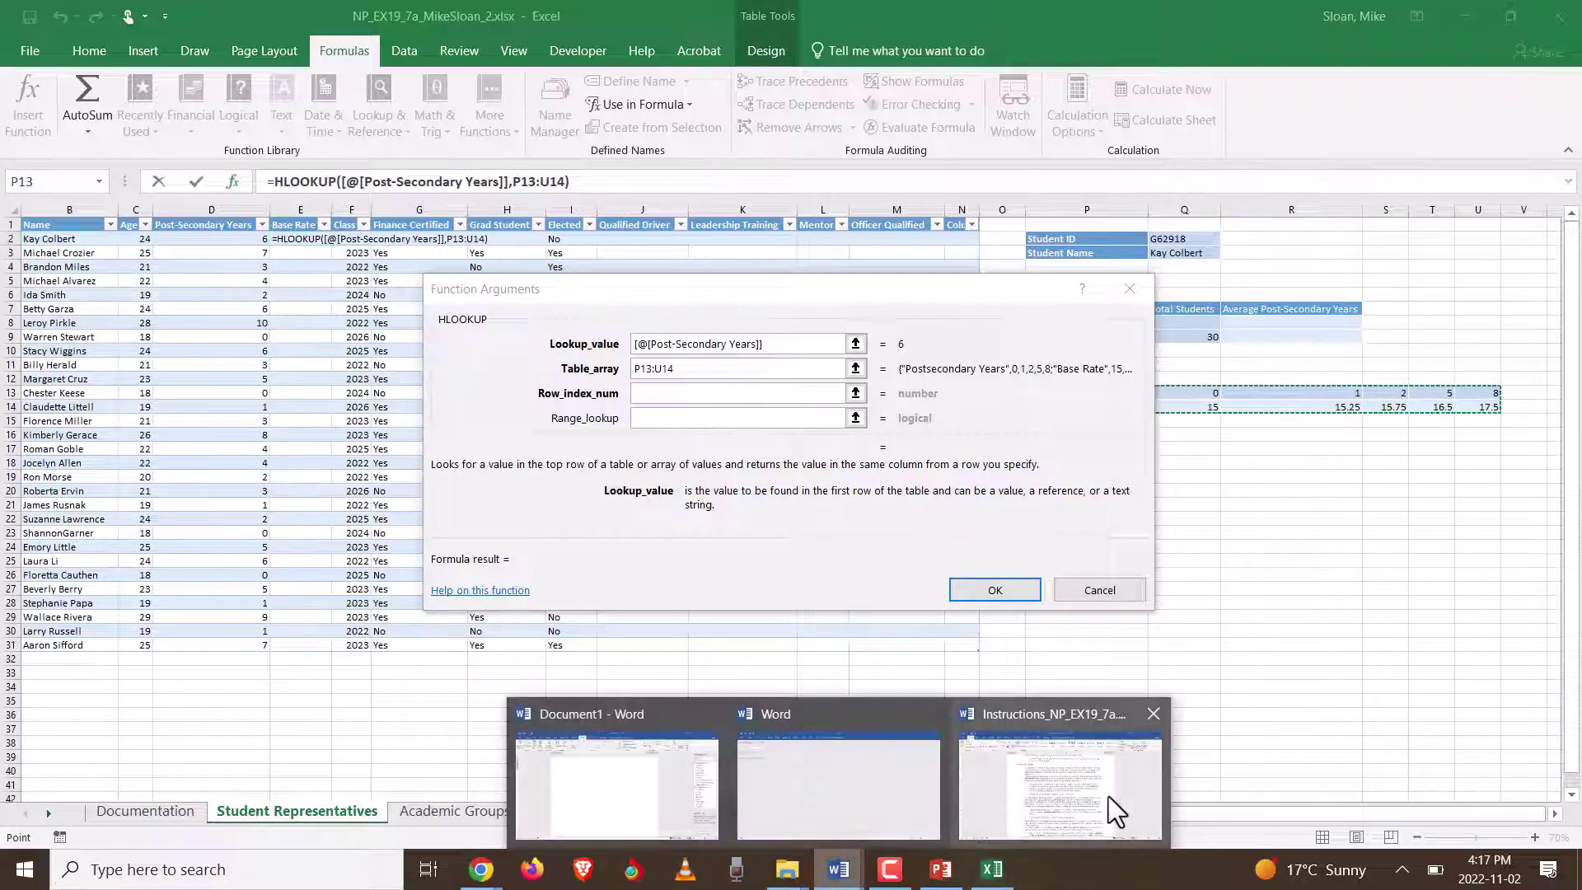
left_click(1109, 796)
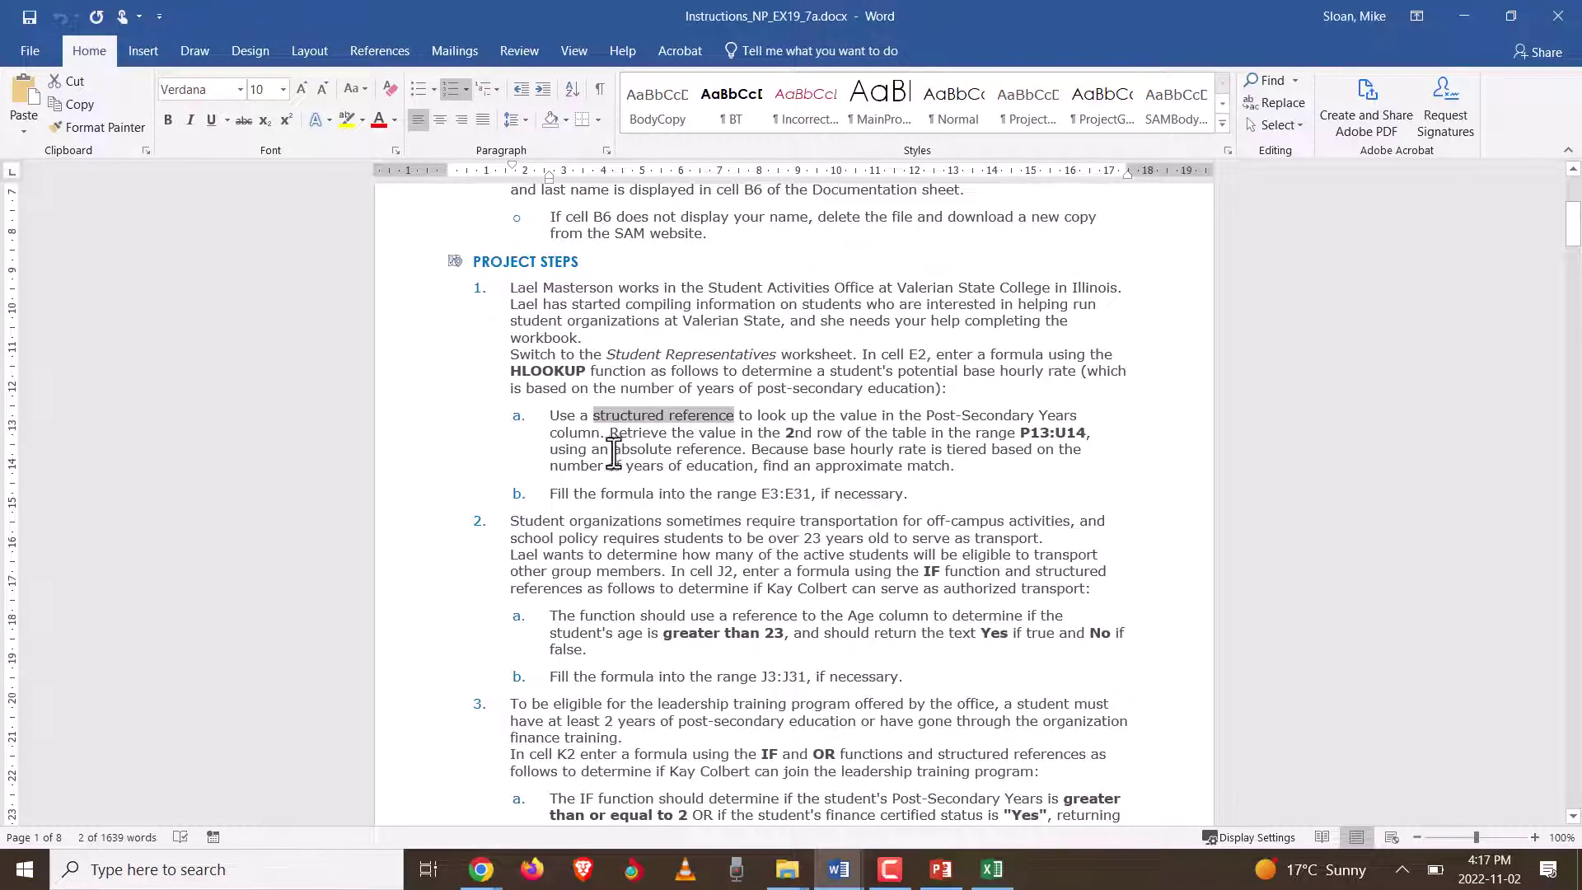
left_click_drag(611, 449, 745, 452)
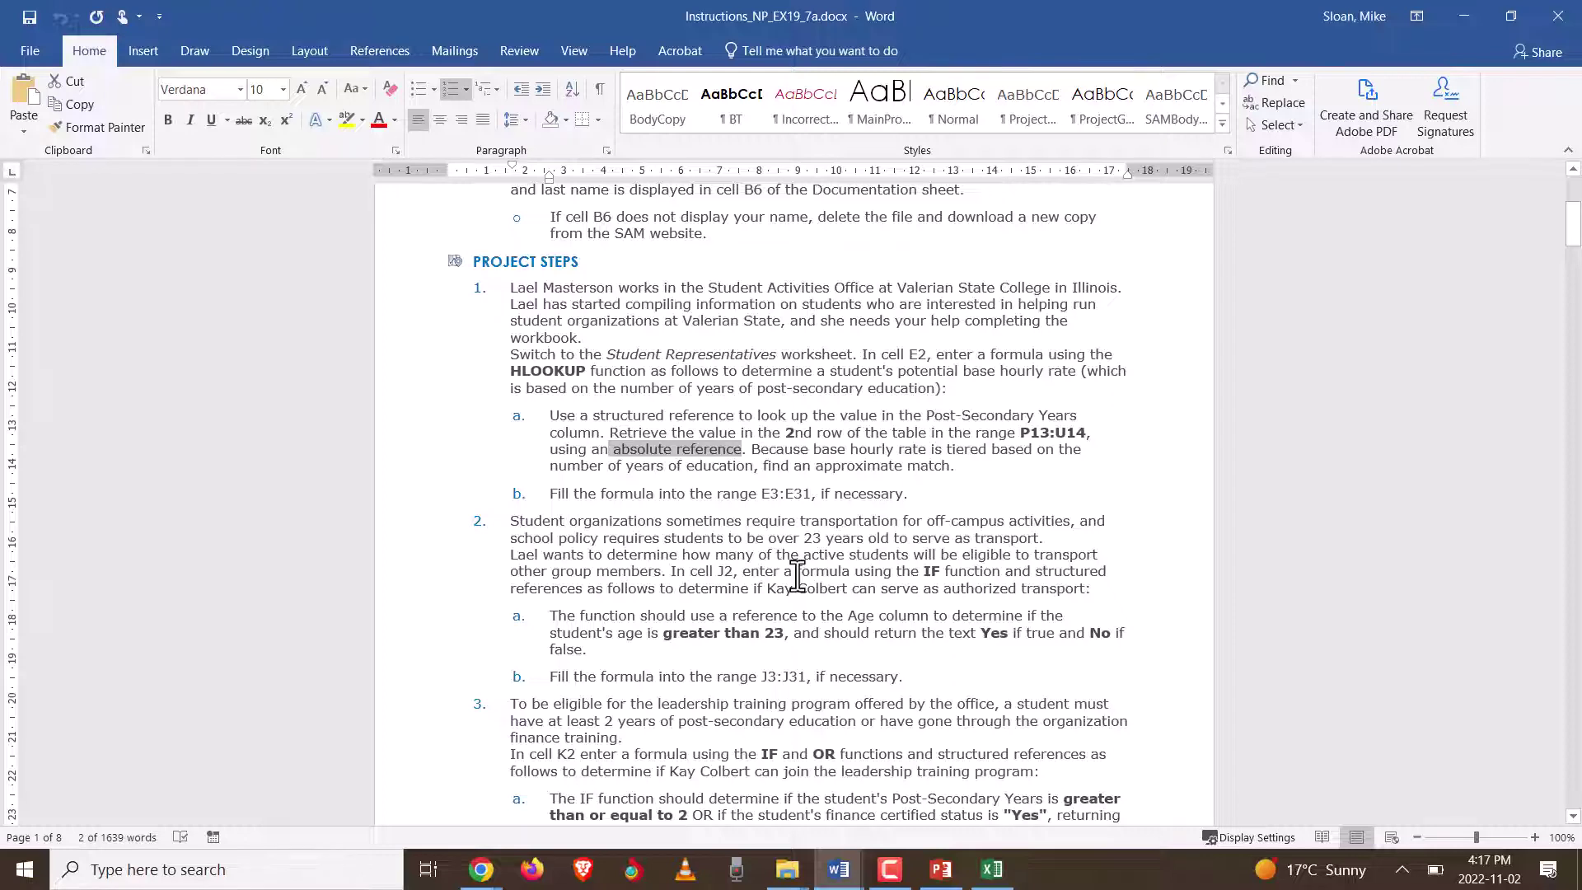
Step: Switch back to the Excel workbook and make the HLOOKUP table array an absolute reference, $P$13:$U$14
key("alt+Tab")
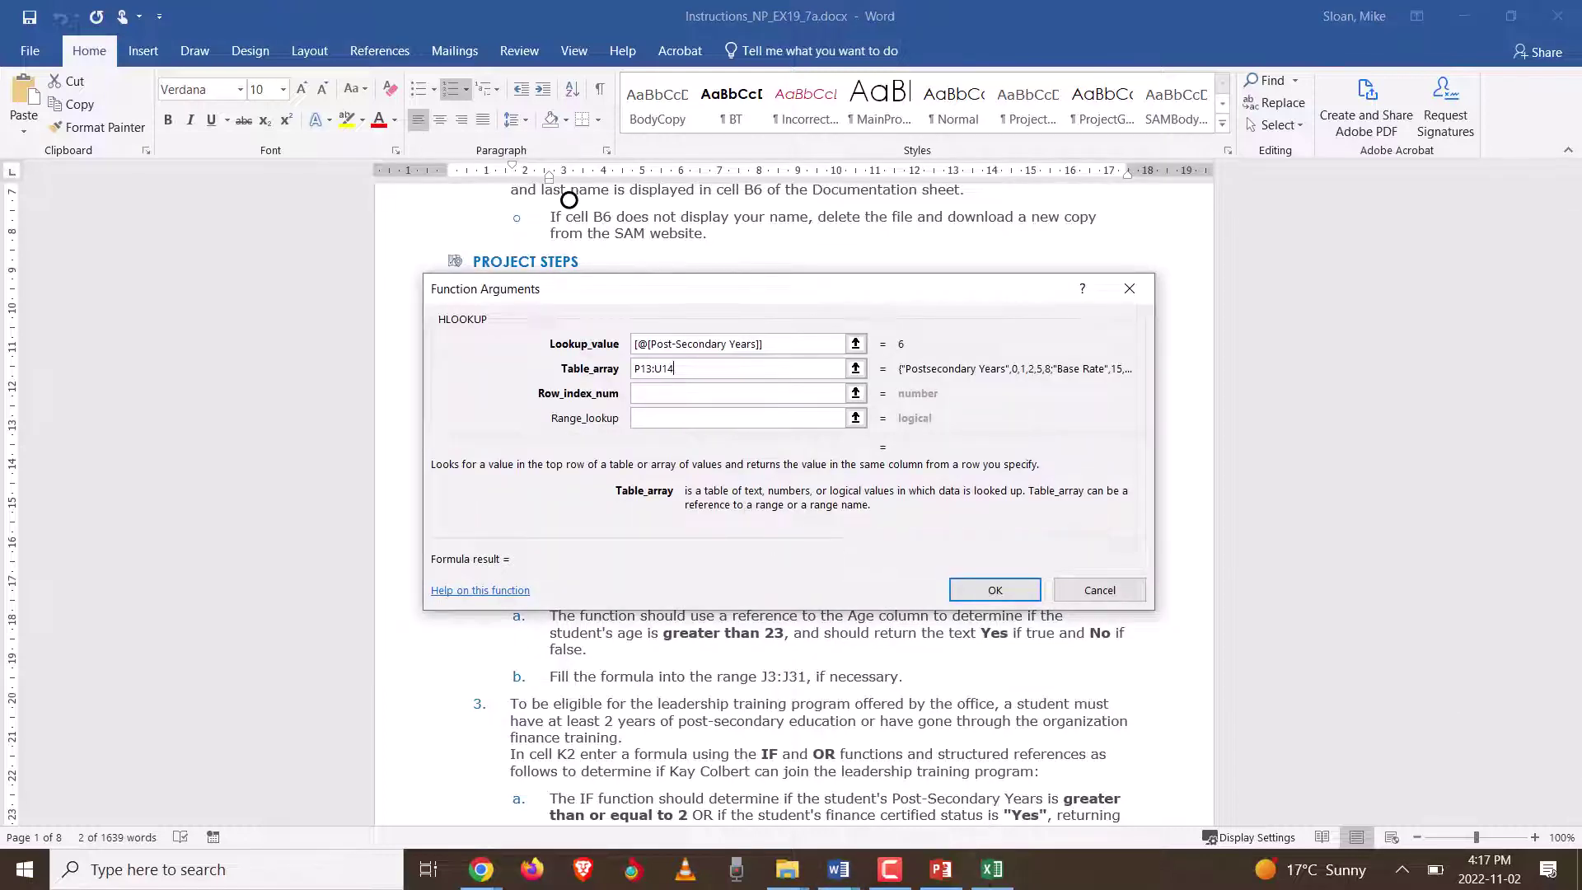
left_click(992, 869)
left_click(637, 368)
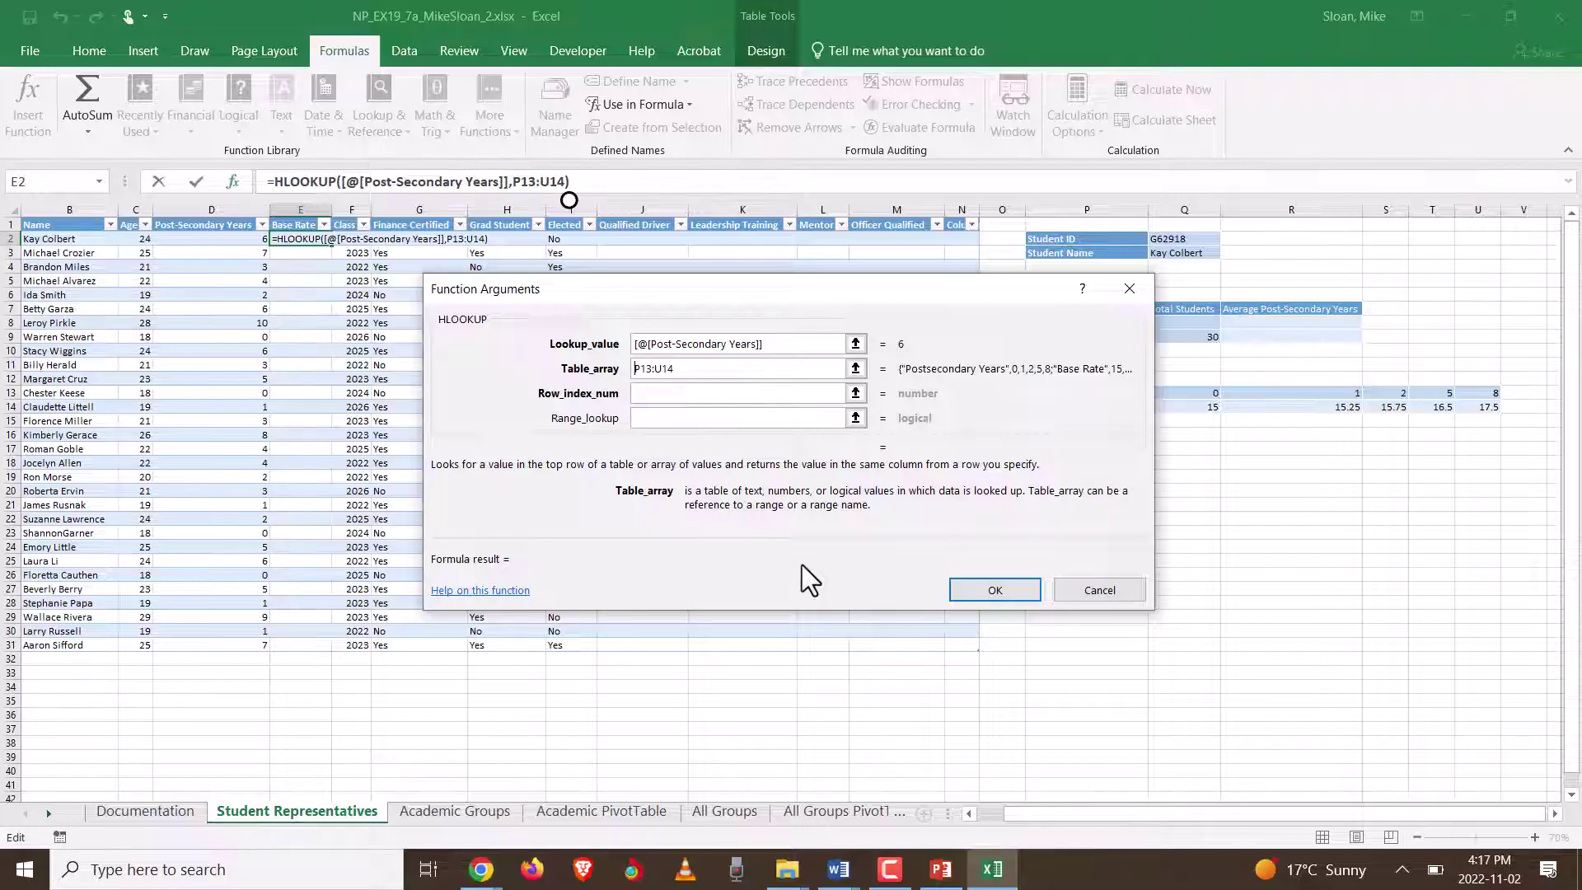
type("$")
key("Right")
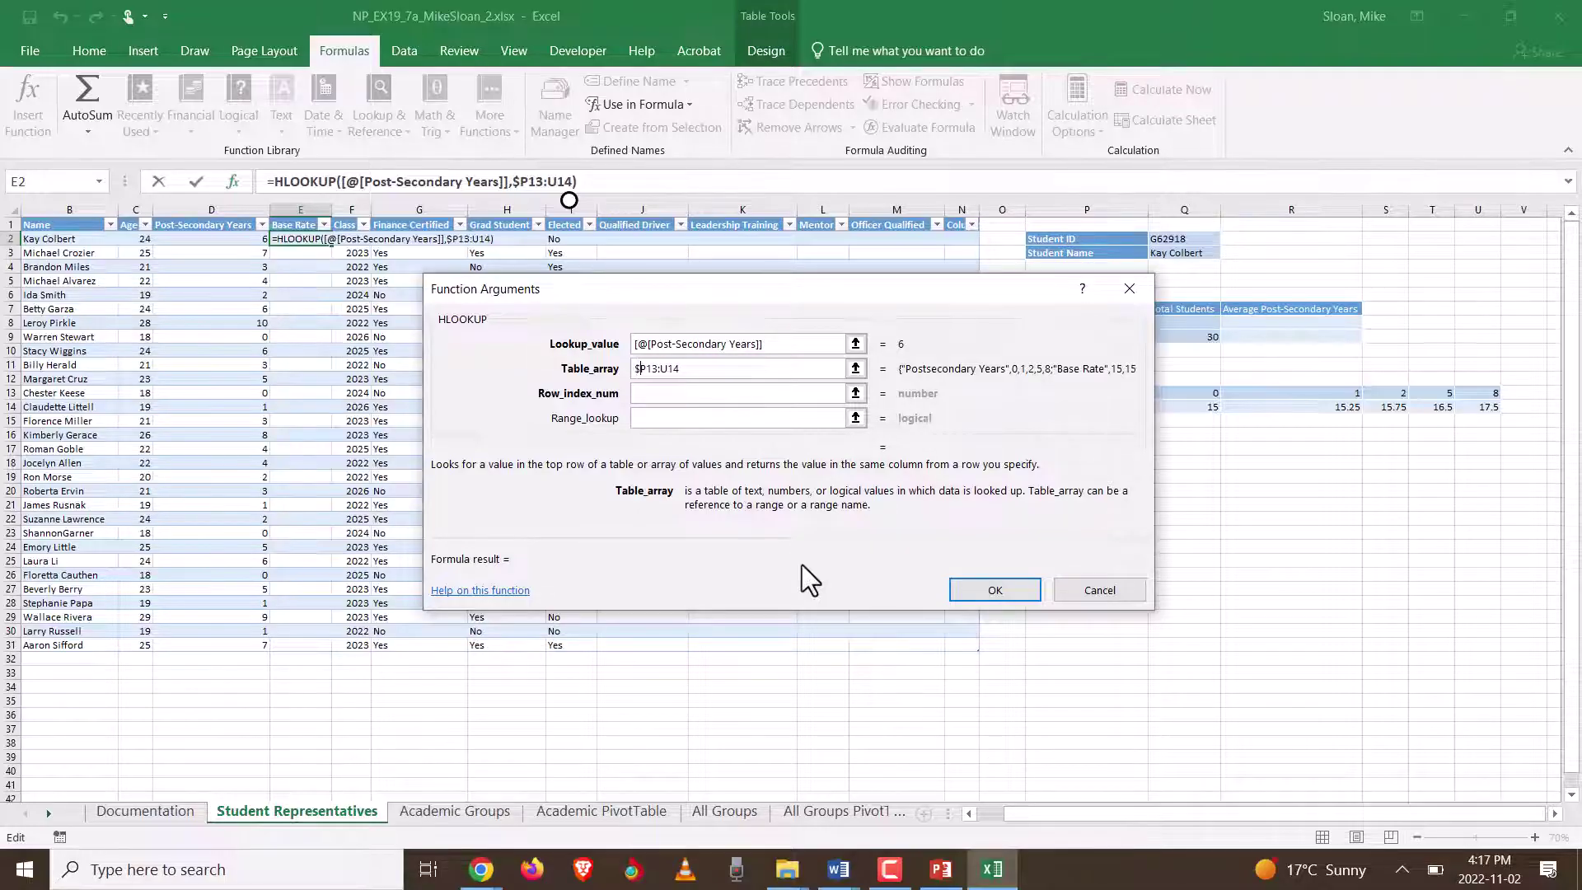
type("$P")
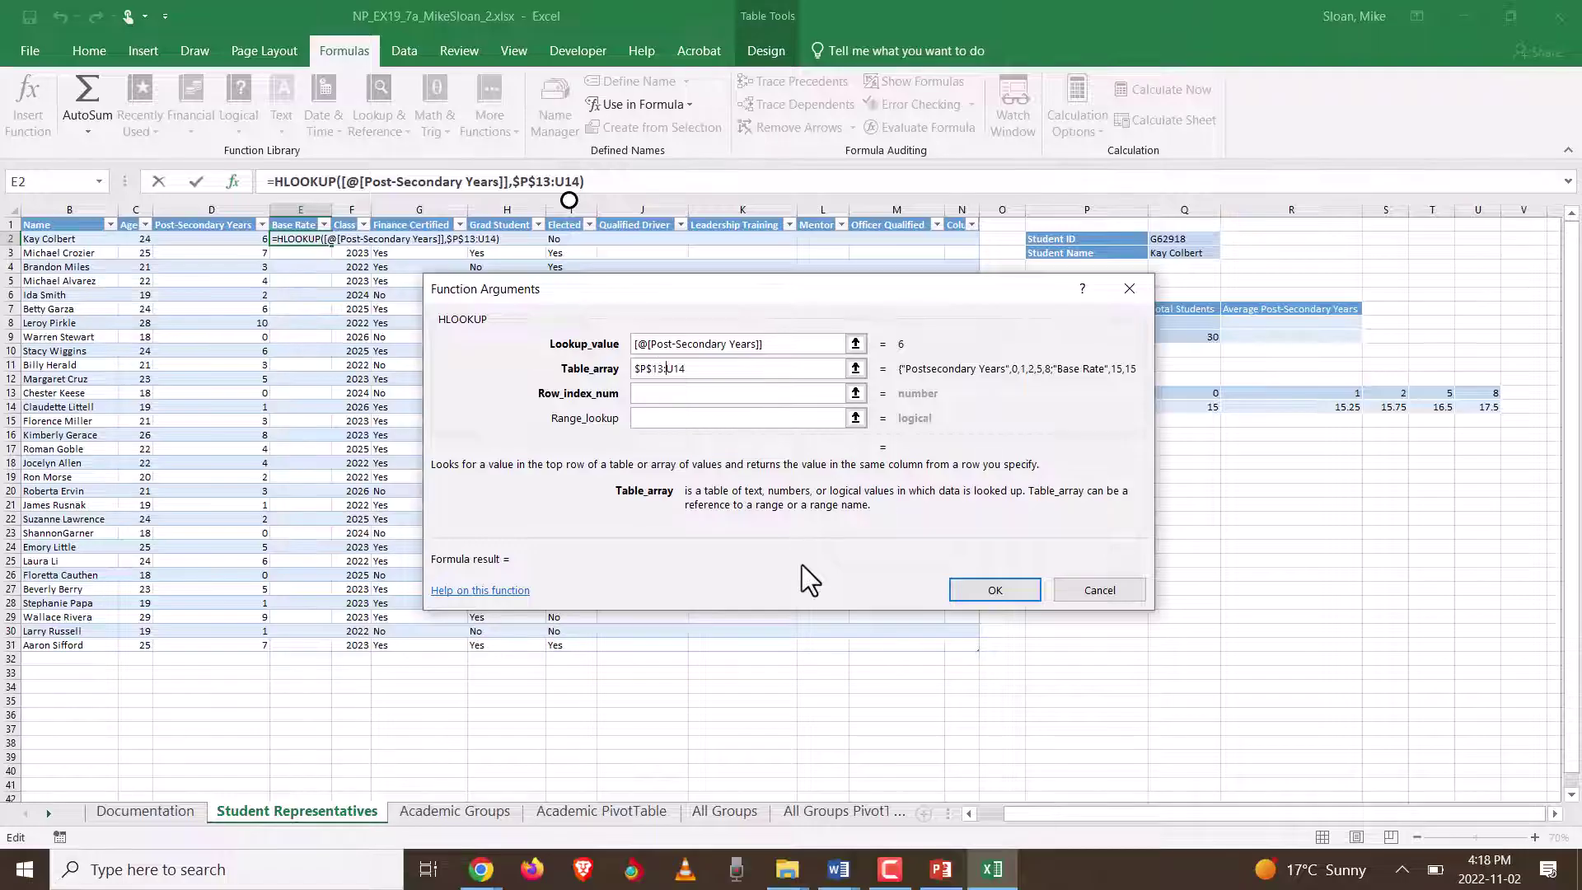
type("$")
key("Right")
type("$")
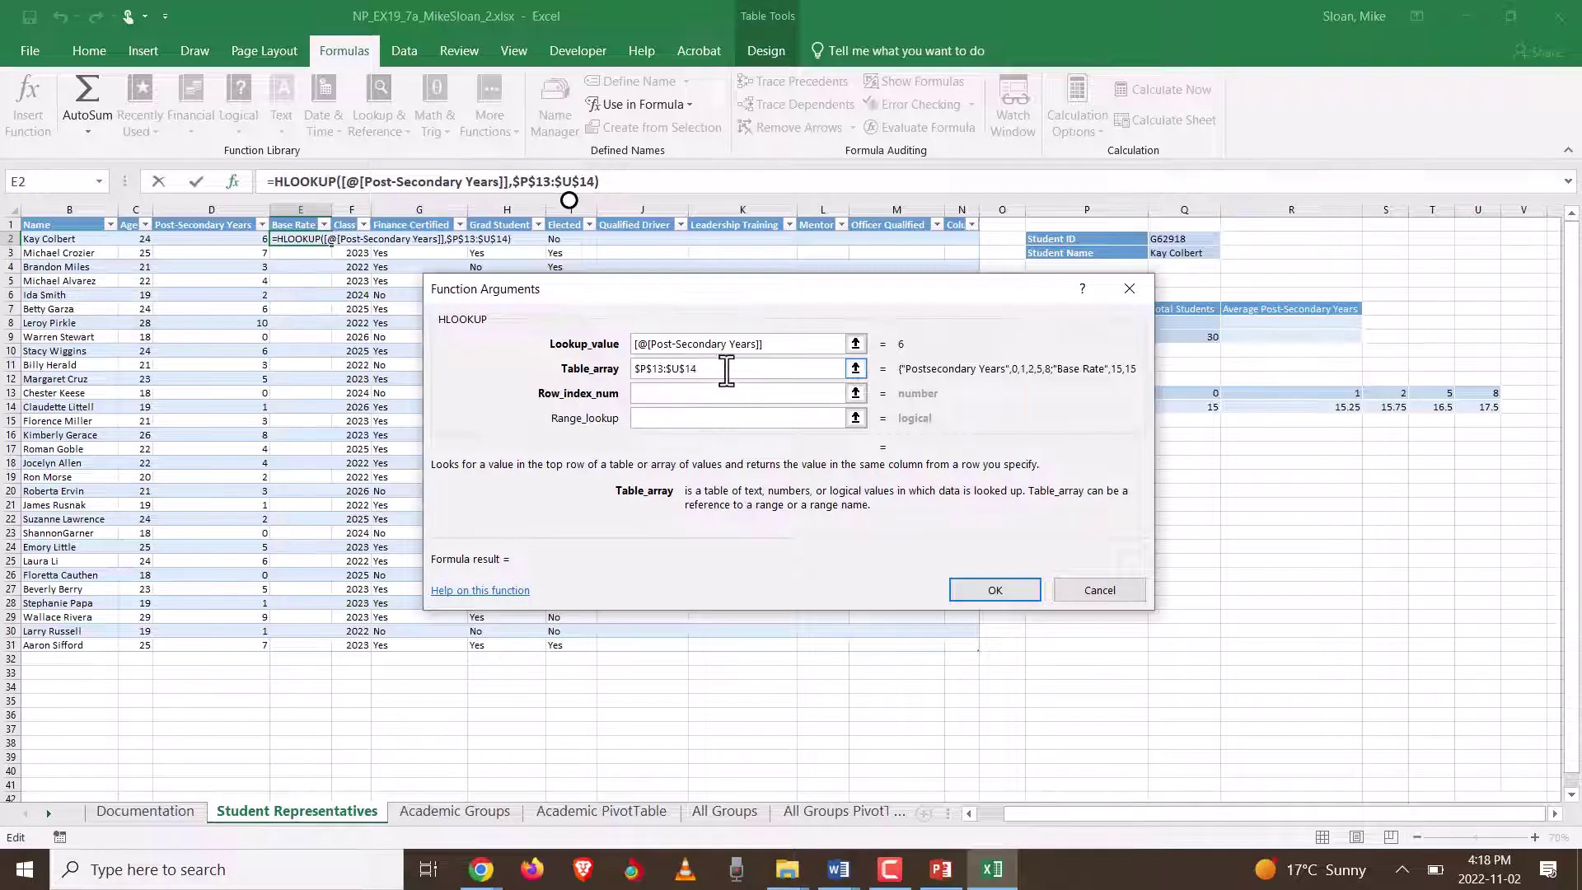
Step: Review the absolute table array against the base rate table and set the HLOOKUP row index number to 2
left_click_drag(726, 371, 587, 360)
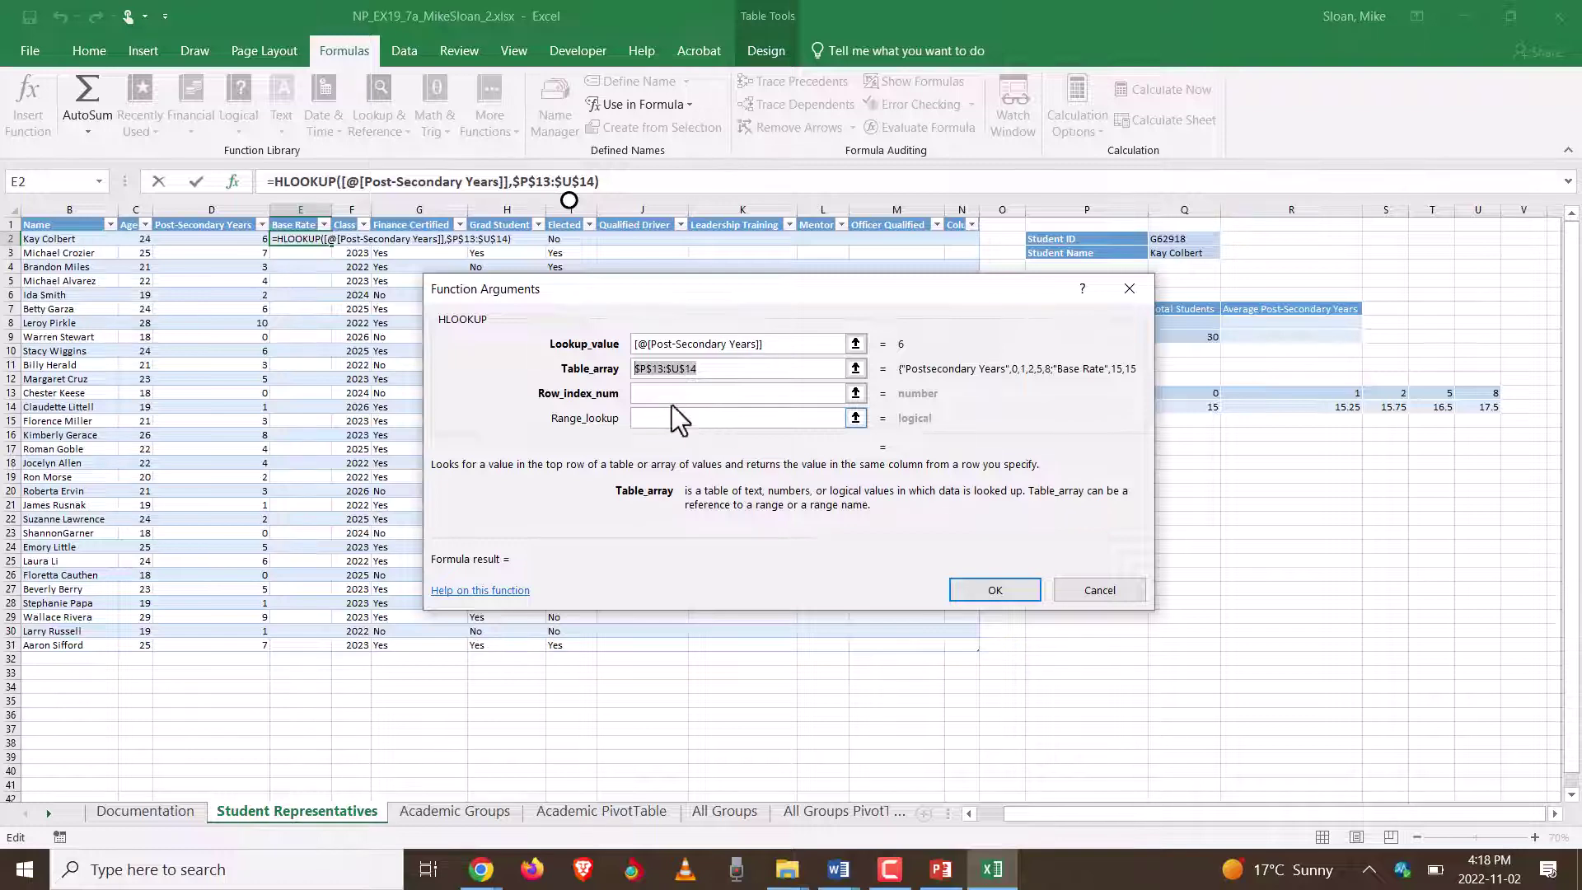
left_click(729, 371)
left_click_drag(947, 285, 827, 228)
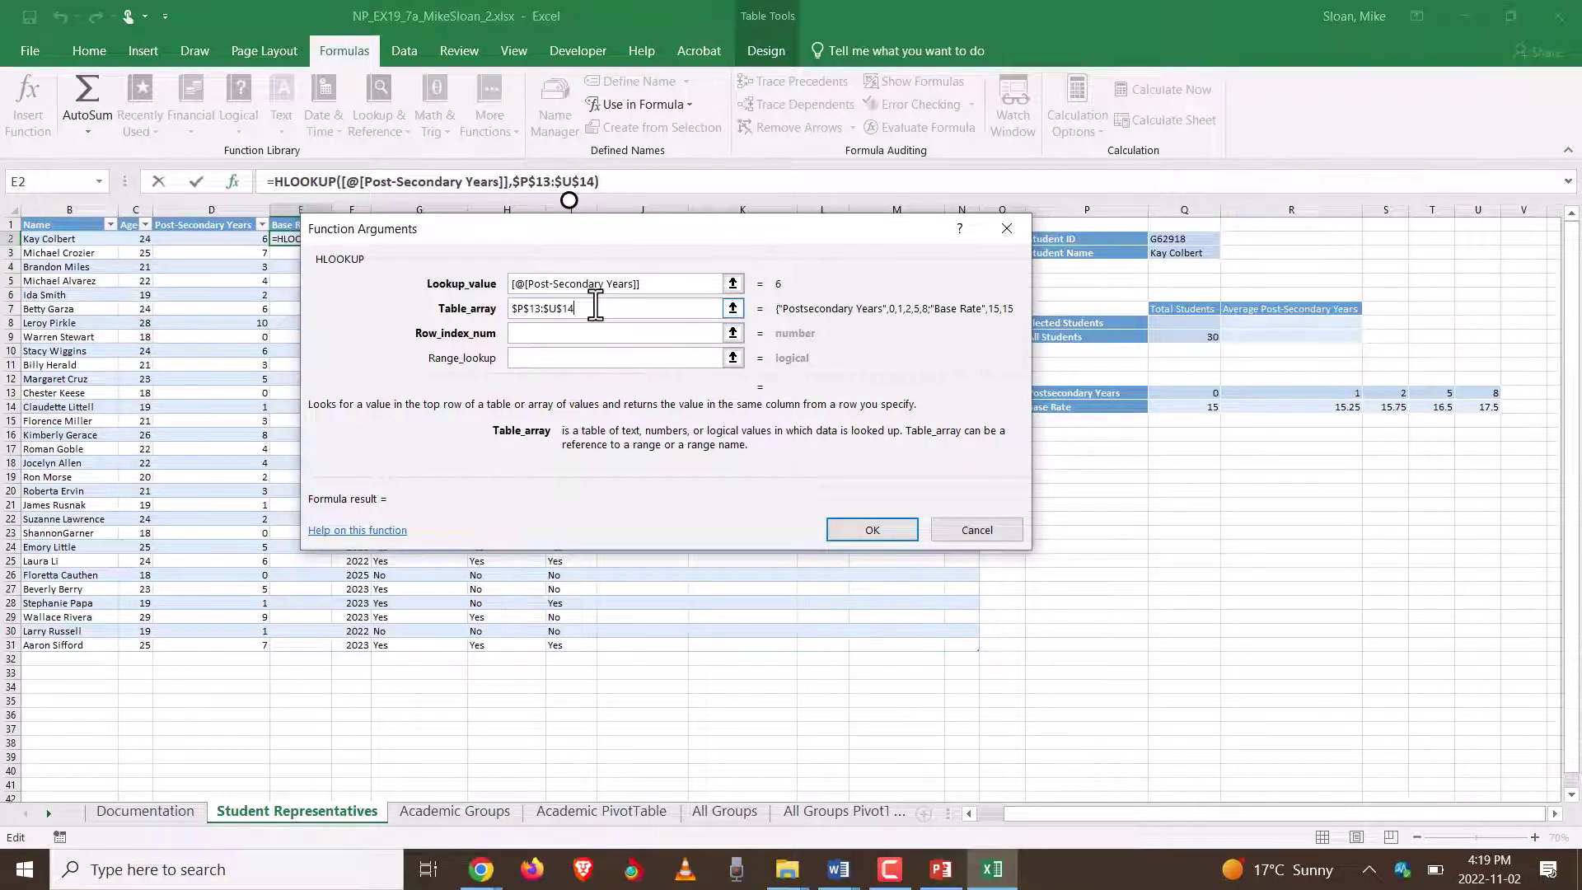
left_click_drag(630, 231, 468, 294)
left_click(899, 445)
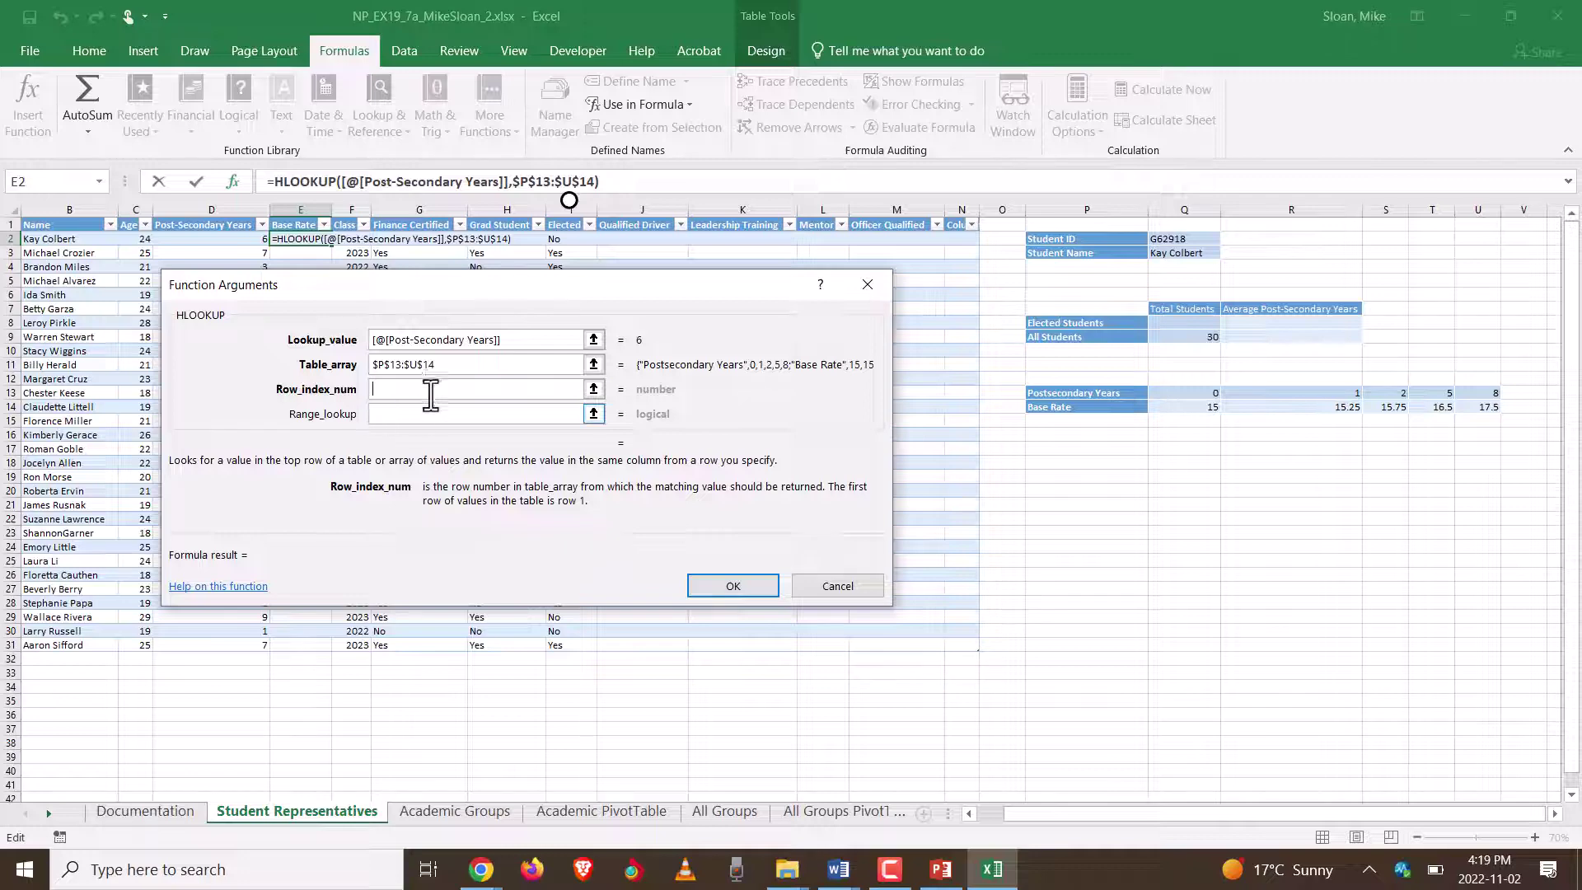
left_click_drag(453, 365, 346, 367)
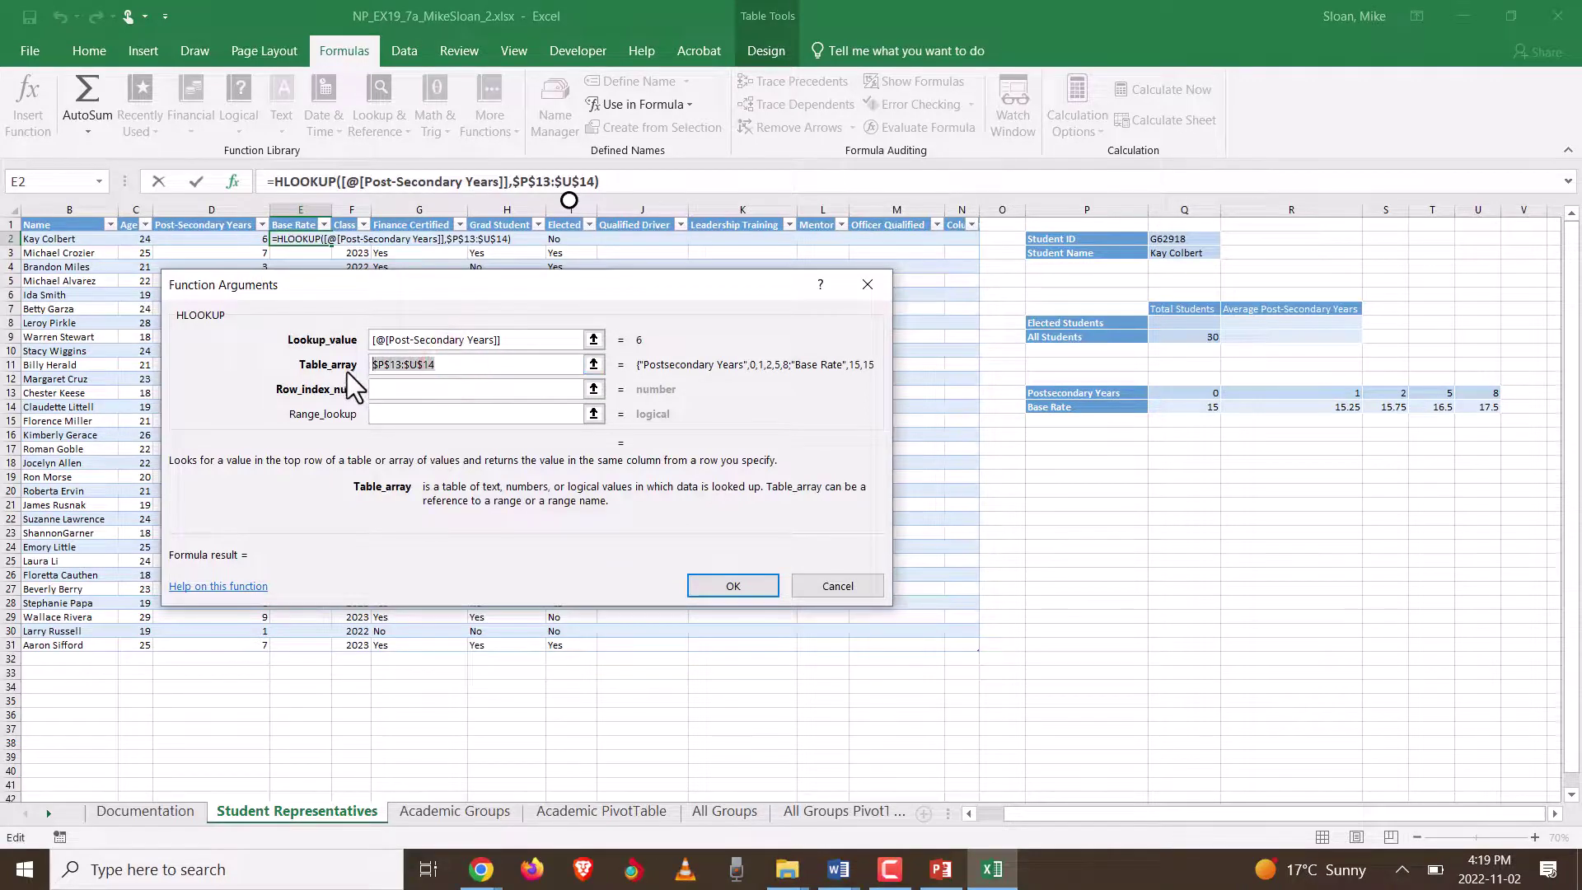
left_click(394, 389)
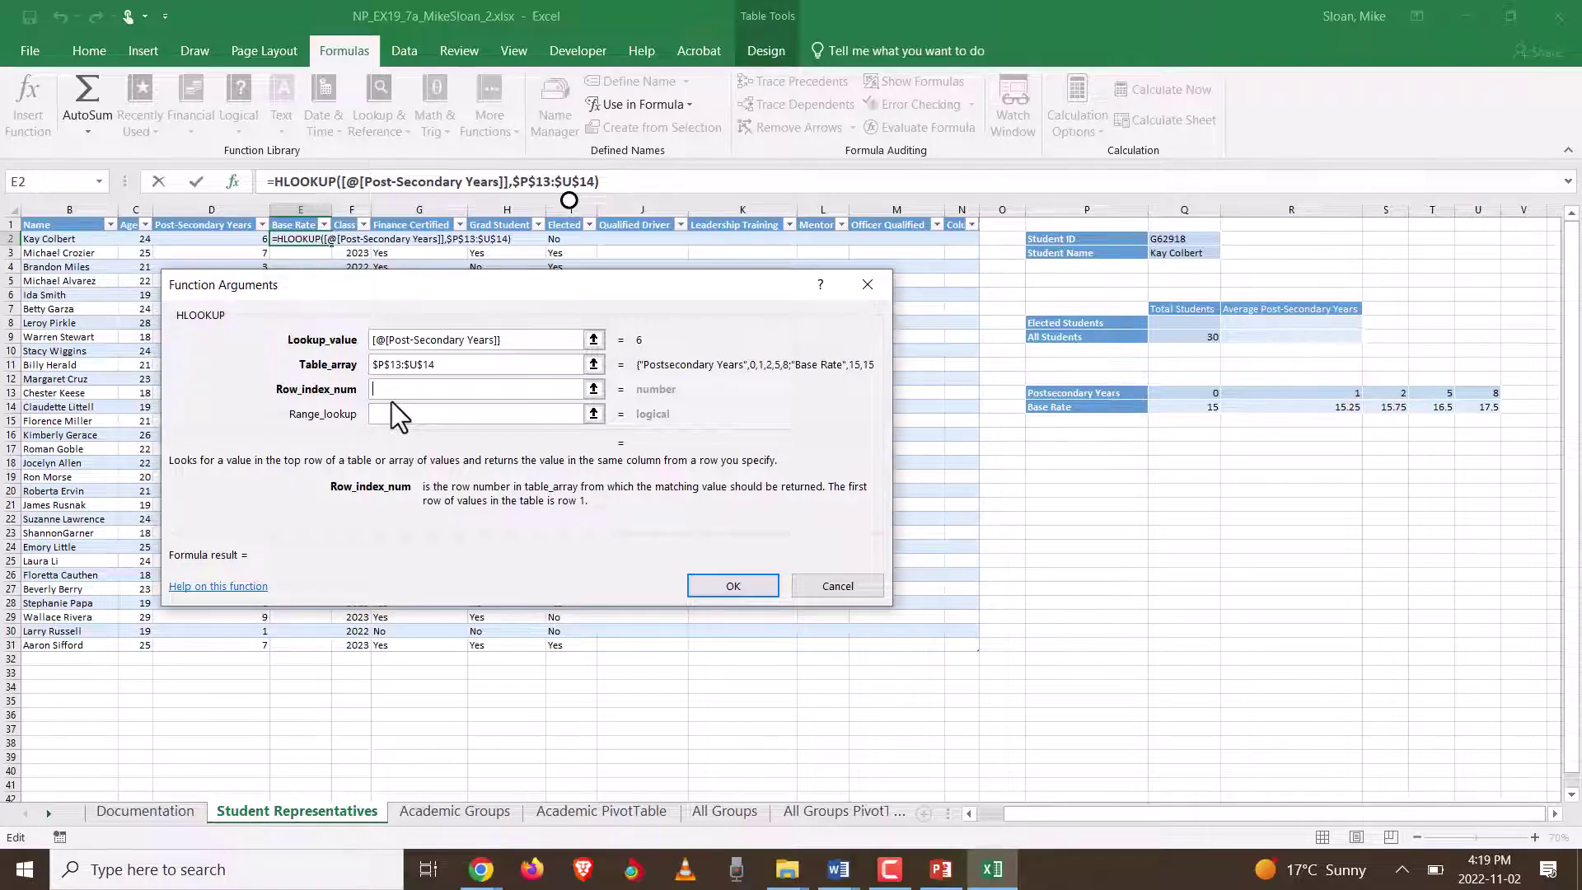
left_click_drag(670, 283, 1035, 443)
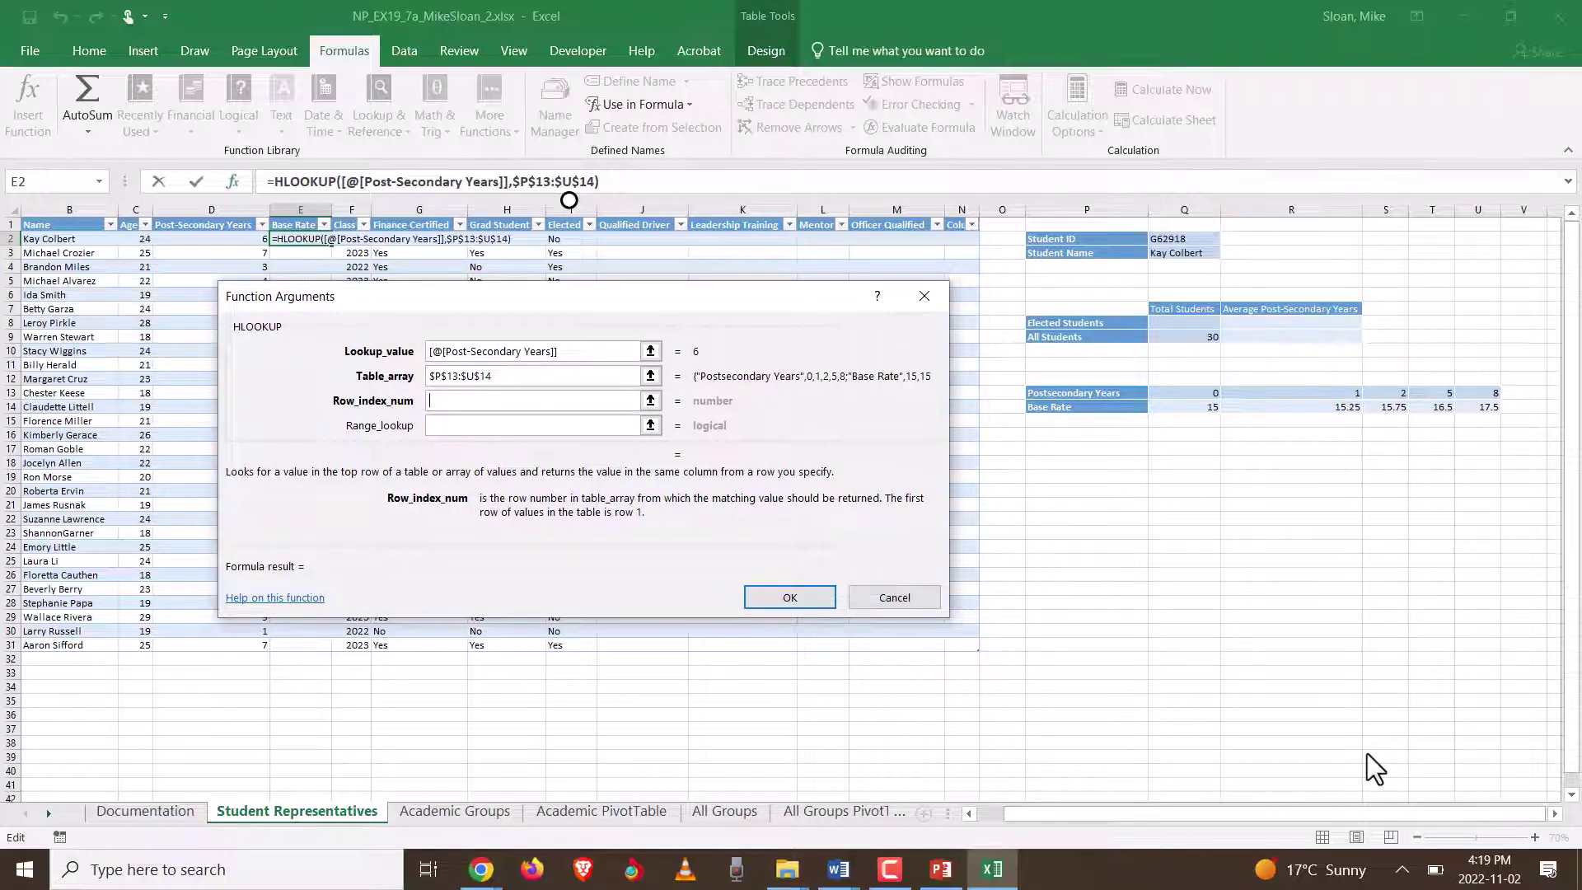
type("2")
Step: Set the HLOOKUP range lookup to True for an approximate match and complete the base rate formula in cell E2
left_click_drag(672, 294, 898, 476)
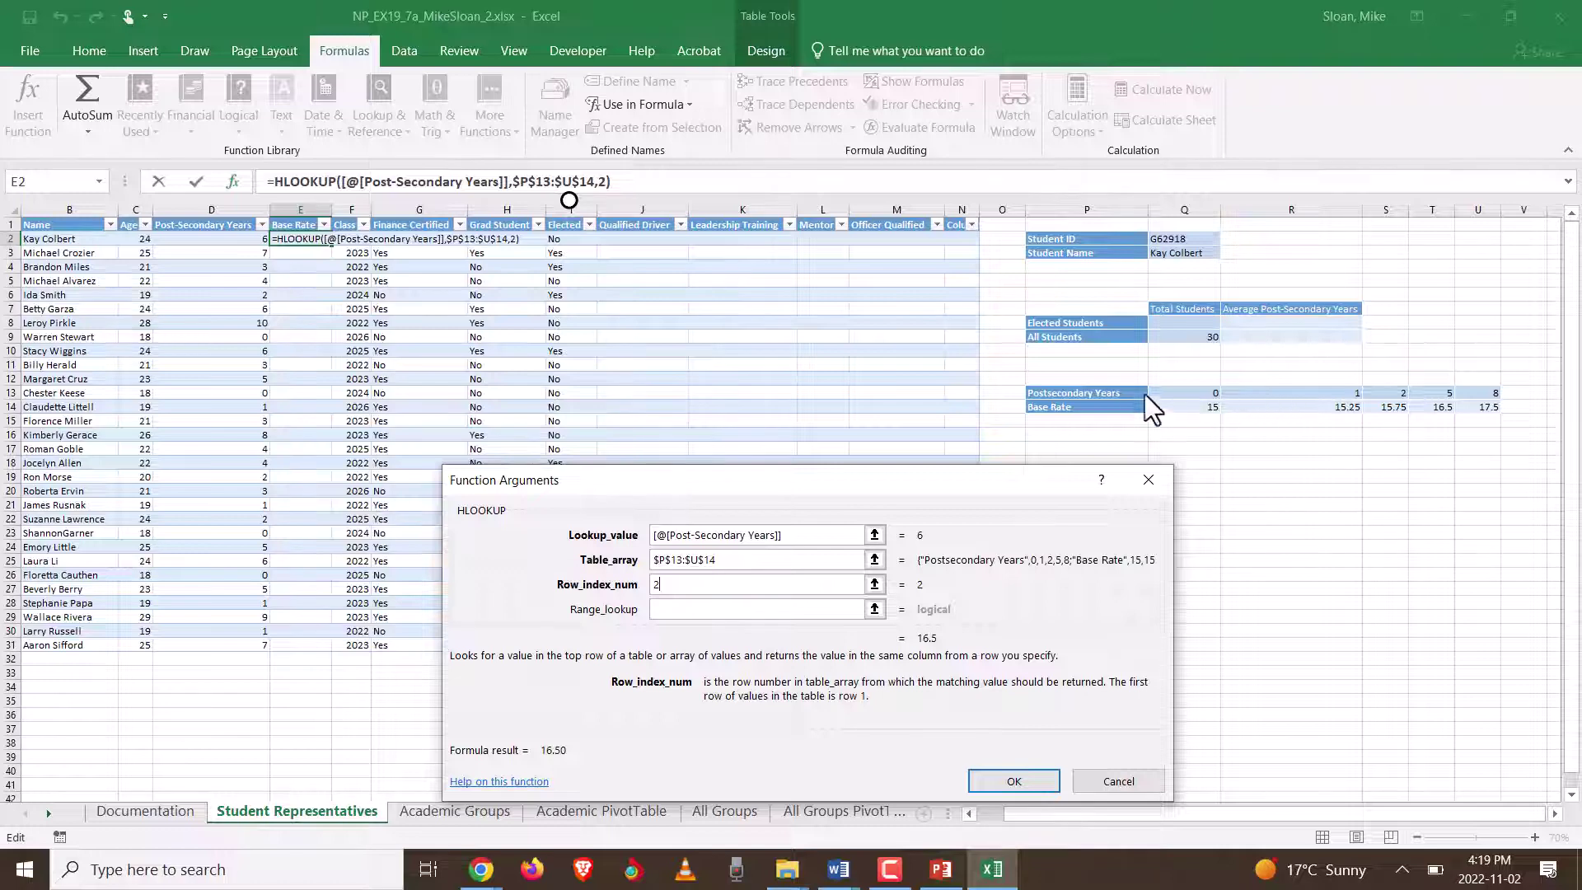
left_click_drag(961, 480, 713, 305)
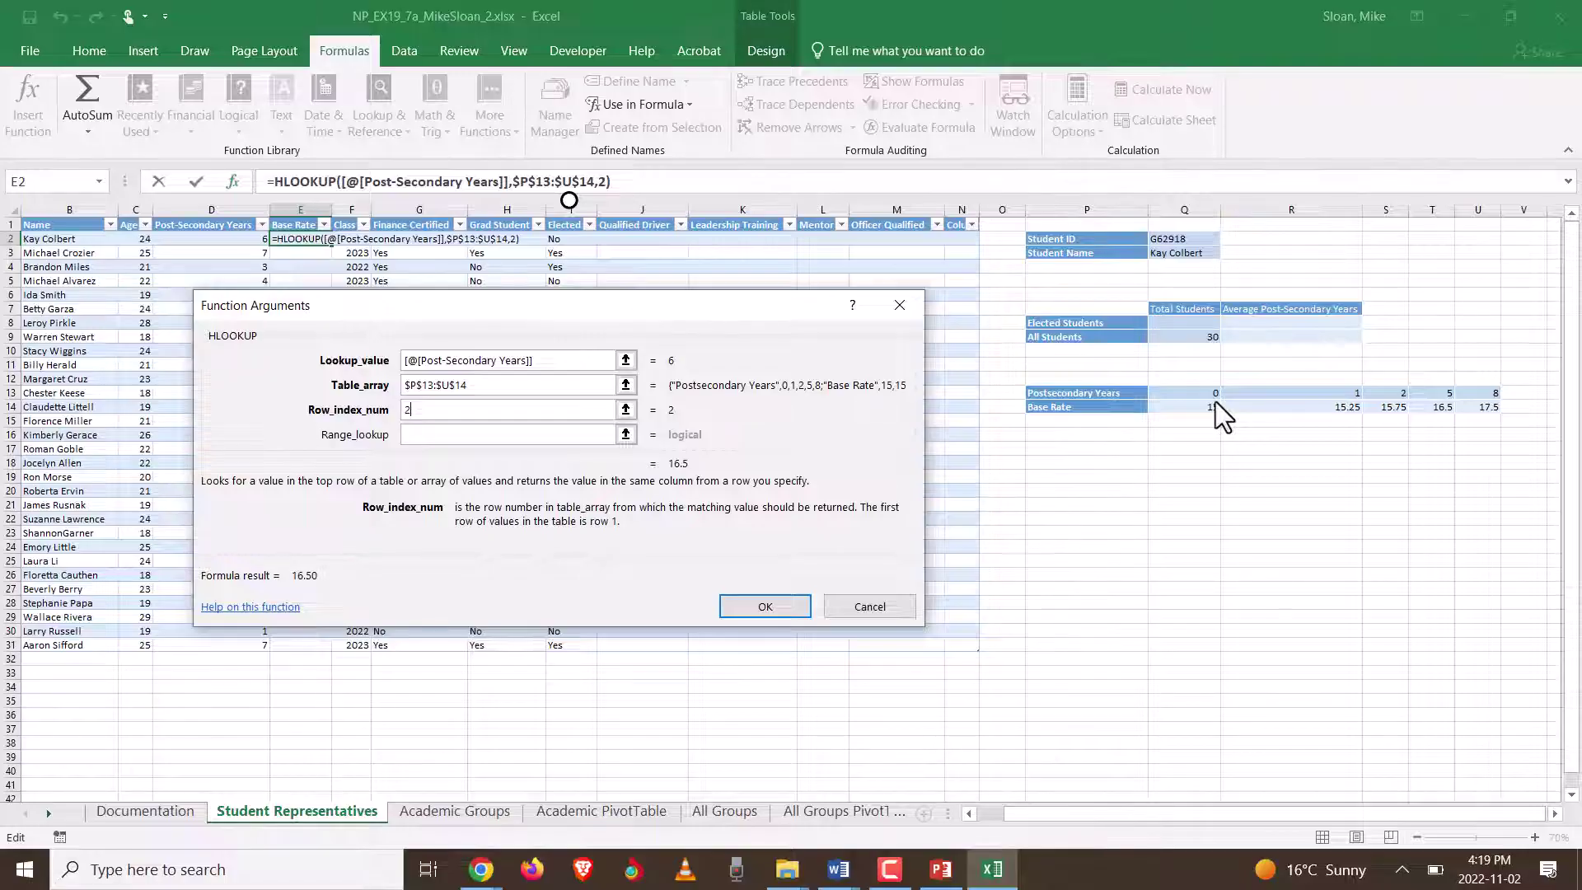
left_click_drag(596, 314, 742, 449)
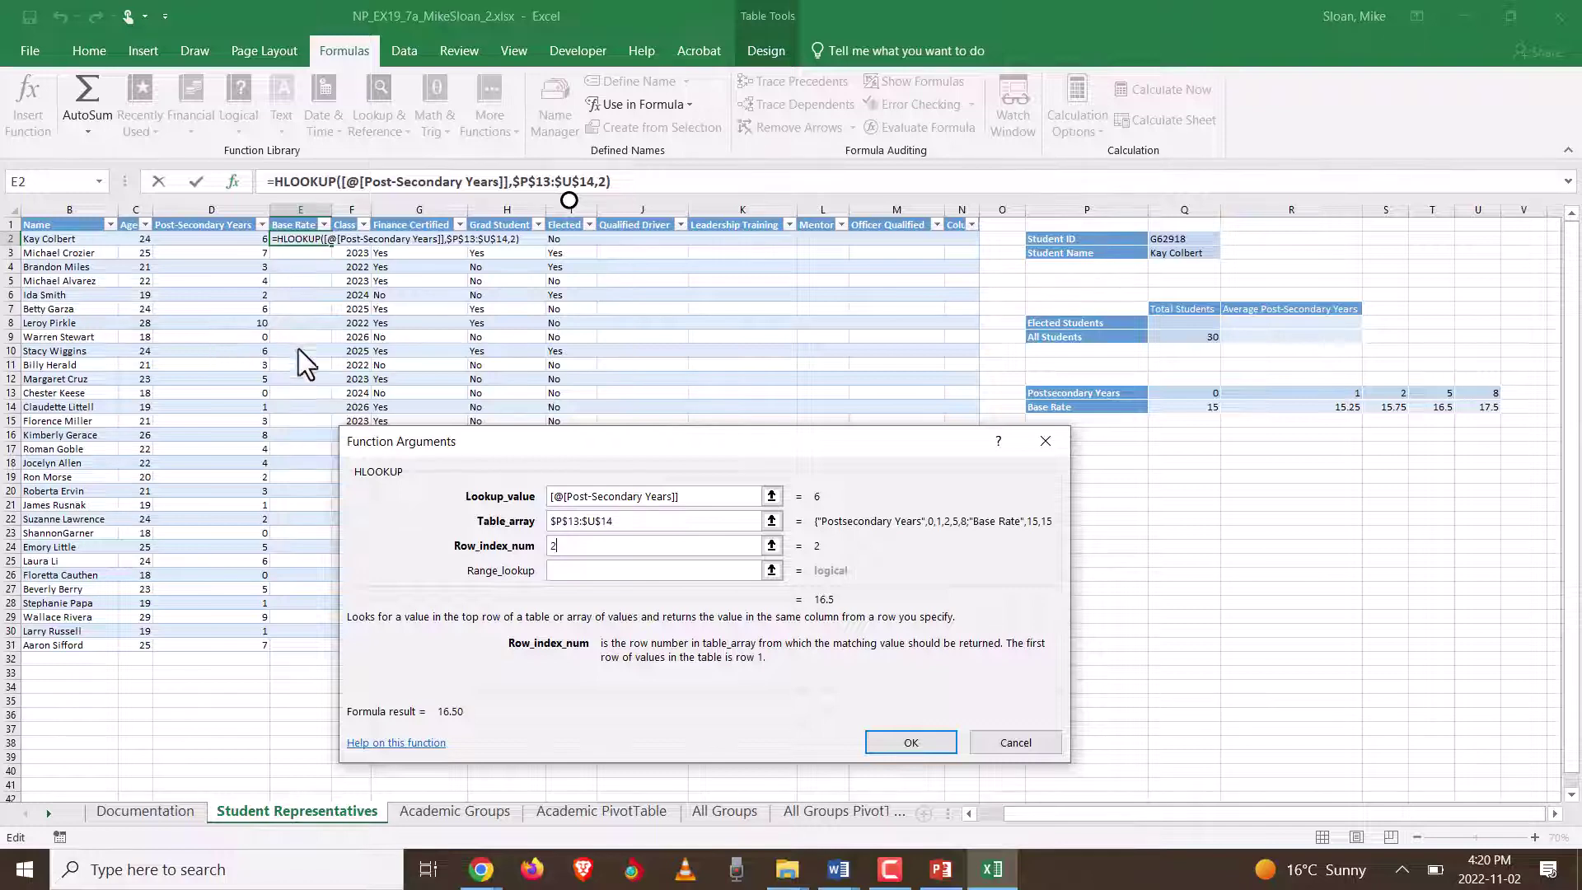
left_click_drag(717, 452, 639, 382)
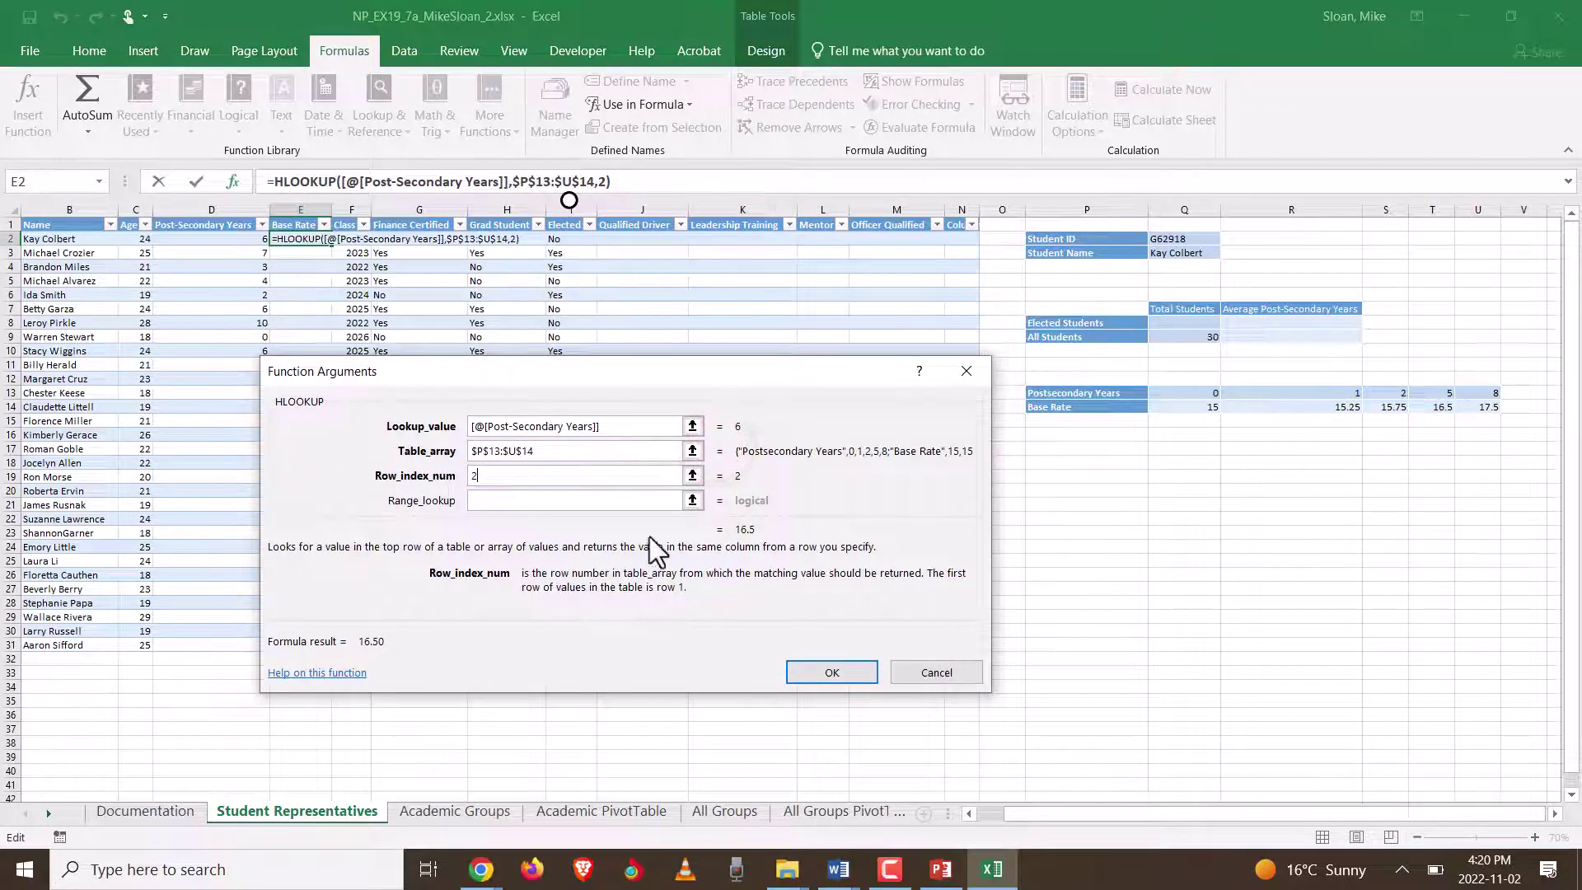
left_click_drag(531, 376, 537, 348)
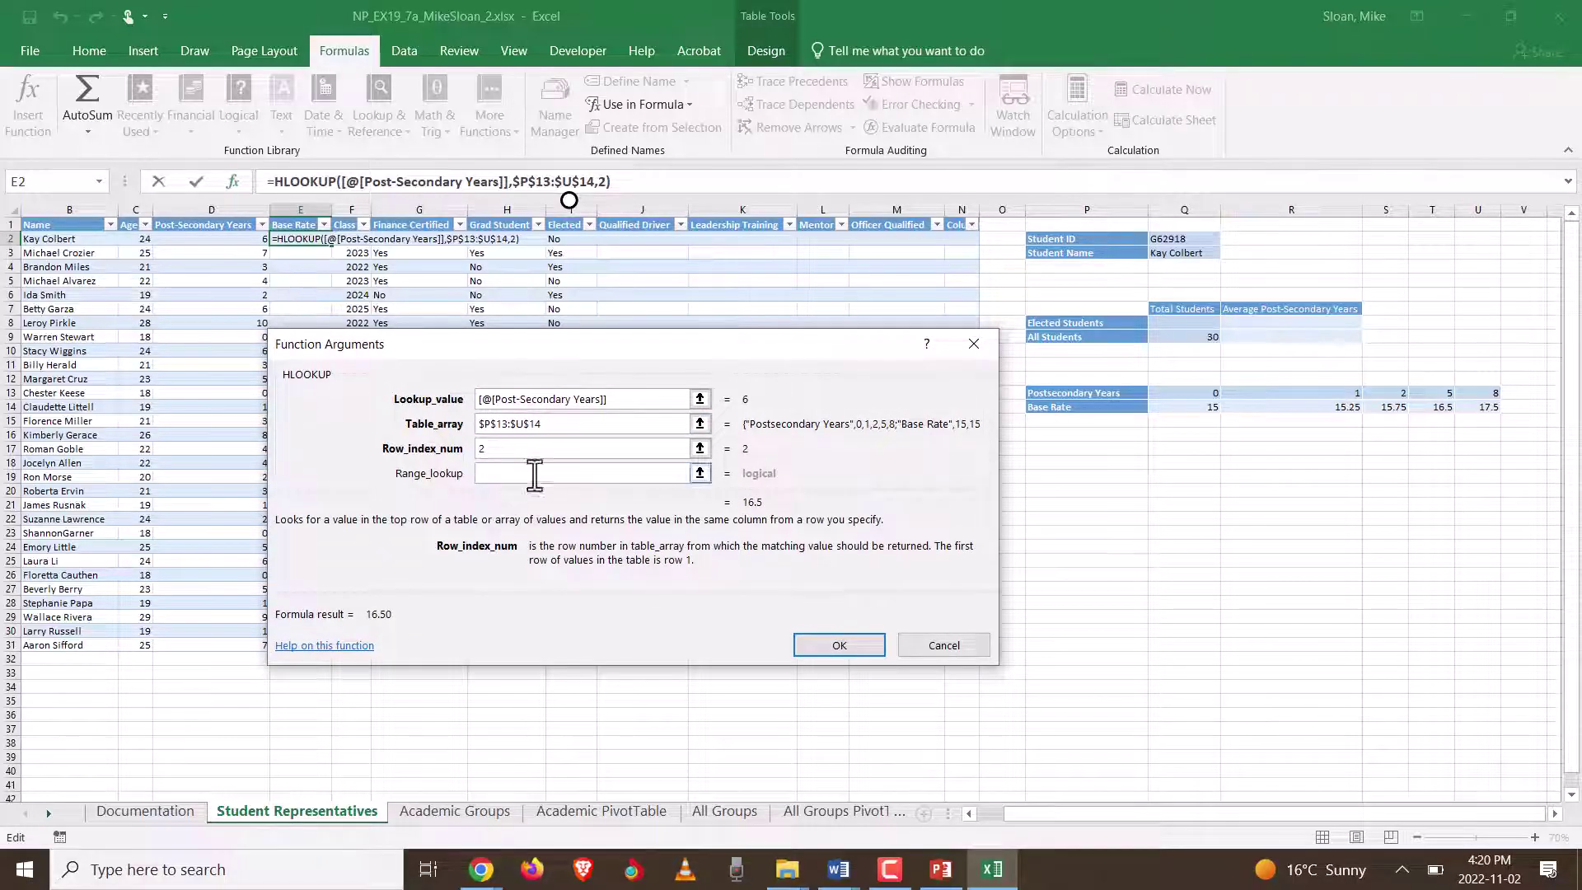
left_click_drag(608, 345, 693, 363)
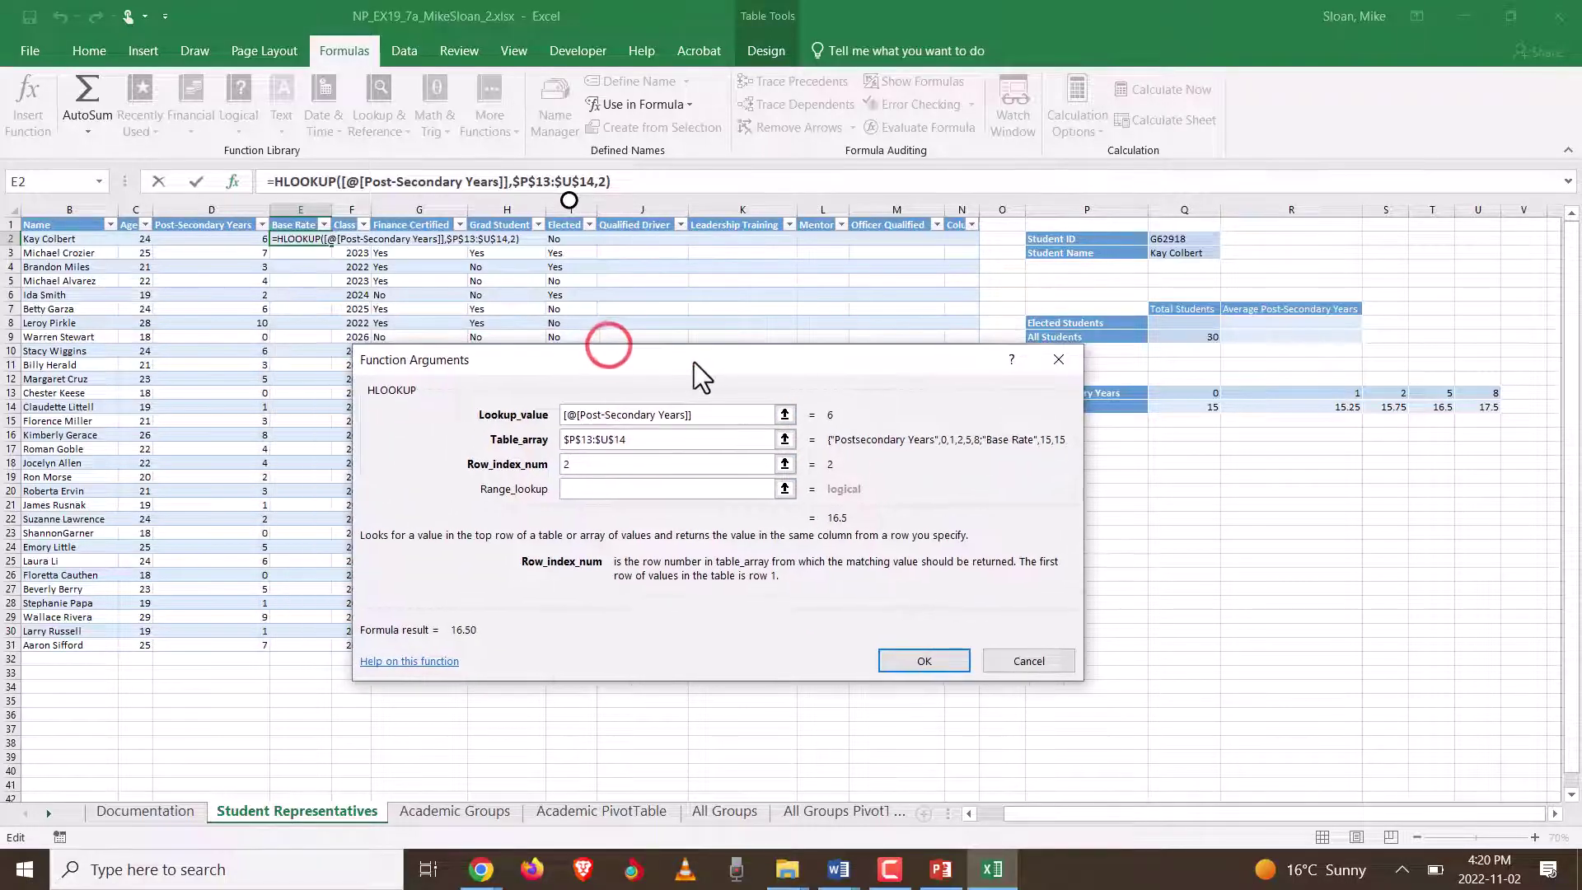
left_click(589, 491)
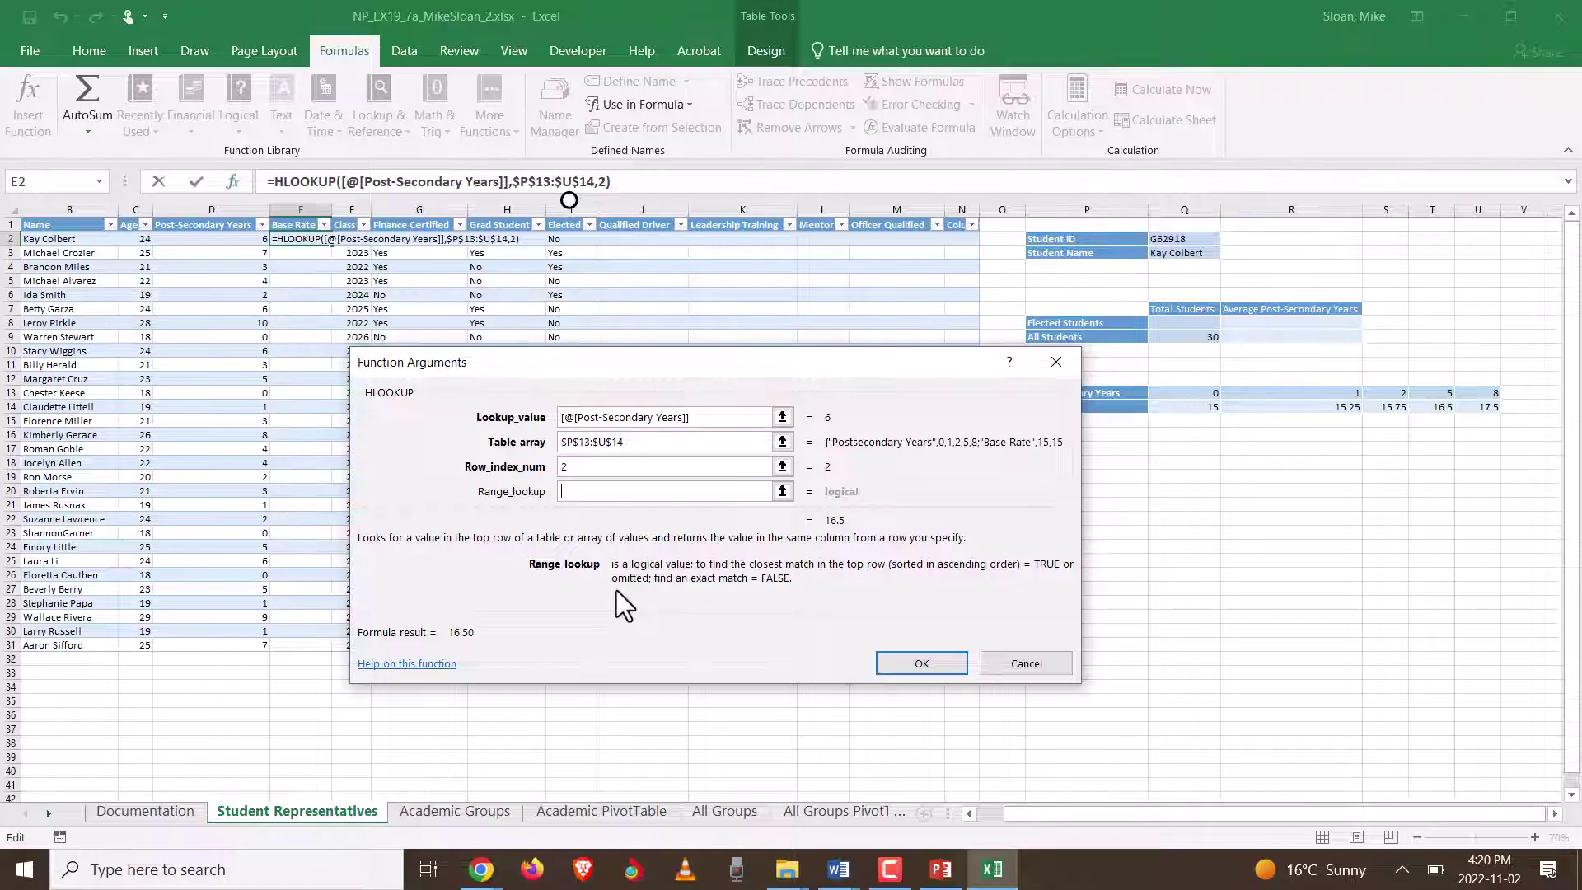
type("True")
left_click_drag(720, 357, 811, 249)
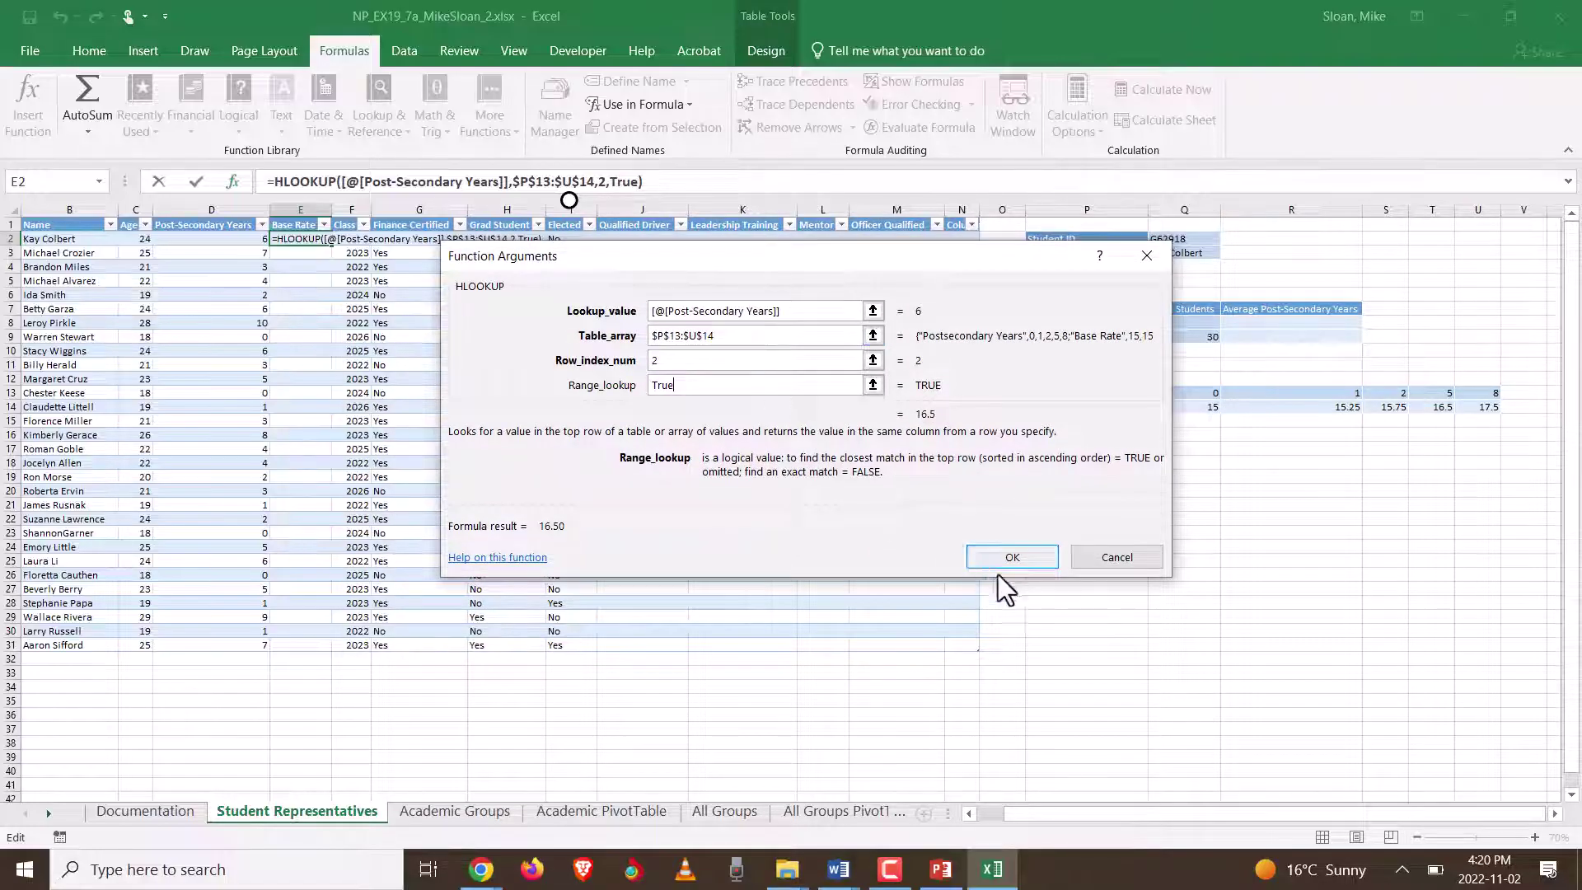
left_click(1026, 562)
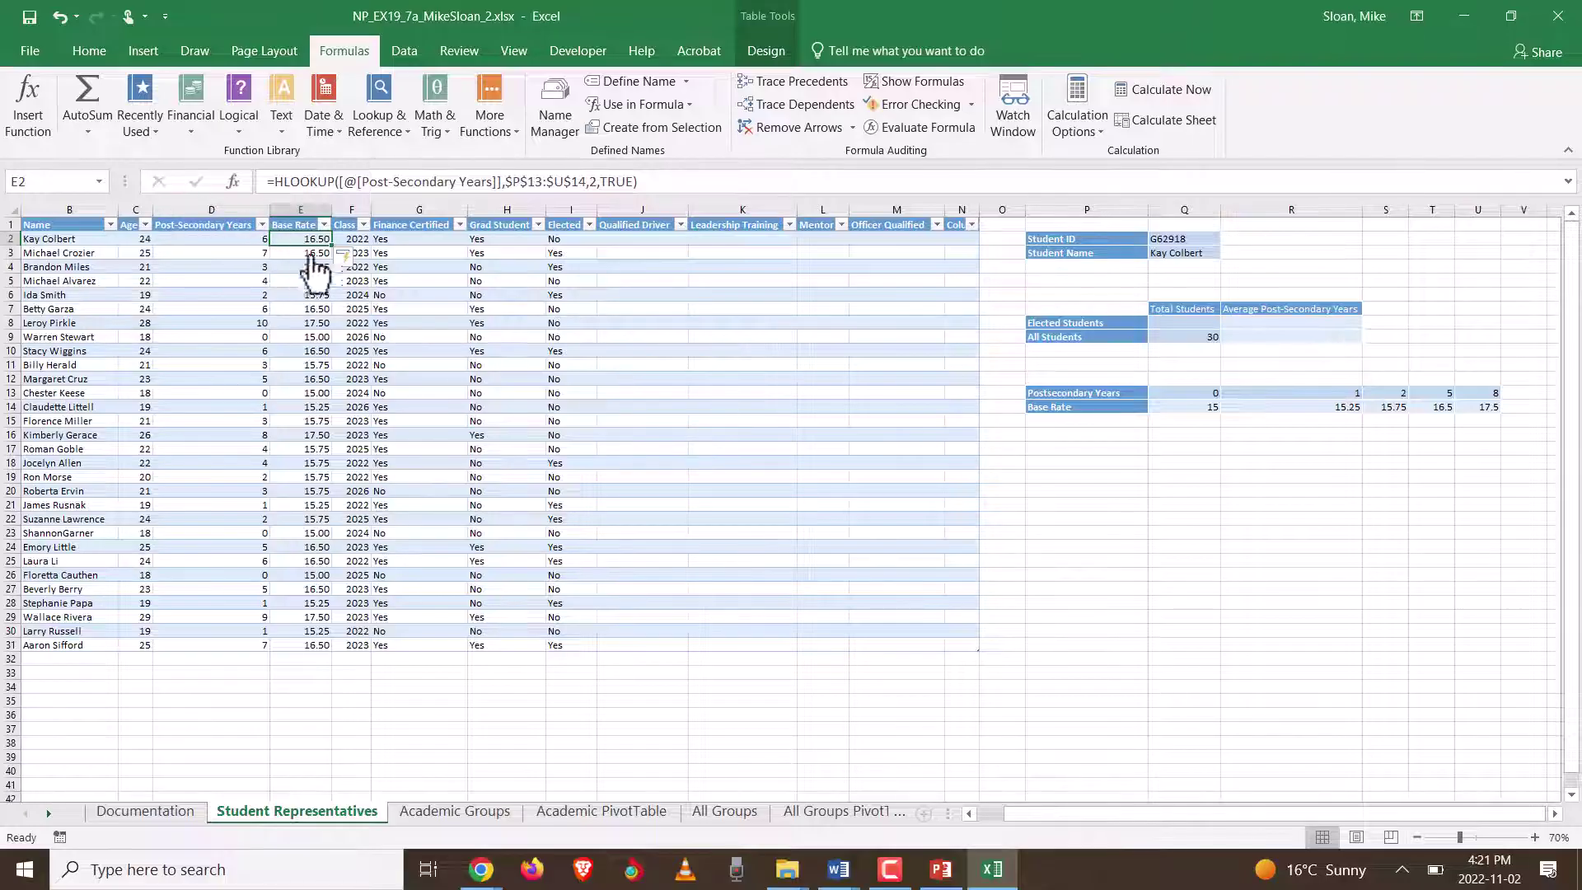
Step: Review the calculated column options and the lookup value and table array arguments of the HLOOKUP formula in cell E2
left_click(363, 260)
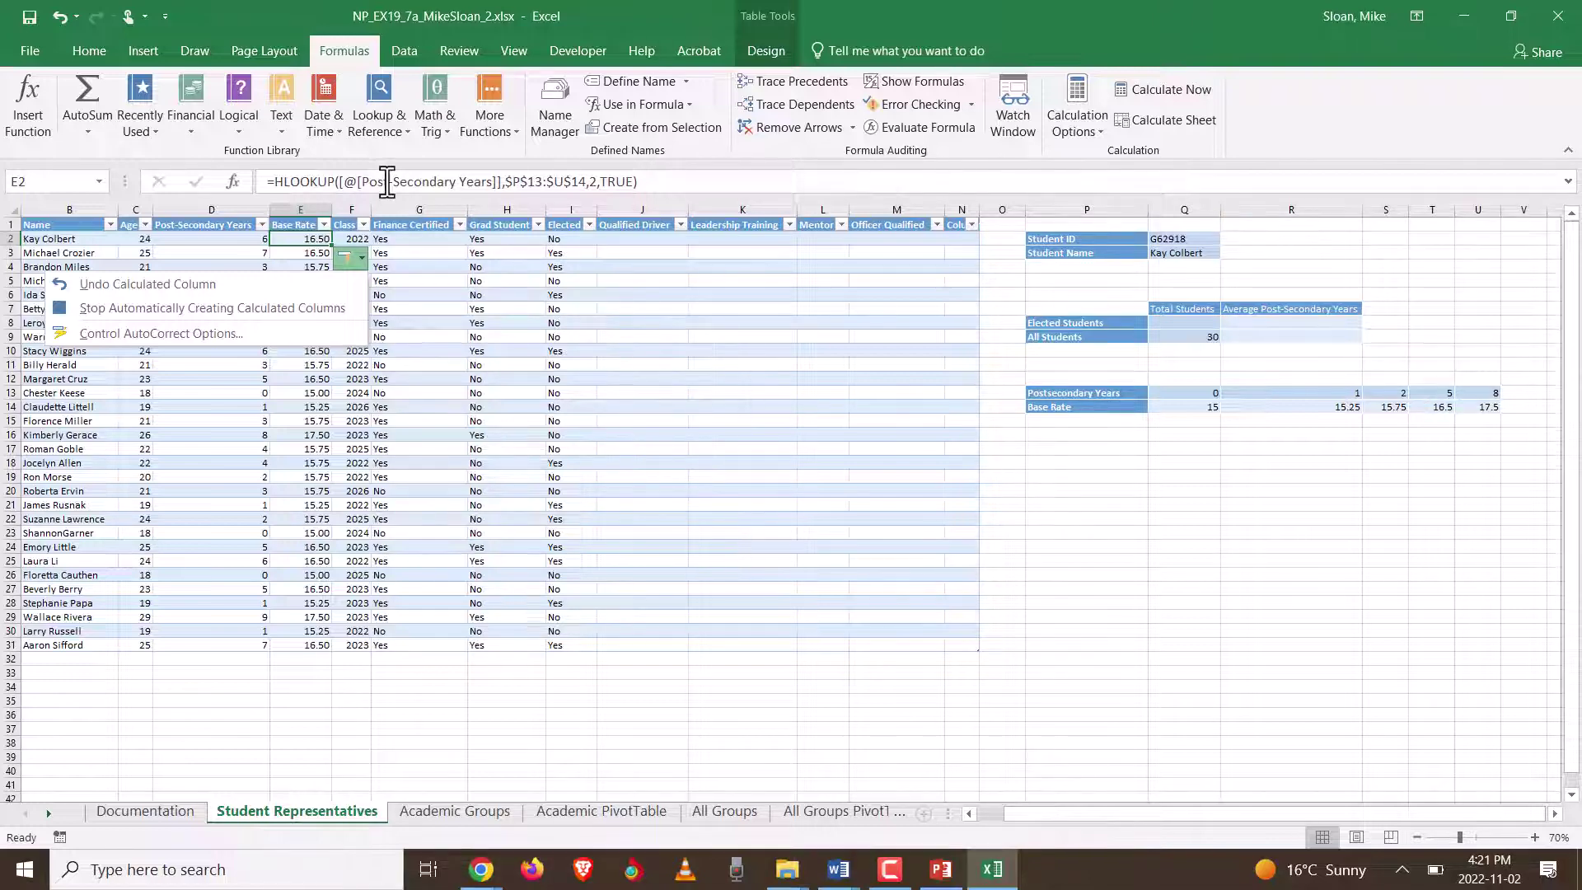
left_click(239, 180)
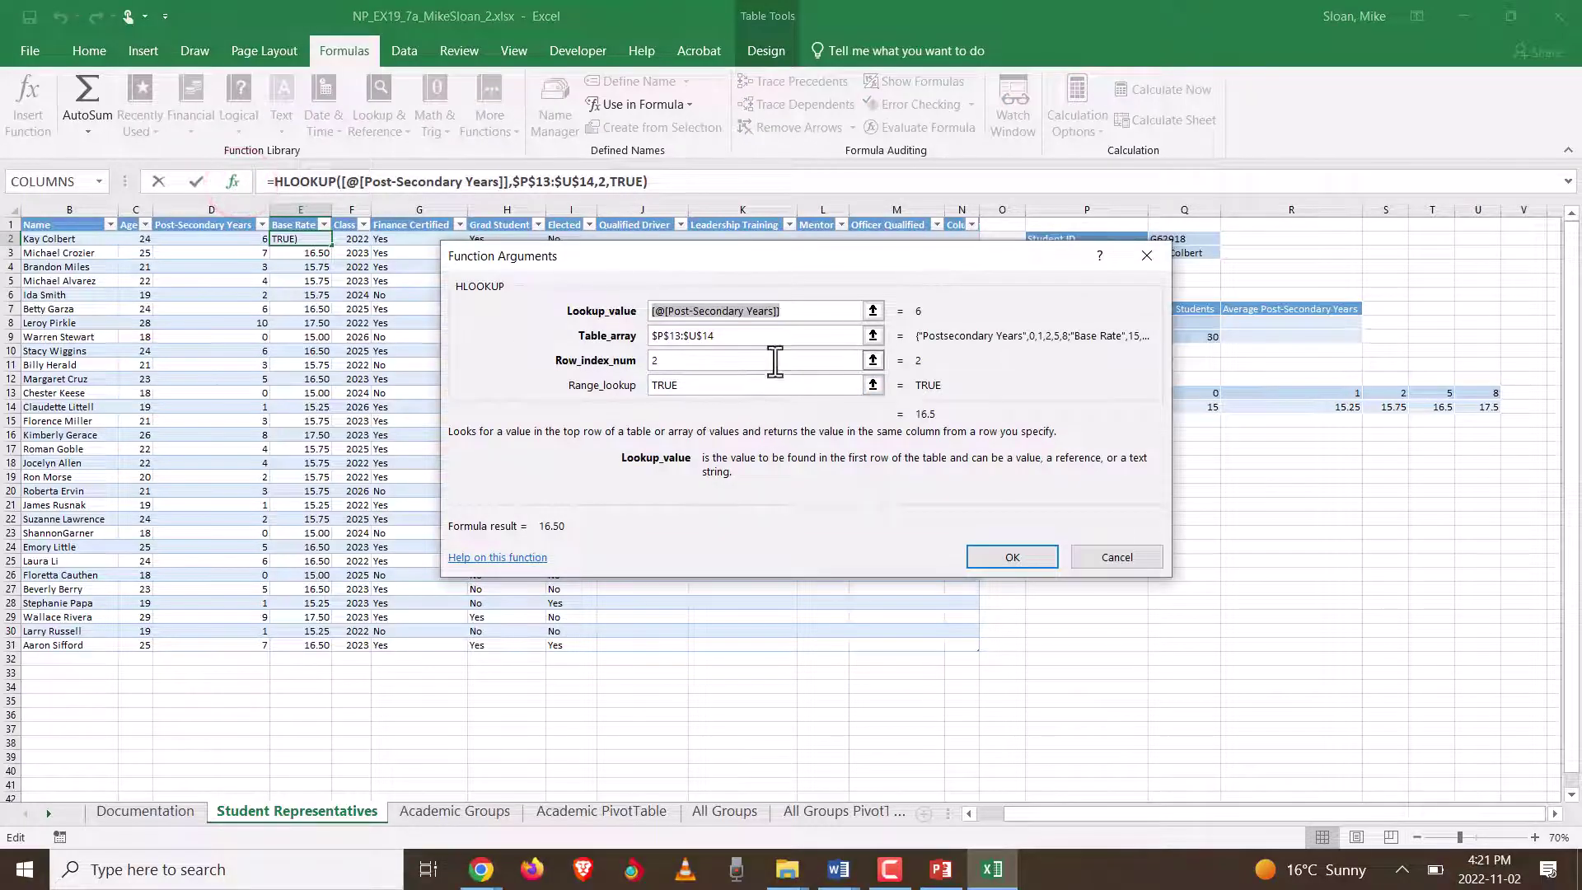
left_click(791, 321)
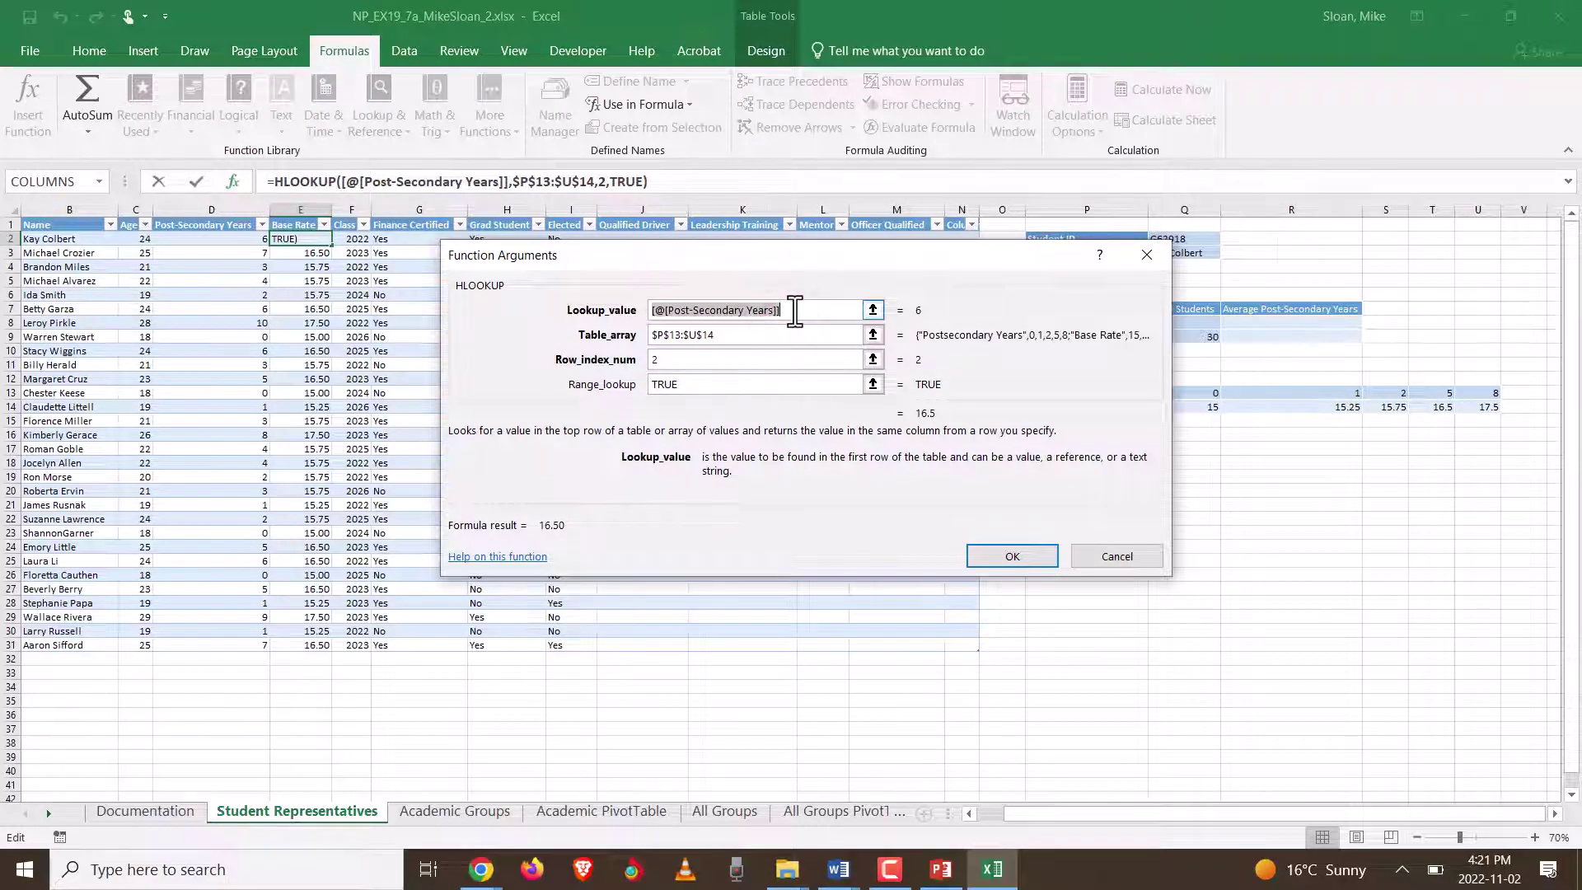
left_click(770, 335)
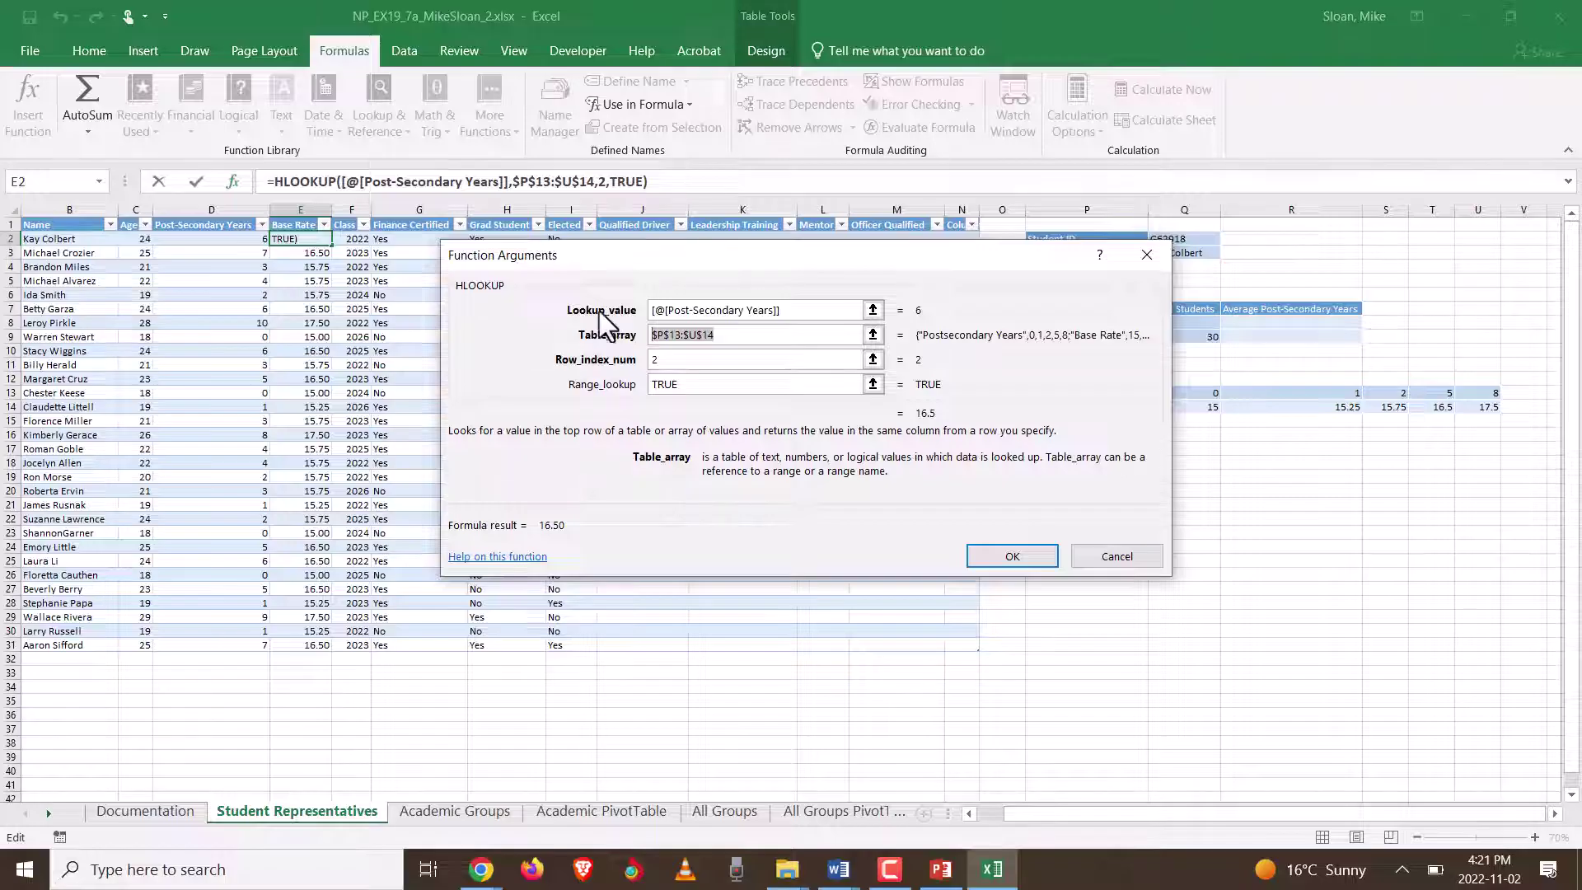
left_click(1040, 559)
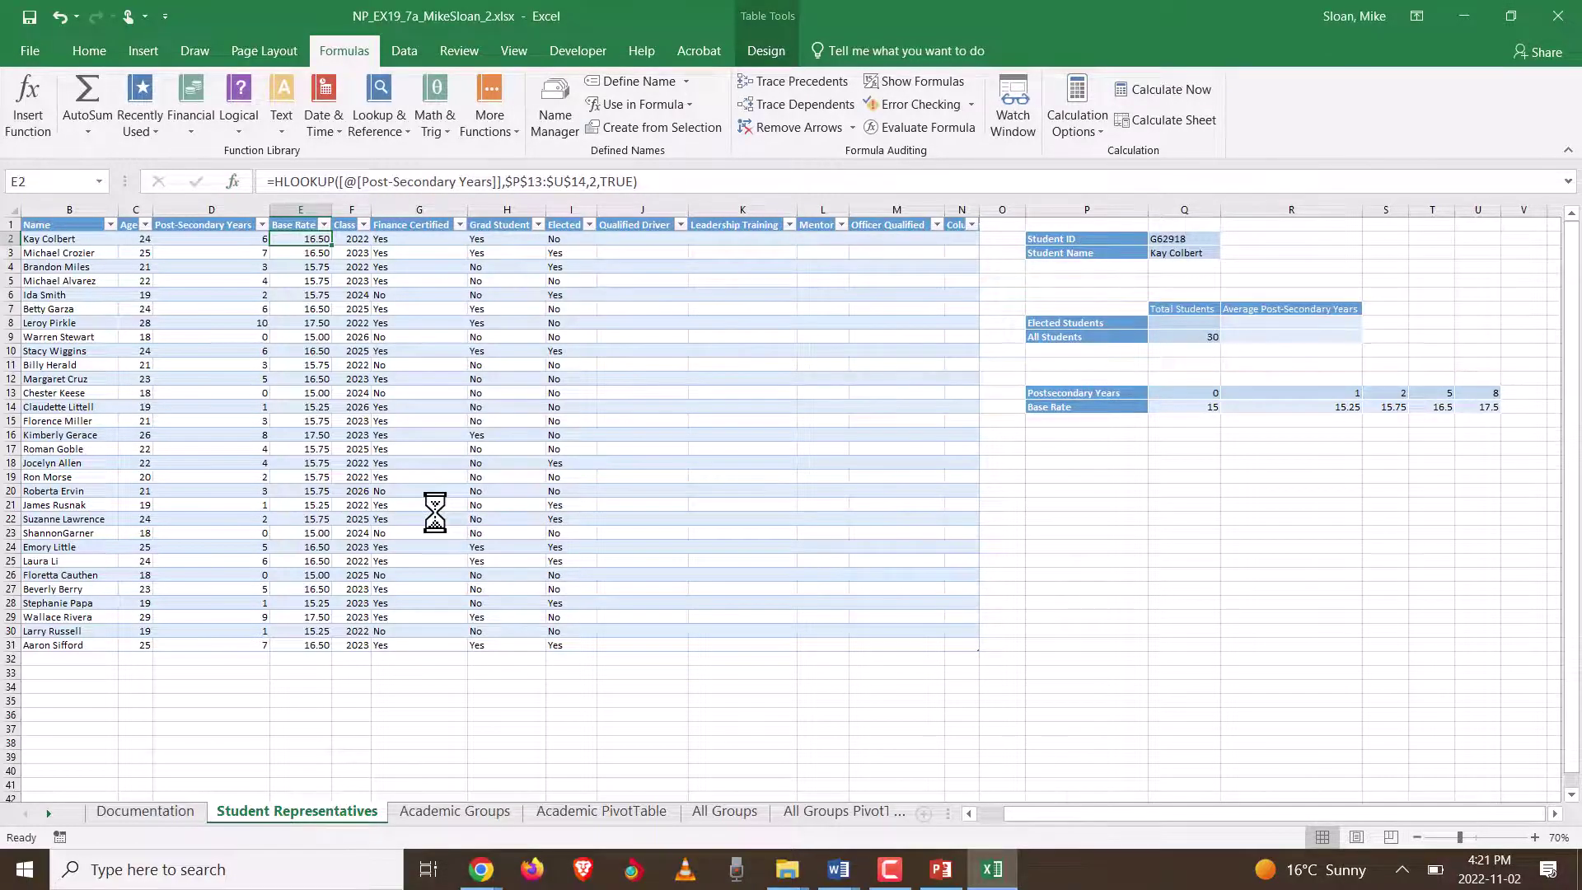
Step: Read project step 2 in the Word instructions and start an IF function in Excel cell J2 of the Qualified Driver column
key("alt+Tab")
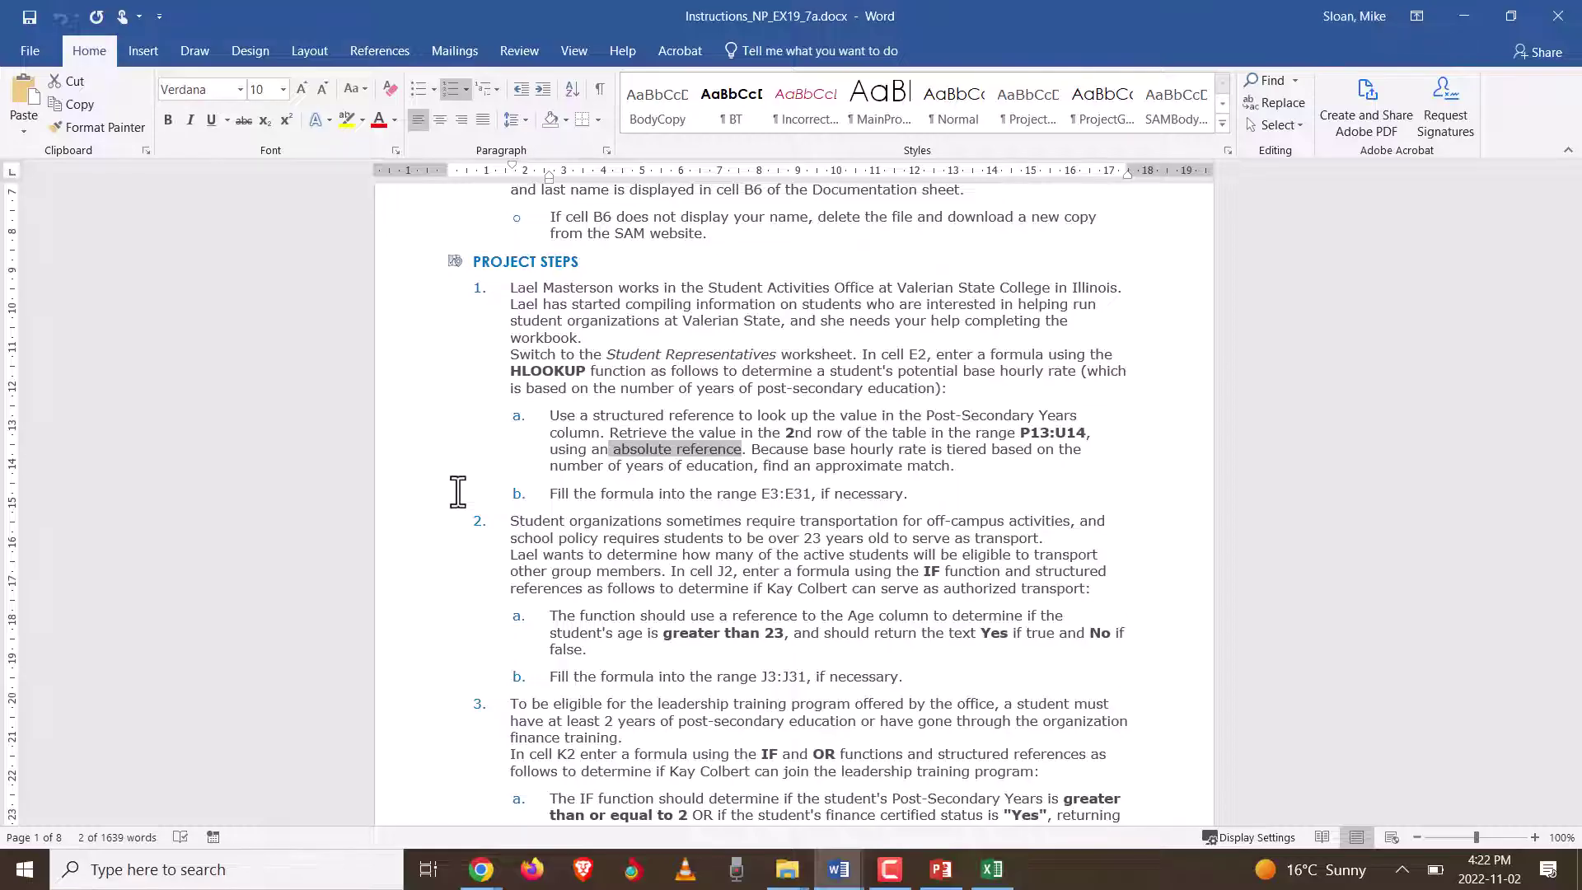
key("alt+Tab")
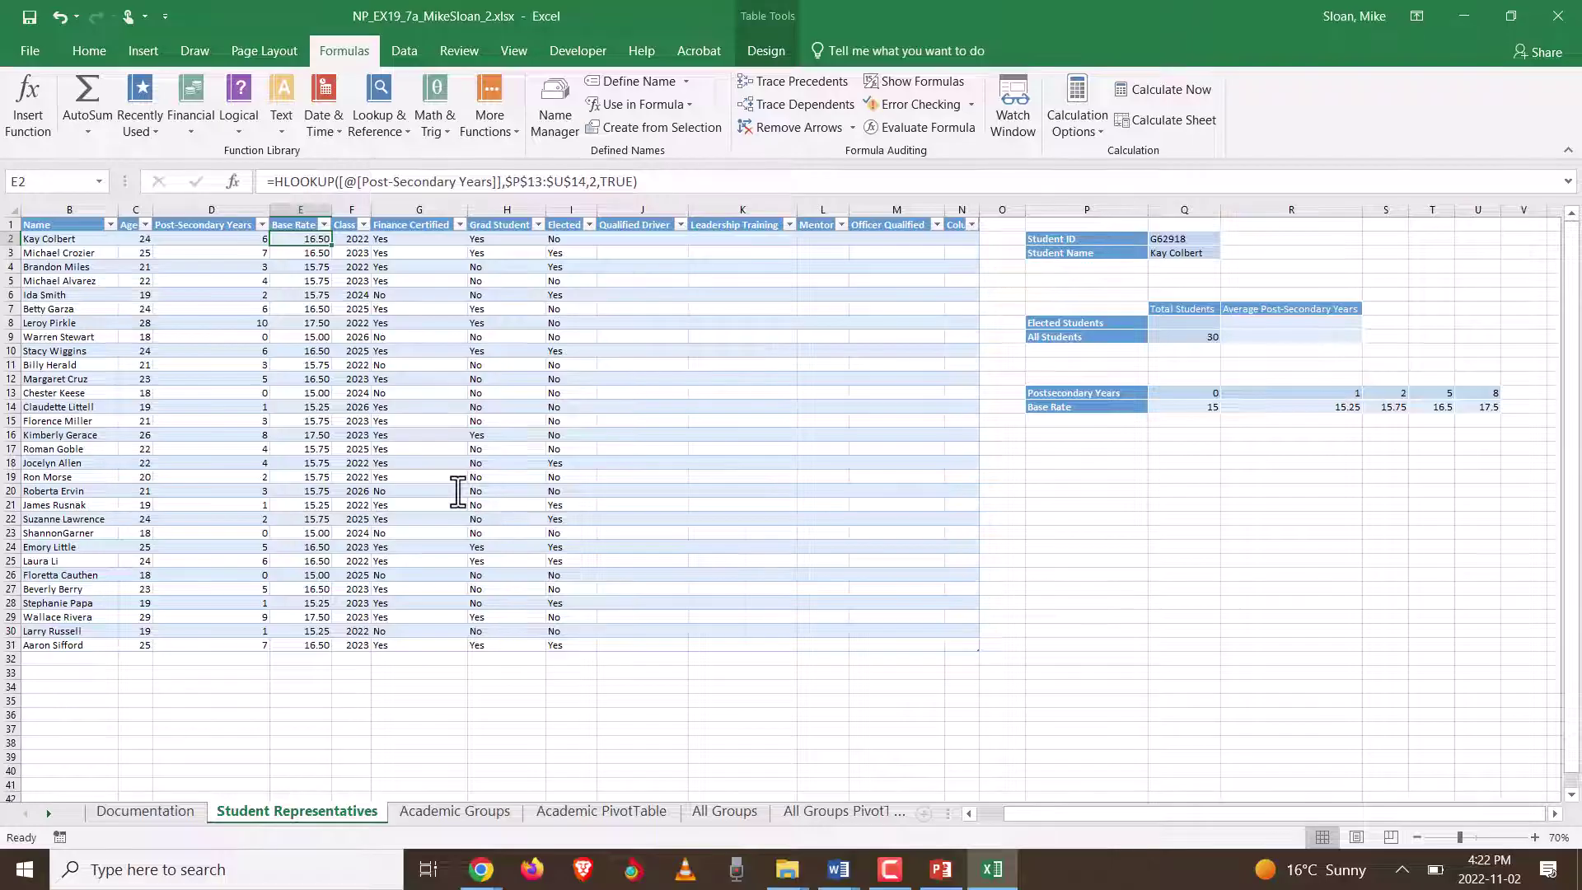
left_click(631, 237)
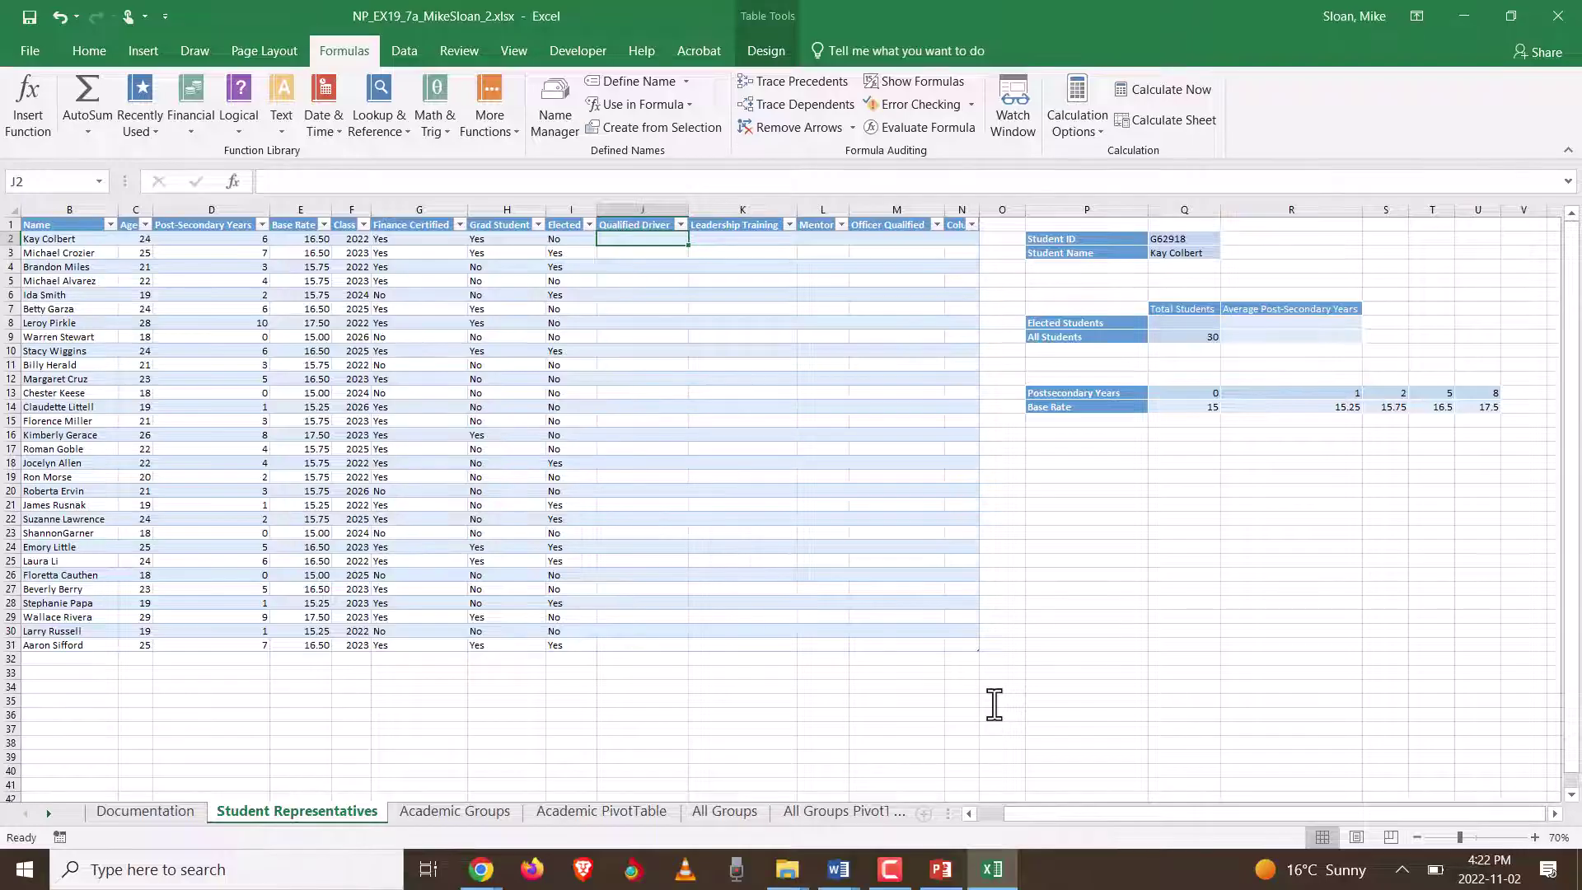
type("=if")
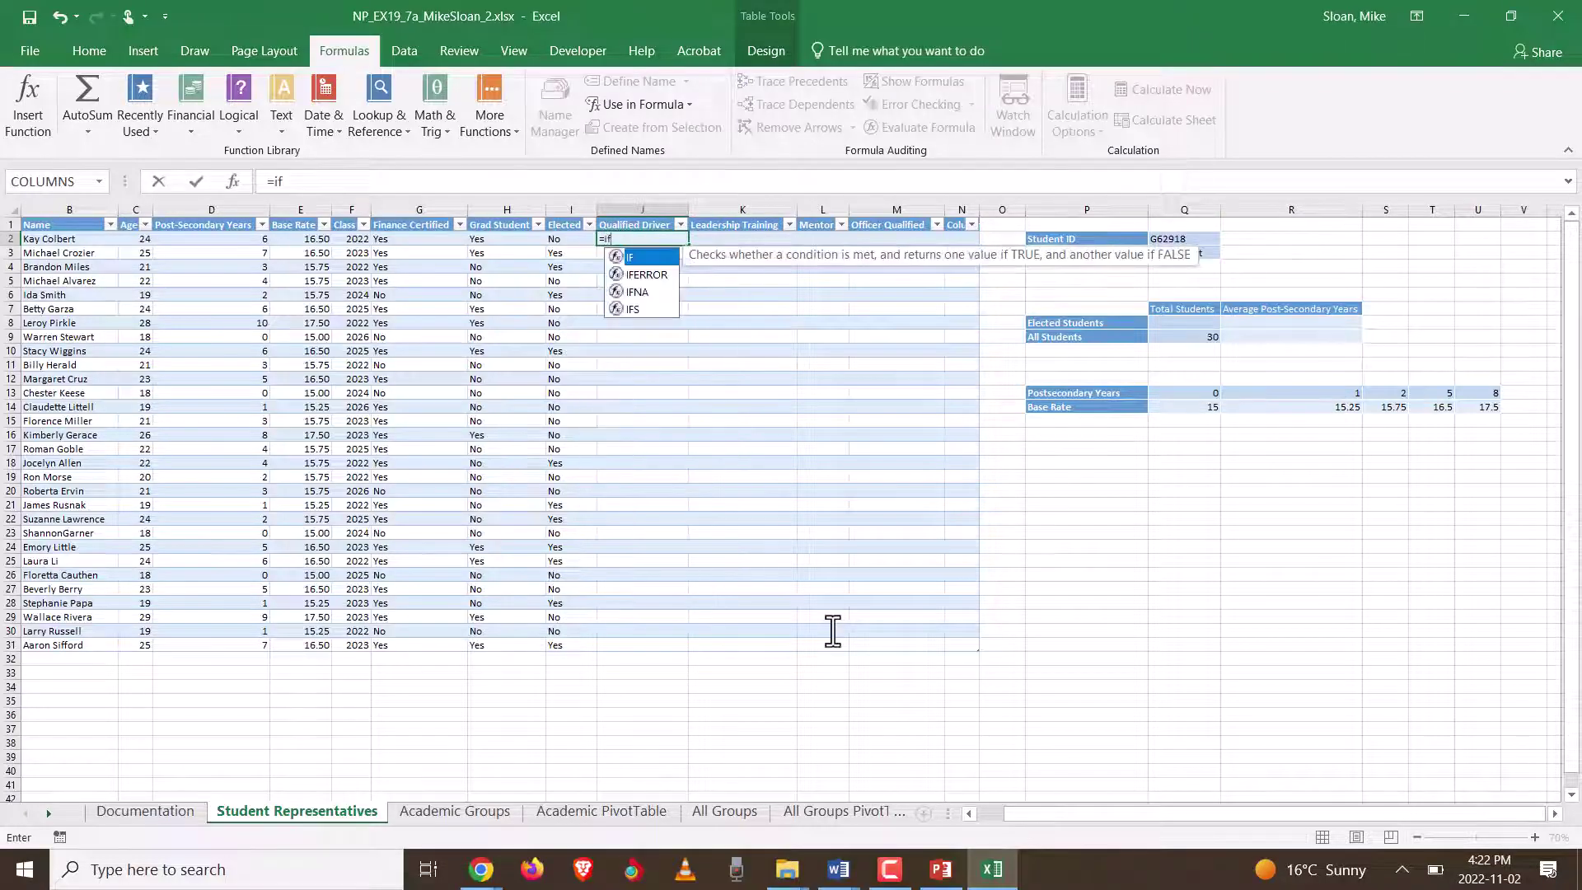
left_click(374, 182)
type("(")
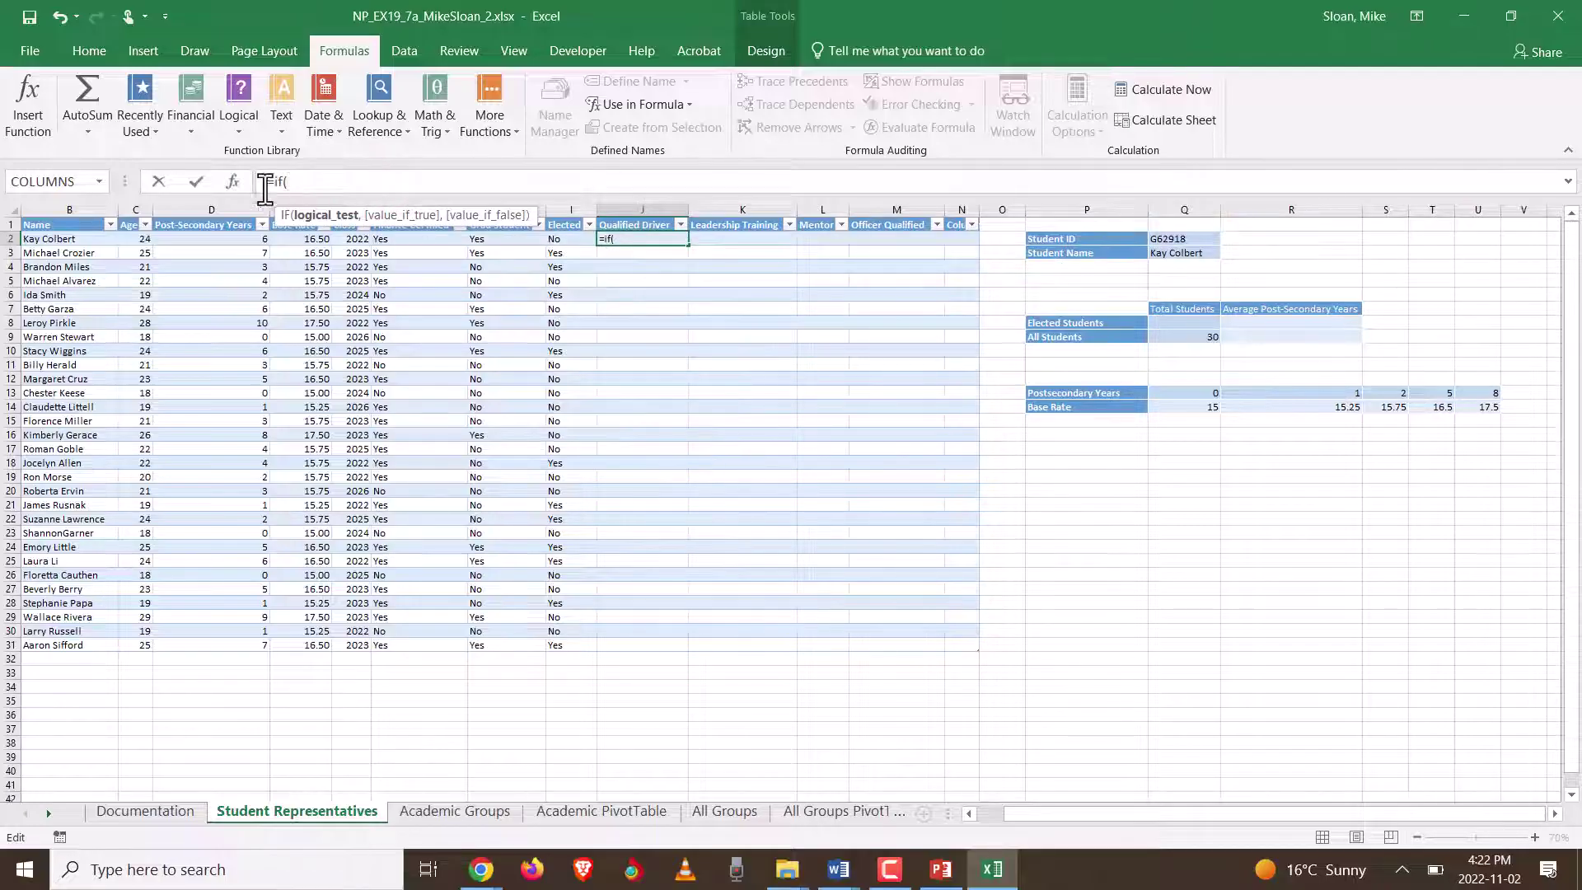
left_click(237, 182)
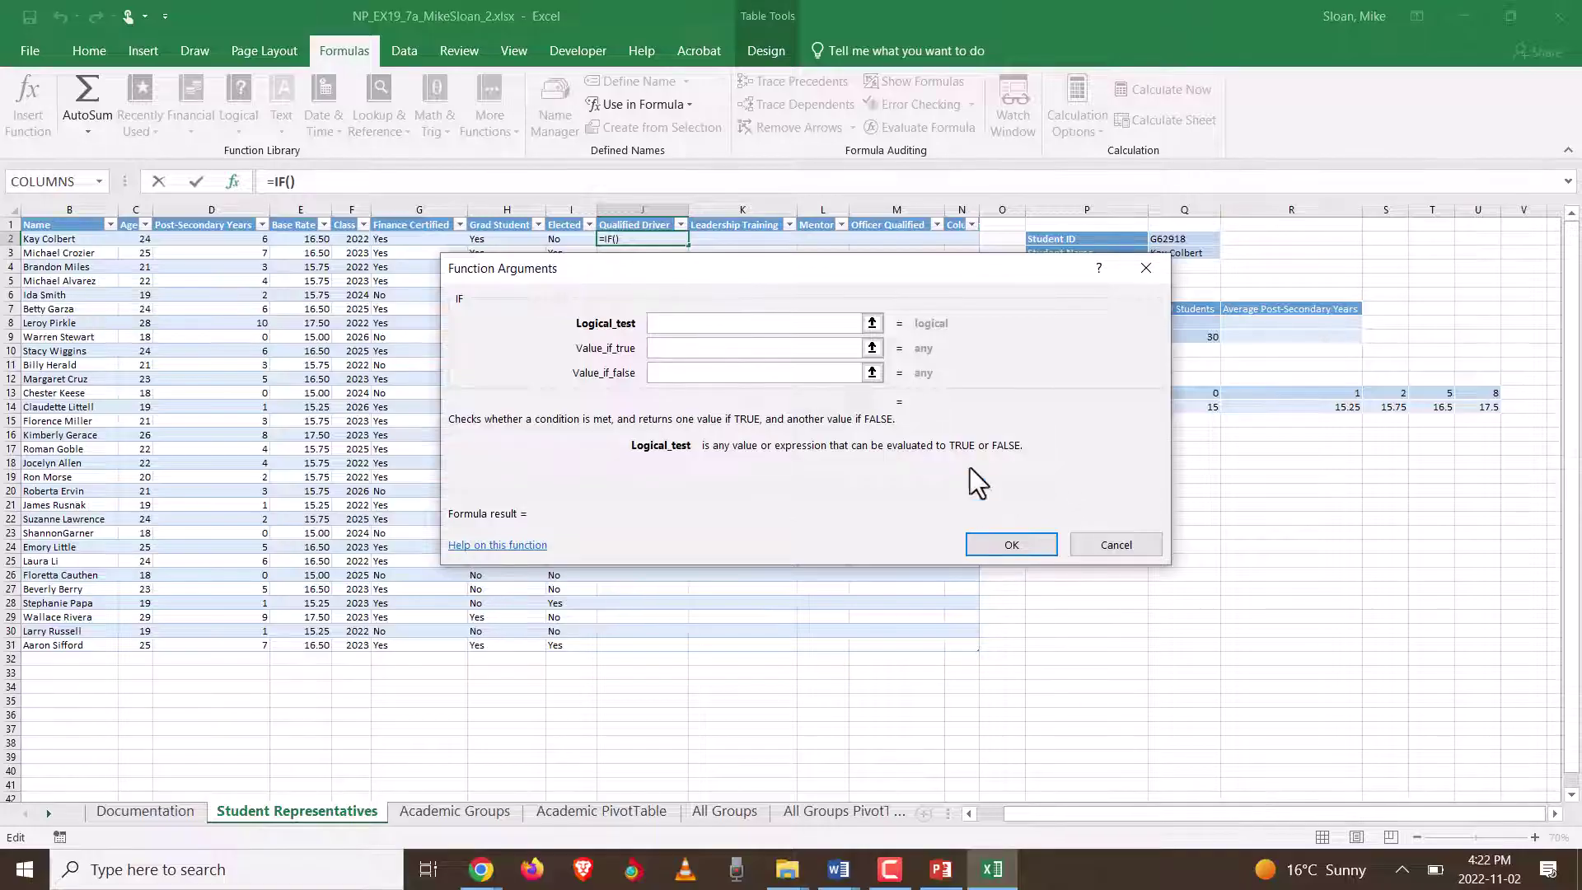
left_click_drag(874, 267, 1079, 436)
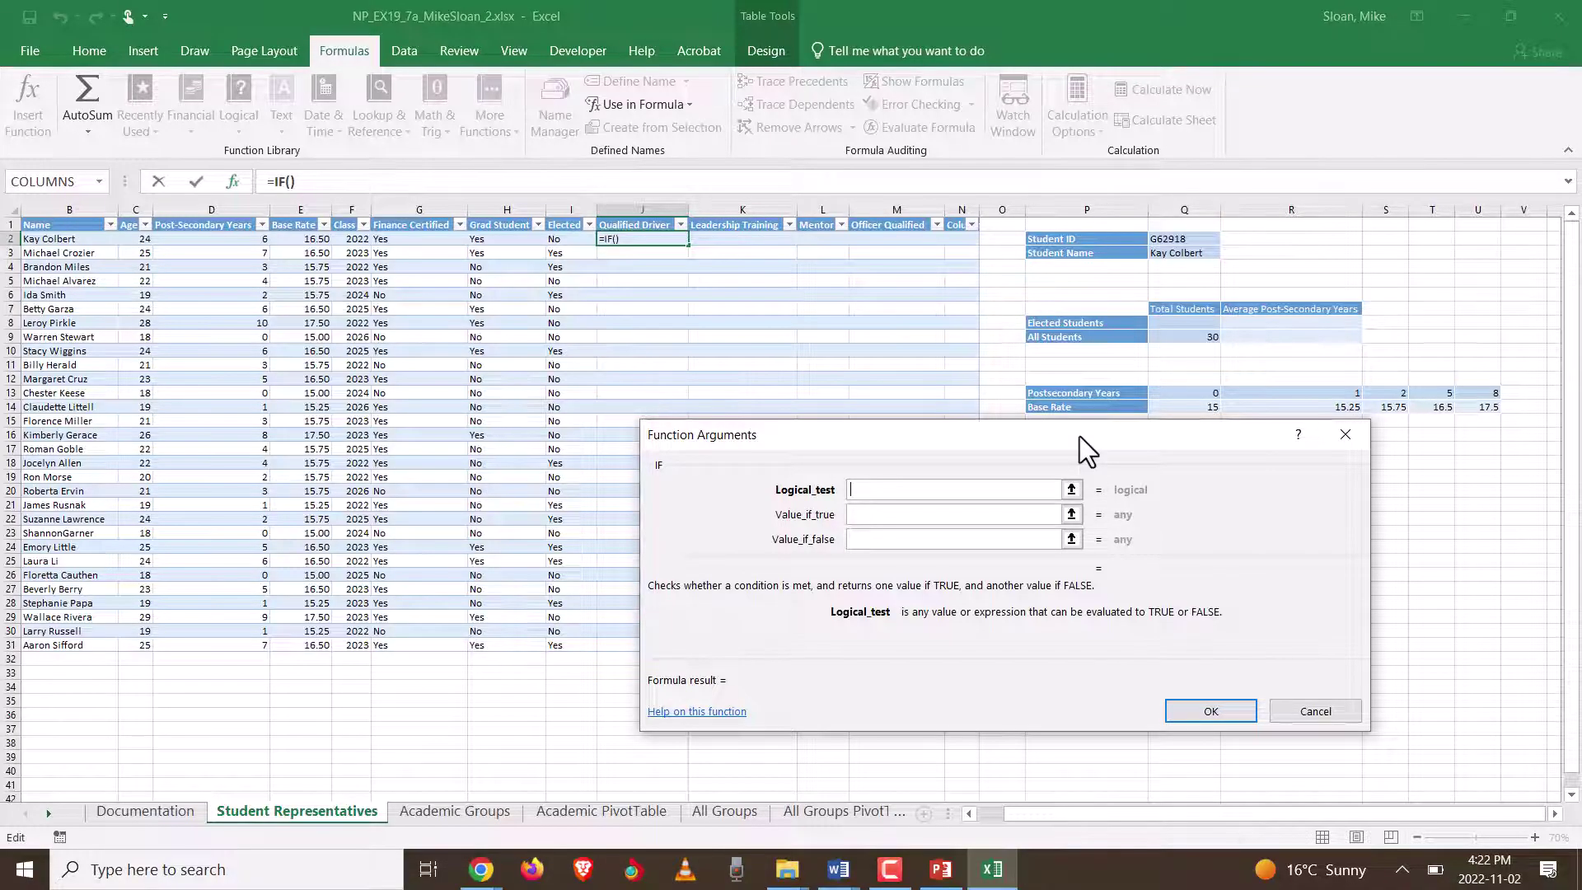
key("alt+Tab")
left_click(136, 238)
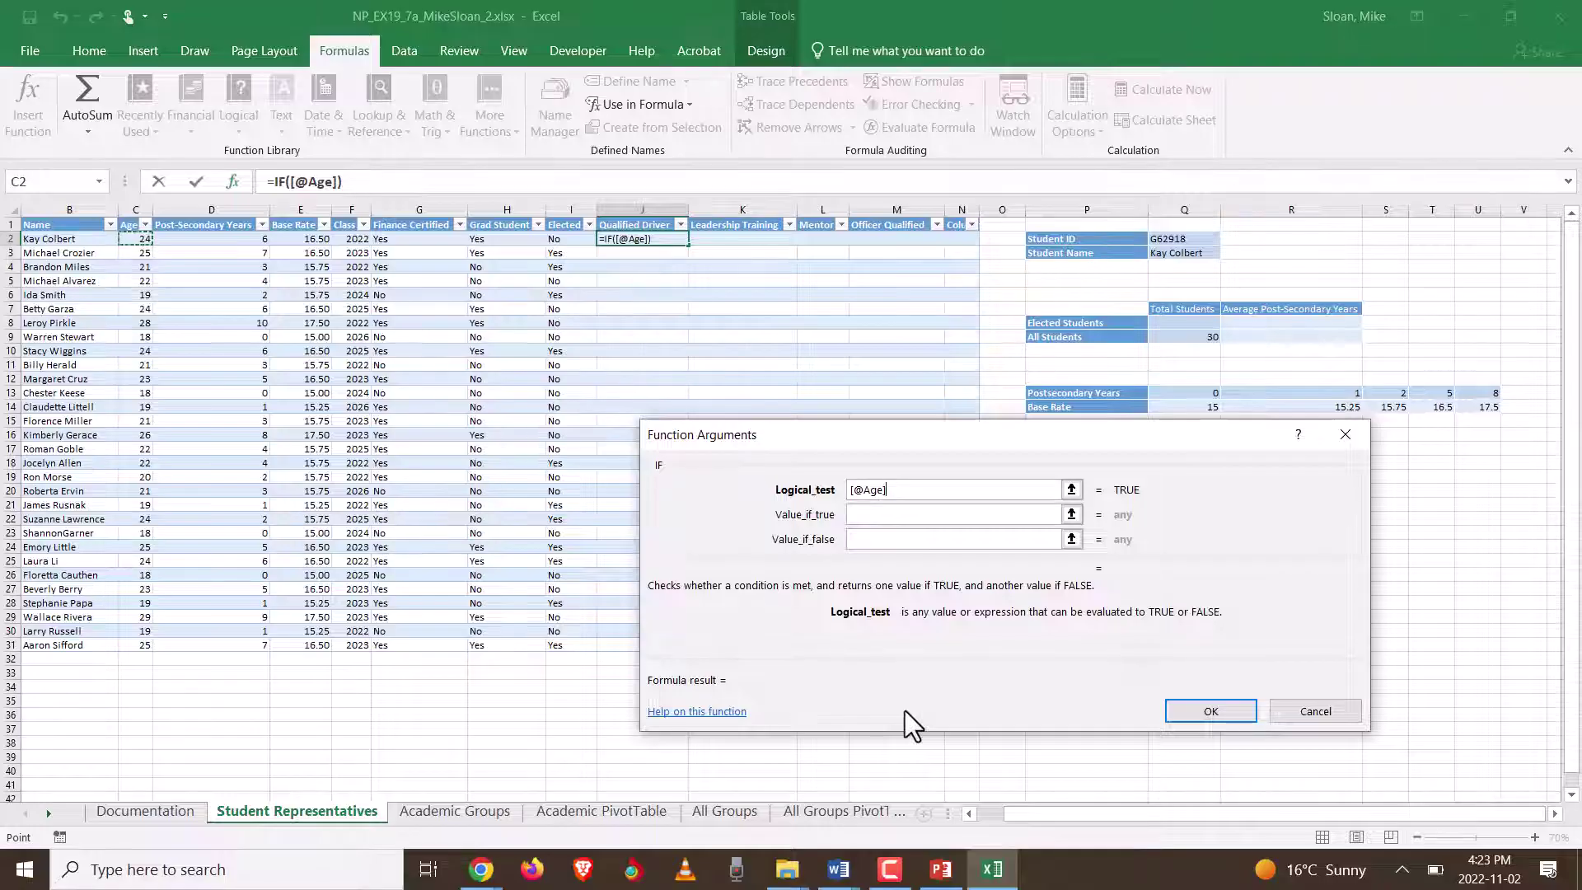
type(">")
key("alt+Tab")
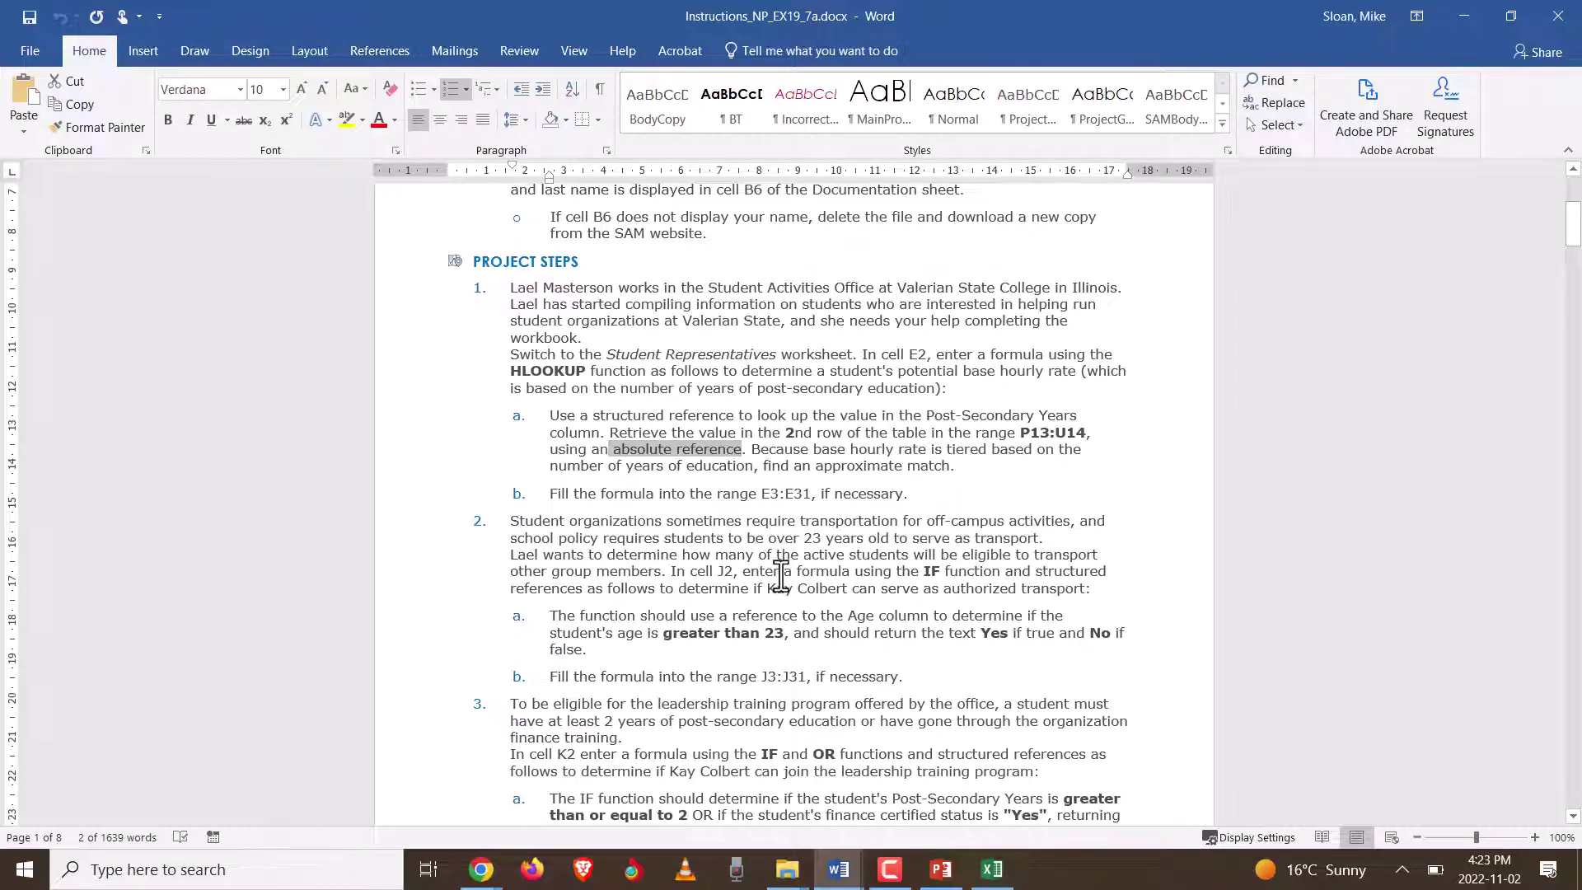
key("alt+Tab")
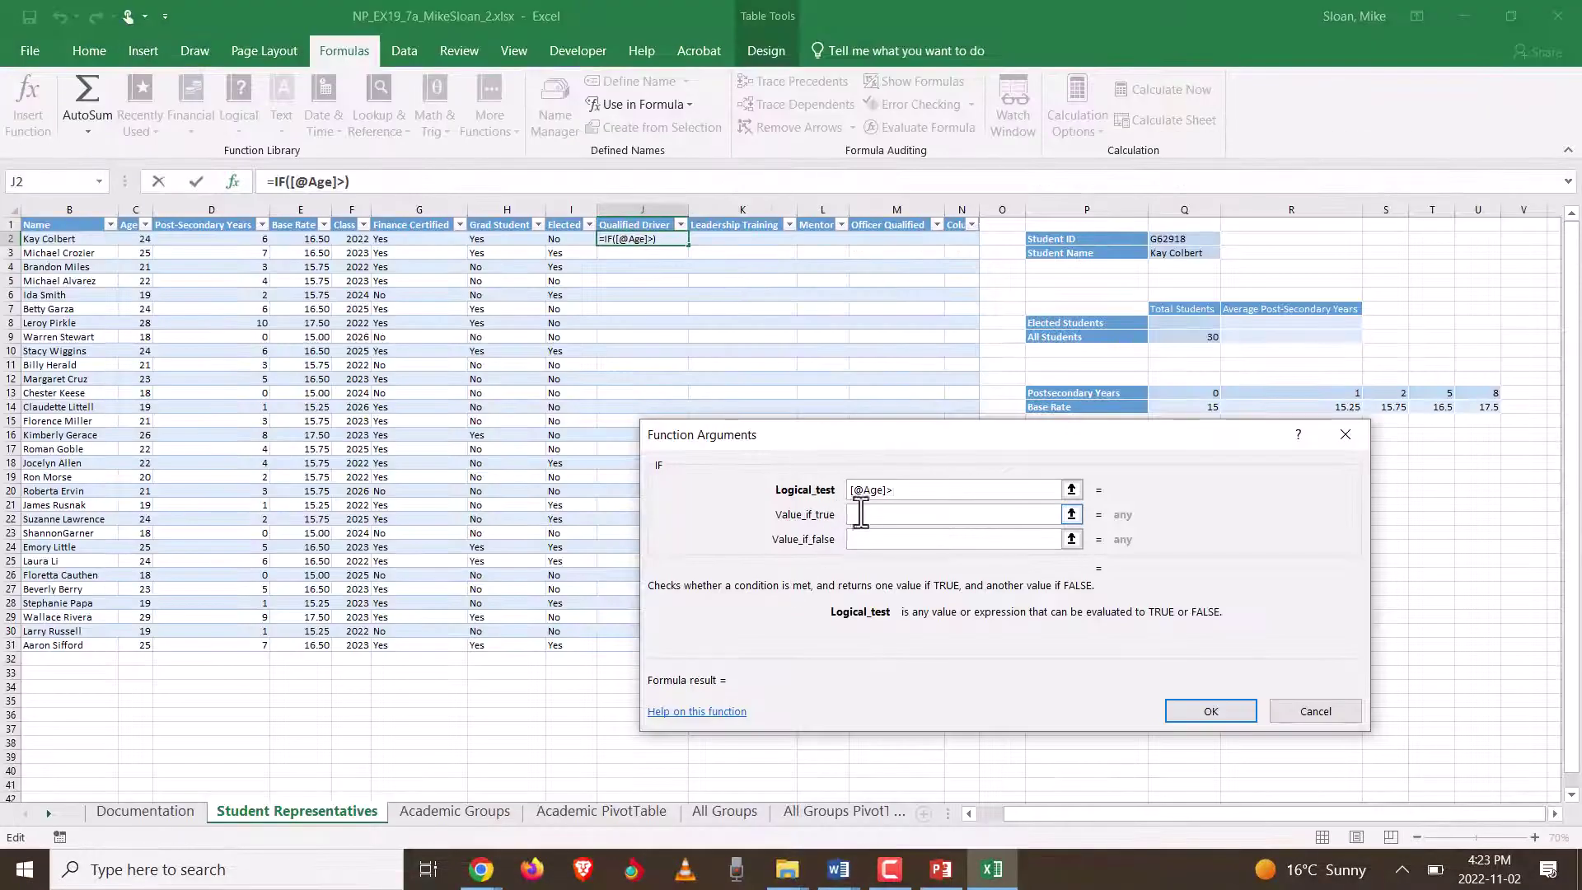
type("23")
Step: Return "Yes" if true and "No" if false, and complete the IF formula in cell J2
left_click(899, 510)
type("Yes")
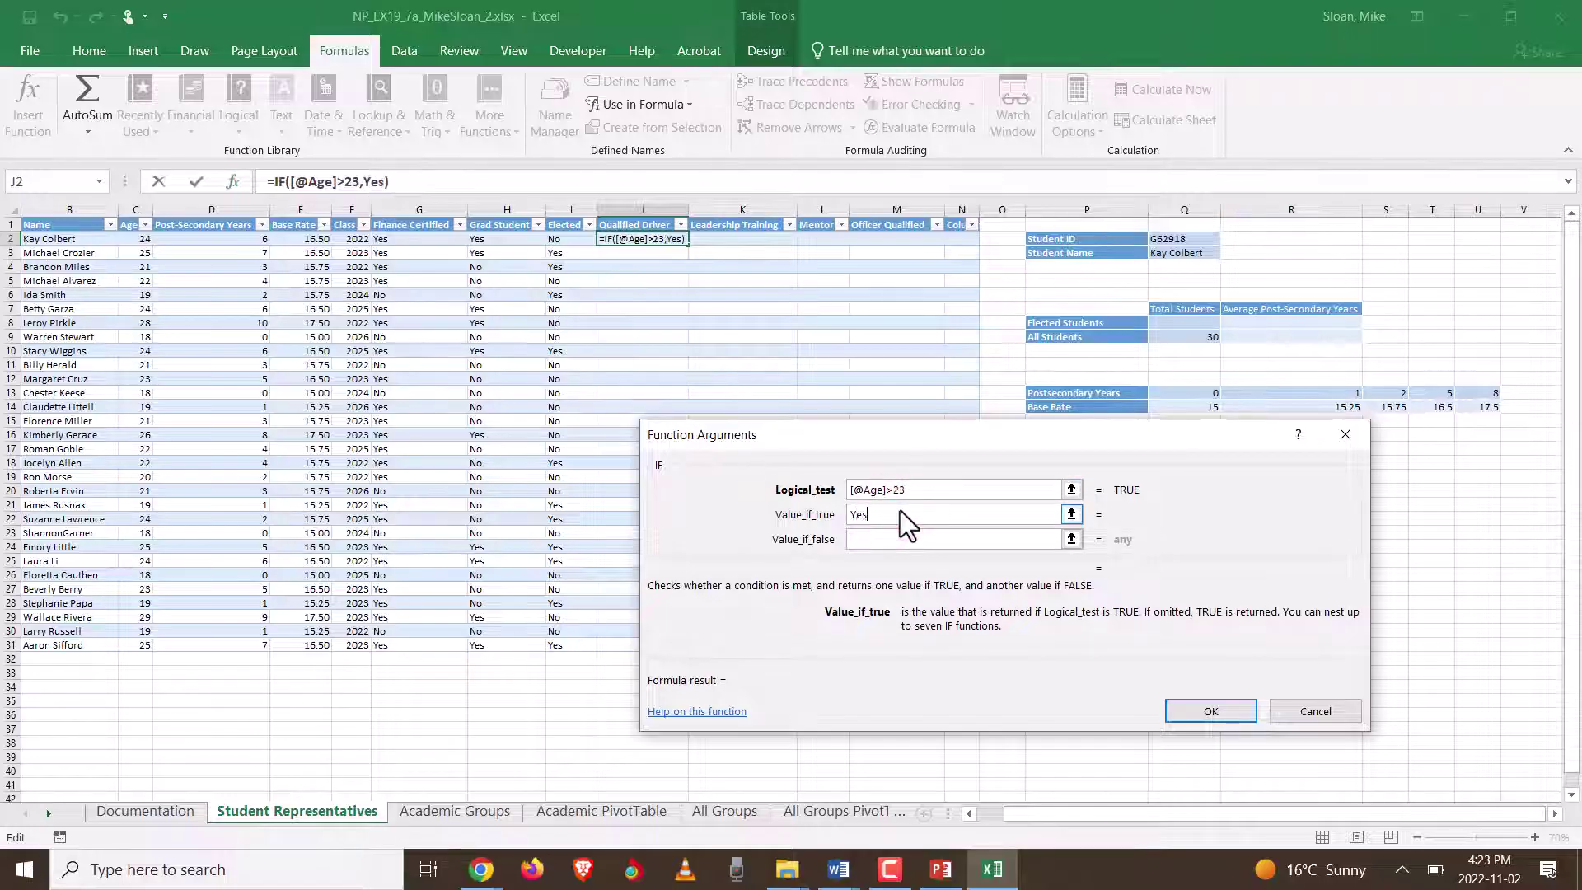
left_click(906, 539)
type("No")
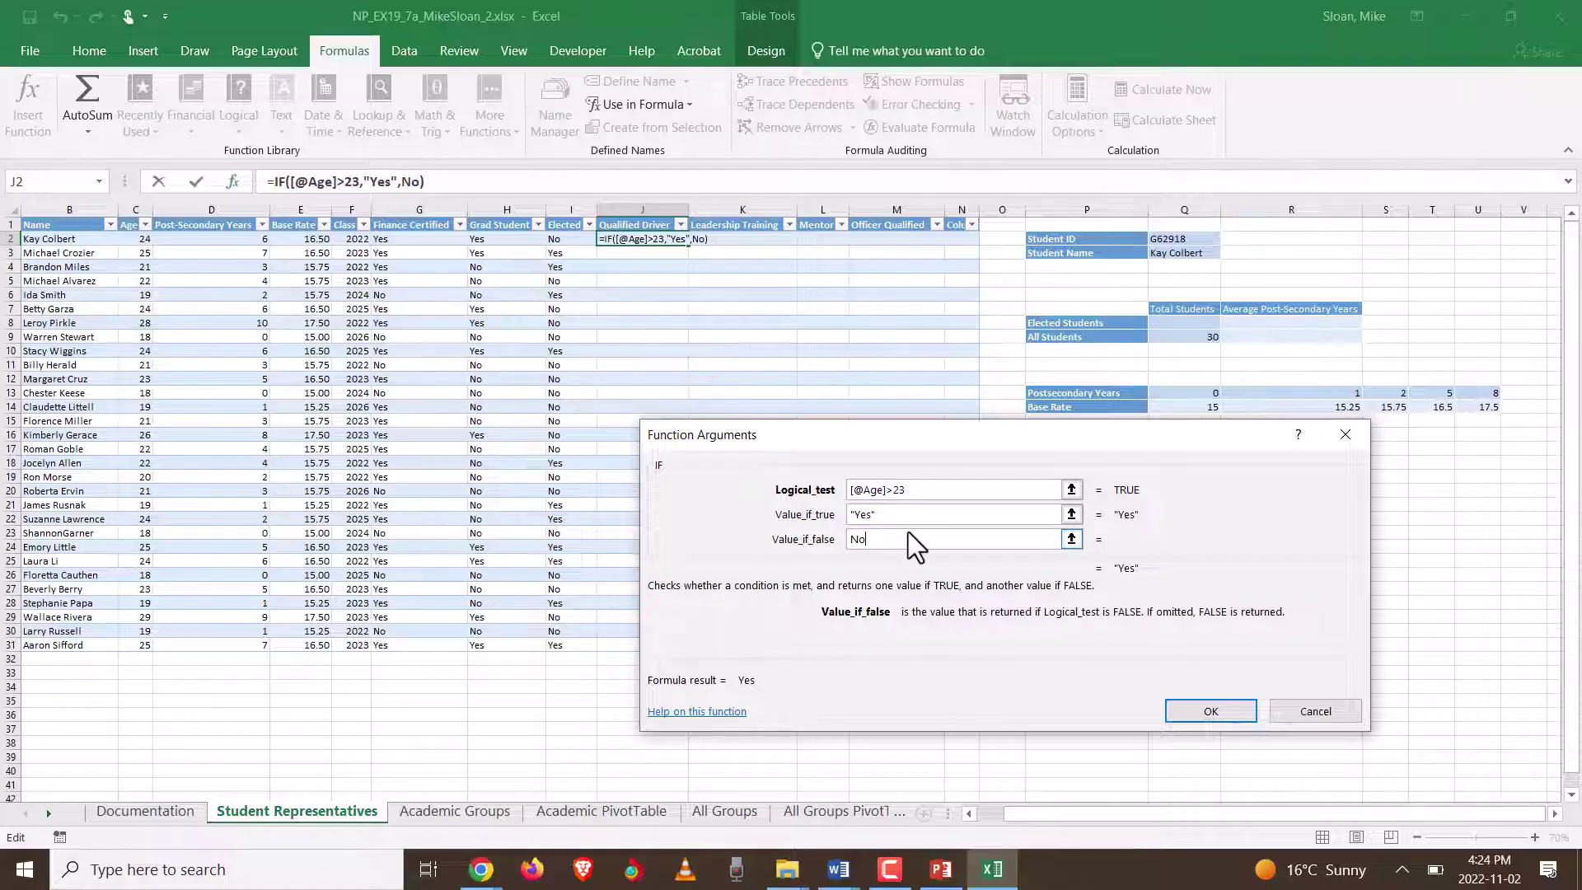
type("\"No\"")
key("Return")
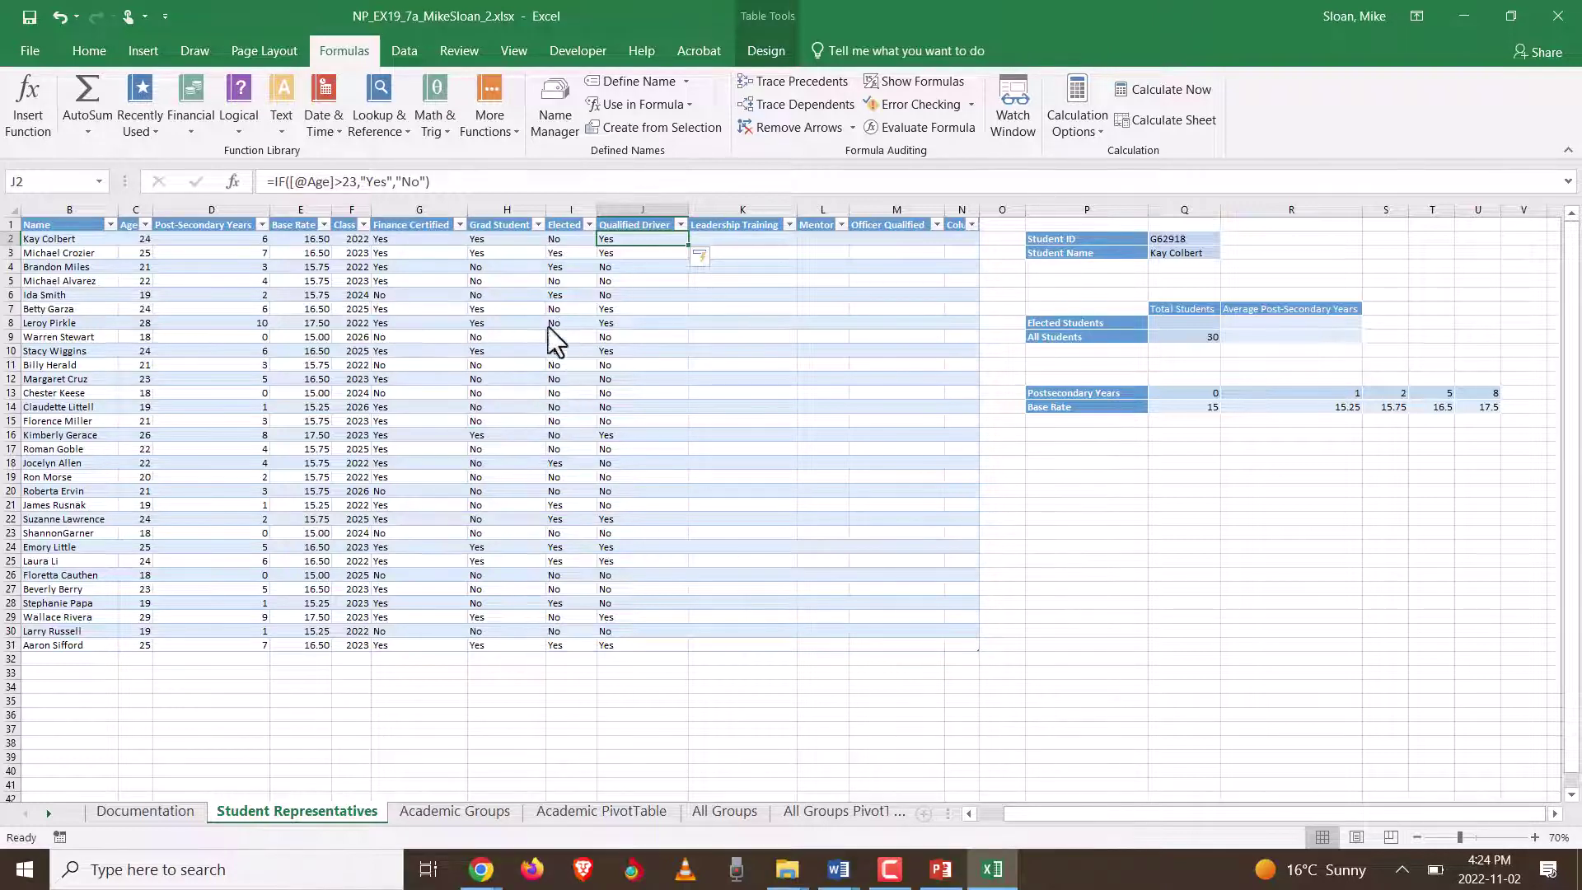
Step: Try the HLOOKUP formula in cell E2 with the relative table array P13:U14
left_click(300, 239)
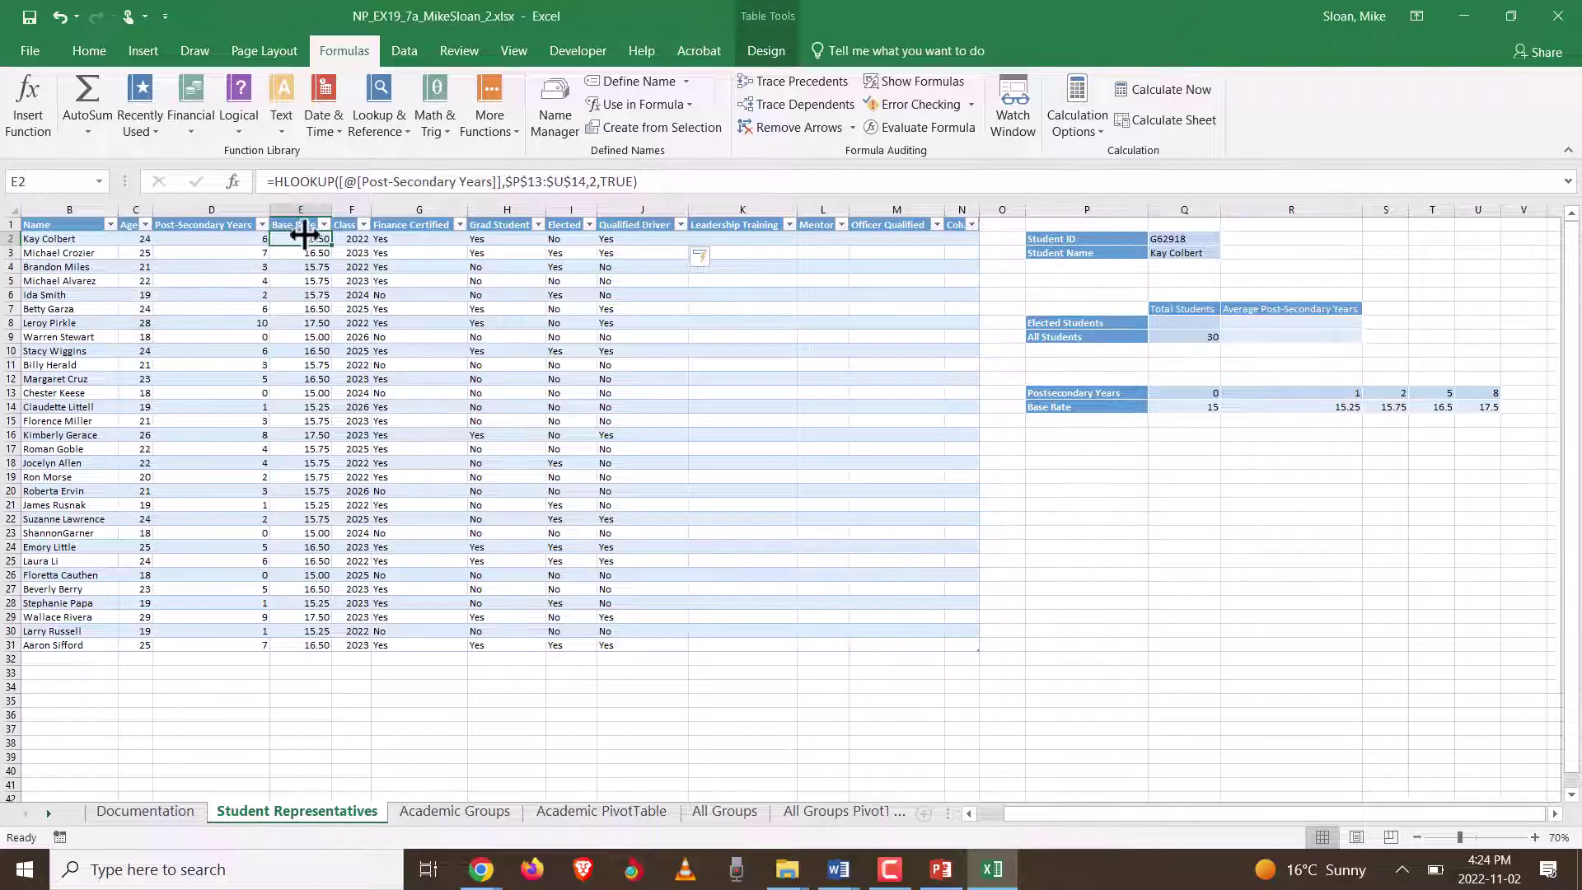
left_click(234, 181)
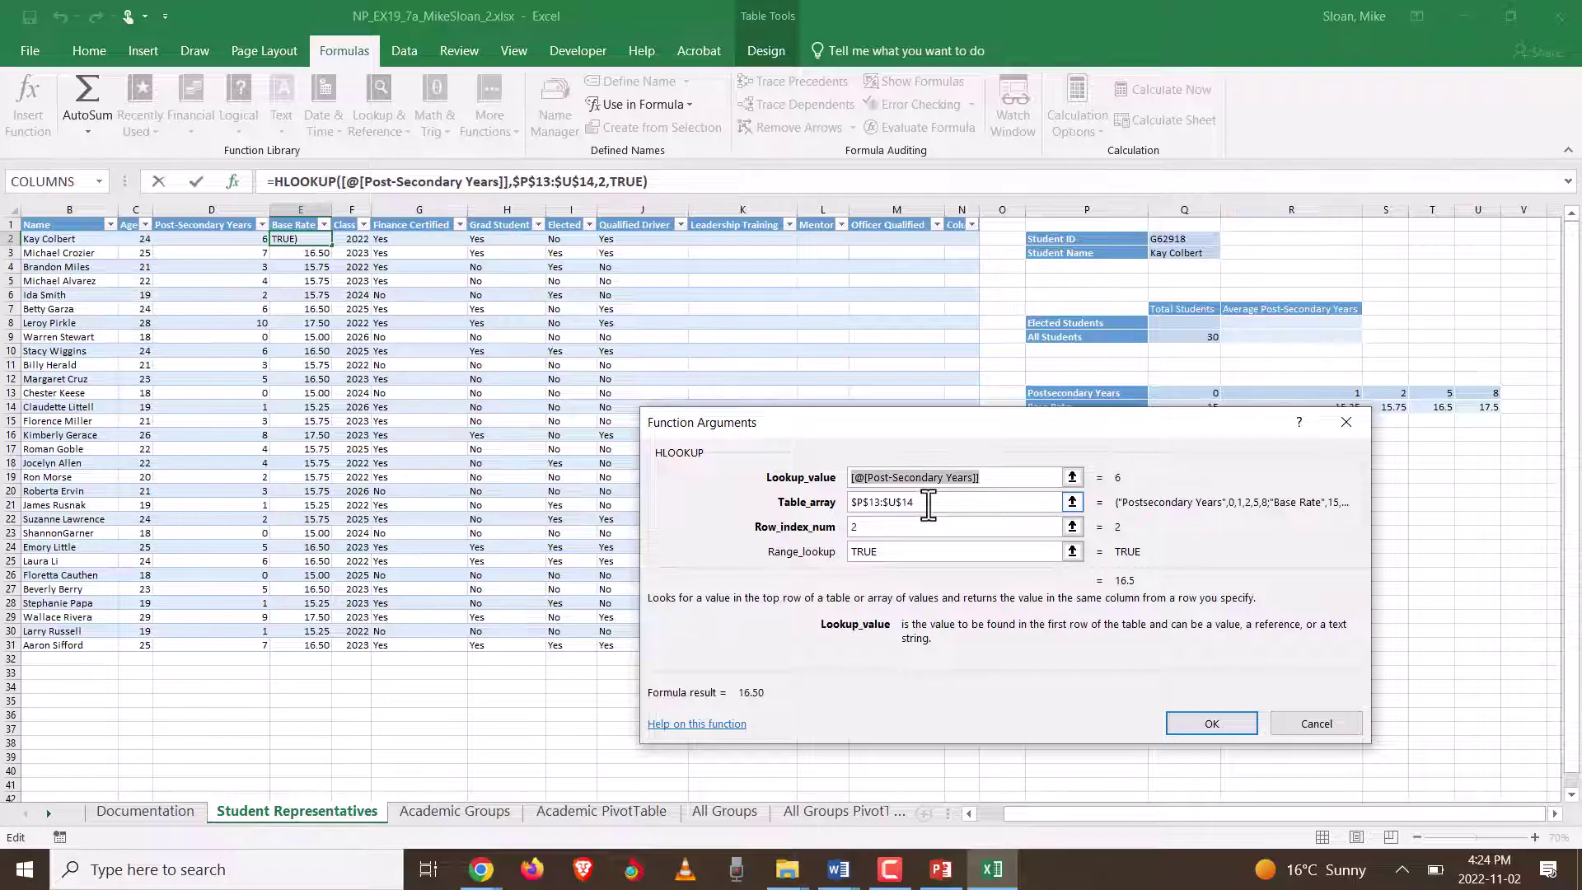
left_click_drag(927, 504, 769, 504)
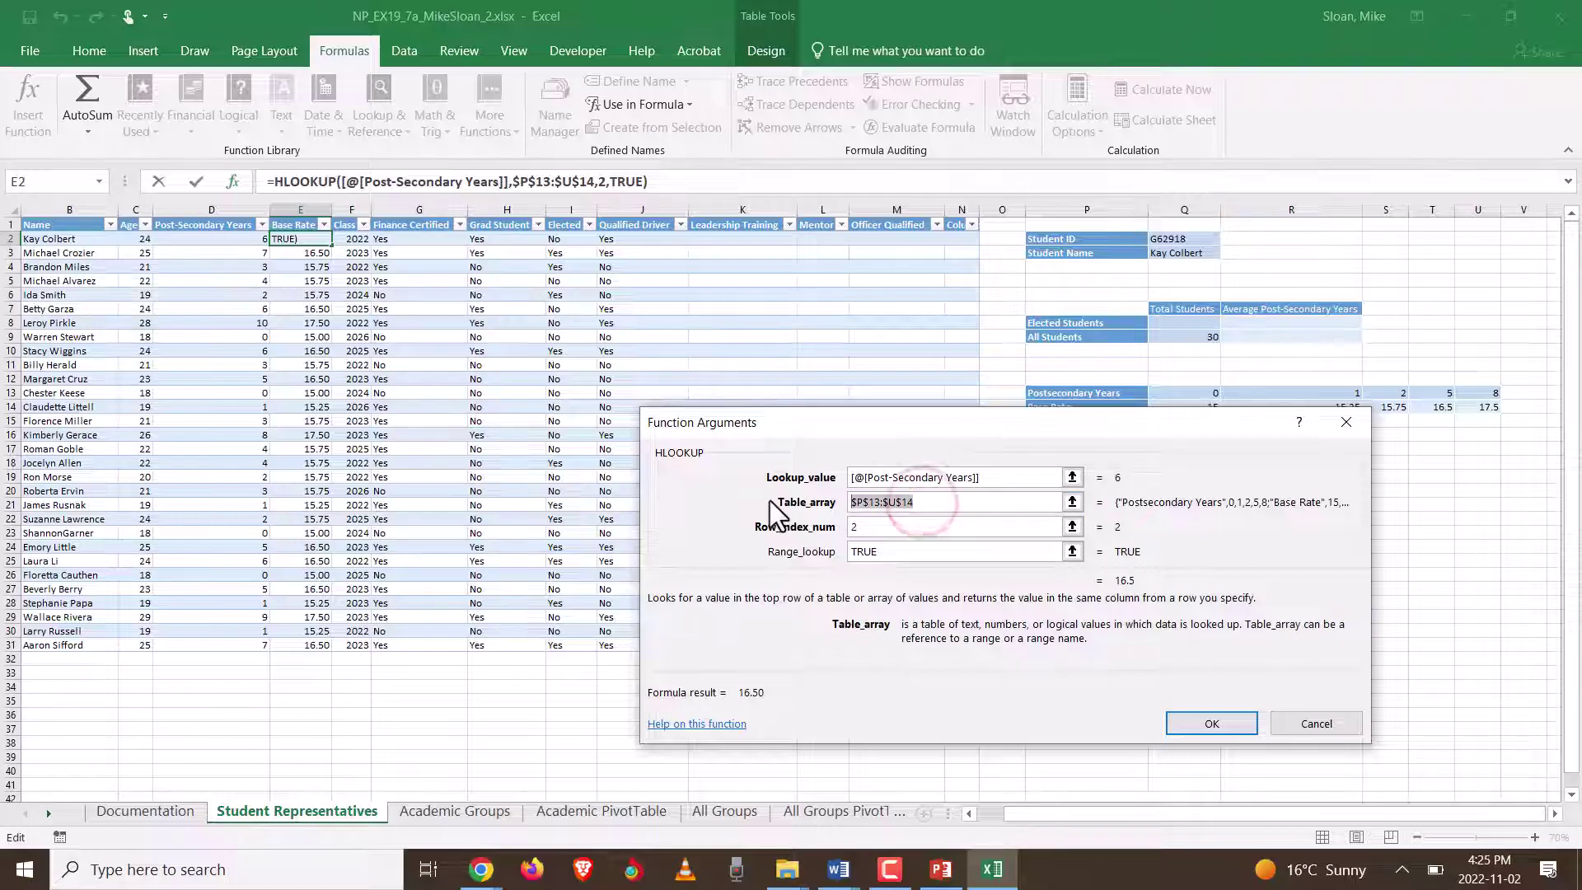
type("P13:")
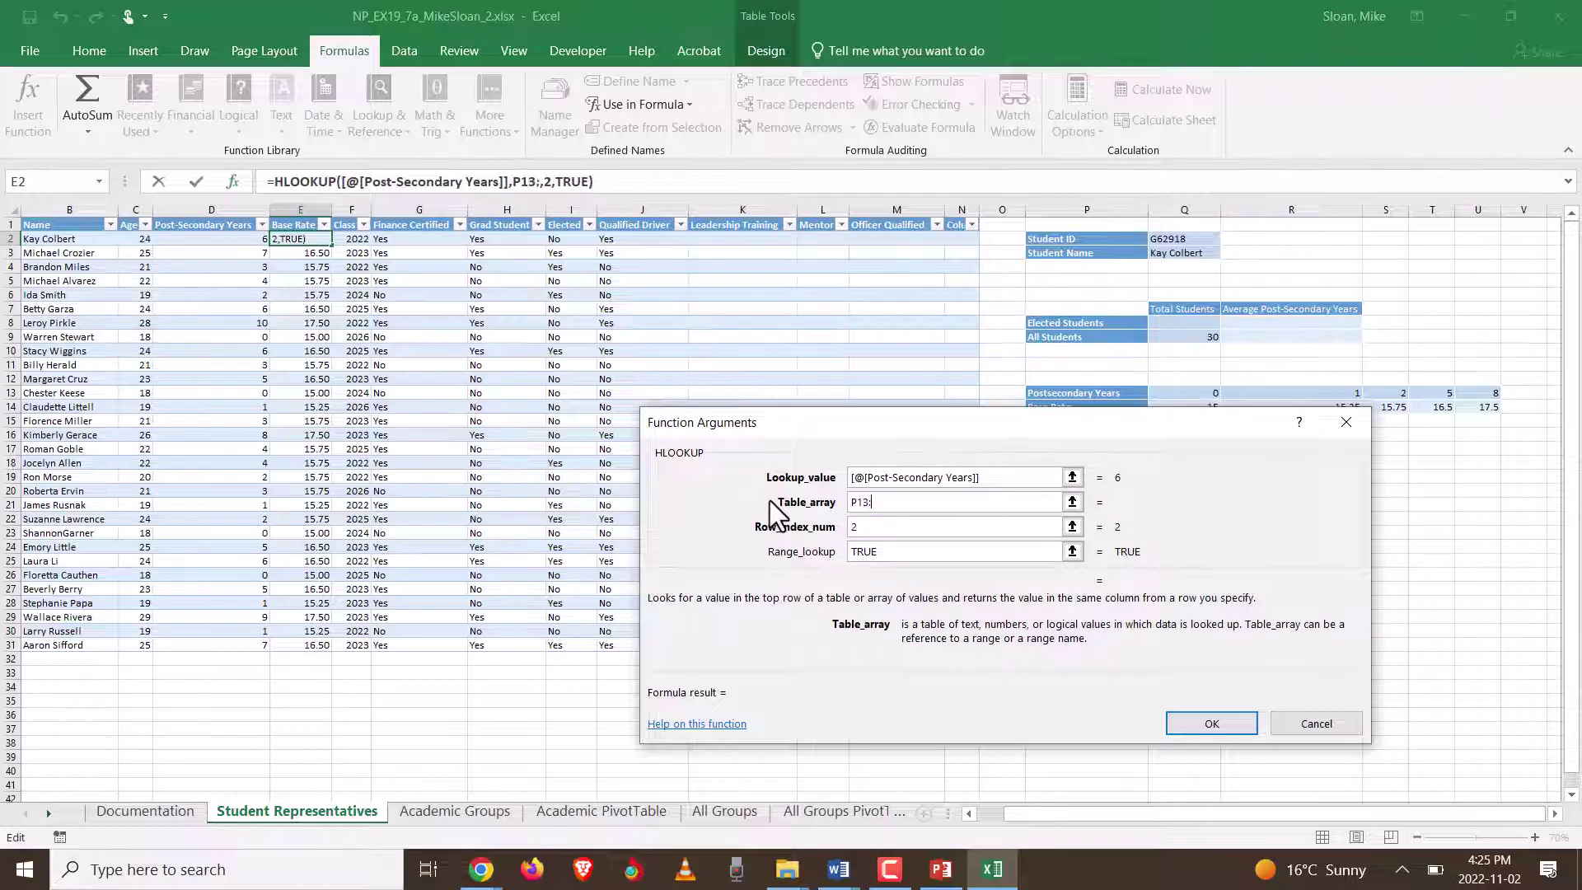
type("U14")
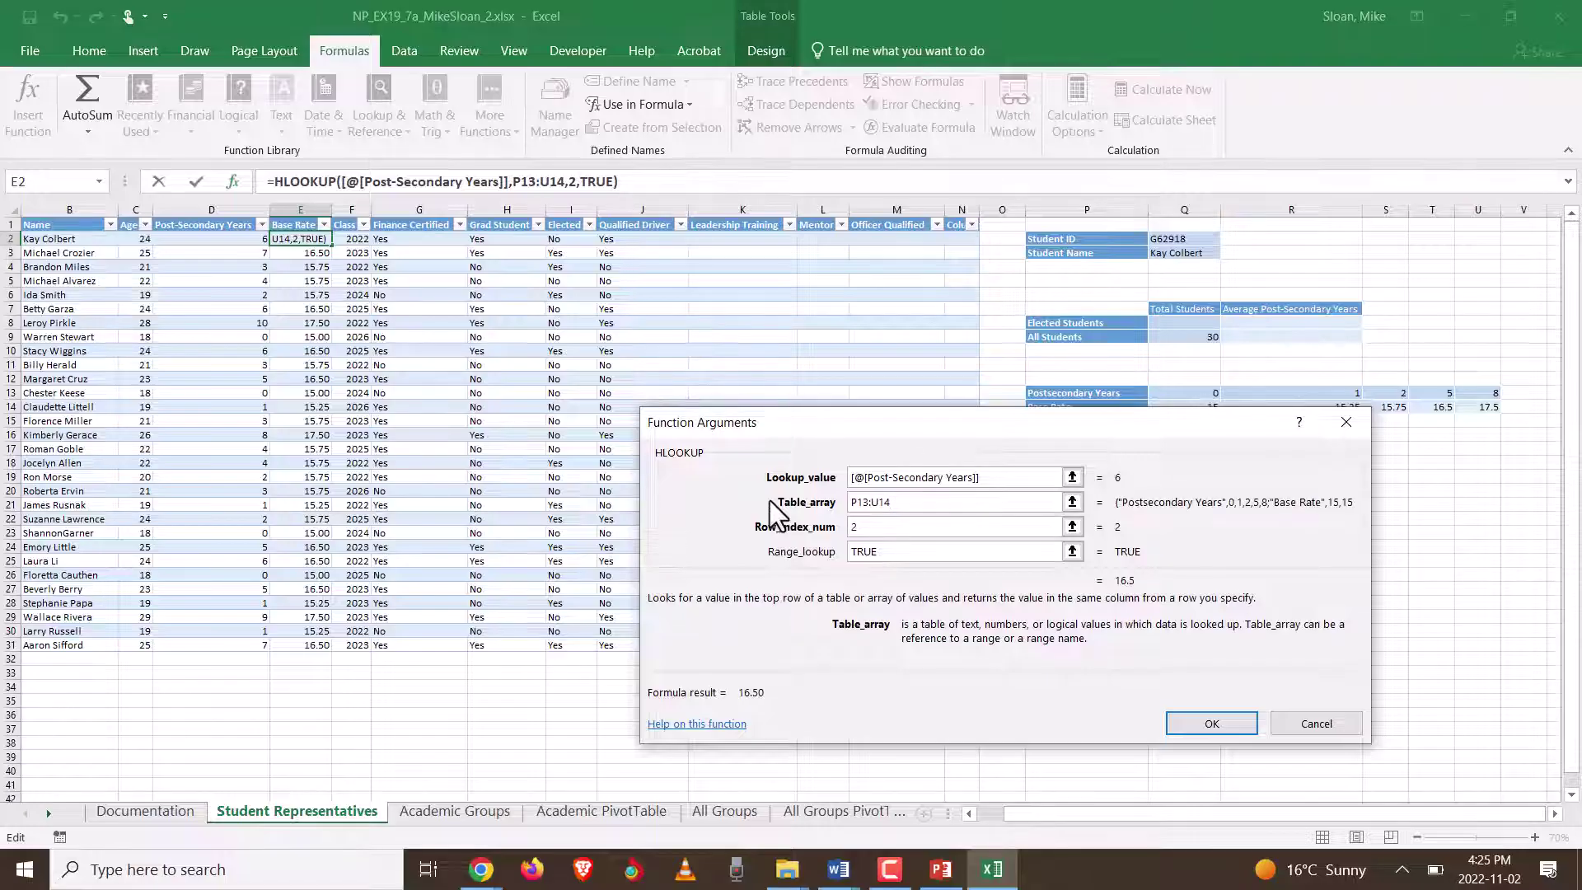
key("Return")
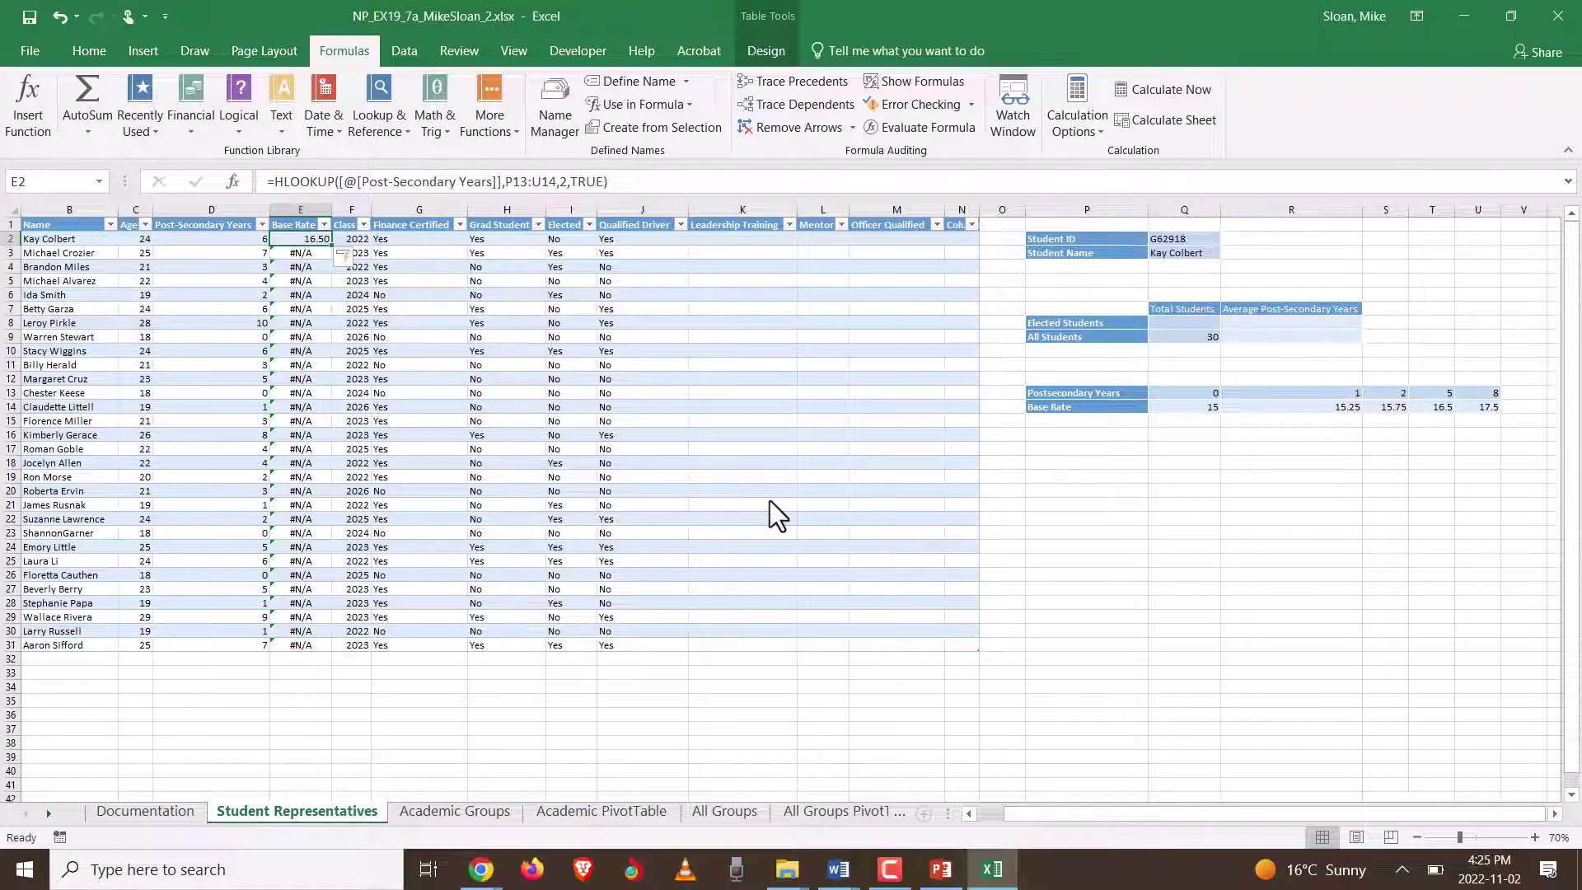
Step: Restore the HLOOKUP table array in cell E2 to the absolute reference $P$13:$U$14
left_click(233, 182)
left_click(853, 502)
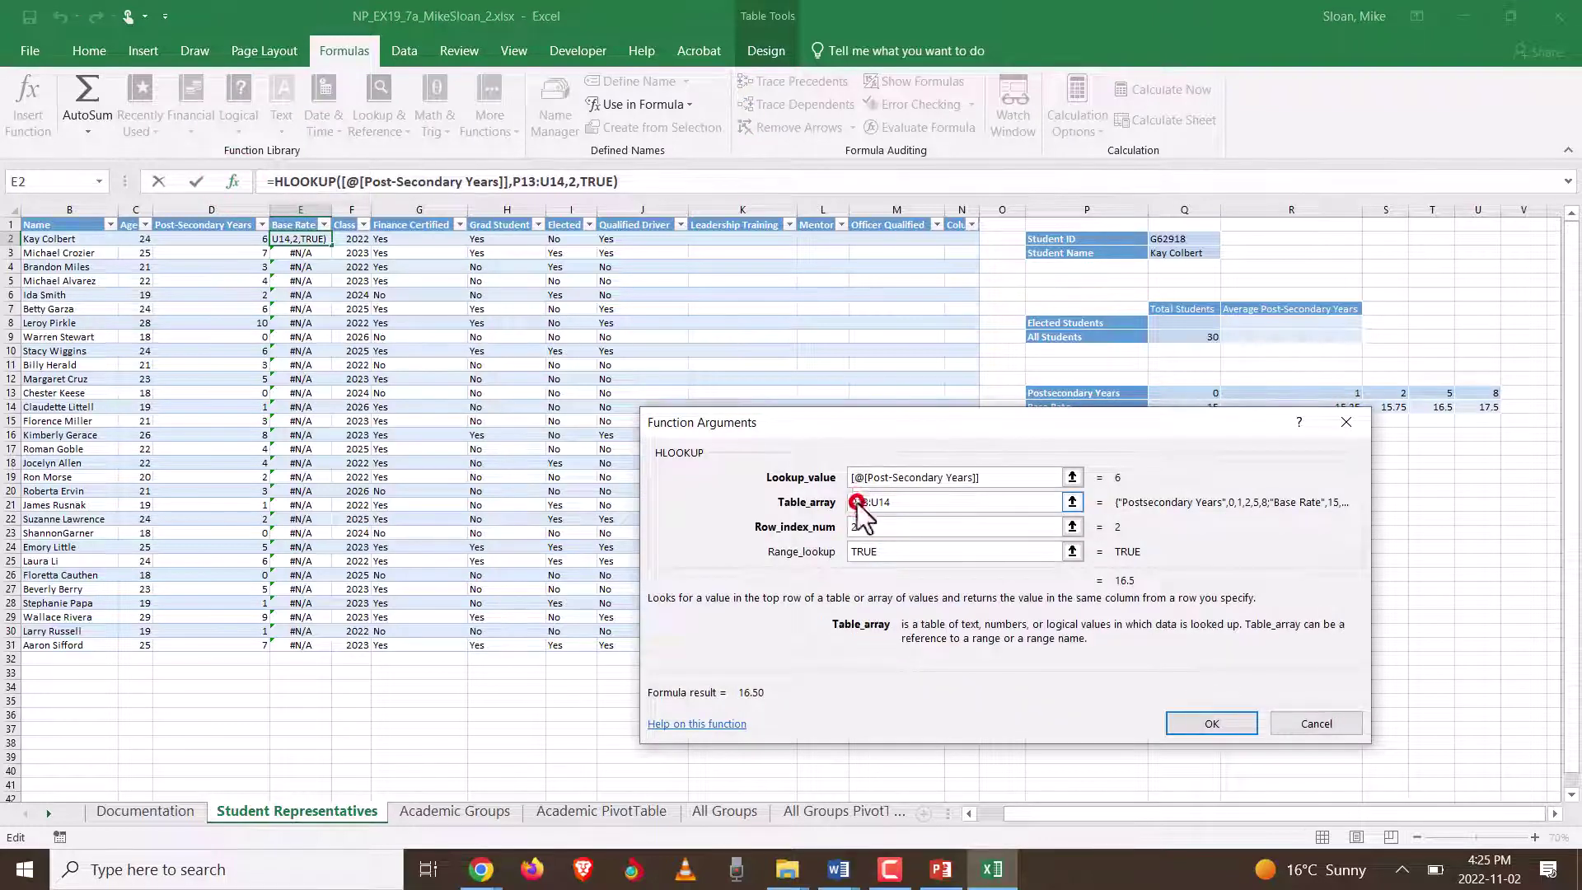
type("$")
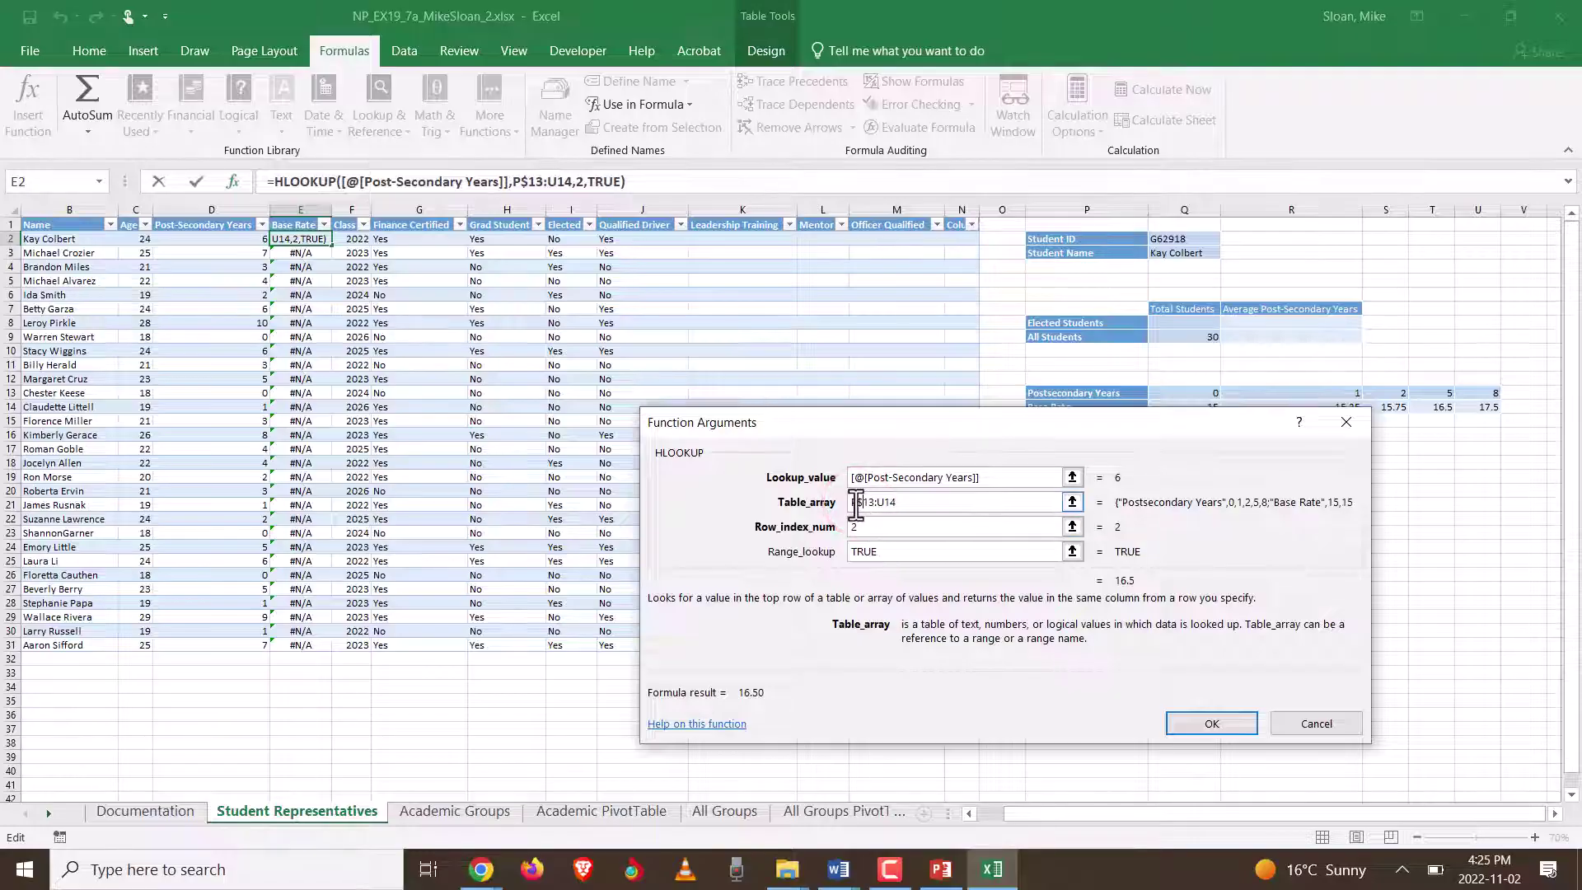
left_click(853, 502)
type("$")
left_click(888, 502)
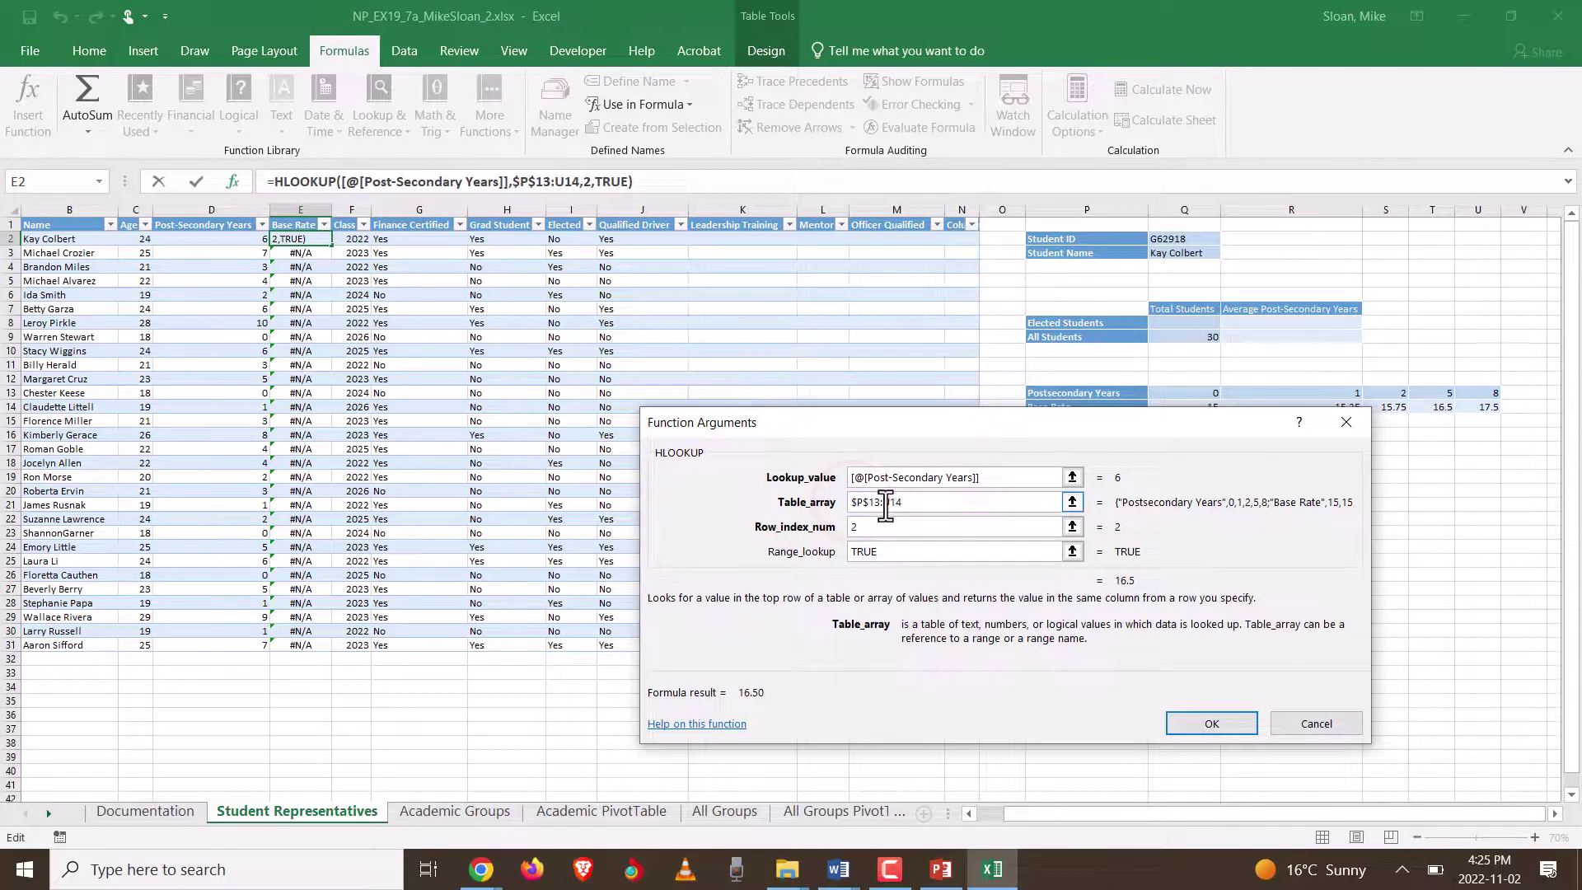
type("$")
left_click(898, 501)
type("$U$")
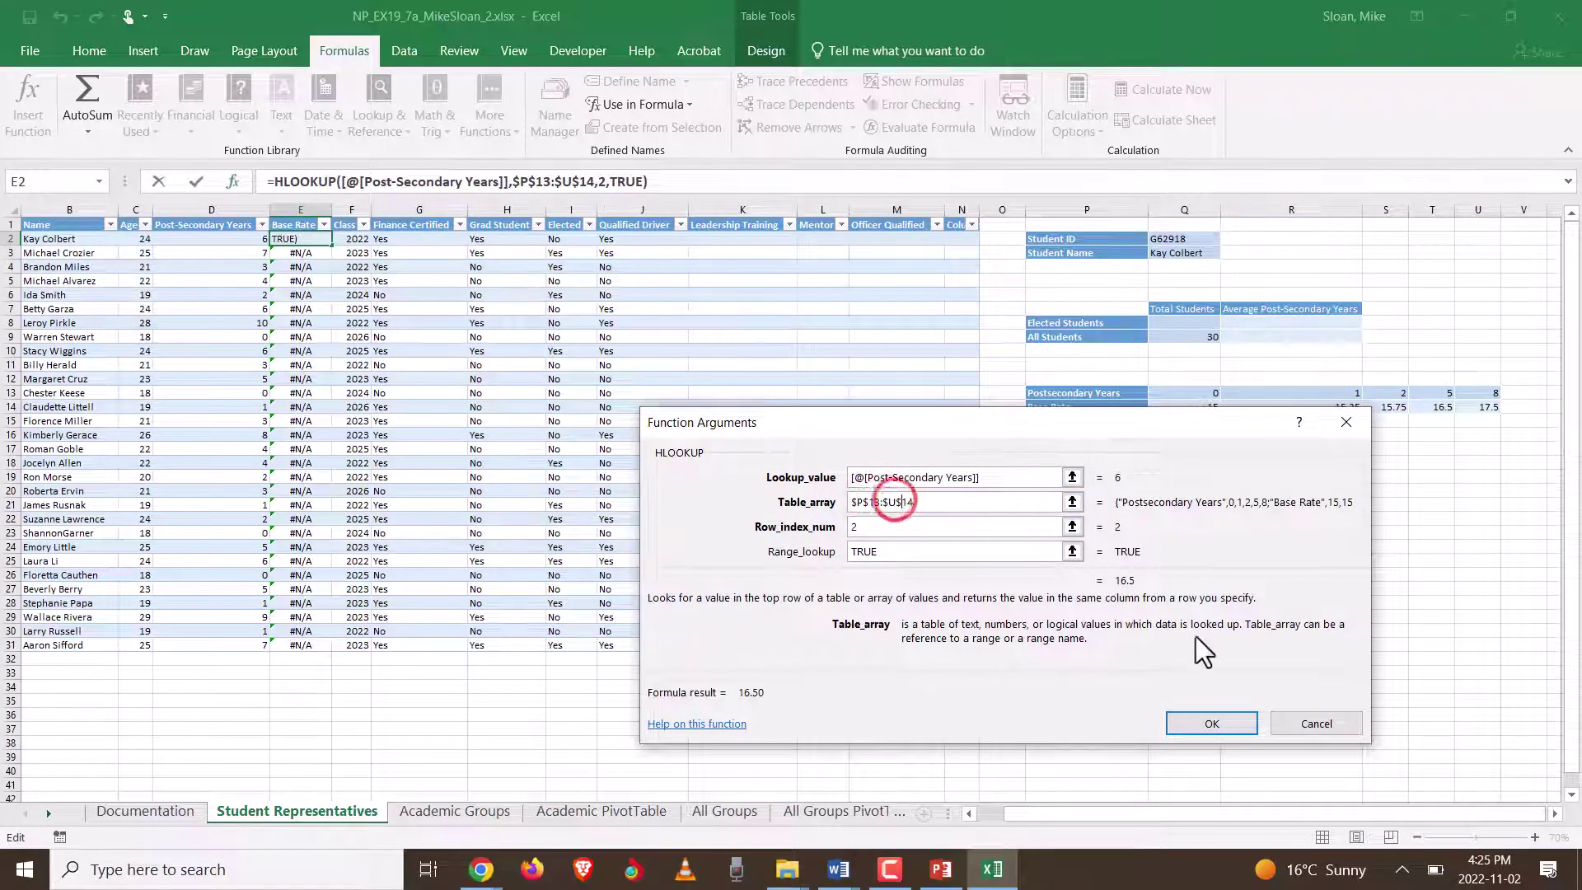
left_click(1207, 727)
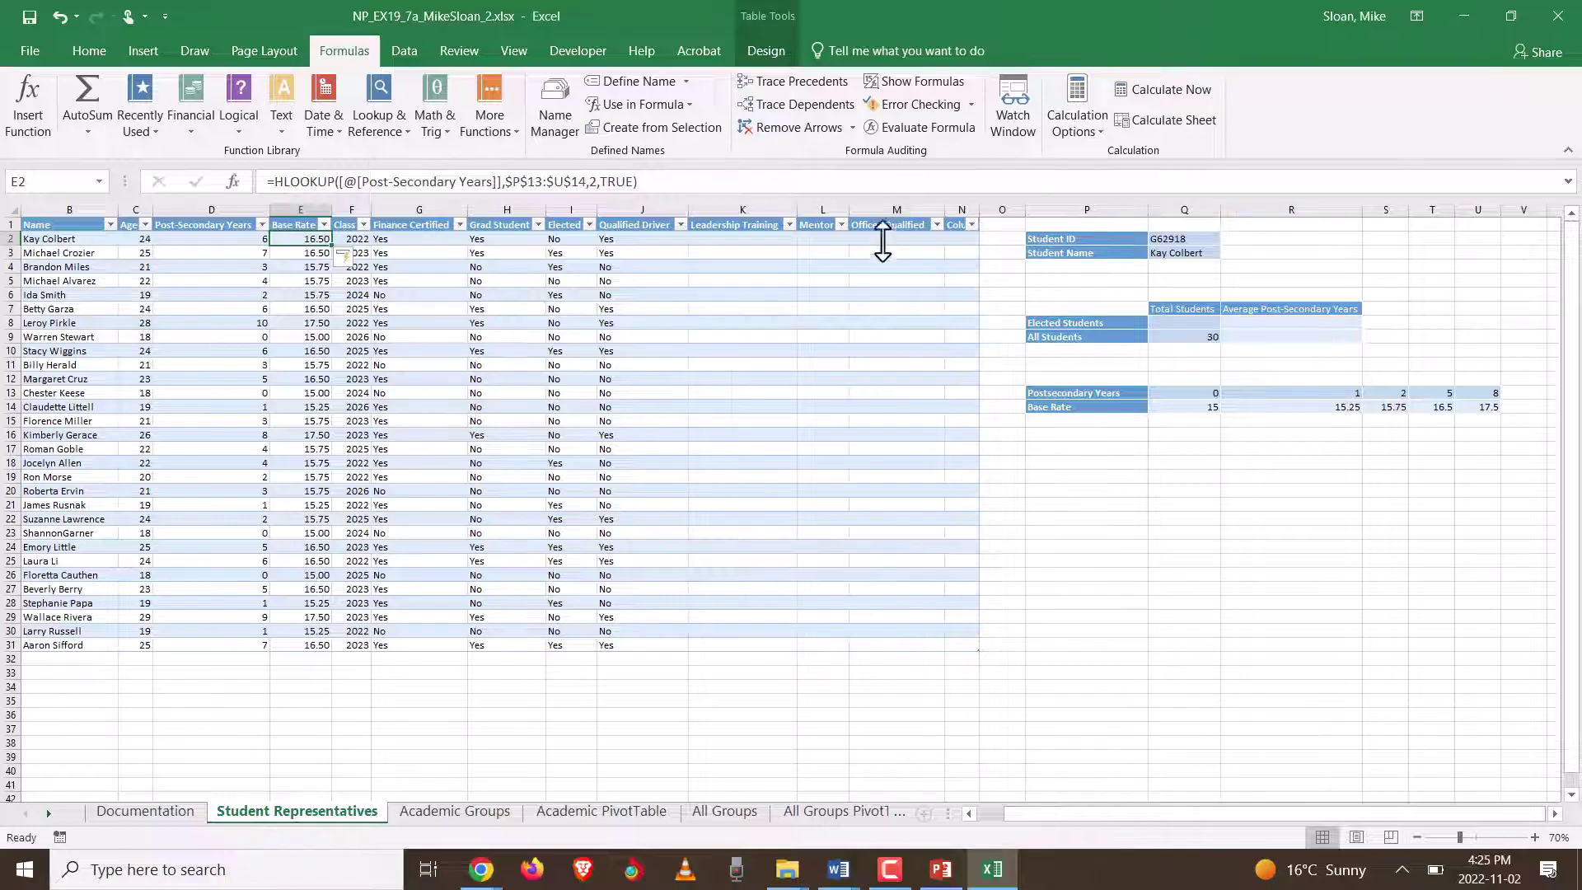
Step: Select cell K2 in the Leadership Training column and read project step 3 in the Word instructions before returning to Excel
left_click(700, 238)
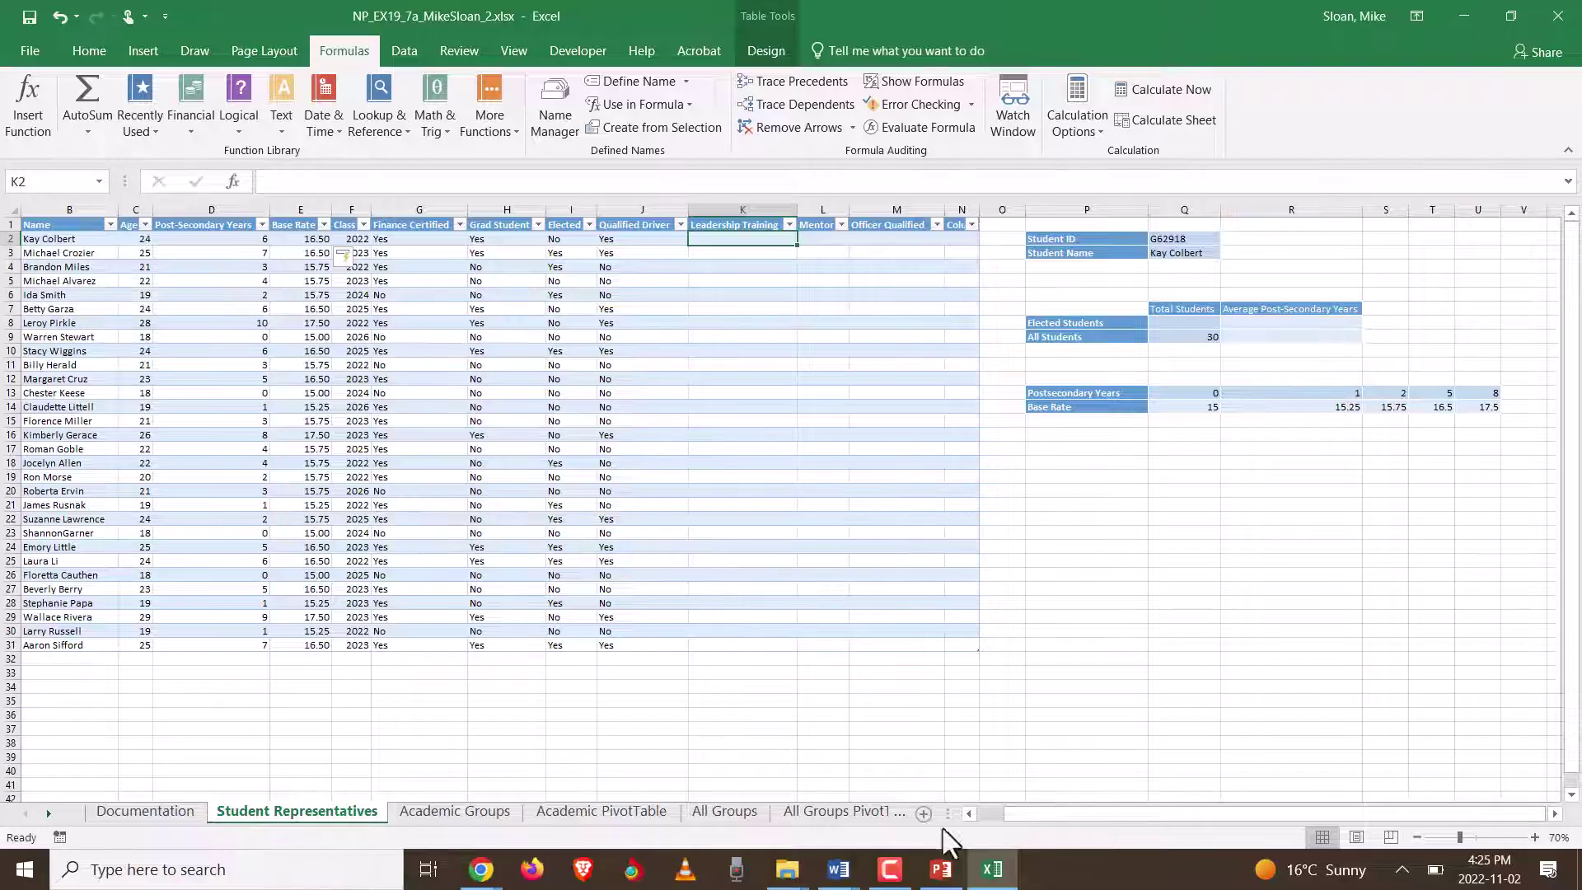
mouse_move(839, 867)
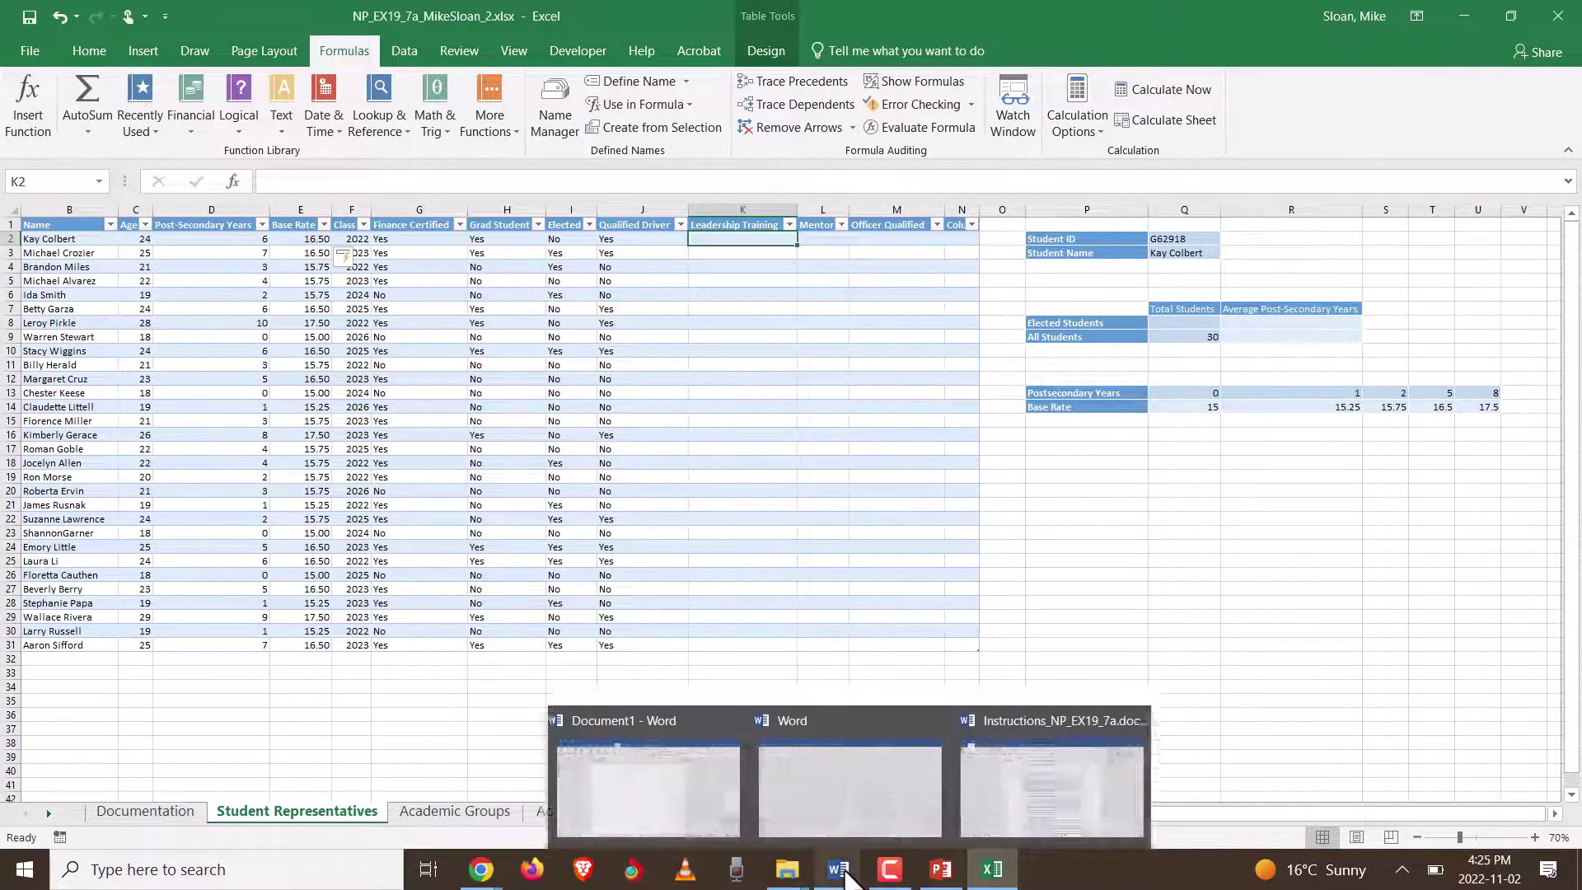
left_click(970, 811)
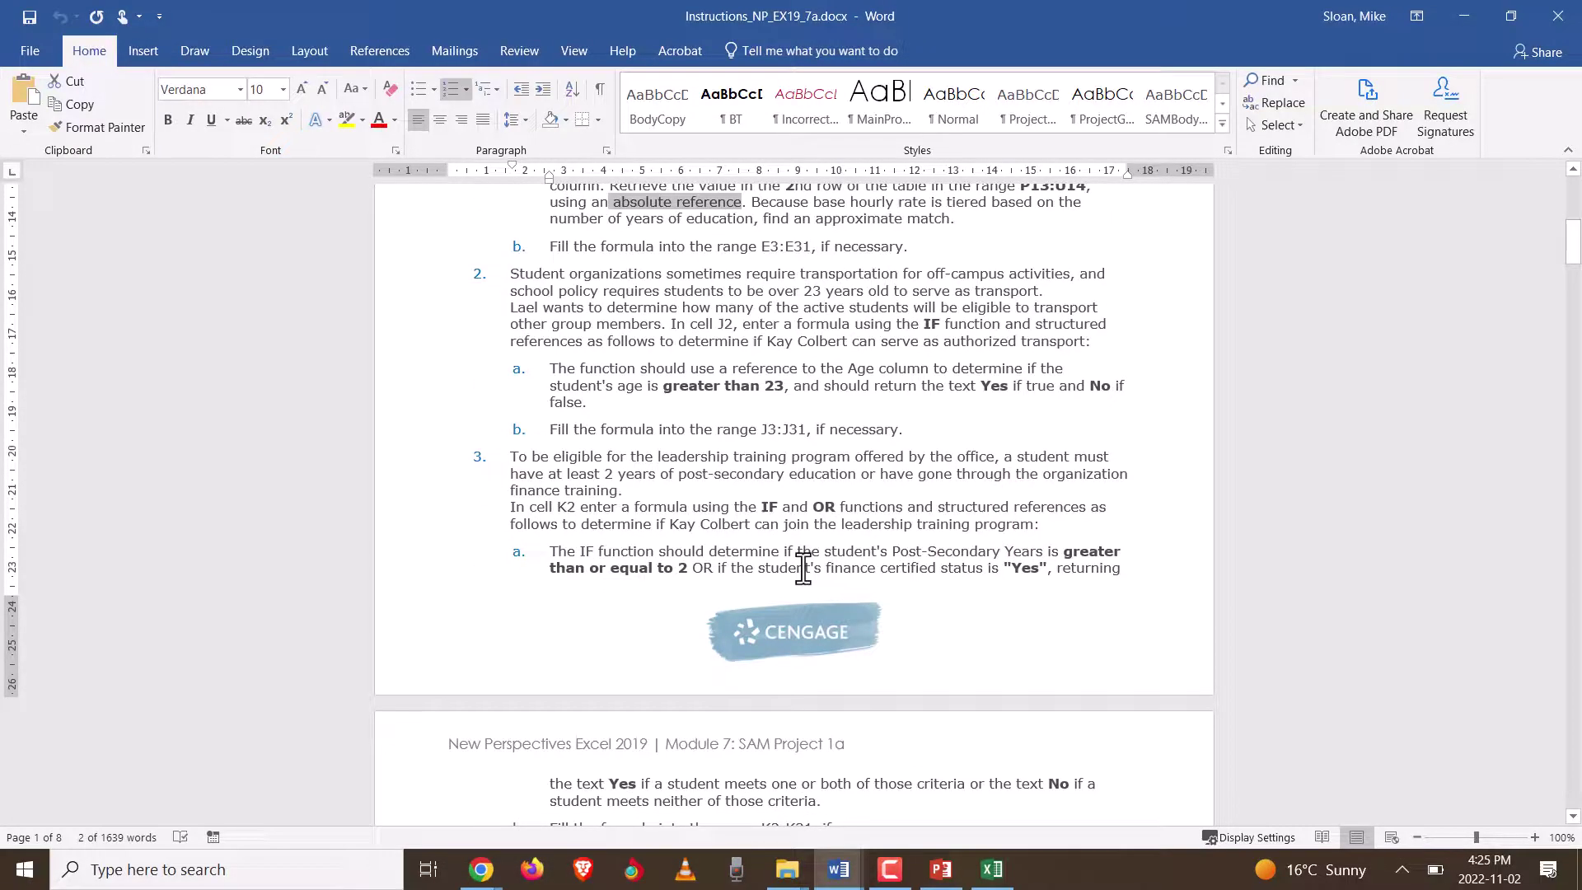
scroll(784, 355, "up", 2)
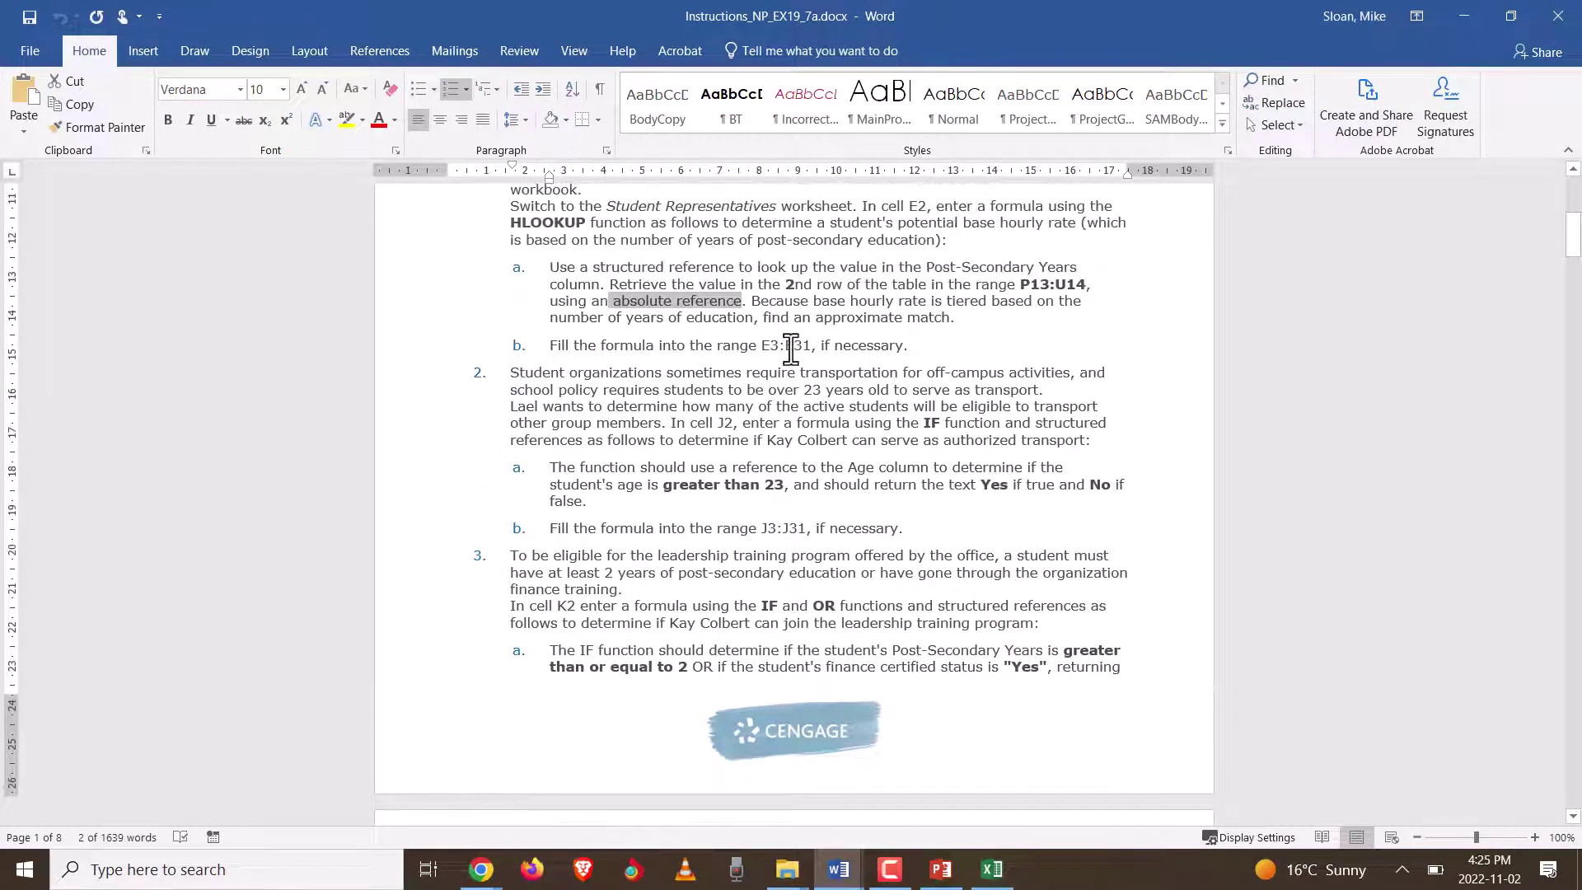
scroll(784, 350, "down", 5)
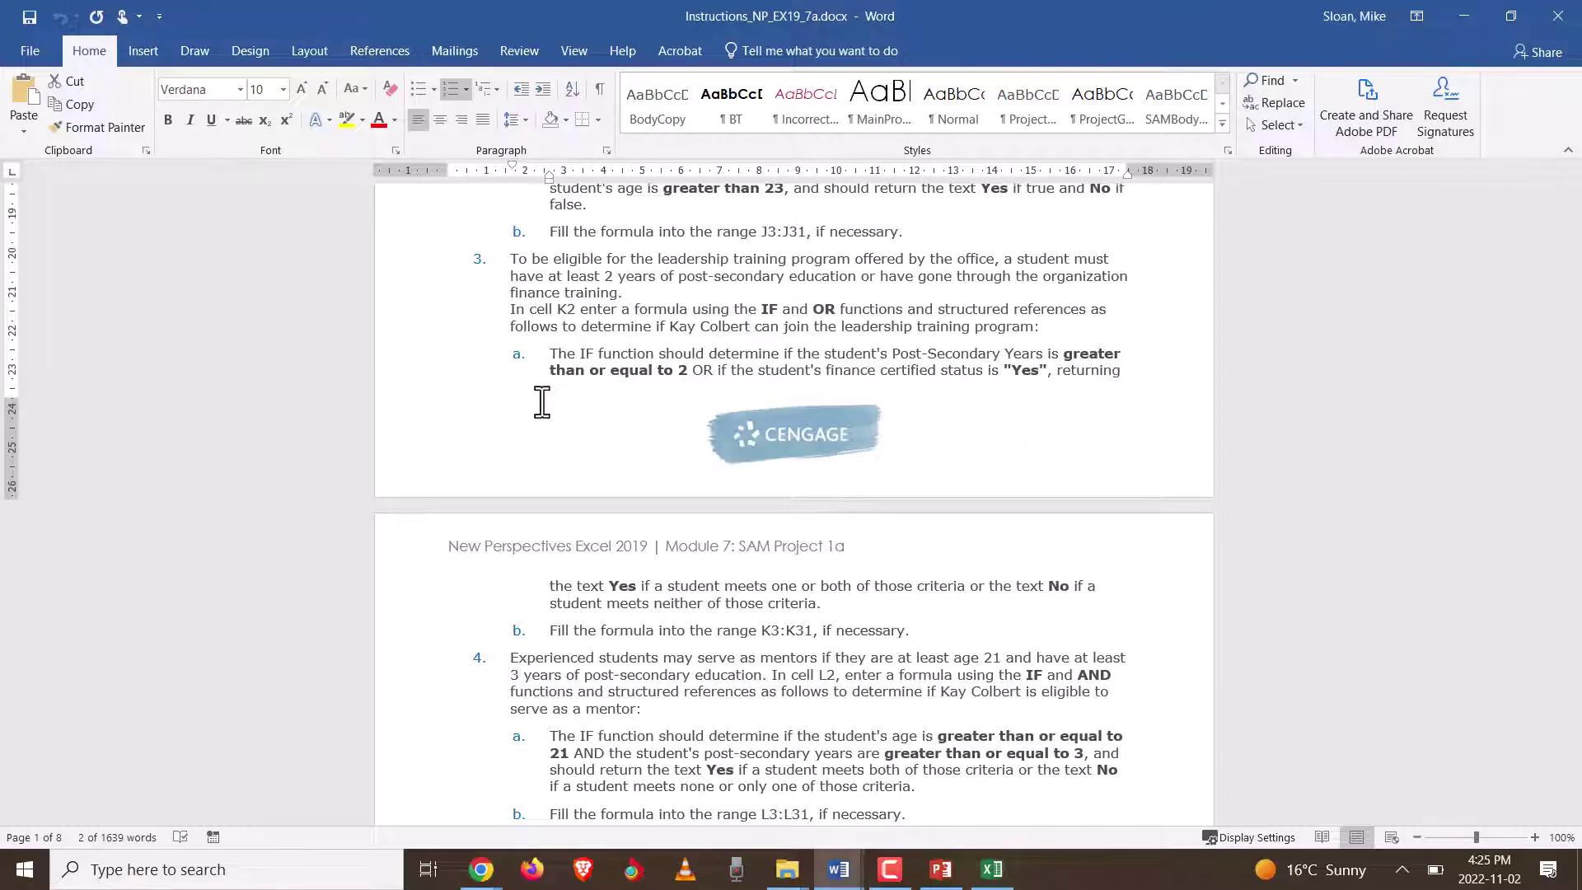
key("alt+Tab")
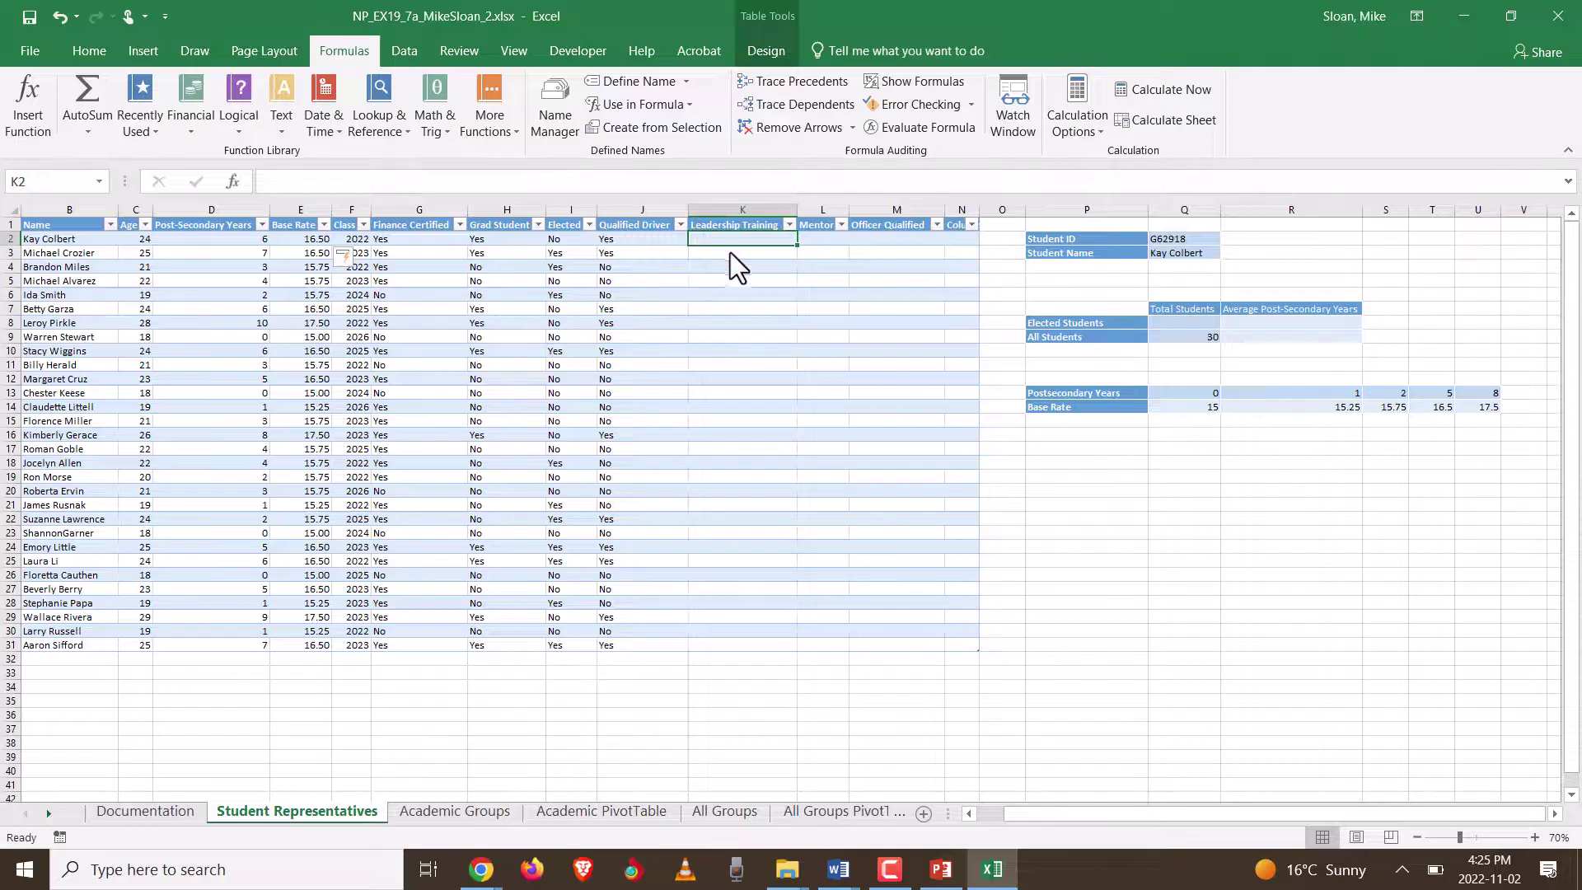
type("=if")
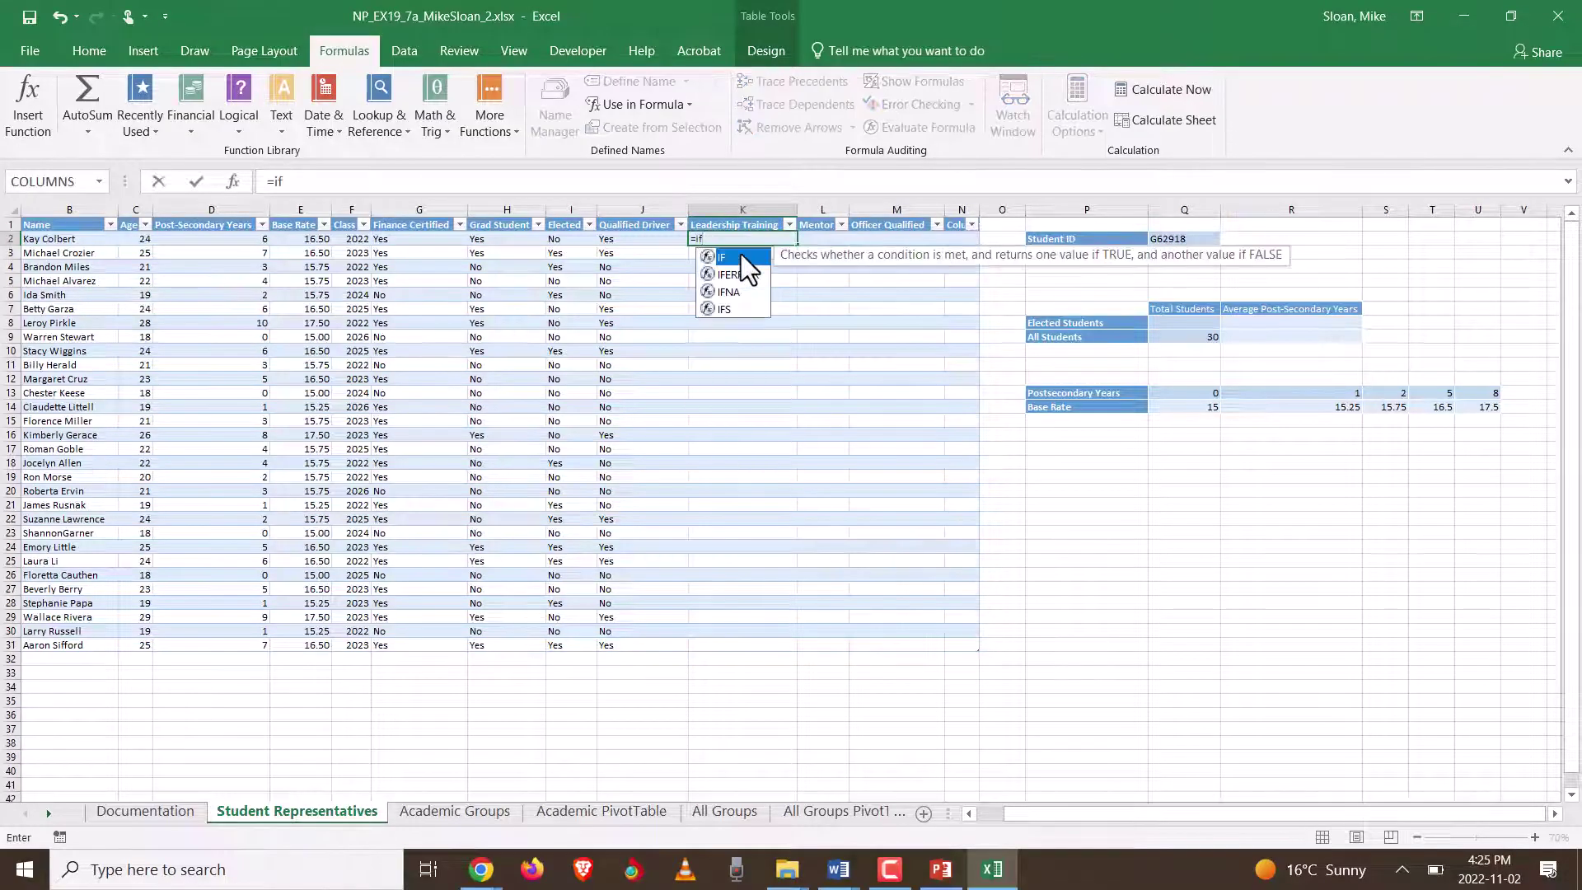
type("(")
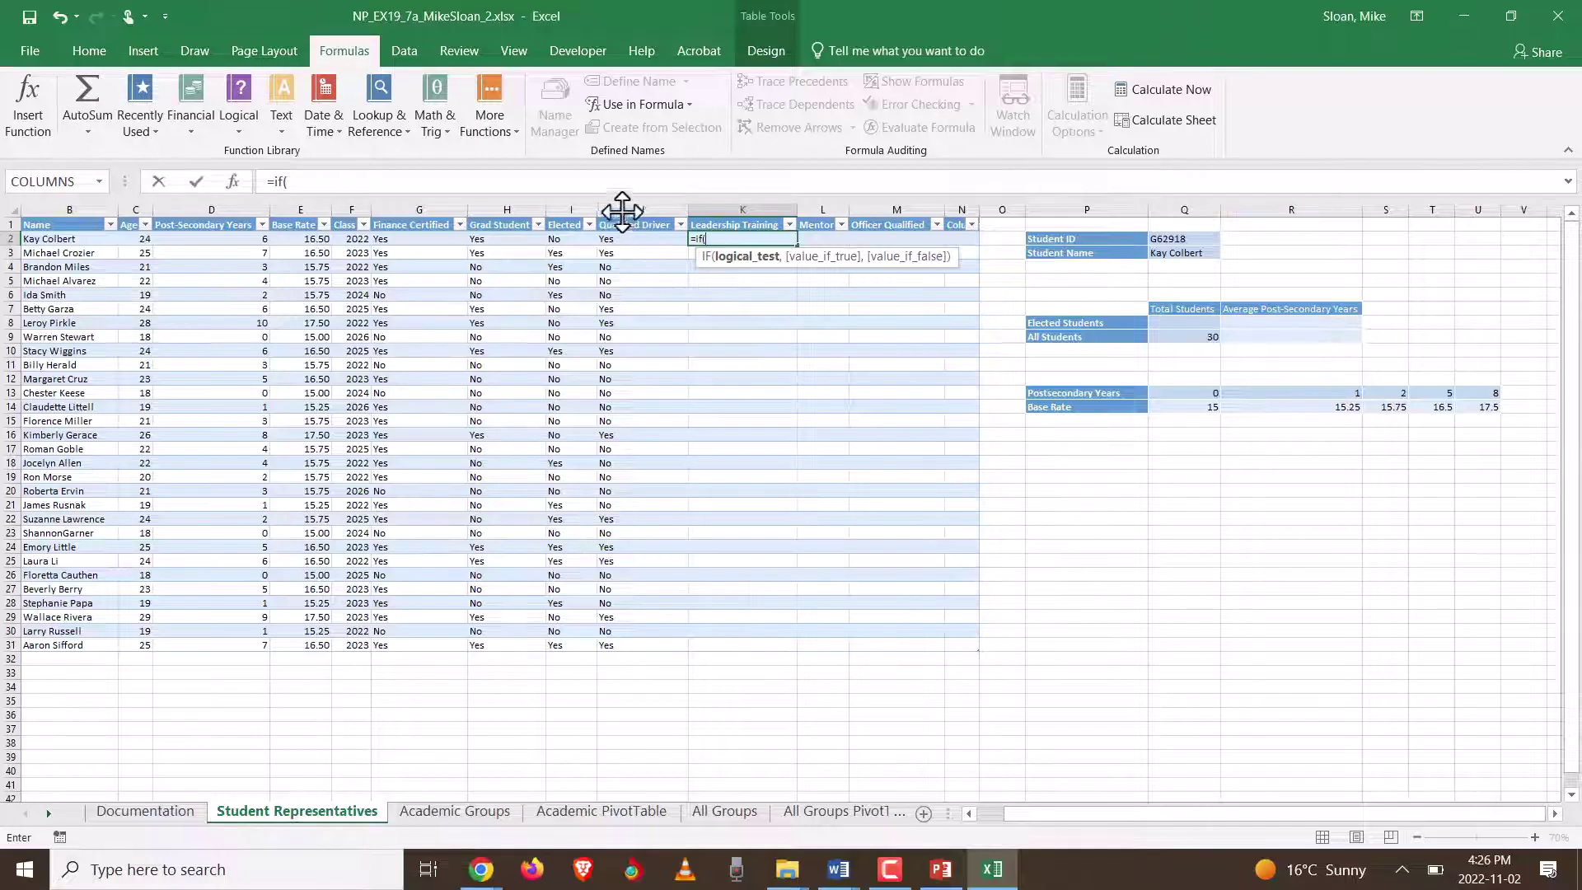
left_click(234, 181)
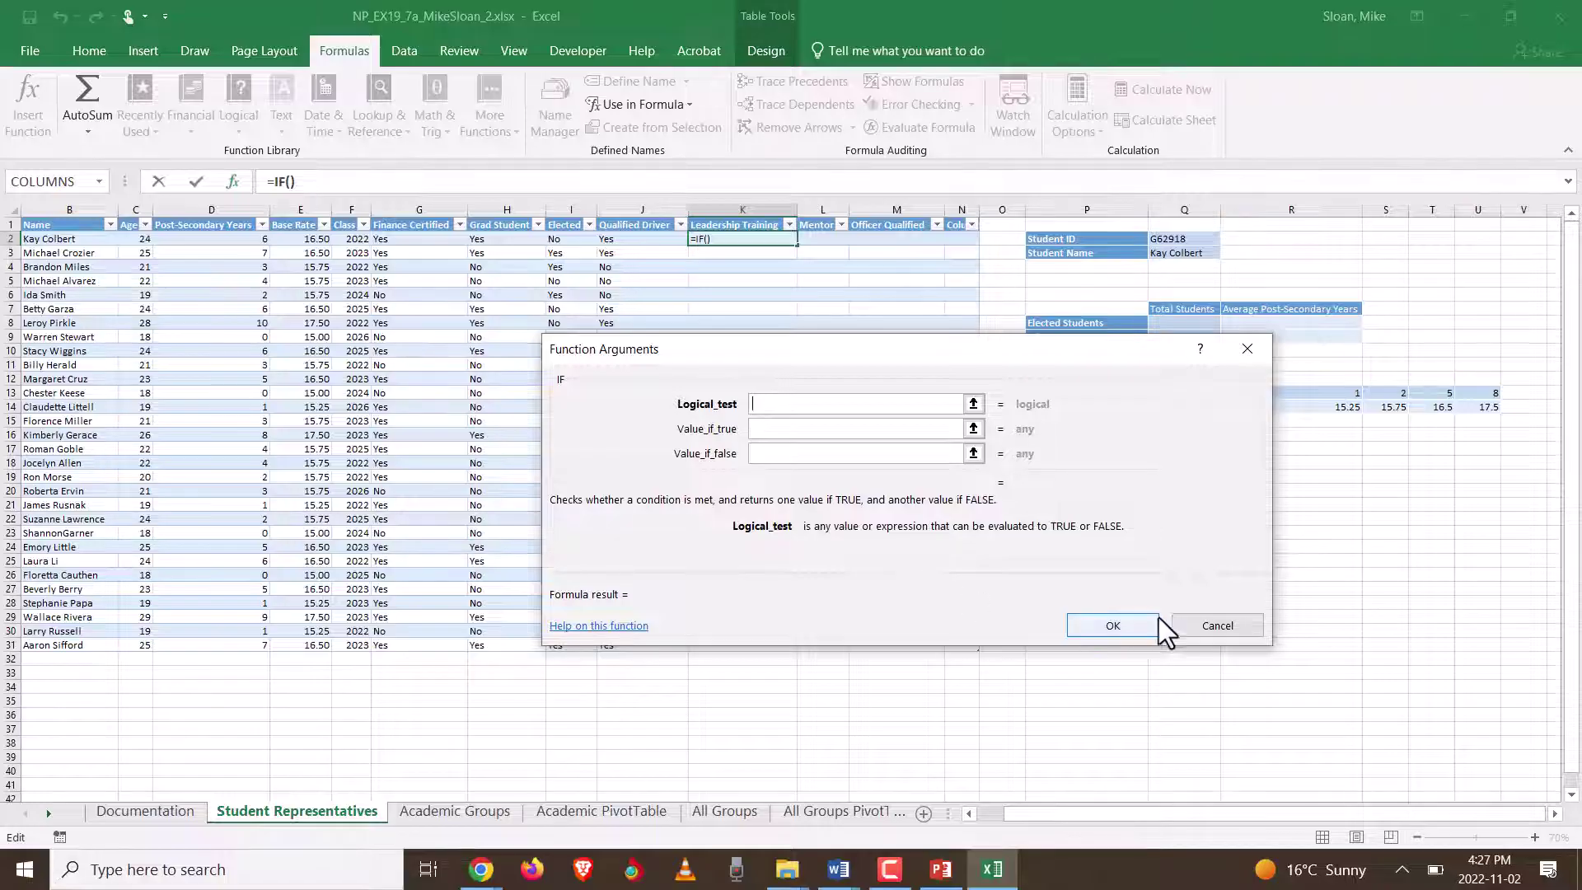
left_click(1204, 628)
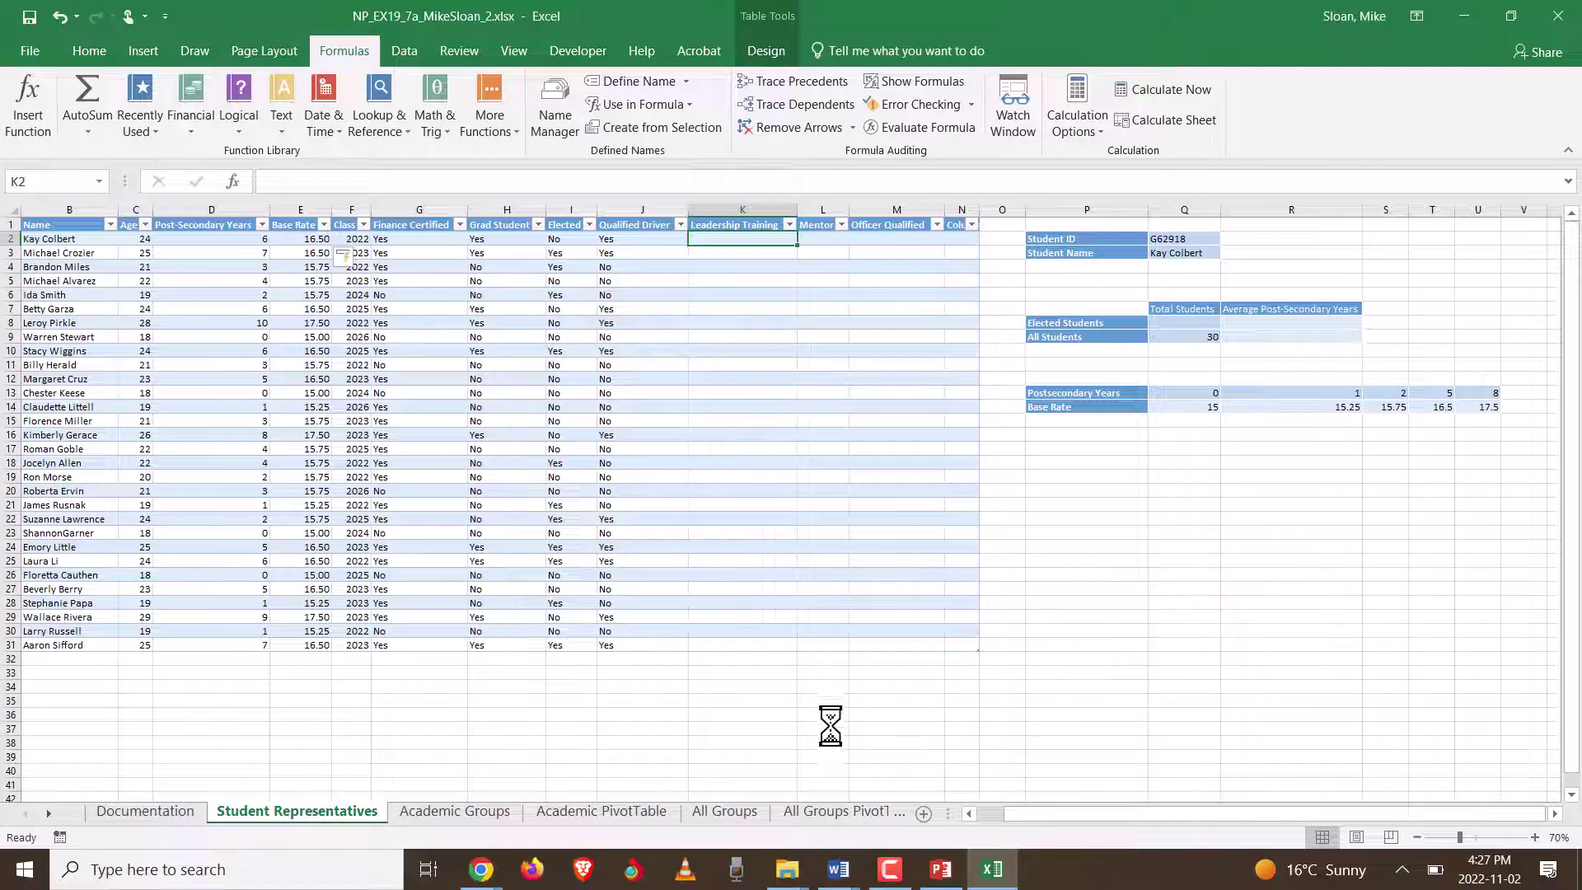
Step: Read project step 3 in the Word instructions on the IF and OR criteria for leadership training, and return to cell K2 in Excel
key("alt+Tab")
scroll(827, 713, "down", 2)
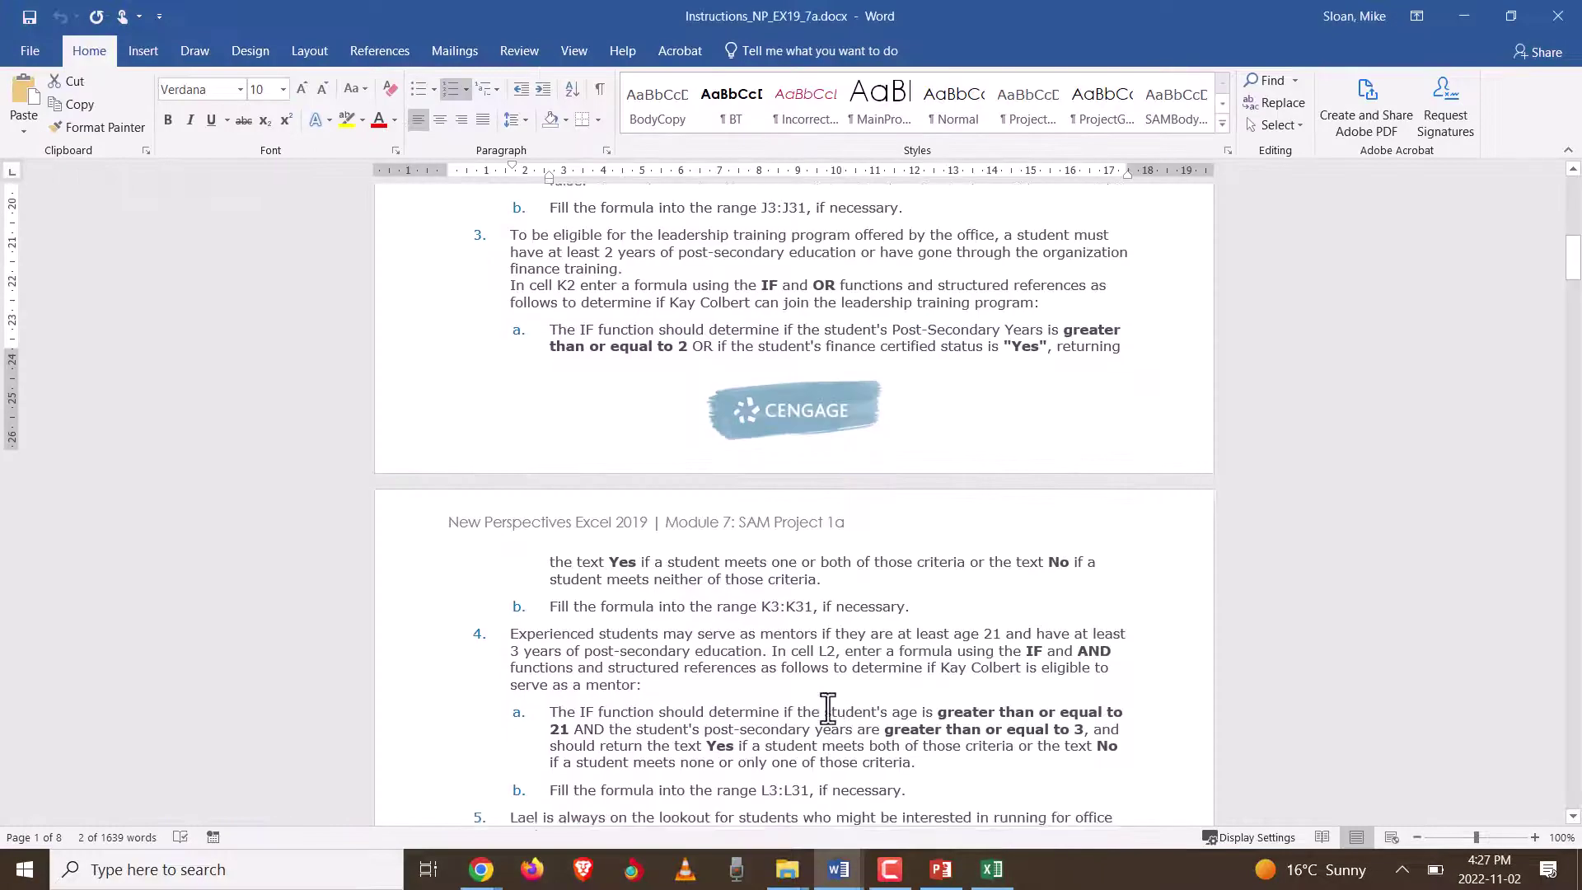
scroll(827, 708, "up", 3)
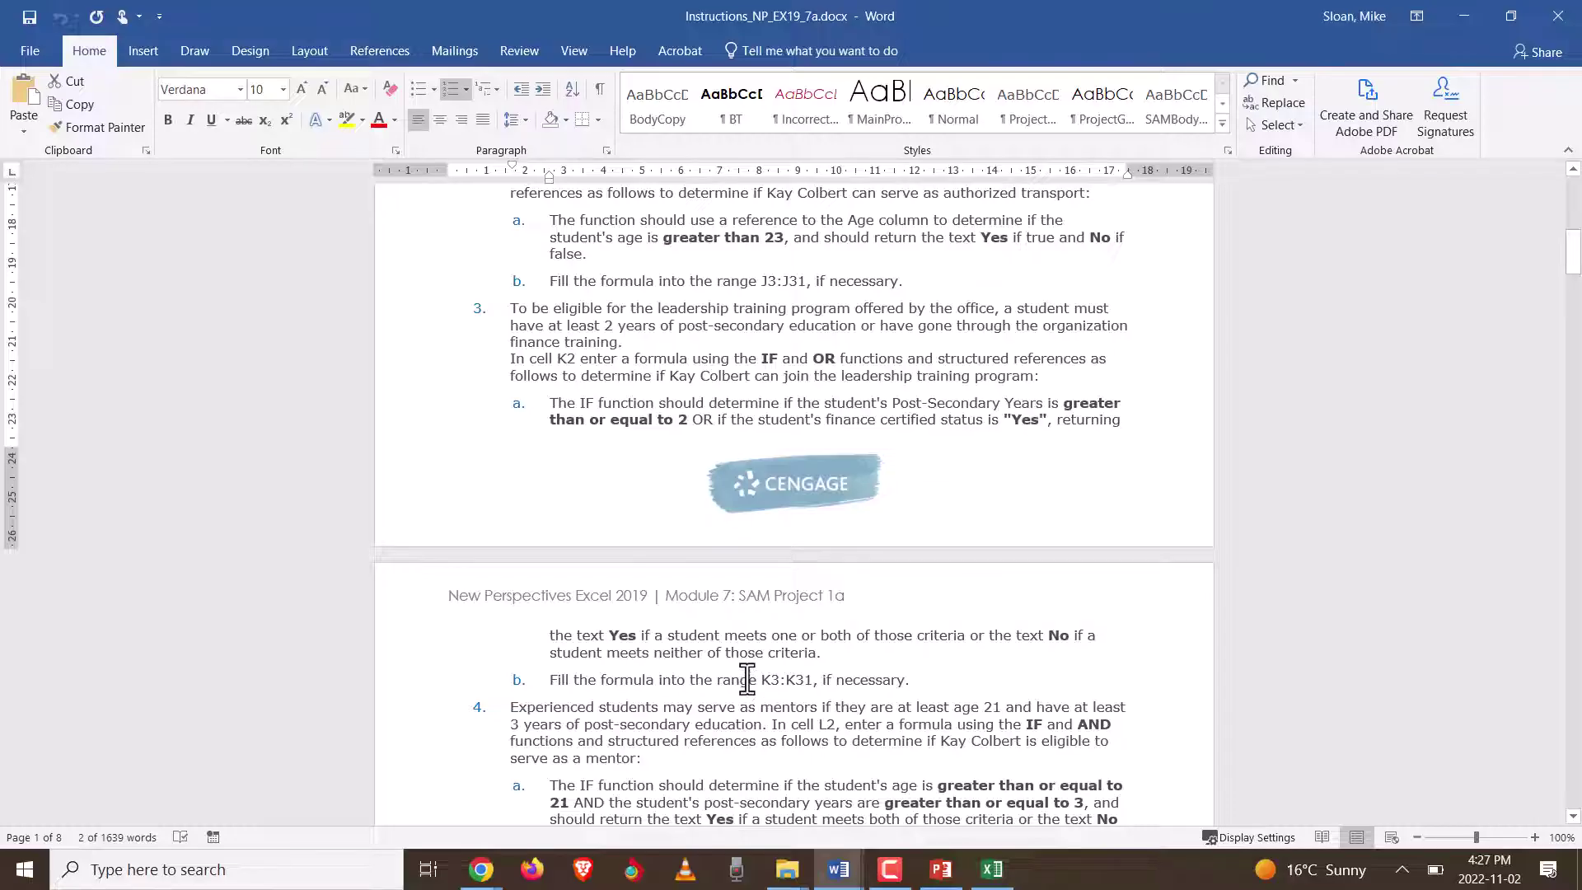
scroll(746, 665, "down", 1)
scroll(742, 650, "up", 1)
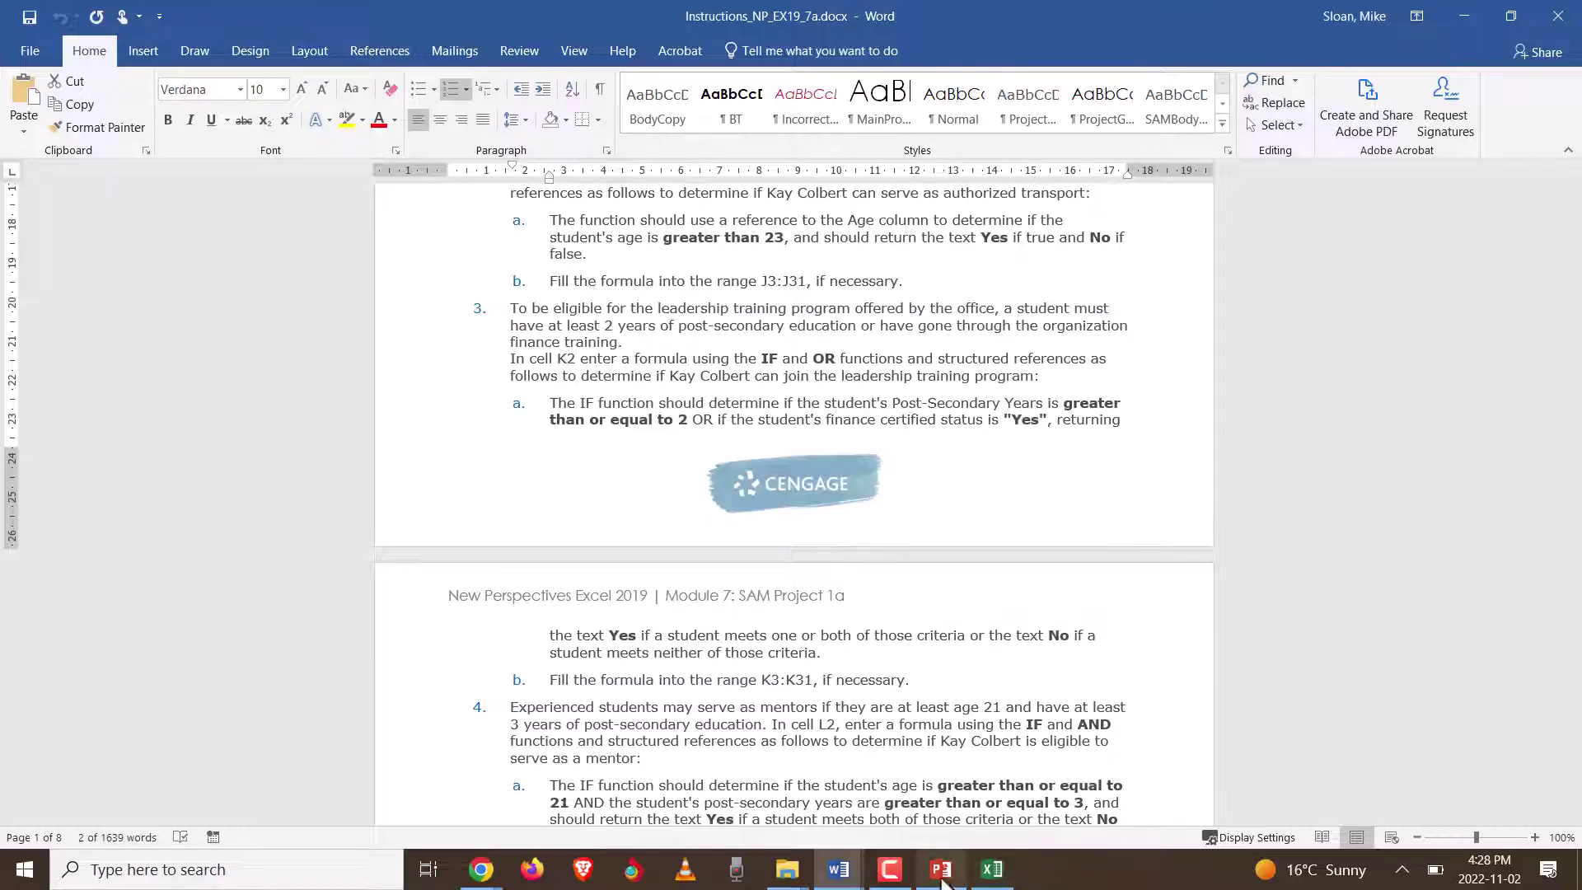
left_click(992, 869)
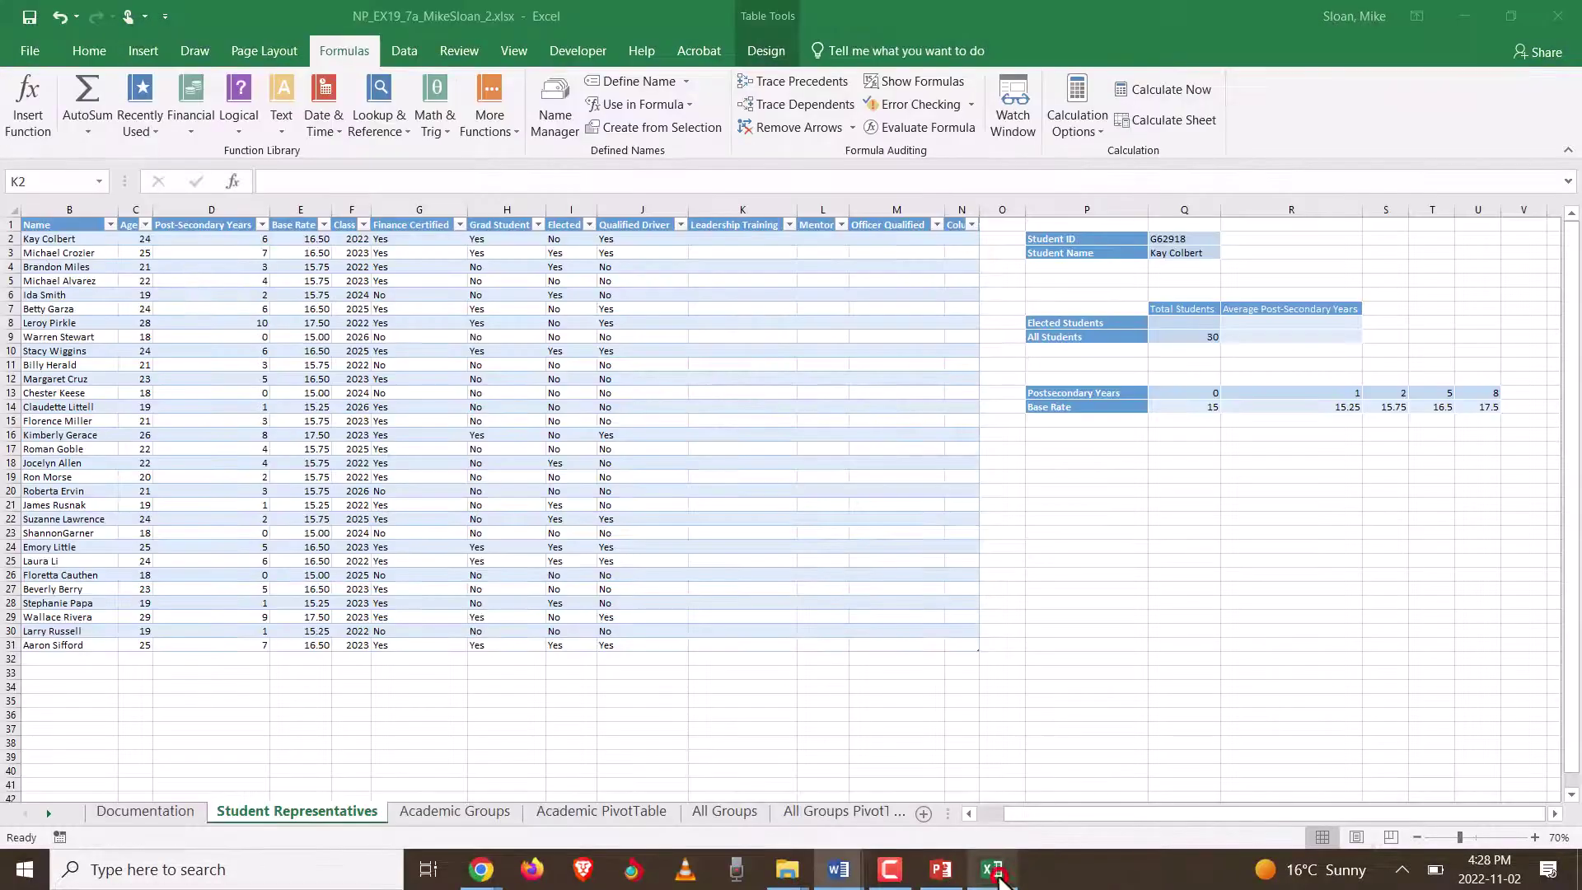
left_click(709, 238)
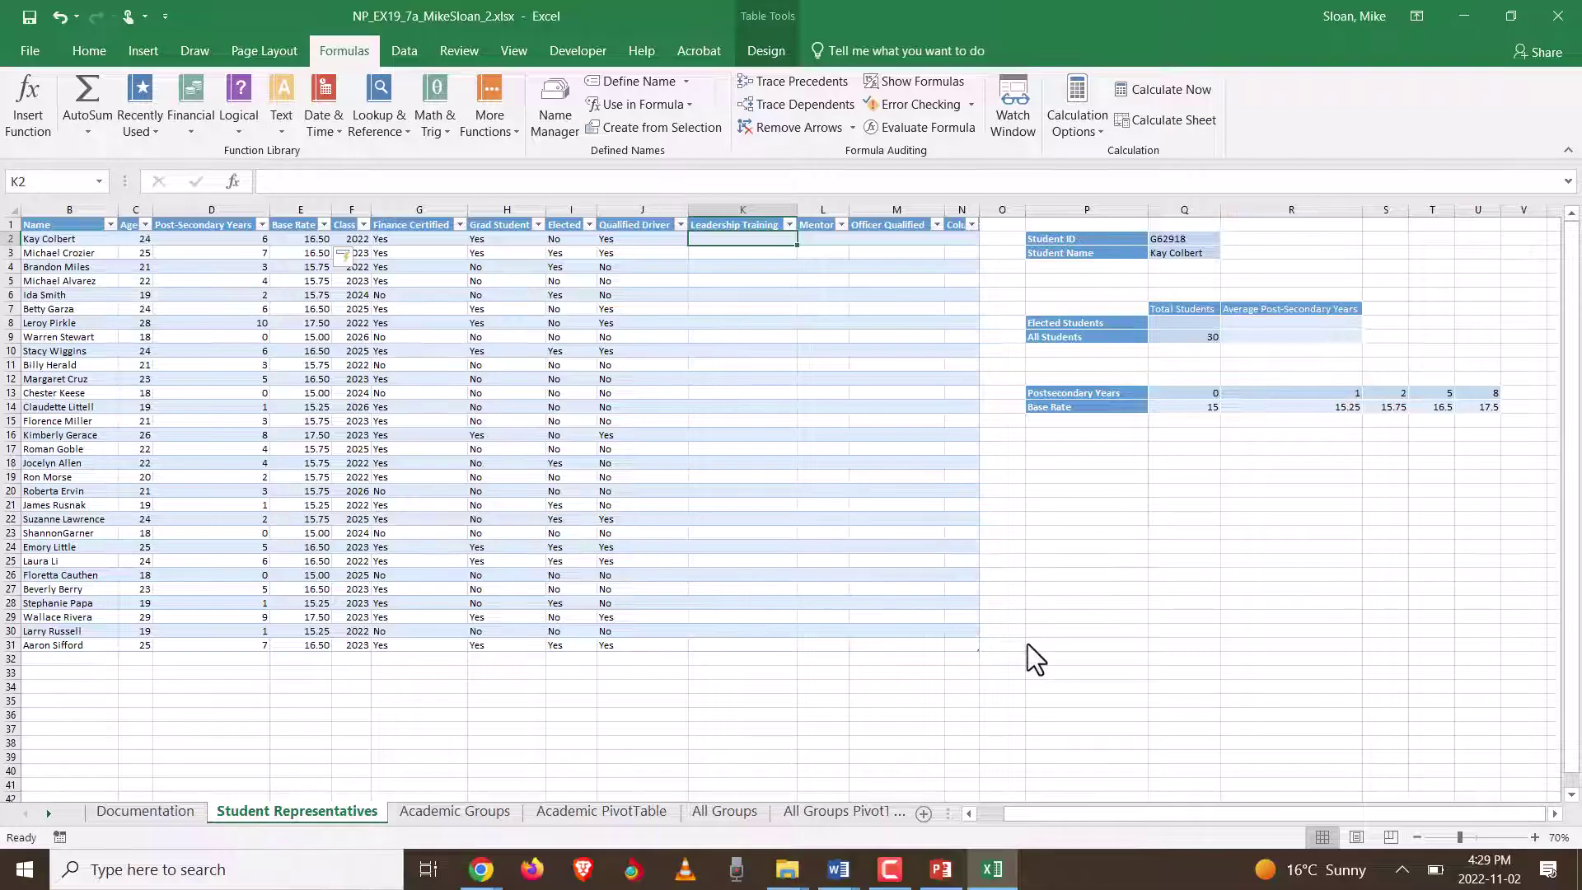
key("alt+Tab")
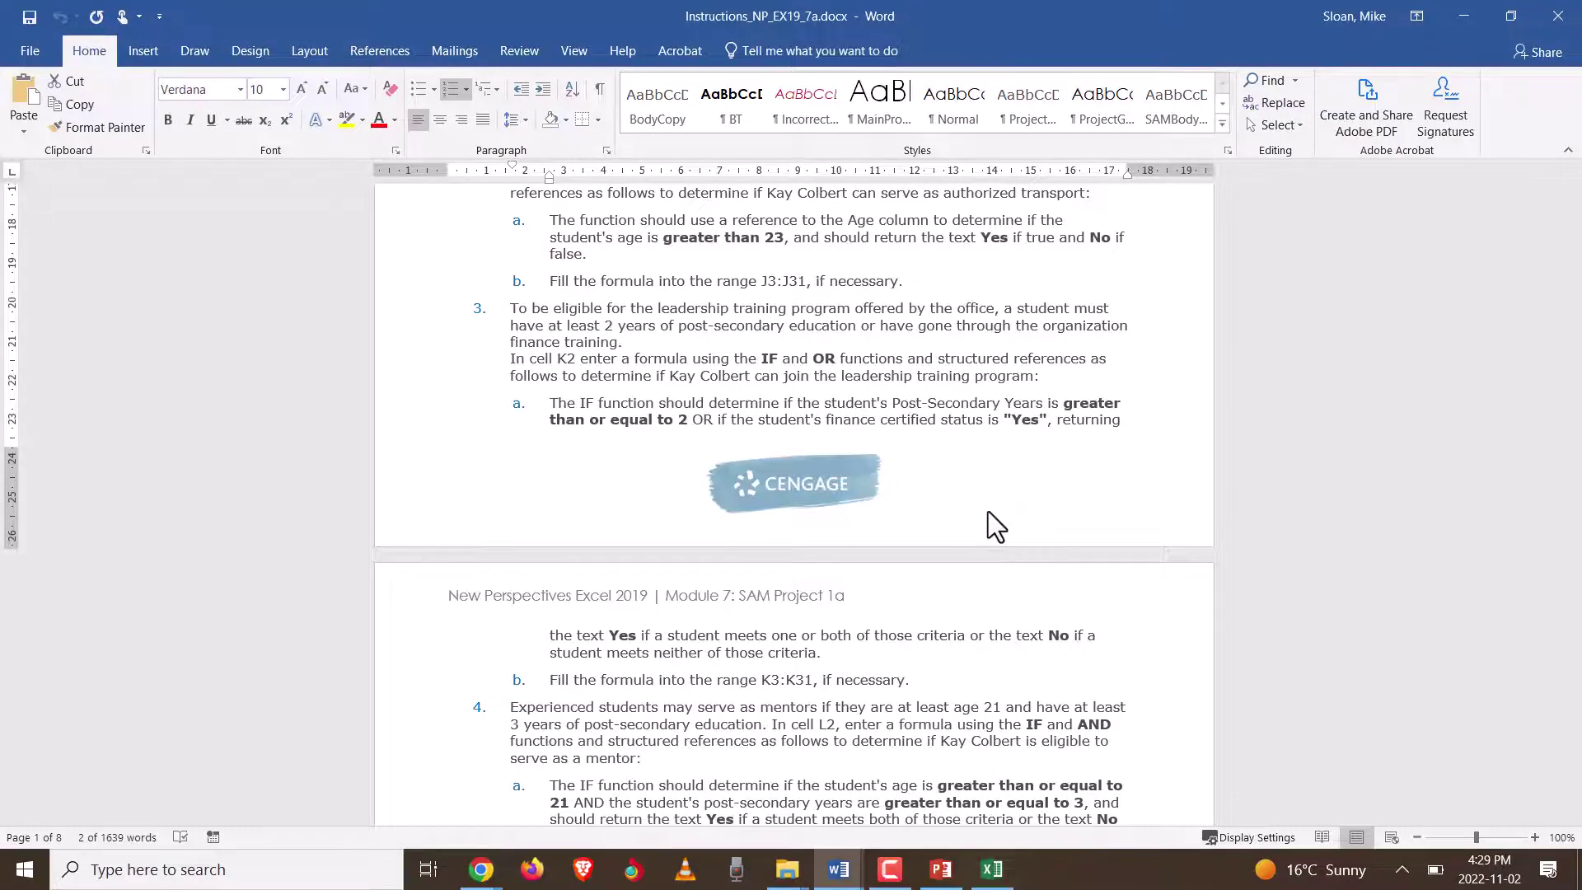
key("alt+Tab")
left_click(722, 239)
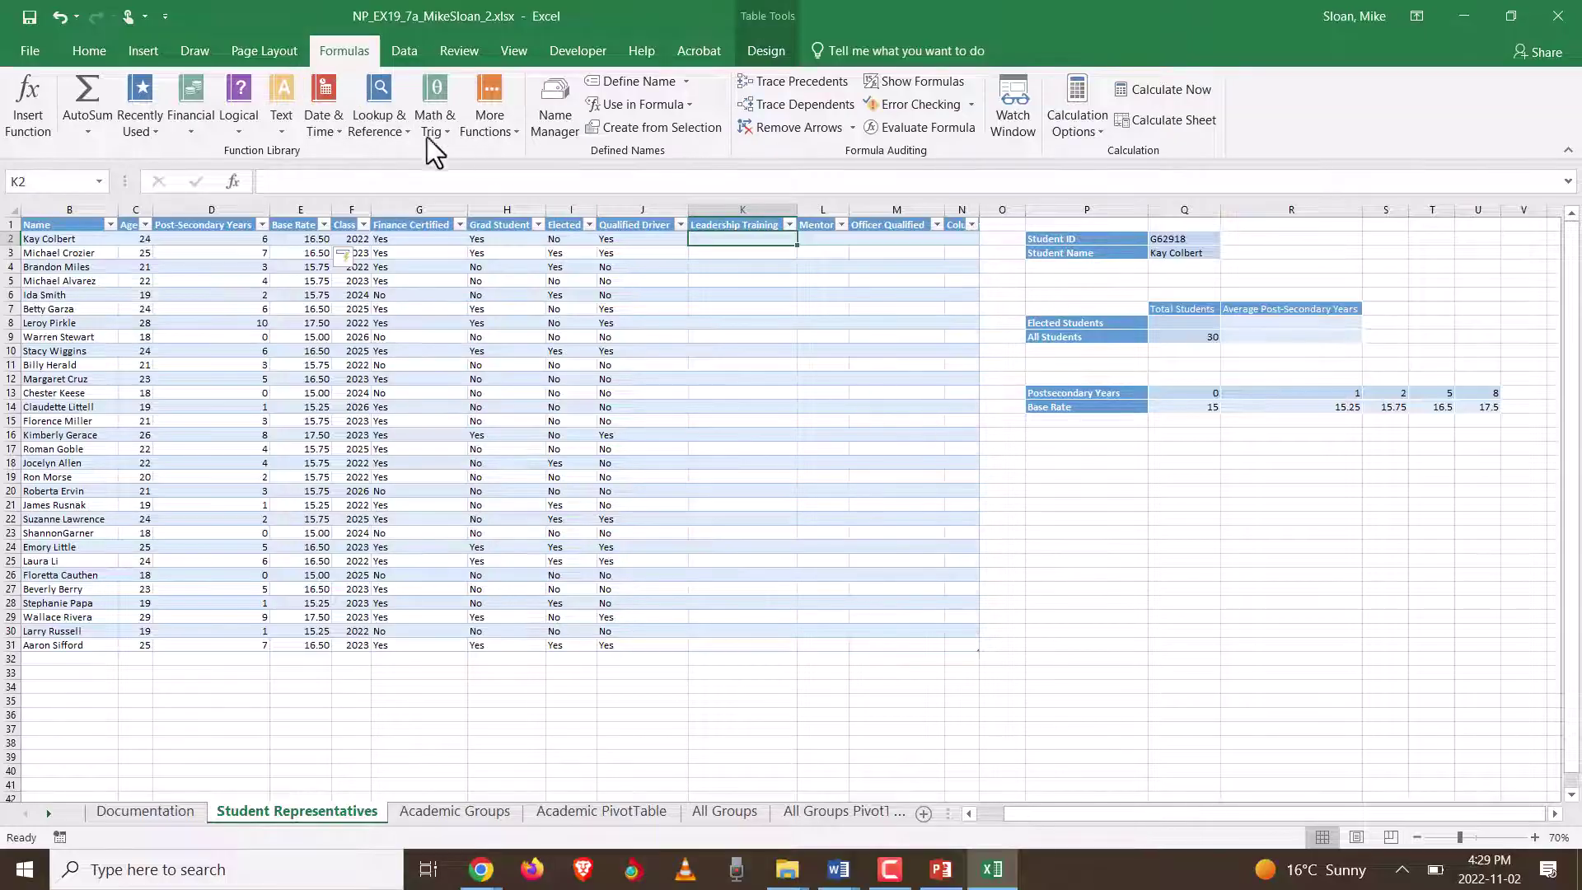
left_click(382, 114)
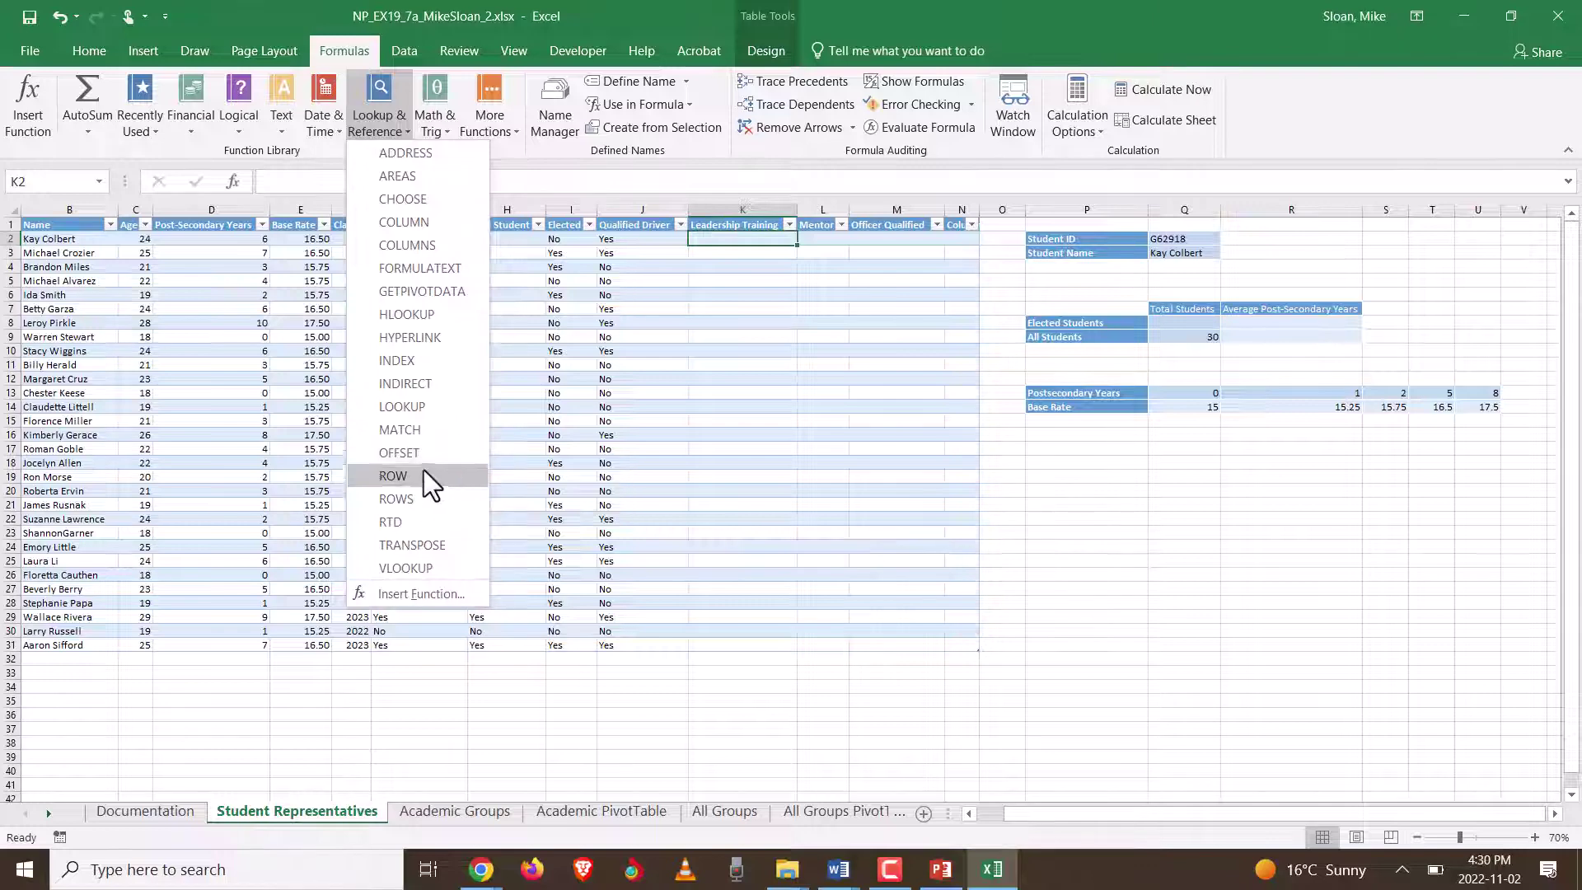
left_click(389, 125)
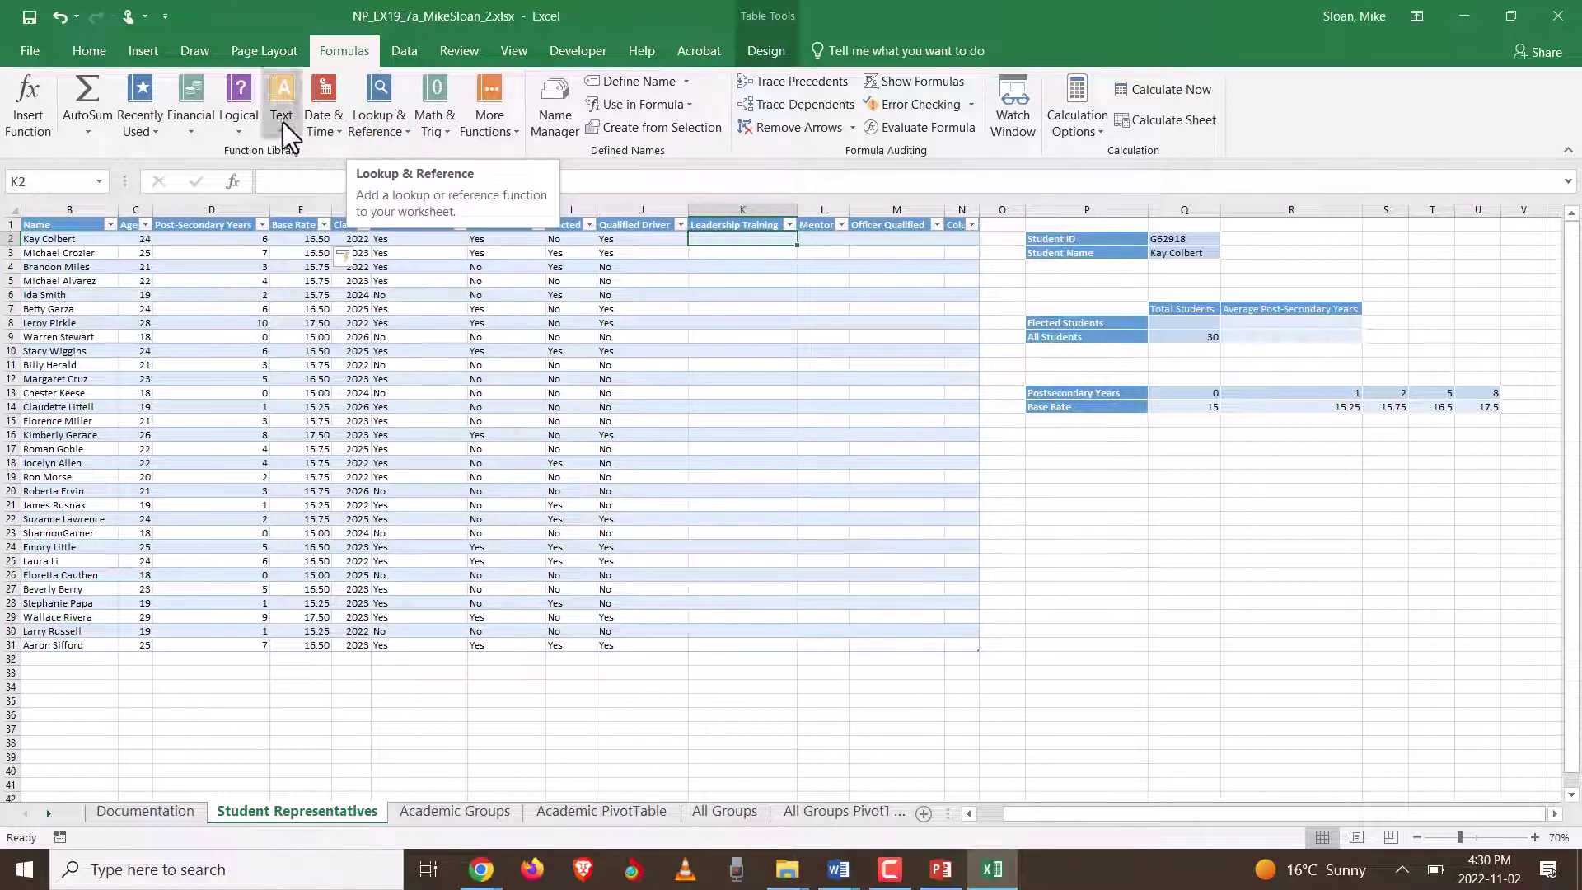
left_click(239, 125)
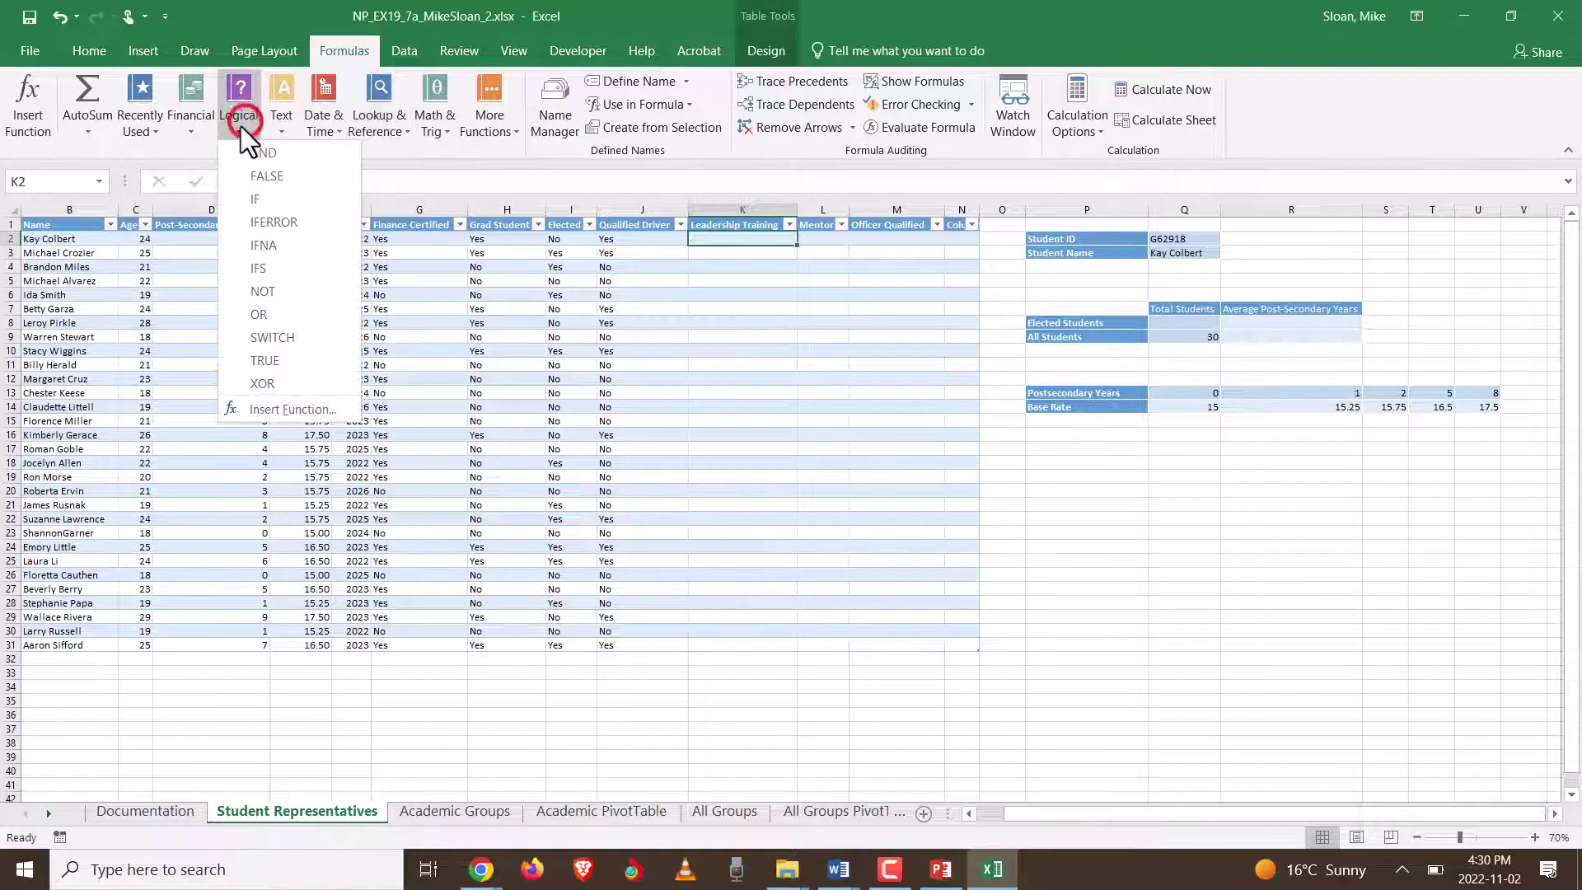
left_click(241, 93)
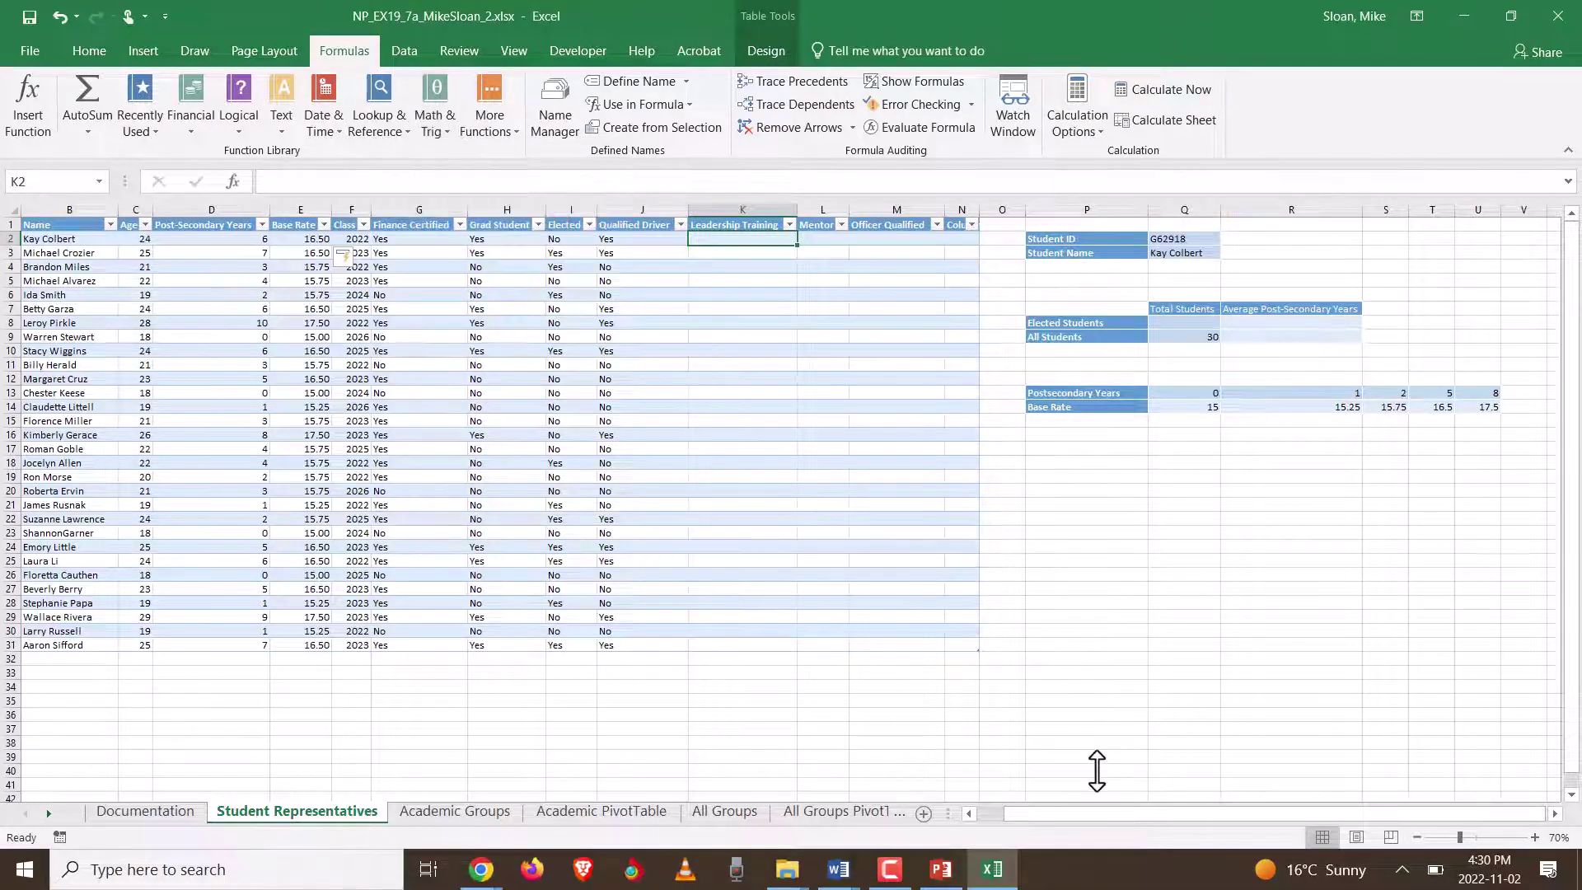
Step: Start an OR function in cell K2 with the first condition [@[Post-Secondary Years]]>=2, and check the second criterion in the Word instructions
type("=or")
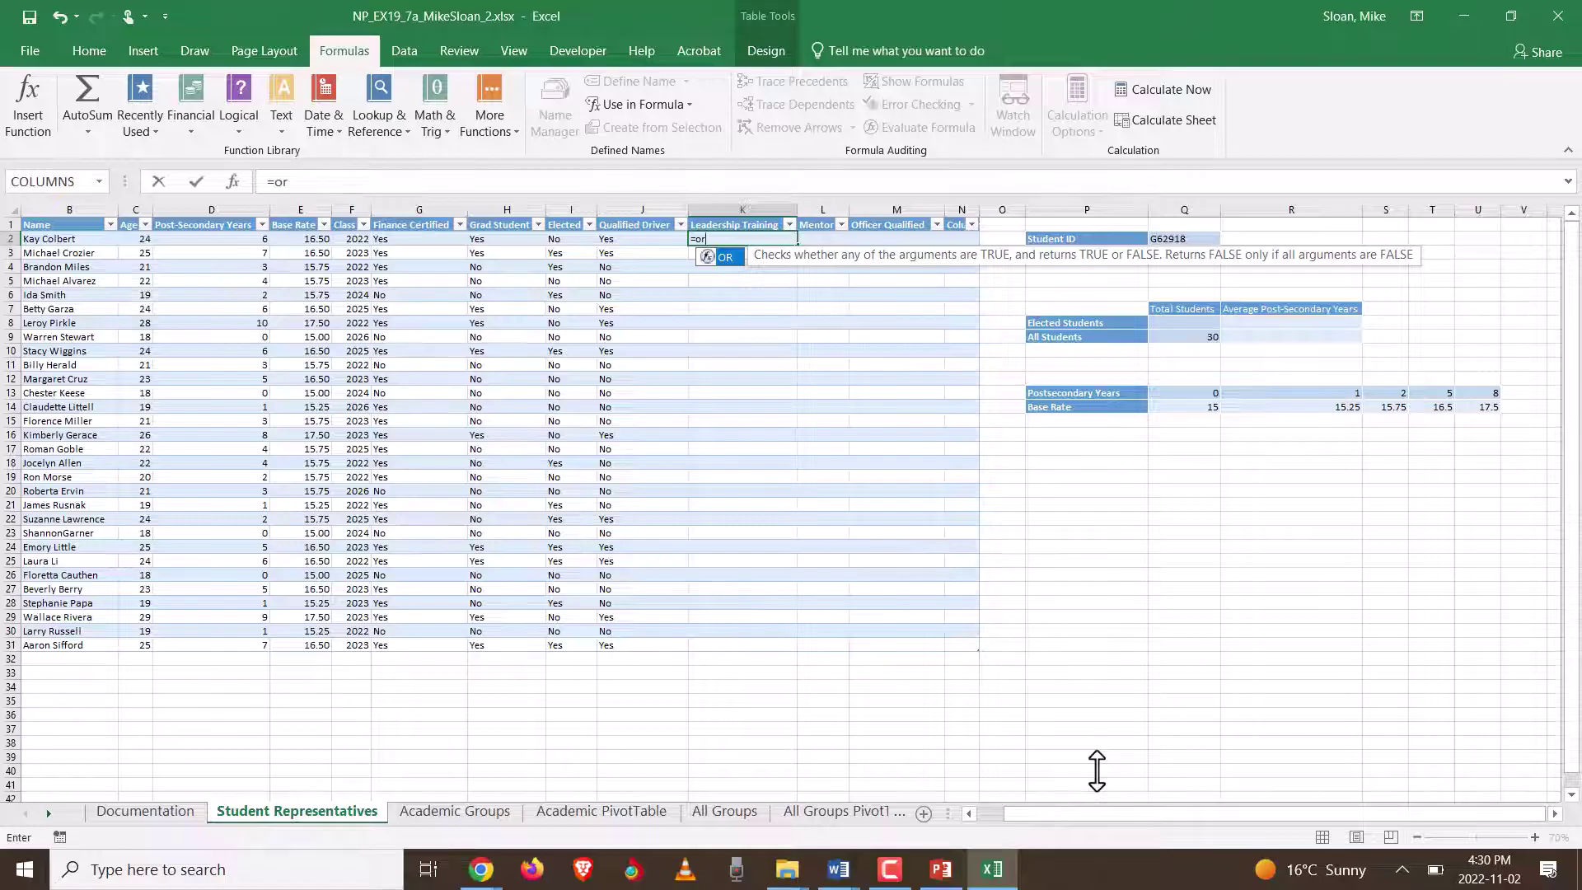
type("(")
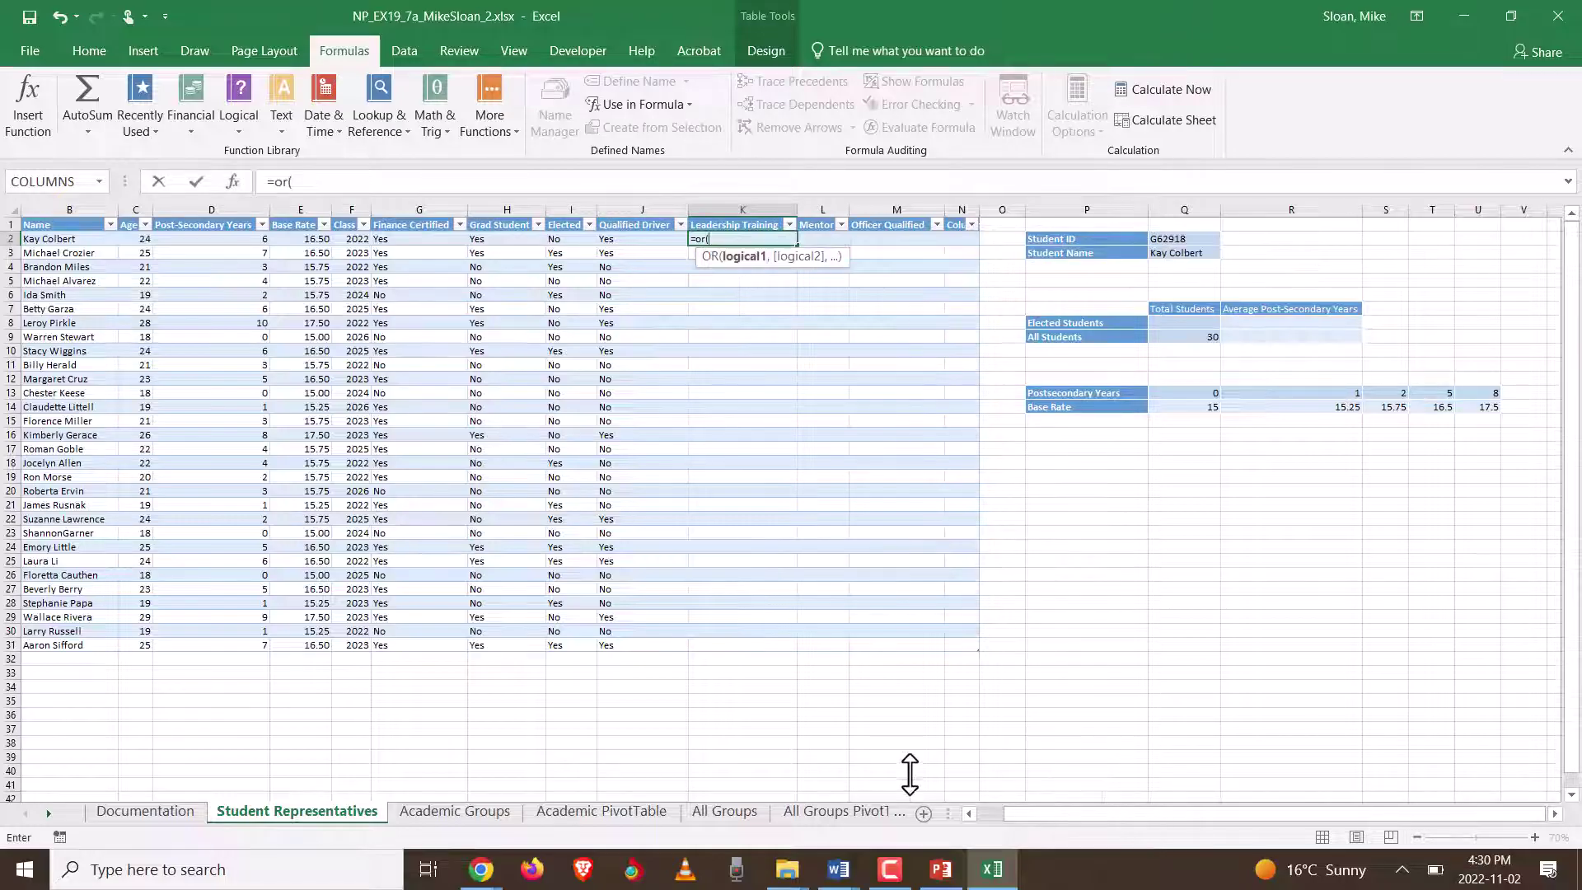
left_click(238, 180)
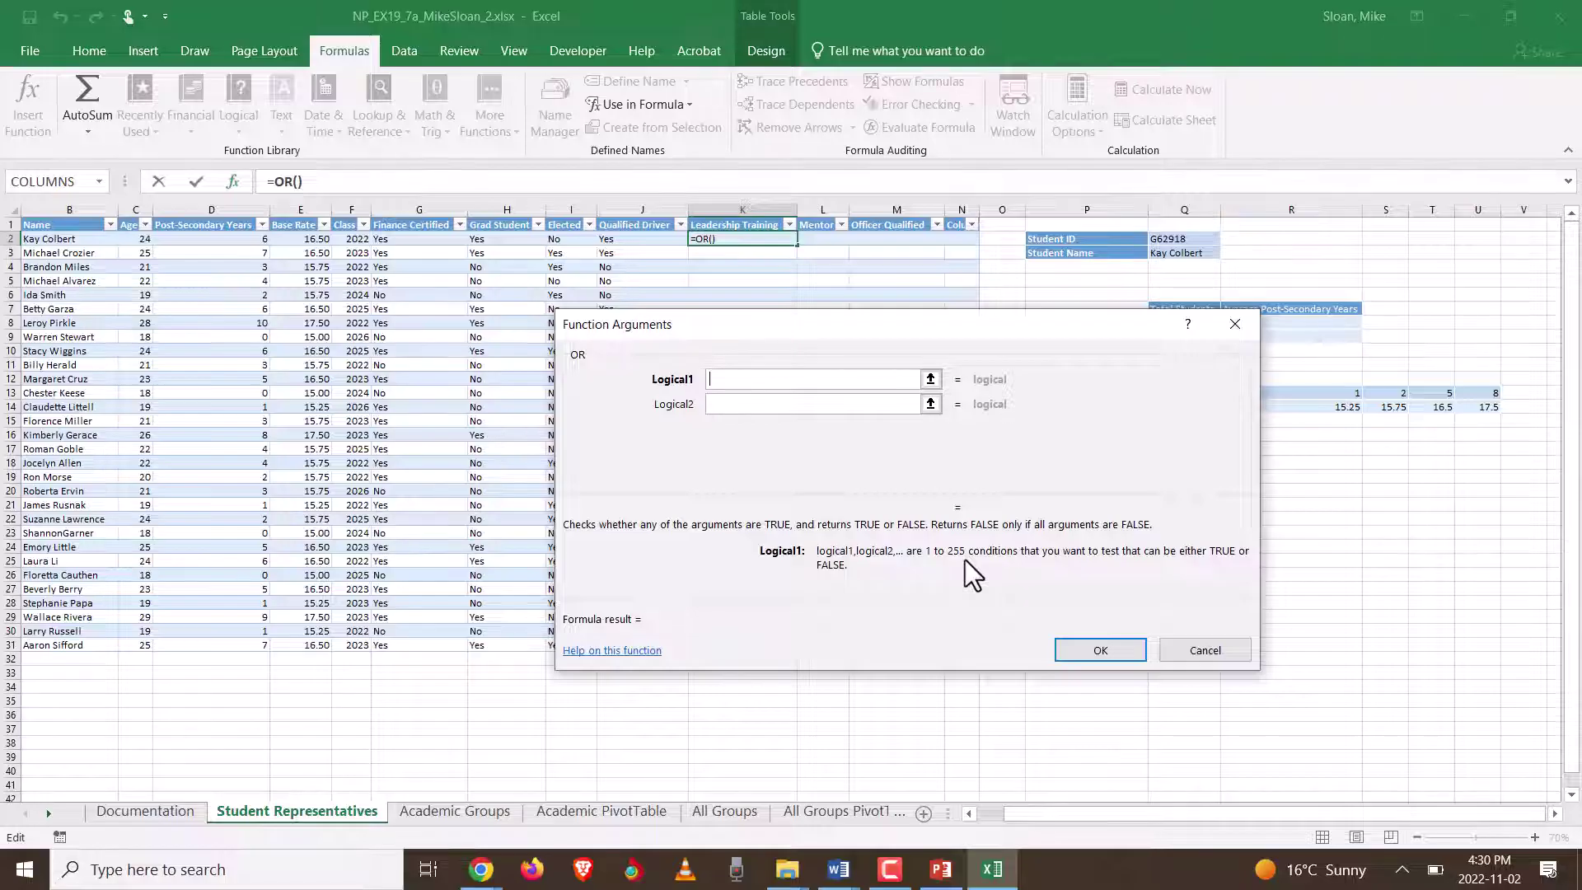
left_click_drag(730, 323, 833, 341)
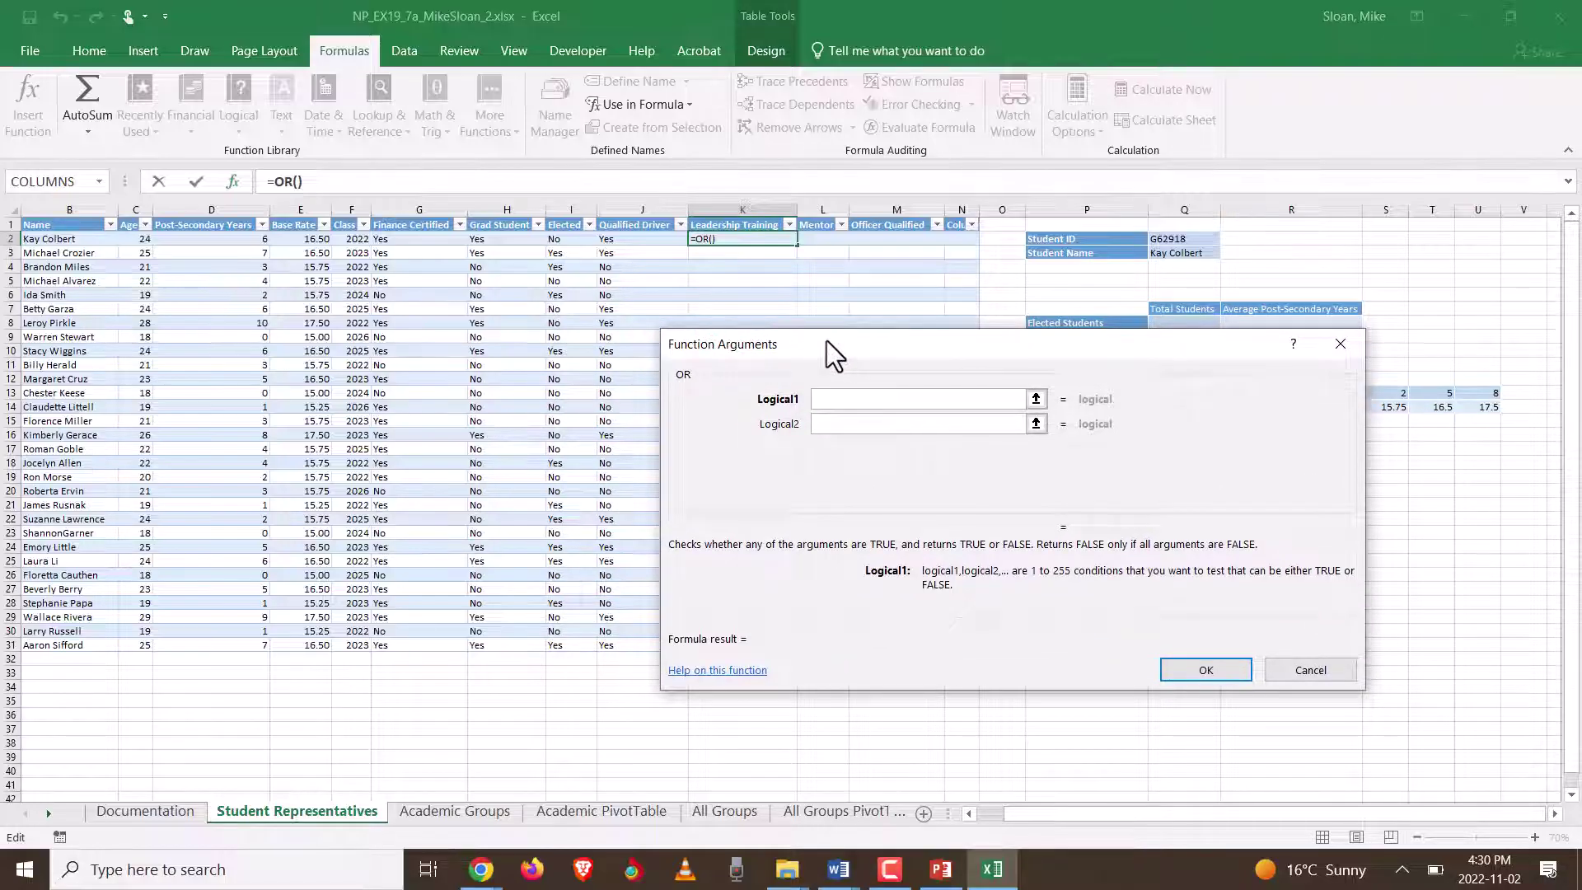
left_click(203, 238)
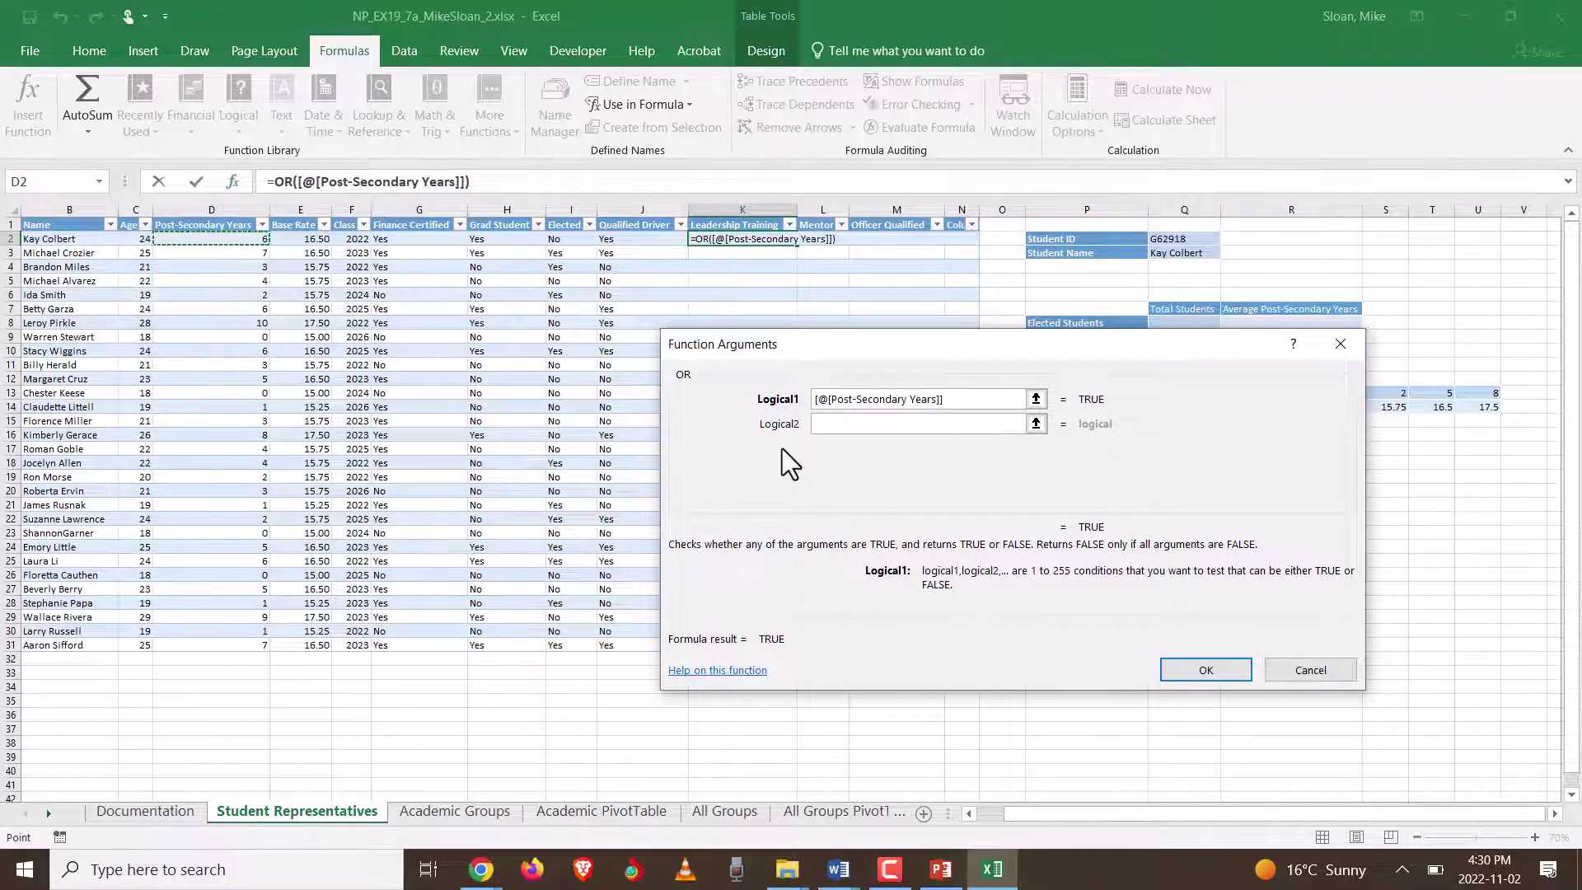
type(">=2")
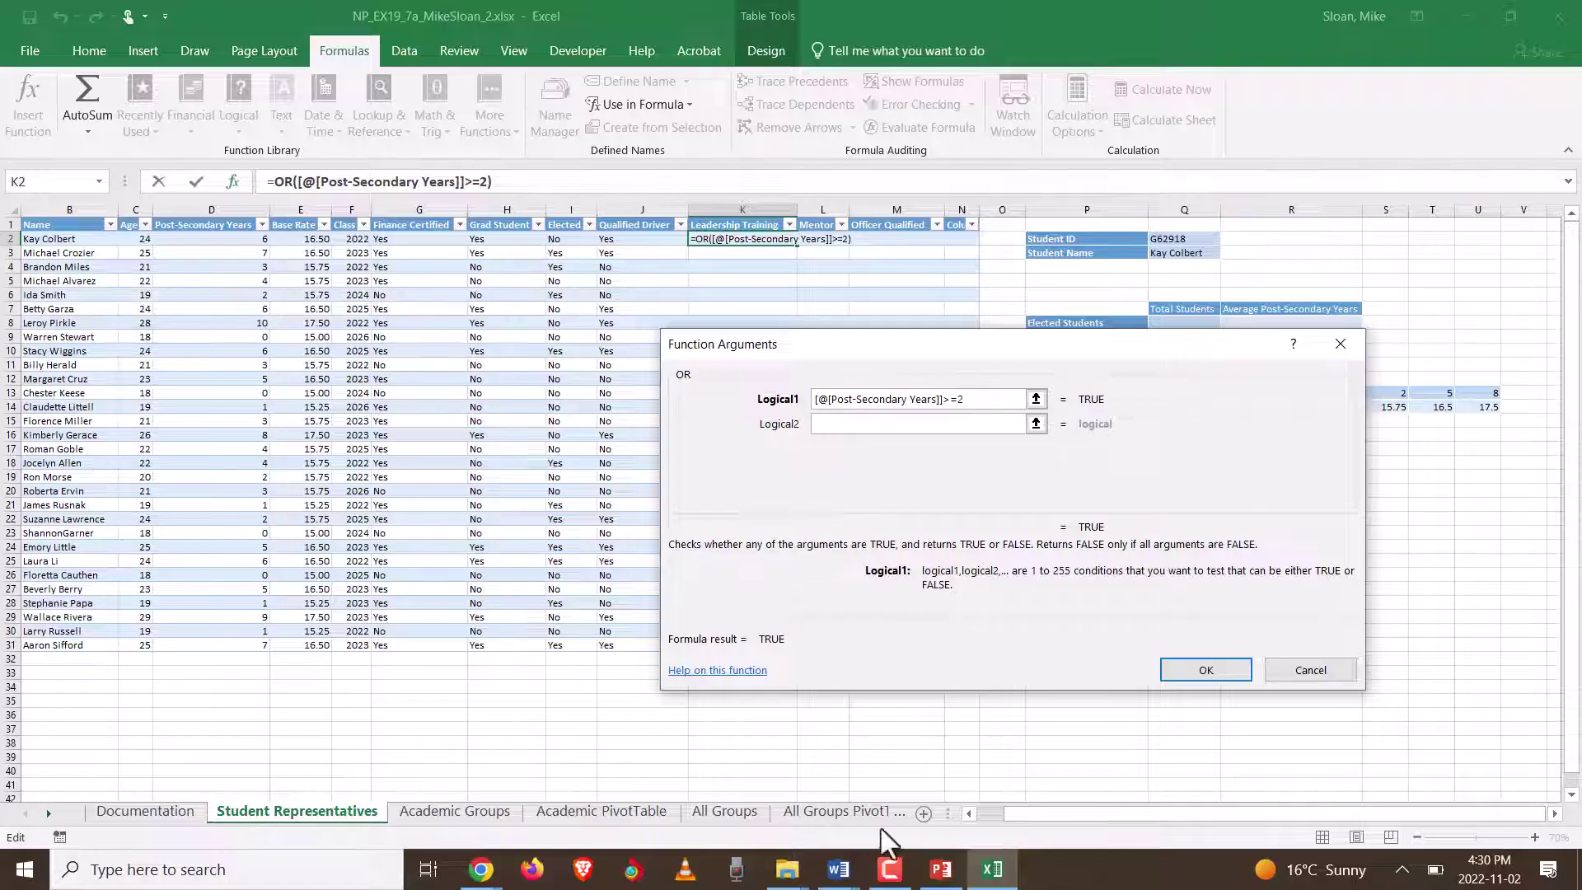
left_click(838, 869)
left_click(1060, 782)
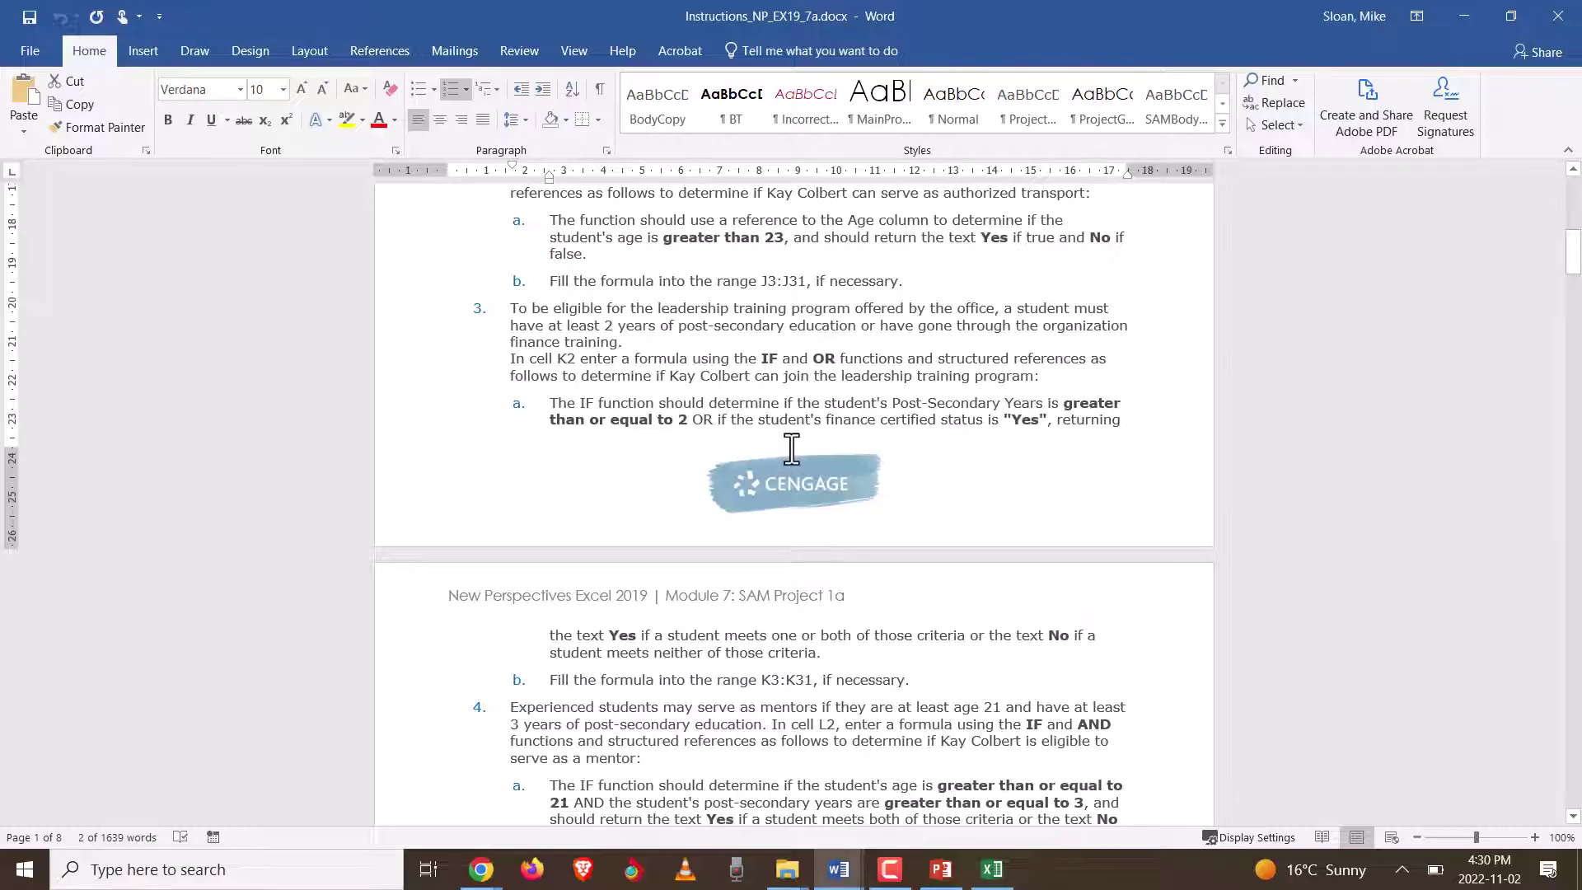
key("alt+Tab")
left_click(991, 869)
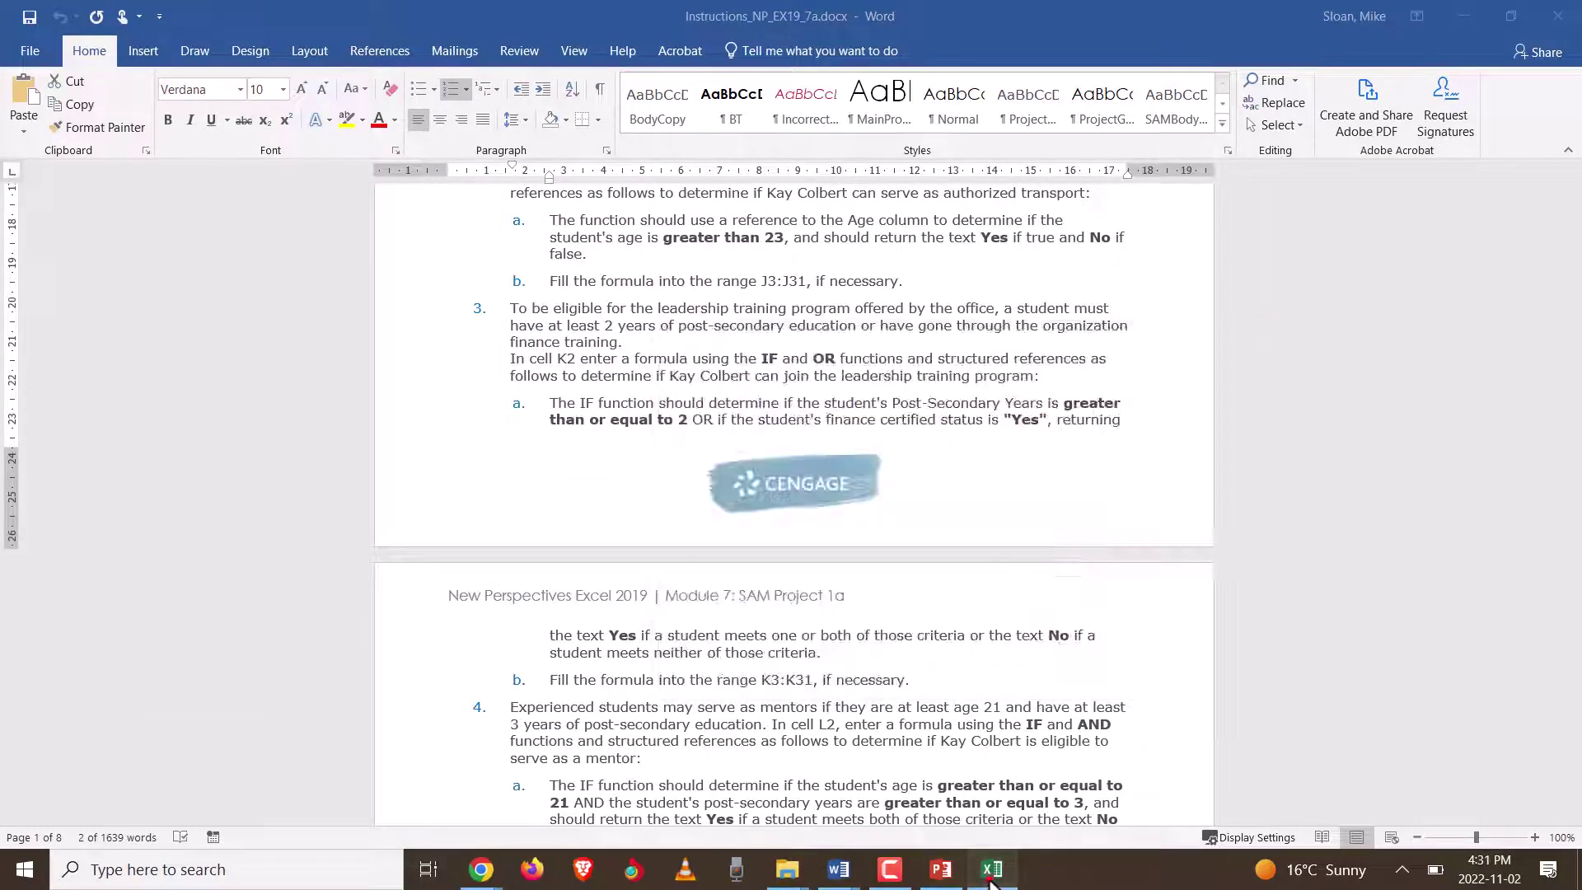
type("+[@[Finance")
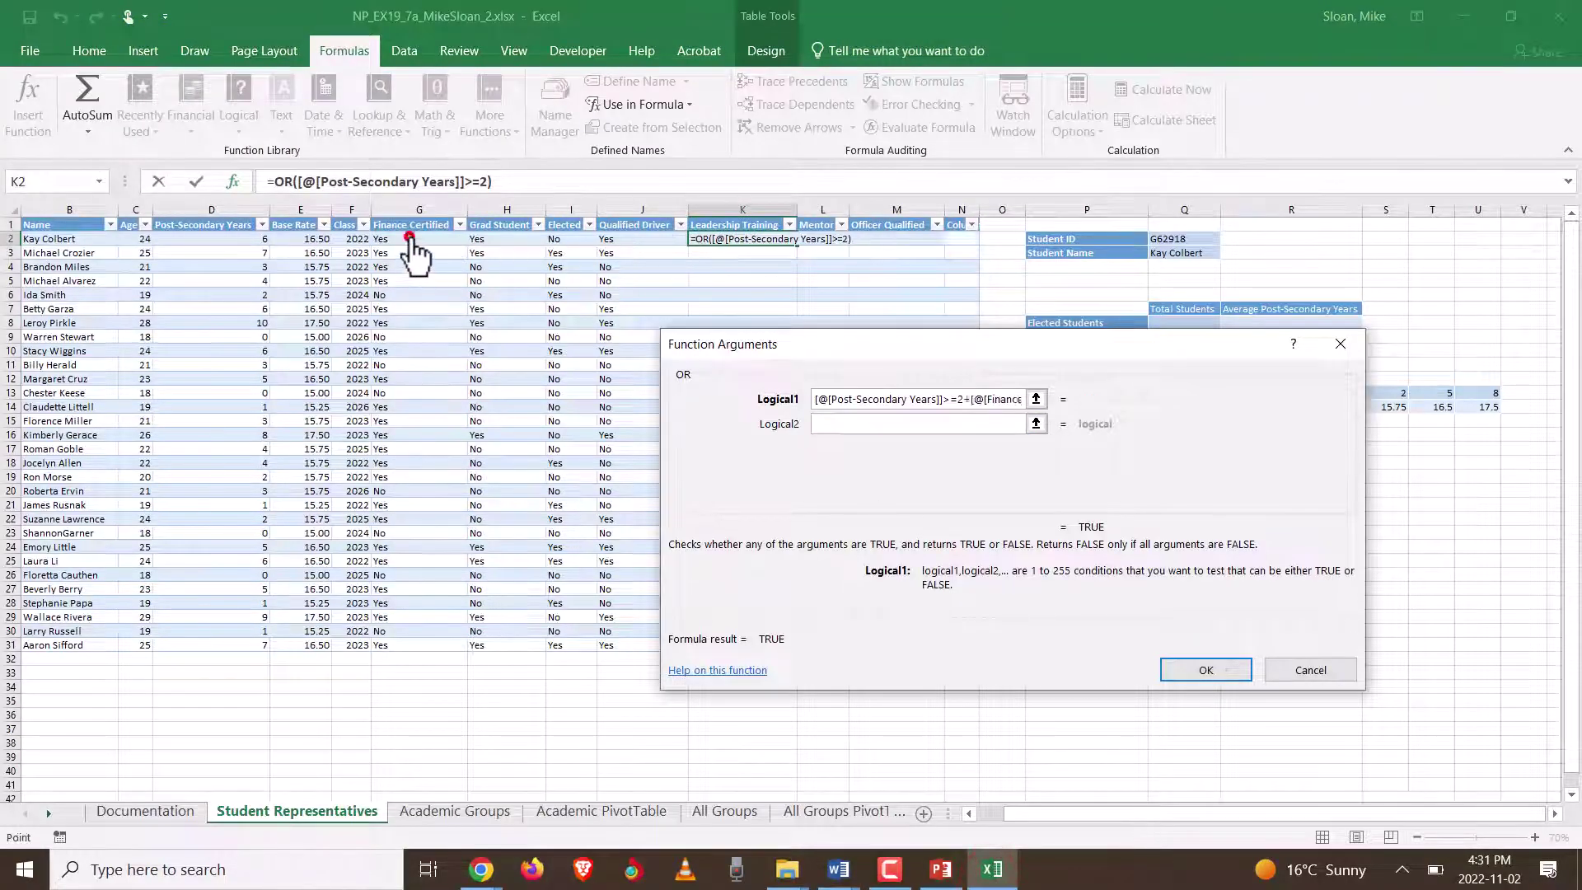
left_click(412, 241)
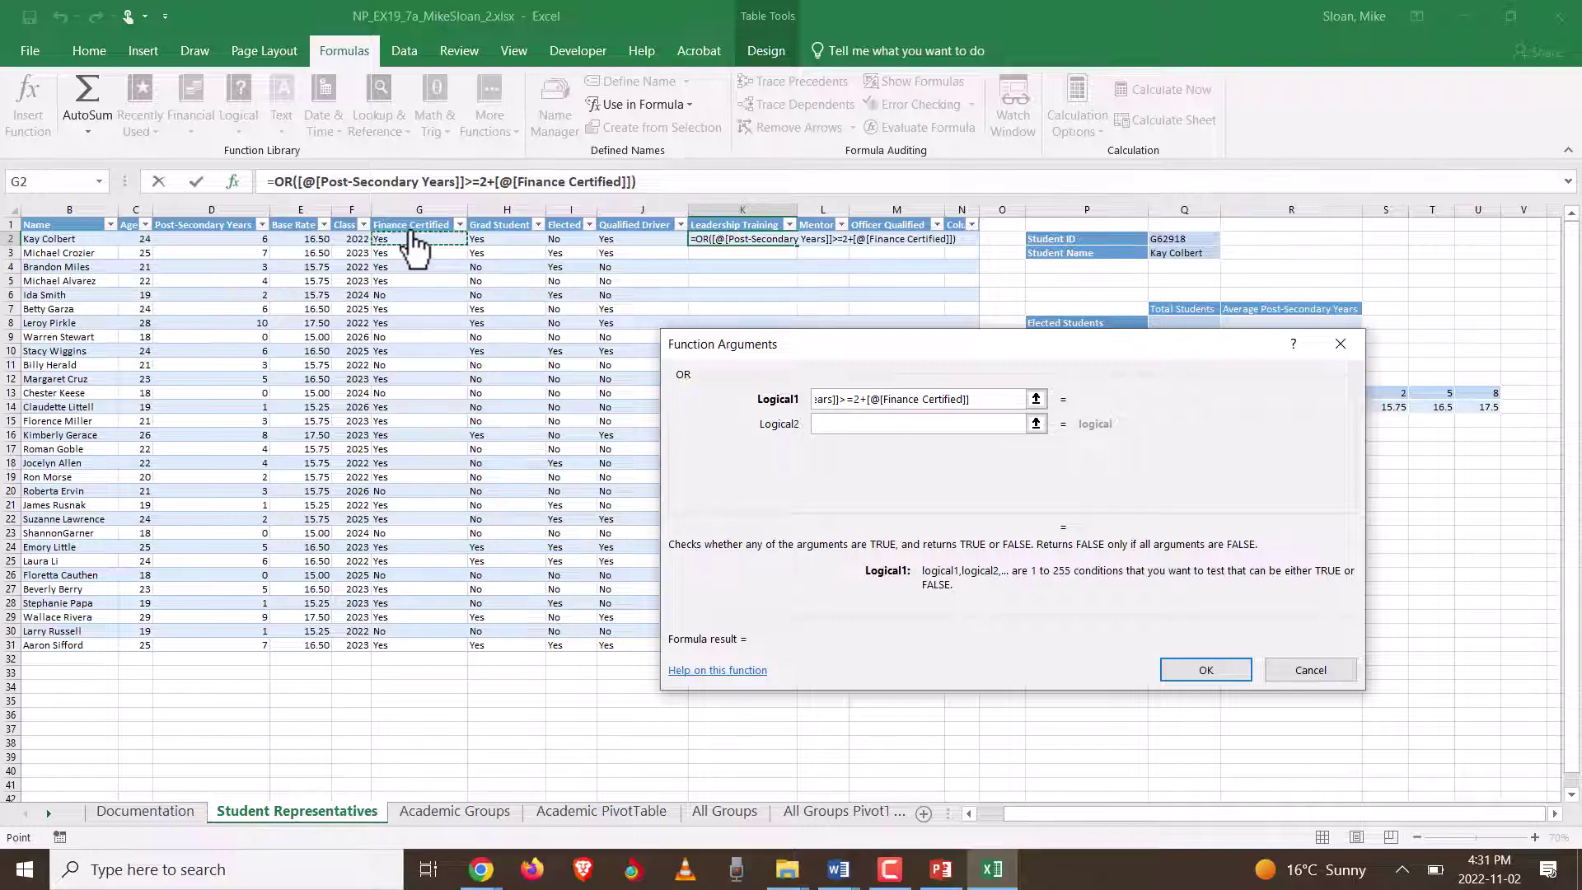
key("BackSpace")
key("BackSpace")
key("BackSpace")
key("BackSpace")
key("BackSpace")
key("BackSpace")
key("BackSpace")
key("BackSpace")
key("BackSpace")
key("BackSpace")
key("BackSpace")
key("BackSpace")
key("BackSpace")
key("BackSpace")
key("BackSpace")
key("BackSpace")
key("BackSpace")
key("BackSpace")
key("BackSpace")
key("BackSpace")
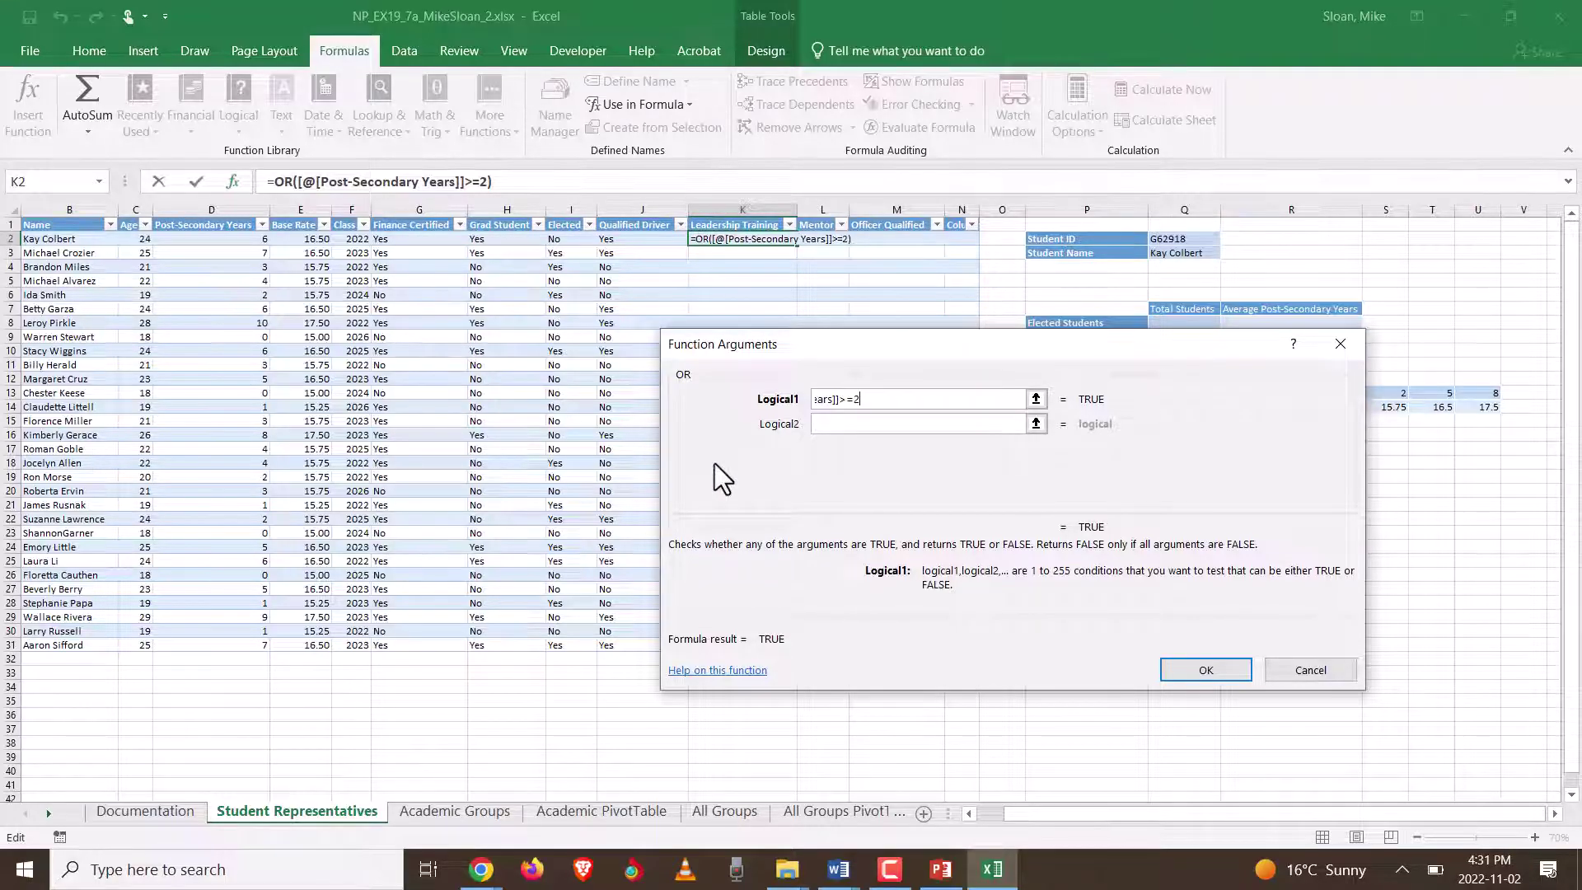
Step: Add [@[Finance Certified]]="Yes" as the second OR condition and complete the formula in cell K2
left_click(823, 422)
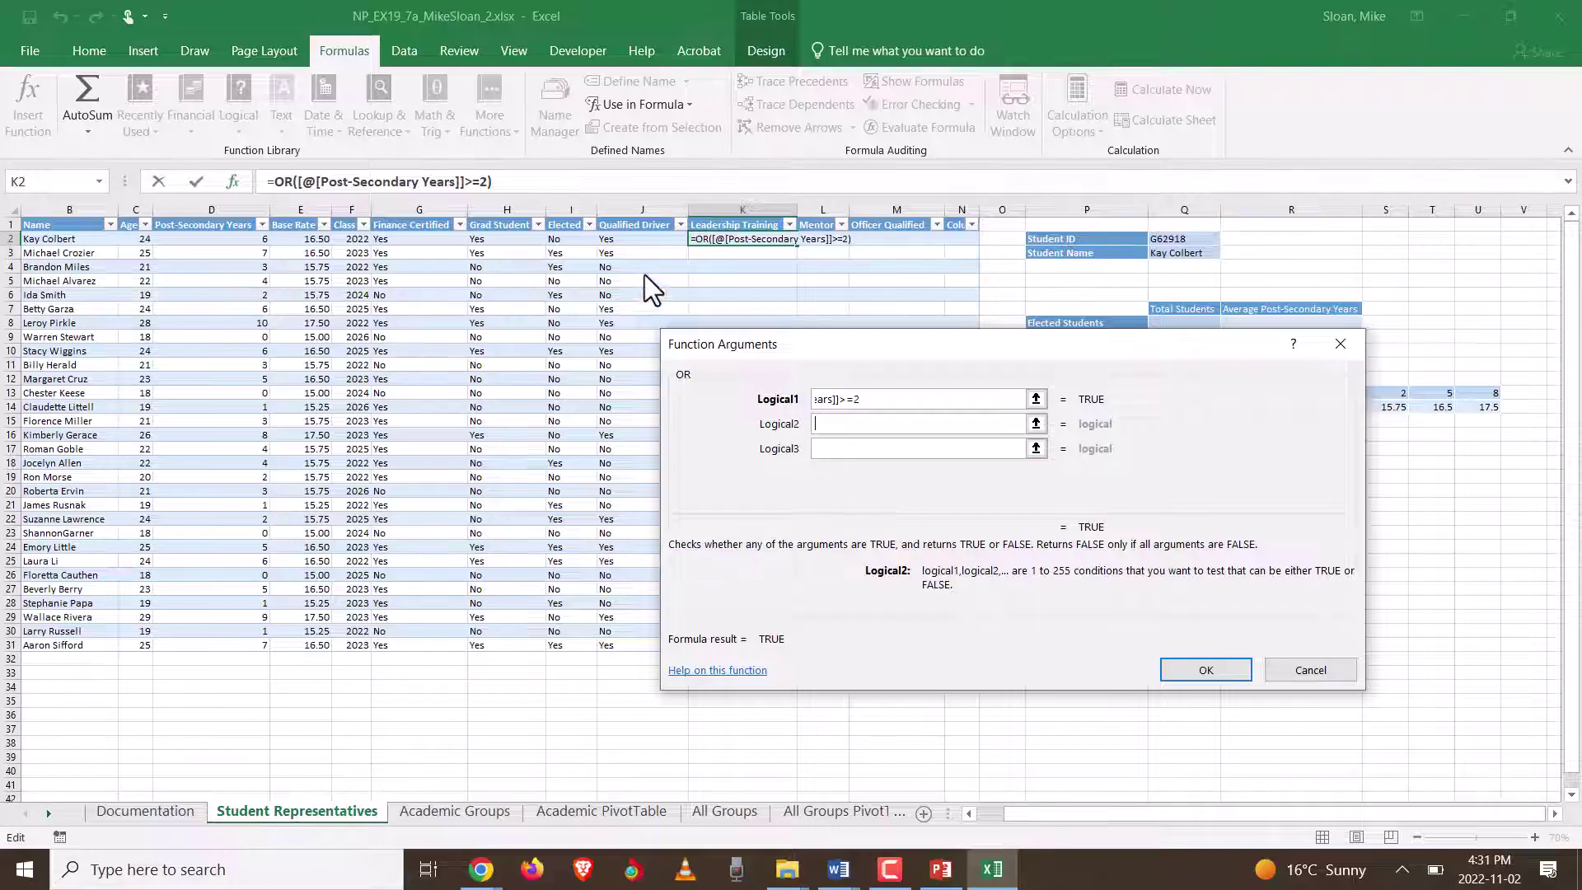
left_click(411, 238)
type("=")
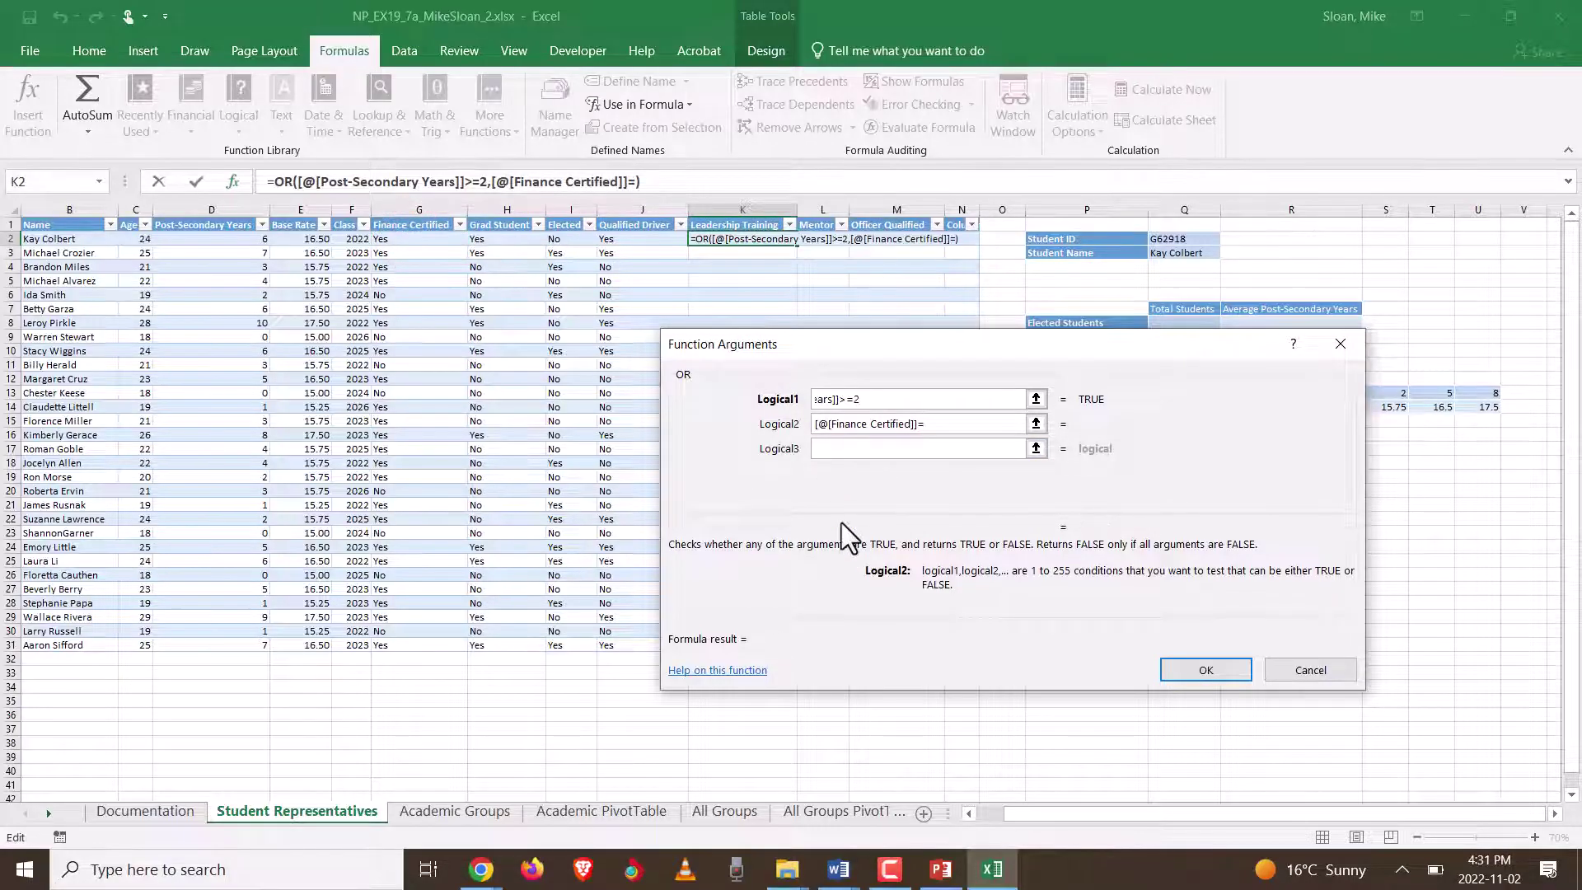
type("Yes")
left_click(843, 445)
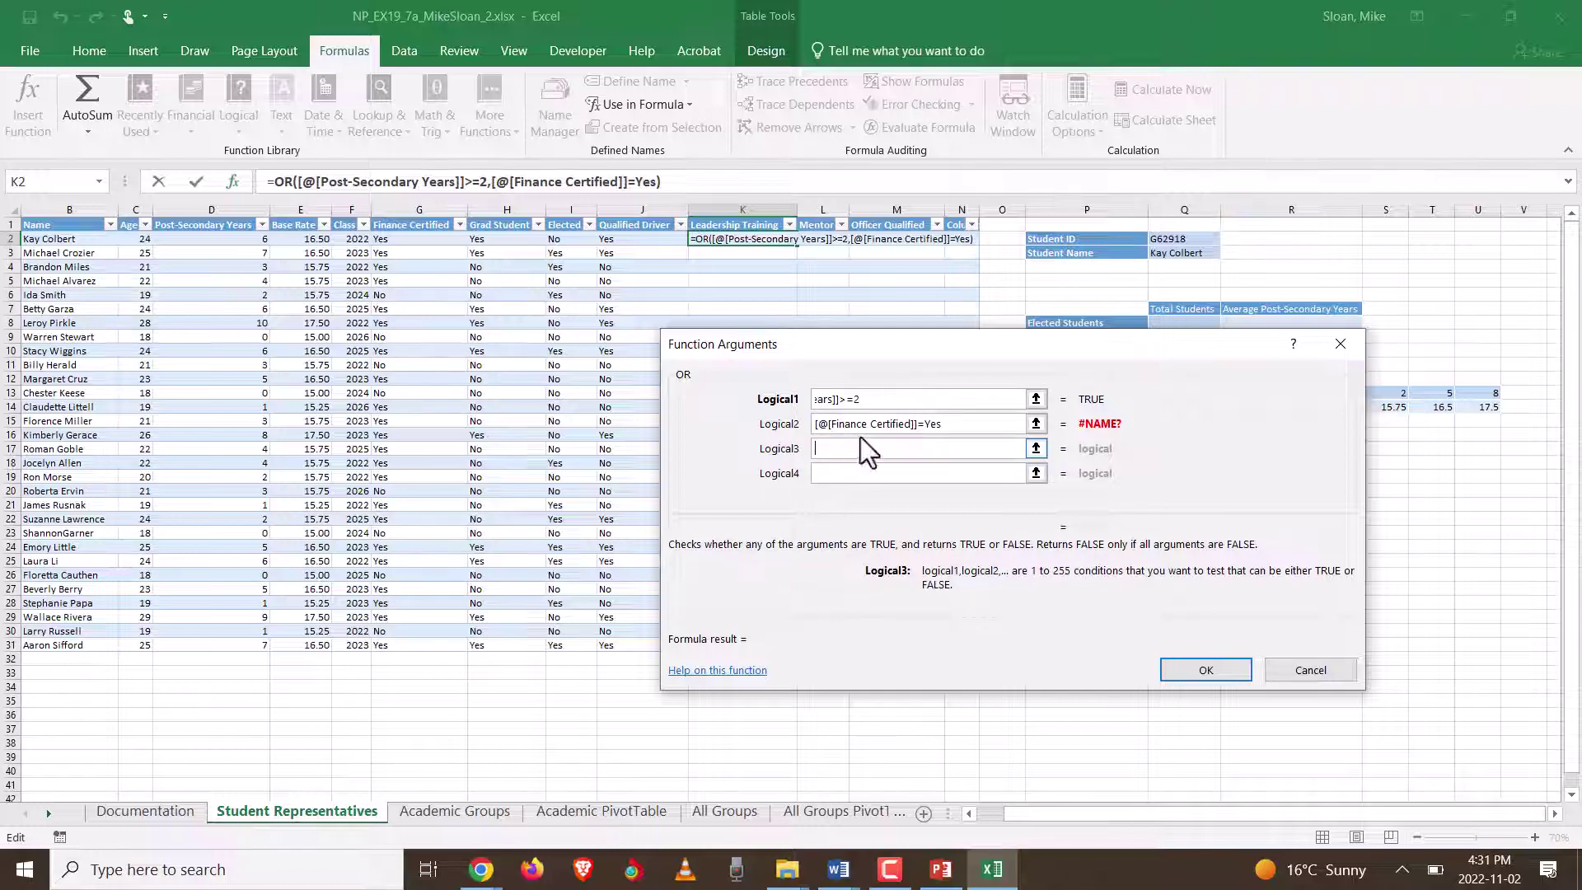
left_click(924, 423)
type("\"")
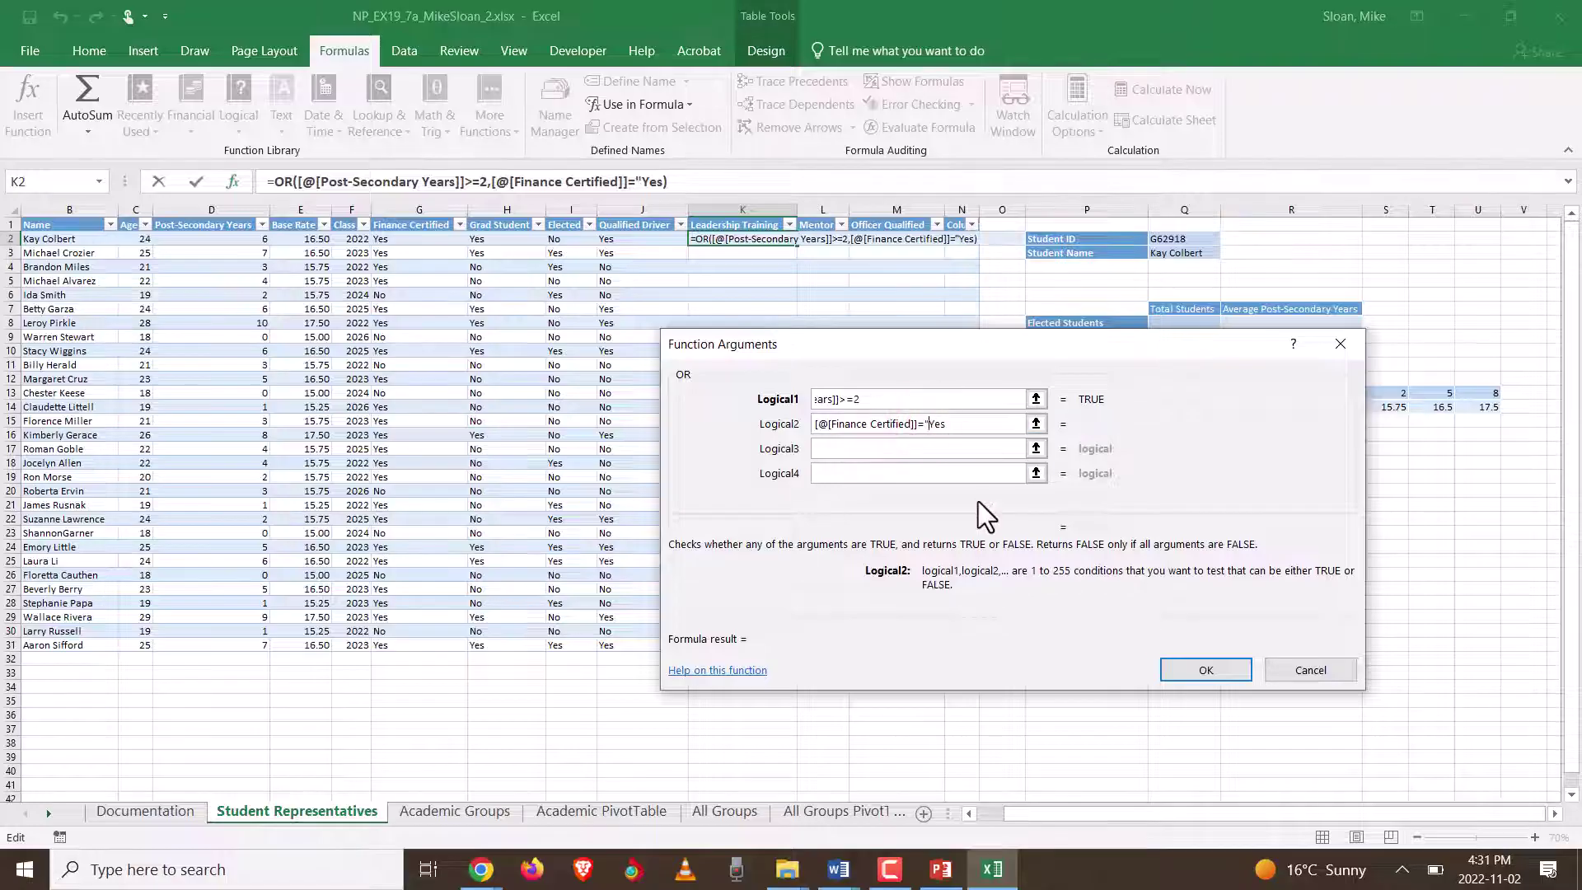
key("End")
type("\"")
left_click(1208, 669)
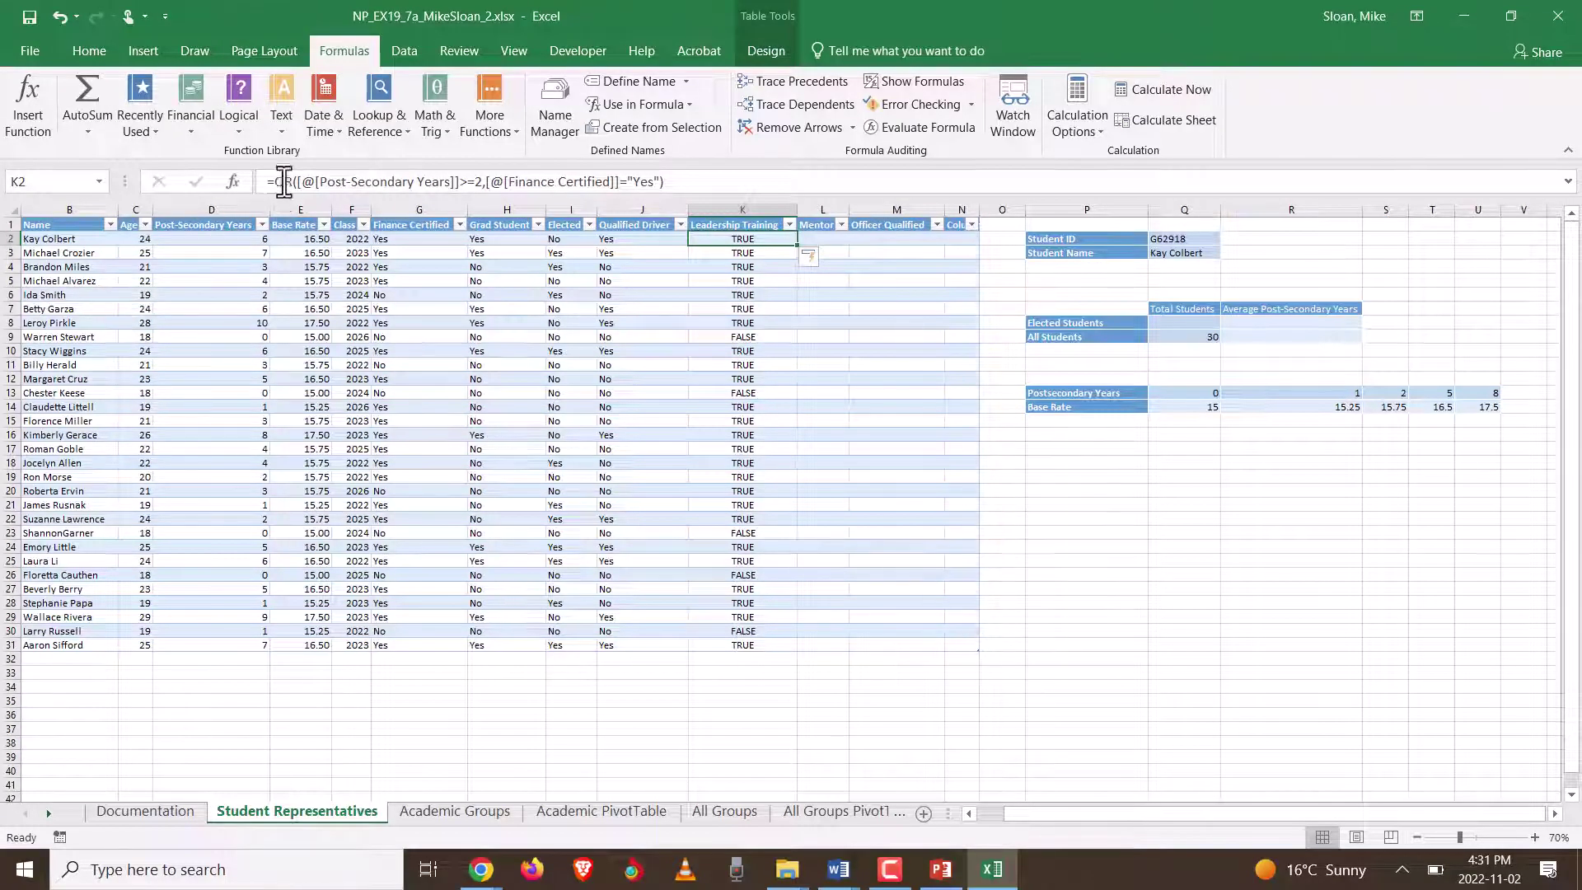
Step: Remove the entire OR expression from the formula in cell K2, keeping only the equals sign
left_click_drag(280, 179, 709, 183)
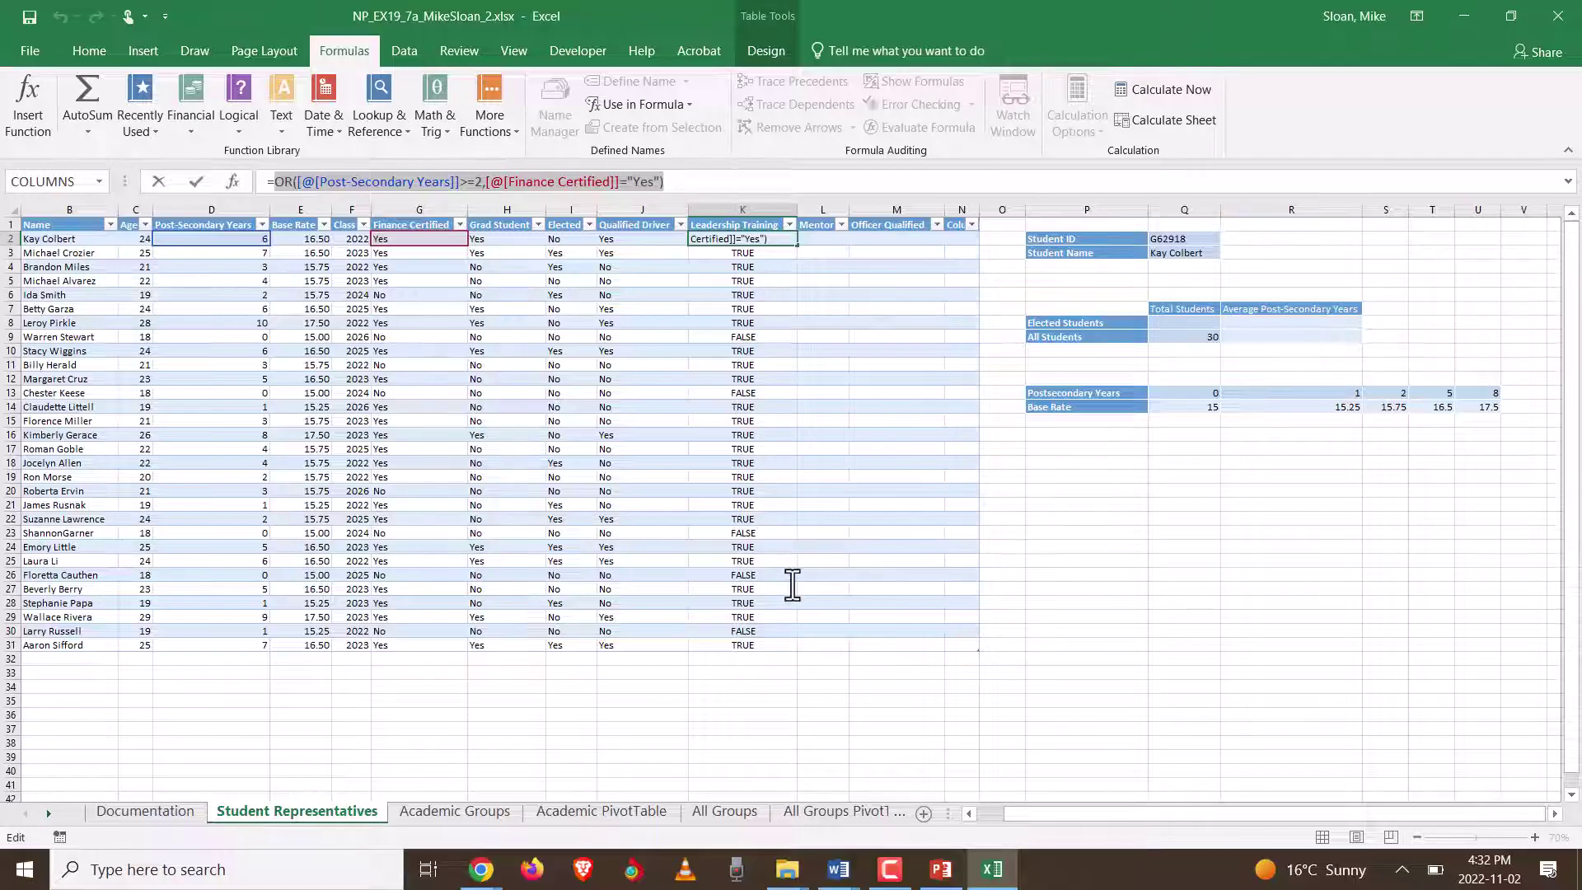
left_click_drag(280, 181, 696, 198)
left_click_drag(280, 182, 791, 183)
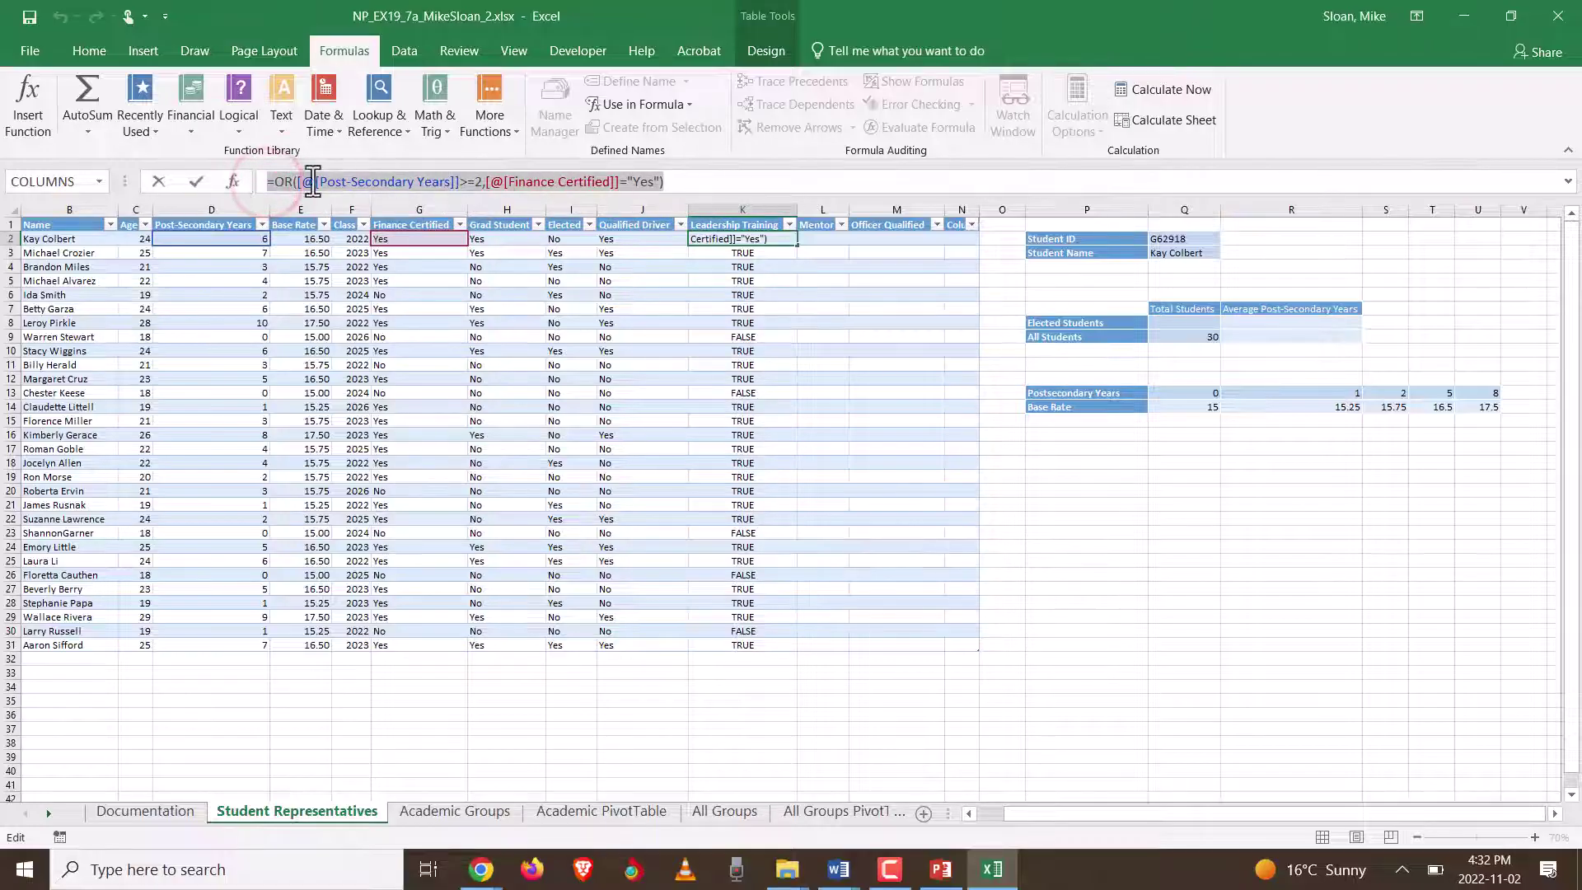
left_click(278, 182)
left_click_drag(275, 181, 699, 184)
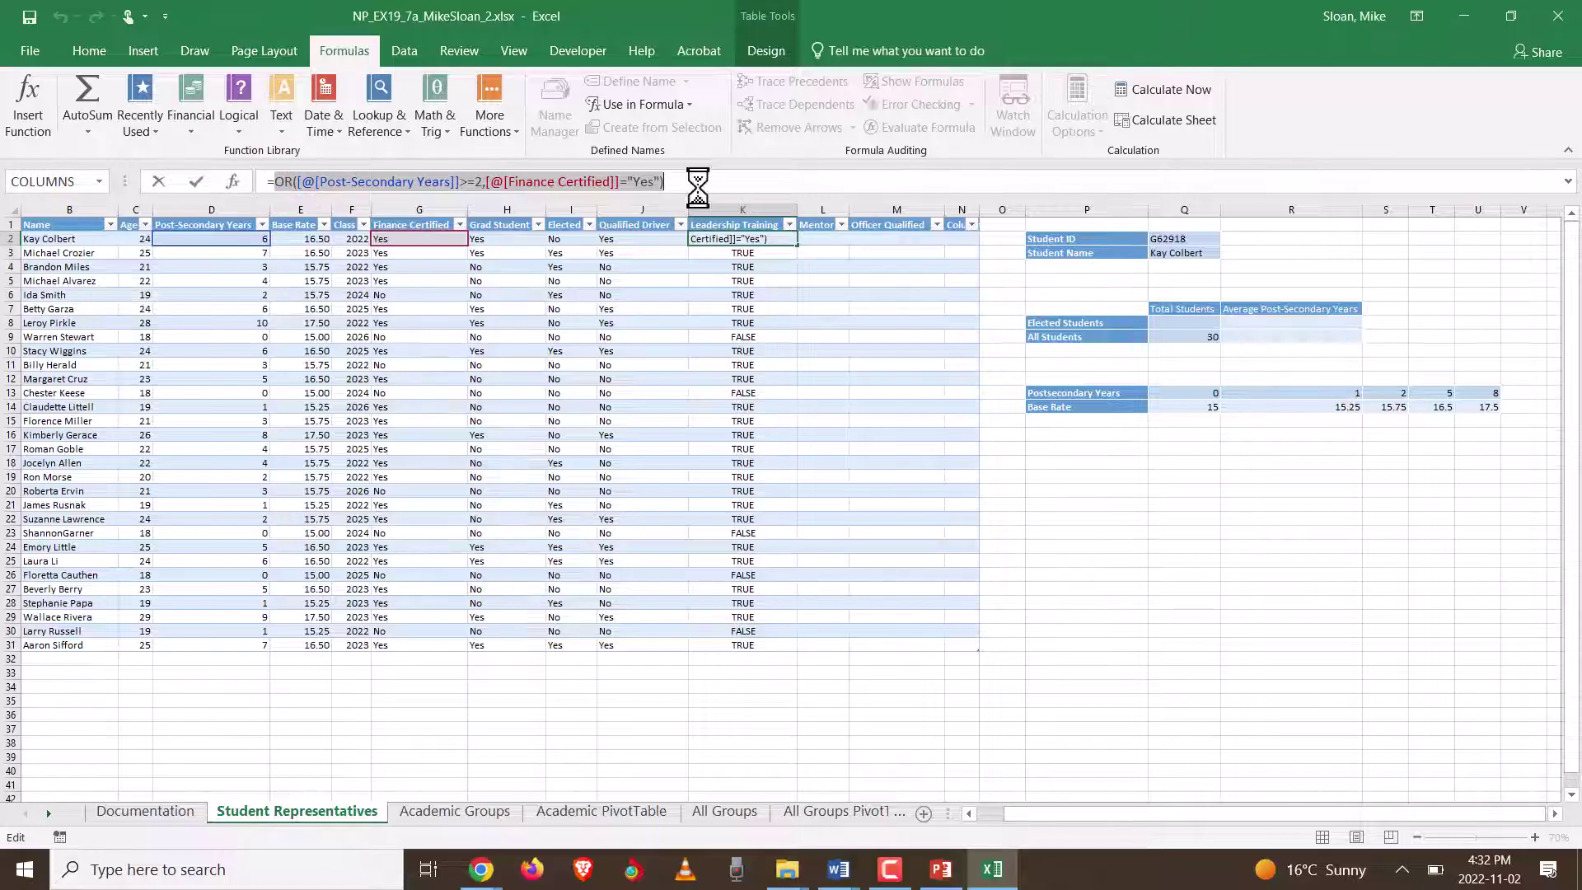
key("BackSpace")
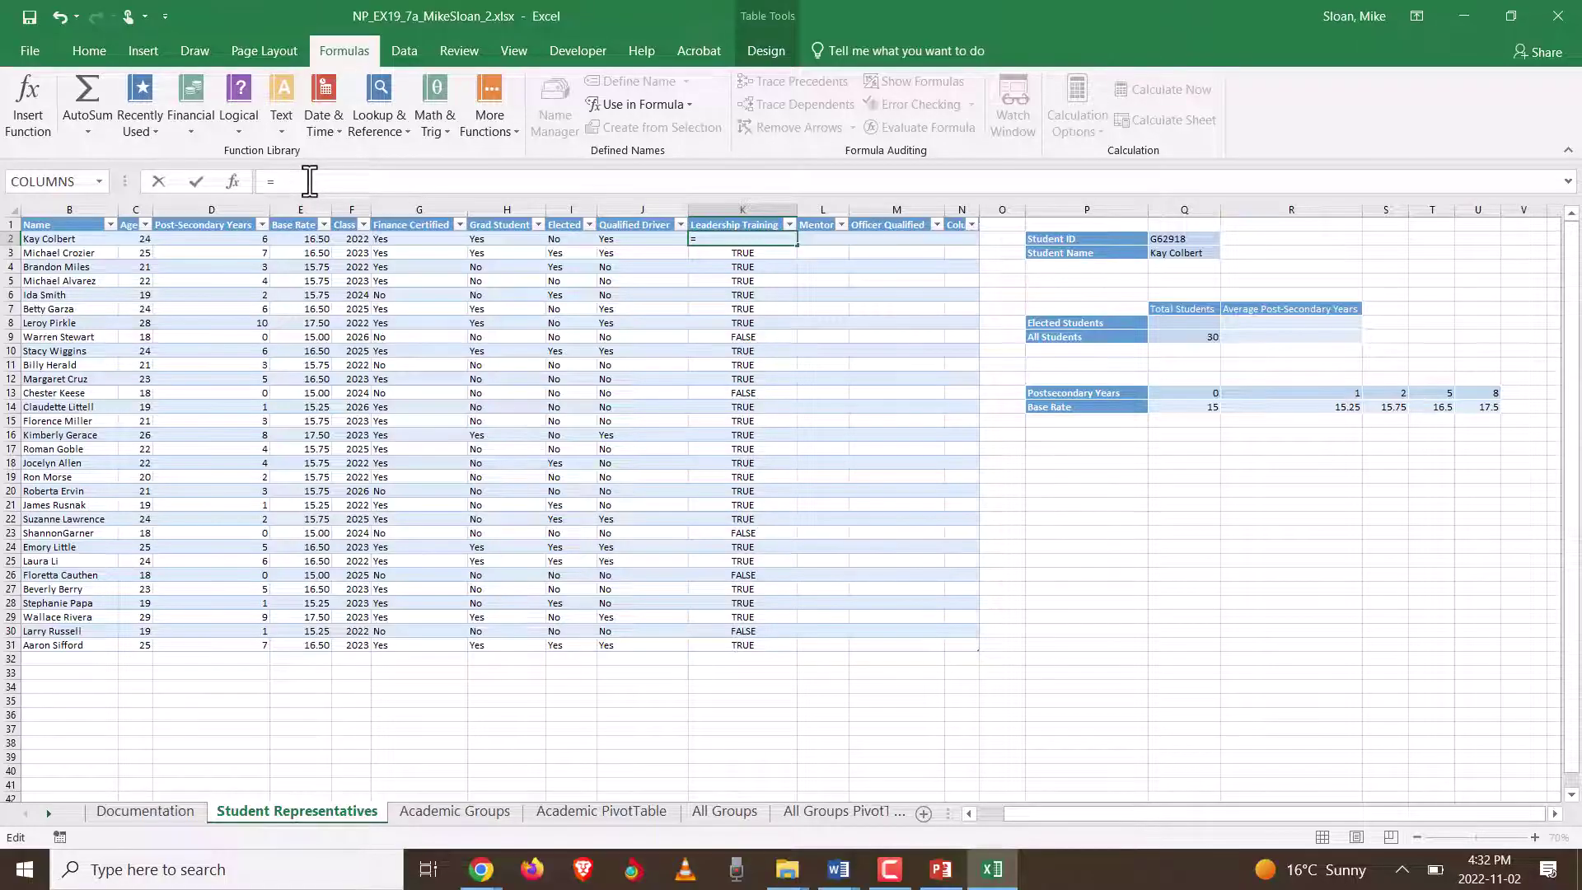
Step: Start an IF function in cell K2 with the removed OR expression pasted as its logical test
type("if(")
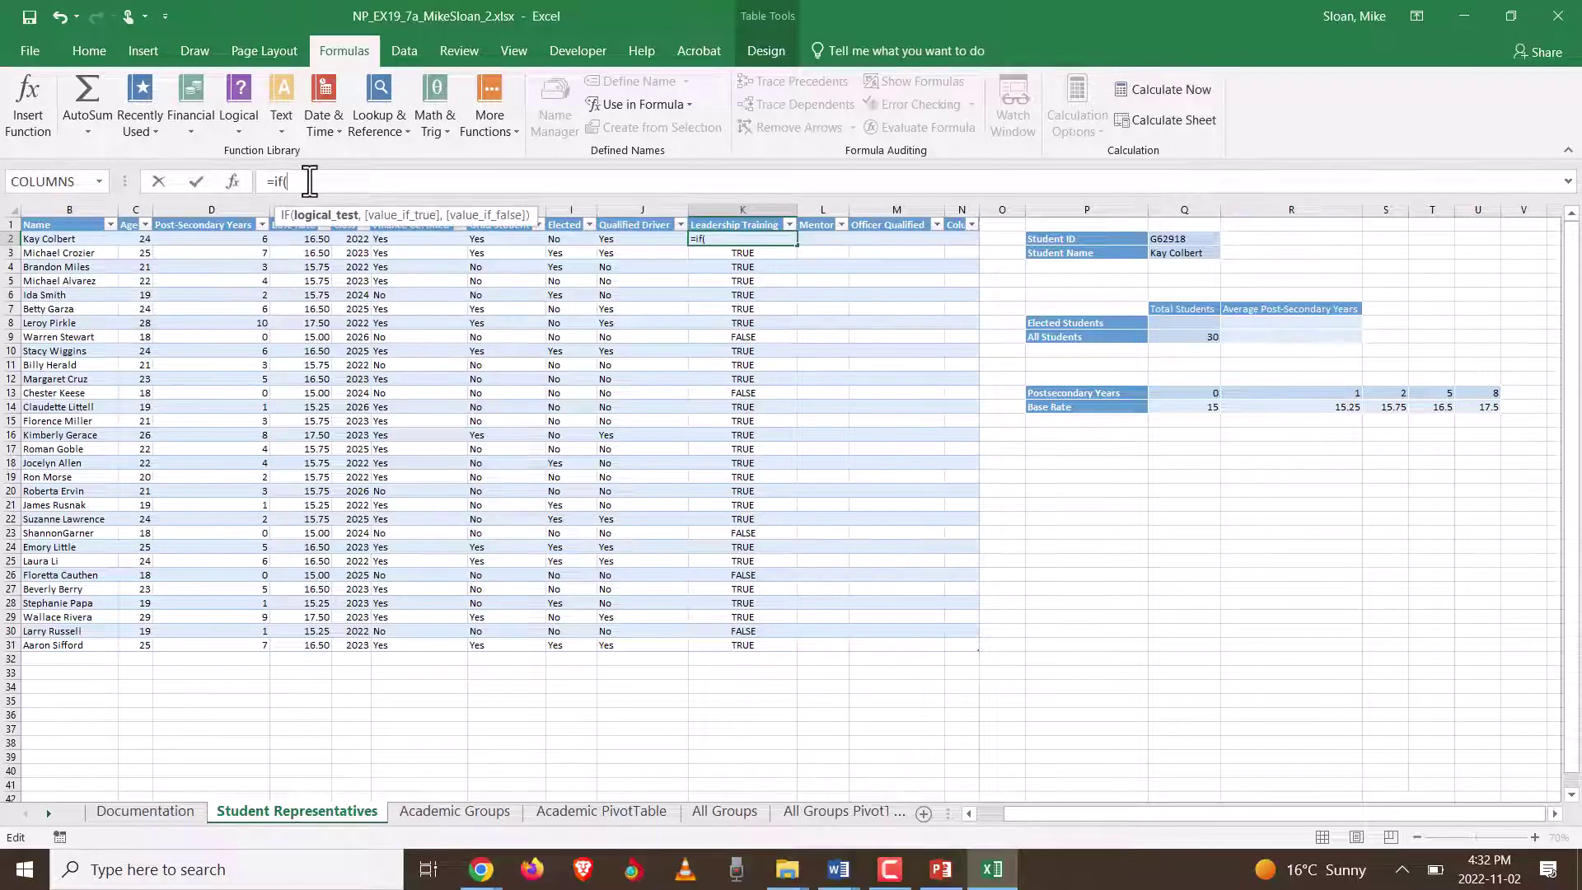
left_click(232, 181)
key("ctrl+v")
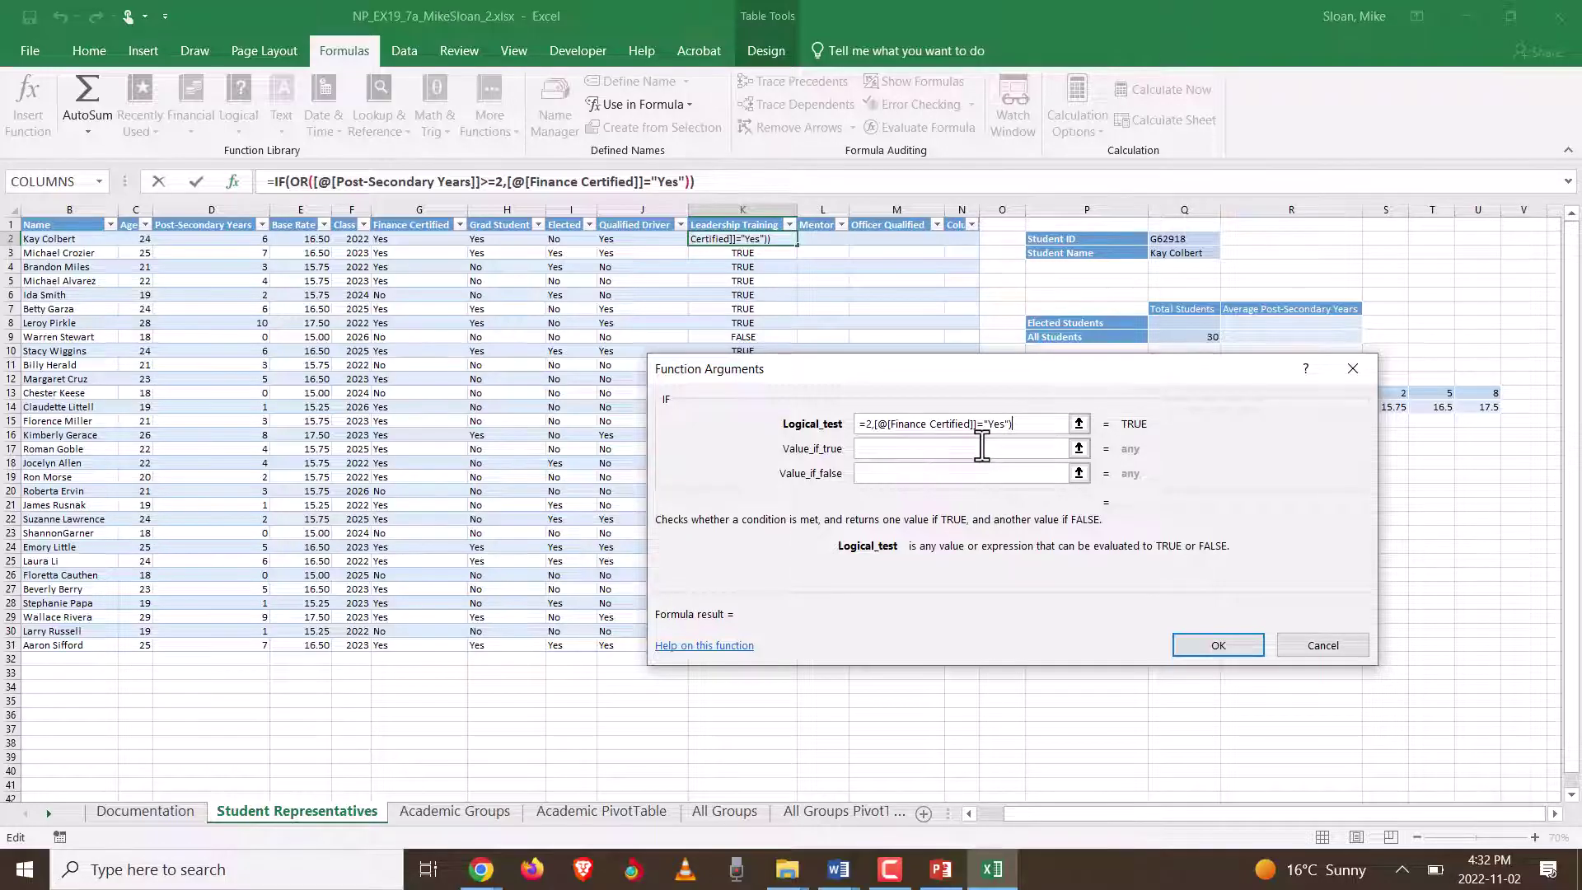
left_click(1026, 420)
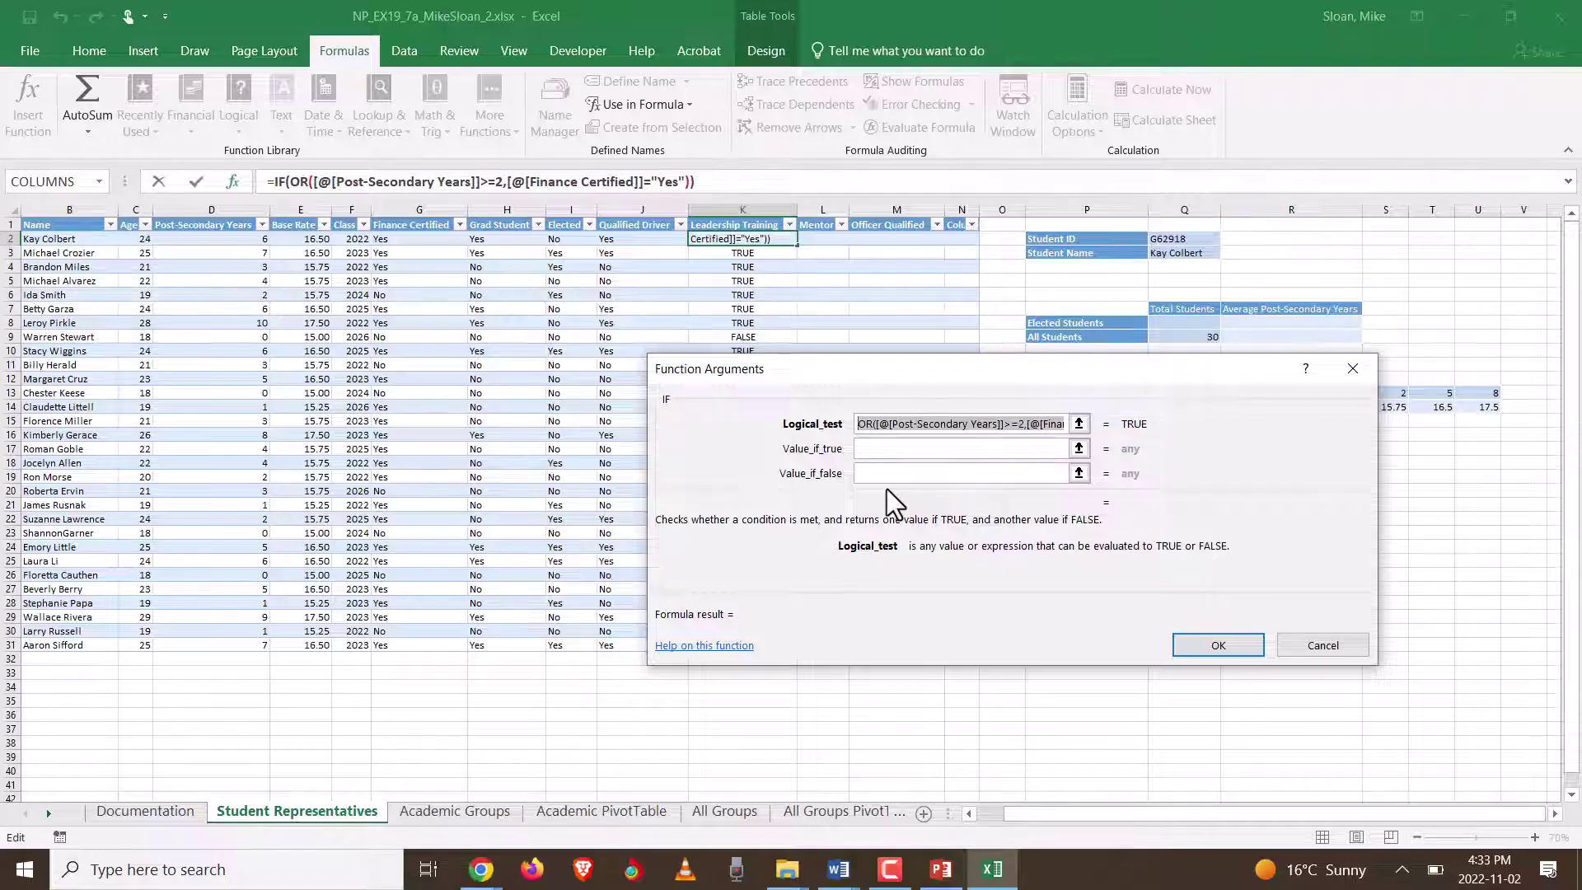
Step: Complete the IF formula in K2 to return "Yes" if true and "No" if false, consulting the Word instructions, and review its arguments
left_click(882, 448)
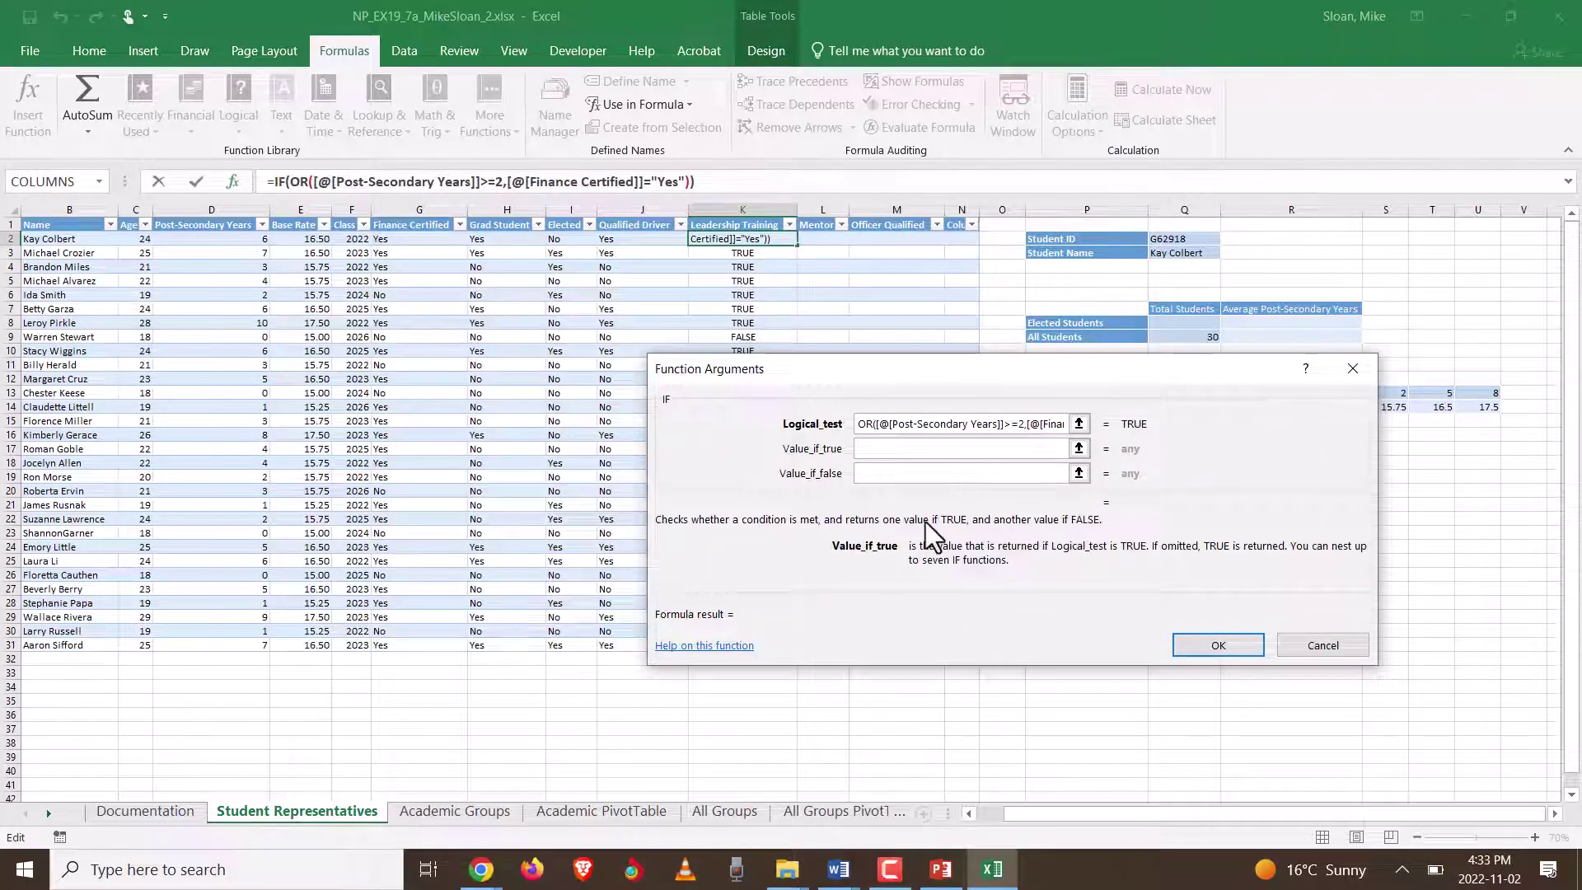
type("Yes")
left_click(902, 473)
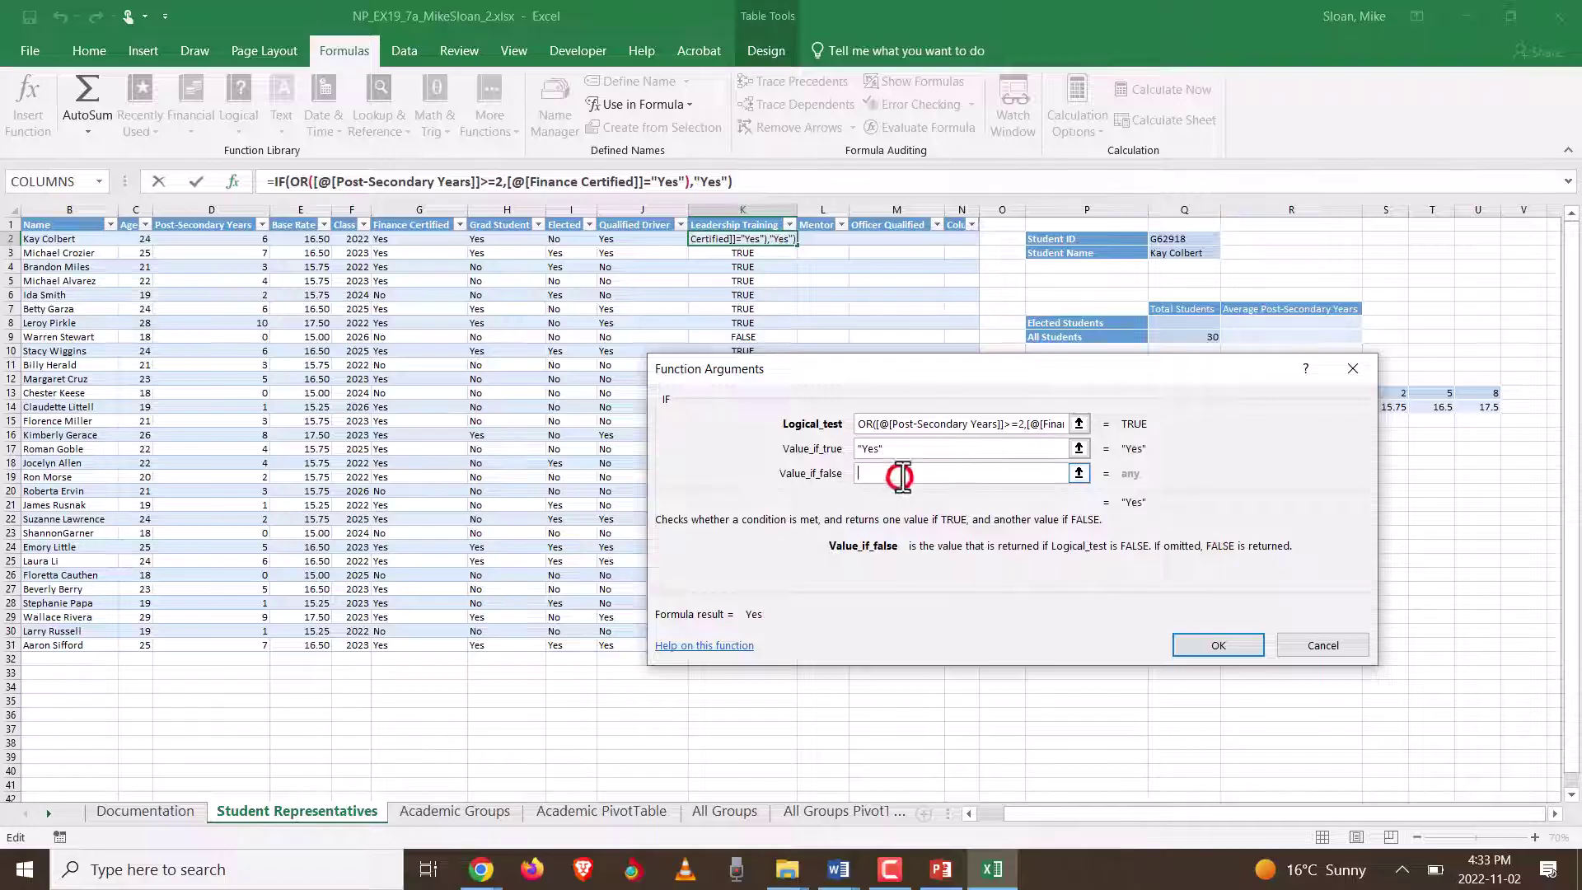
type("No")
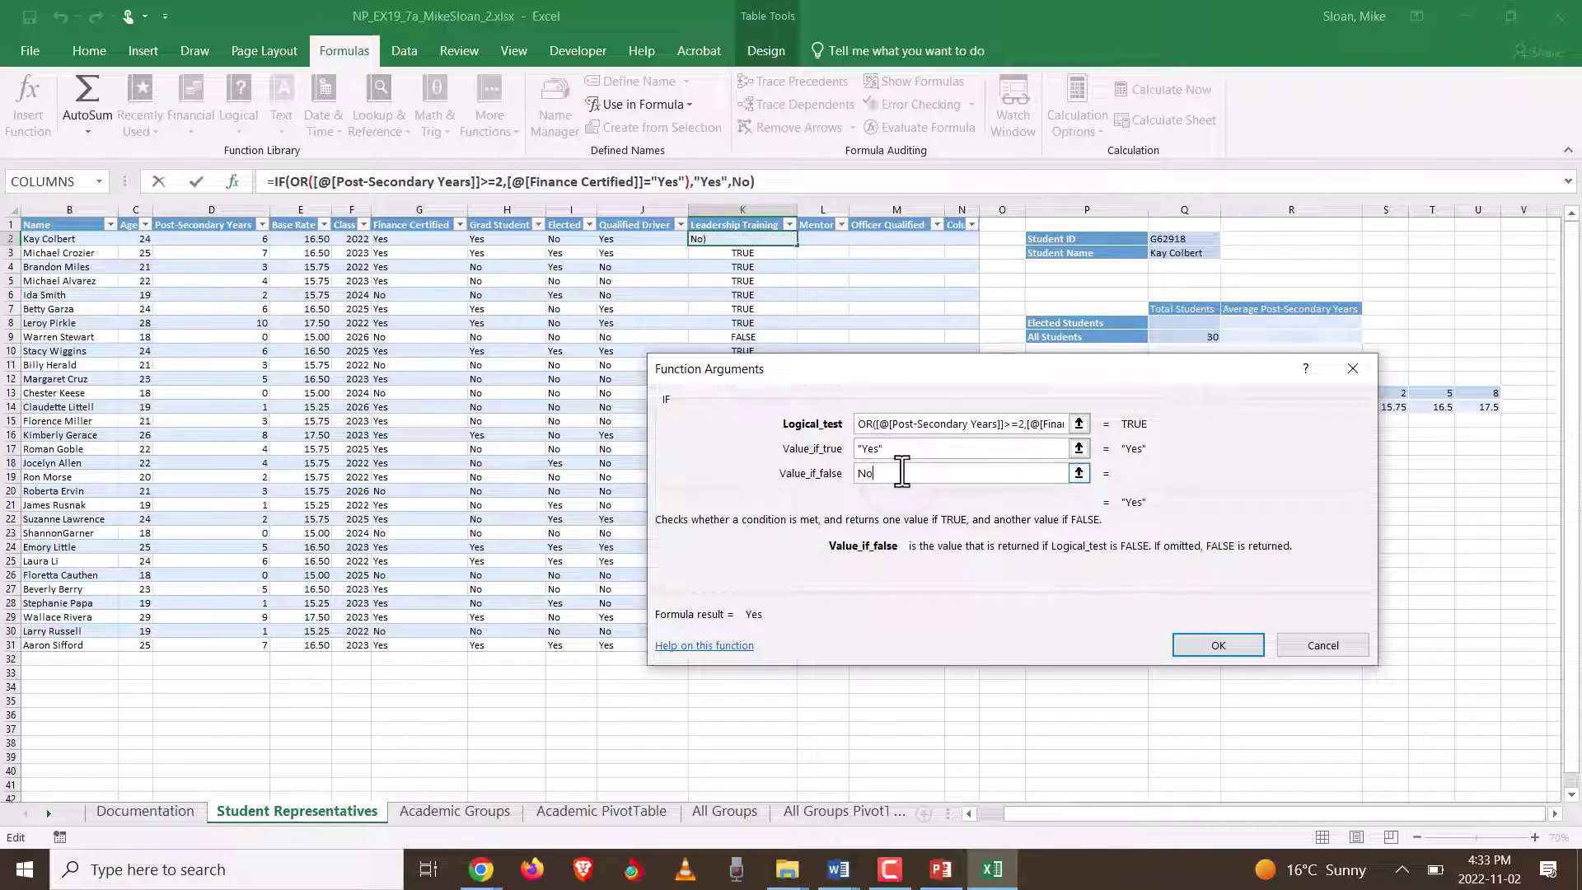
left_click(838, 869)
left_click(992, 802)
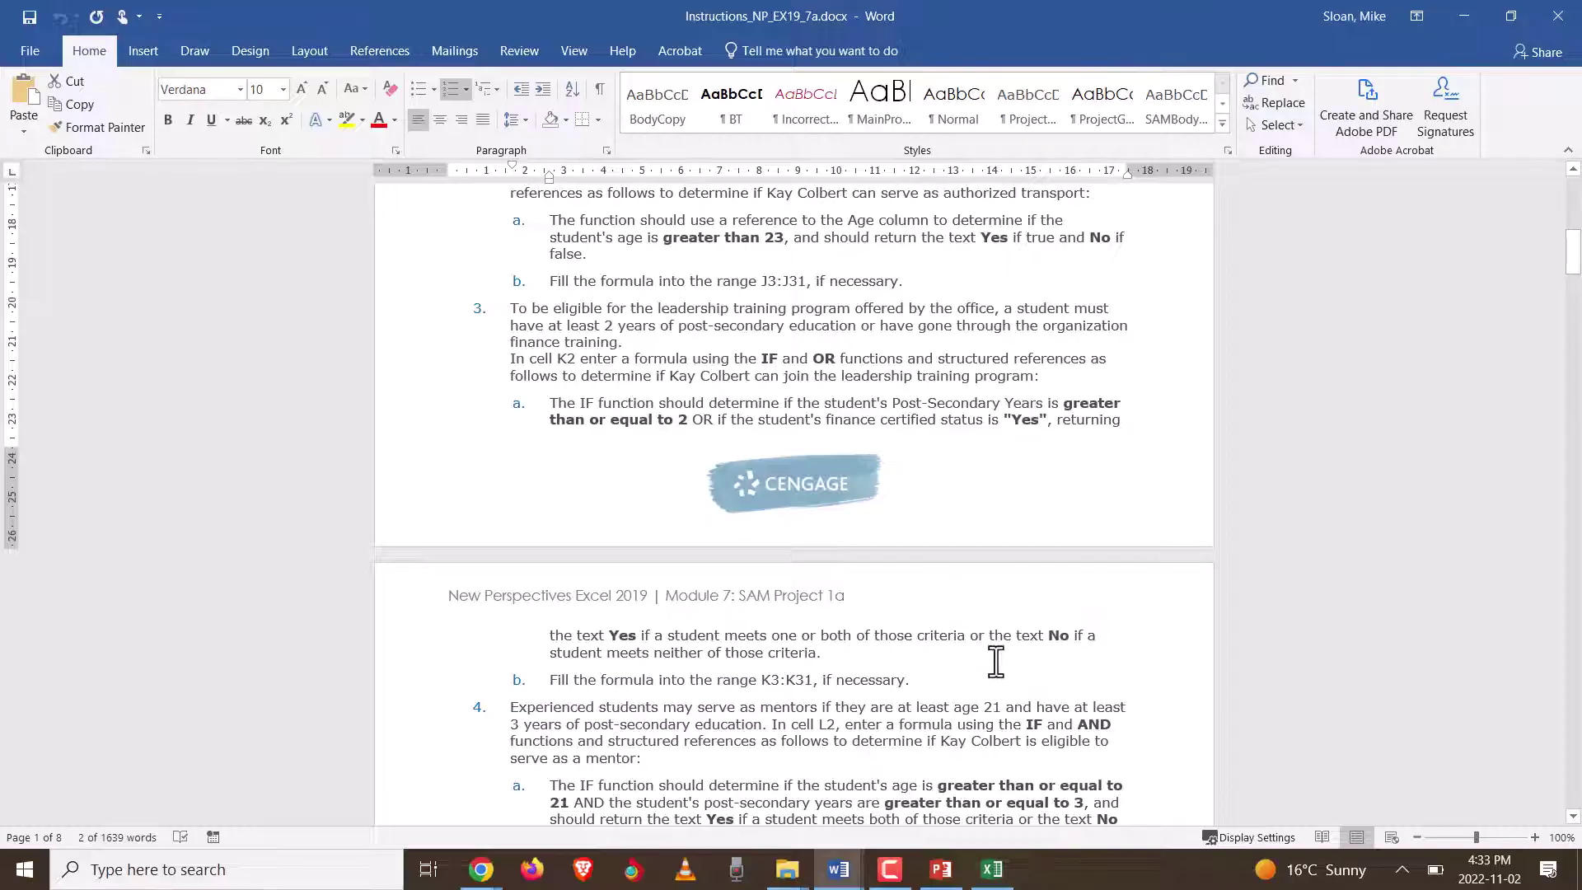
left_click(1455, 17)
left_click(1231, 643)
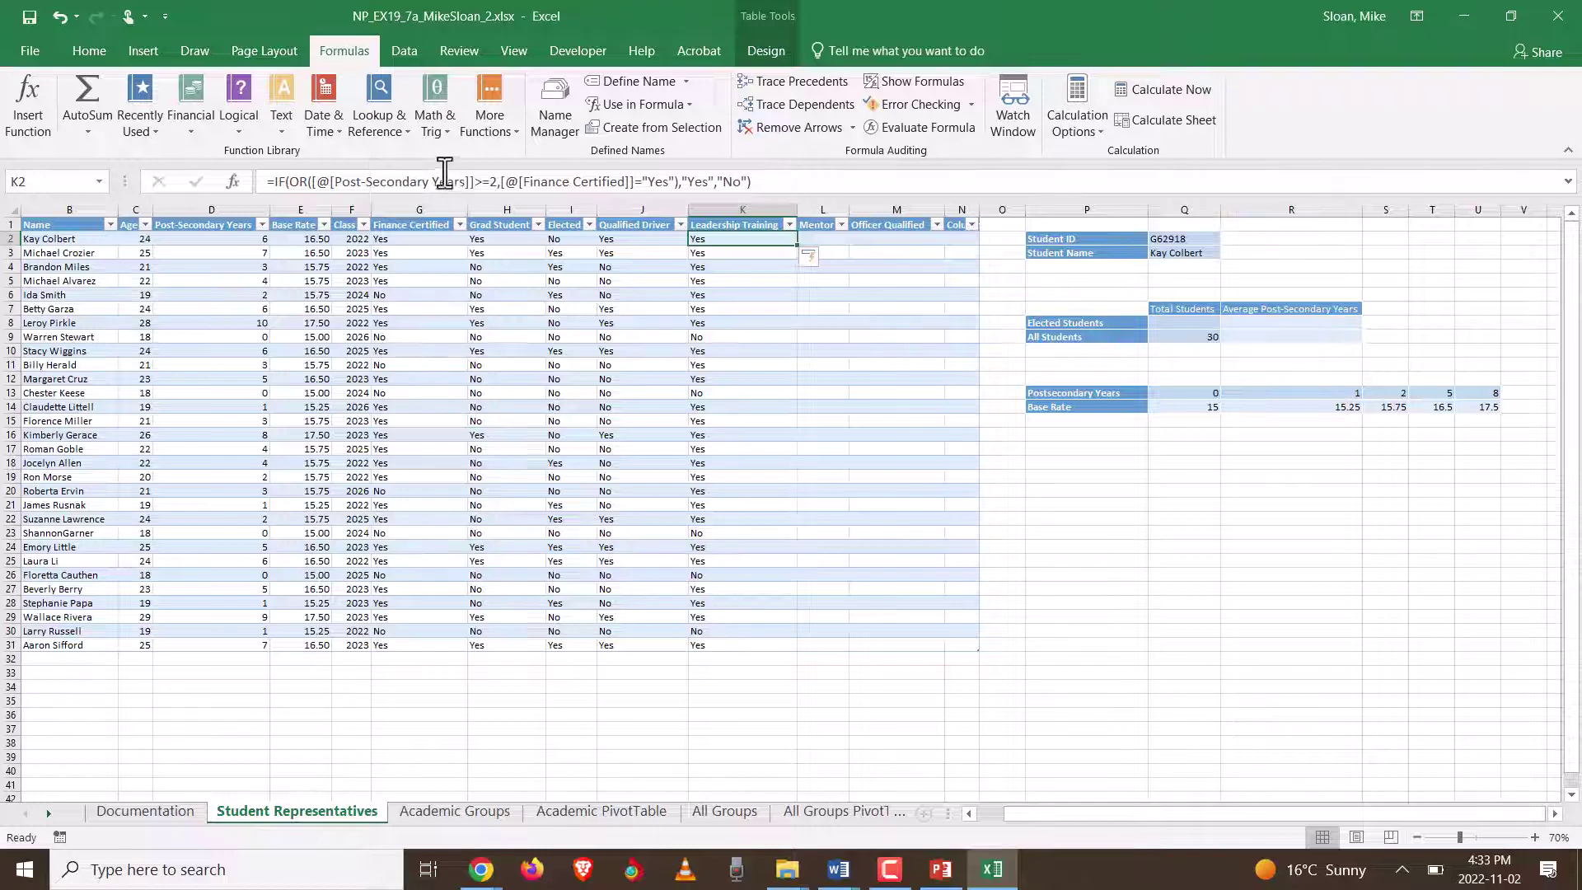
left_click(233, 181)
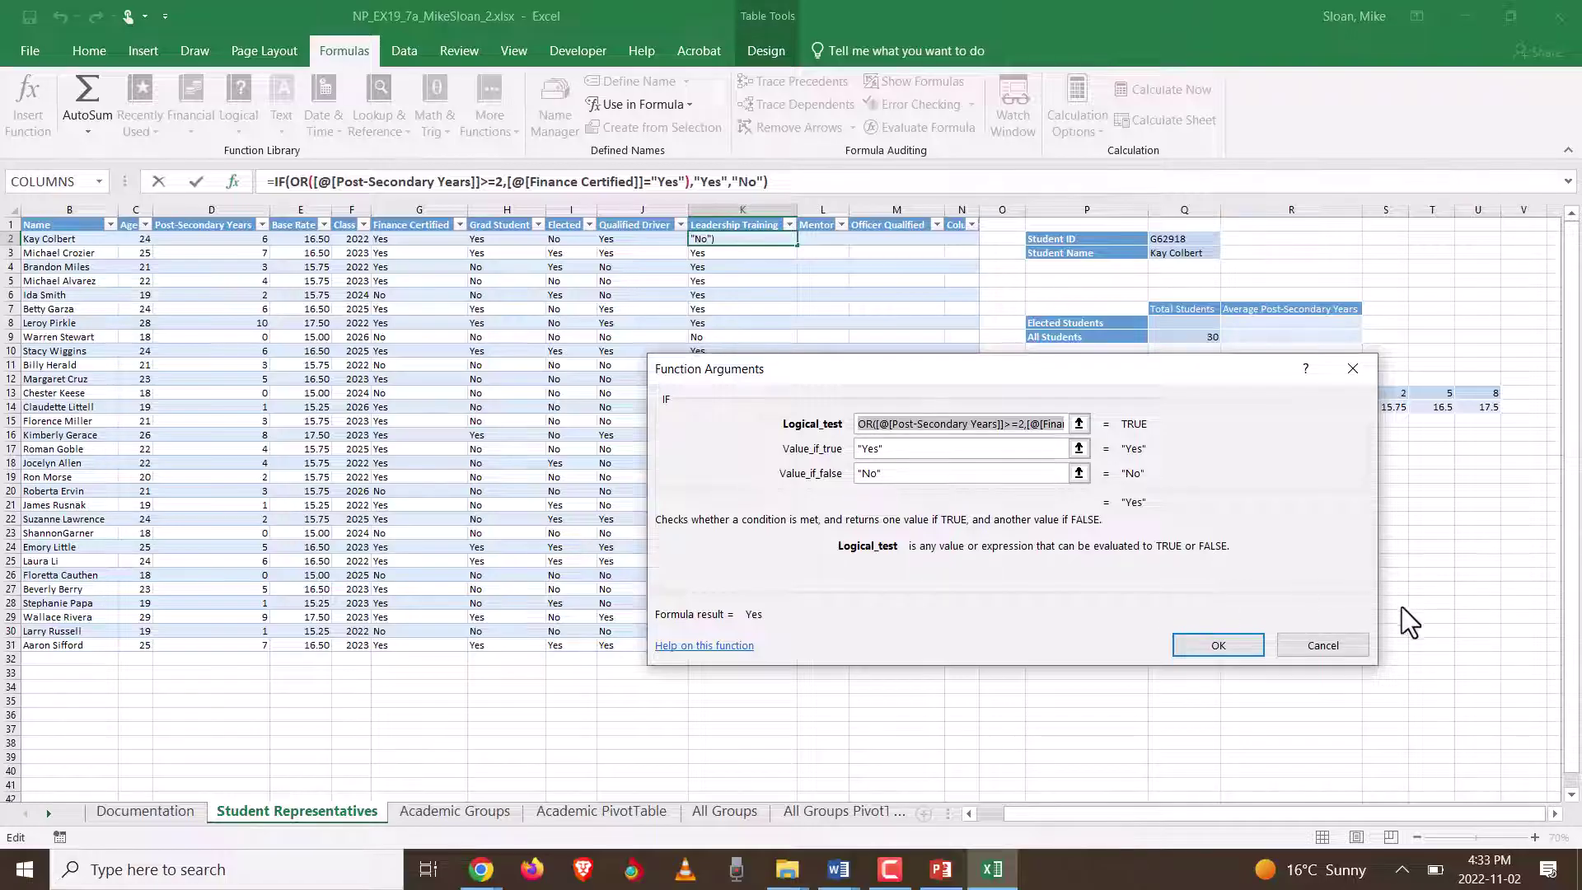
left_click(1309, 642)
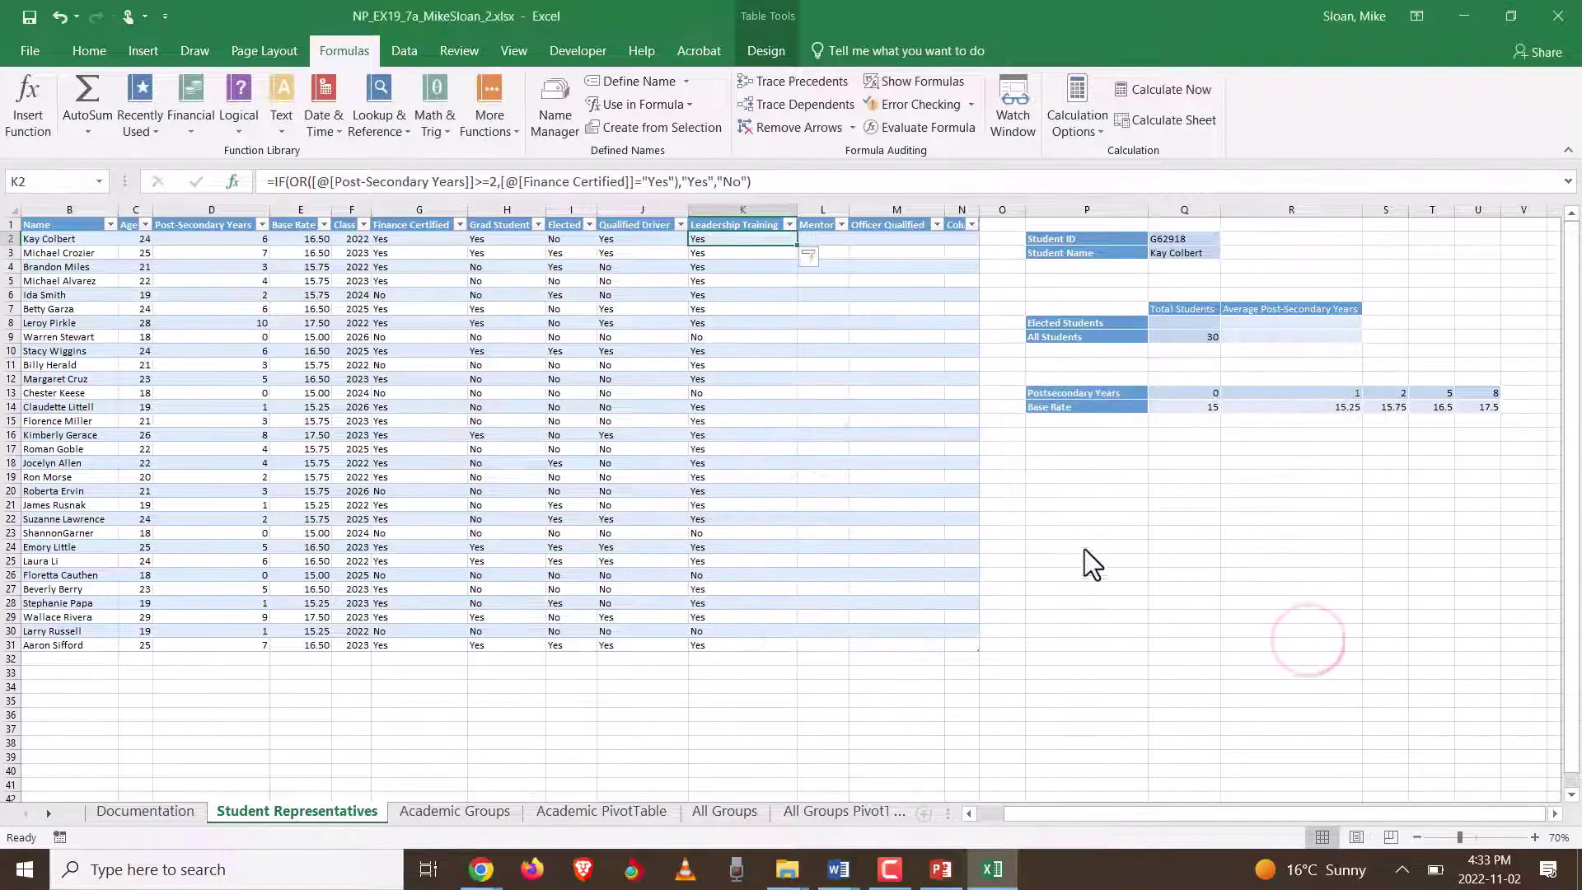
left_click(837, 242)
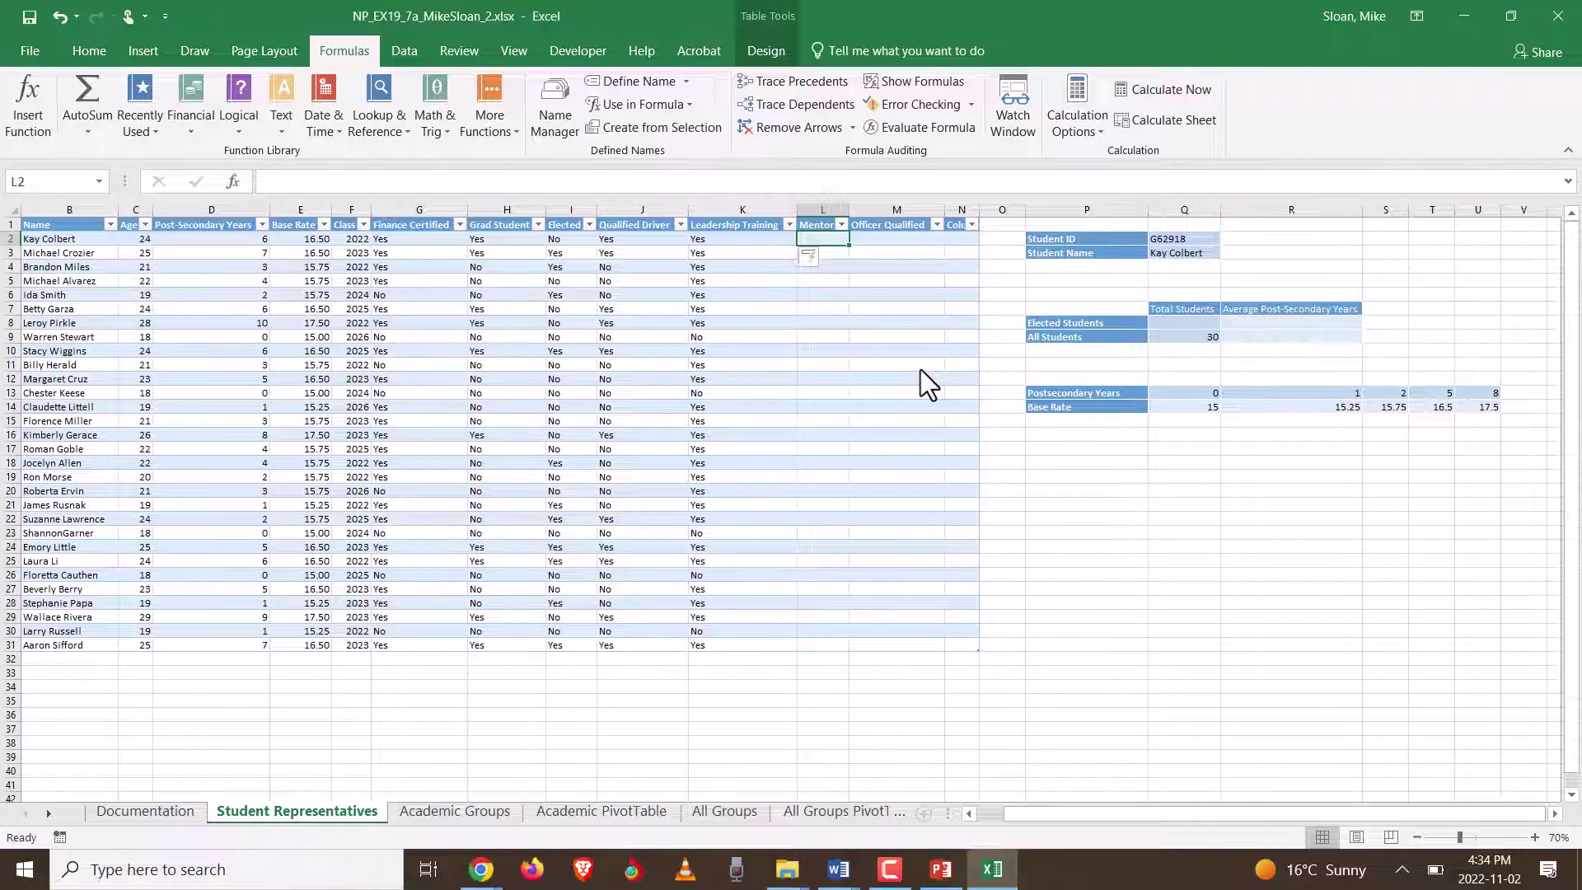
type("=and")
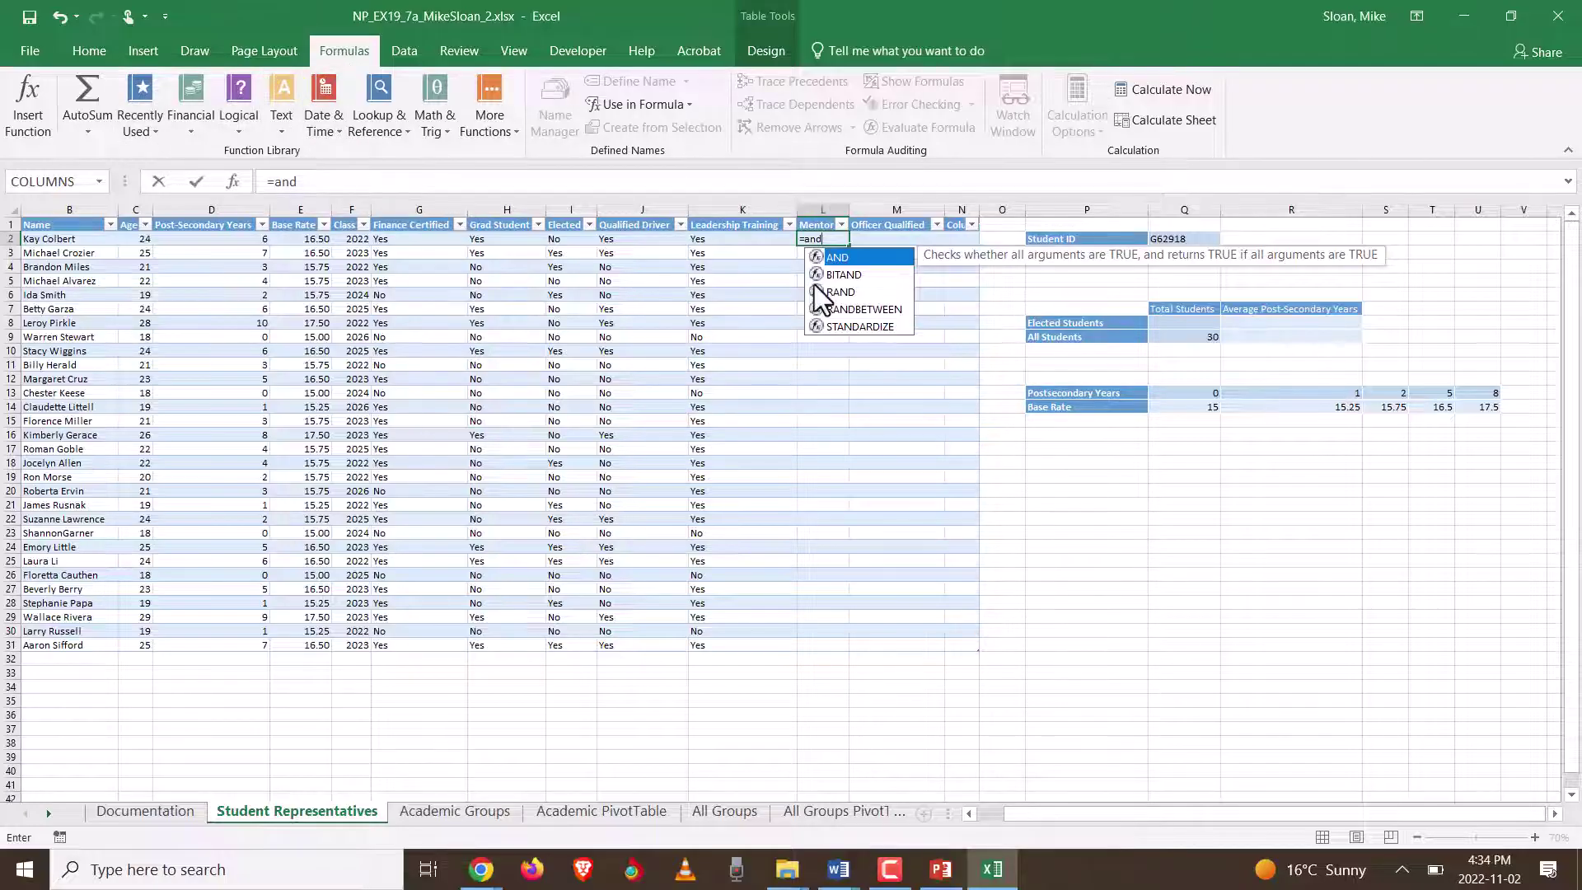
type("(")
left_click(232, 181)
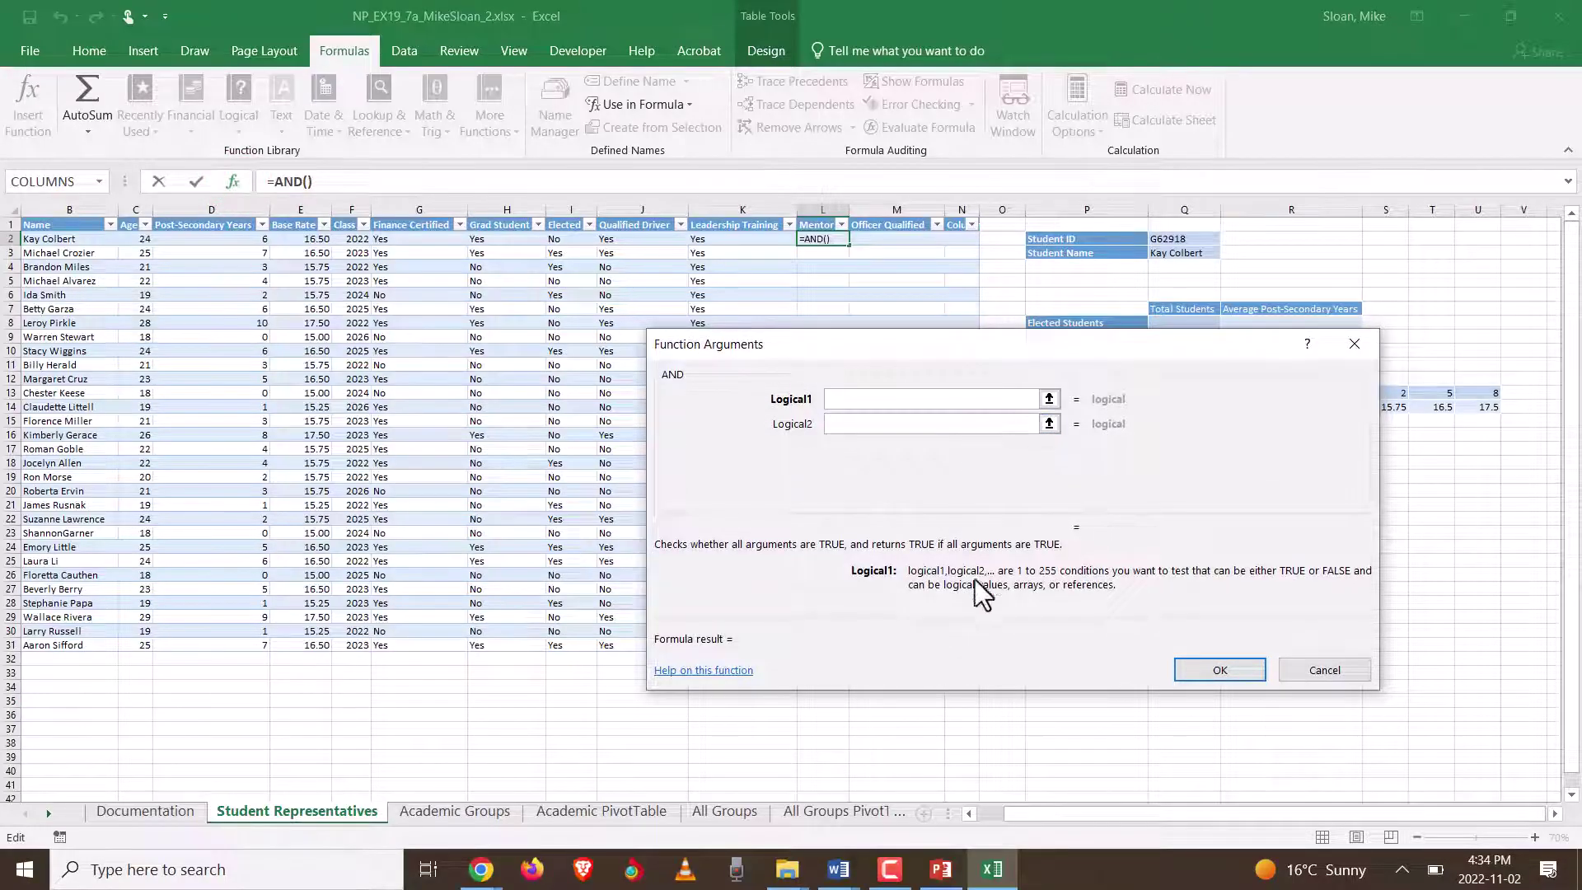
mouse_move(838, 865)
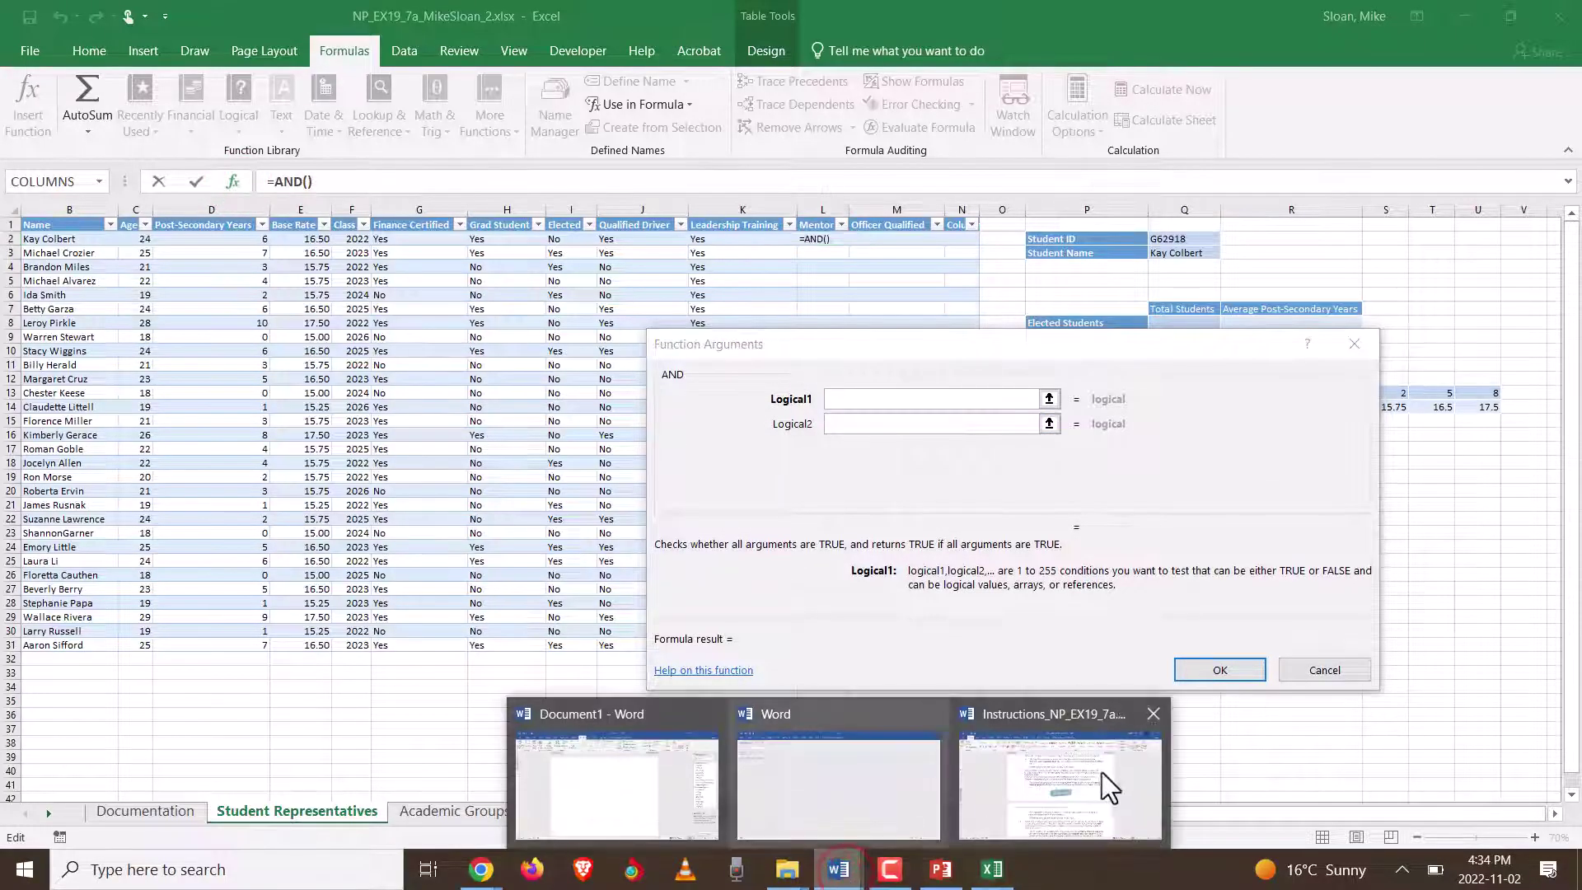
left_click(1105, 773)
scroll(725, 568, "up", 1)
scroll(700, 573, "down", 6)
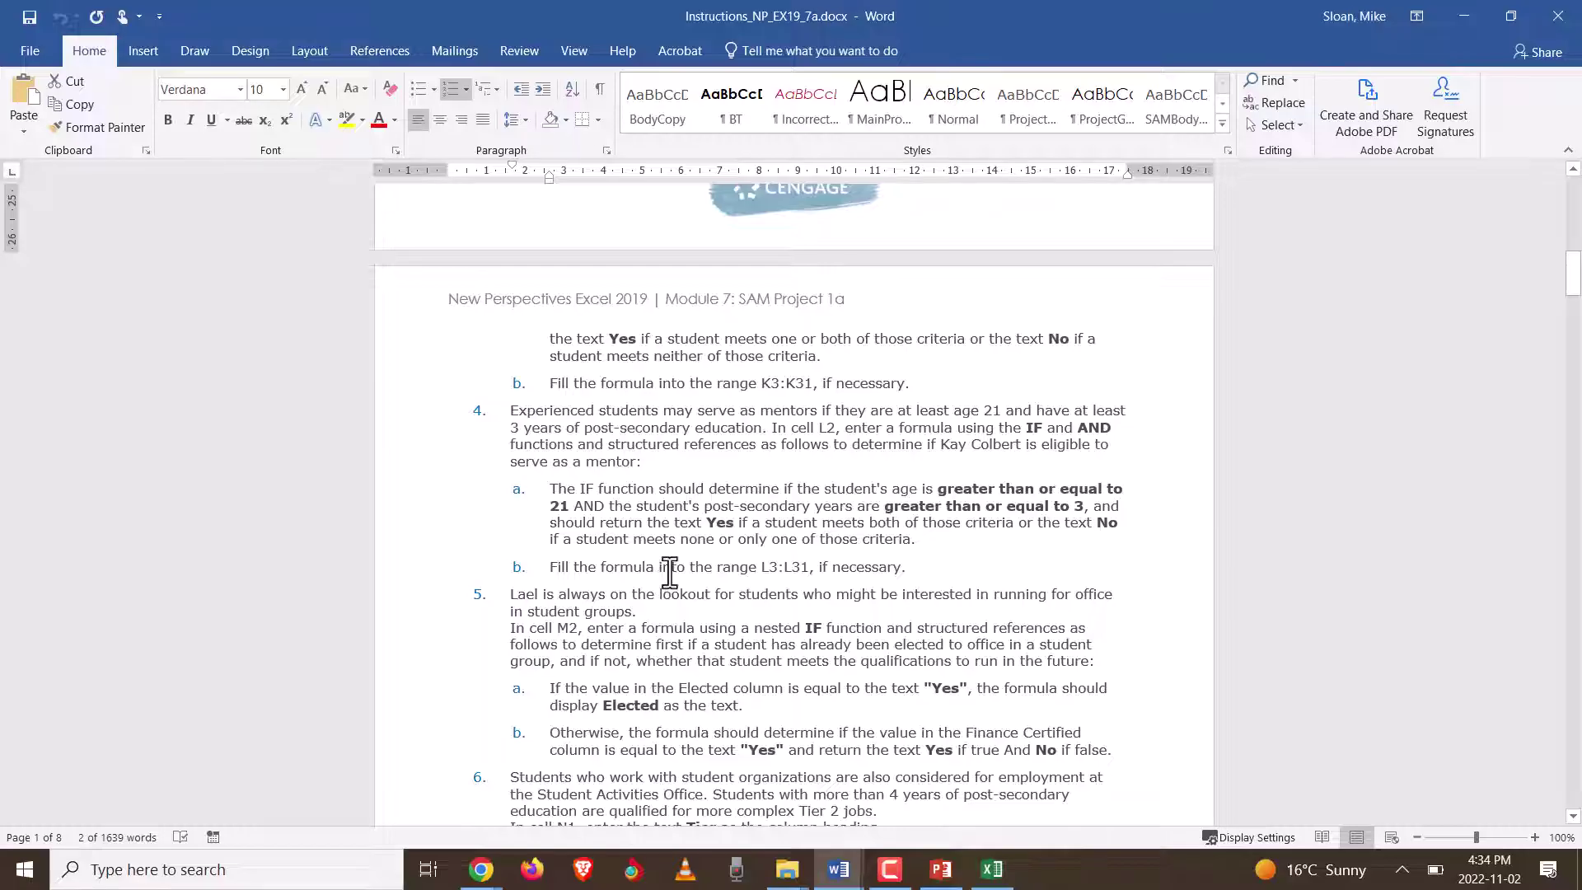
key("alt+Tab")
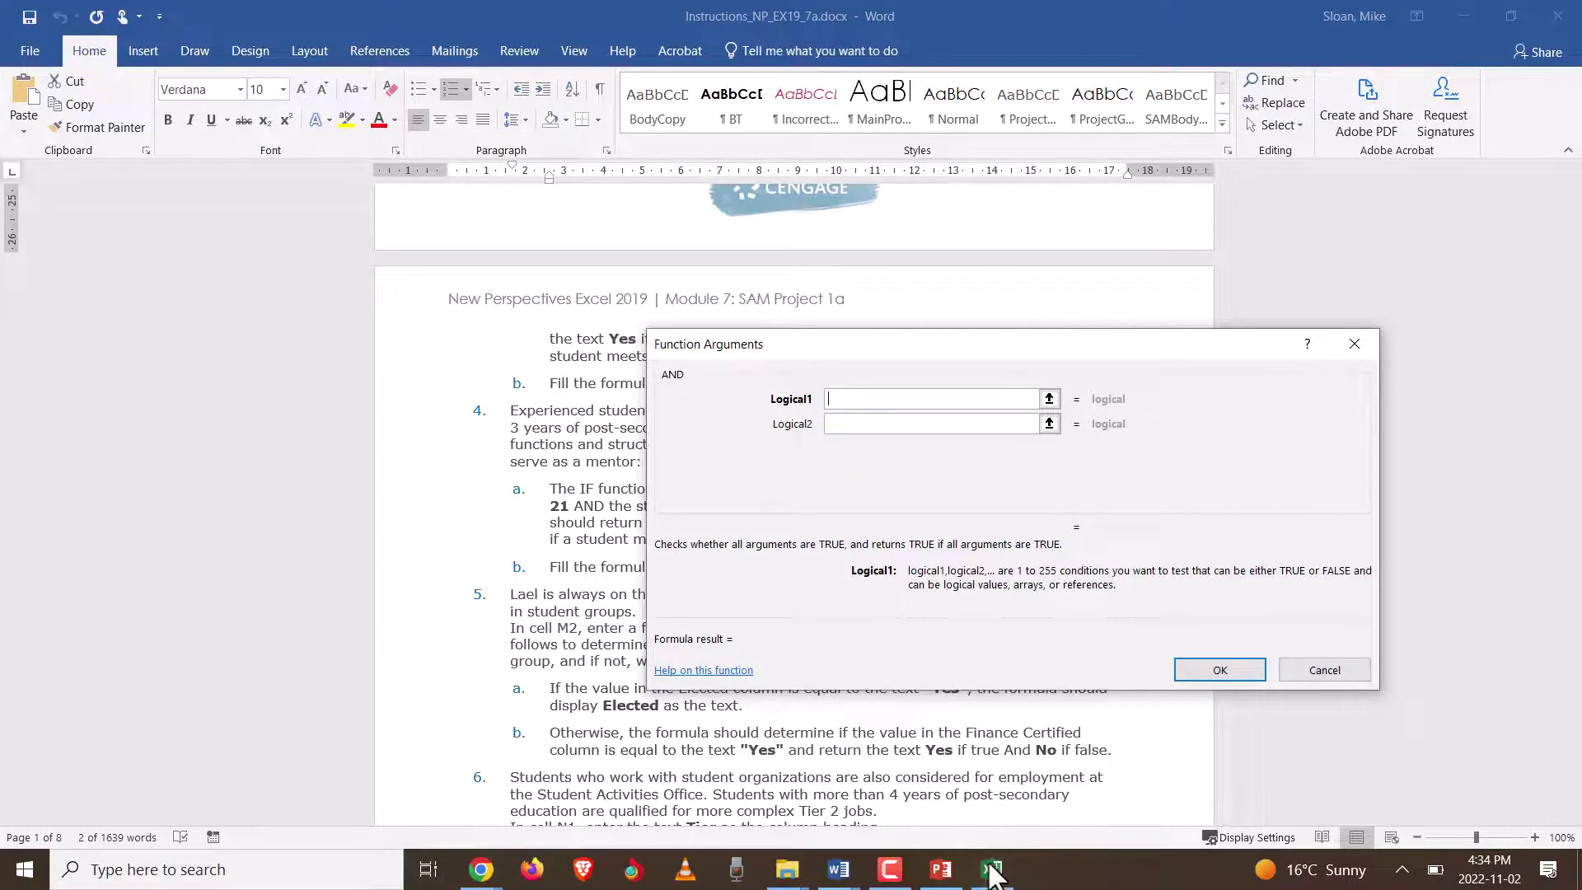
left_click(991, 870)
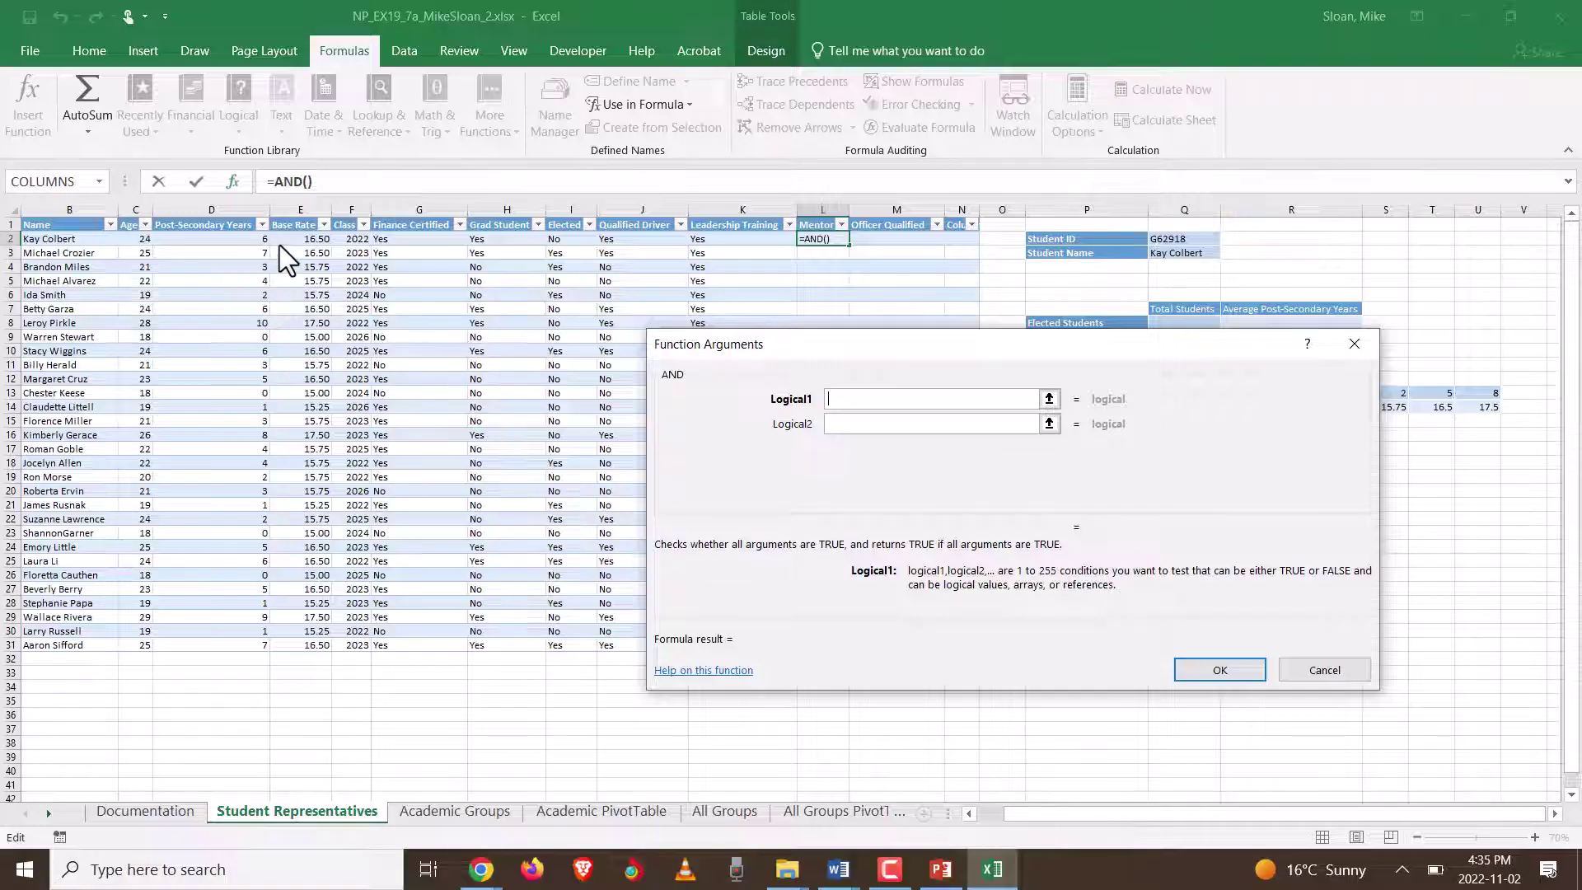
left_click(132, 240)
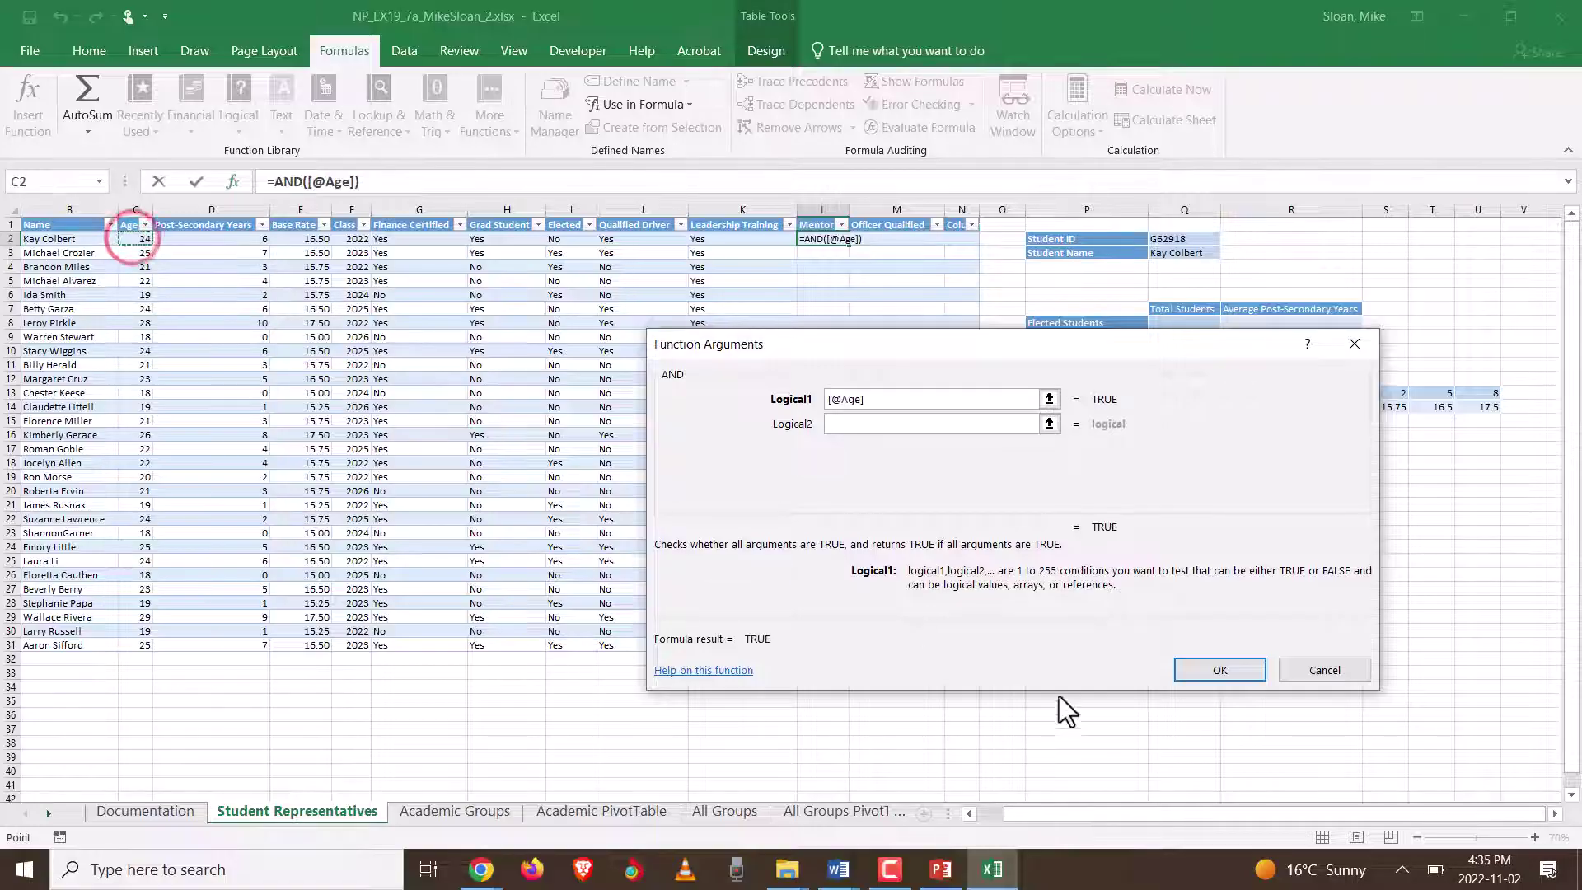
type(">=21")
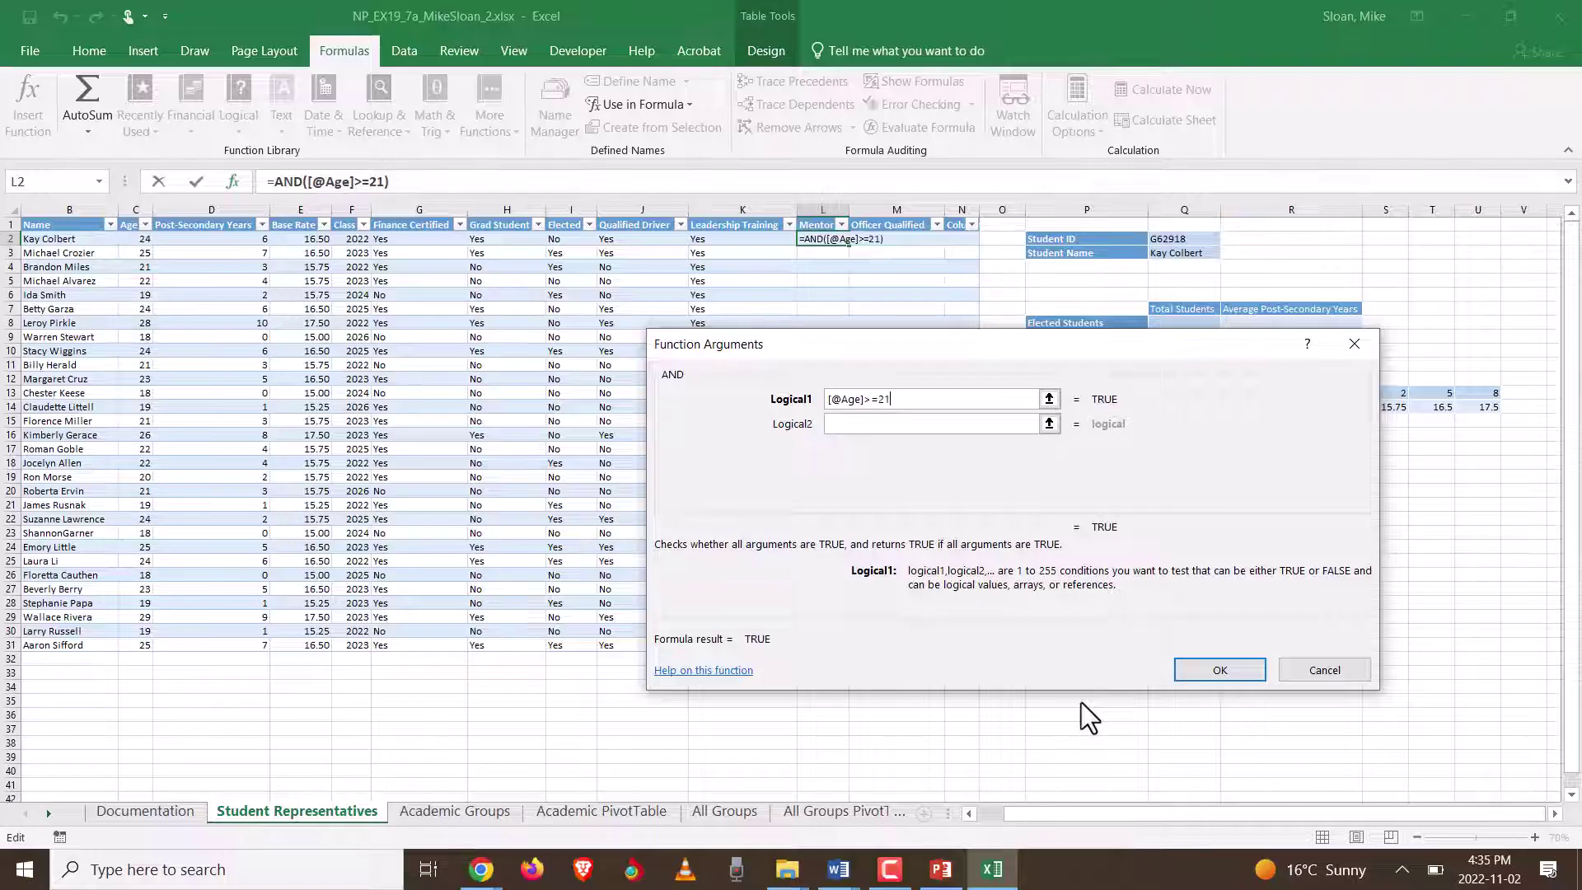
Step: Check the second mentor criterion in the Word instructions, add [@[Post-Secondary Years]]>=3 as the second AND condition in Excel, and complete the formula
left_click(892, 425)
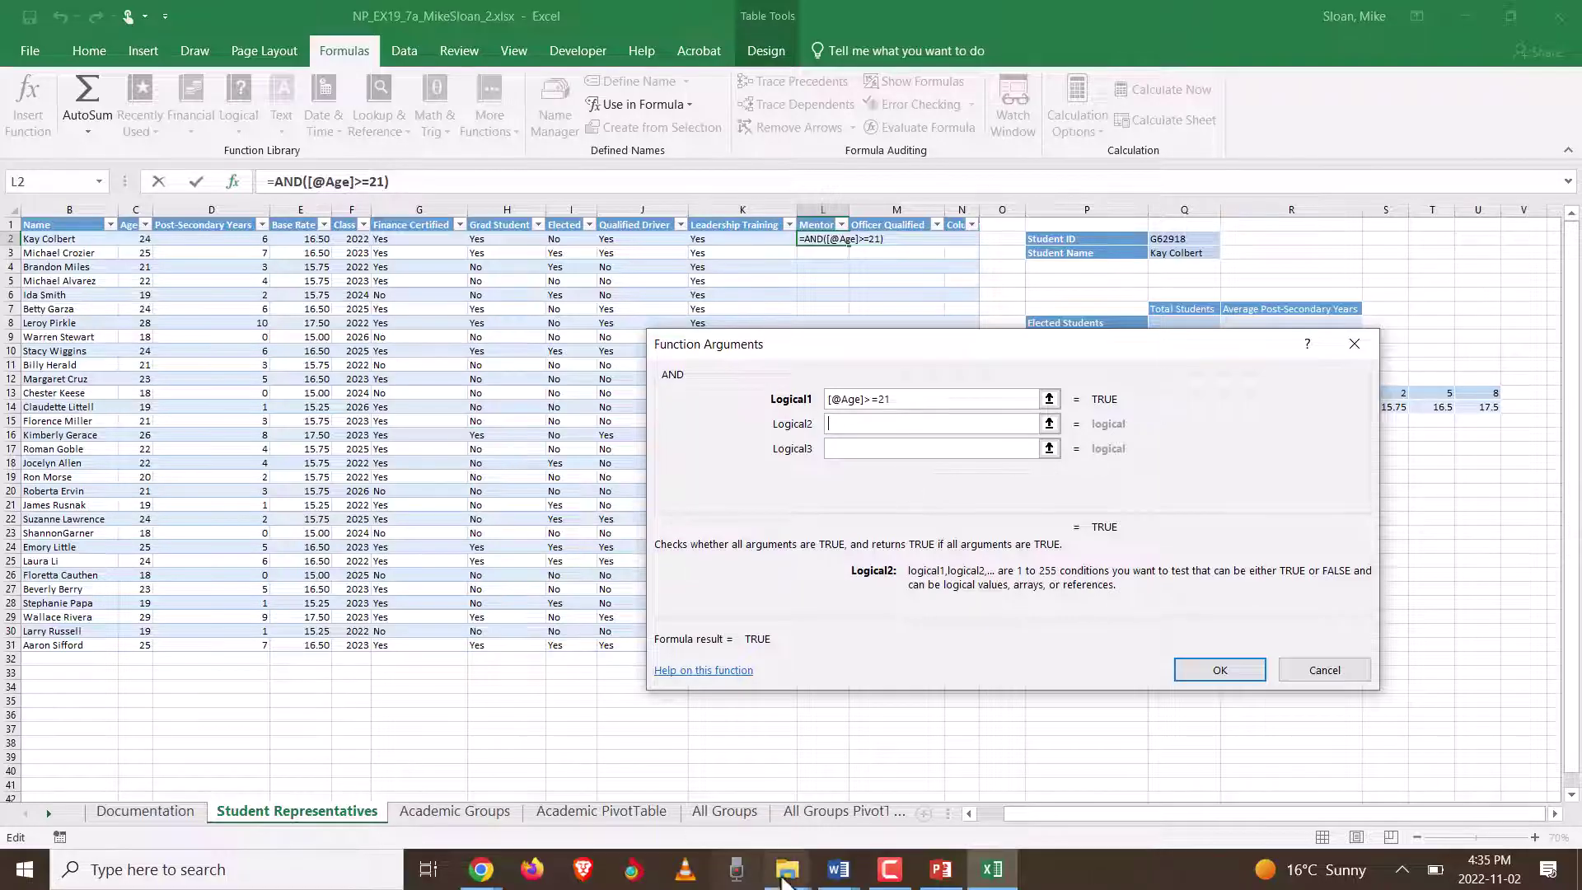
left_click(838, 869)
left_click(1116, 775)
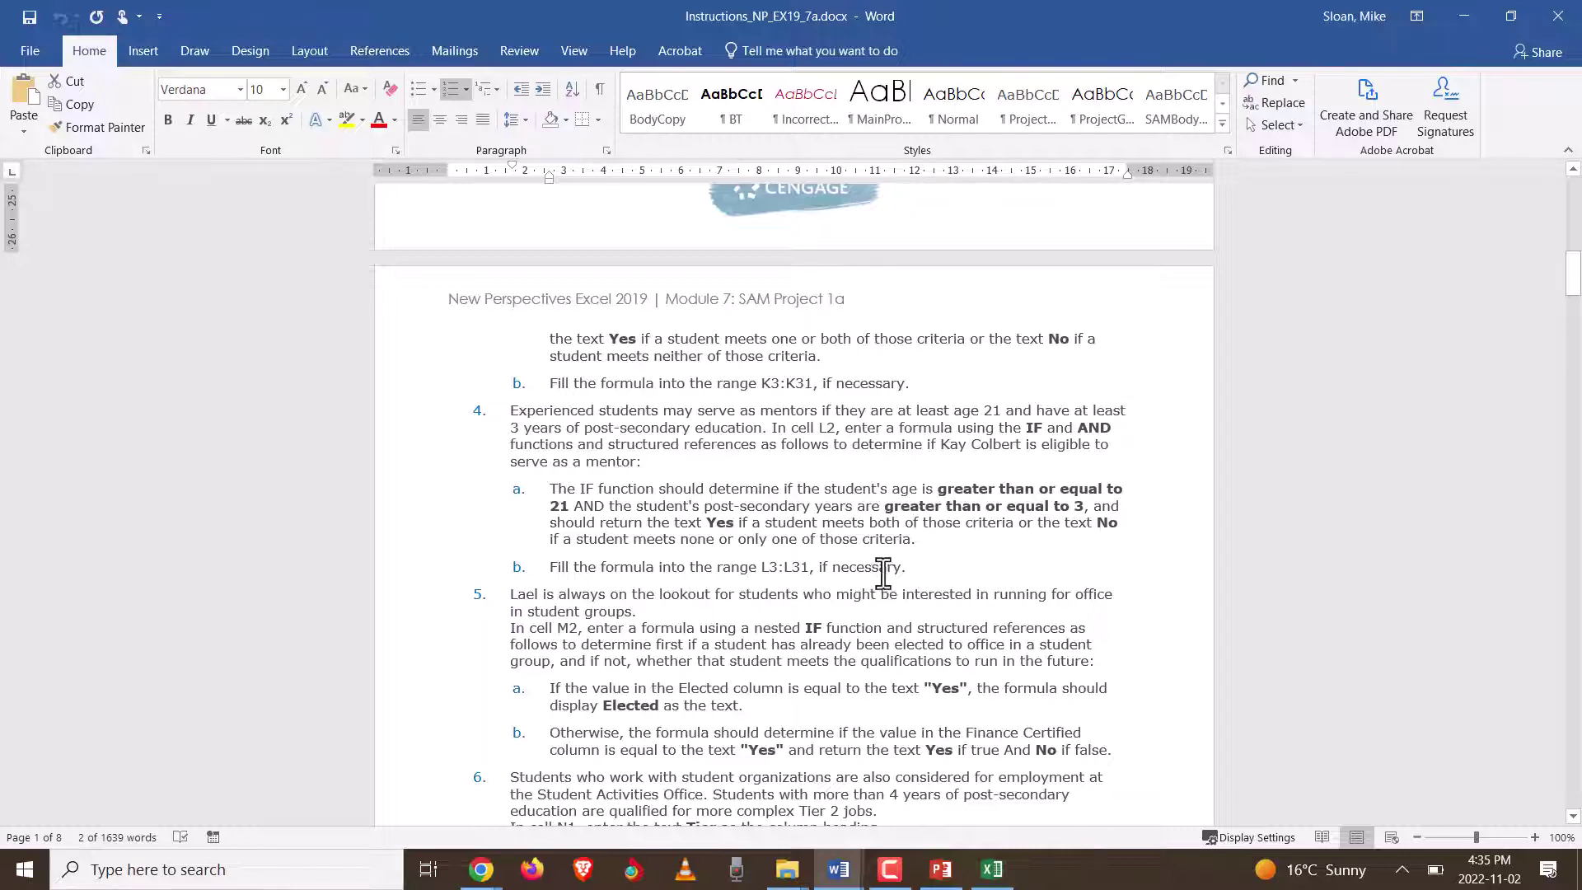
key("alt+Tab")
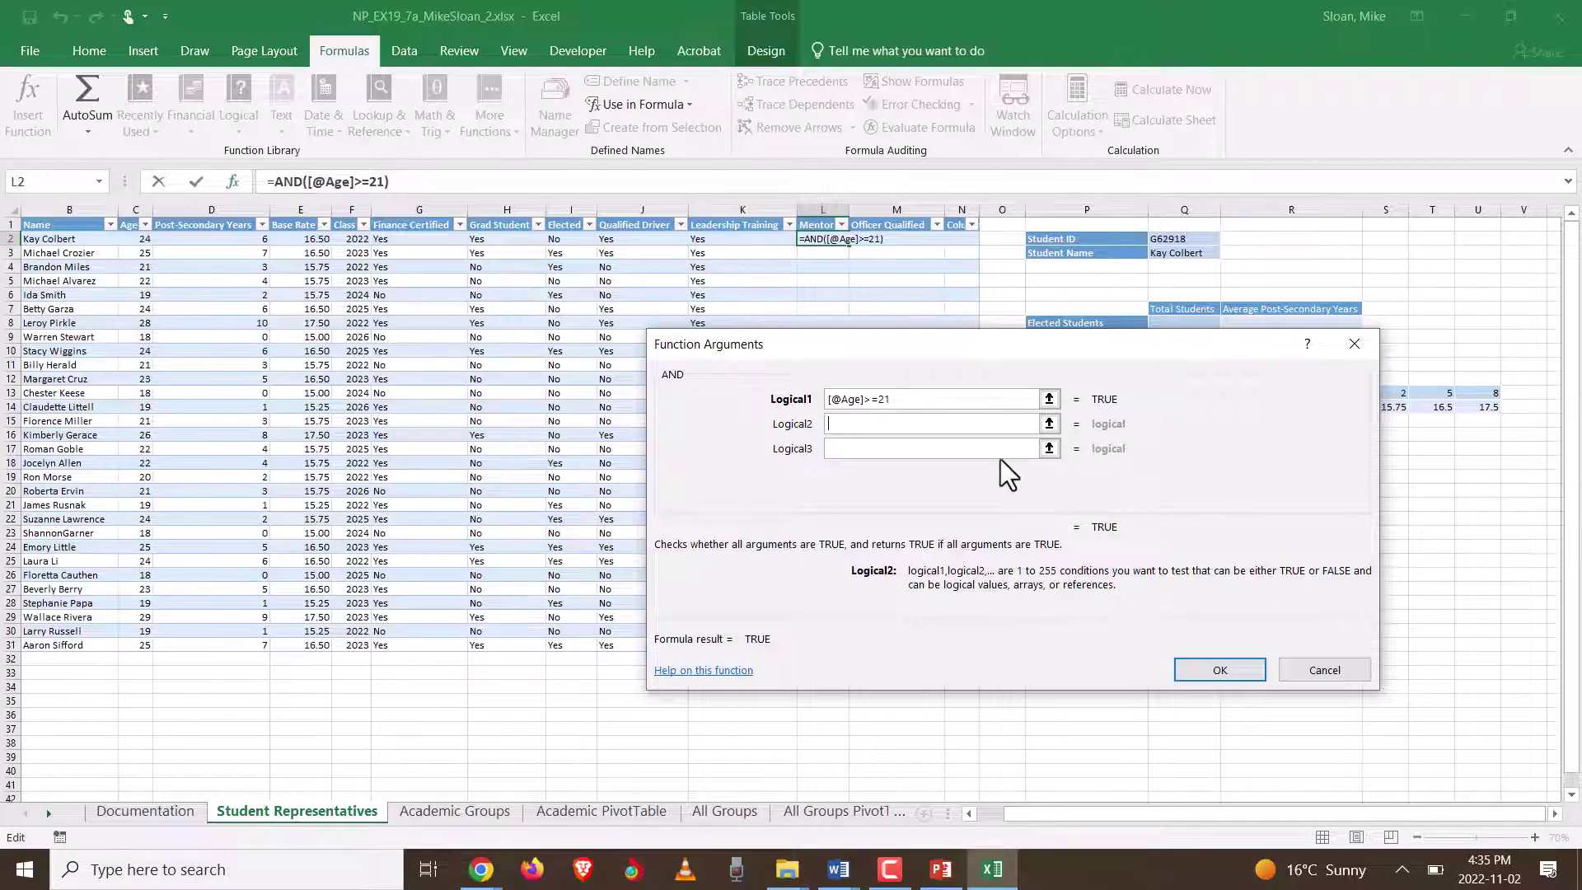
left_click(236, 239)
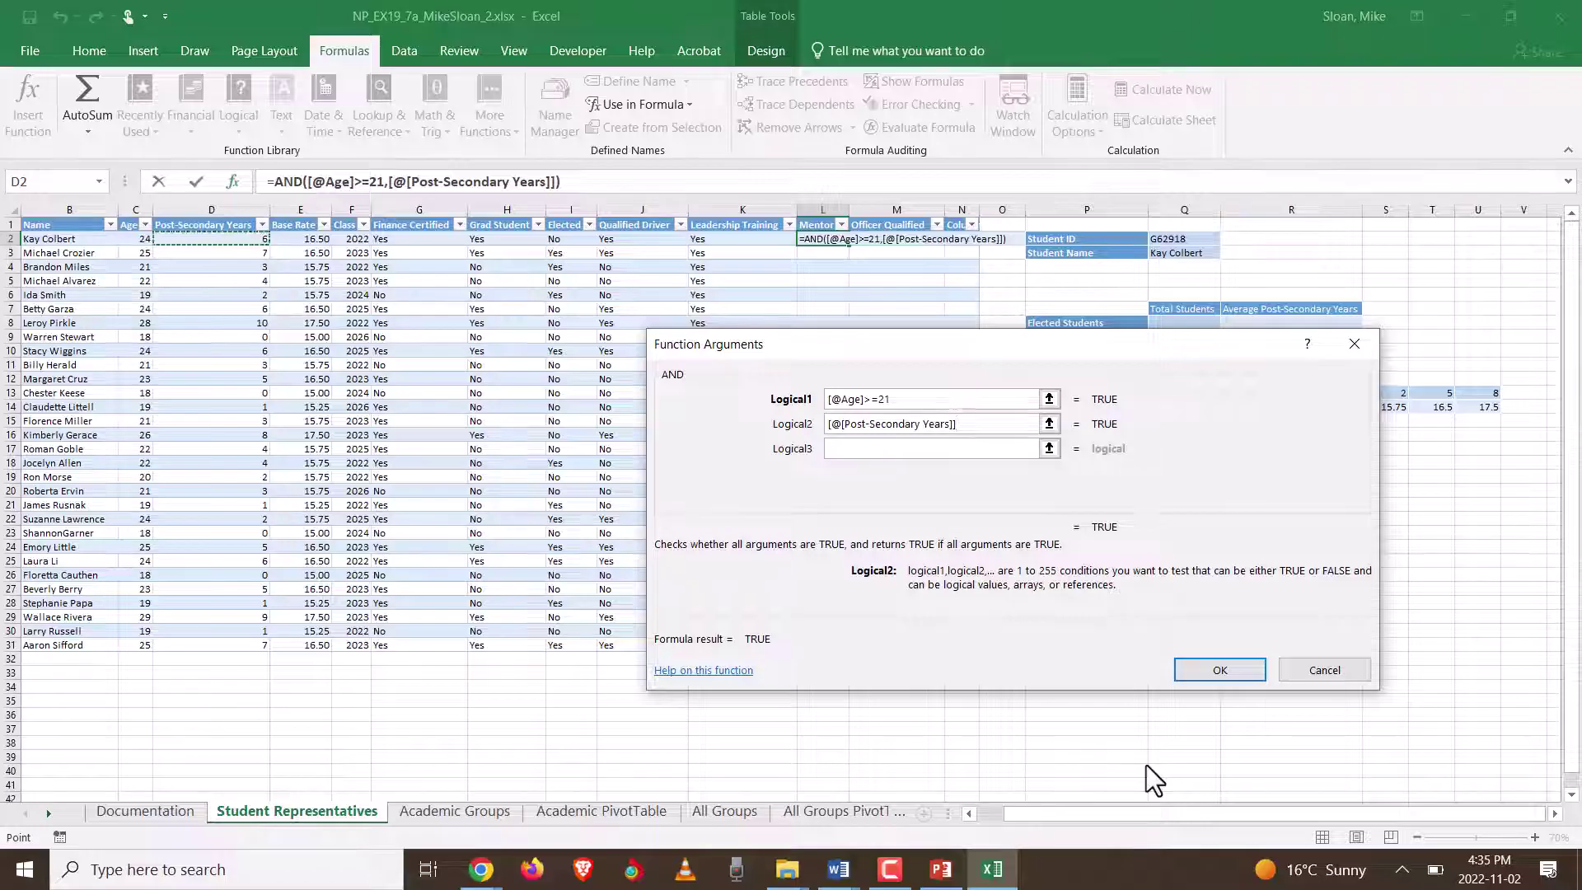
key("F8")
type(">")
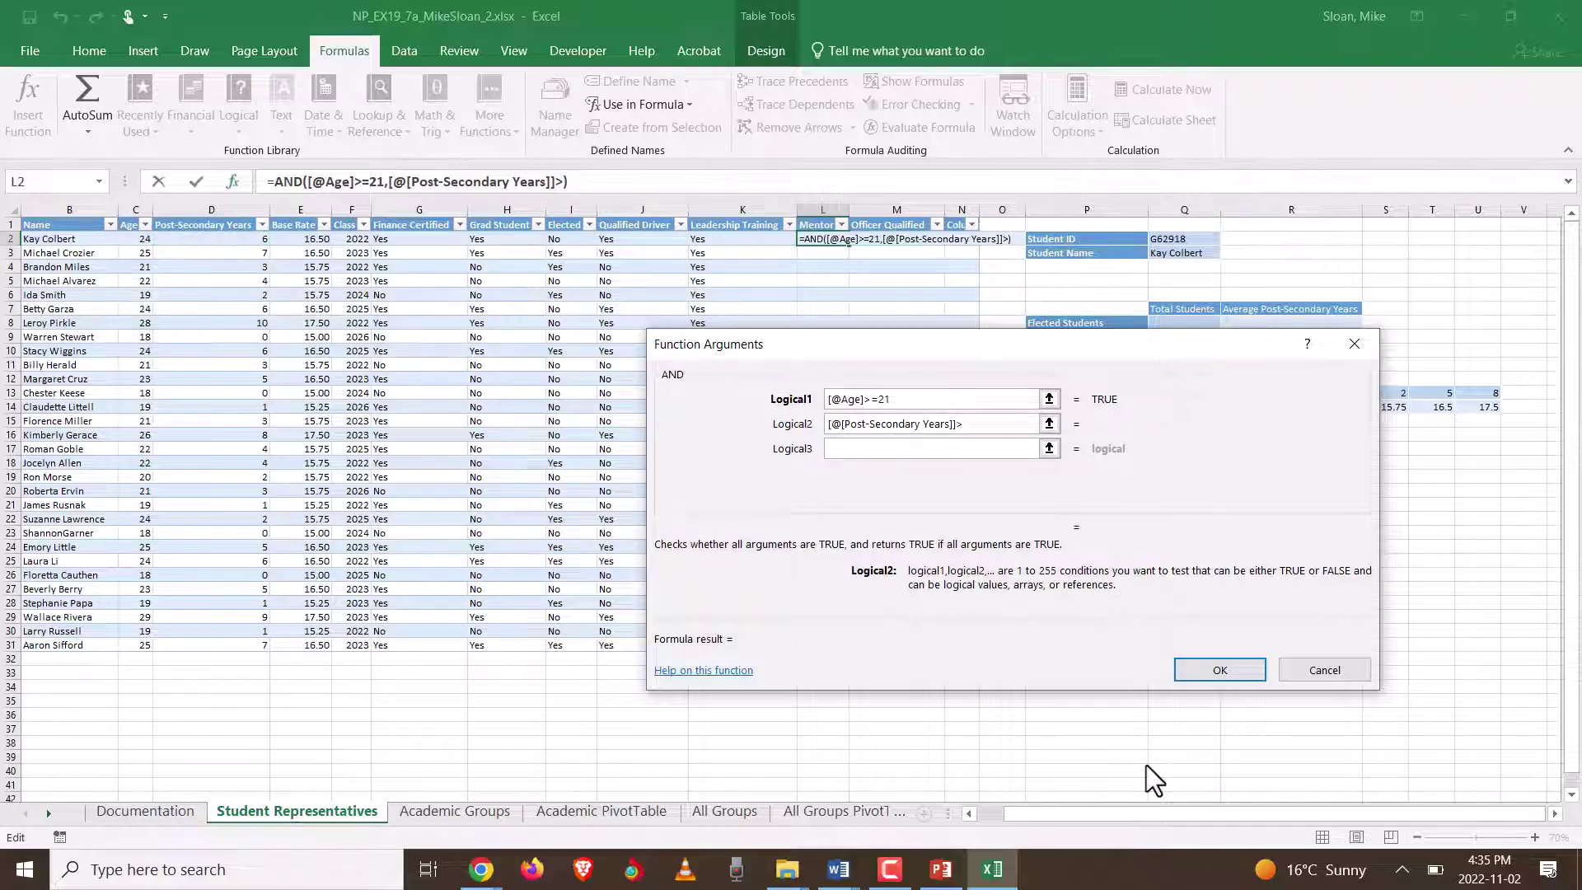
type("=3")
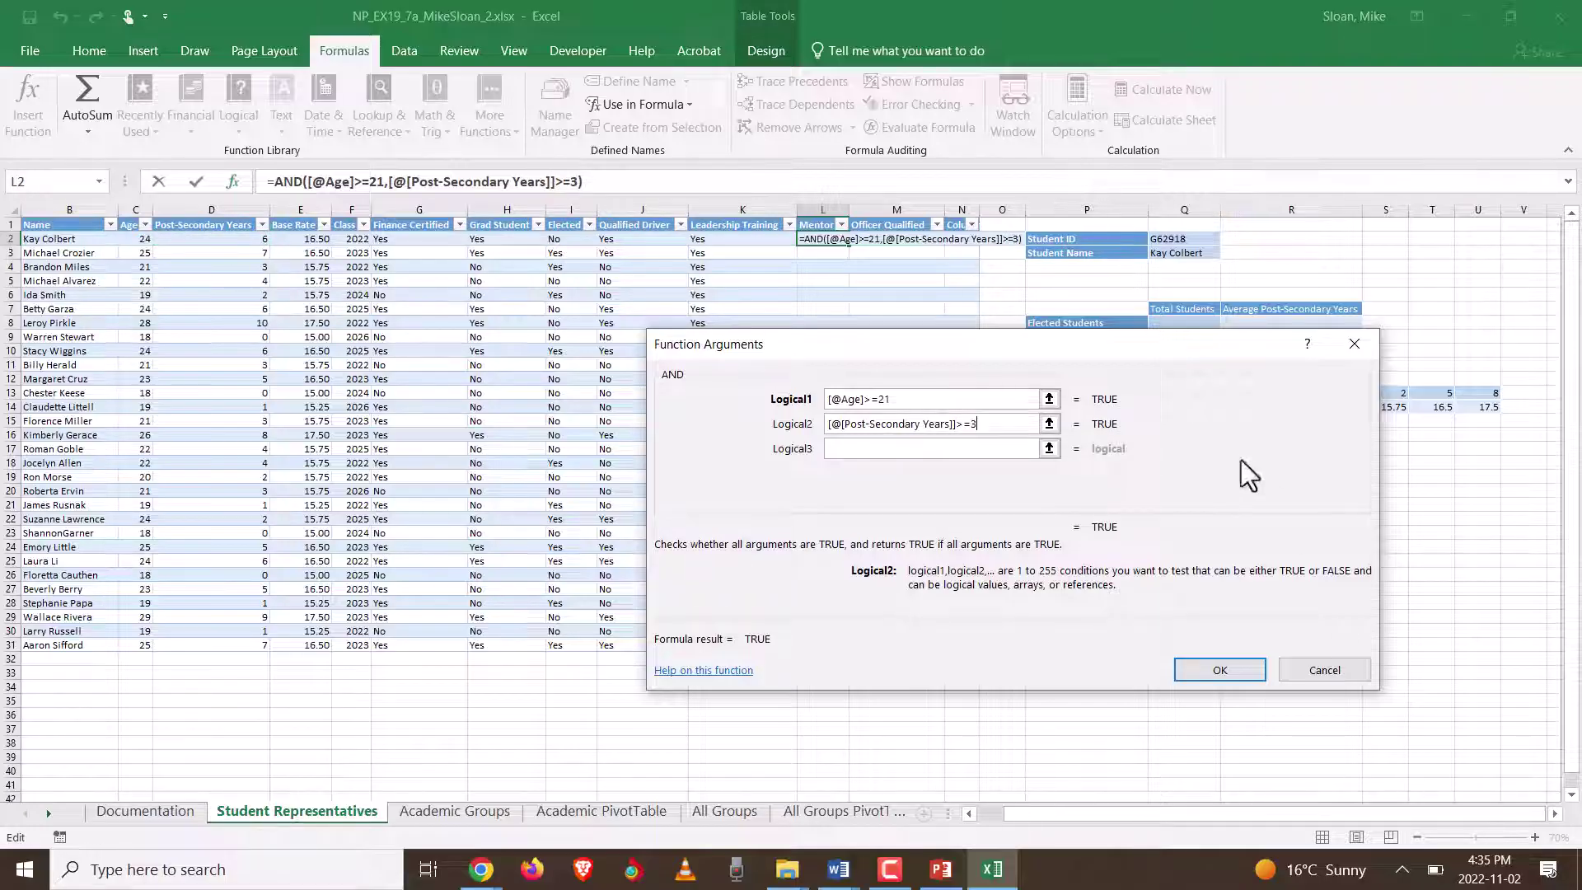
left_click_drag(1041, 347, 1125, 212)
left_click(1313, 538)
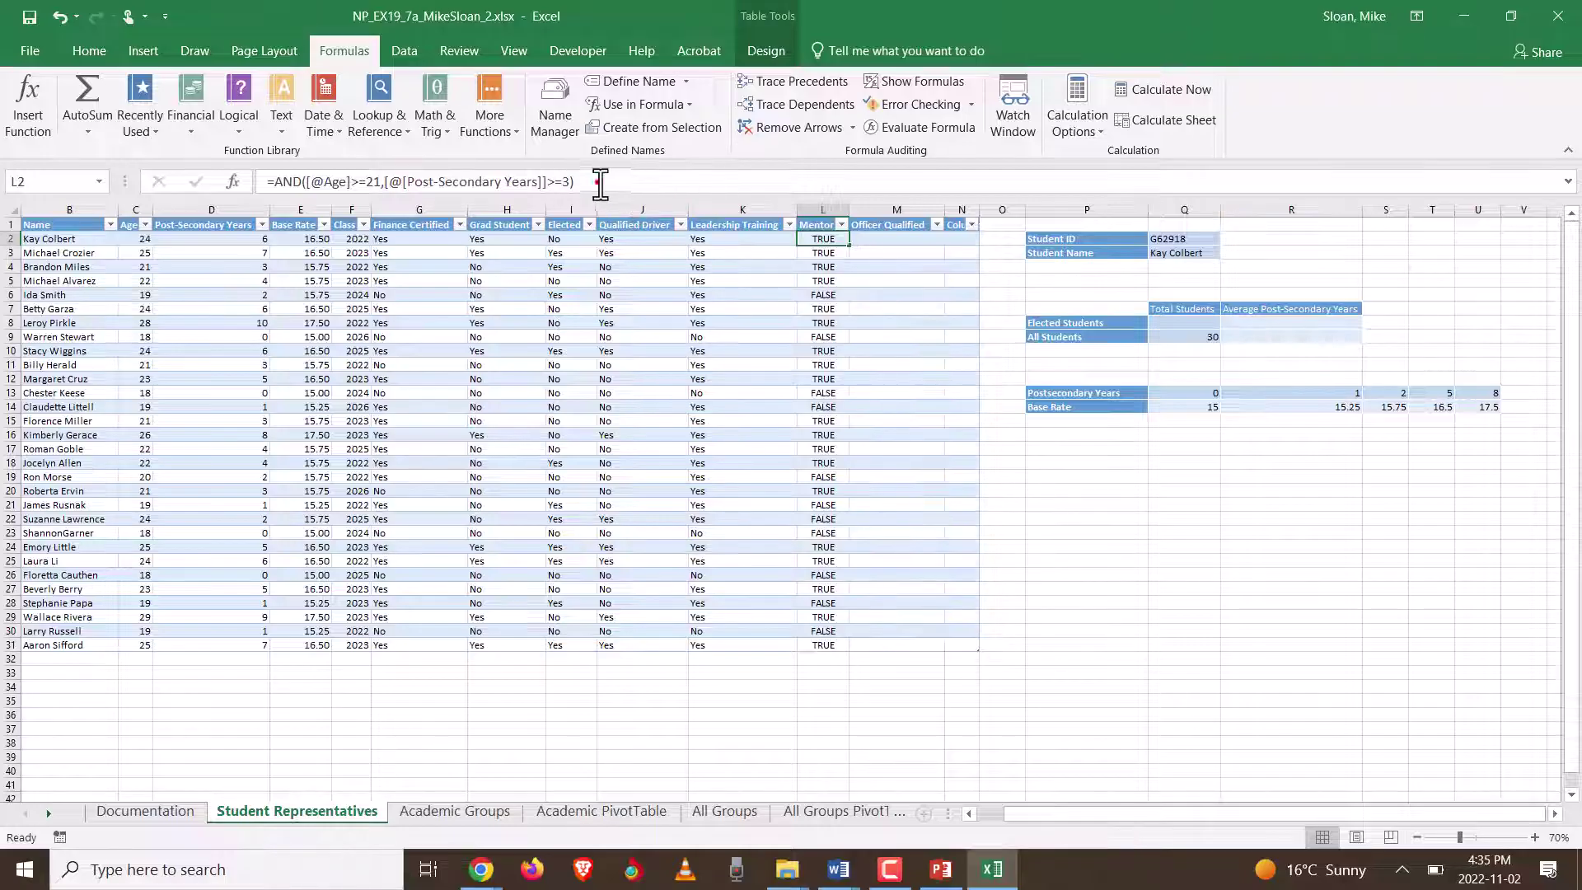
Step: Replace the formula in cell L2 with an IF function that uses the AND expression, without its equals sign, as the logical test
left_click_drag(600, 183, 283, 189)
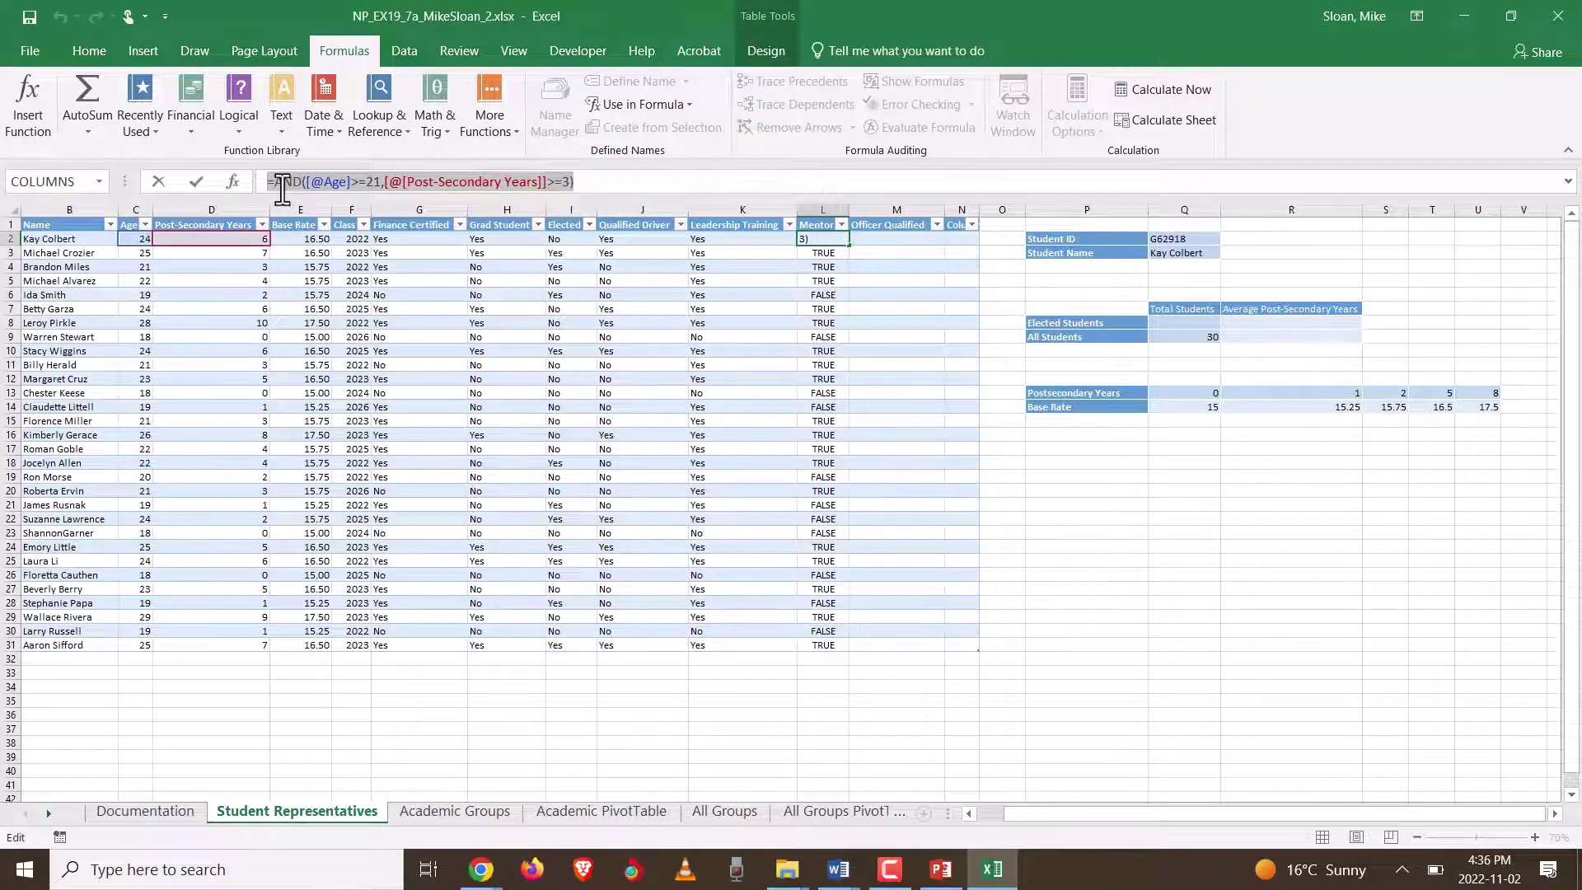
key("BackSpace")
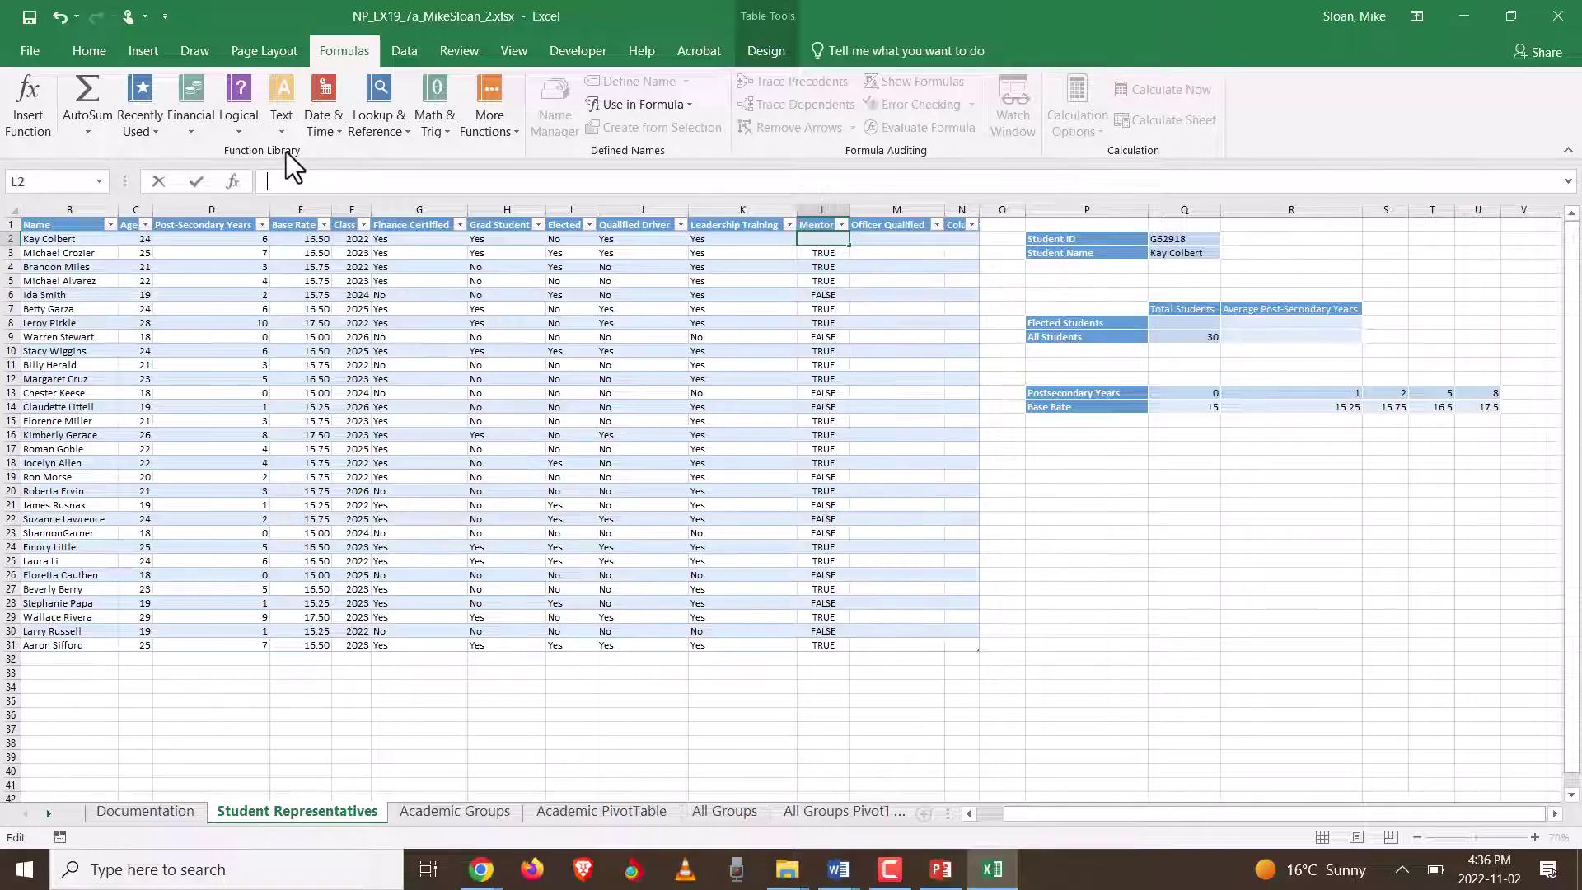
left_click(820, 240)
type("=if(")
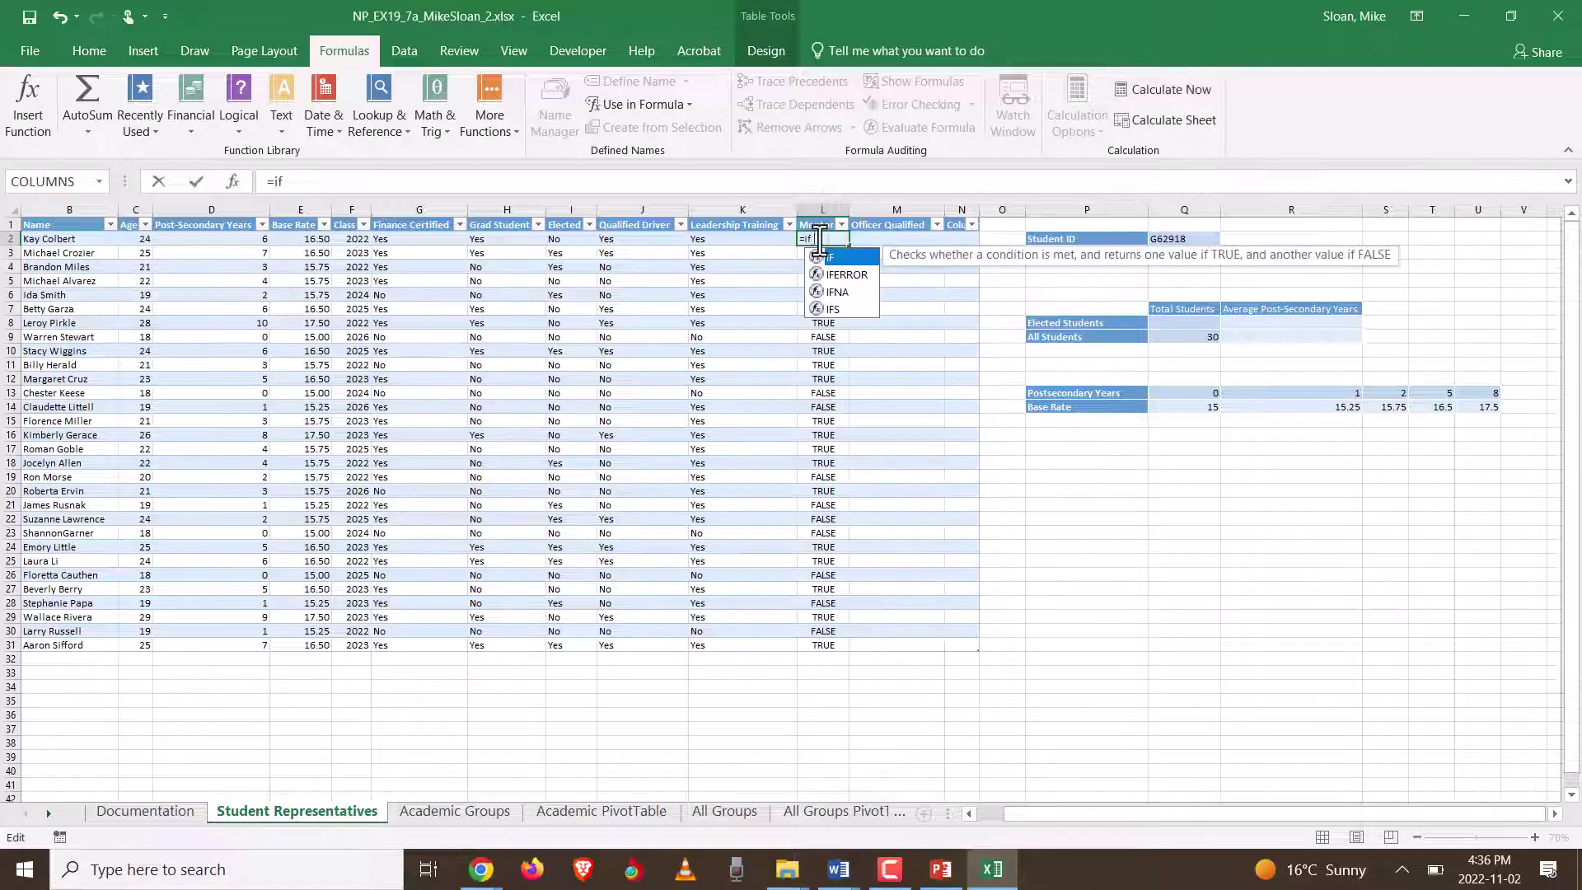
left_click(232, 181)
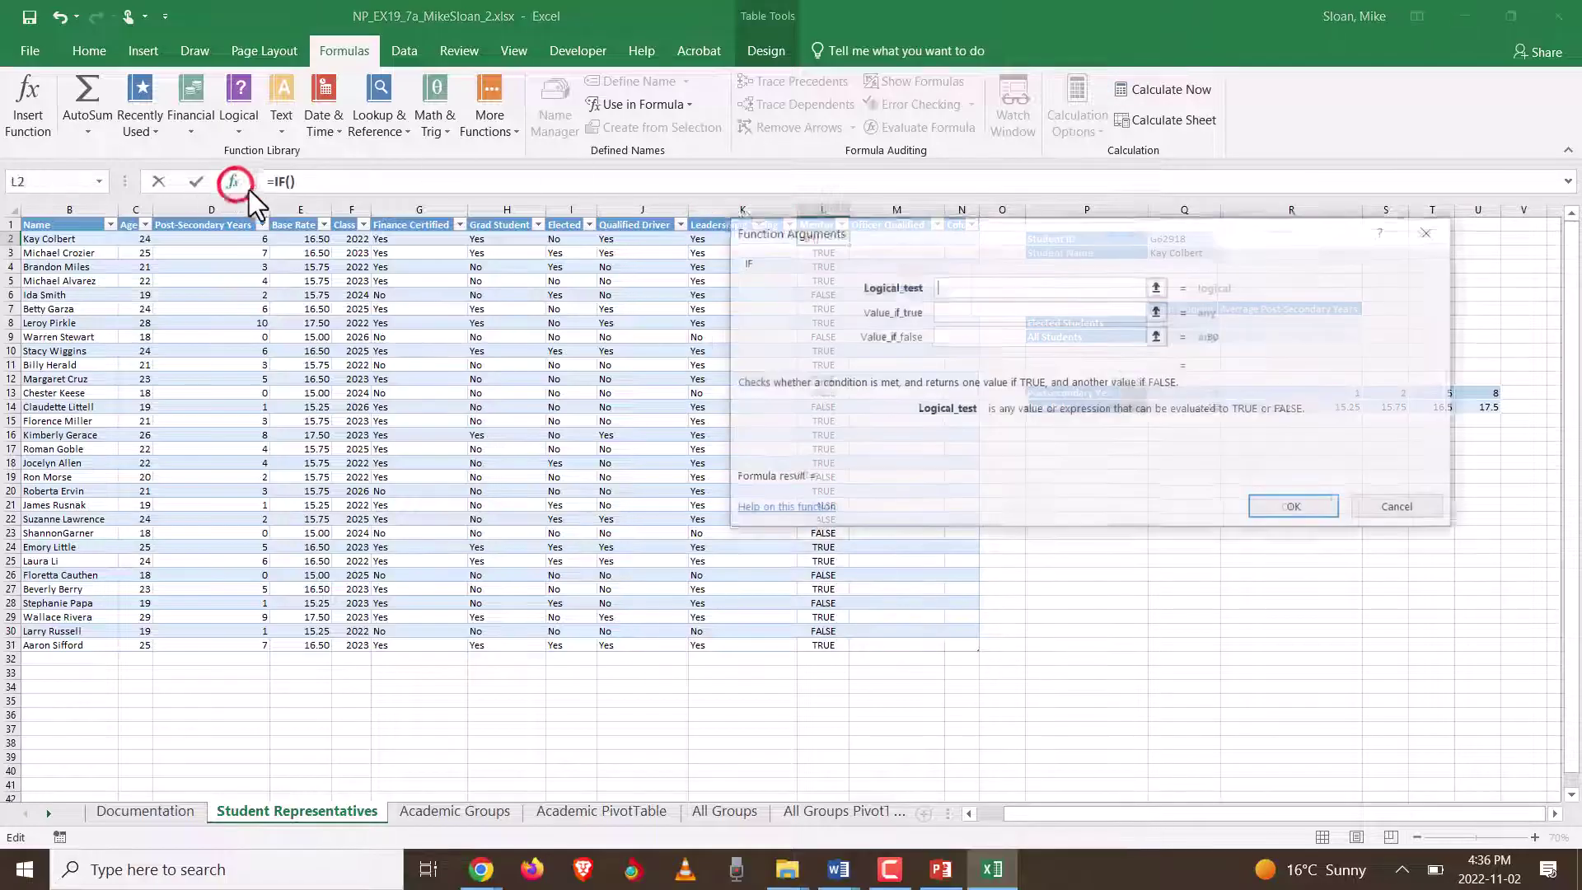
key("ctrl+v")
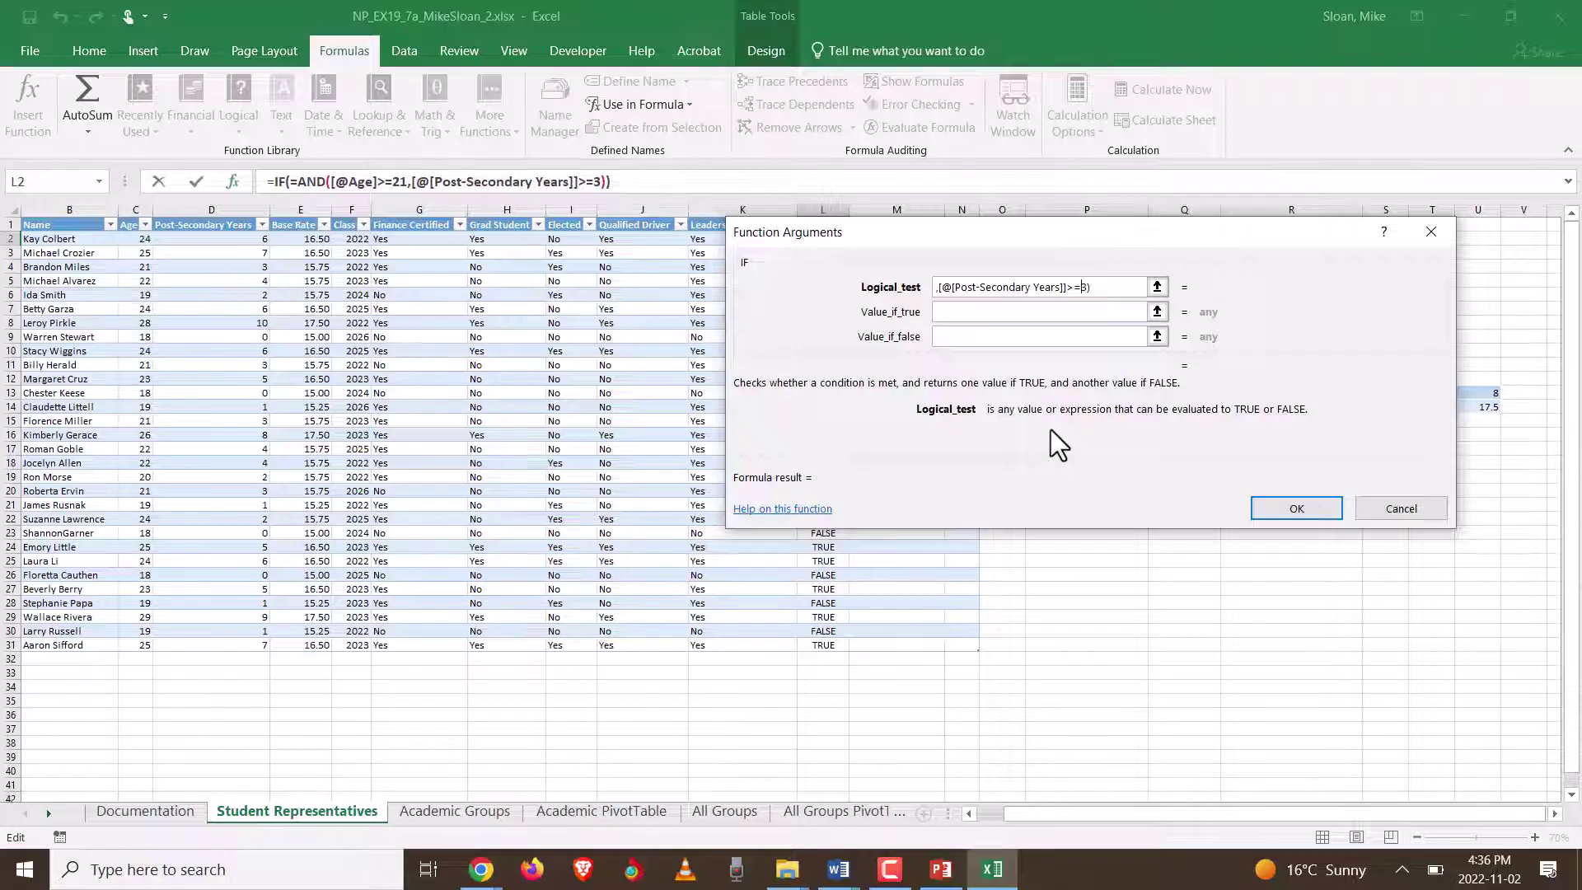
key("Home")
key("Delete")
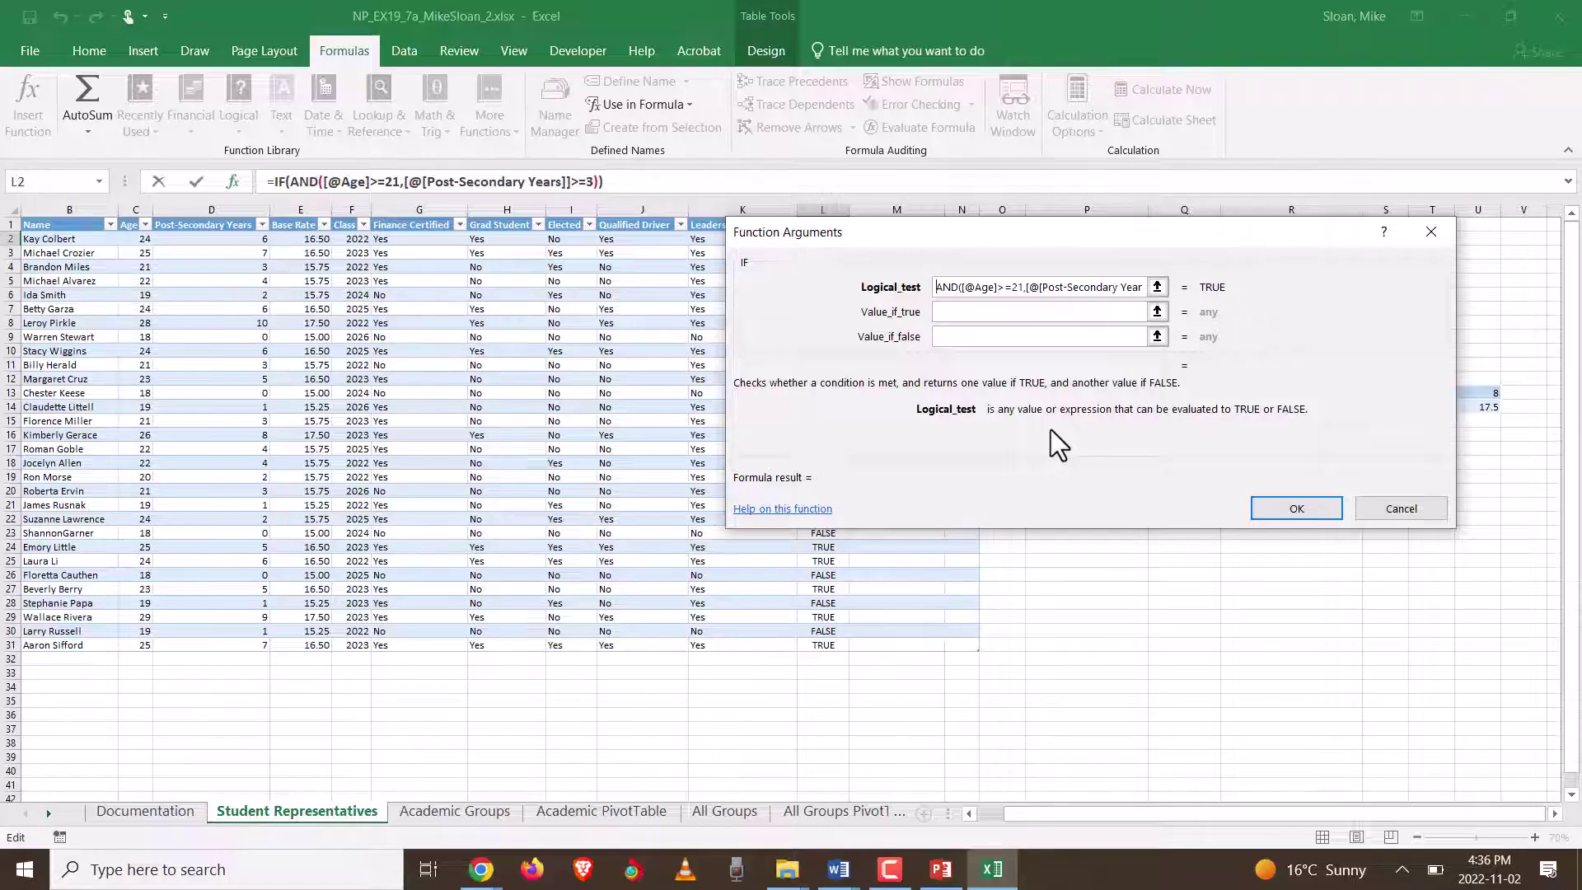
Step: Set the IF function in cell L2 to return "Yes" if true and "No" if false, and complete the formula
left_click(1045, 313)
left_click(1031, 286)
left_click(943, 312)
type("Yes")
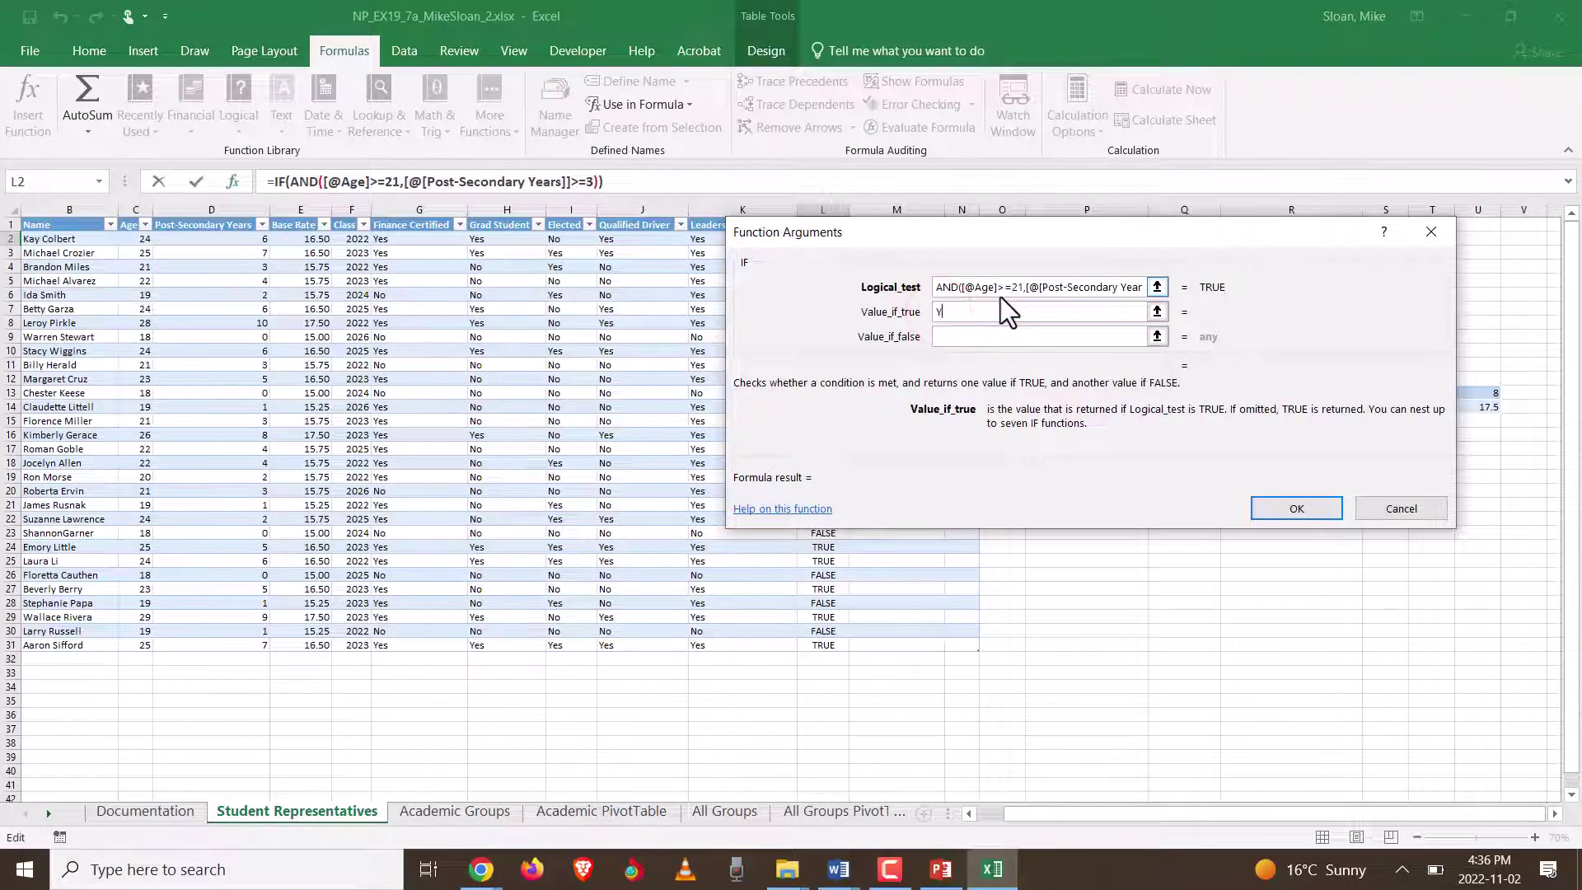
left_click(977, 344)
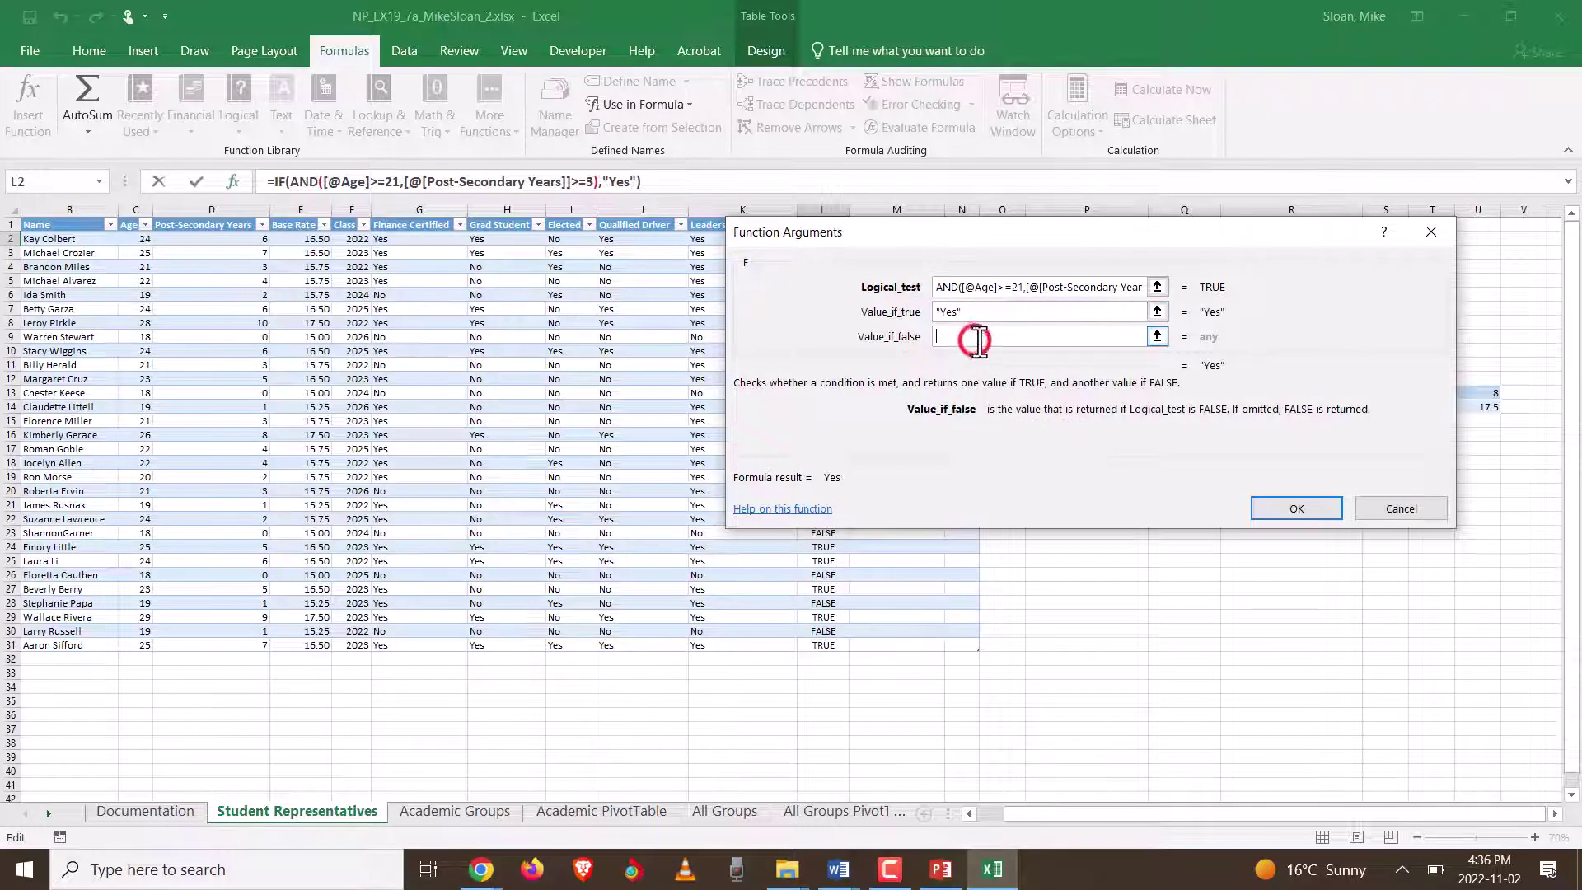
type("No")
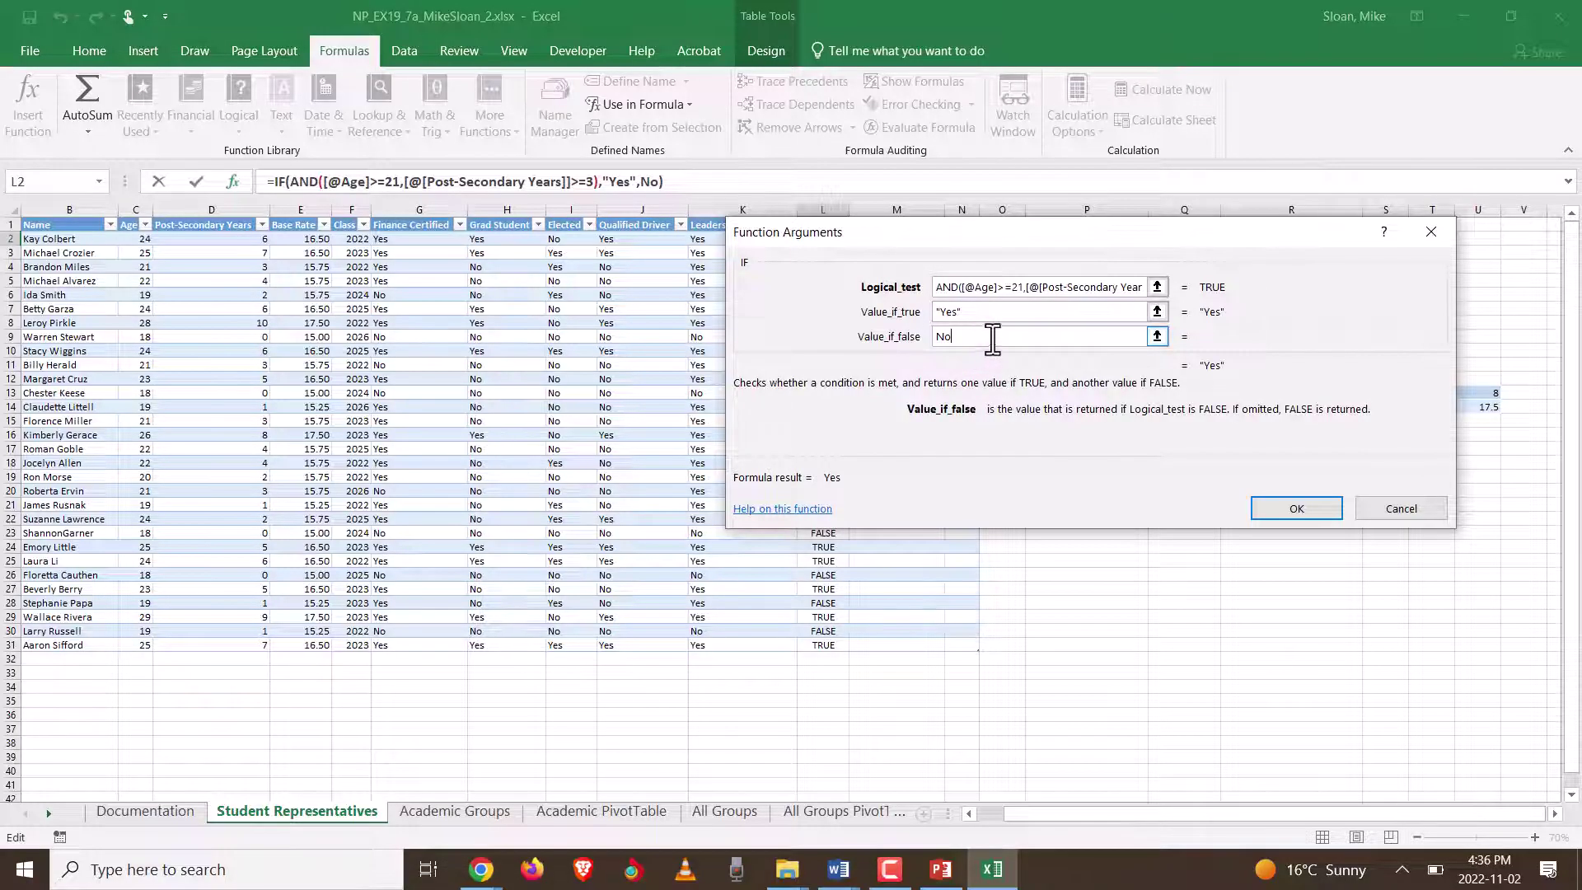
type("\"")
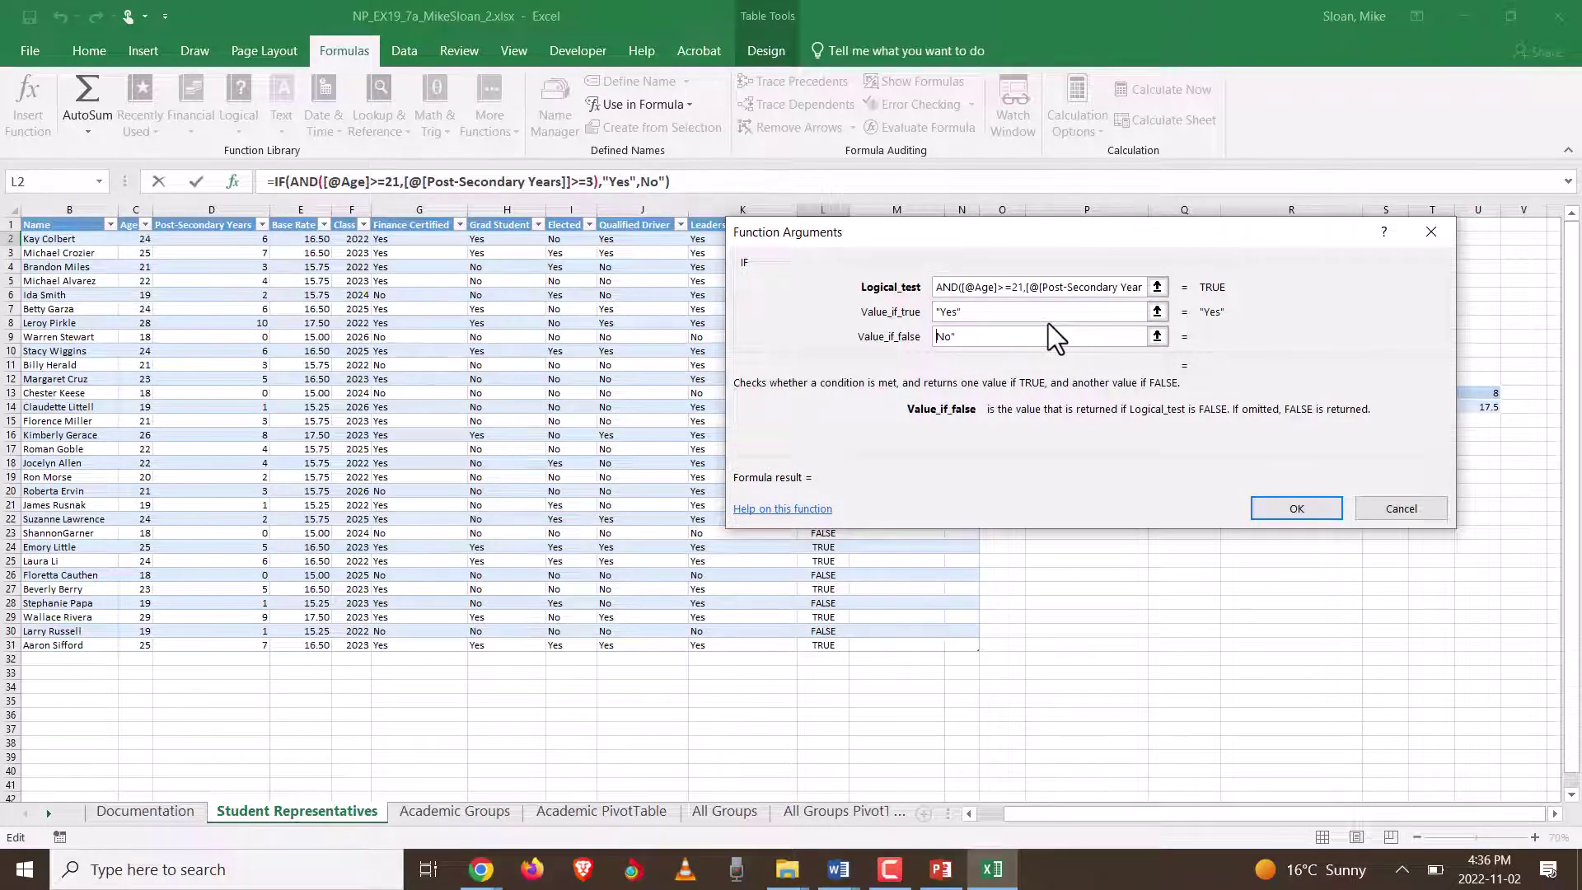
key("Home")
type("\"")
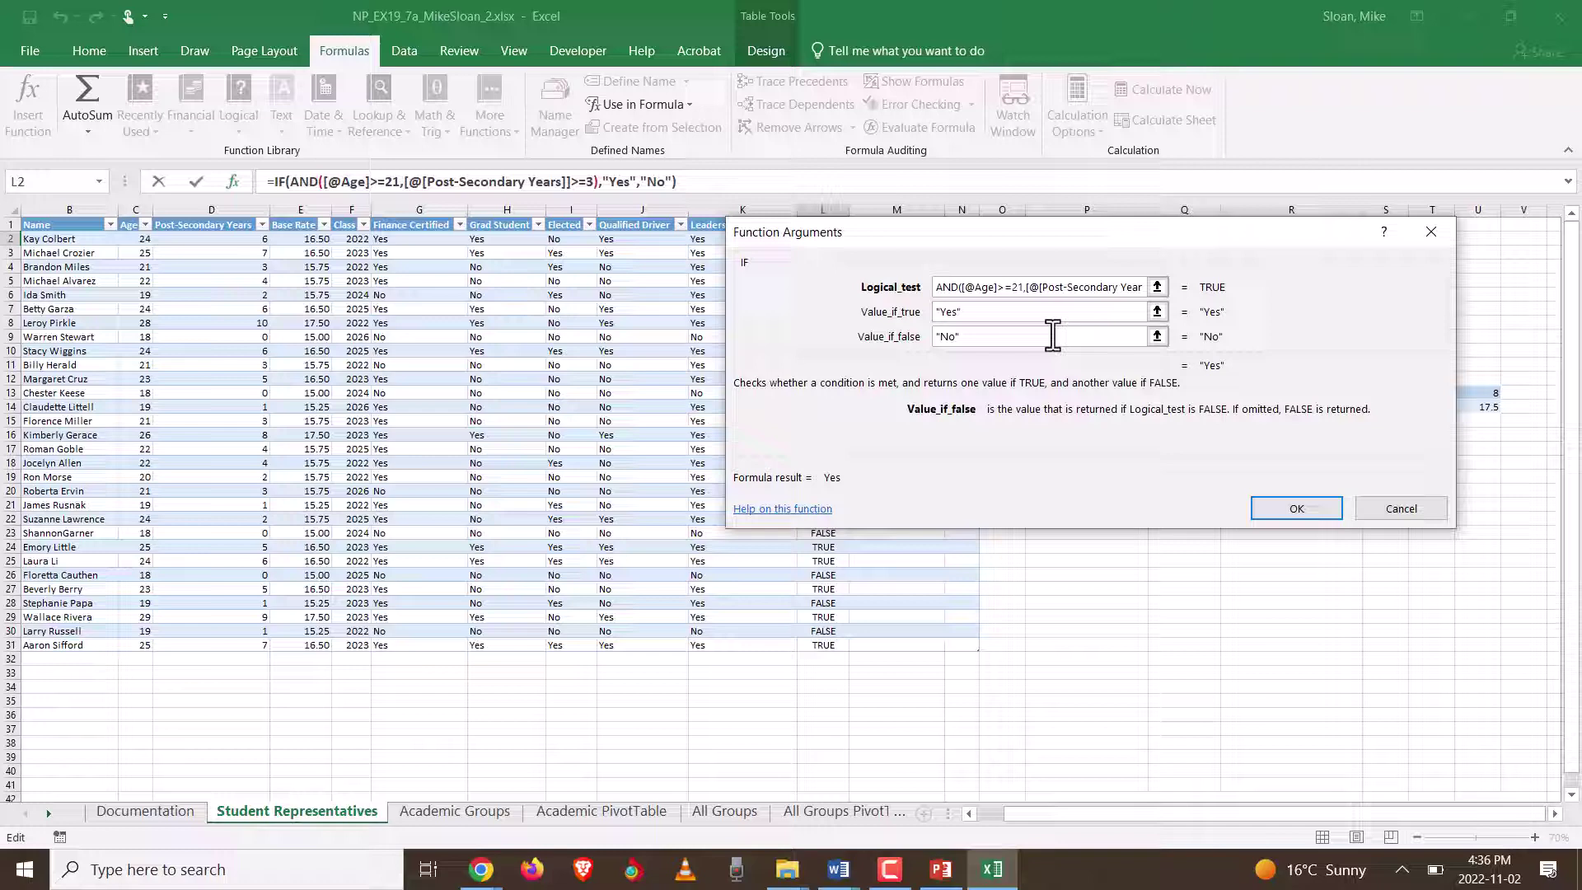
left_click(1027, 286)
left_click_drag(1047, 249, 1217, 255)
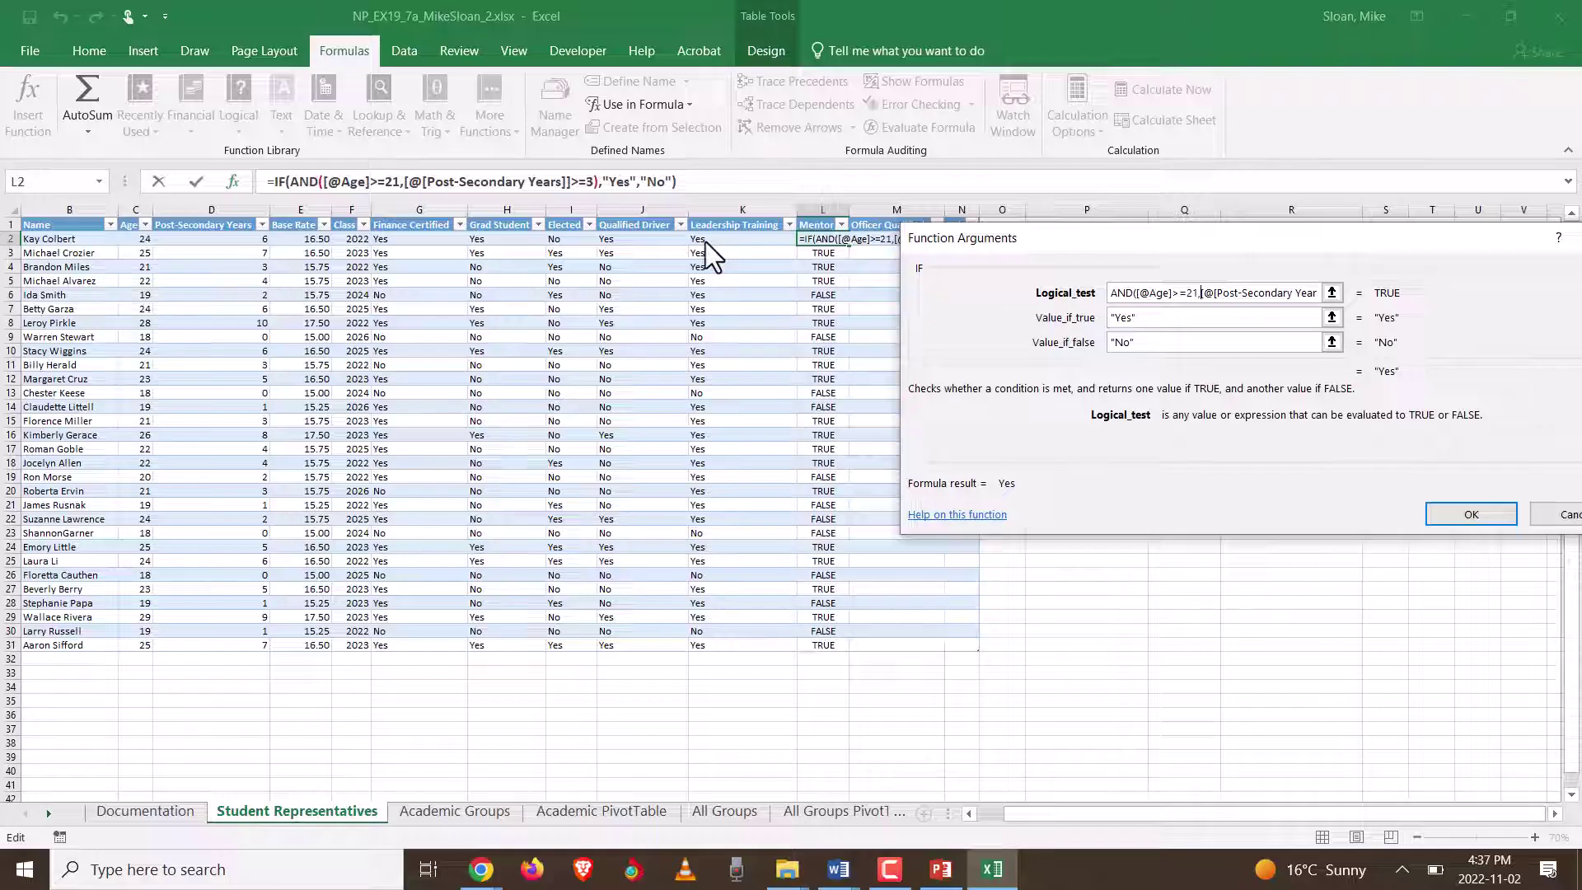
left_click(1474, 511)
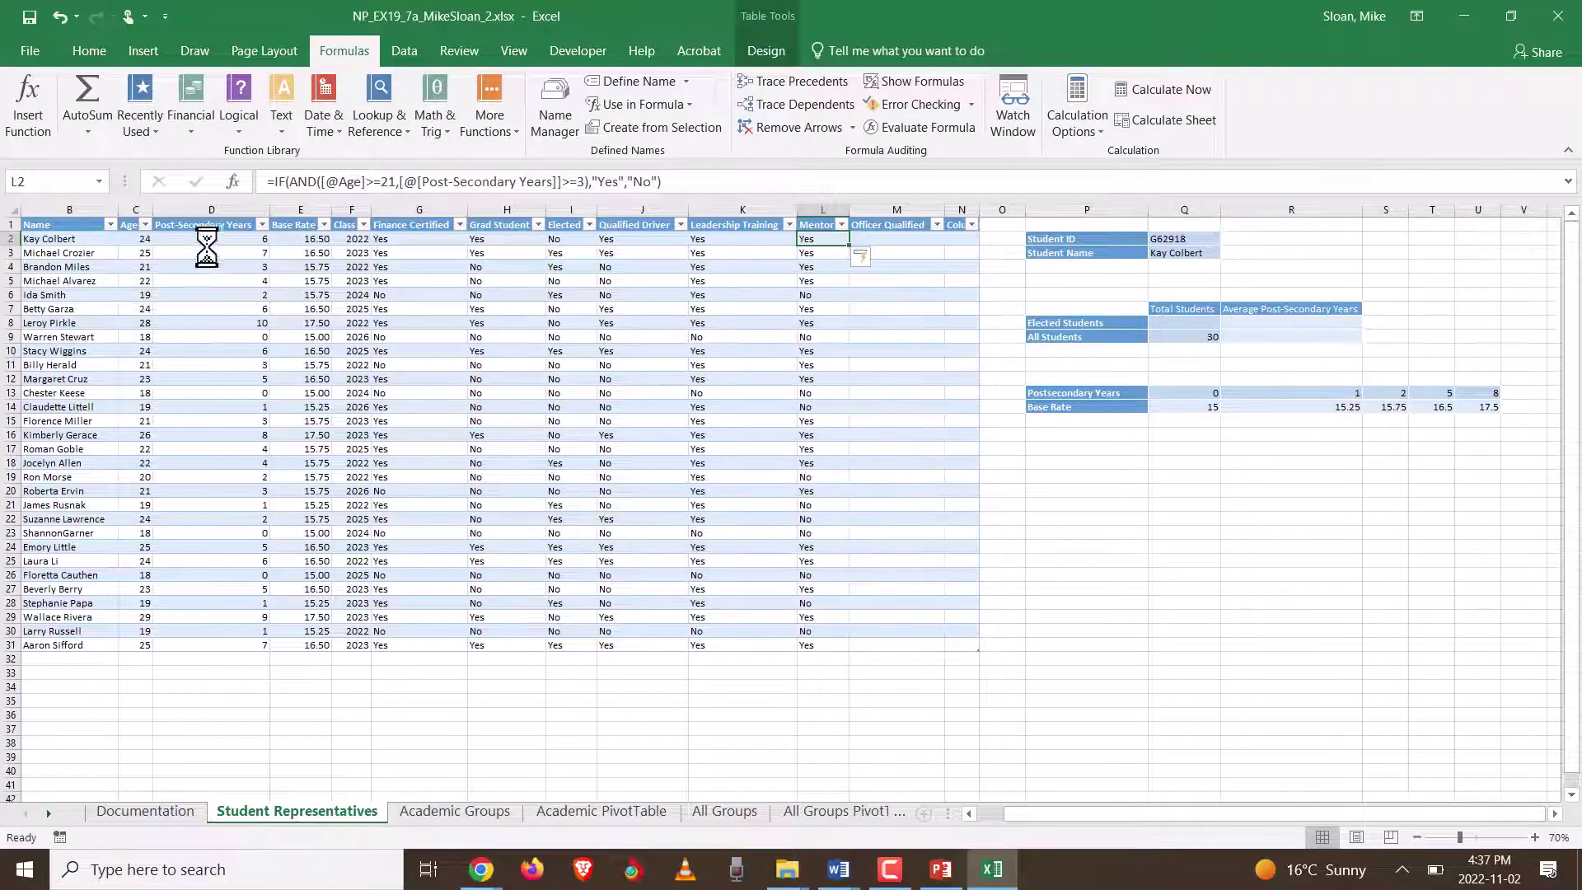
Step: Review the arguments of the IF formula in cell L2 and look through the available logical functions
left_click(238, 183)
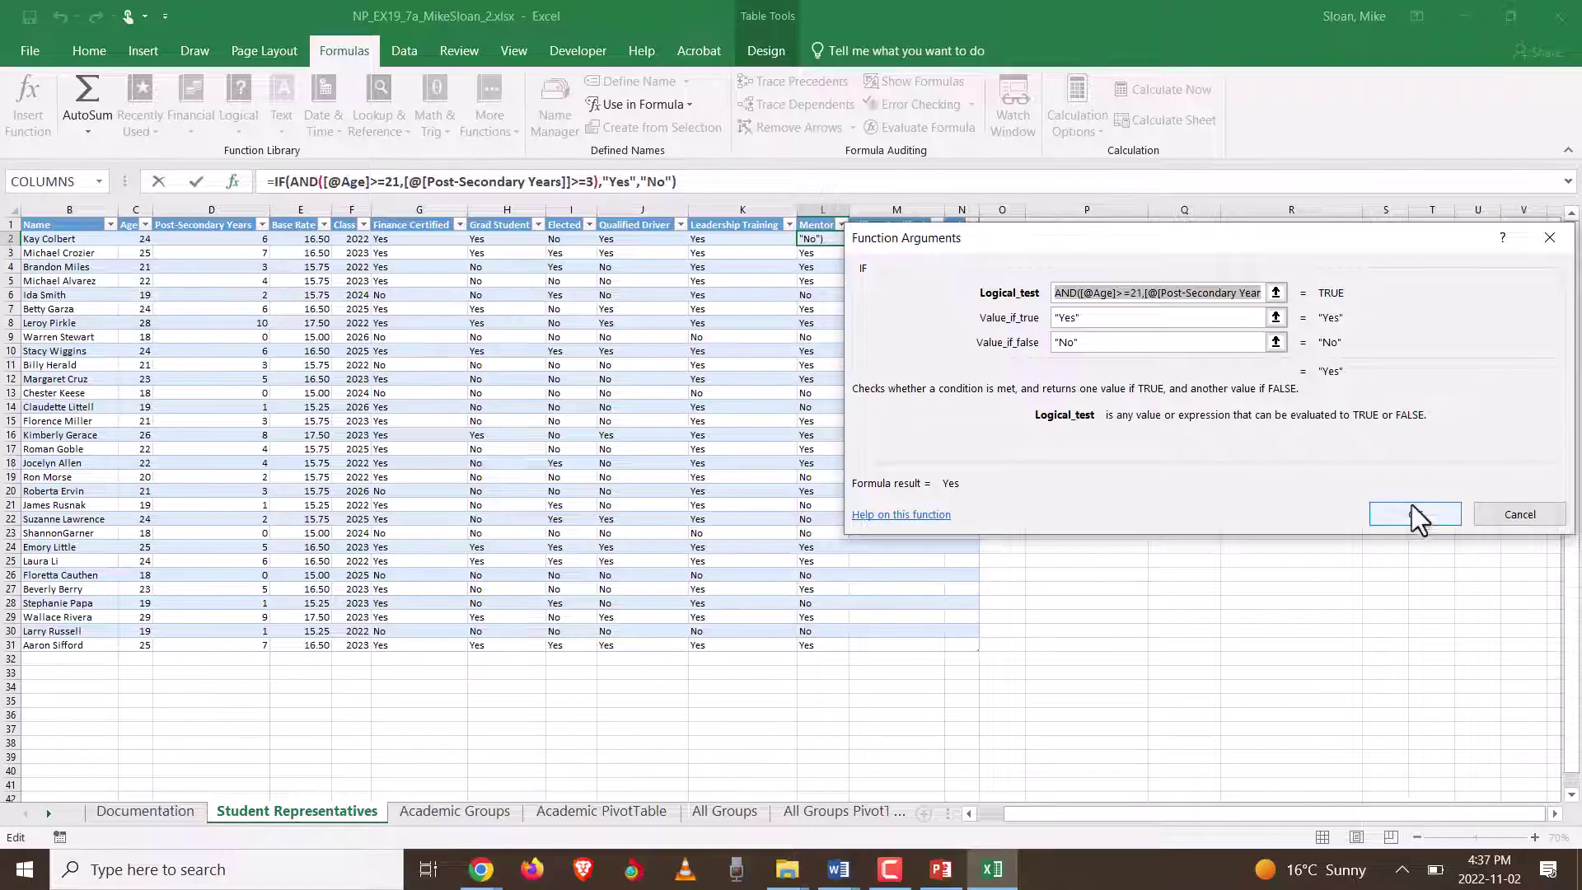
left_click(1497, 512)
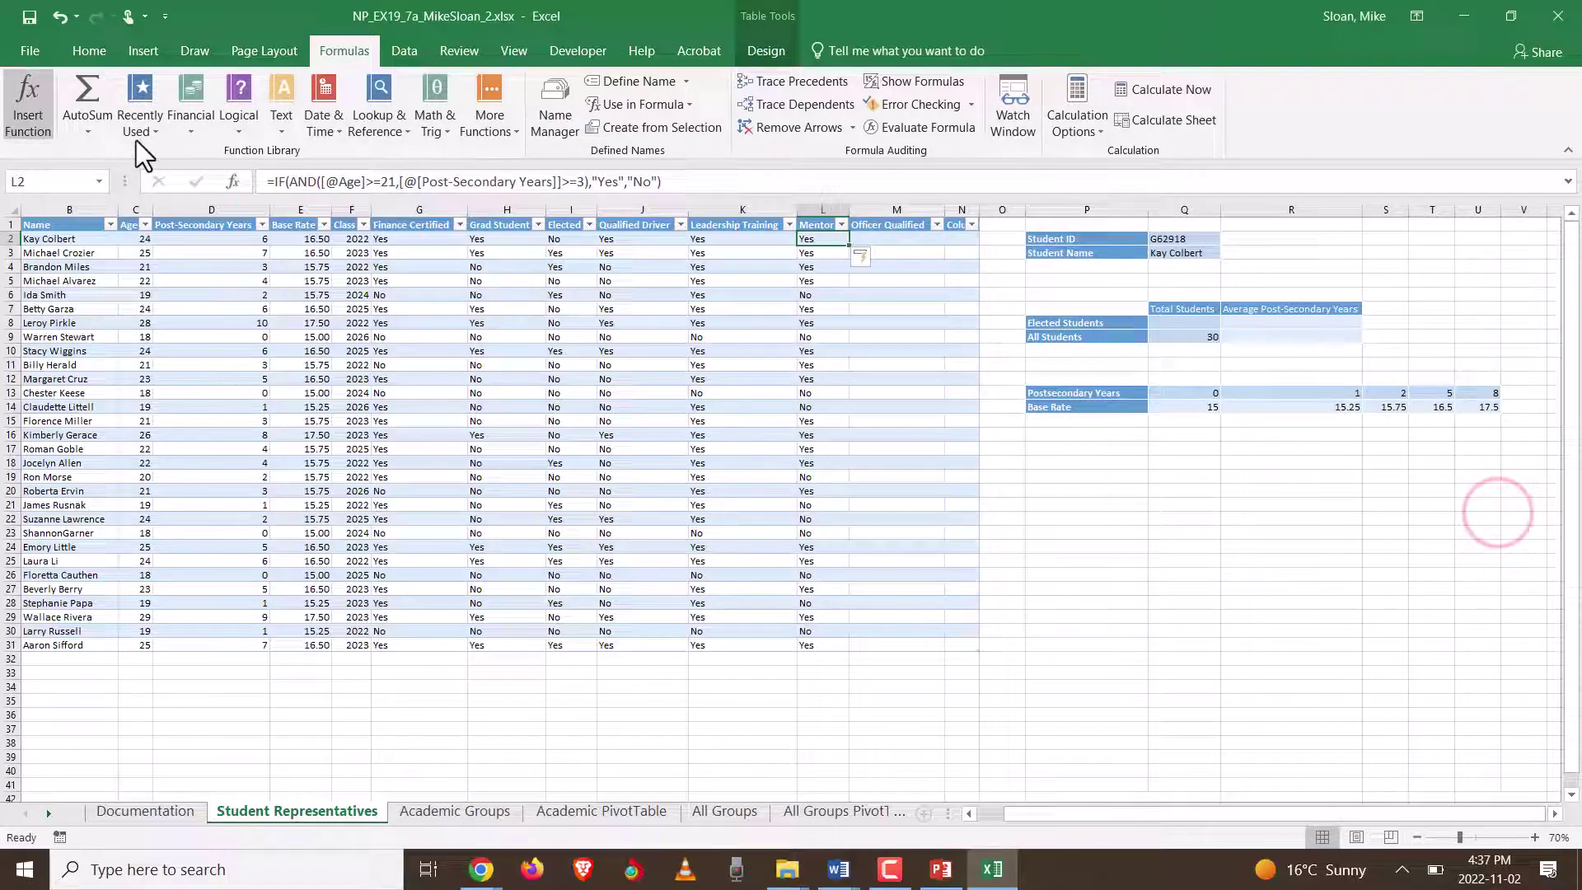
left_click(185, 120)
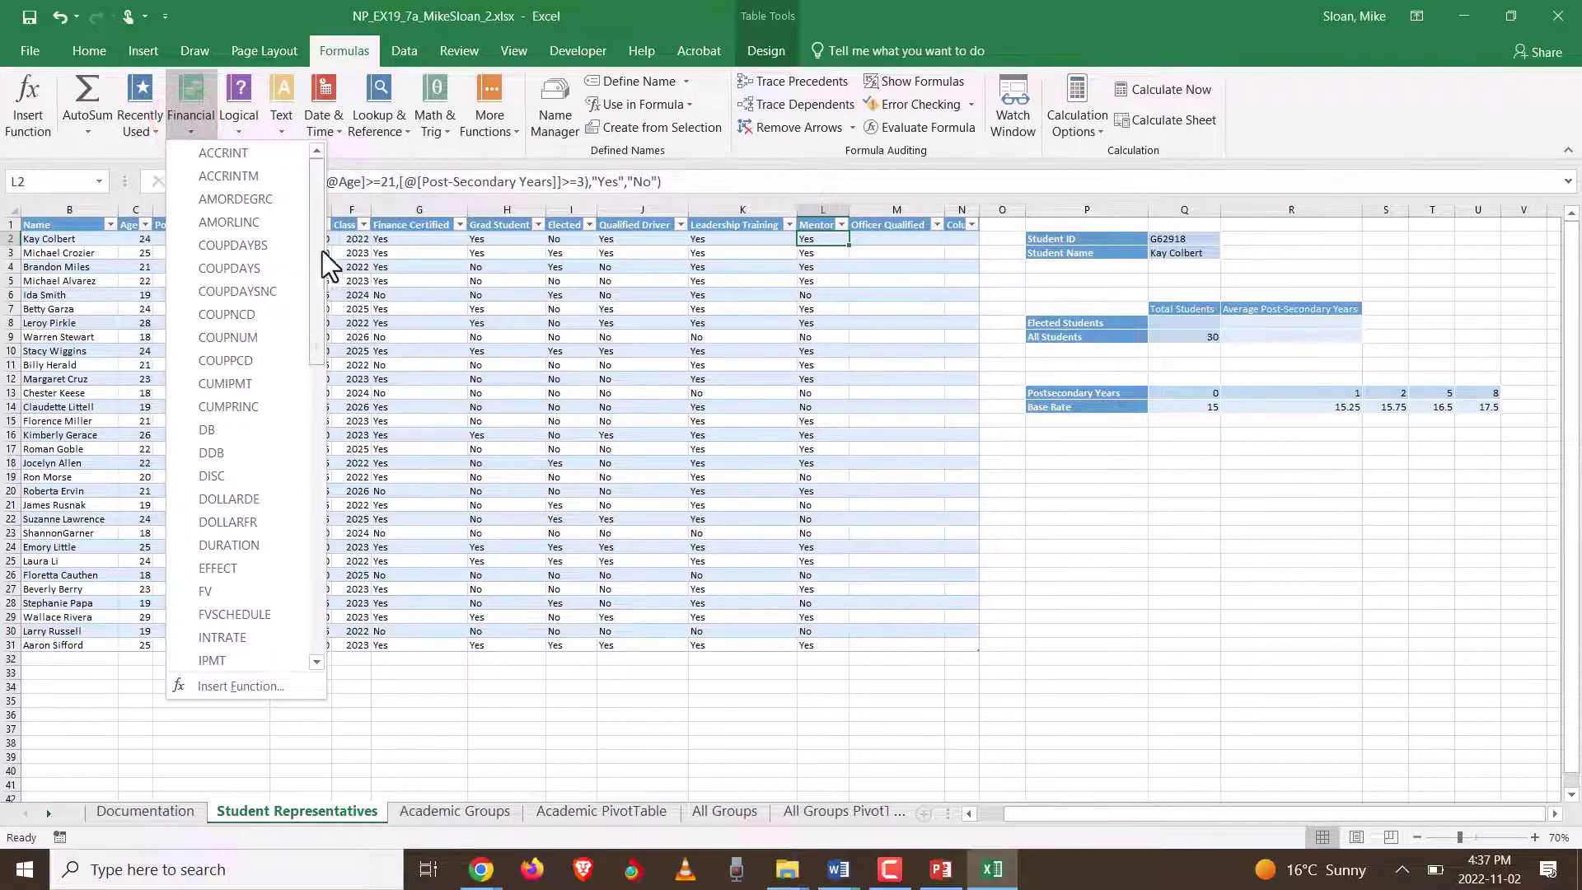
left_click(255, 124)
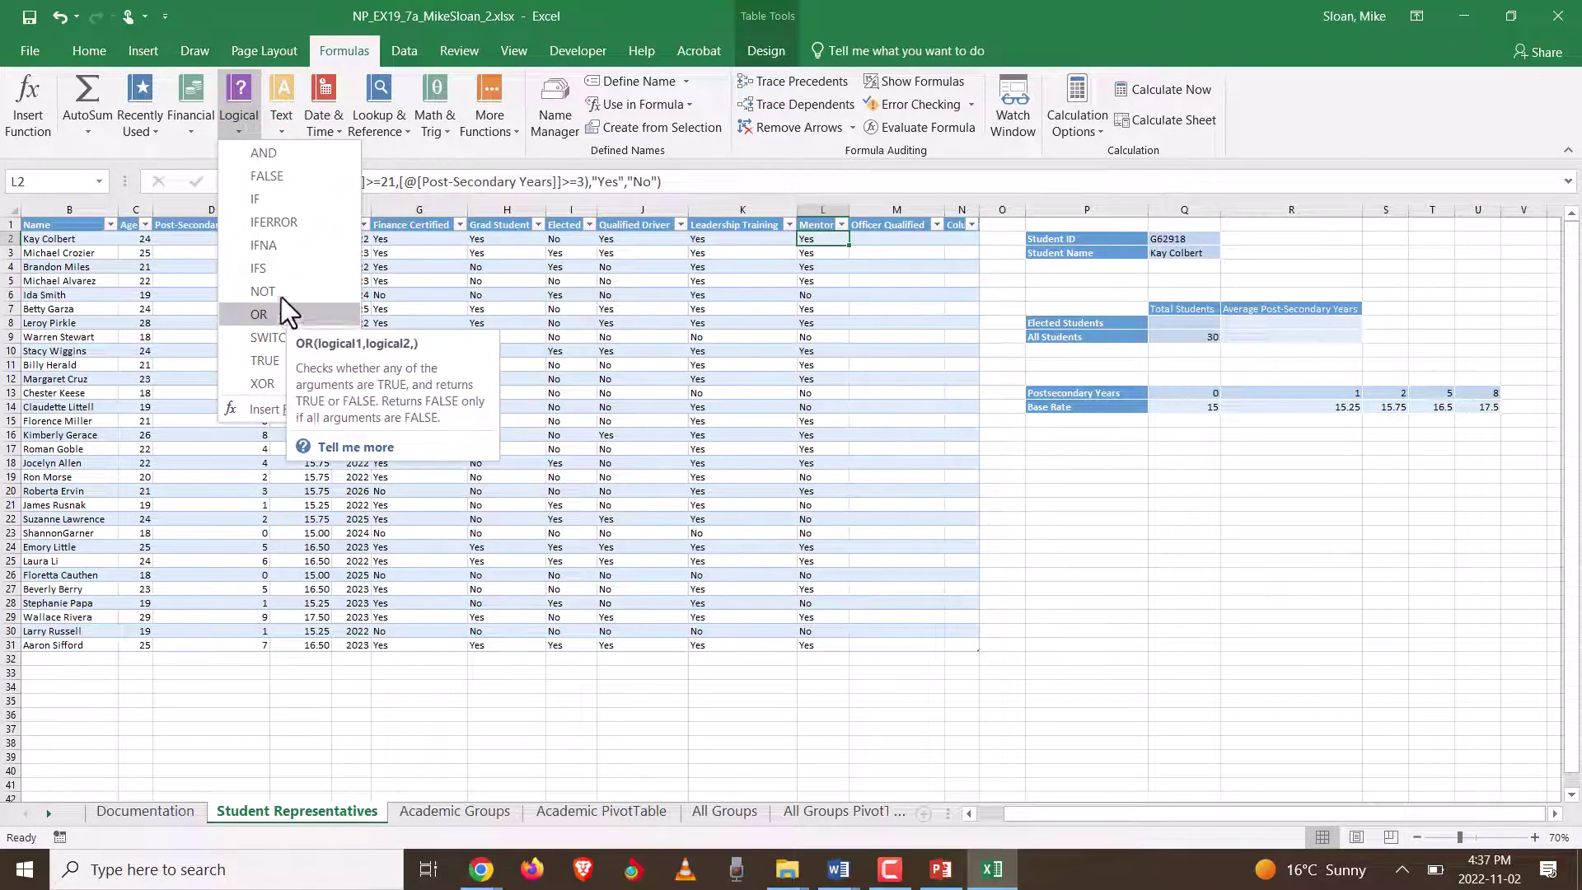
Step: Select cell M2 in the Officer Qualified column and read project step 5 on the nested IF formula in the Word instructions
left_click(877, 238)
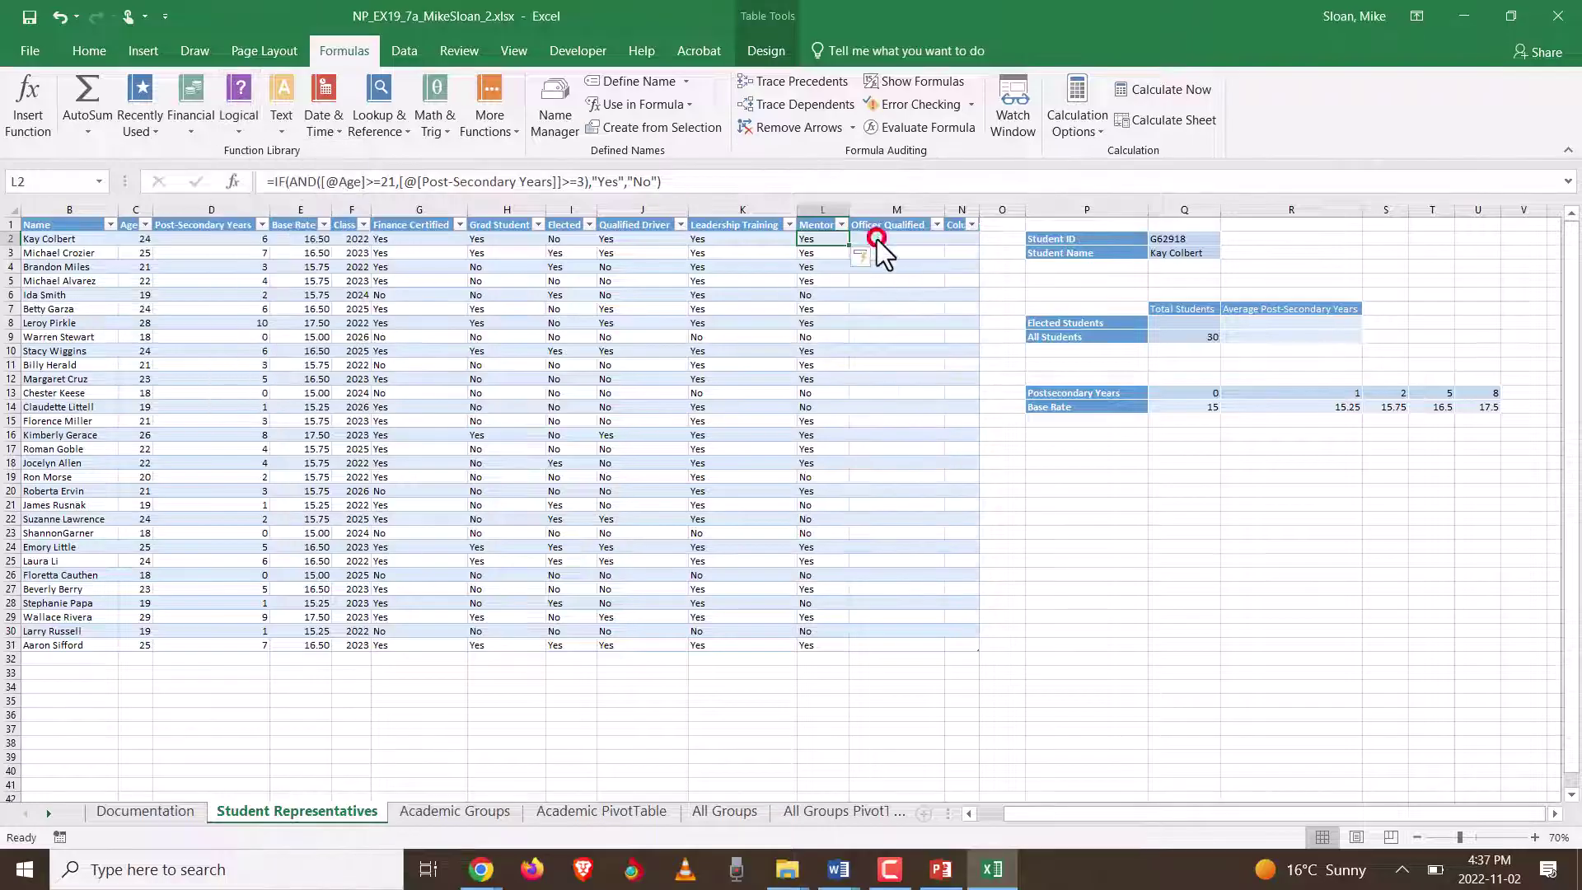
left_click(876, 238)
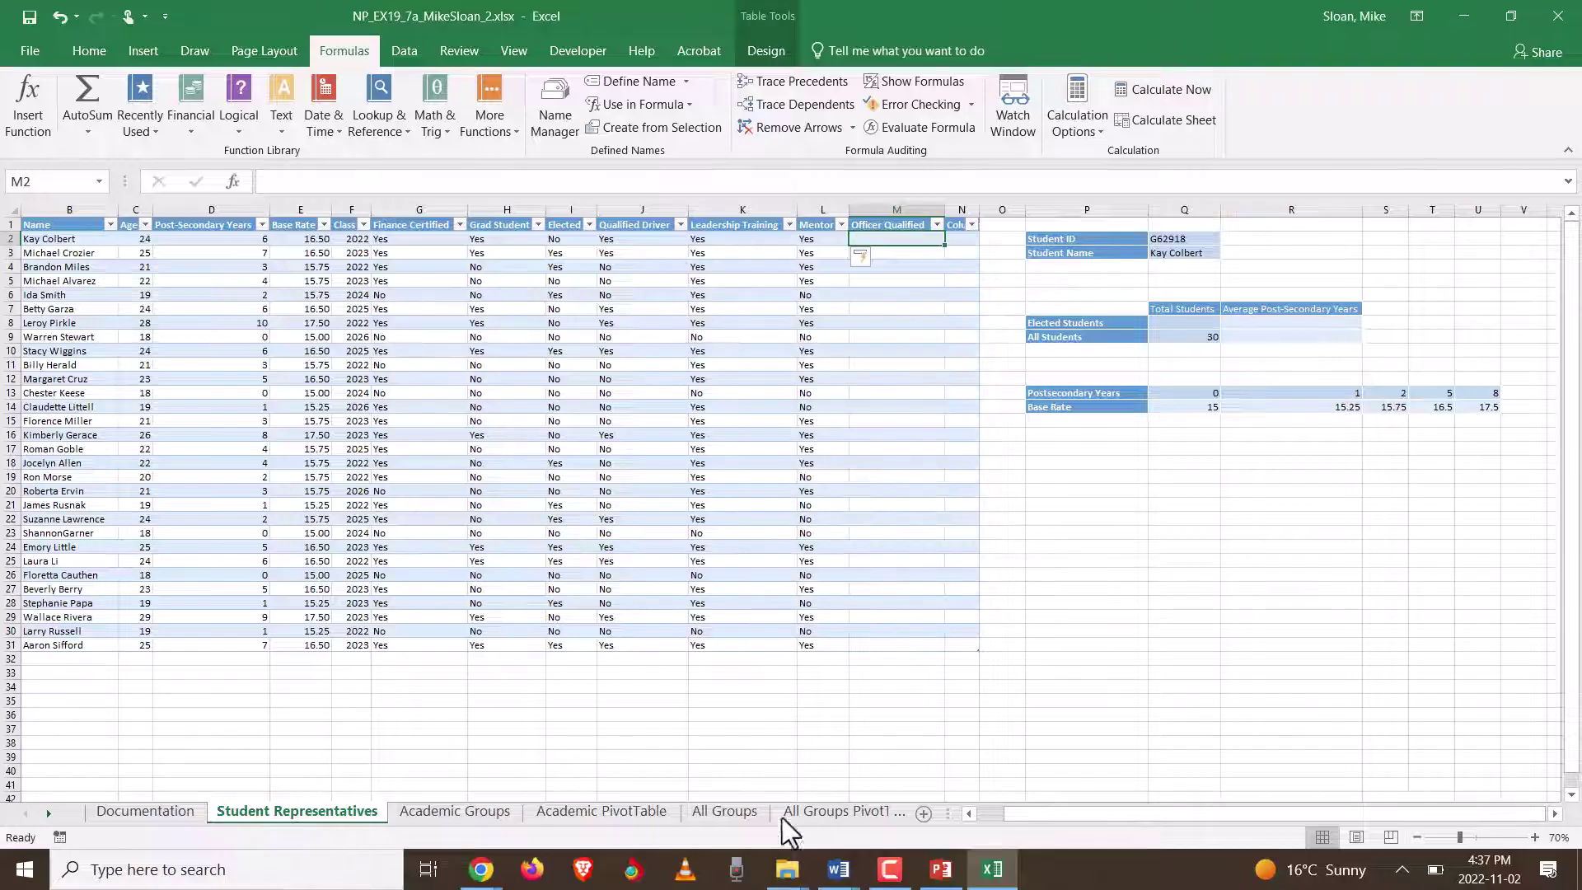
left_click(836, 872)
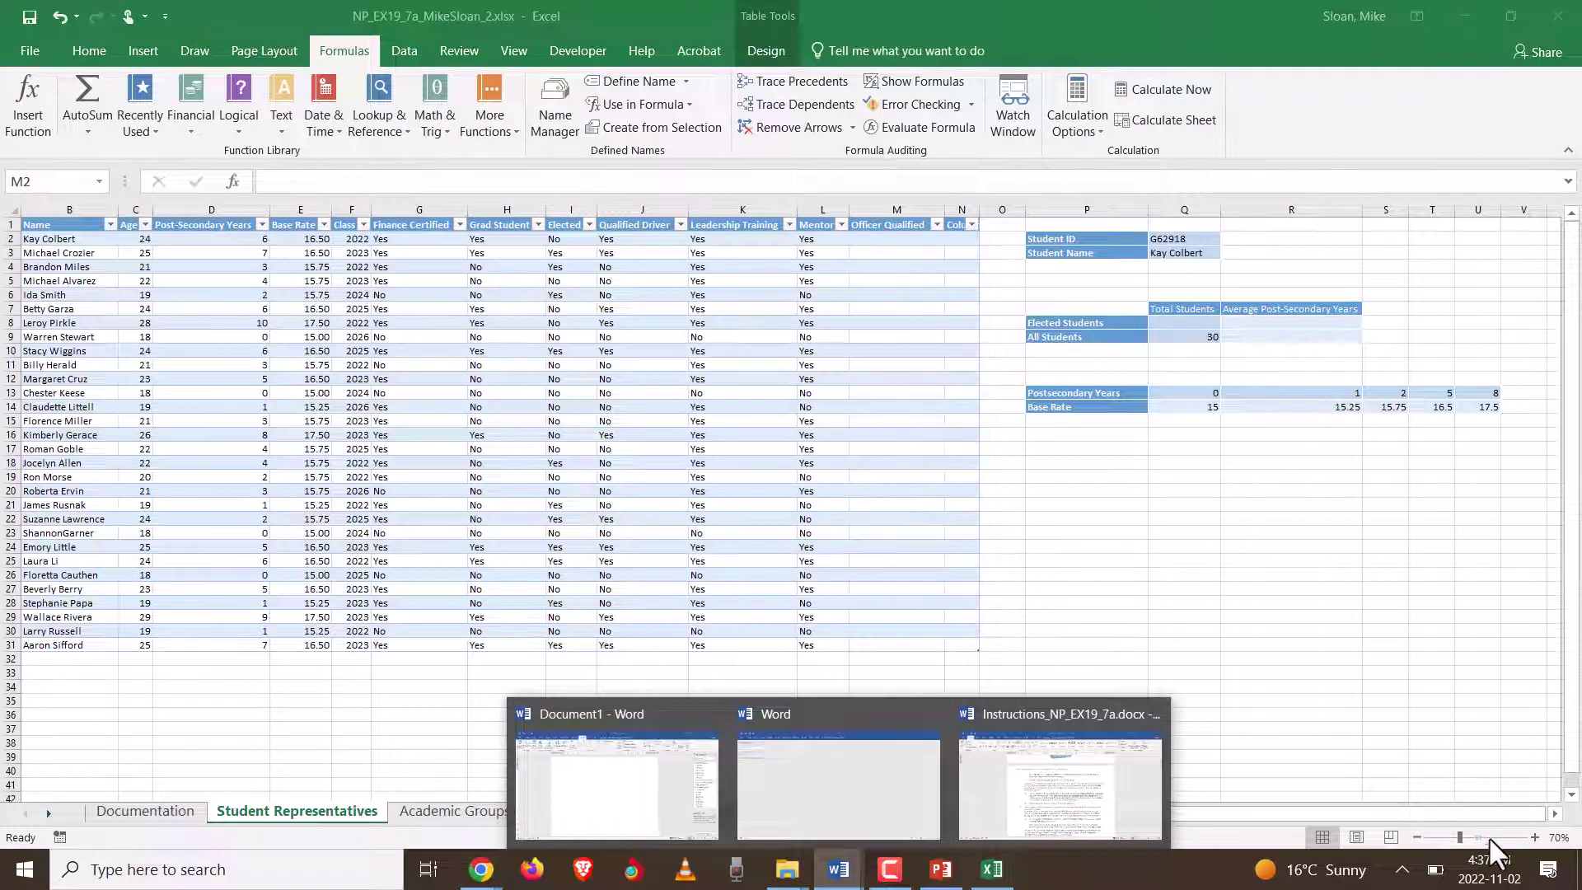
left_click(1489, 837)
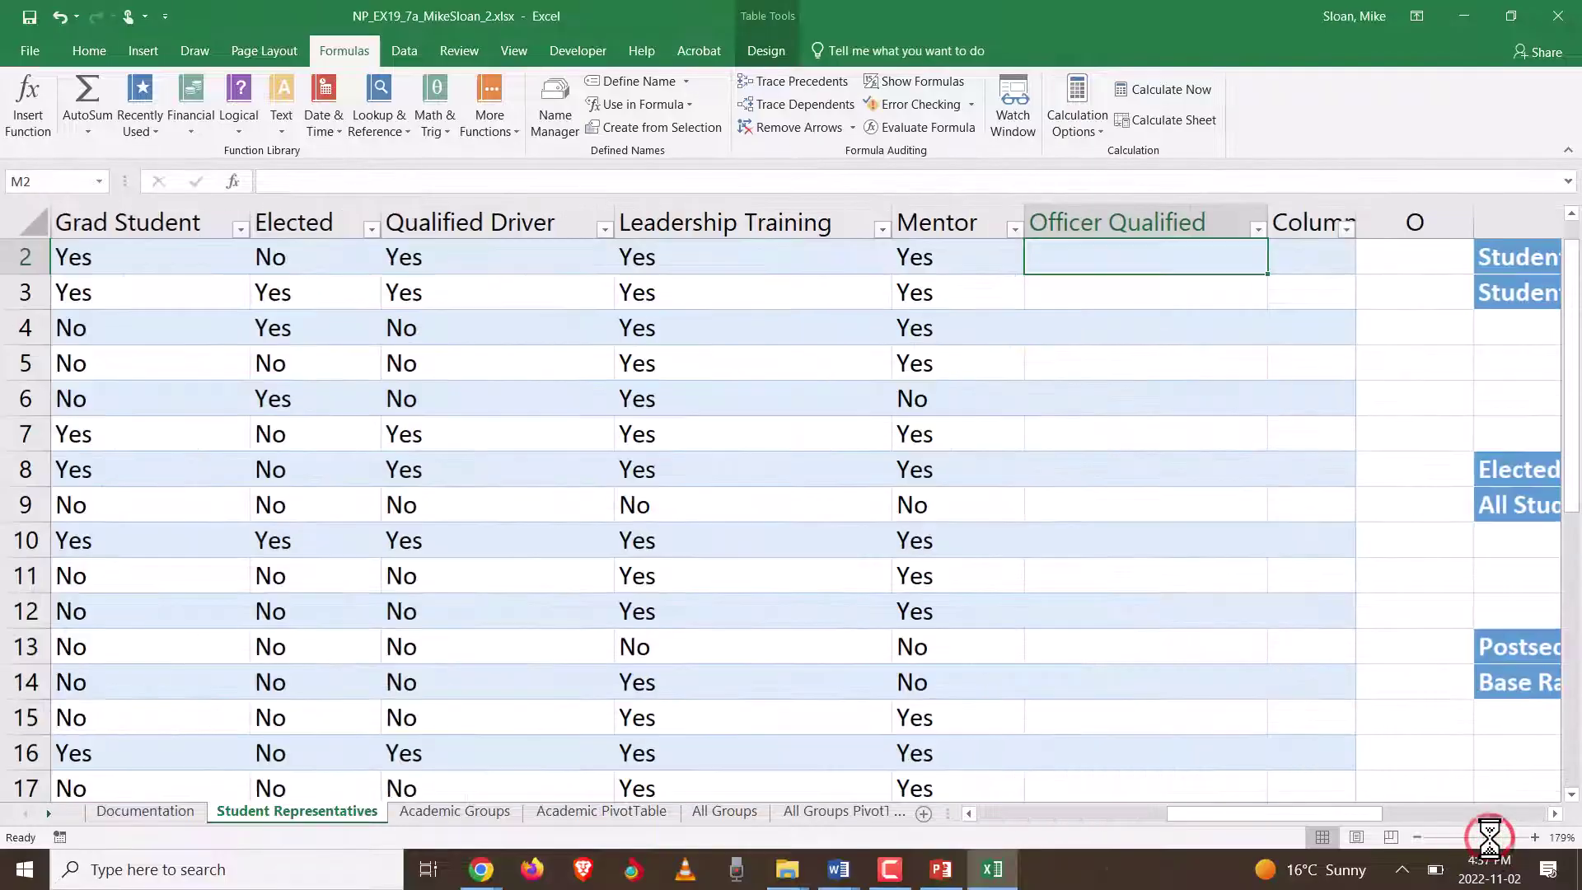
left_click(1470, 836)
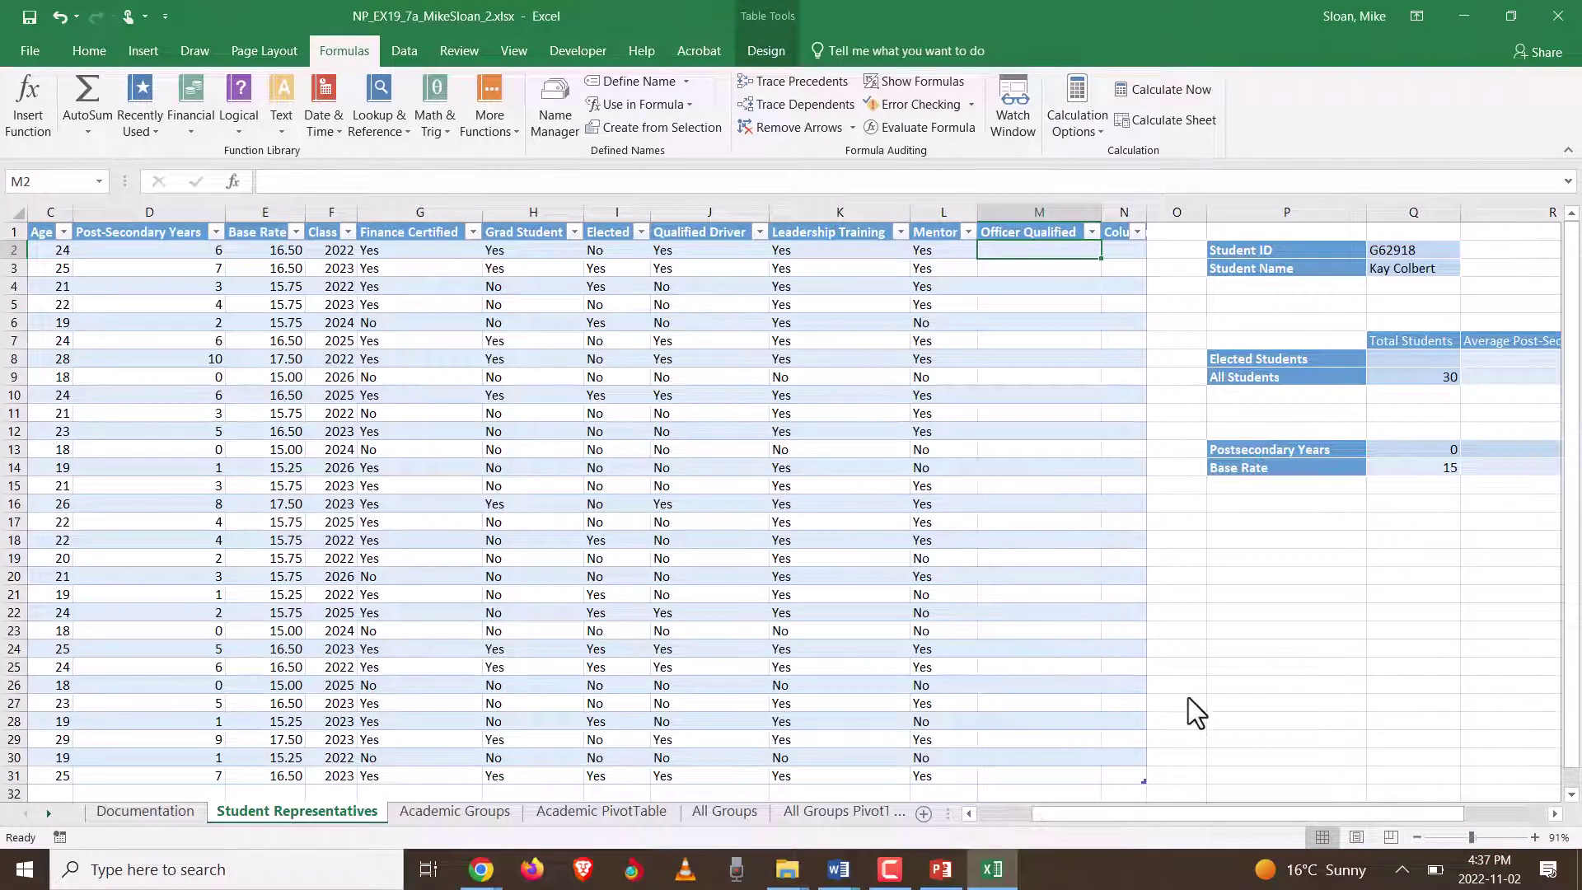
mouse_move(991, 876)
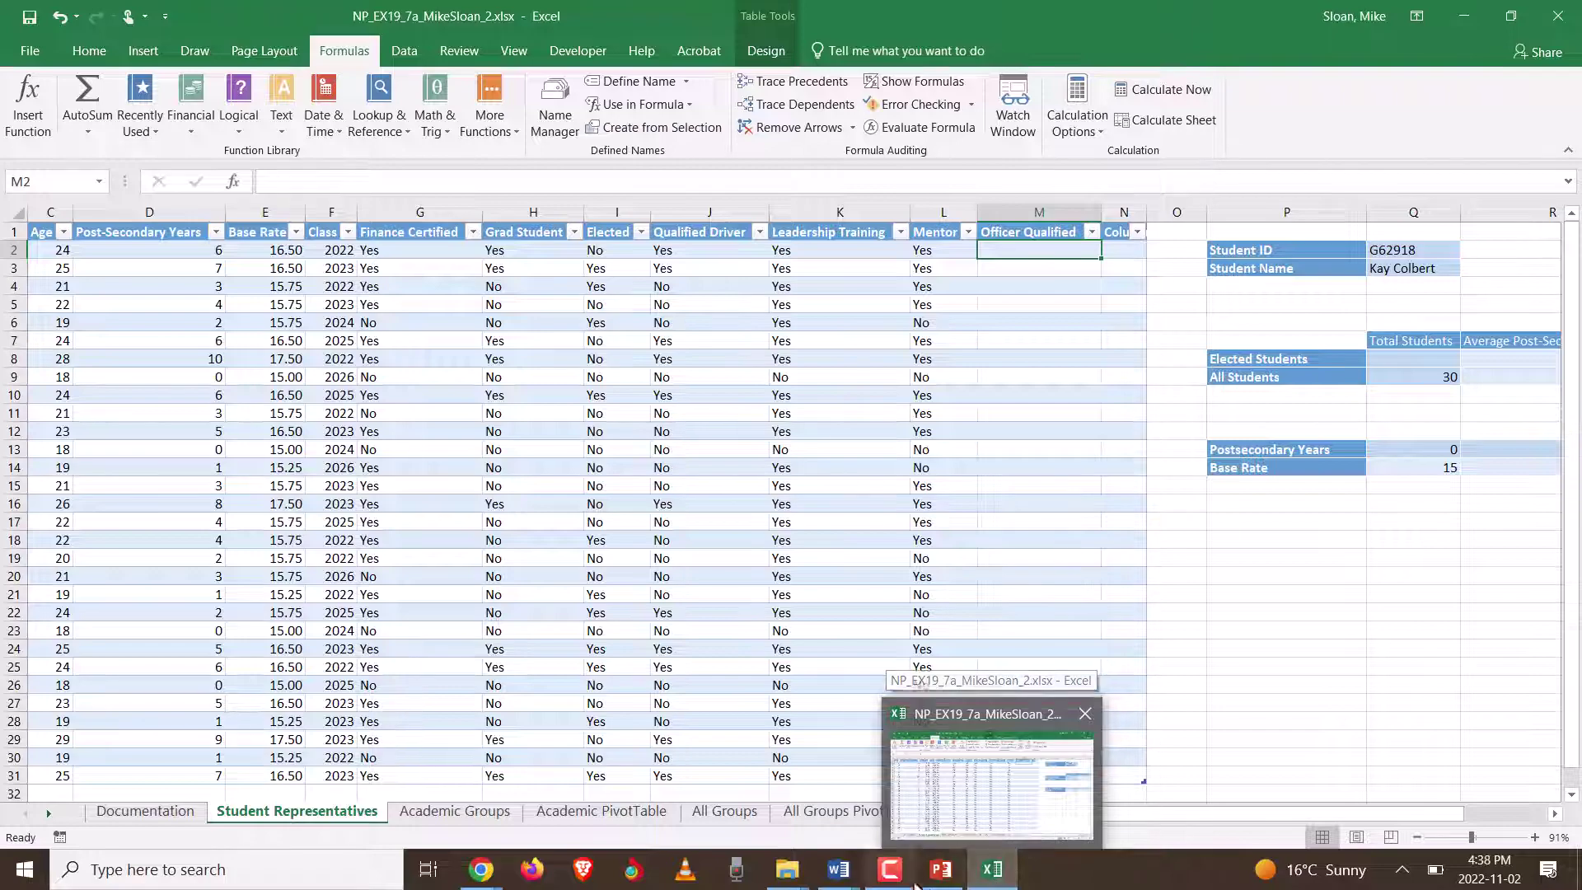
mouse_move(837, 869)
left_click(1127, 795)
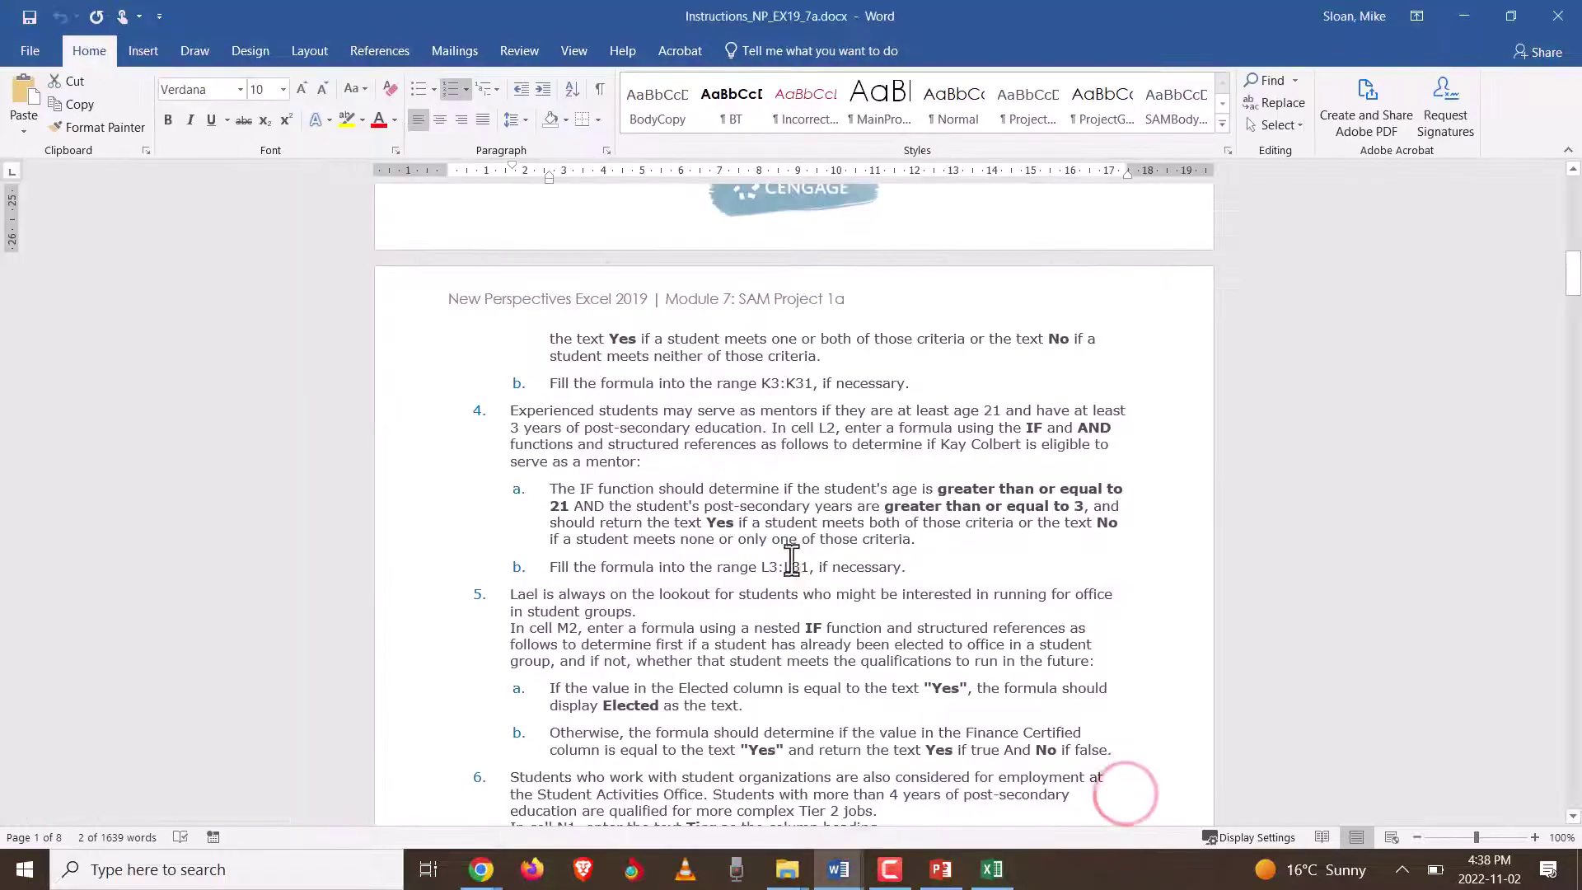
scroll(734, 554, "down", 6)
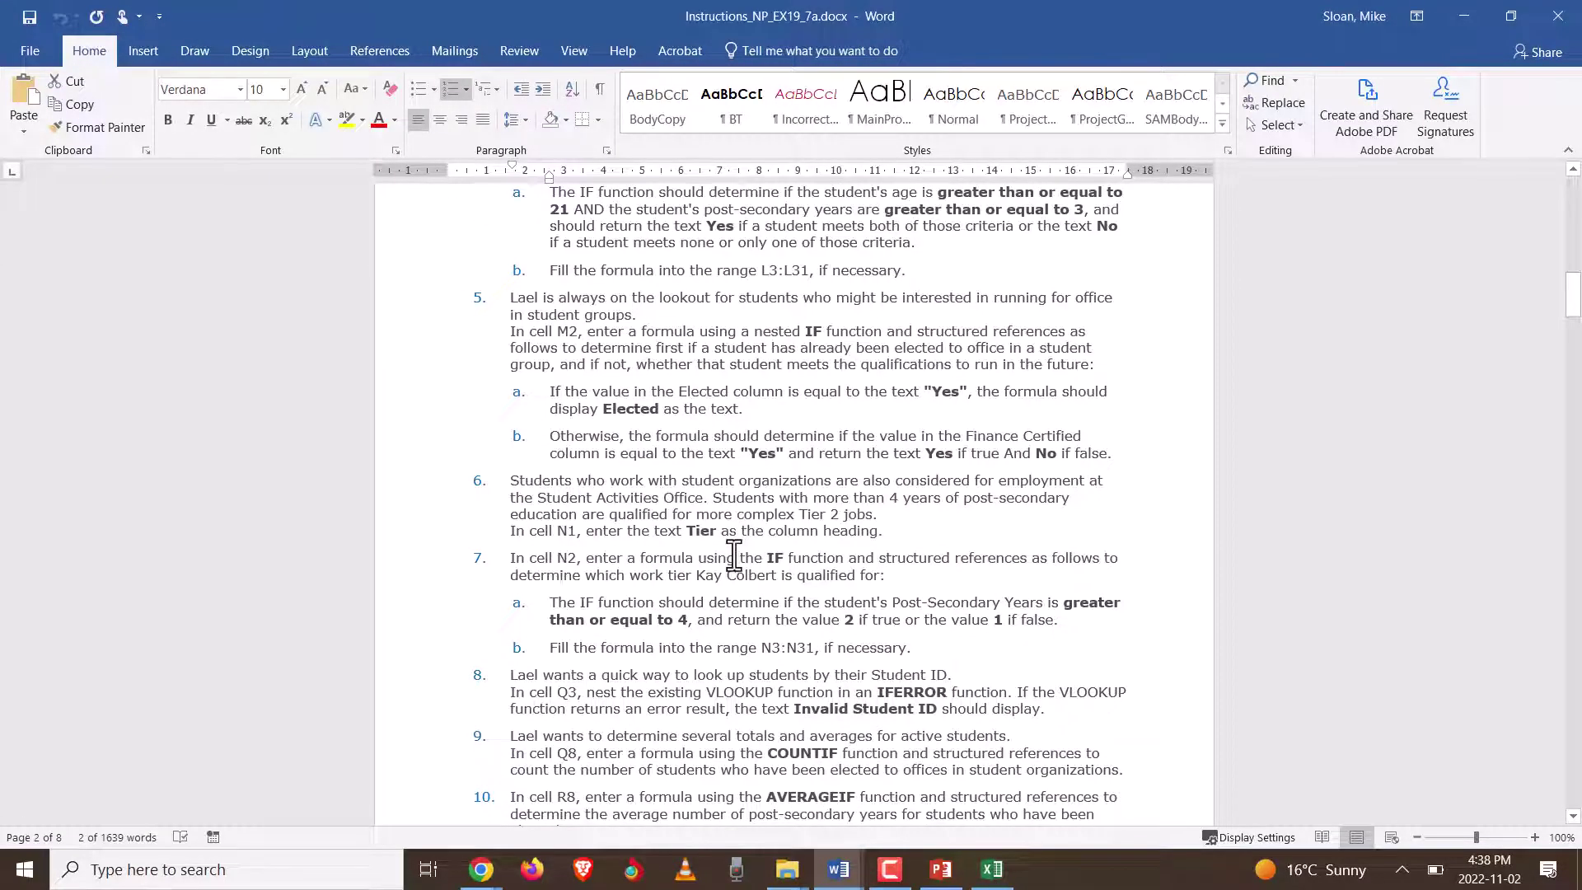
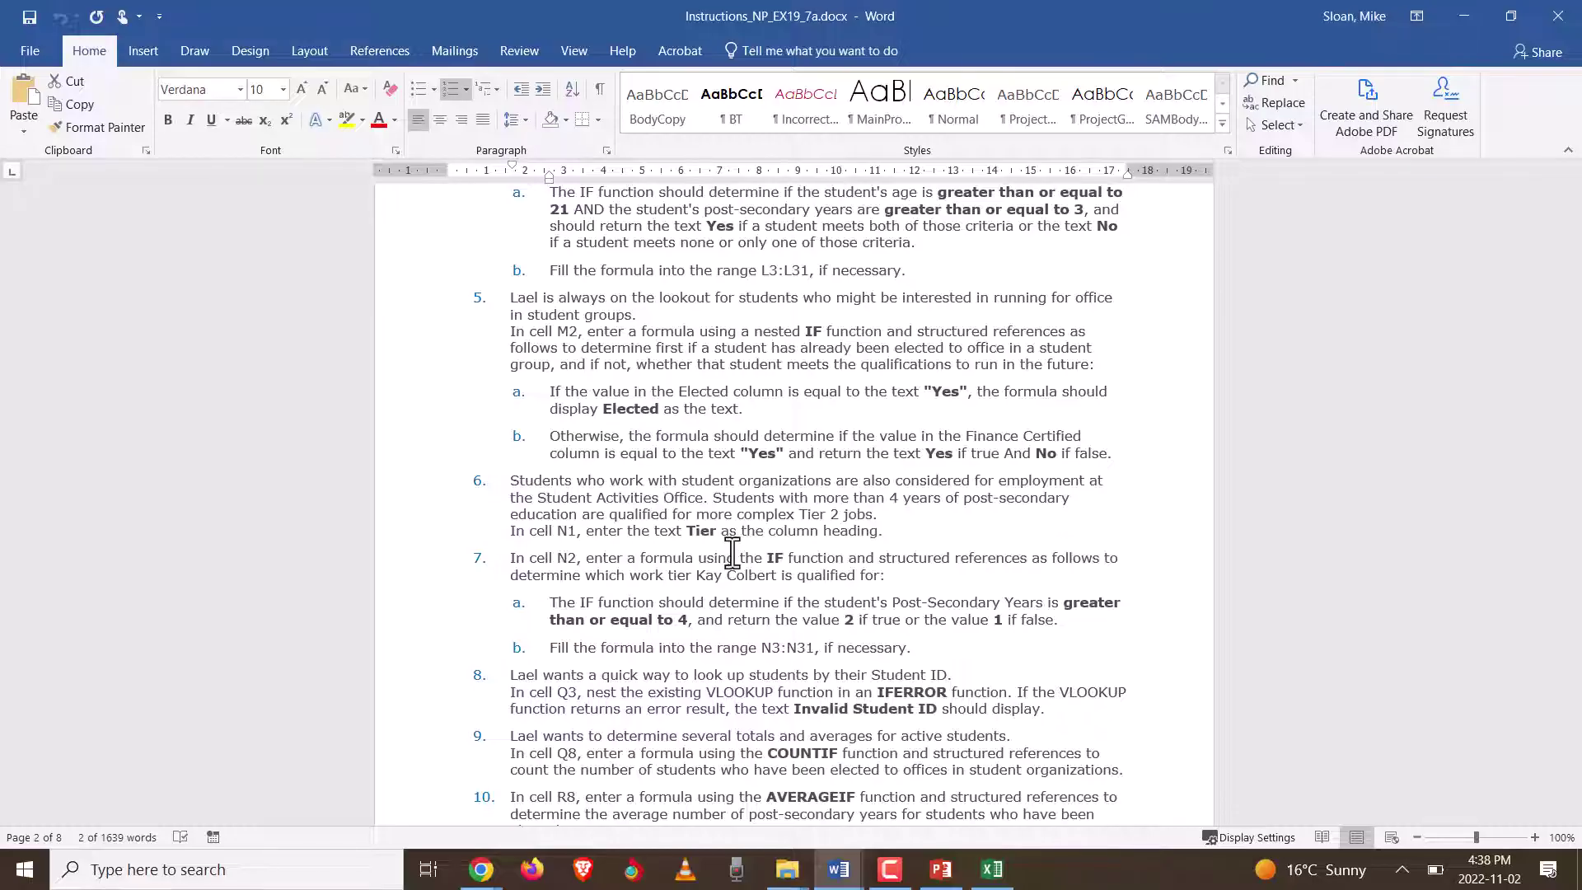
Step: Switch back to Excel and start an IF function in cell M2 with its function arguments open
left_click(994, 872)
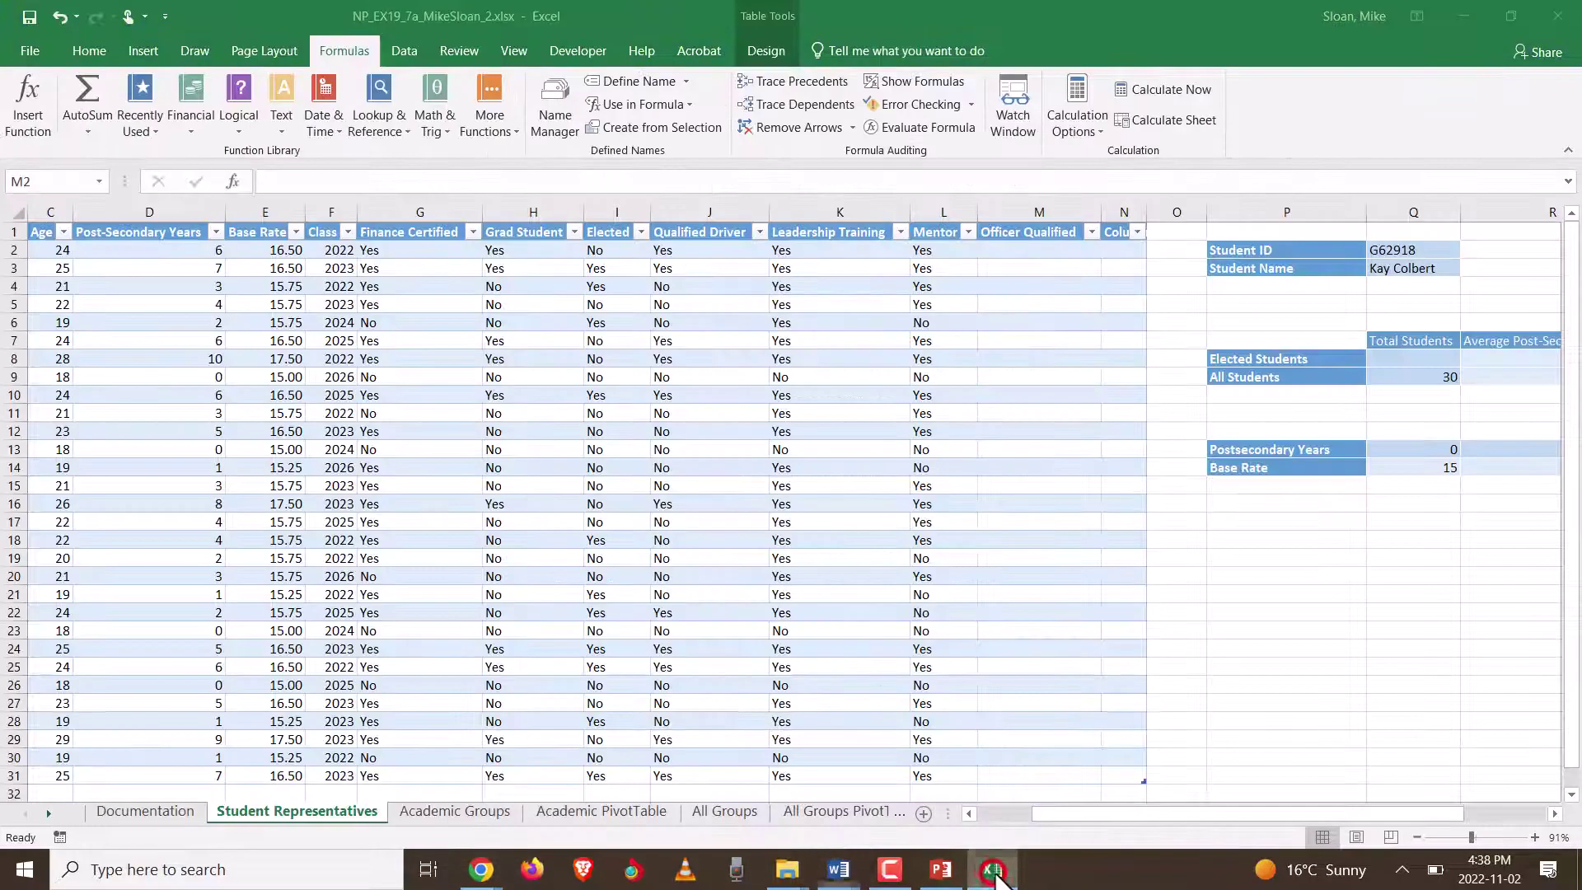
left_click(1020, 250)
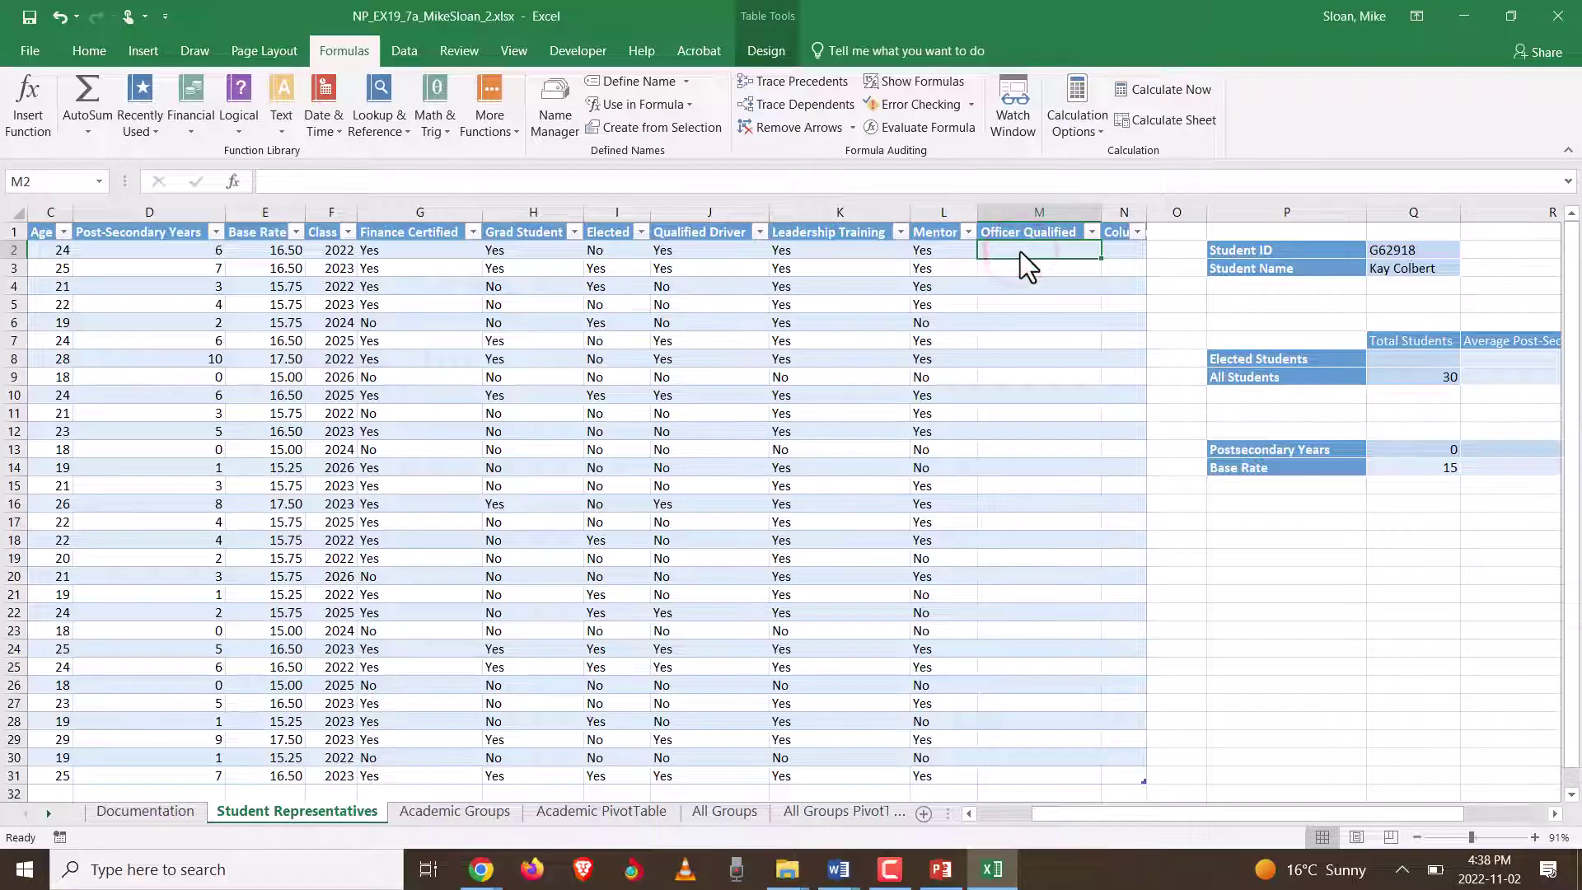
type("=if(")
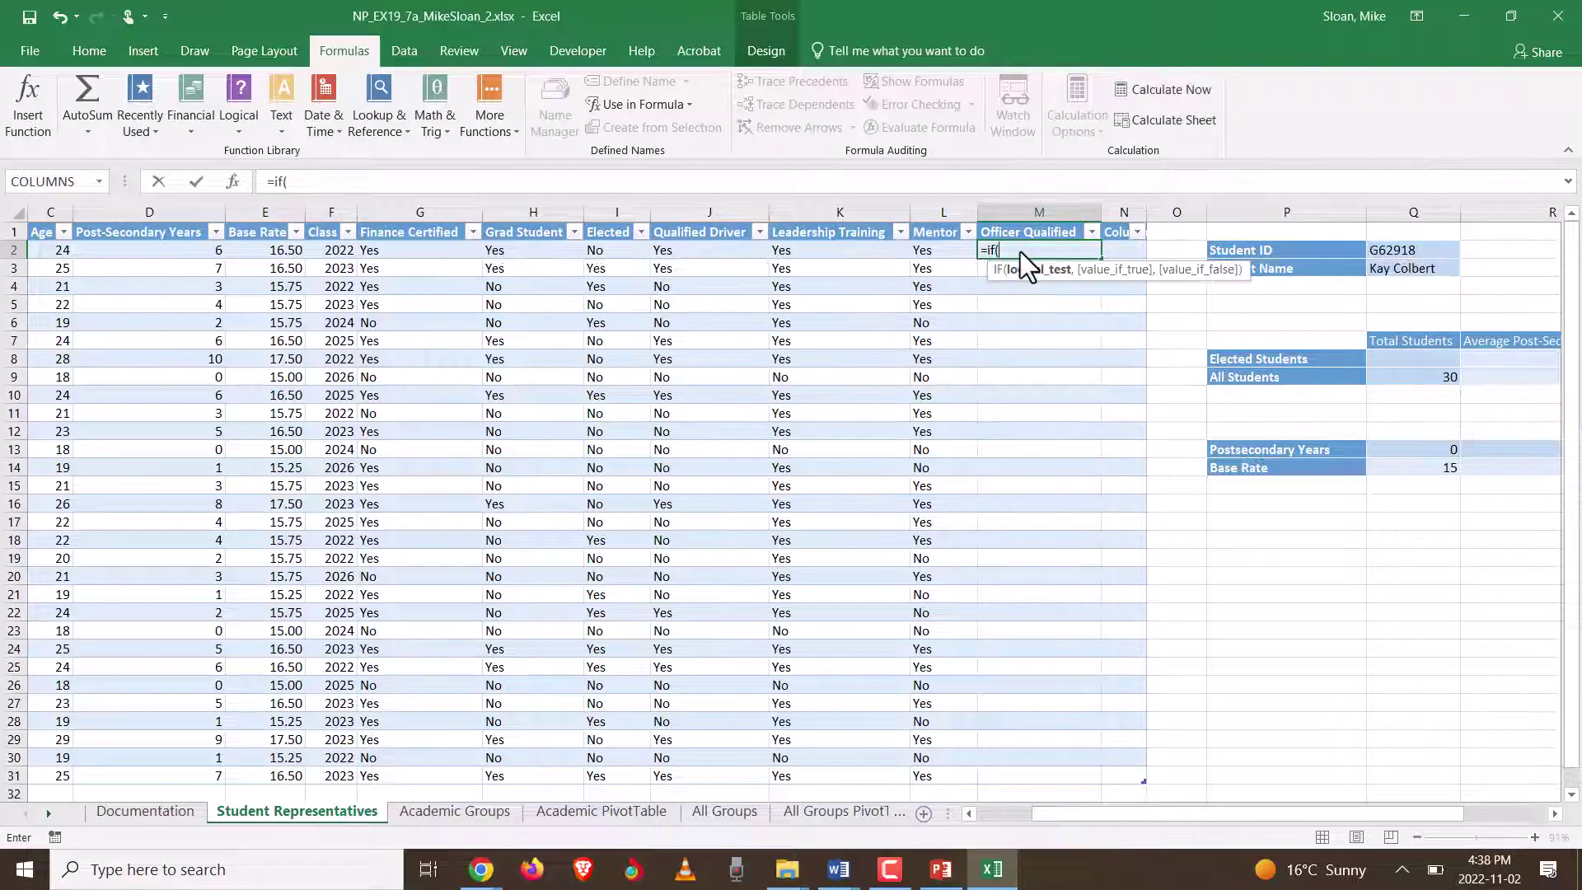
left_click(234, 182)
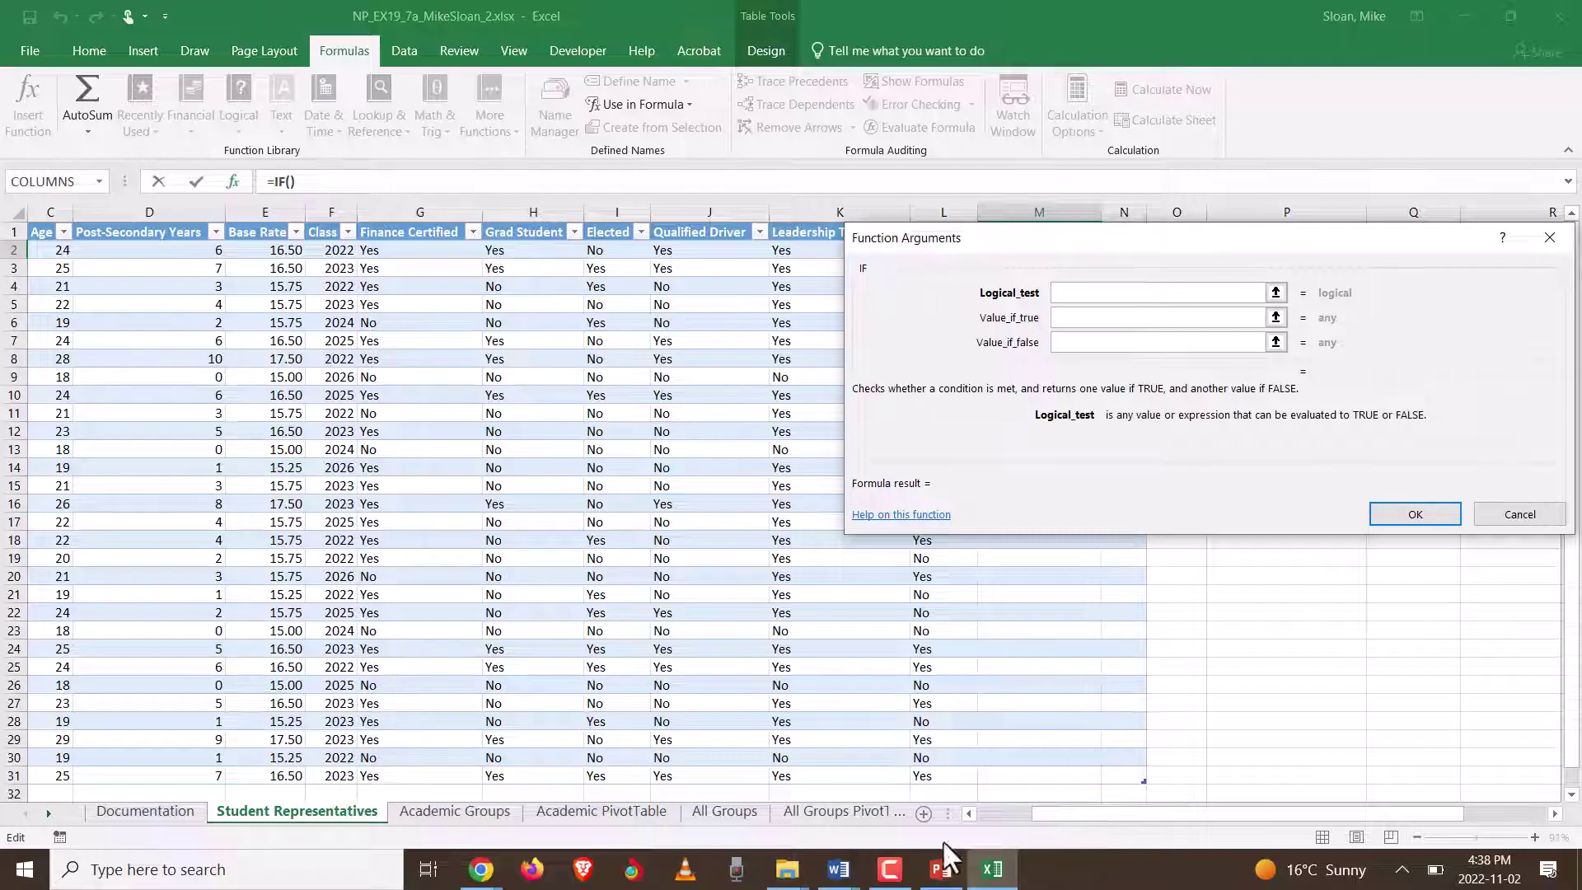
left_click_drag(1030, 238, 501, 351)
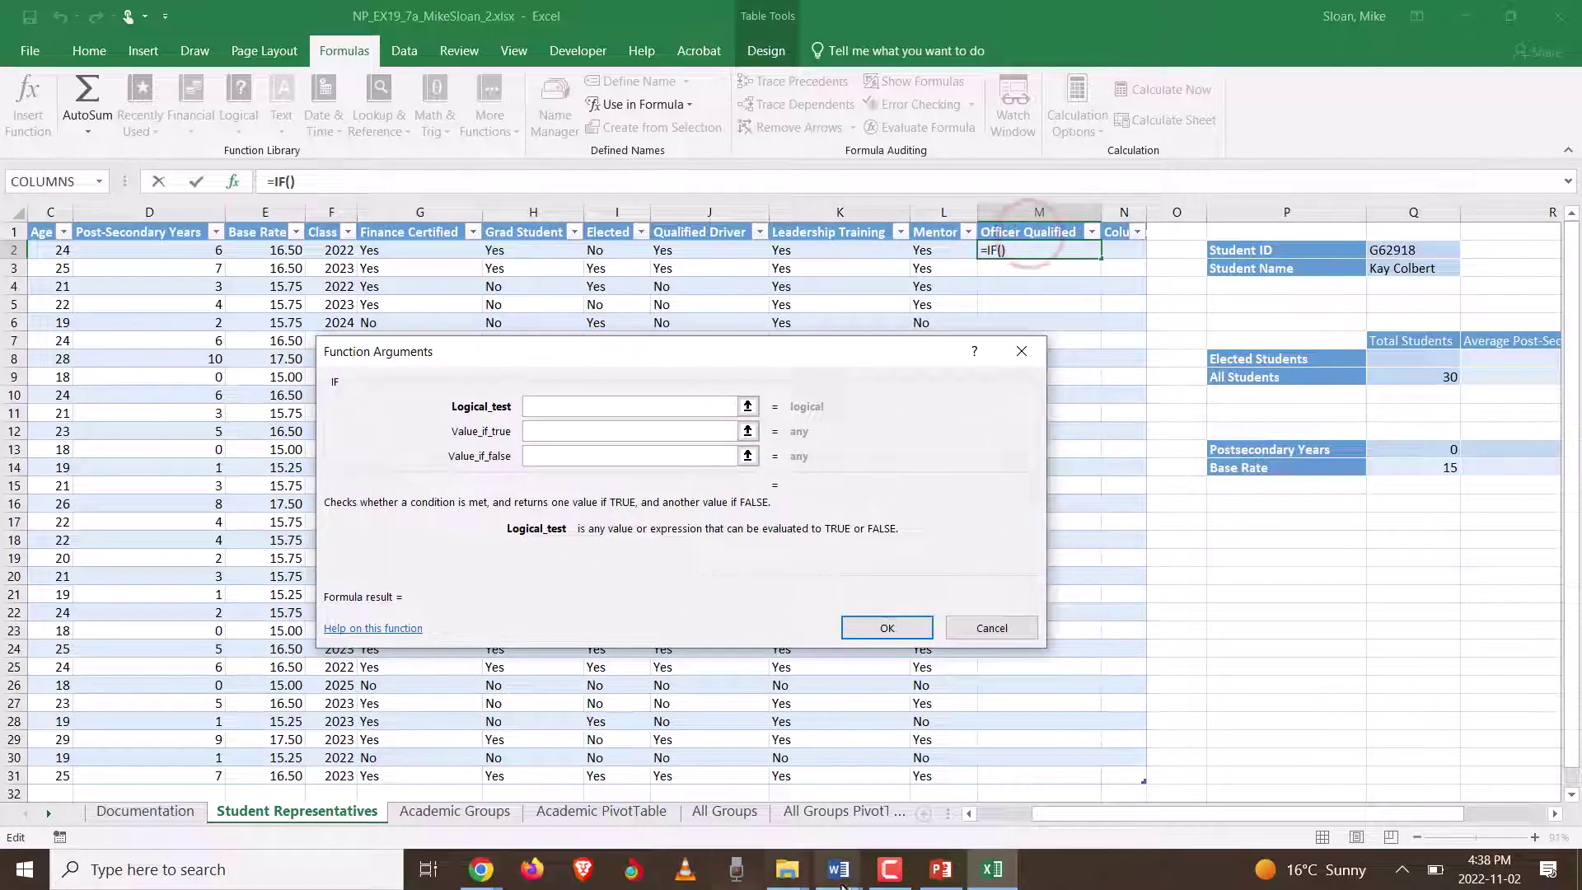
mouse_move(838, 869)
left_click(1045, 774)
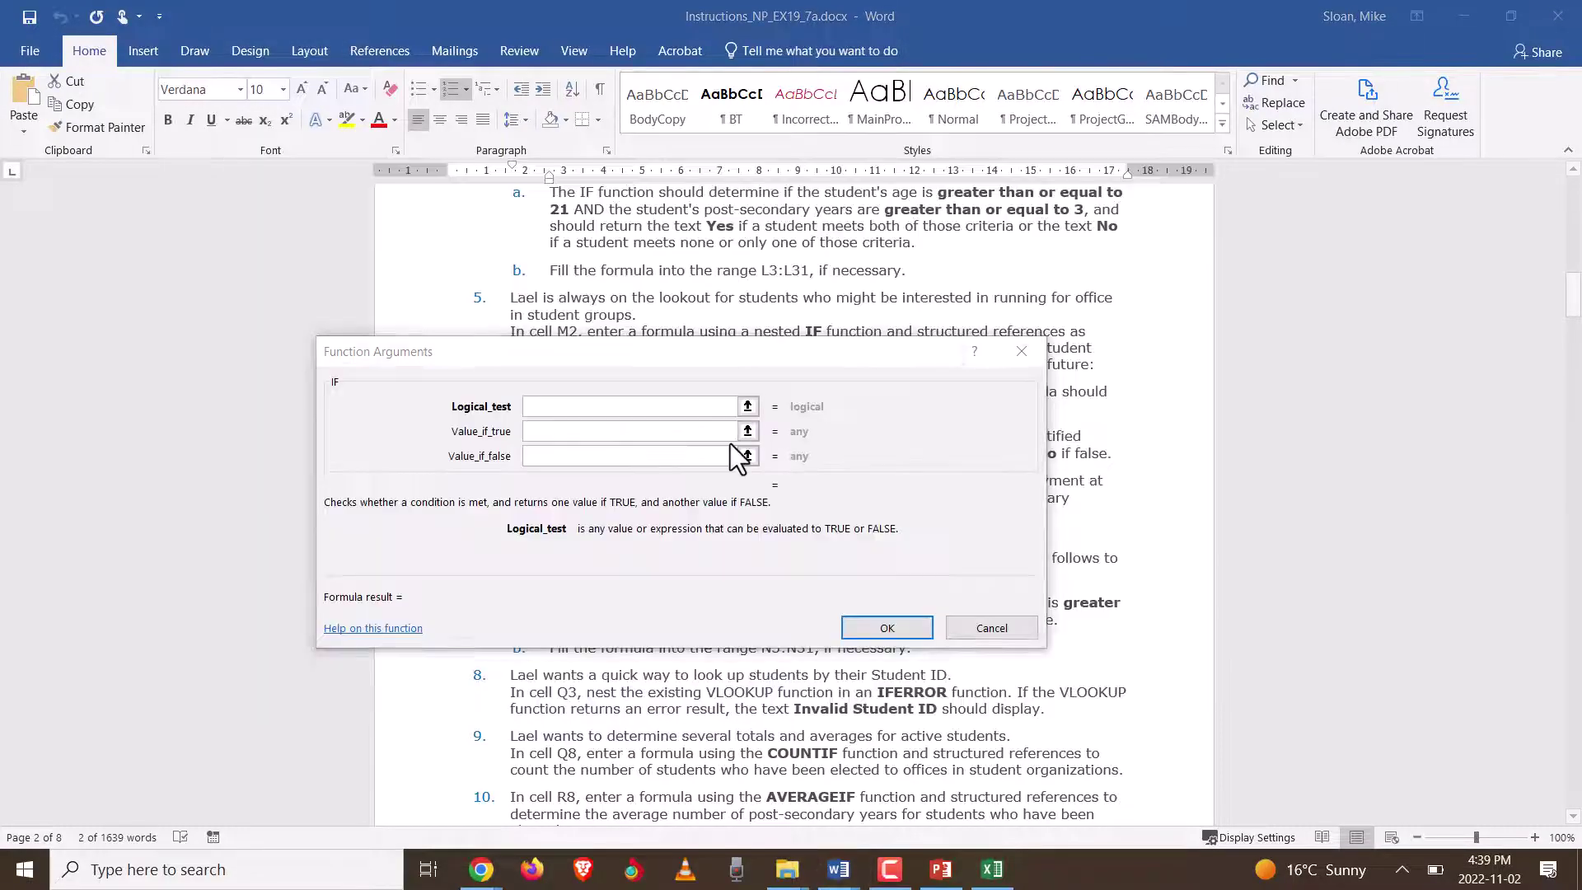
left_click(986, 875)
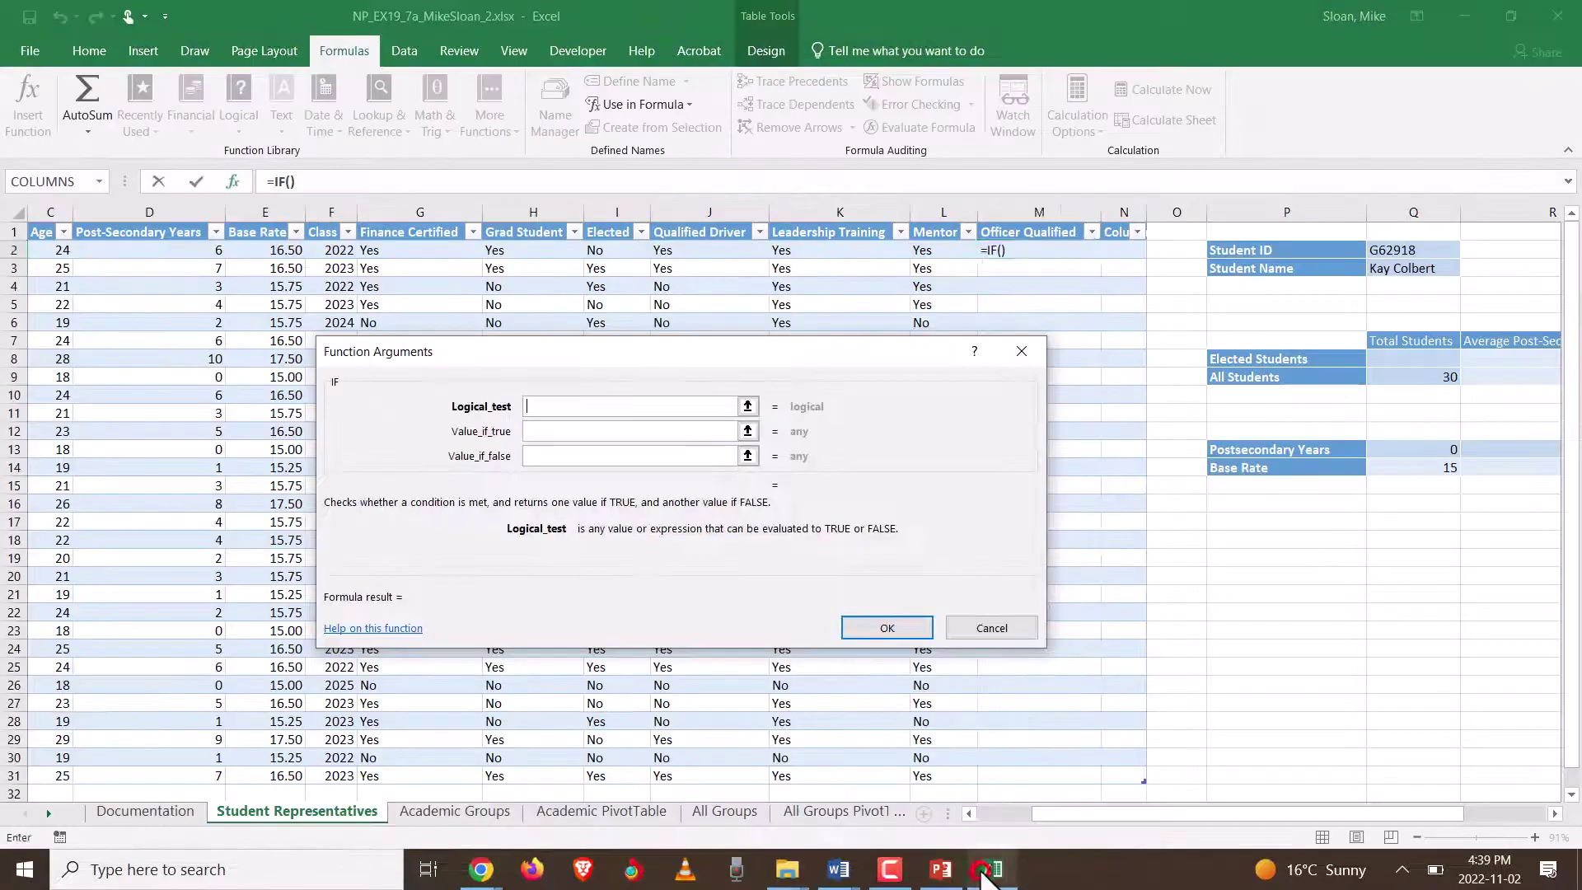
left_click(597, 250)
type("=")
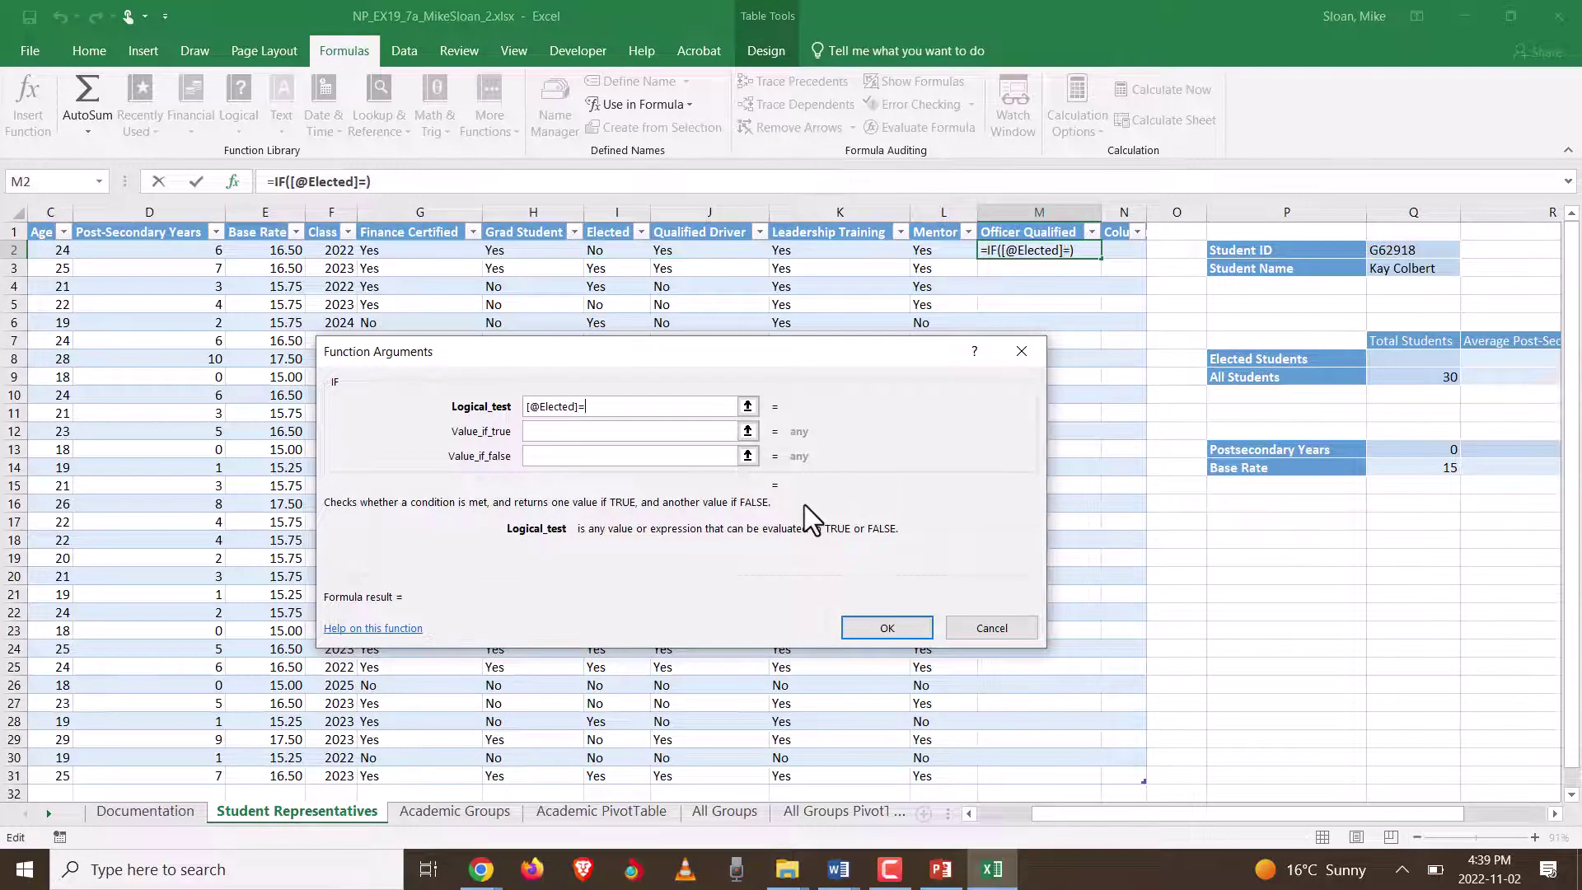
type("\"Yes\"")
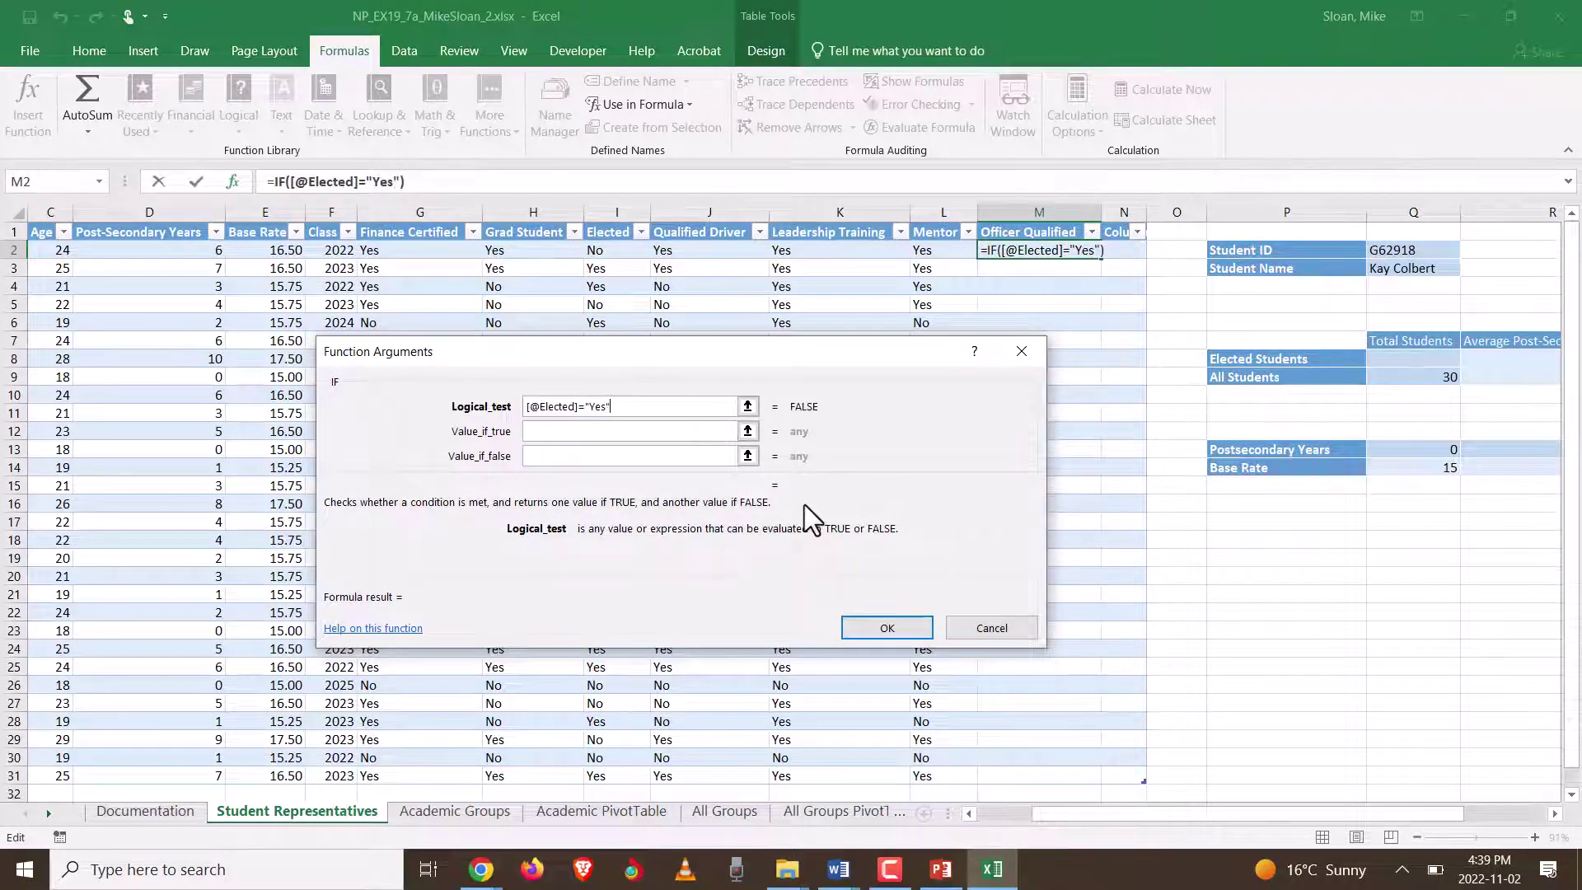
Step: Set the value if true of the IF function in cell M2 to "Elected"
left_click(565, 435)
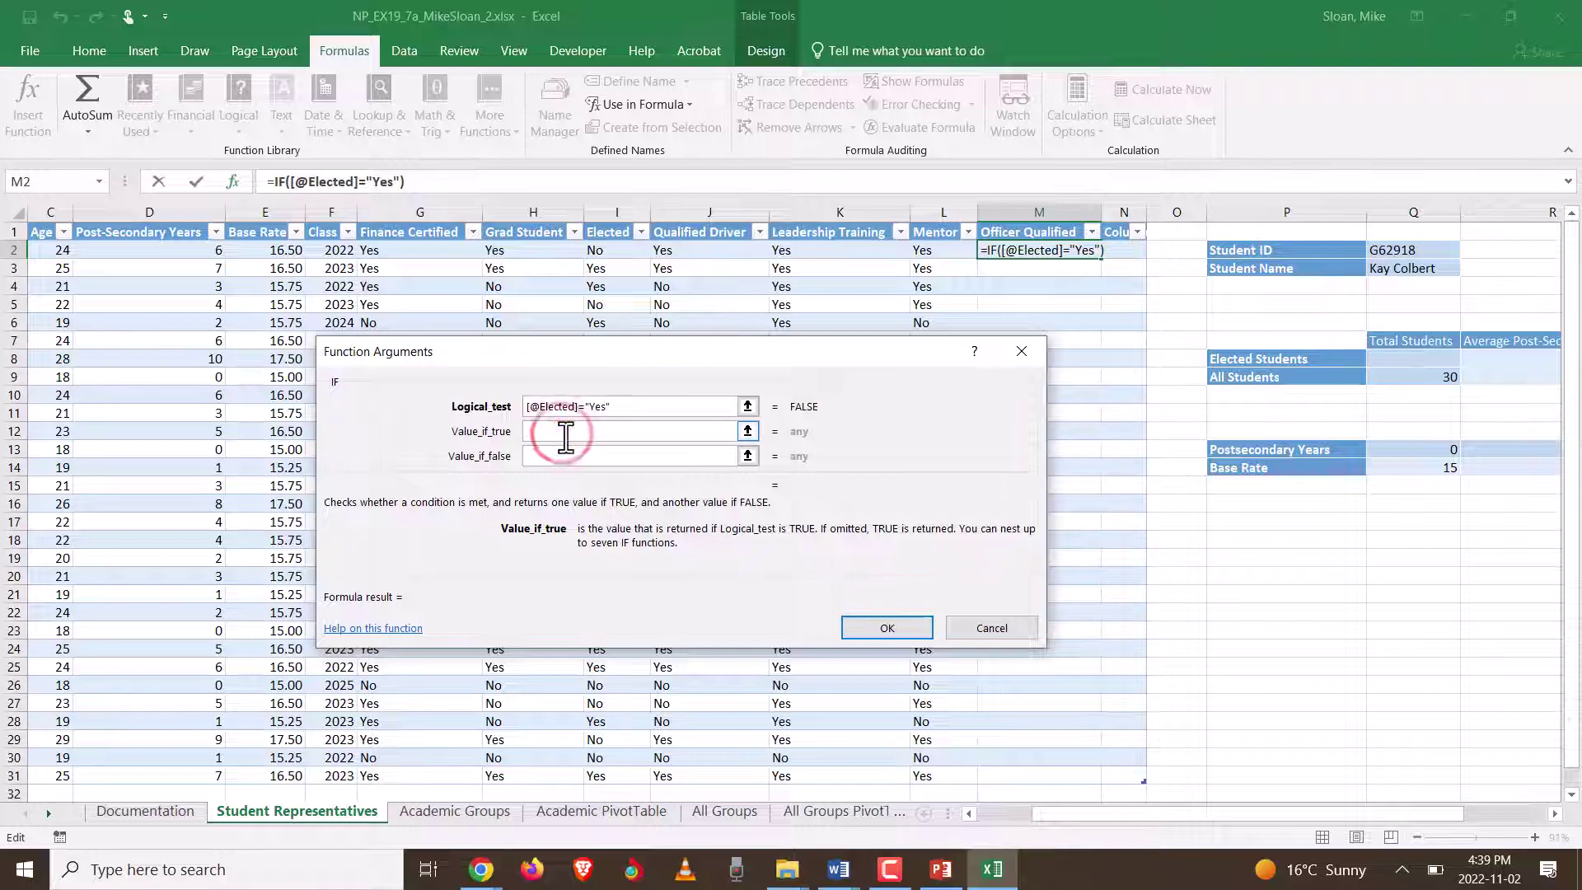
type("\"Elec")
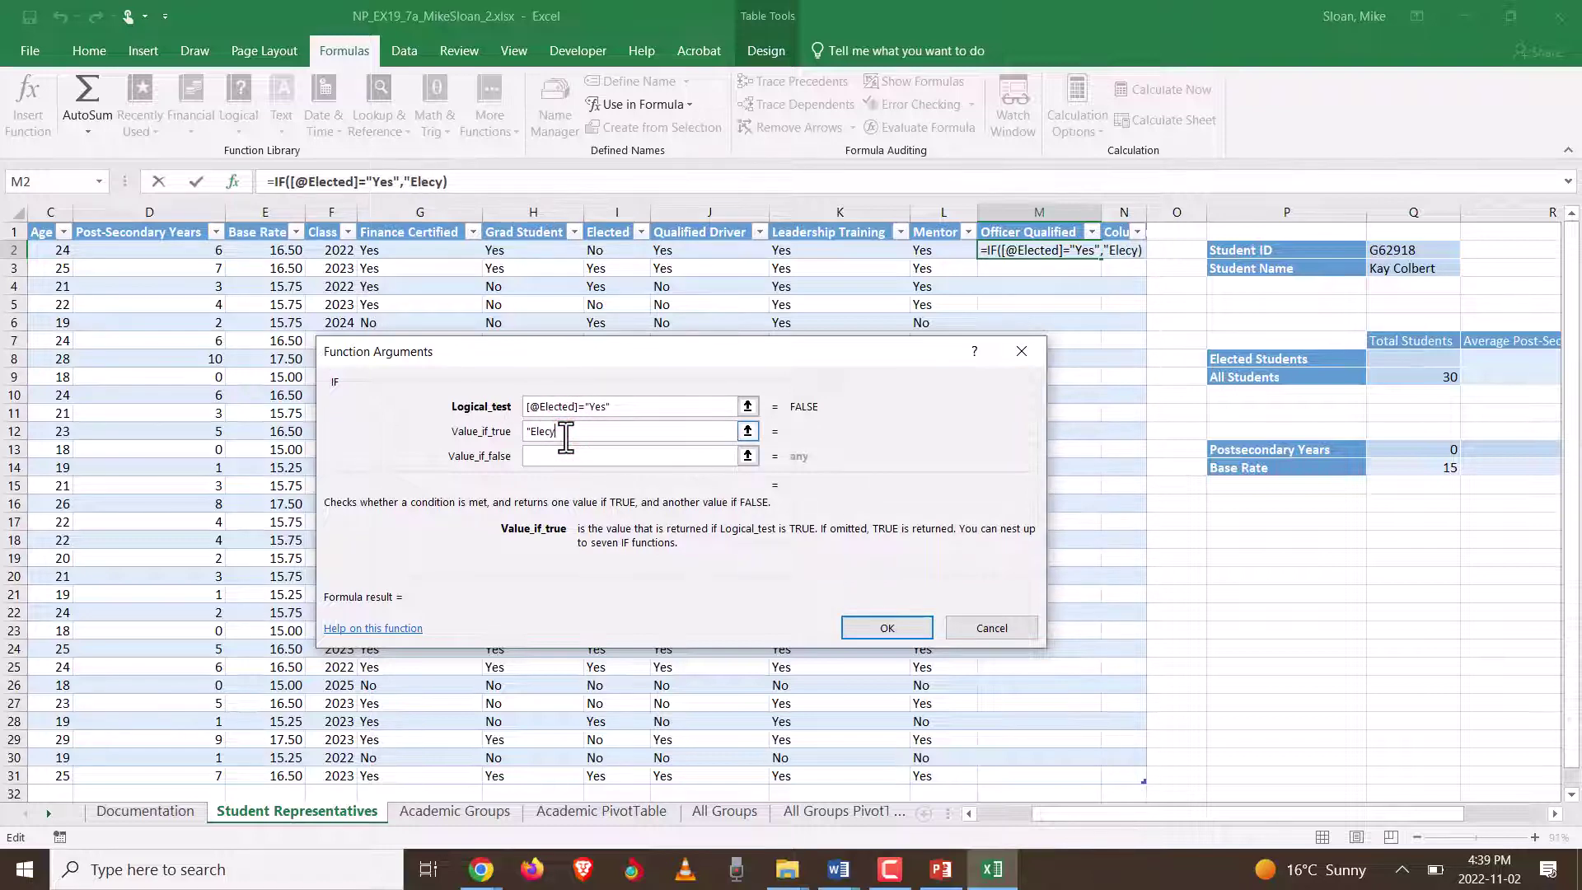
type("ted")
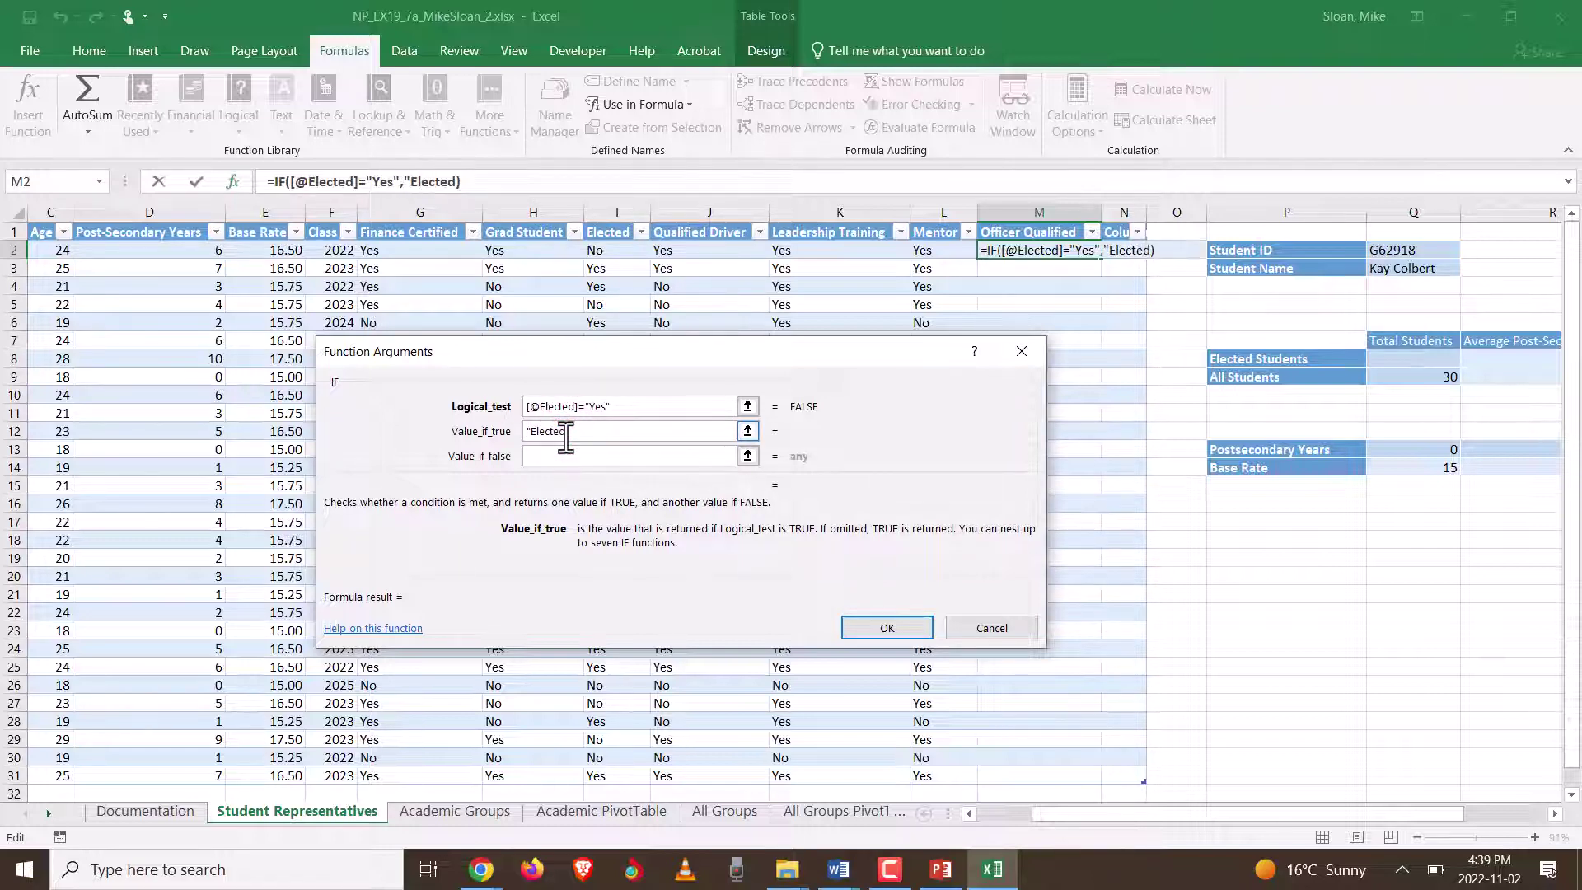
type("\"")
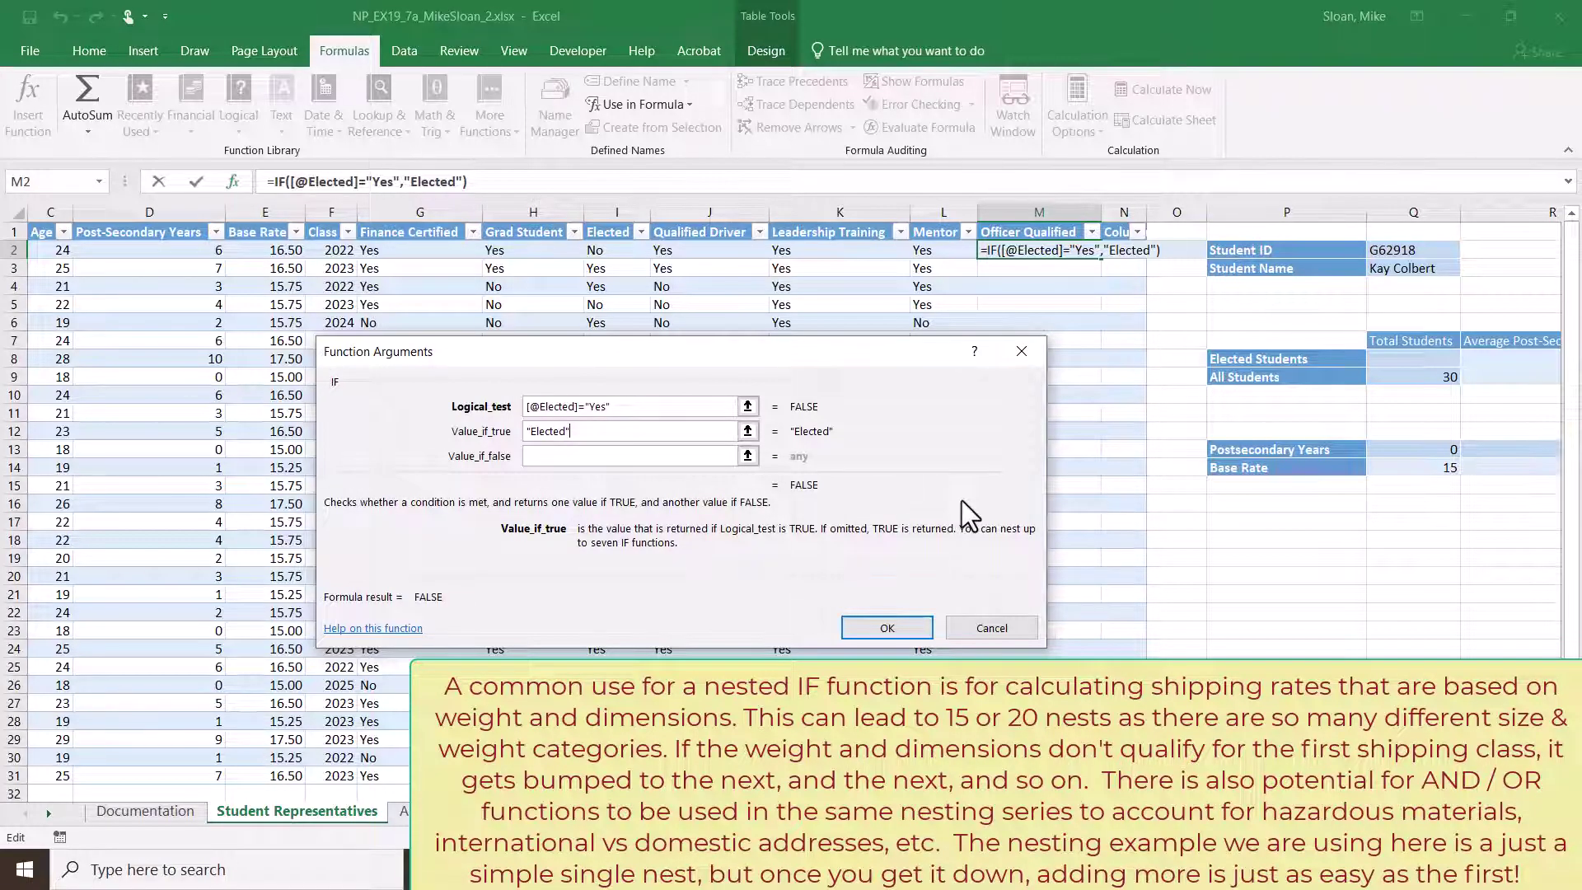
Step: Reread step 5b in the Word instructions, and commit M2's IF function in Excel with its value if false left empty
left_click(574, 459)
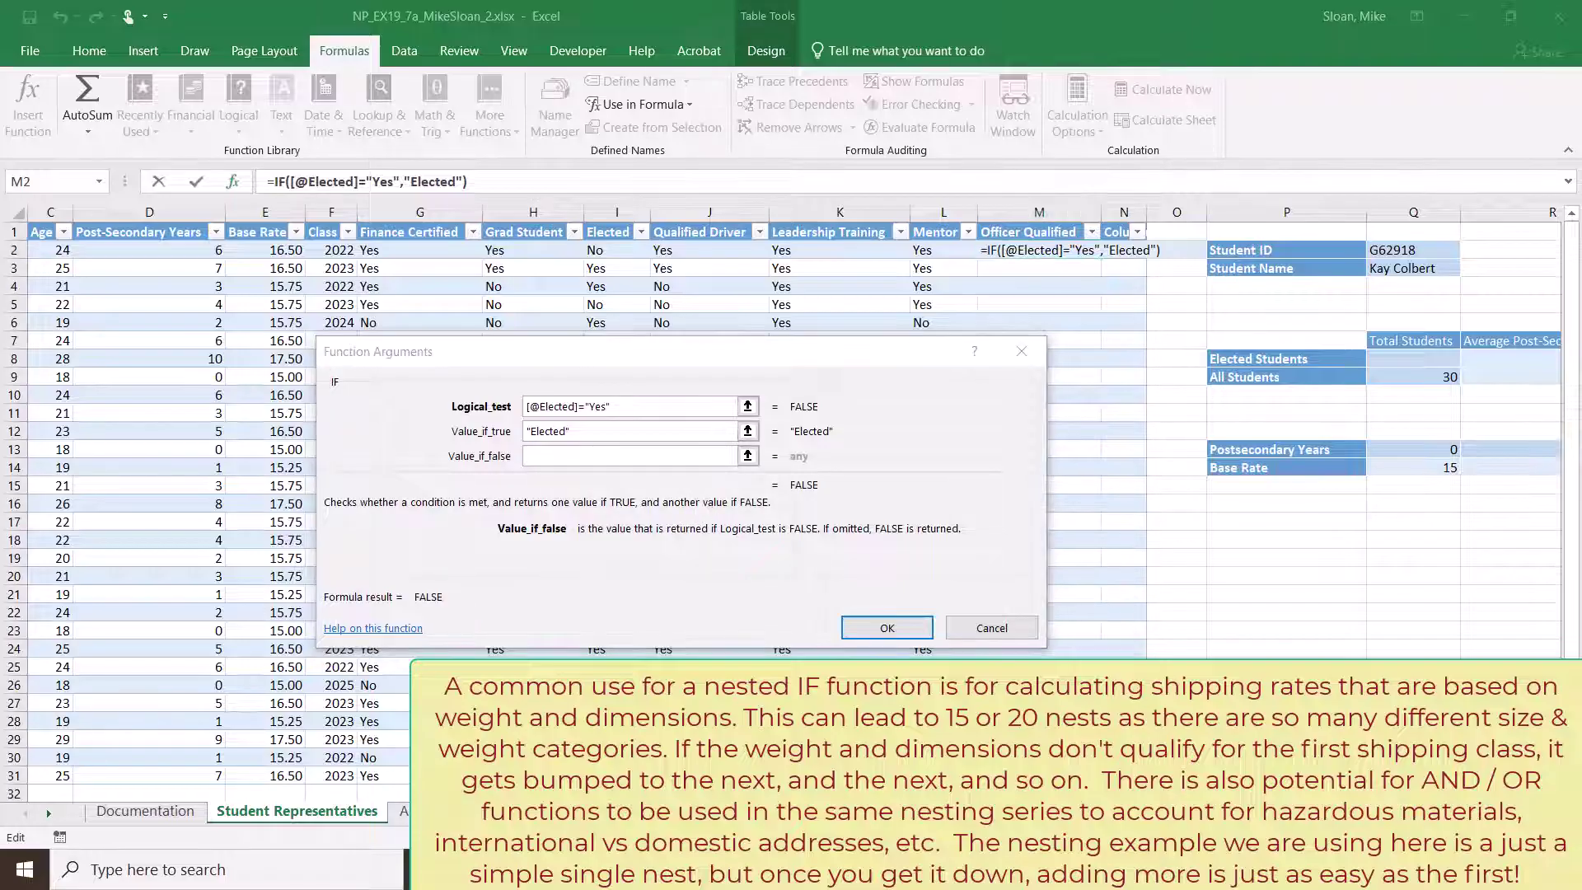
key("alt+Tab")
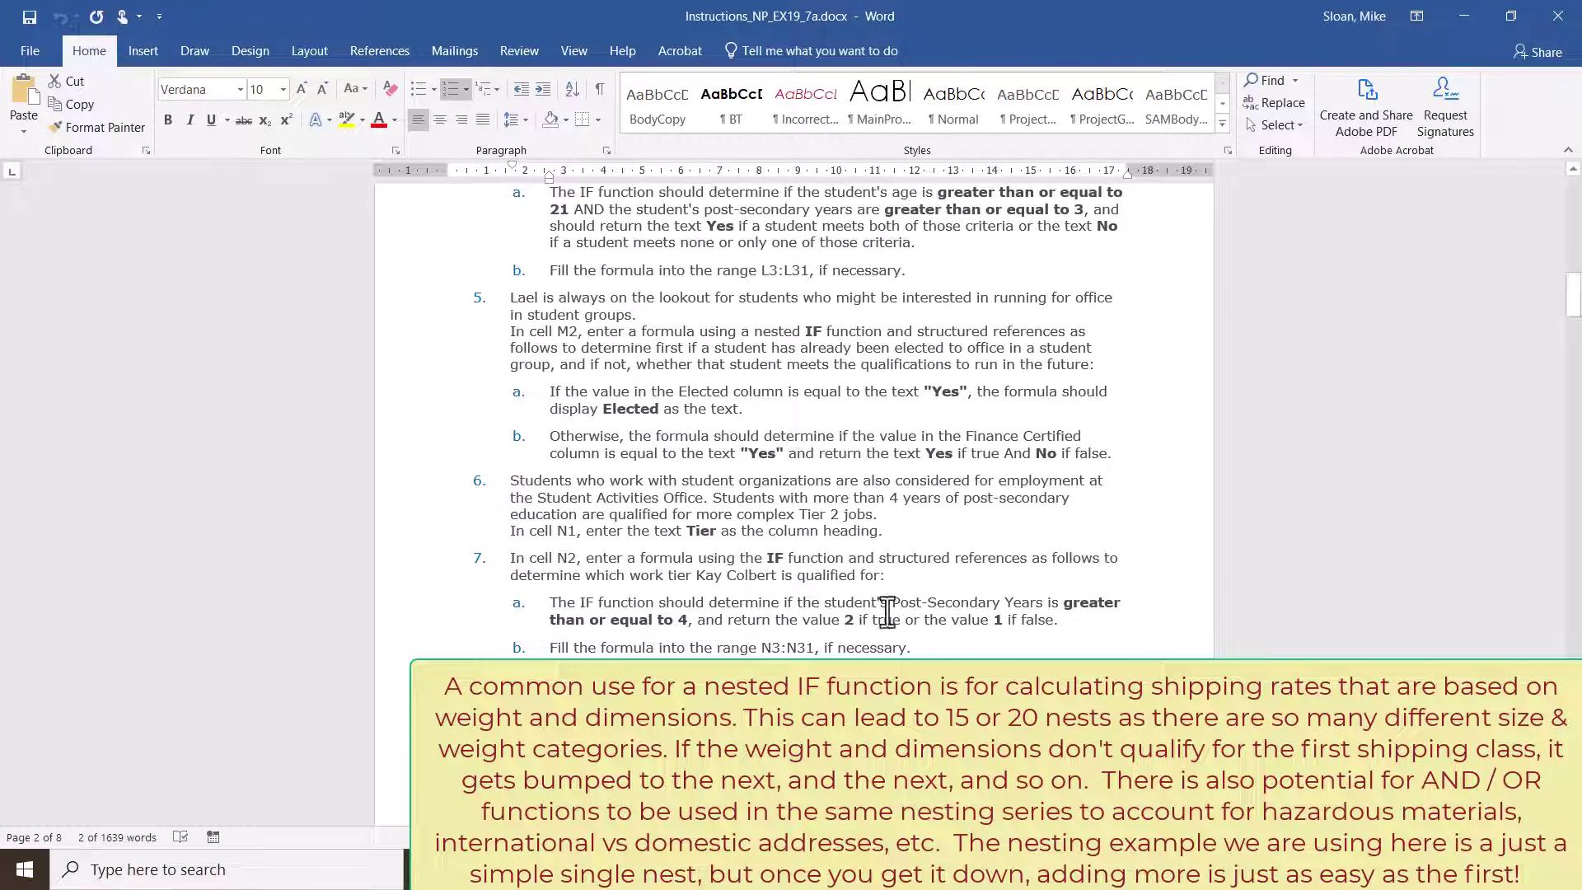
key("alt+Tab")
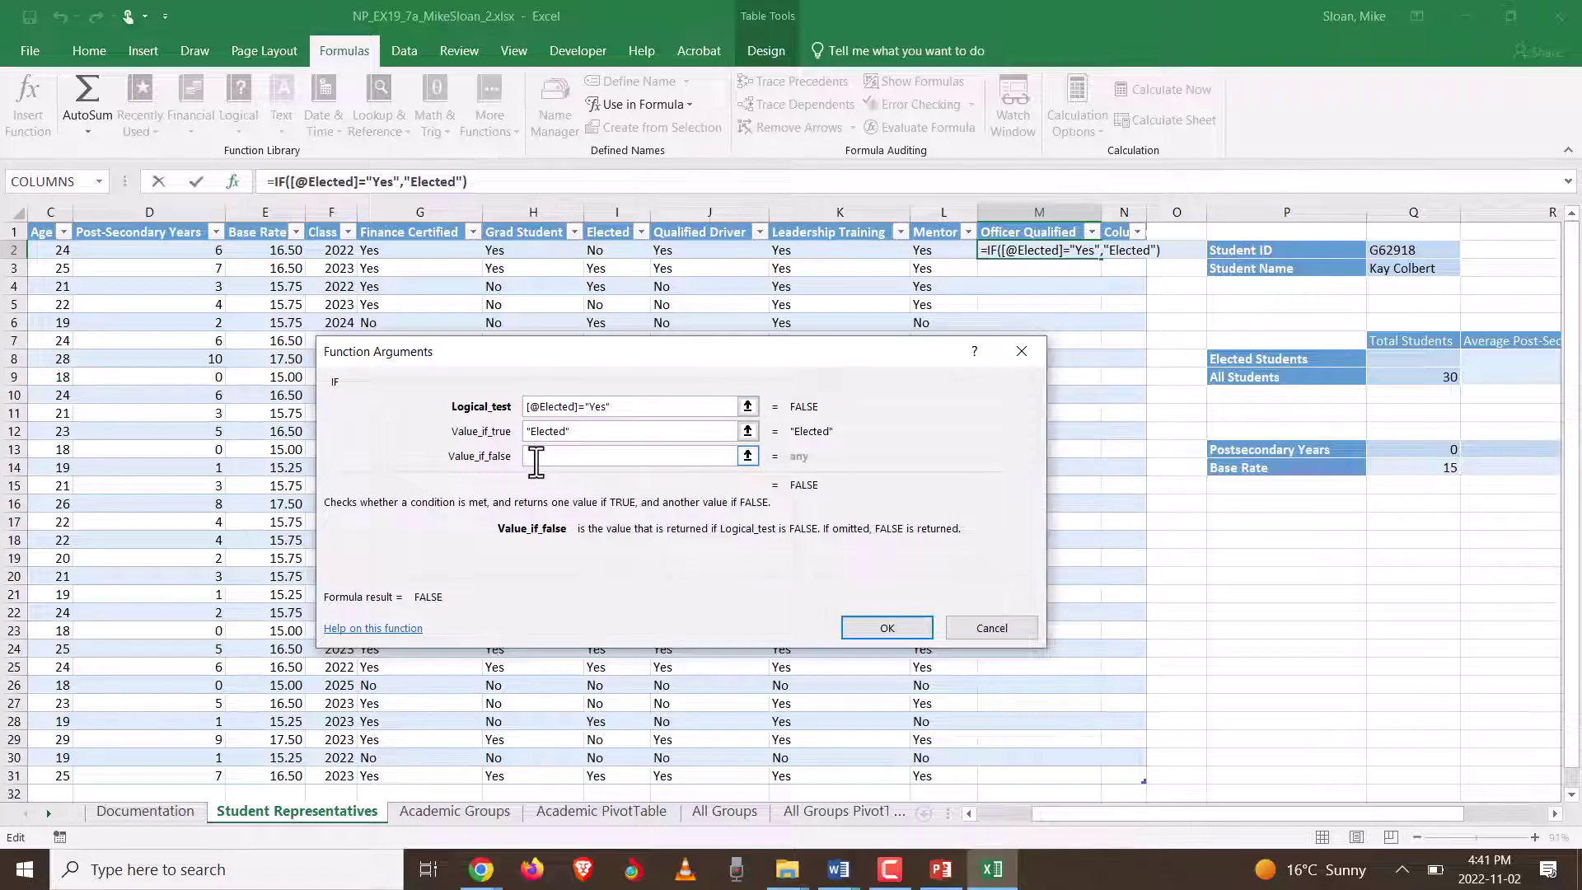
left_click(911, 633)
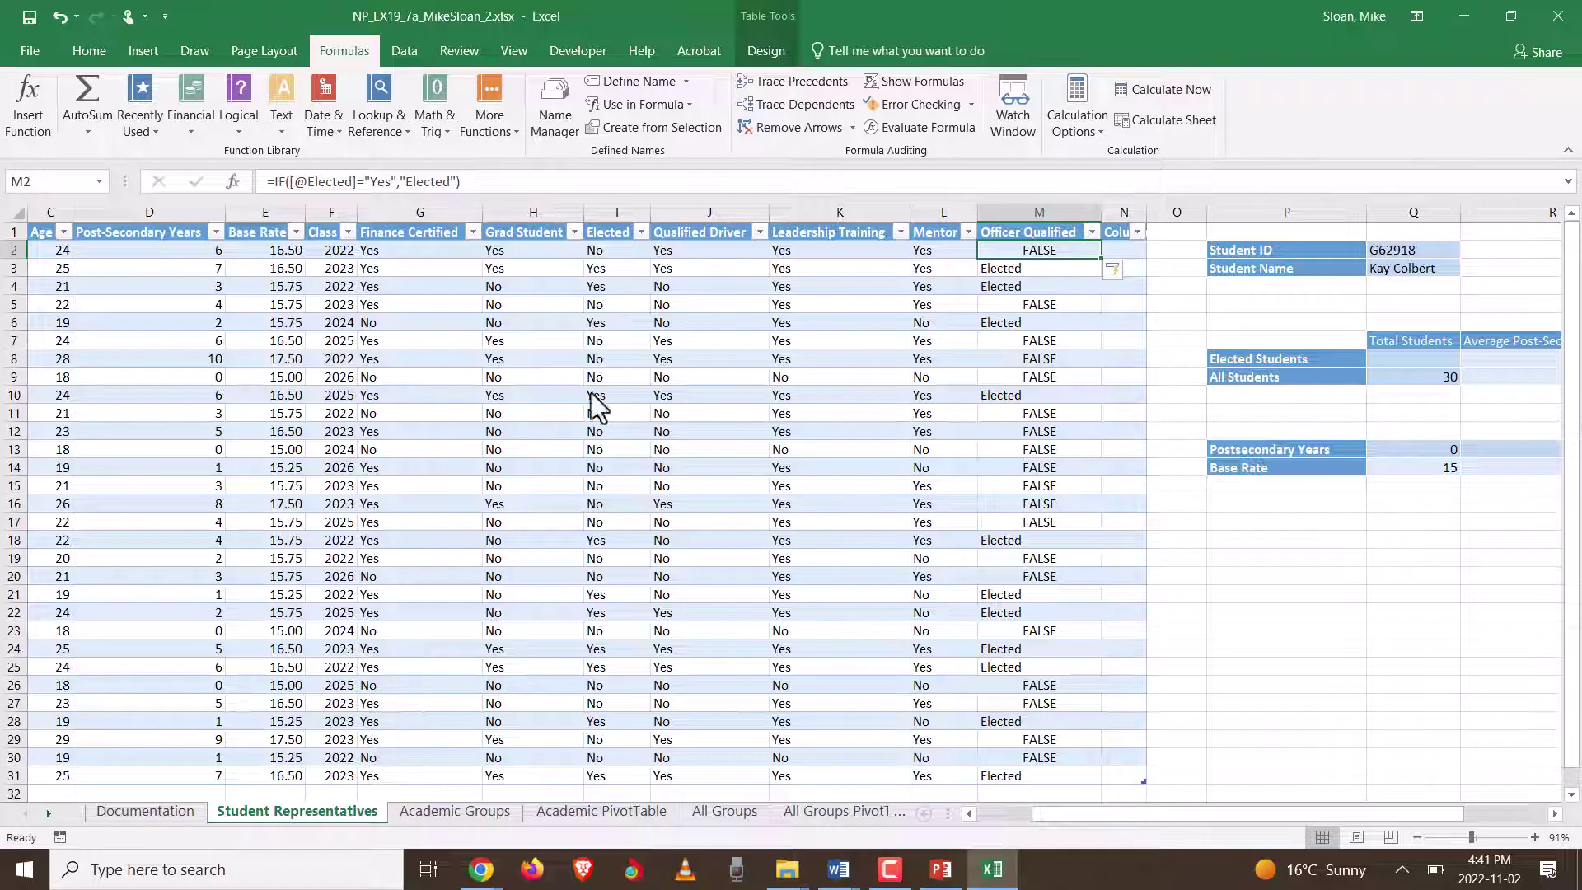
left_click(323, 180)
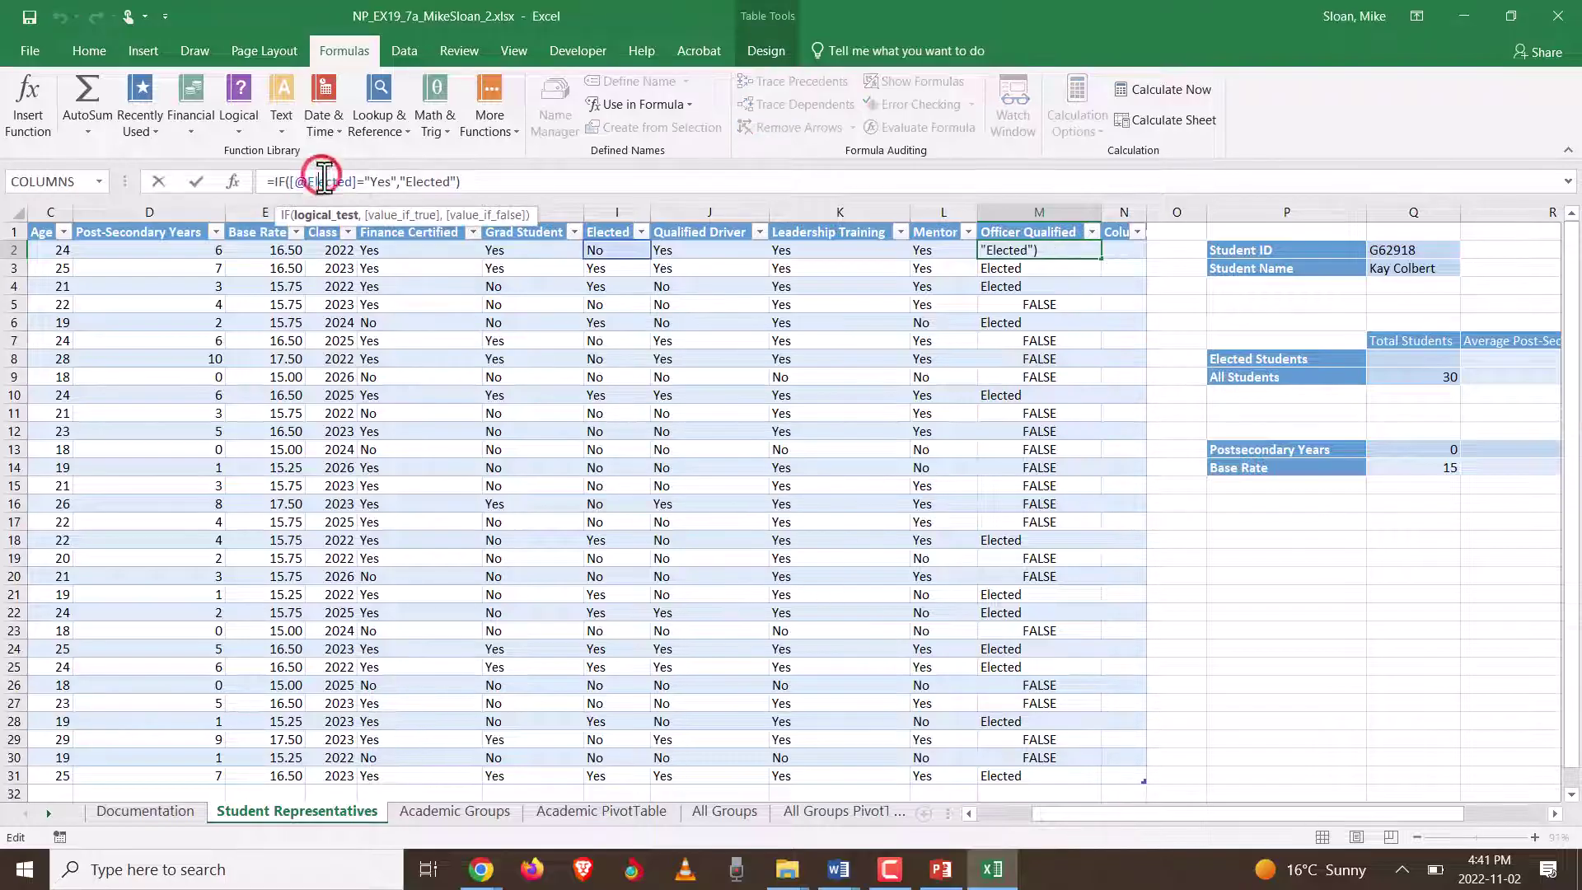
left_click(423, 181)
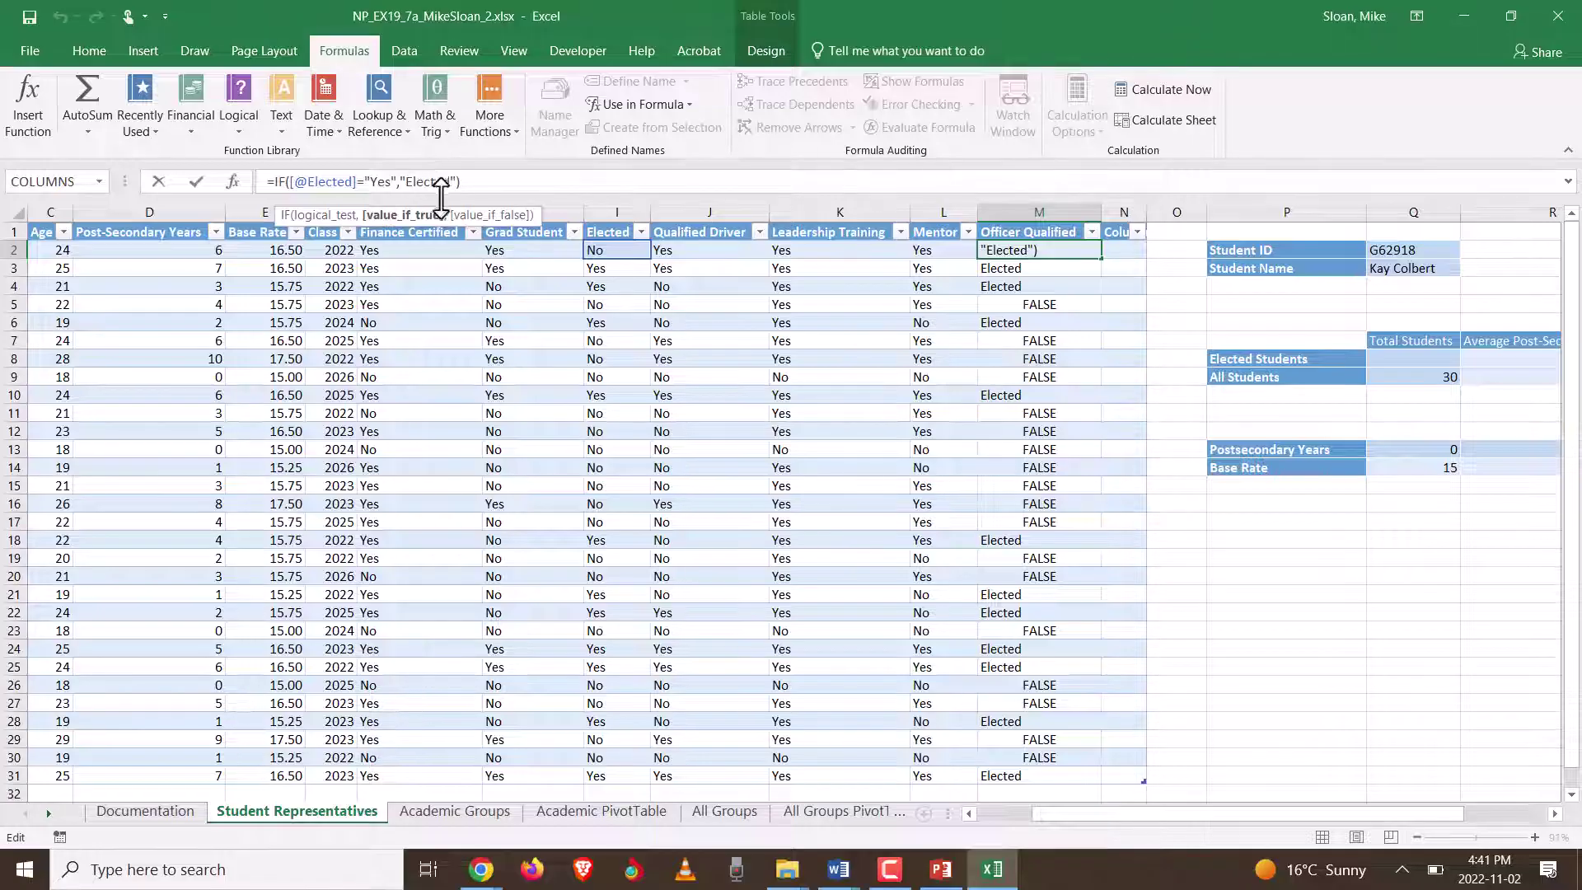
left_click(458, 180)
type(")")
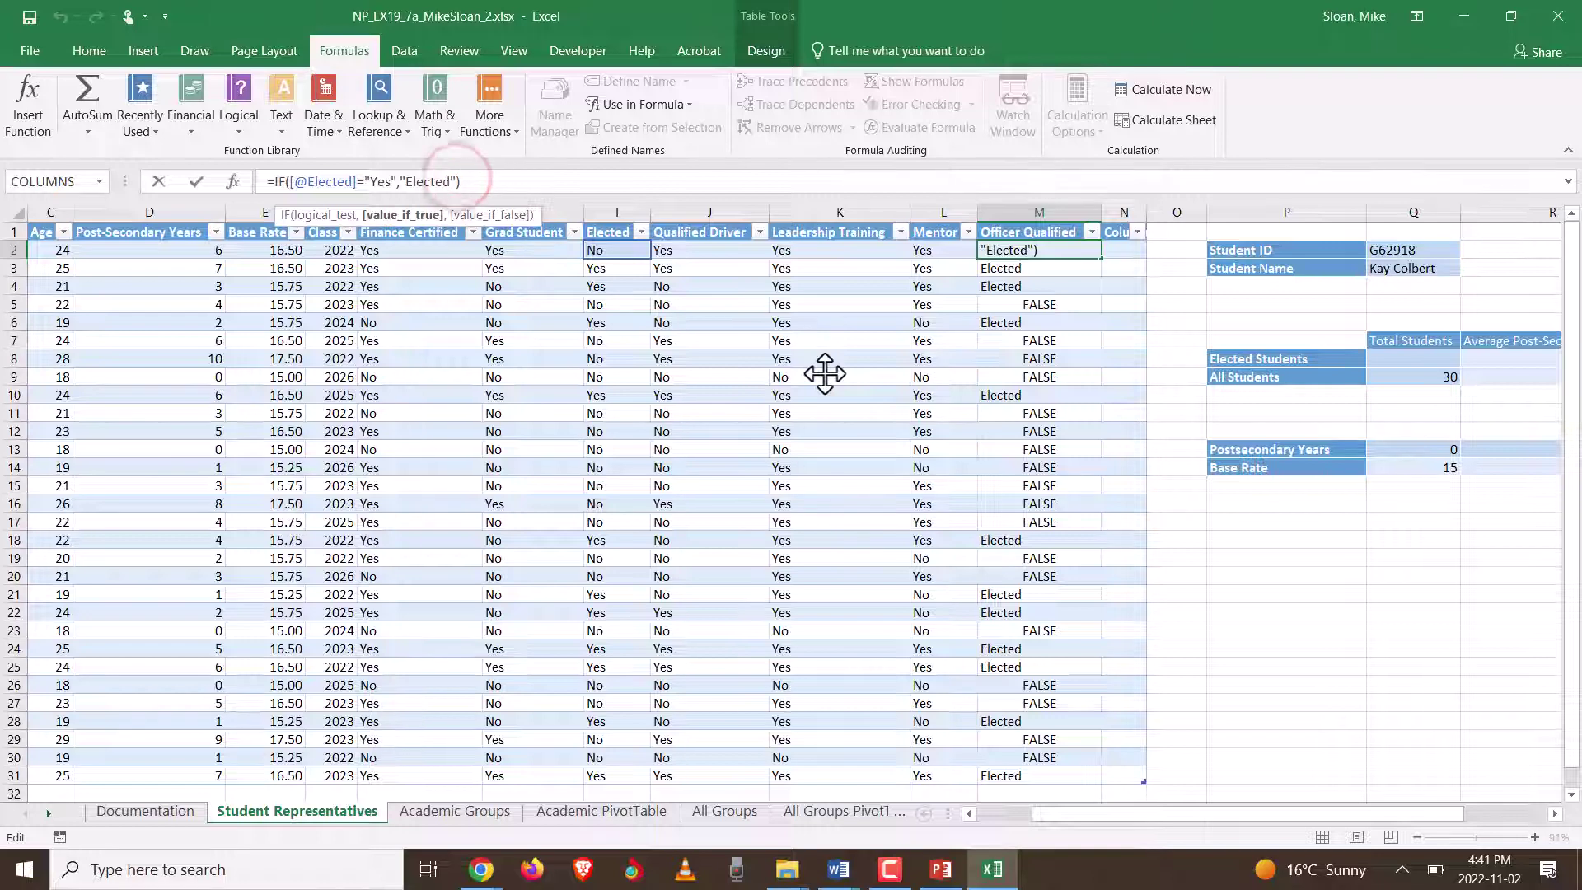
type(",")
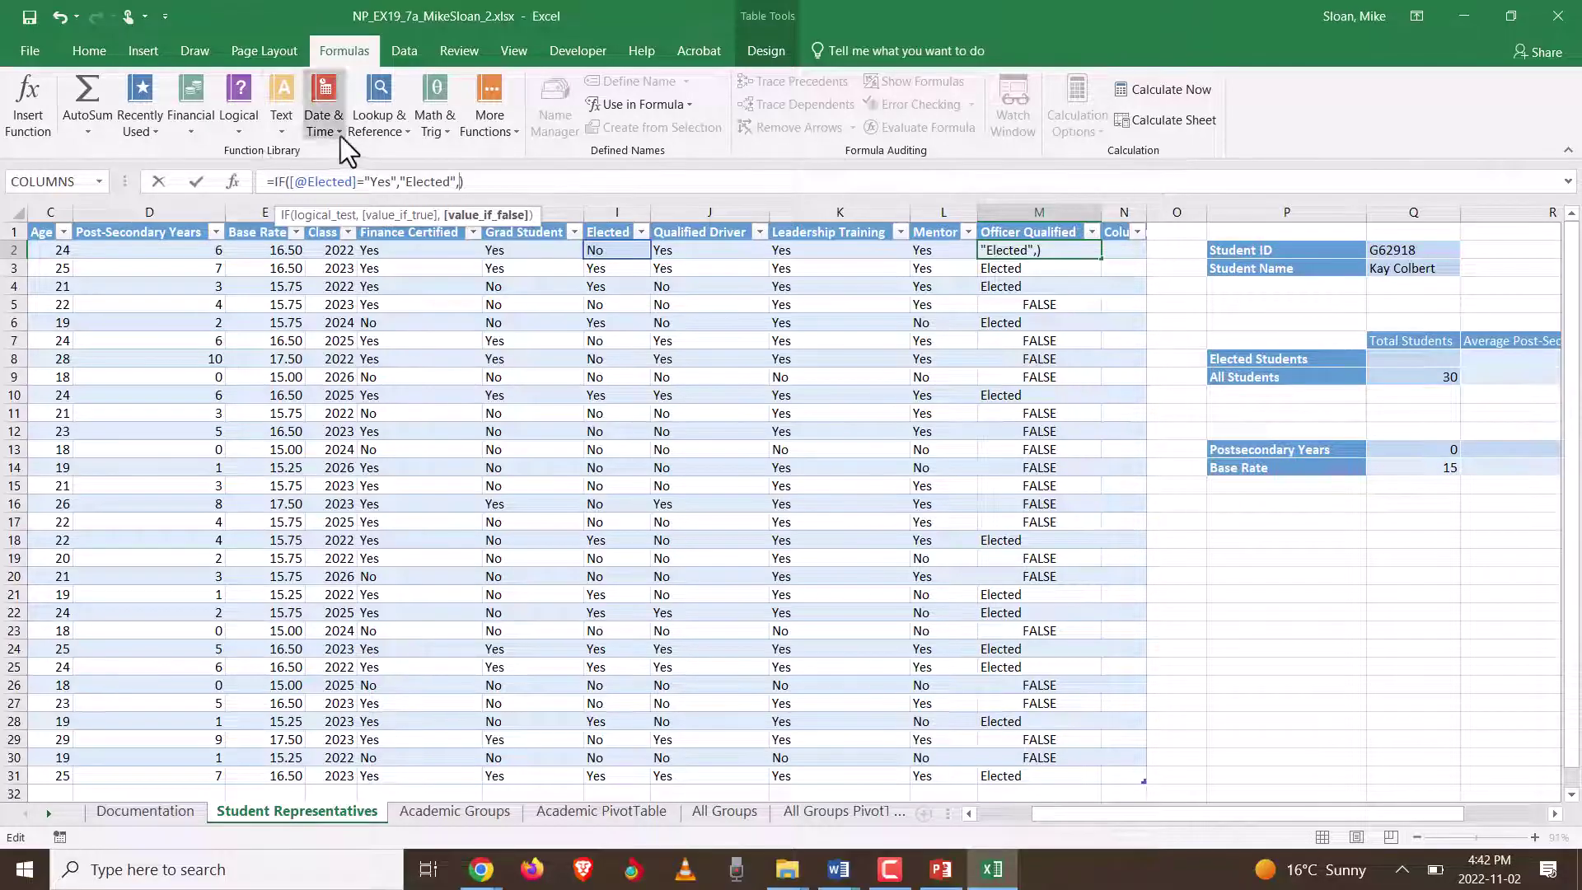
left_click(254, 124)
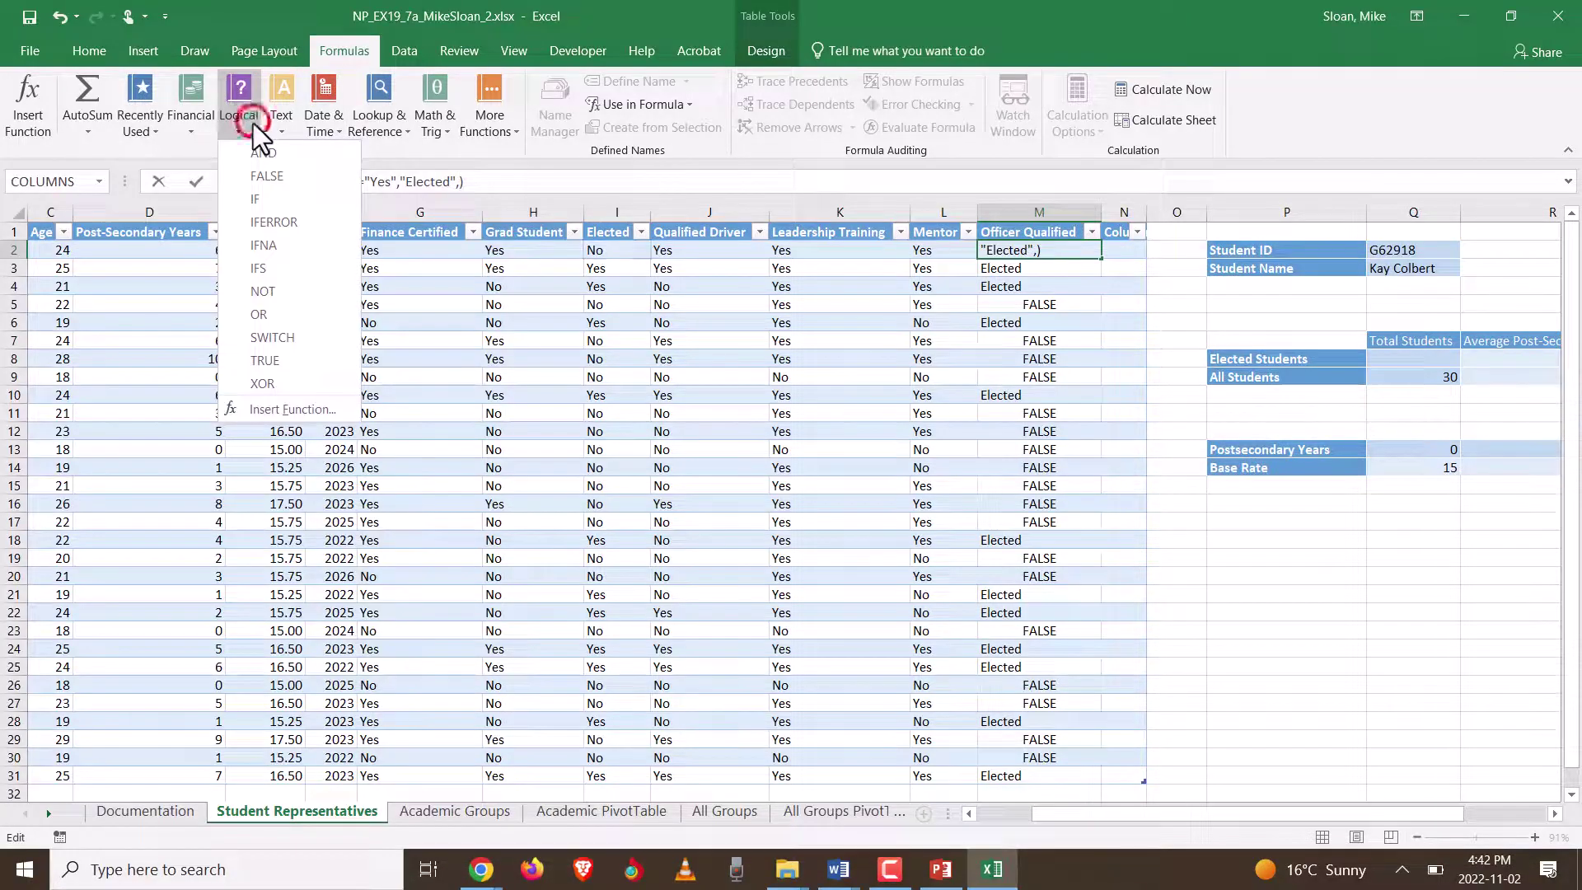
left_click(264, 201)
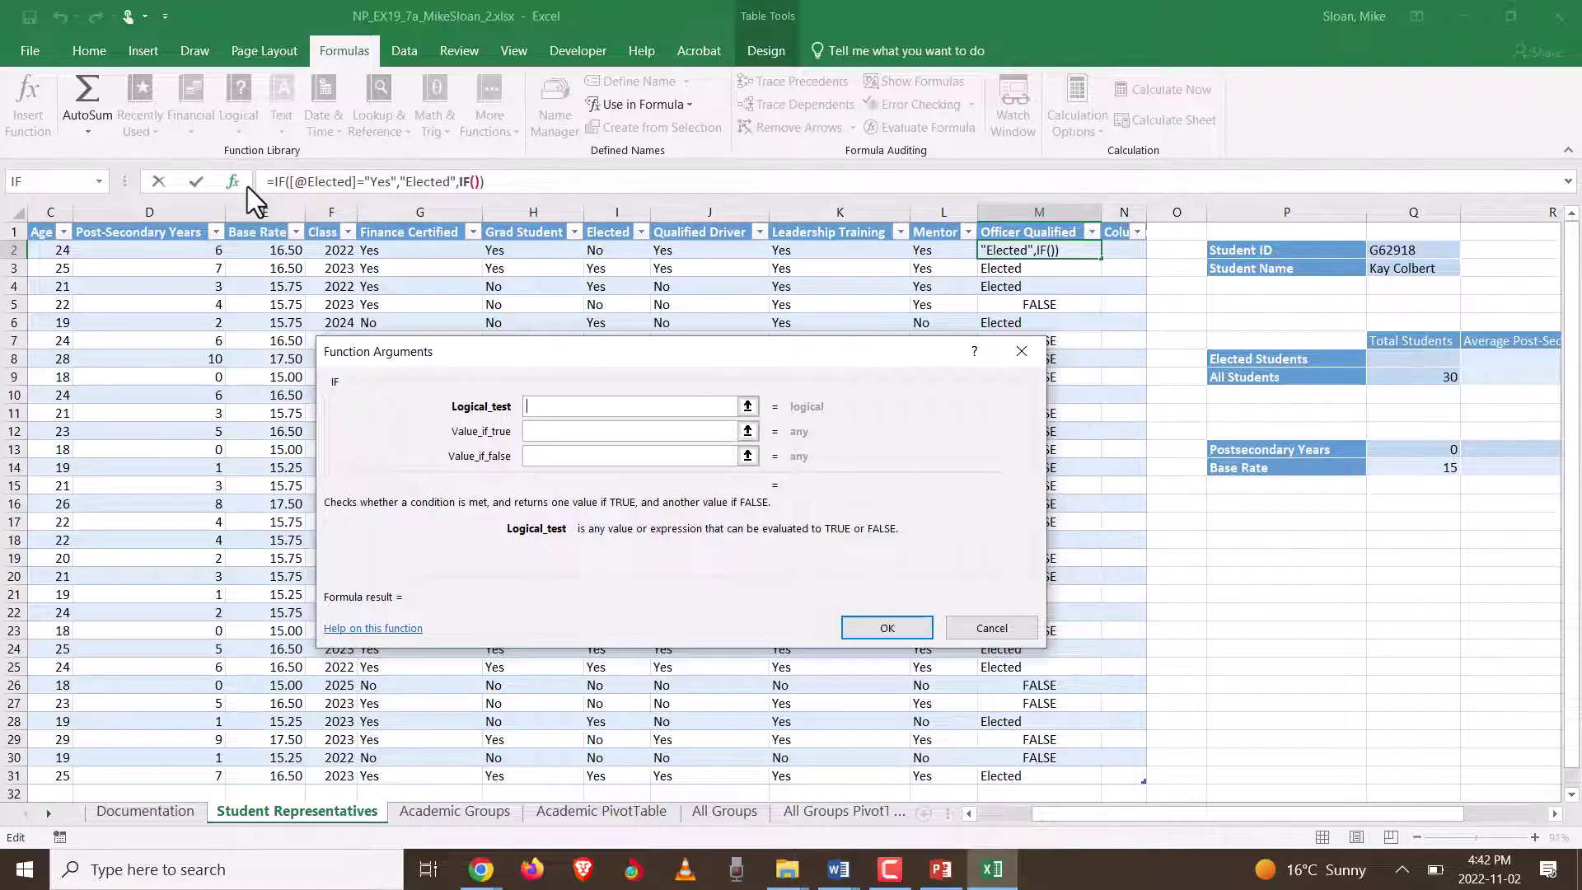
key("Escape")
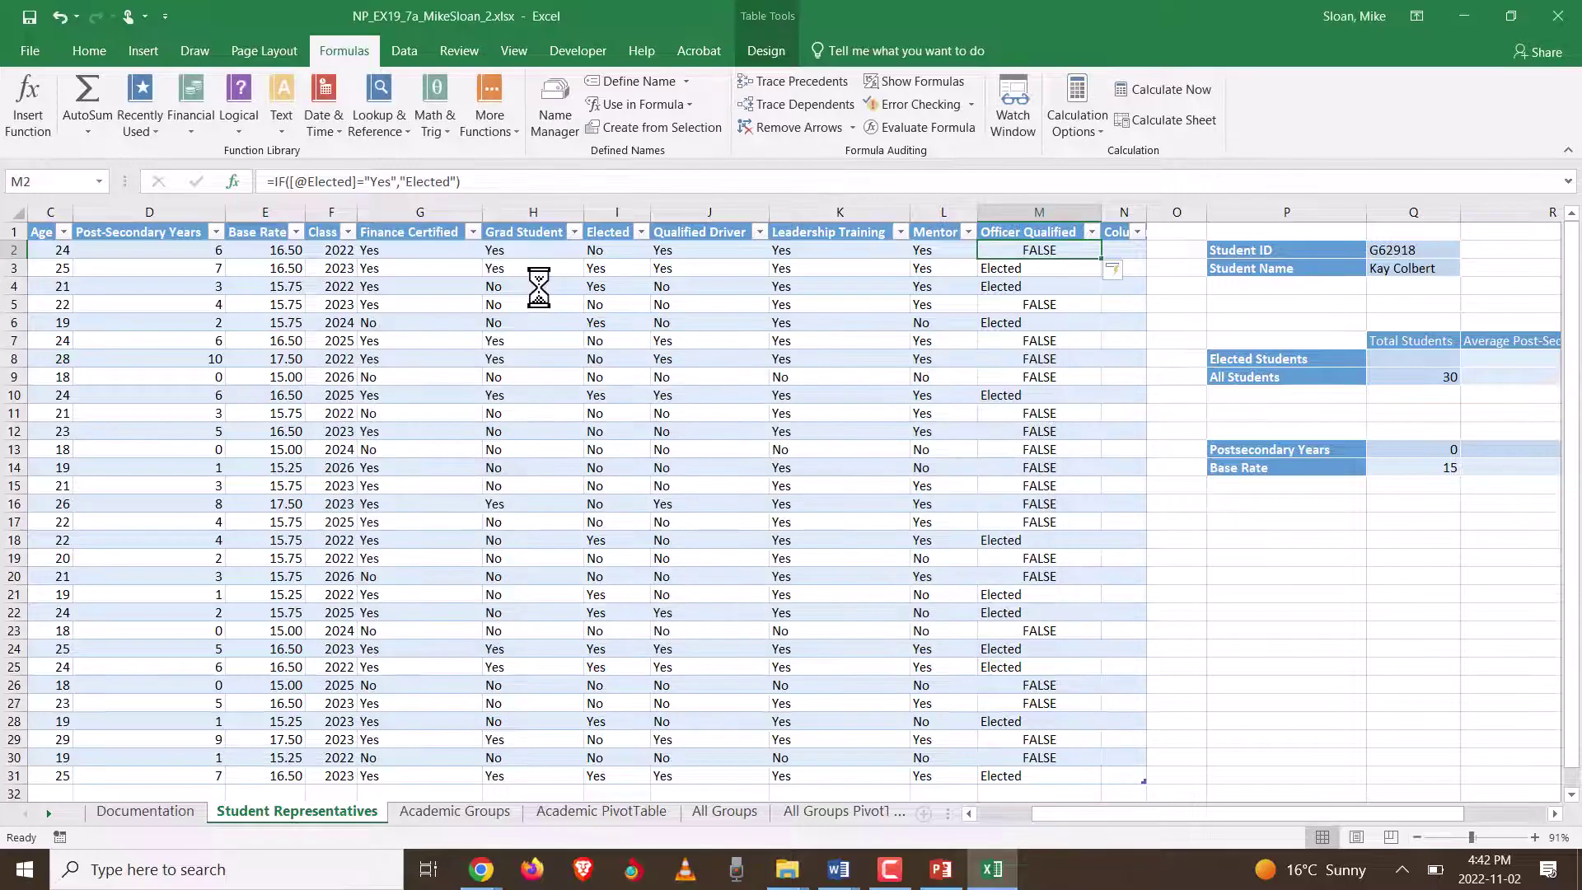
Step: Review the logical test and value if true of the IF function in cell M2
left_click(233, 182)
left_click(618, 407)
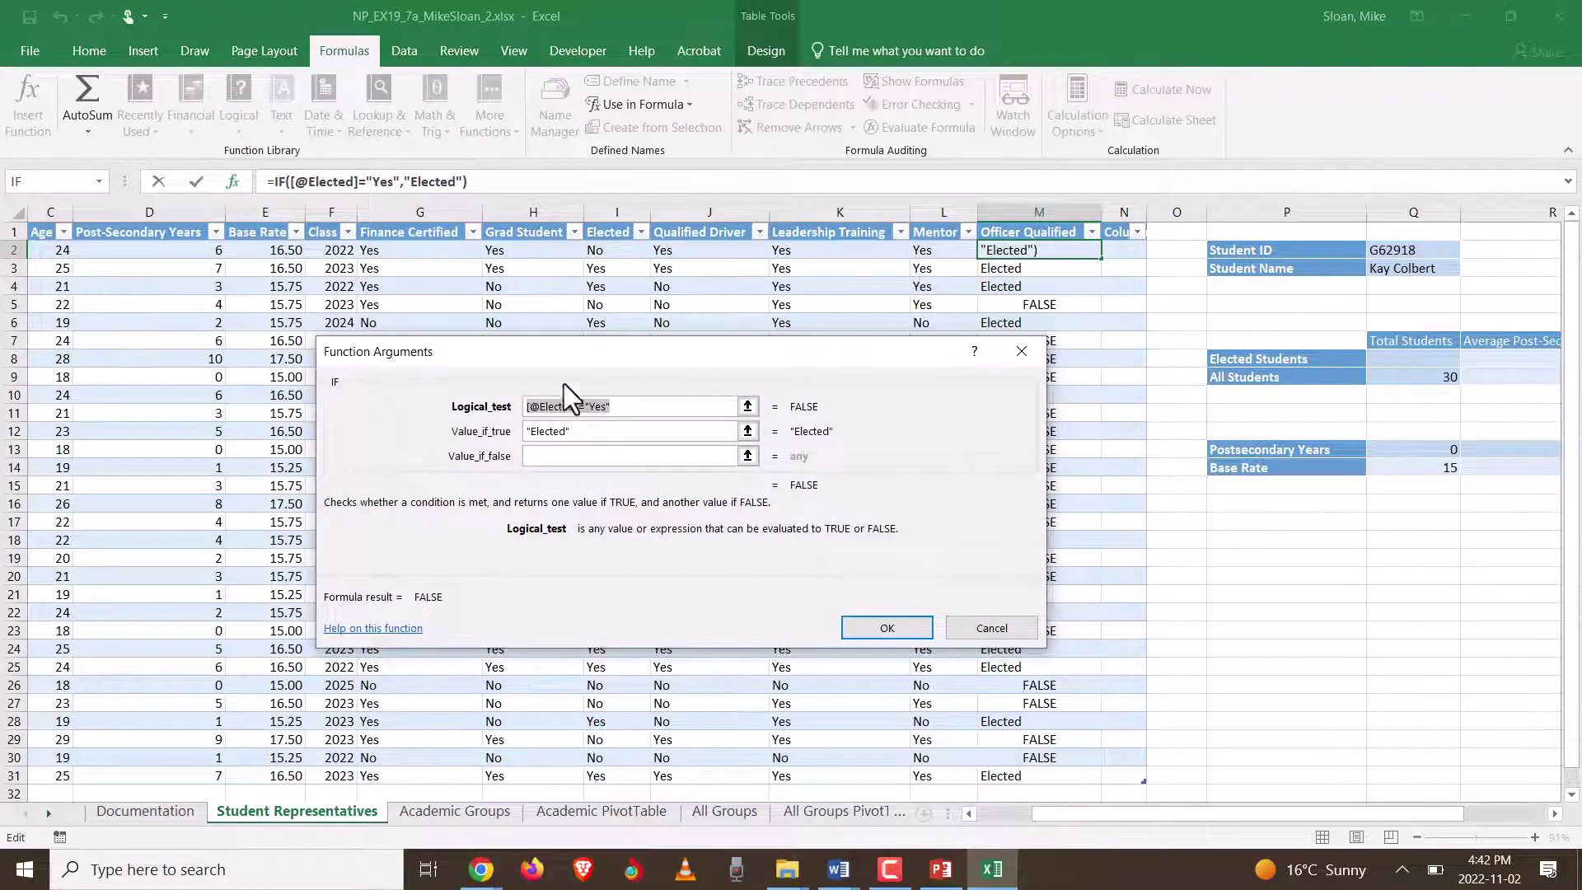
left_click(594, 430)
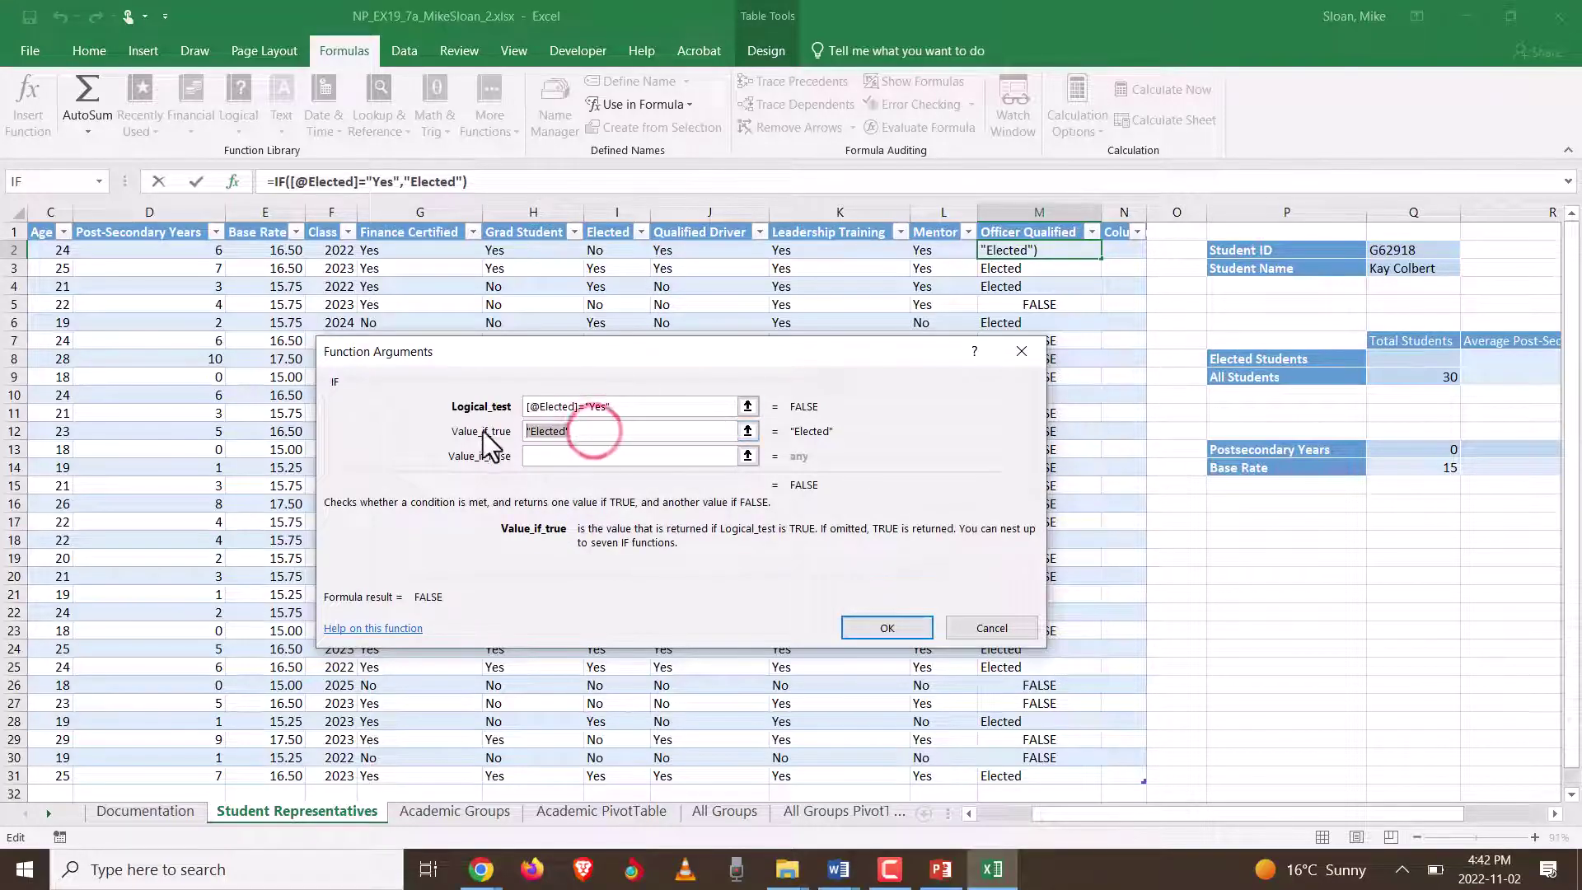
left_click(859, 627)
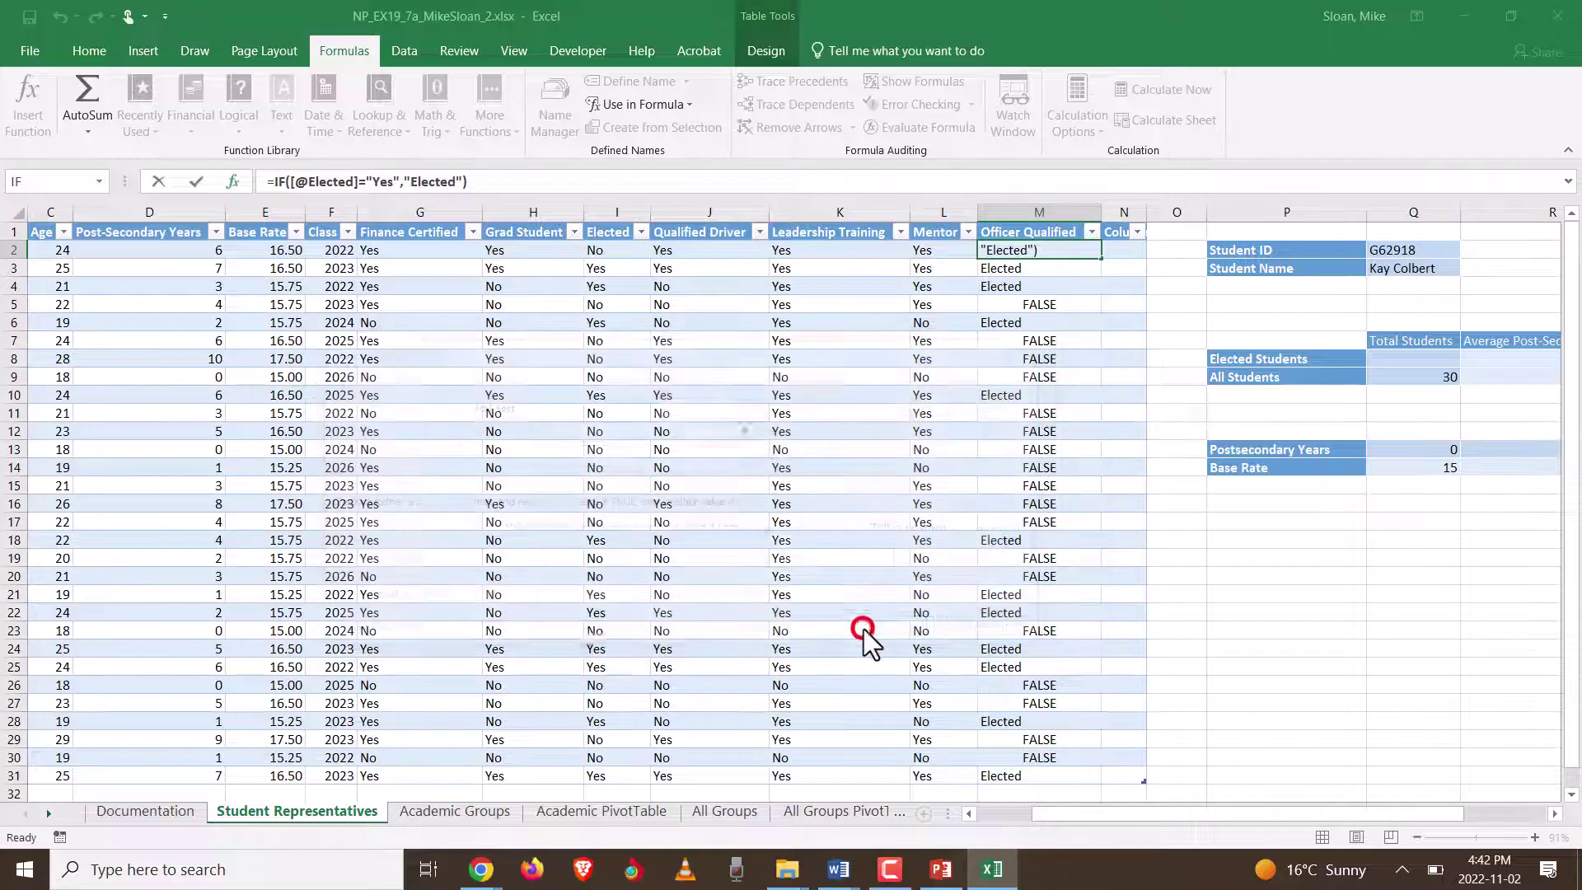
Step: Add a comma after "Elected" in M2's formula and insert a nested IF function as the value if false
left_click(455, 181)
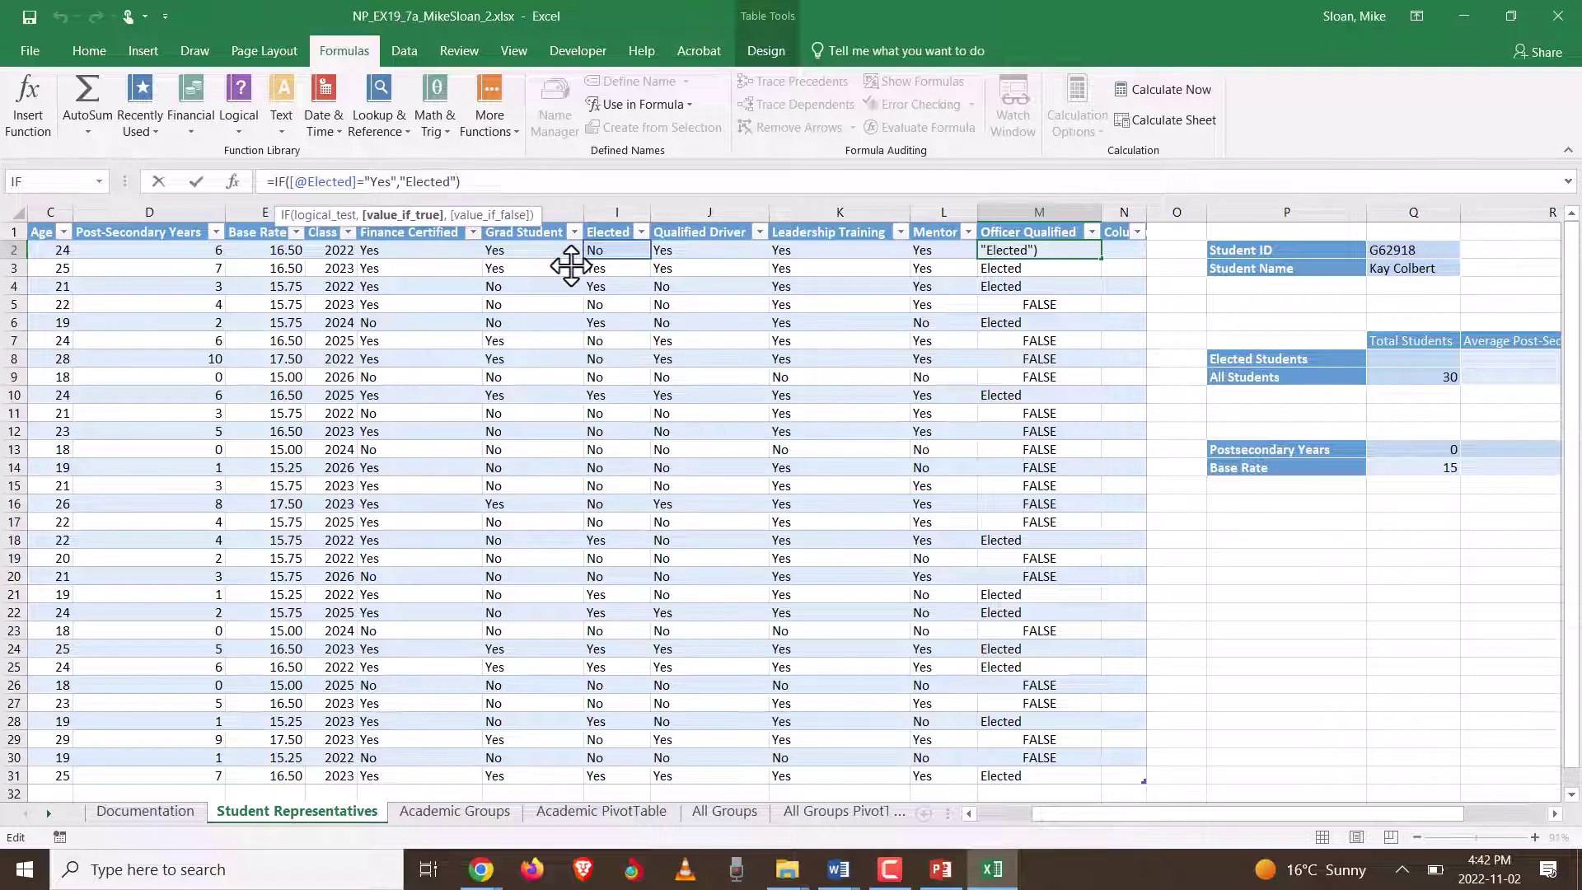
type(",")
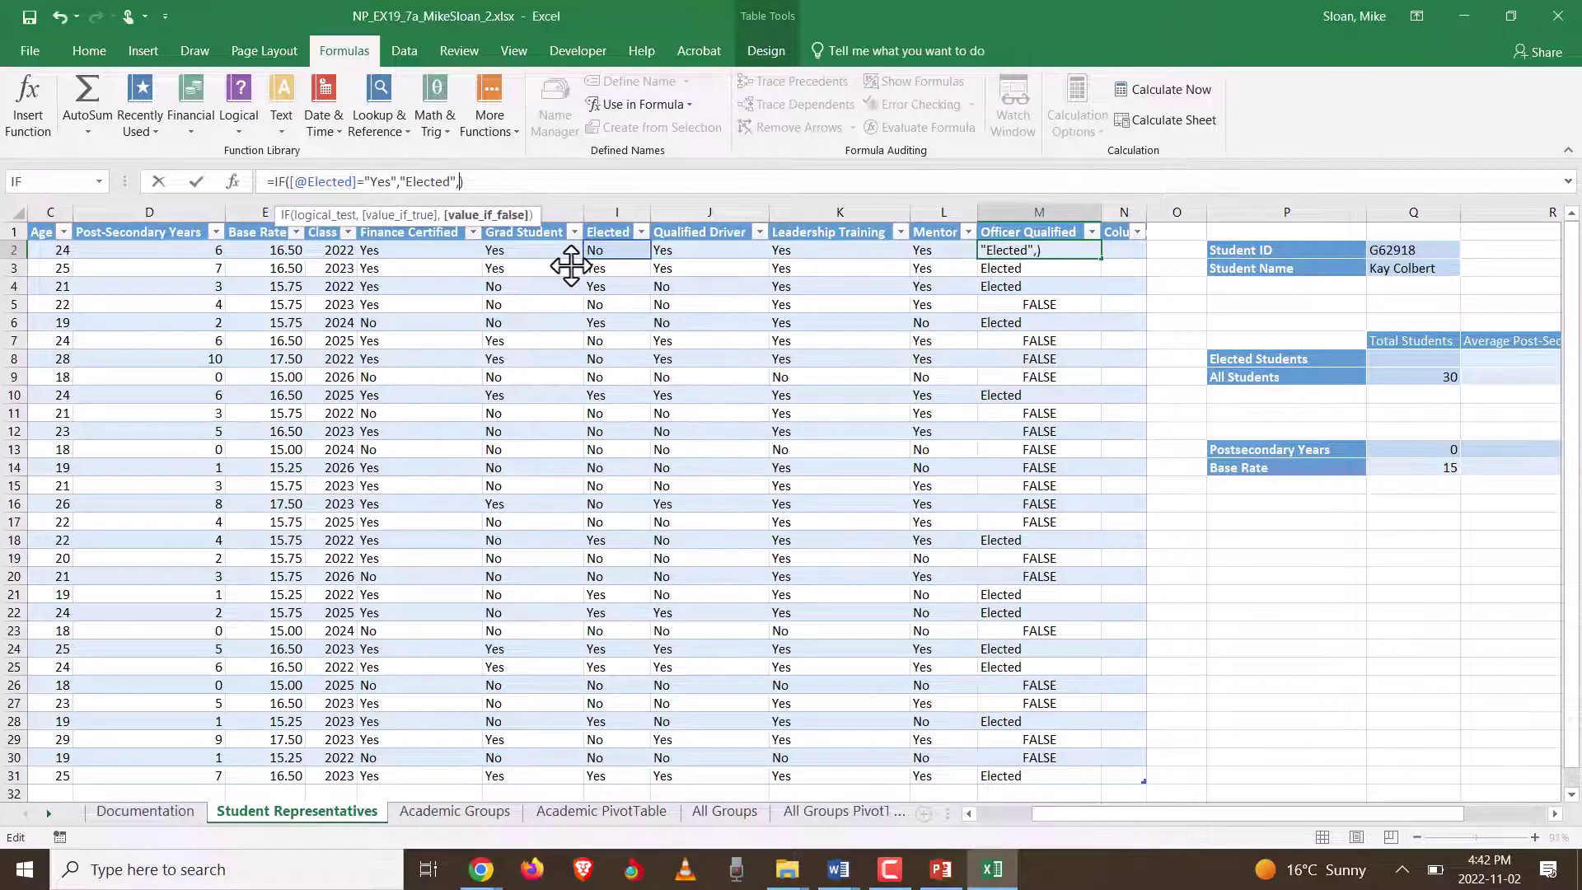
left_click(237, 122)
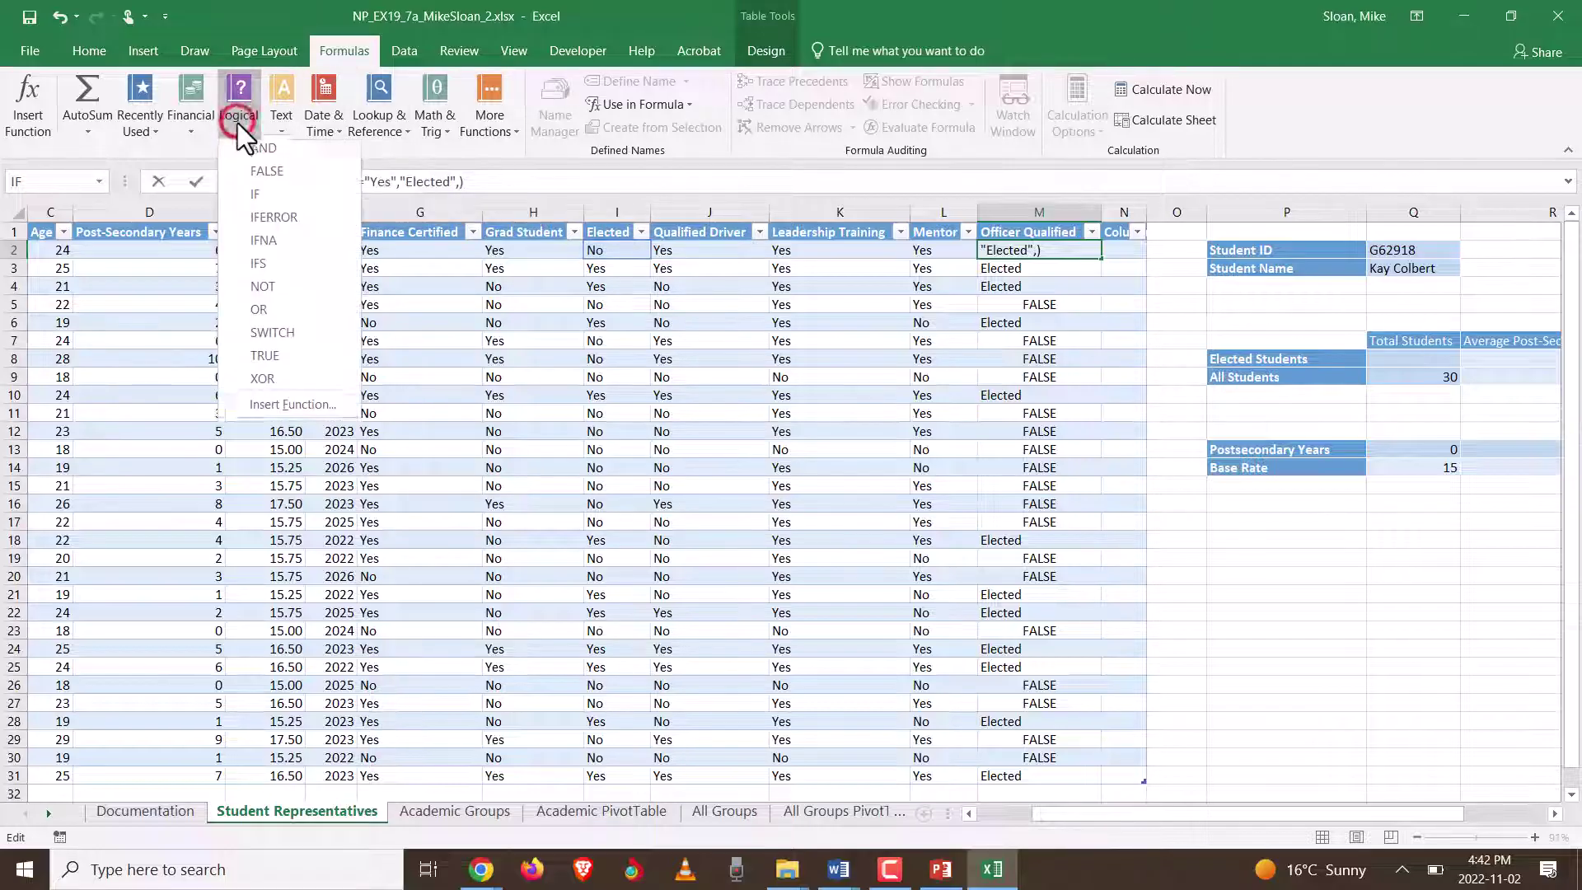
left_click(294, 200)
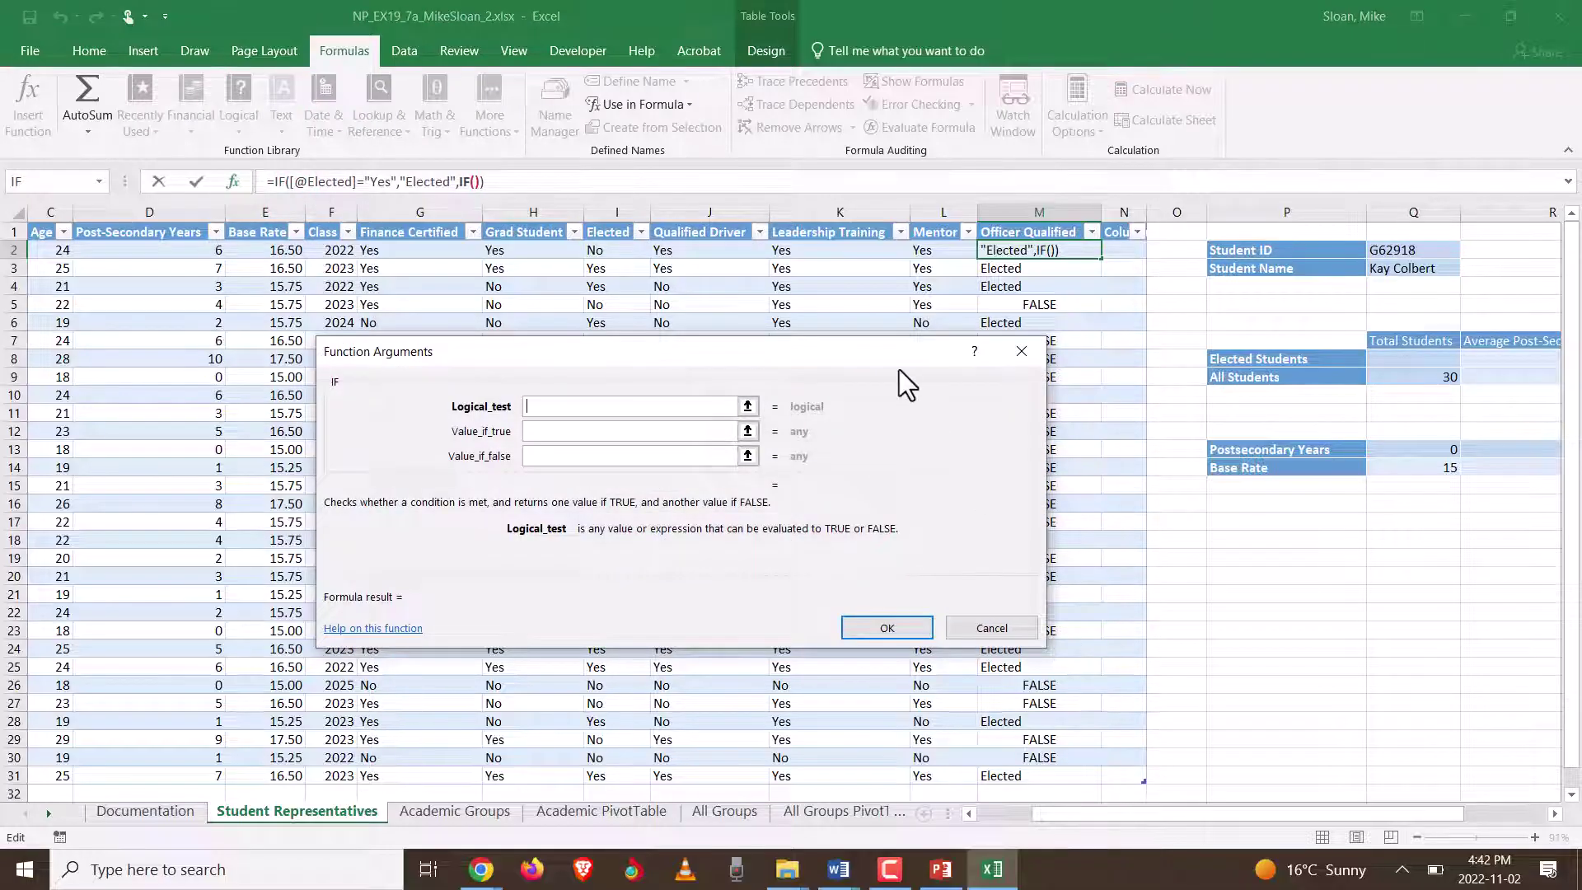
Step: Set the logical test of M2's nested IF function to [@[Finance Certified]]="Yes", using a structured reference to cell G2
left_click_drag(880, 343, 1152, 253)
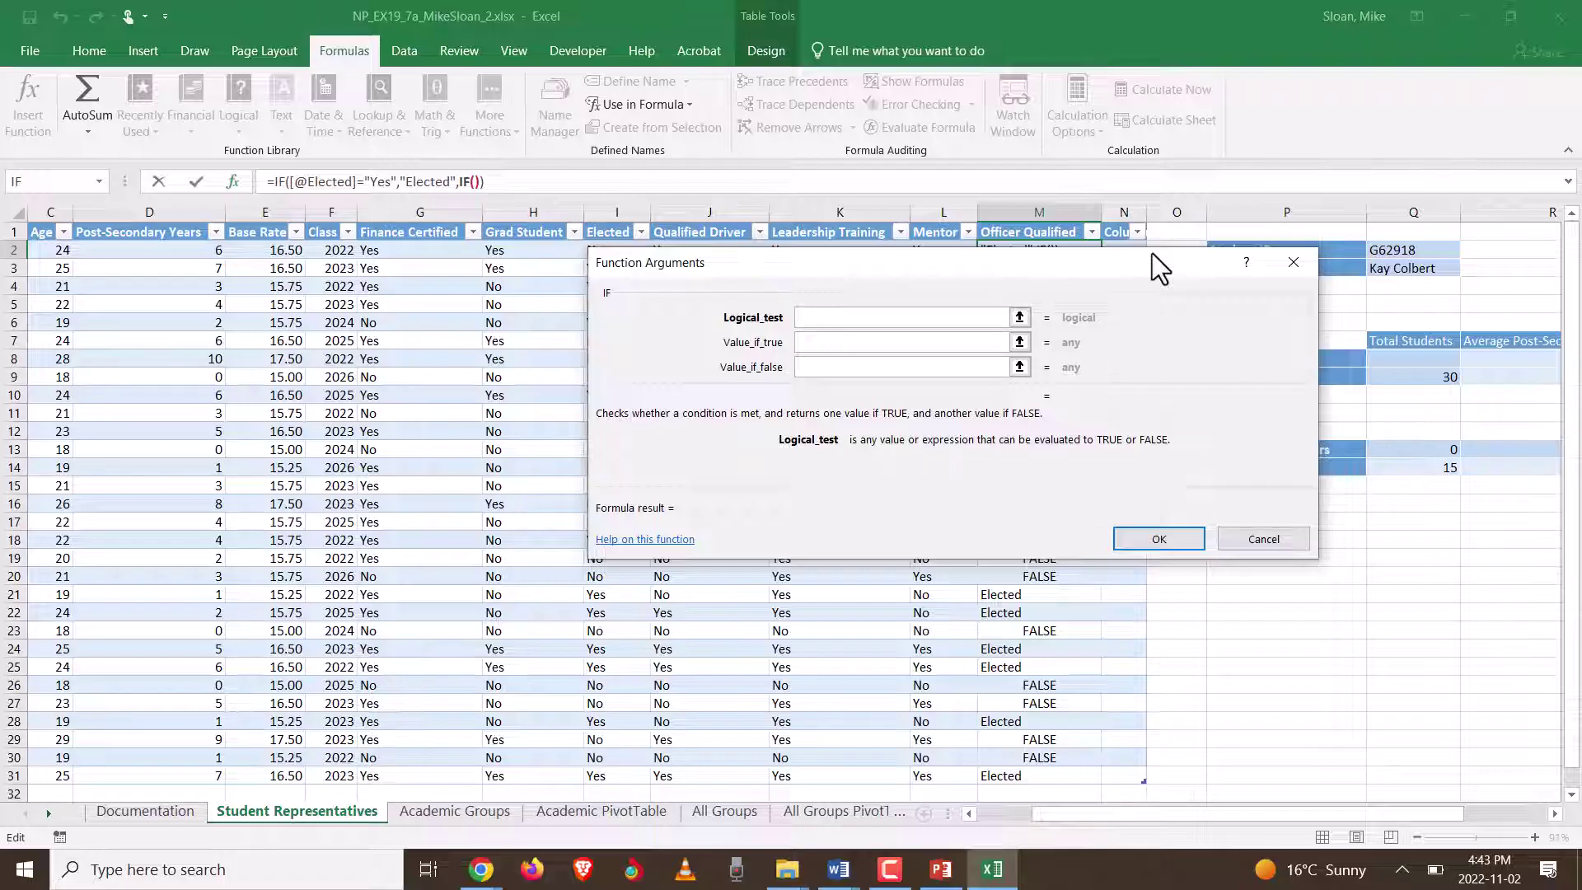
key("alt+Tab")
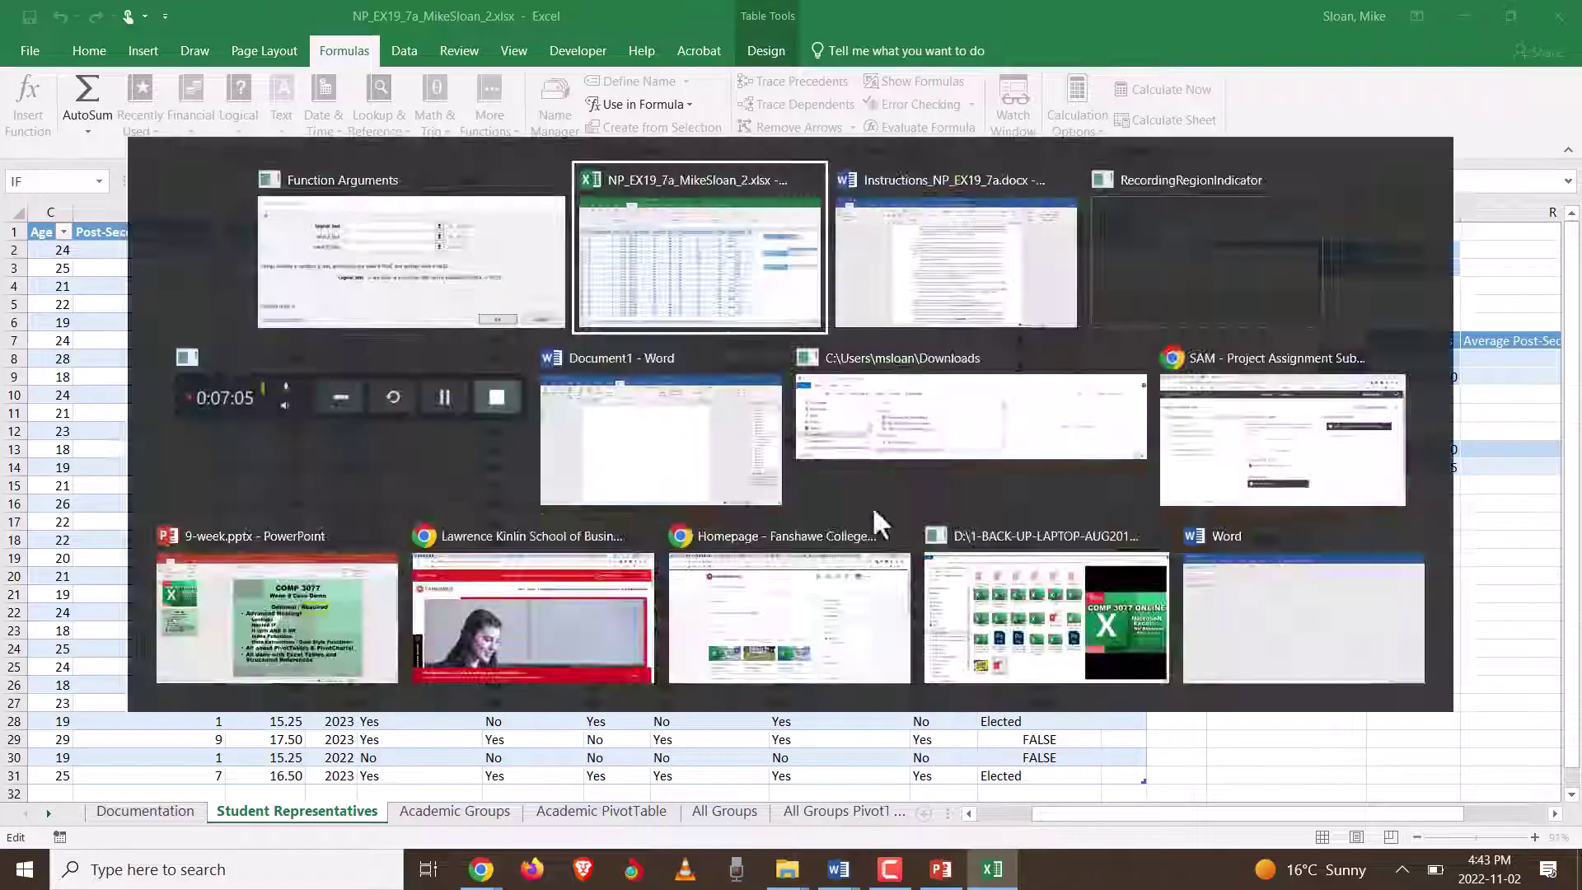
left_click_drag(665, 266, 683, 342)
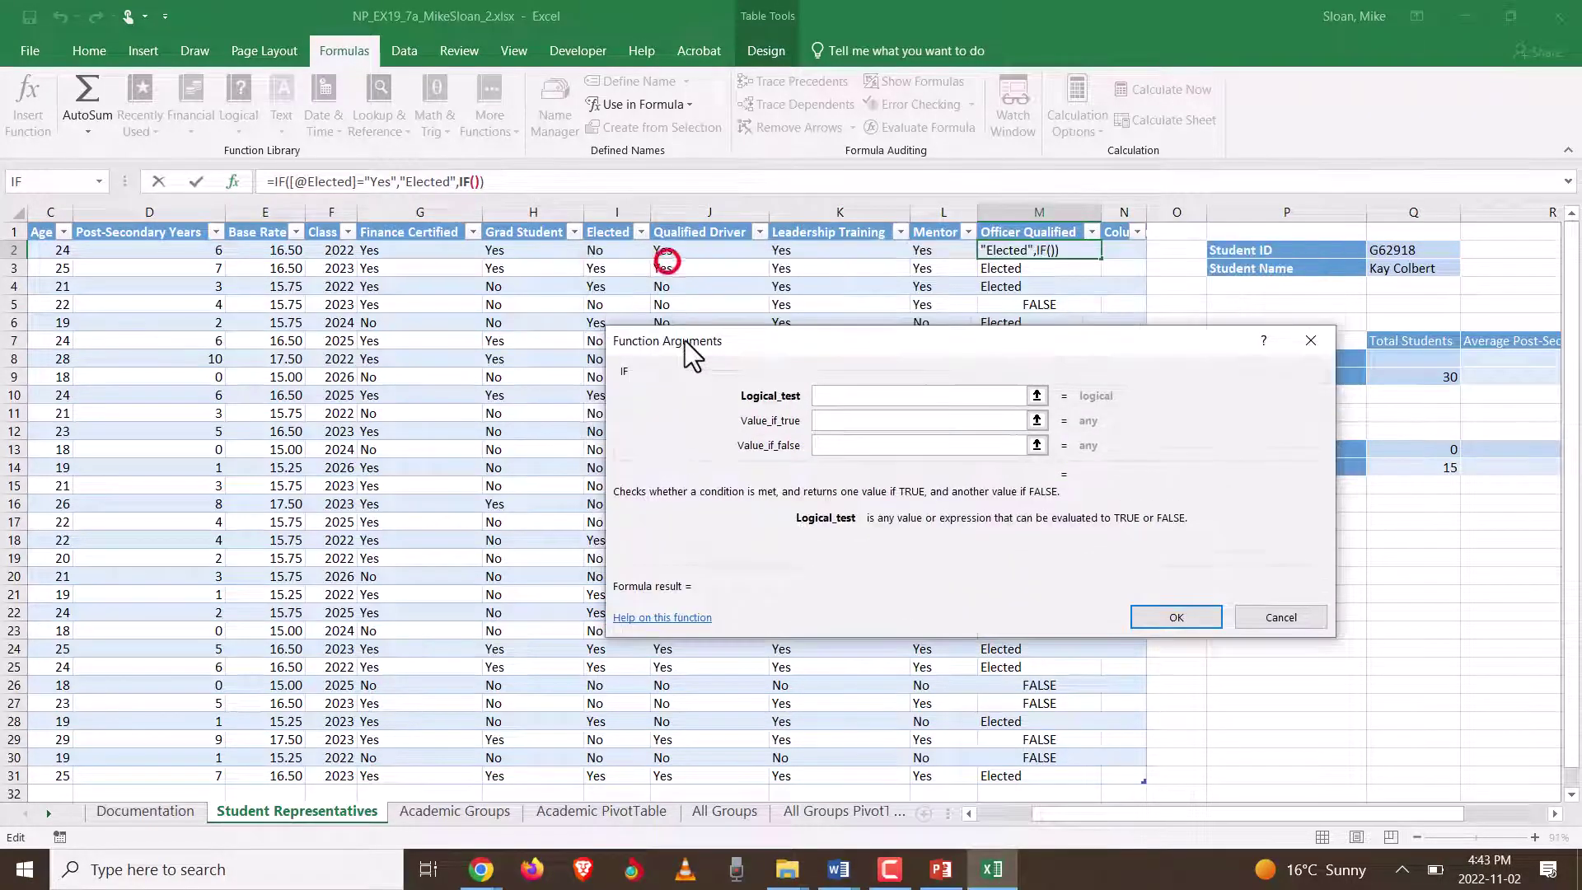
left_click(379, 249)
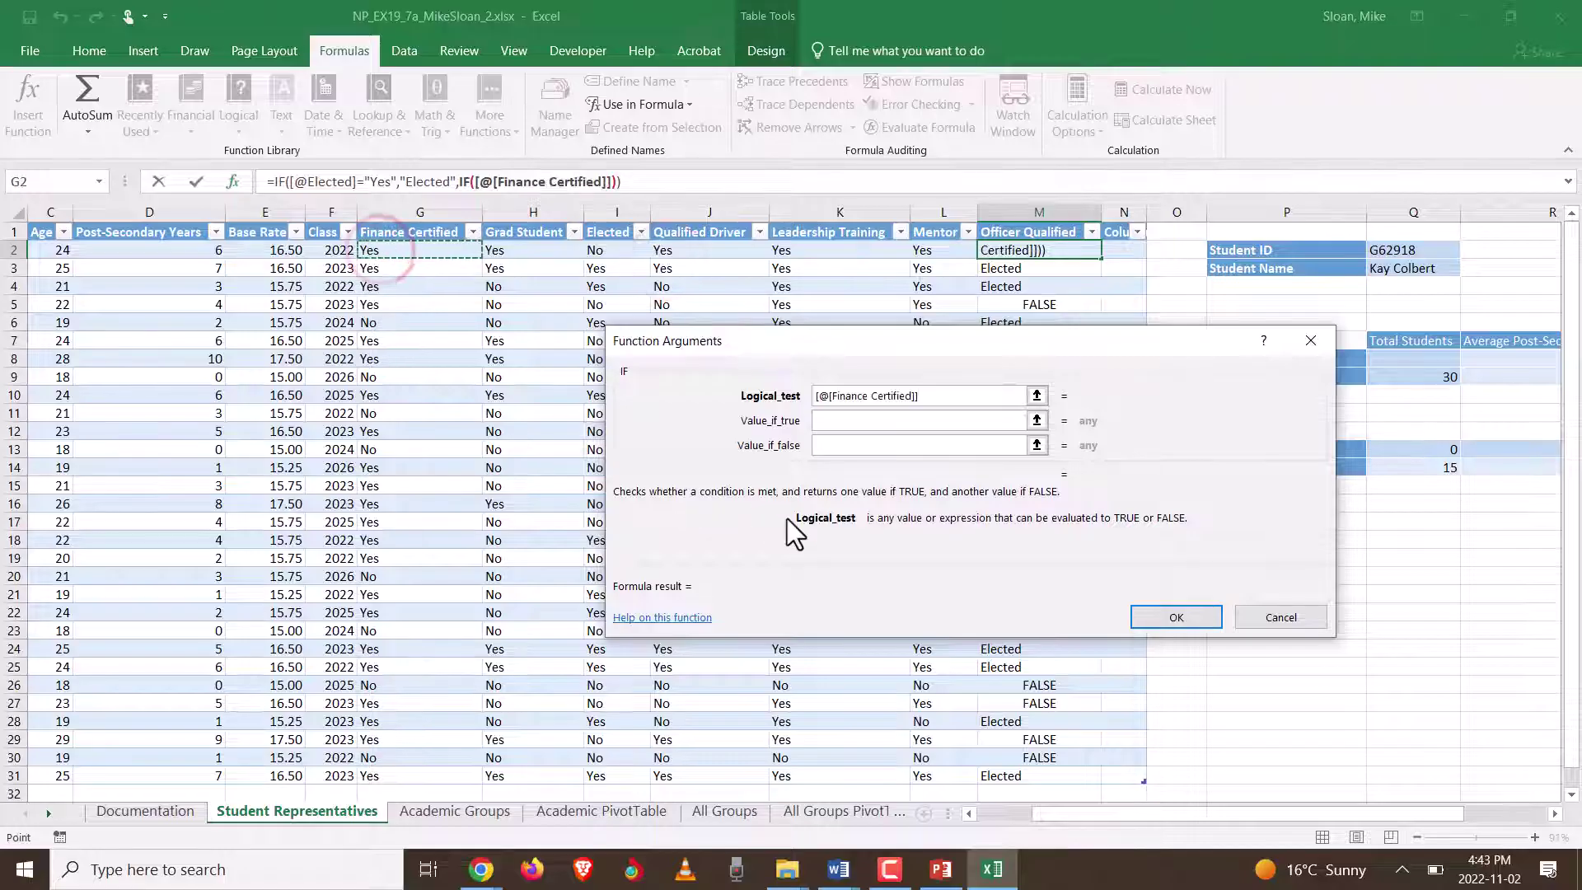
type("=\"Yes\"")
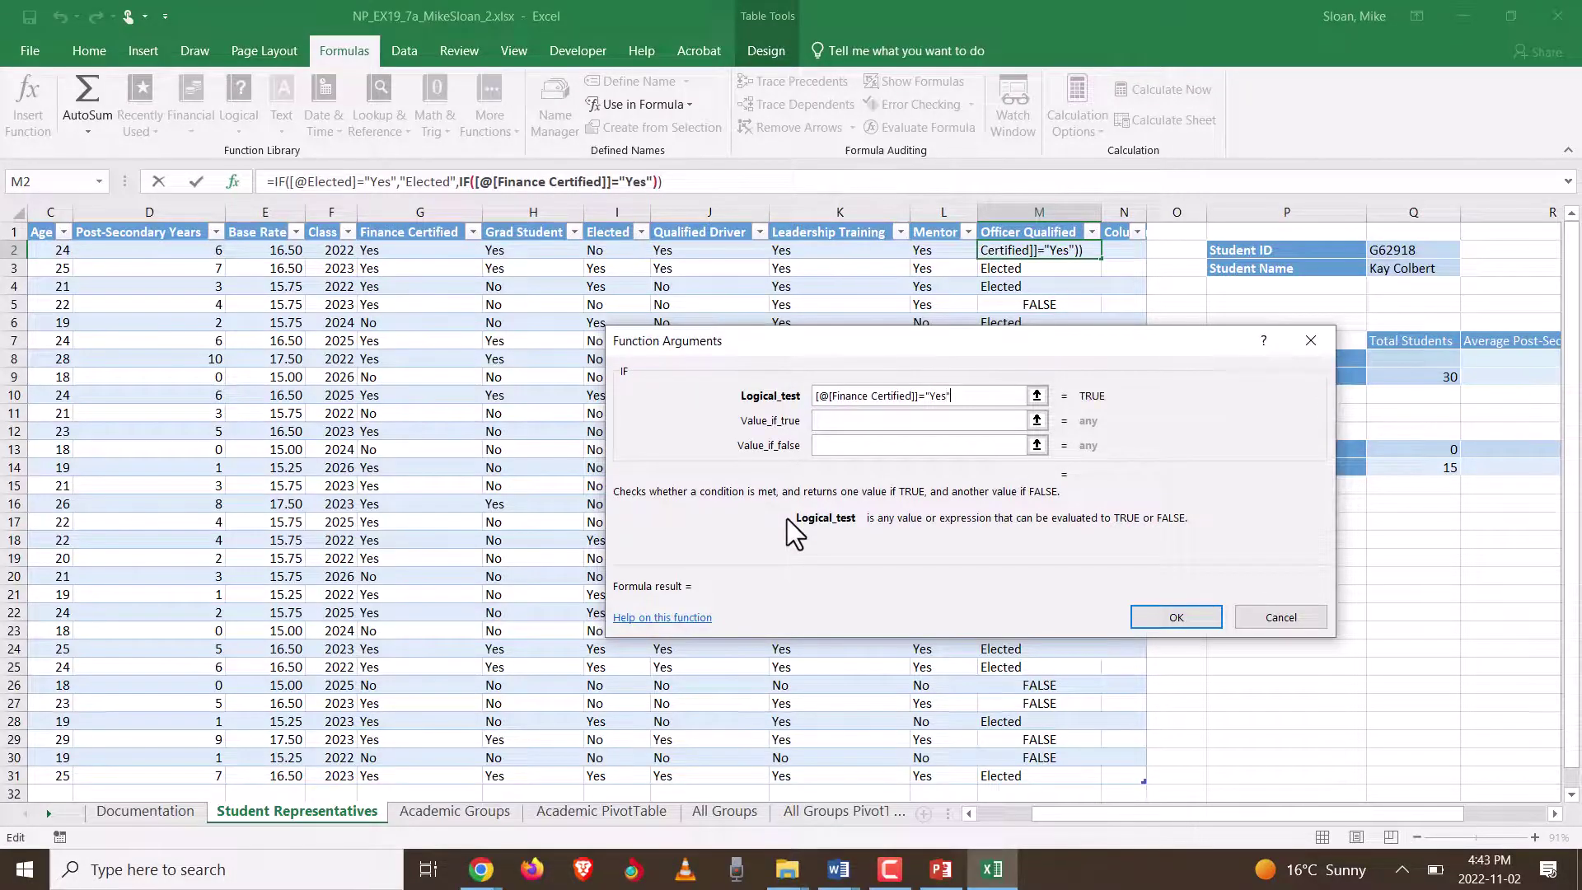
Step: Set the nested IF's value if true to "Yes" and value if false to "No", and enter the formula in M2
left_click(846, 437)
left_click(845, 421)
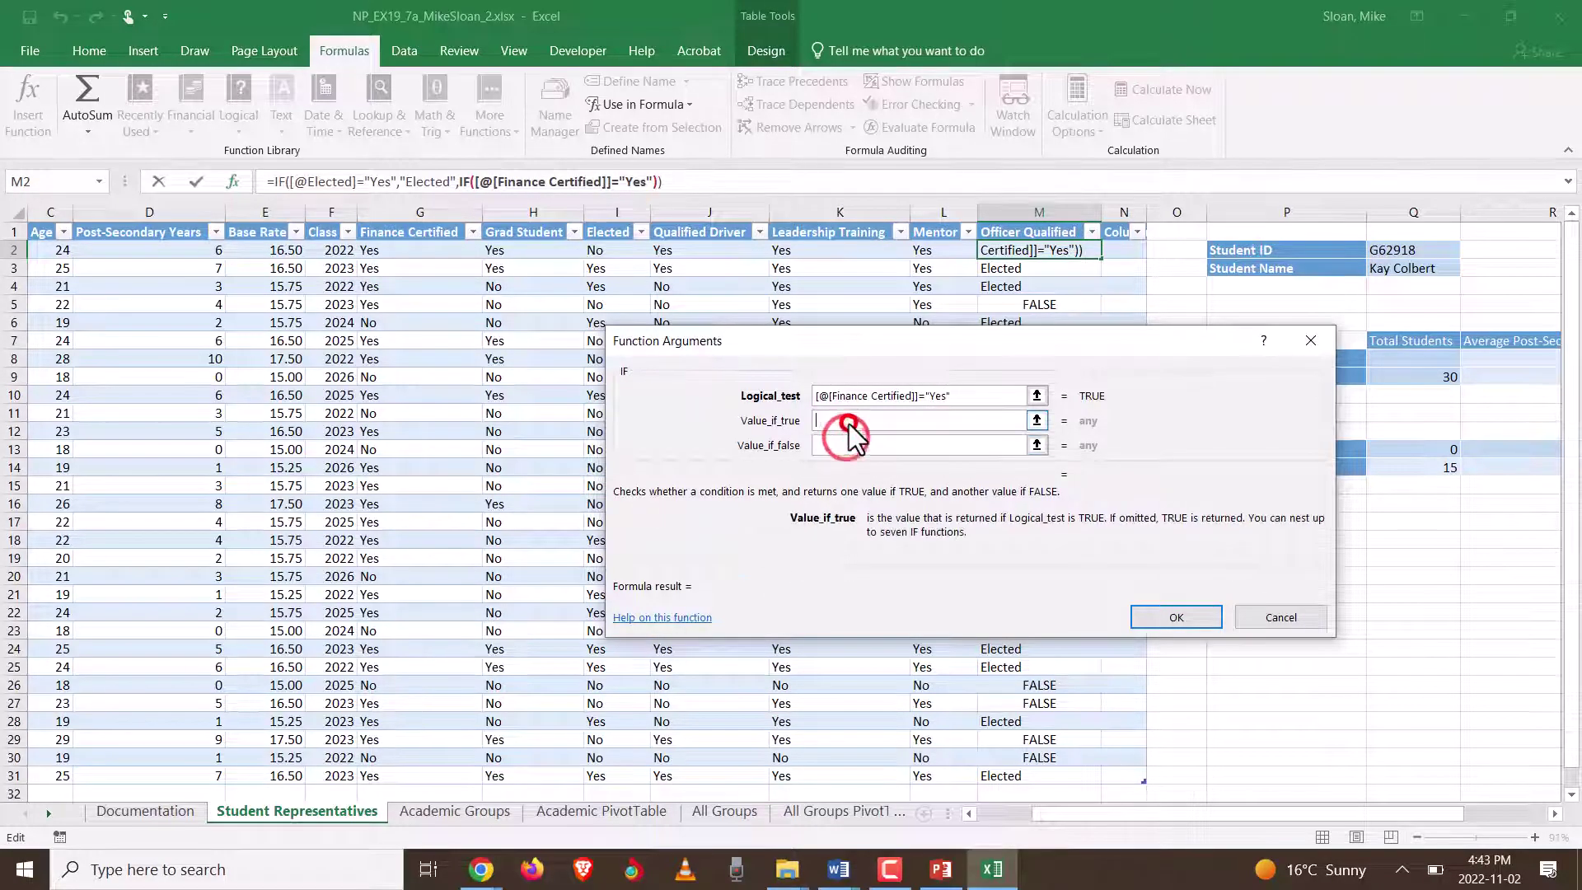
type("\"Yes\"")
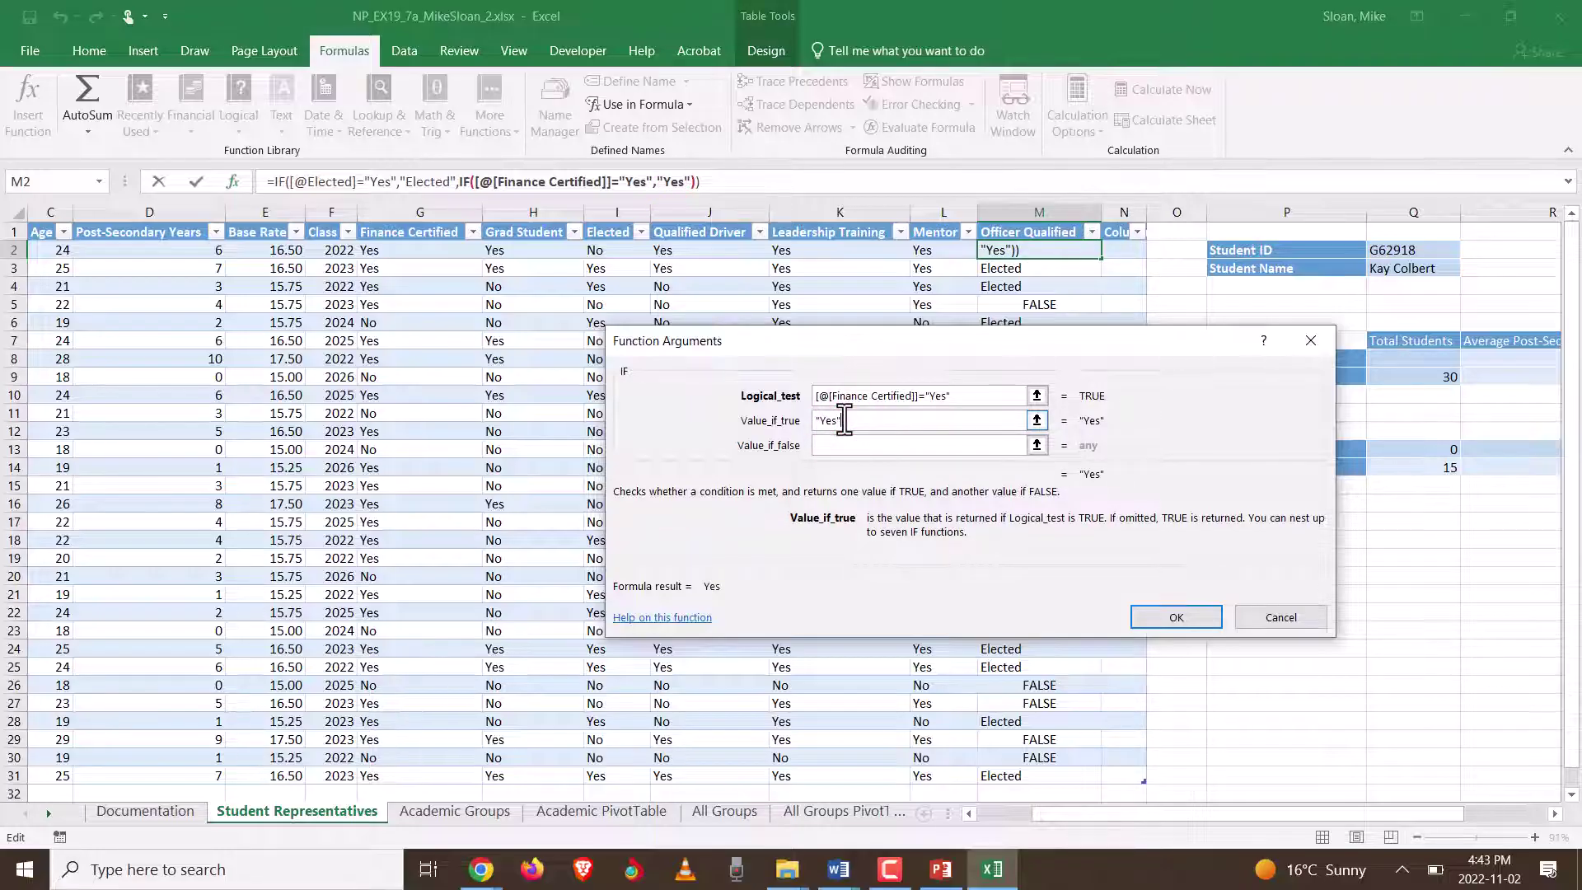
left_click(901, 446)
type("\"N")
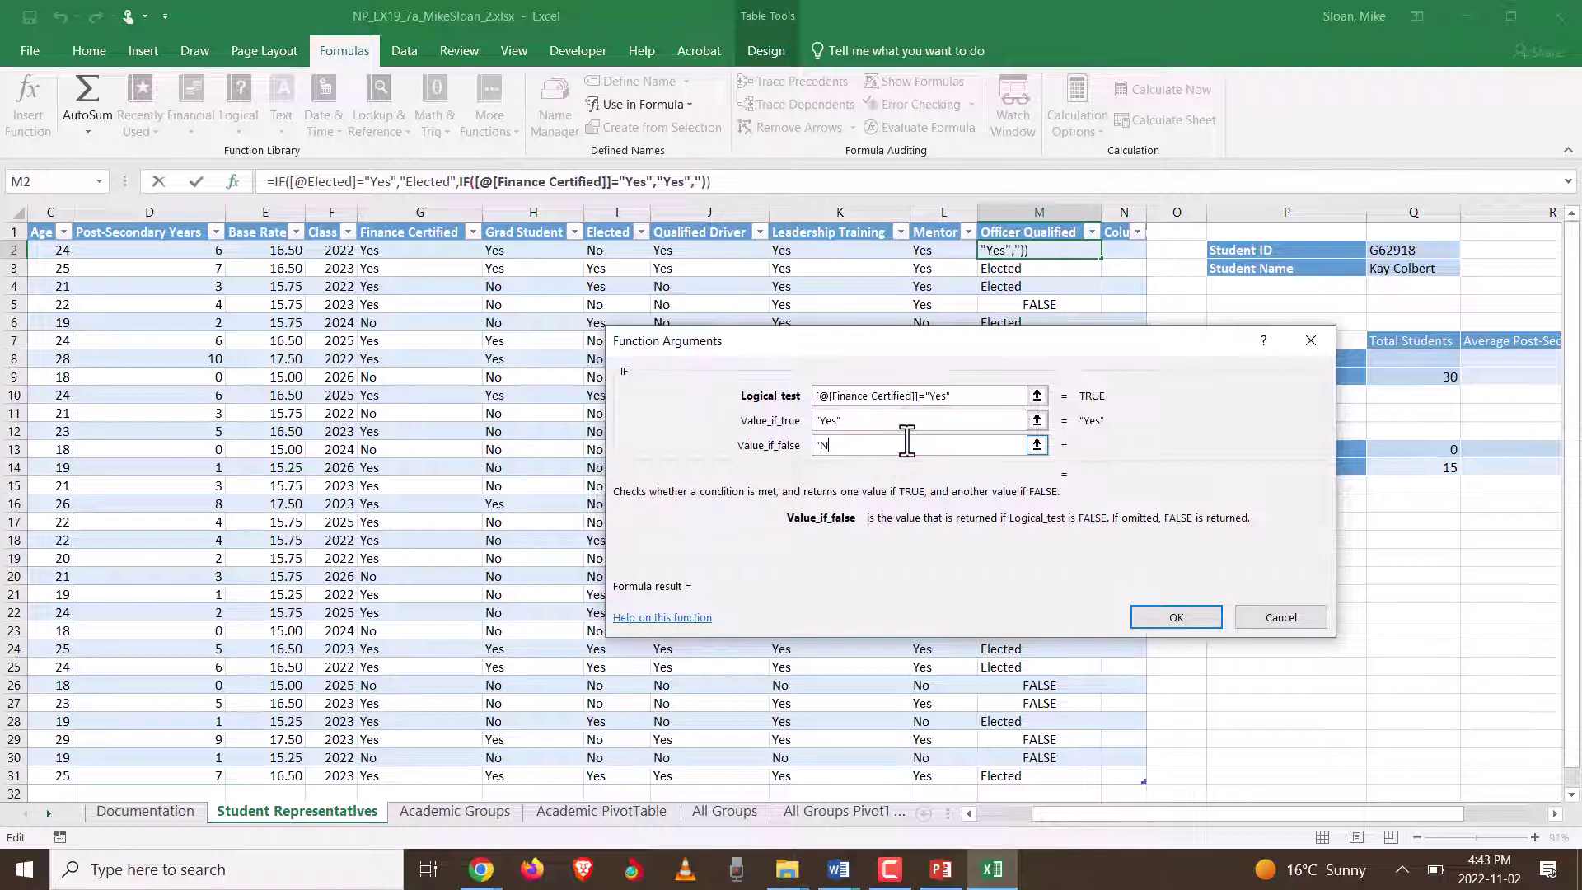
type("o\"")
left_click_drag(816, 346, 750, 355)
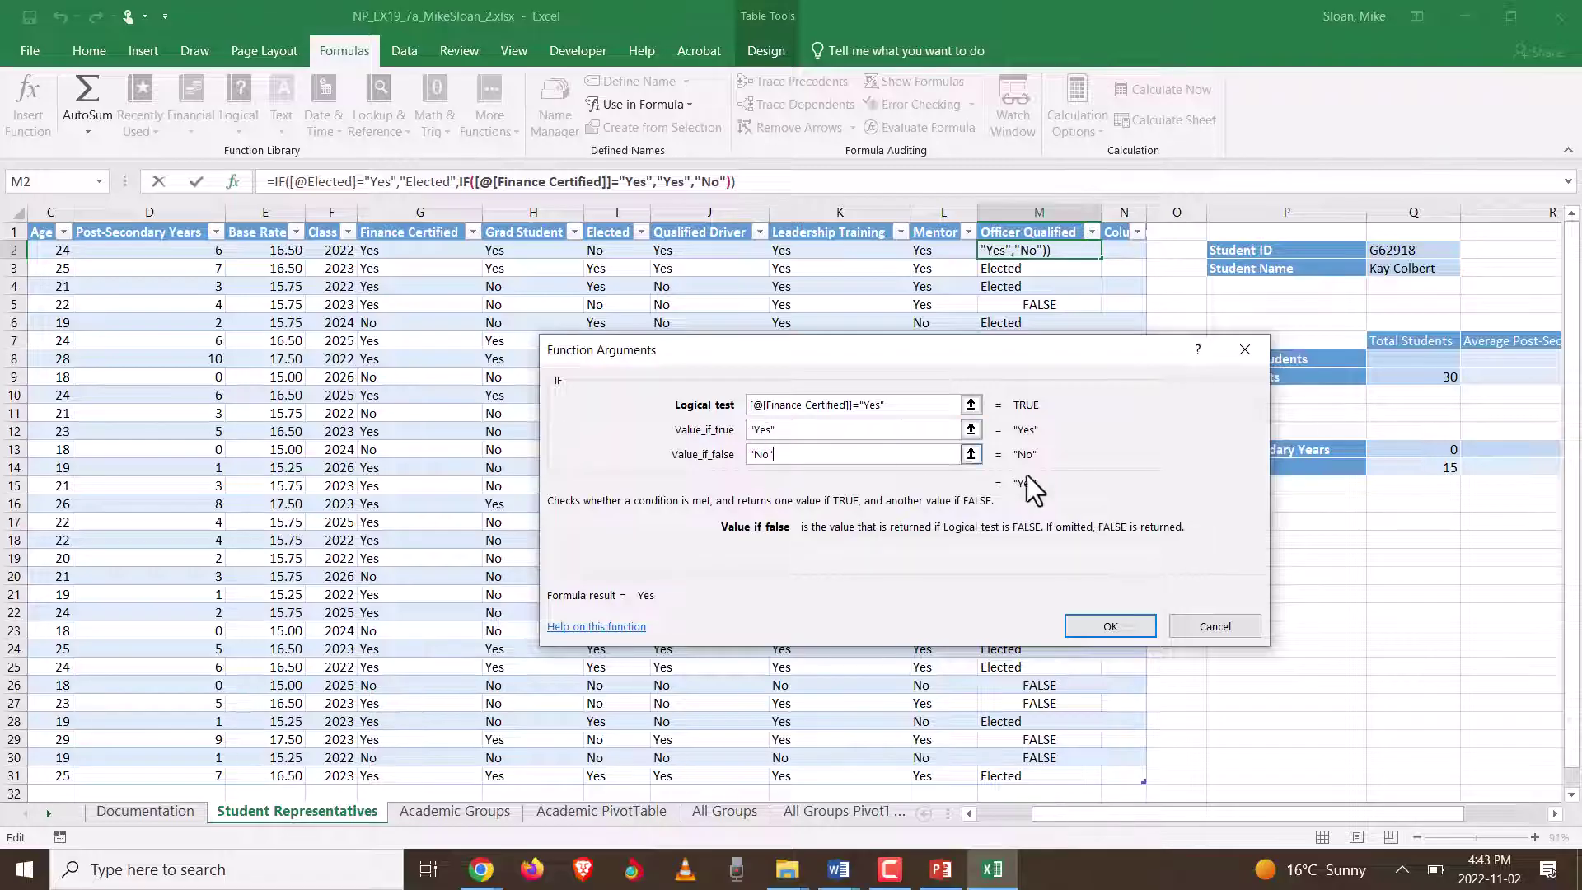
left_click(1114, 626)
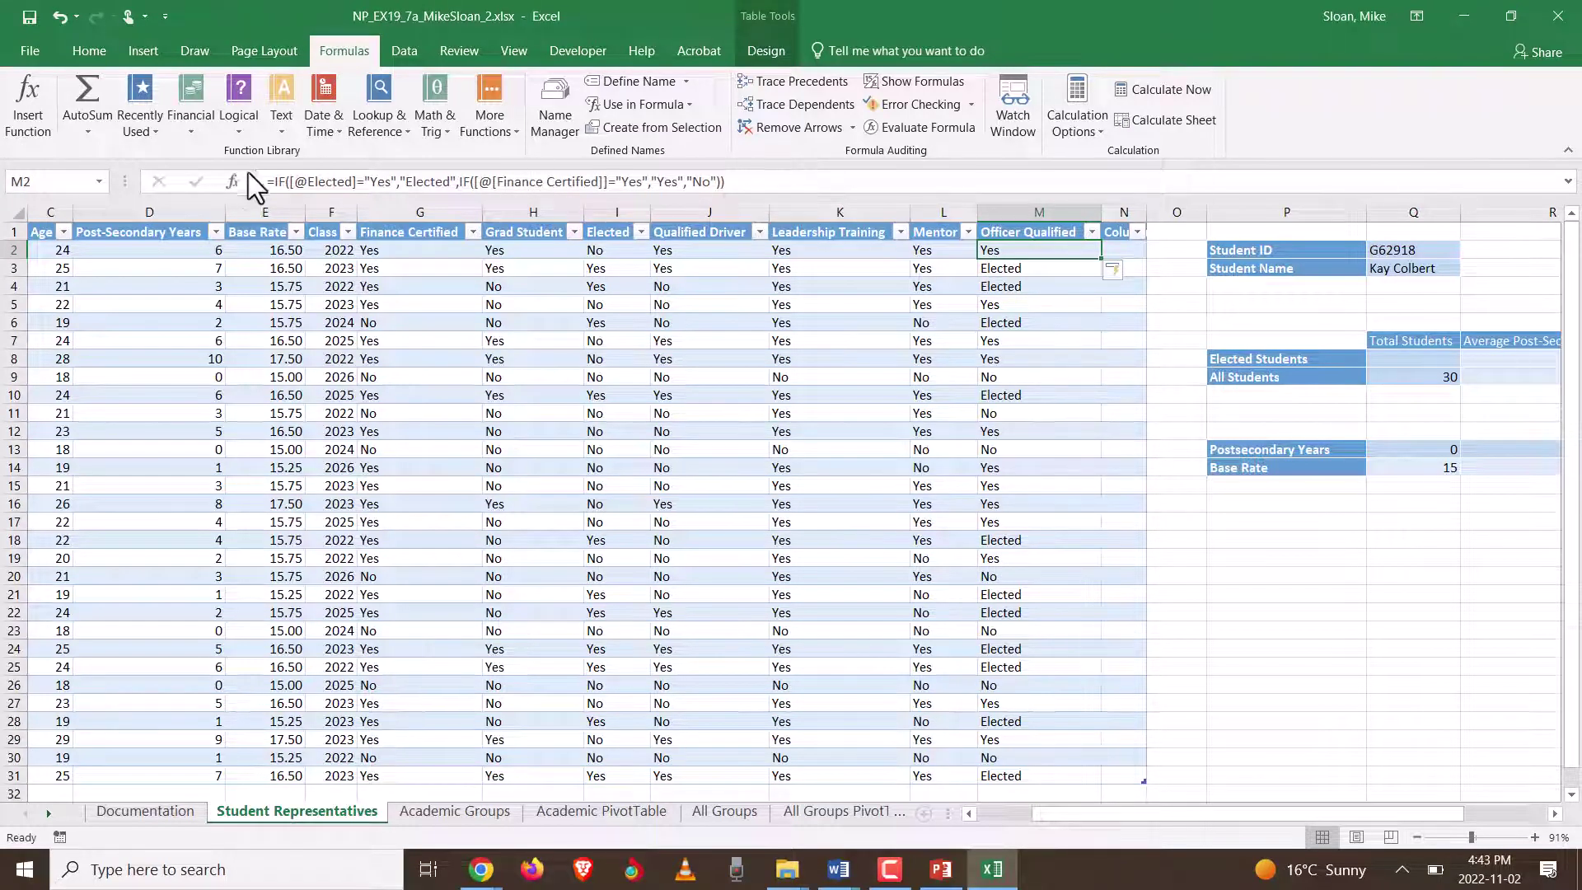
Step: Examine the function arguments of the outer IF and of the nested IF in M2's formula
left_click(522, 183)
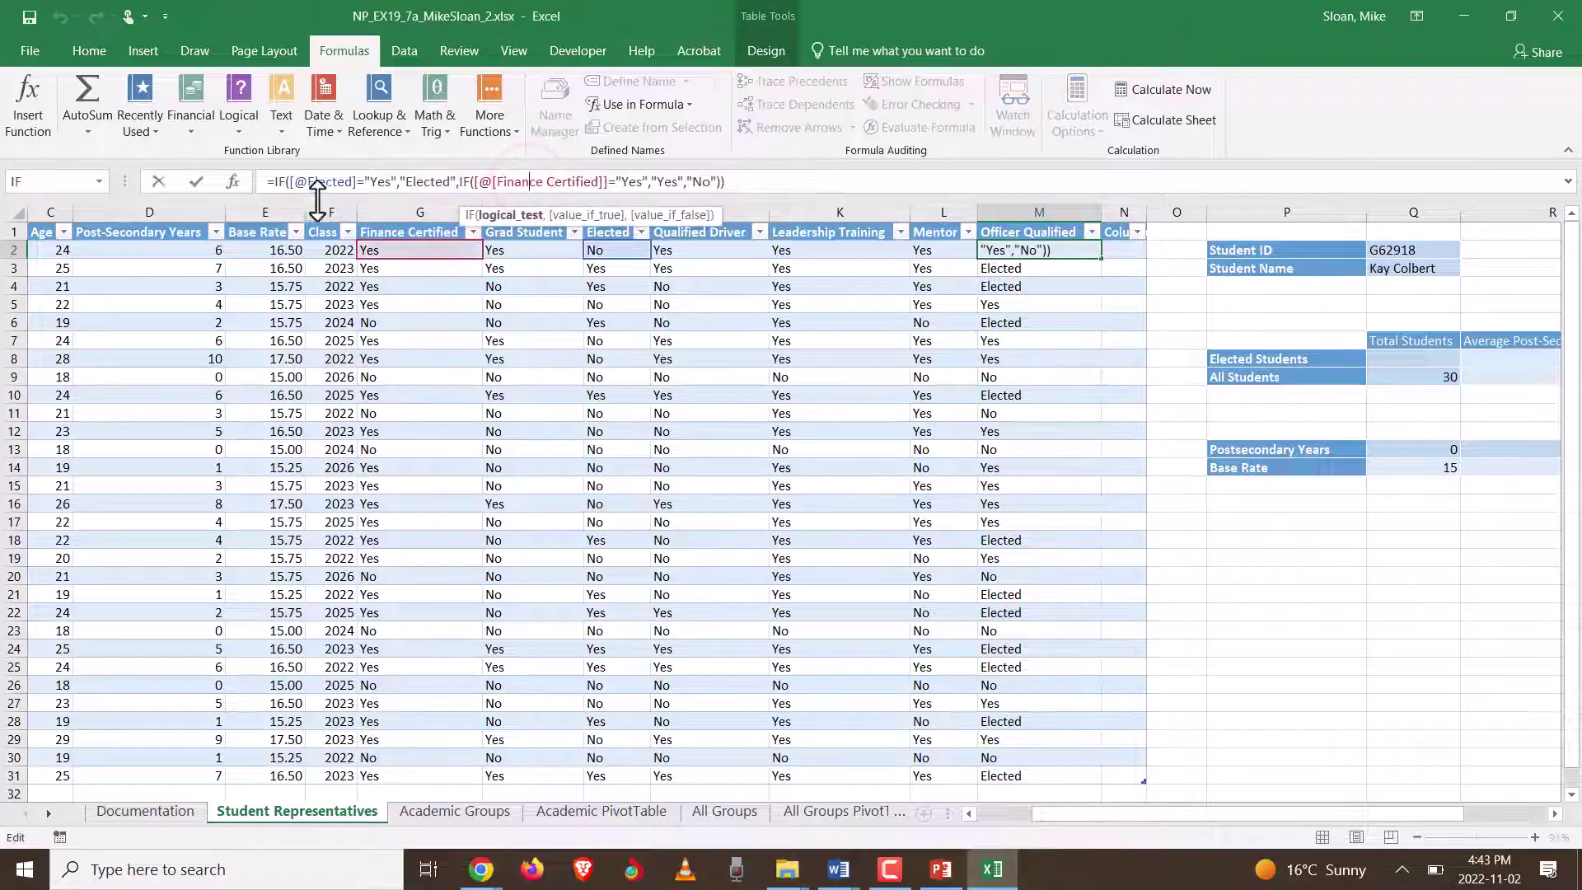
left_click(275, 183)
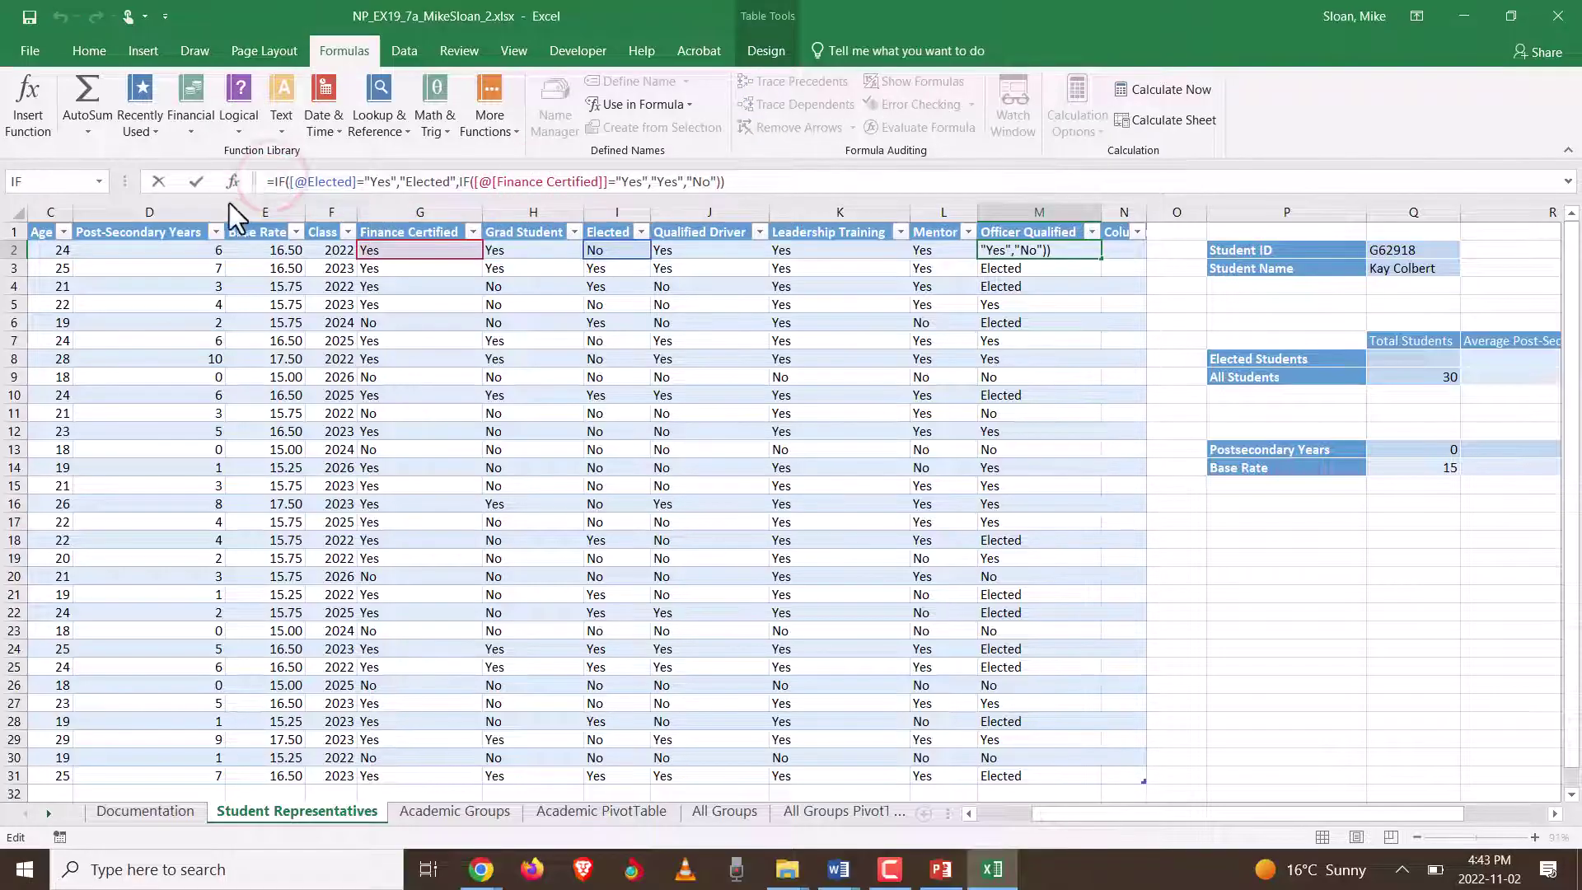
left_click(232, 182)
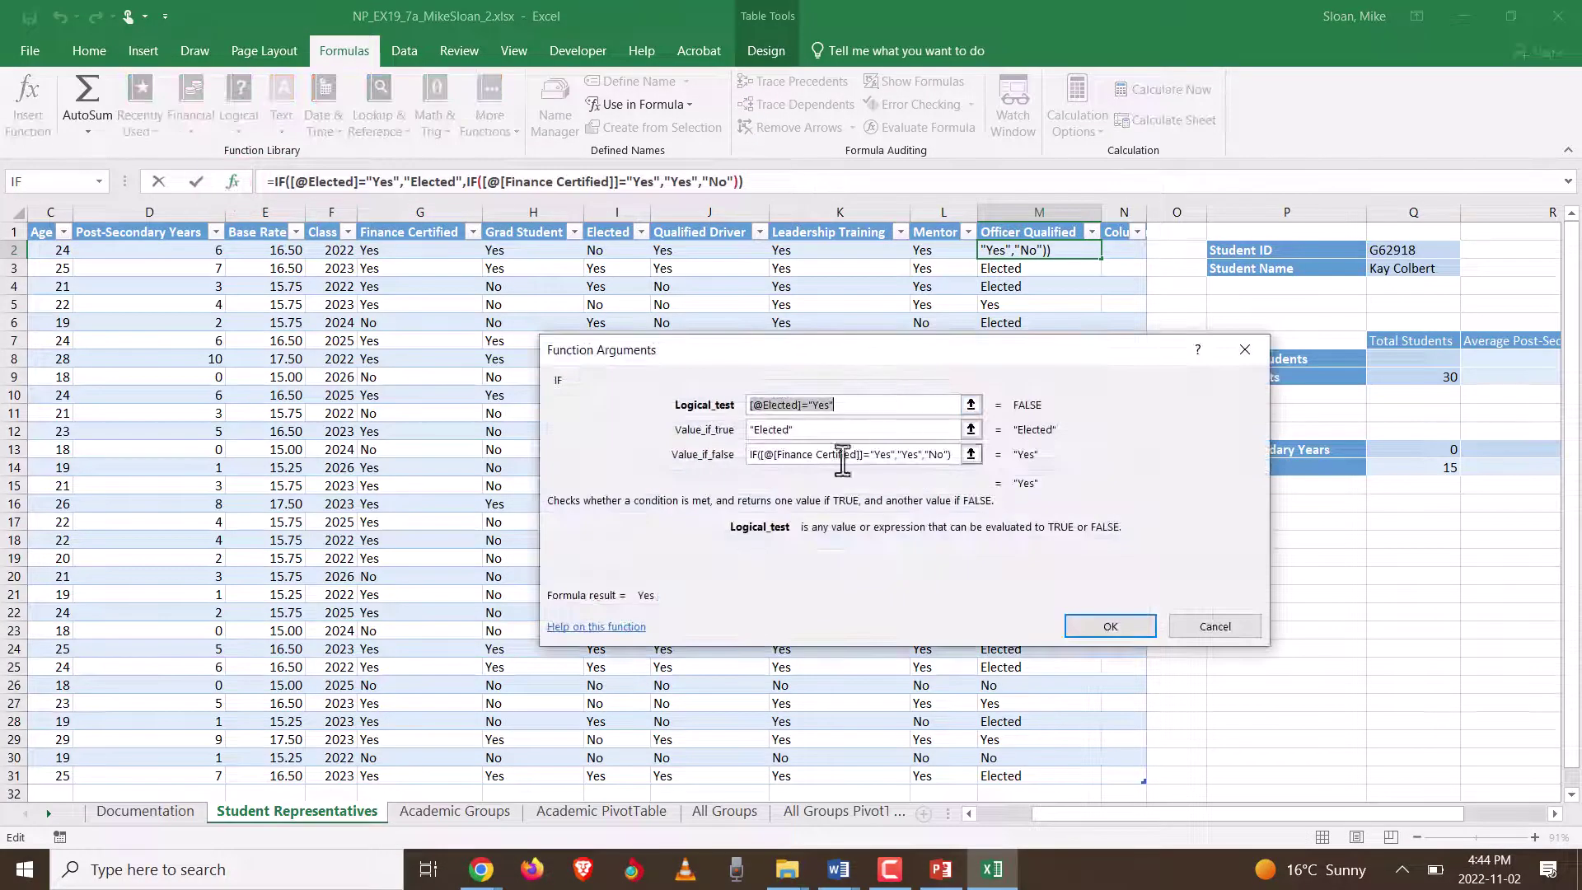
left_click(772, 454)
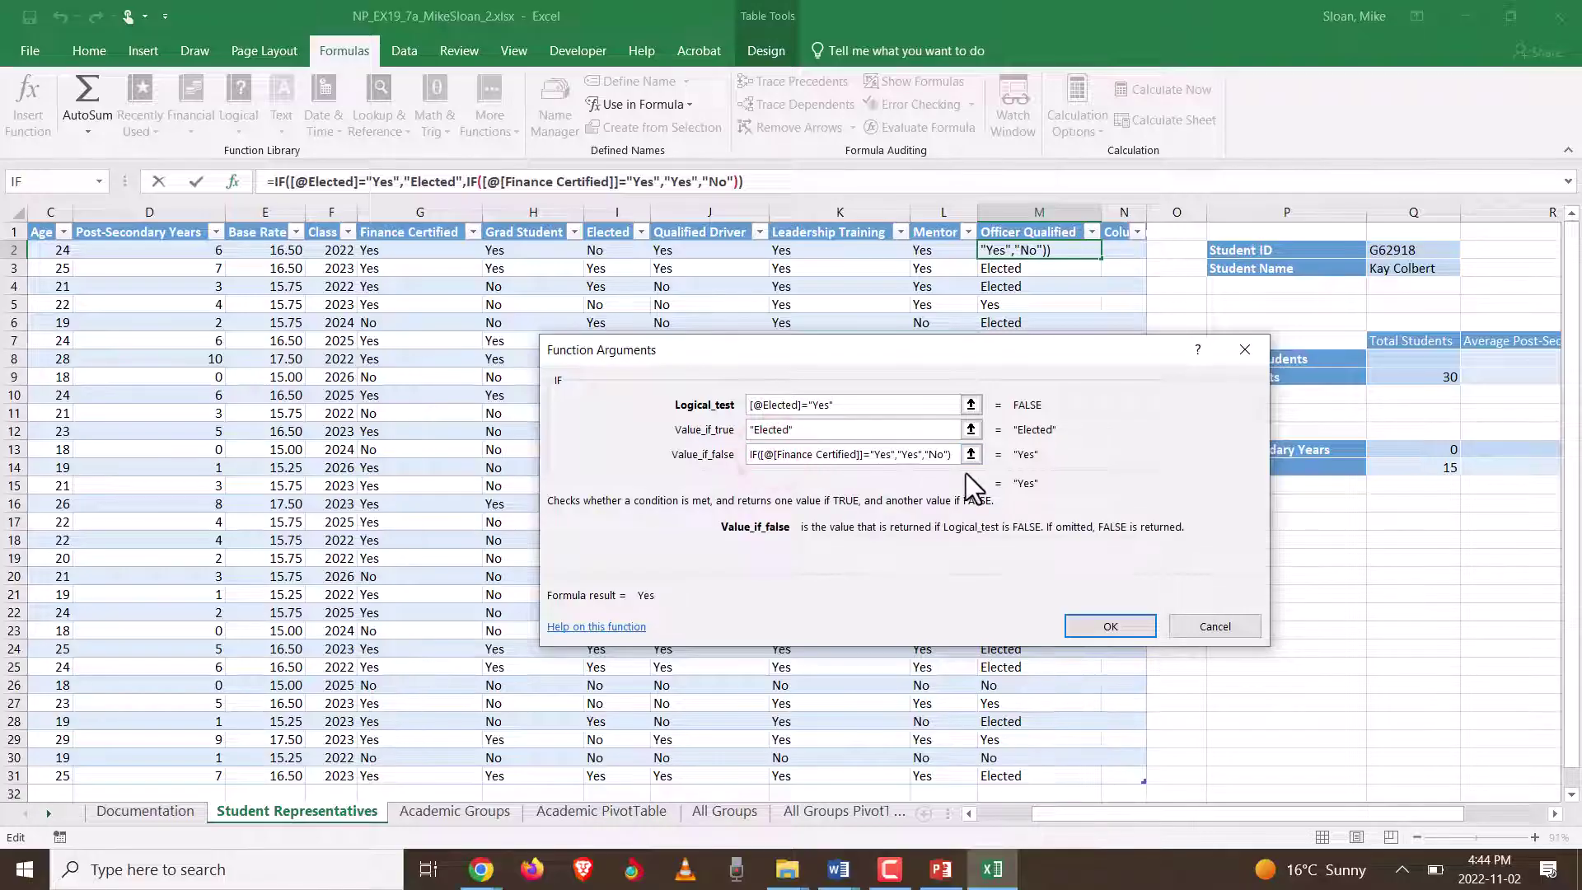
left_click(1208, 626)
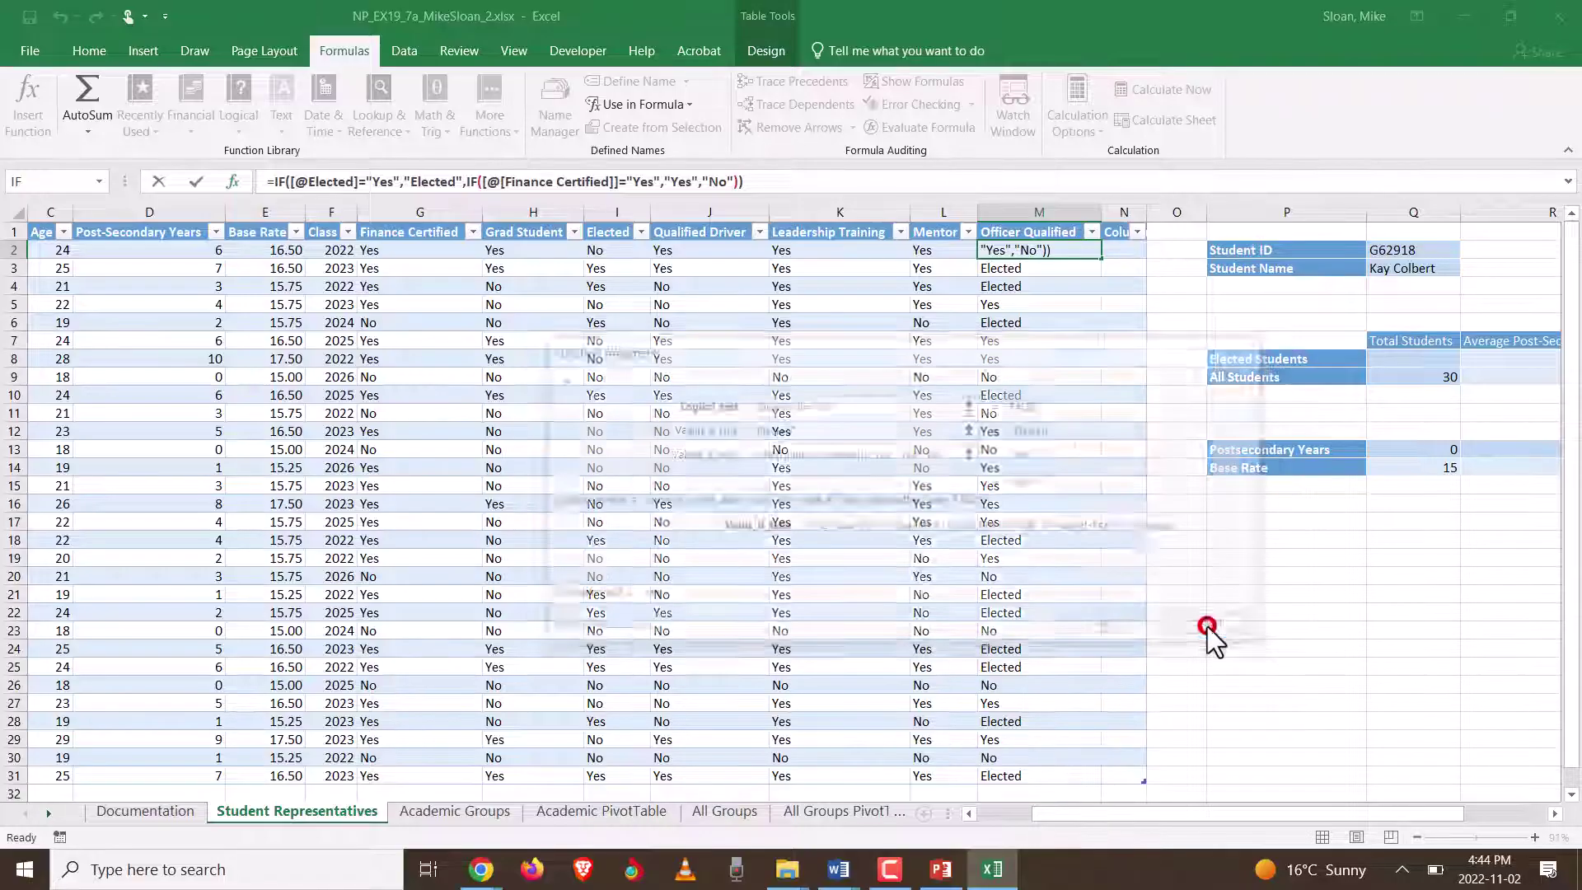
left_click(490, 183)
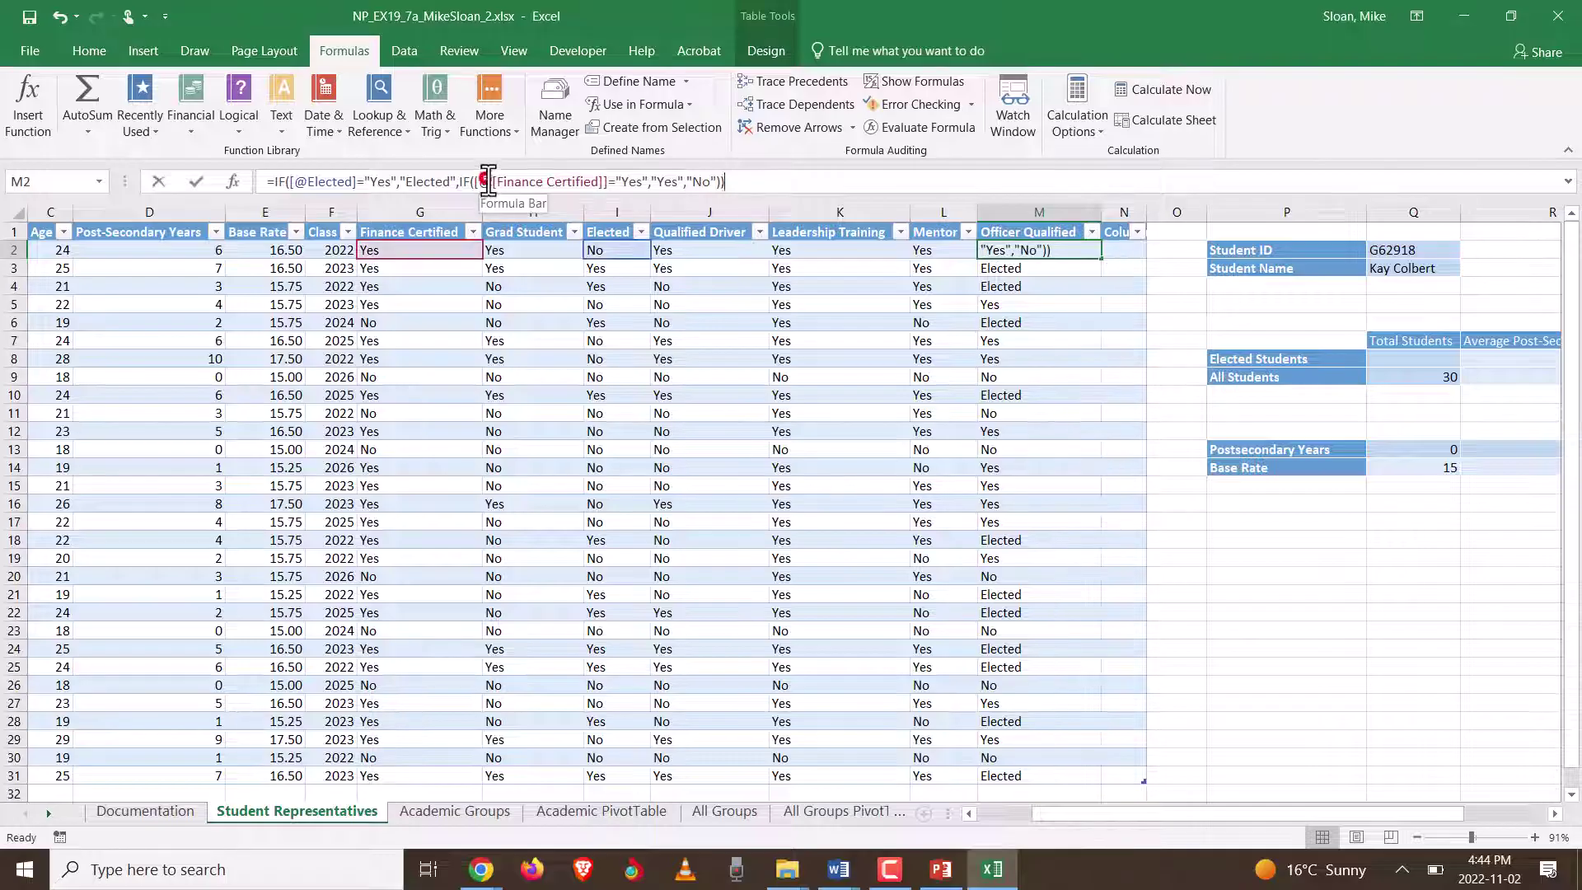
left_click(233, 181)
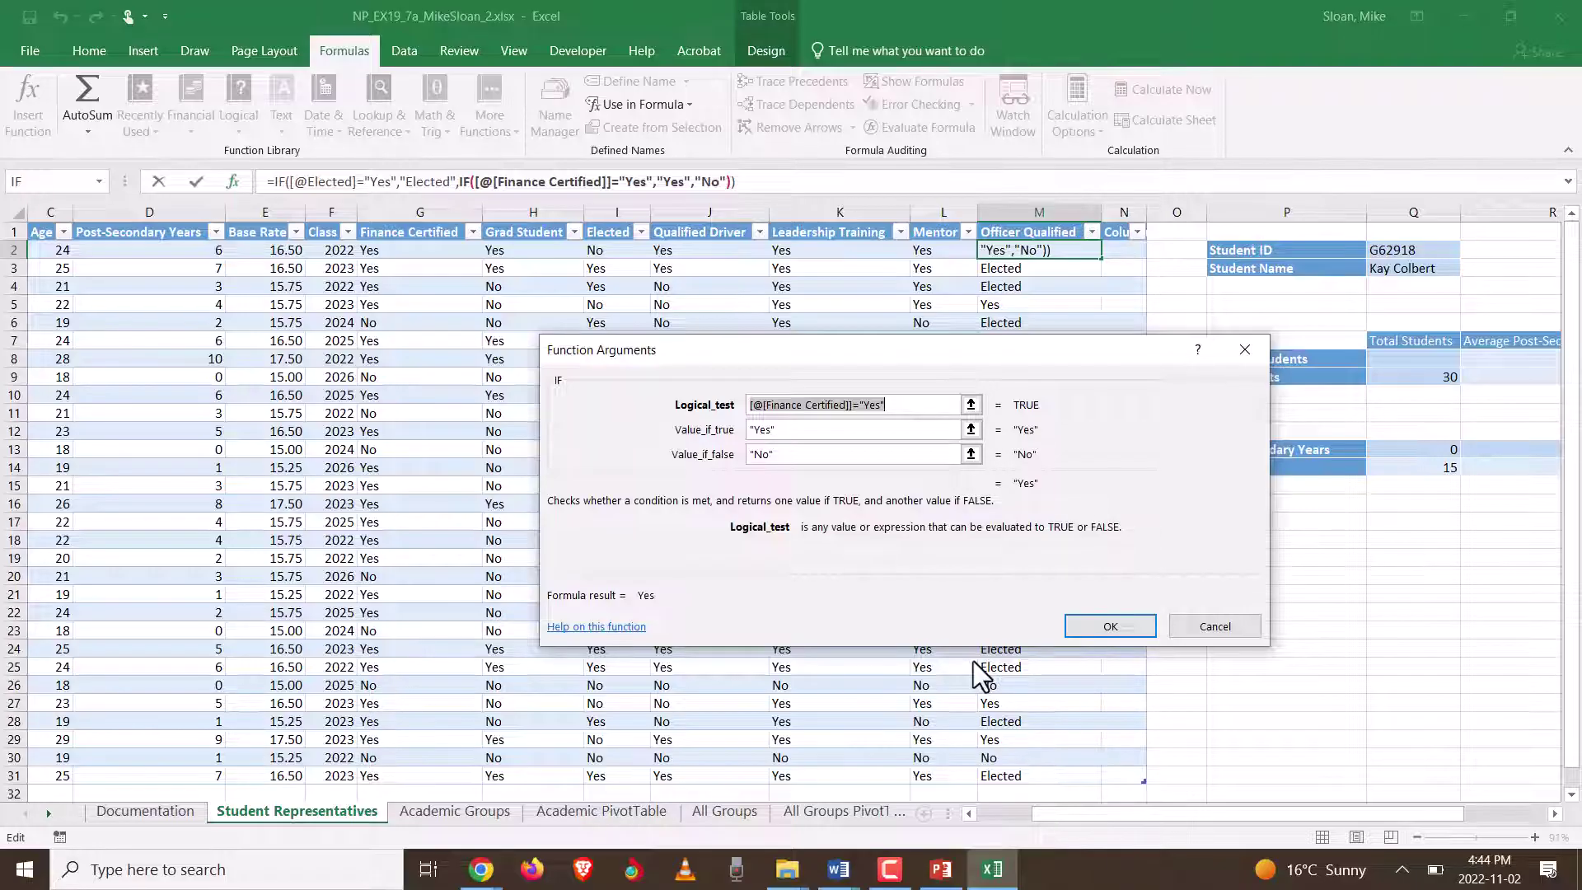
Step: Accept the function arguments of M2's formula and check the next instructions in the Instructions_NP_EX19_7a Word document
left_click(1129, 628)
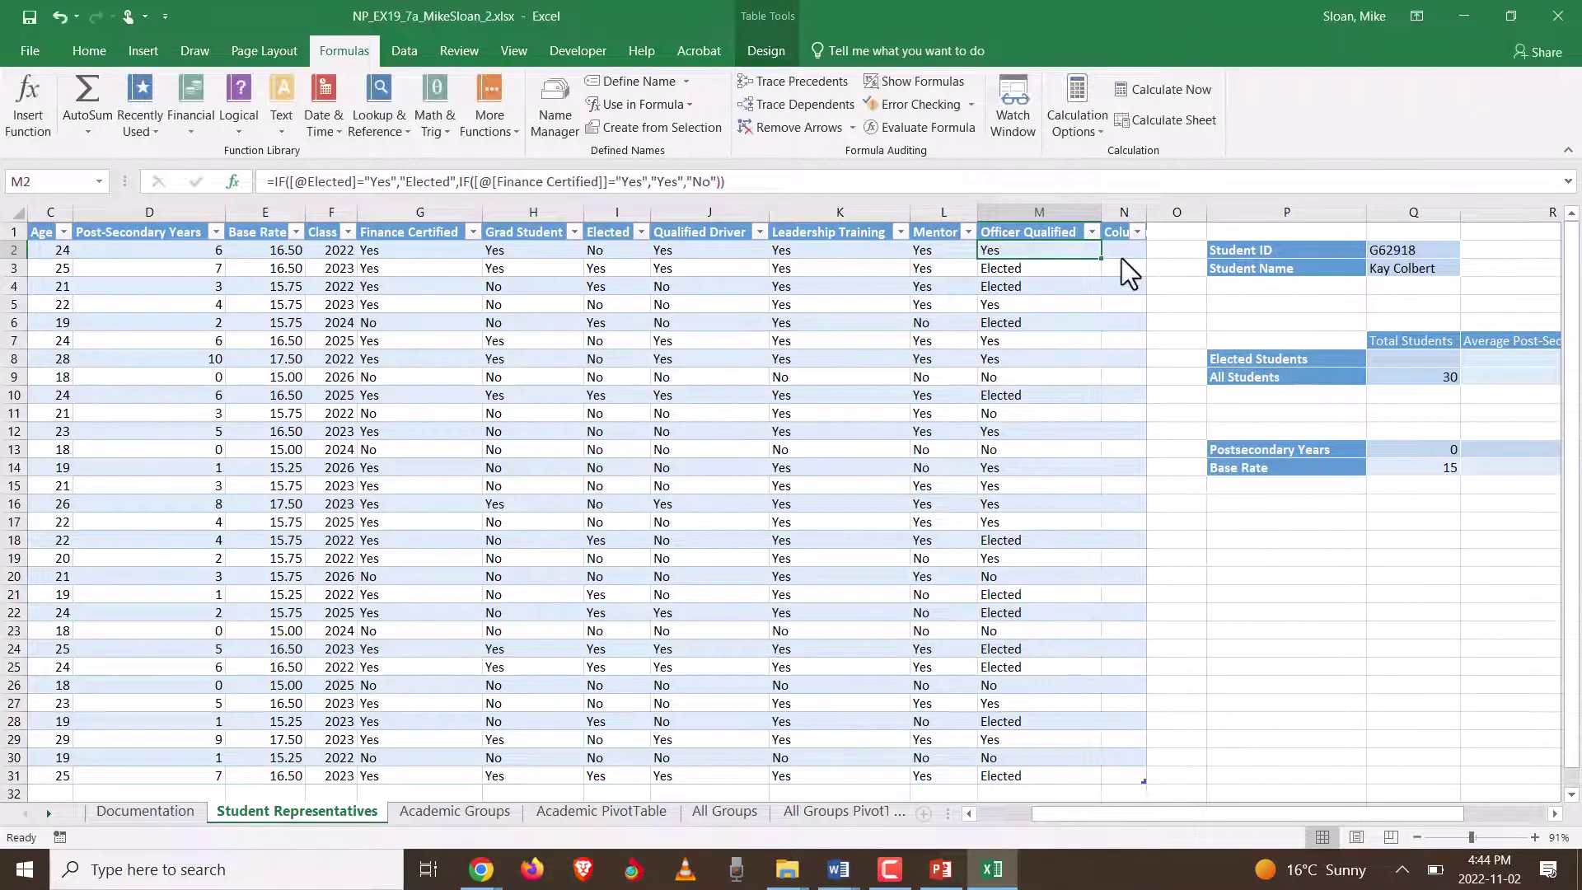
key("alt+Tab")
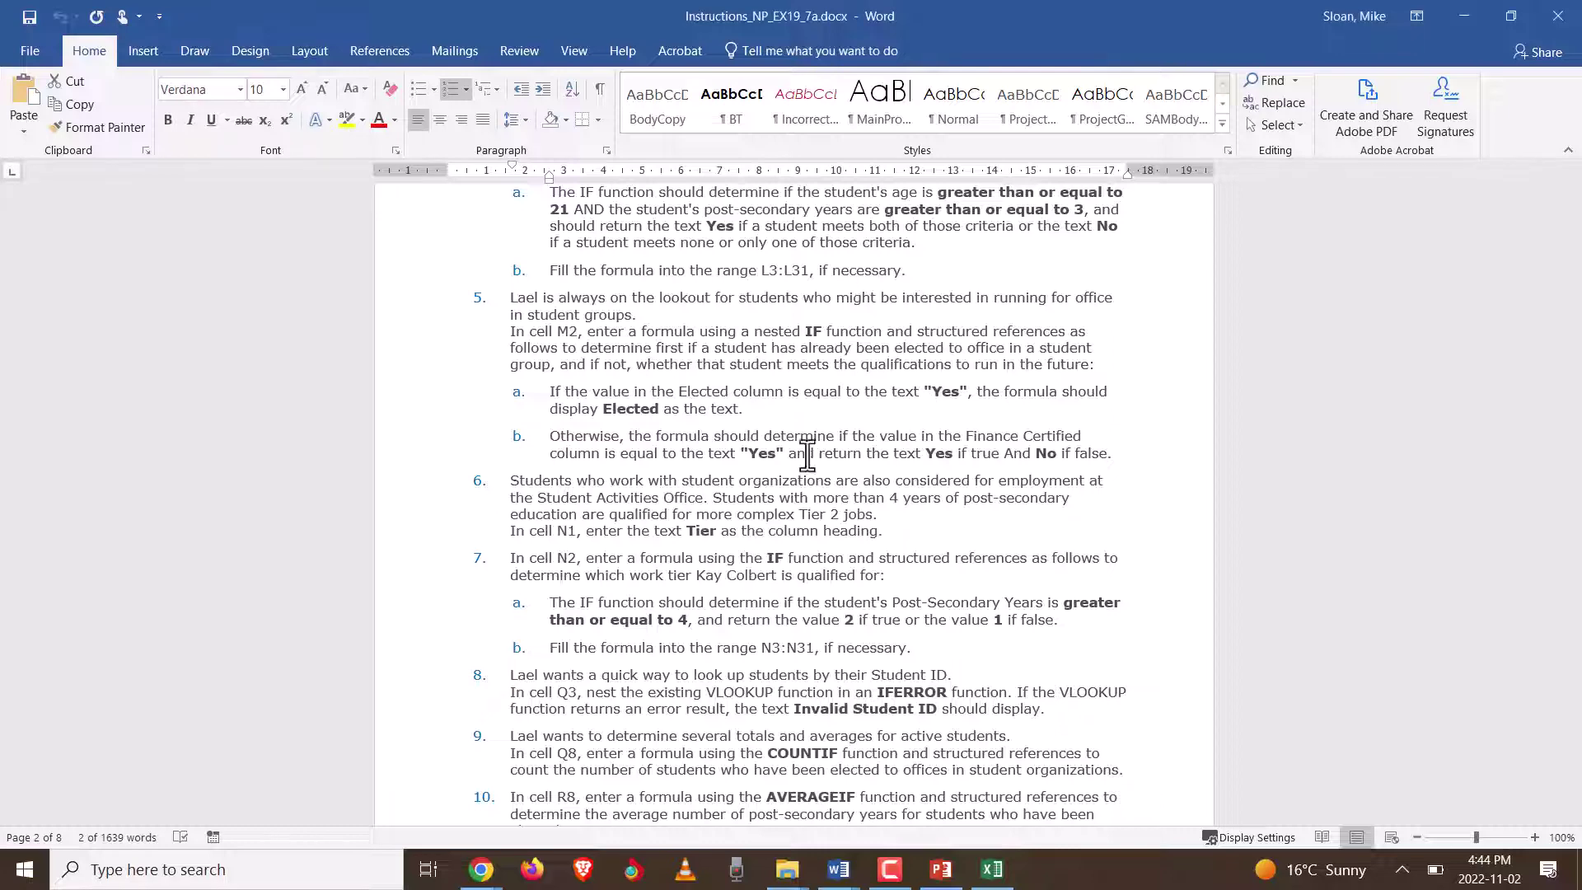
scroll(805, 452, "down", 3)
left_click(636, 375)
key("alt+Tab")
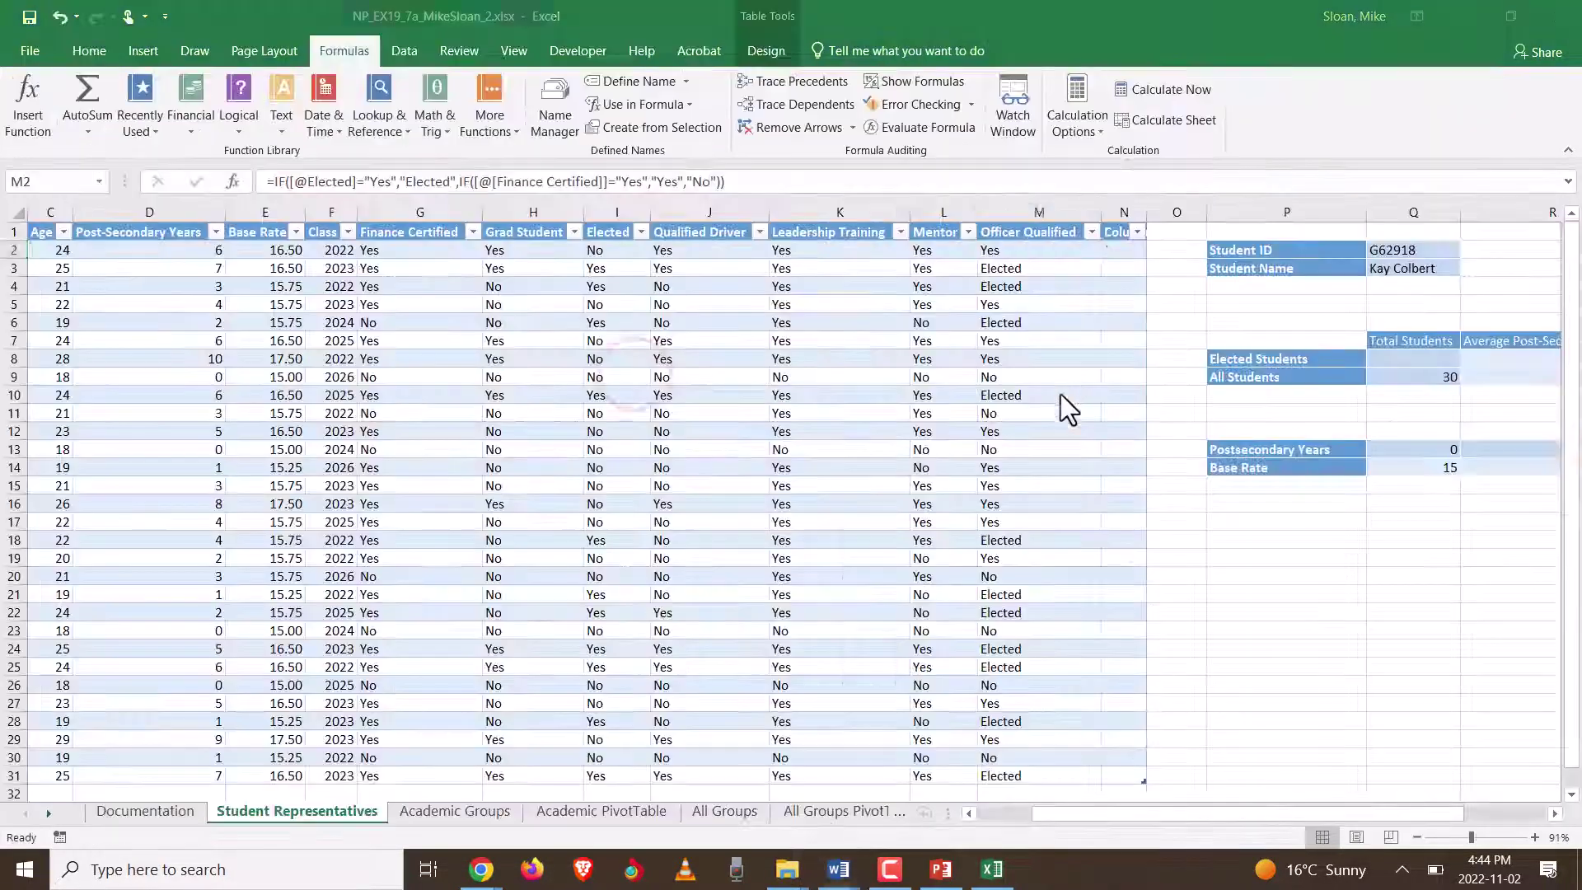
Step: Replace the column heading in N1 of the Student Representatives sheet with Tier
left_click(1116, 230)
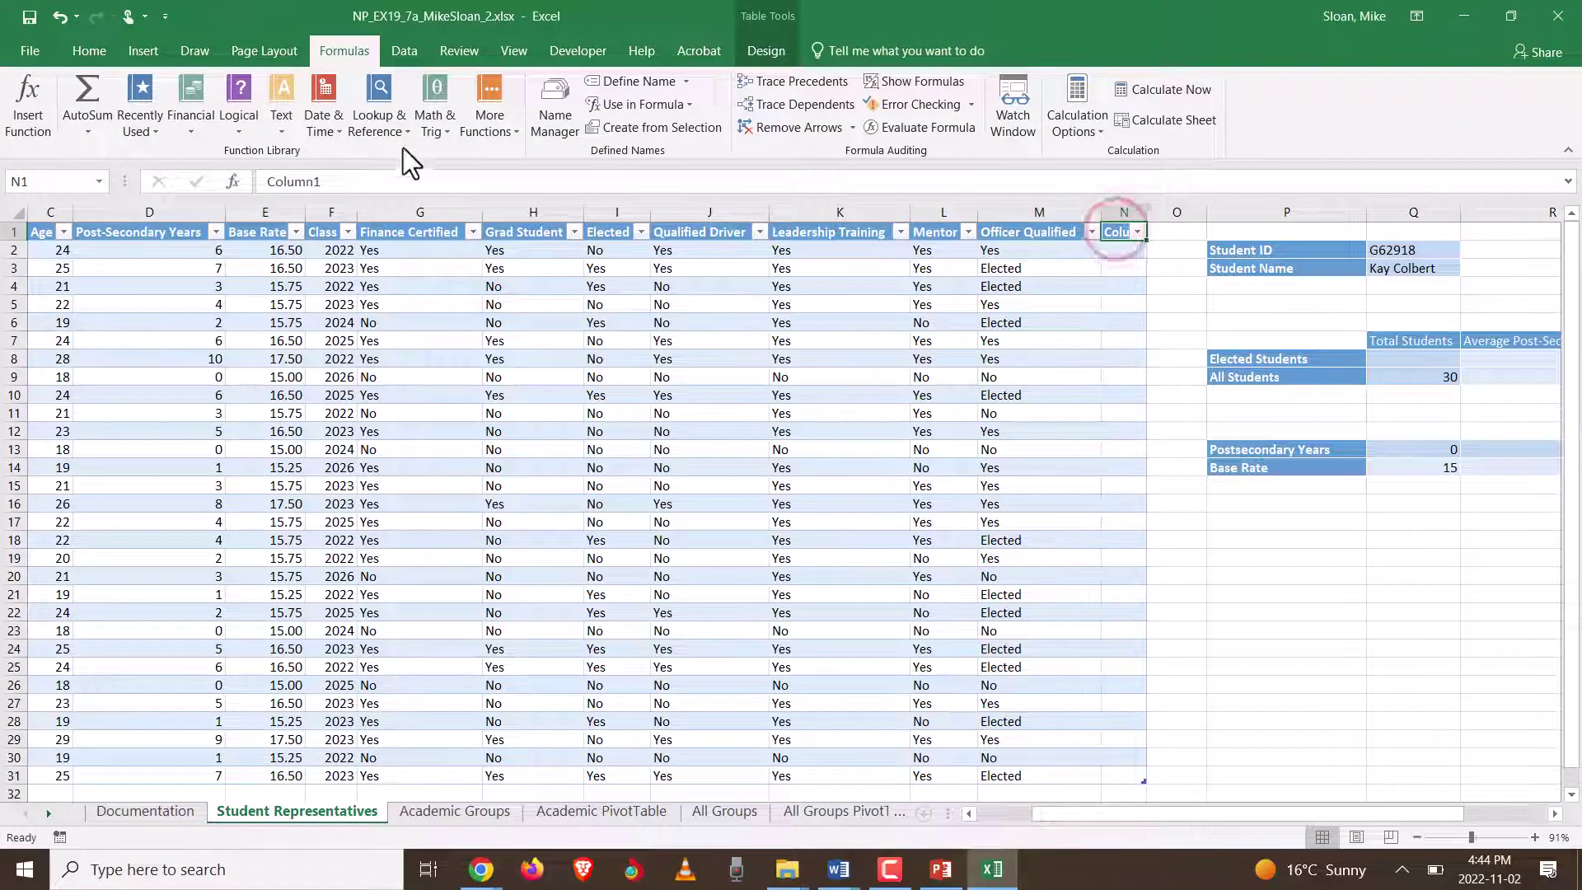
left_click_drag(354, 177, 176, 188)
type("Teir")
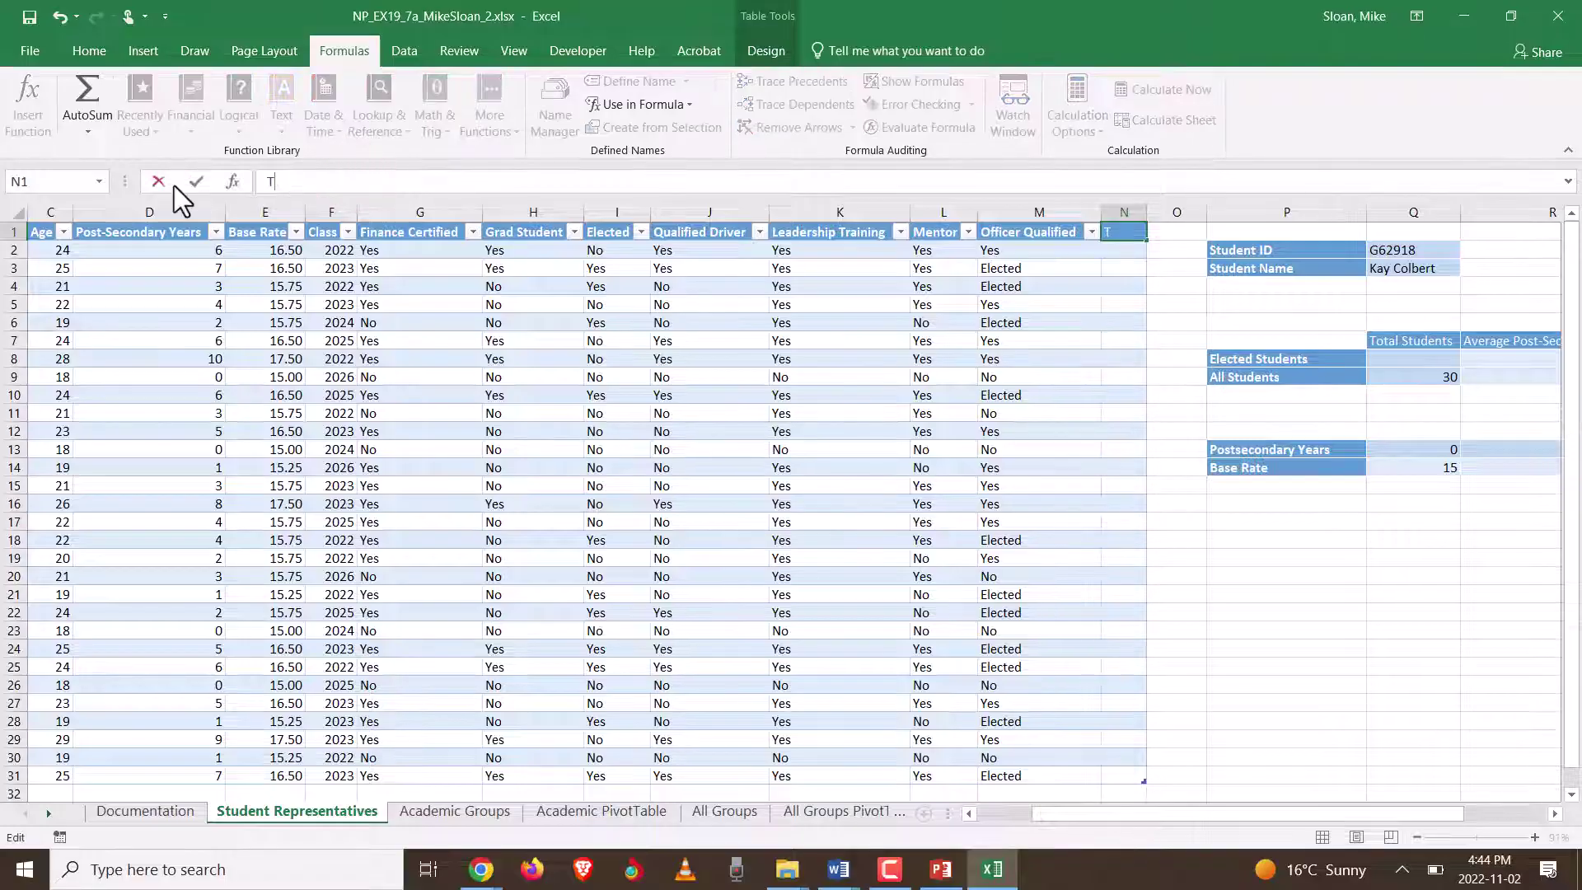
key("BackSpace")
key("BackSpace")
key("BackSpace")
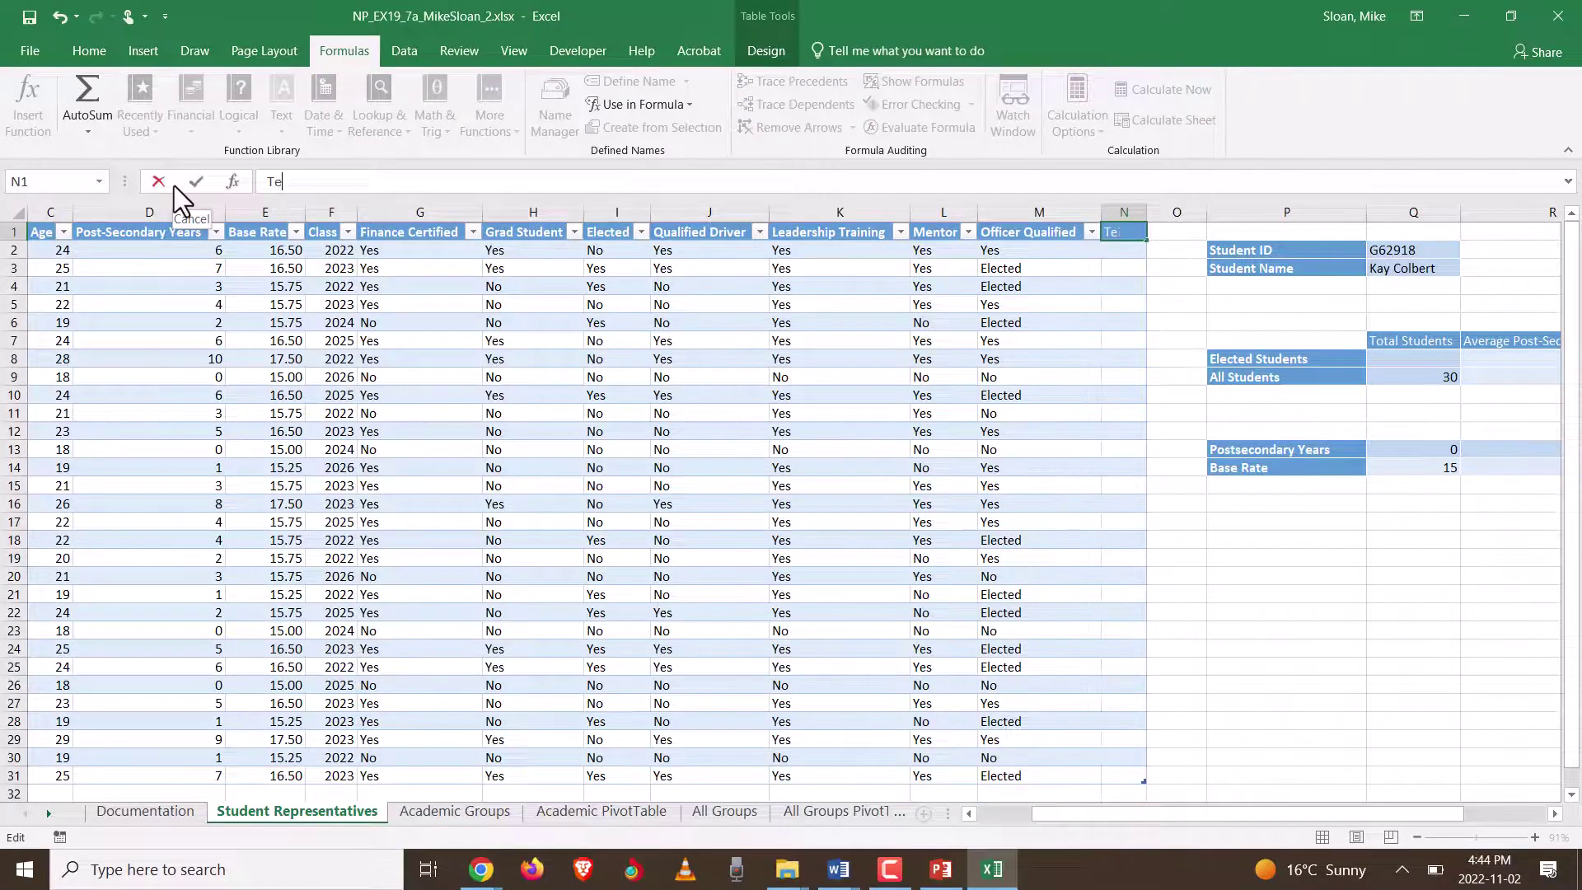
type("ier")
key("Return")
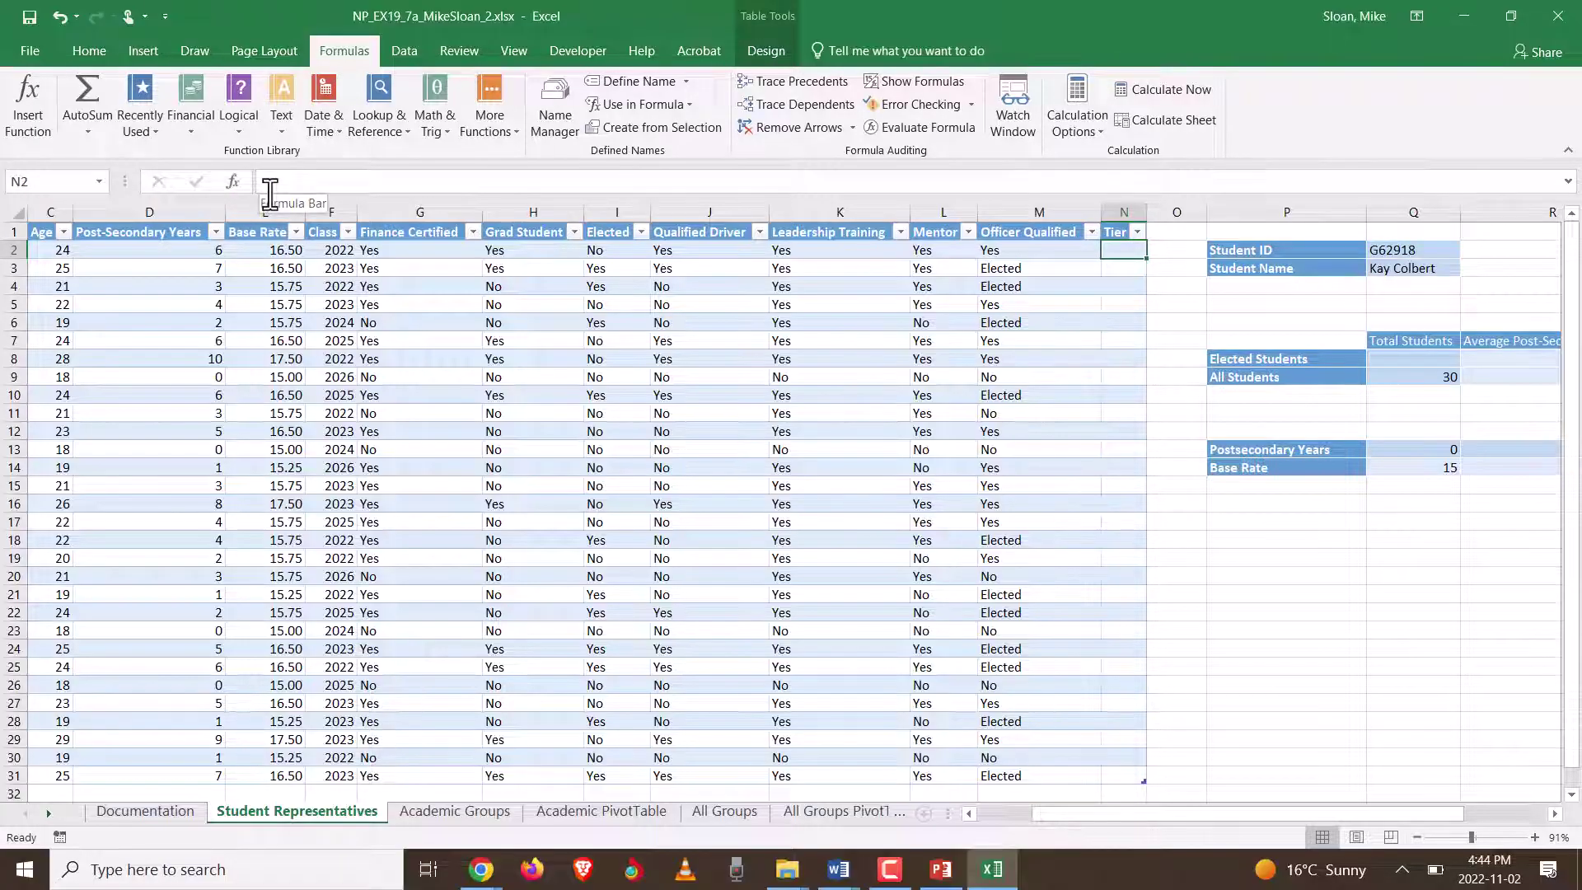
Step: Start an IF function in N2 with its function arguments open, and switch to the Word instructions document
type("=if(")
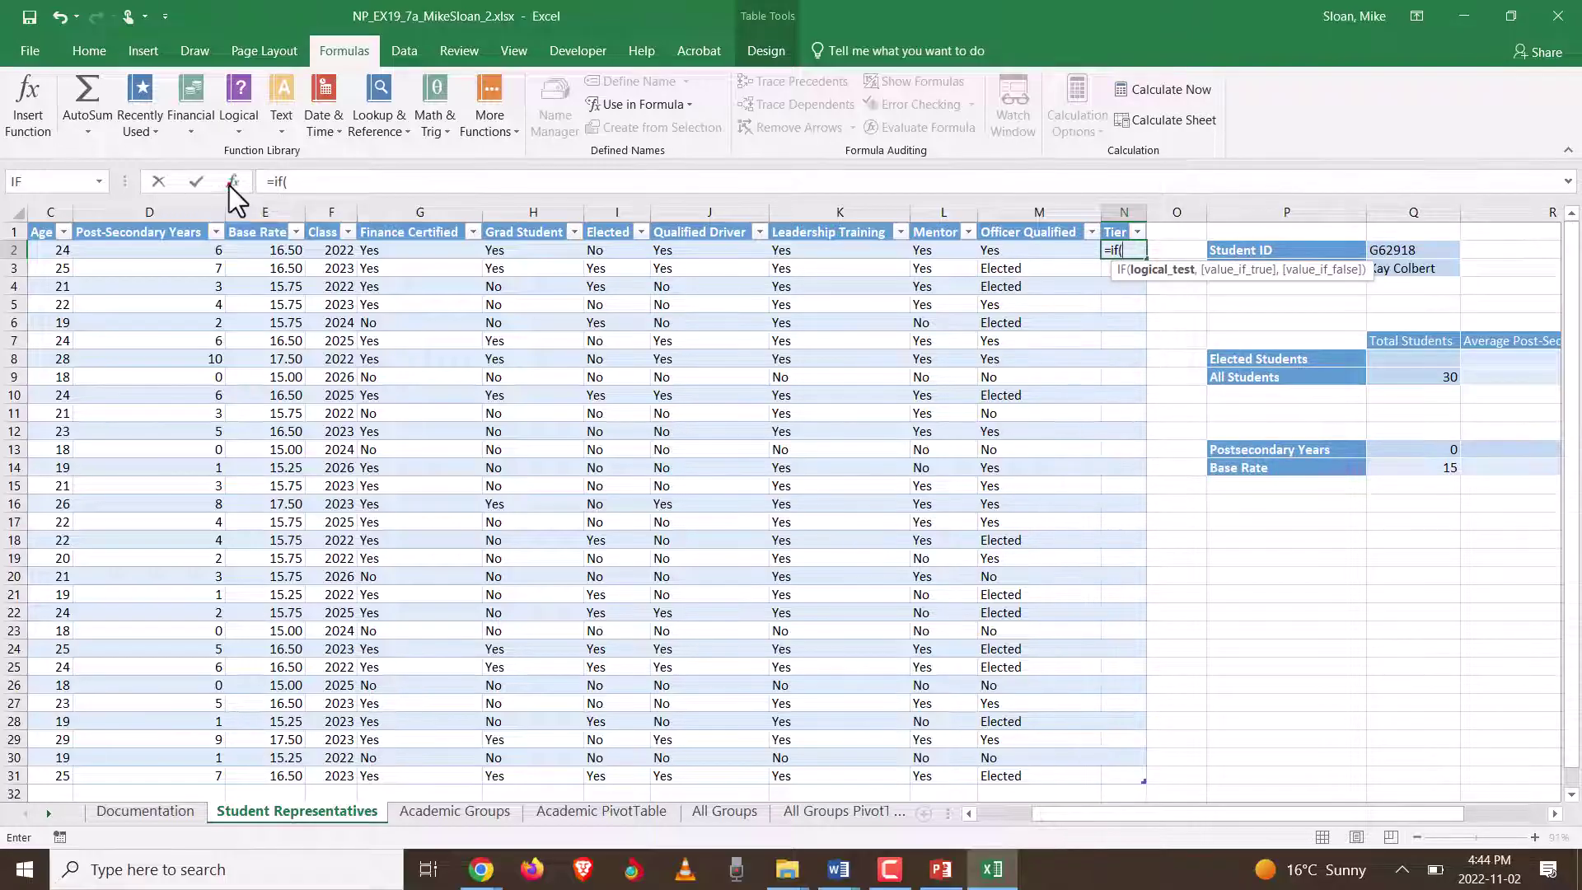
left_click(233, 182)
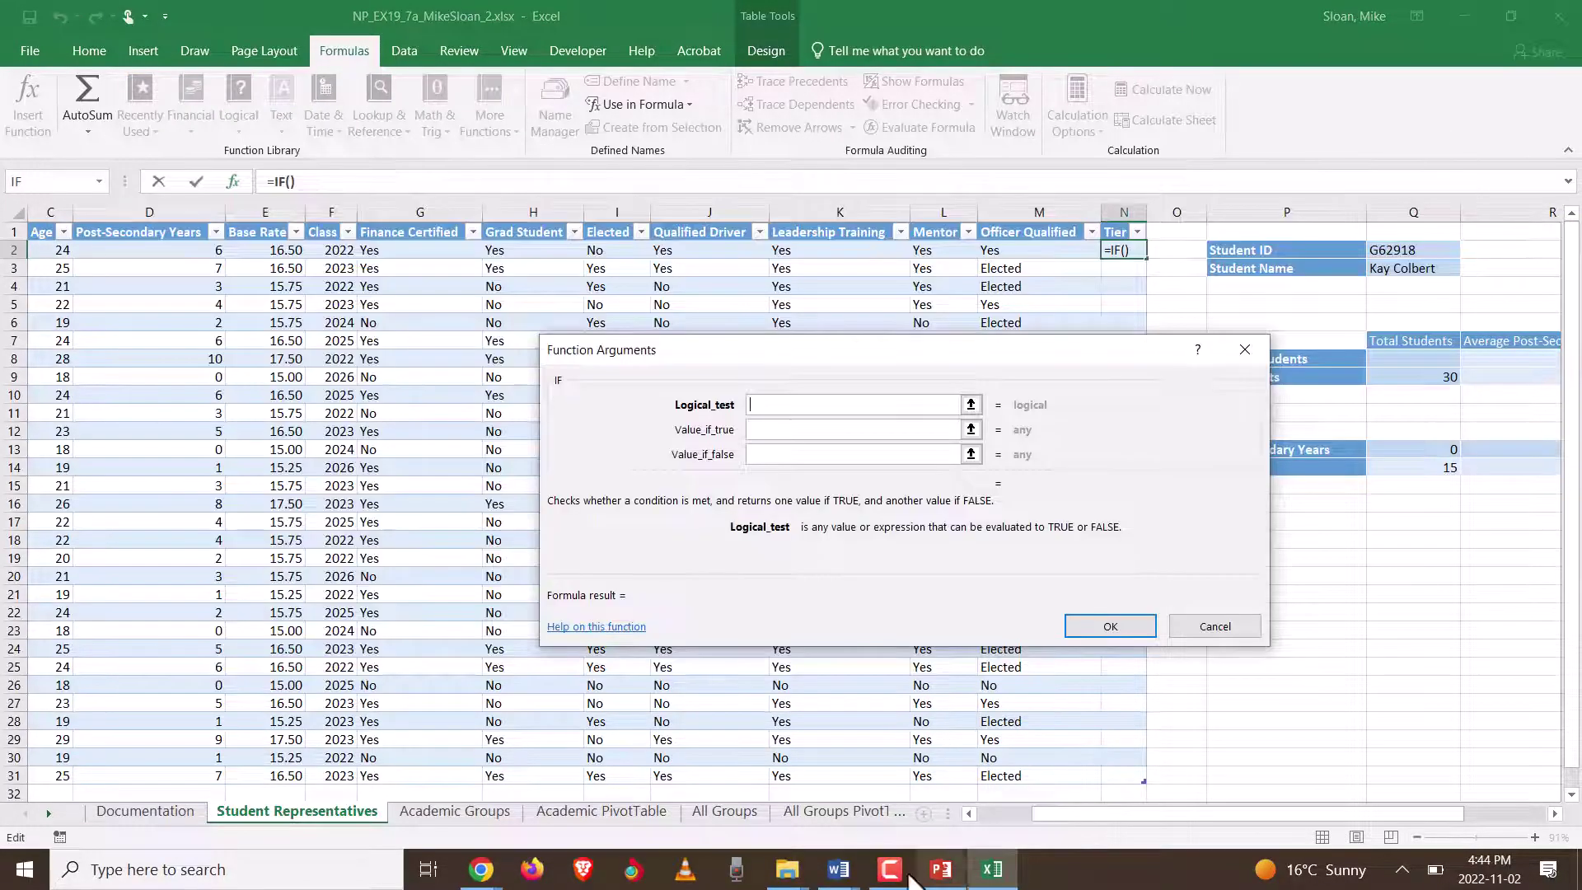
left_click(846, 872)
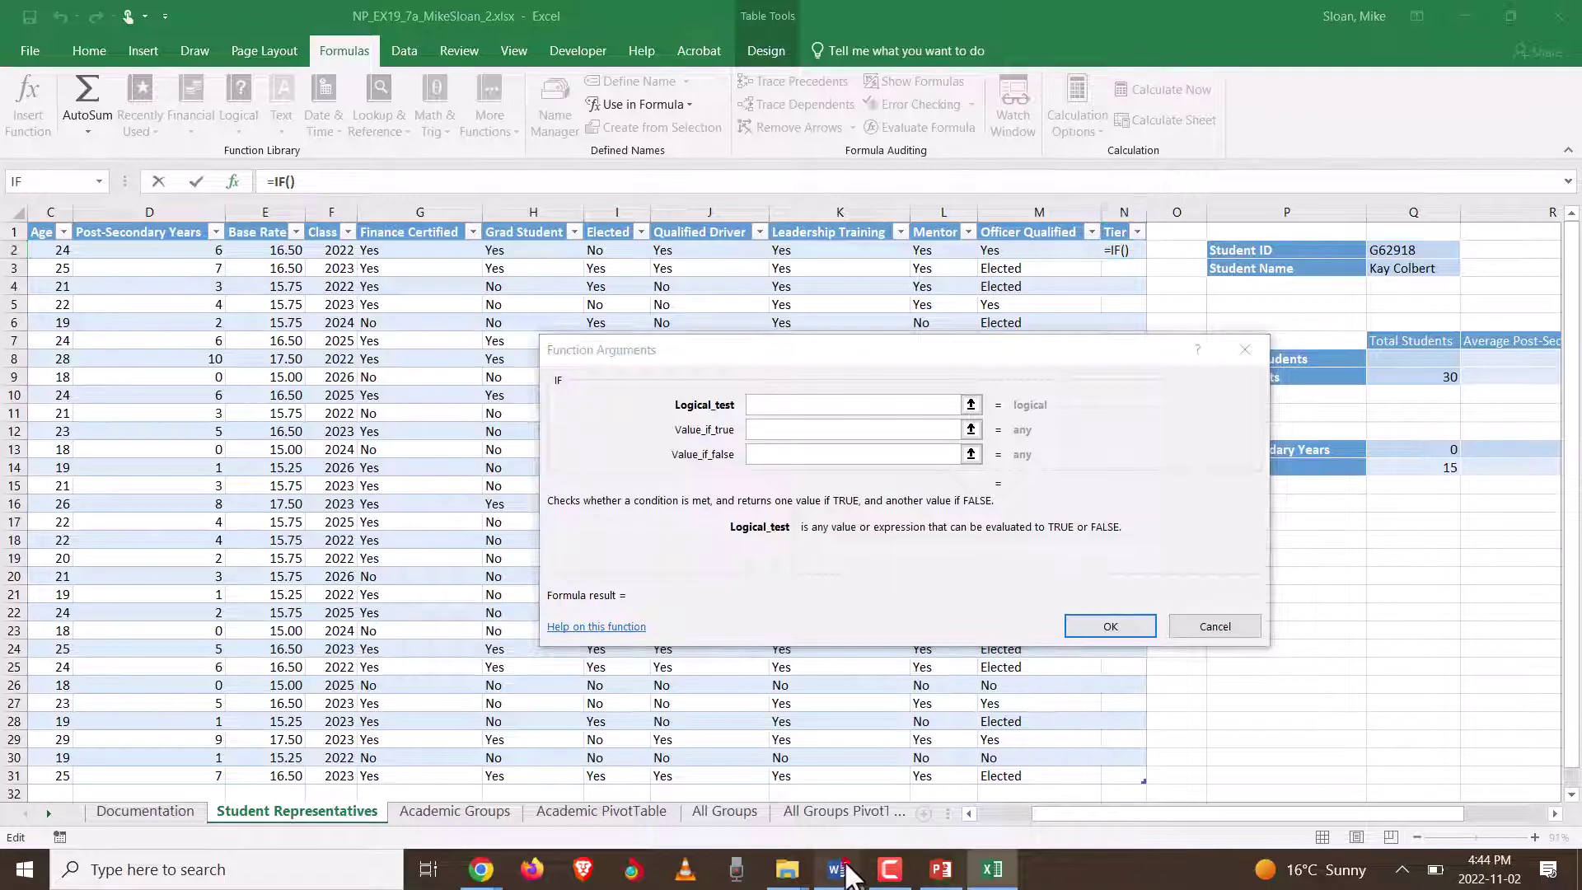
left_click(990, 789)
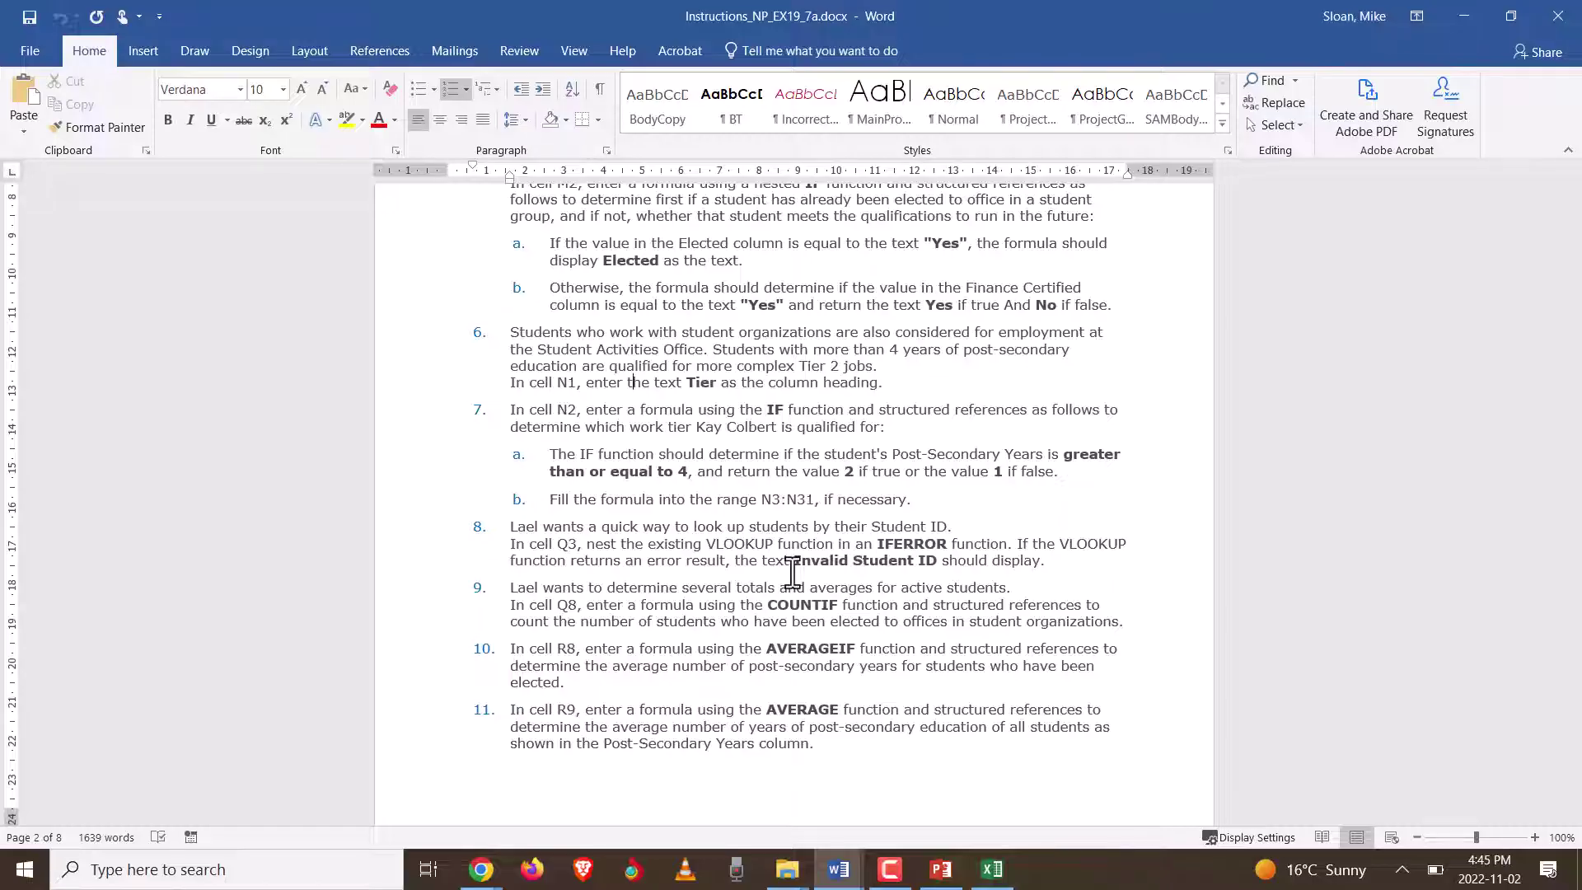
Step: Review instructions 4 to 7, covering the fill ranges and the criteria for N2's IF formula
scroll(717, 464, "up", 3)
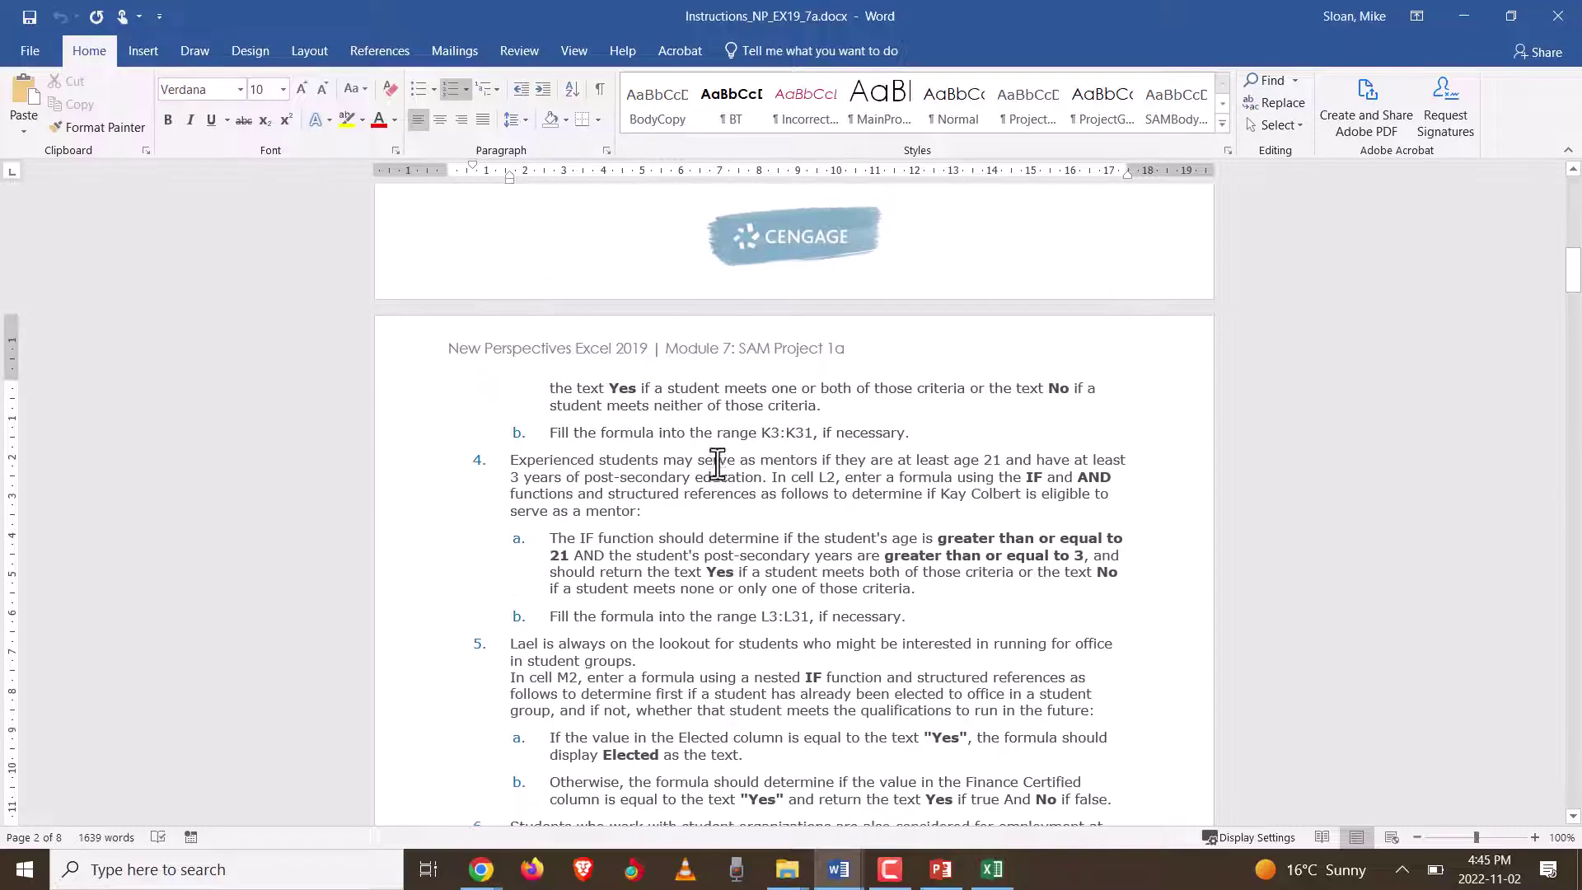
left_click(913, 517)
left_click(527, 519, "shift")
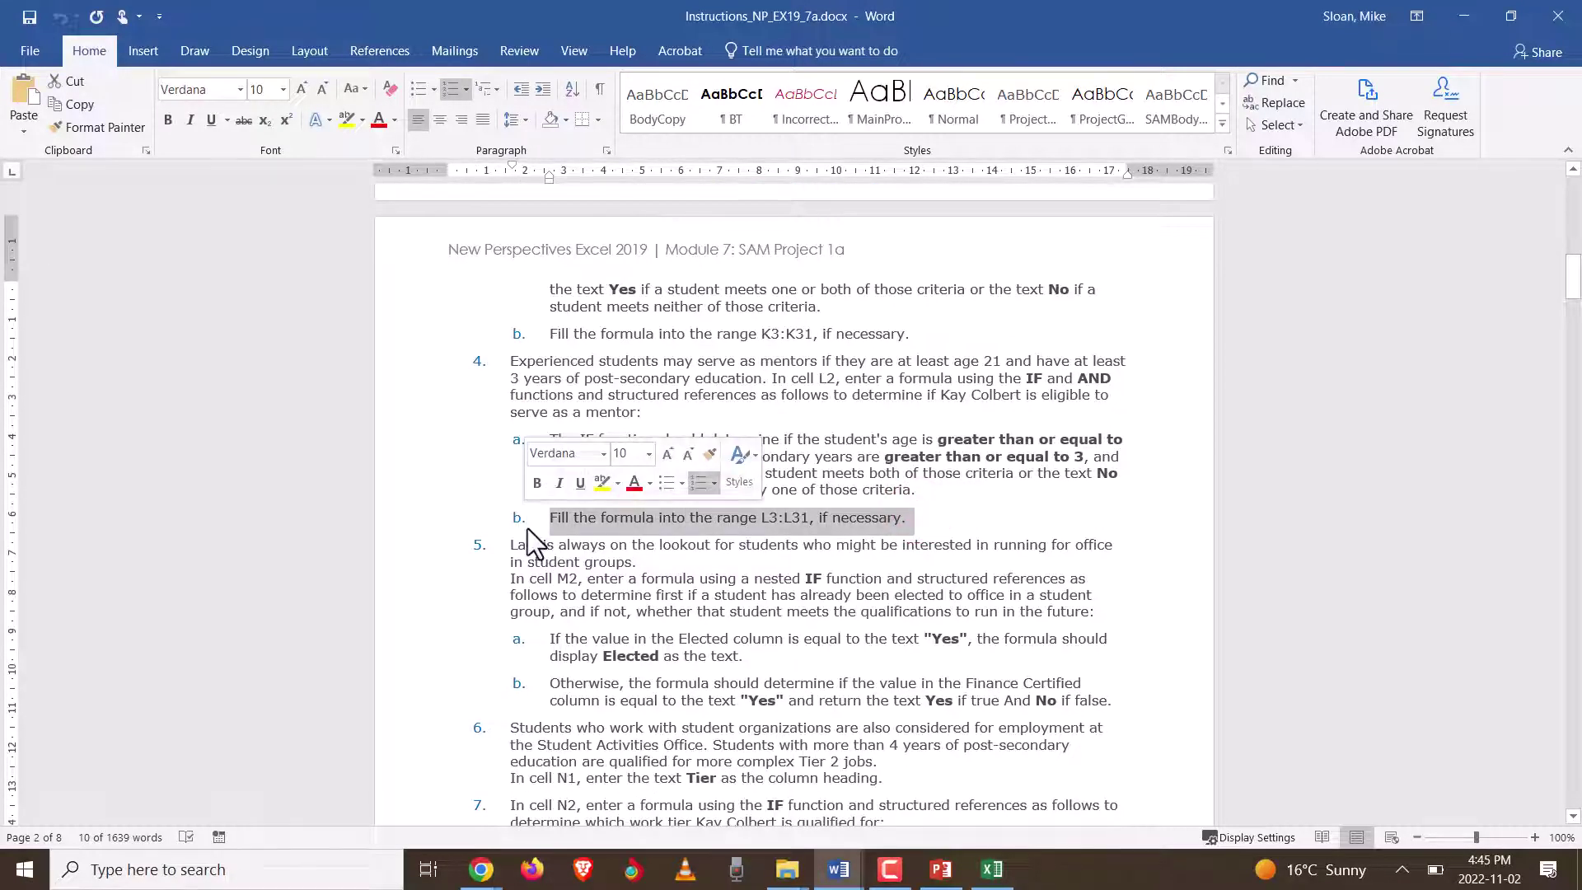
scroll(748, 435, "down", 4)
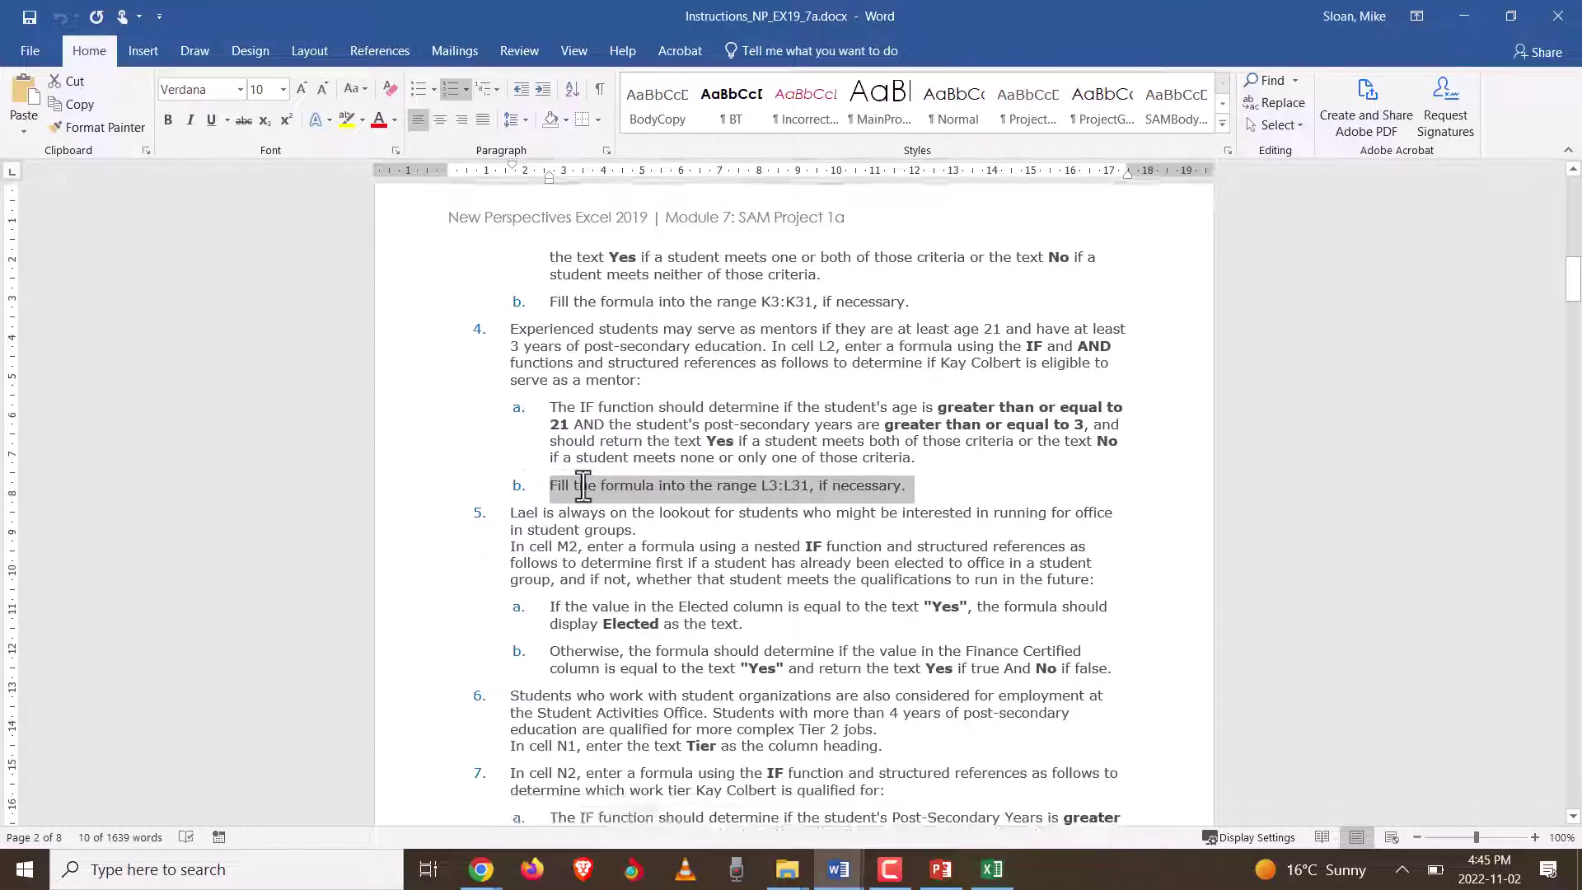
scroll(911, 630, "down", 1)
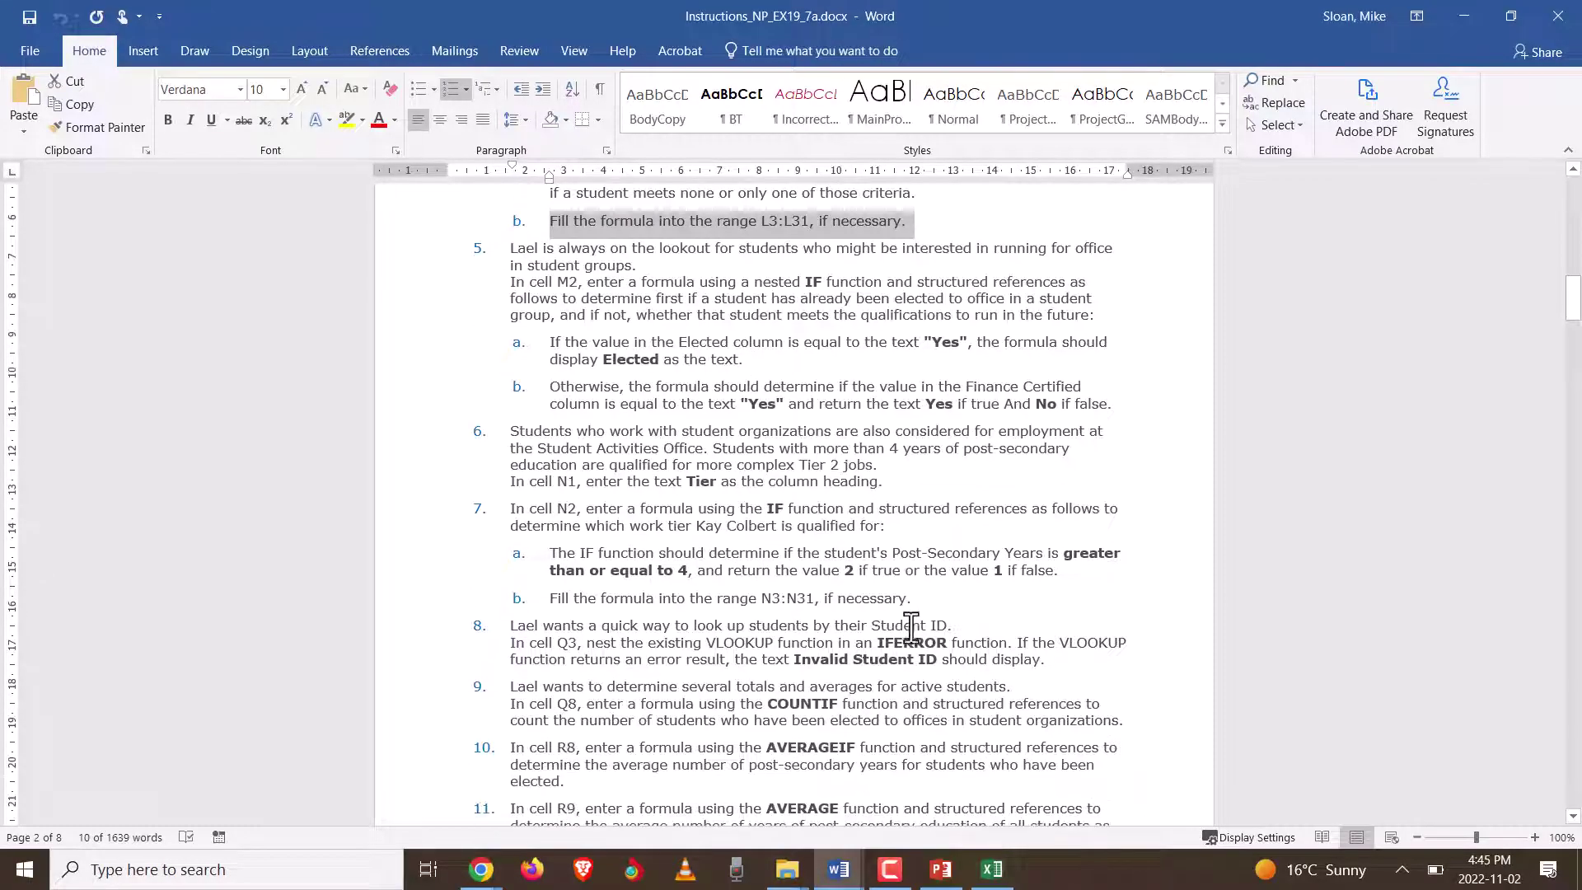
left_click(913, 616)
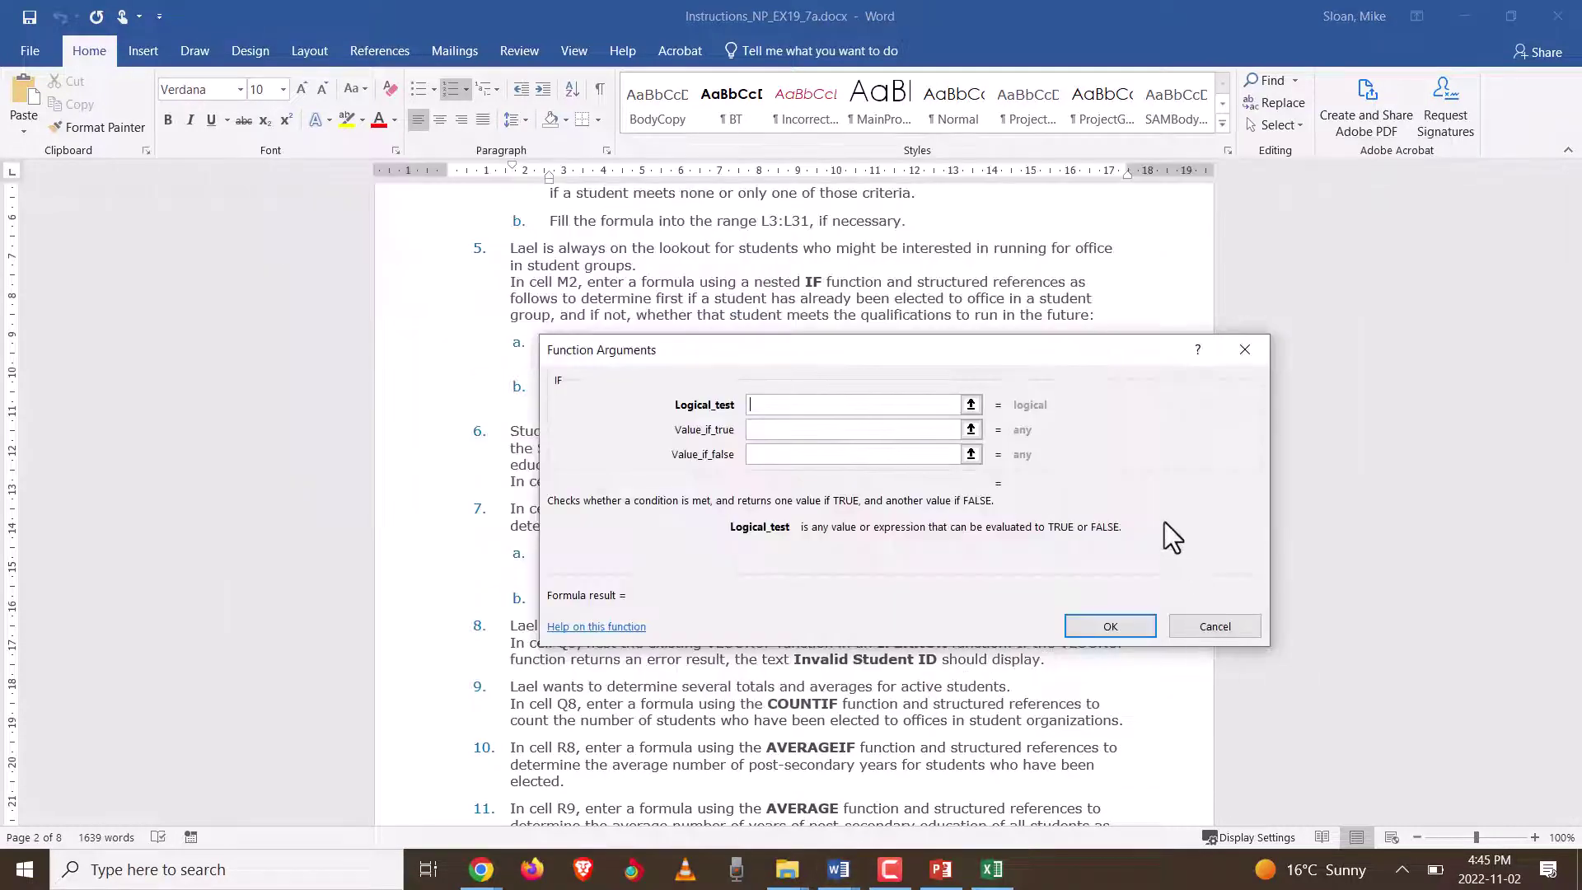
Step: Back in Excel, set N2's IF to test [@[Post-Secondary Years]]>=4, returning 2 if true and 1 if false, and enter the formula
left_click(991, 869)
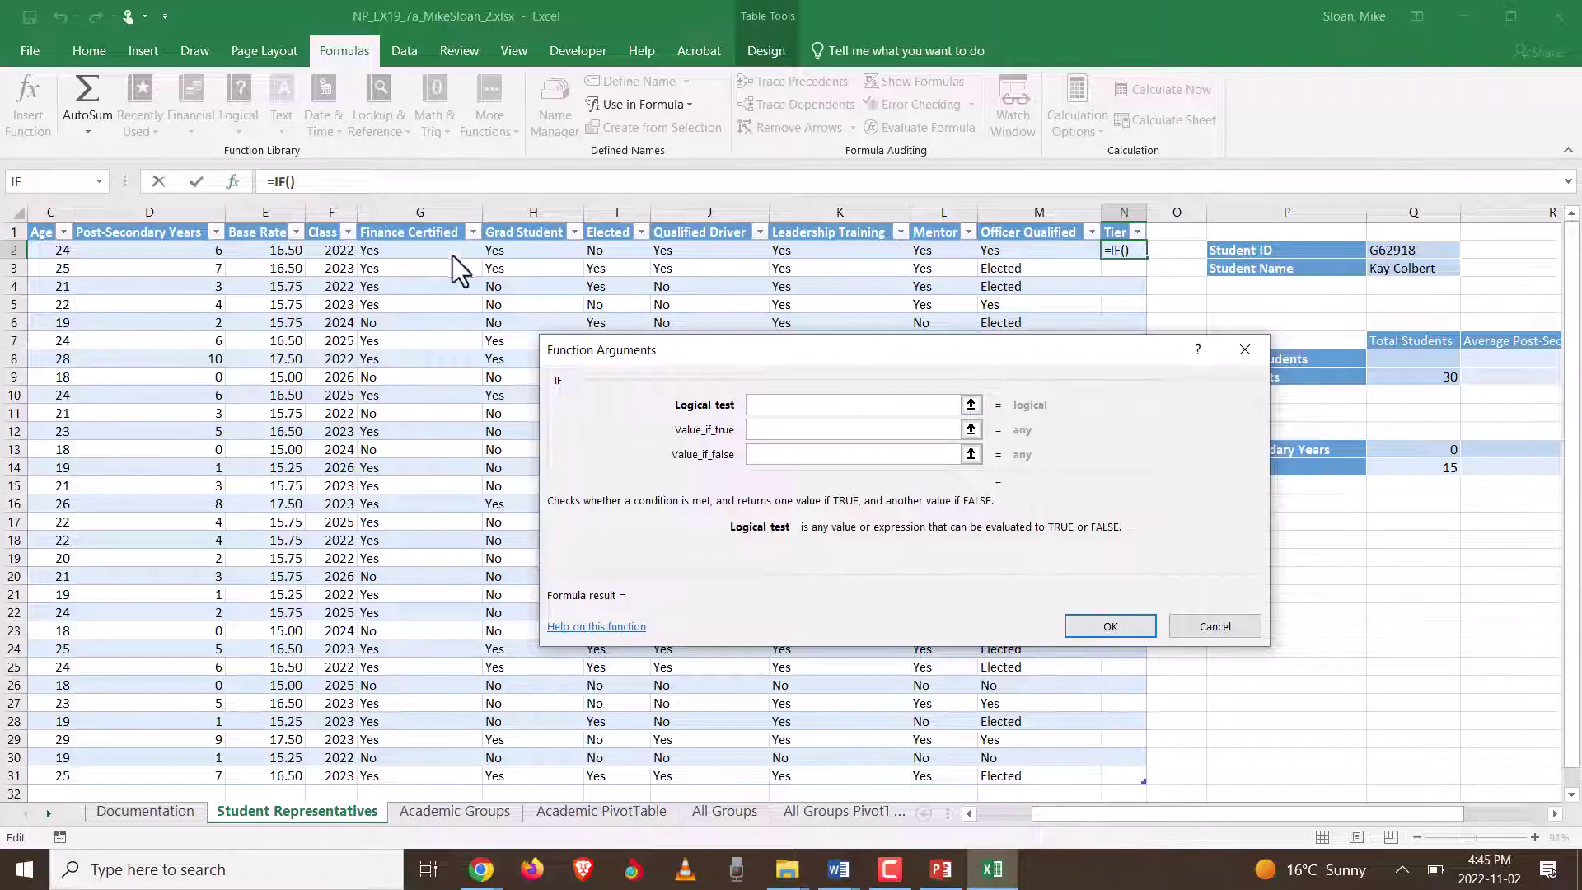
left_click(168, 251)
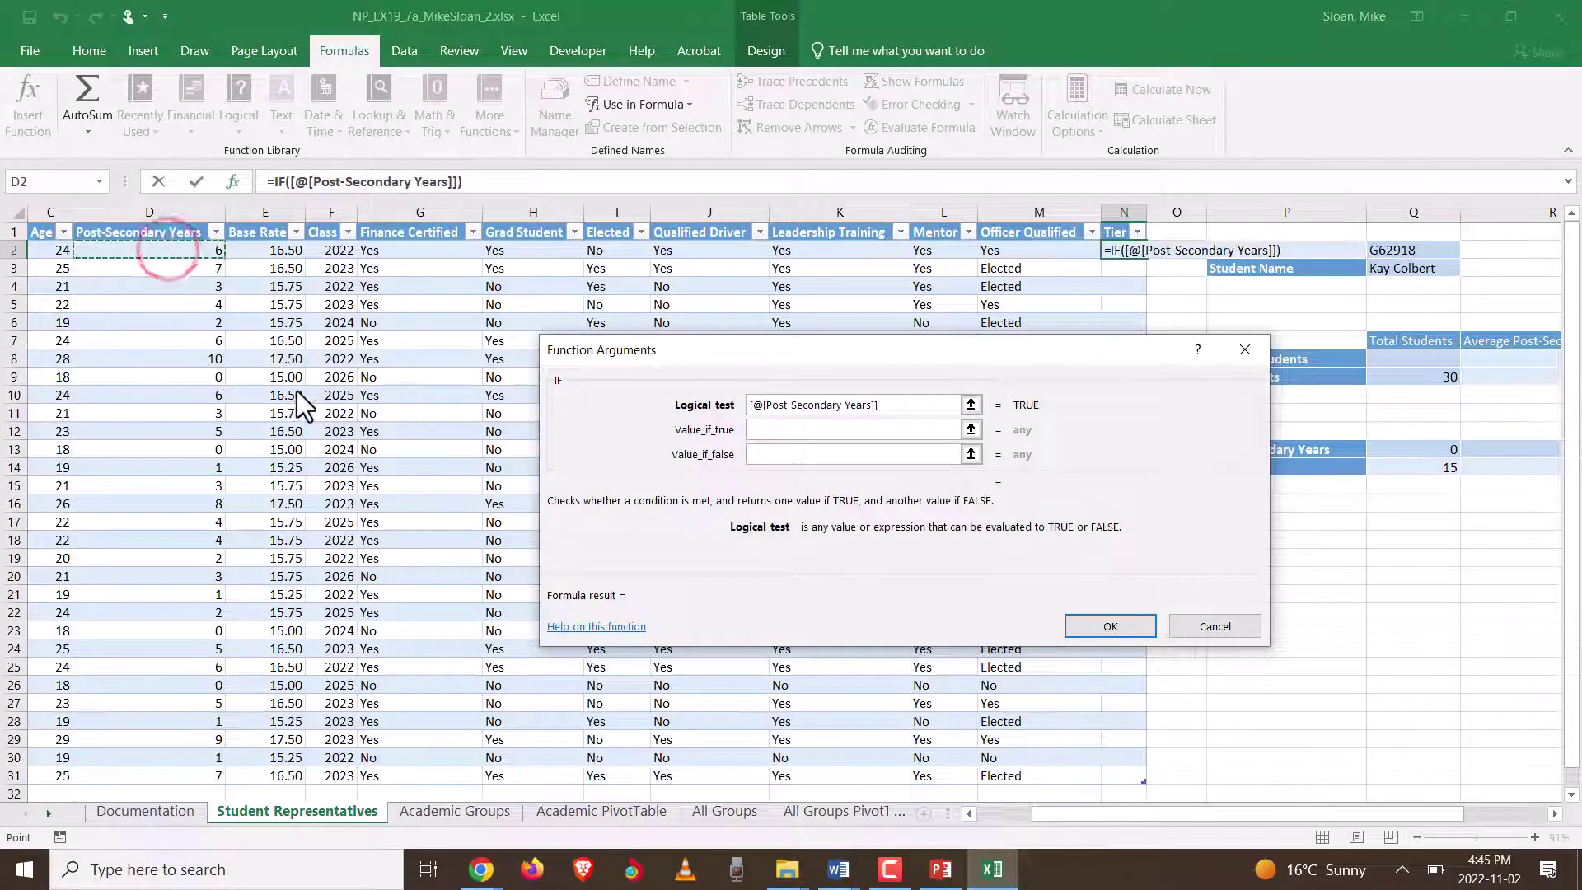
type(">=4")
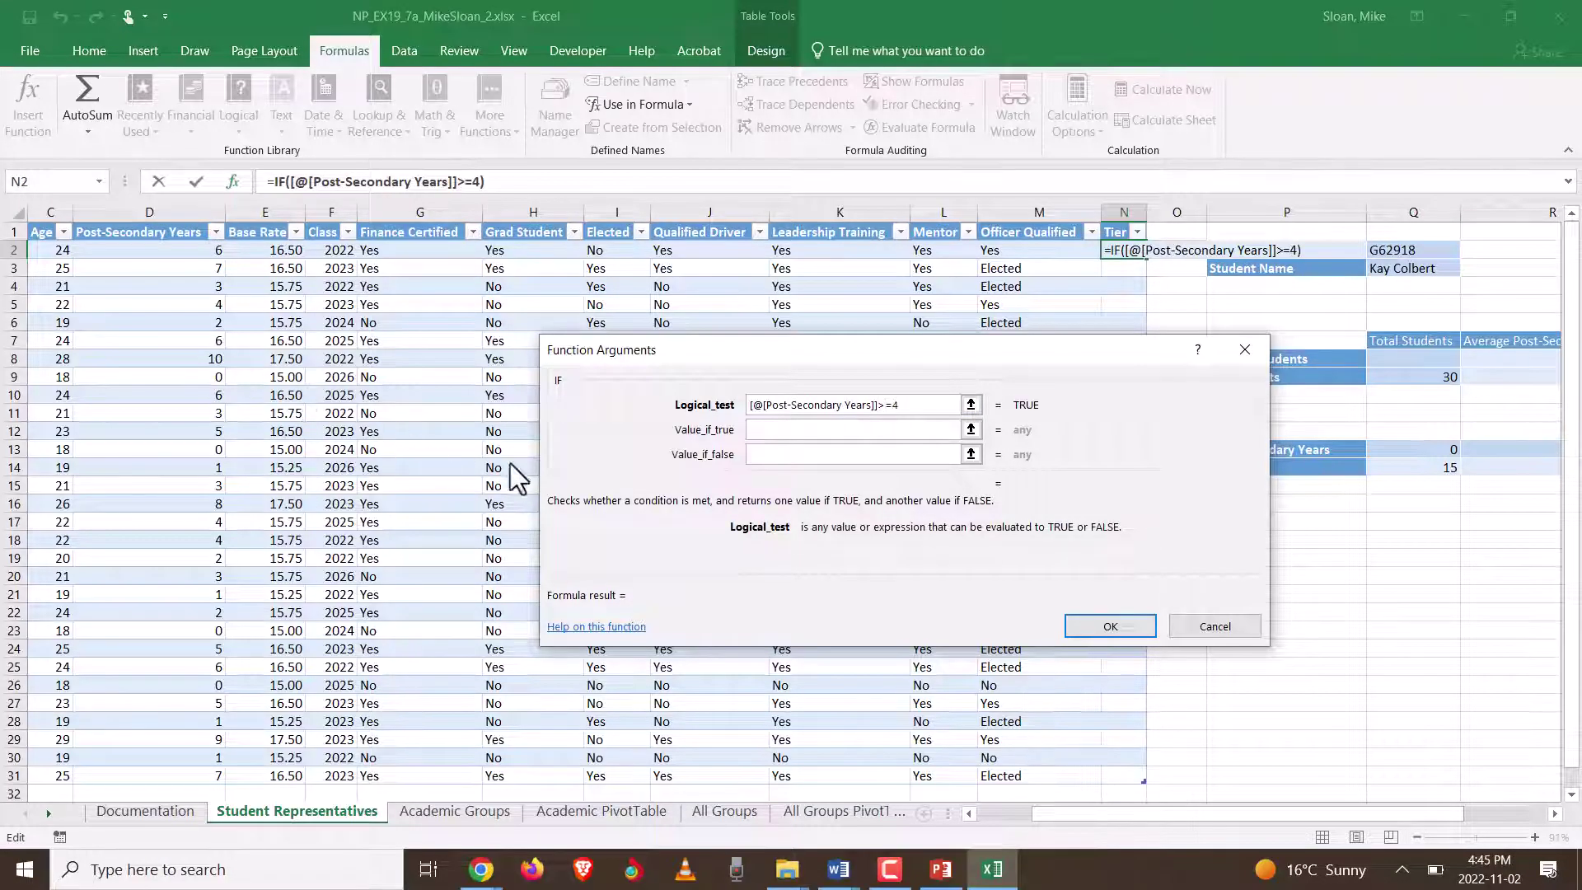
left_click(788, 428)
type("2")
left_click(793, 454)
type("1")
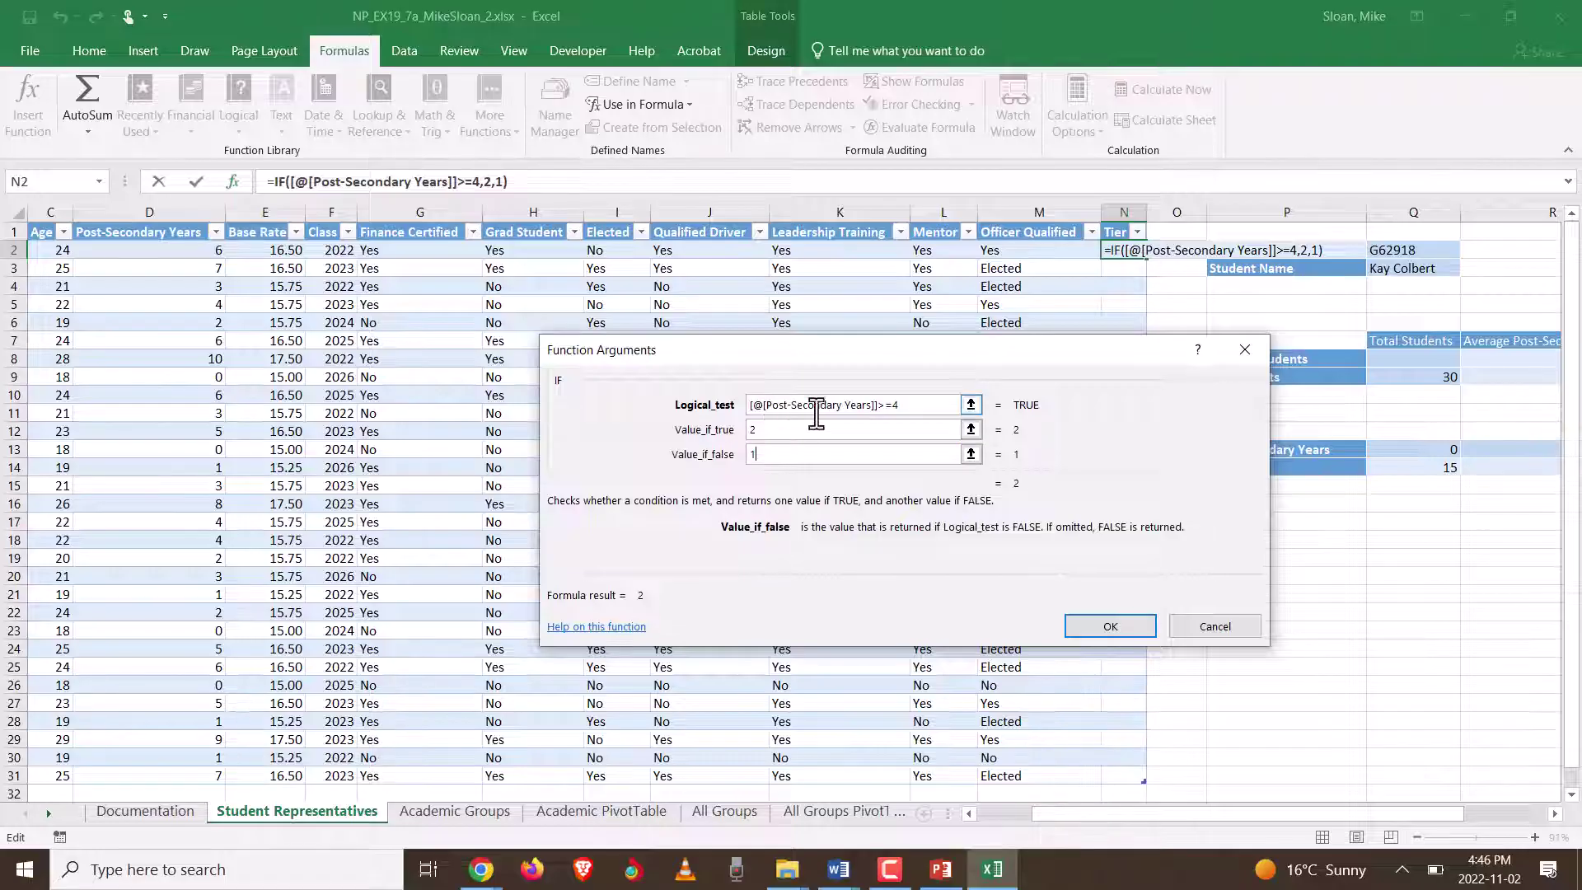
left_click(1110, 626)
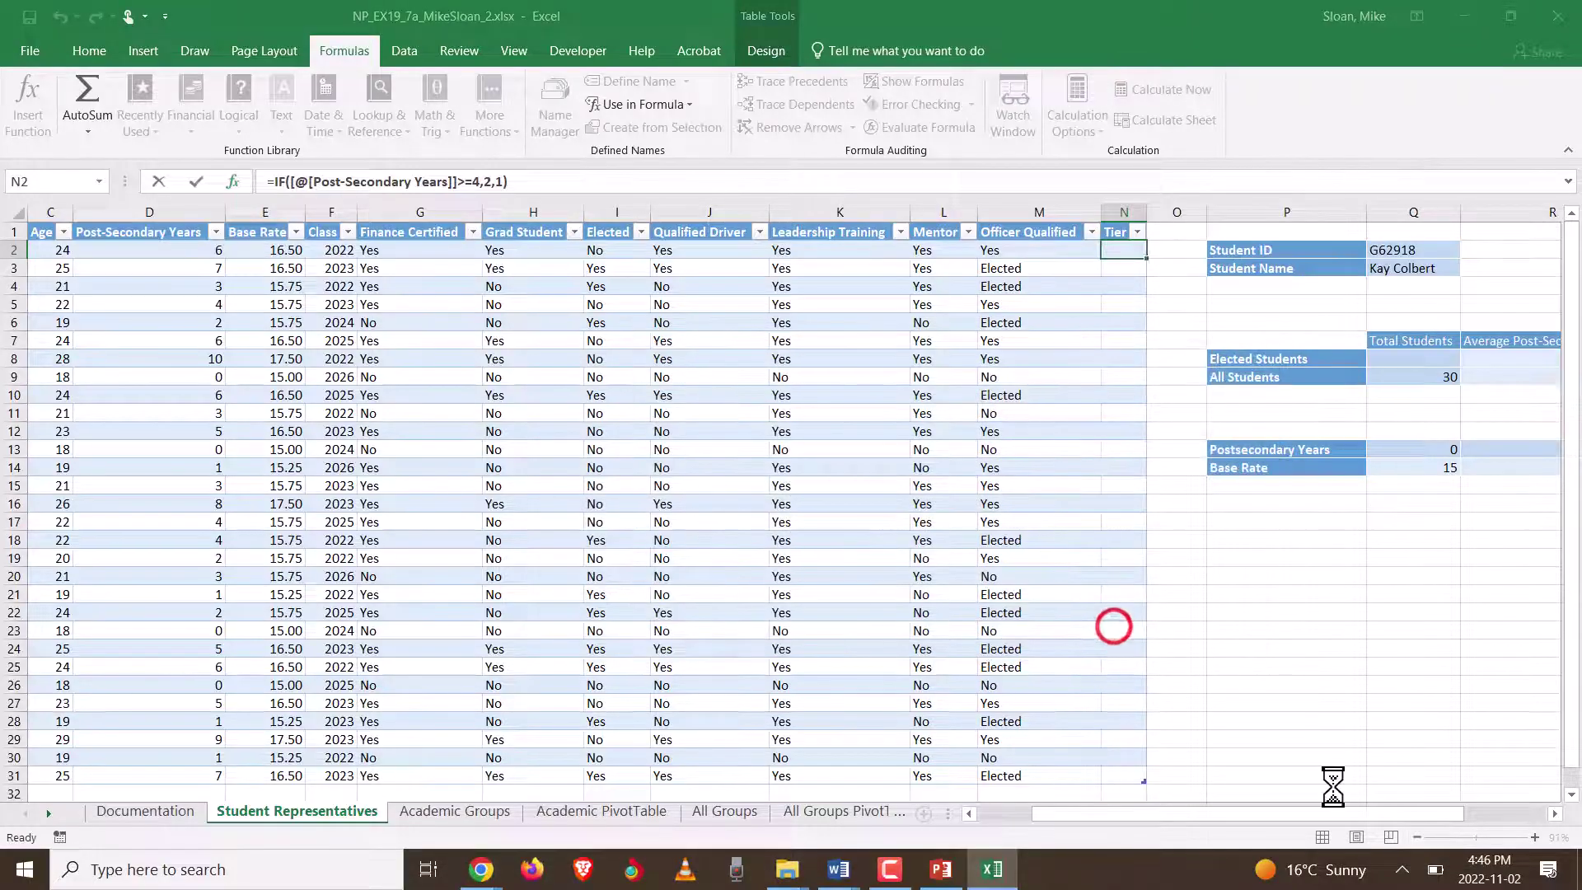
Step: Read instruction 8 in the Word document about nesting Q3's VLOOKUP in an IFERROR function, and return to Excel
key("alt+Tab")
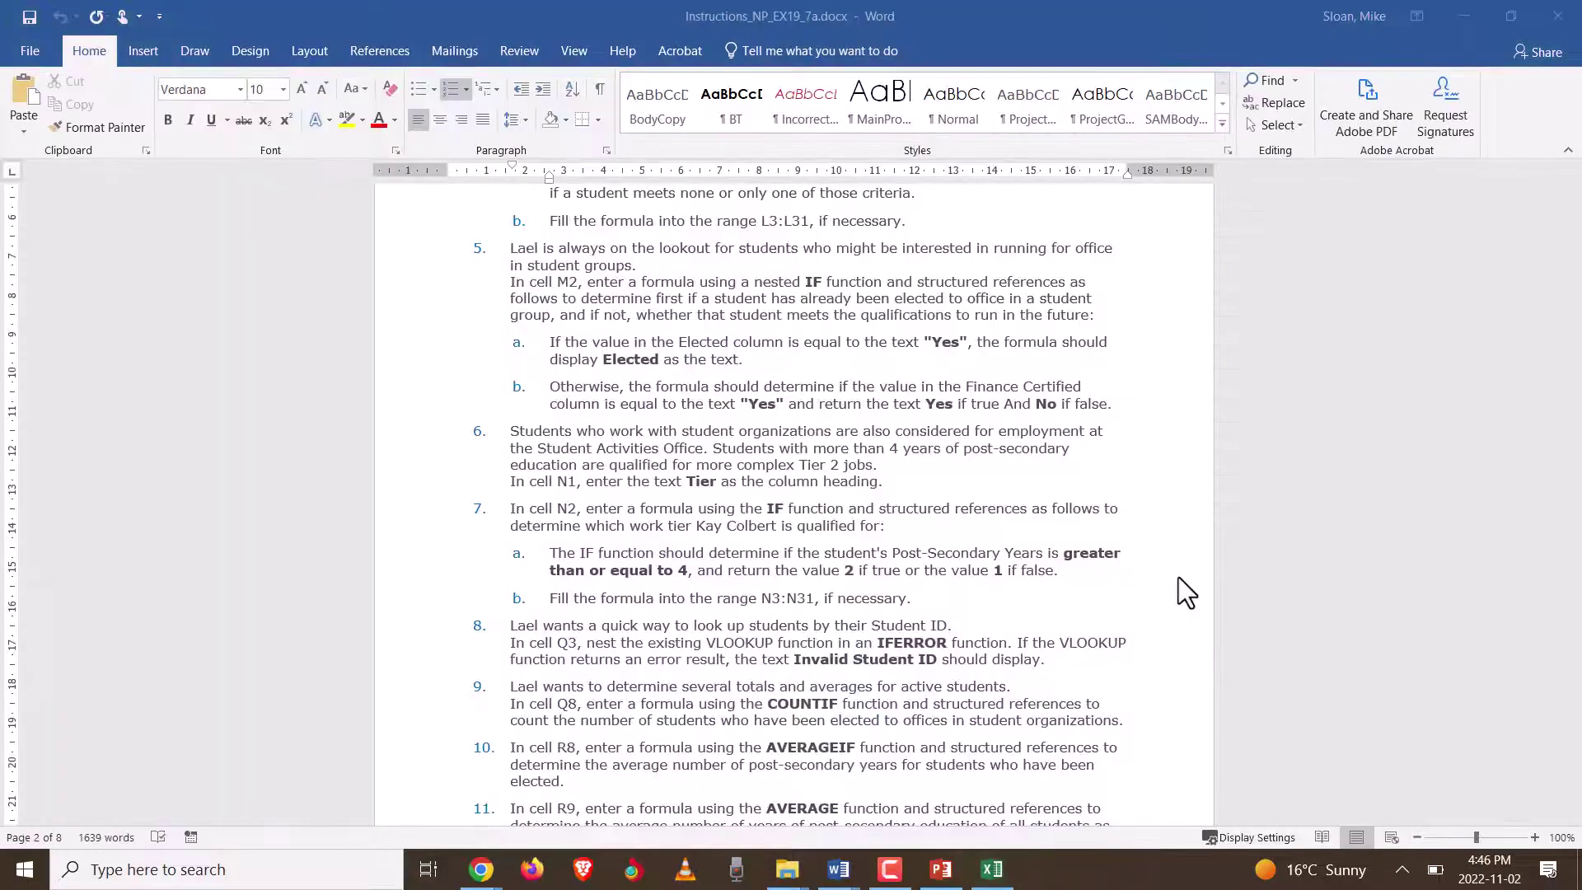
scroll(877, 338, "down", 5)
scroll(688, 363, "up", 1)
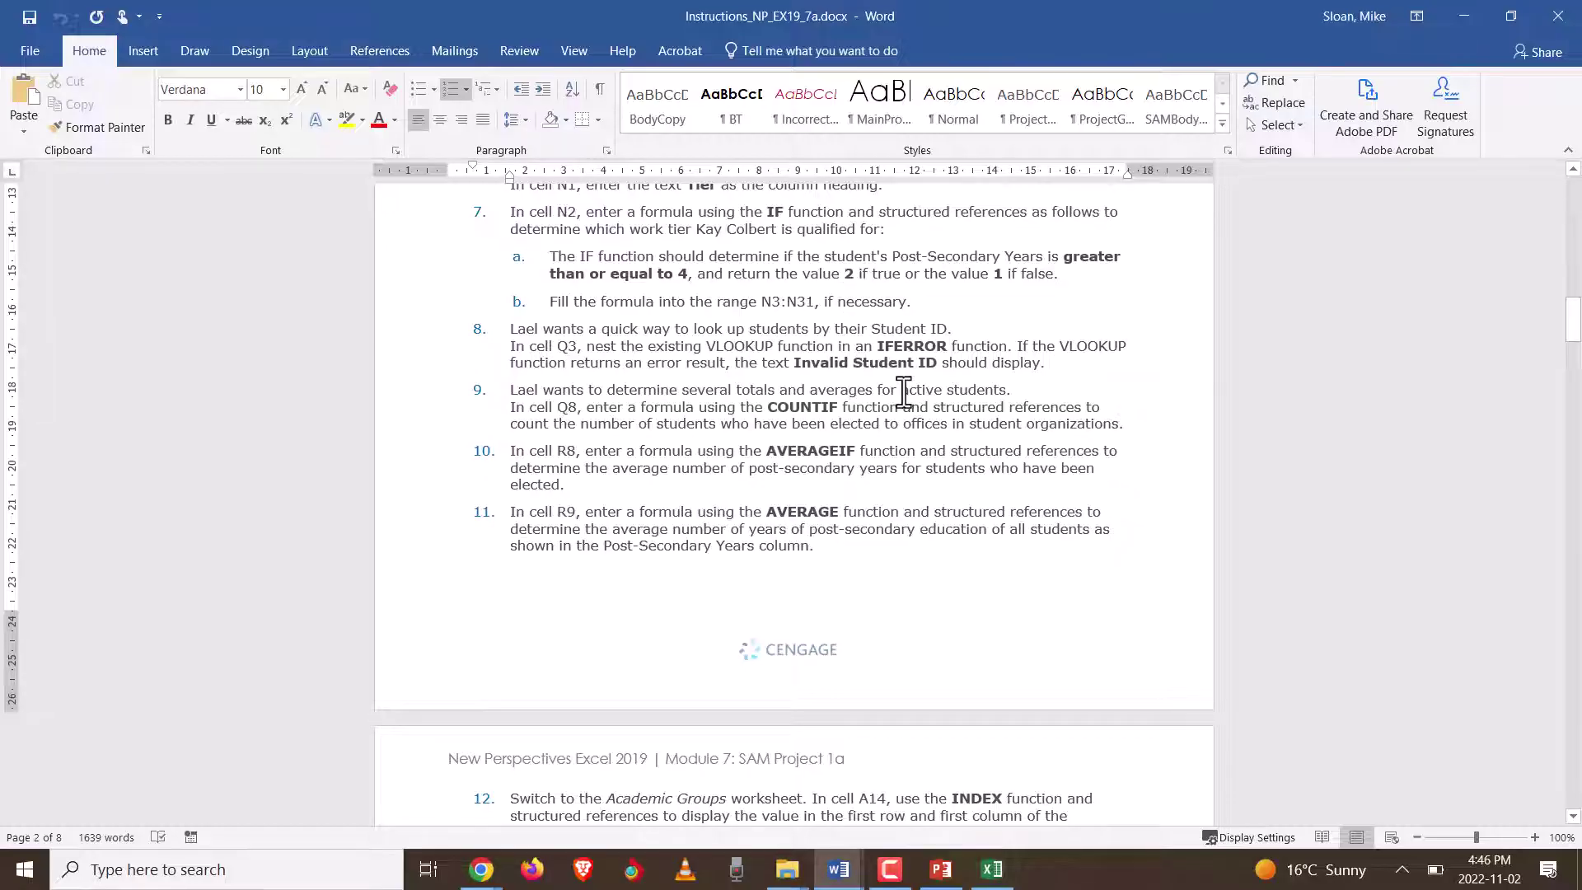
left_click(1064, 360)
left_click(508, 337, "shift")
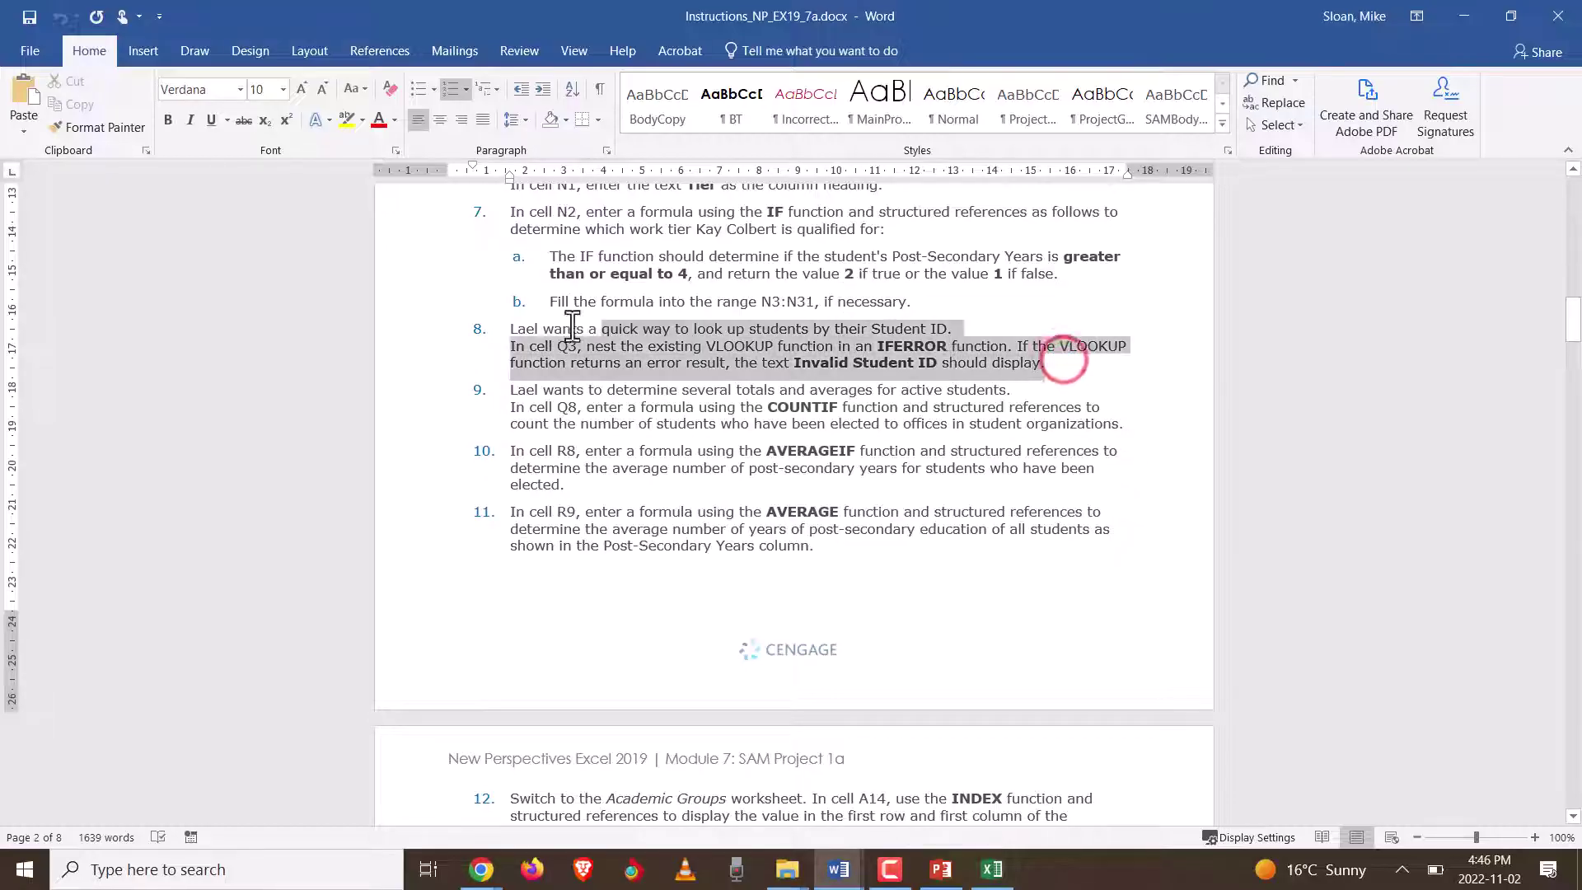
left_click(516, 342)
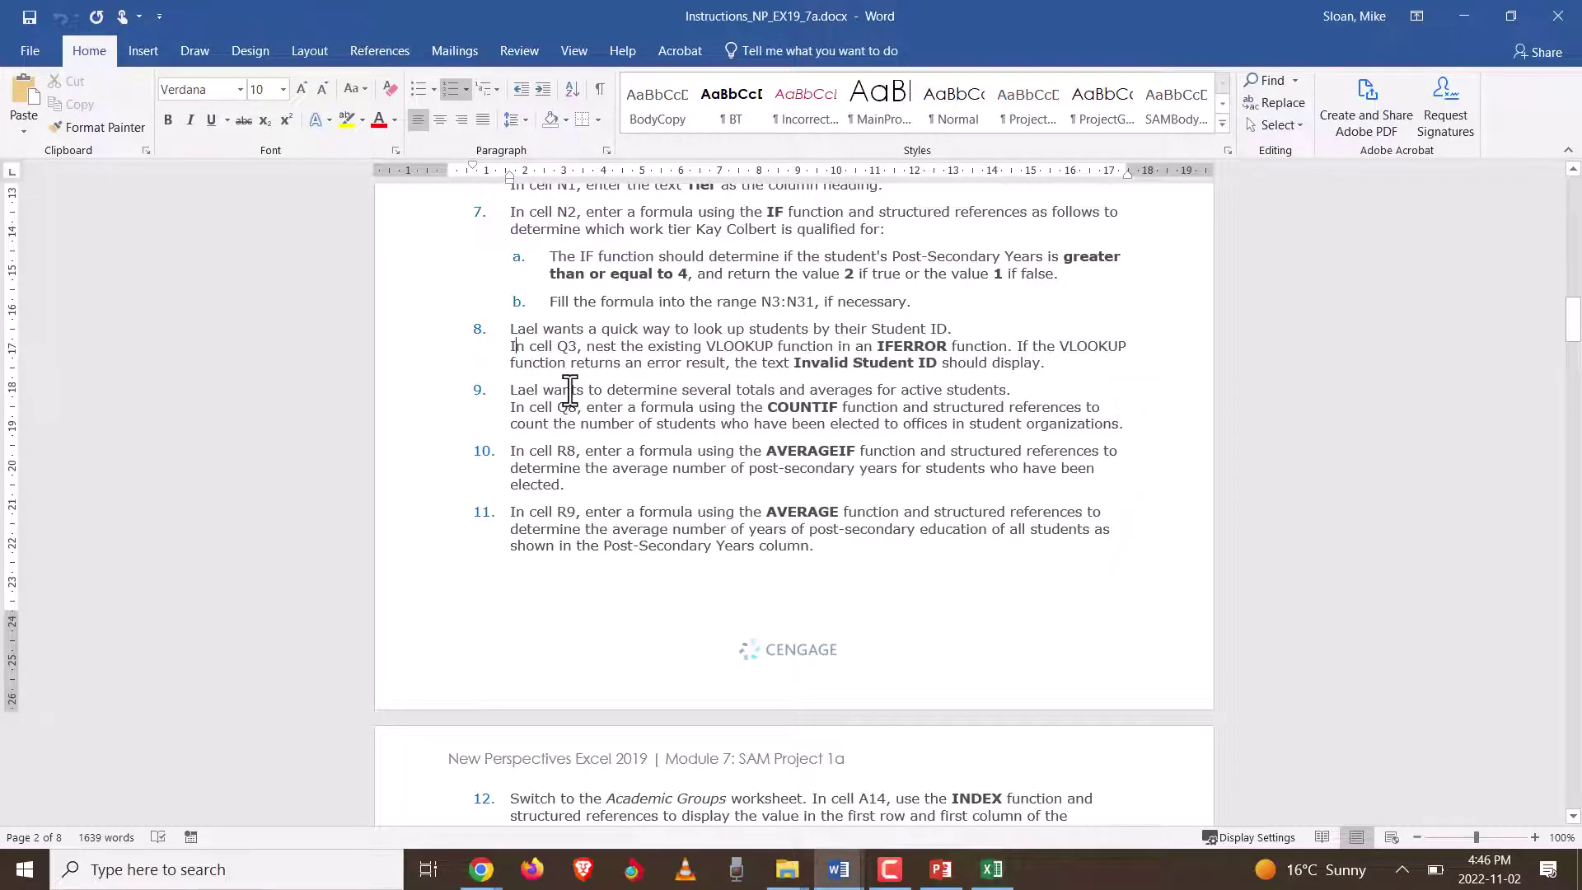
key("alt+Tab")
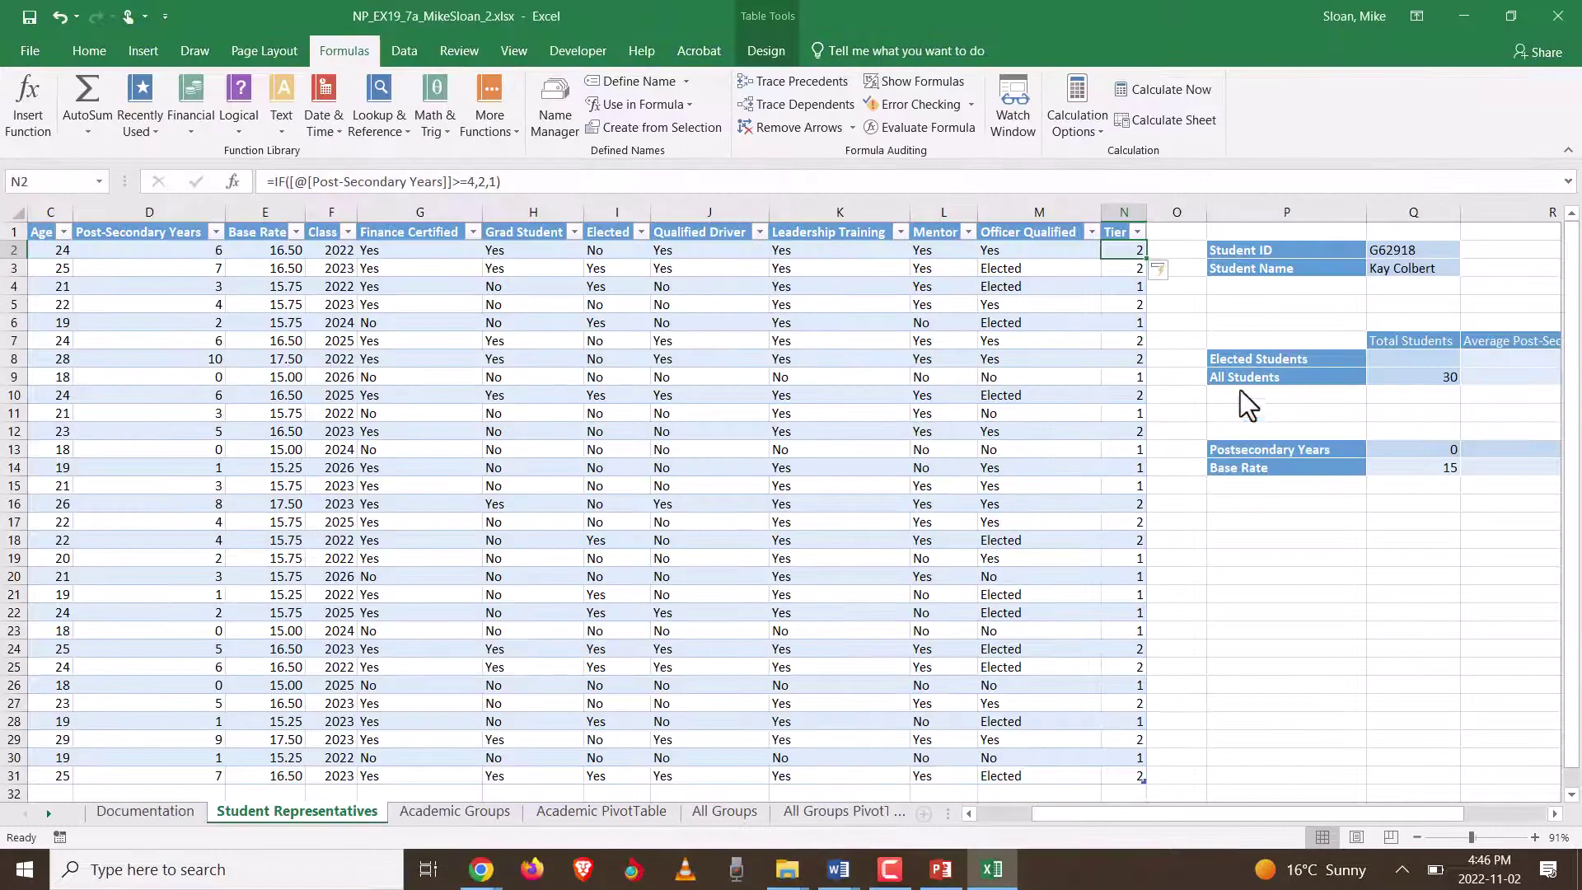
Step: Test Q3's VLOOKUP formula by entering an invalid student ID in Q2, and undo that entry
left_click(1387, 269)
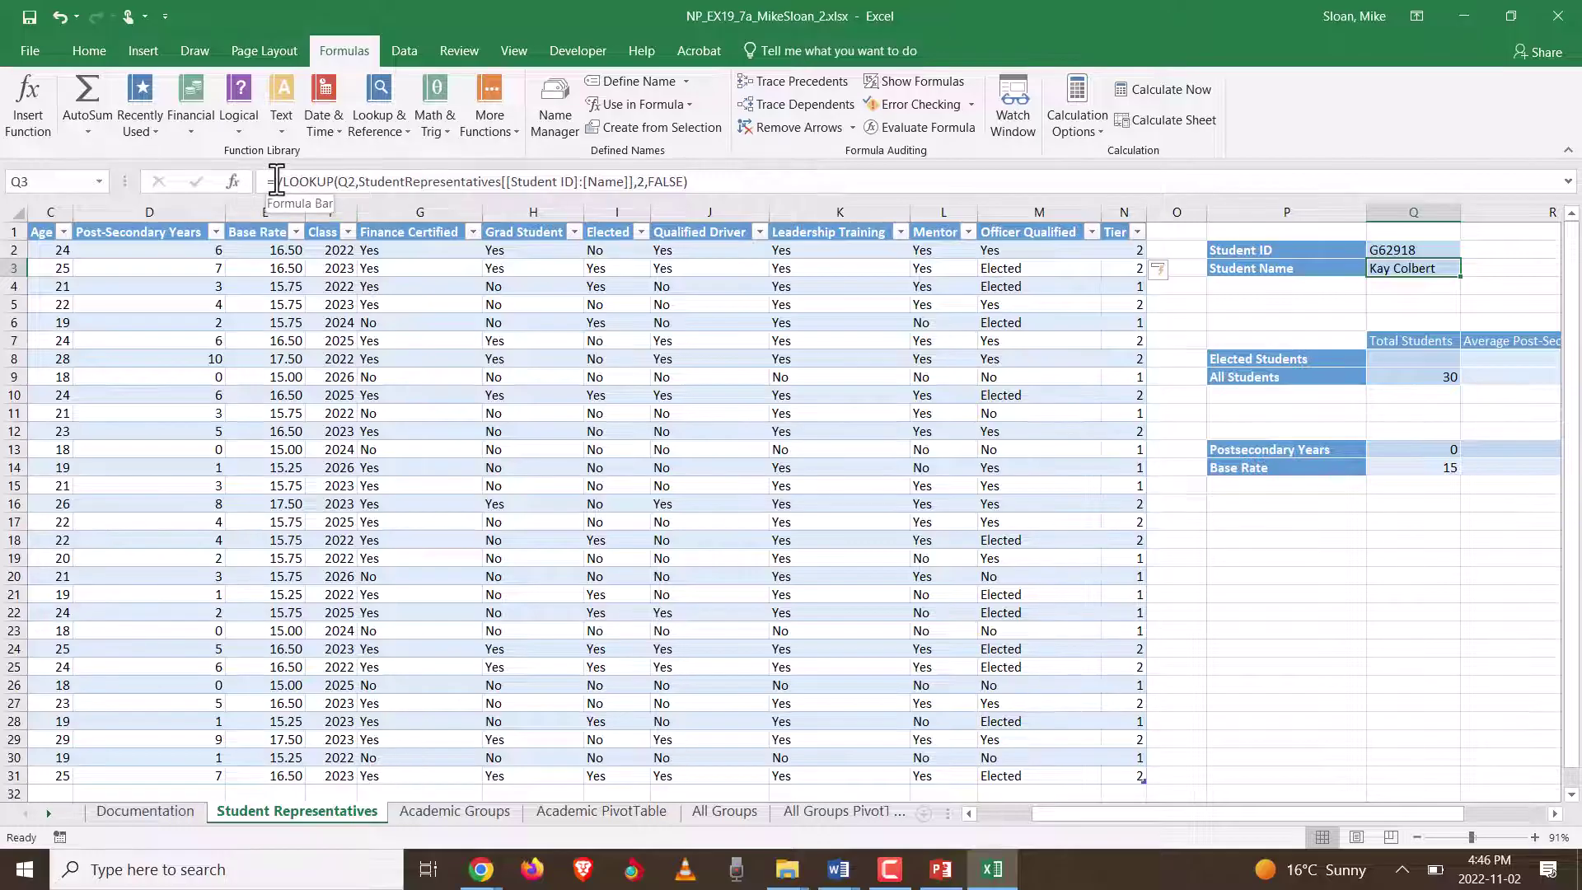
left_click(1400, 250)
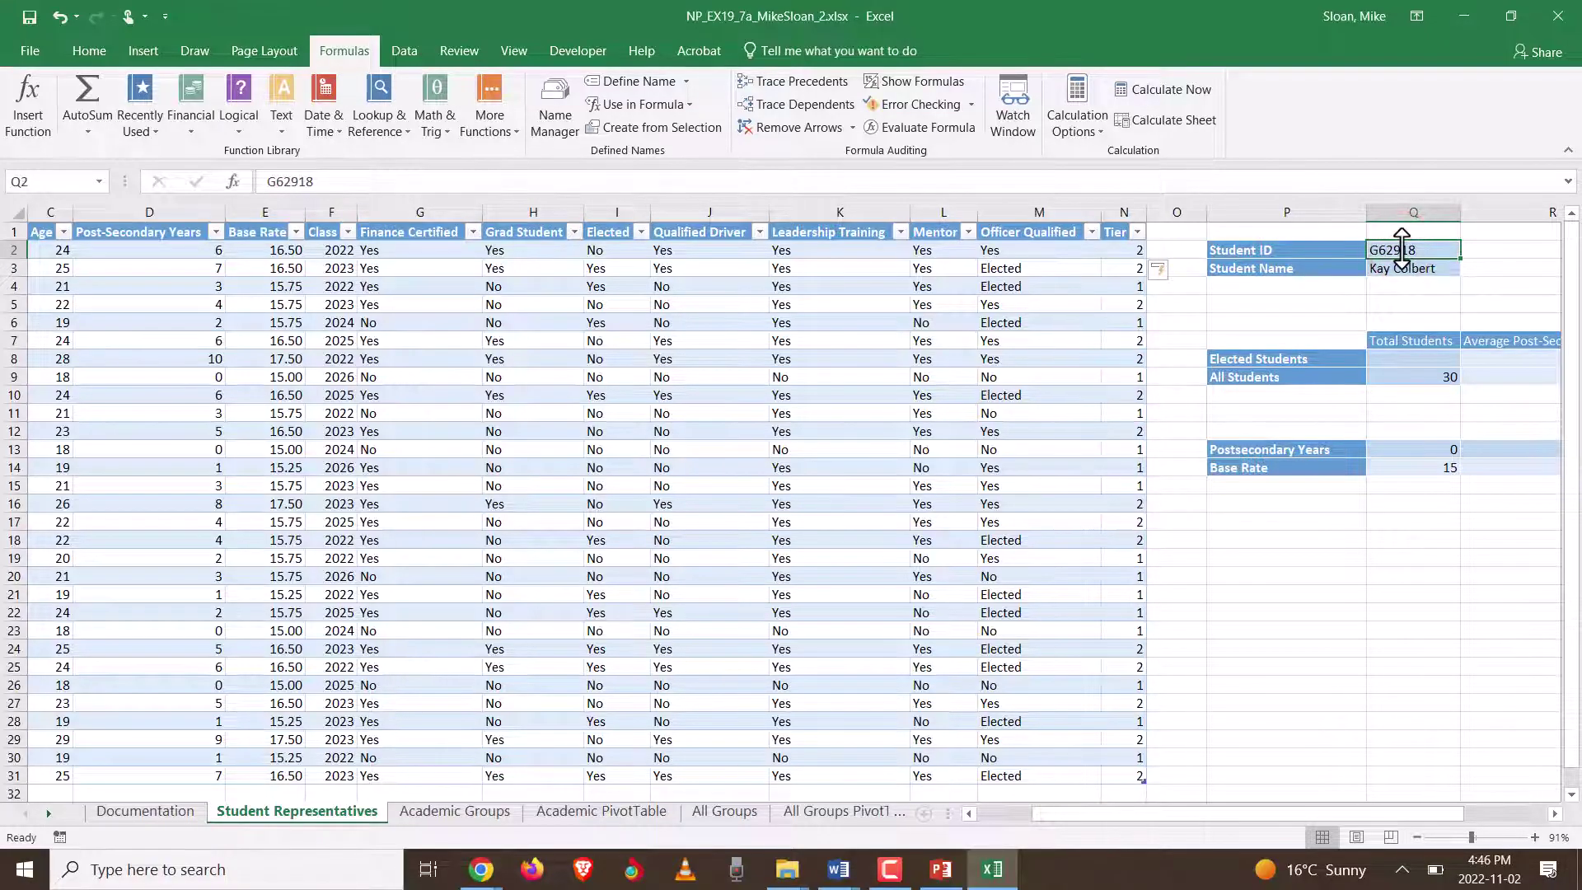
type("645646546546")
key("Return")
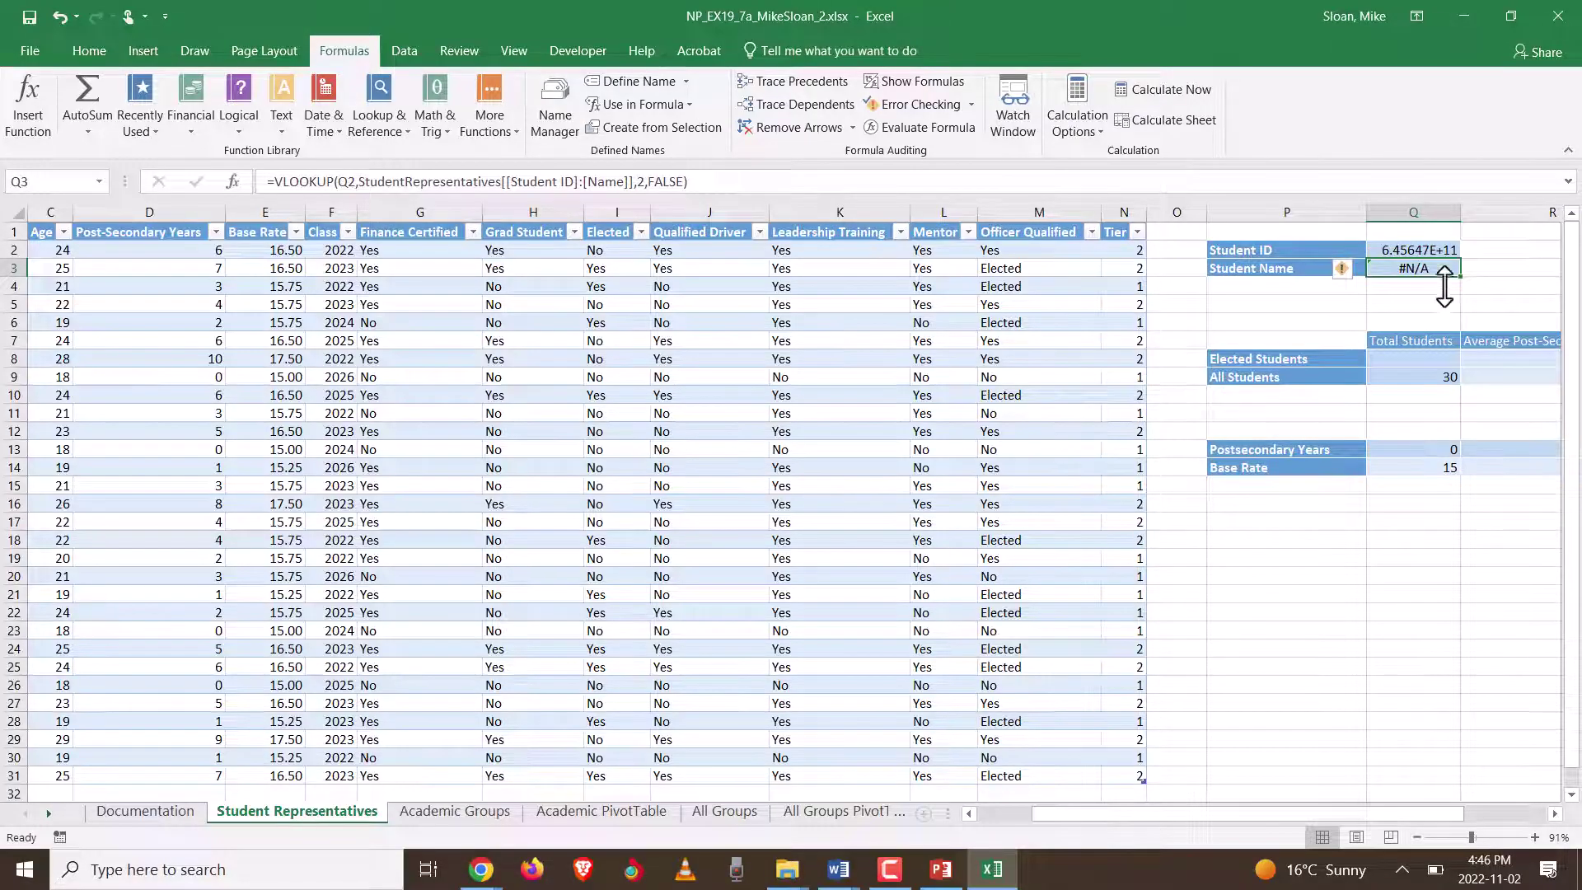
left_click(1399, 250)
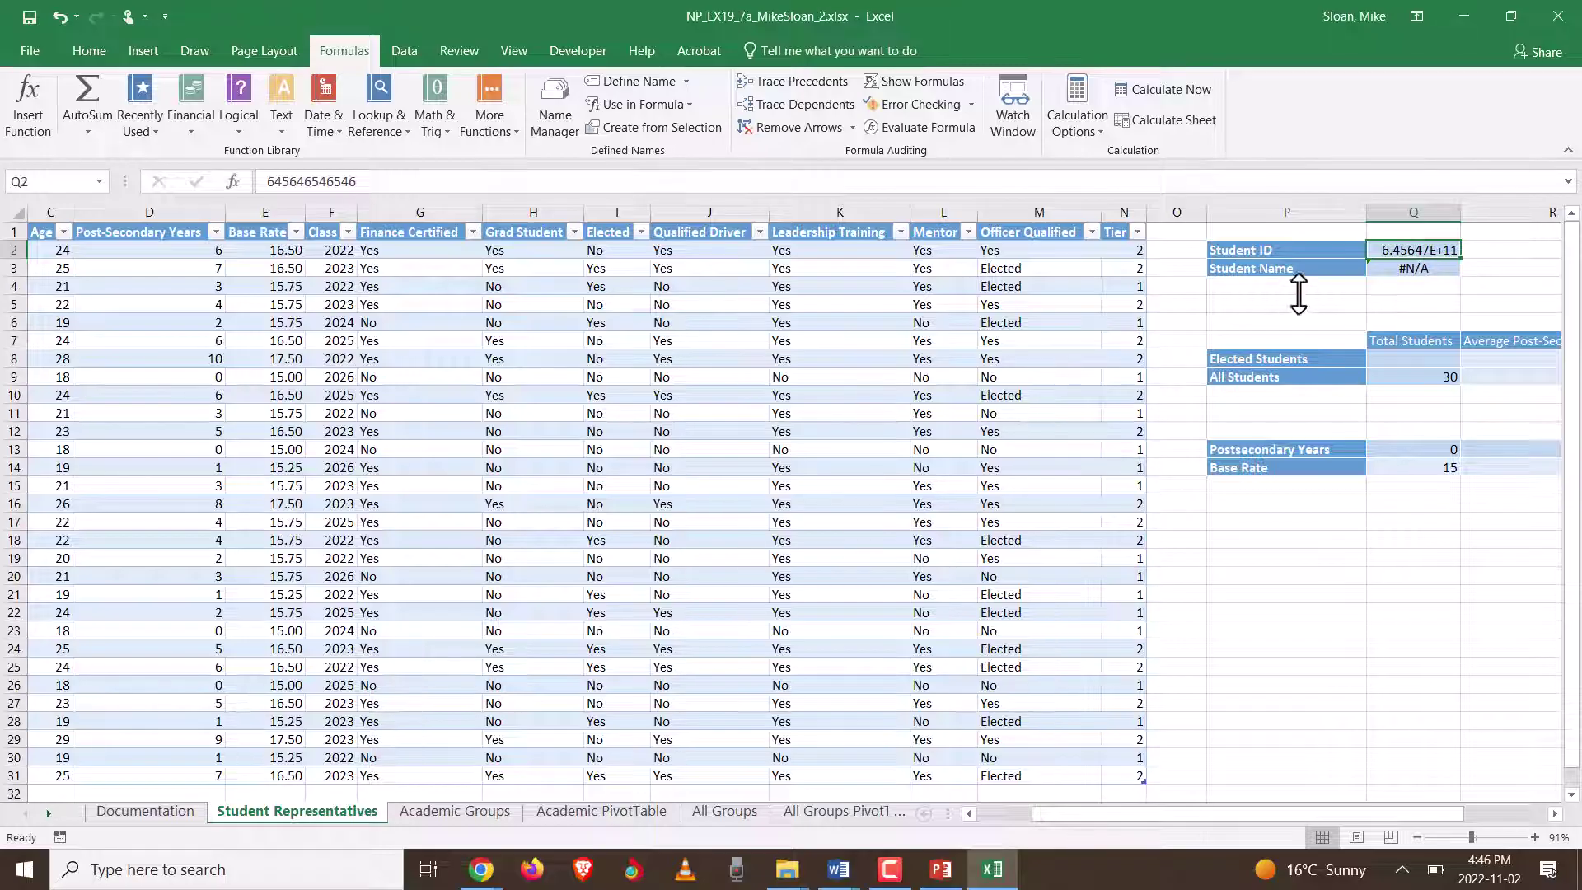
key("ctrl+z")
Step: Copy the VLOOKUP function from Q3's formula and remove it, keeping only the equals sign
left_click(1362, 271)
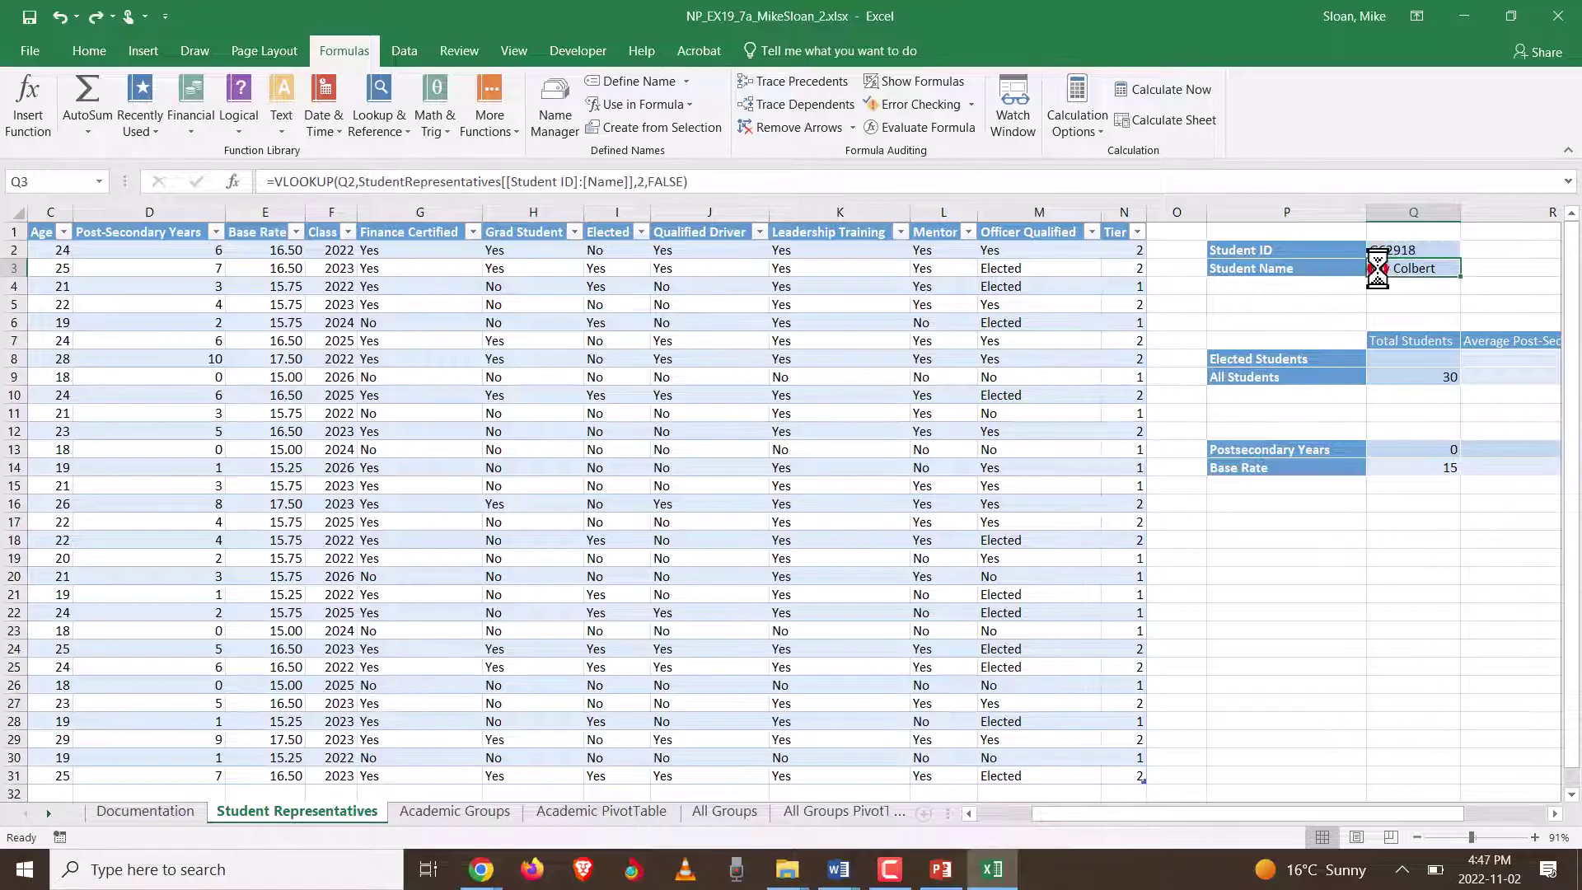
left_click_drag(275, 183, 762, 189)
key("ctrl+c")
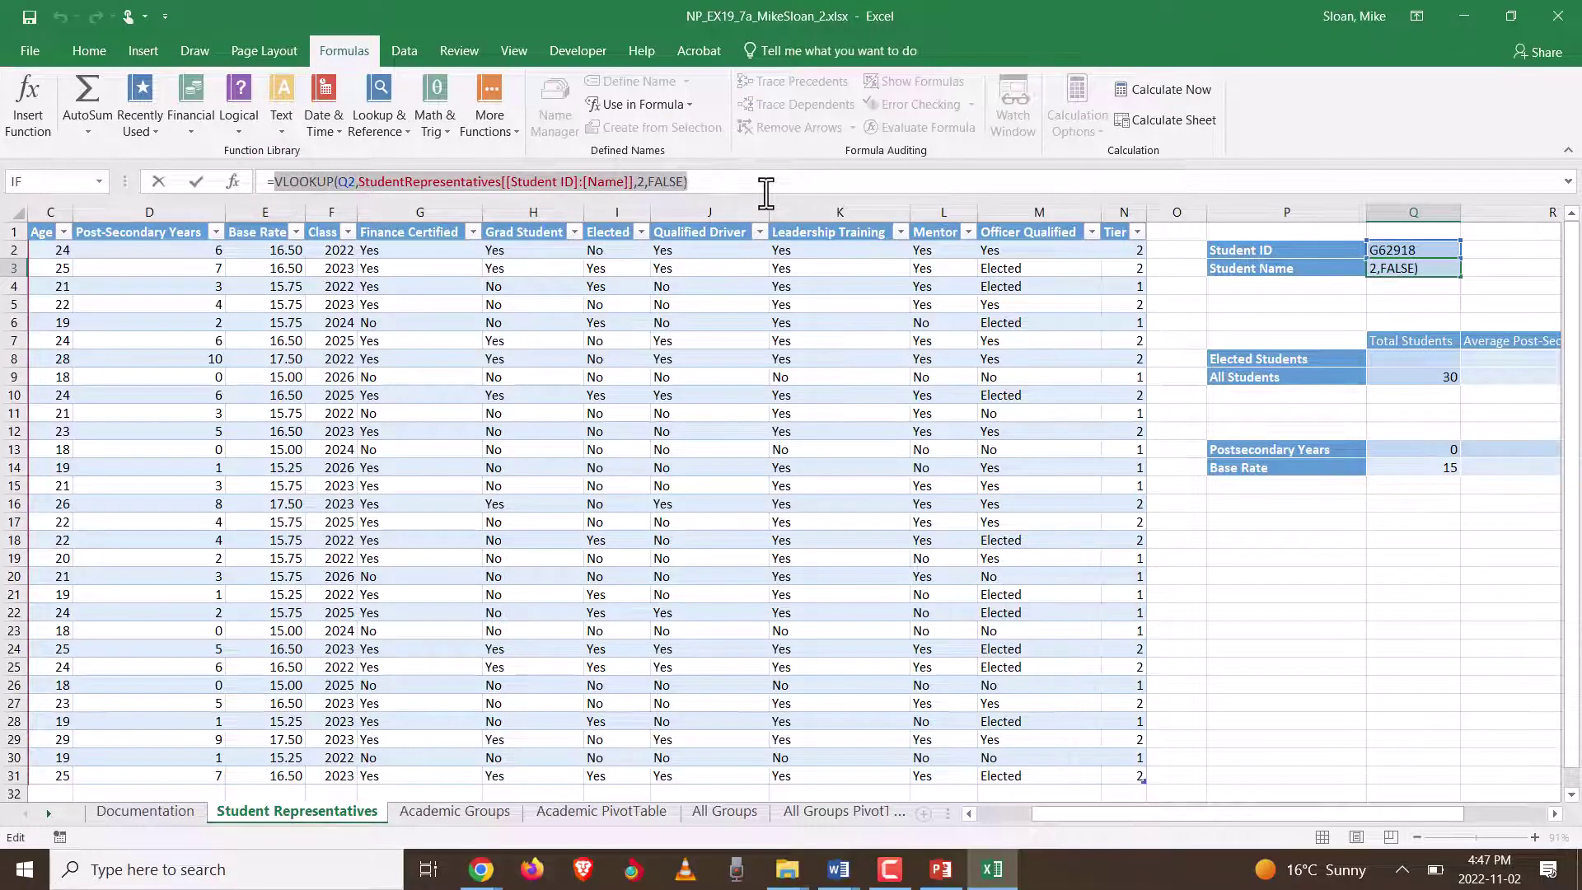
key("Delete")
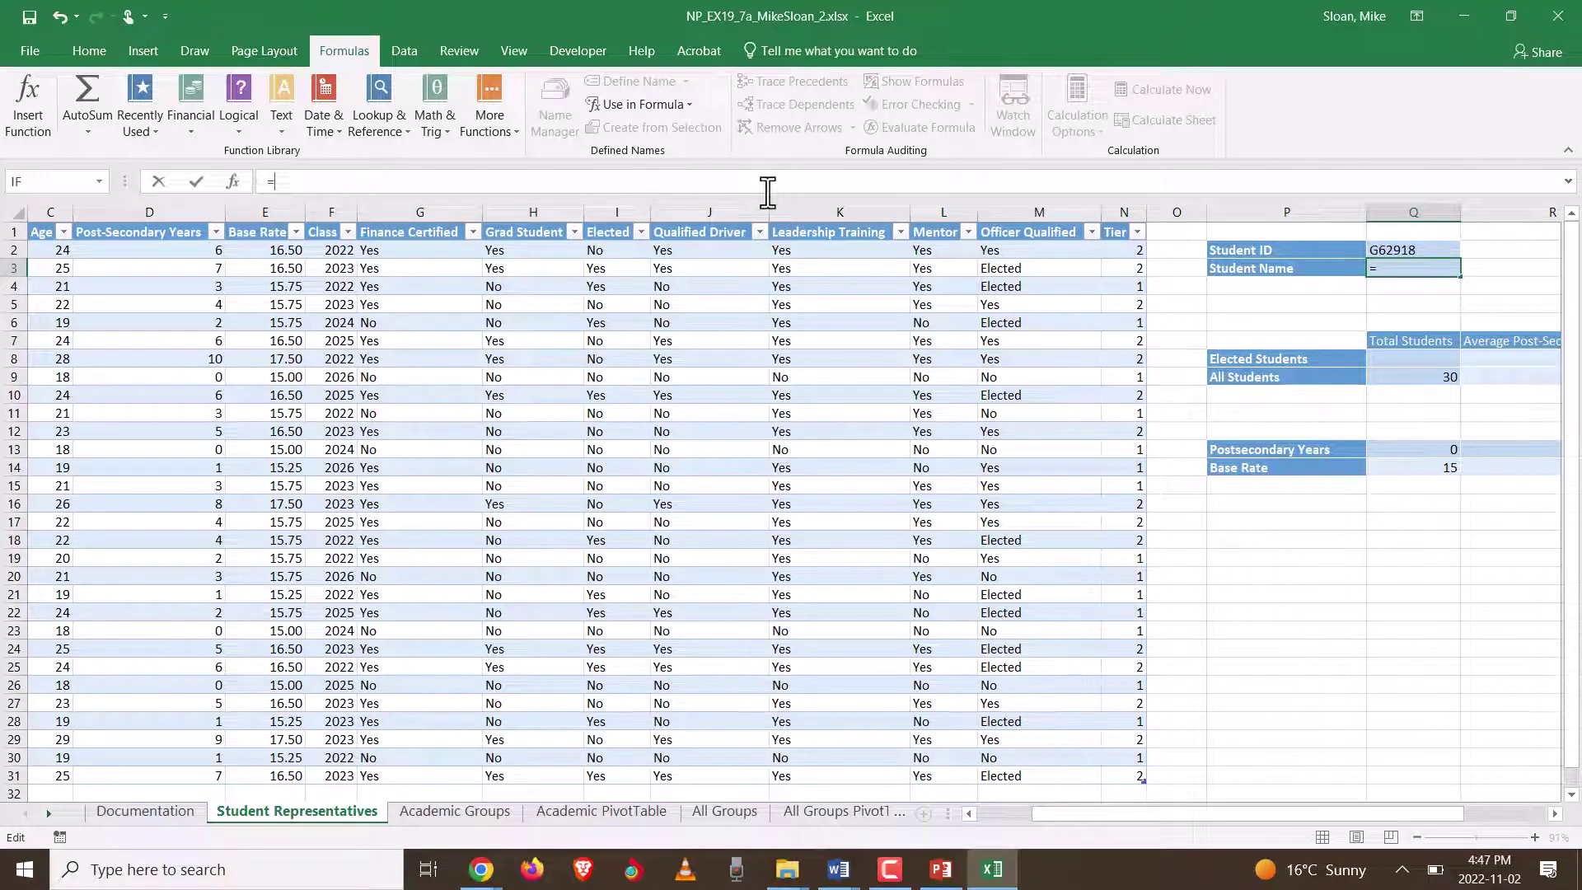
Step: Begin an IFERROR function in Q3 and paste the copied VLOOKUP function as its Value argument
type("iferrof")
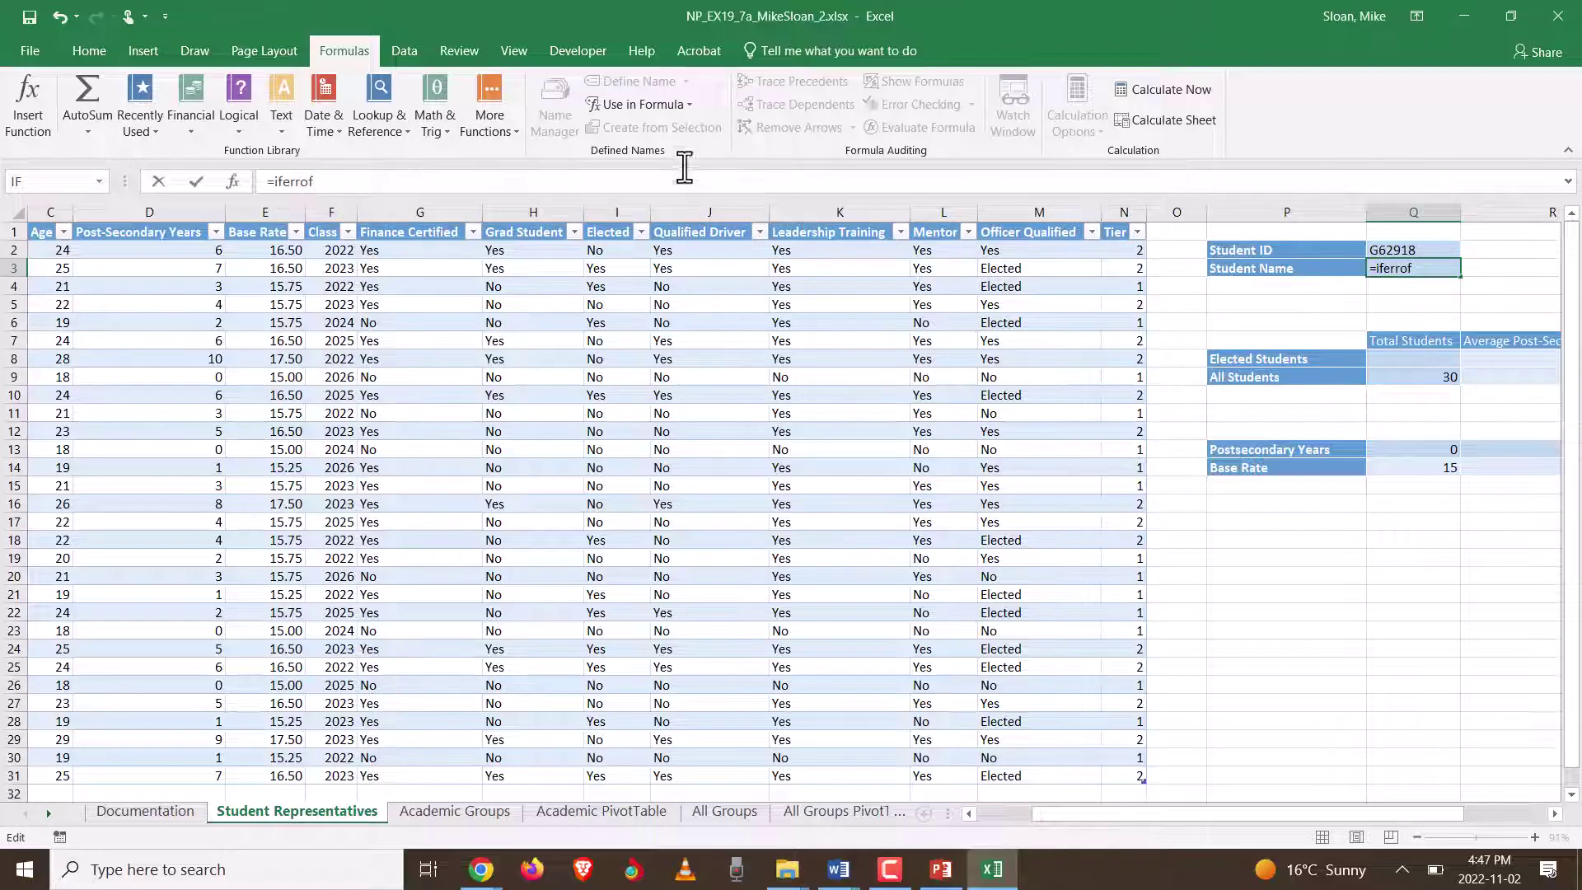
key("BackSpace")
type("r")
type("(")
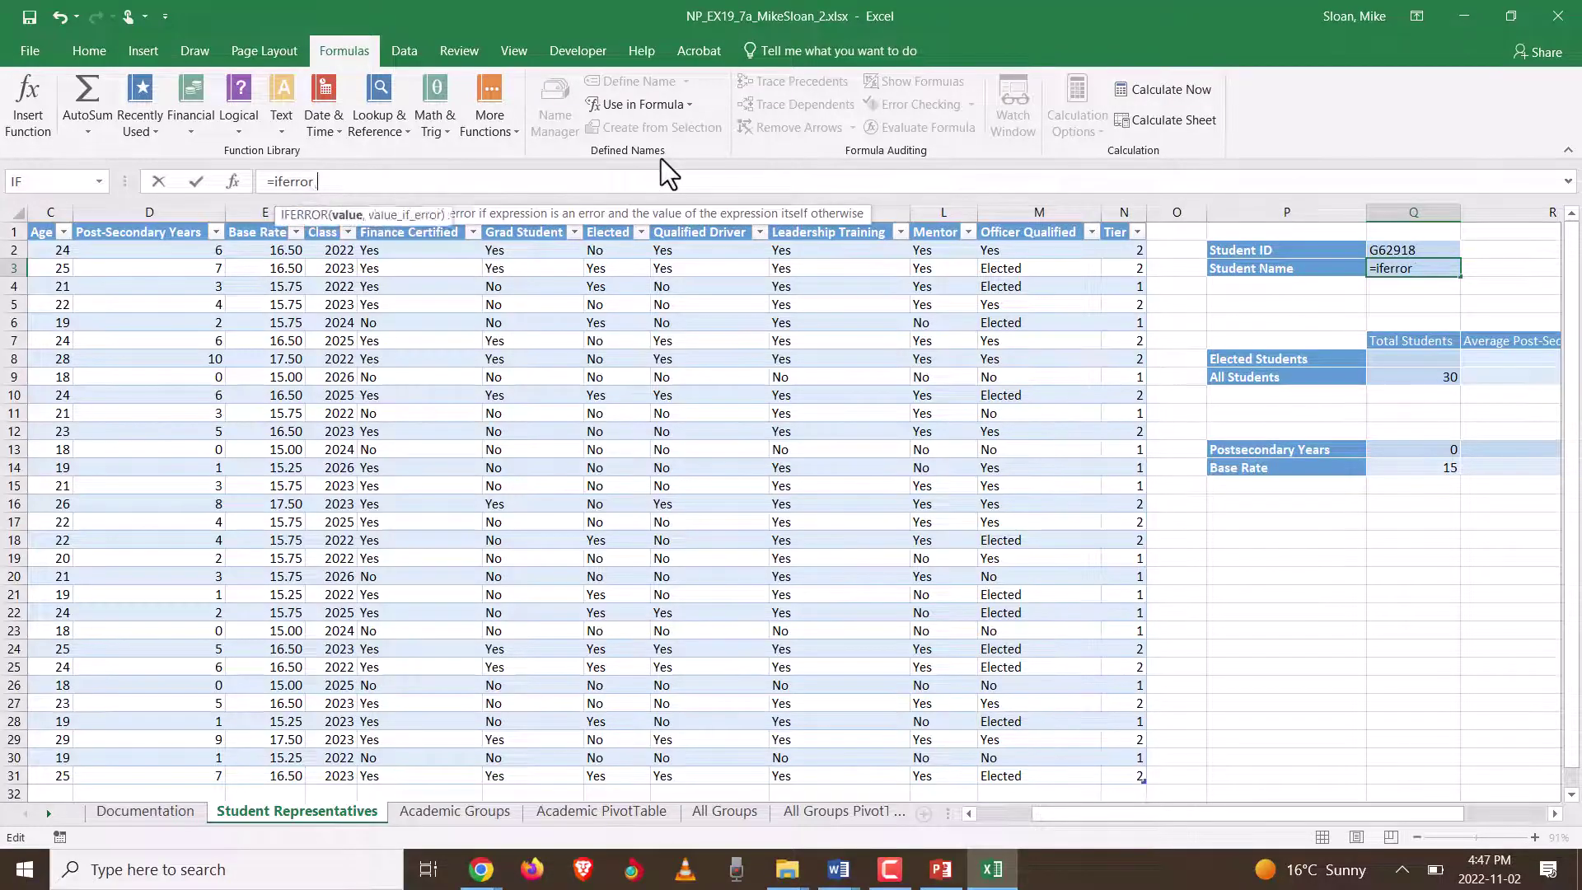
left_click(234, 180)
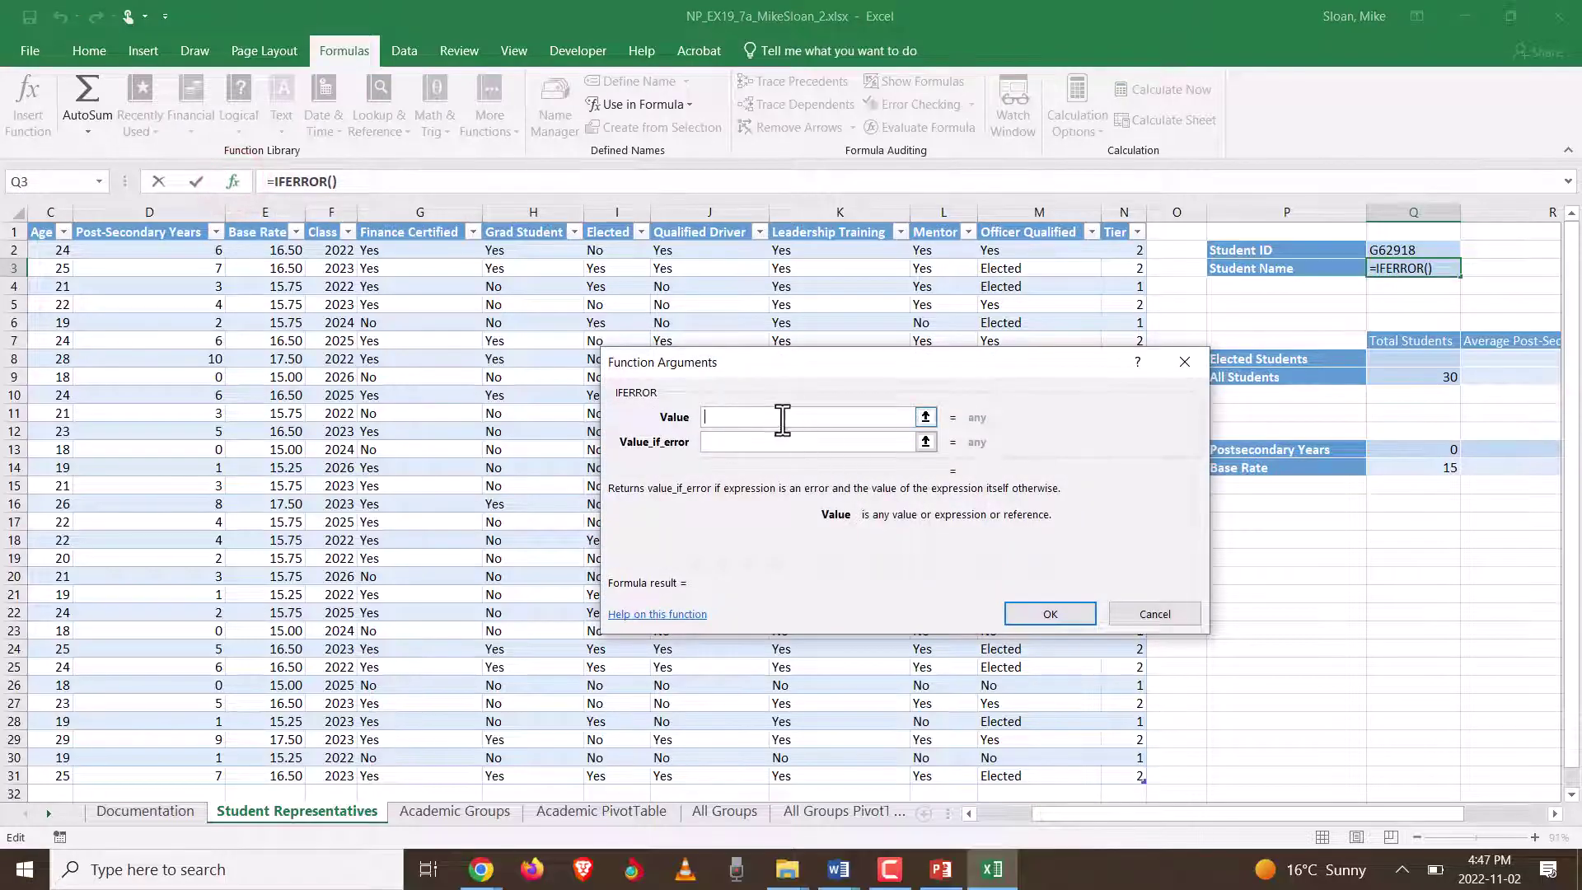
key("ctrl+v")
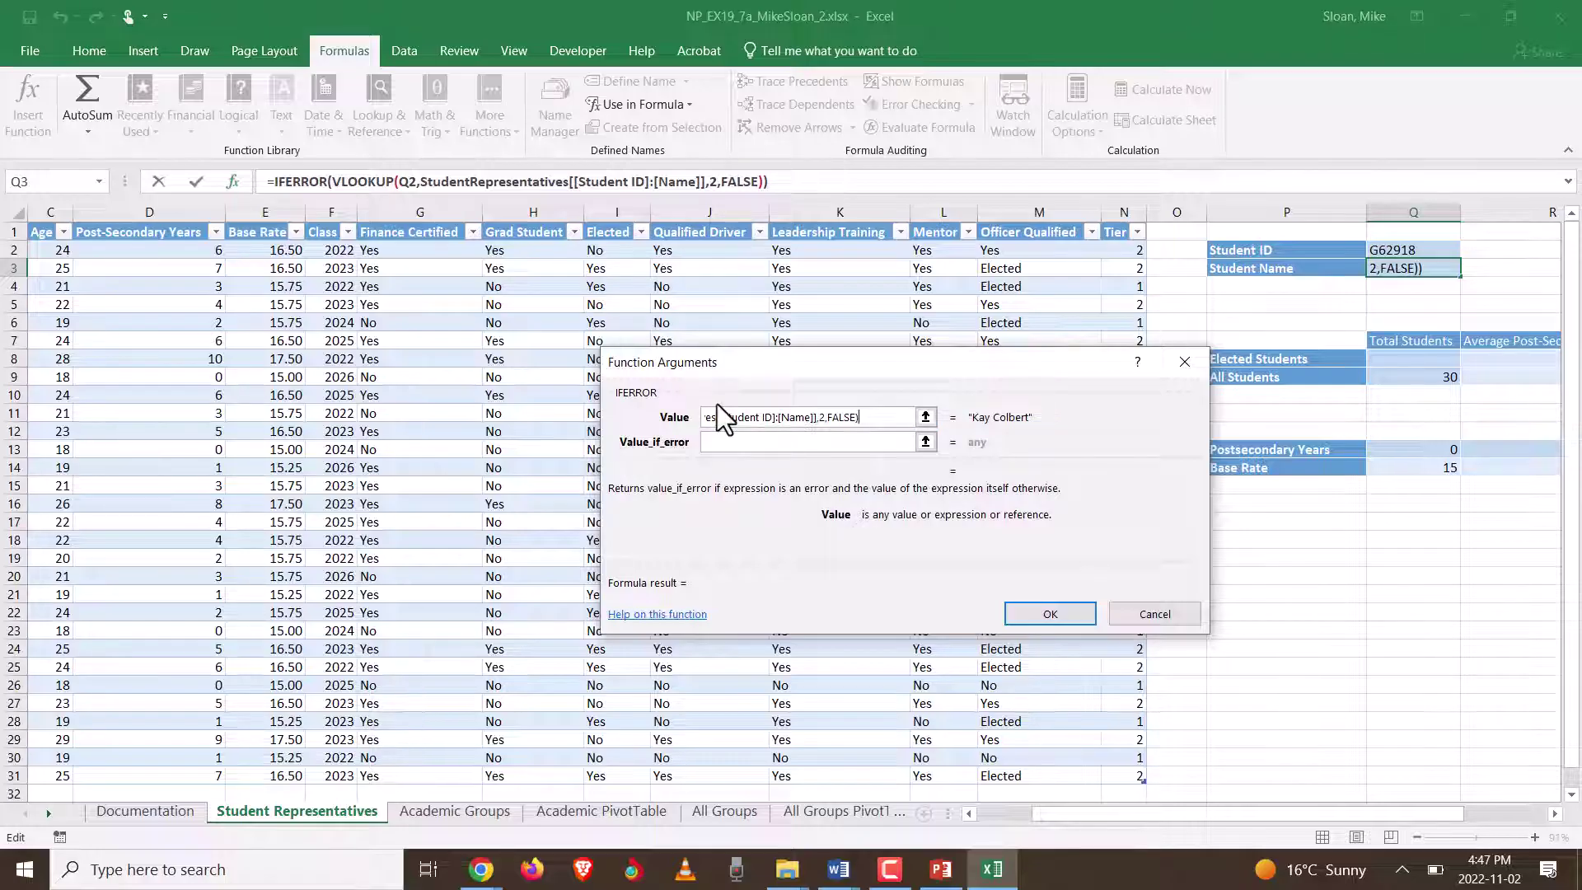
Step: Switch to the instructions document in Word and copy the text Invalid Student ID from instruction 8
left_click(713, 442)
left_click(838, 869)
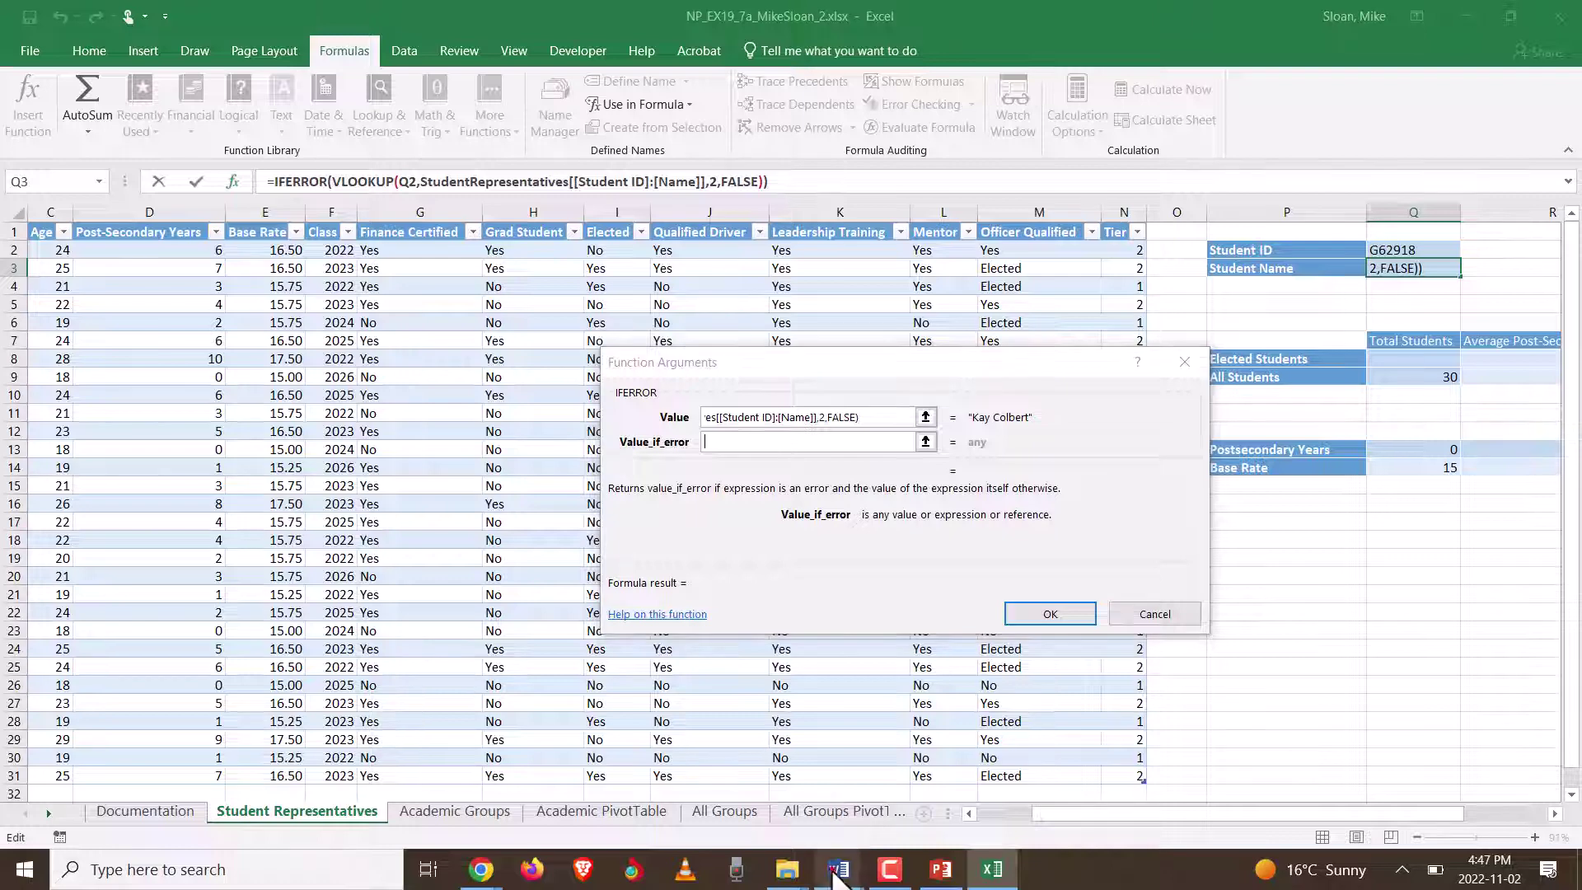
left_click(1031, 777)
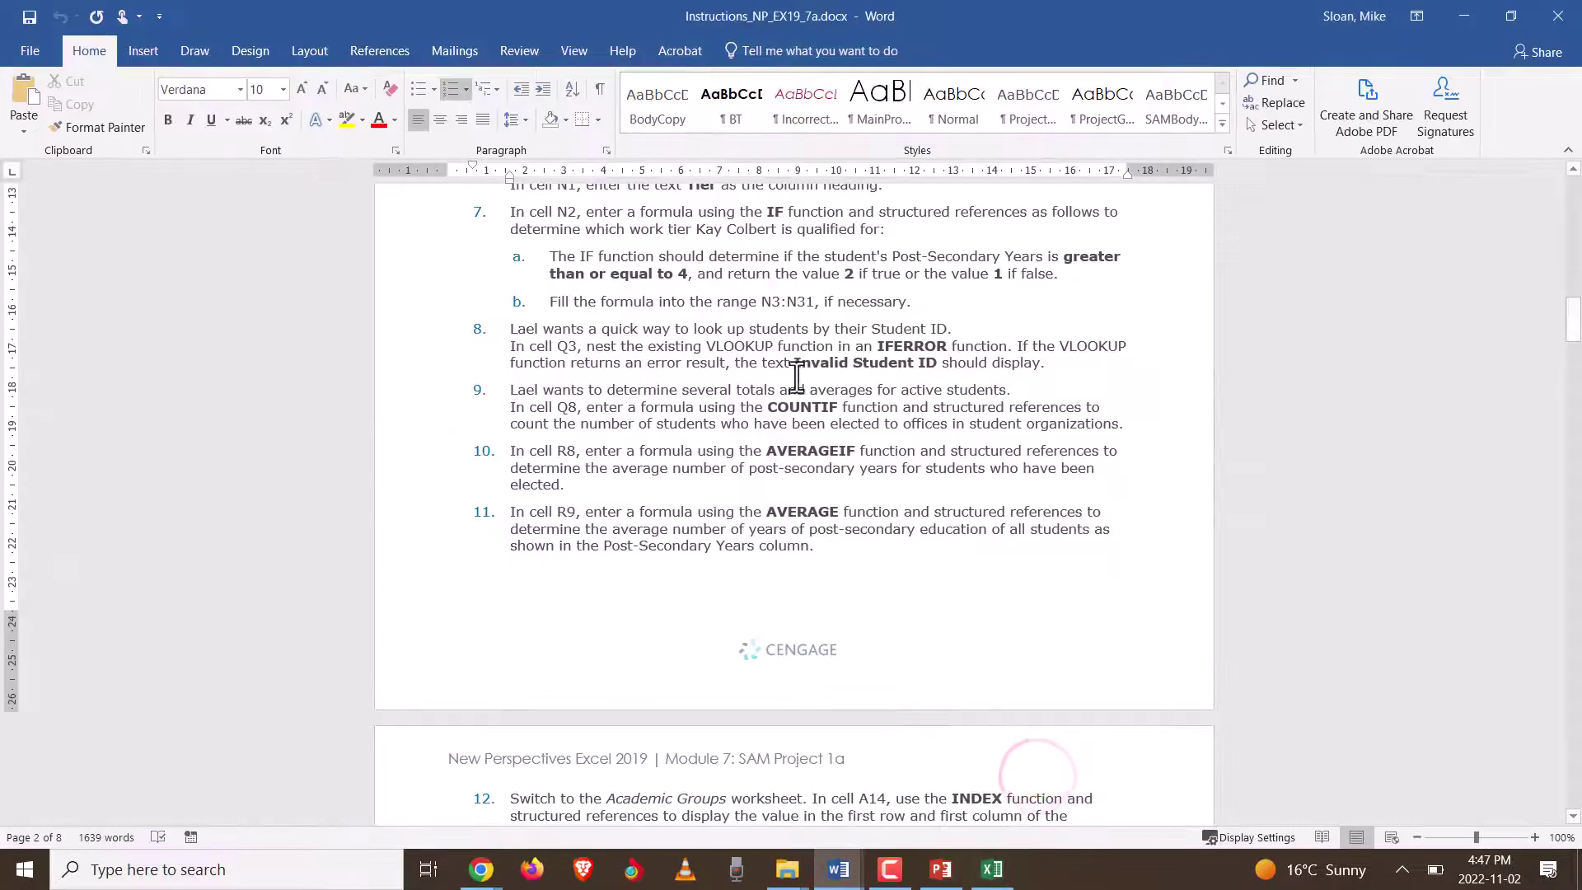
left_click_drag(794, 362, 937, 363)
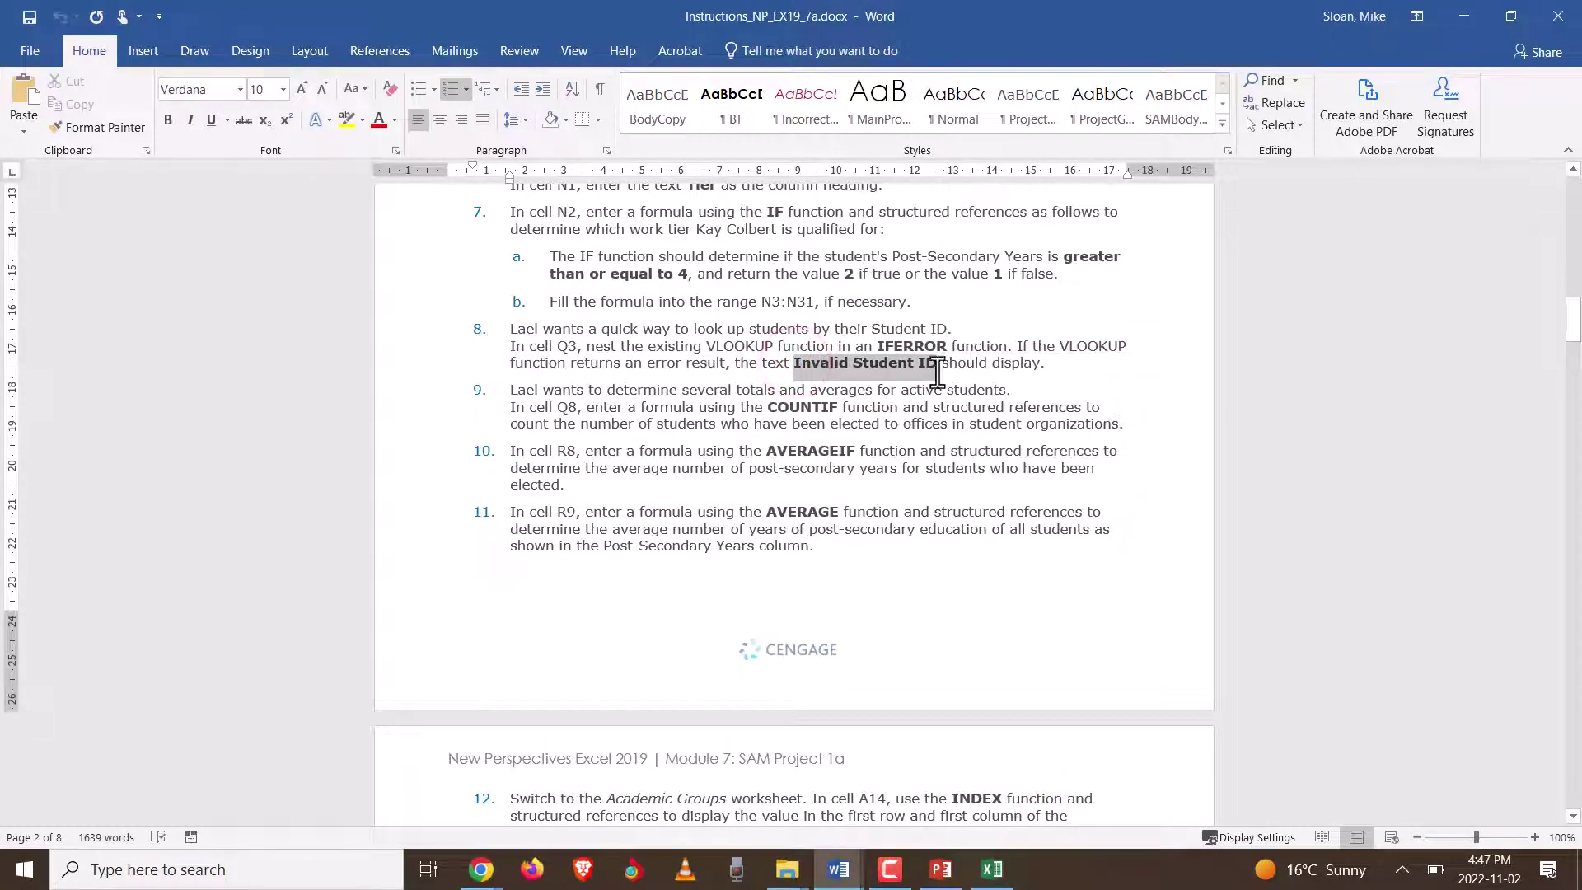
right_click(866, 369)
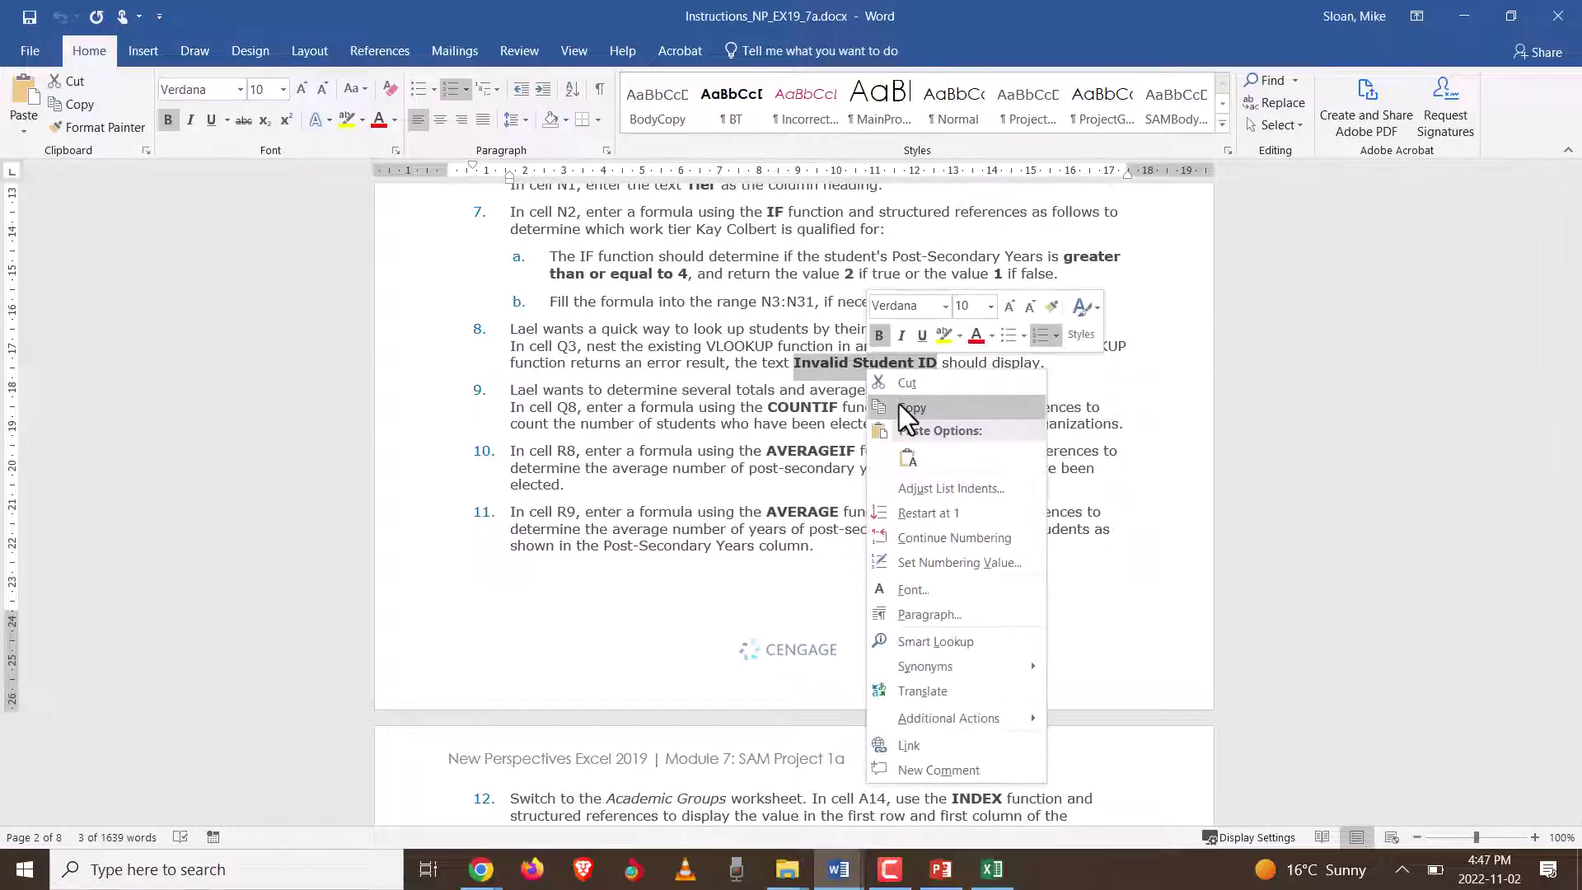
left_click(898, 403)
Step: Back in Excel, paste Invalid Student ID as the IFERROR's Value_if_error argument and enter Q3's formula
key("alt+Tab")
left_click(805, 442)
key("ctrl+v")
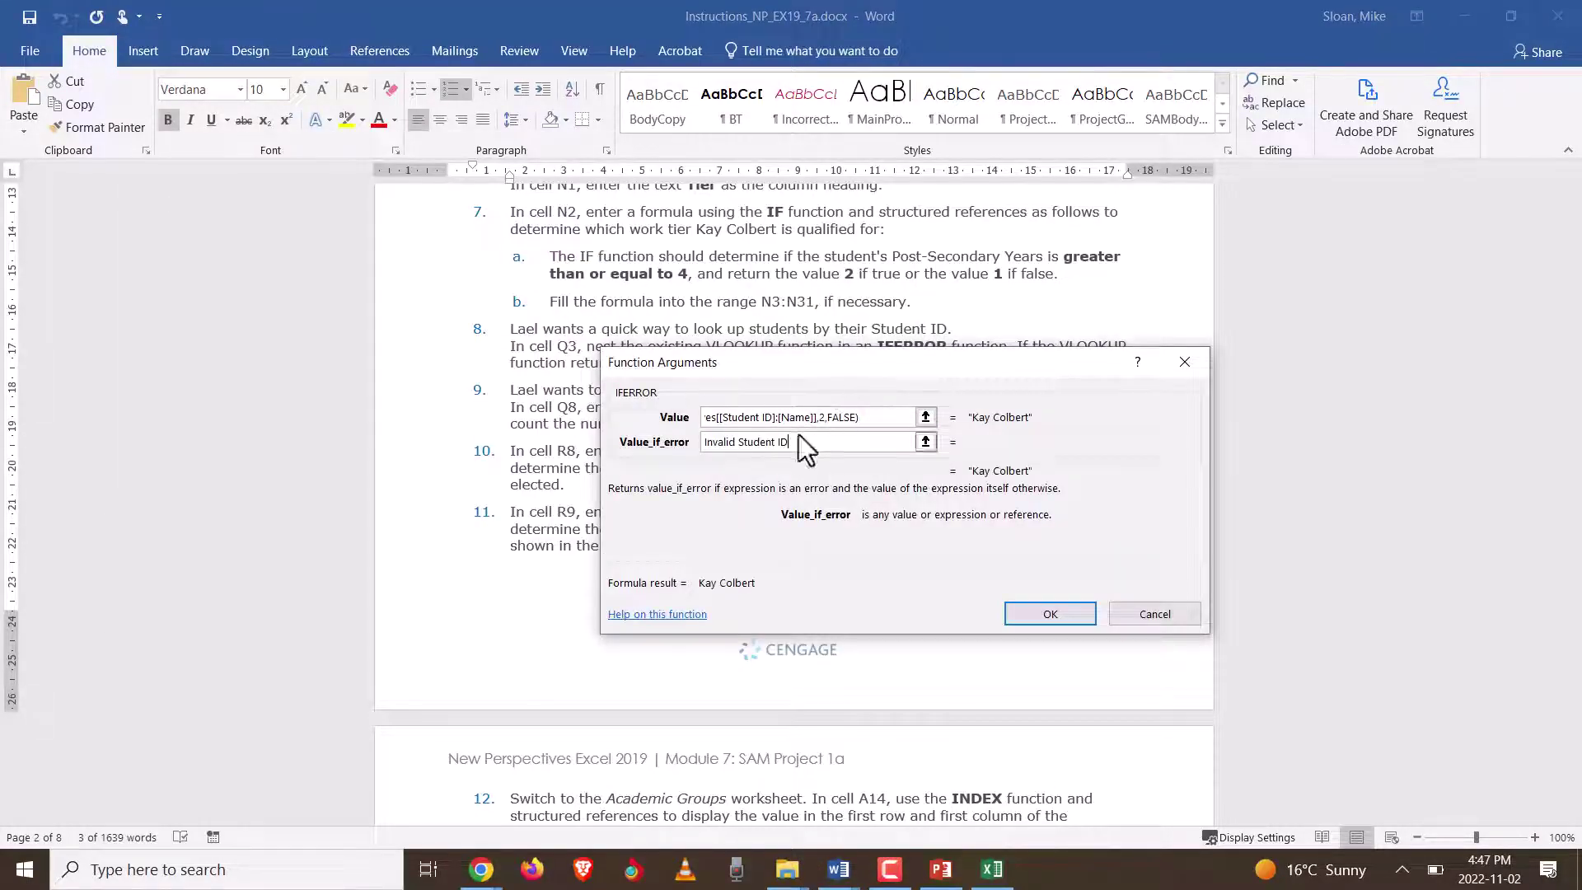
left_click(994, 872)
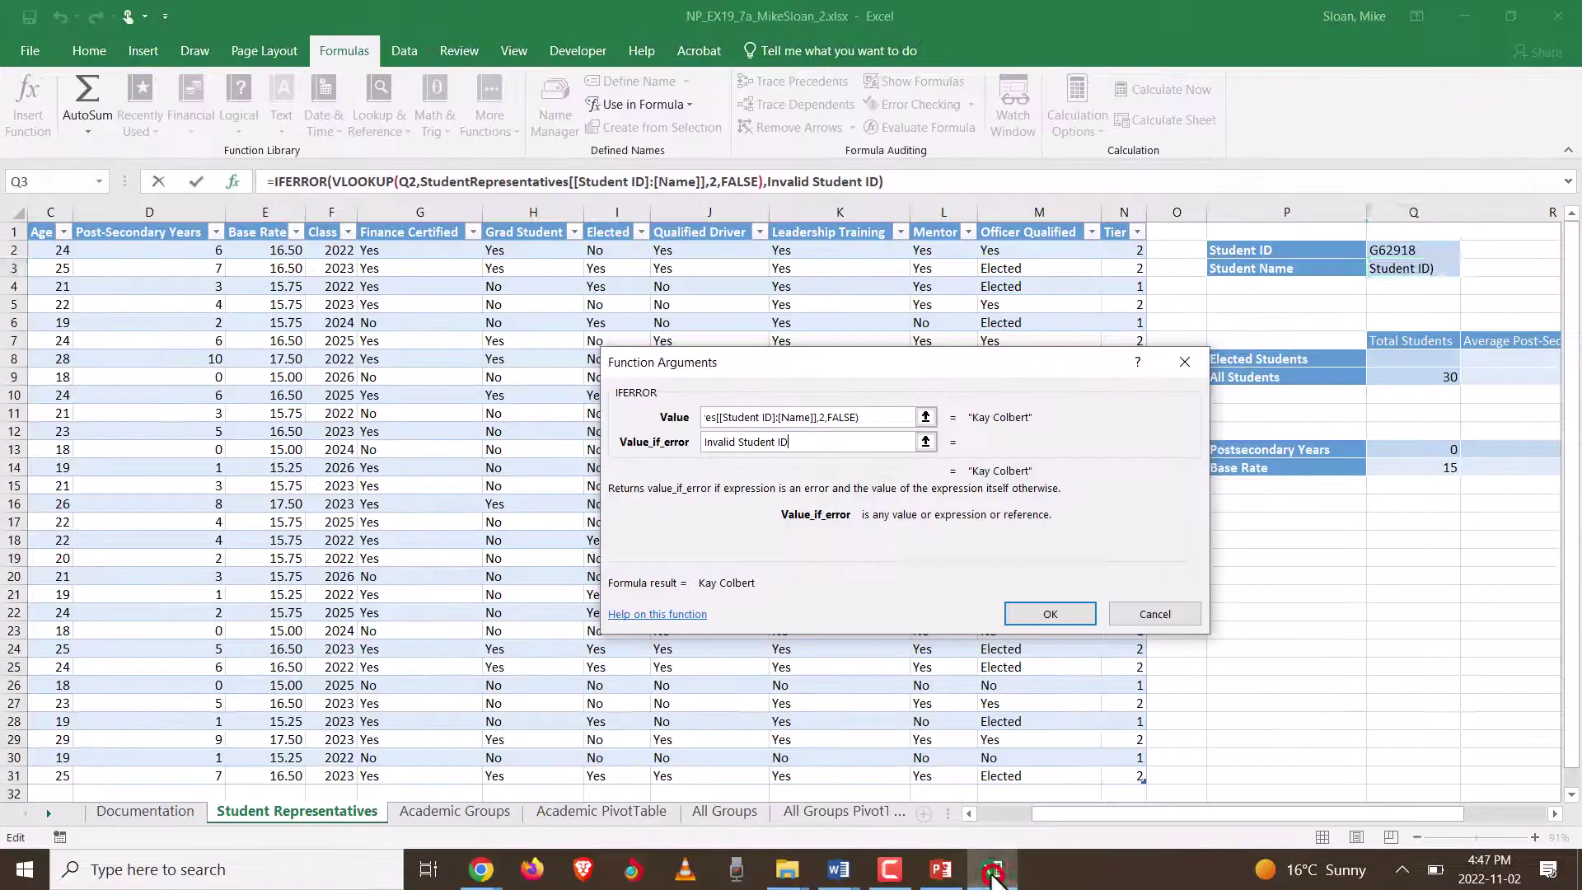
left_click(1040, 614)
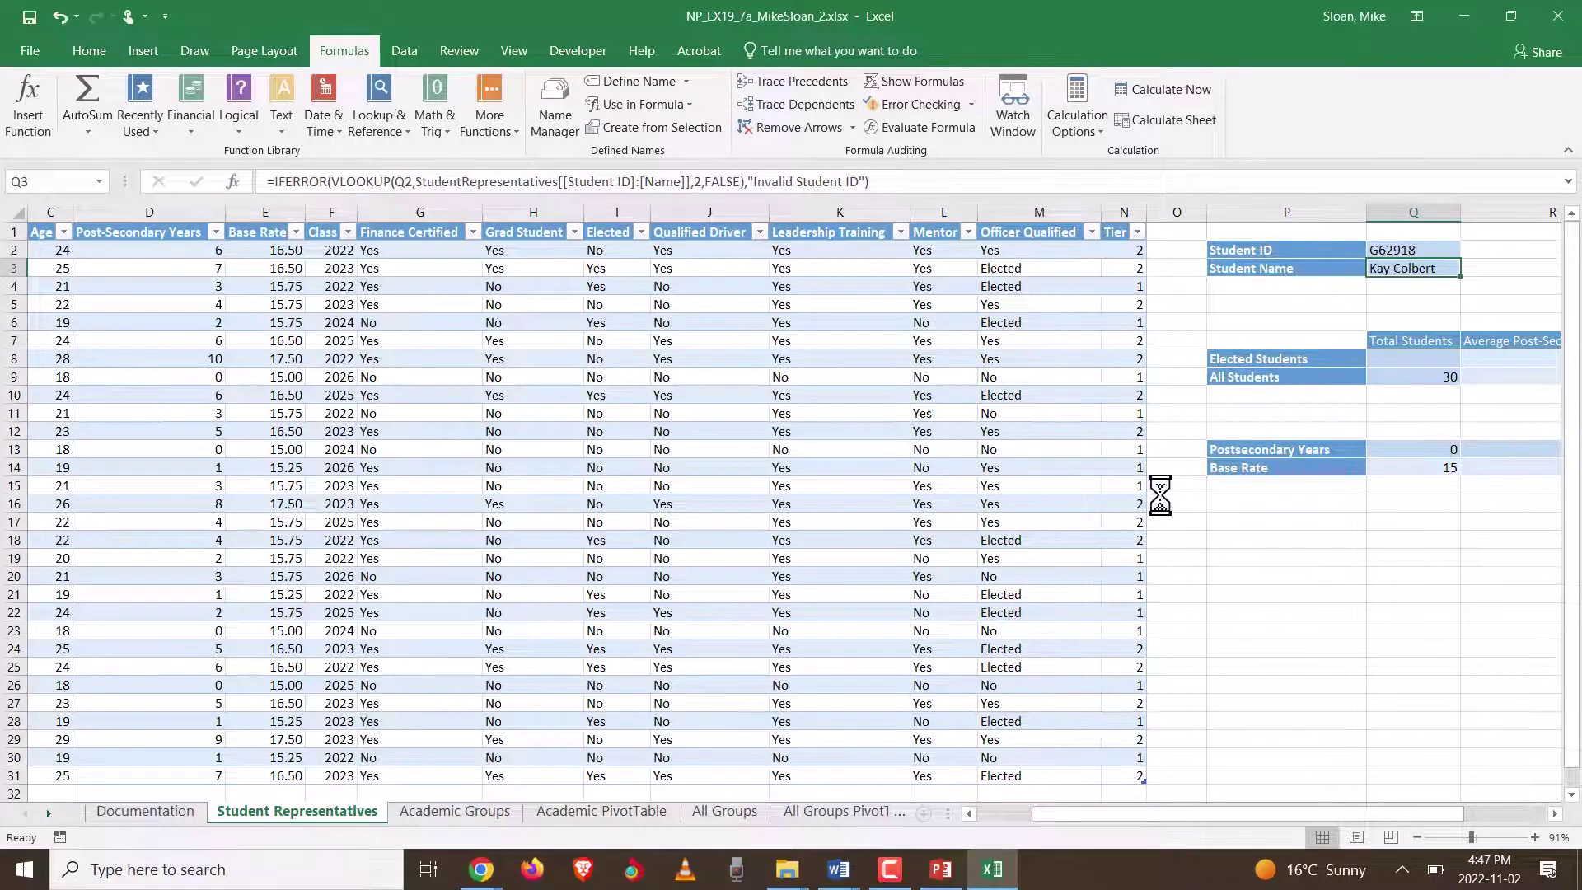
Step: Test Q3's IFERROR formula by entering an invalid student ID in Q2
left_click(1401, 249)
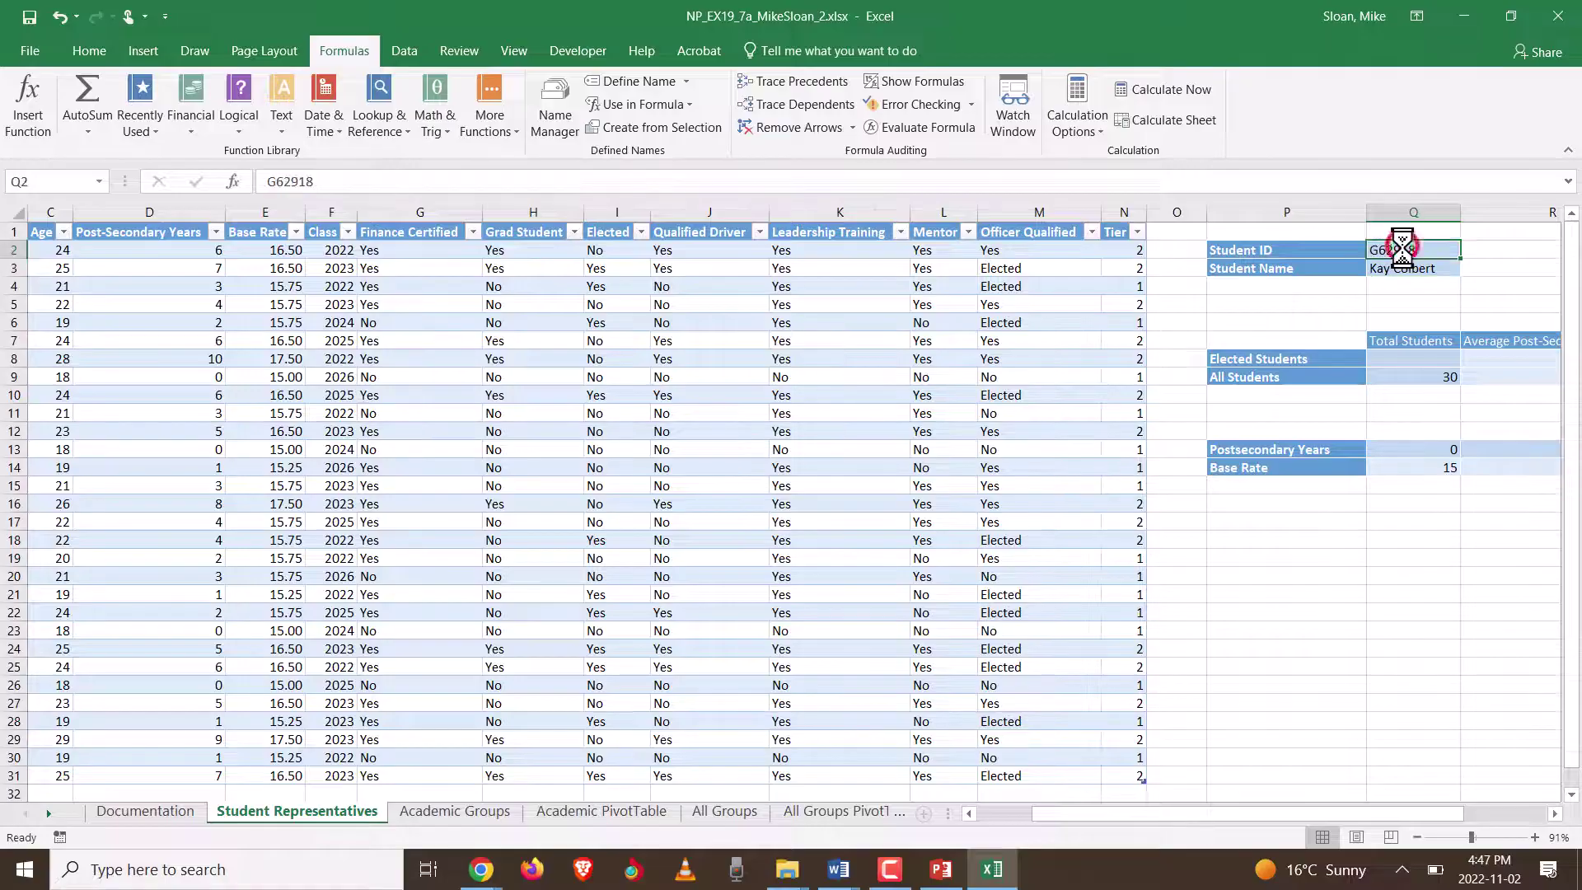
type("454")
key("Return")
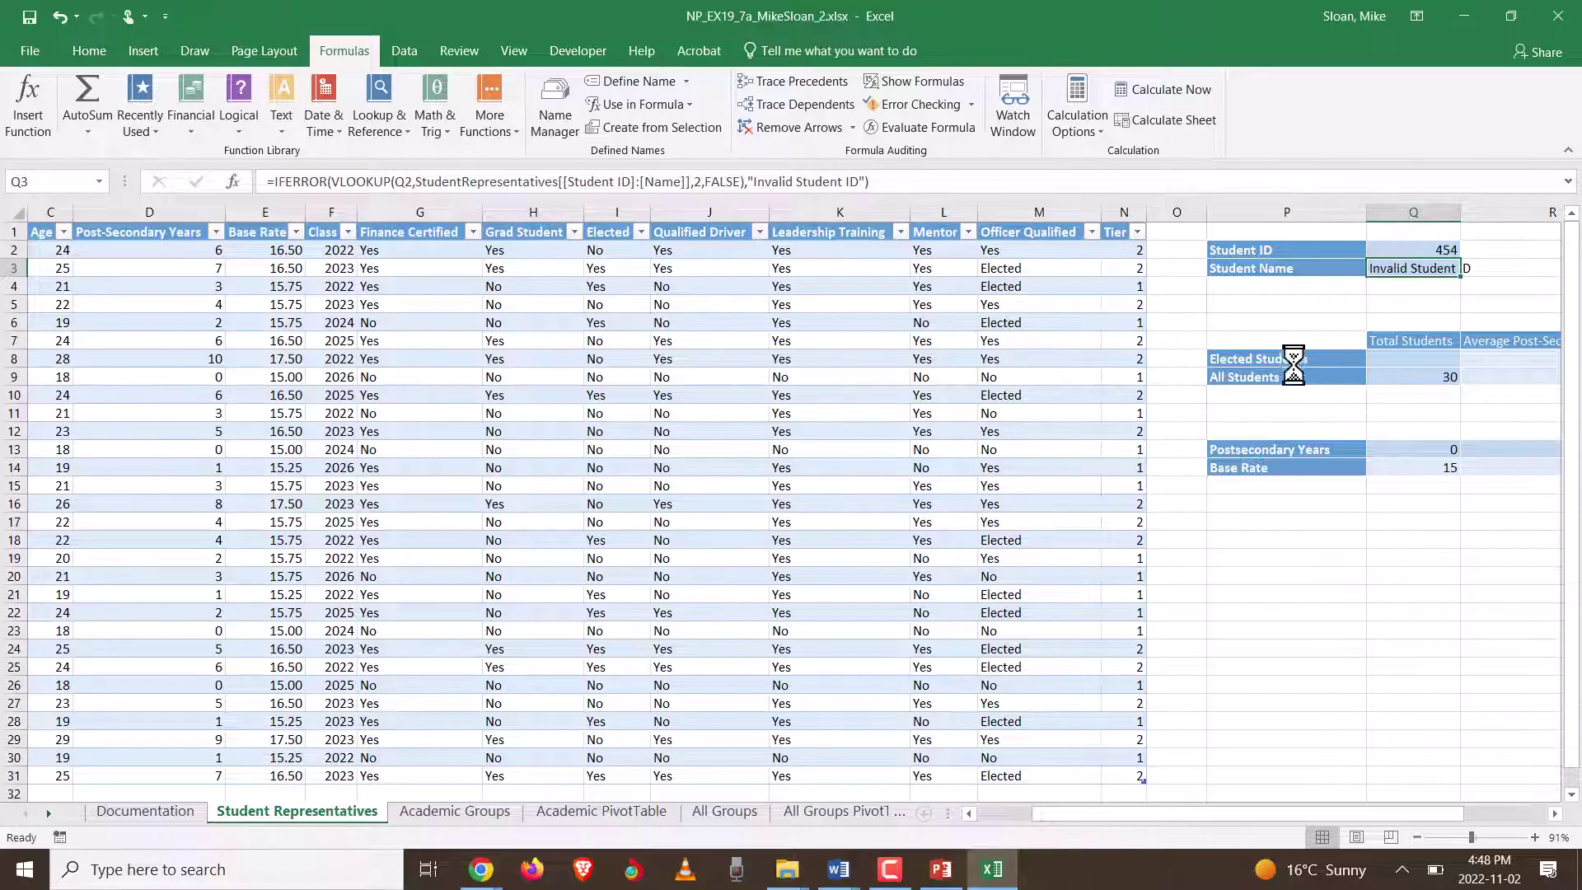
Step: Switch to the Word instructions and look at the start of instruction 9
left_click(838, 869)
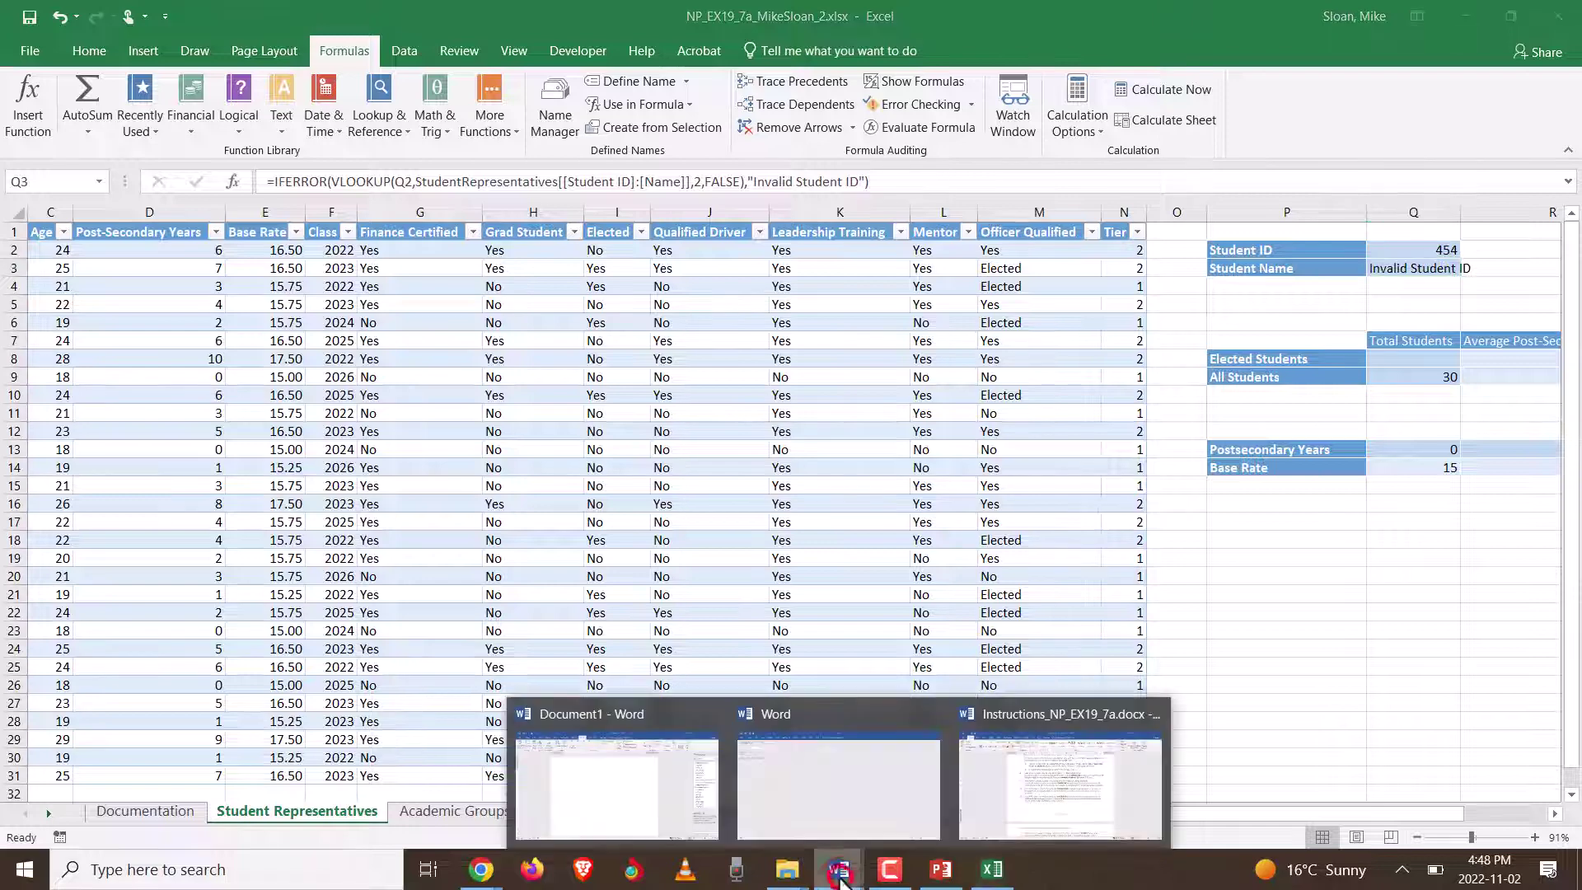
left_click(1011, 818)
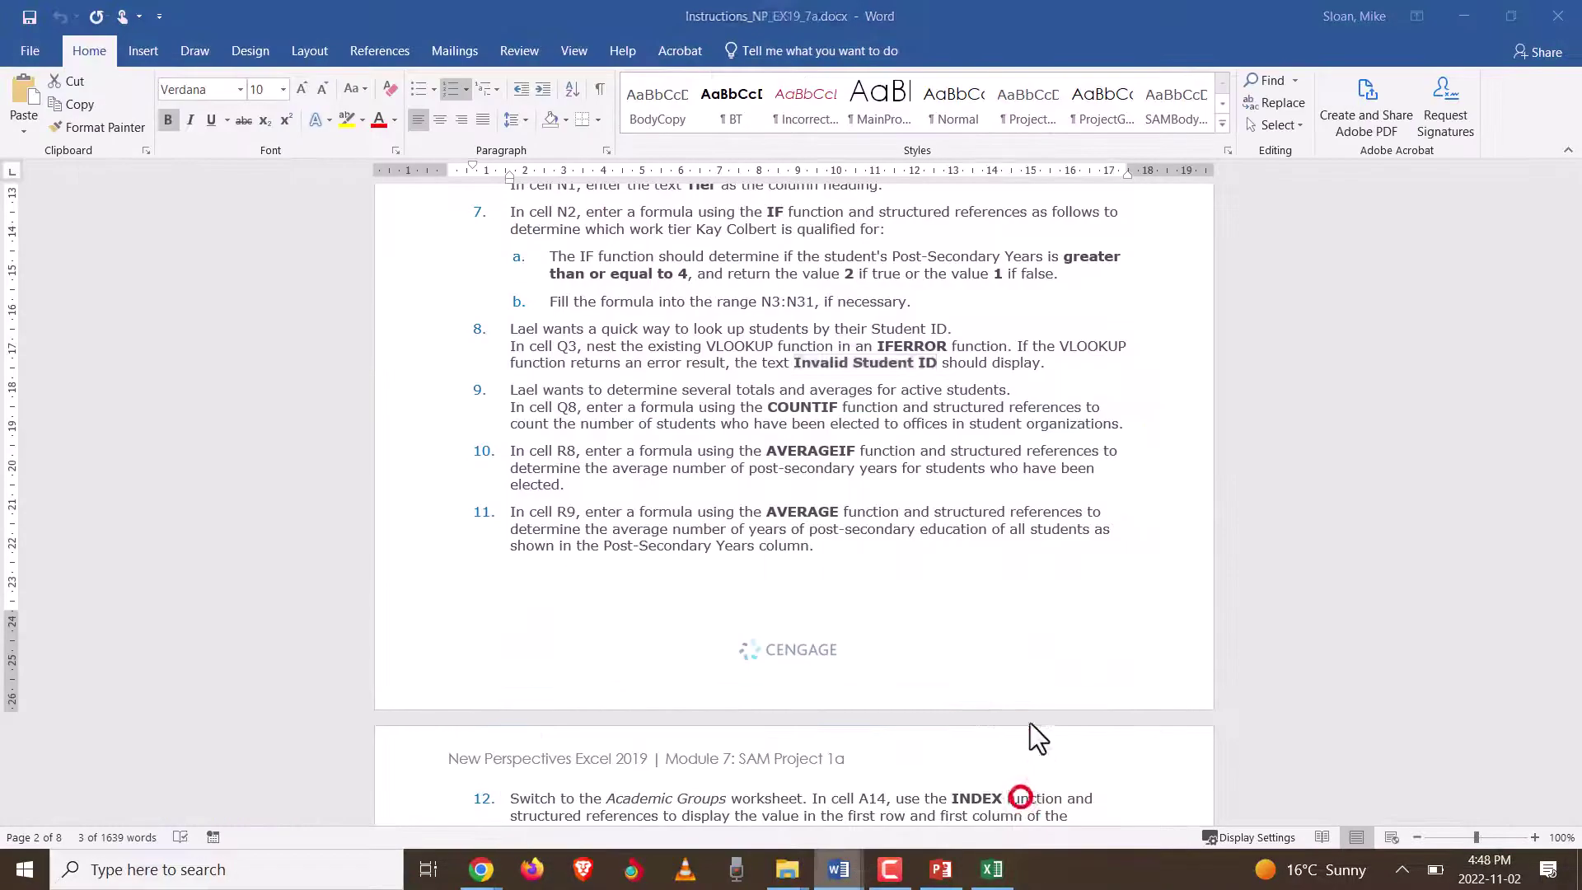
left_click(520, 390)
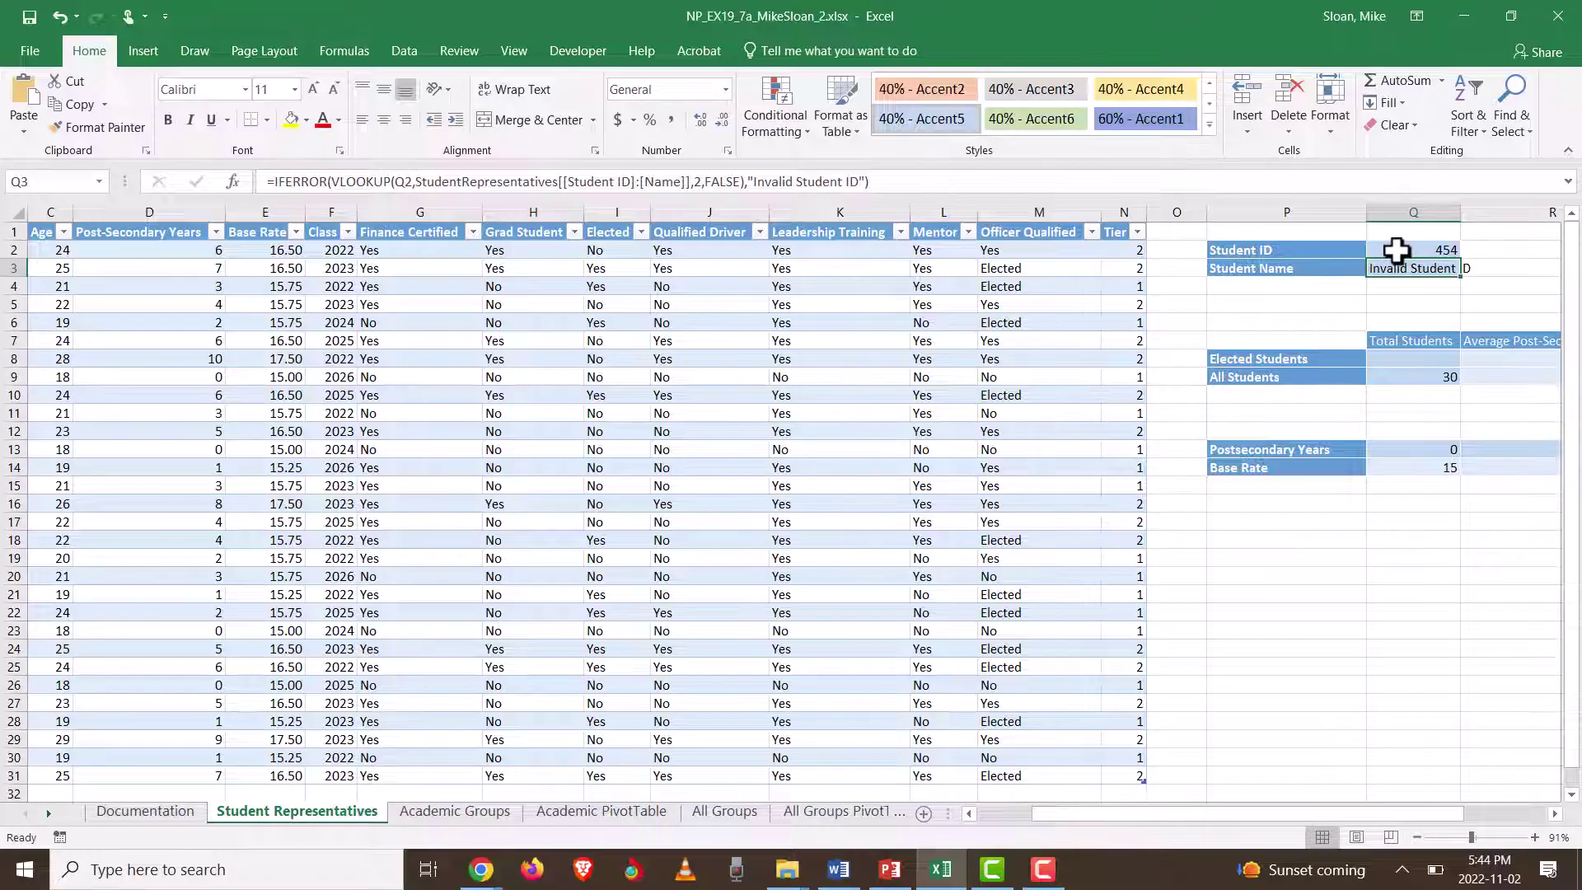
Step: In Excel, undo the test entry in Q2 and check the student ID and name cells
key("ctrl+z")
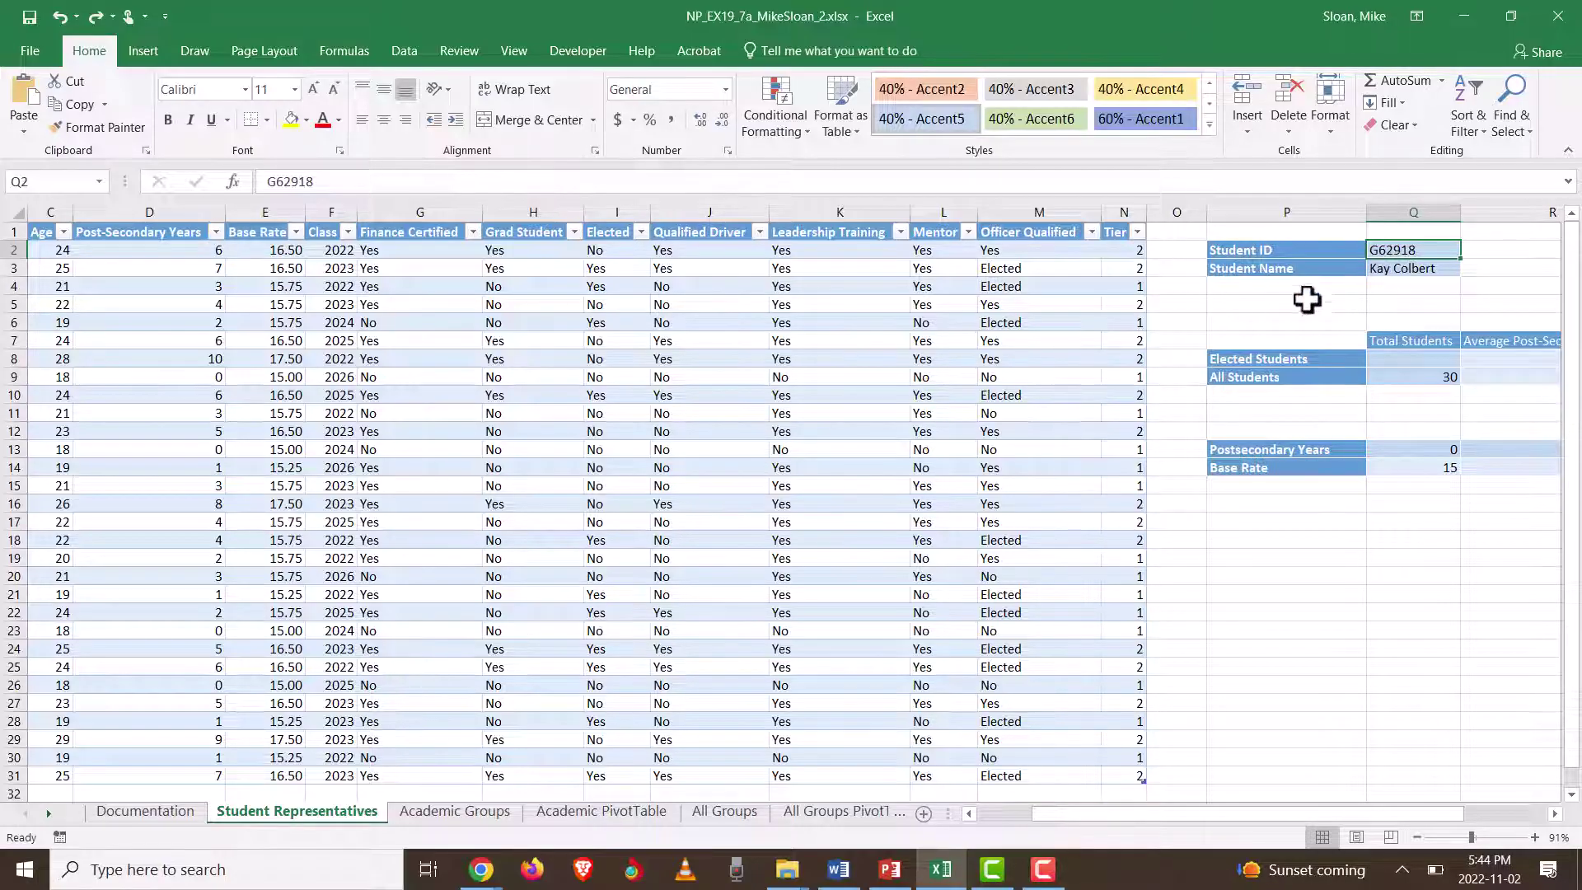
left_click(1392, 273)
left_click(1396, 246)
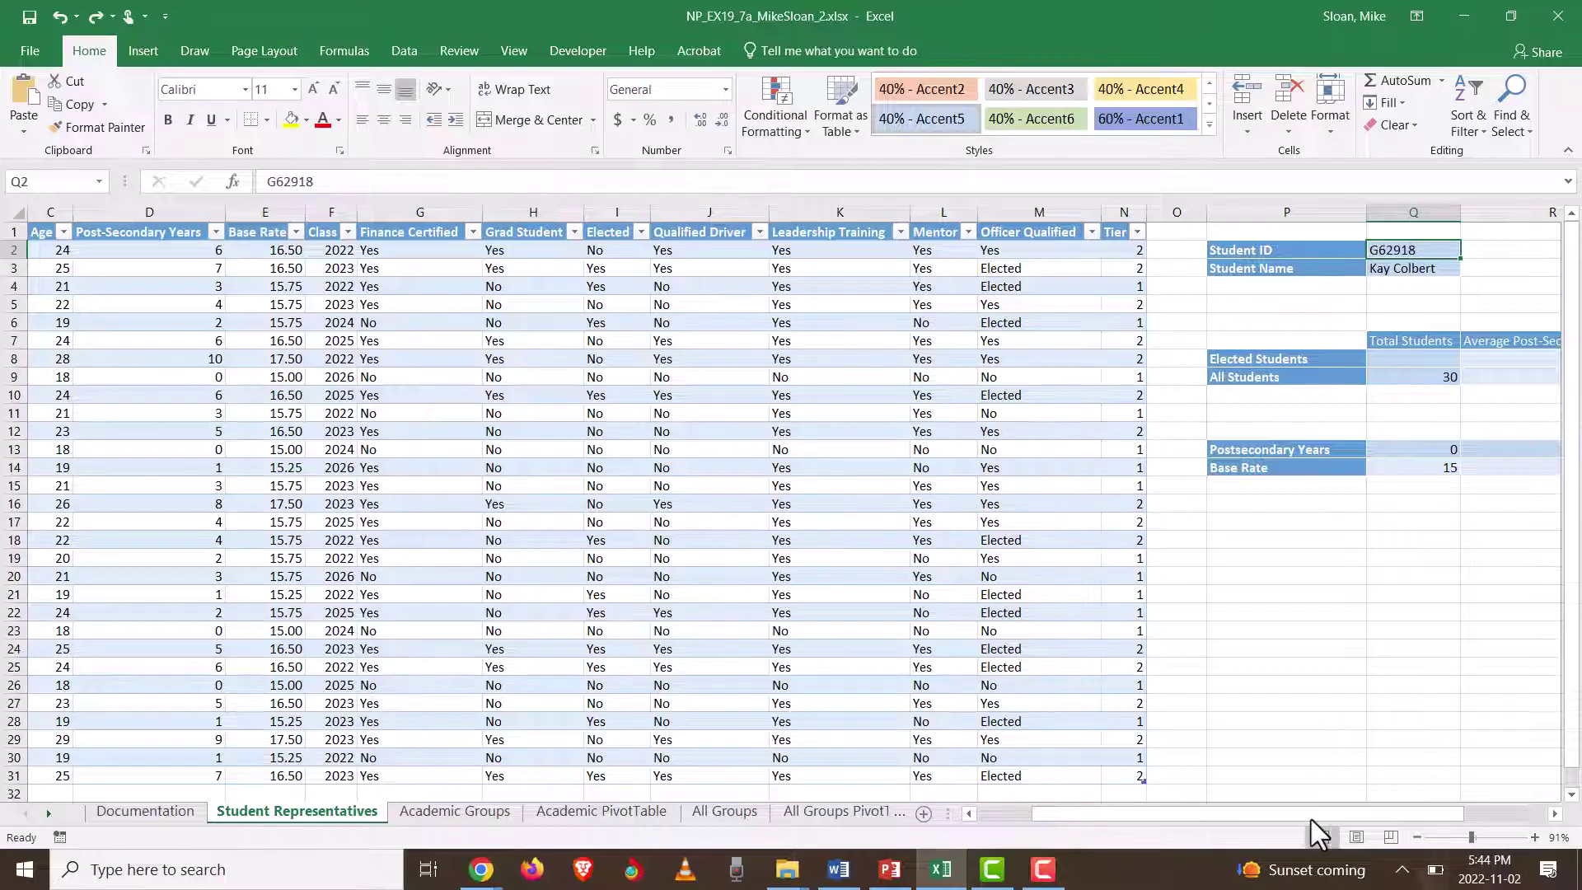
Step: Locate Q8 in the sheet, and read instruction 9 in Word about counting elected students with COUNTIF and structured references
mouse_move(840, 885)
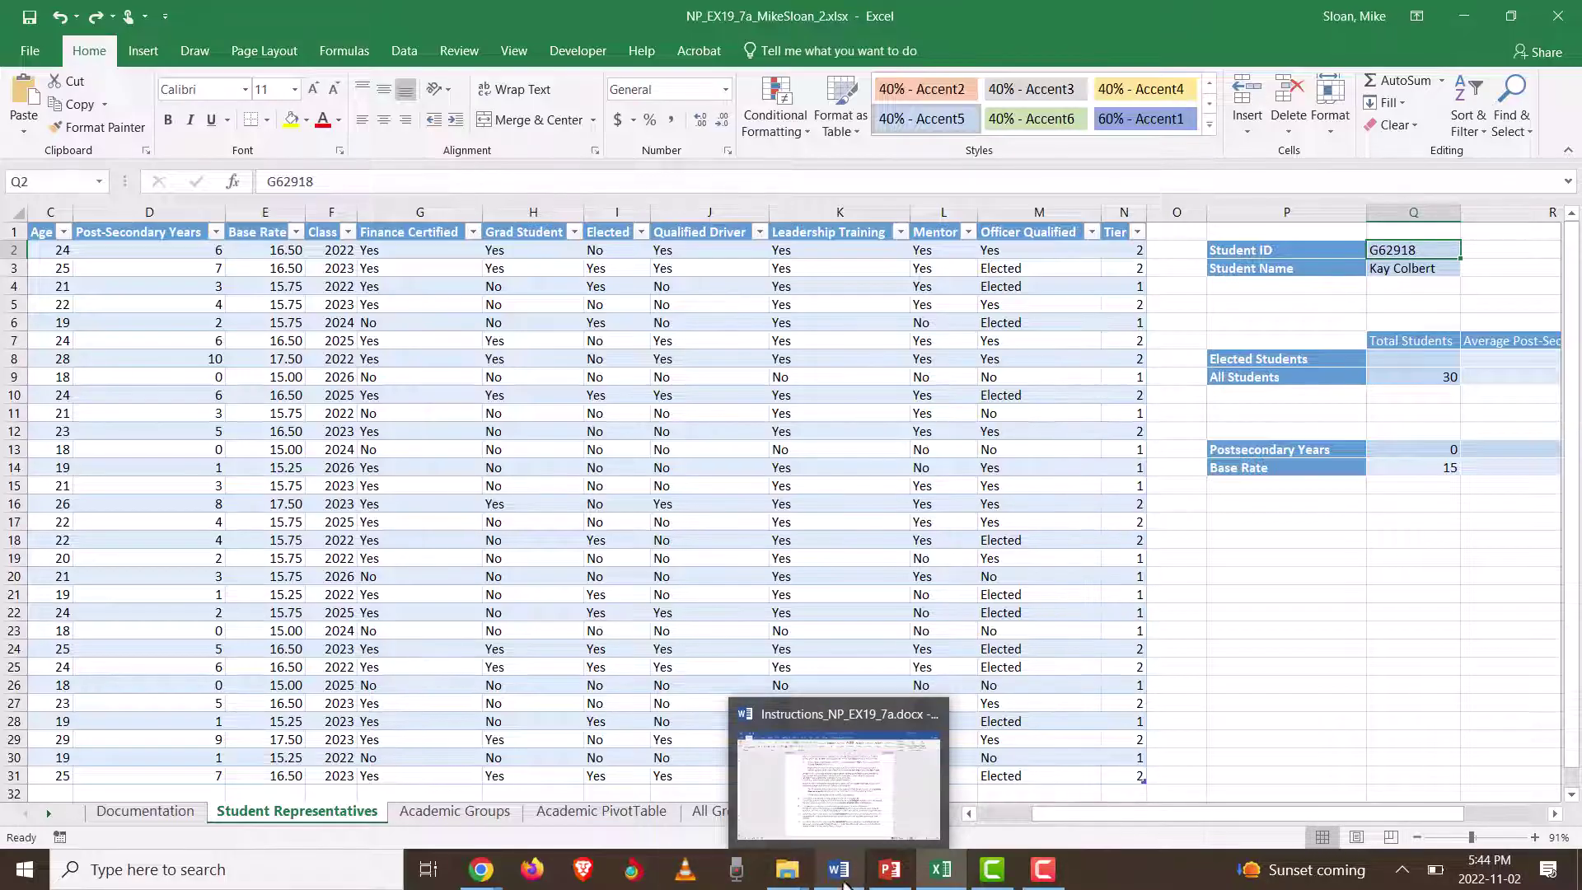
left_click(1408, 356)
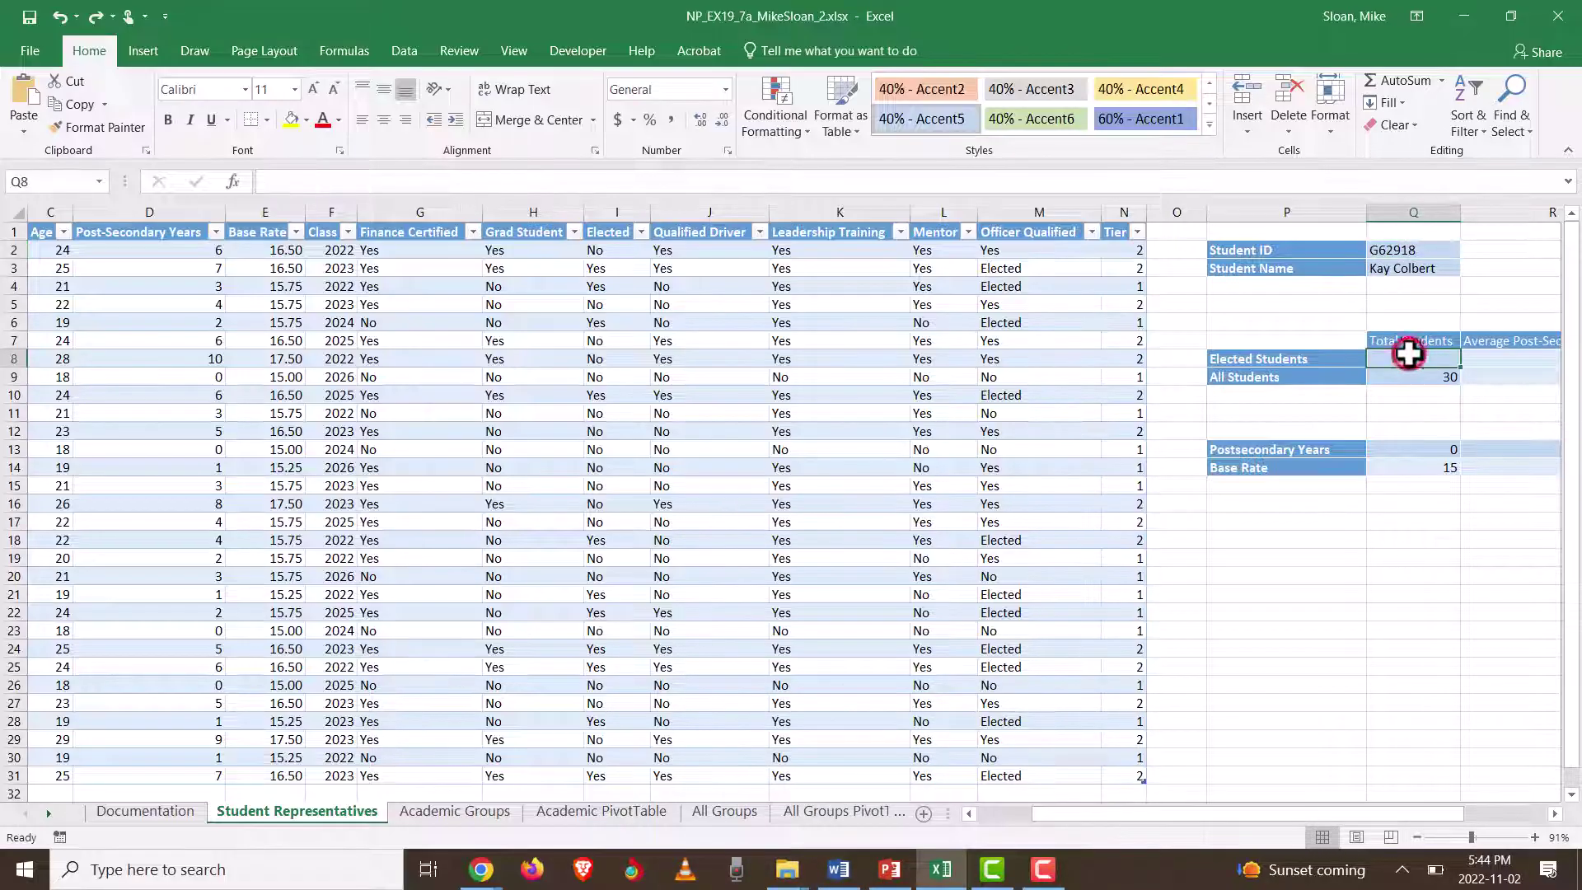
left_click(837, 872)
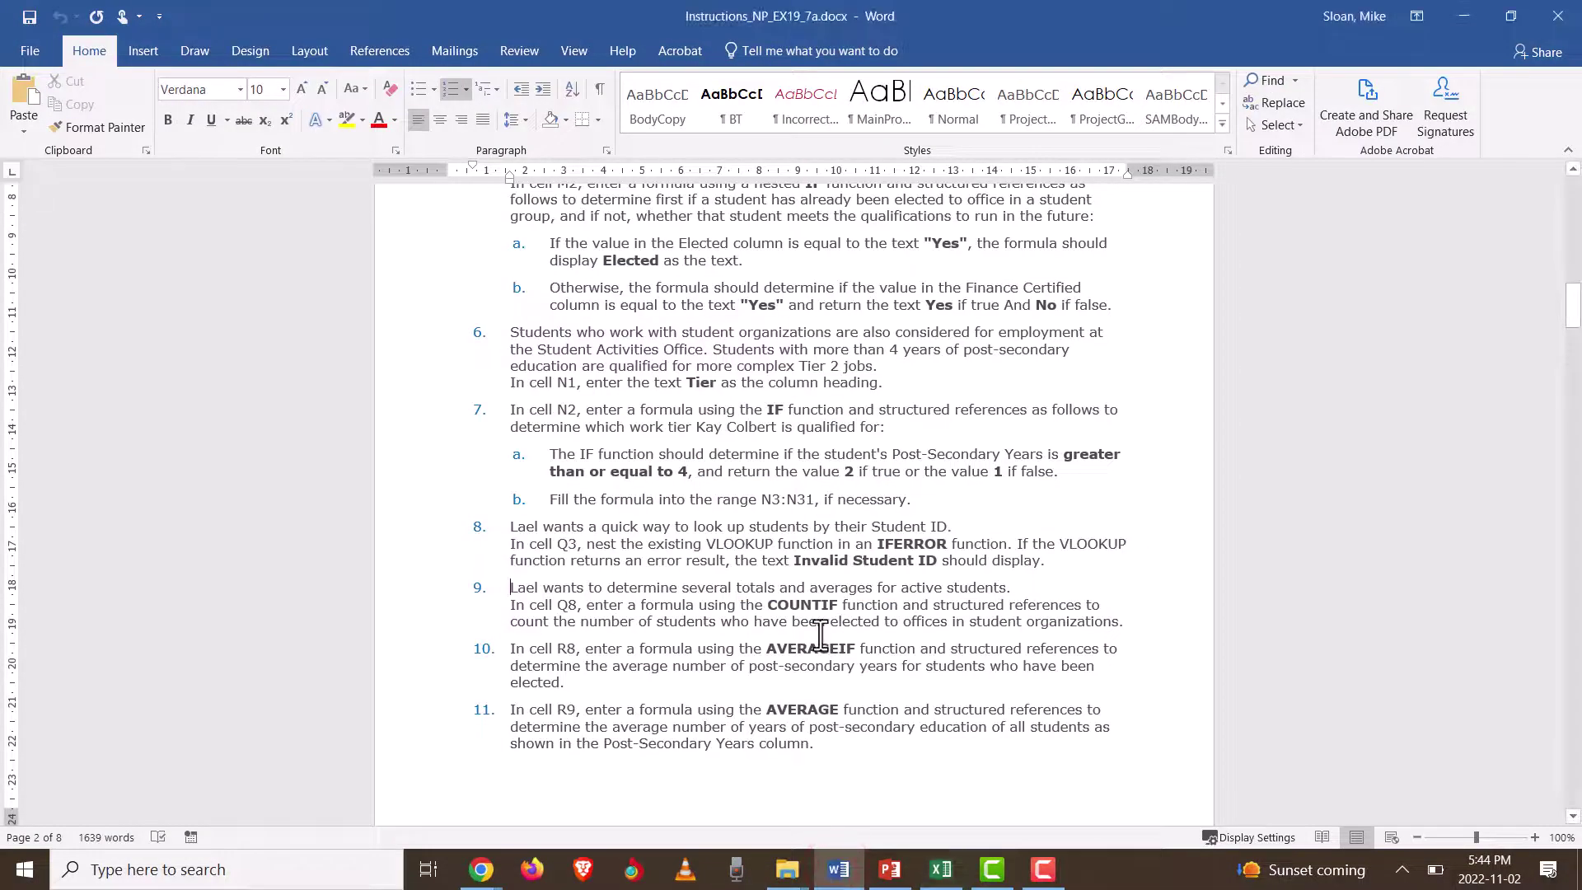
scroll(811, 632, "down", 2)
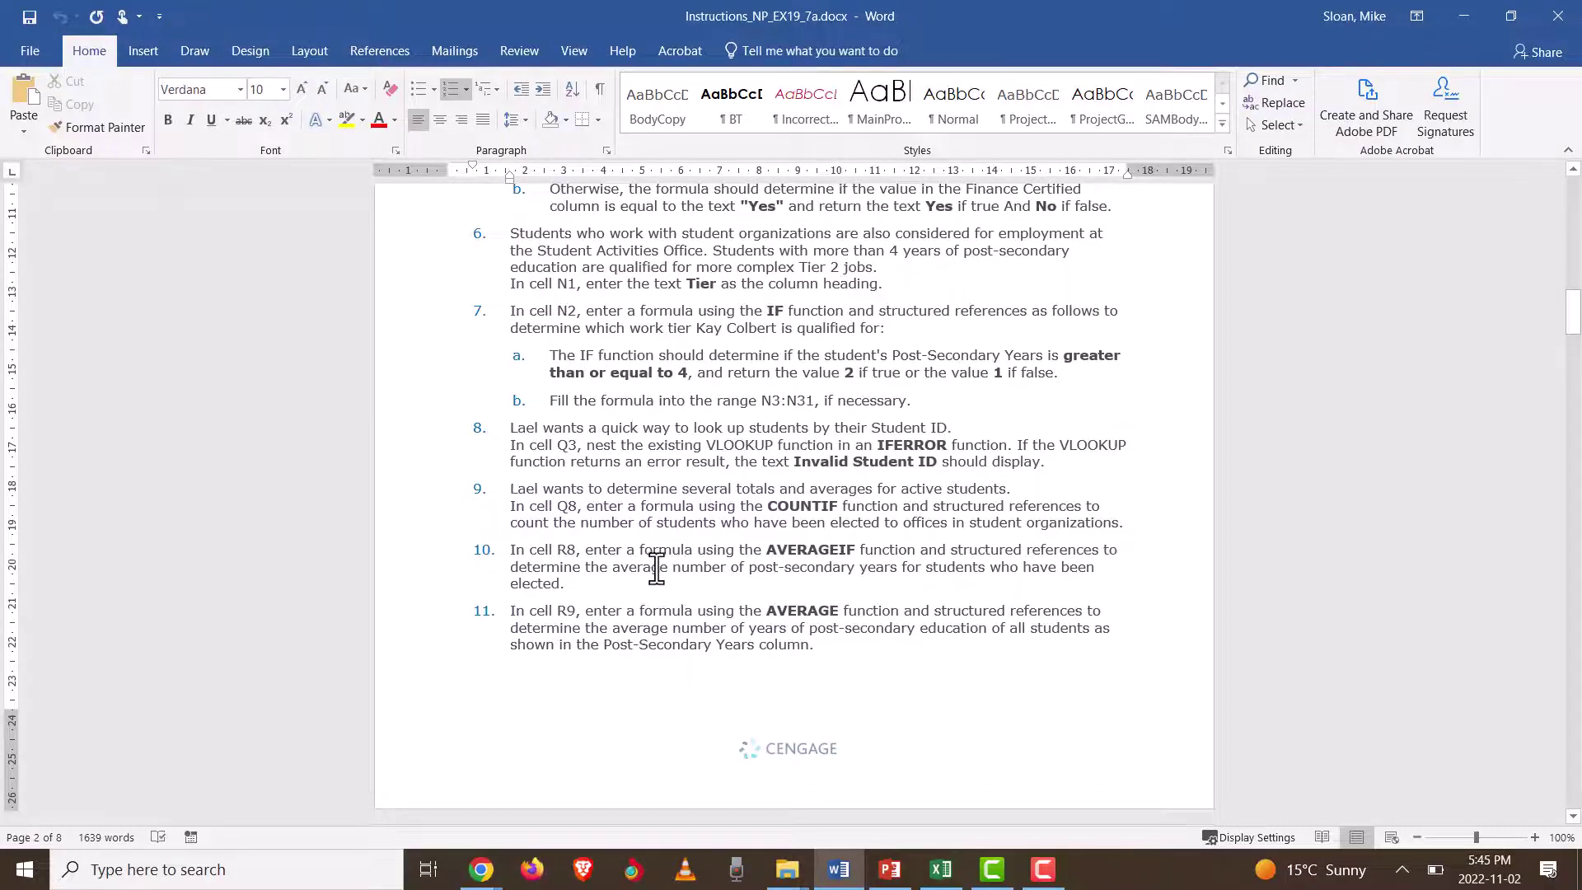
Step: Return to Excel, start a COUNTIF function in Q8 and open its function arguments for entry
key("alt+Tab")
left_click(1387, 356)
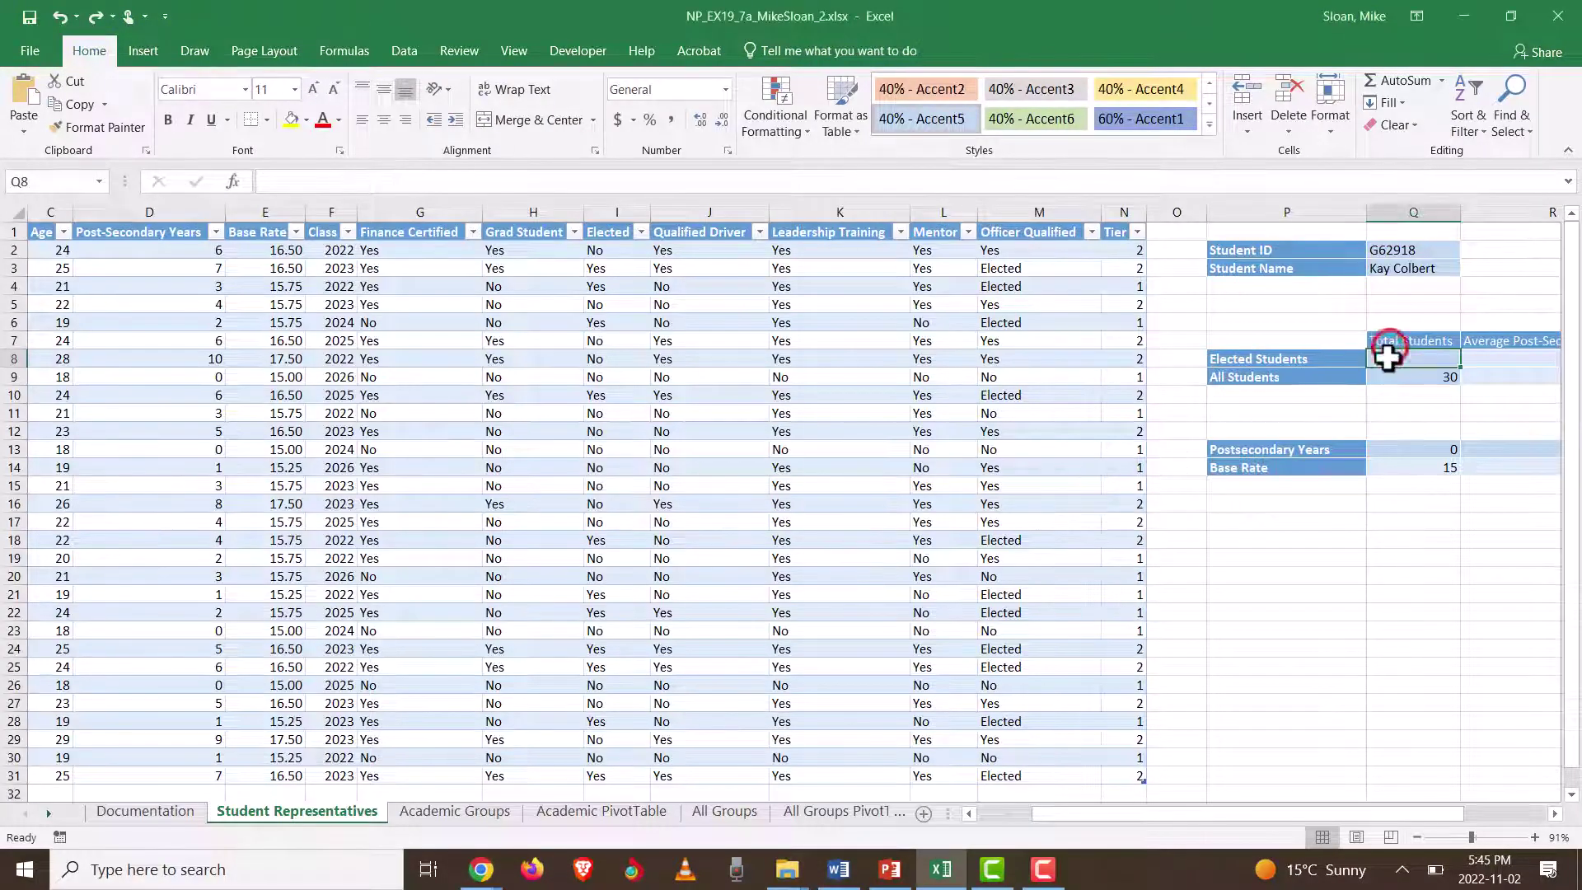
type("=count")
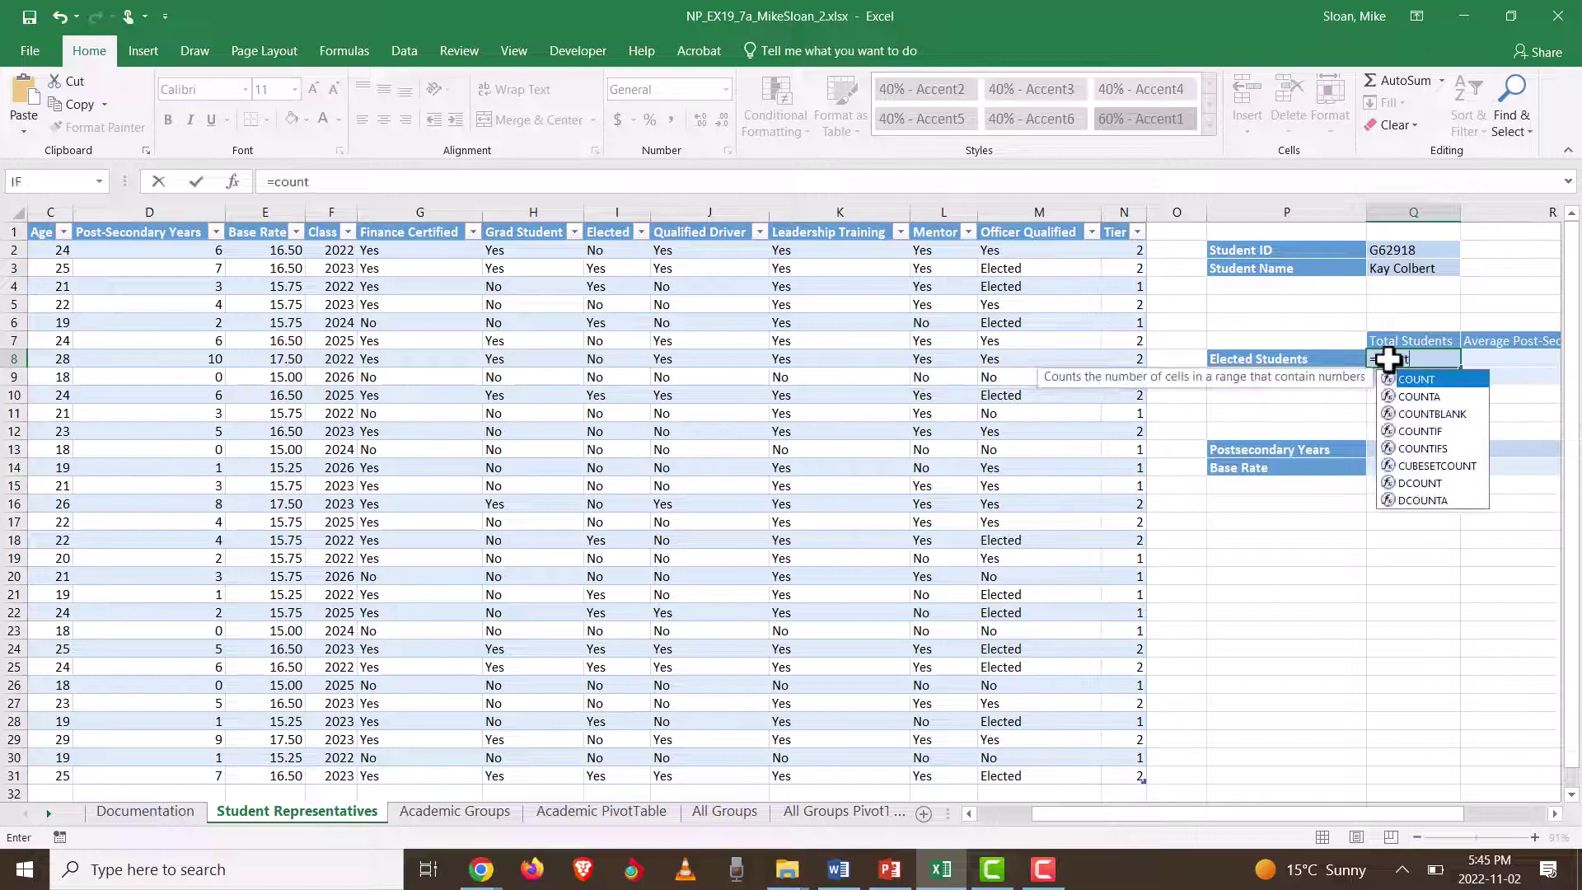
type("if(")
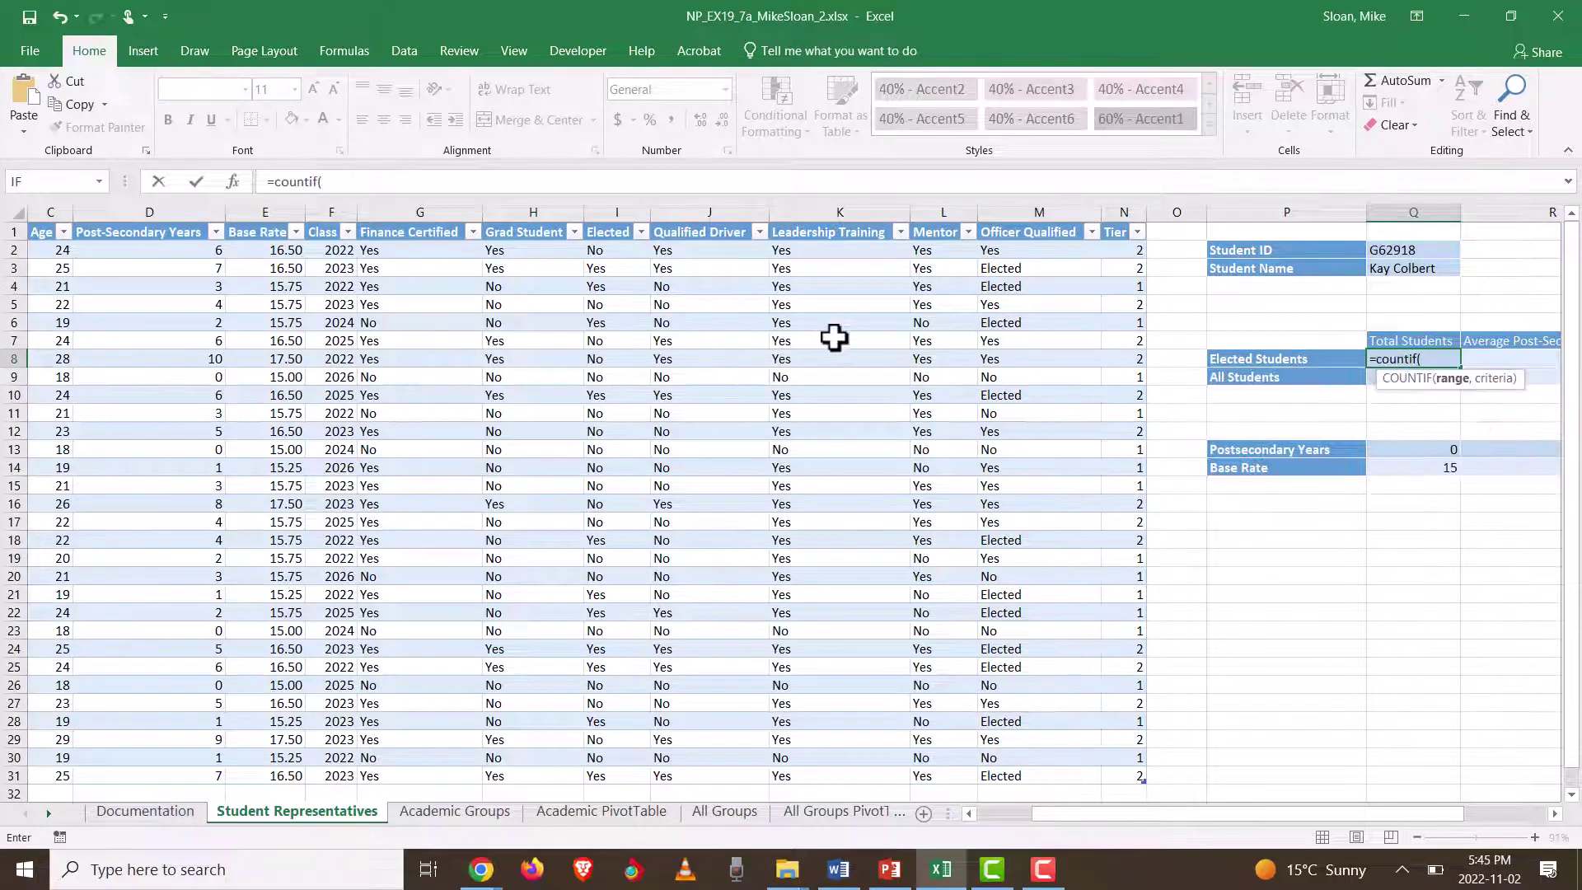
left_click(234, 182)
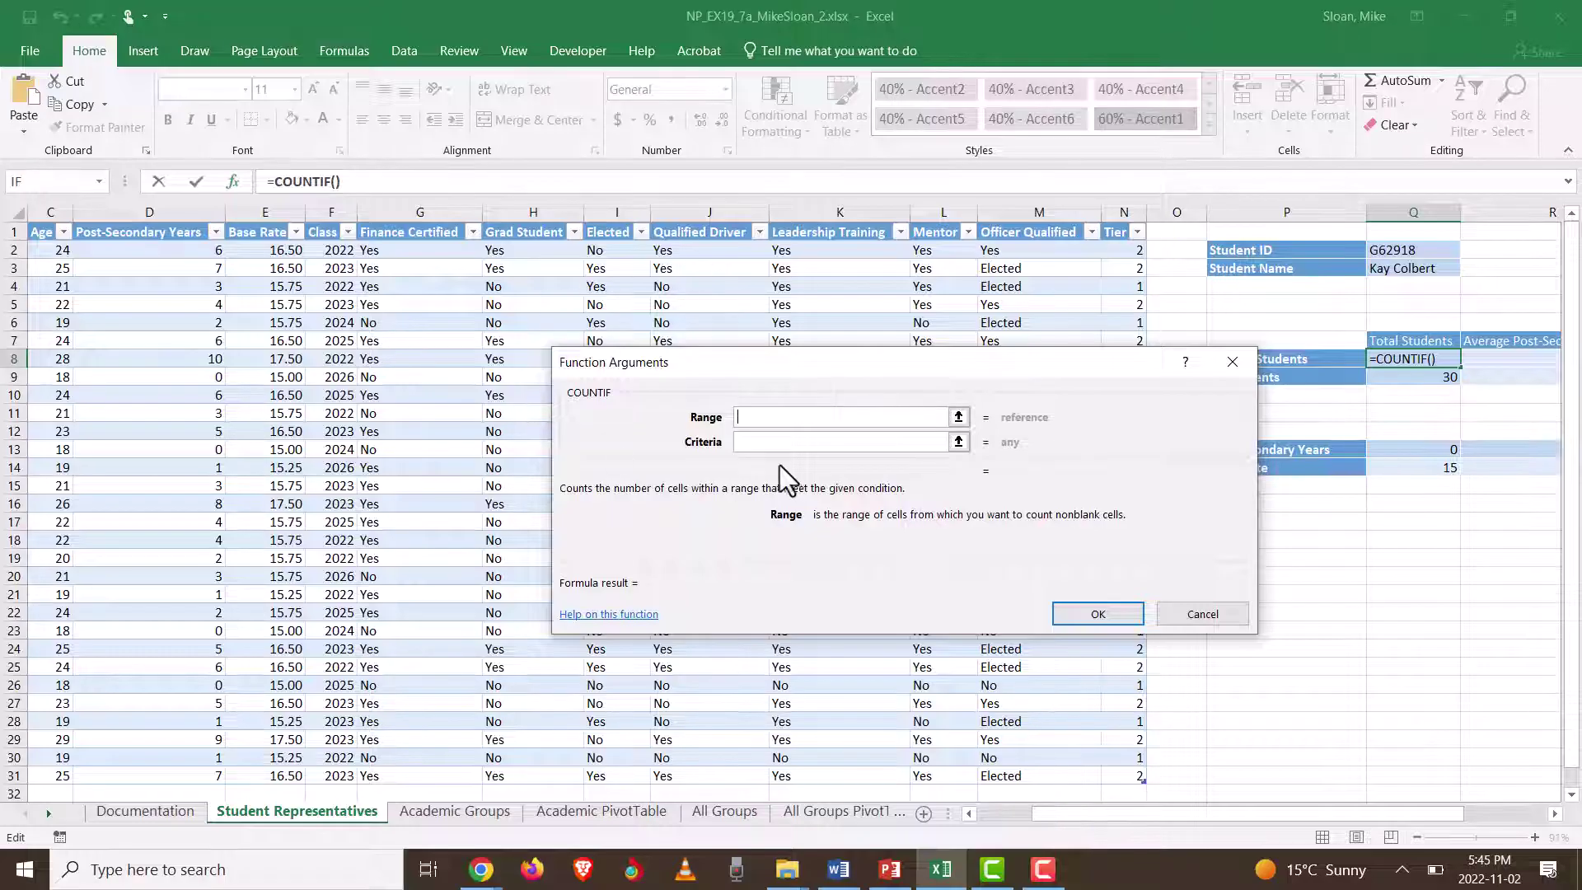
left_click(768, 443)
left_click(766, 417)
Step: Recheck the Word document for what Q8's COUNTIF must count, and return to the function arguments in Excel
key("alt+Tab")
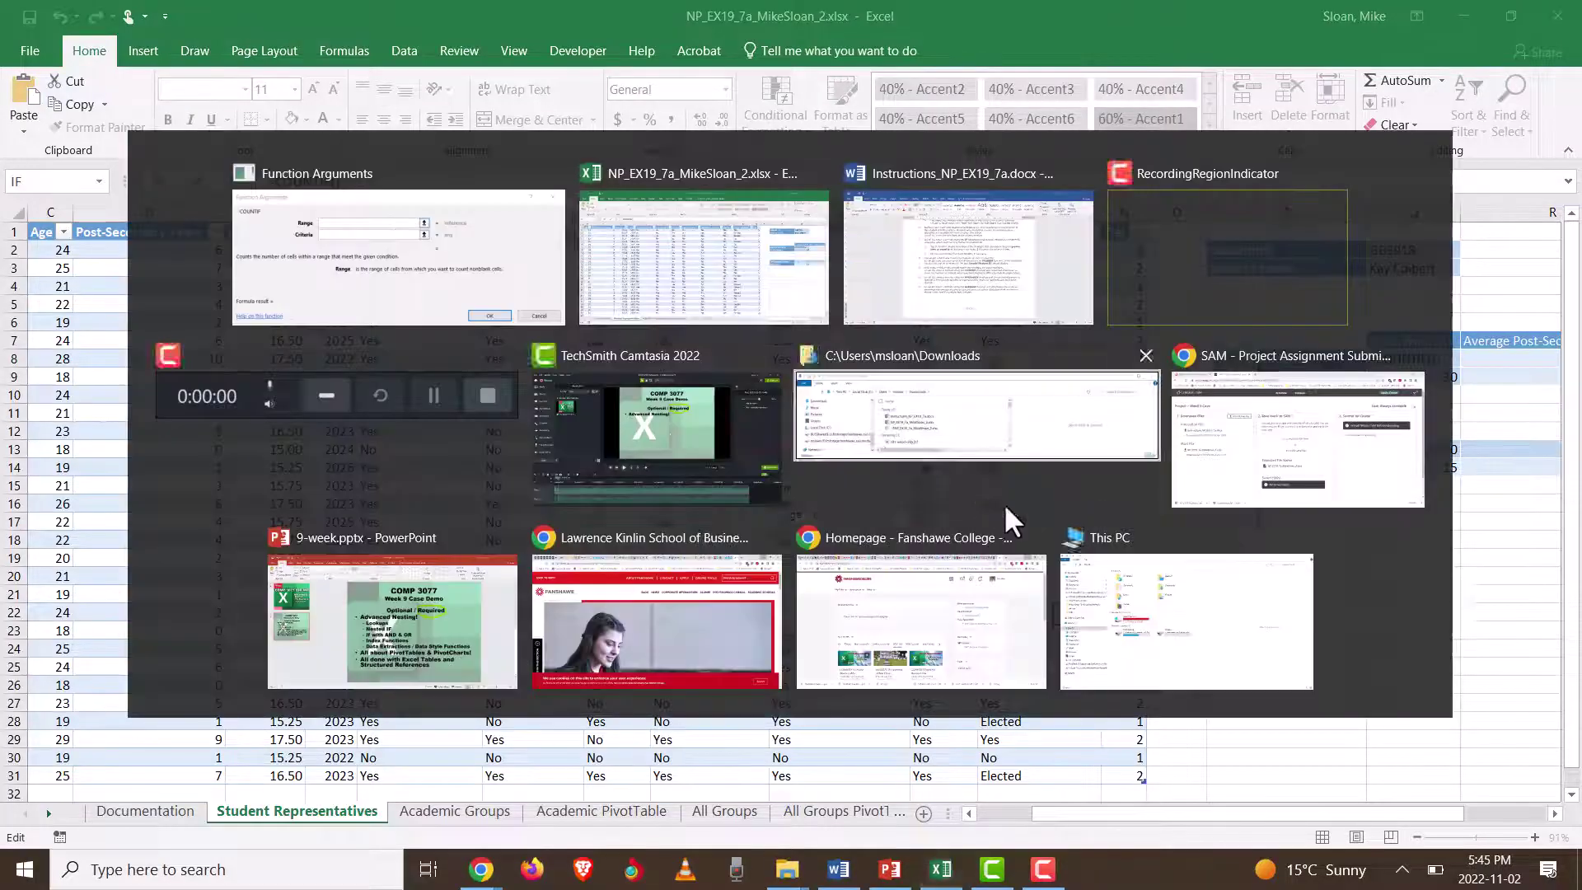
left_click(839, 869)
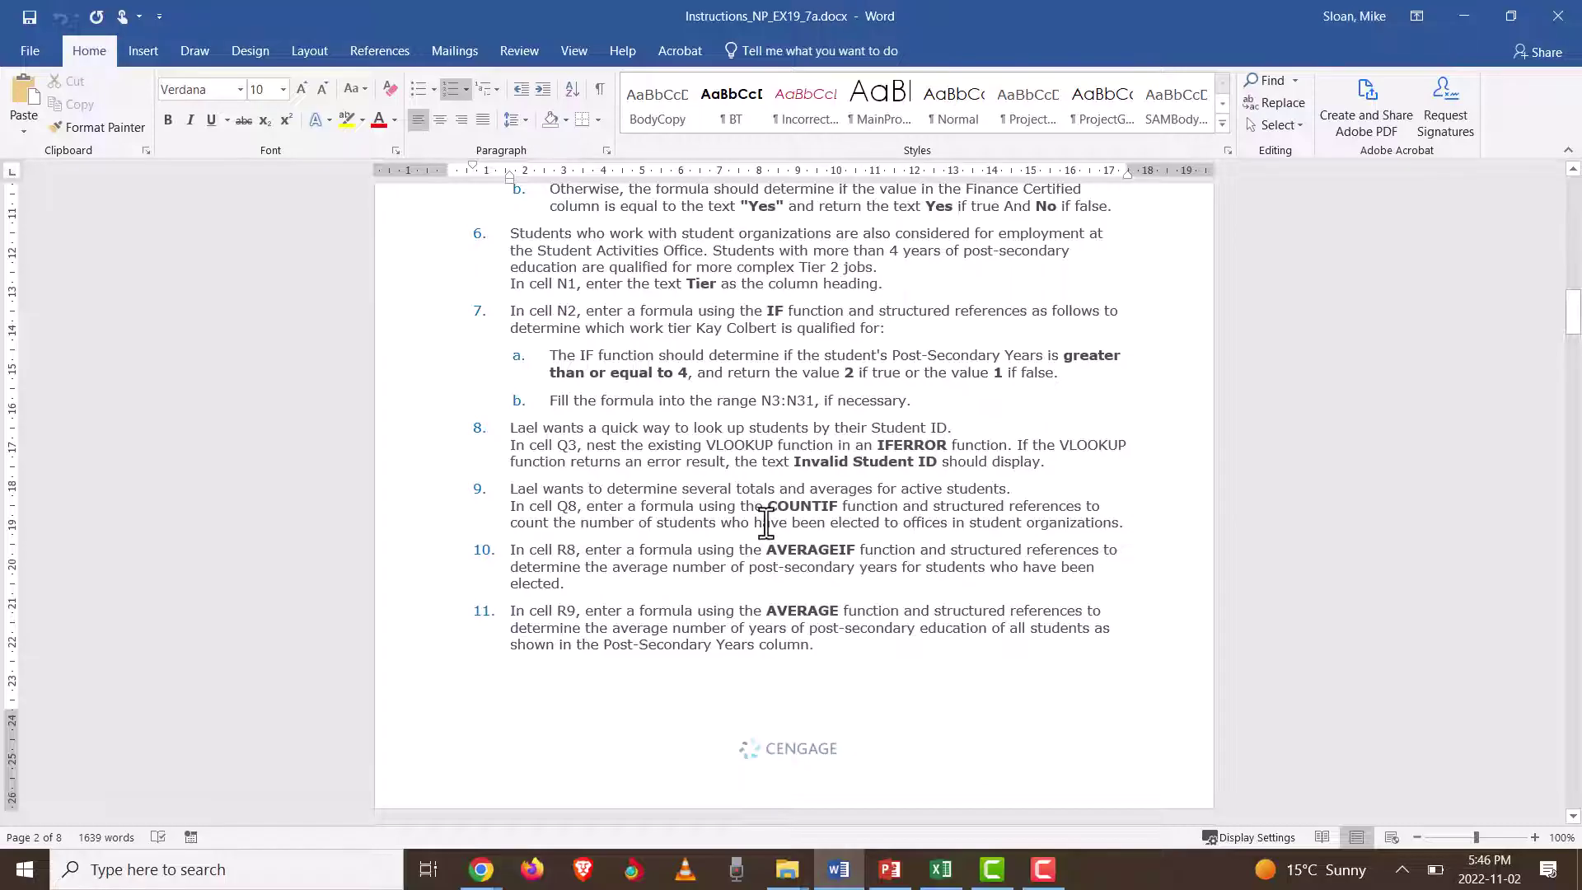
key("alt+Tab")
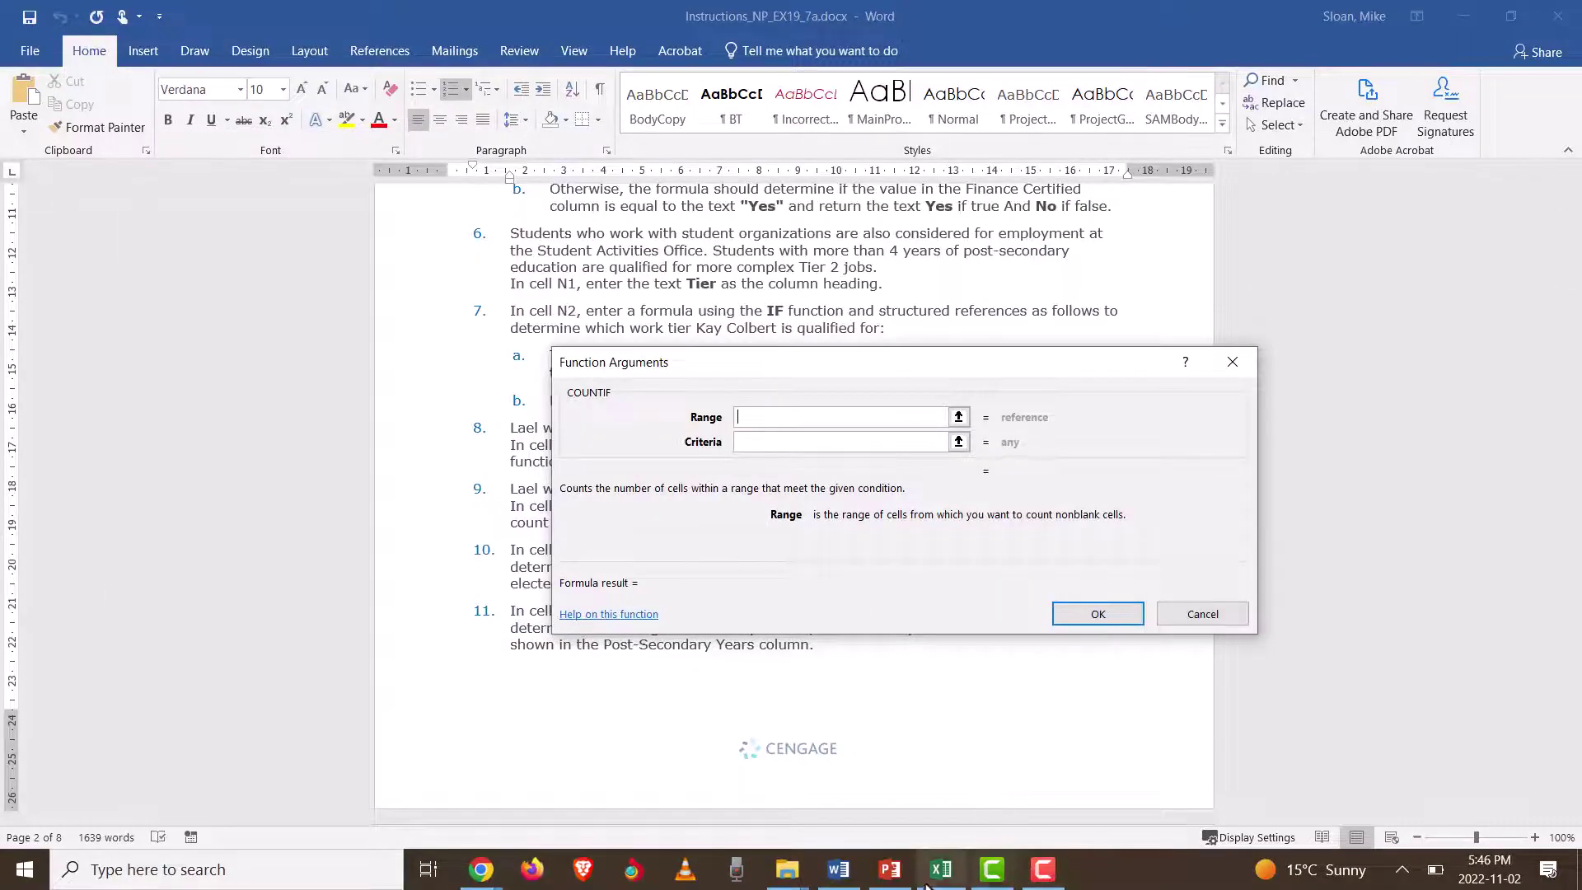
left_click(927, 882)
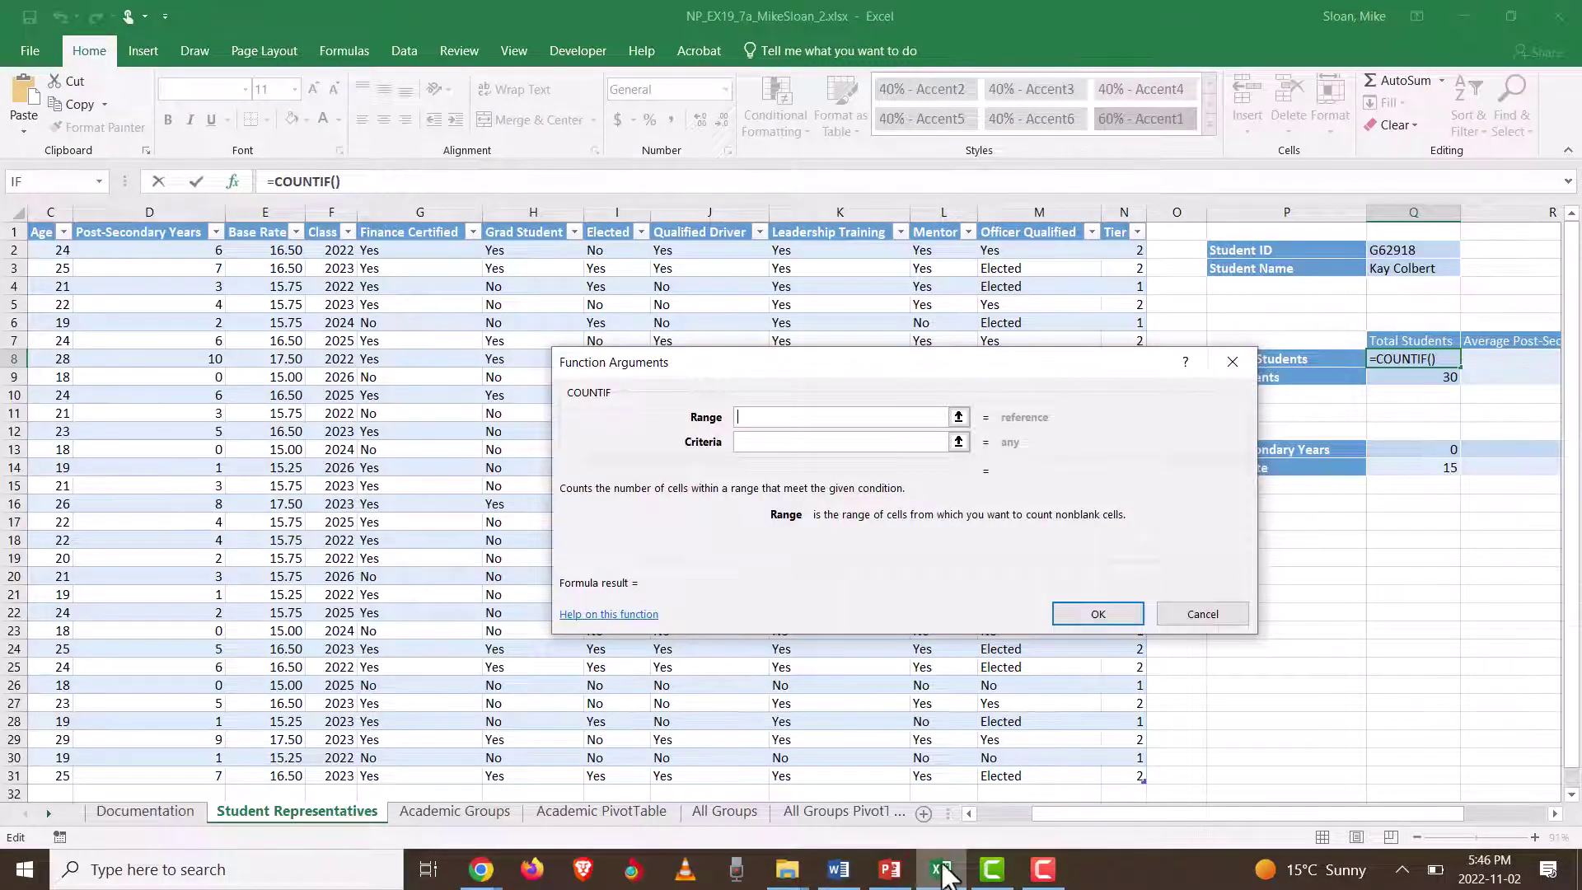
left_click(851, 871)
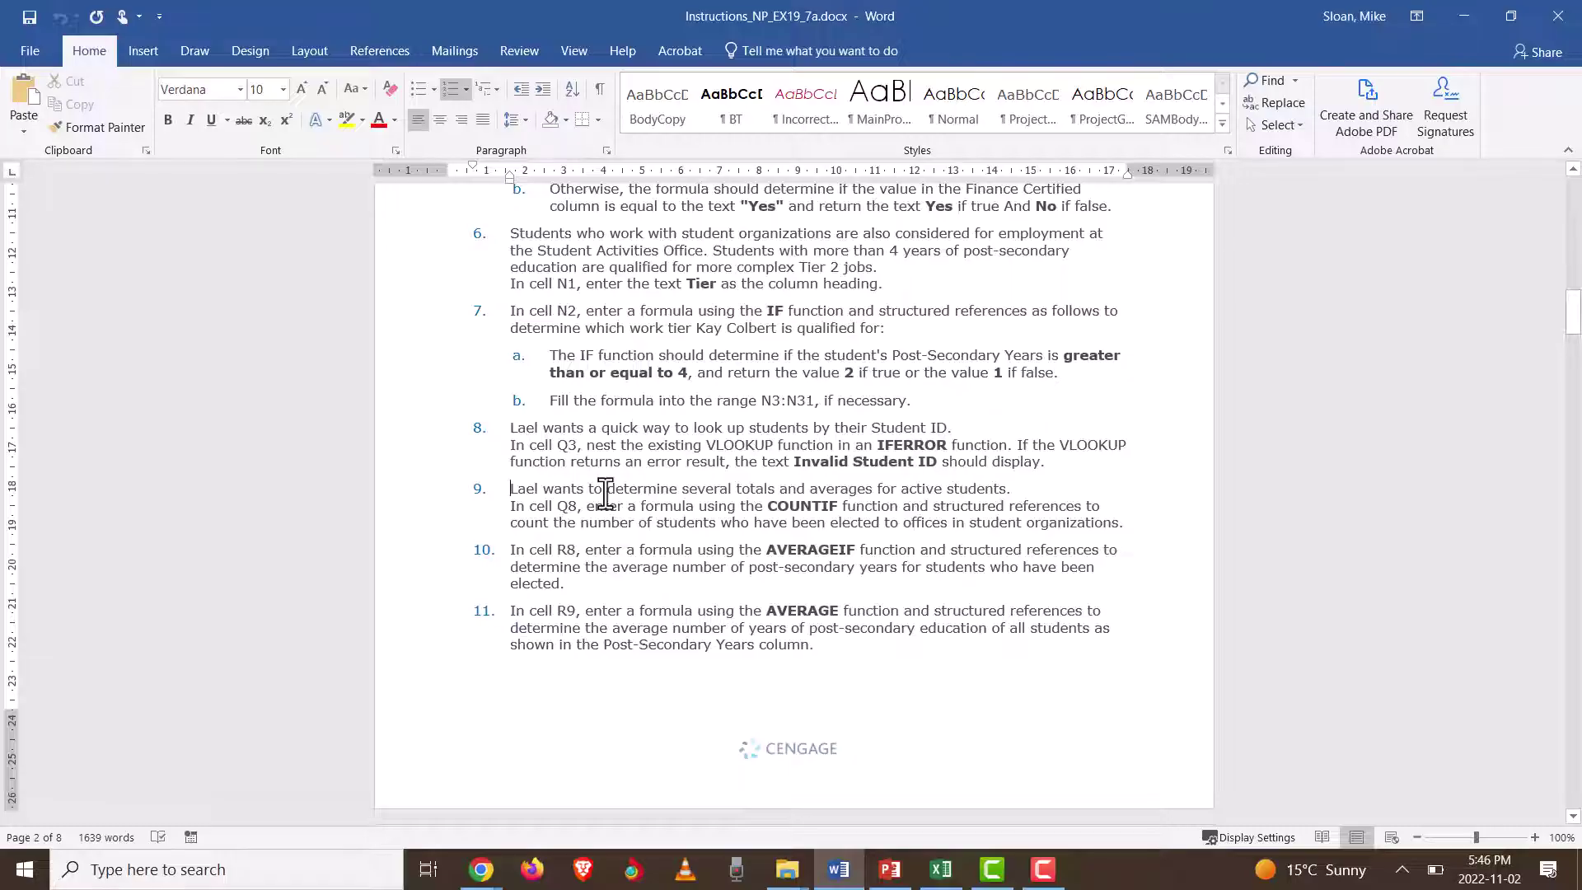
left_click(943, 866)
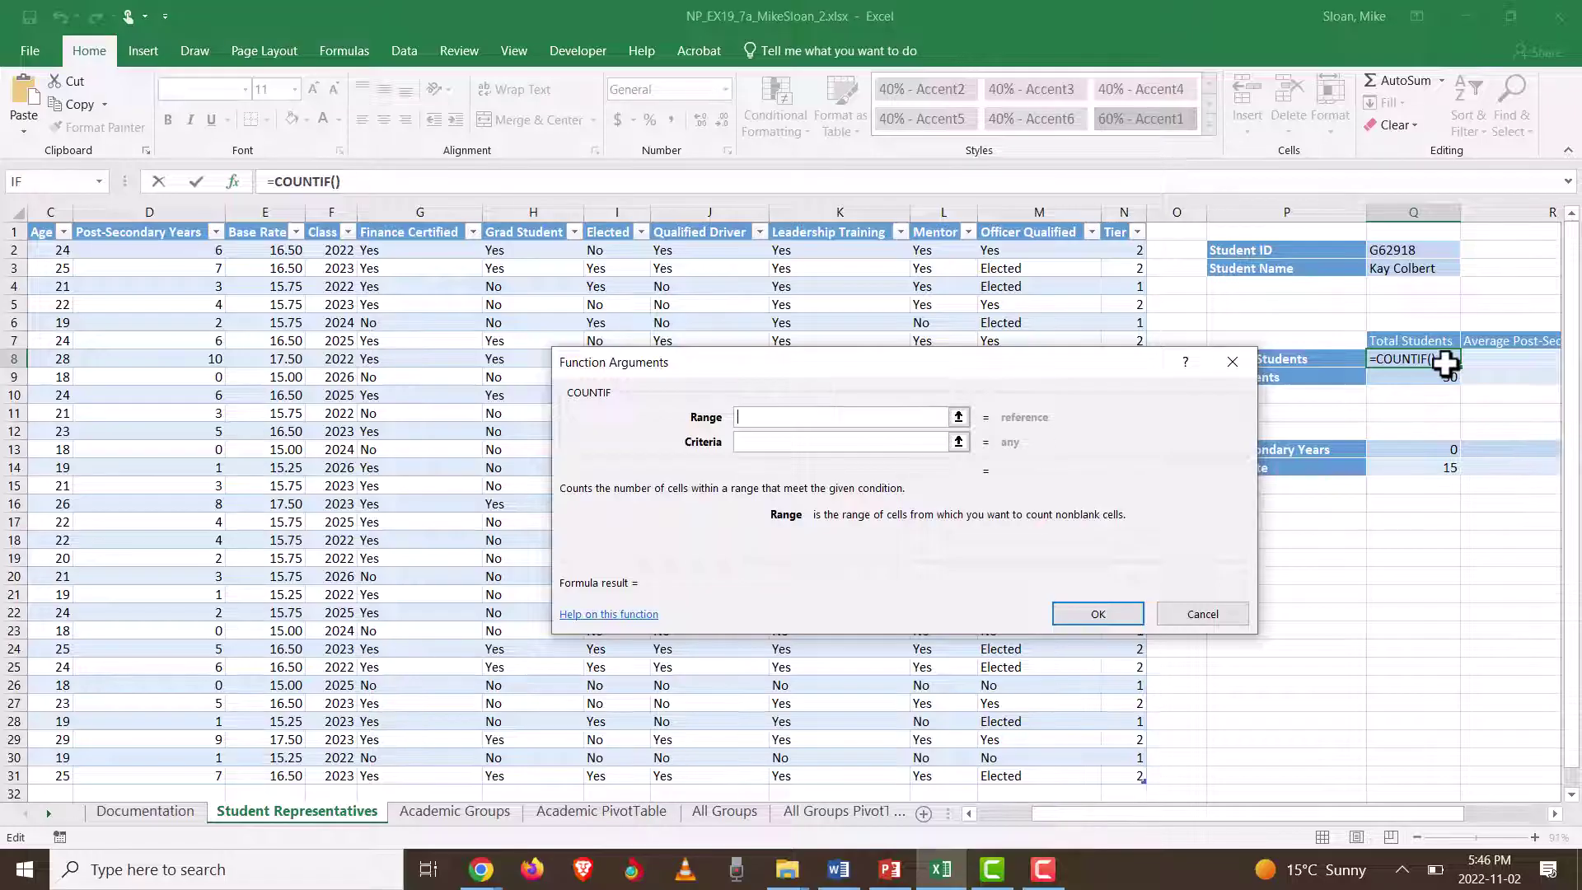
Step: Set the COUNTIF's Range argument to the table's Elected column, StudentRepresentatives[Elected], moving the dialog clear of the data
left_click_drag(998, 367, 727, 446)
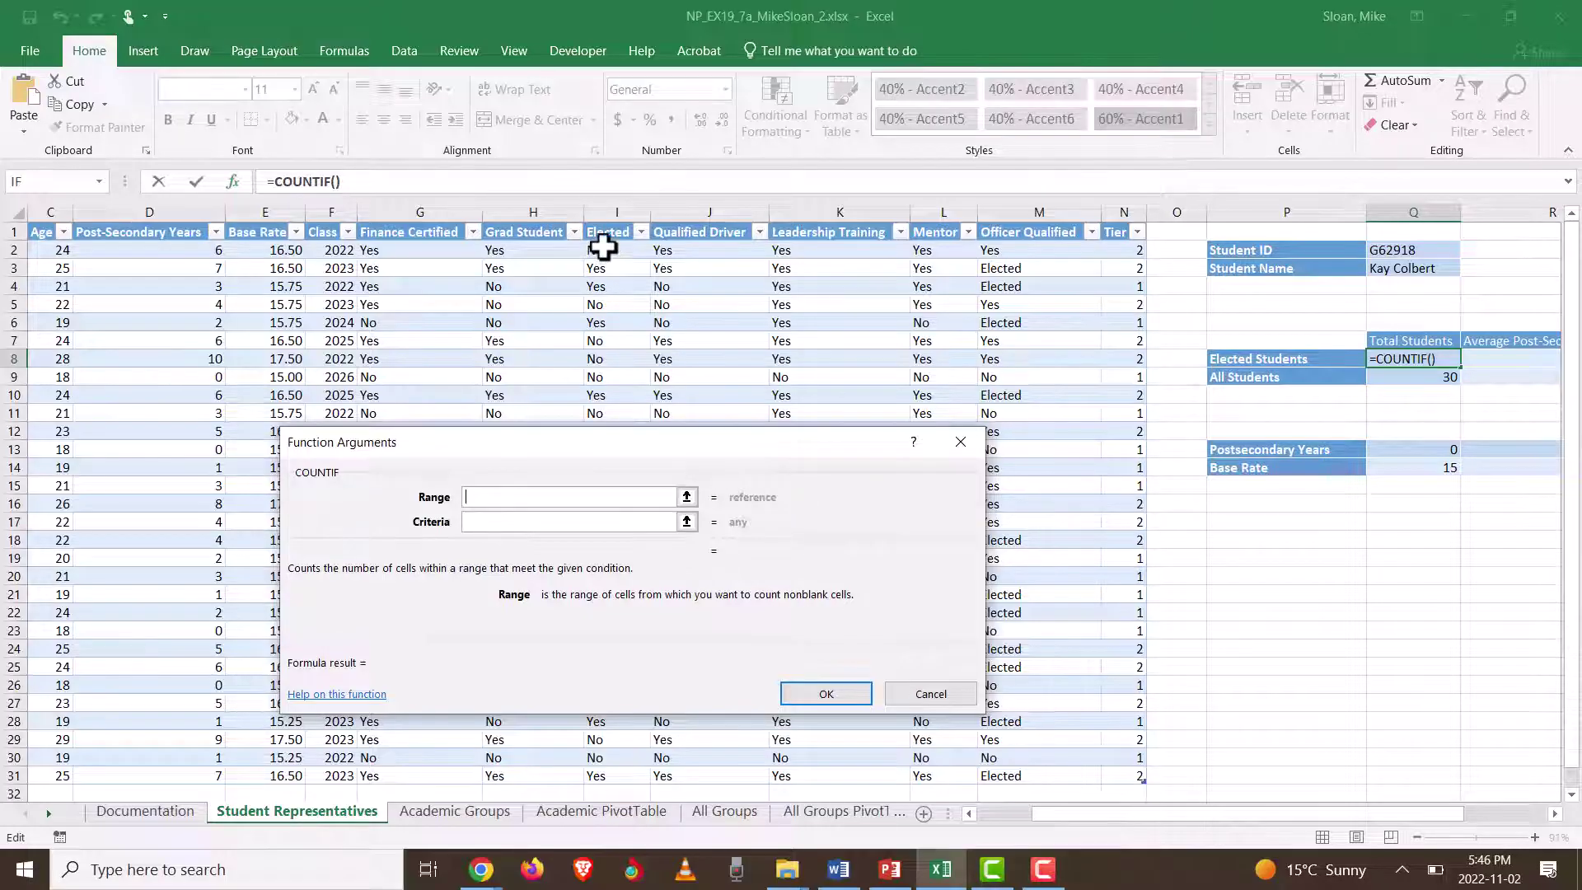
left_click_drag(606, 250, 621, 775)
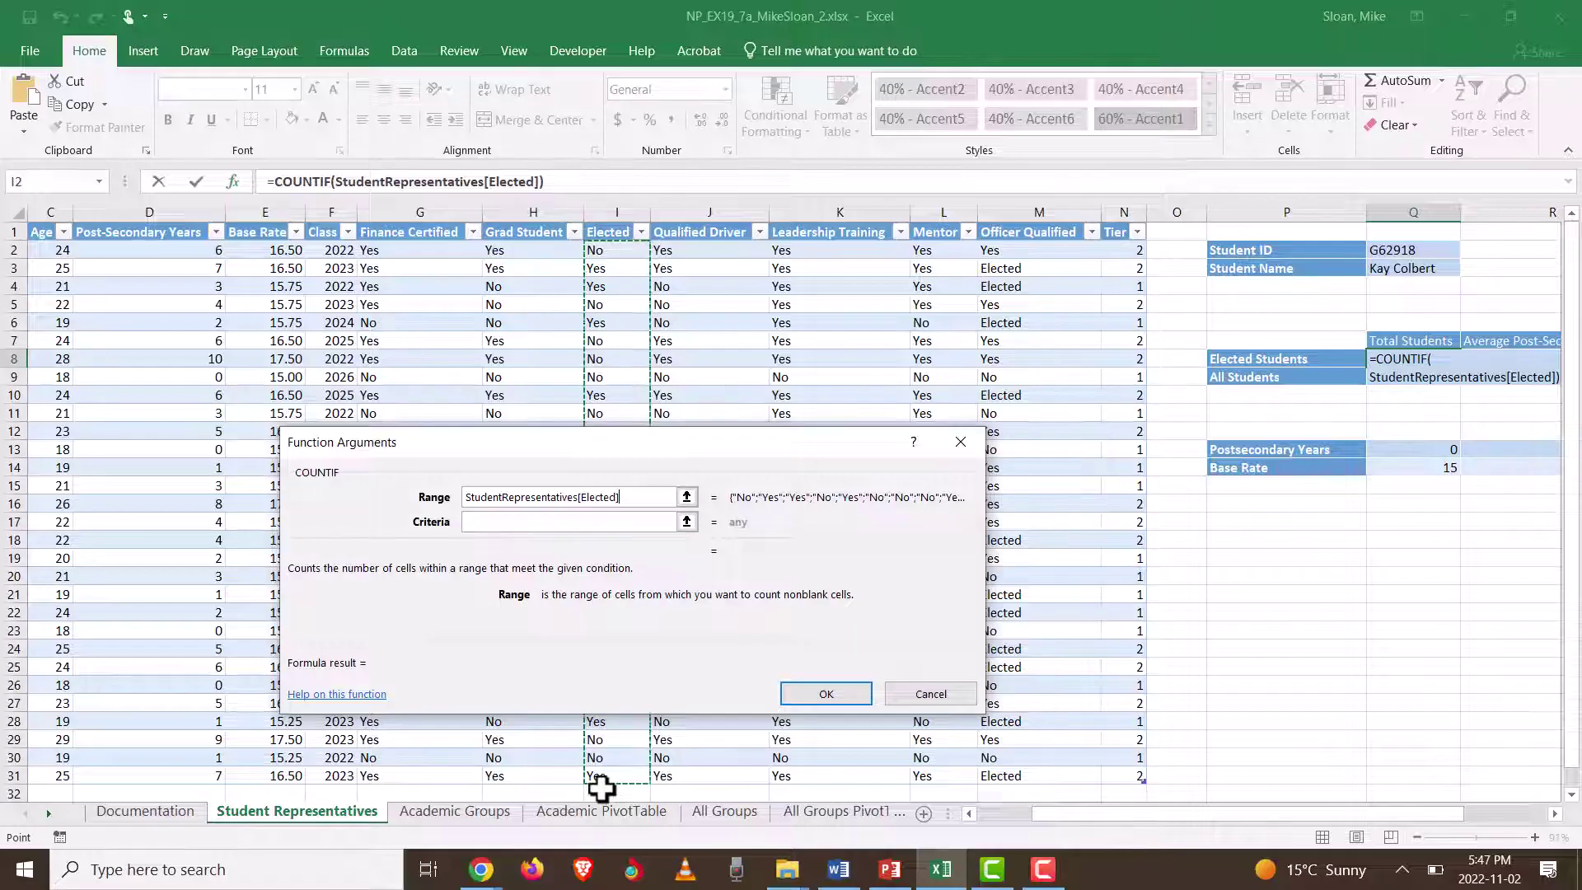
double_click(628, 497)
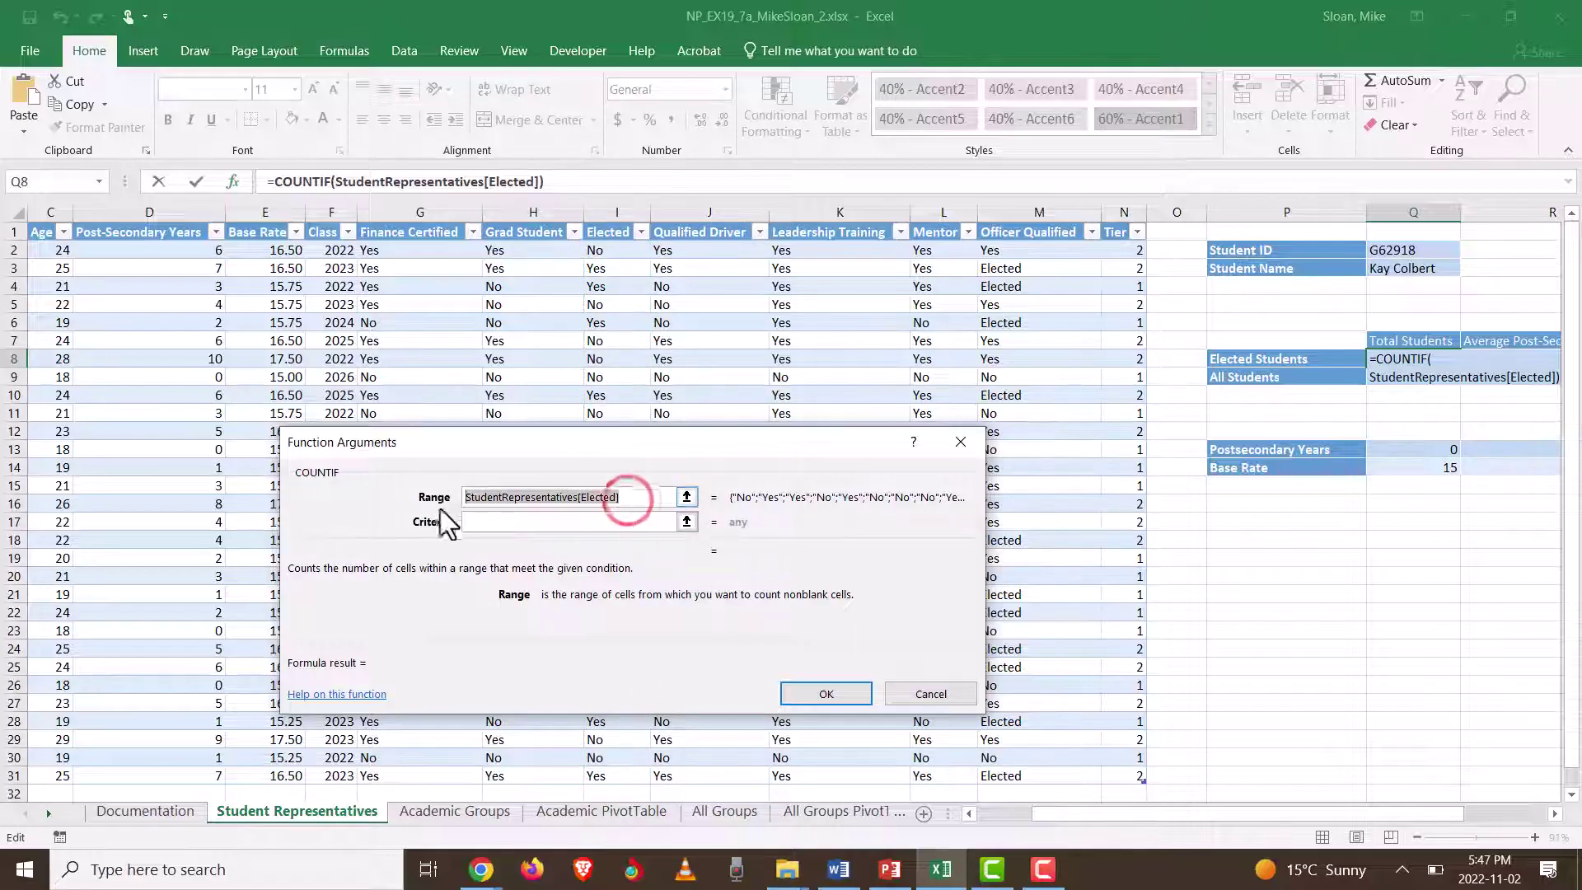
Step: Set the COUNTIF's Criteria argument to "Yes" and enter the completed formula in Q8
left_click_drag(516, 449, 522, 45)
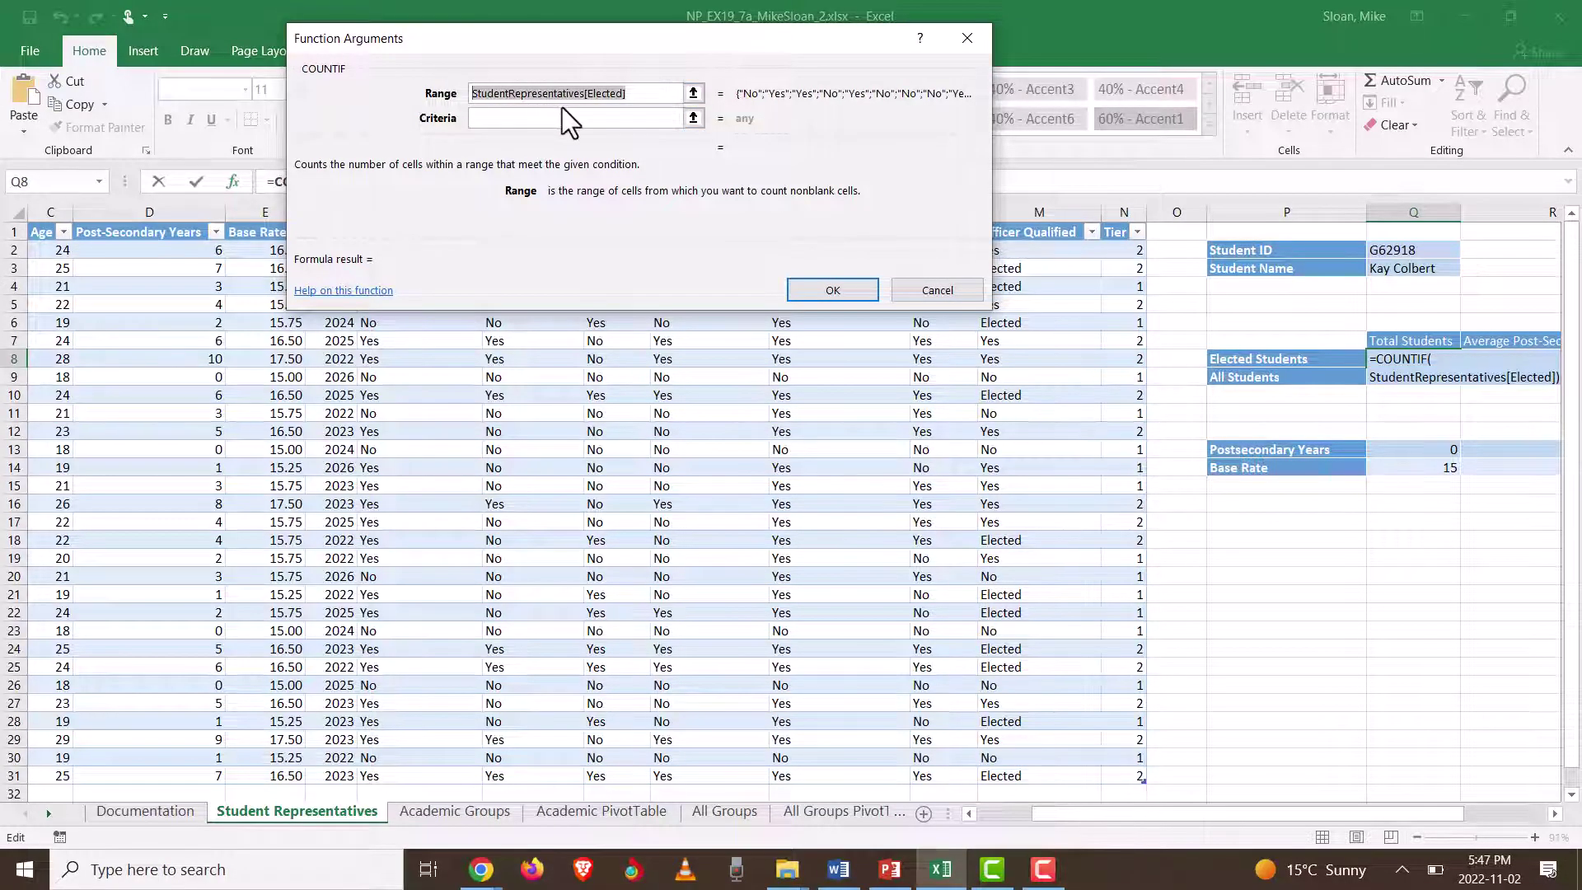
left_click(623, 95)
key("BackSpace")
type("]")
left_click_drag(618, 64, 813, 328)
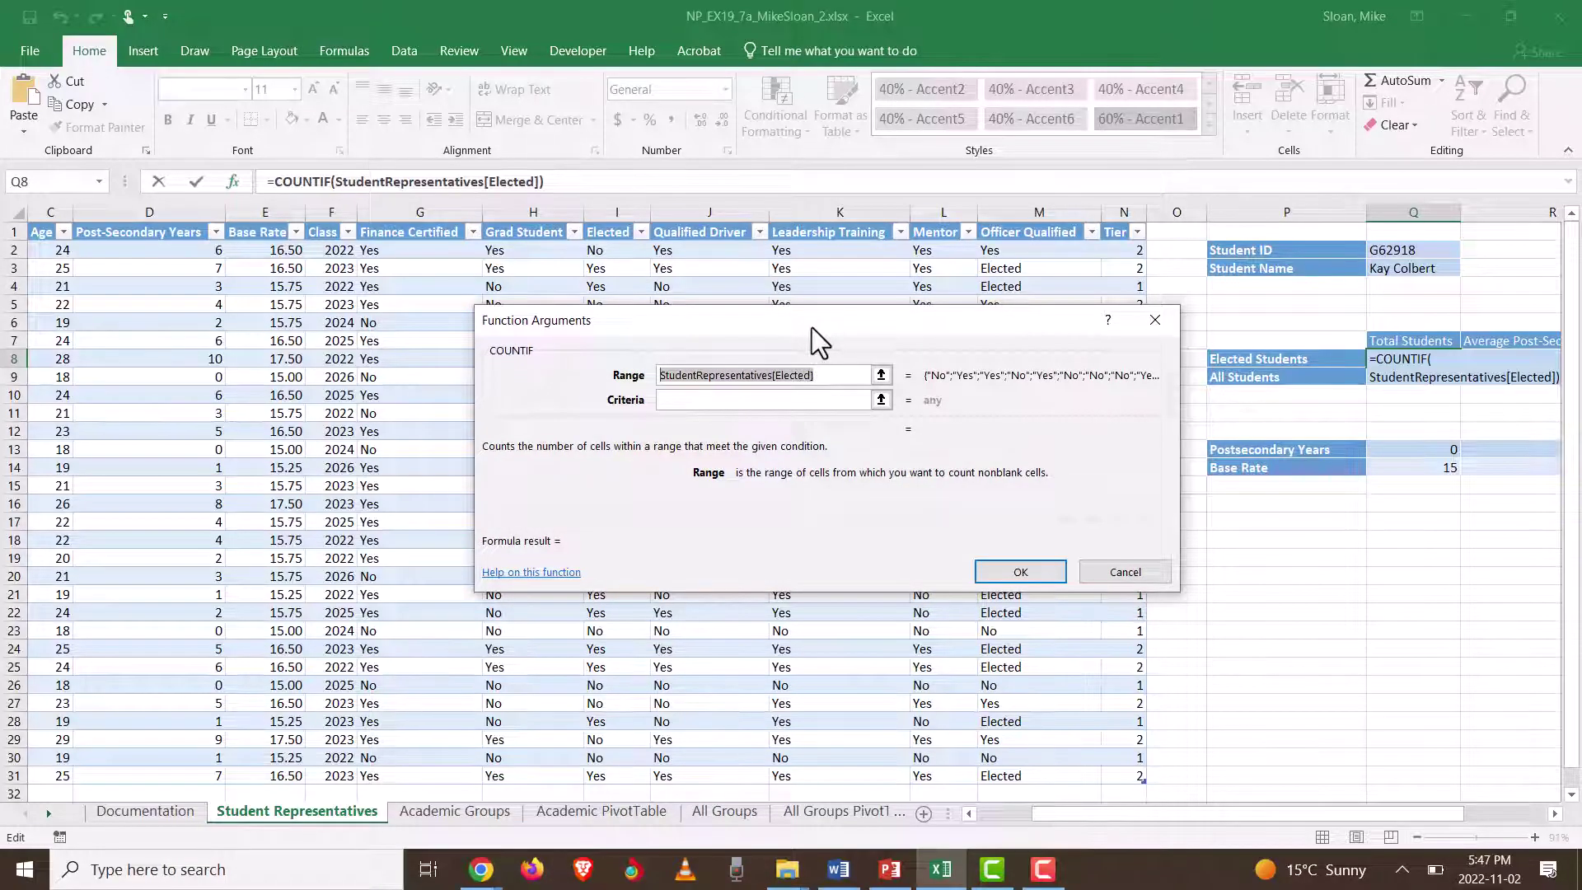
left_click(704, 398)
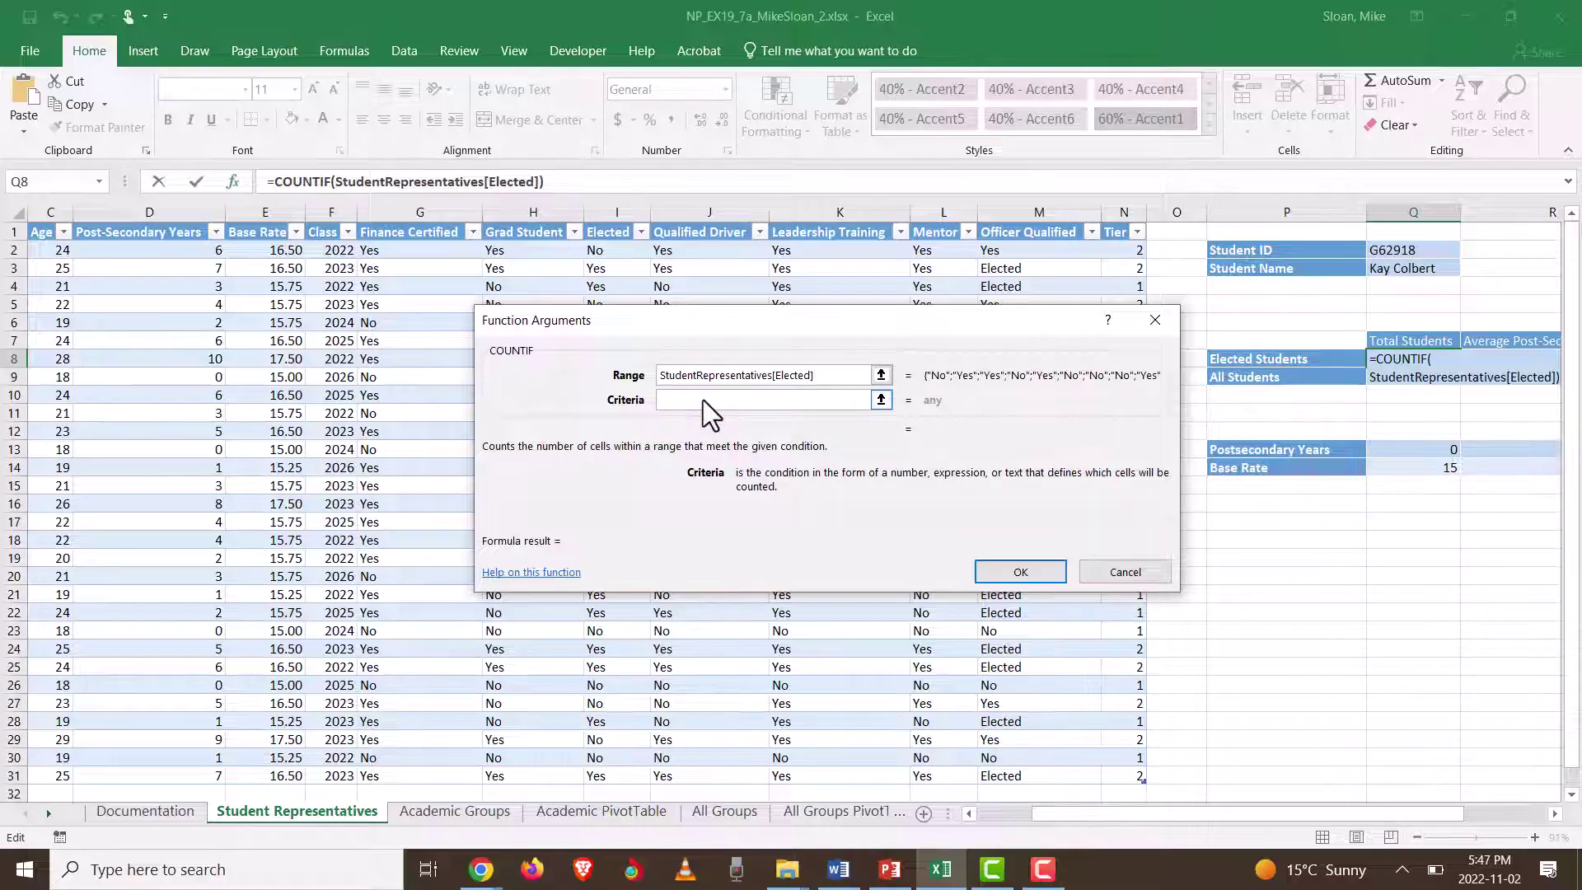
type("\"Yes\"")
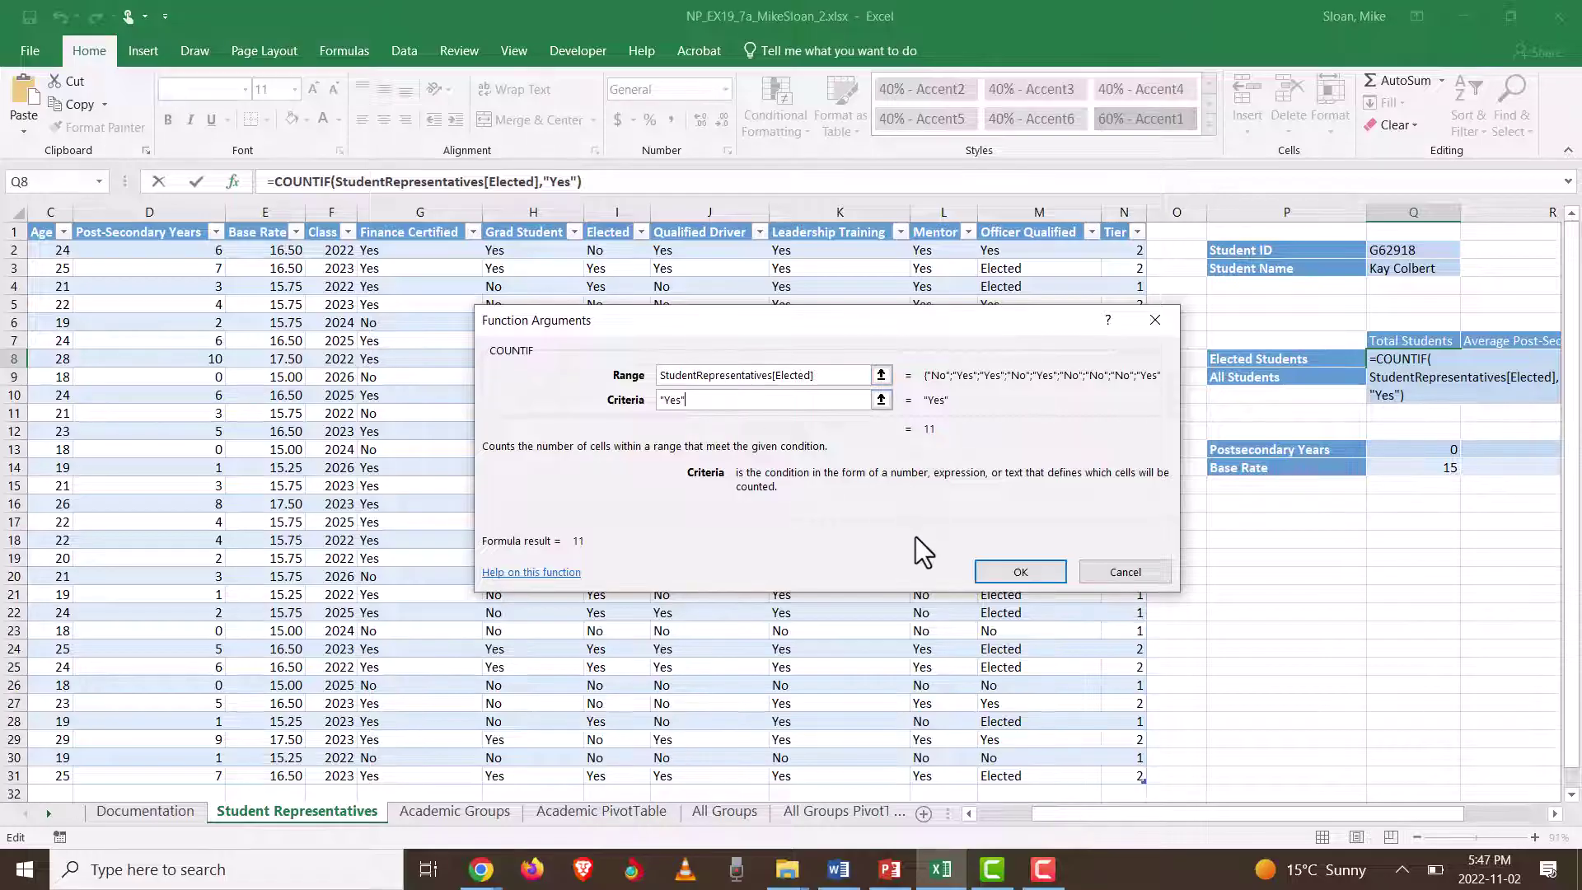
left_click(1009, 569)
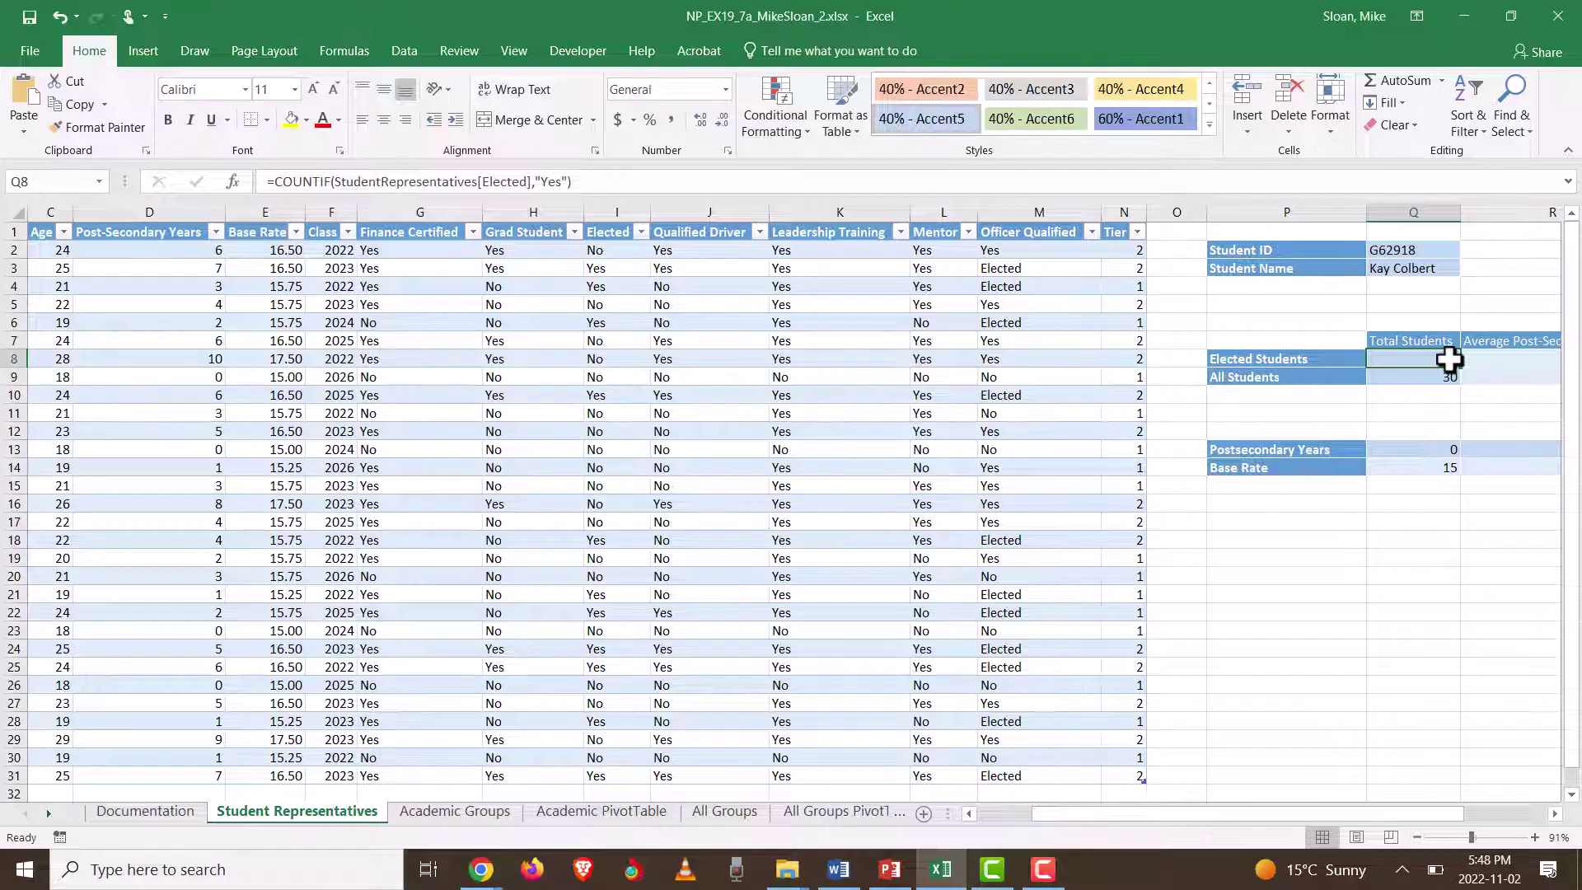
Step: Select R8, check instruction 10 in Word about averaging elected students' post-secondary years with AVERAGEIF, and return to Excel
left_click_drag(1264, 810, 1334, 807)
left_click(1282, 359)
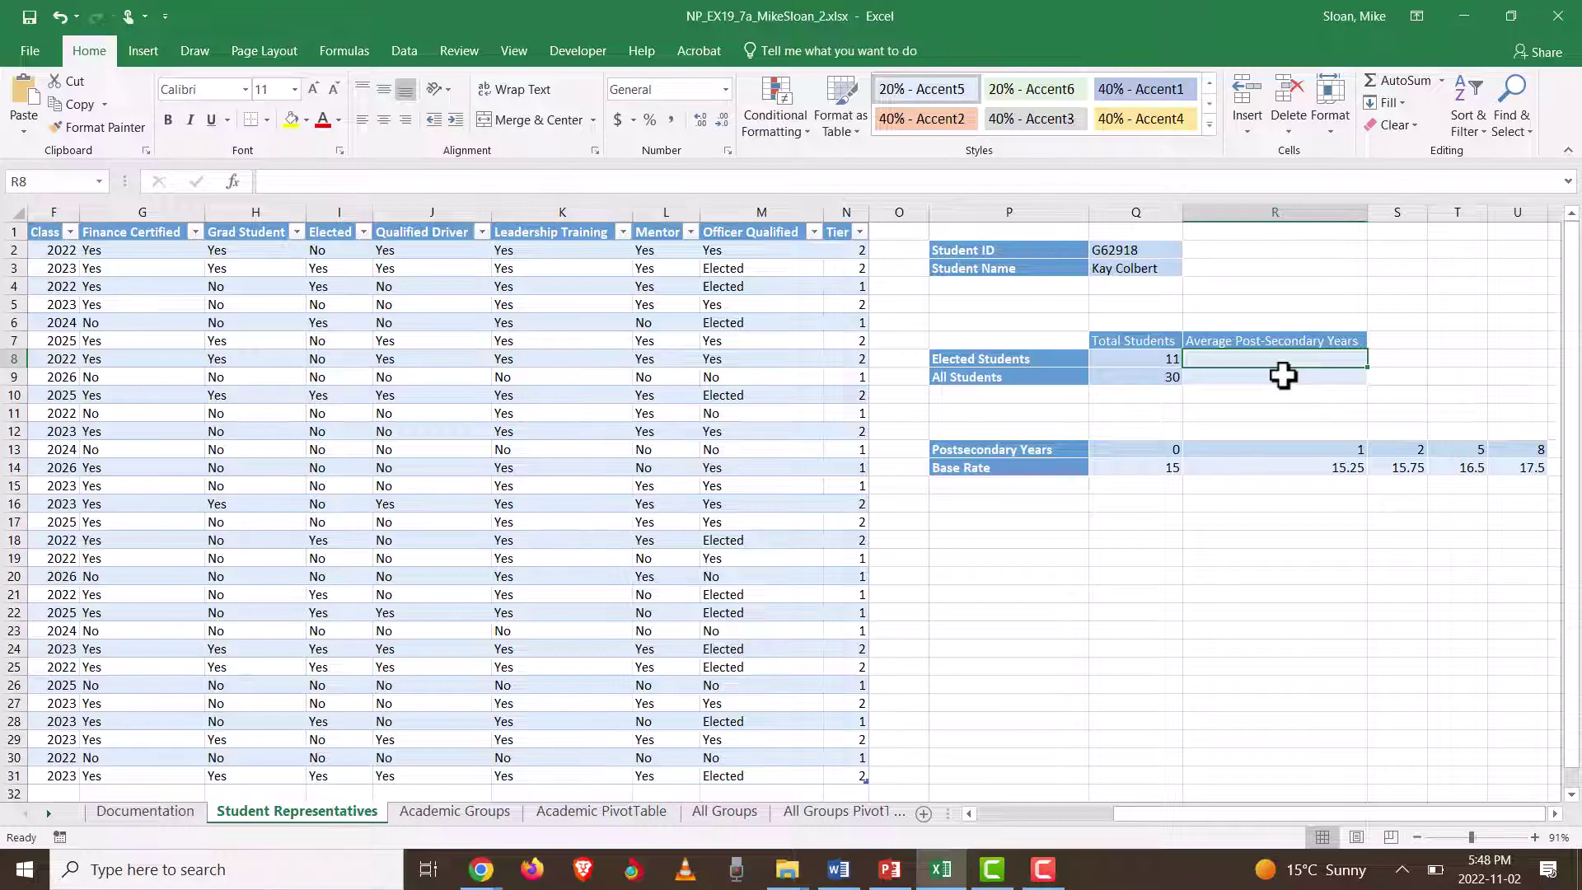
left_click(837, 869)
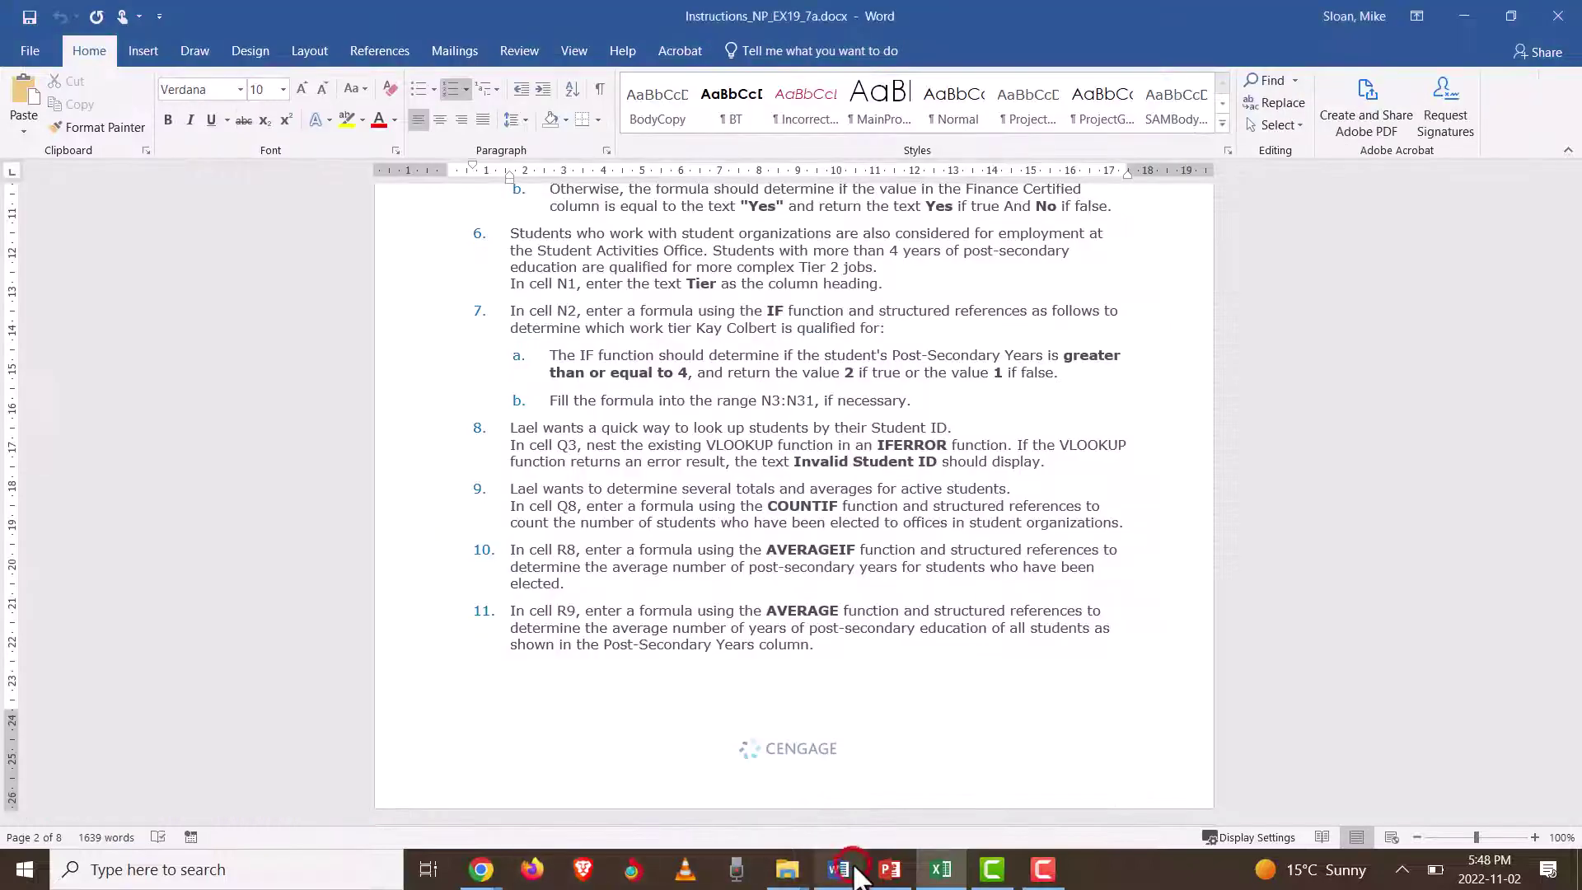
left_click(861, 550)
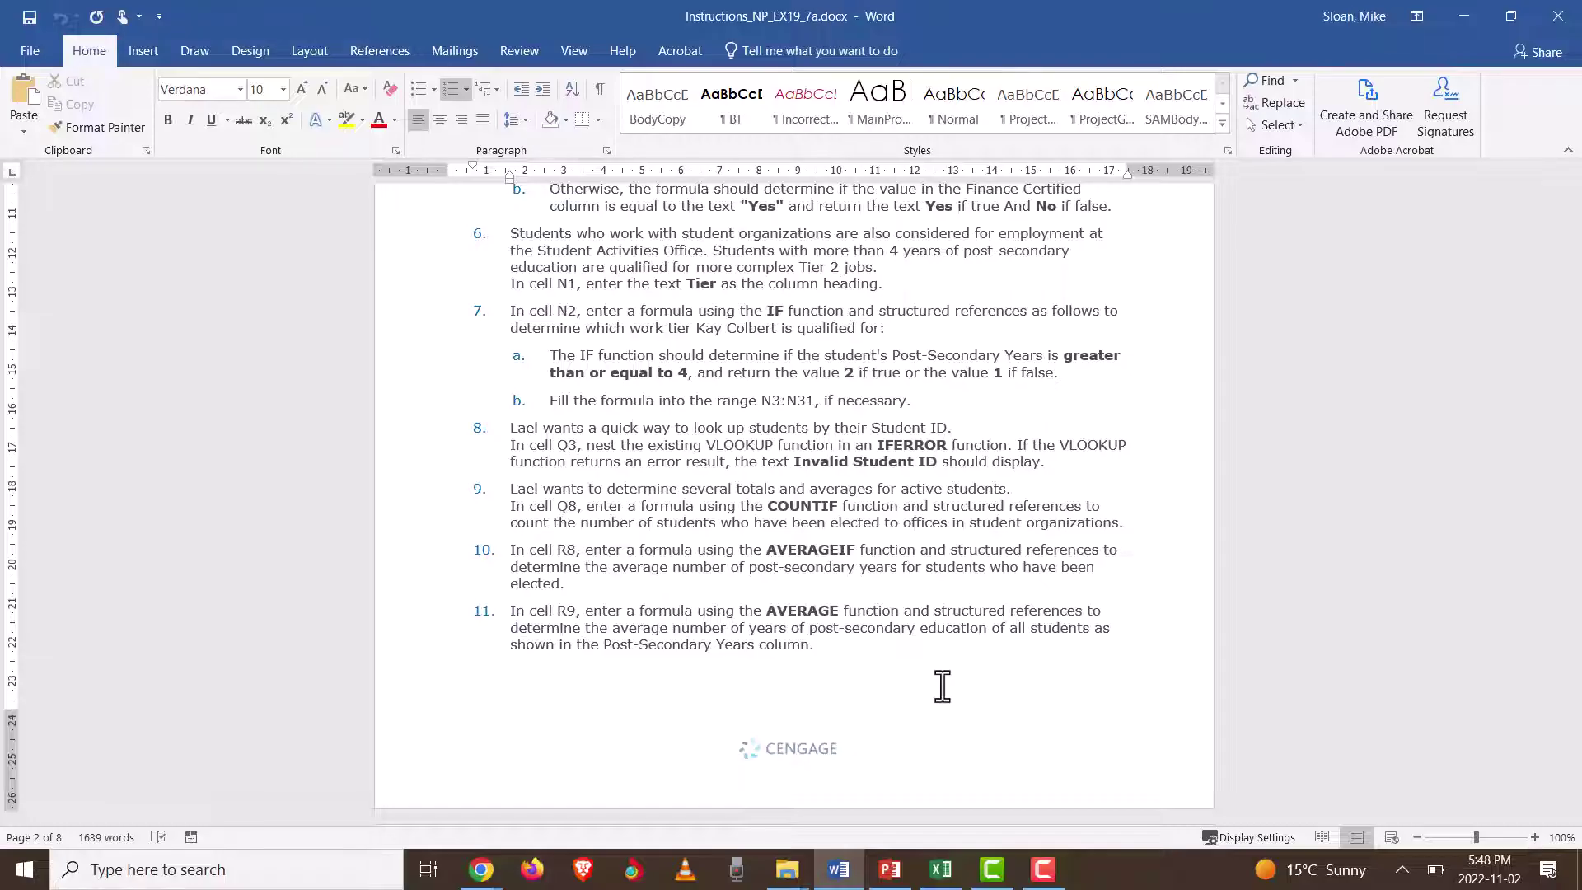
key("alt+Tab")
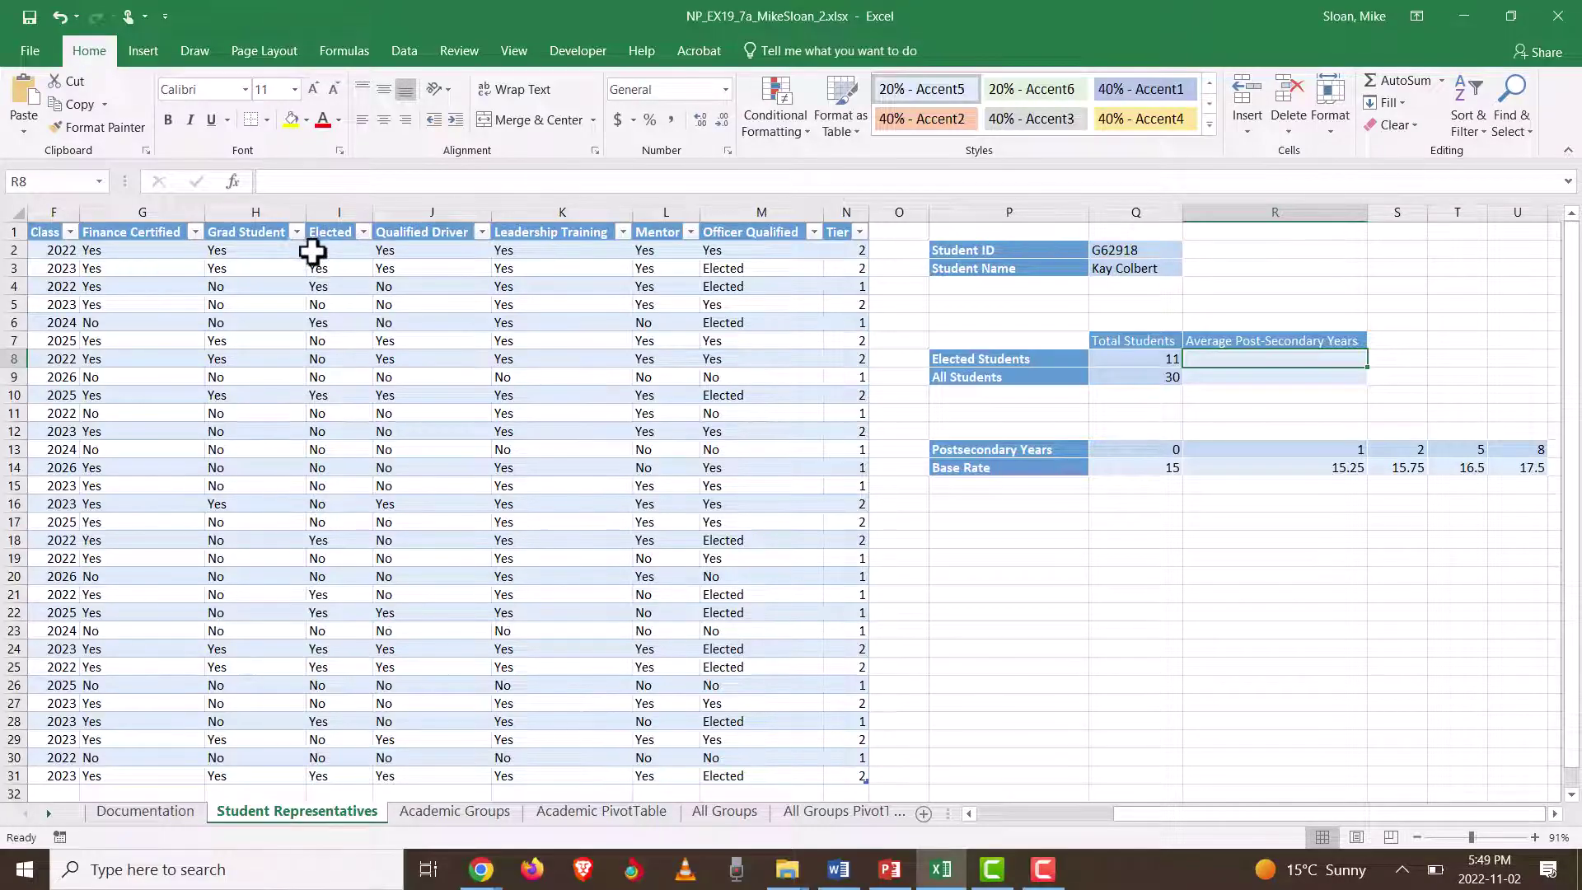
left_click_drag(1202, 816, 1149, 815)
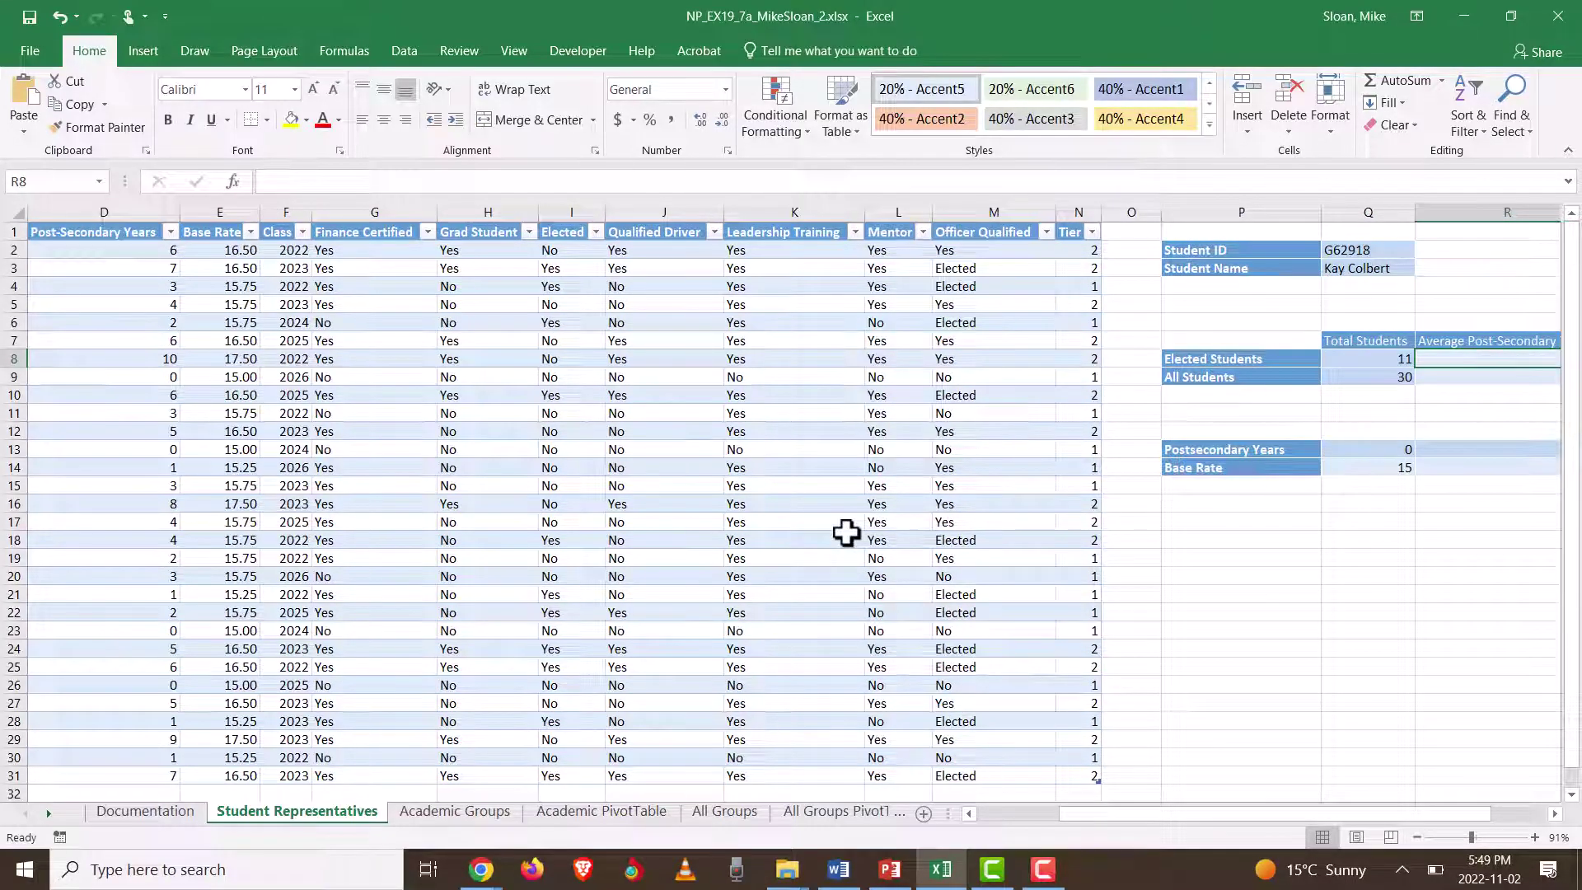
key("alt+Tab")
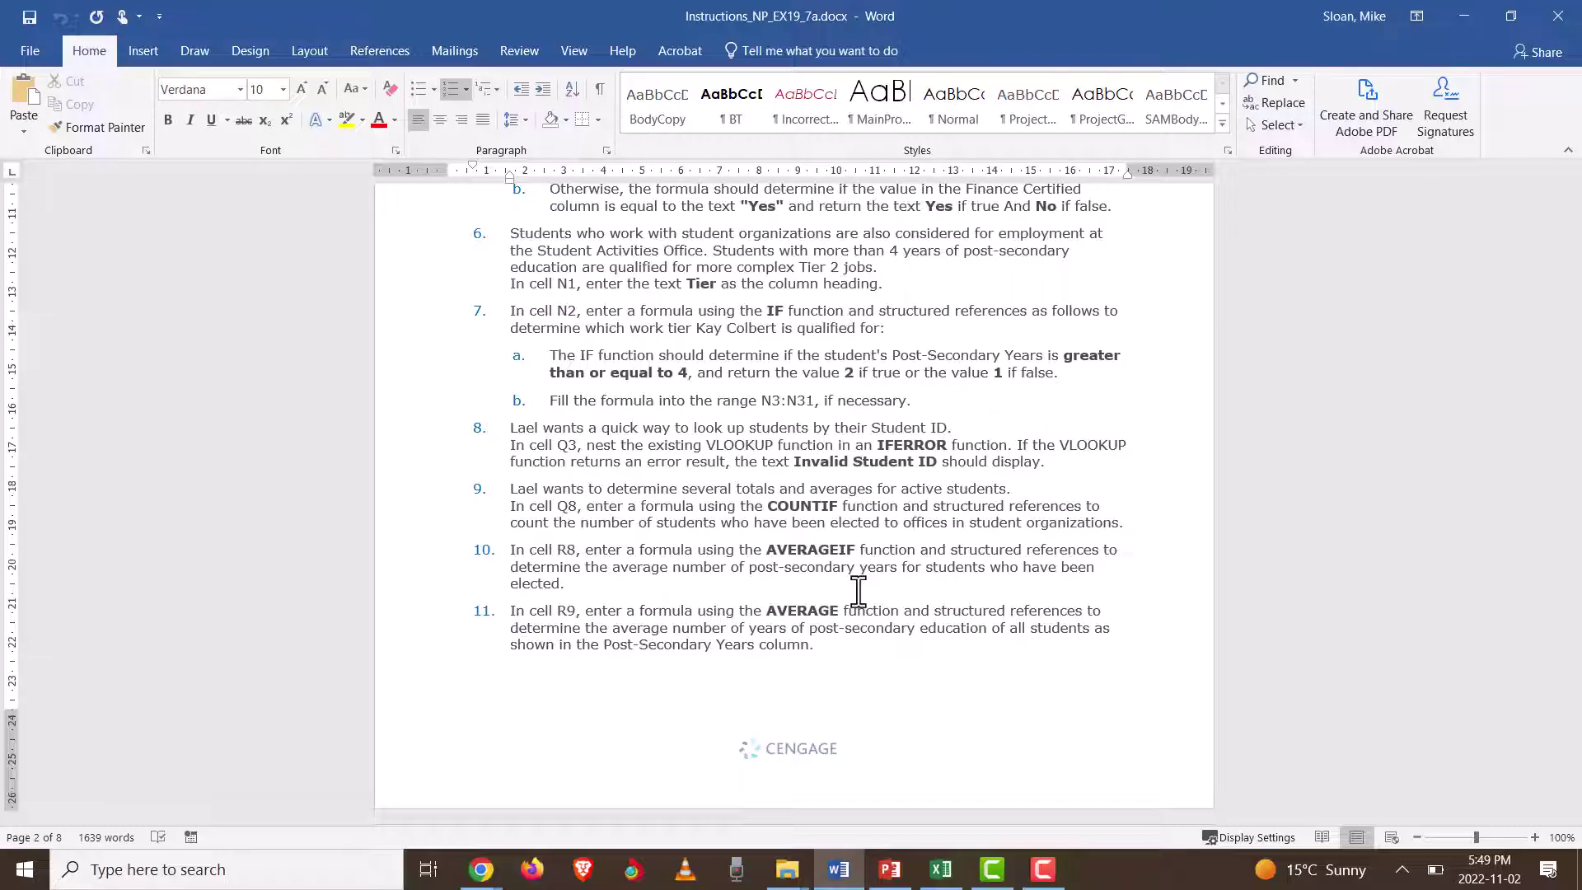
key("alt+Tab")
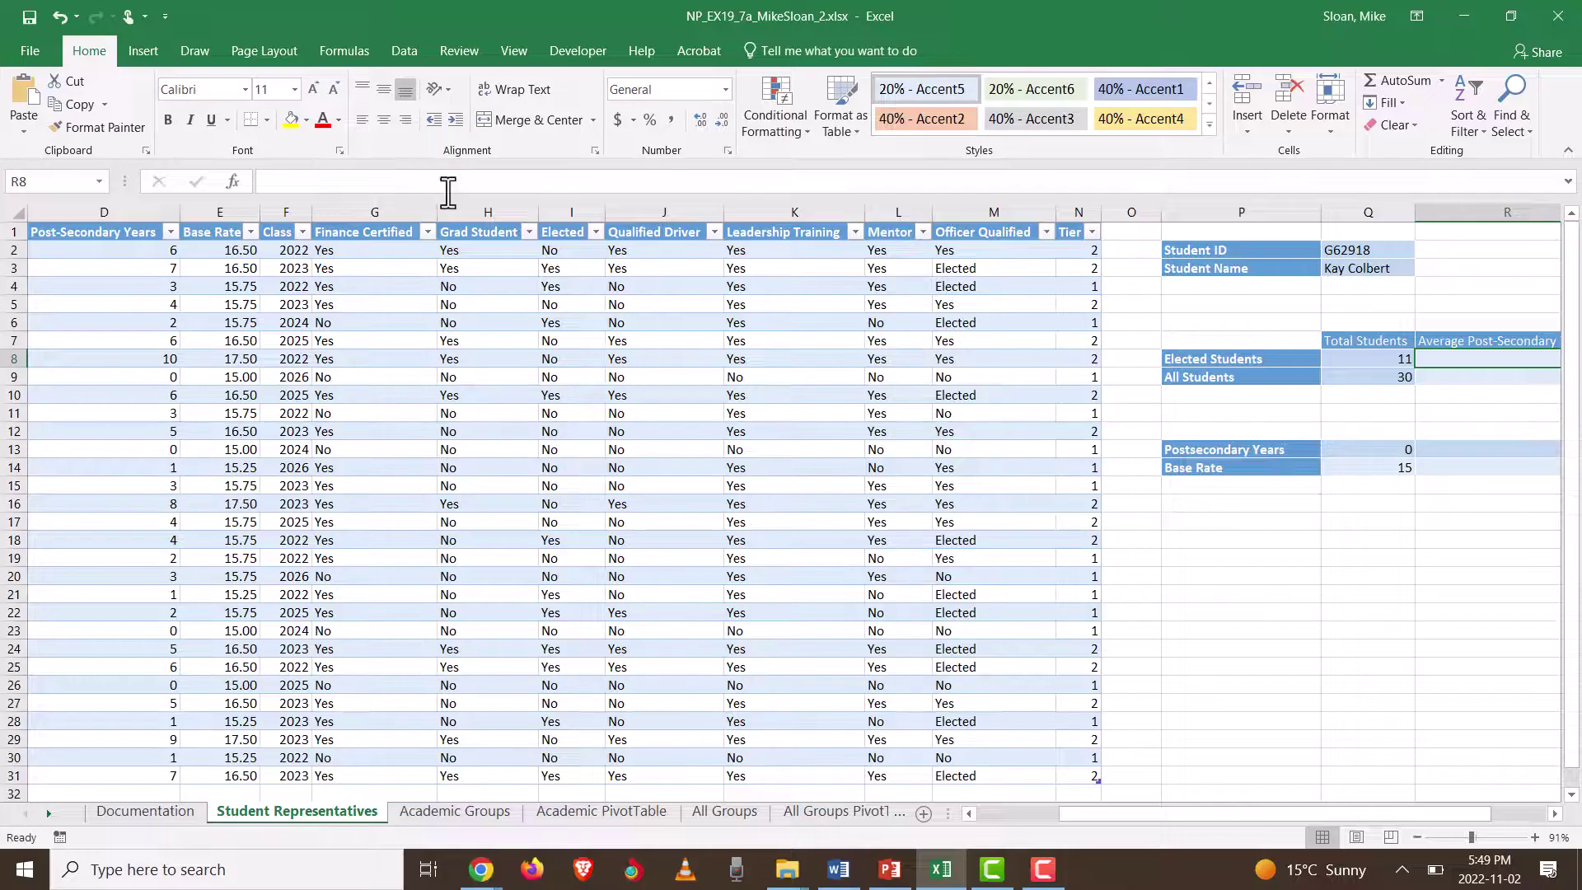
Step: Start an AVERAGEIF function in R8 and open its function arguments, keeping the dialog clear of the Elected column
left_click(444, 186)
type("=")
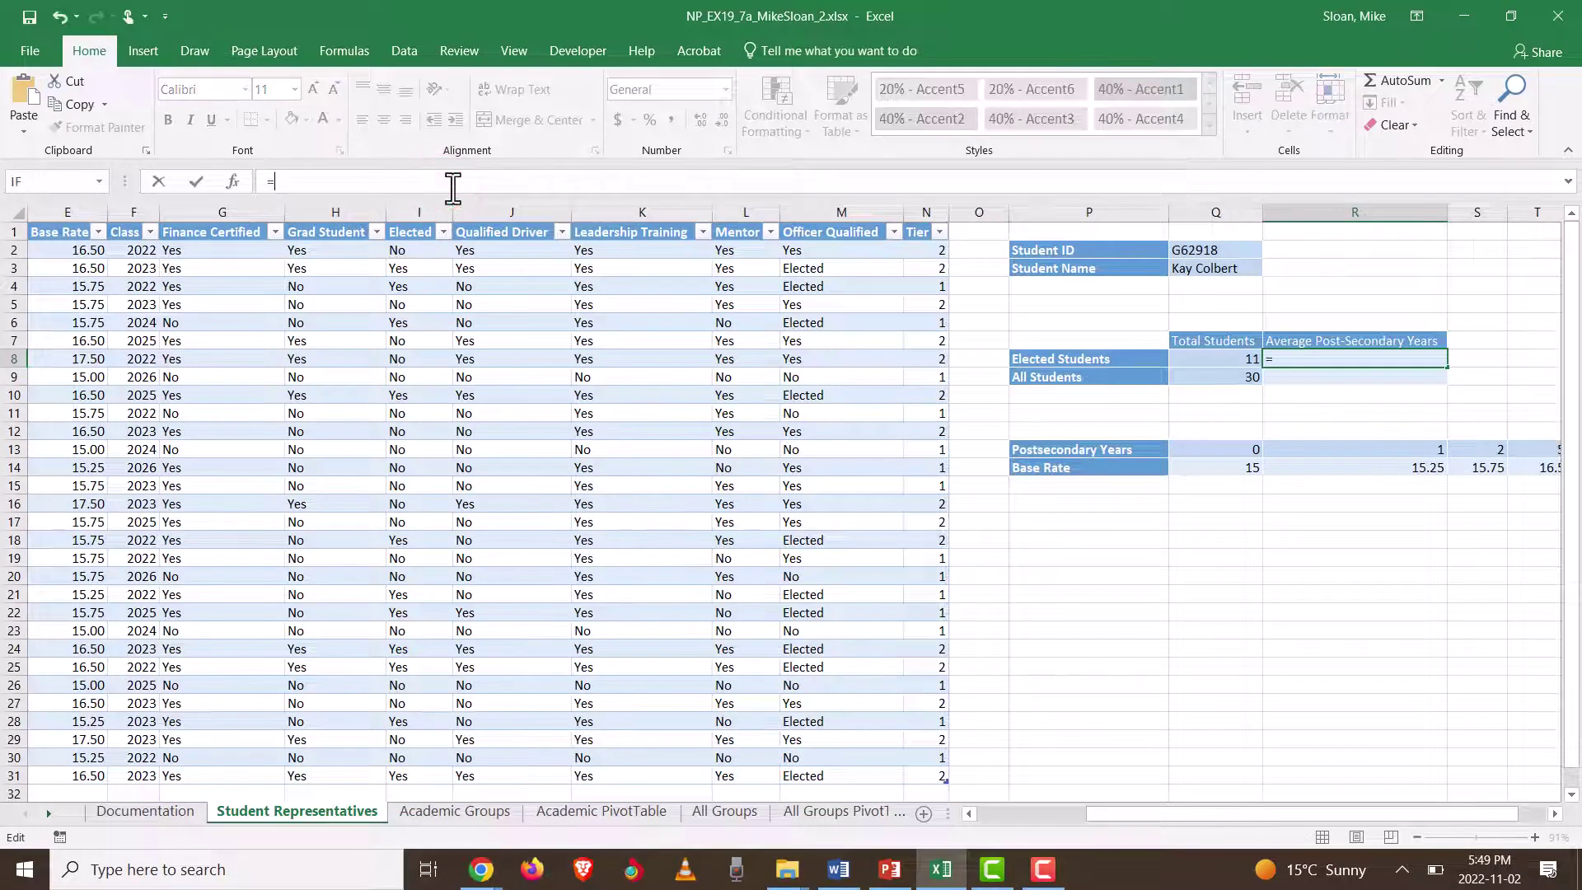
type("aerage")
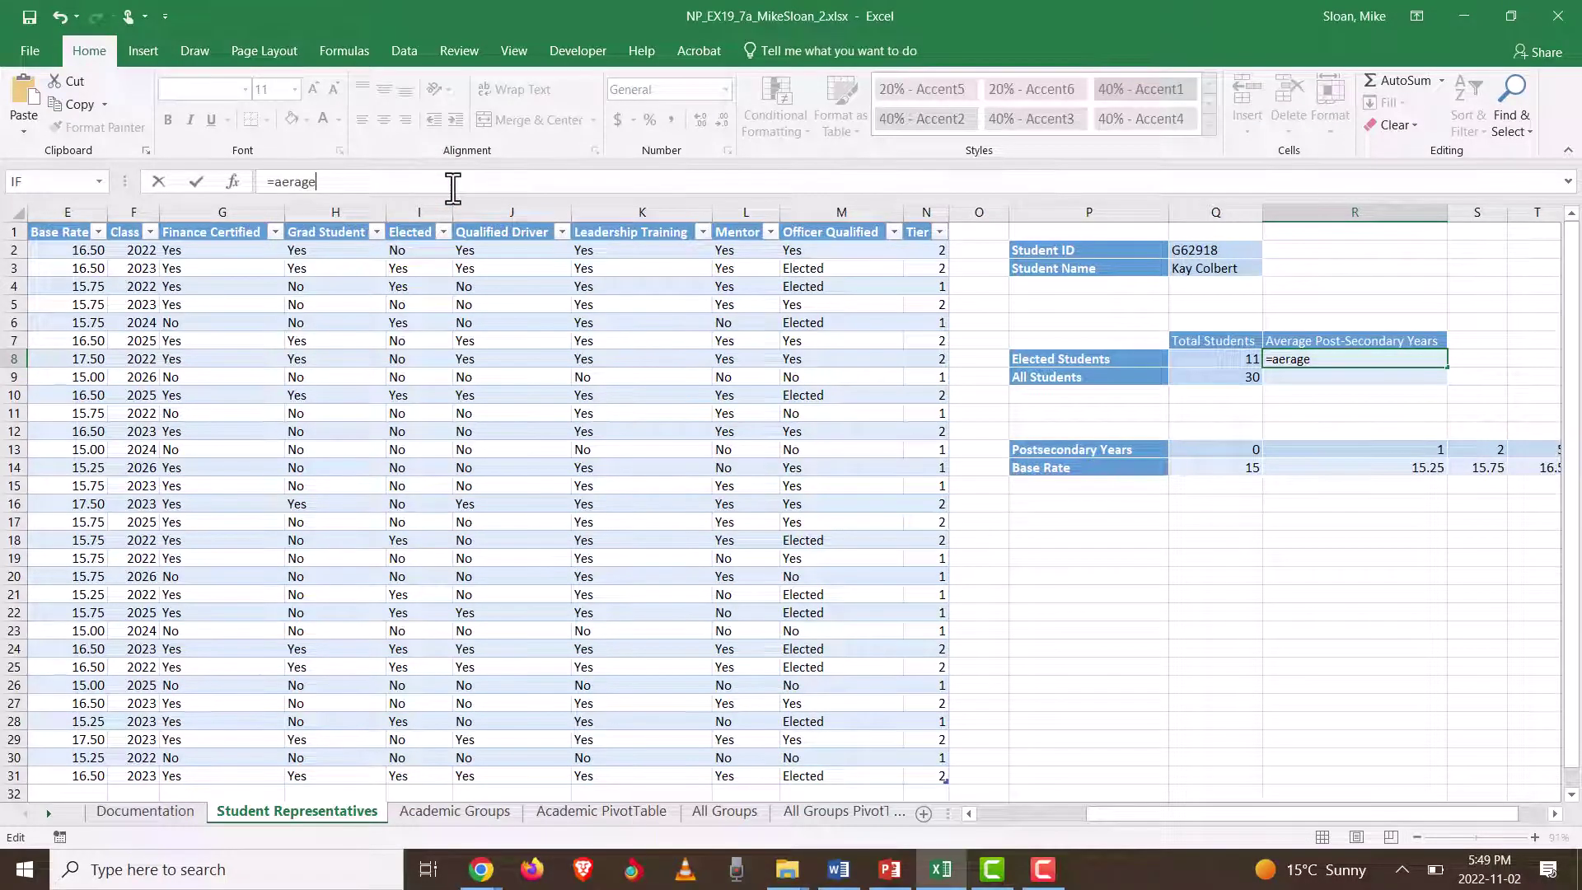
double_click(453, 188)
type("averageif")
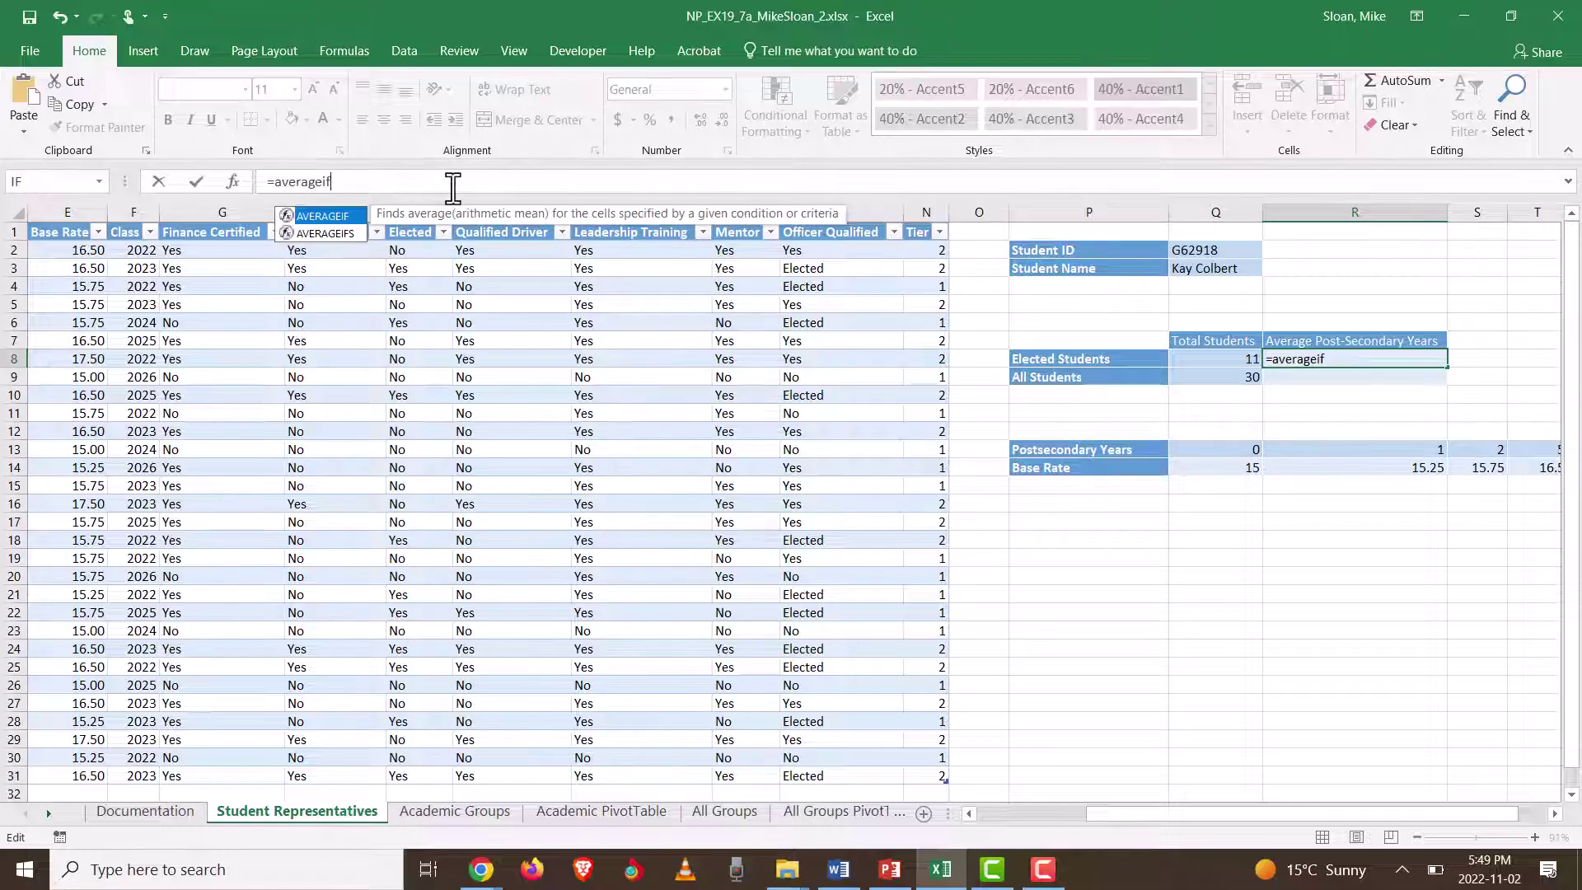
double_click(312, 217)
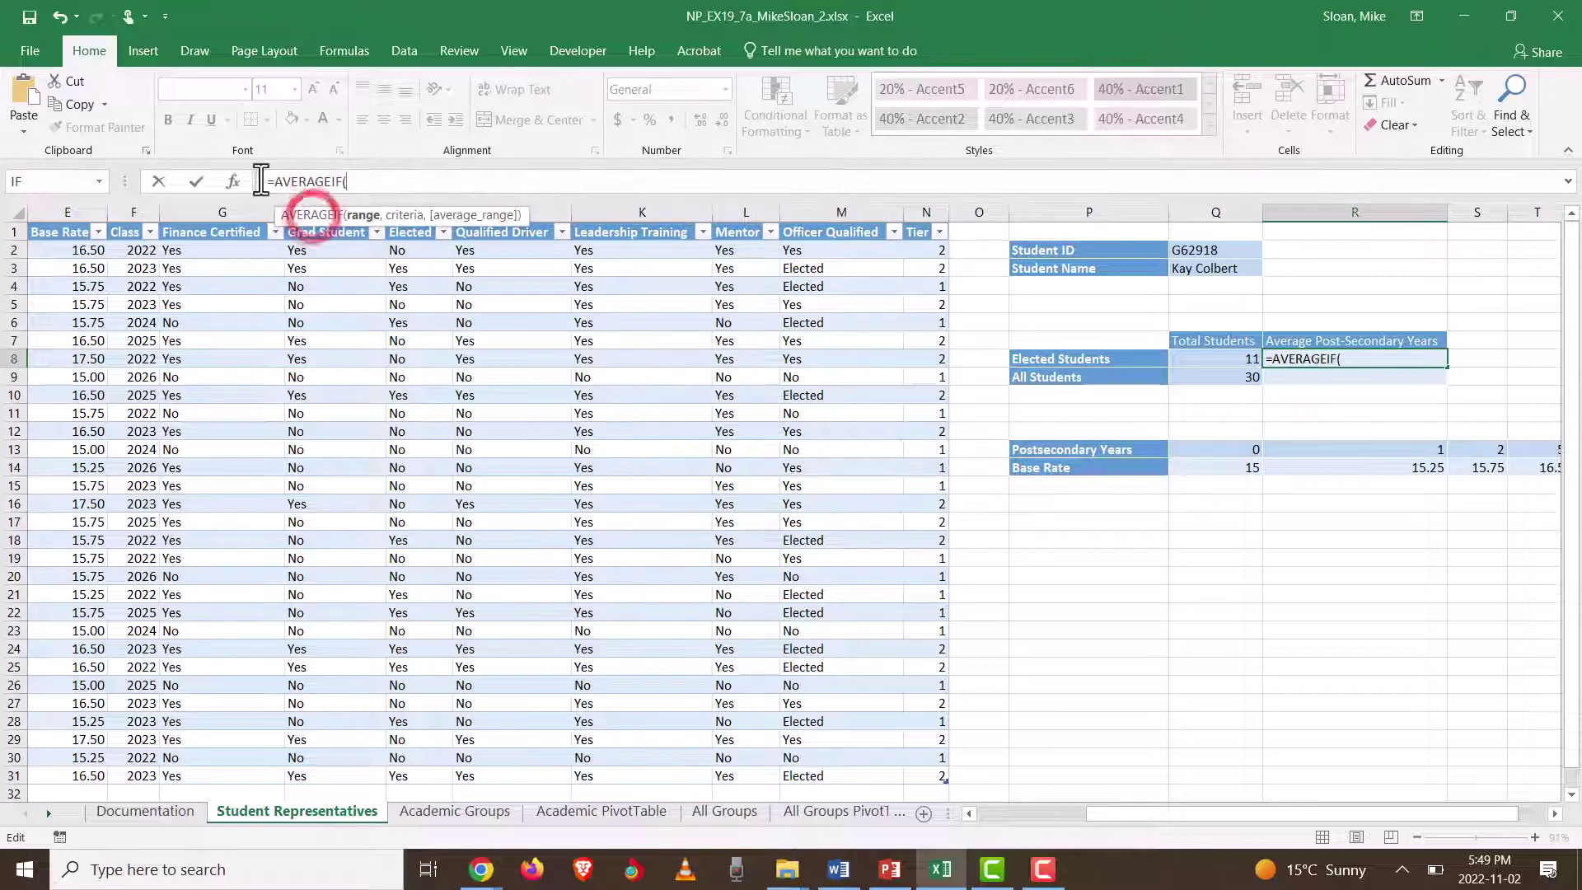
left_click(234, 181)
left_click_drag(729, 318, 918, 325)
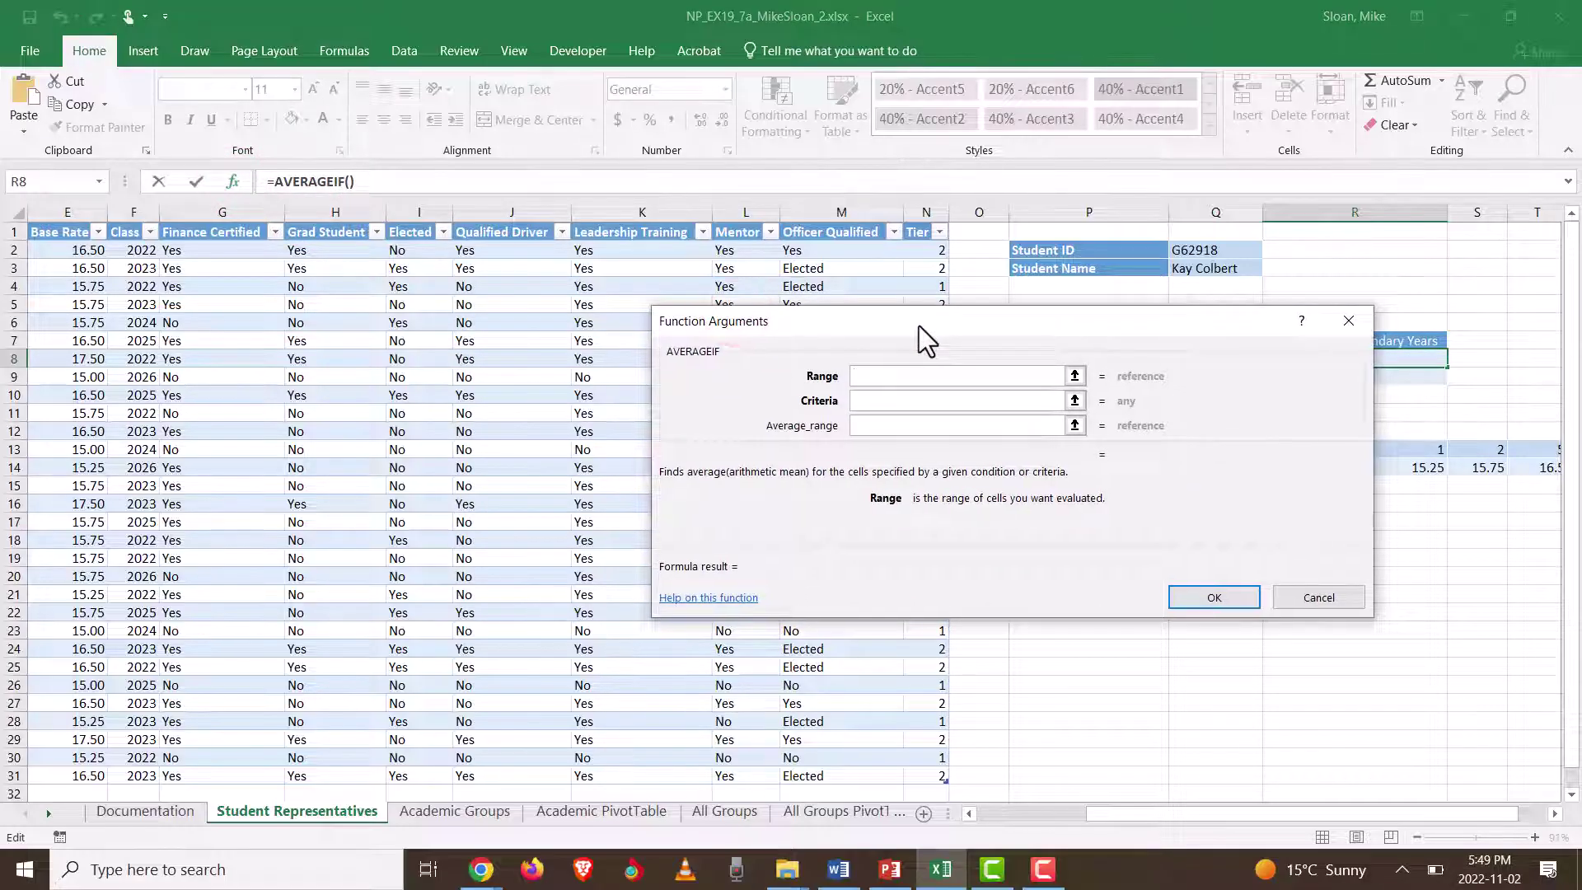
Step: Set the AVERAGEIF arguments to Range StudentRepresentatives[Elected], Criteria "Yes" and Average_range StudentRepresentatives[Post-Secondary Years]
left_click_drag(428, 252, 443, 776)
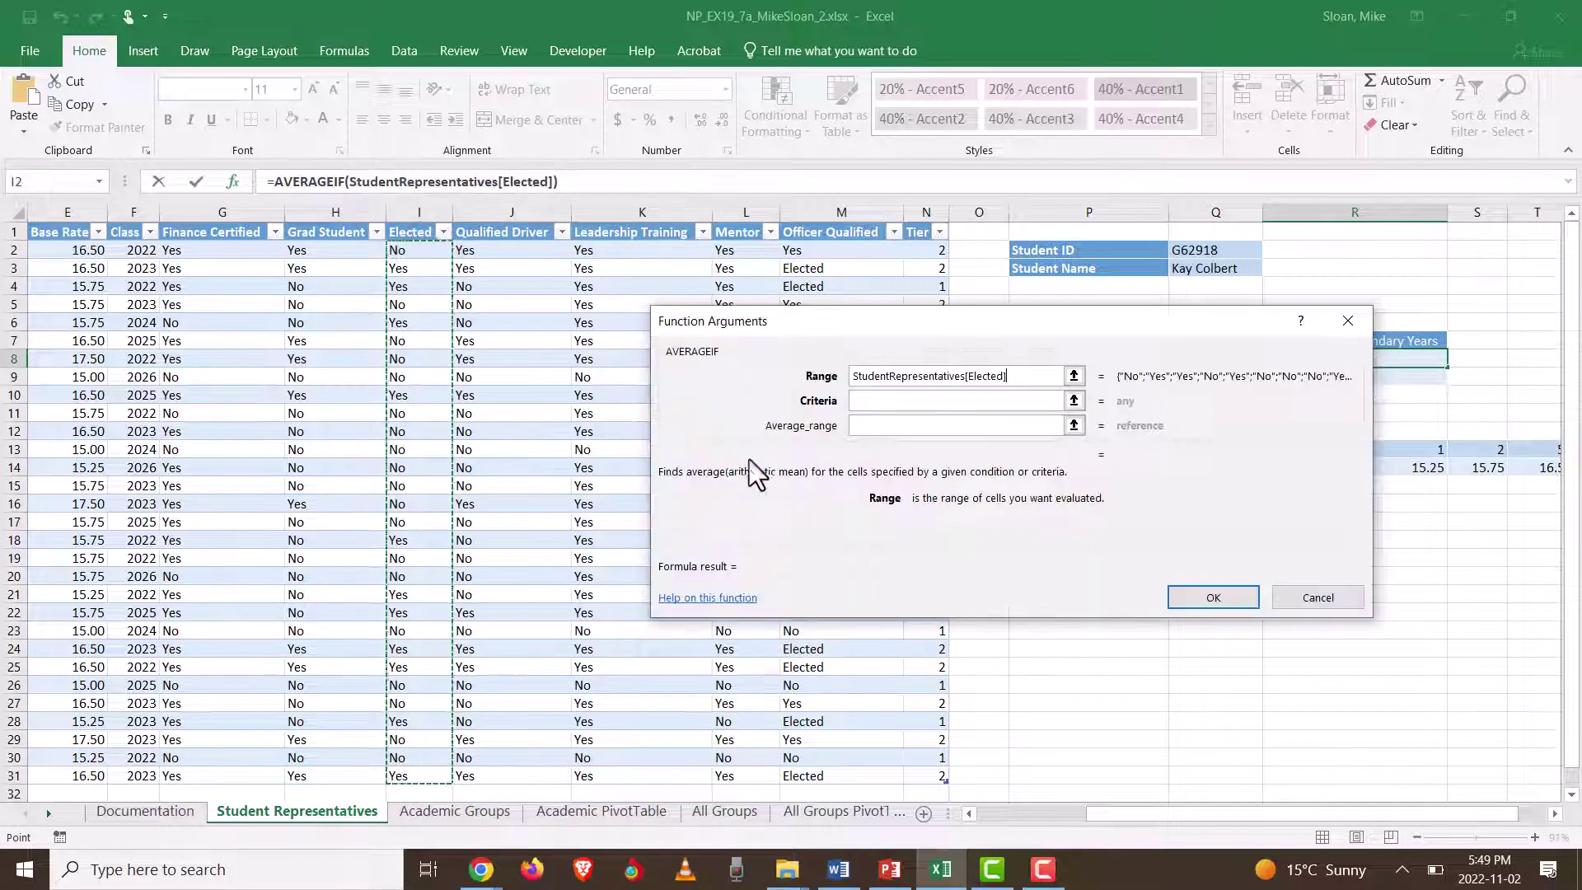
left_click(906, 404)
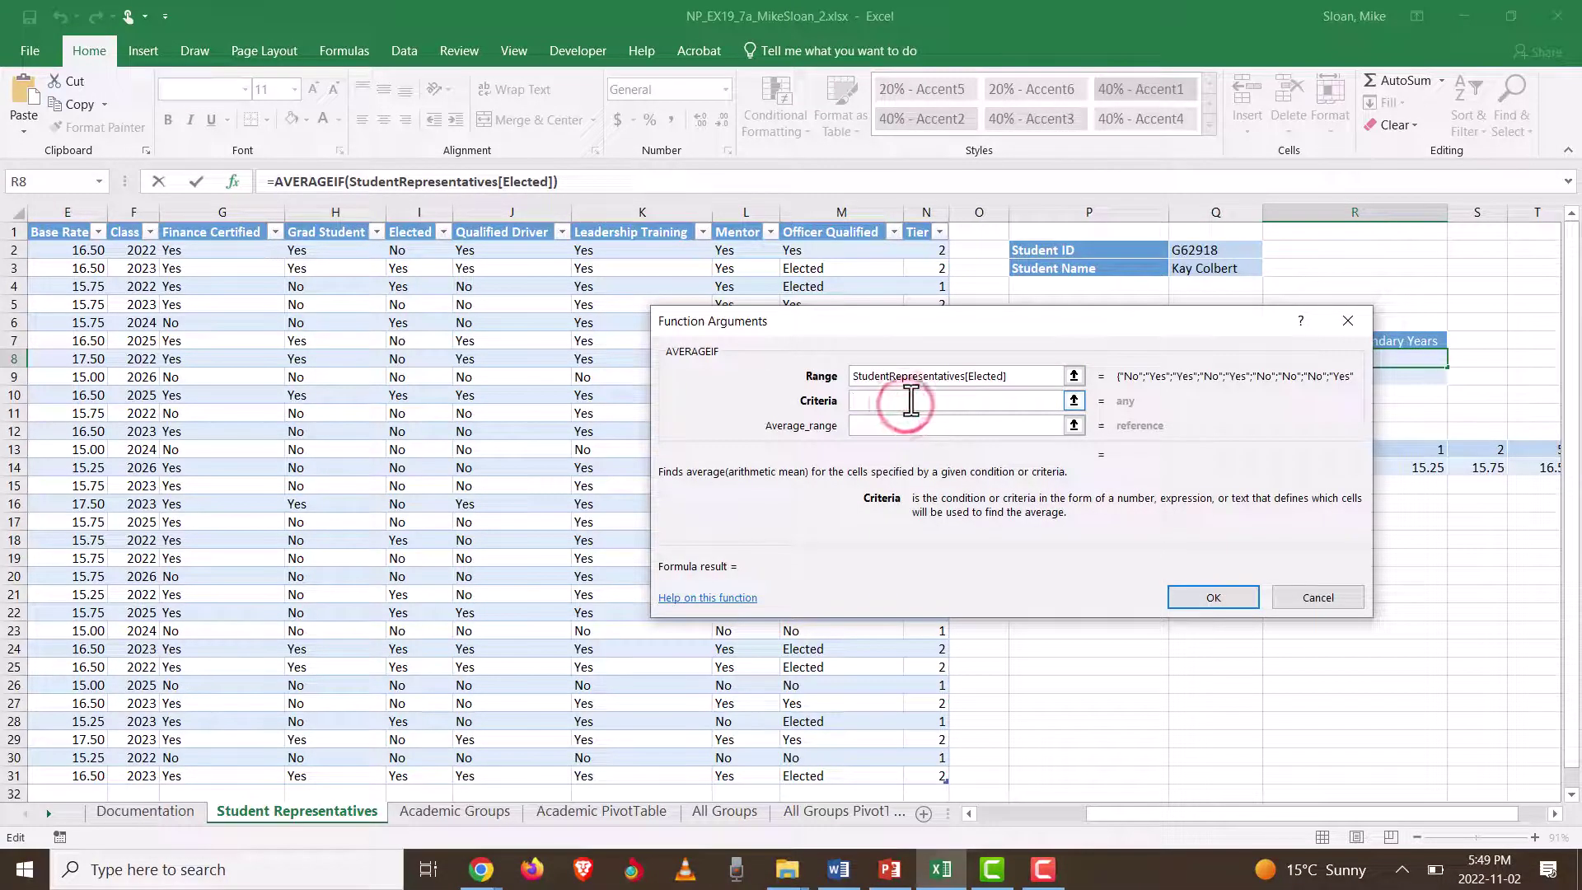
type("\"Yes\"")
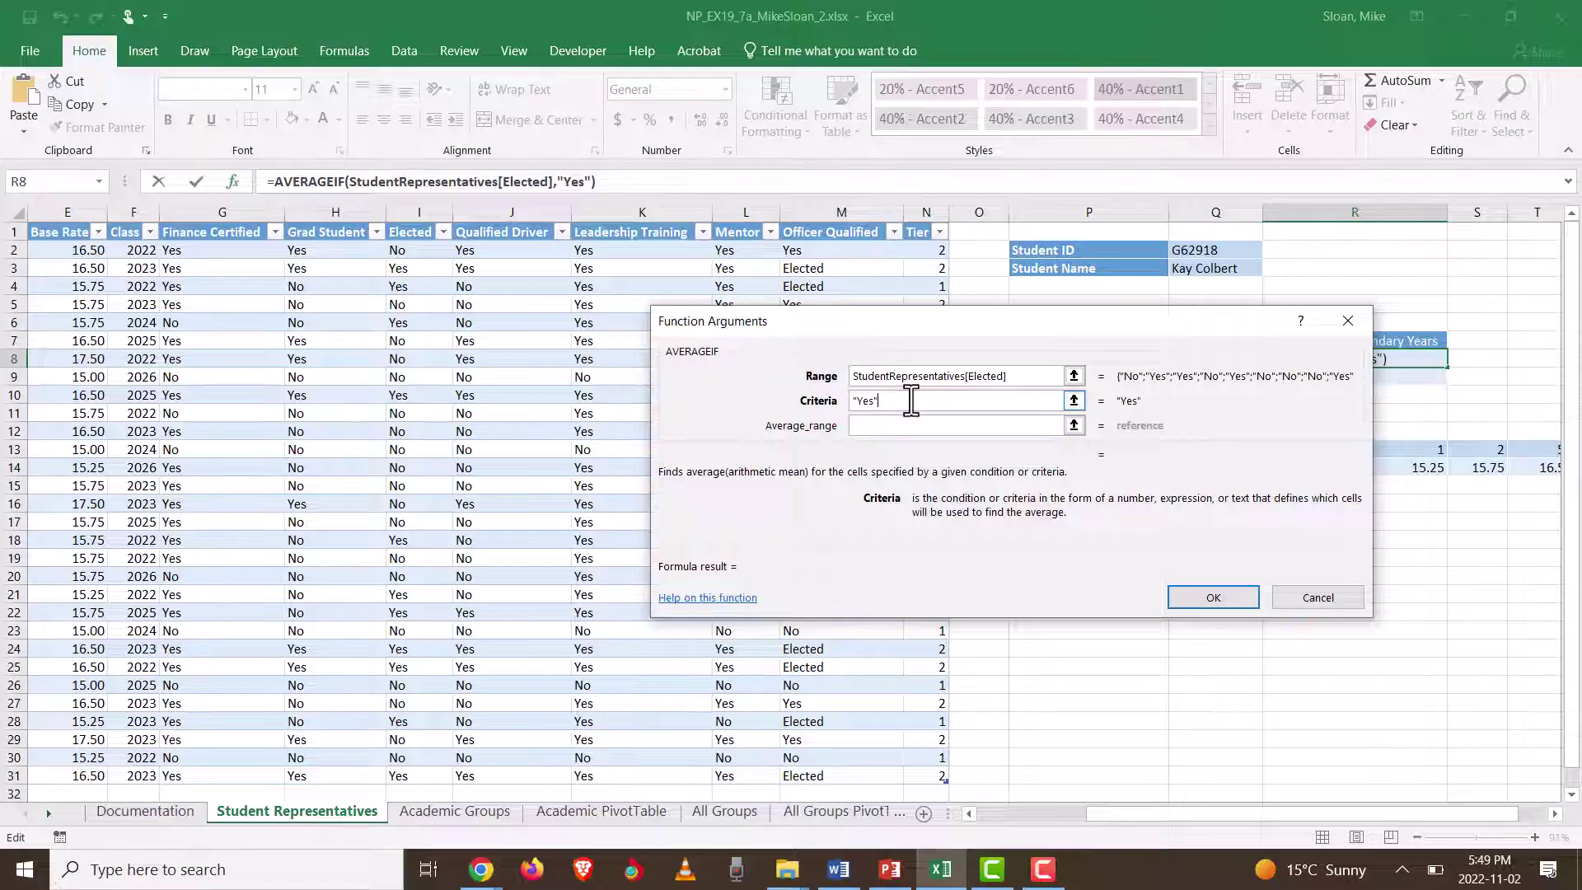
left_click(864, 427)
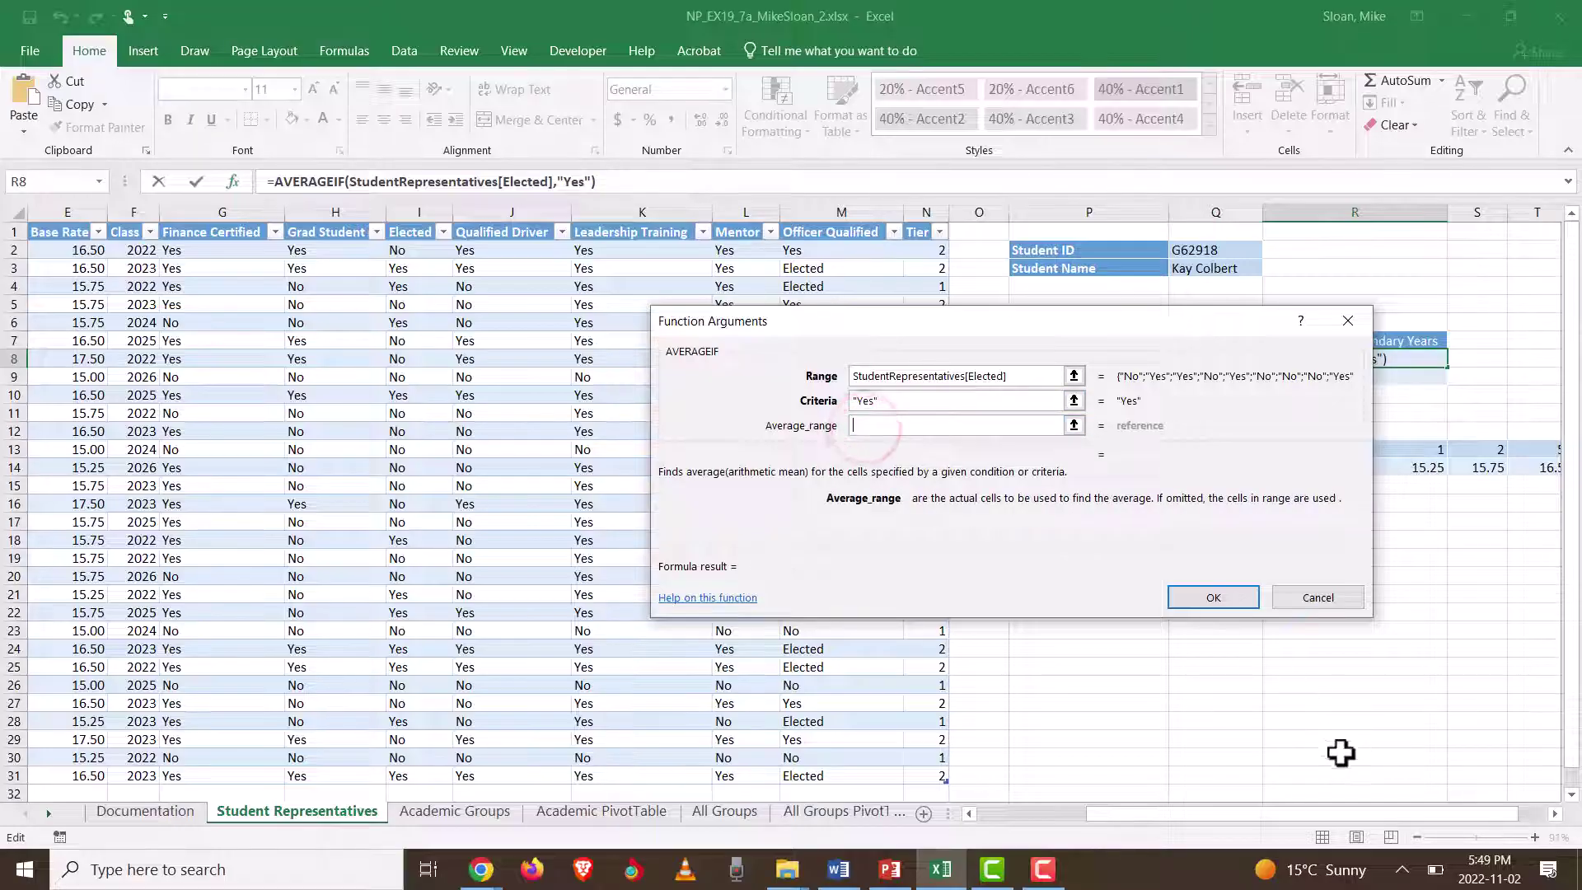
left_click_drag(1343, 812, 1214, 818)
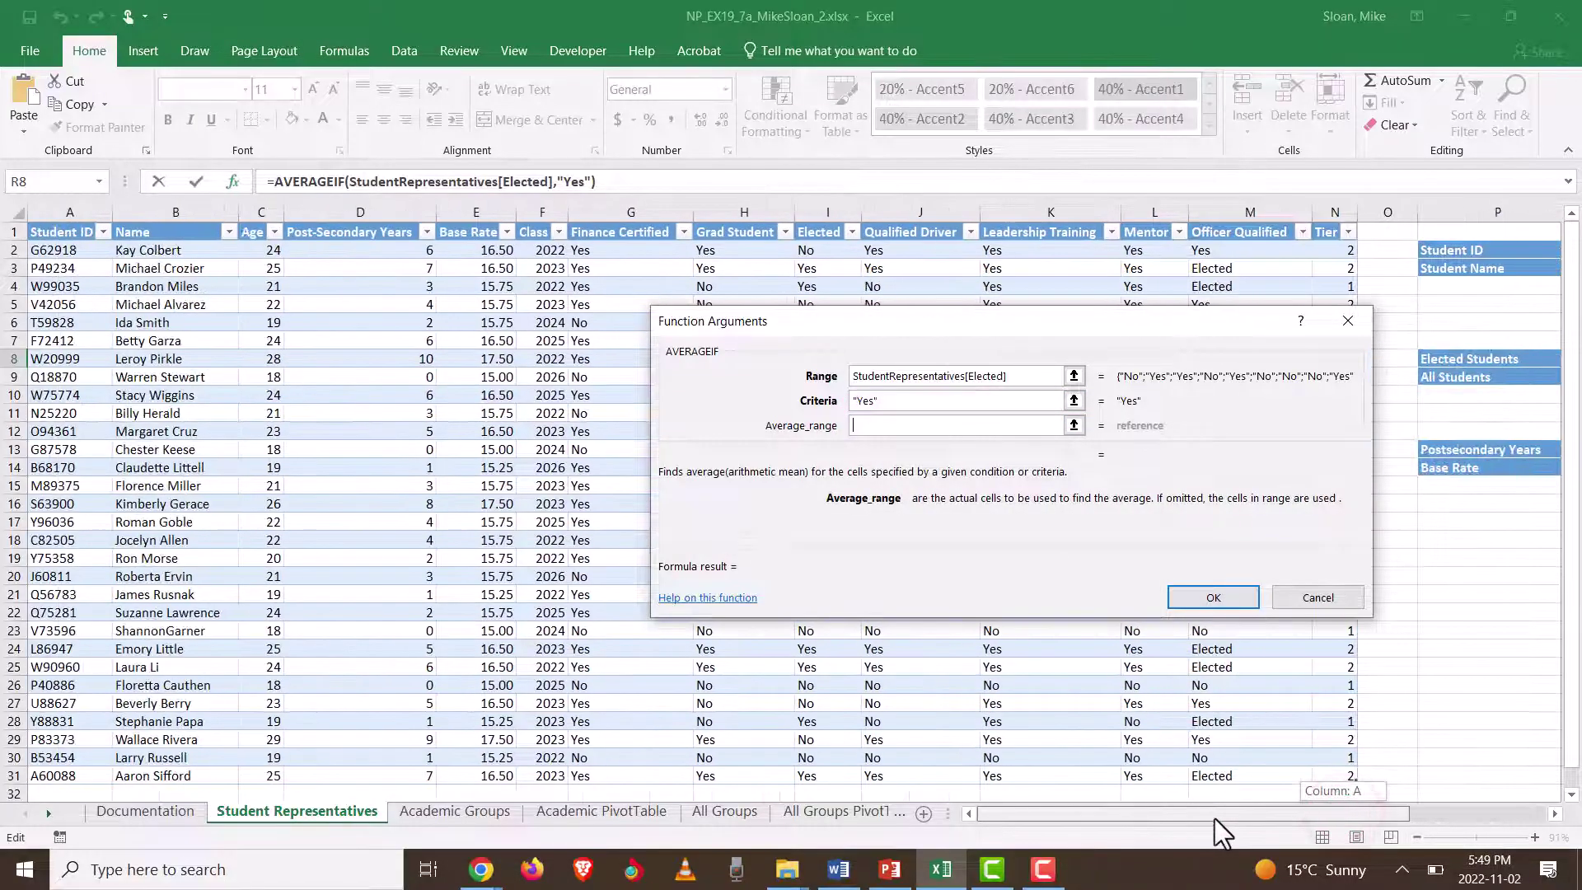
left_click_drag(327, 250, 338, 773)
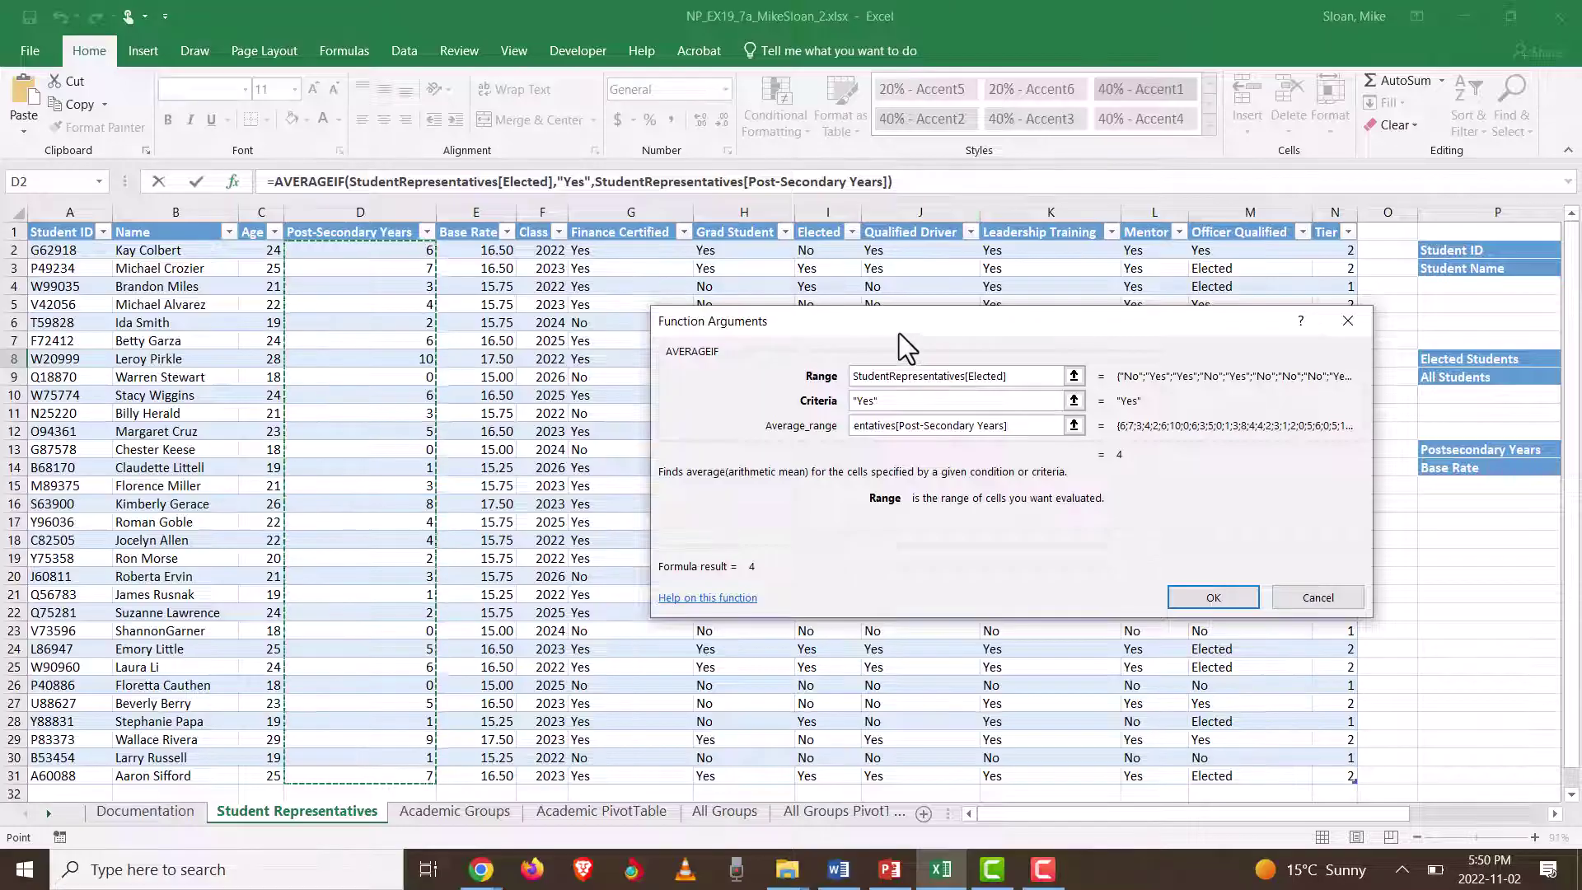
Step: Review the AVERAGEIF's Range, Criteria and Average_range arguments, and enter the formula in R8
left_click_drag(898, 333, 391, 167)
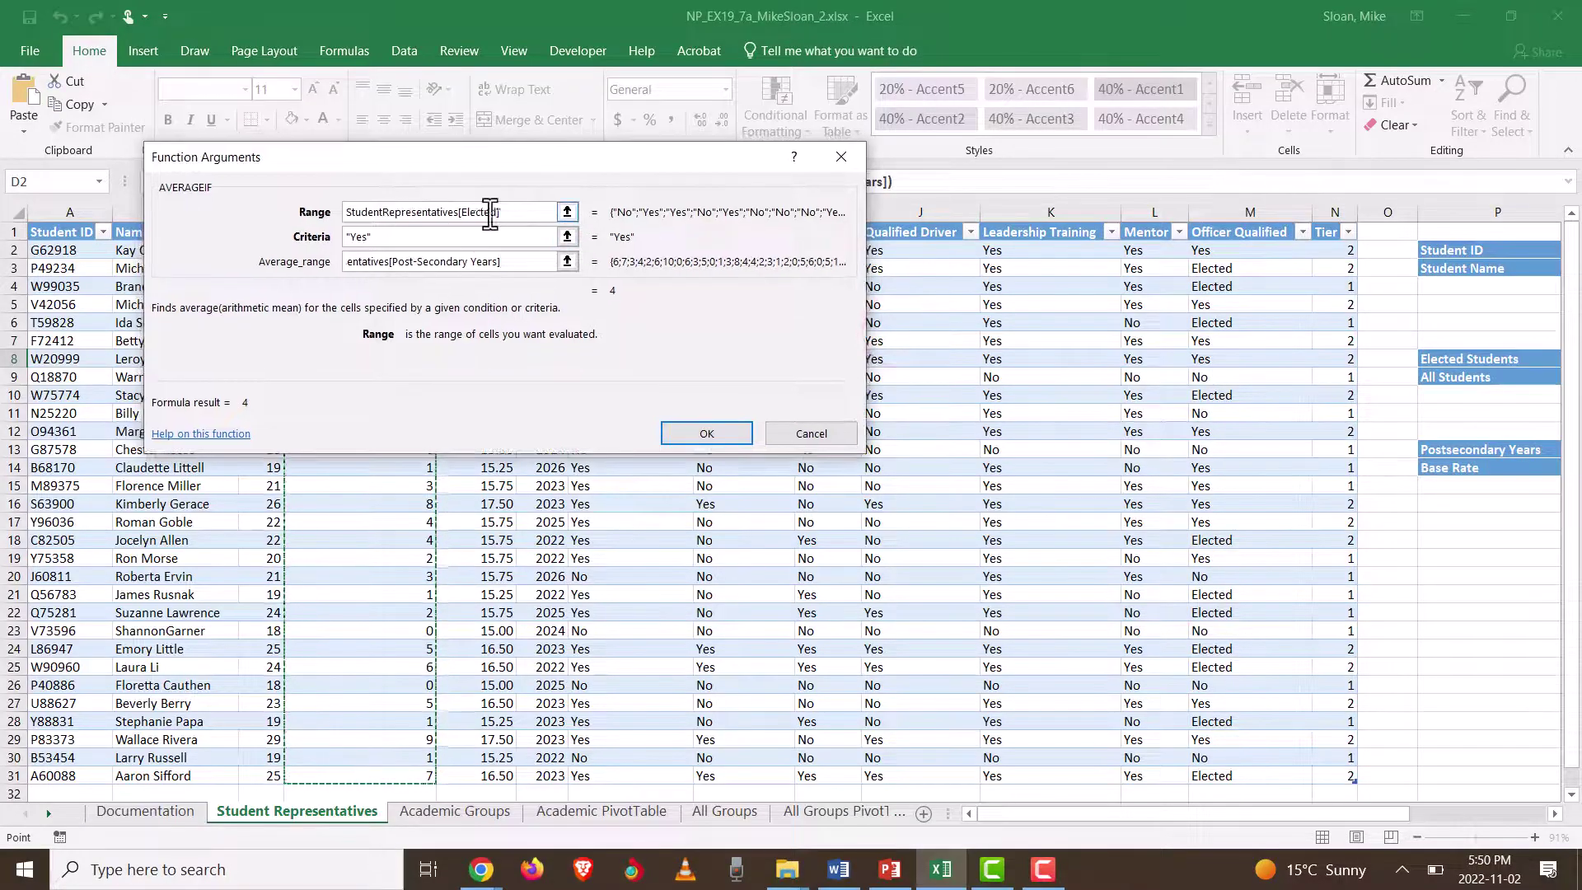
left_click_drag(505, 212, 338, 231)
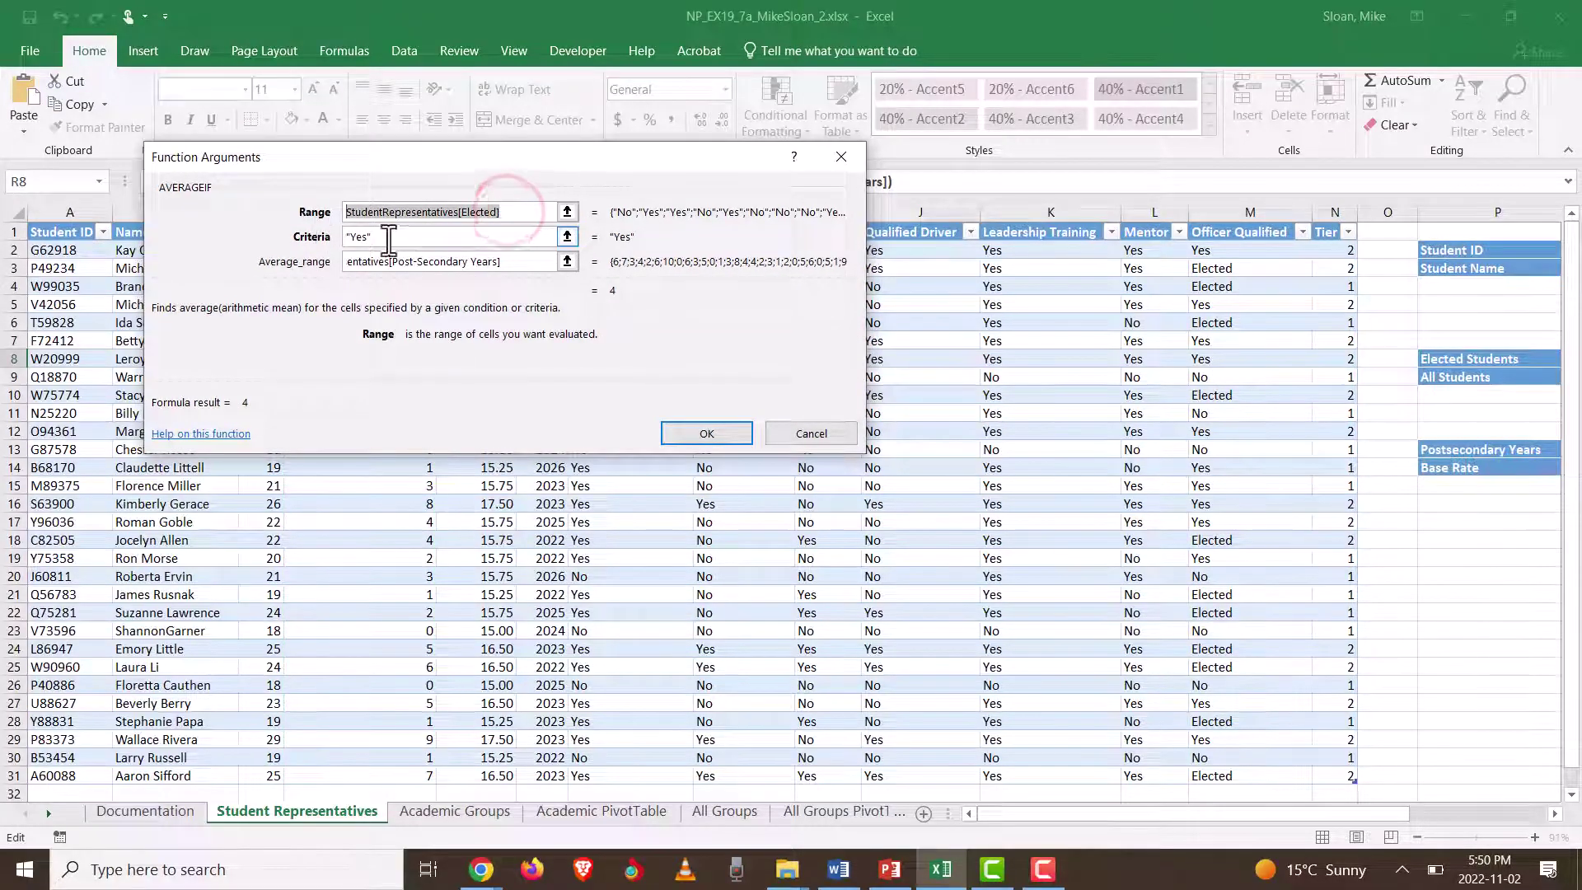
double_click(371, 237)
left_click_drag(494, 168, 720, 168)
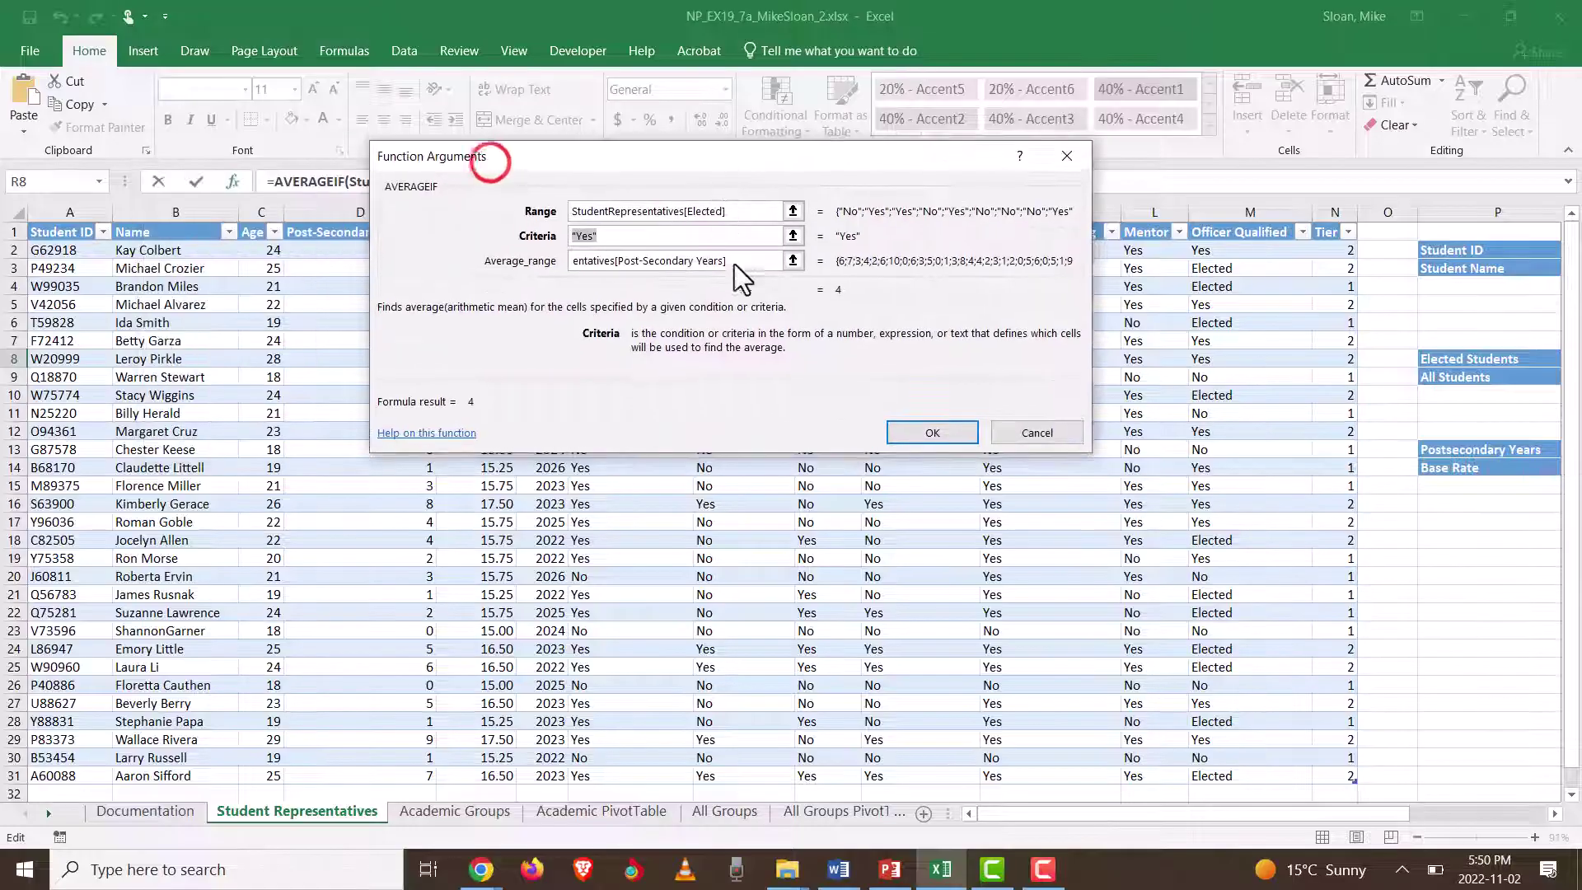
left_click_drag(734, 264, 562, 269)
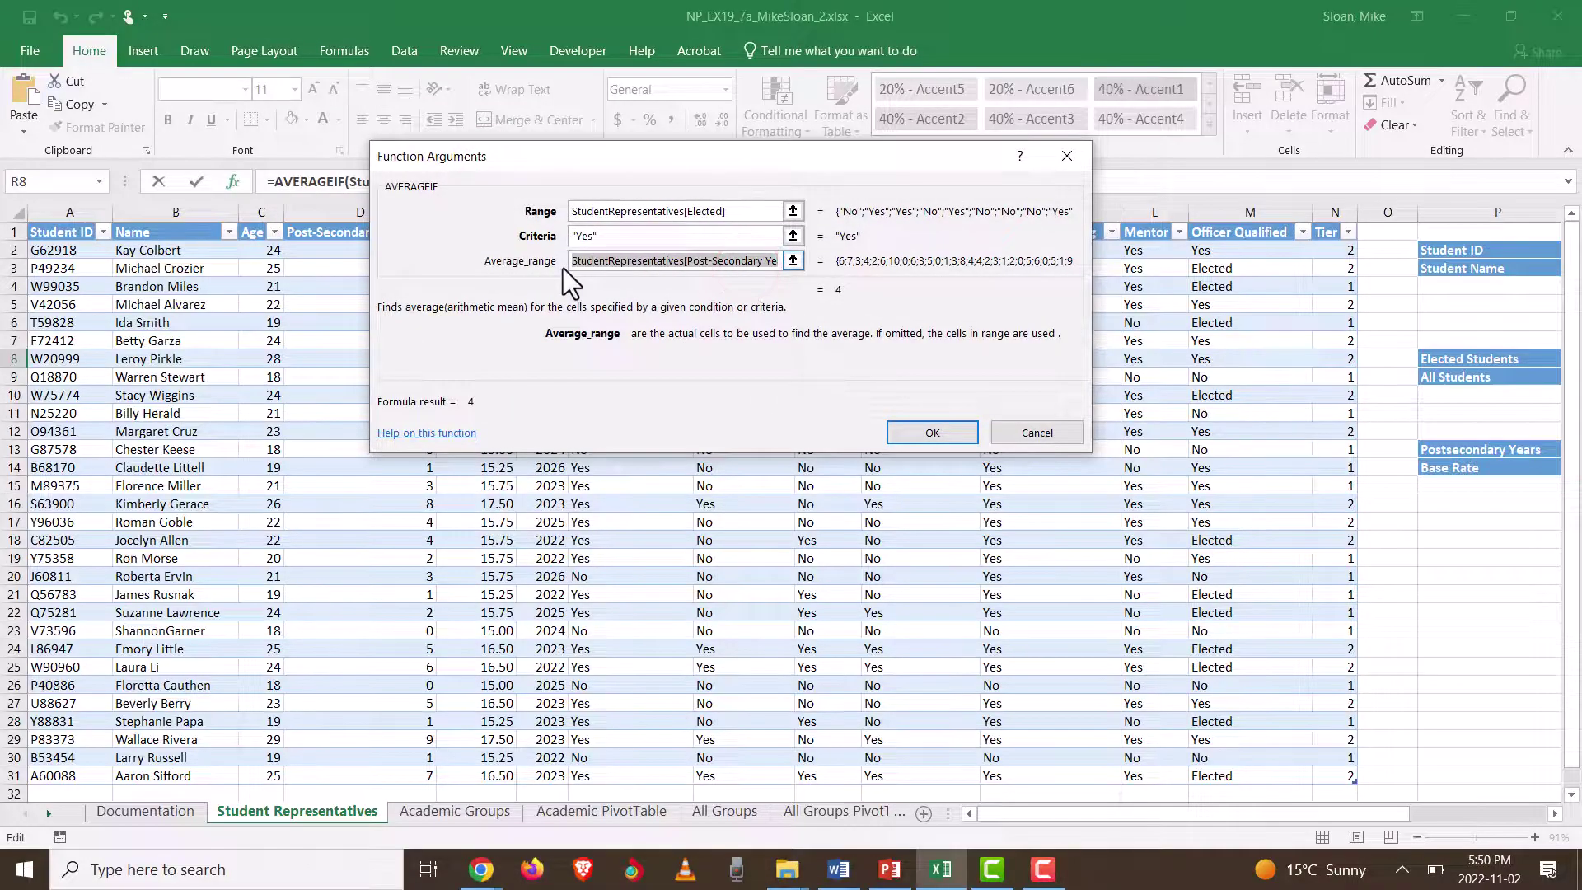
key("End")
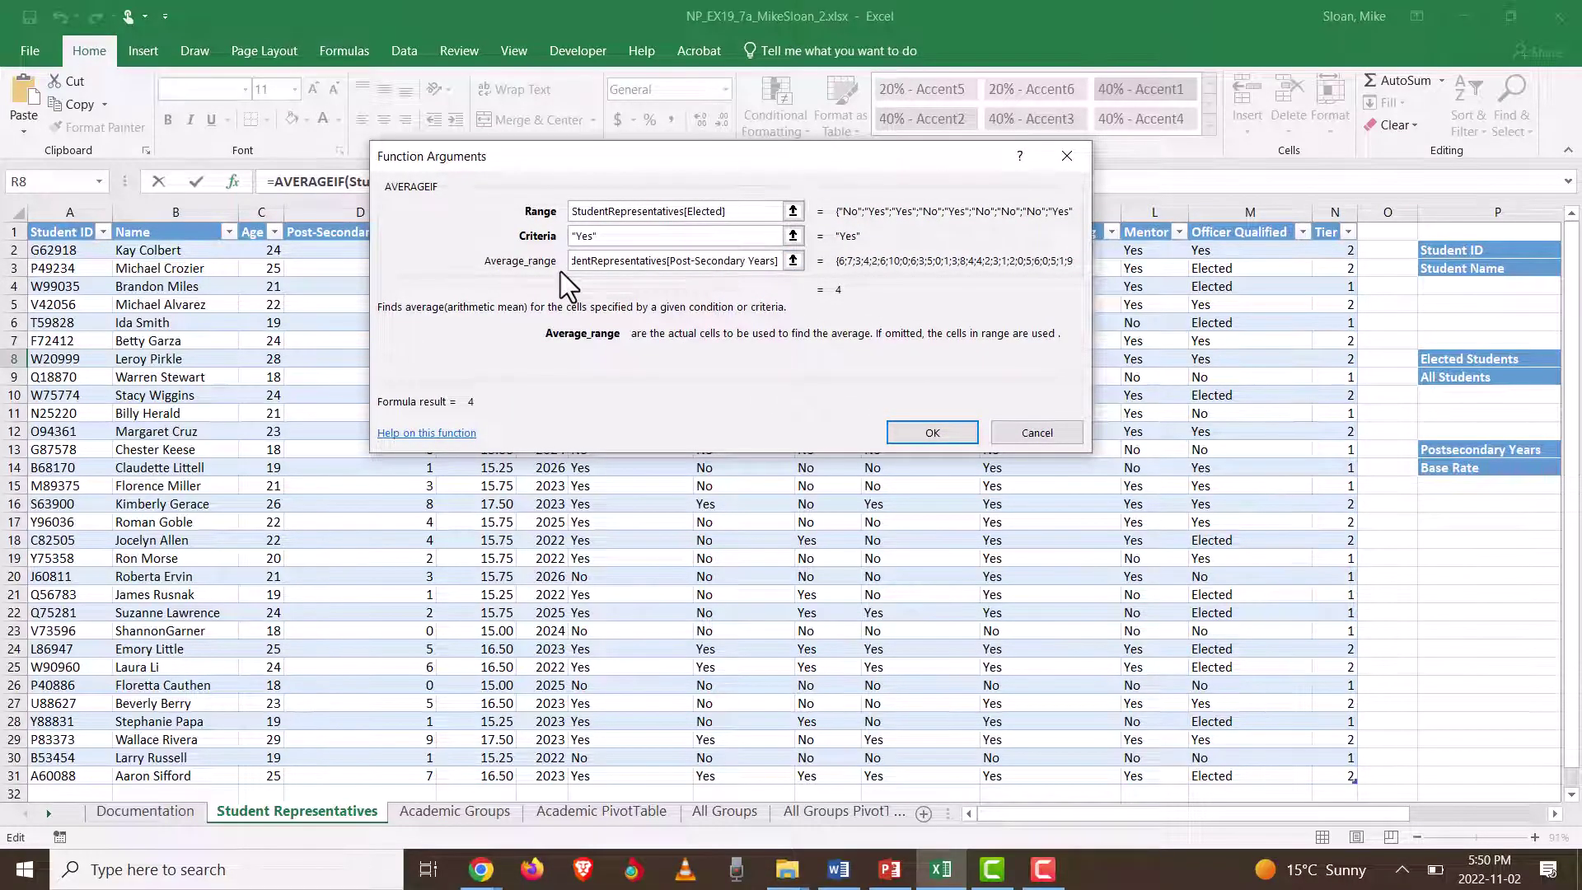
left_click(586, 237)
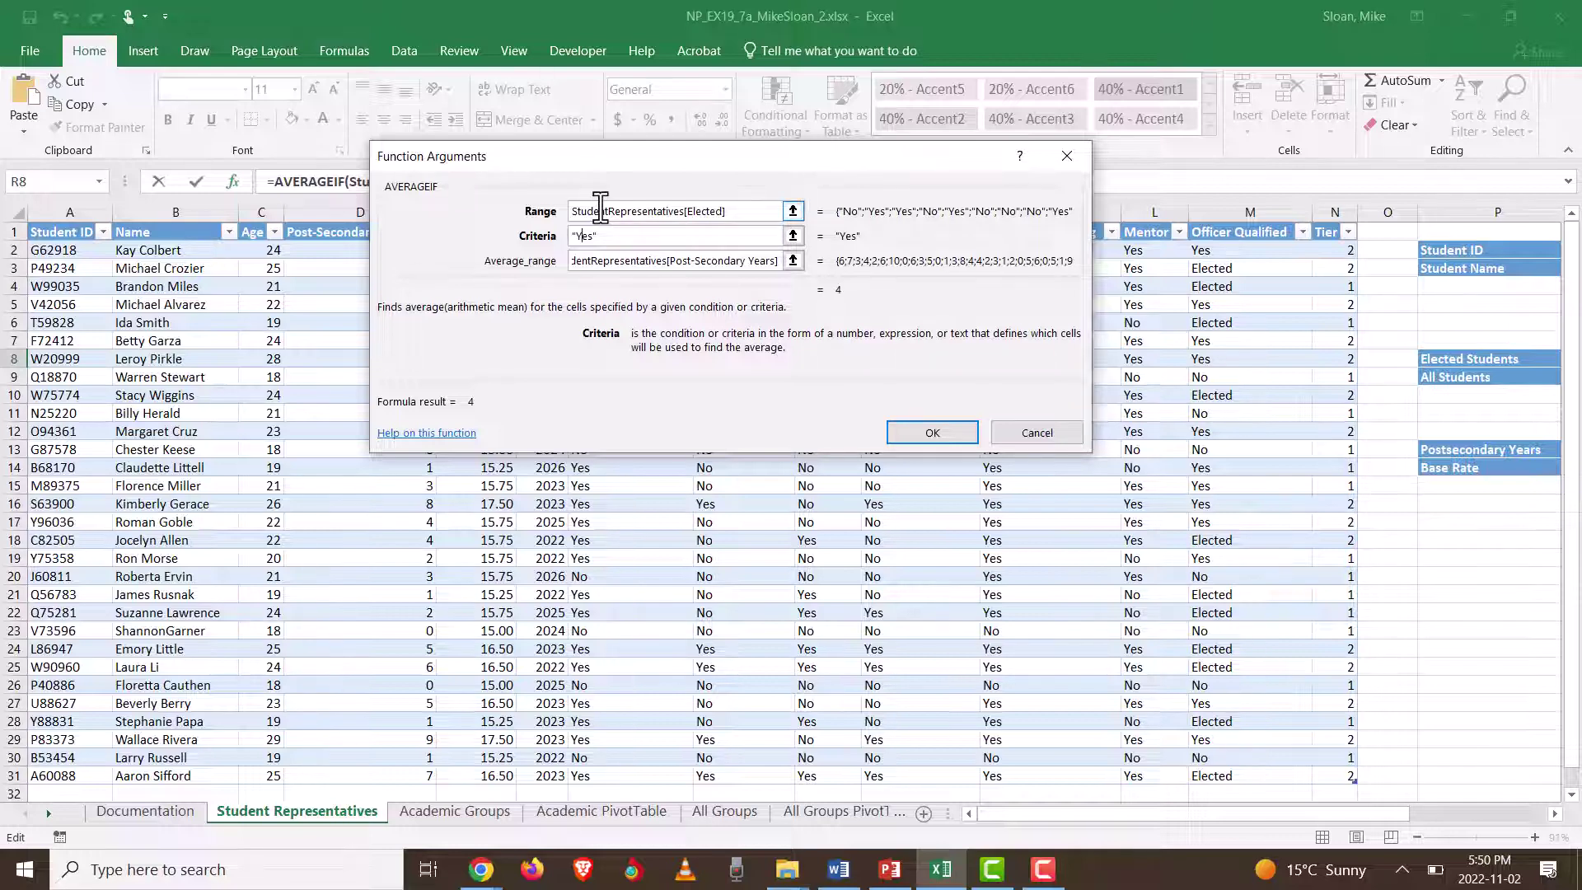
left_click(894, 147)
left_click(964, 435)
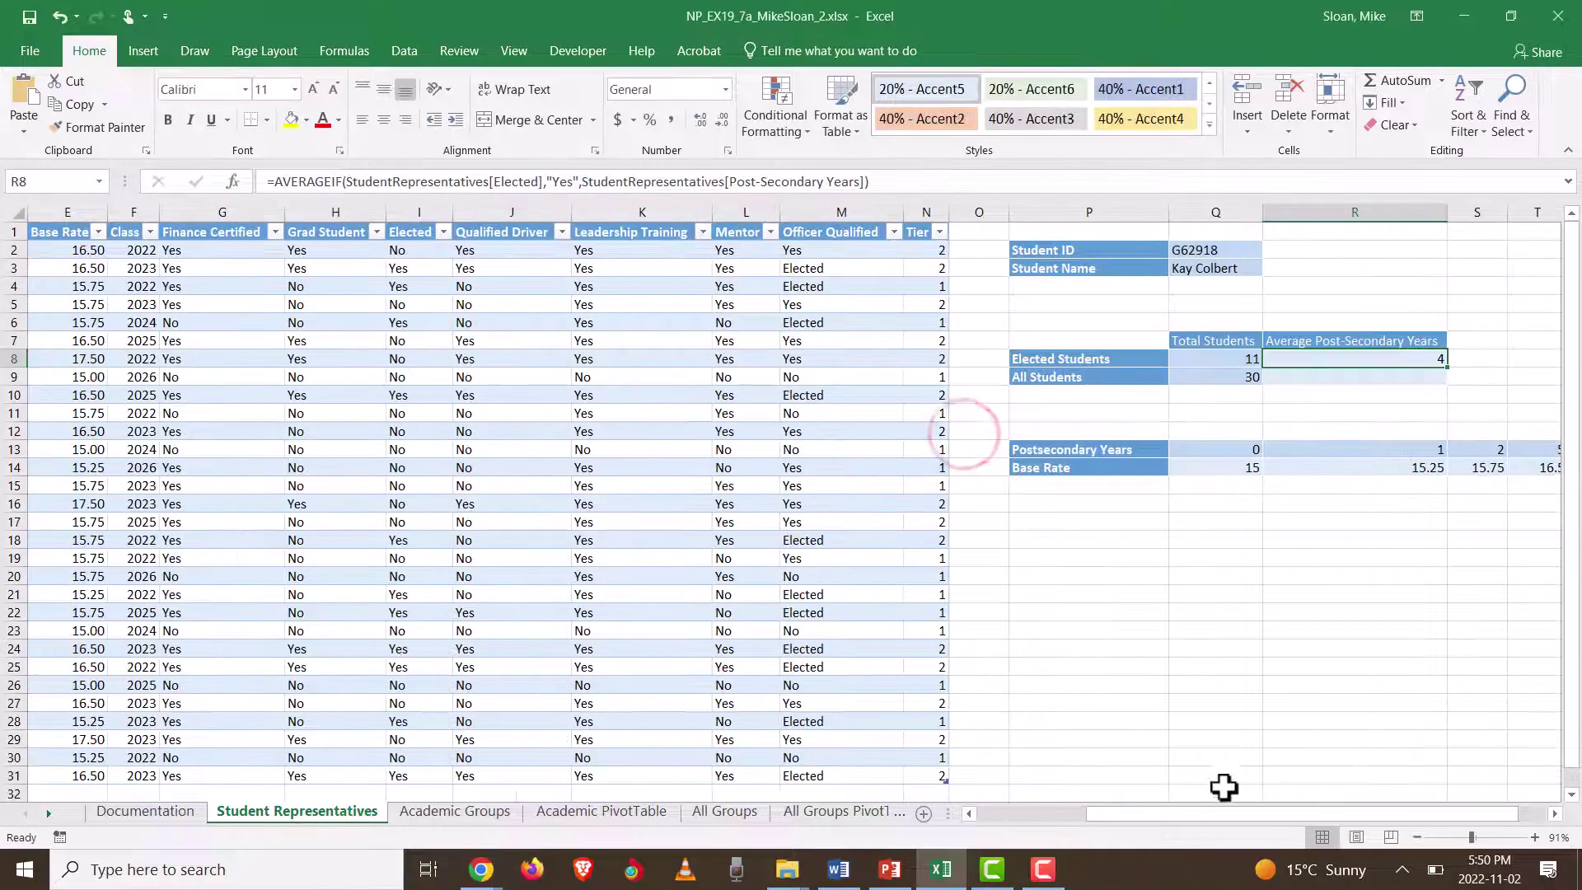
Step: Enter a formula in R9 averaging all students' post-secondary years, =AVERAGE(StudentRepresentatives[Post-Secondary Years])
left_click(1349, 375)
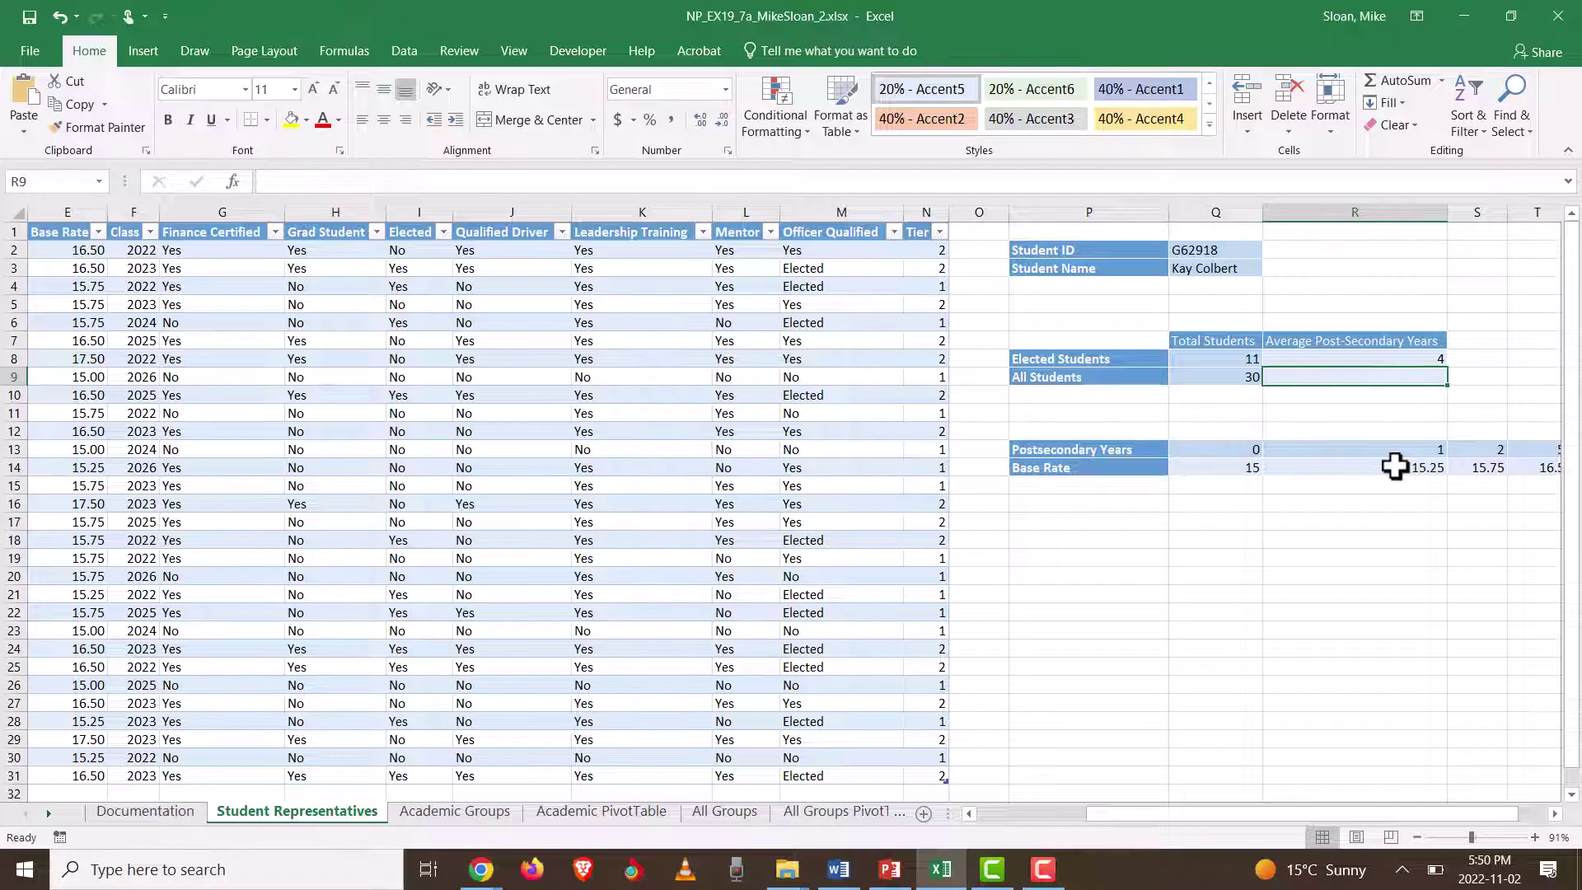
type("=average")
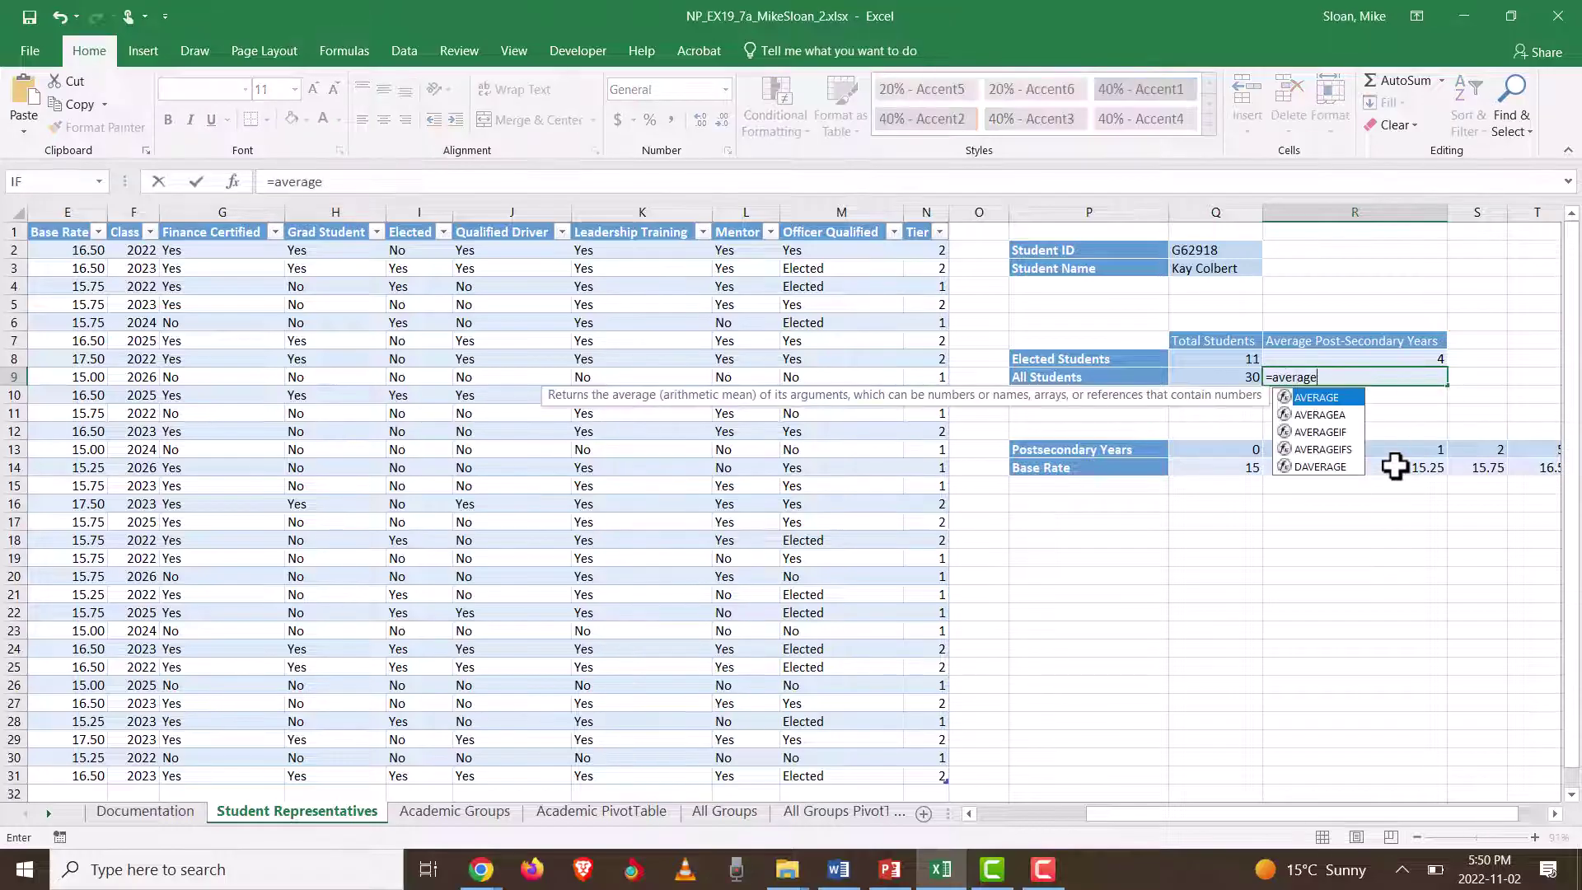
type("(")
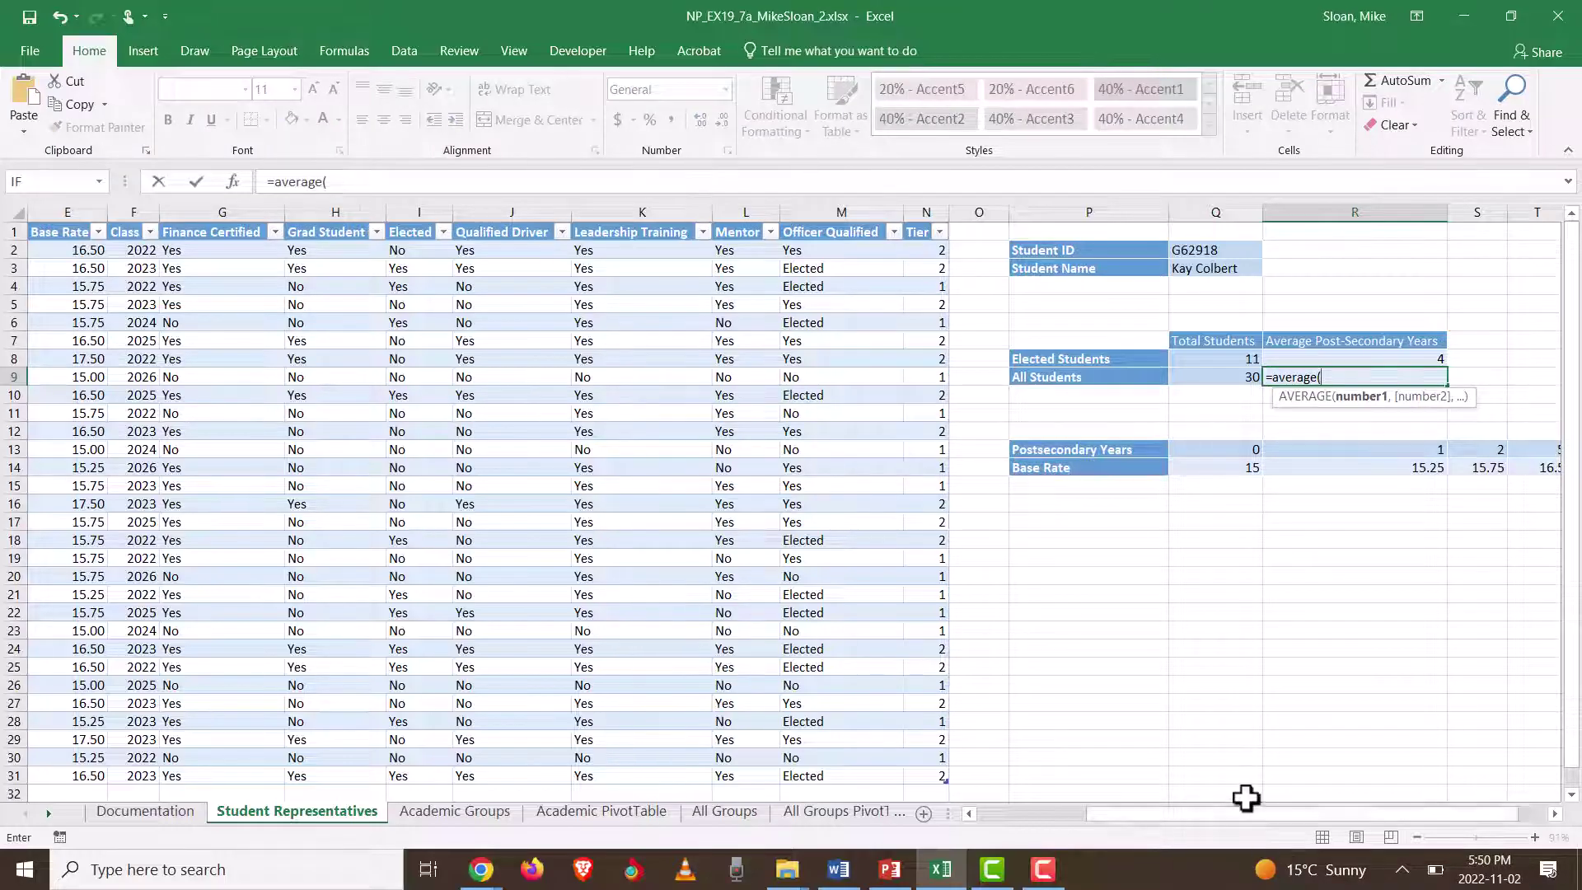
left_click_drag(1243, 811, 847, 818)
left_click_drag(364, 250, 318, 781)
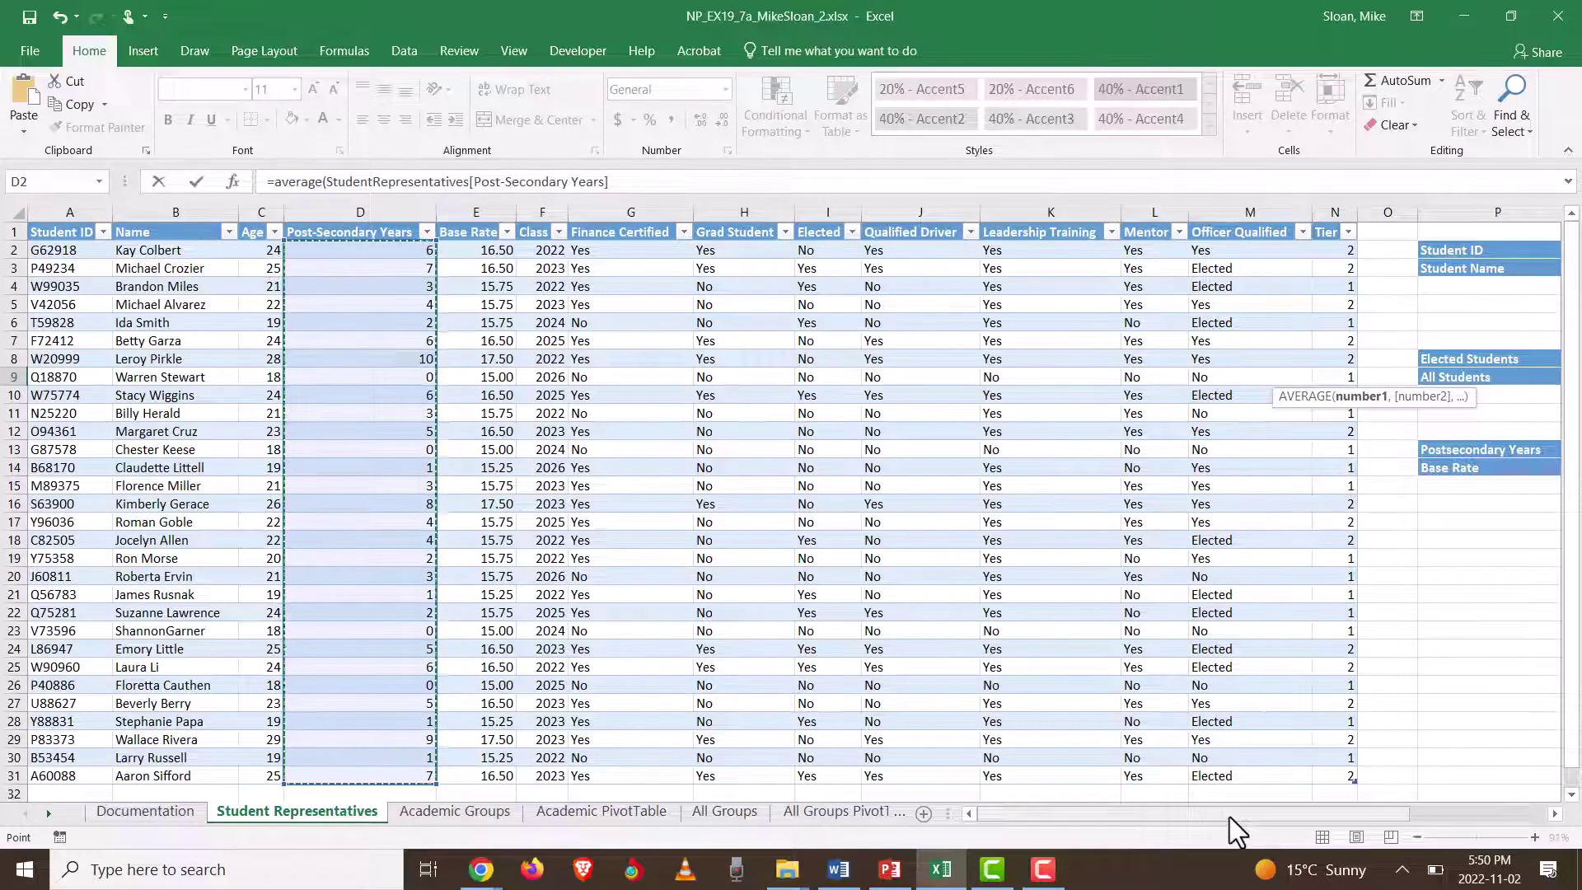
type(")")
key("Return")
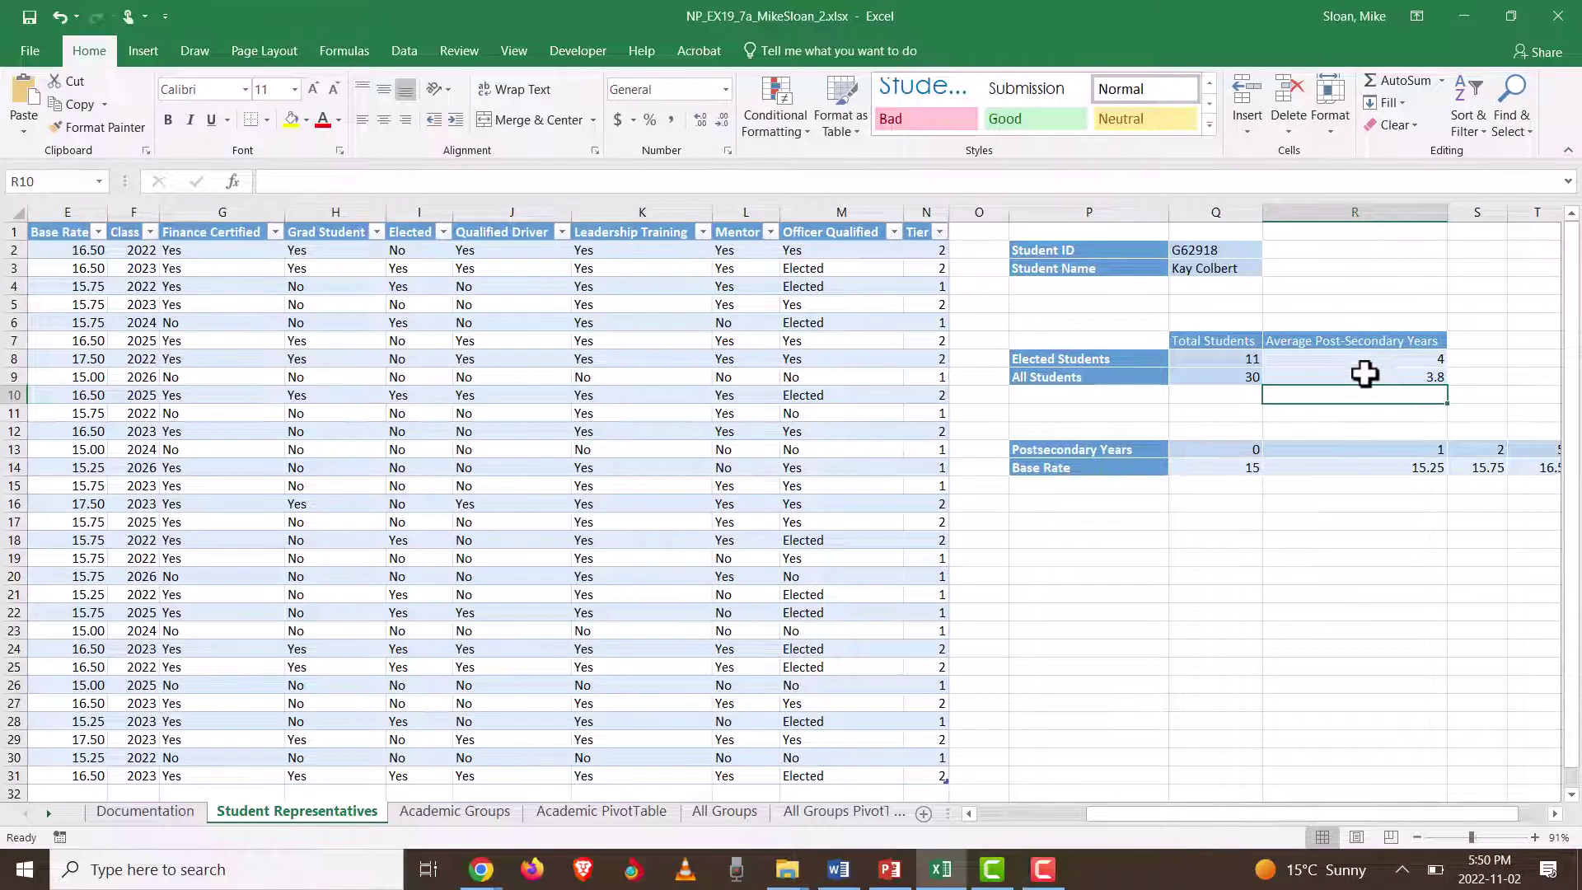
Step: Check the R9 formula, read instruction 12 in the Instructions_NP_EX19_7a Word document, and return to the Excel workbook
left_click(1363, 375)
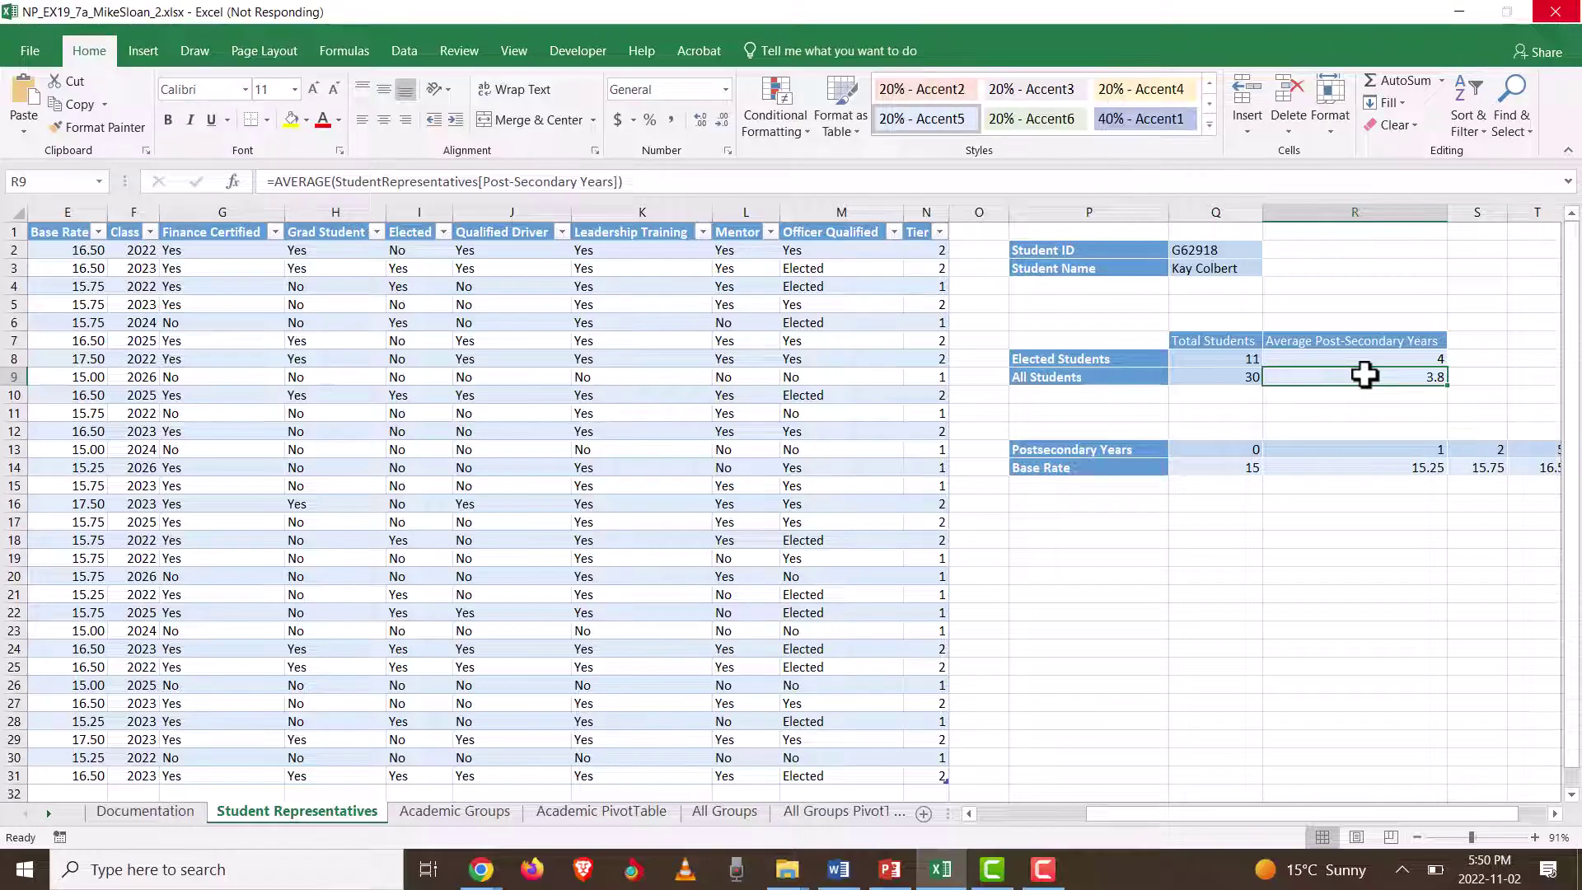
key("alt+Tab")
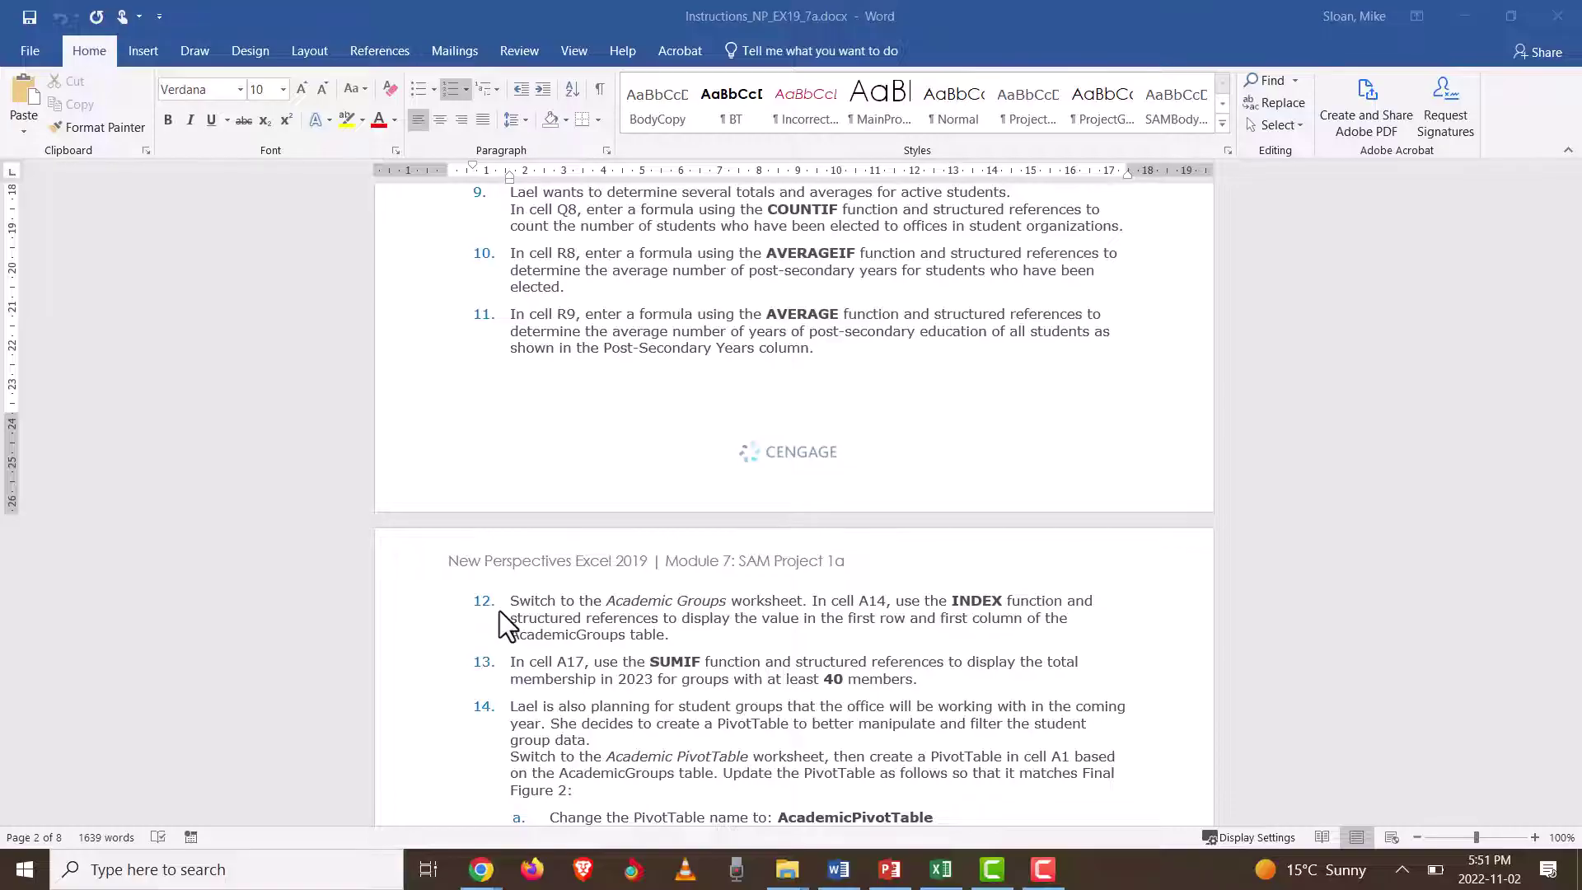
key("alt+Tab")
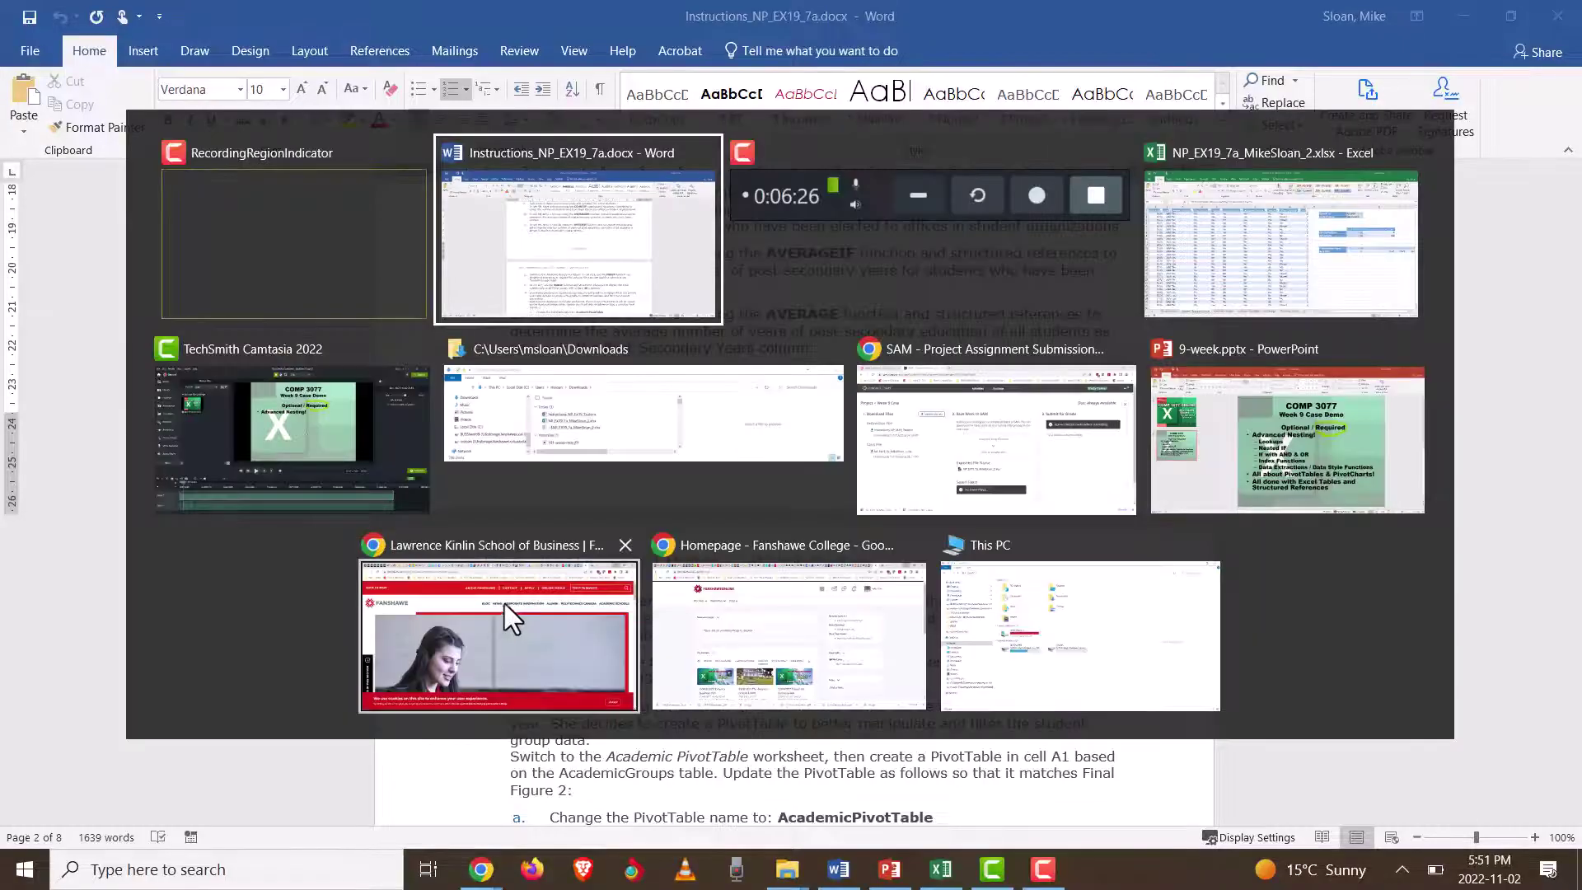
key("Tab")
key("Tab")
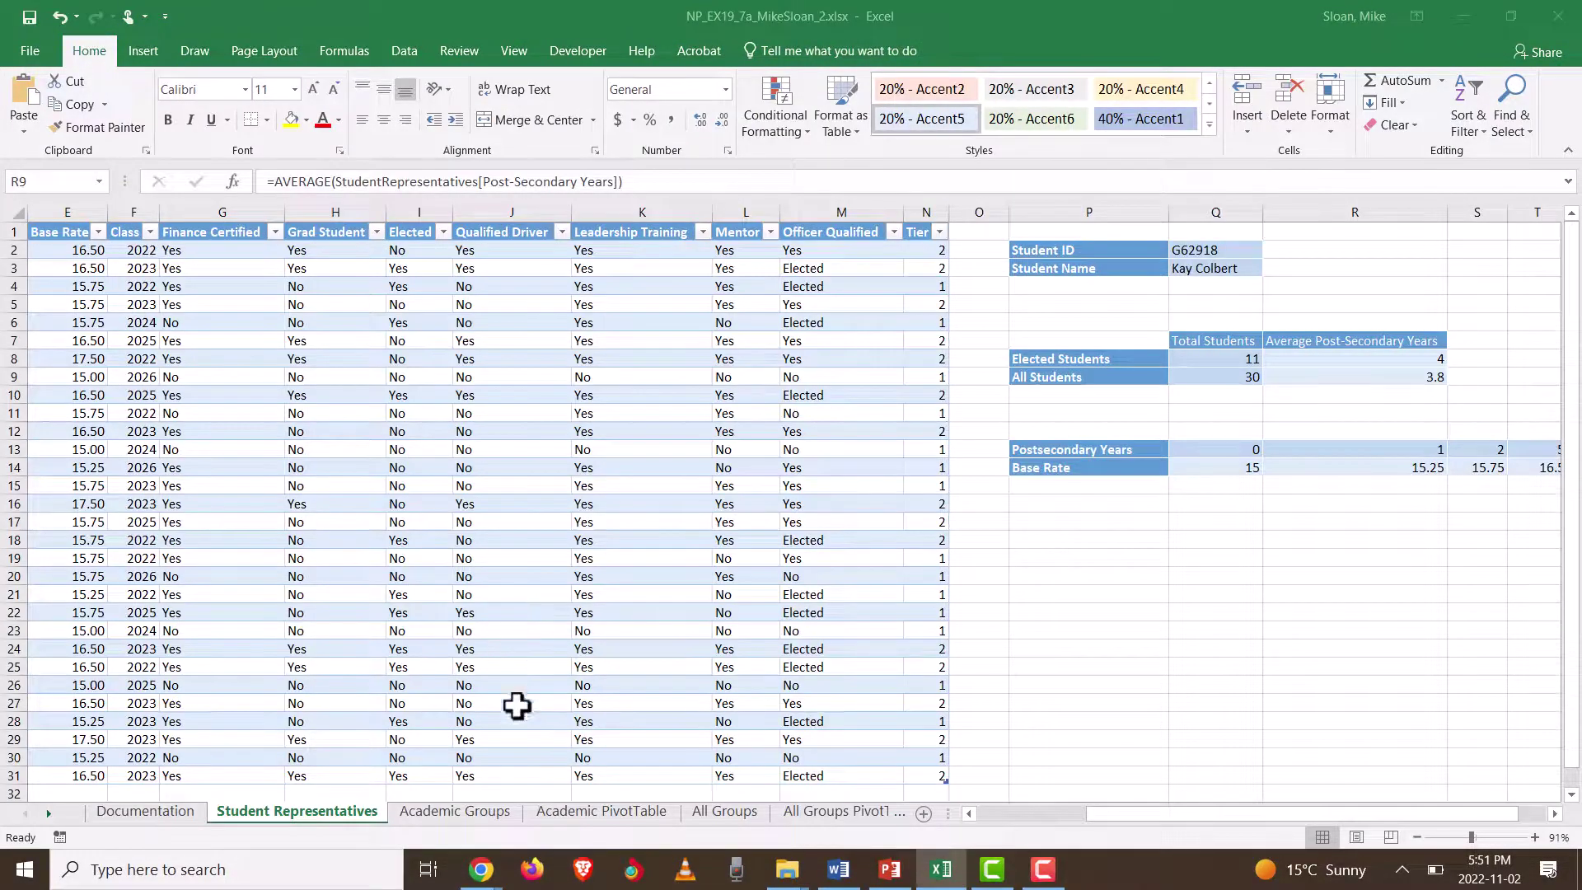
Step: Switch to the Academic Groups worksheet and examine the table of group names, types, activities and yearly membership
left_click(444, 811)
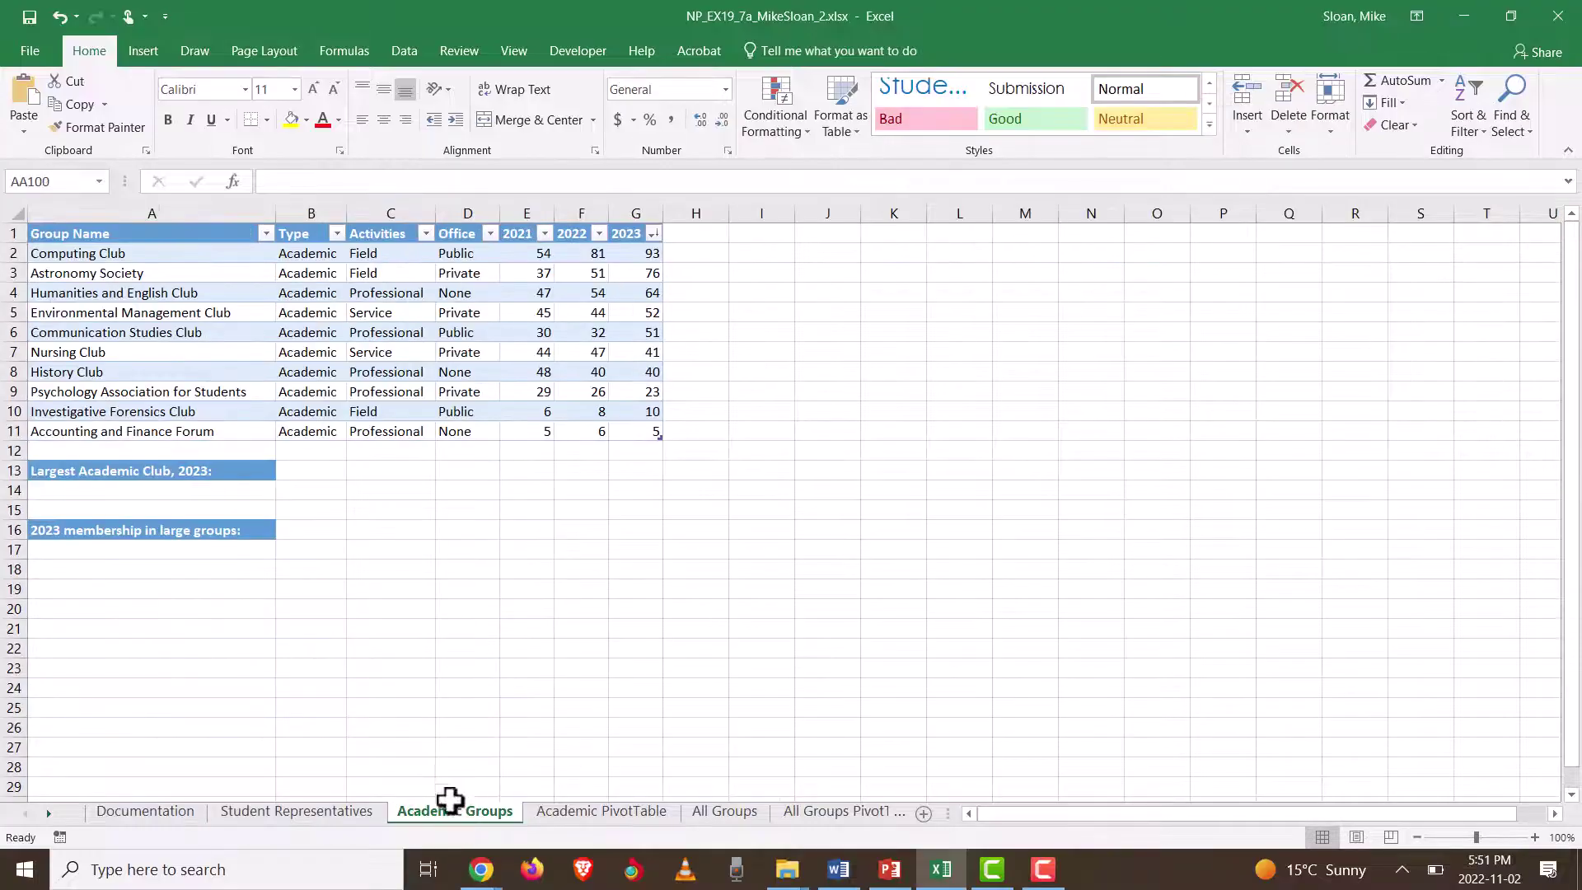
left_click(211, 294)
left_click(388, 295)
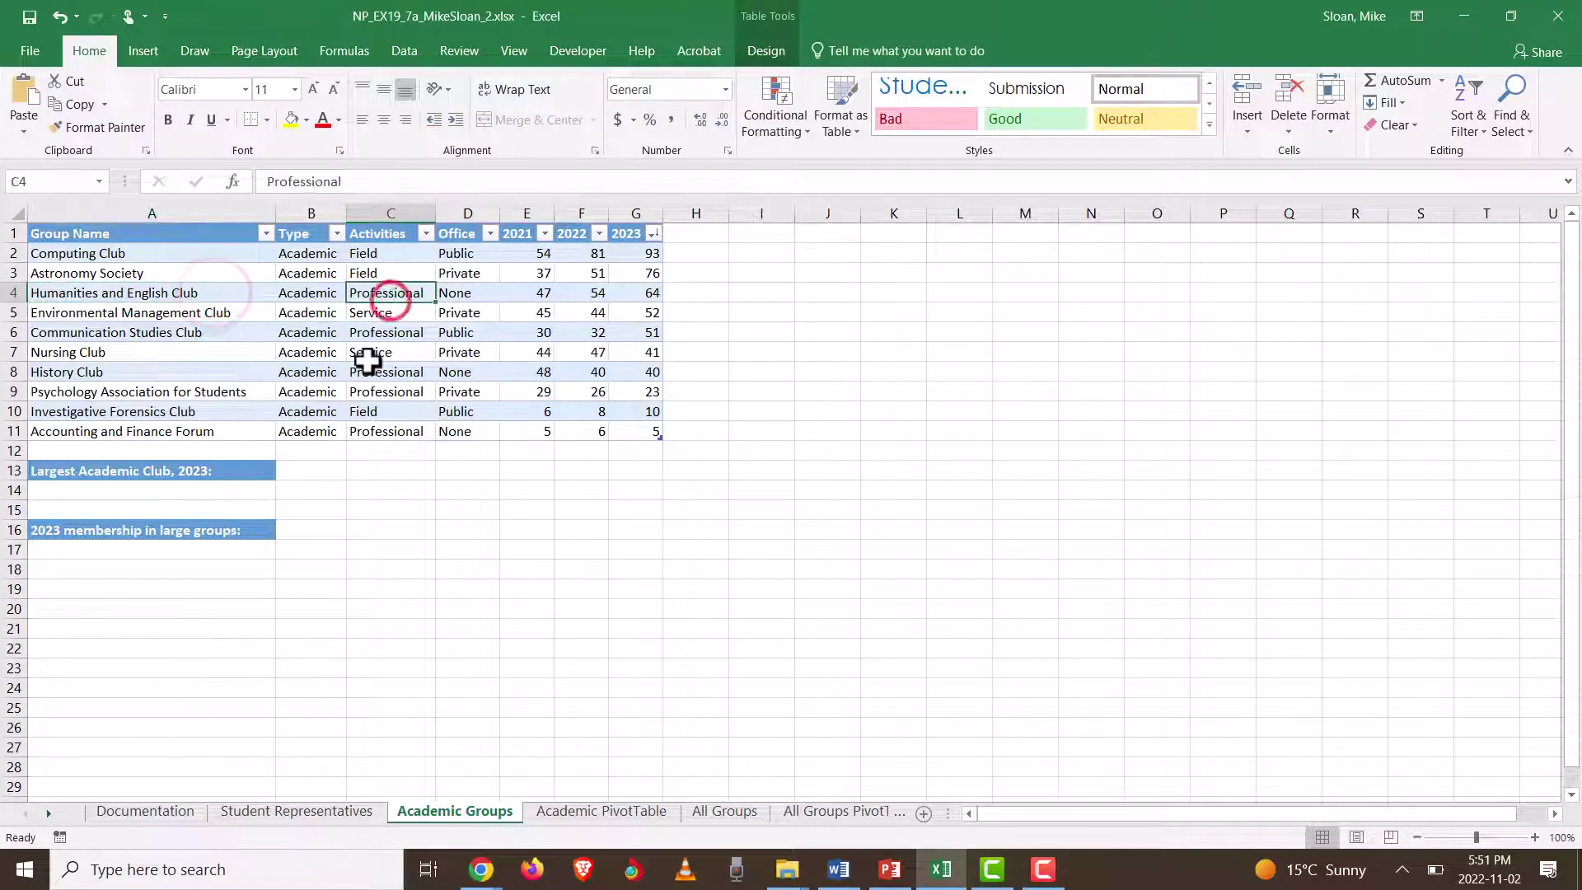
left_click(272, 344)
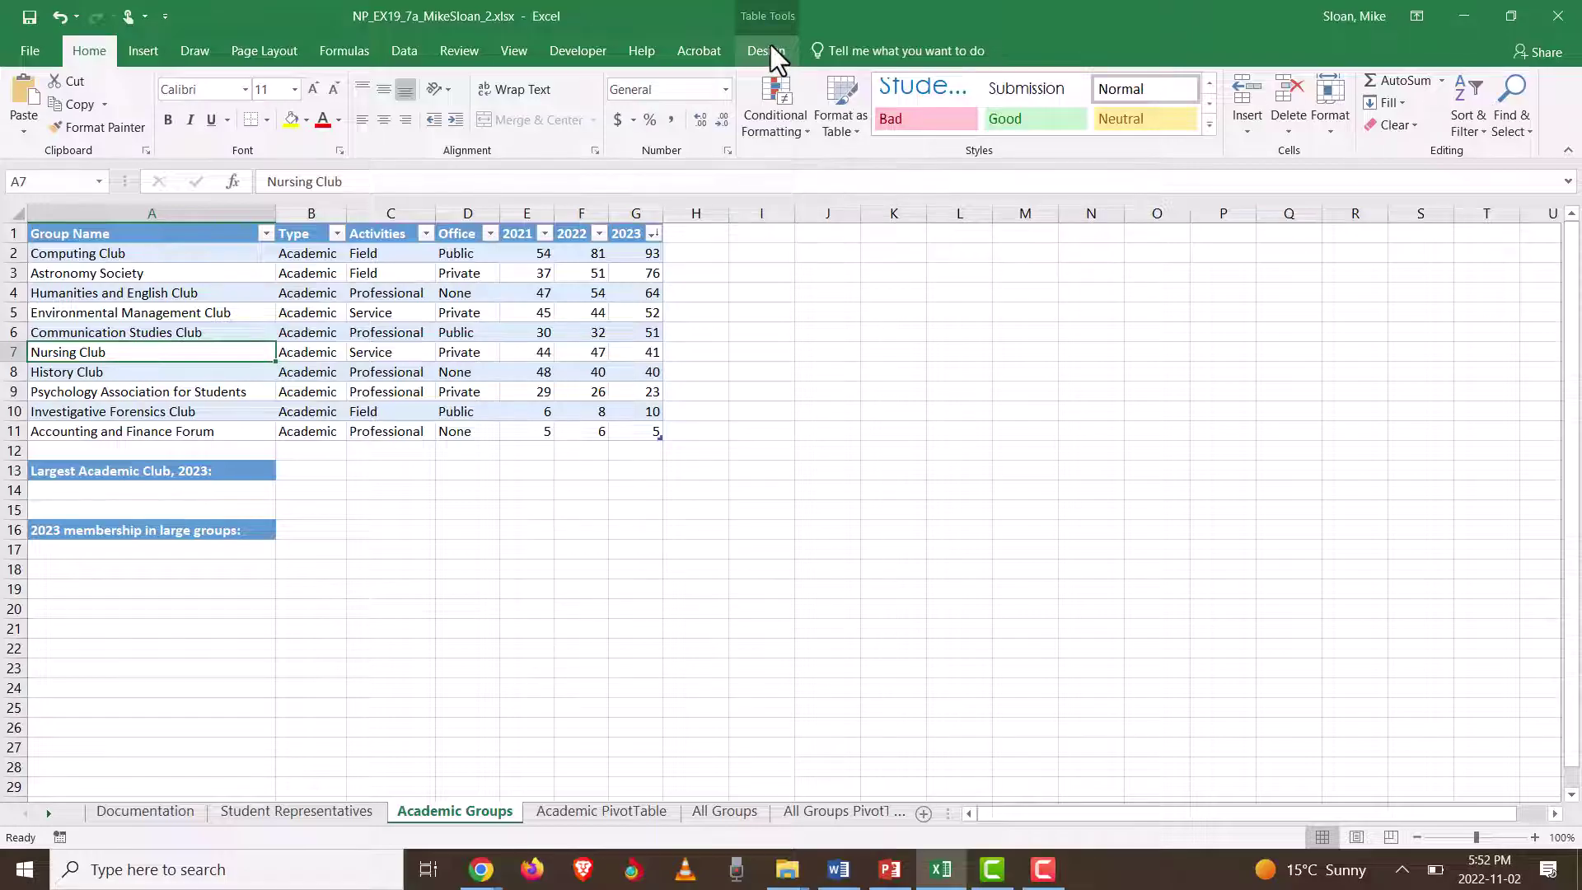
Step: Start an INDEX function in A14 under Largest Academic Club, 2023, and choose the array,row_num,column_num argument list for it
left_click(95, 488)
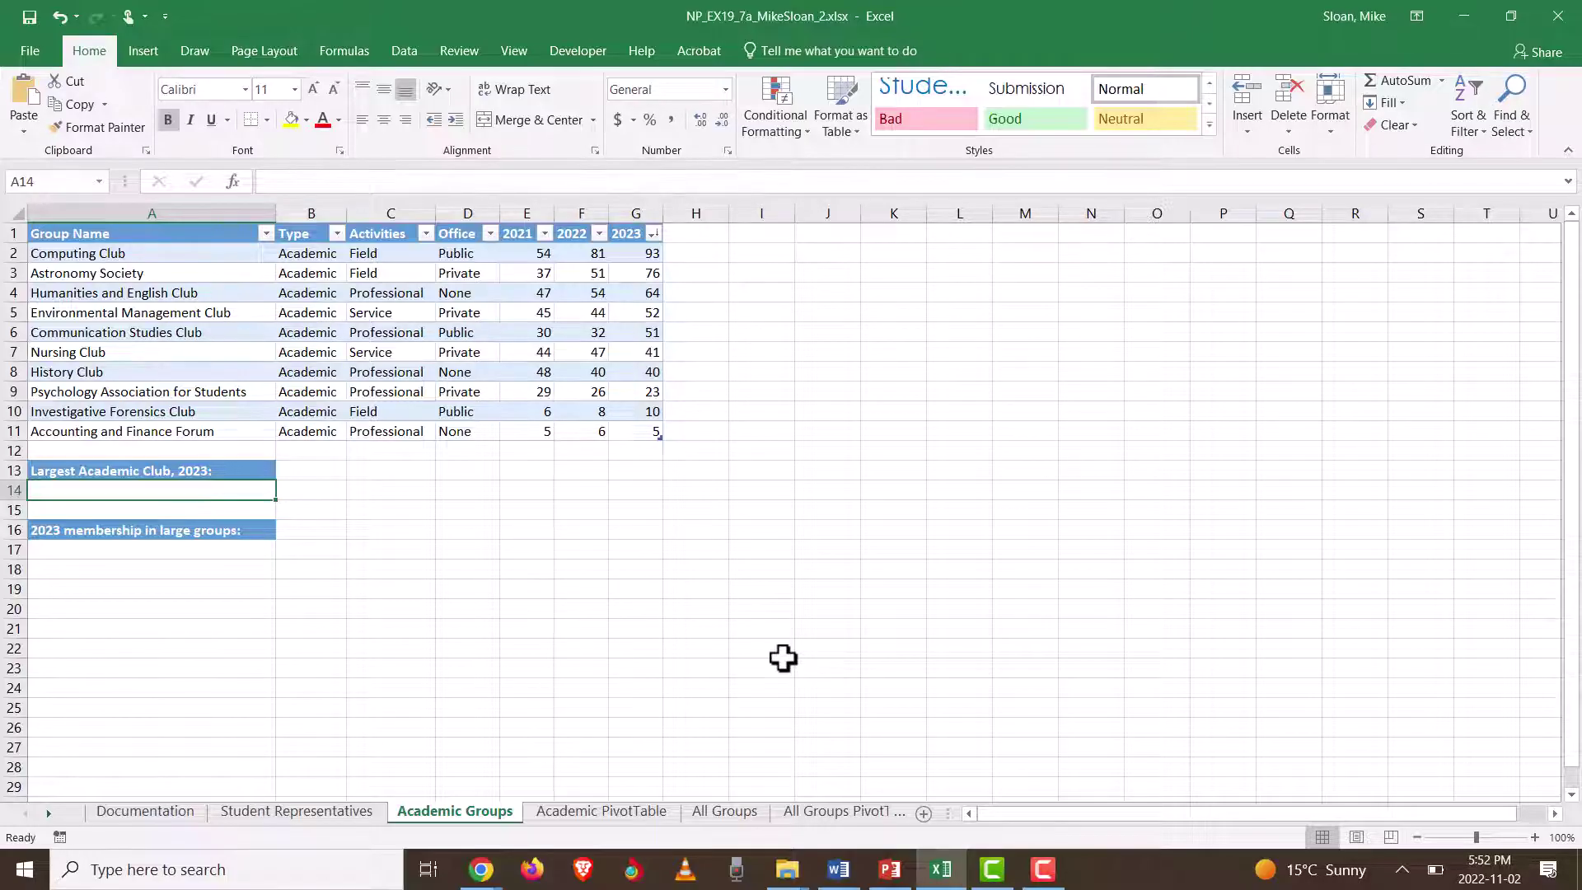
type("=indi")
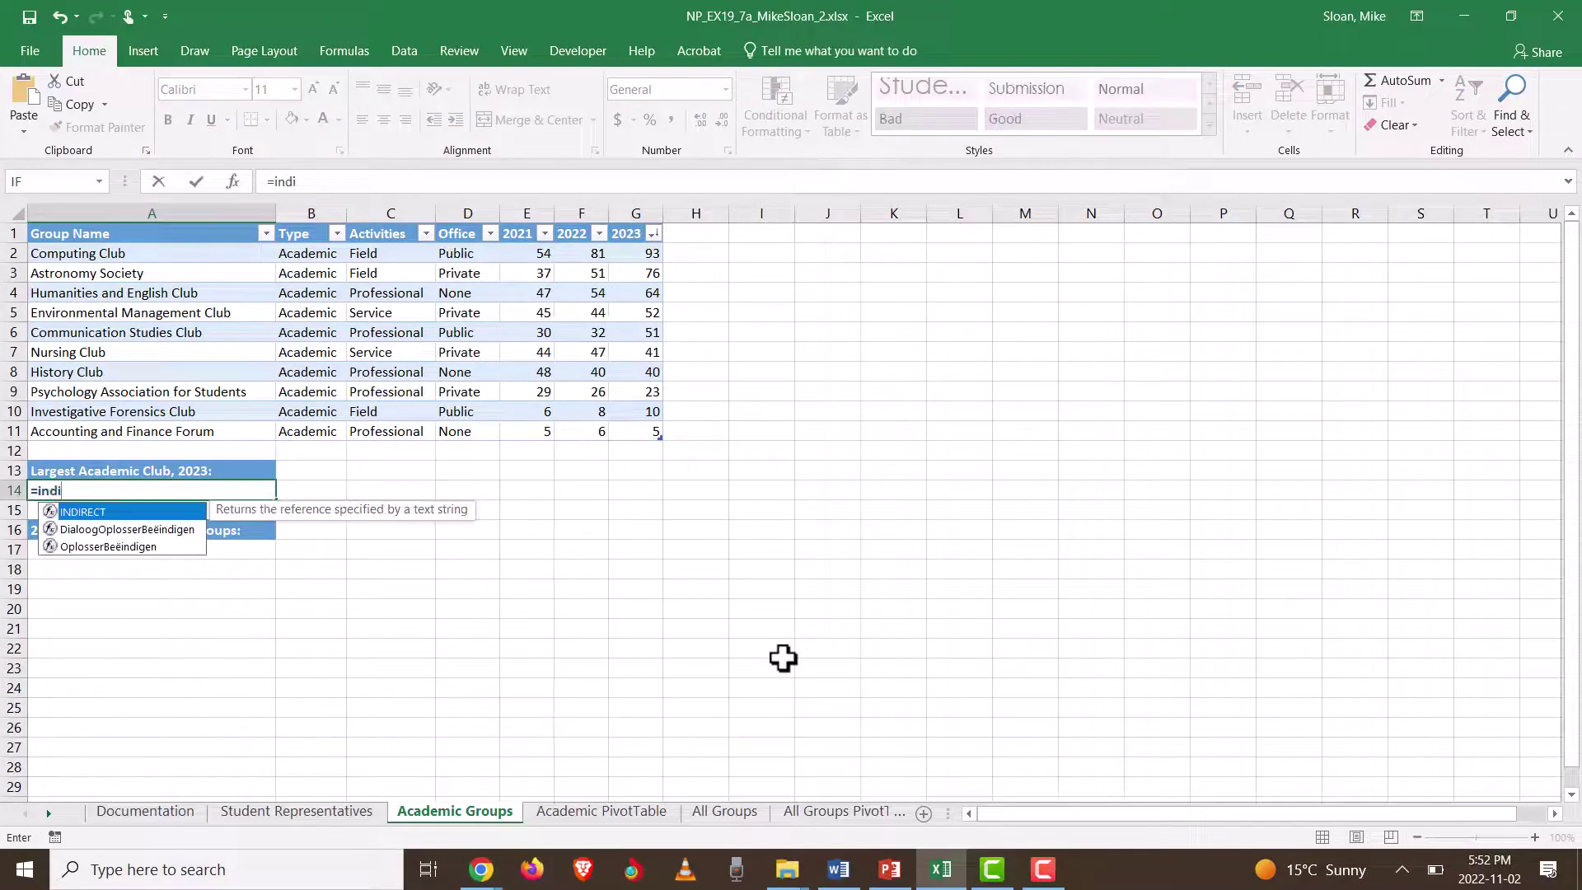
key("BackSpace")
type("ex")
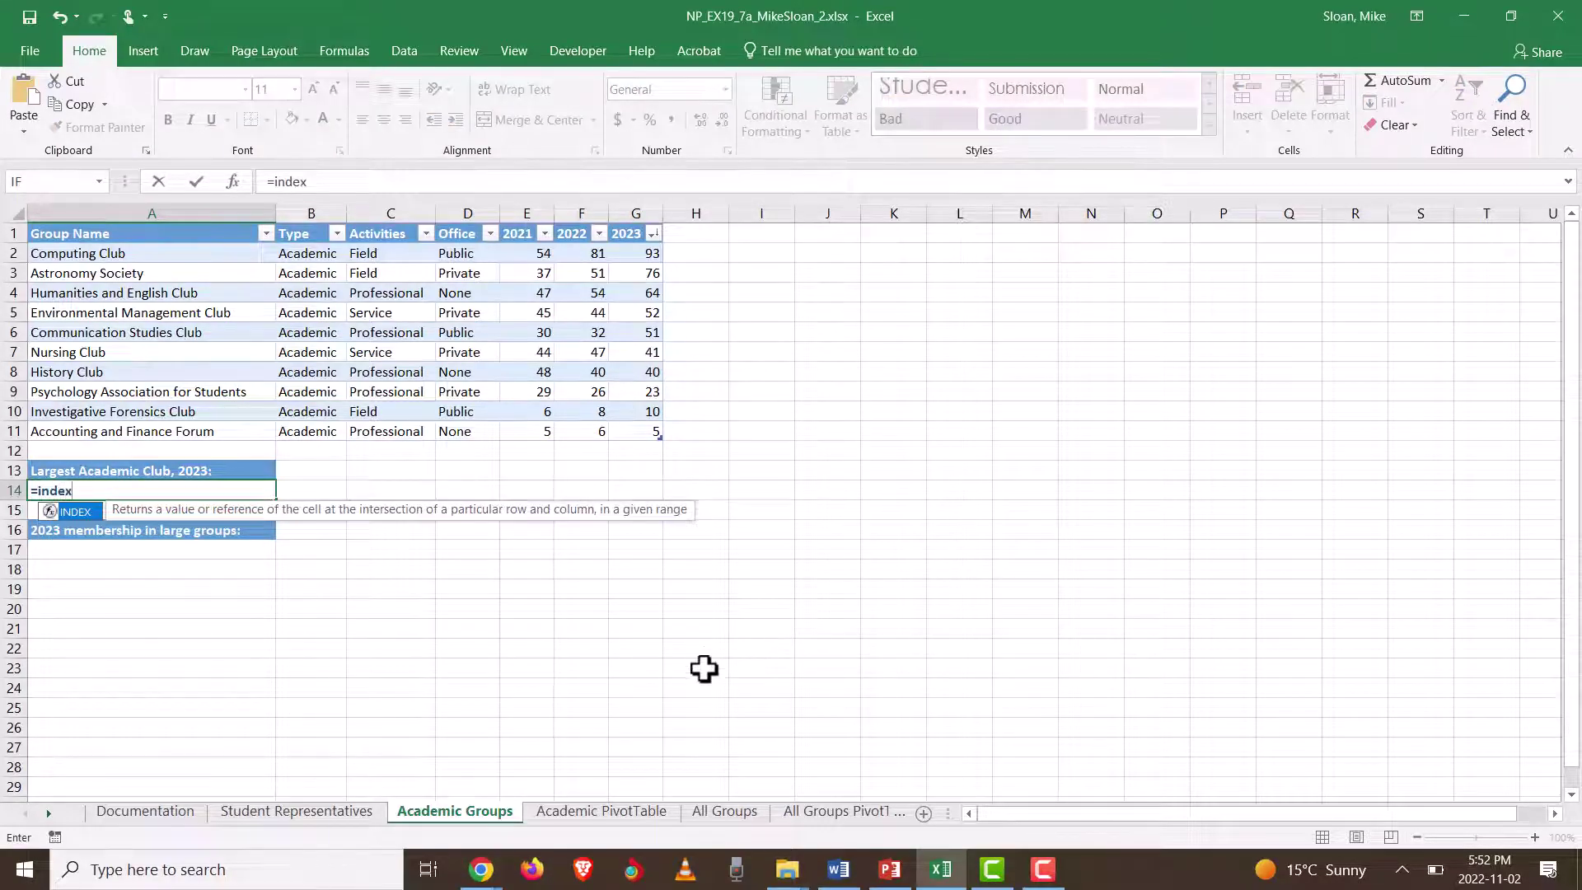
double_click(73, 511)
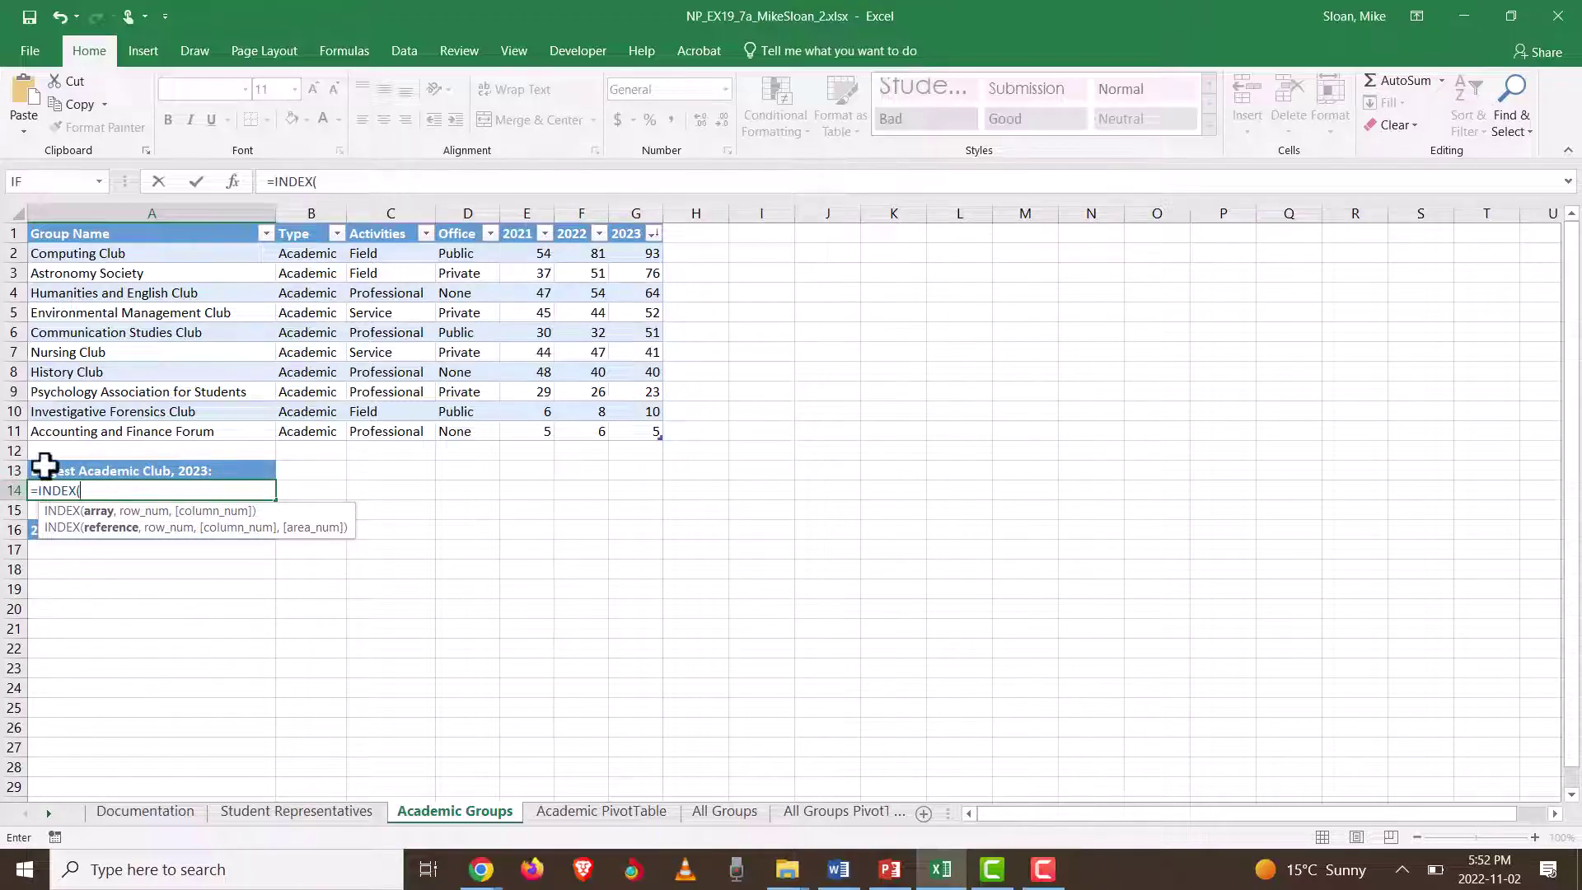
left_click(342, 181)
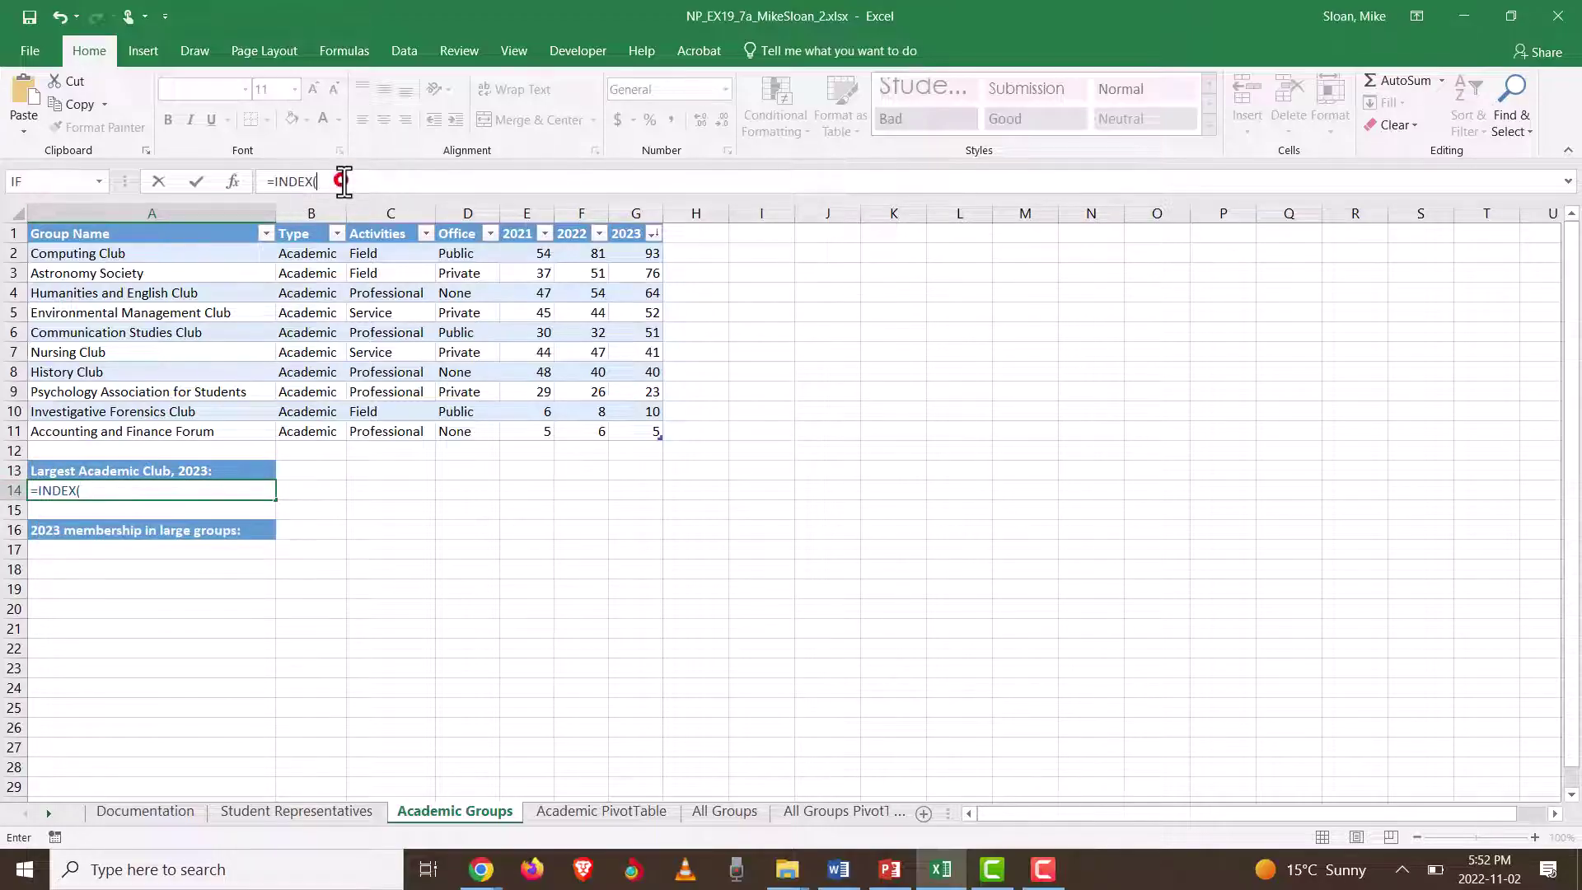
left_click(232, 181)
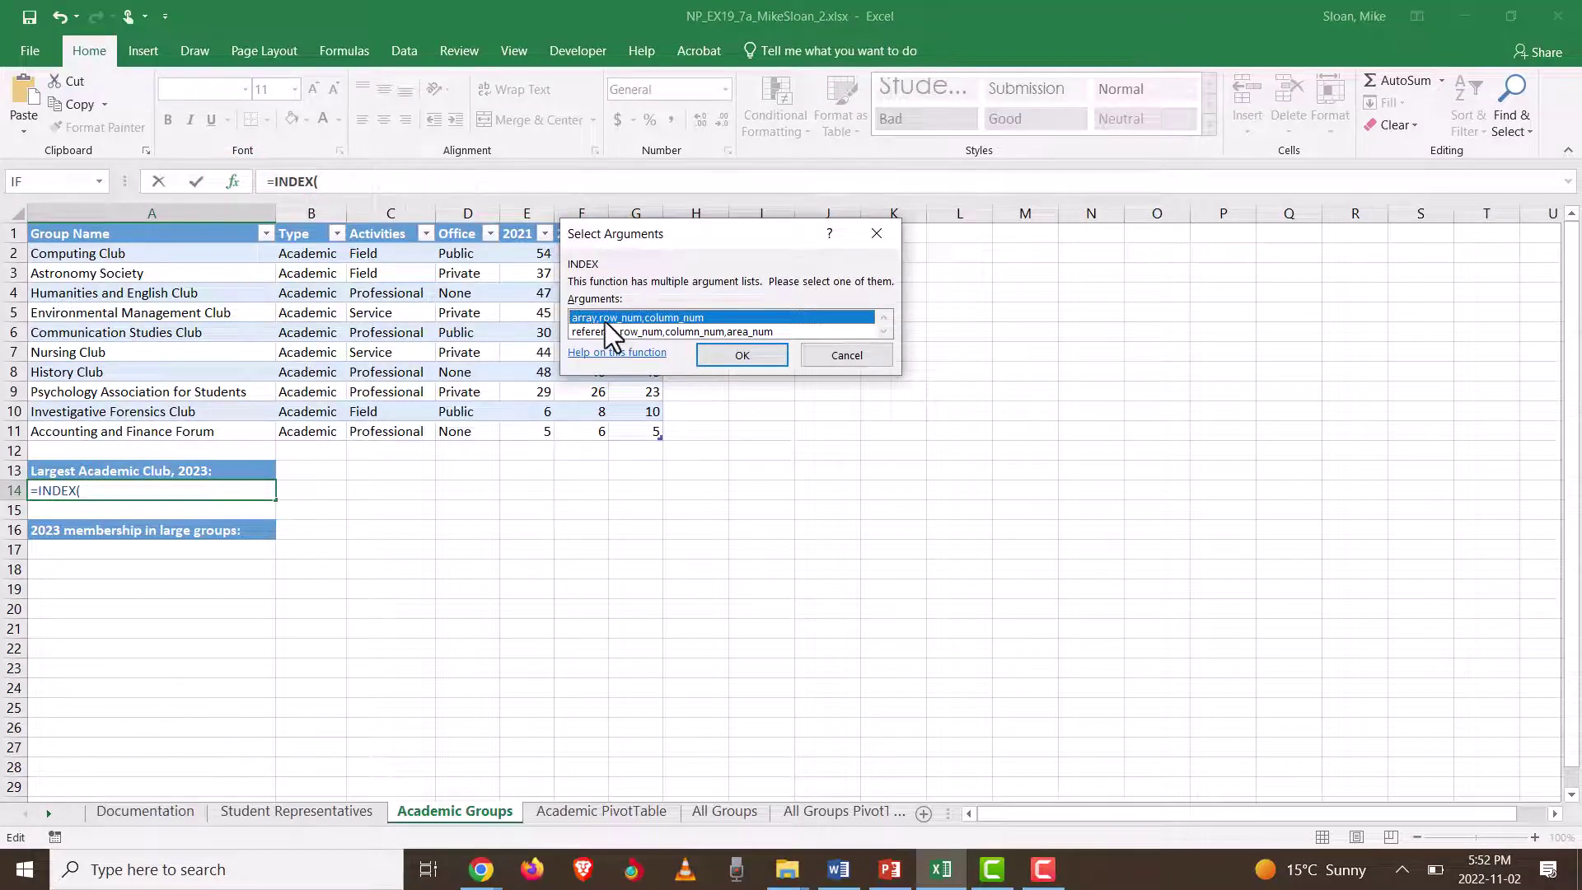
left_click_drag(684, 230, 744, 228)
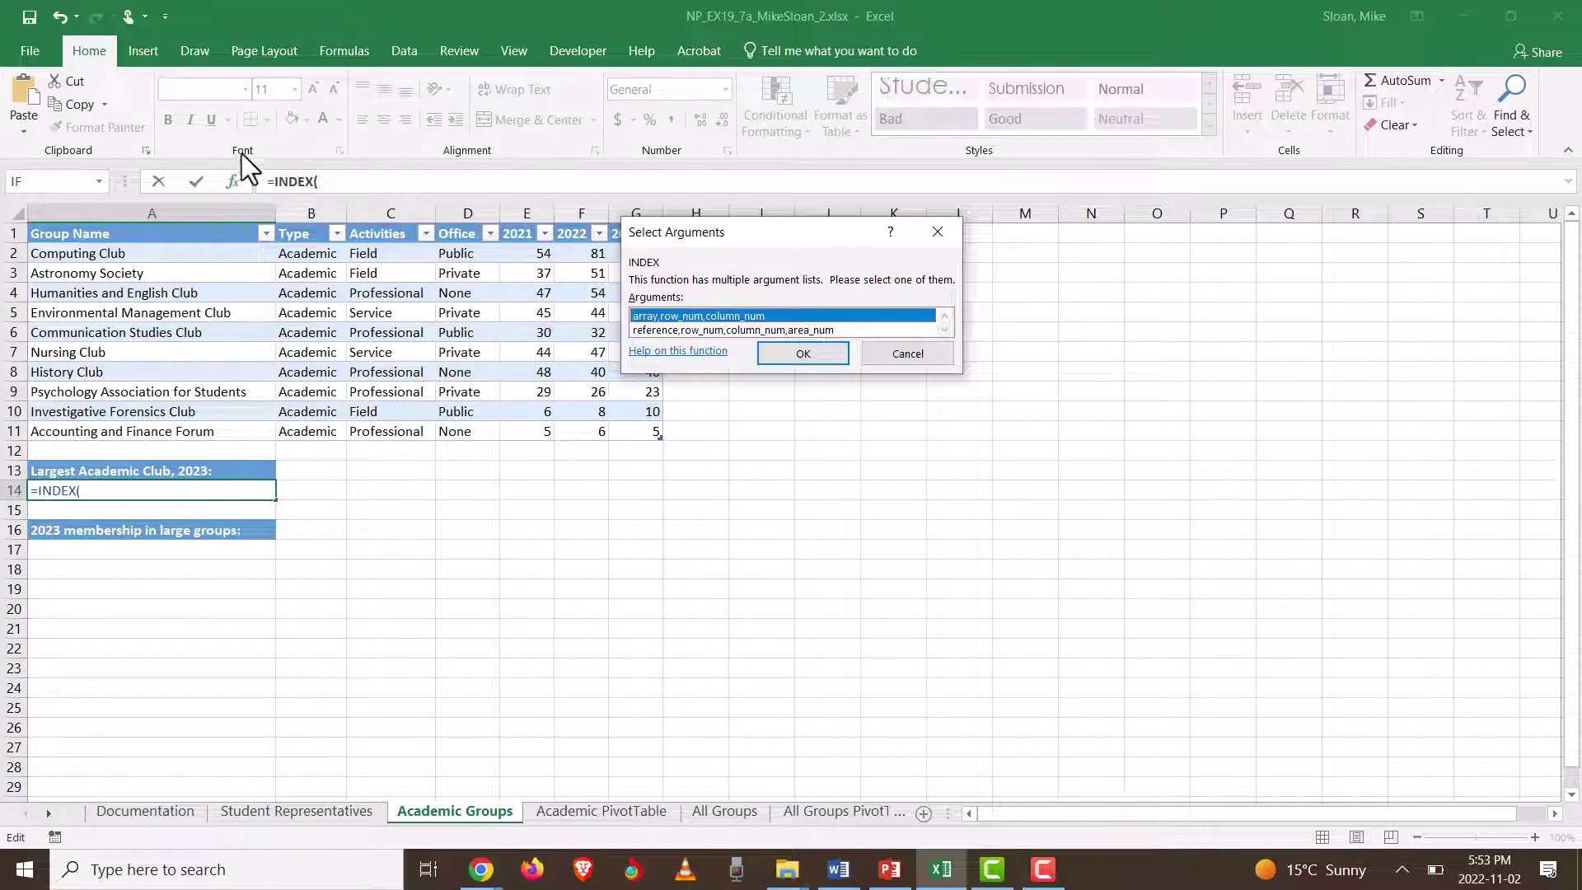
left_click(776, 354)
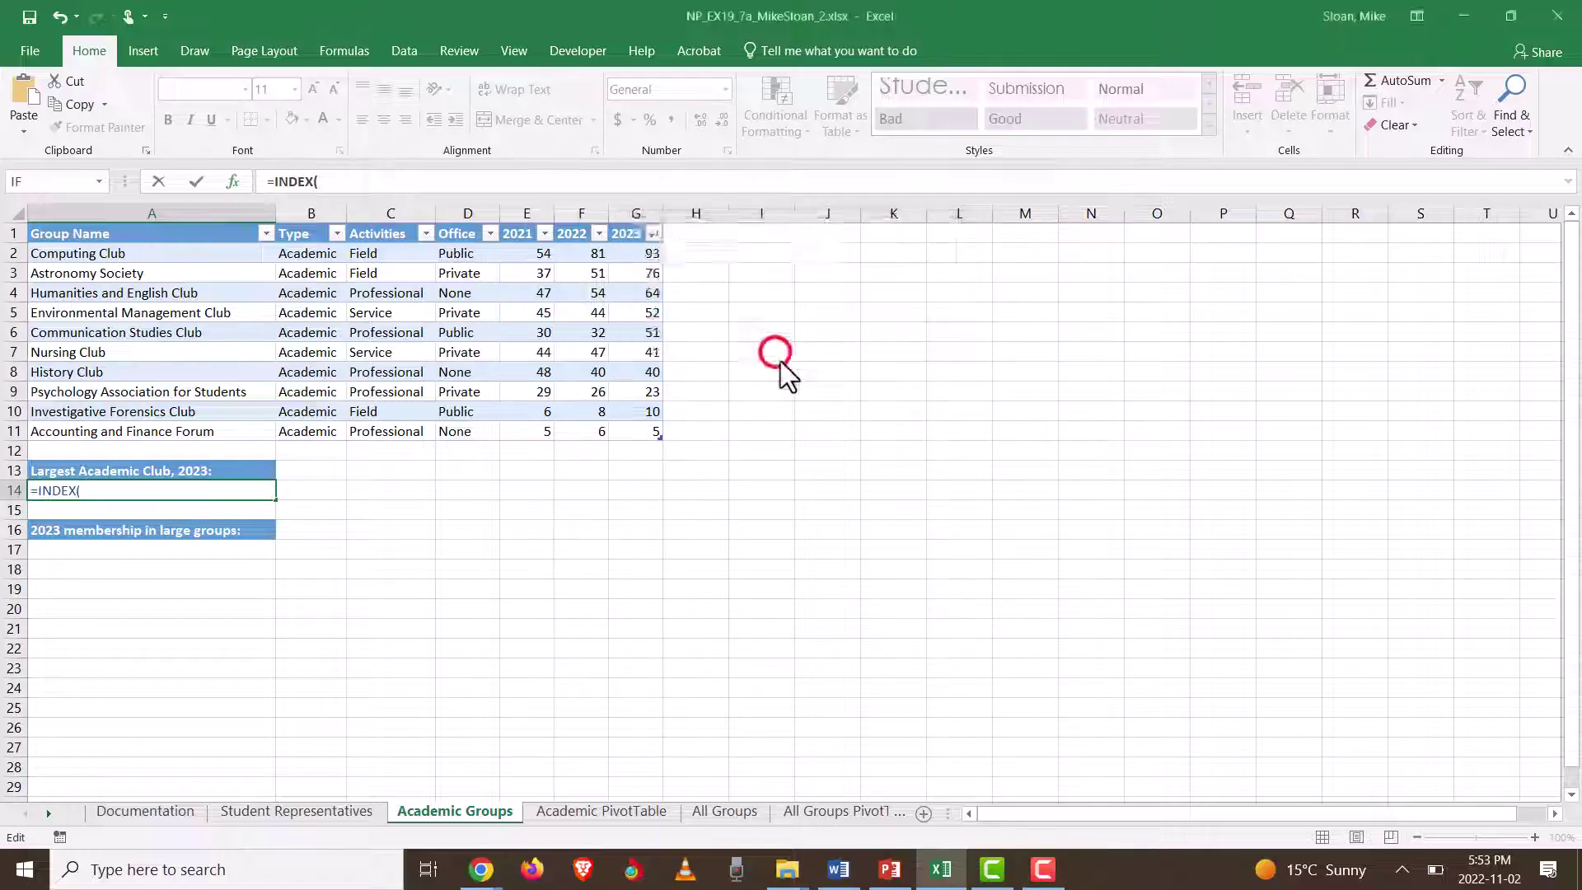
Step: Fill in the INDEX function in cell A14 with the AcademicGroups table data as array, row number 1 and column number 1
left_click_drag(628, 152, 1016, 326)
left_click_drag(62, 253, 633, 437)
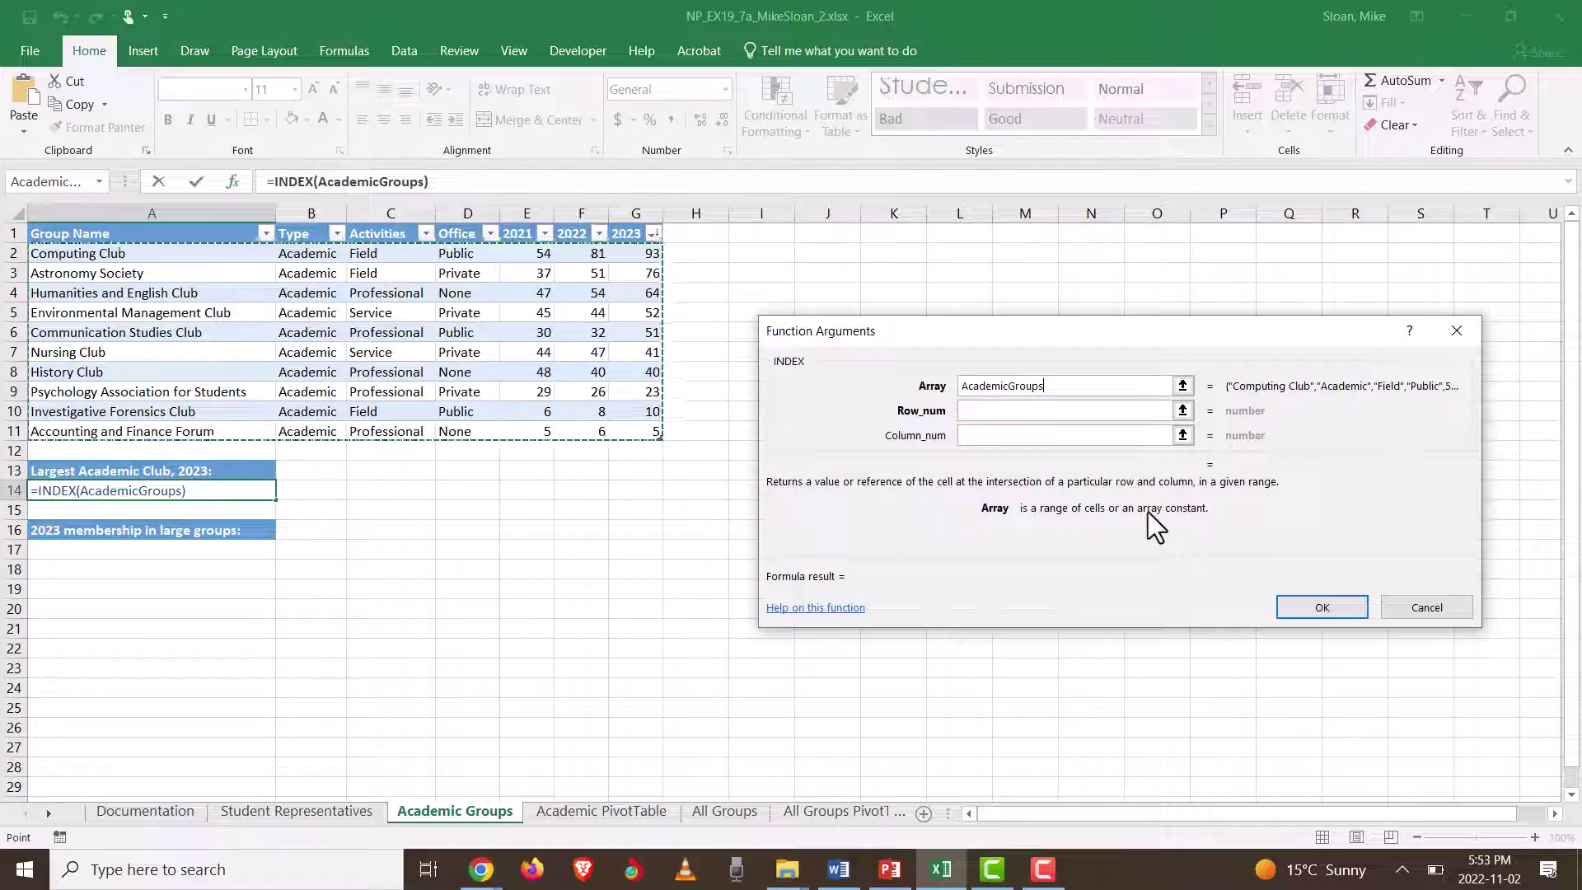
left_click(984, 414)
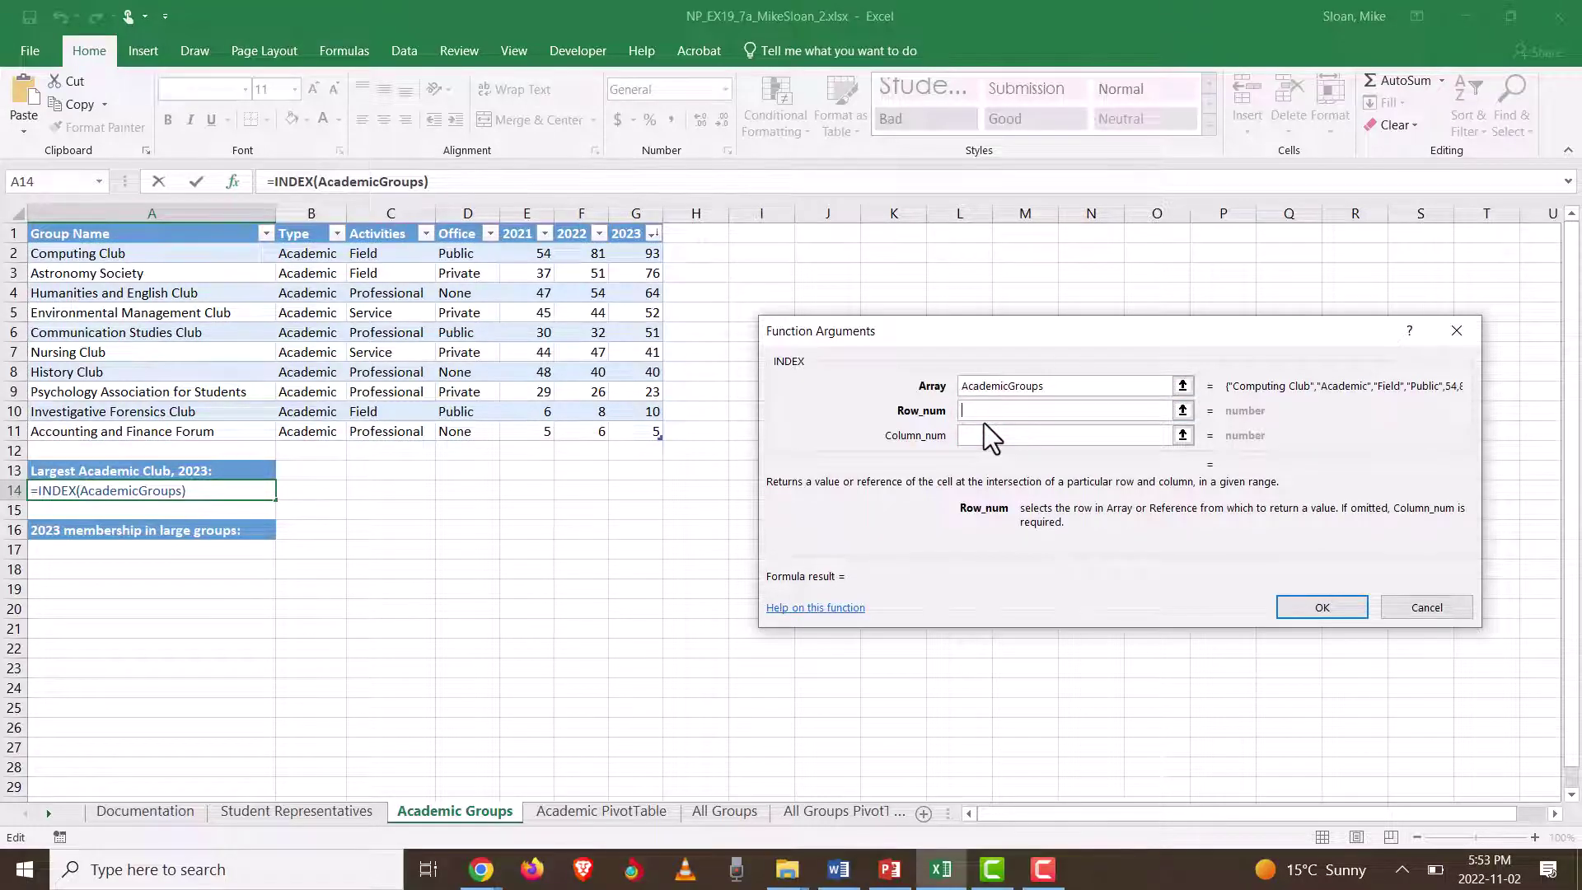
type("1")
left_click(989, 437)
type("1")
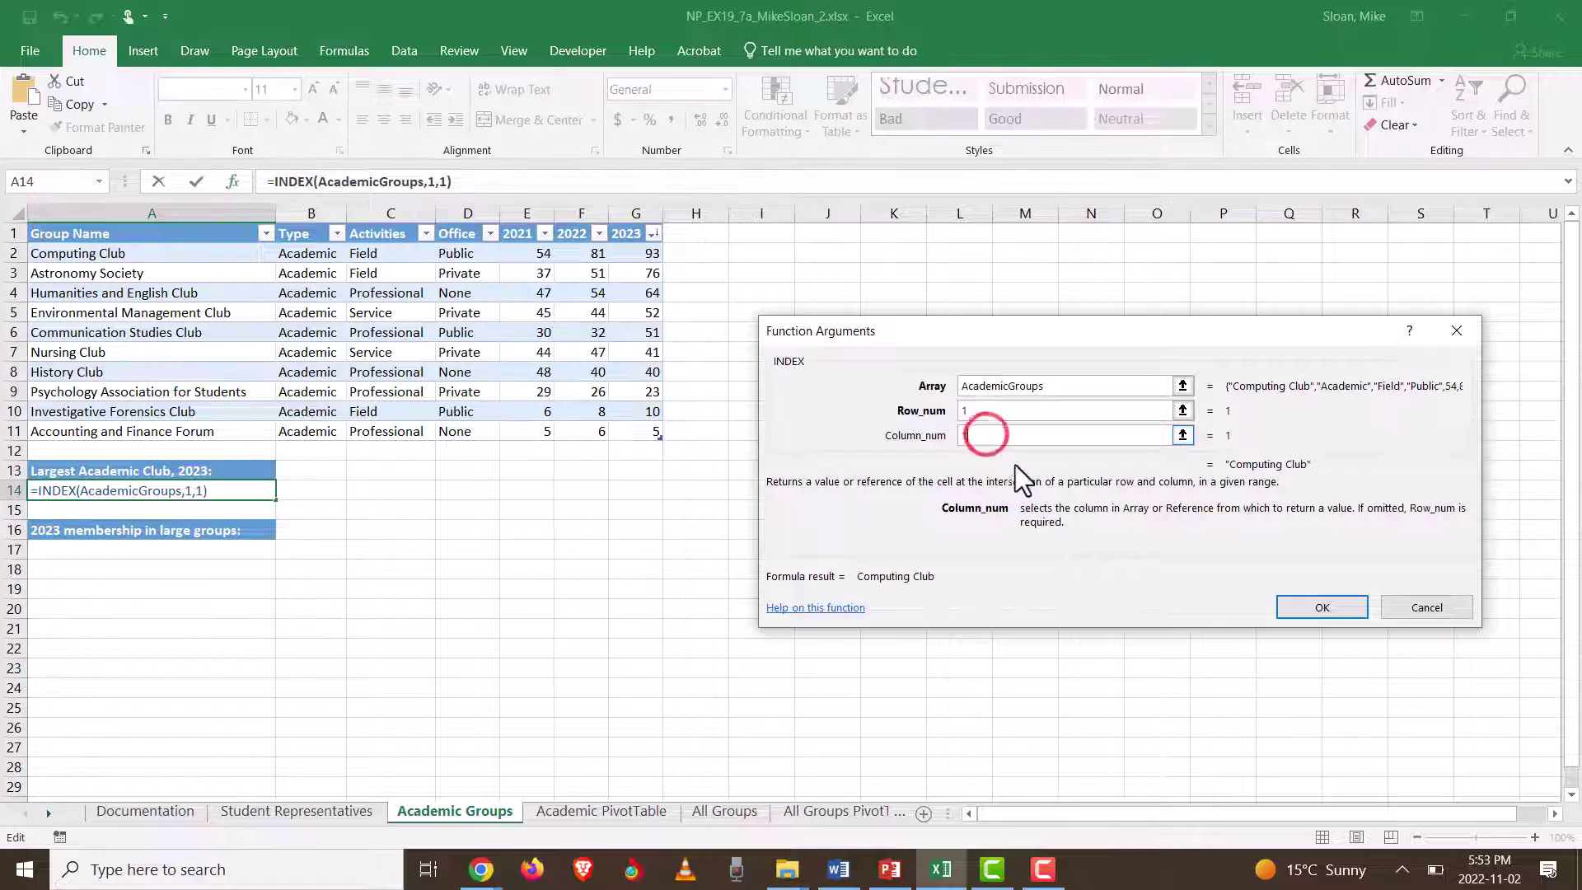
left_click_drag(1050, 321, 885, 304)
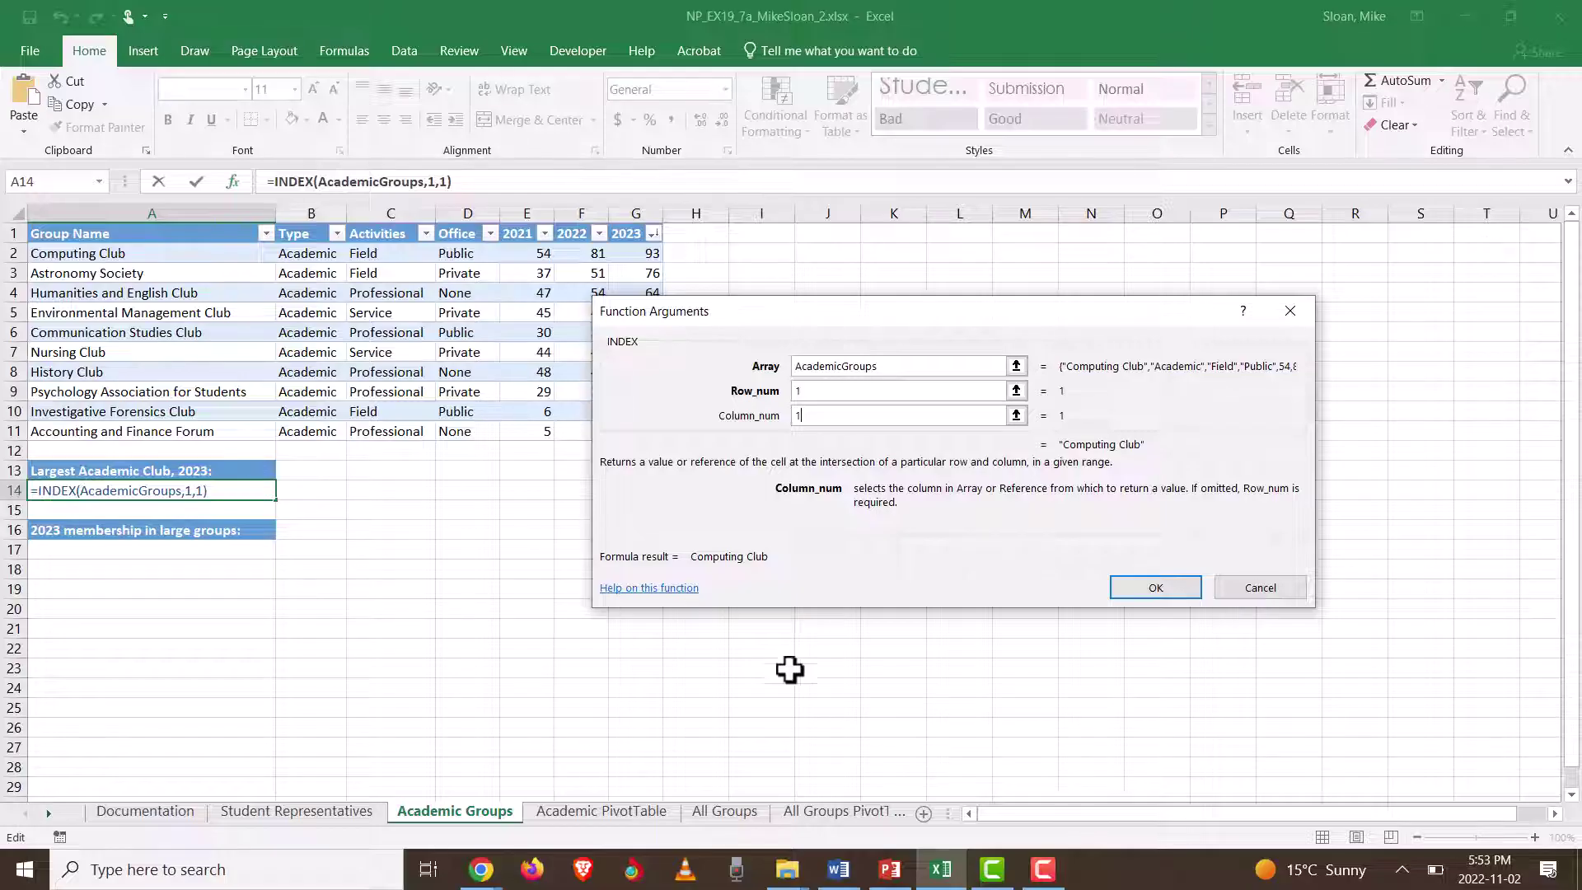
Step: Consult the online help article on the INDEX function in the browser, and return to Excel to confirm the formula in A14
left_click(643, 588)
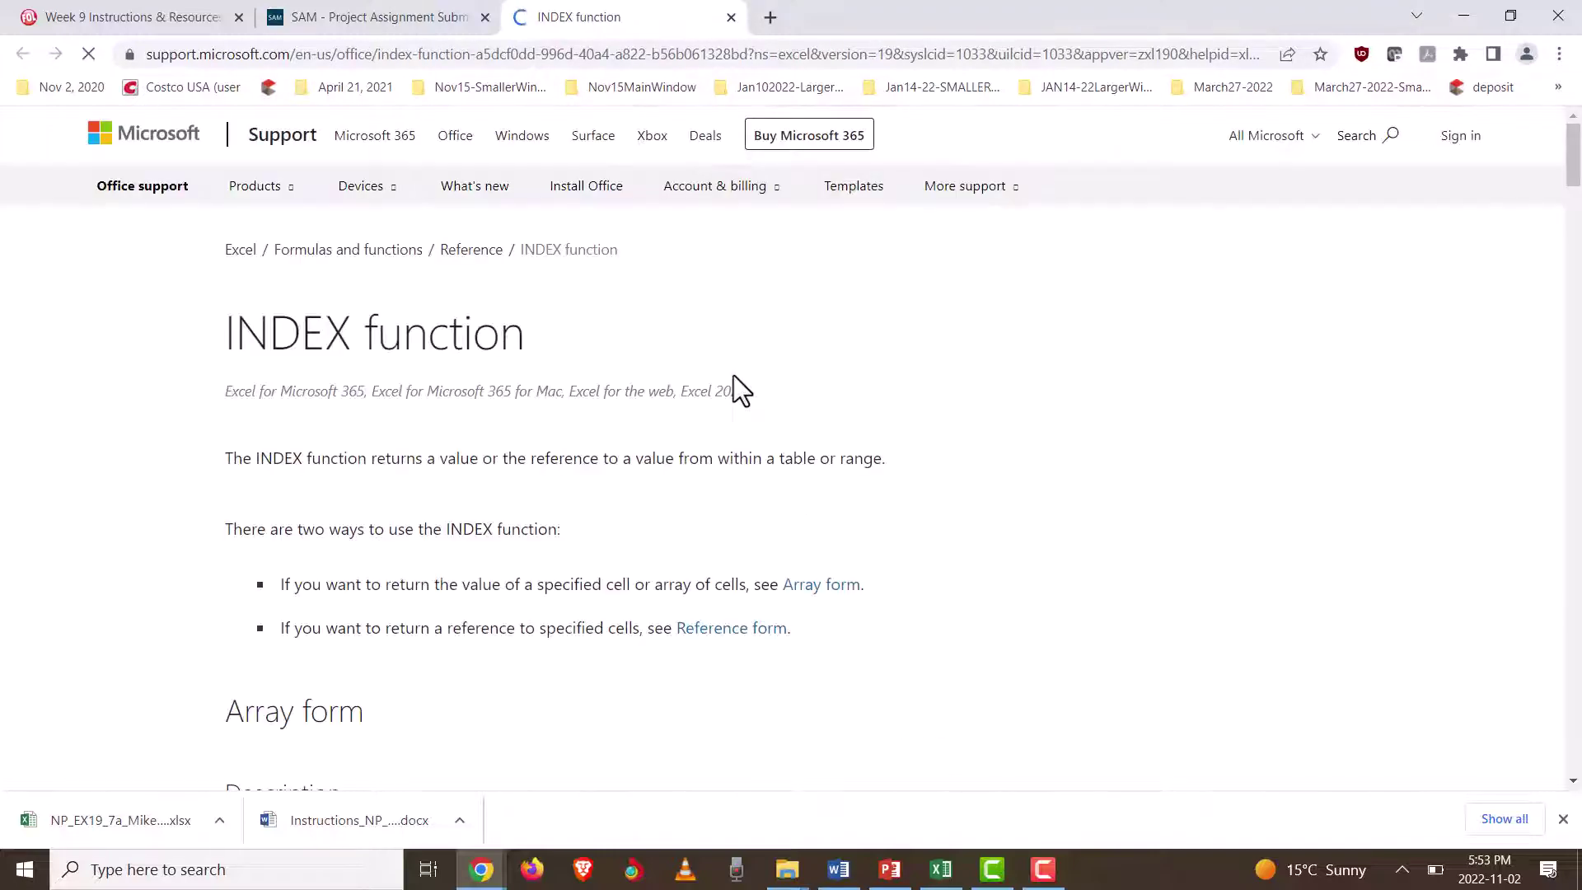
scroll(992, 336, "down", 3)
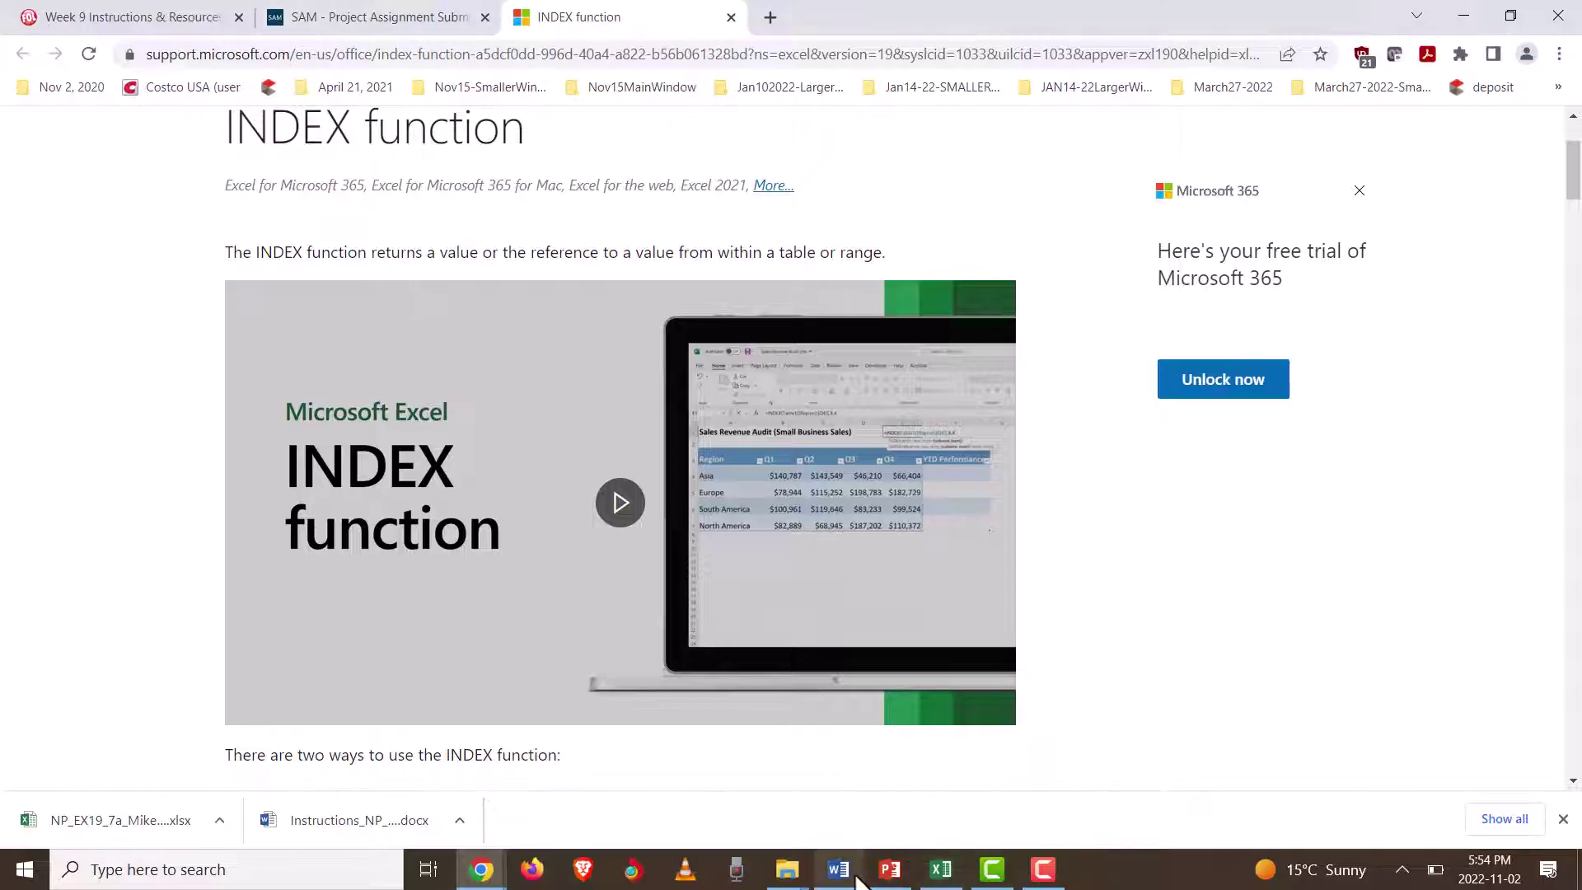
left_click(944, 875)
left_click_drag(755, 309, 460, 181)
left_click(857, 456)
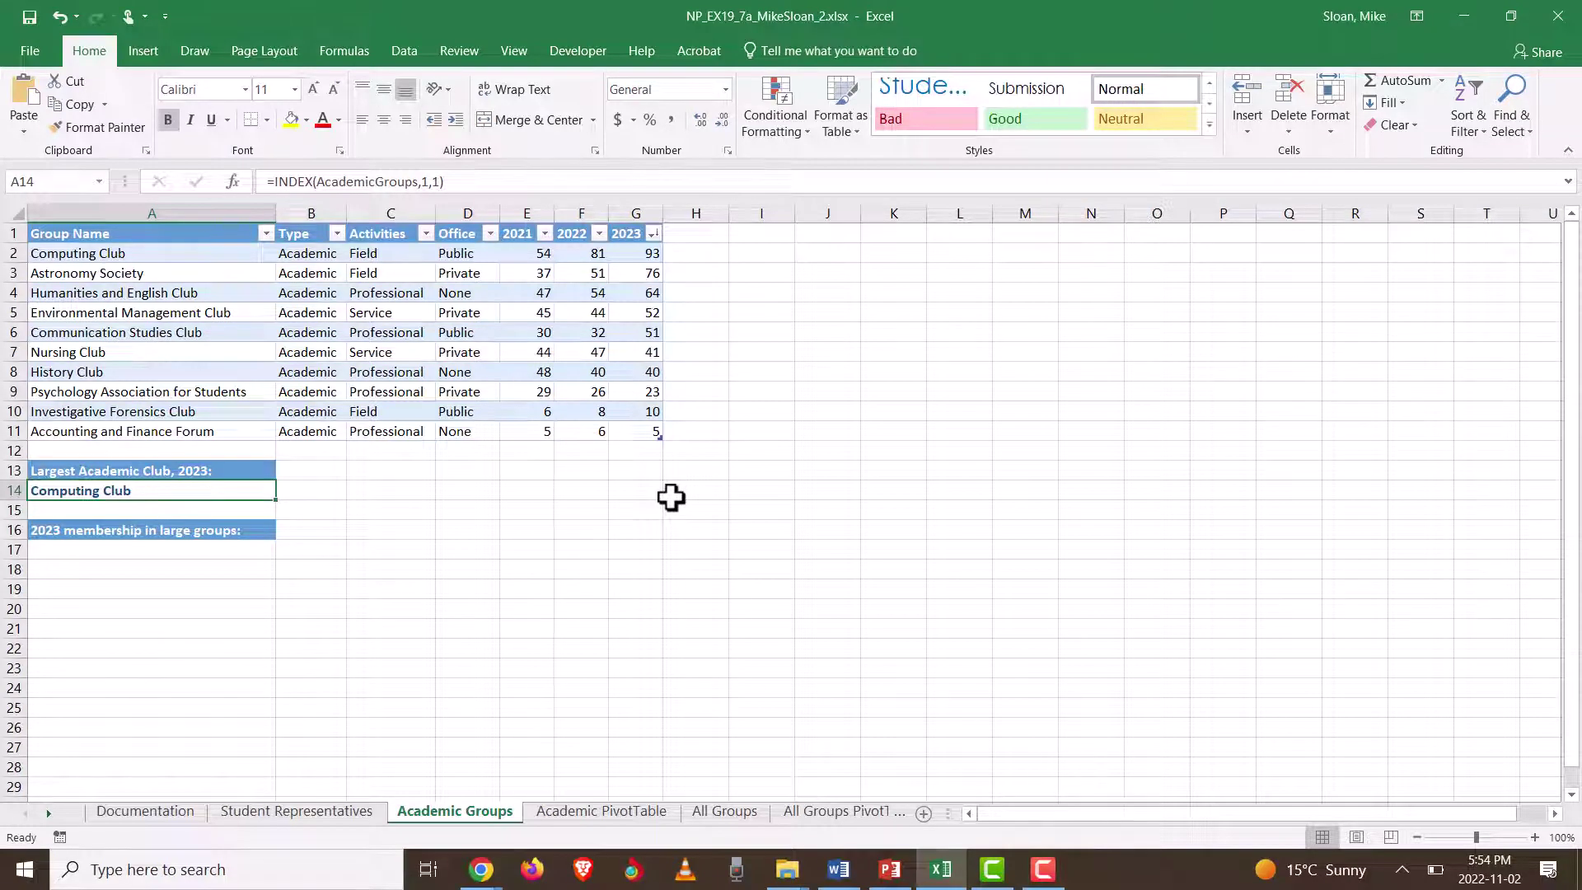
Step: Review the INDEX arguments of cell A14, checking the array against range A2:G11 as well as the row and column numbers
key("shift+F3")
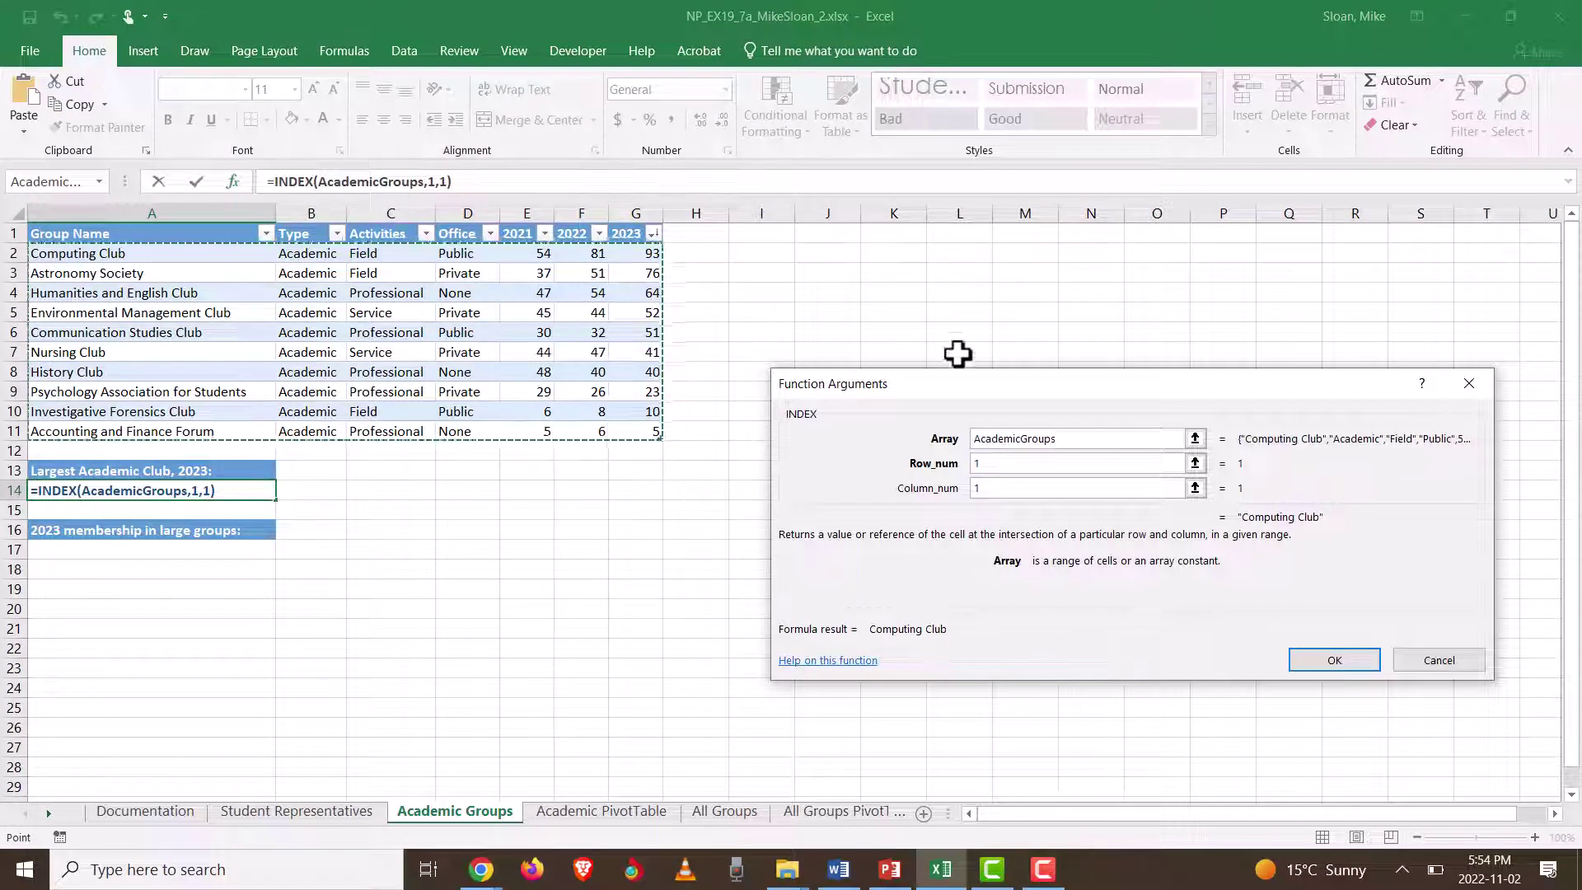
left_click_drag(955, 384, 882, 283)
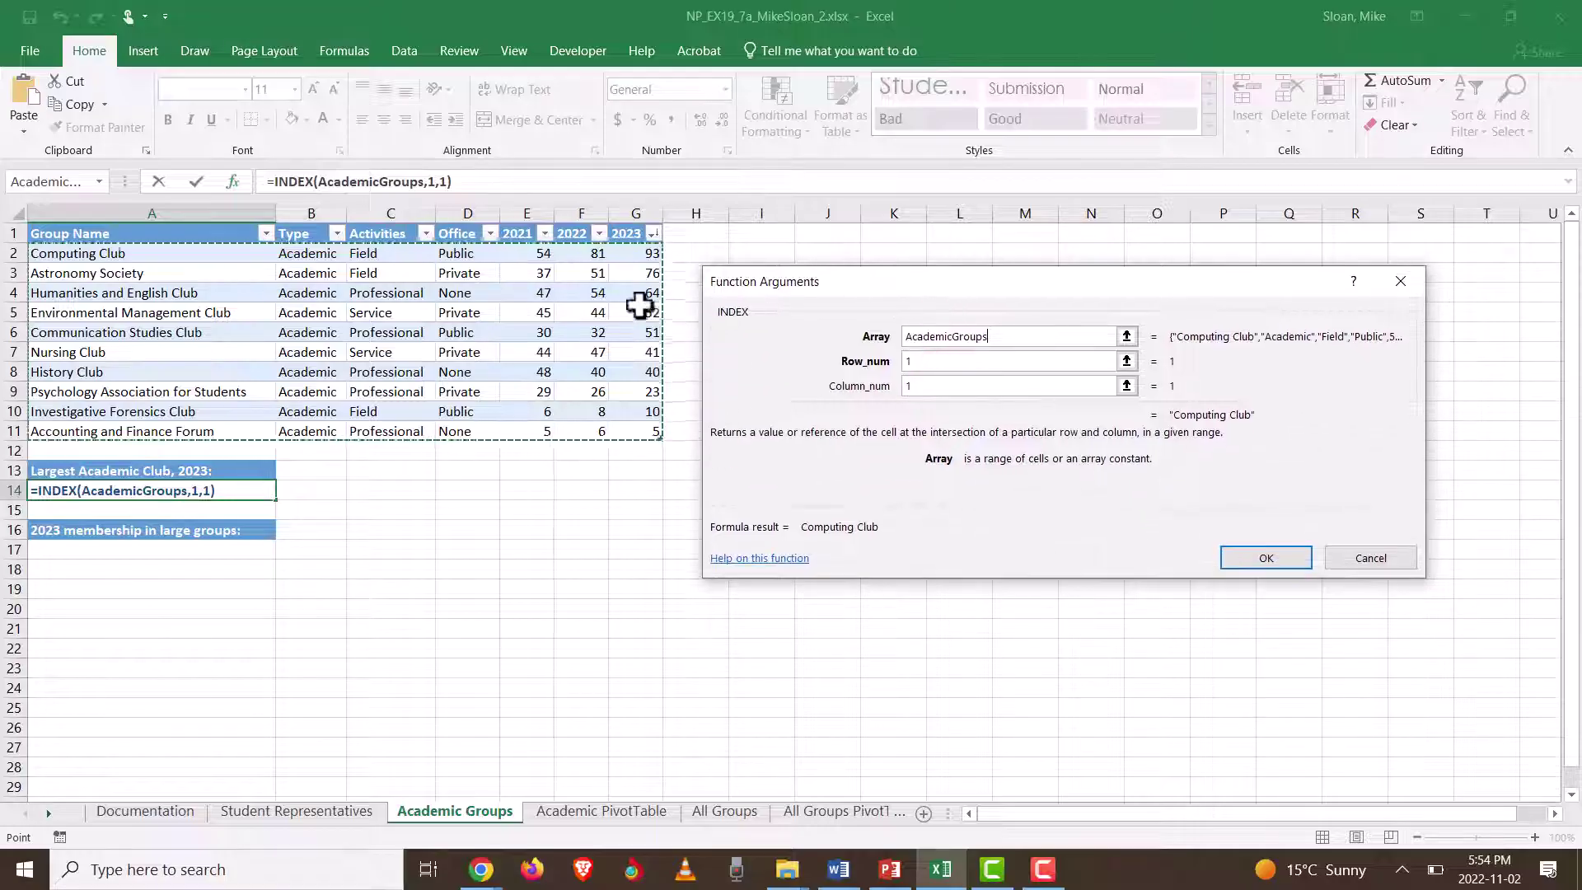
double_click(985, 337)
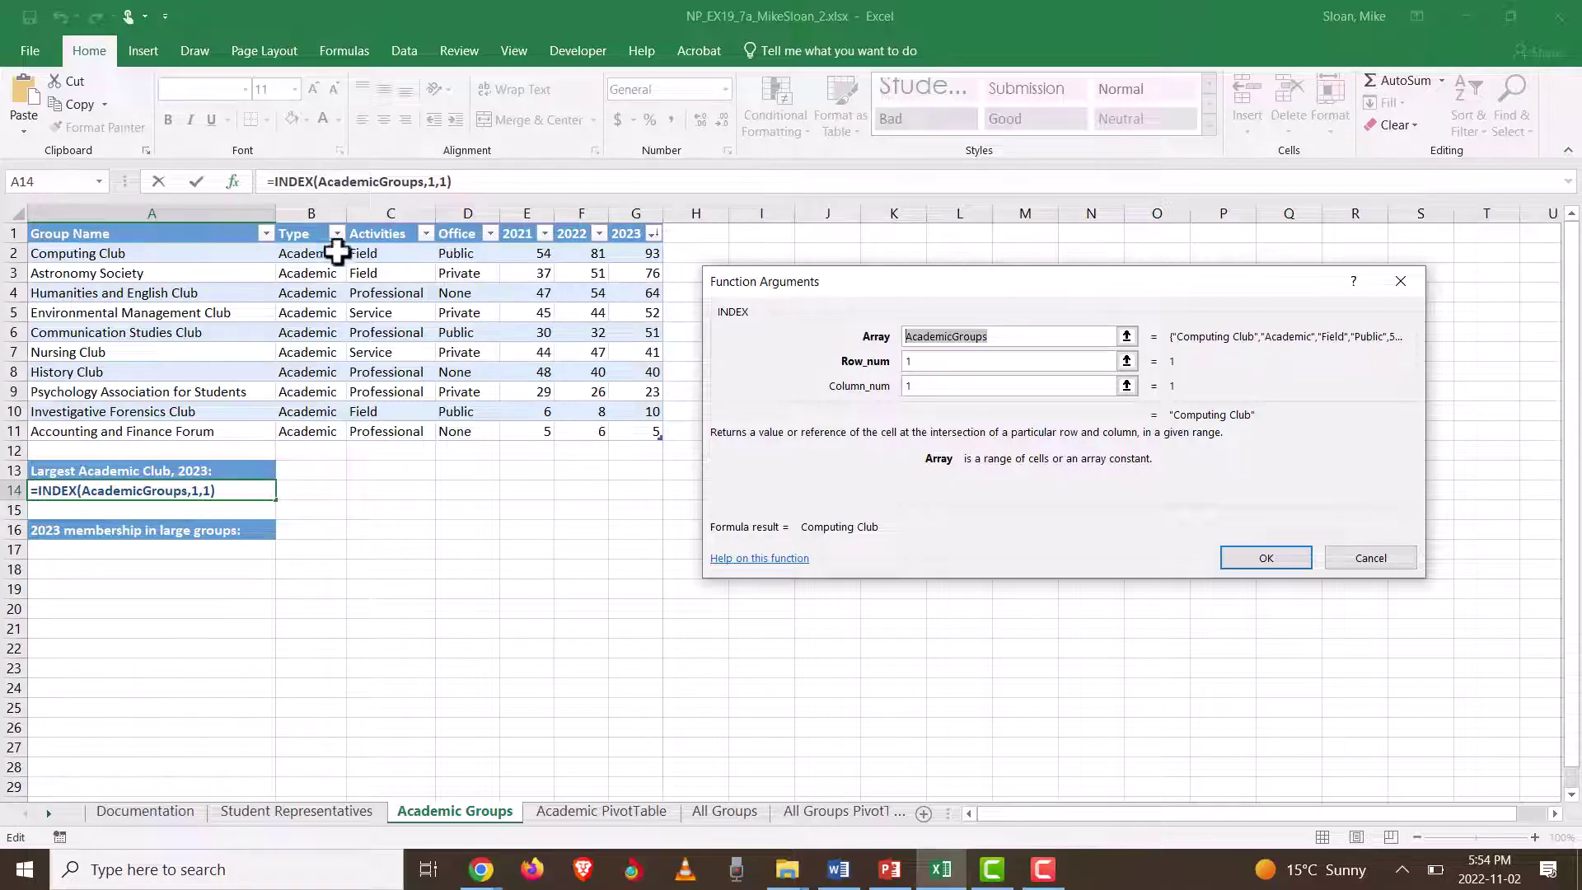
left_click_drag(105, 253, 647, 435)
left_click(1008, 338)
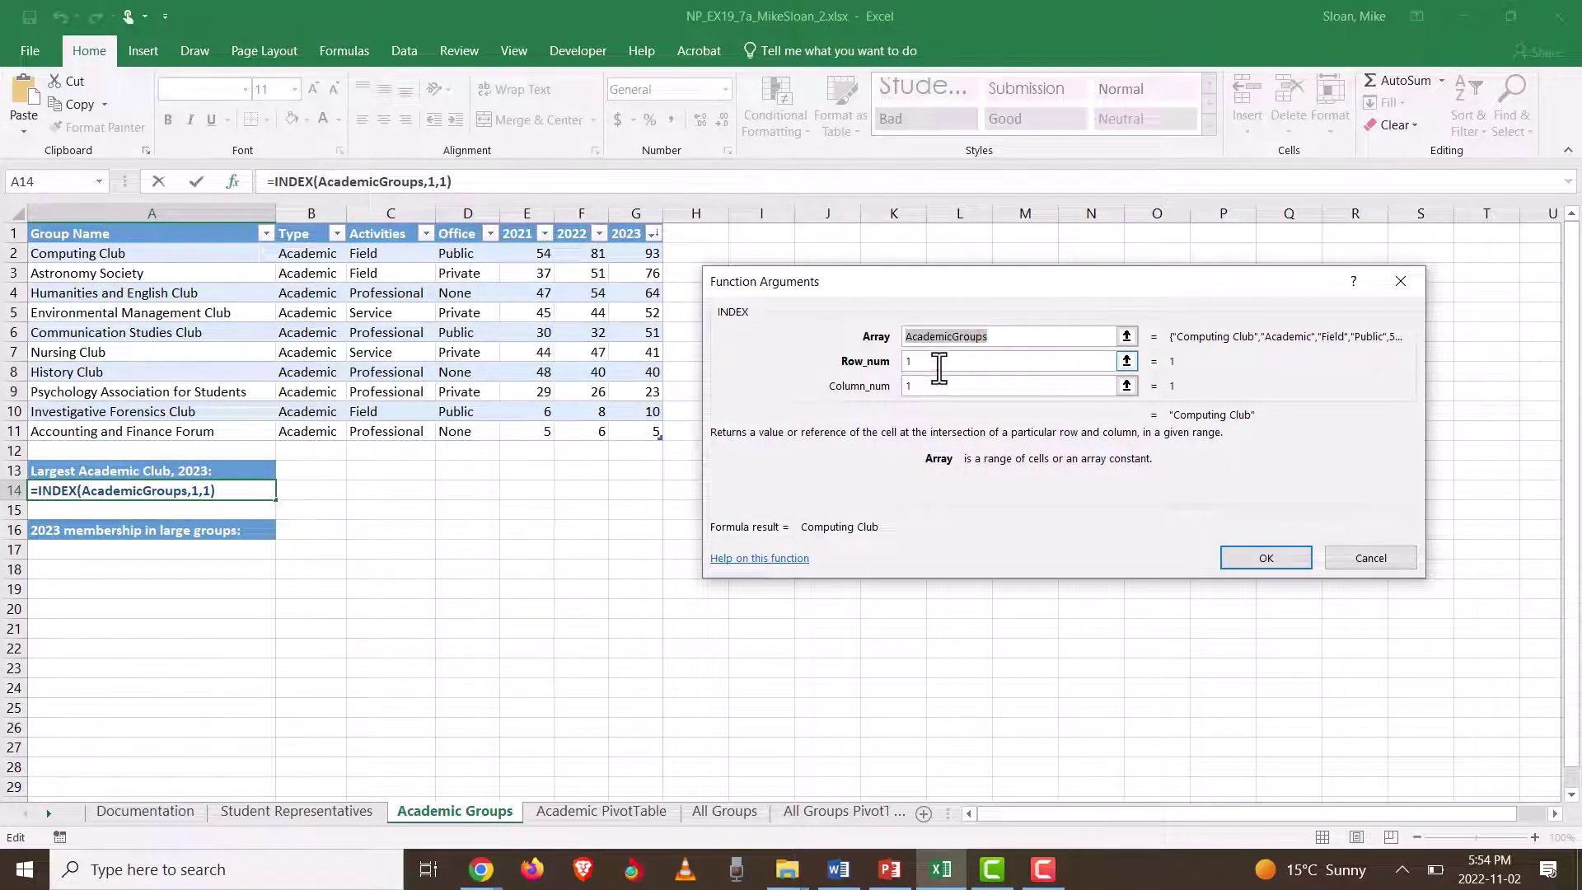
left_click(935, 363)
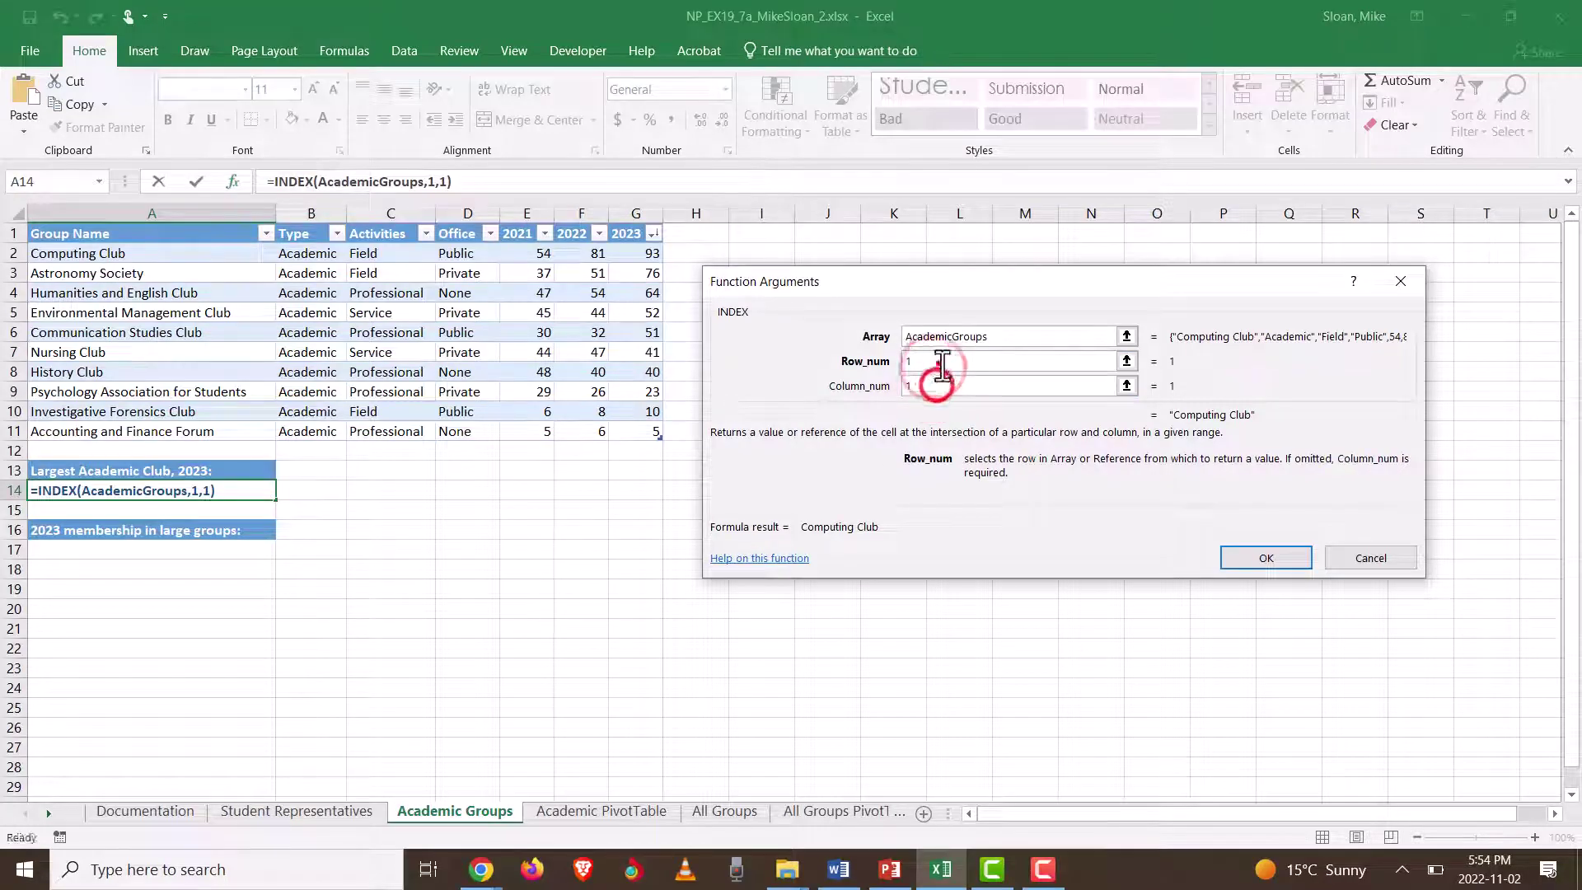
left_click(1273, 558)
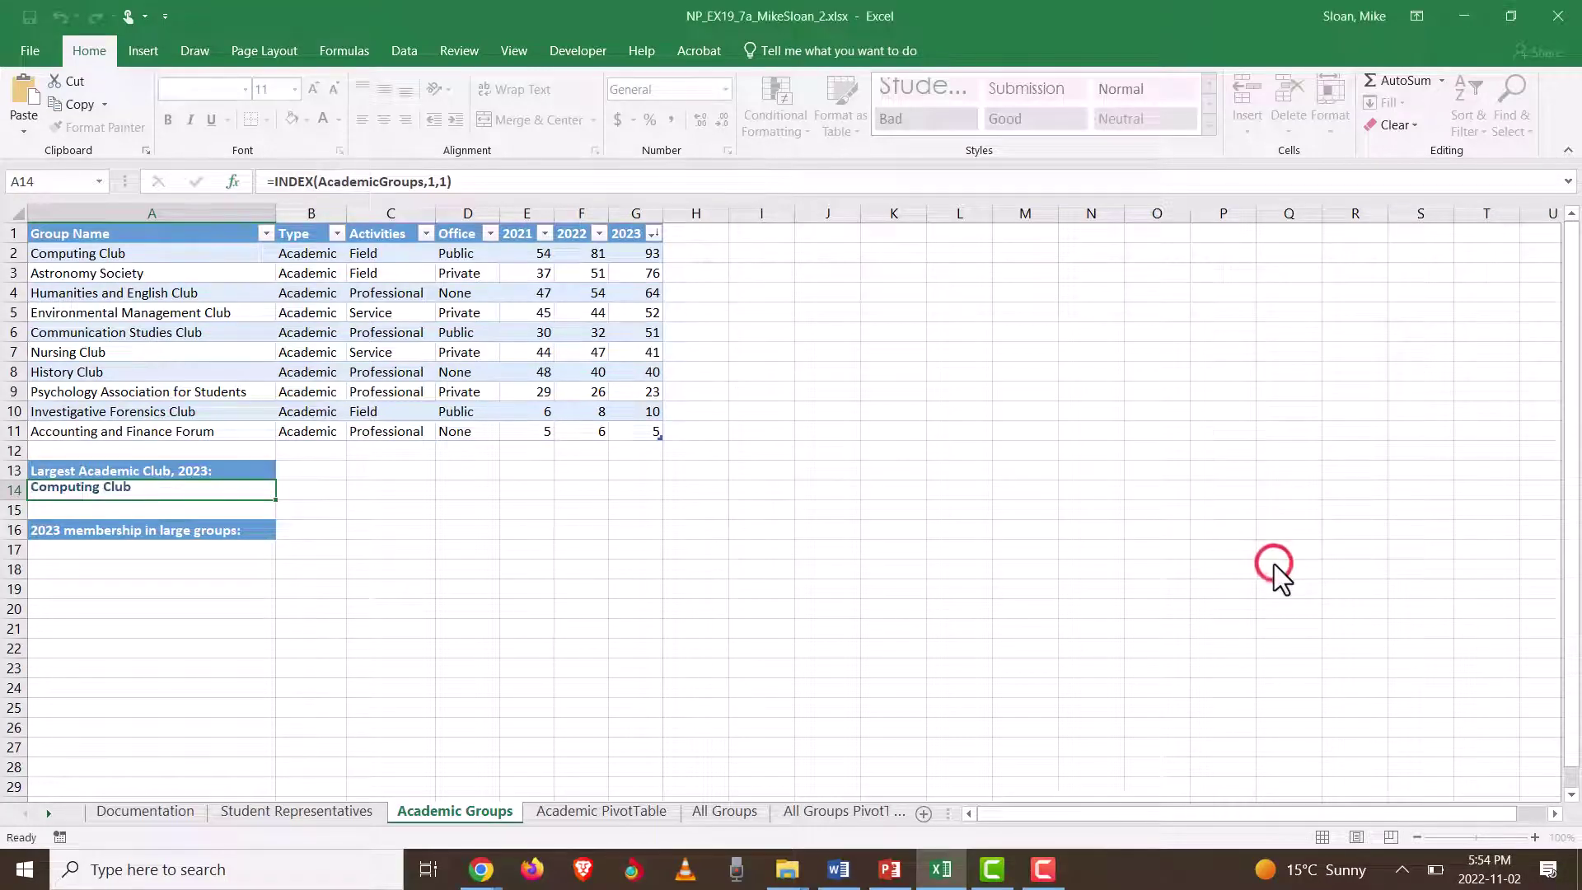
Step: Start a SUMIF formula in cell A17 and open its function arguments
left_click(63, 551)
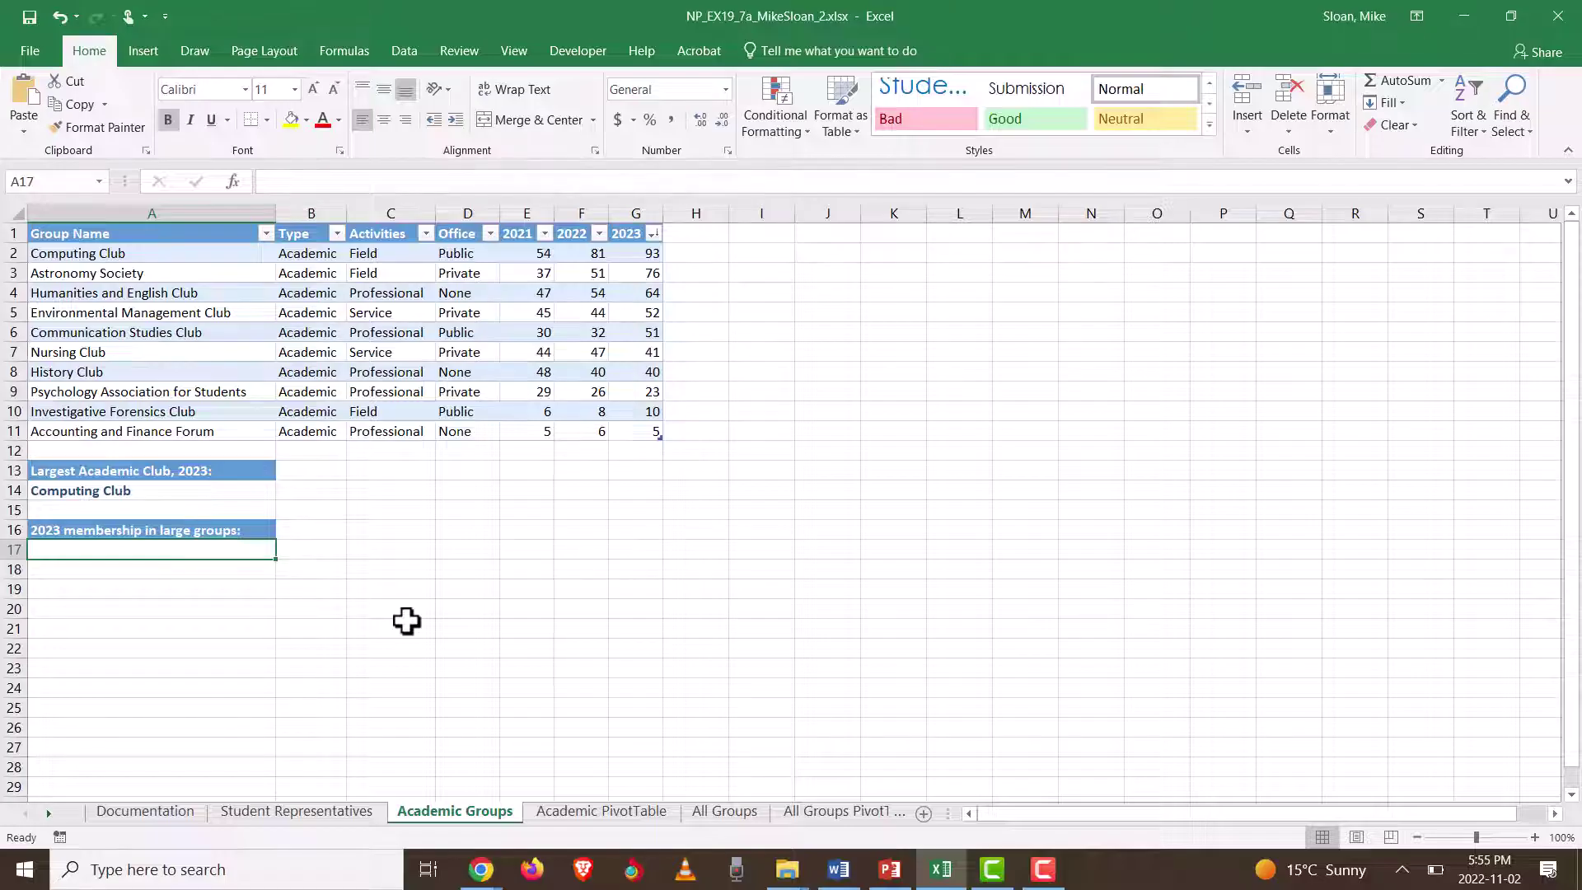
type("=sumif")
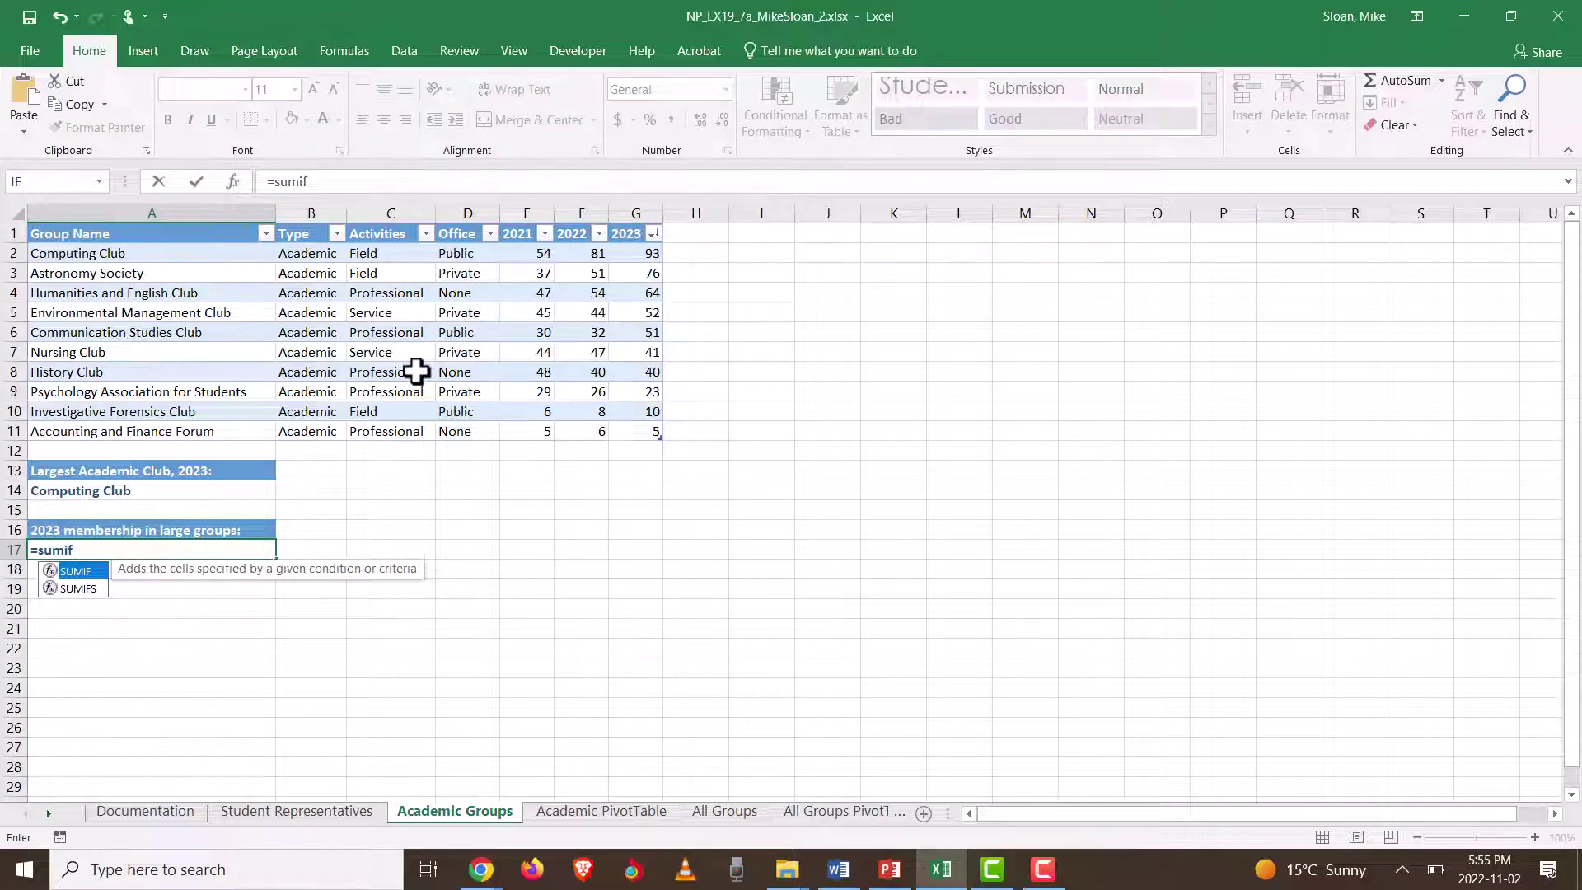
type("(")
left_click(232, 181)
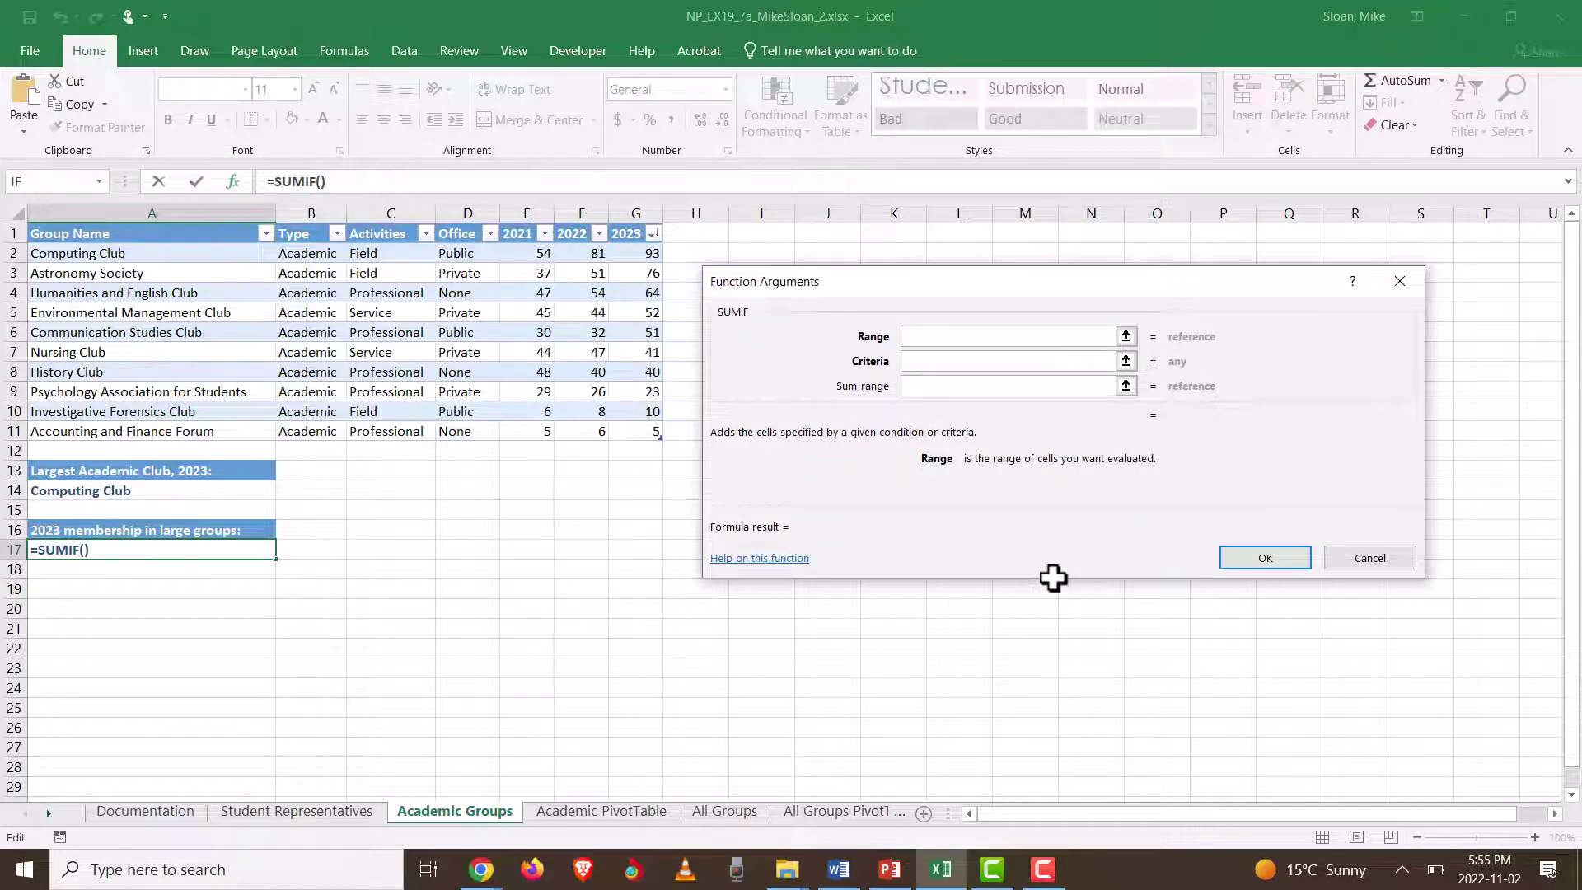
Step: Switch to the Word instructions, highlight instruction 13 about the SUMIF formula, and return to the Excel workbook
left_click(834, 883)
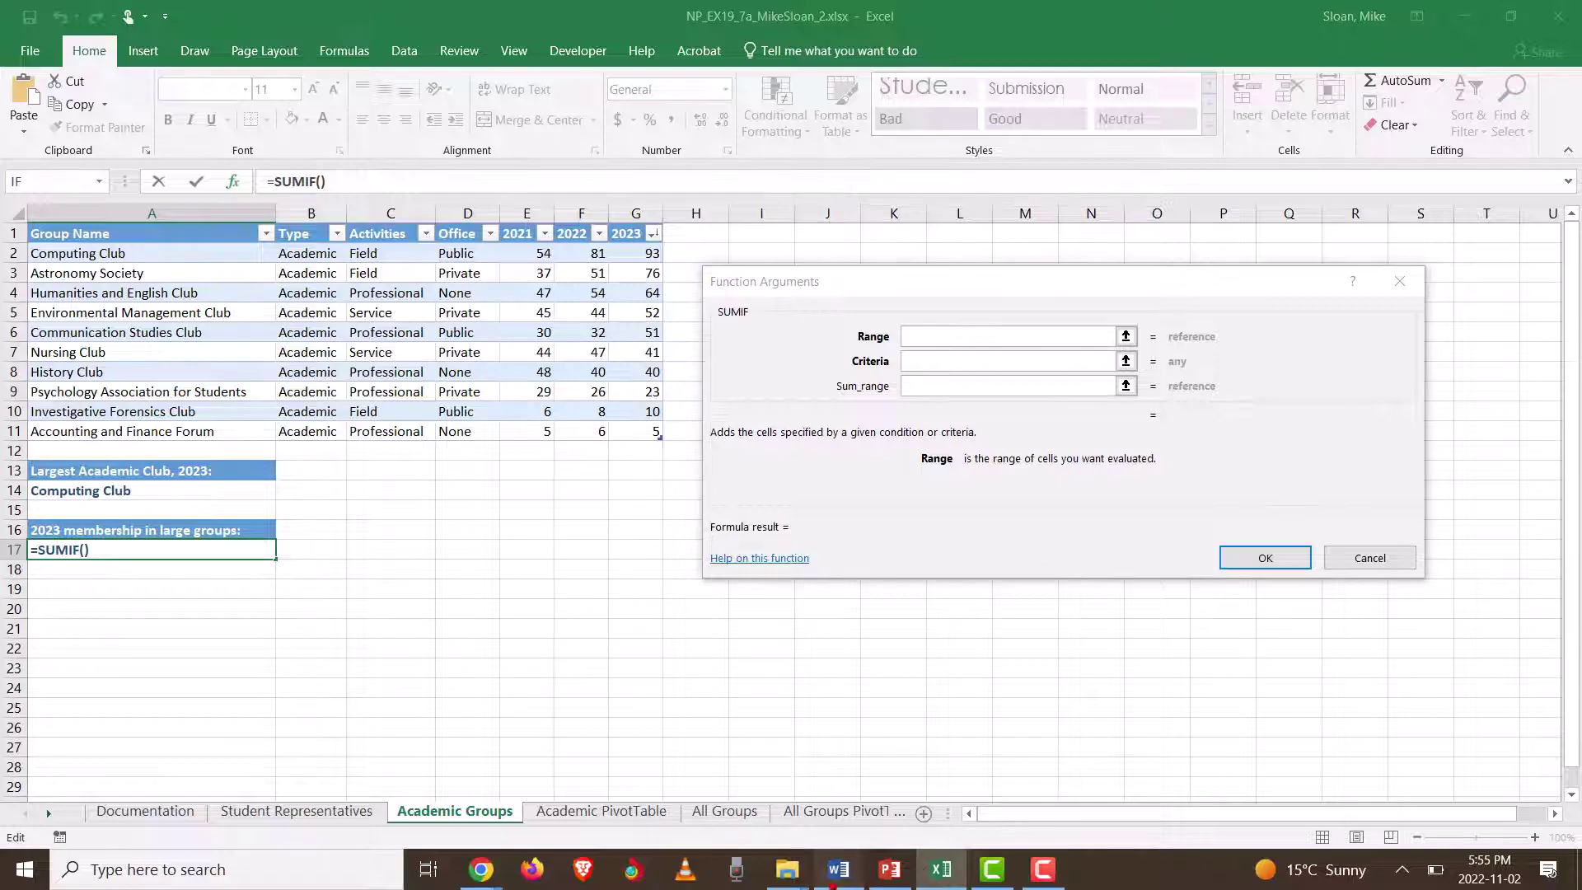
scroll(631, 442, "down", 4)
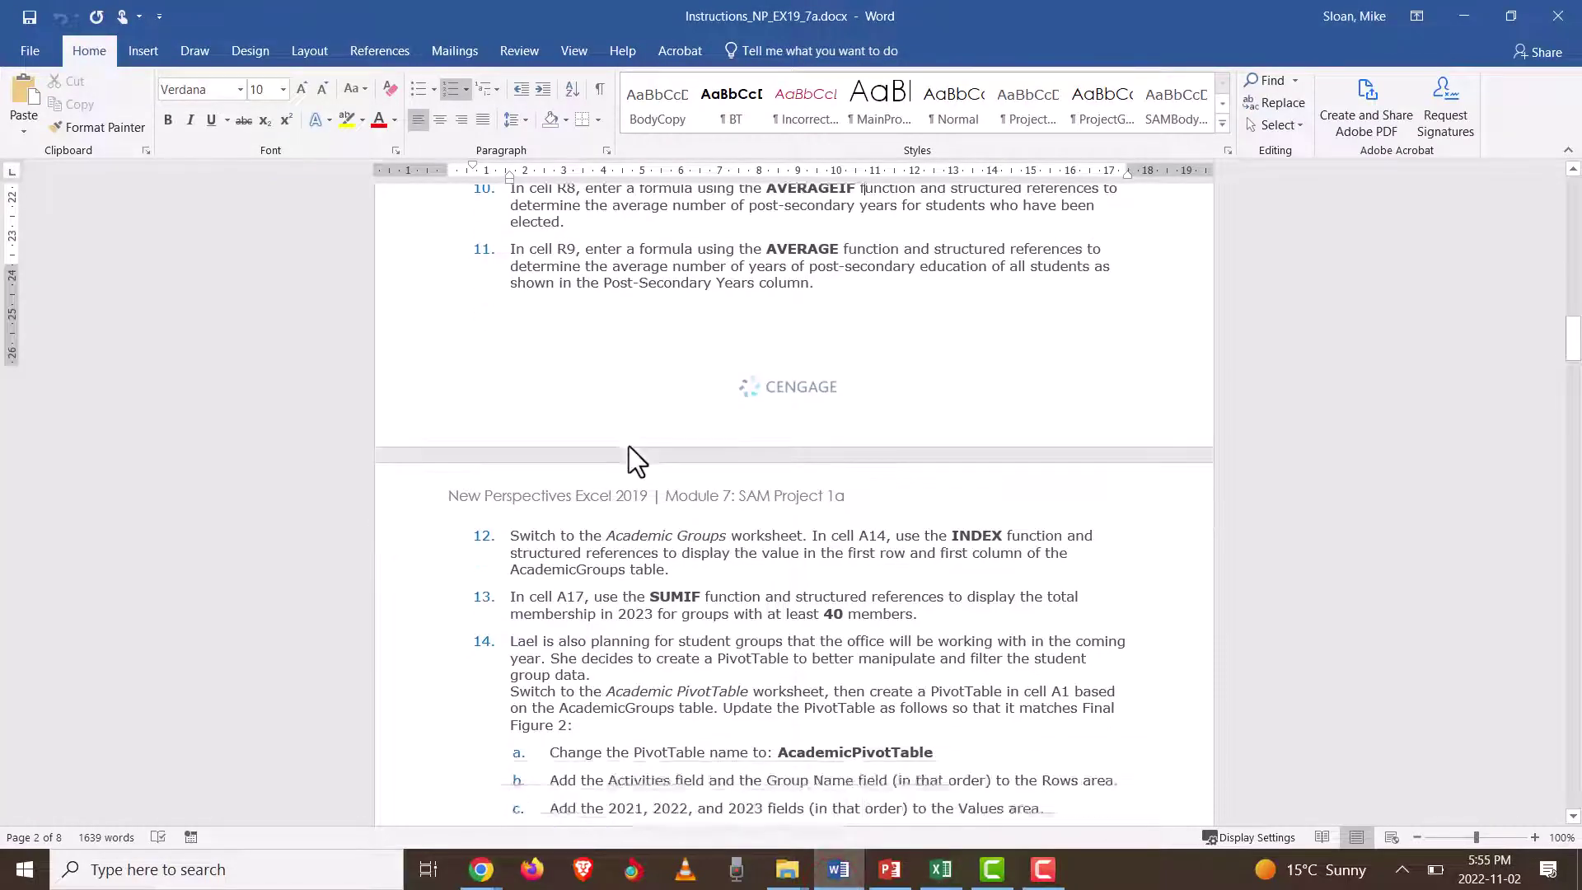
triple_click(516, 463)
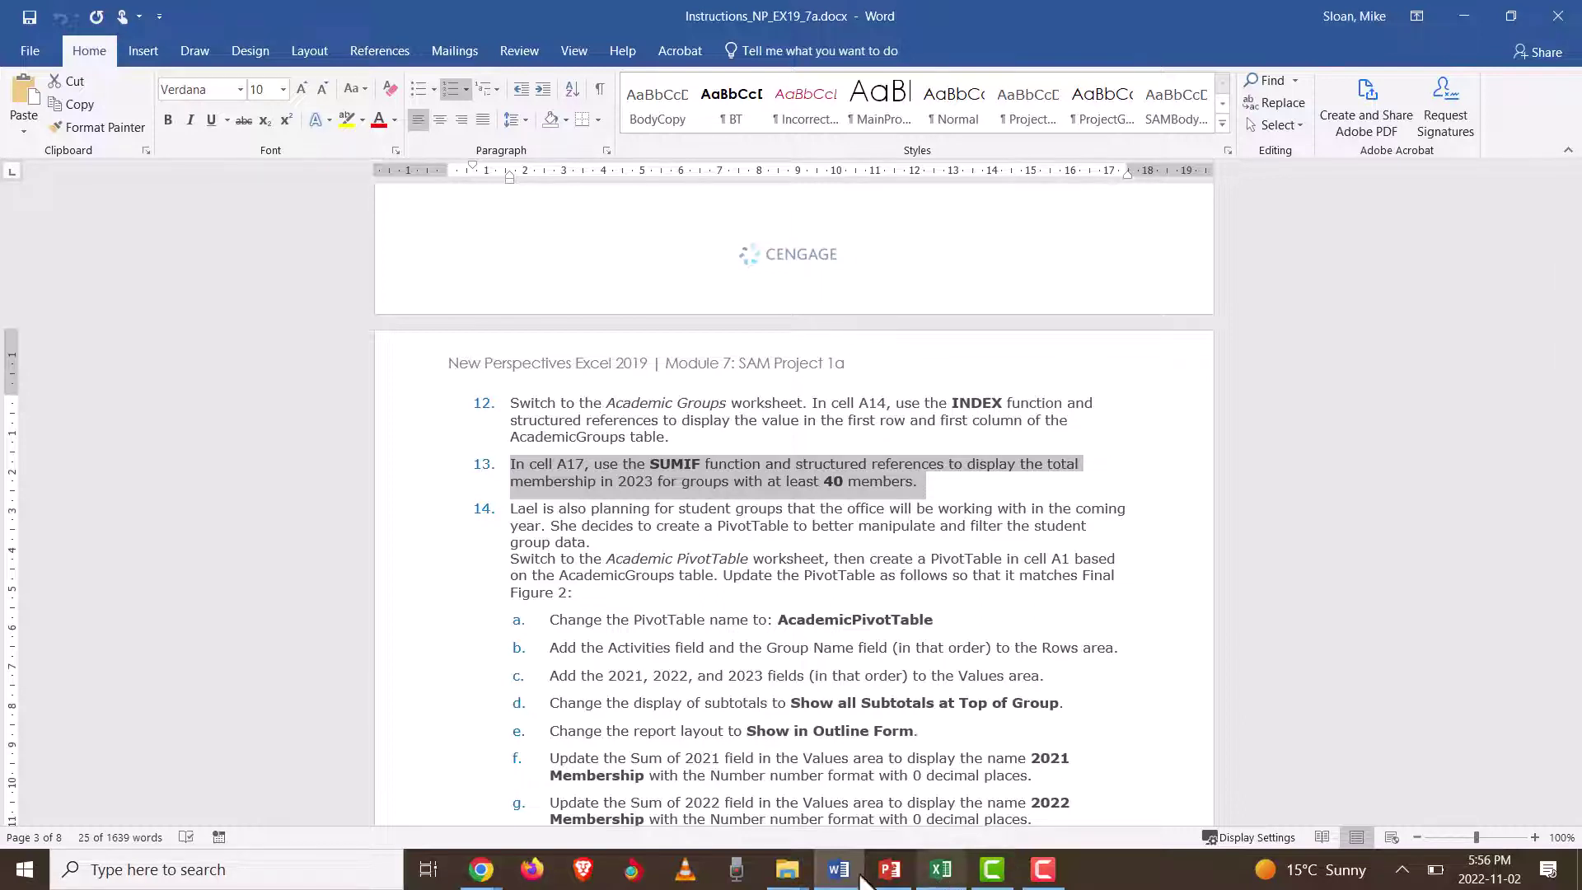
left_click(939, 875)
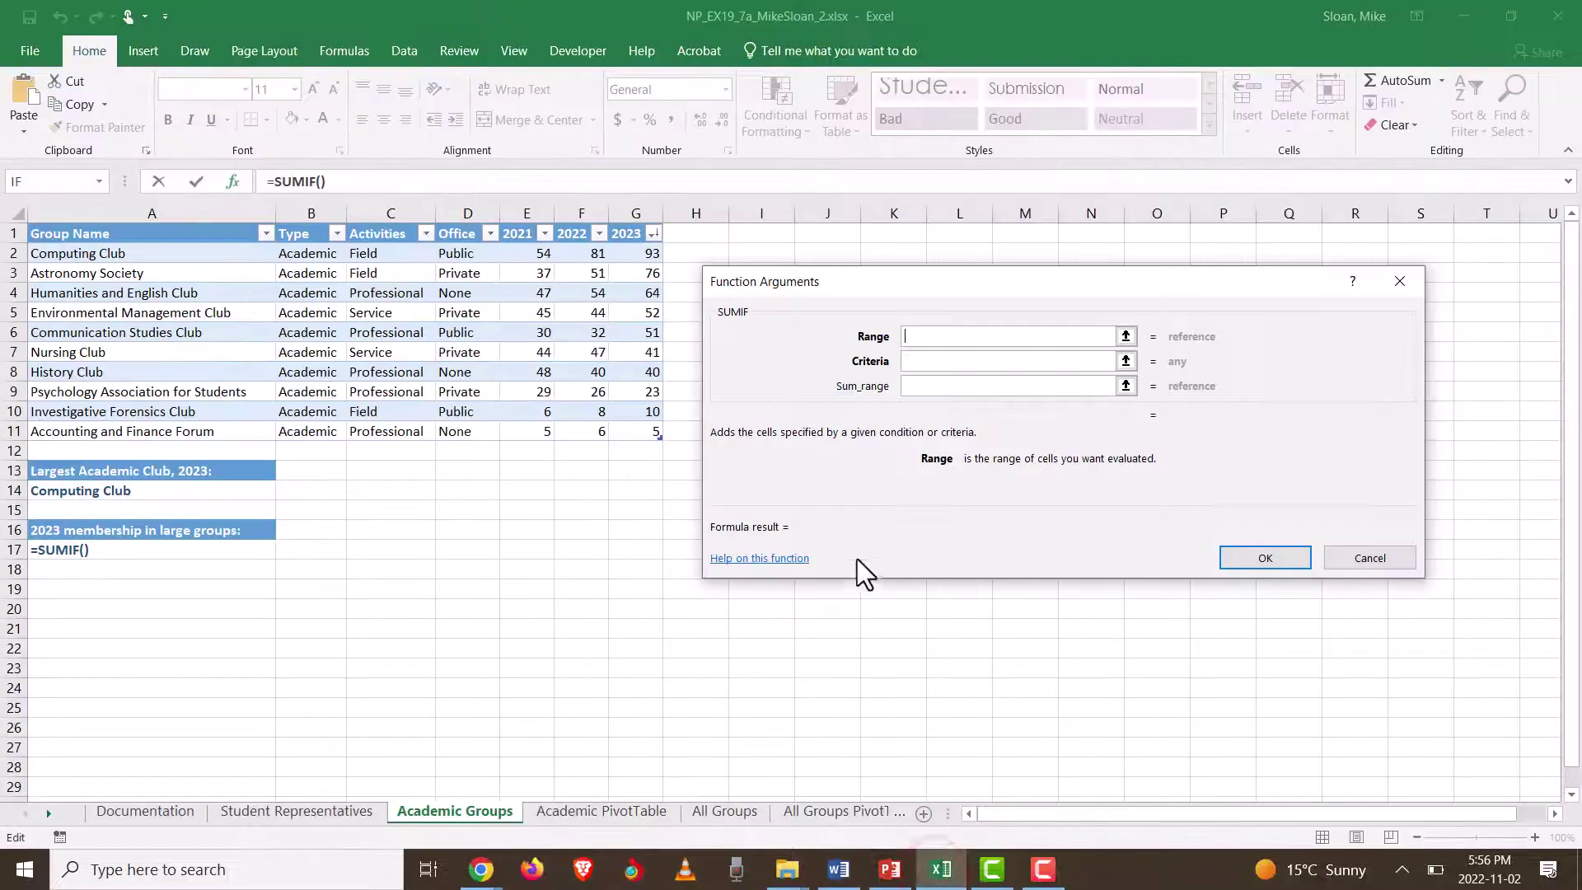
Step: Set the SUMIF range to AcademicGroups[2023] and the criteria to ">=40", rechecking the requirement in the Word instructions
left_click_drag(620, 249, 632, 421)
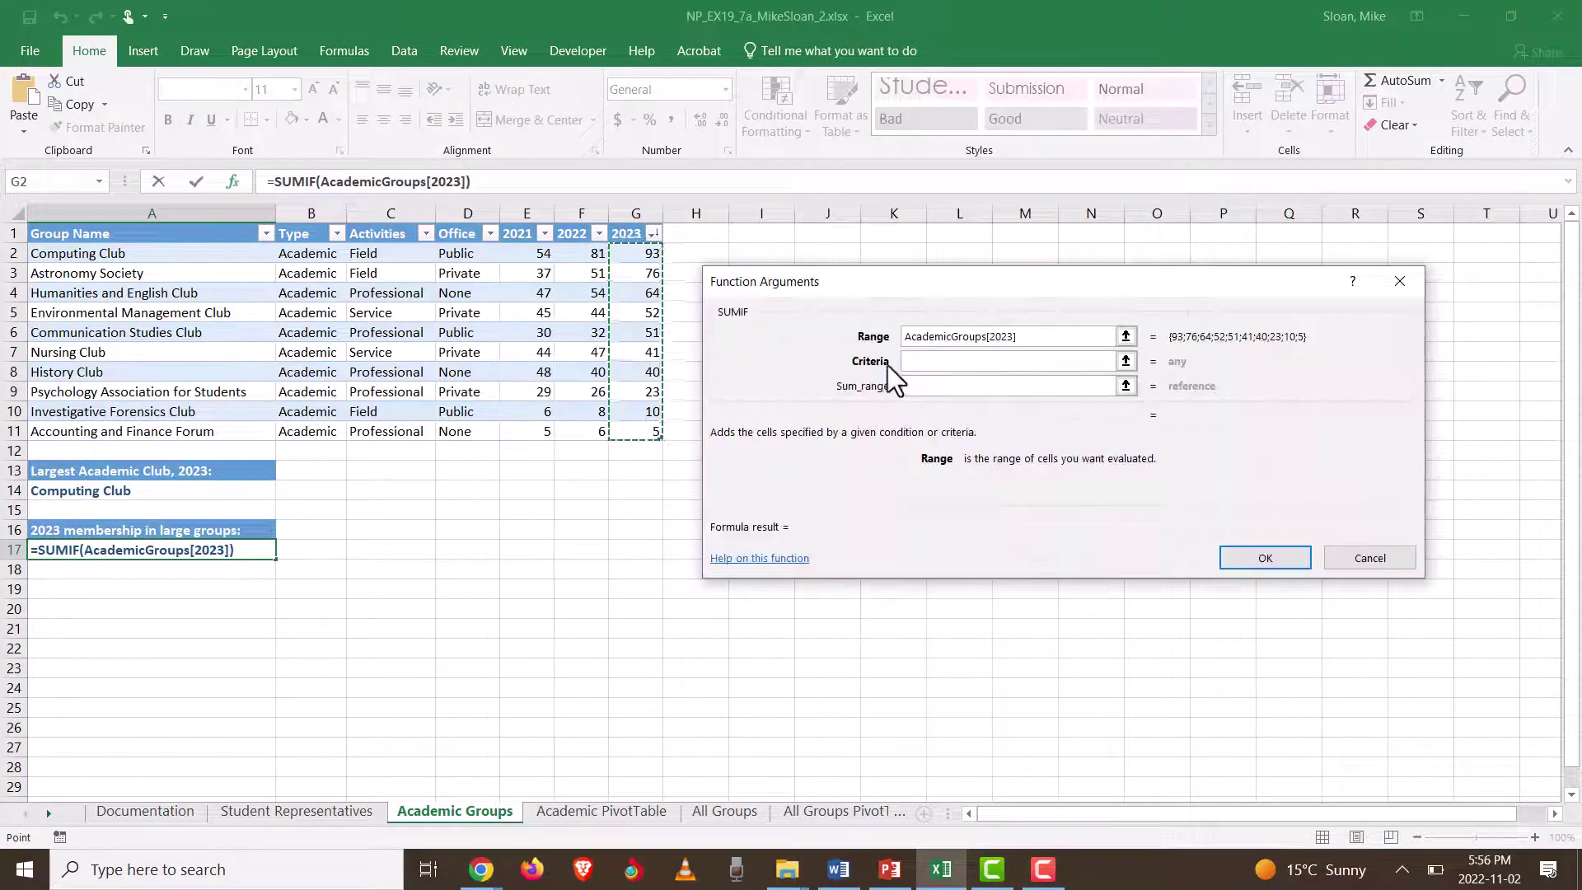
left_click(924, 369)
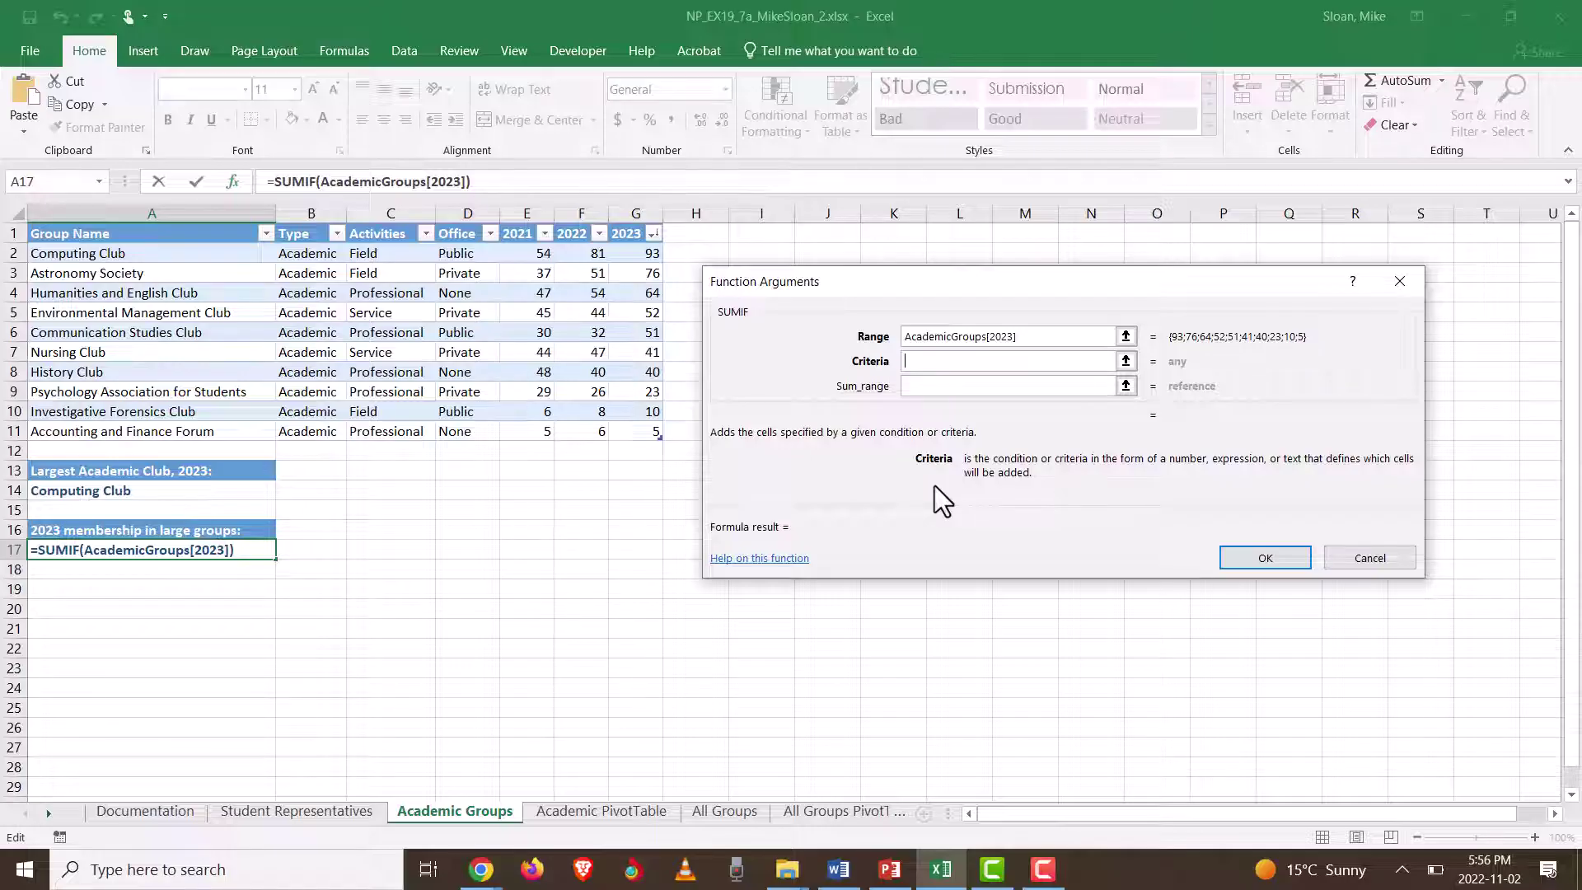
type(">=40")
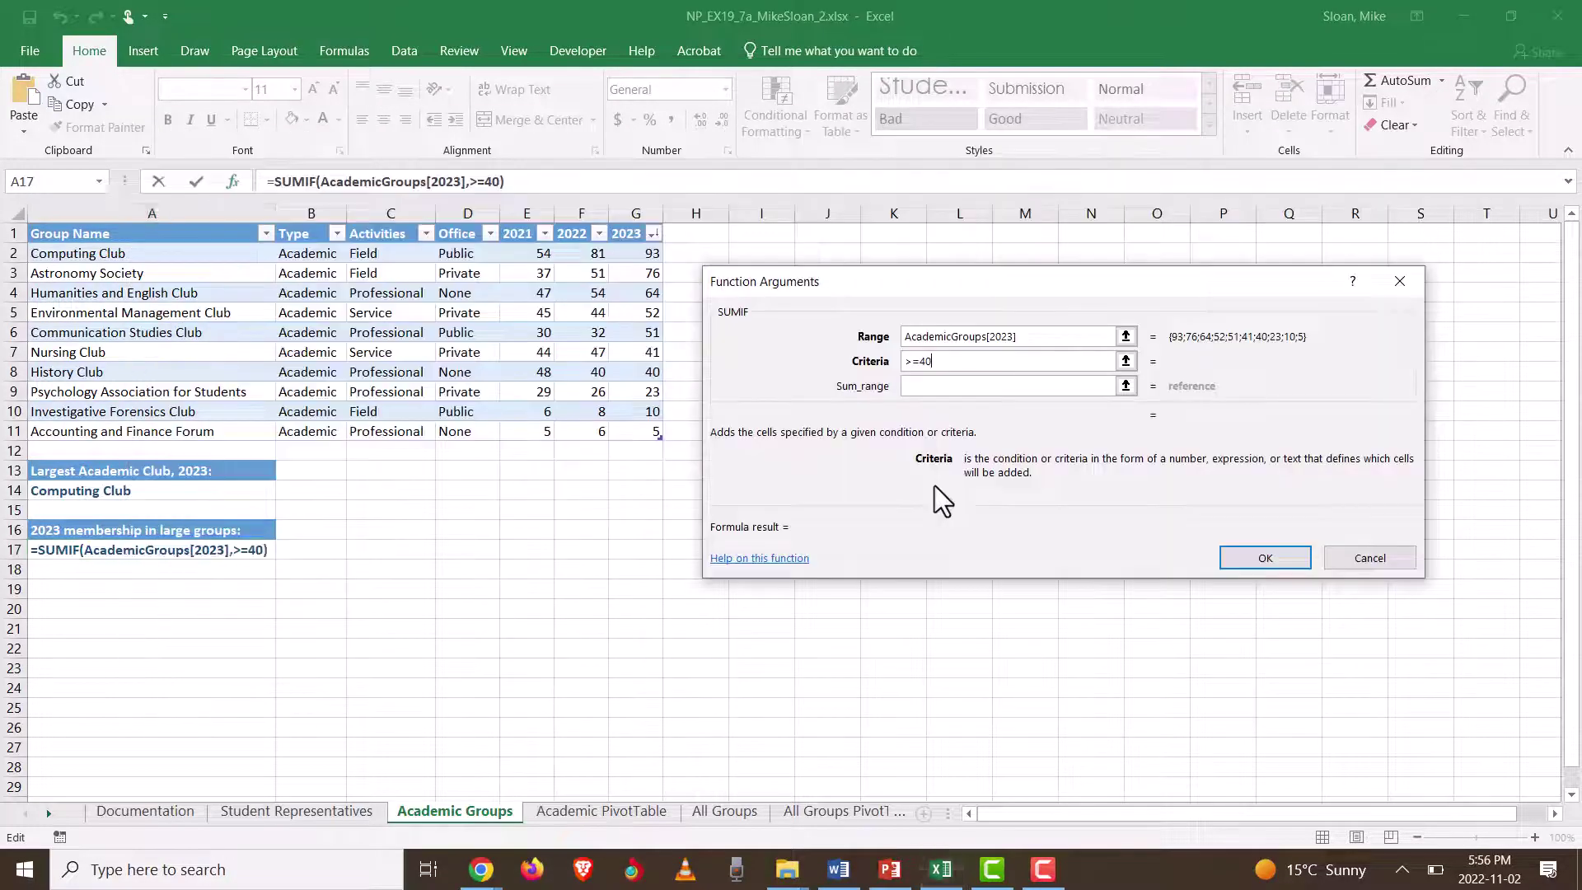
left_click(837, 869)
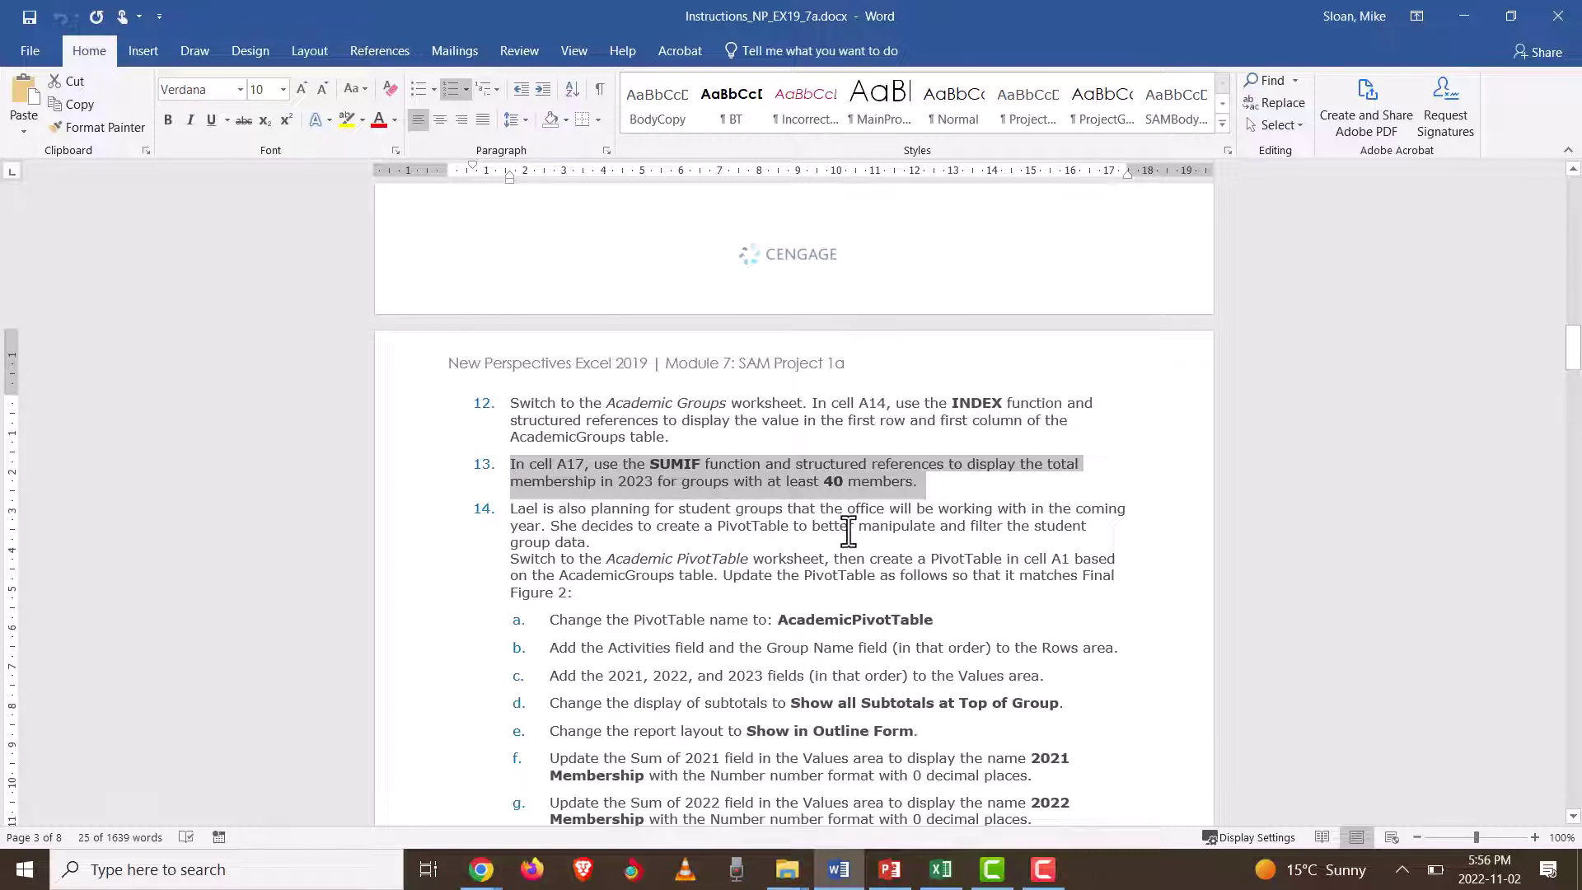
key("alt+Tab")
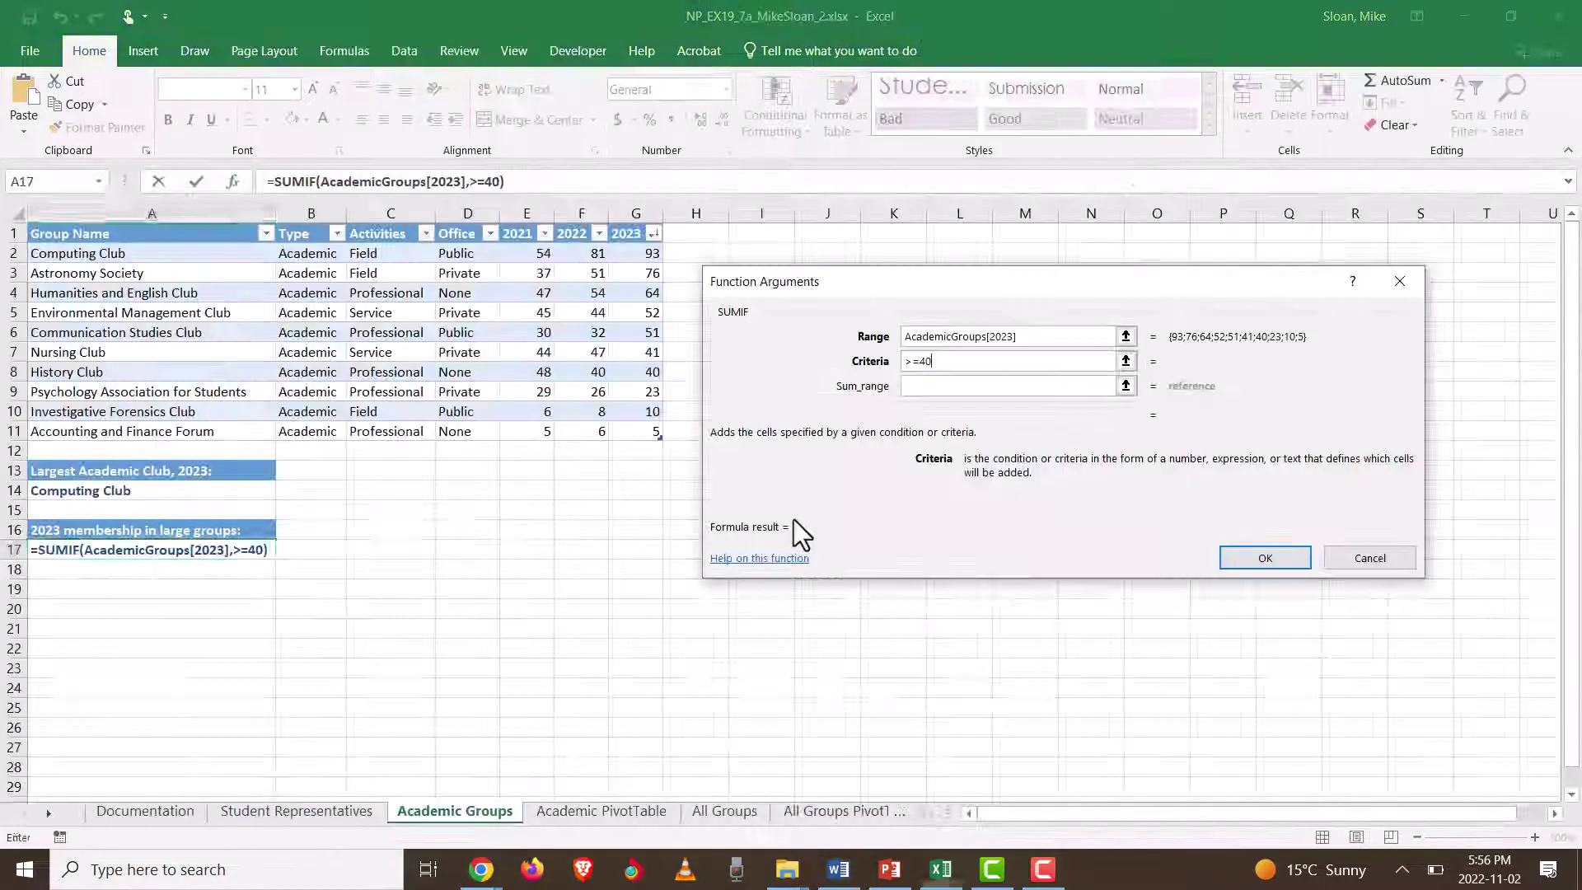
left_click(926, 387)
left_click(953, 359)
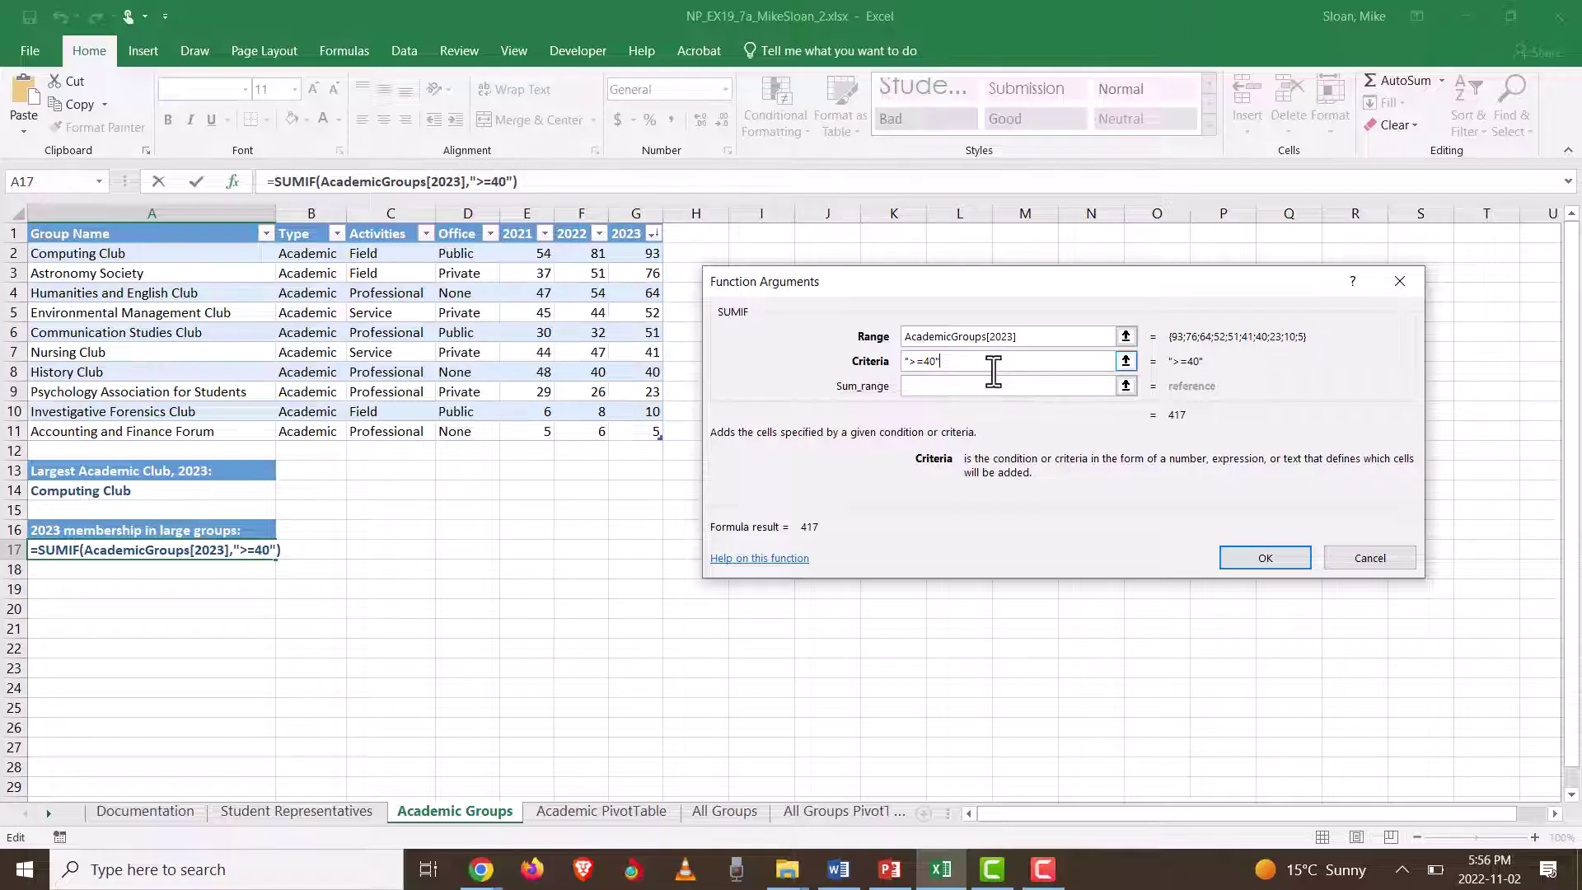
Step: Set the SUMIF sum range to the table's 2023 column, G2:G11, and confirm the formula in A17
left_click(939, 386)
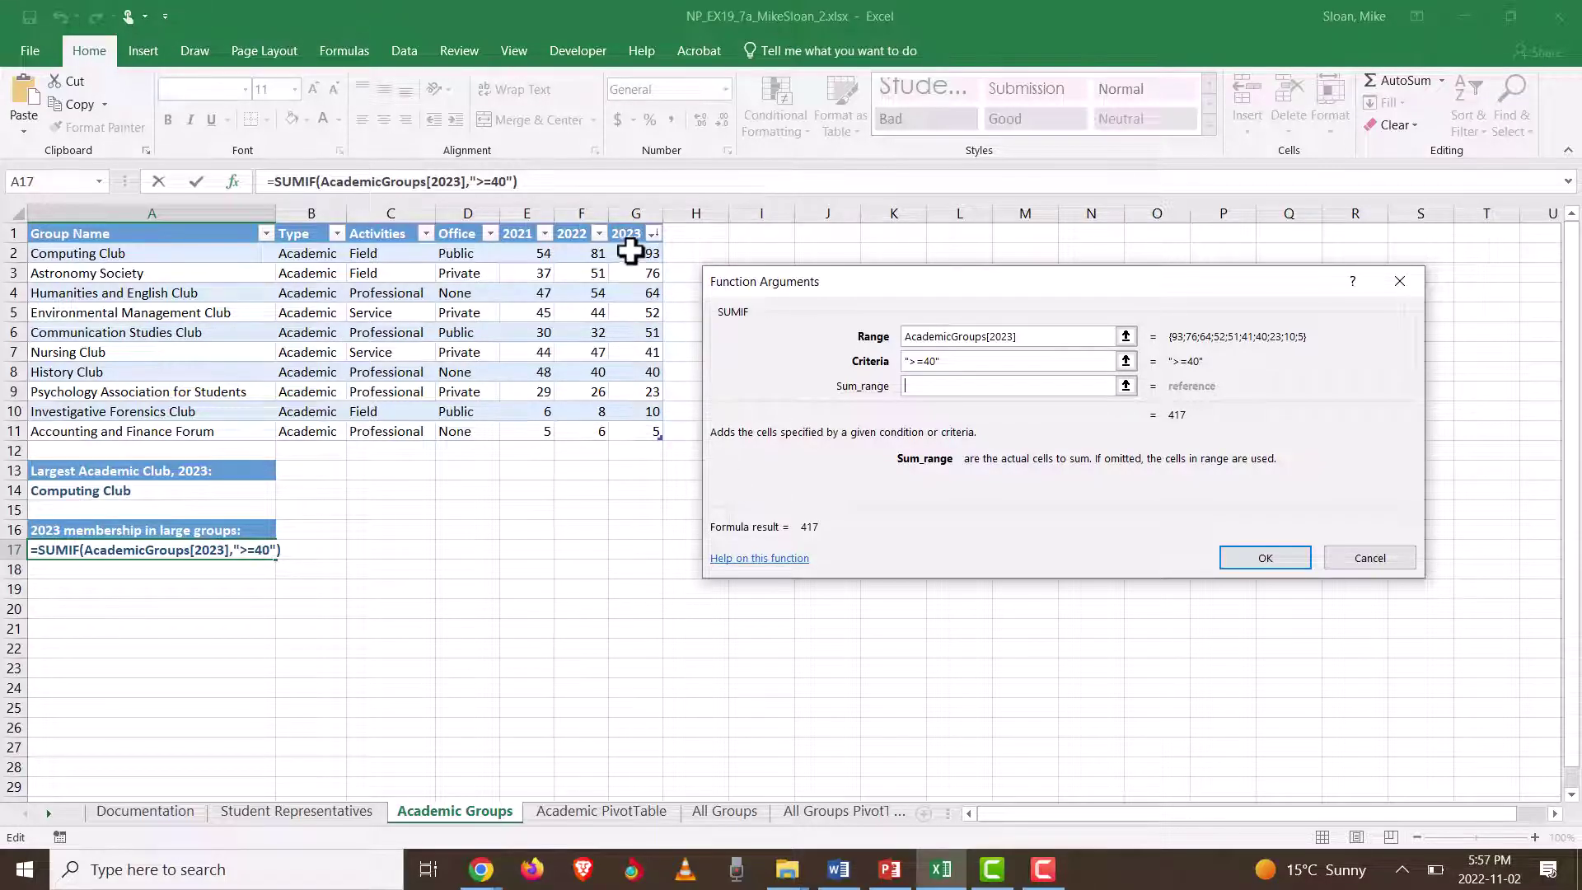
left_click_drag(629, 251, 621, 424)
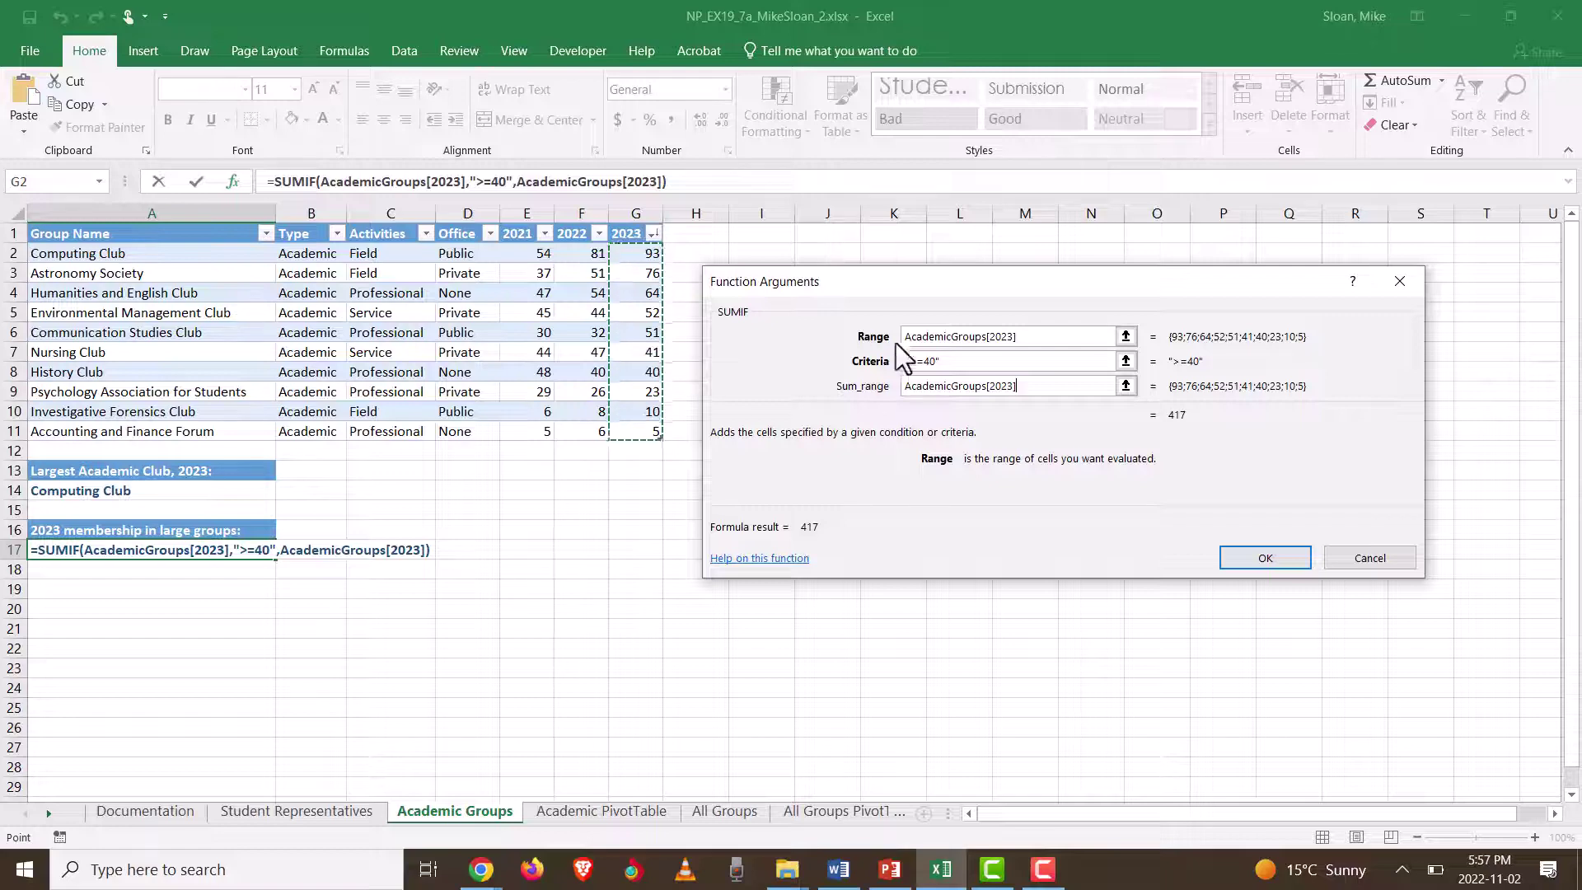
left_click_drag(871, 285, 885, 335)
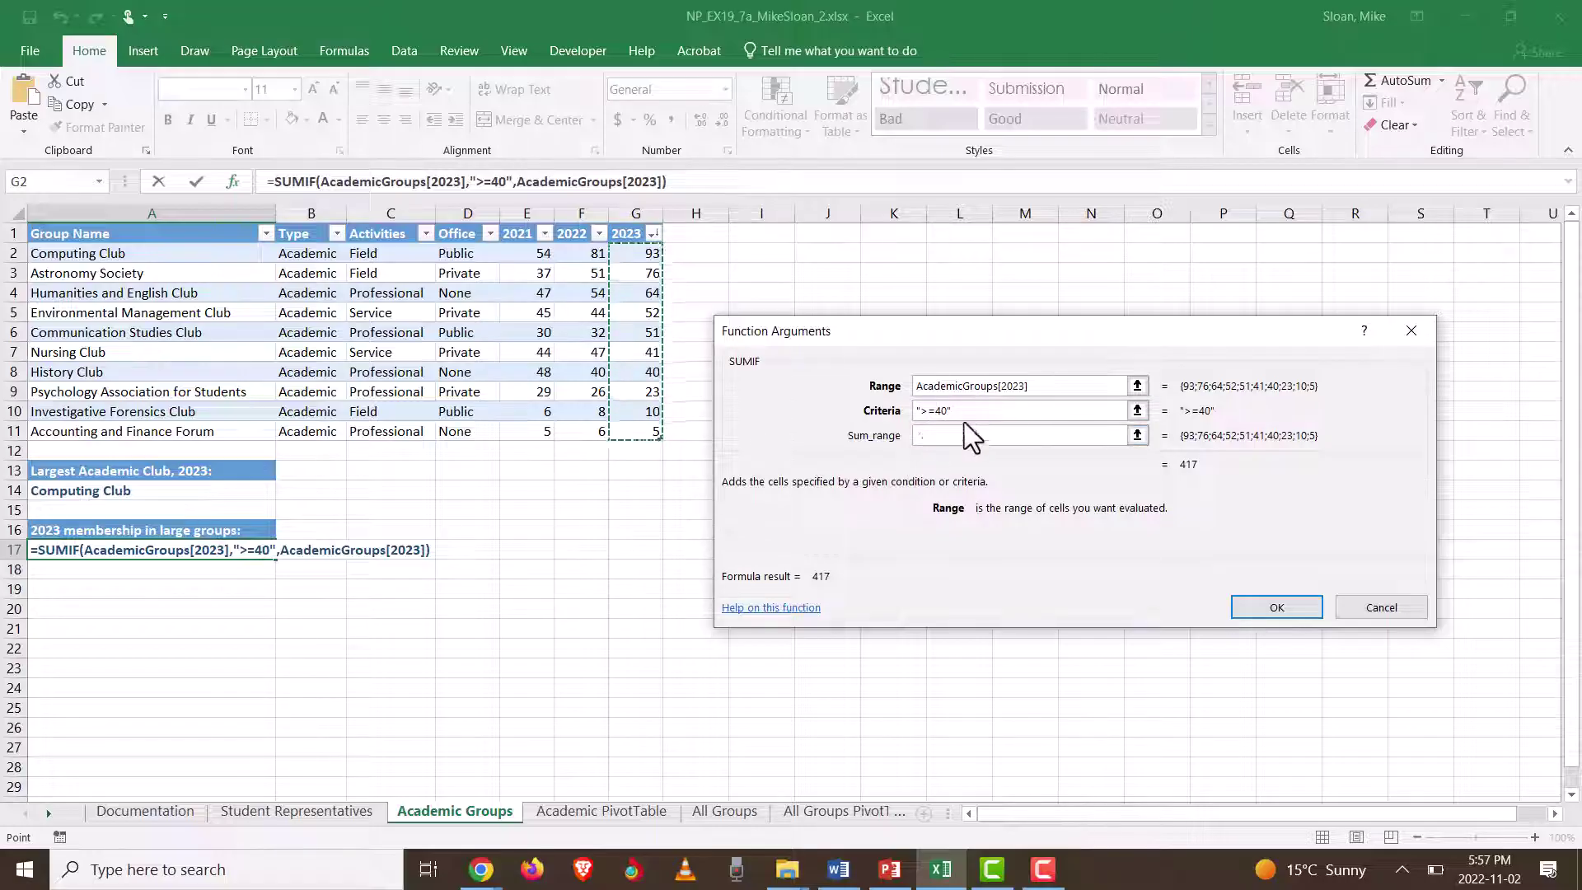
left_click(965, 410)
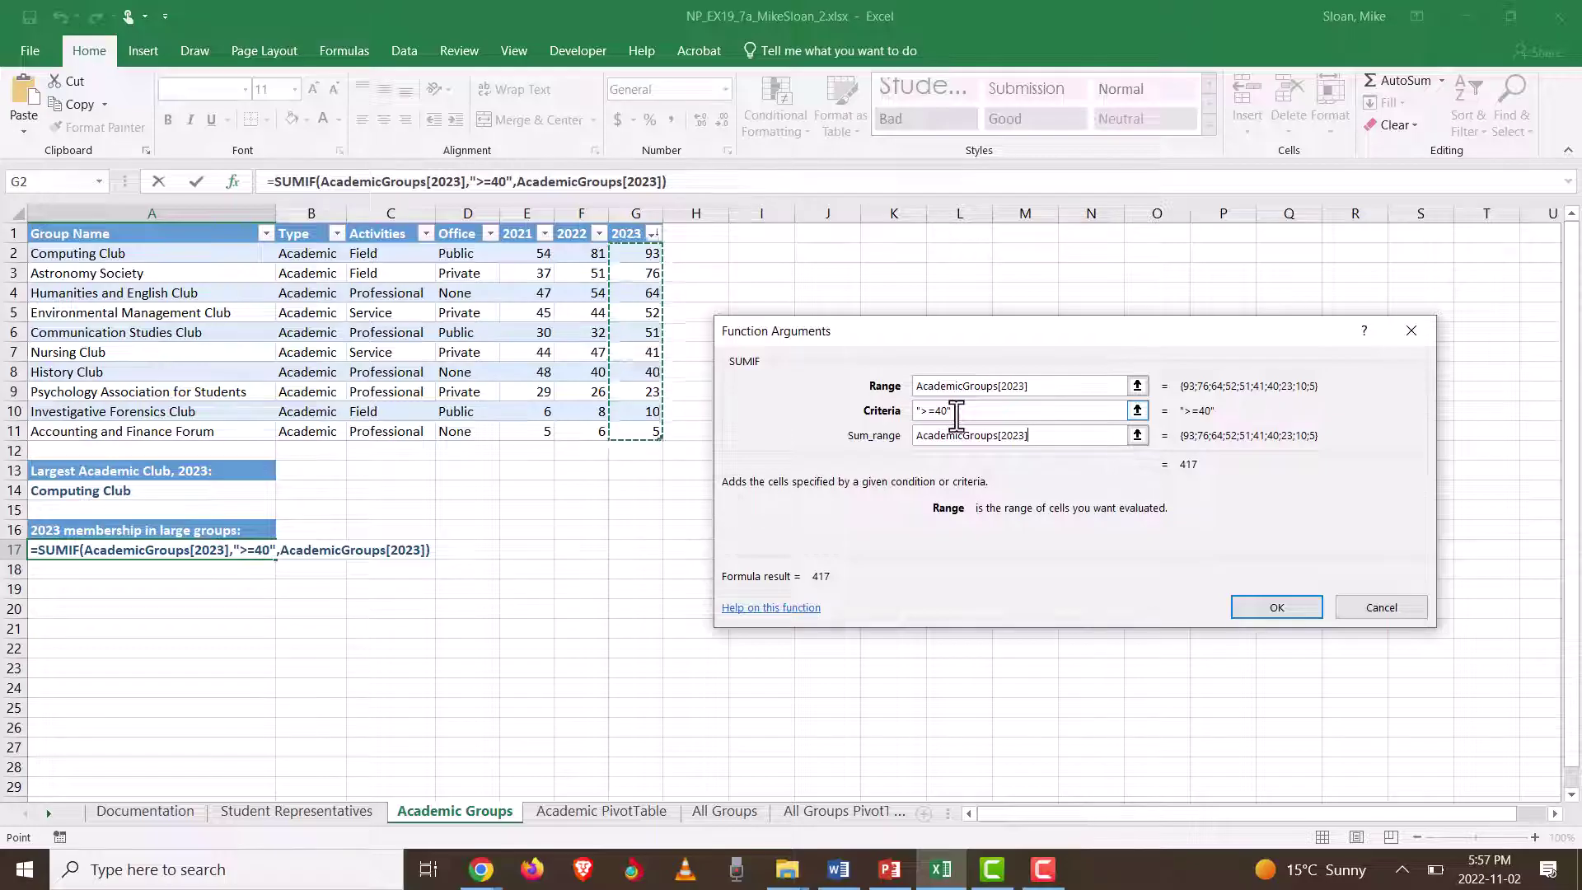
left_click(1273, 608)
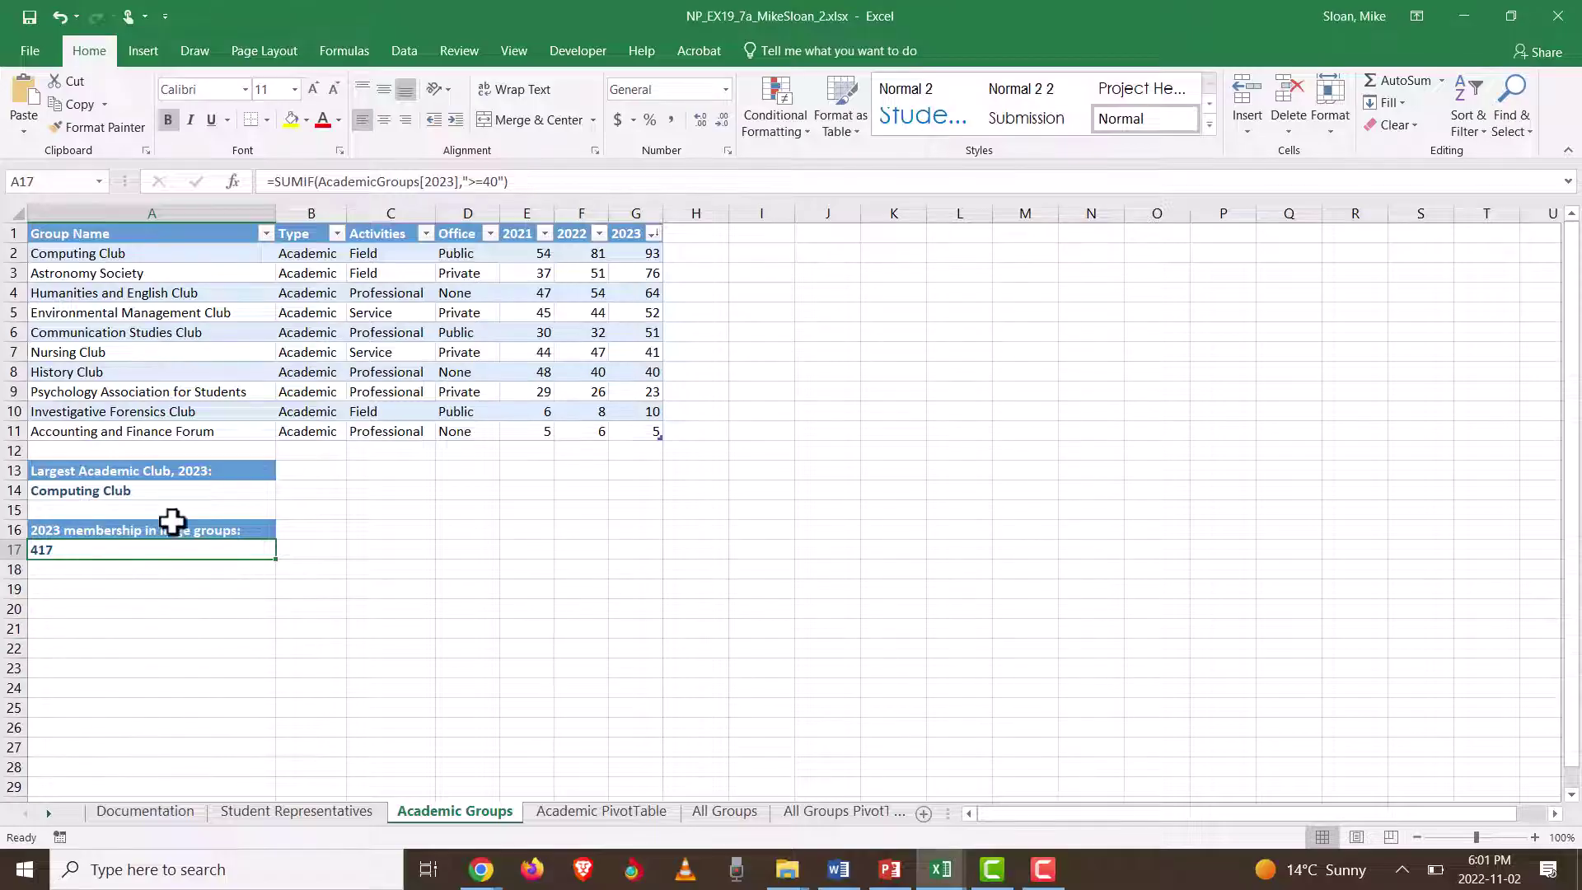
Step: Reopen the SUMIF arguments in A17, copy AcademicGroups[2023] from the range into the sum range, and confirm the formula
left_click(233, 181)
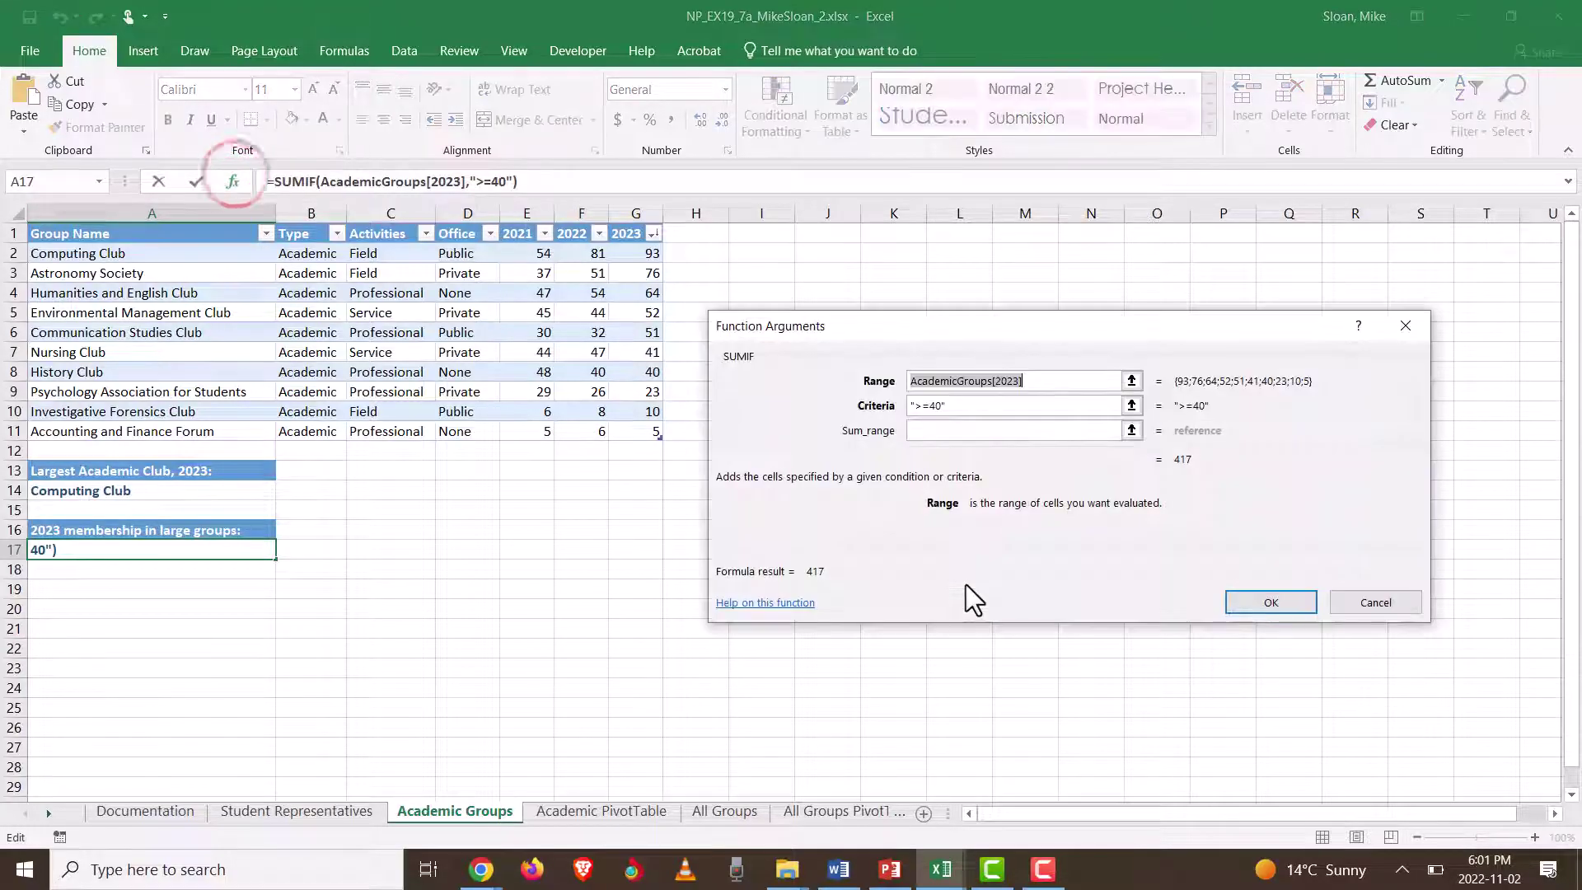
left_click(960, 430)
left_click(1036, 375)
key("ctrl+c")
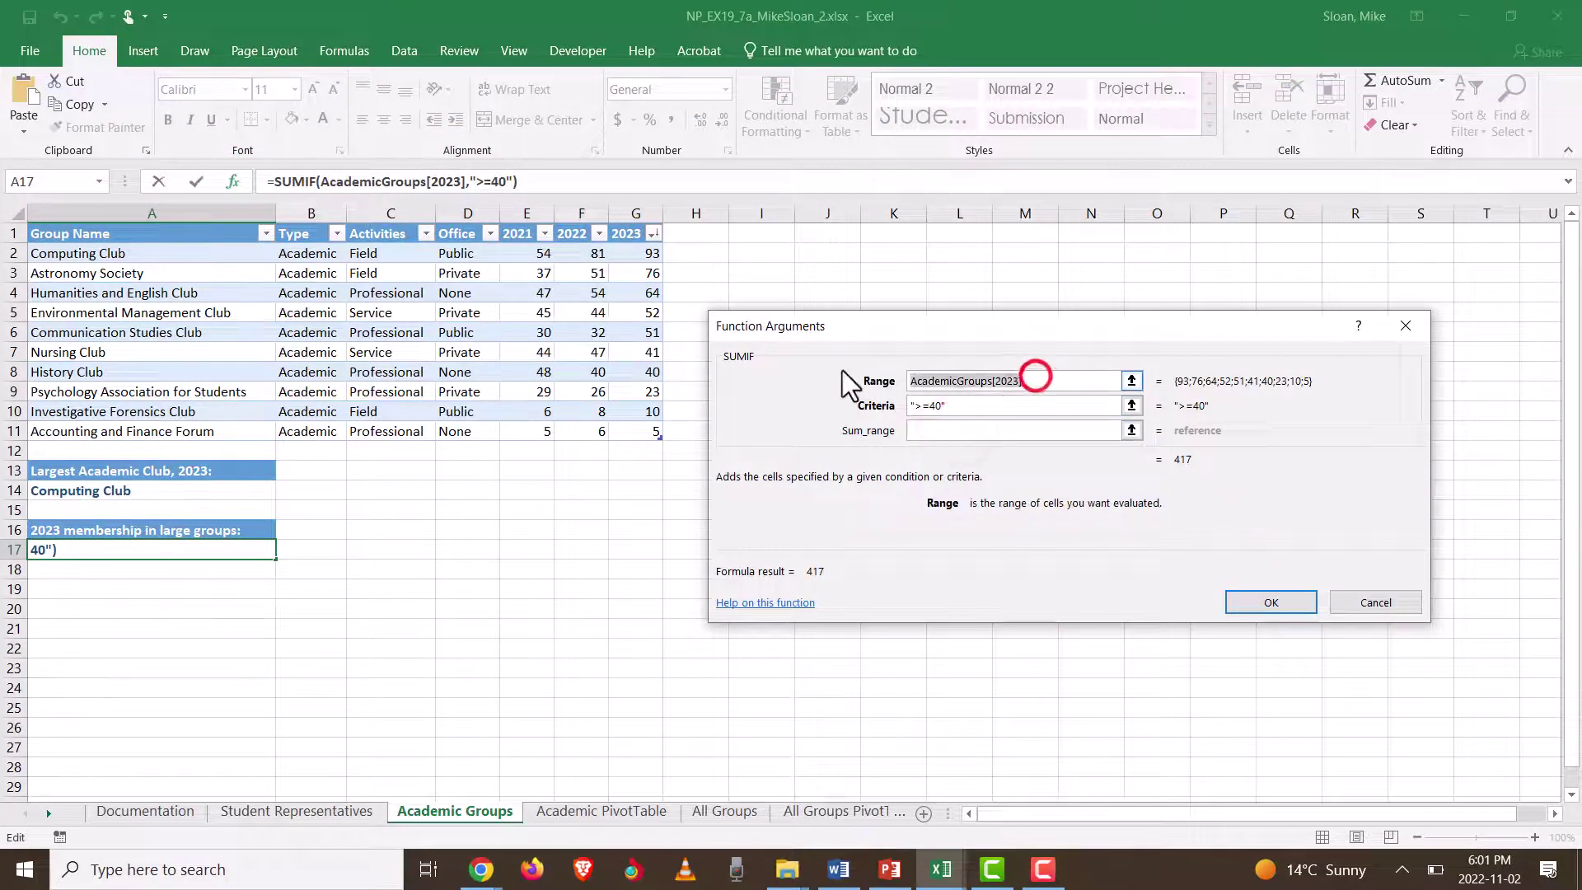
left_click(925, 432)
key("ctrl+v")
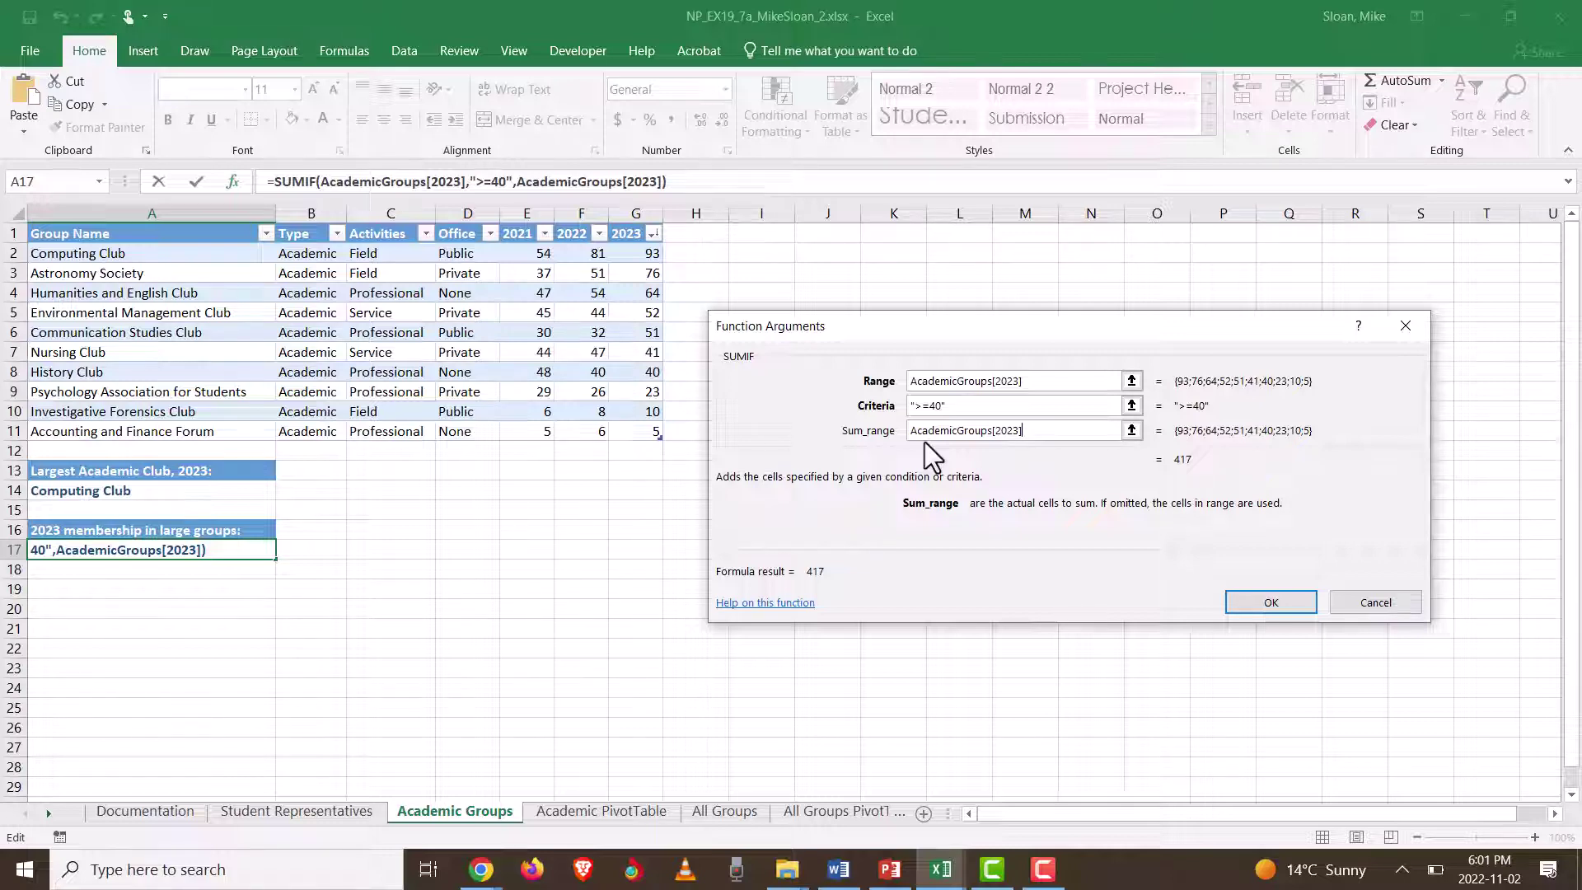
double_click(1045, 429)
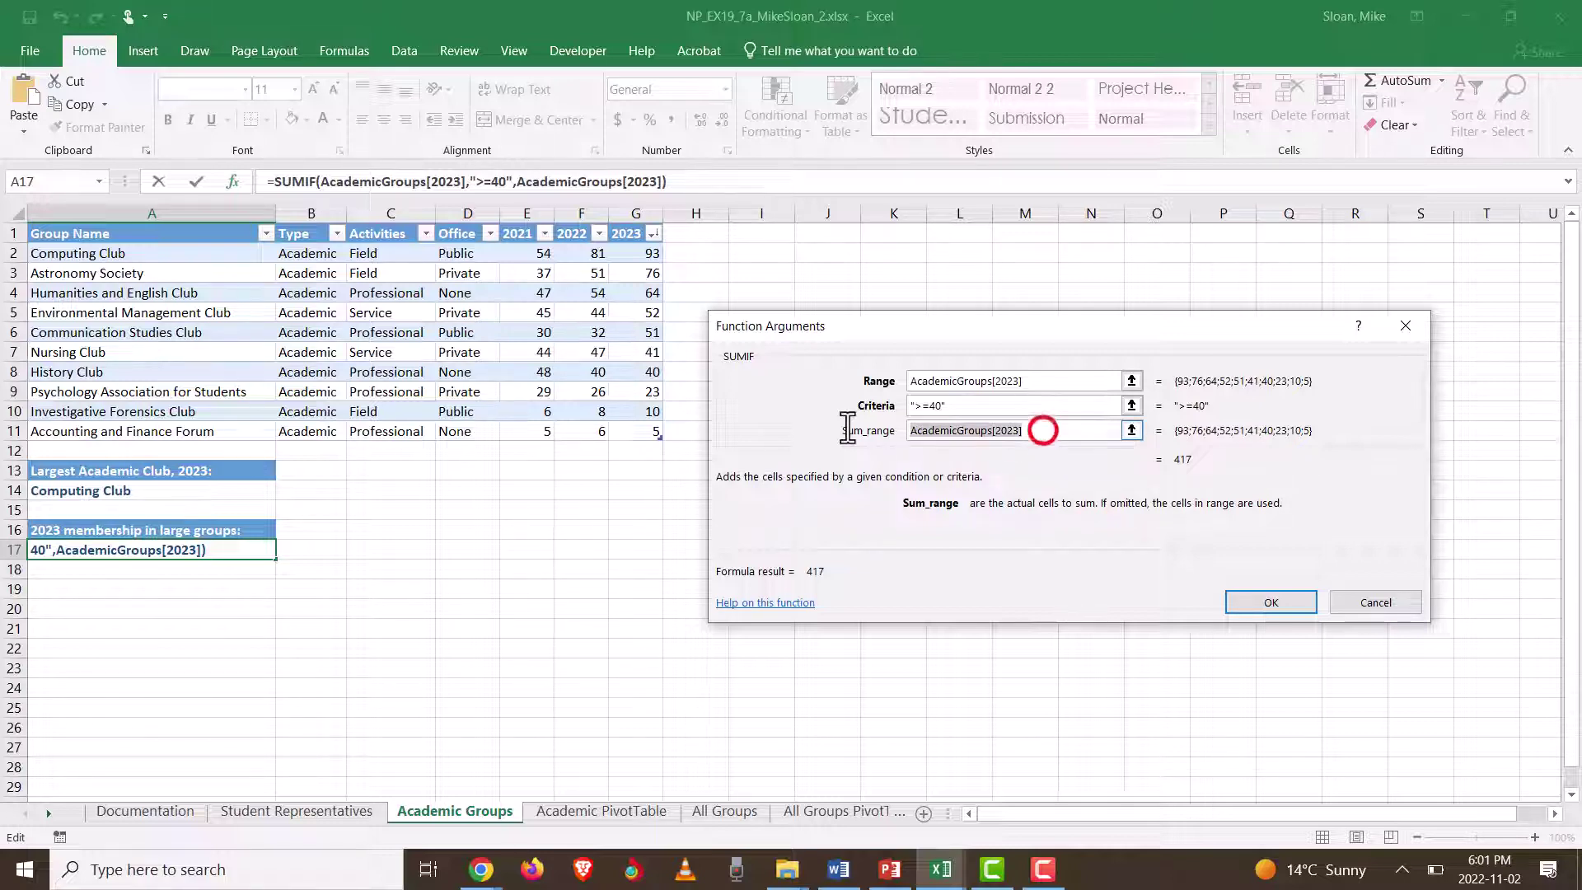
left_click(1278, 599)
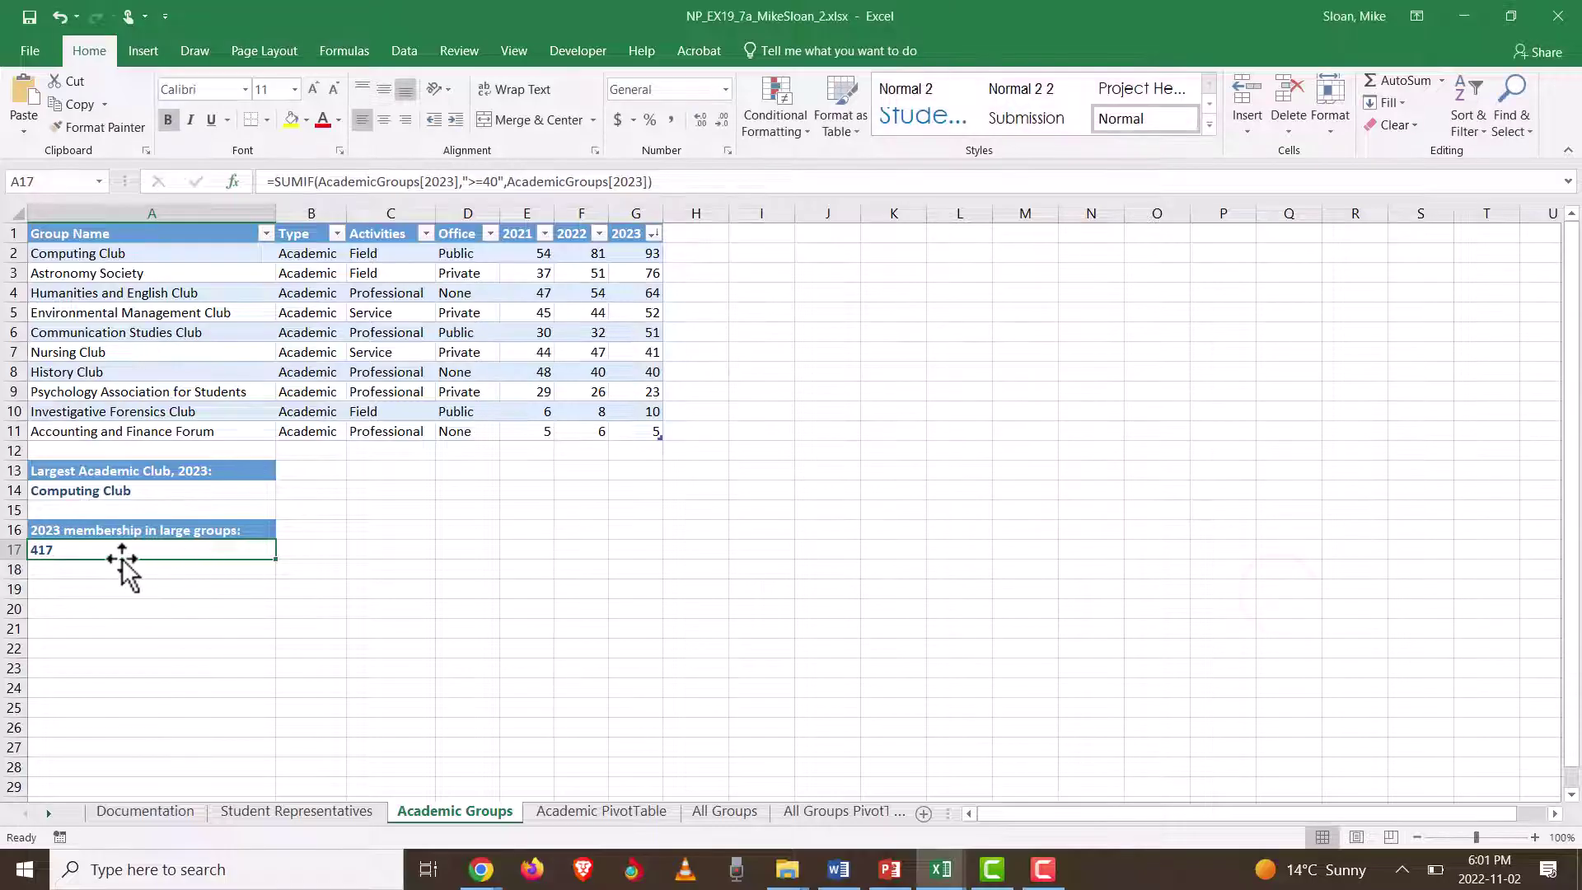
Step: Try clearing the sum range in A17's SUMIF arguments, undo the deletion, and confirm the formula
left_click(233, 182)
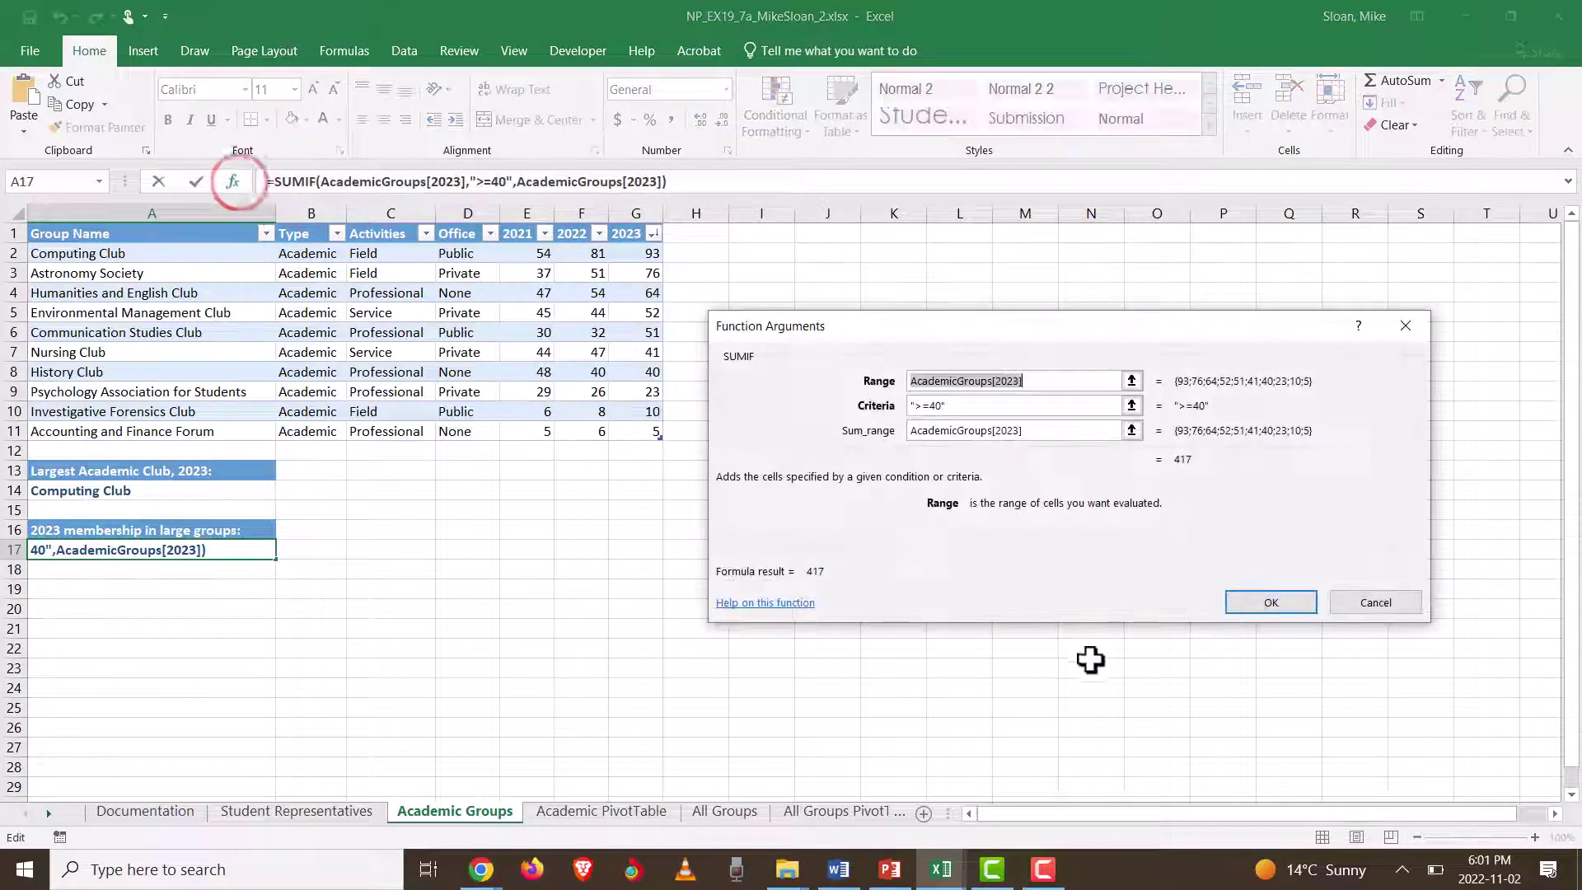
double_click(1047, 430)
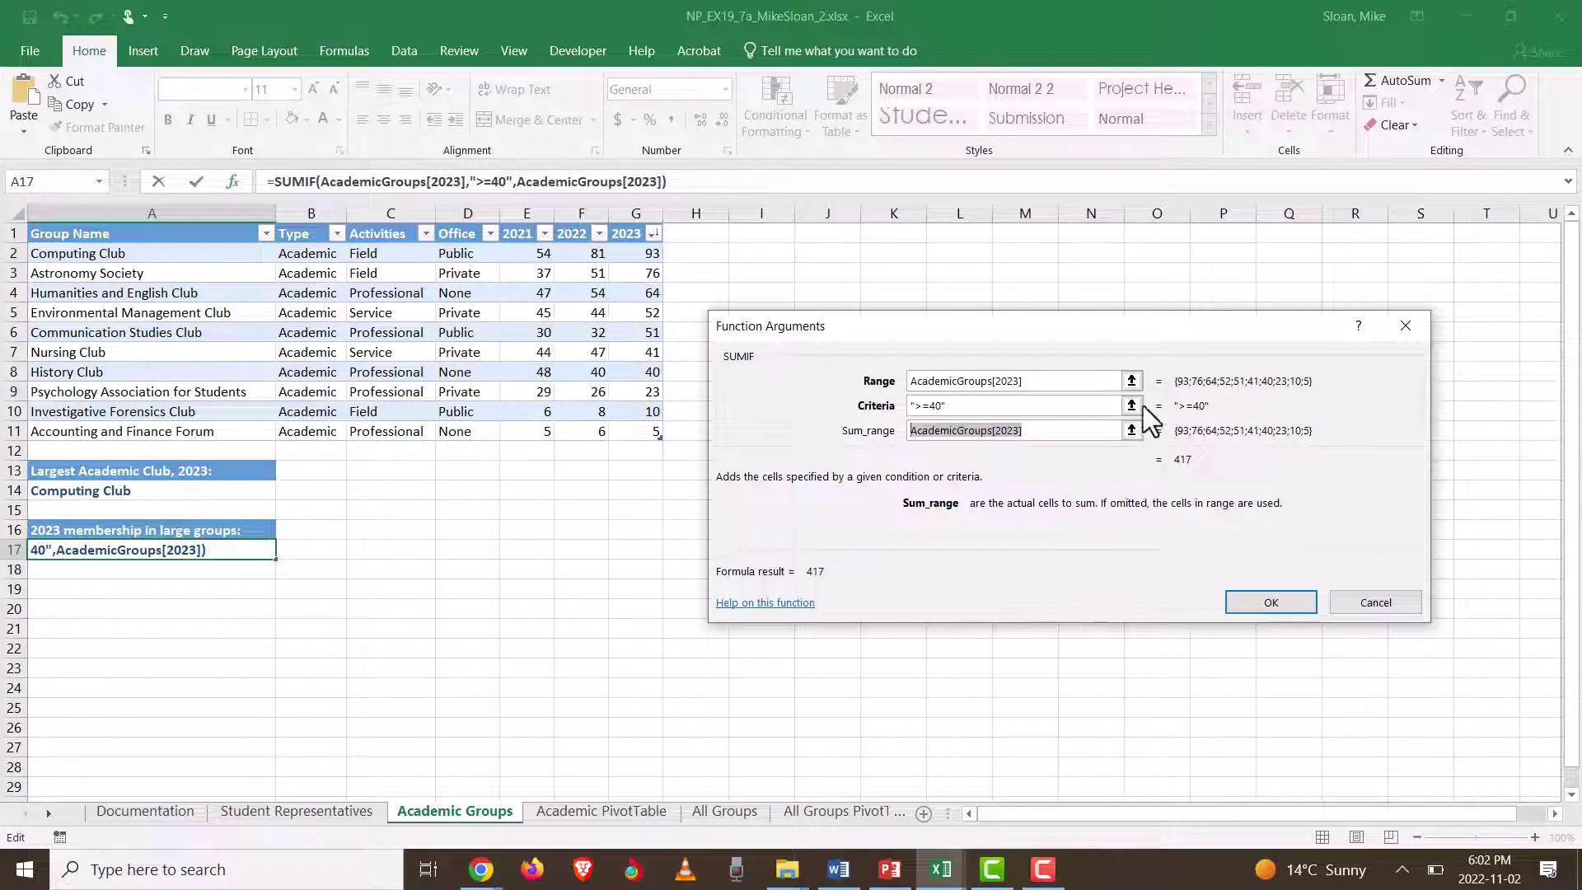
left_click(1027, 430)
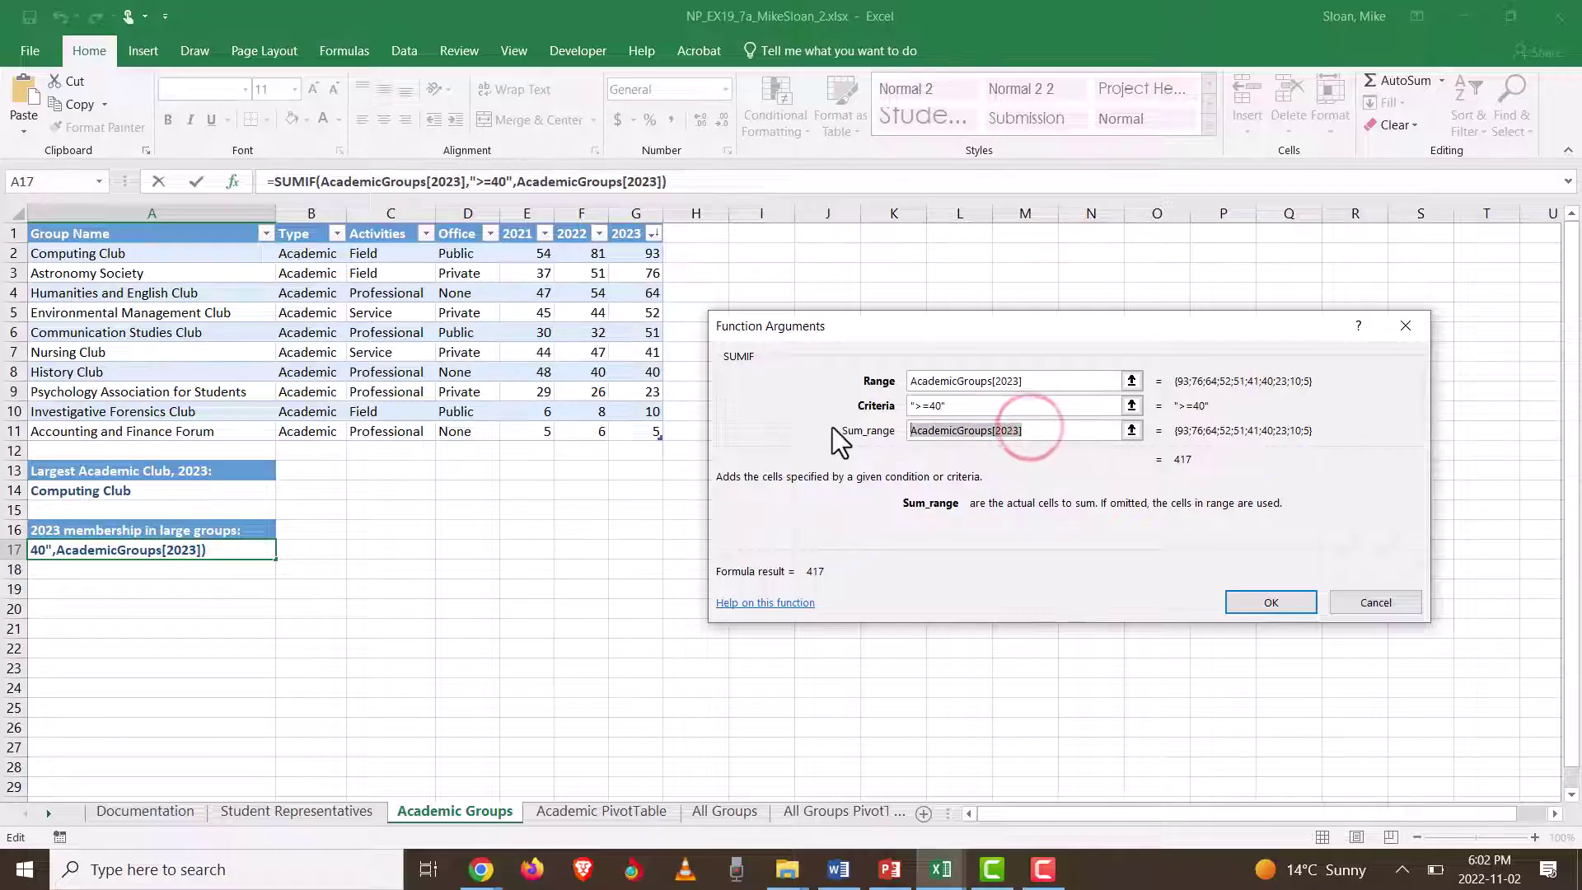
key("BackSpace")
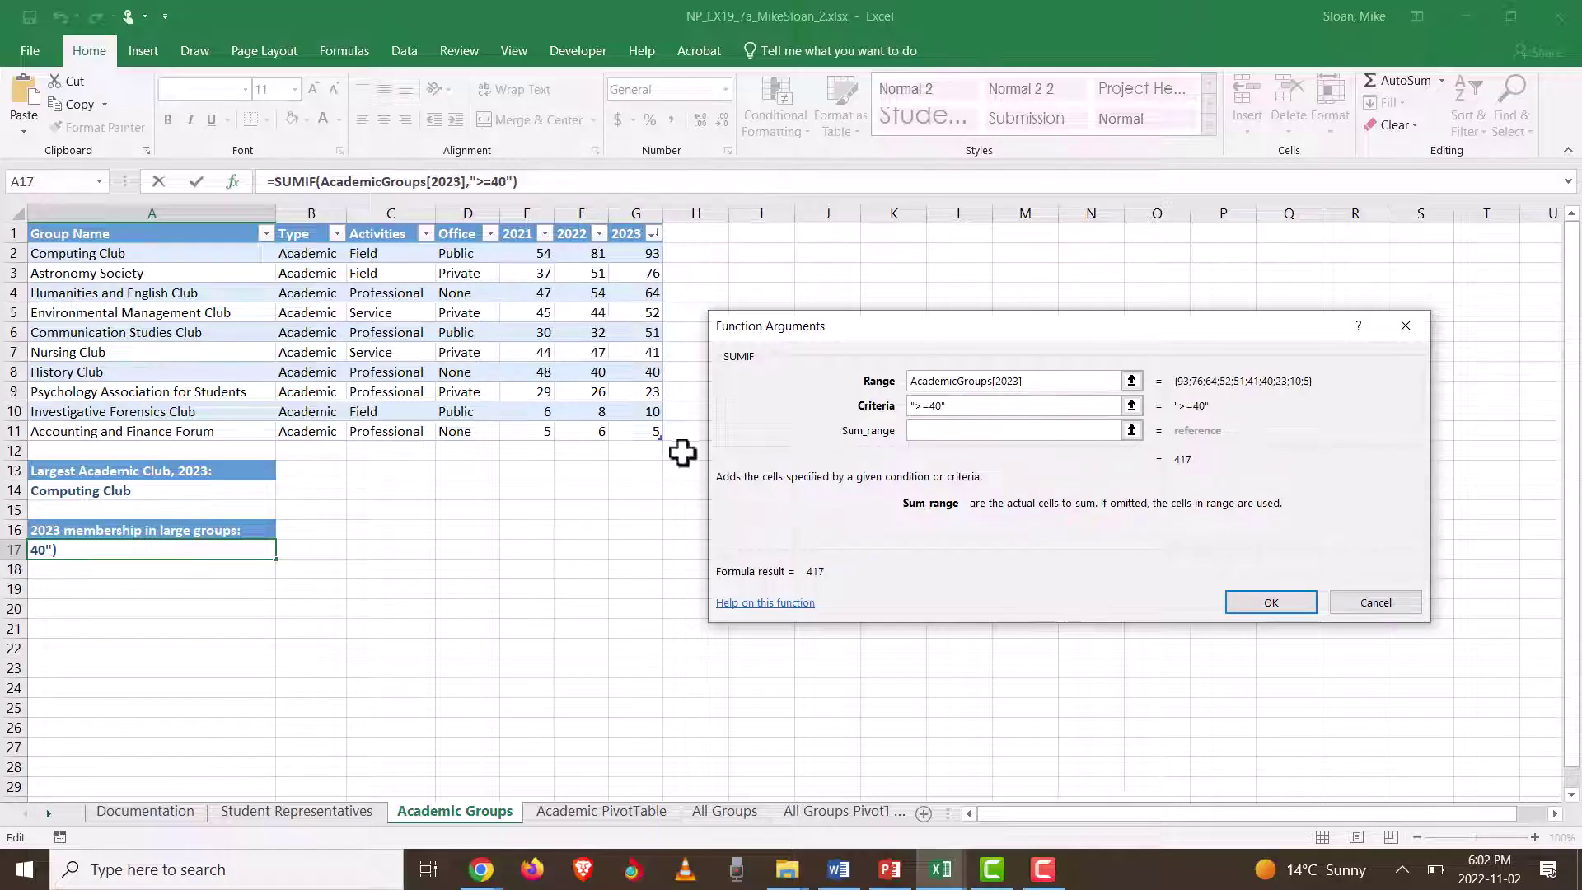
key("ctrl+z")
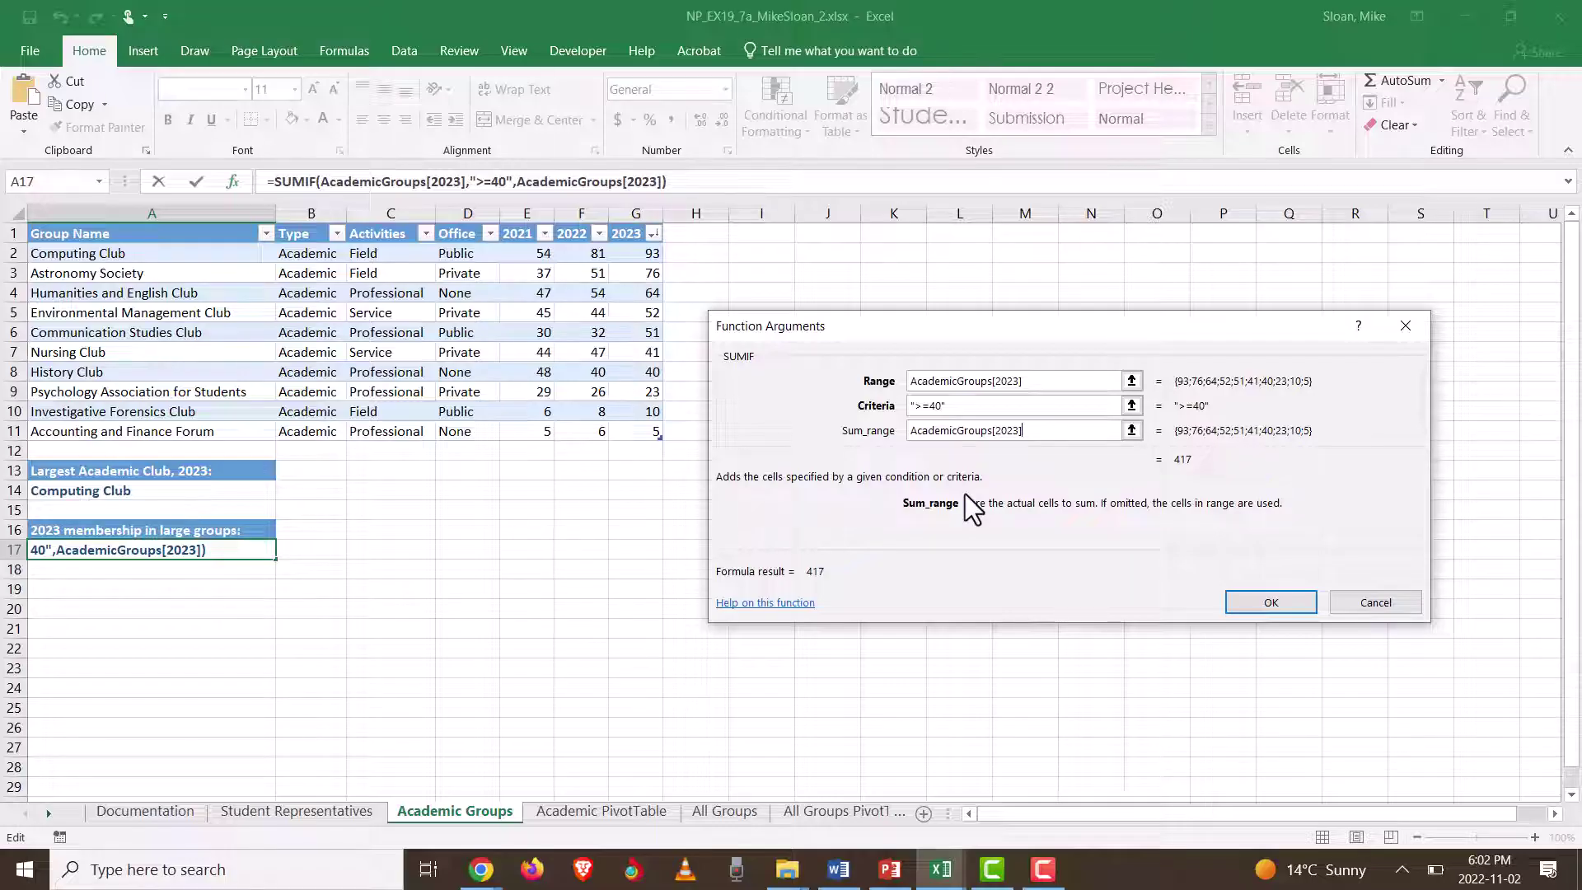
left_click(1269, 608)
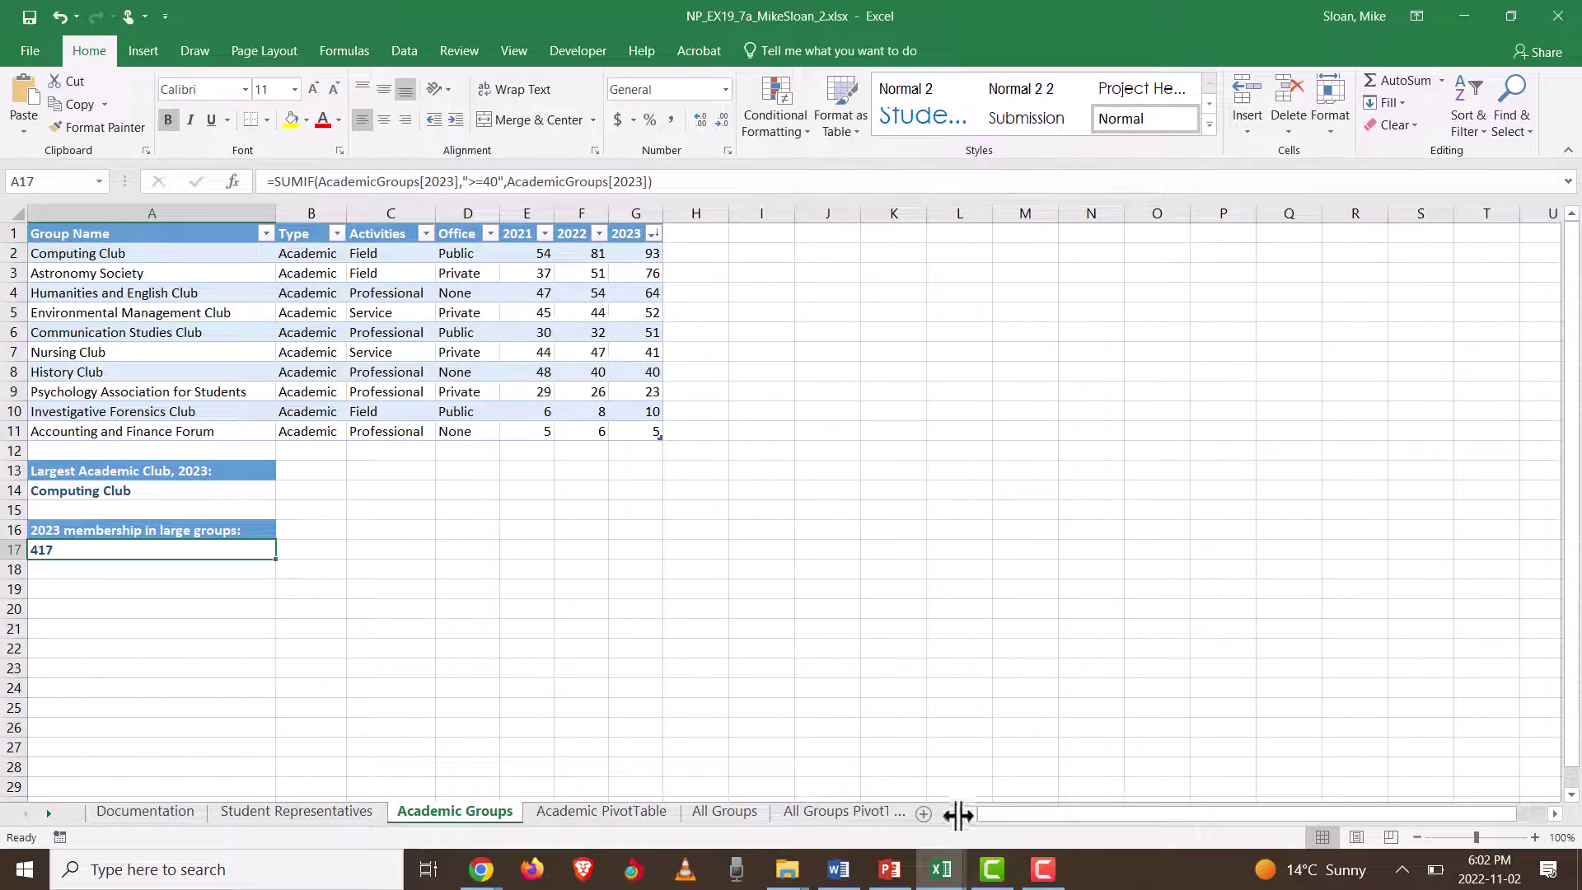
Step: Switch to the Word instructions and read instruction 14 about creating the PivotTable on the Academic PivotTable worksheet
left_click(853, 873)
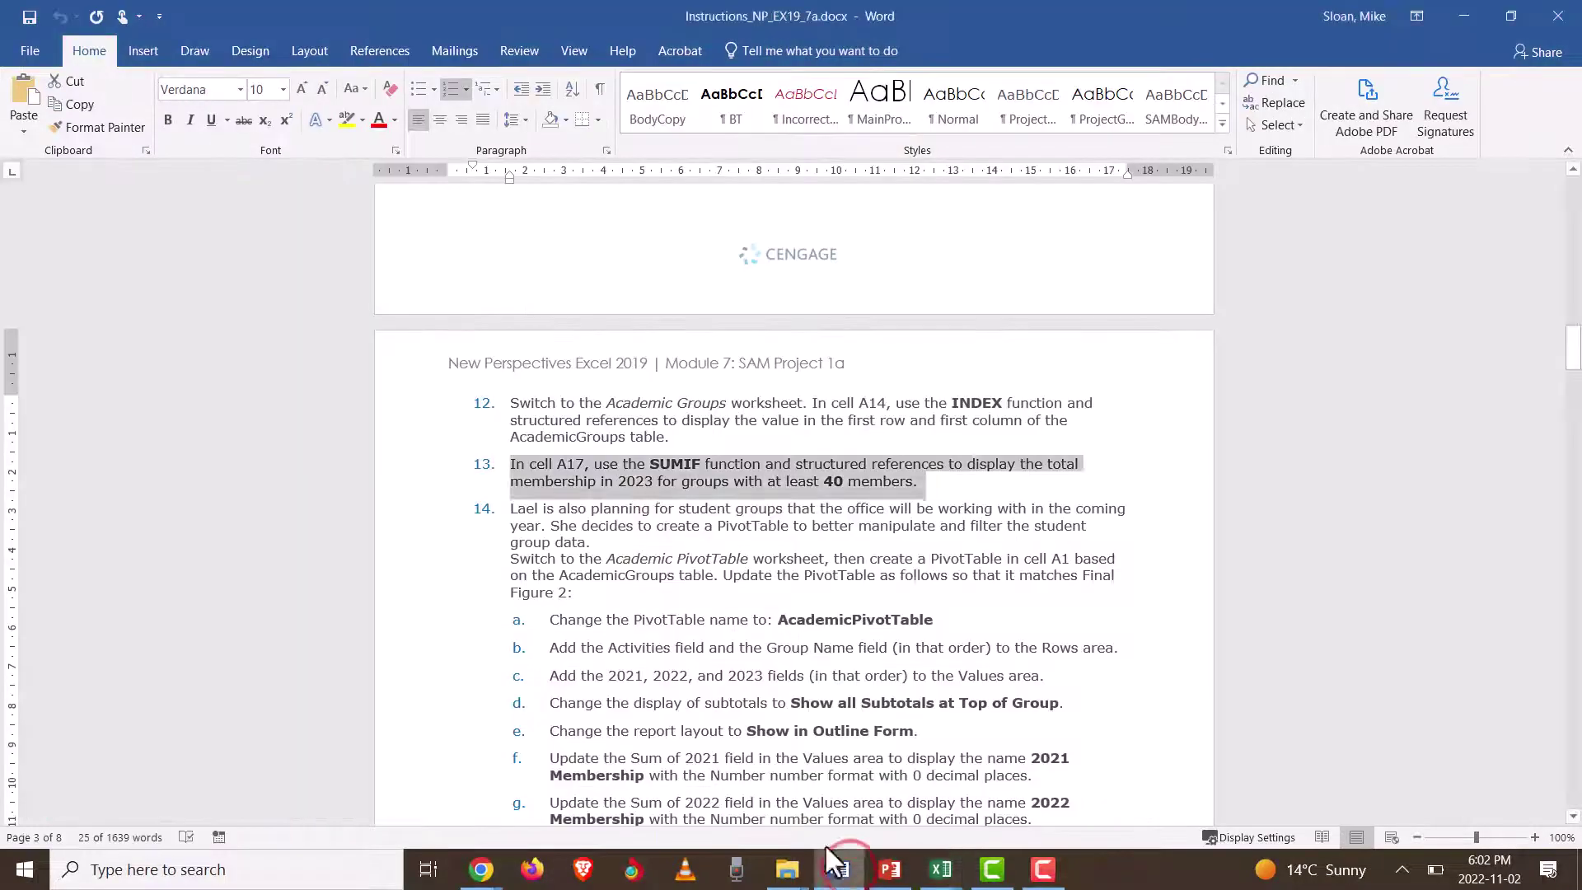
scroll(619, 569, "down", 1)
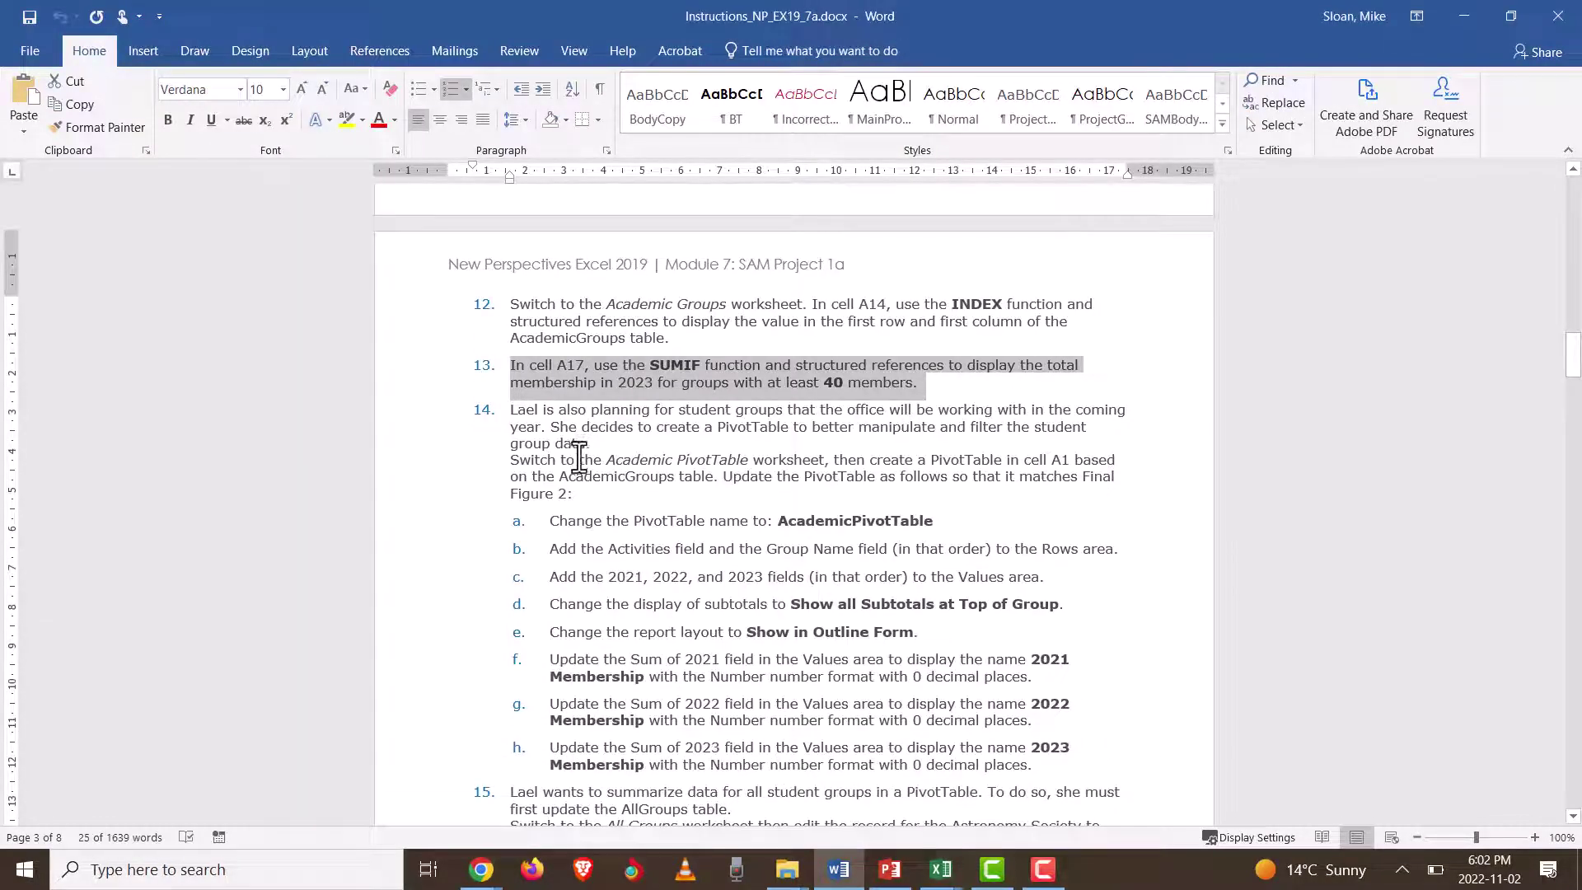
scroll(577, 449, "down", 1)
left_click(509, 355)
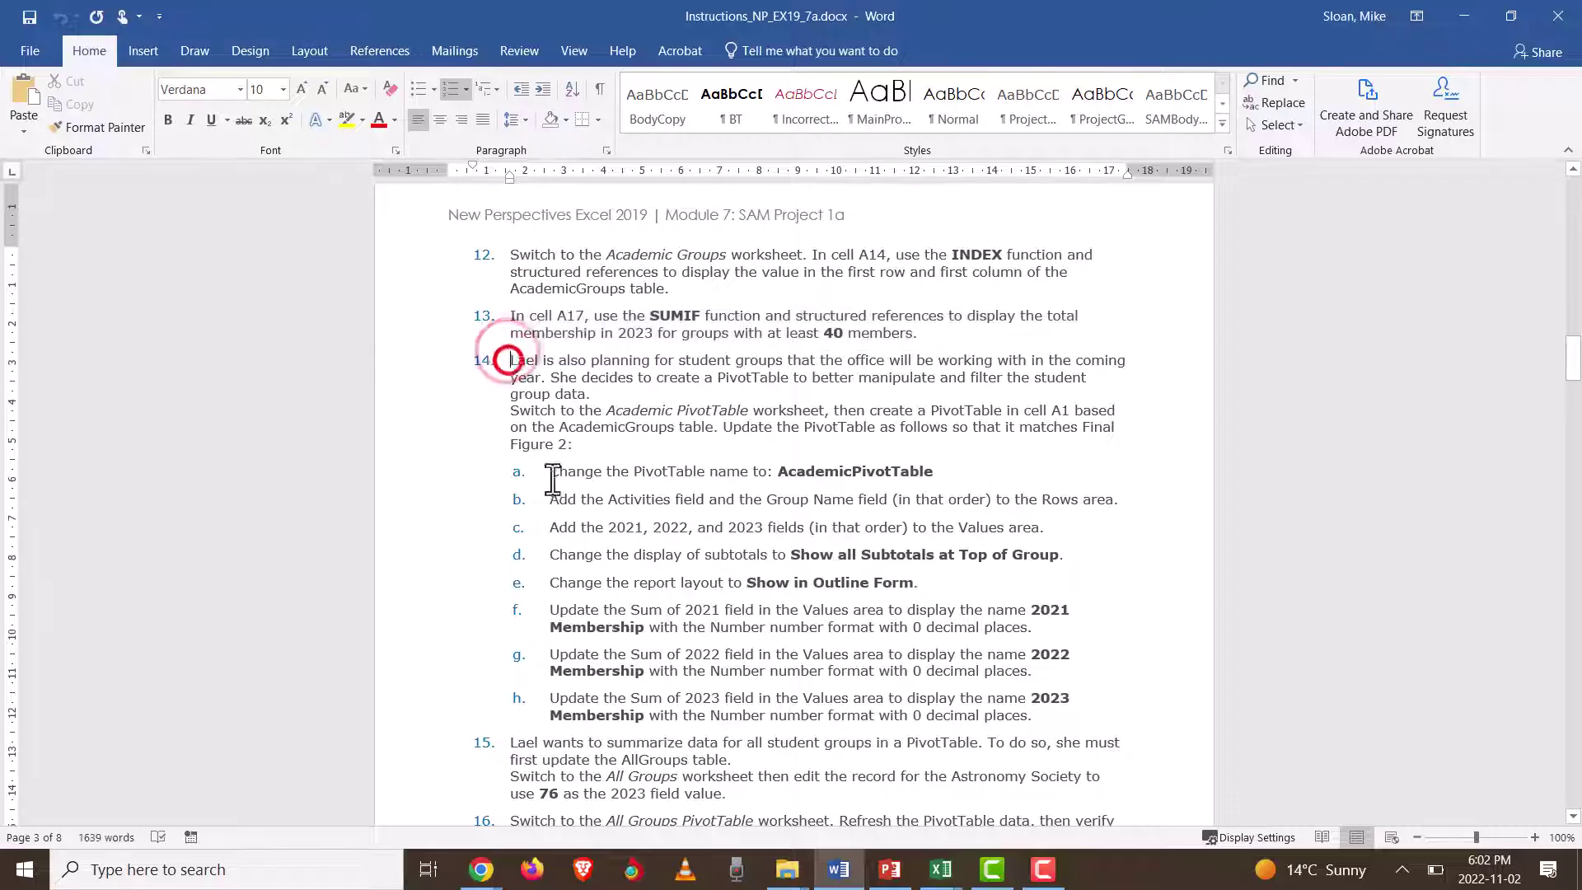
scroll(556, 474, "down", 3)
scroll(559, 471, "up", 2)
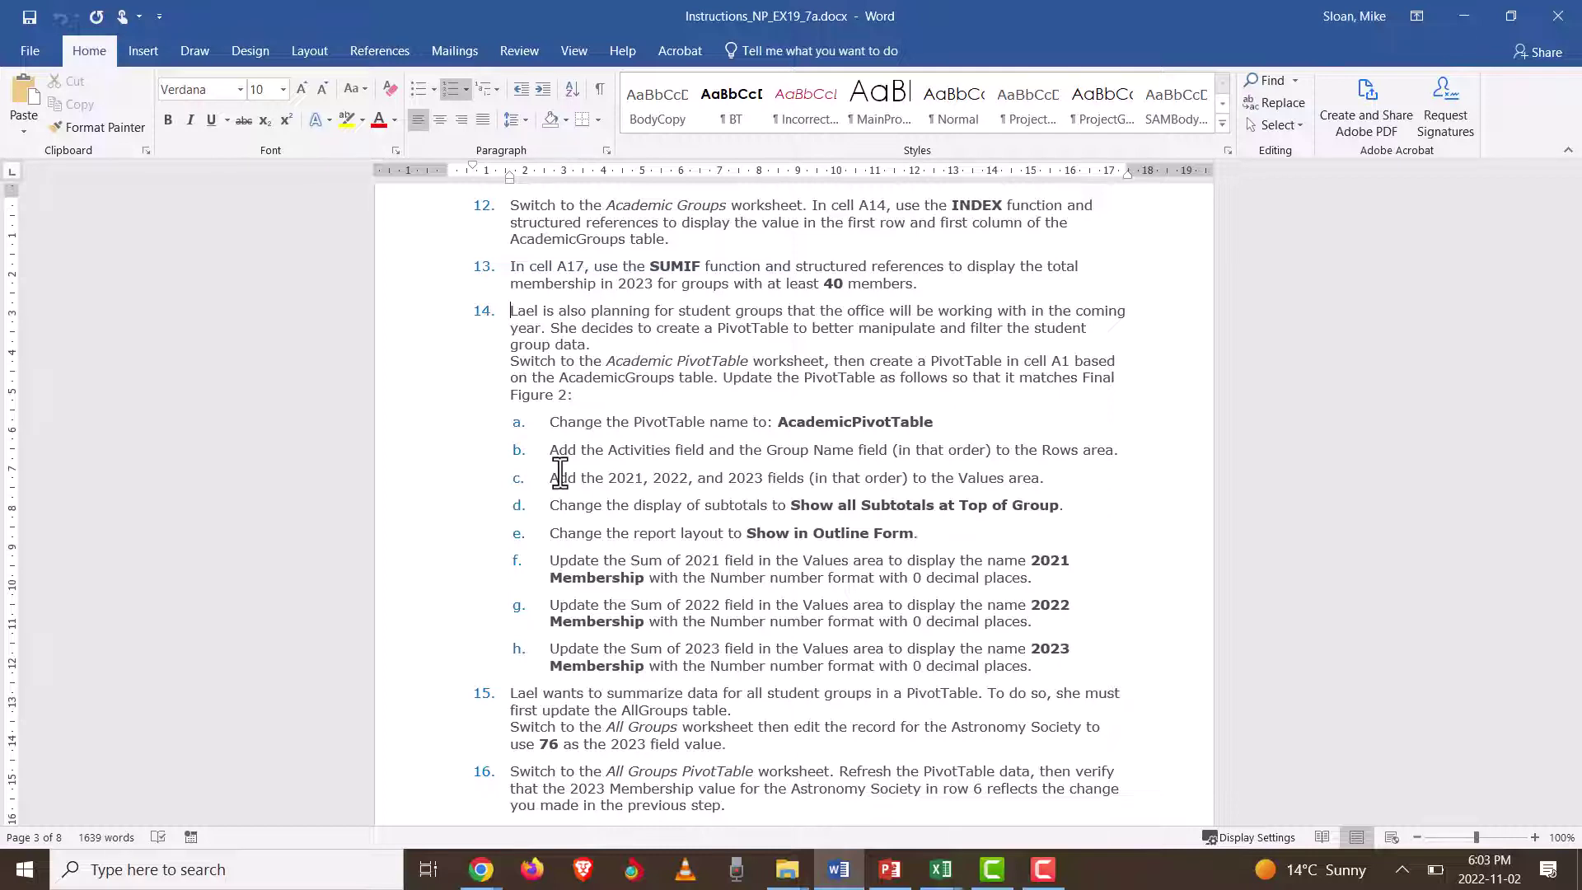
Step: Return to the Excel workbook and start a PivotTable located in cell A1 of the Academic PivotTable worksheet
left_click(939, 871)
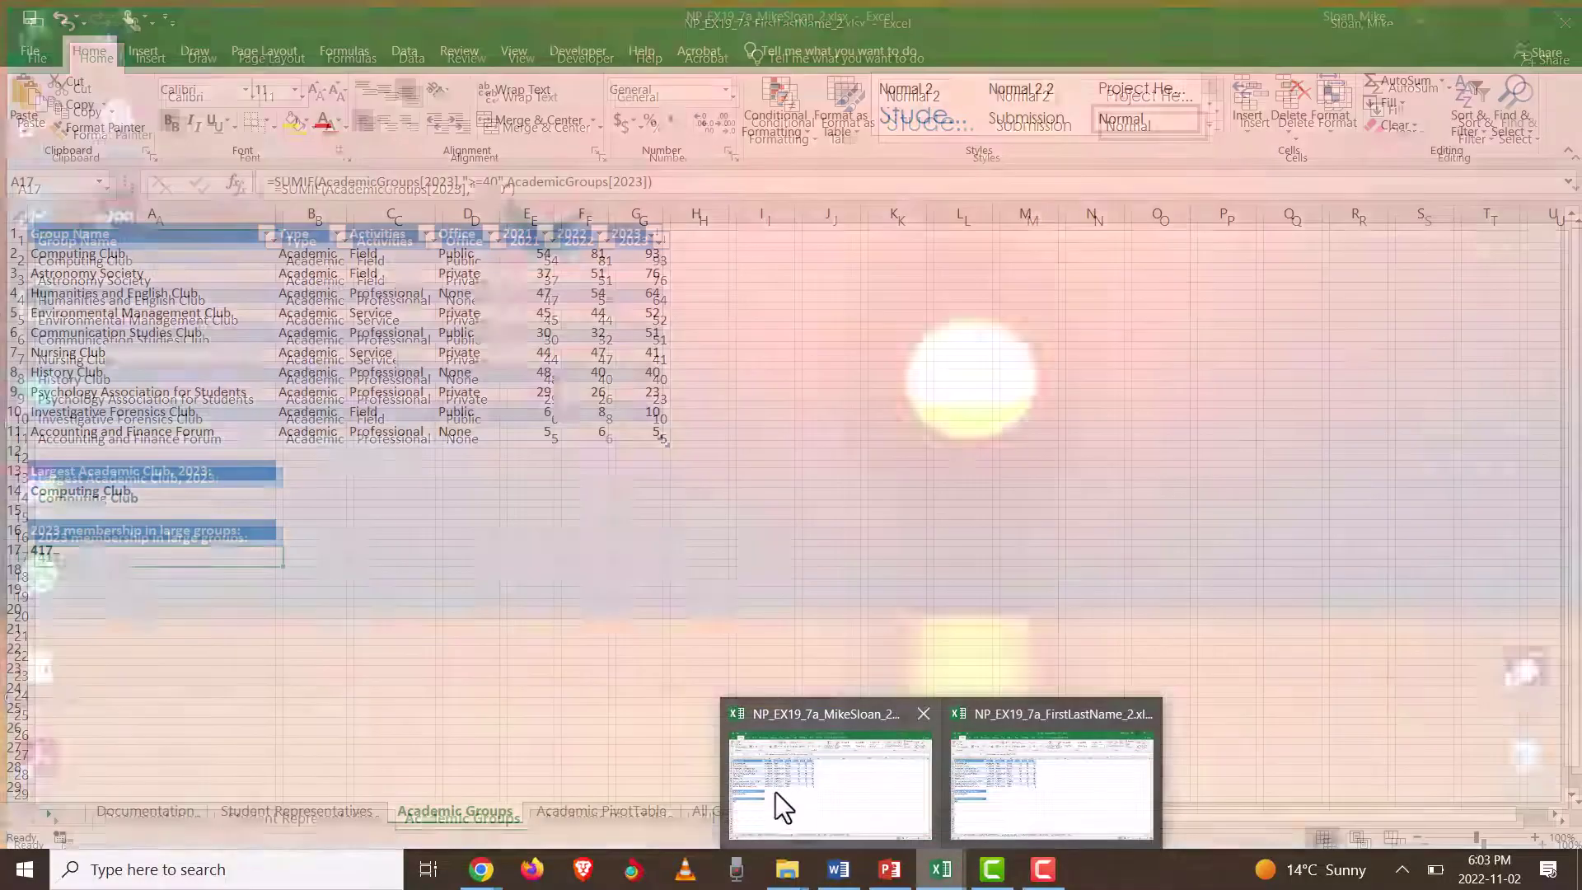
left_click(774, 792)
left_click(615, 813)
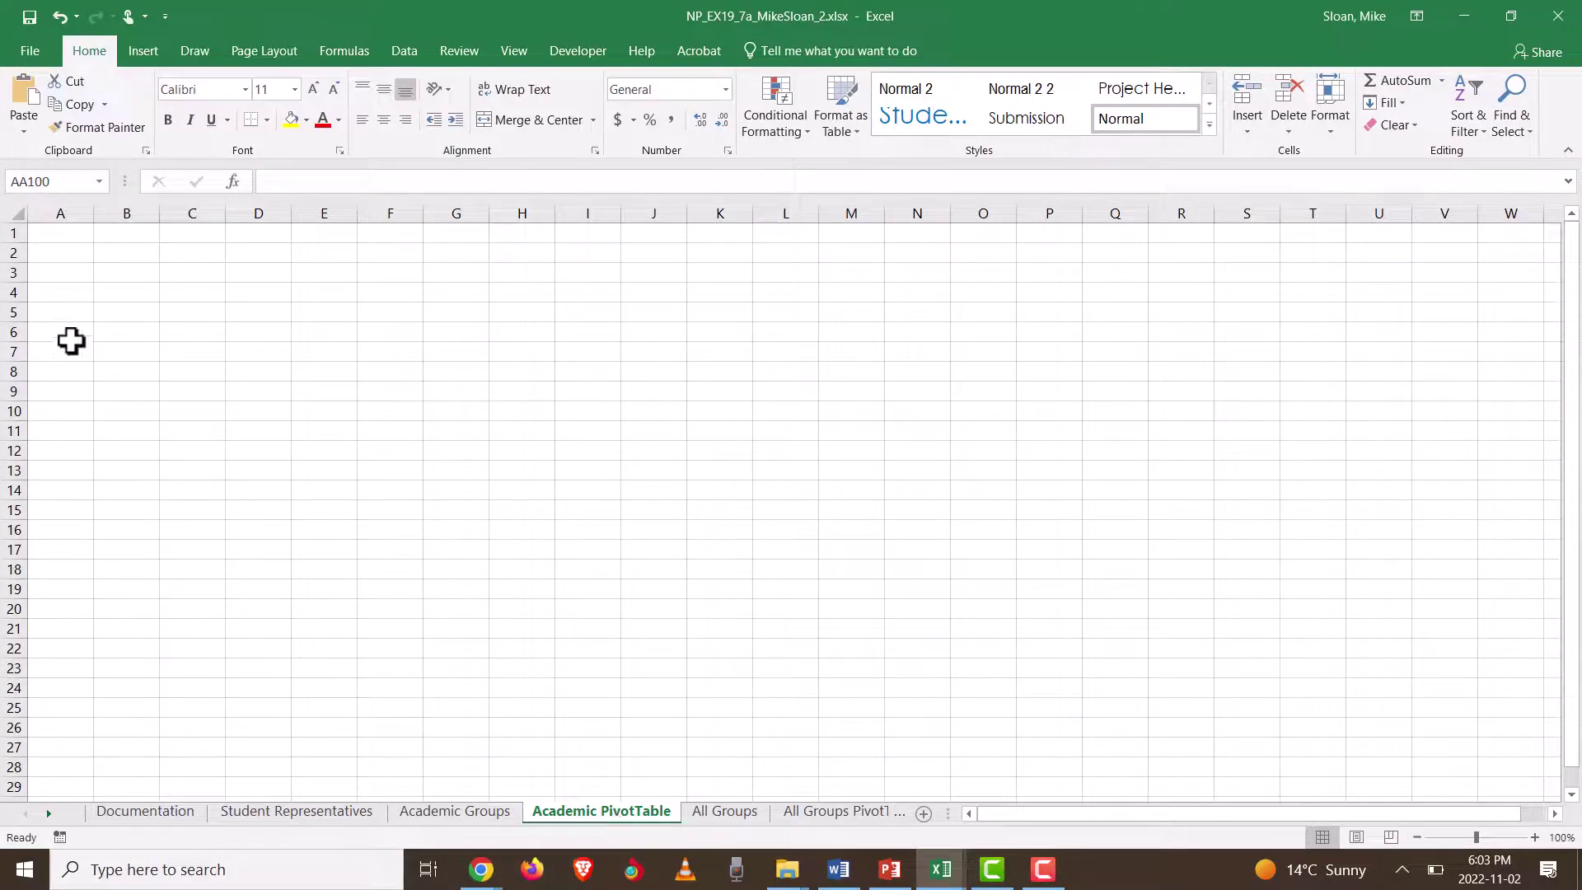
left_click(77, 233)
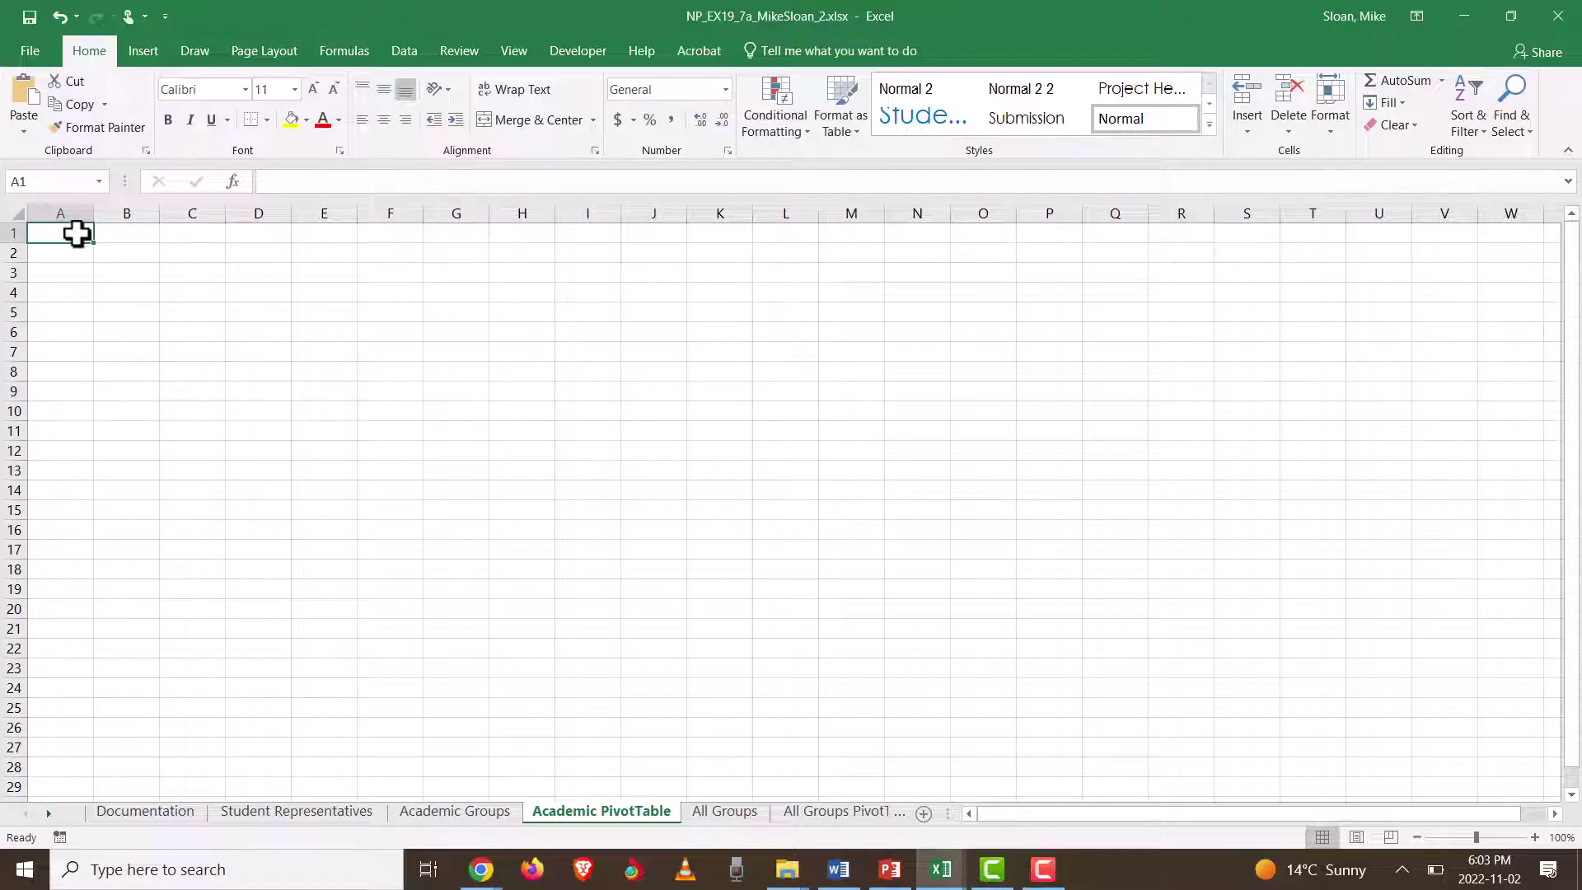
left_click(137, 51)
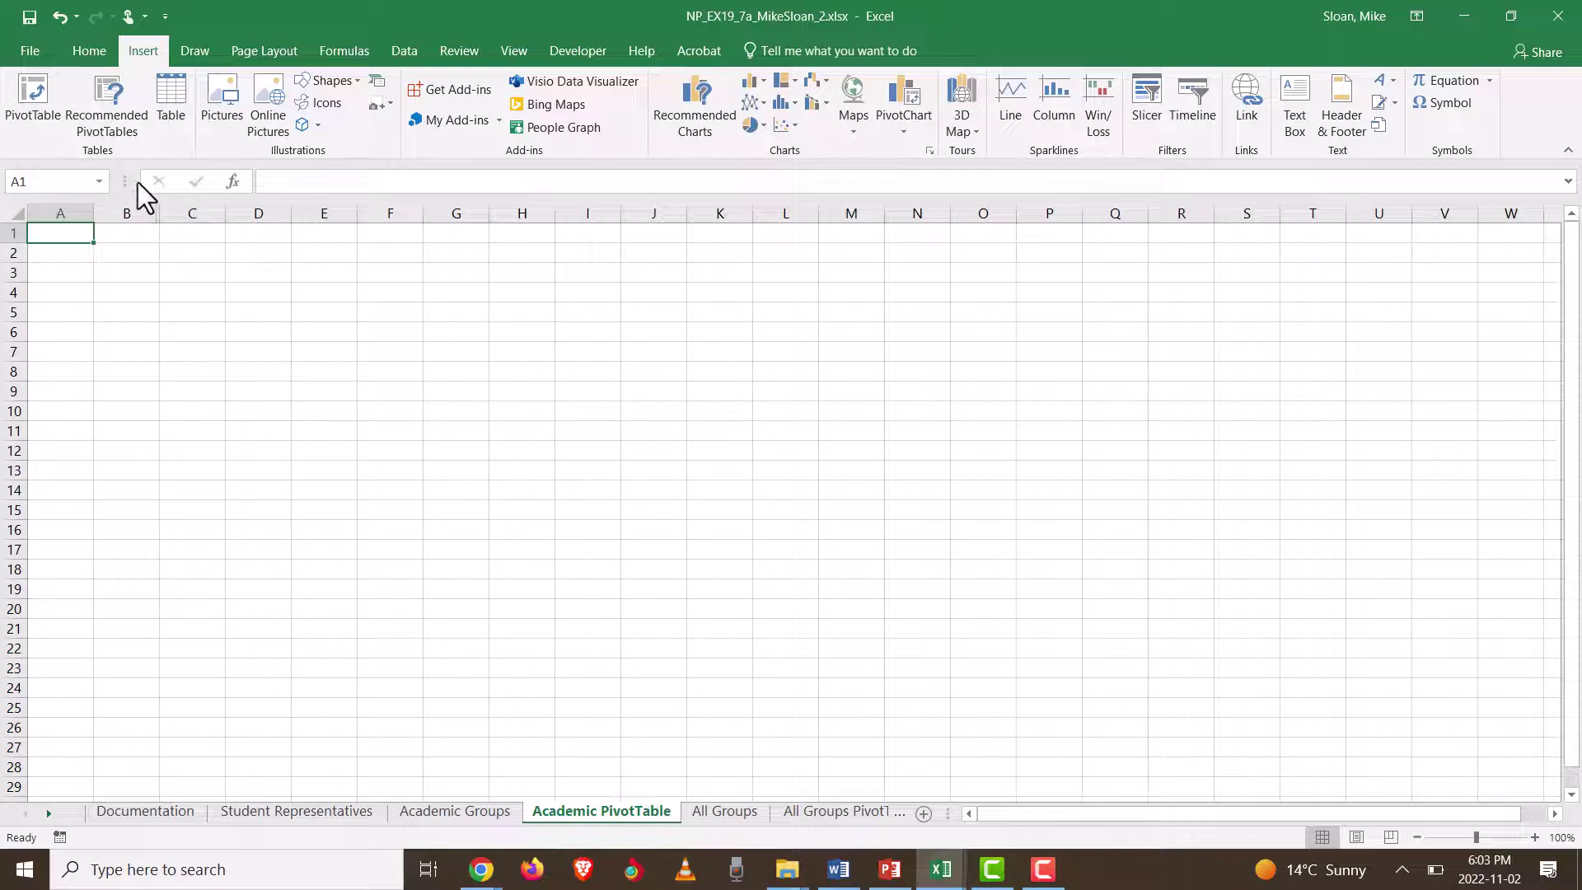
left_click(42, 113)
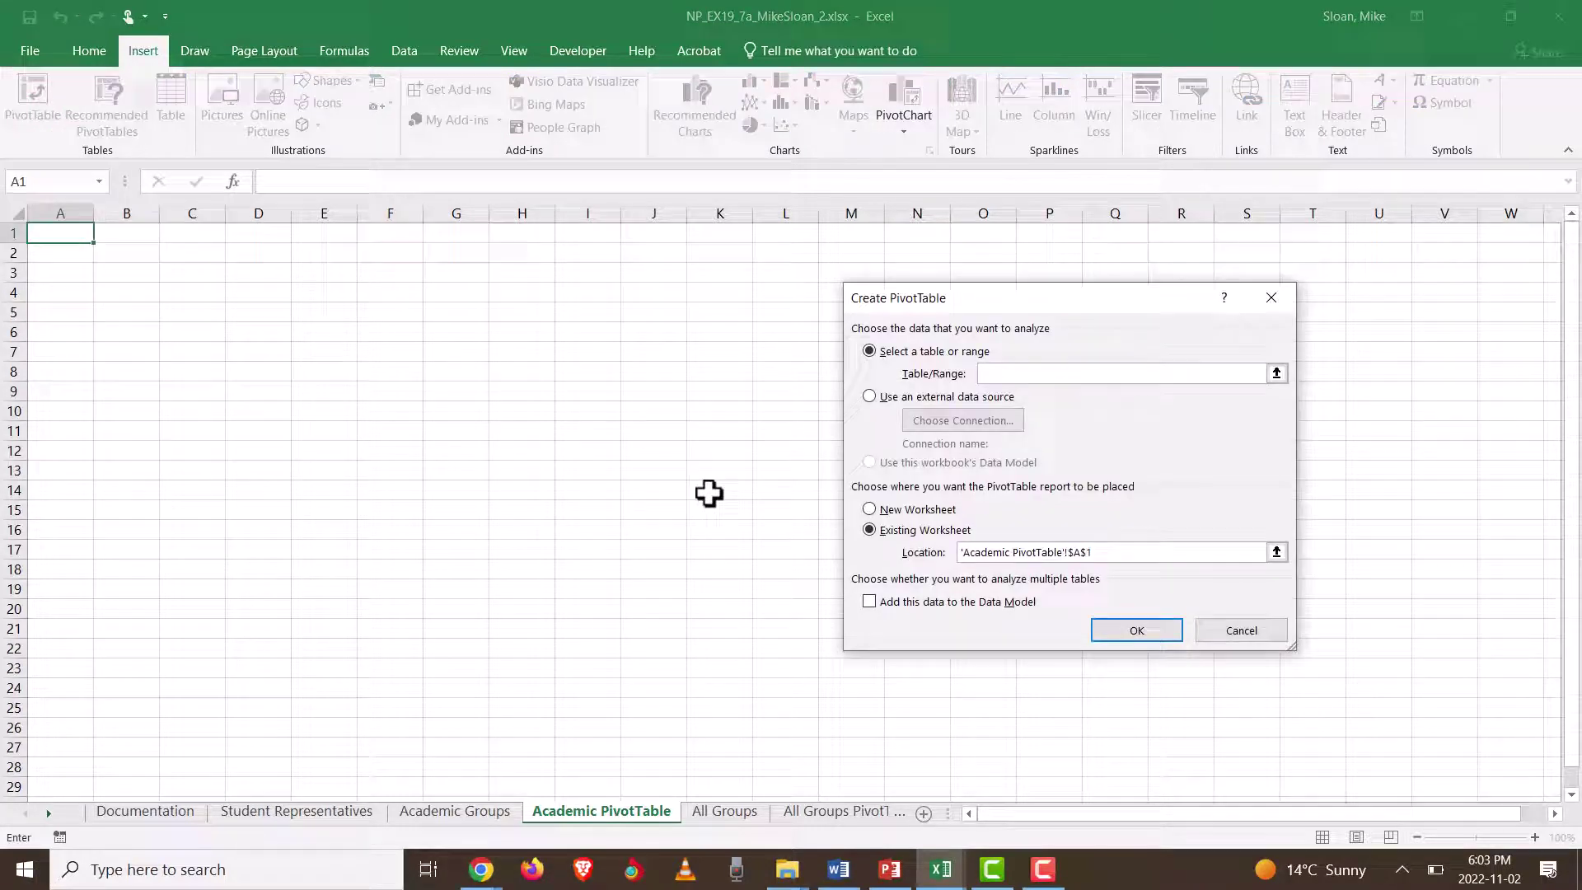
left_click(1092, 550)
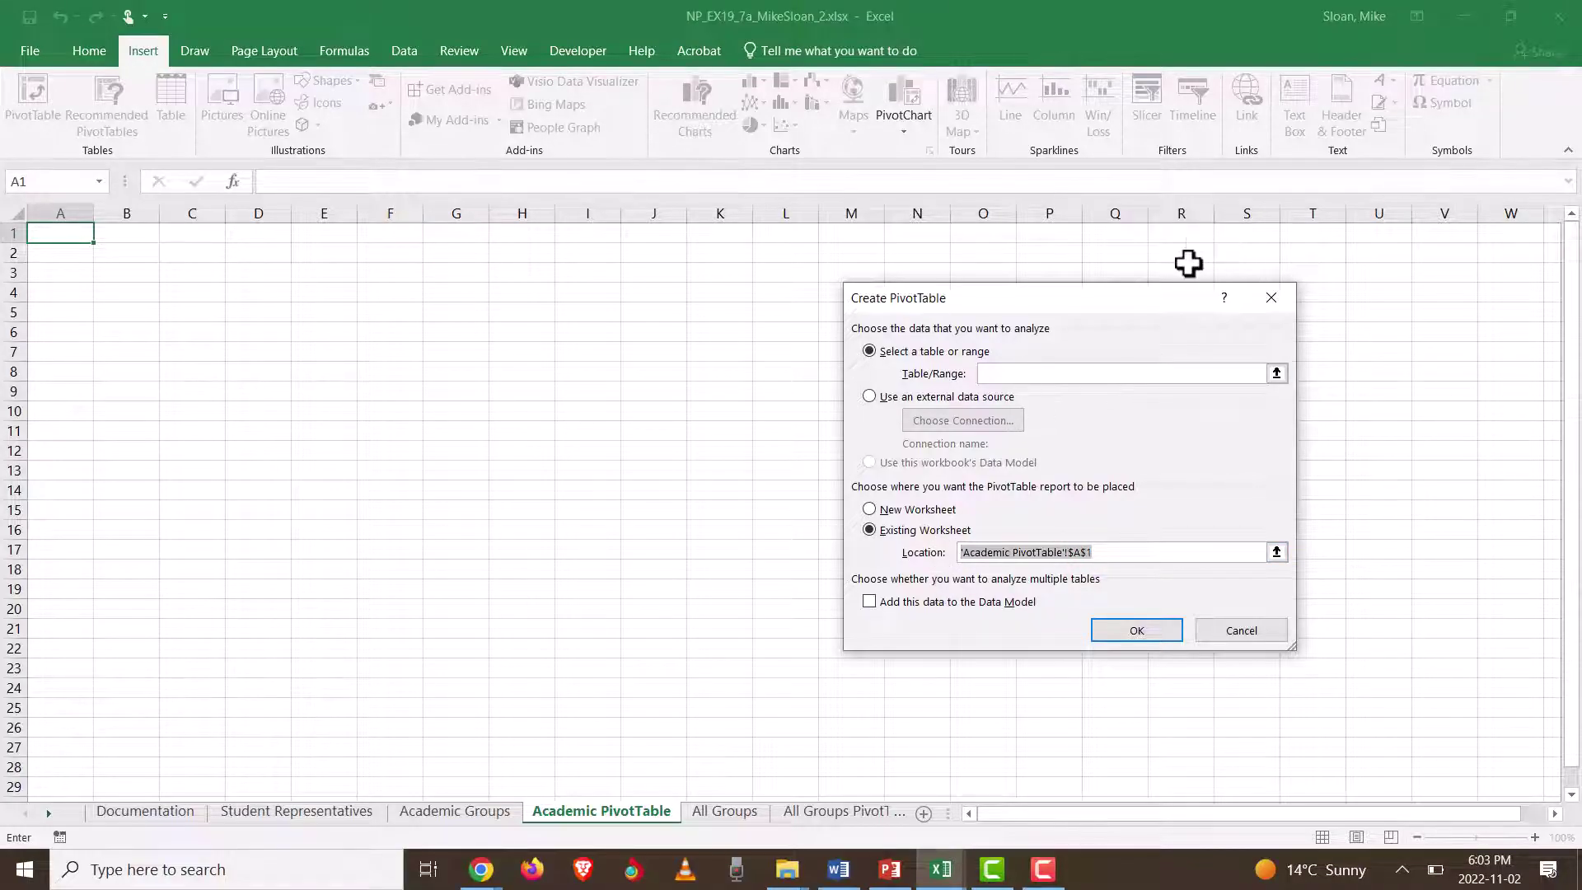
left_click_drag(1087, 306, 636, 93)
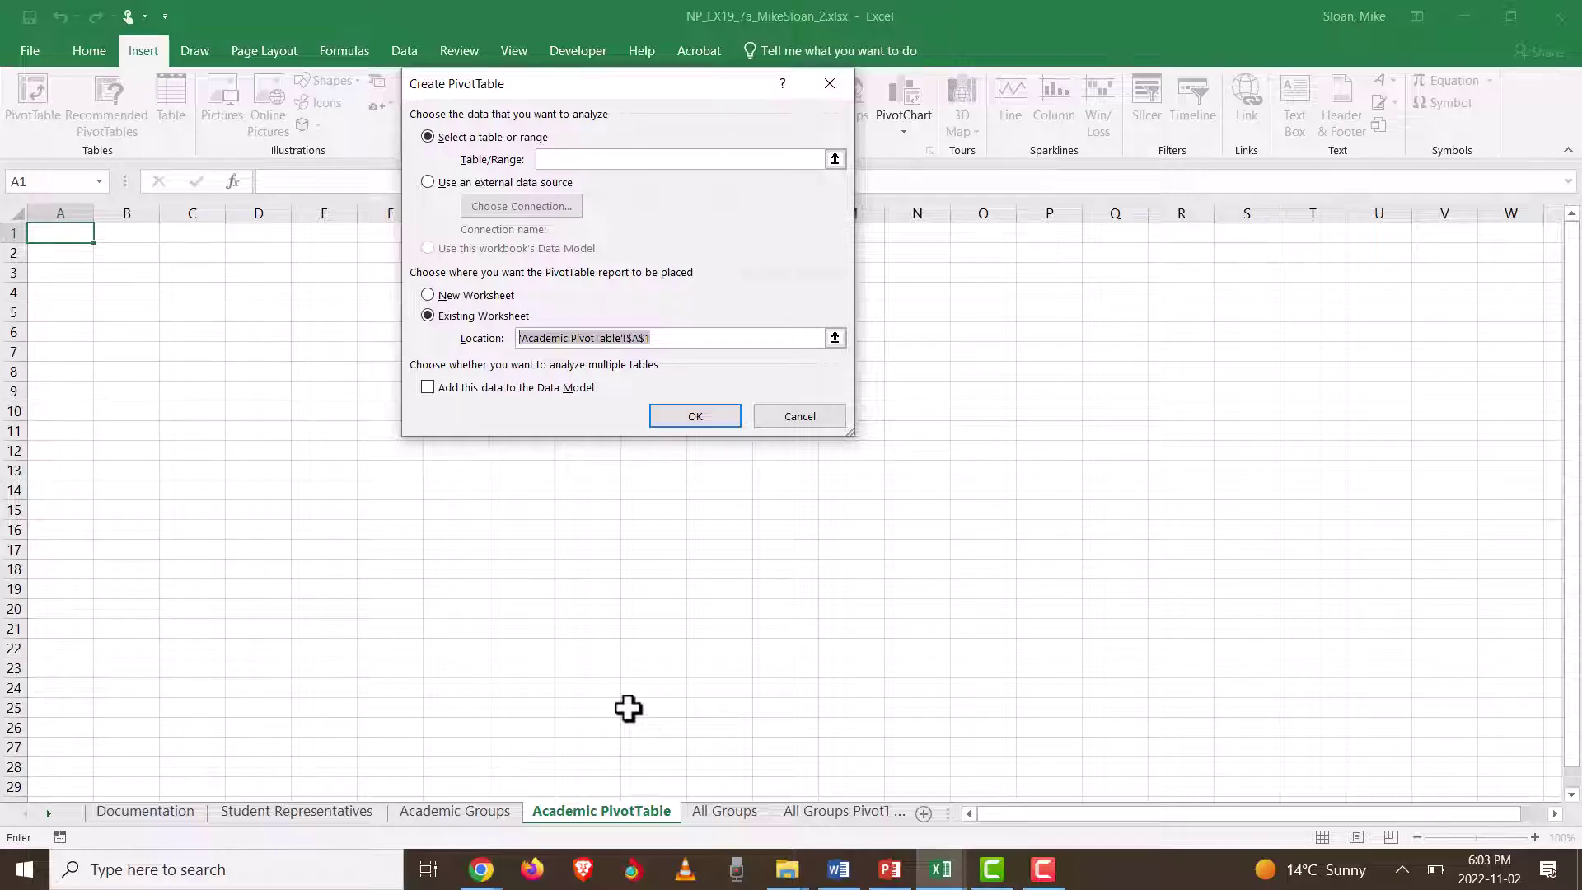
Step: Set the PivotTable's source to the AcademicGroups table, including its headers, on the Academic Groups worksheet, and create the PivotTable
left_click(554, 158)
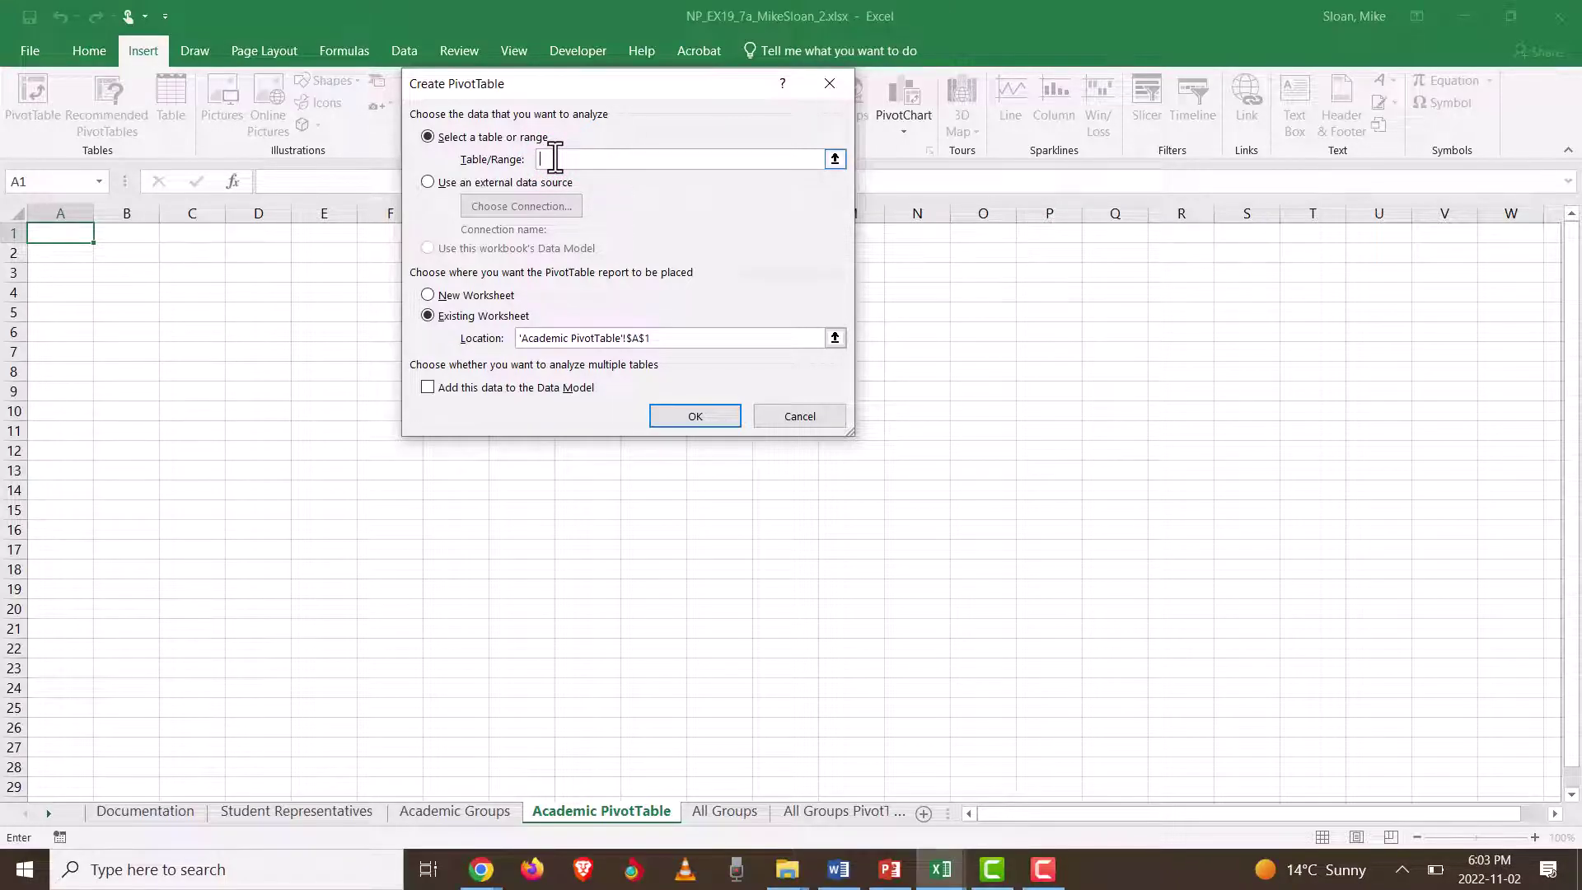
left_click(425, 816)
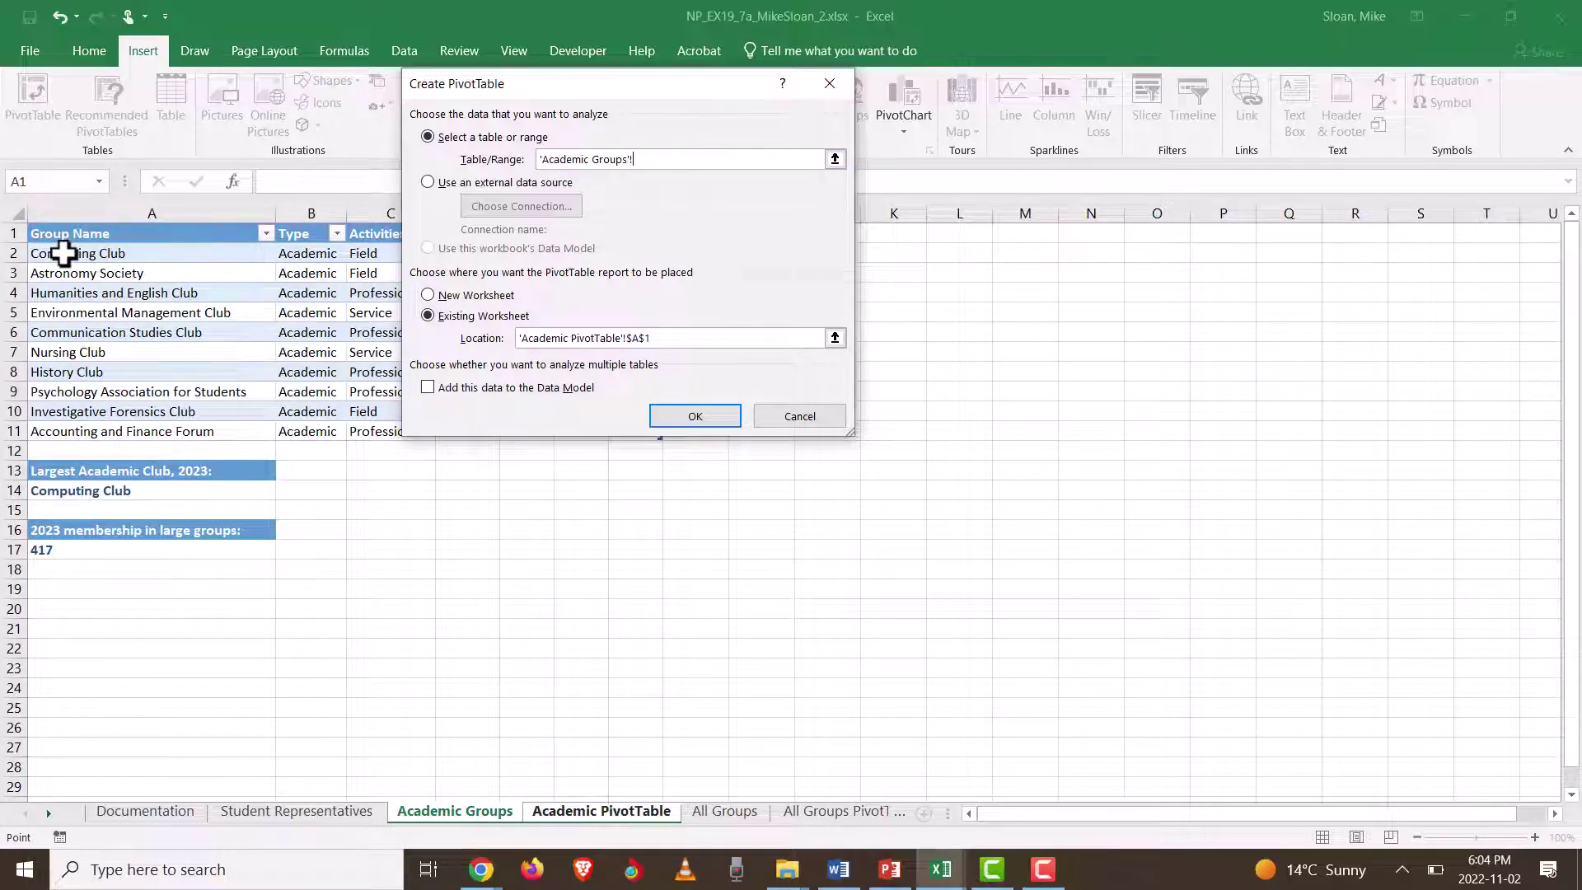
left_click_drag(64, 254, 660, 449)
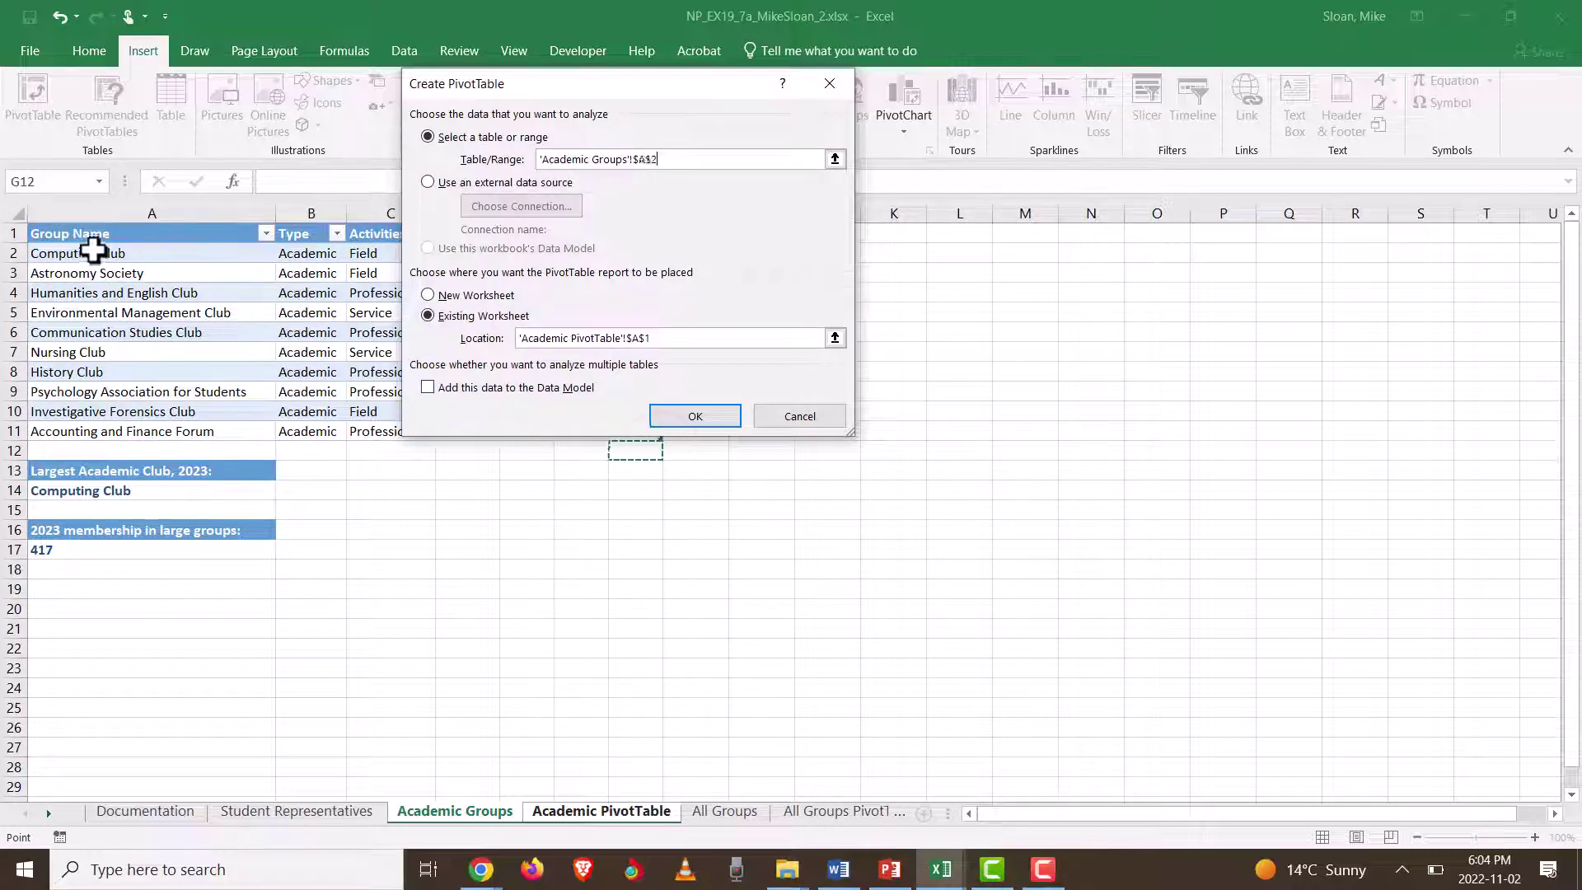
left_click_drag(93, 249, 658, 441)
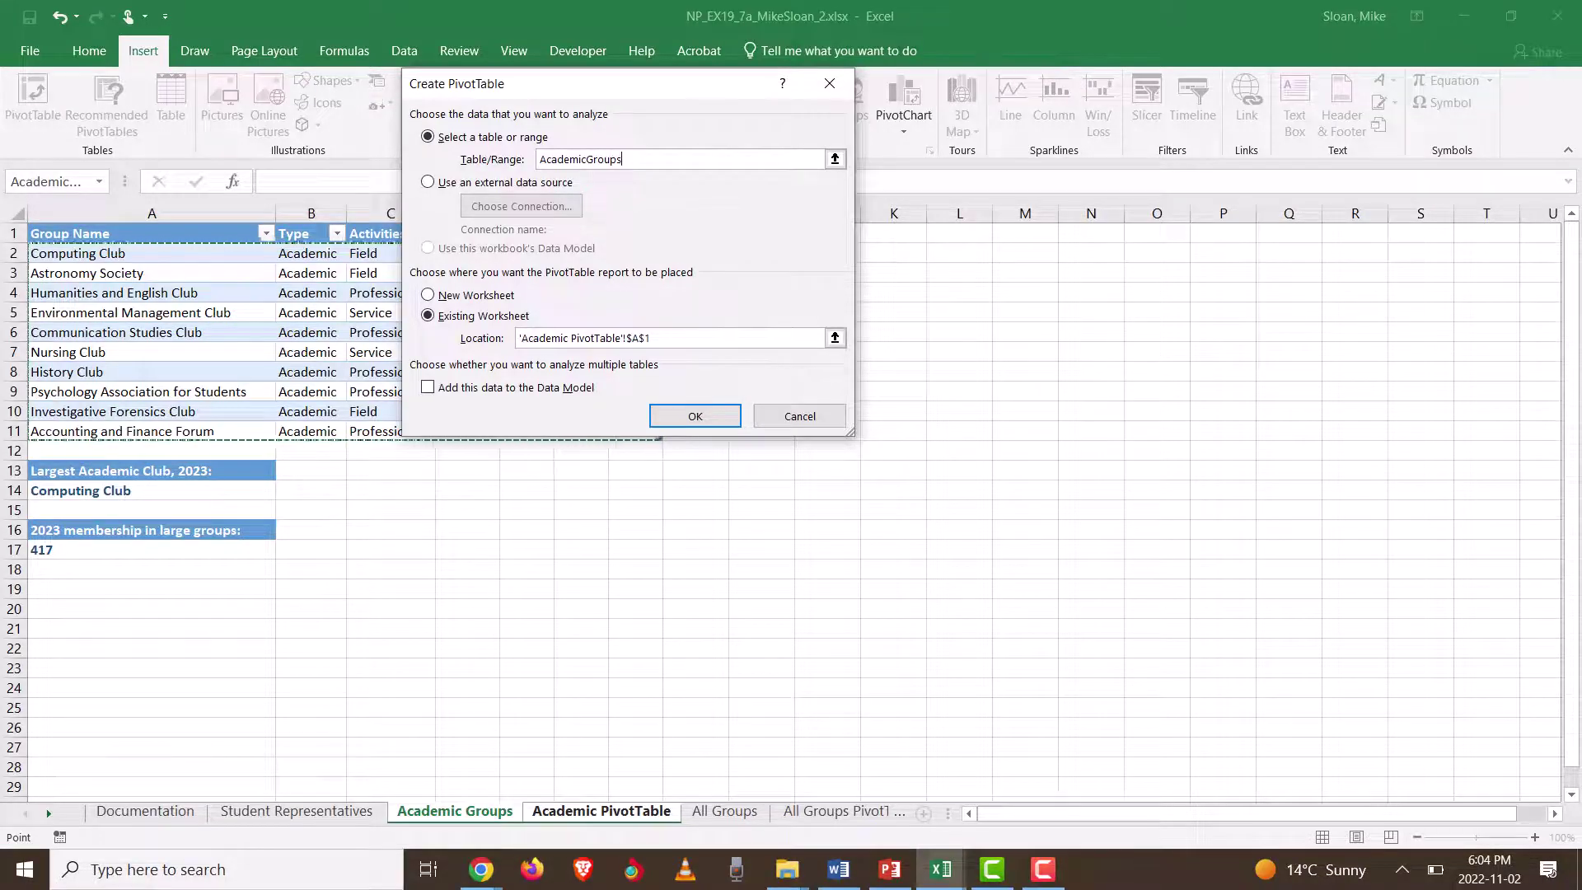
left_click_drag(132, 234, 650, 428)
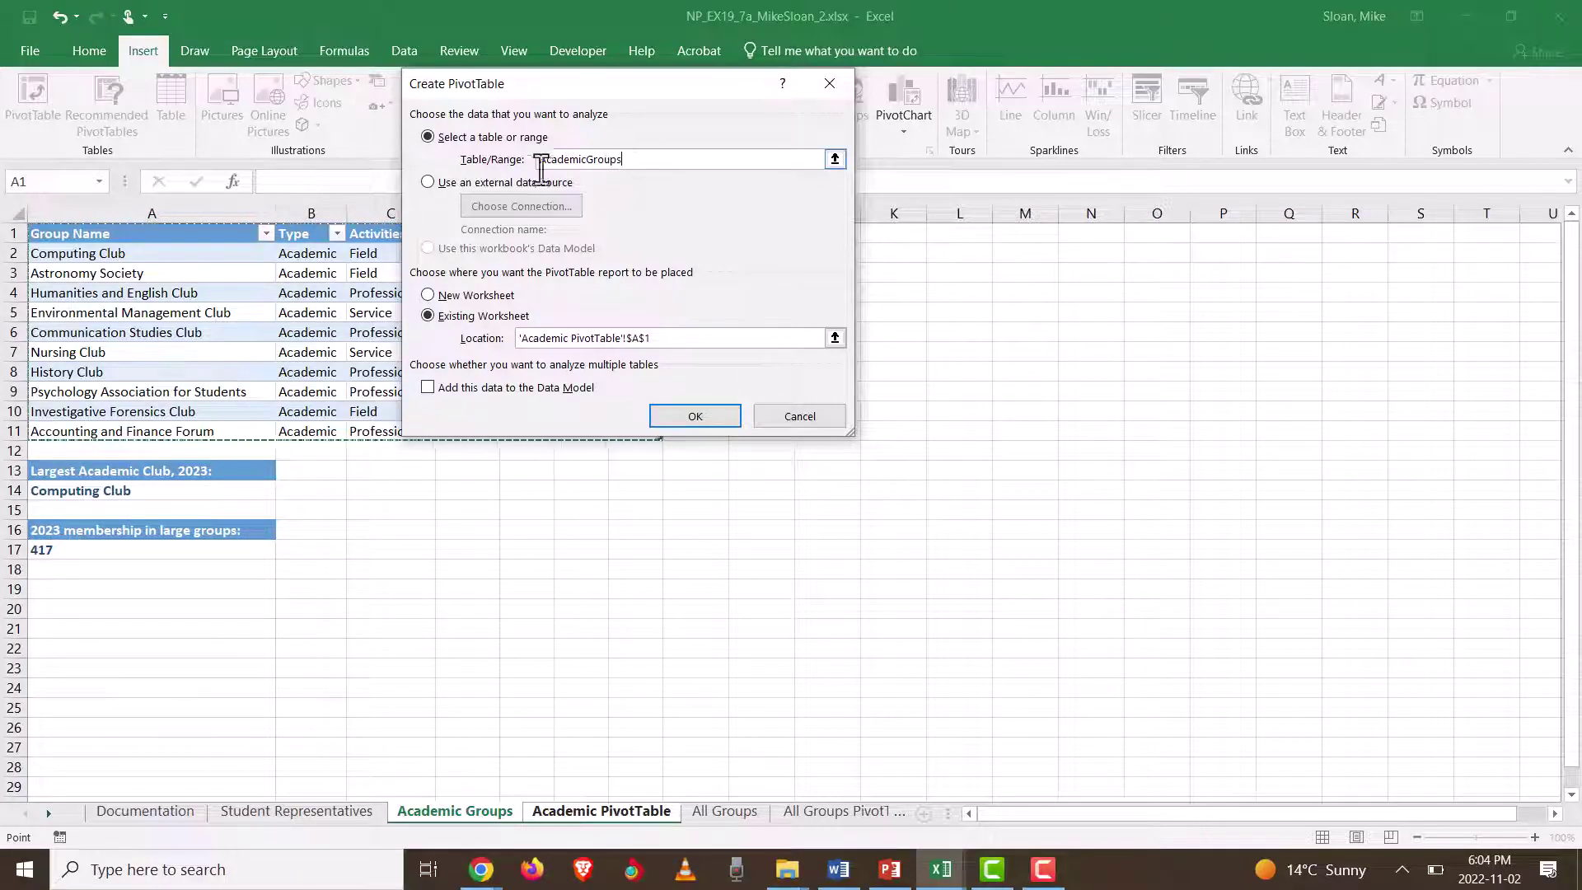
left_click(718, 418)
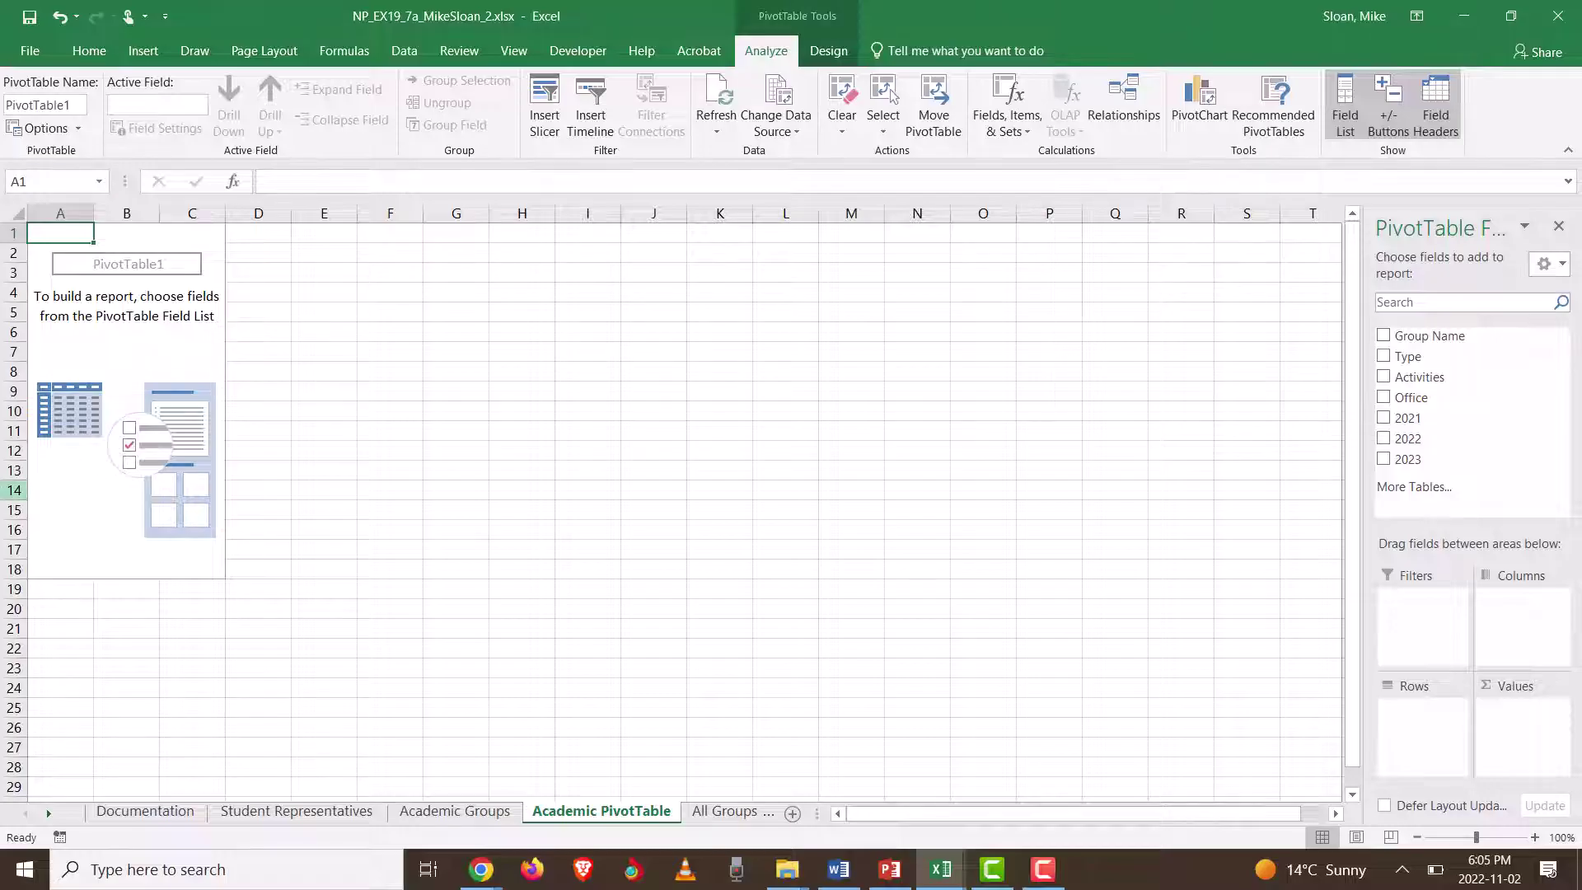
Step: Copy the name AcademicPivotTable from instruction 14a in Word and return to the Excel workbook with the new PivotTable
left_click(839, 872)
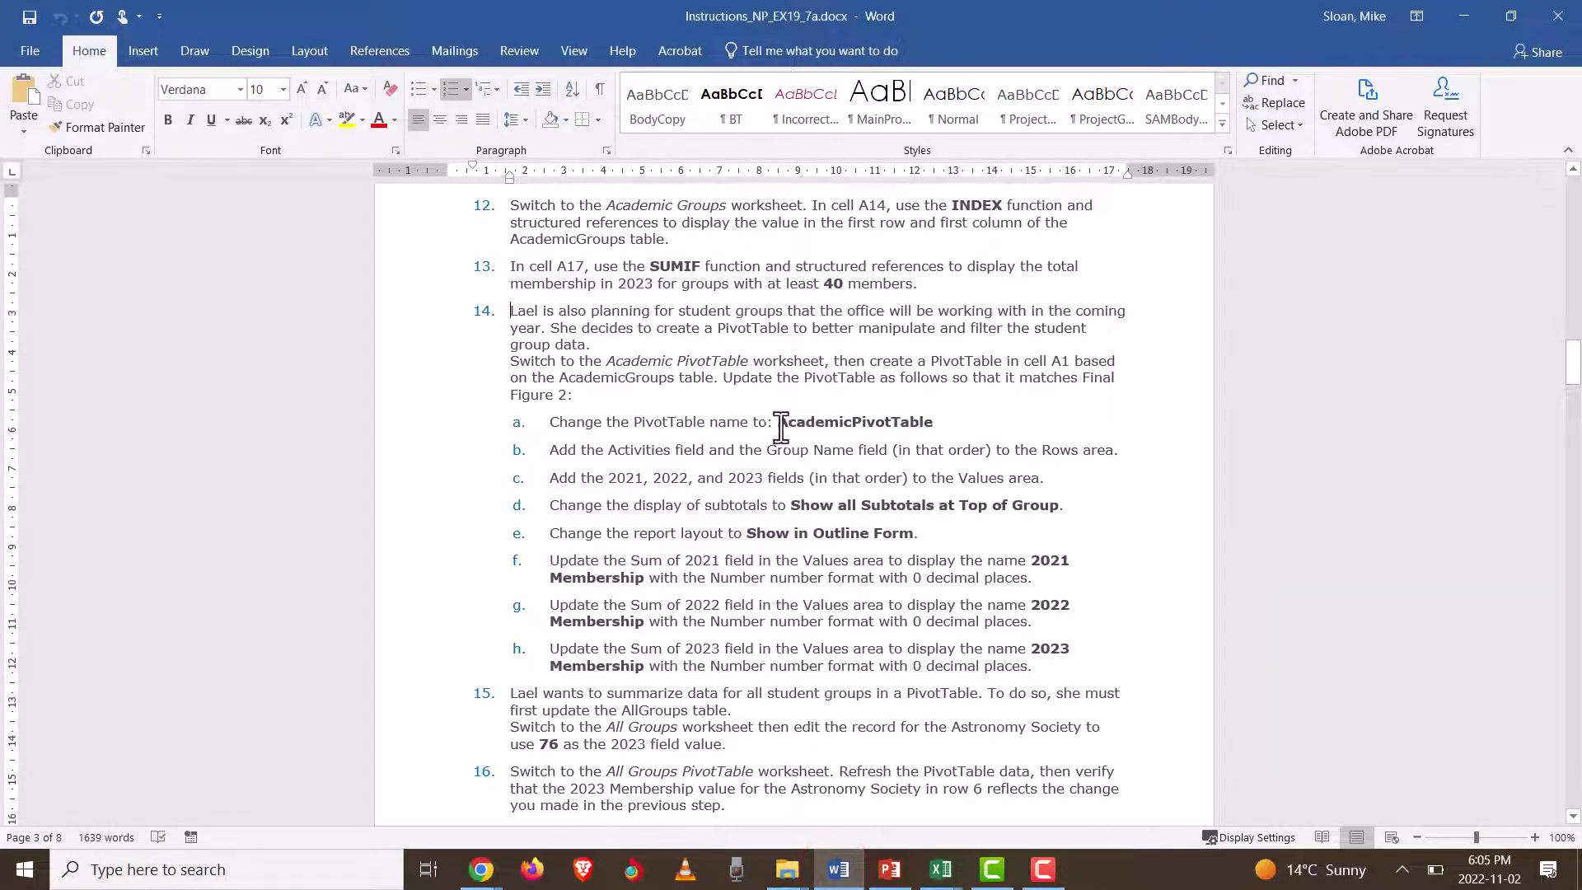
left_click_drag(779, 422, 937, 422)
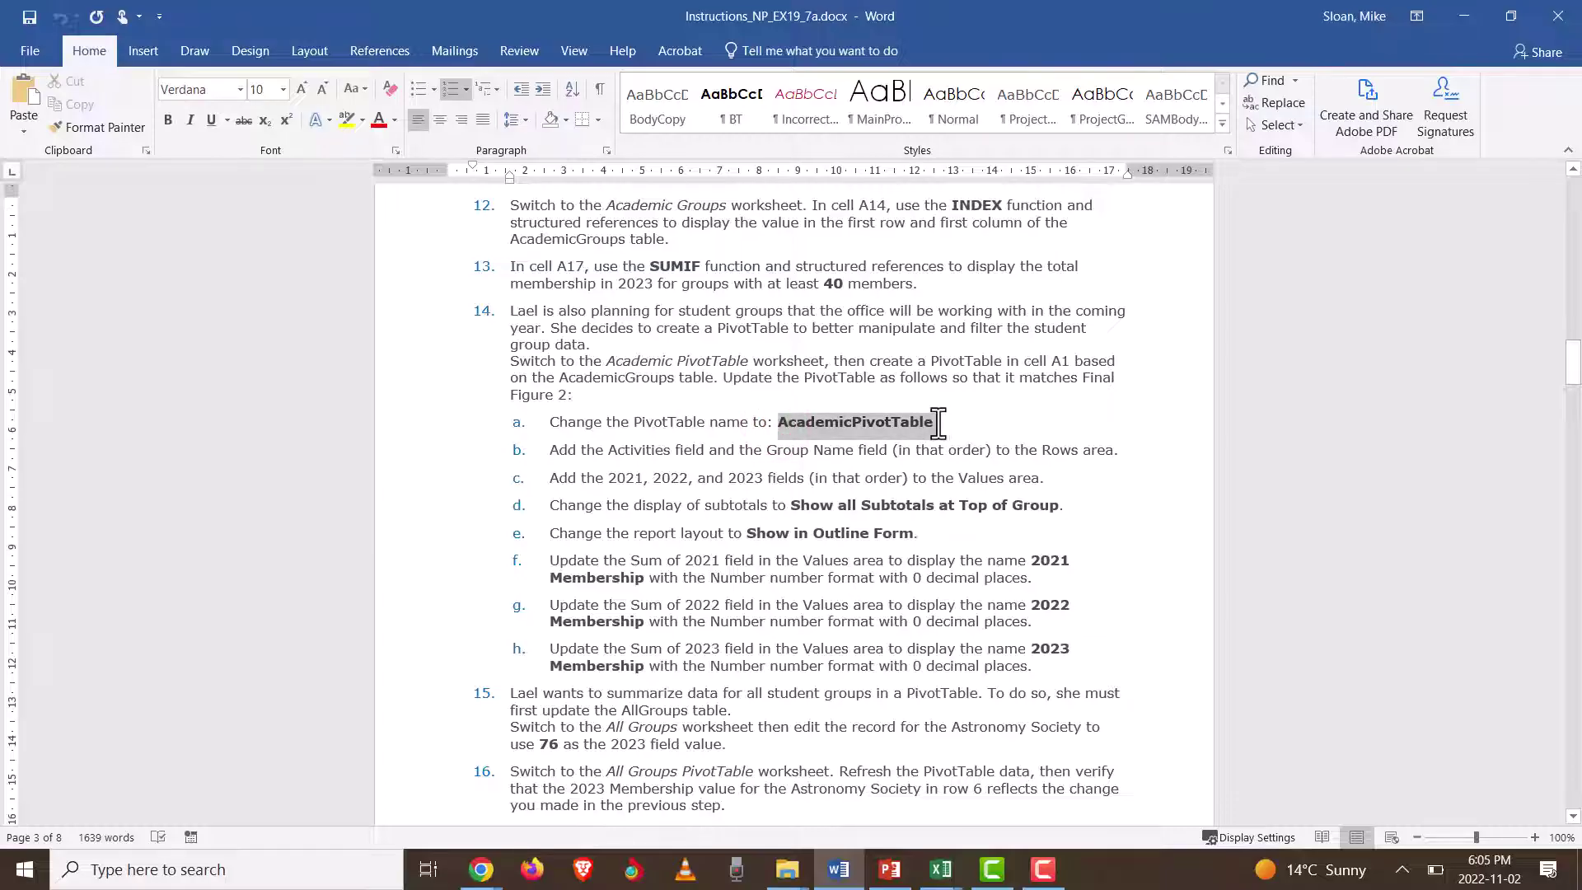
right_click(904, 429)
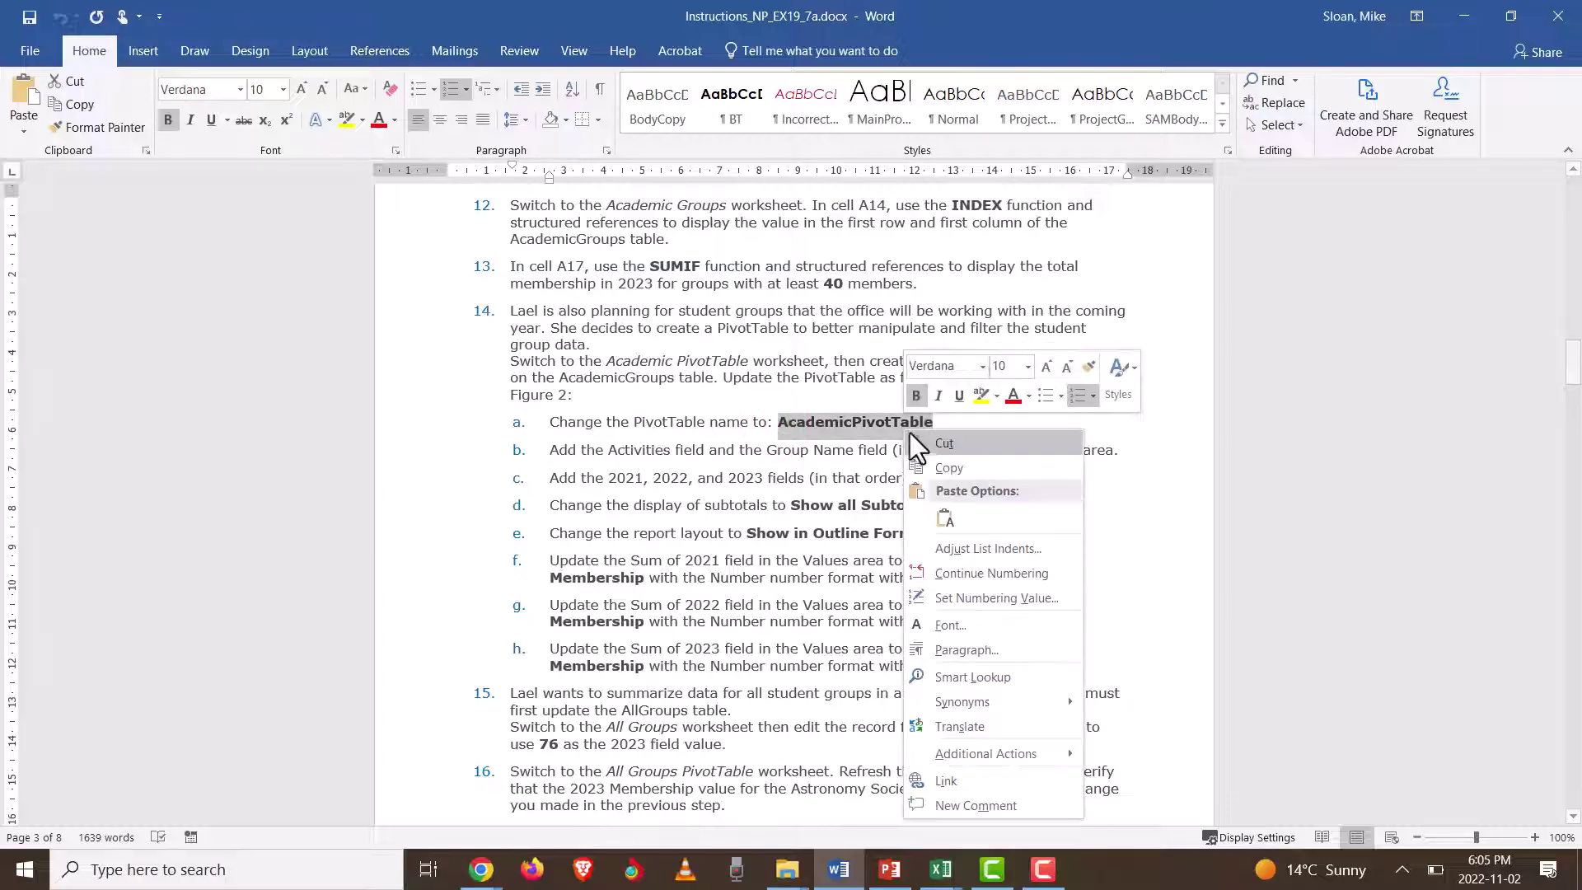
left_click(966, 470)
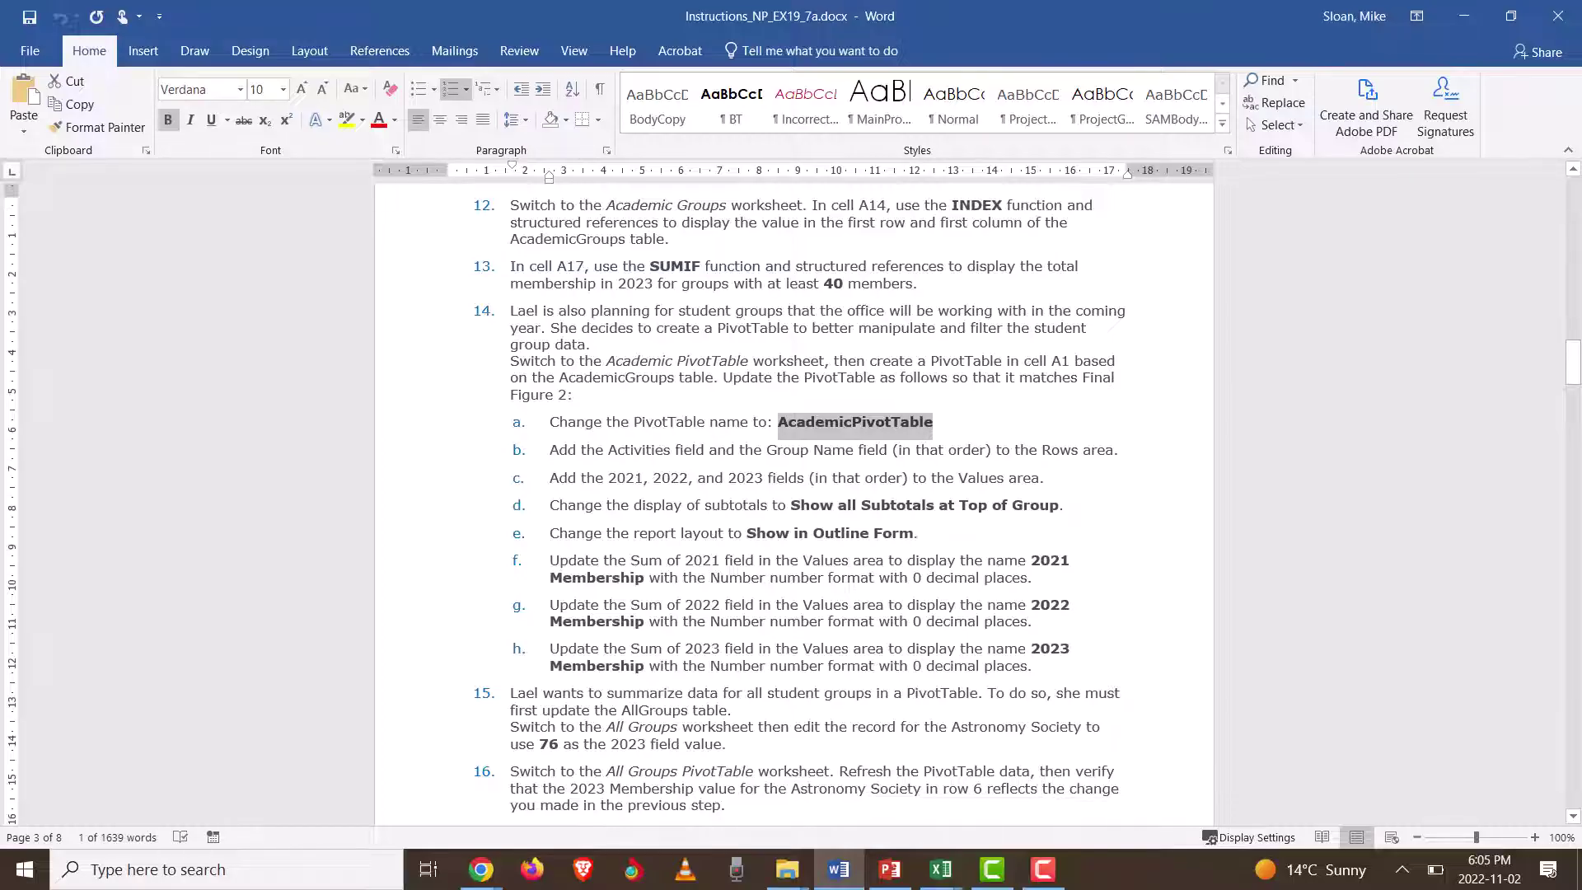
left_click(942, 870)
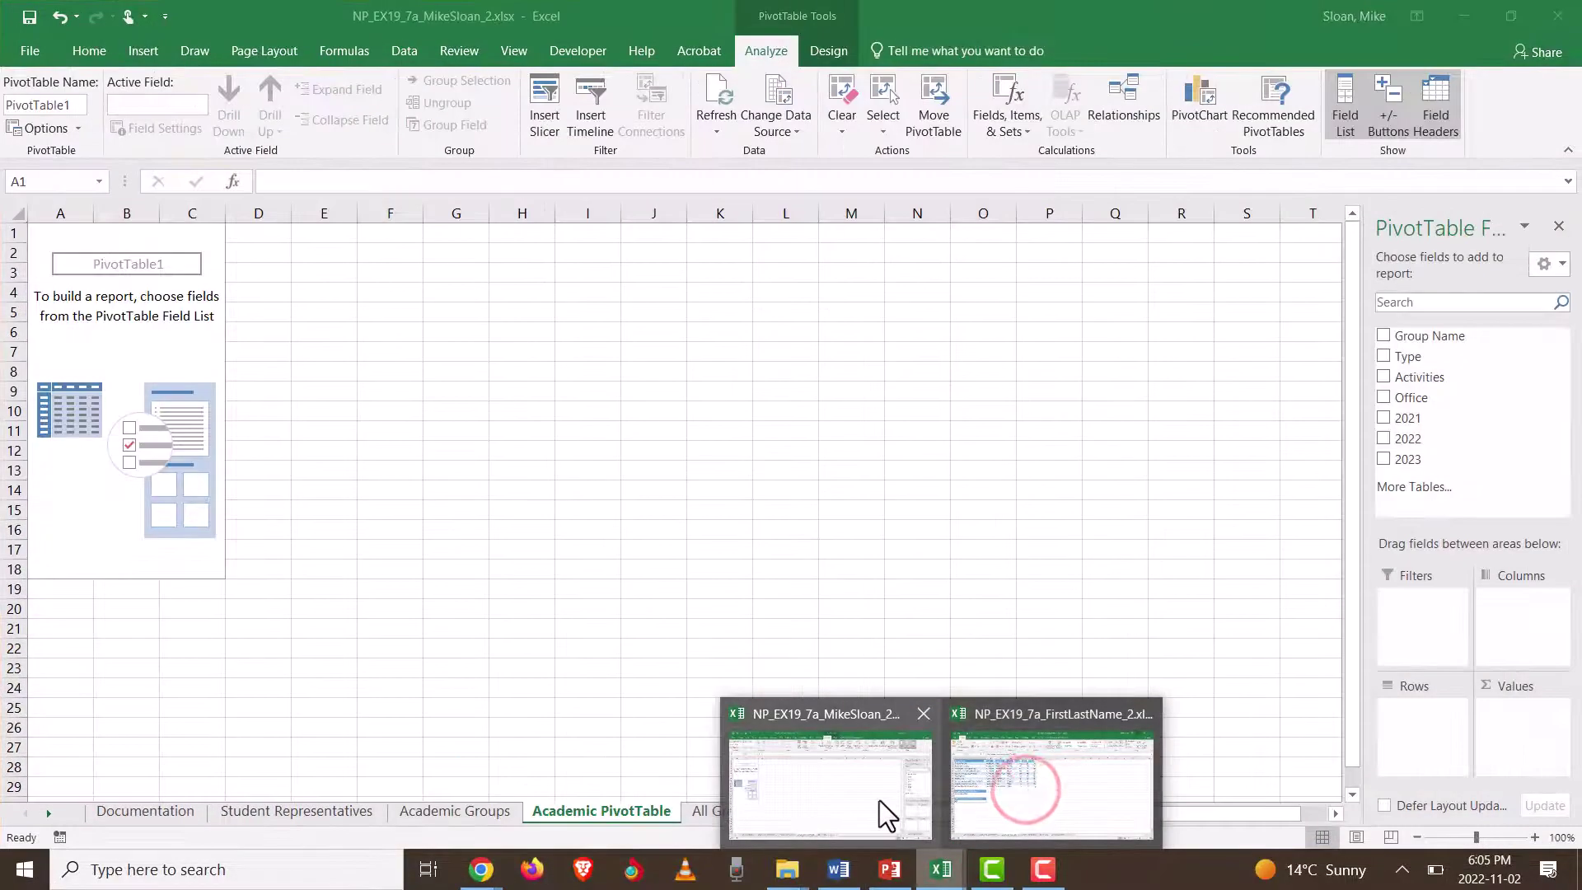
left_click(878, 799)
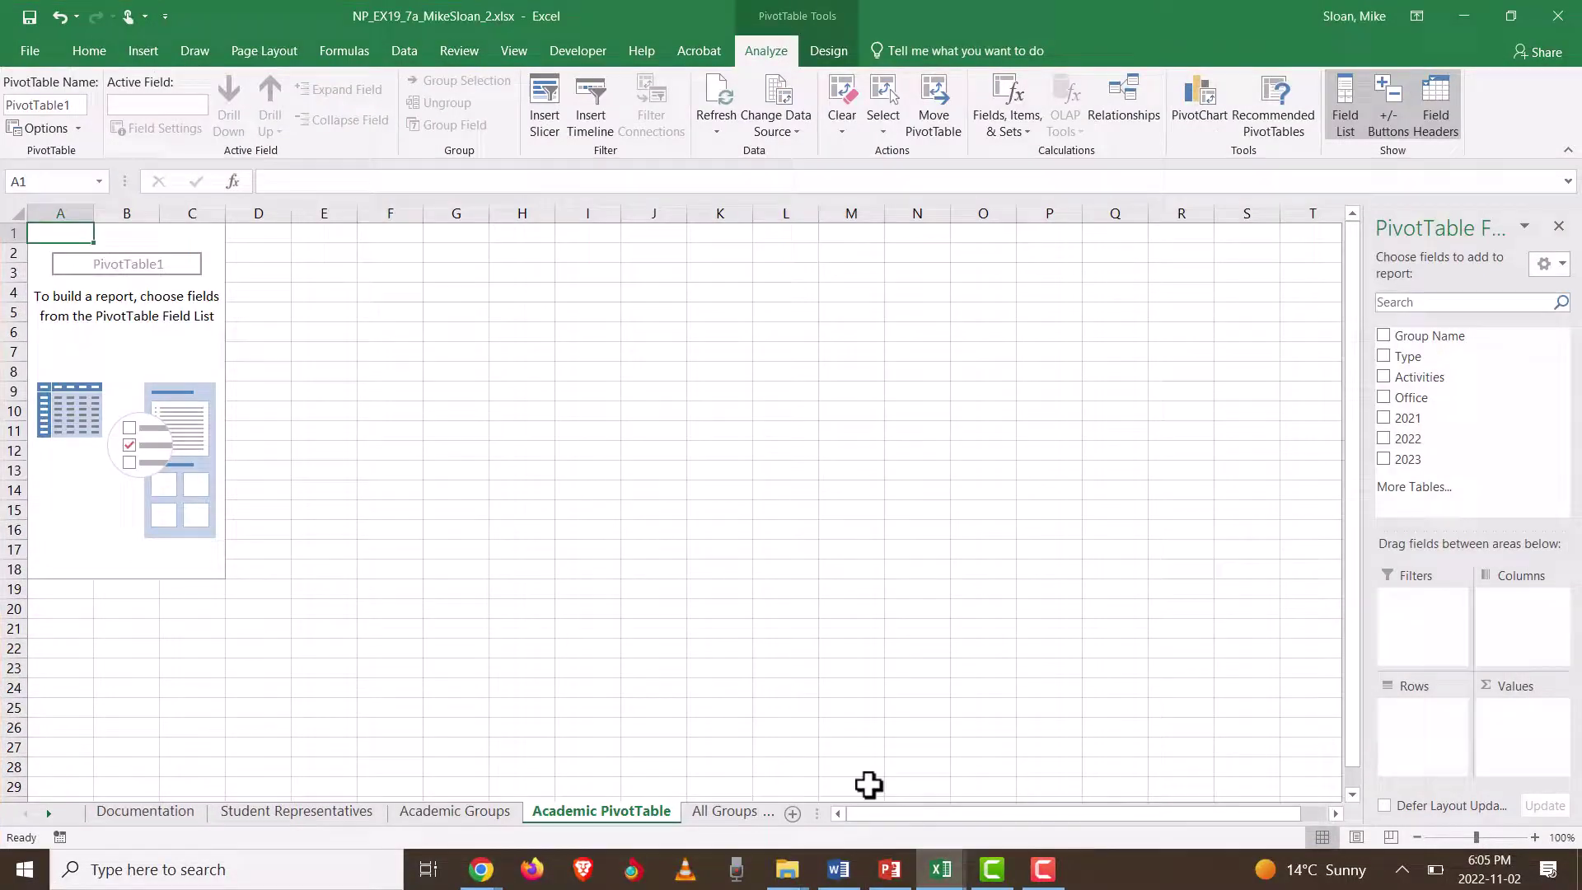
Step: Check the PivotTable's contextual tools with cells inside and outside it selected, and turn the field list off and on again
left_click(192, 352)
left_click(813, 58)
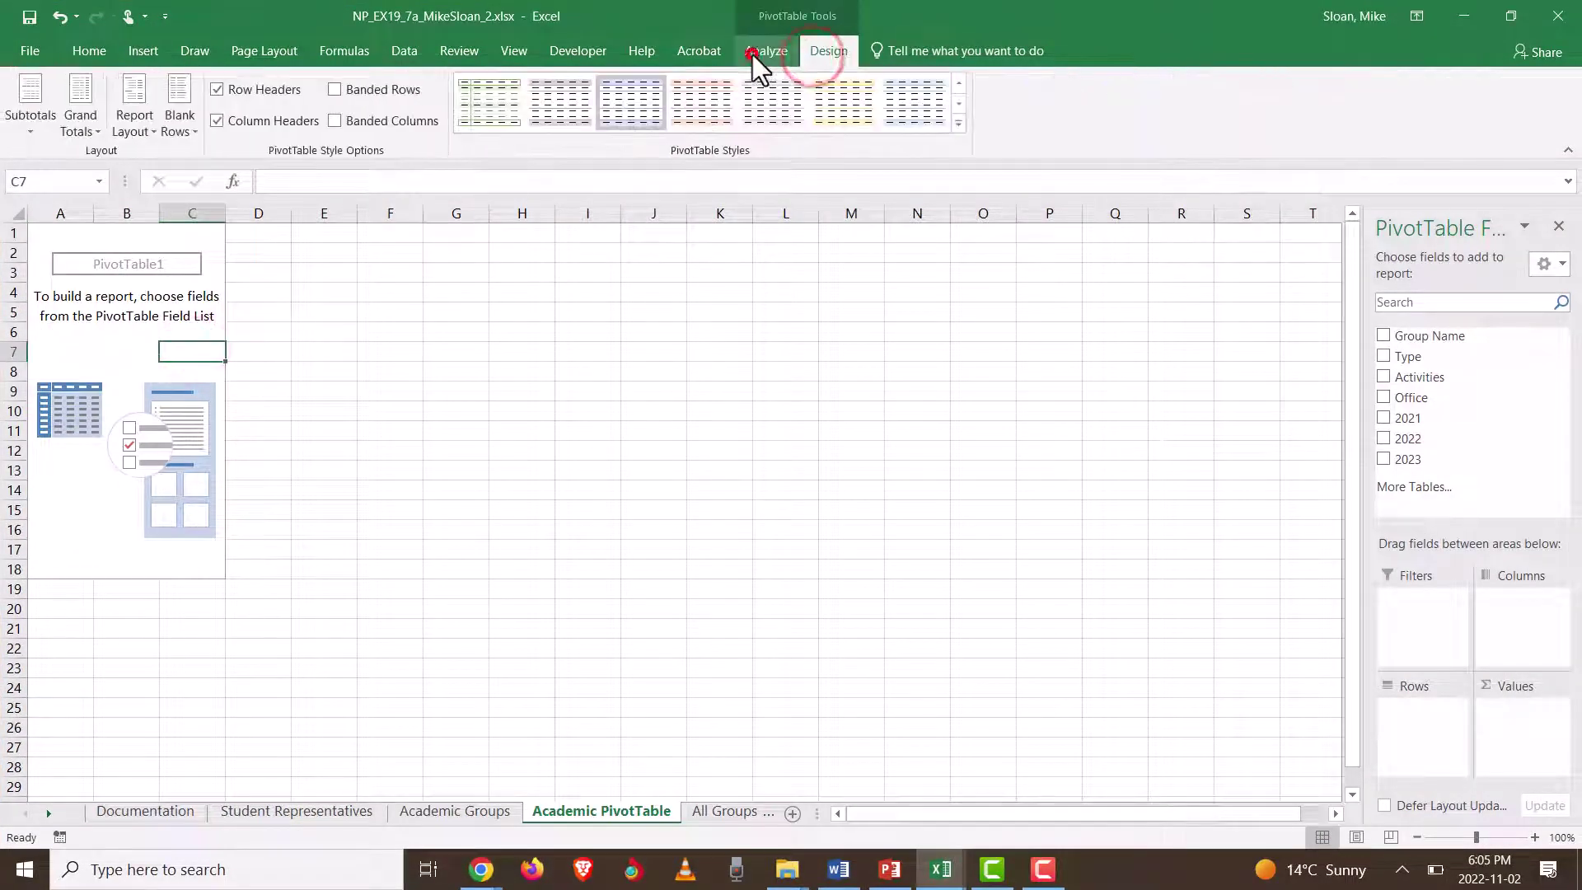
left_click(753, 54)
left_click(812, 51)
left_click(746, 56)
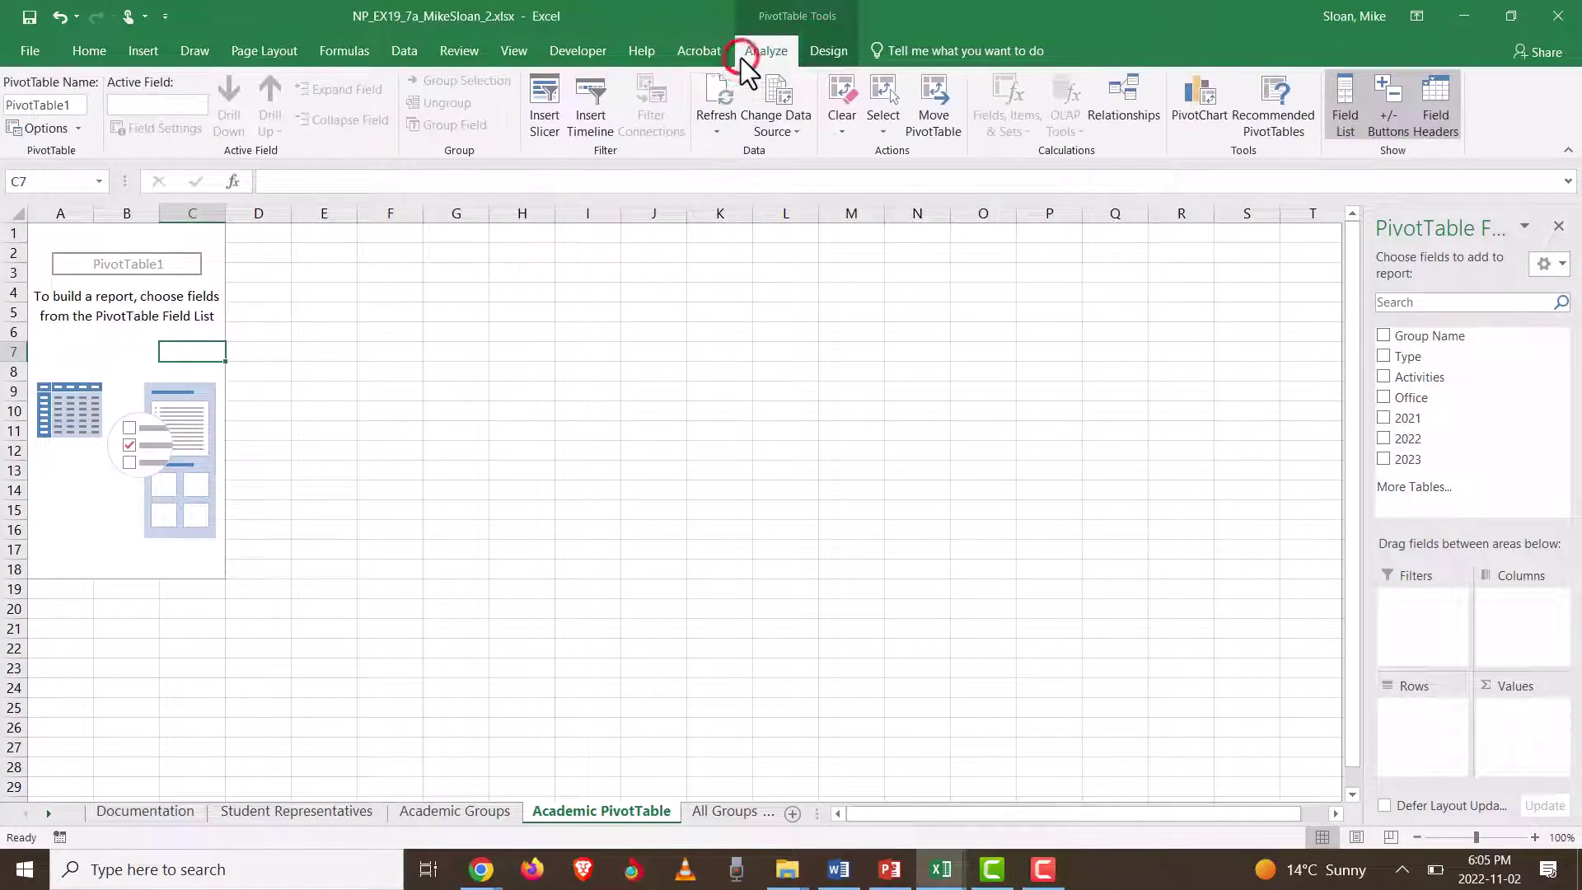
left_click(354, 404)
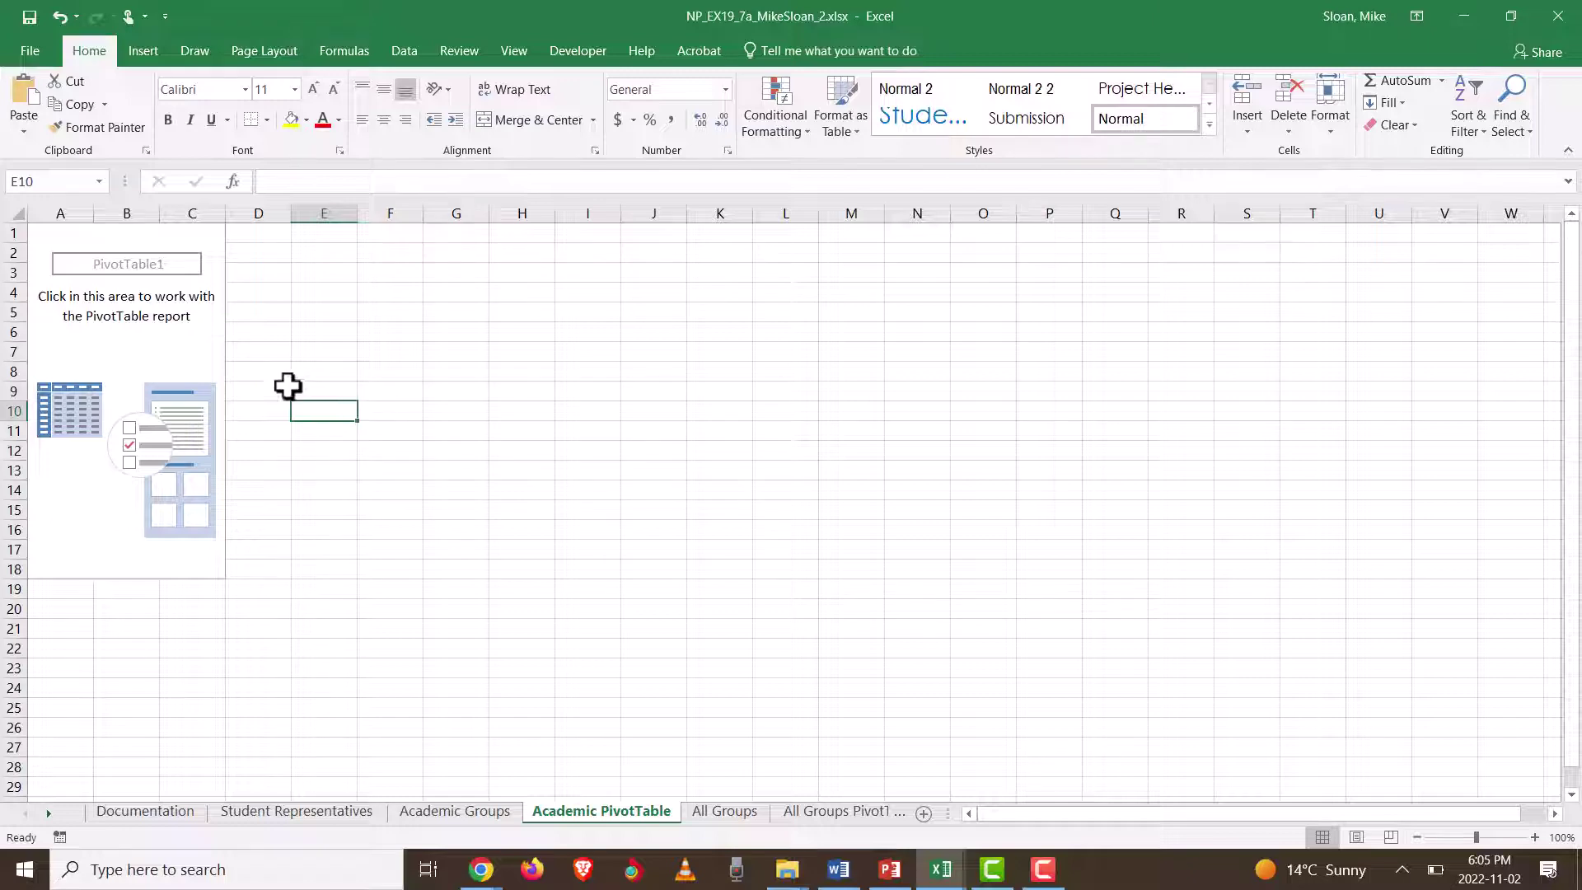
left_click(181, 350)
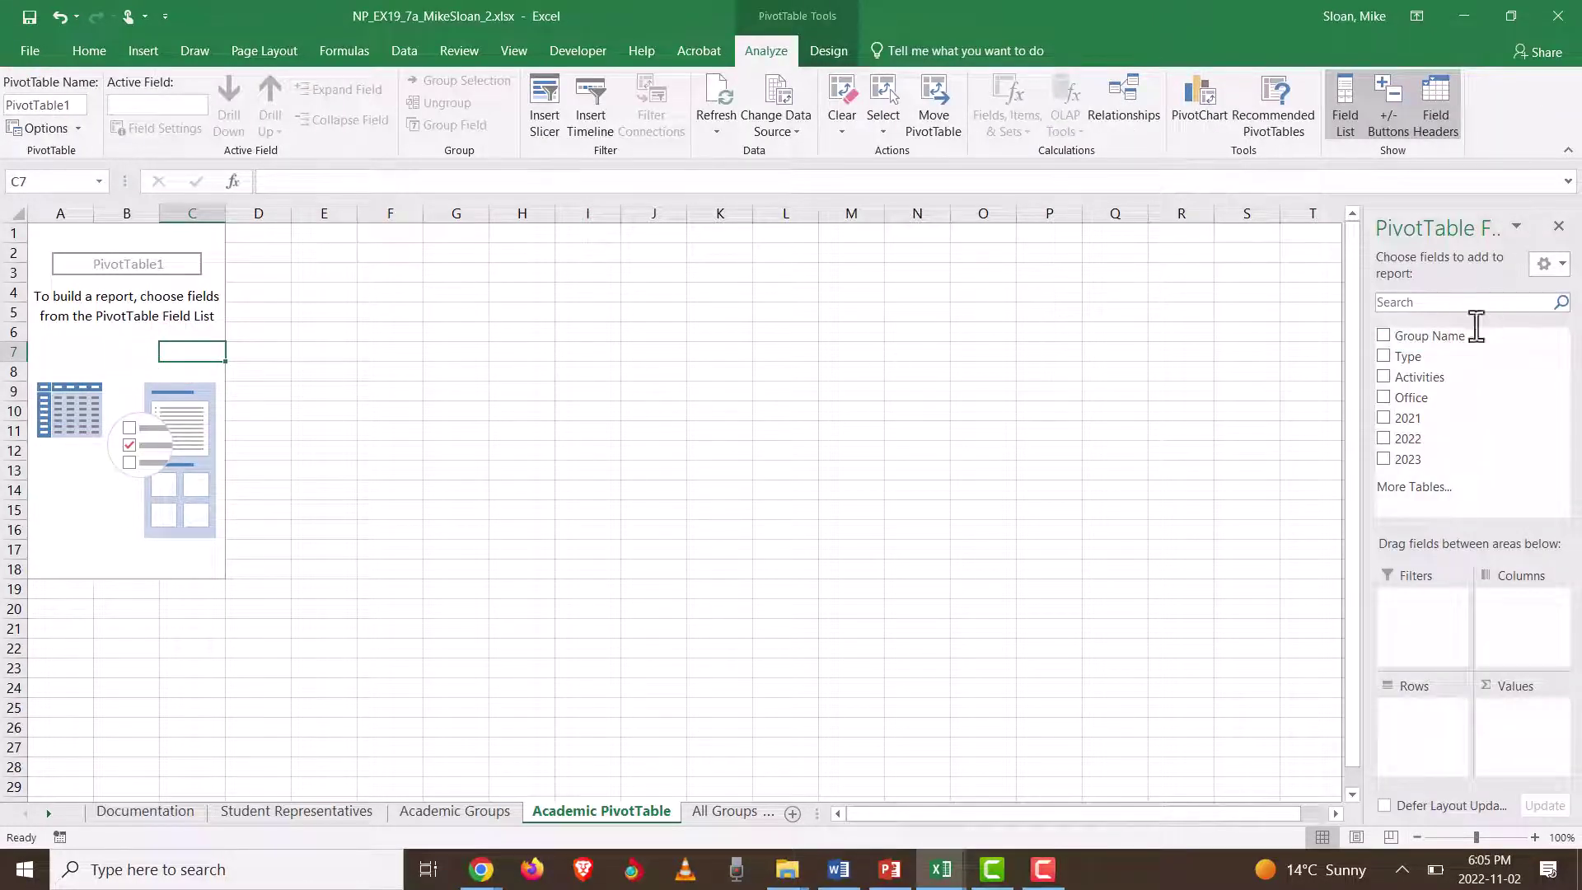
left_click(1344, 111)
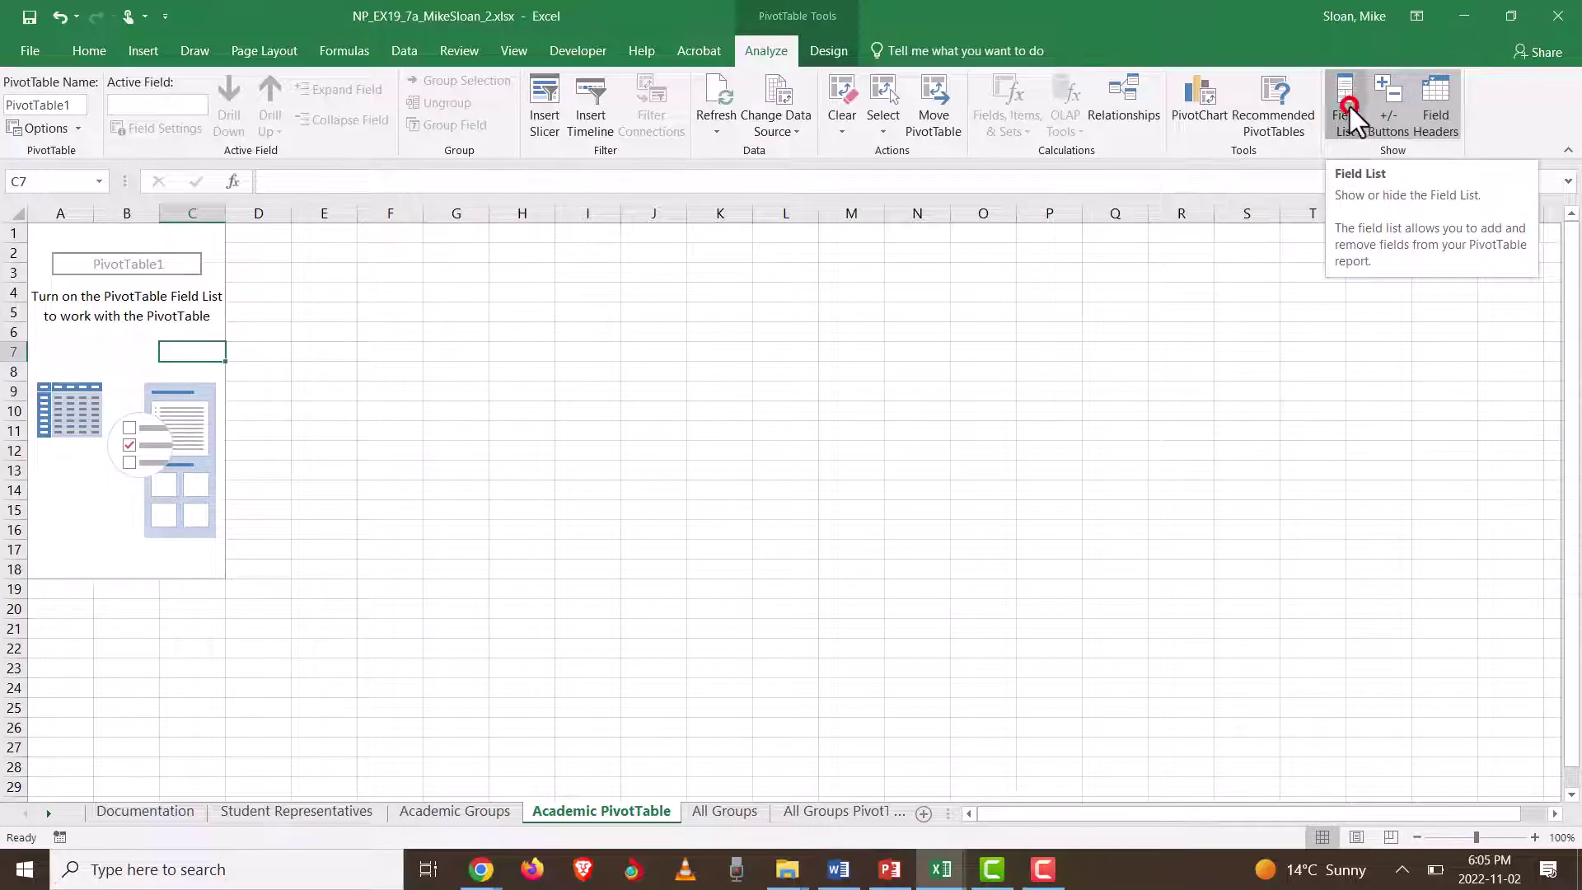
left_click(1349, 107)
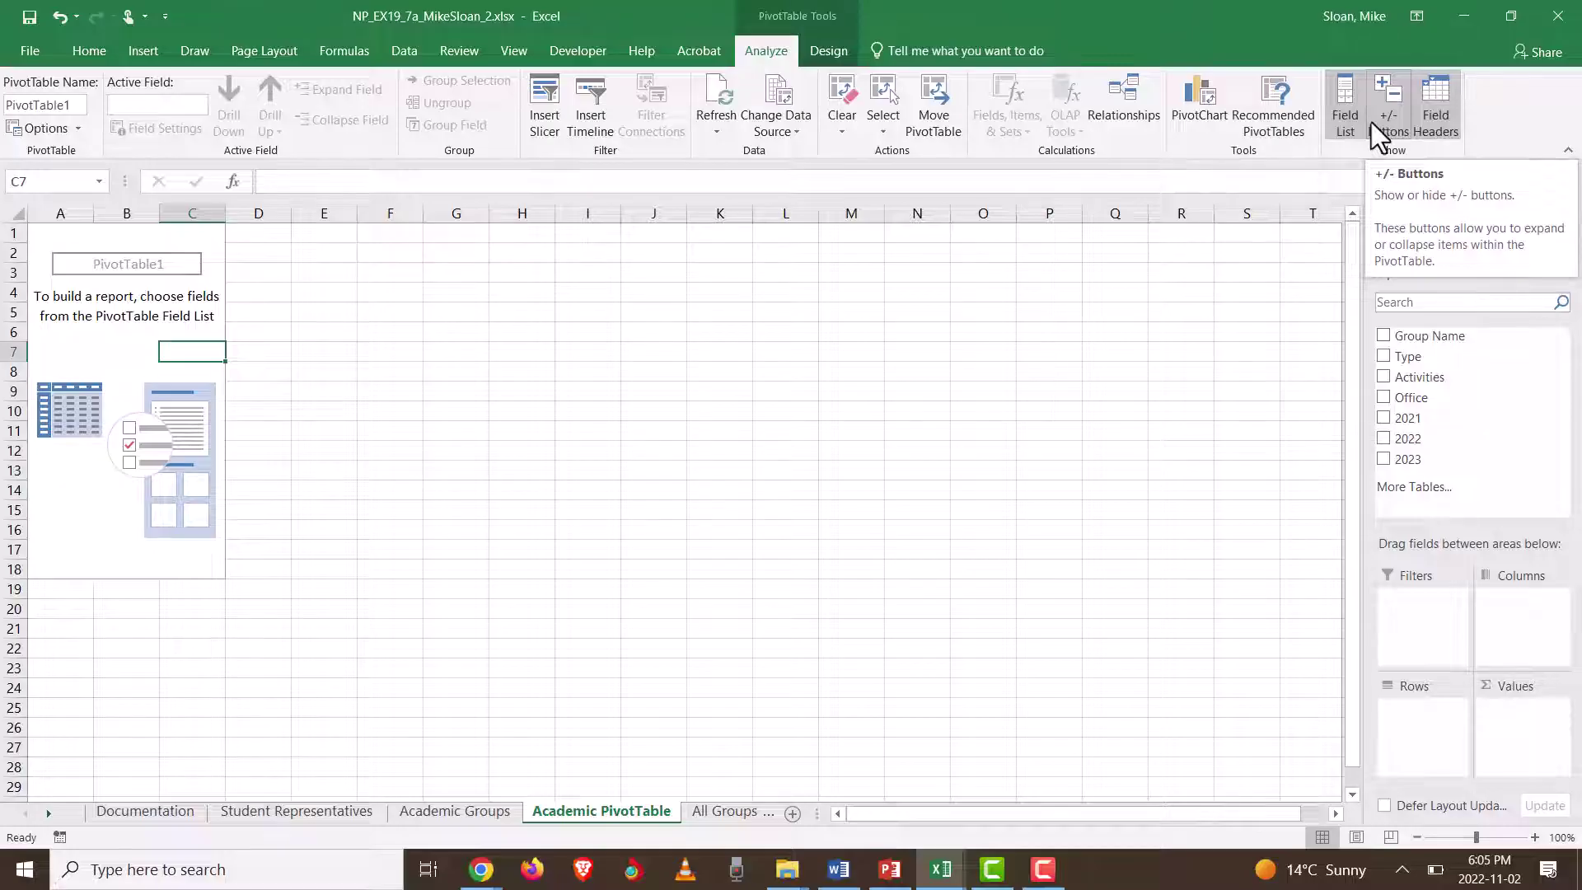
Step: Try the workbook in a smaller, widened window and restore it to full size
left_click(1517, 9)
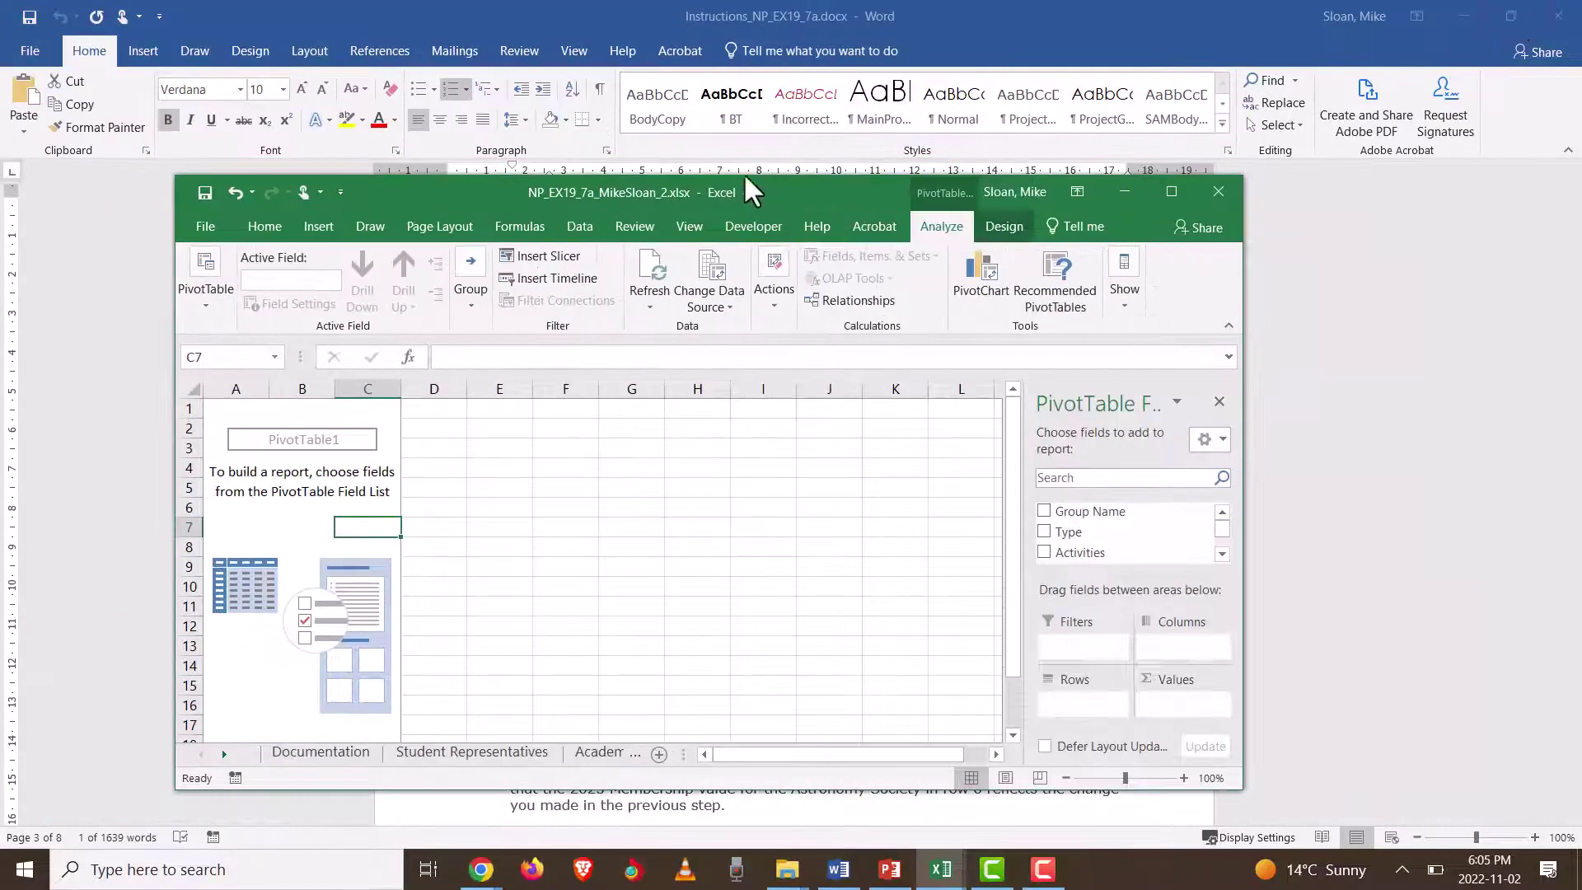
left_click_drag(755, 188, 672, 42)
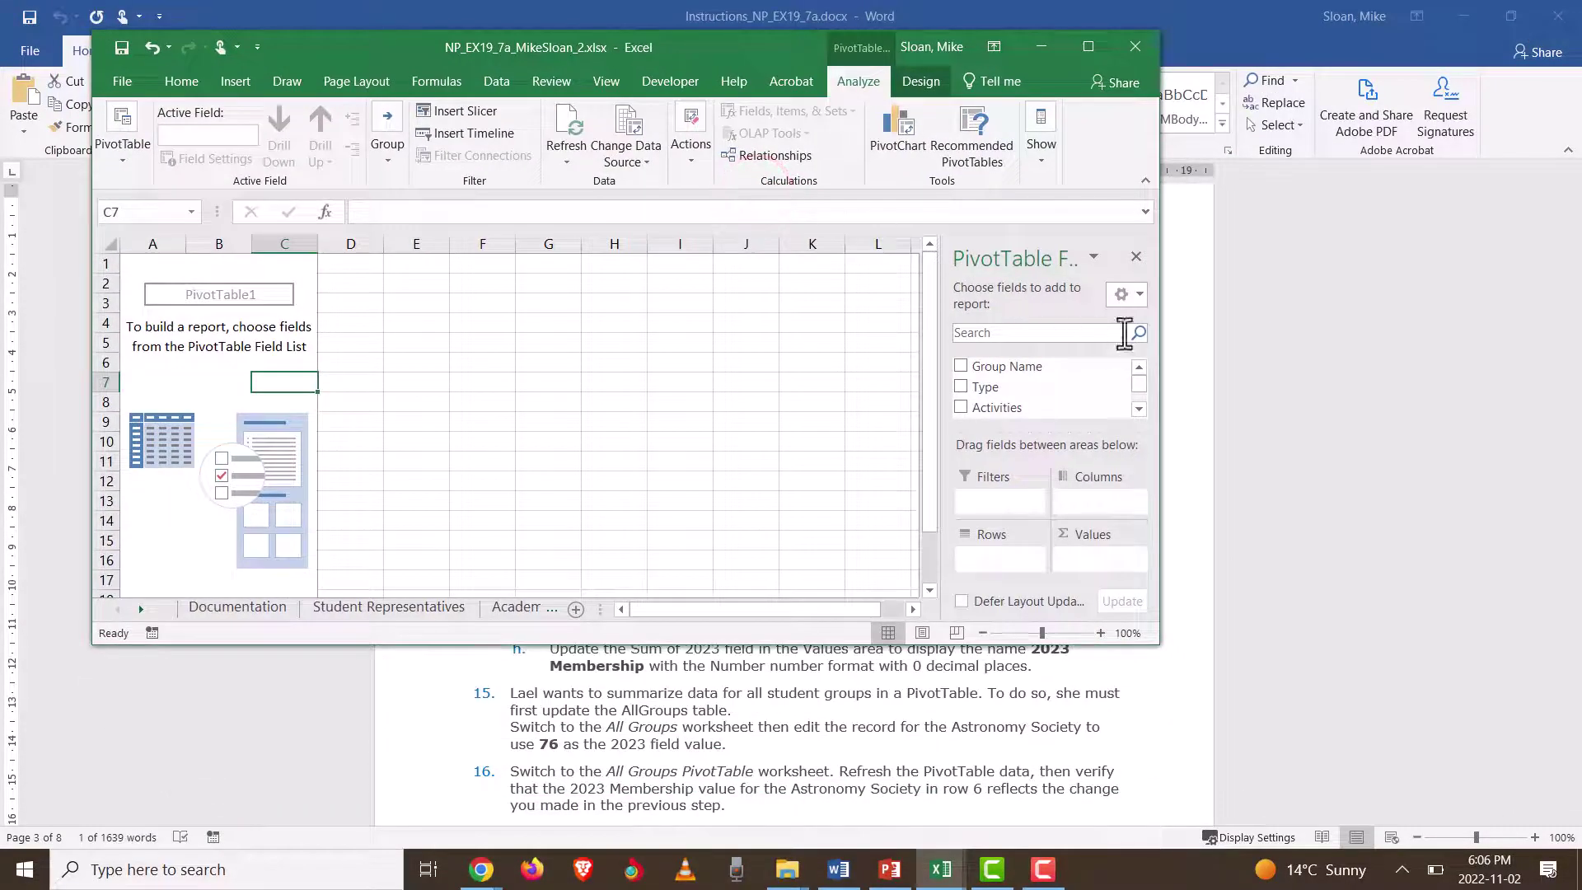
left_click_drag(1160, 401, 1386, 427)
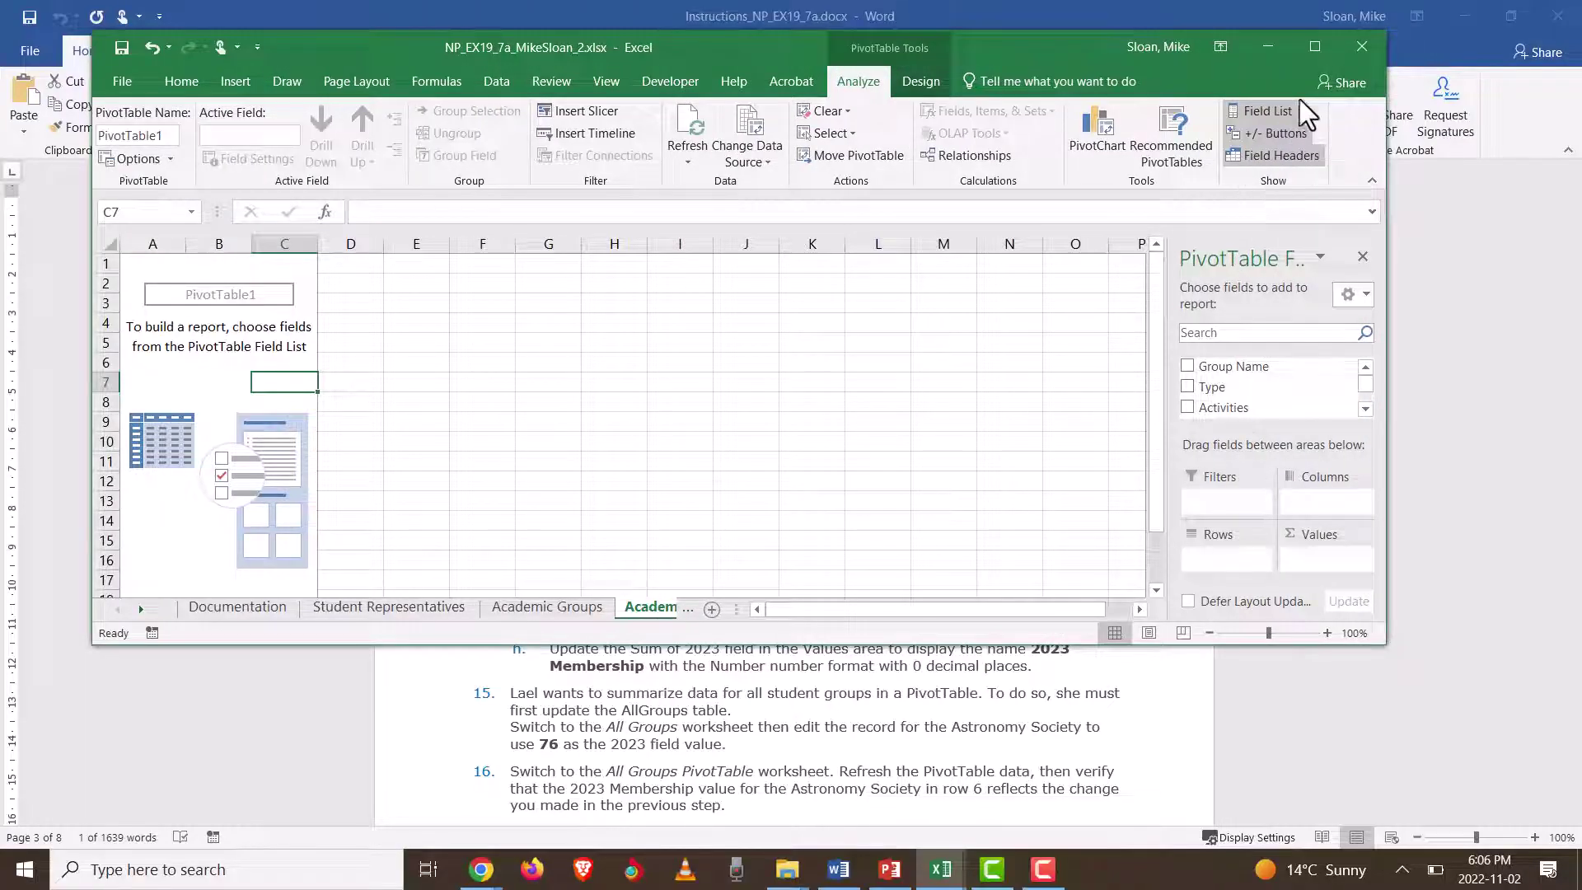
left_click(1314, 46)
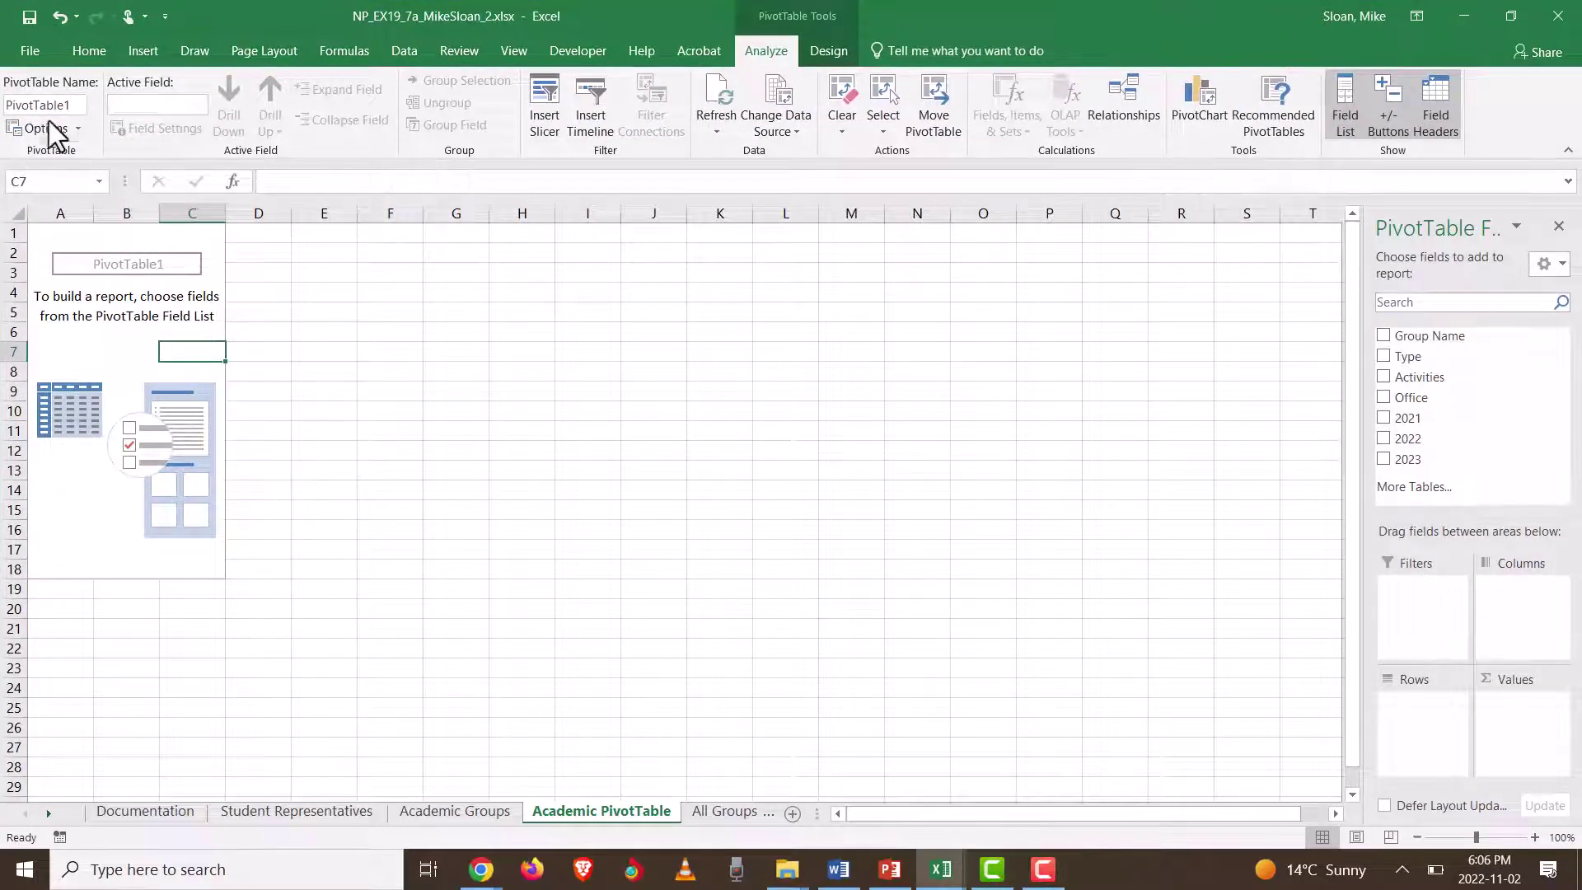
Step: Rename the PivotTable as AcademicPivotTable
left_click_drag(75, 104, 6, 105)
left_click(14, 105)
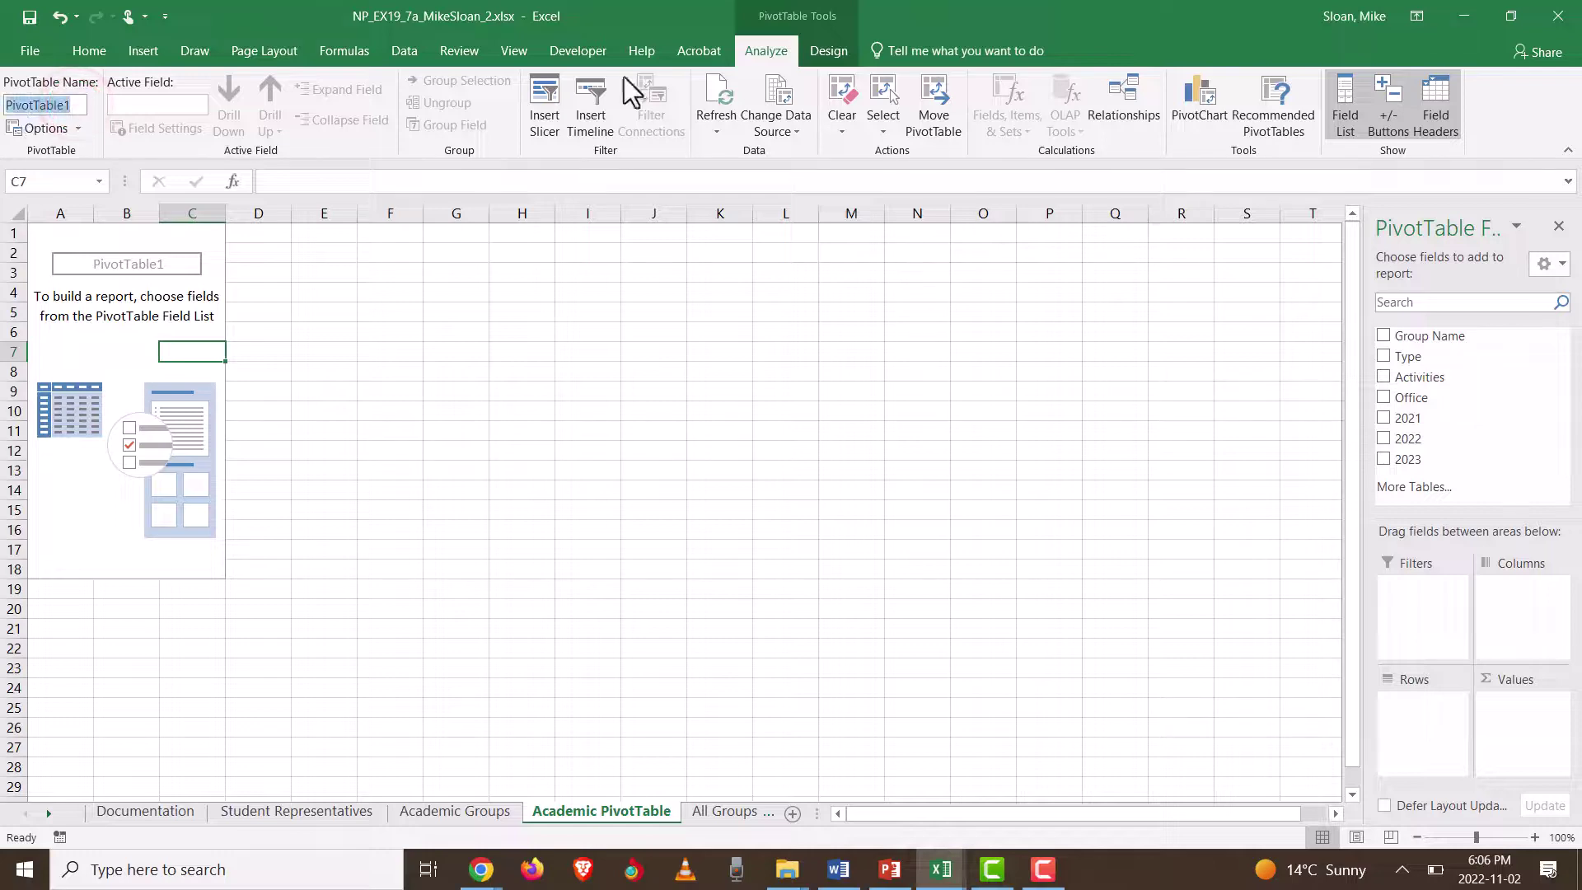
type("AcademicPivotTable")
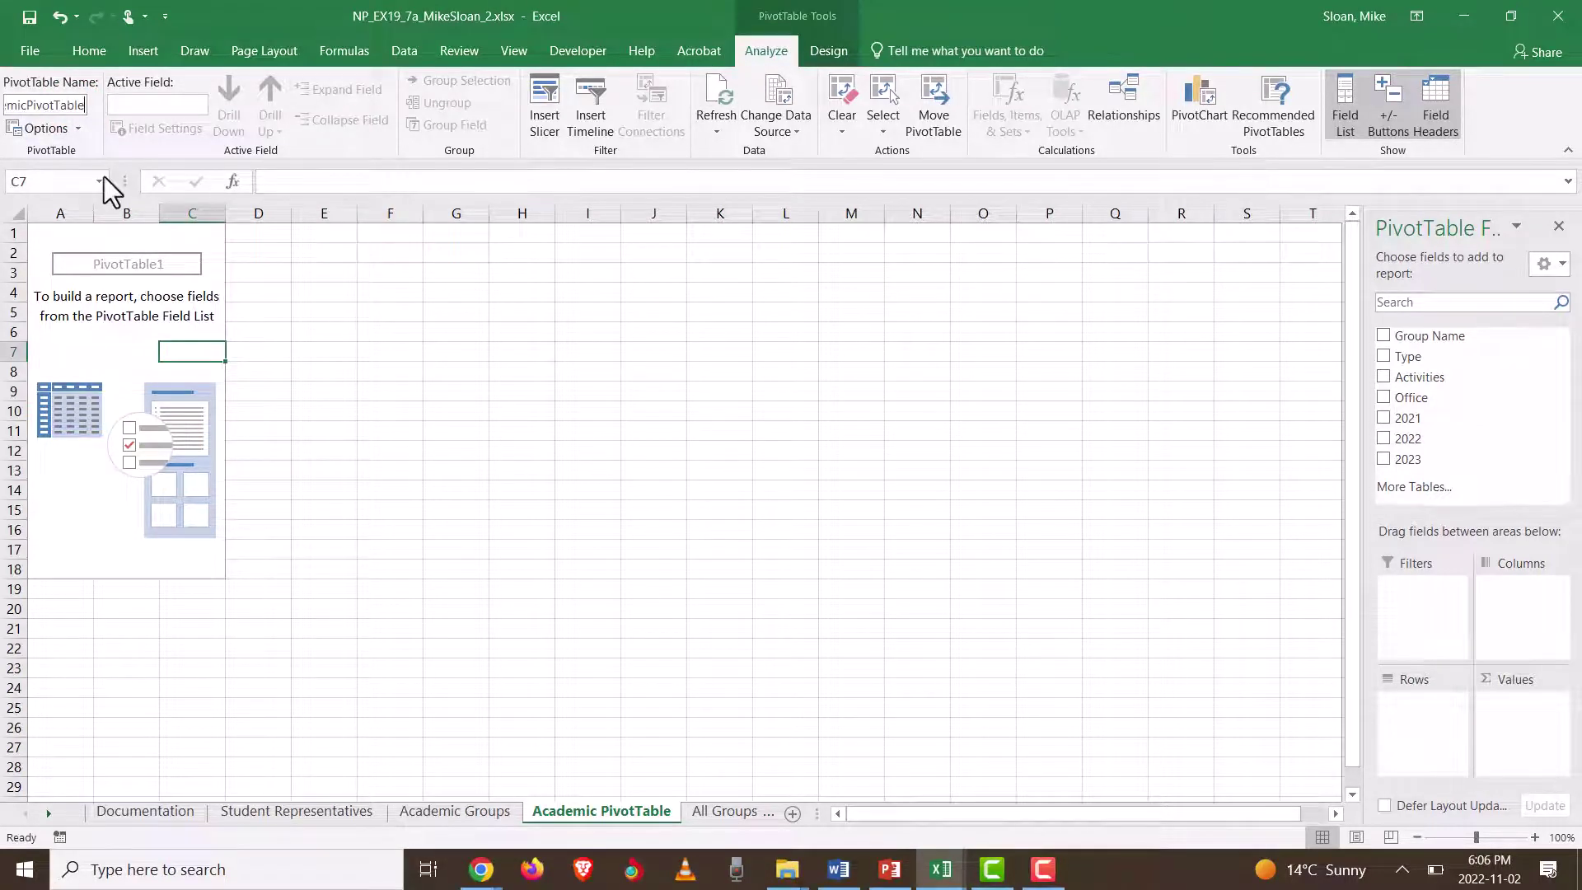
key("Return")
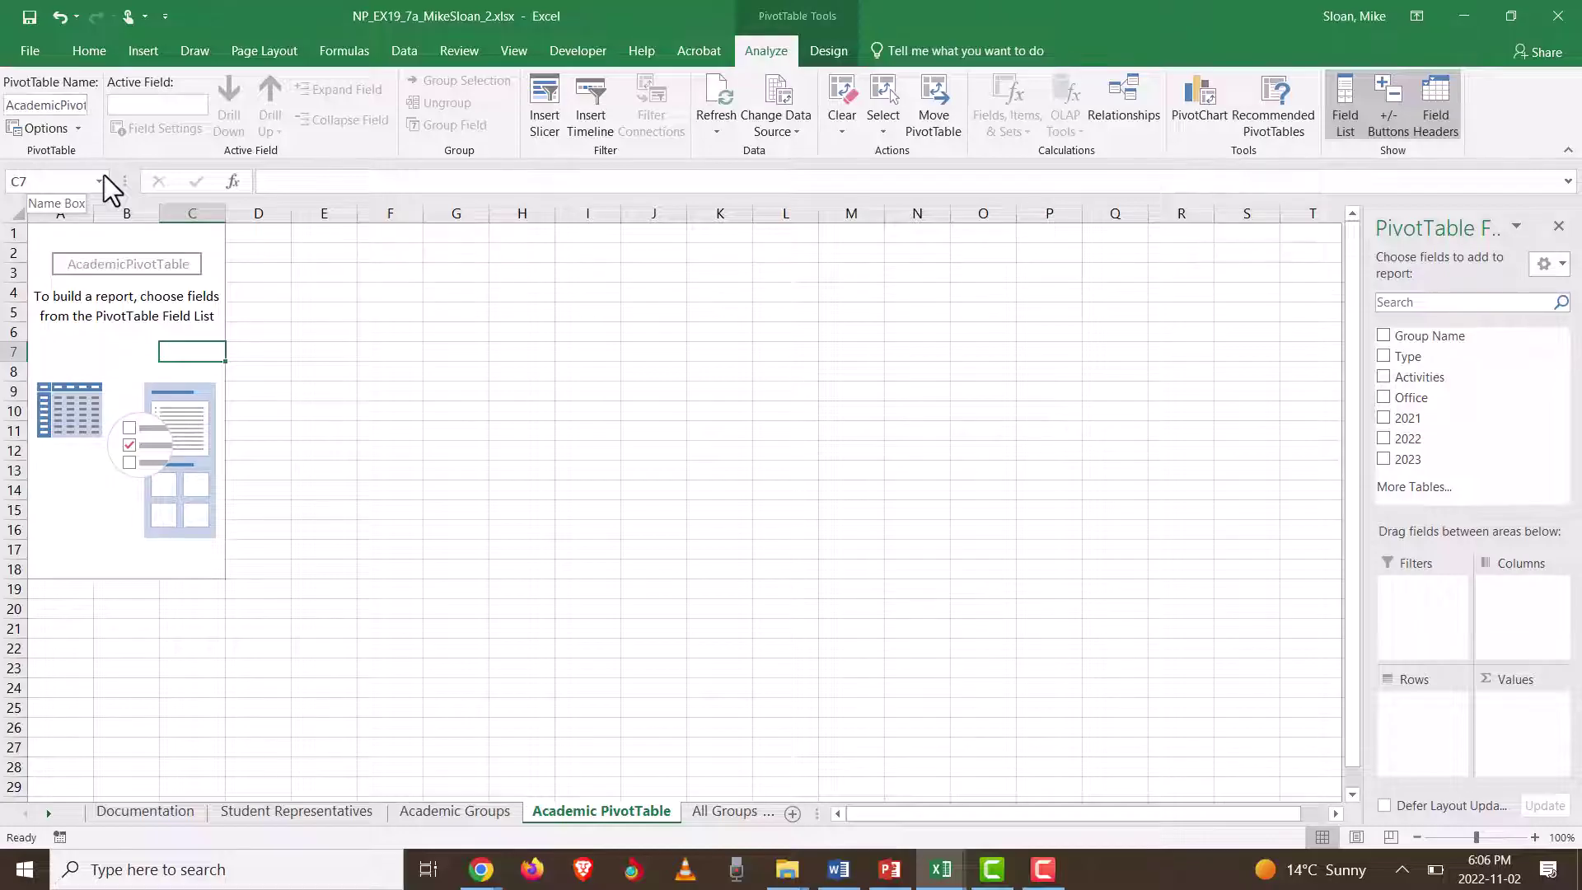
Step: Check the Word instructions, try Activities as a row field and Office as a column field in the PivotTable, and remove both
left_click(839, 873)
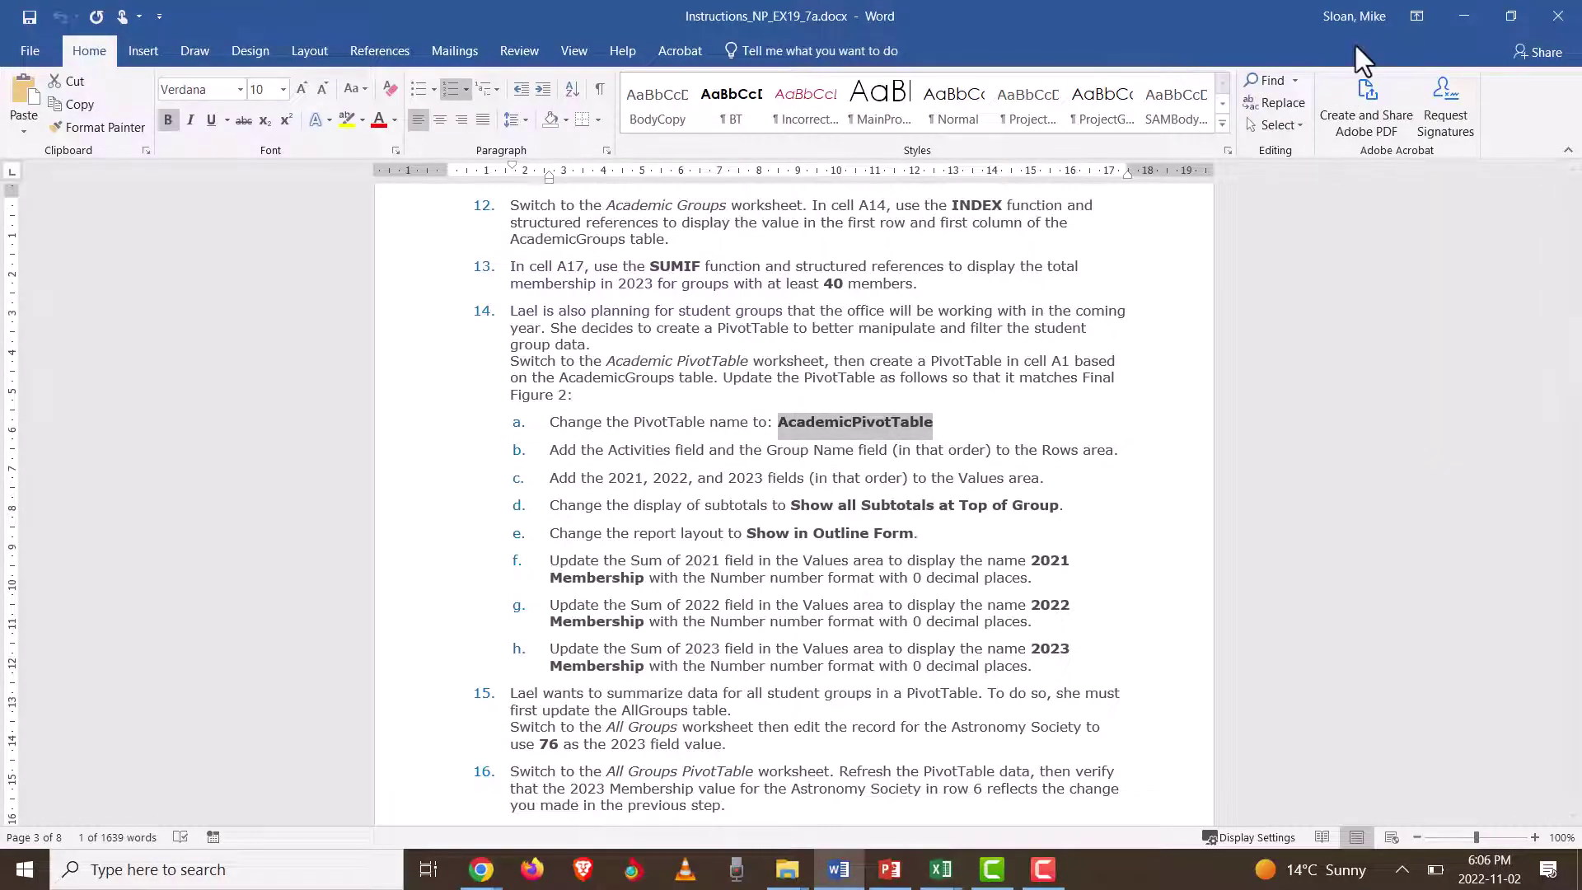
left_click(1463, 16)
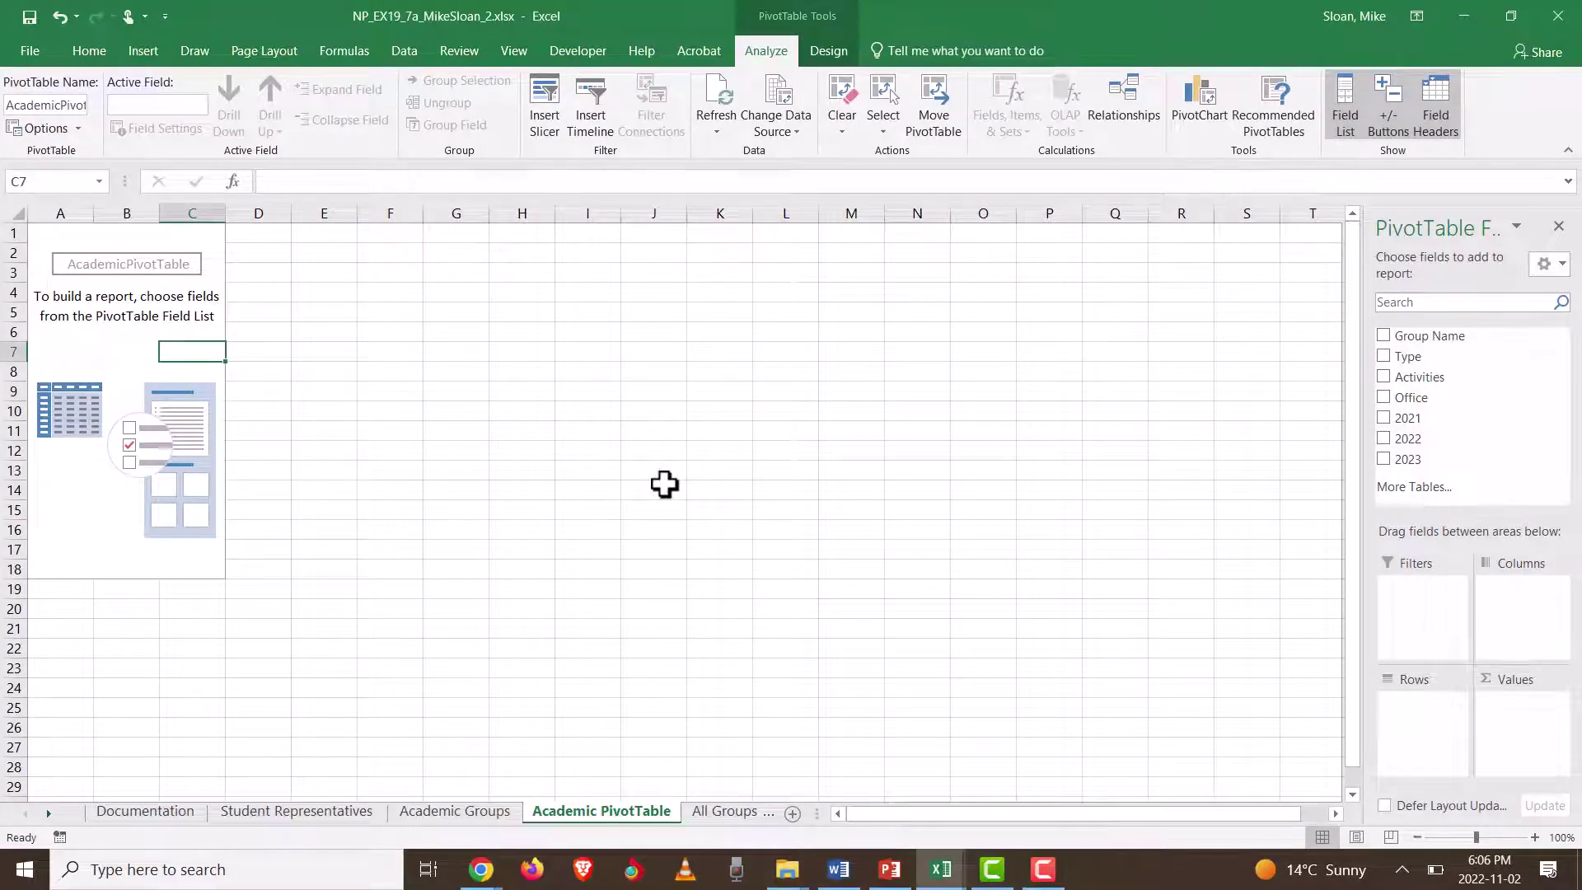
left_click_drag(1430, 378, 1430, 718)
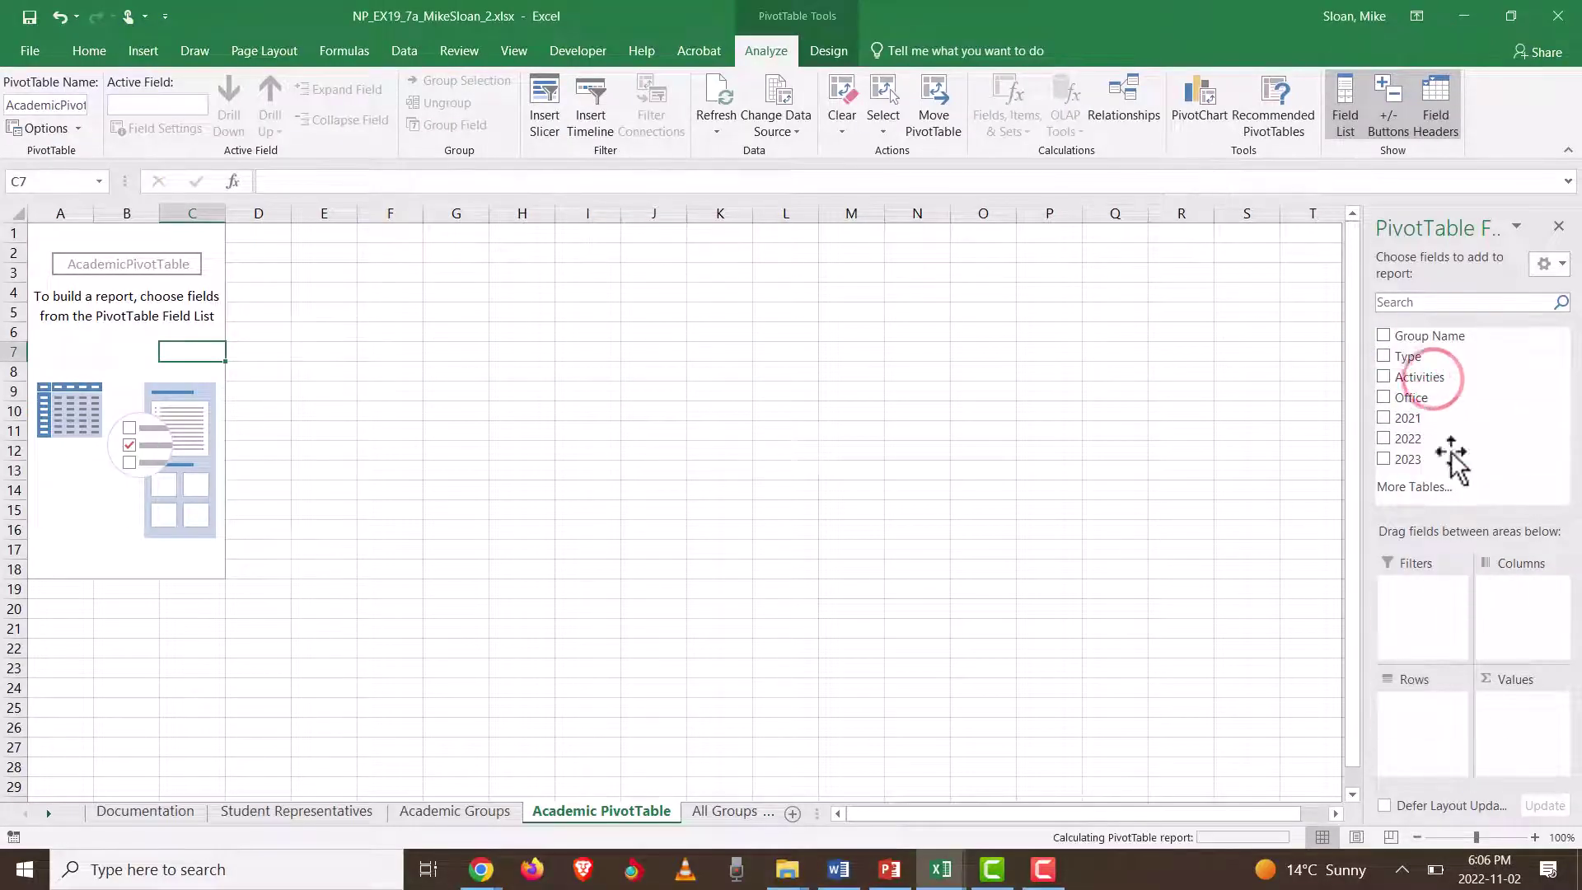
left_click_drag(1437, 397, 1565, 622)
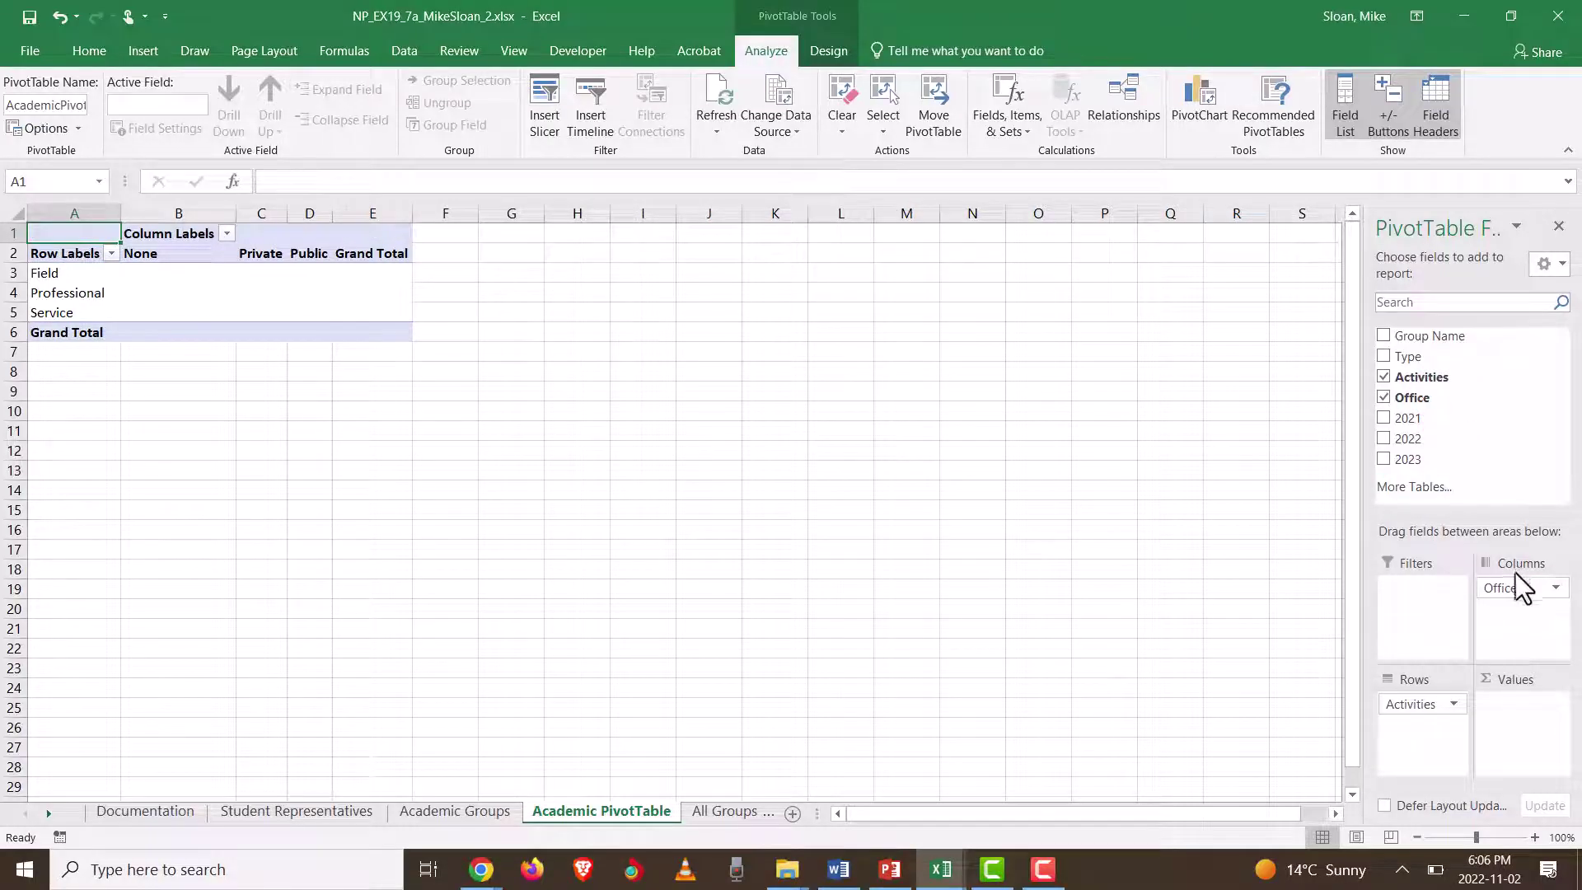
left_click_drag(1551, 599, 1507, 416)
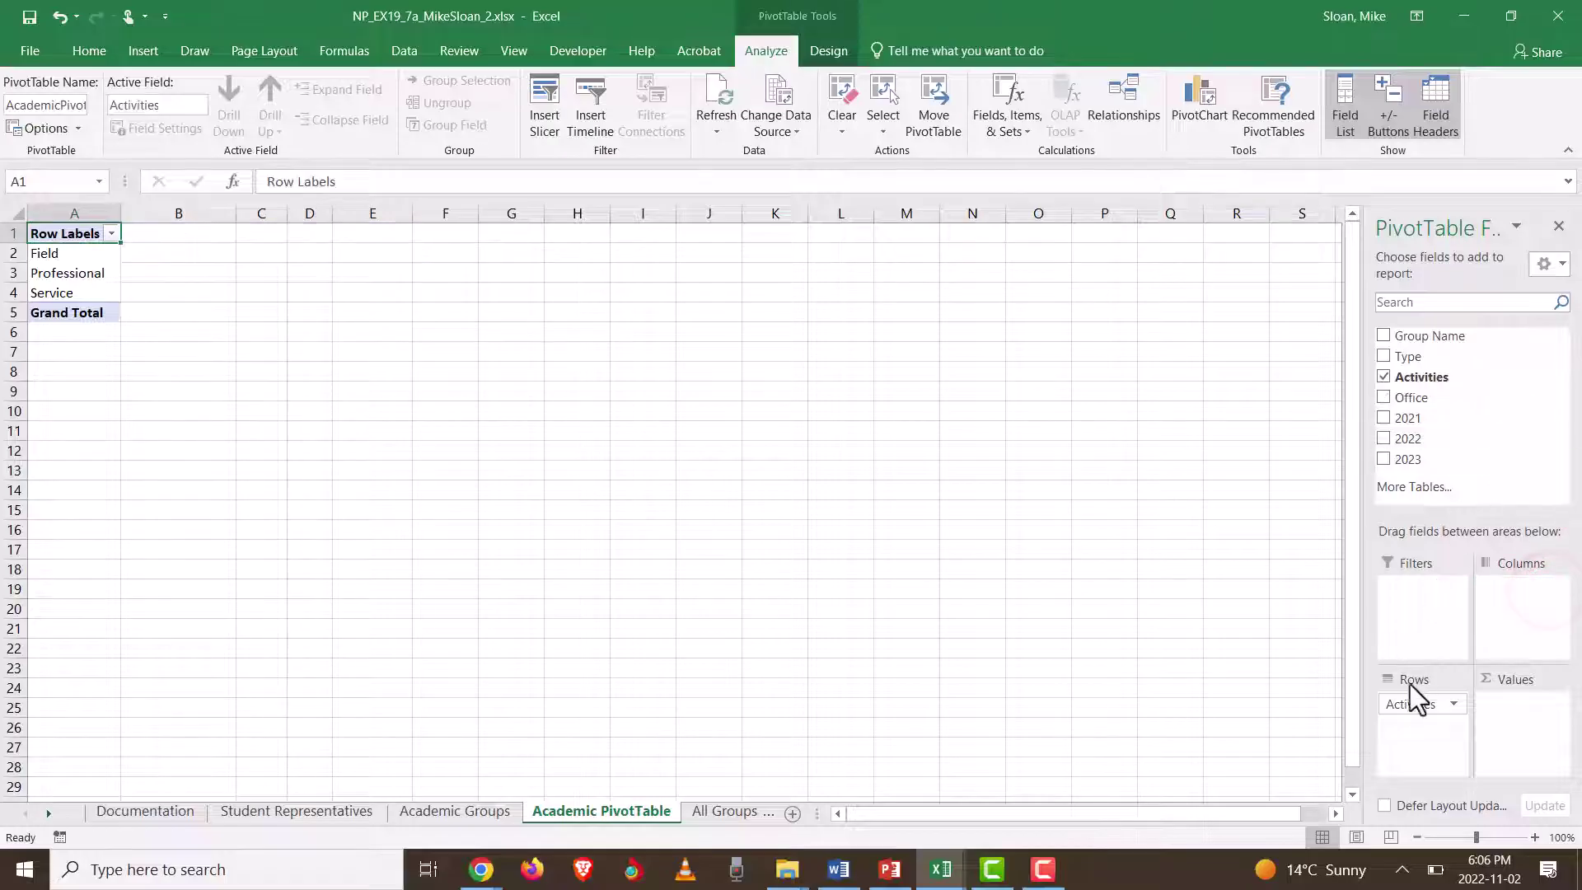
left_click(1382, 378)
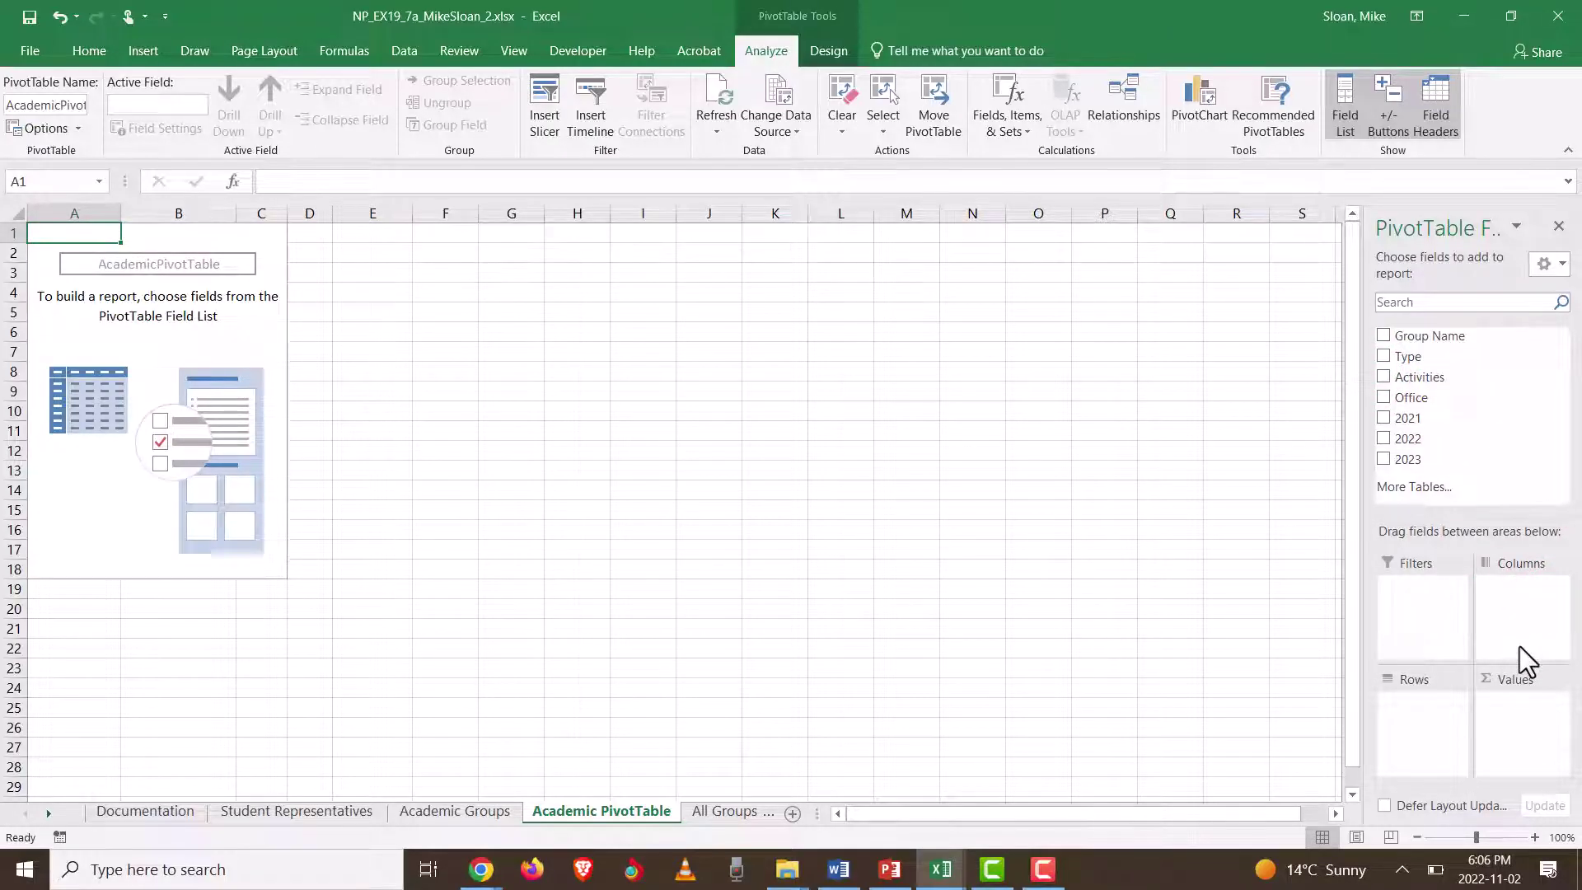
Step: Reread instruction 14b in Word and add the Activities and Group Name fields, in that order, to the Excel PivotTable's rows
key("alt+Tab")
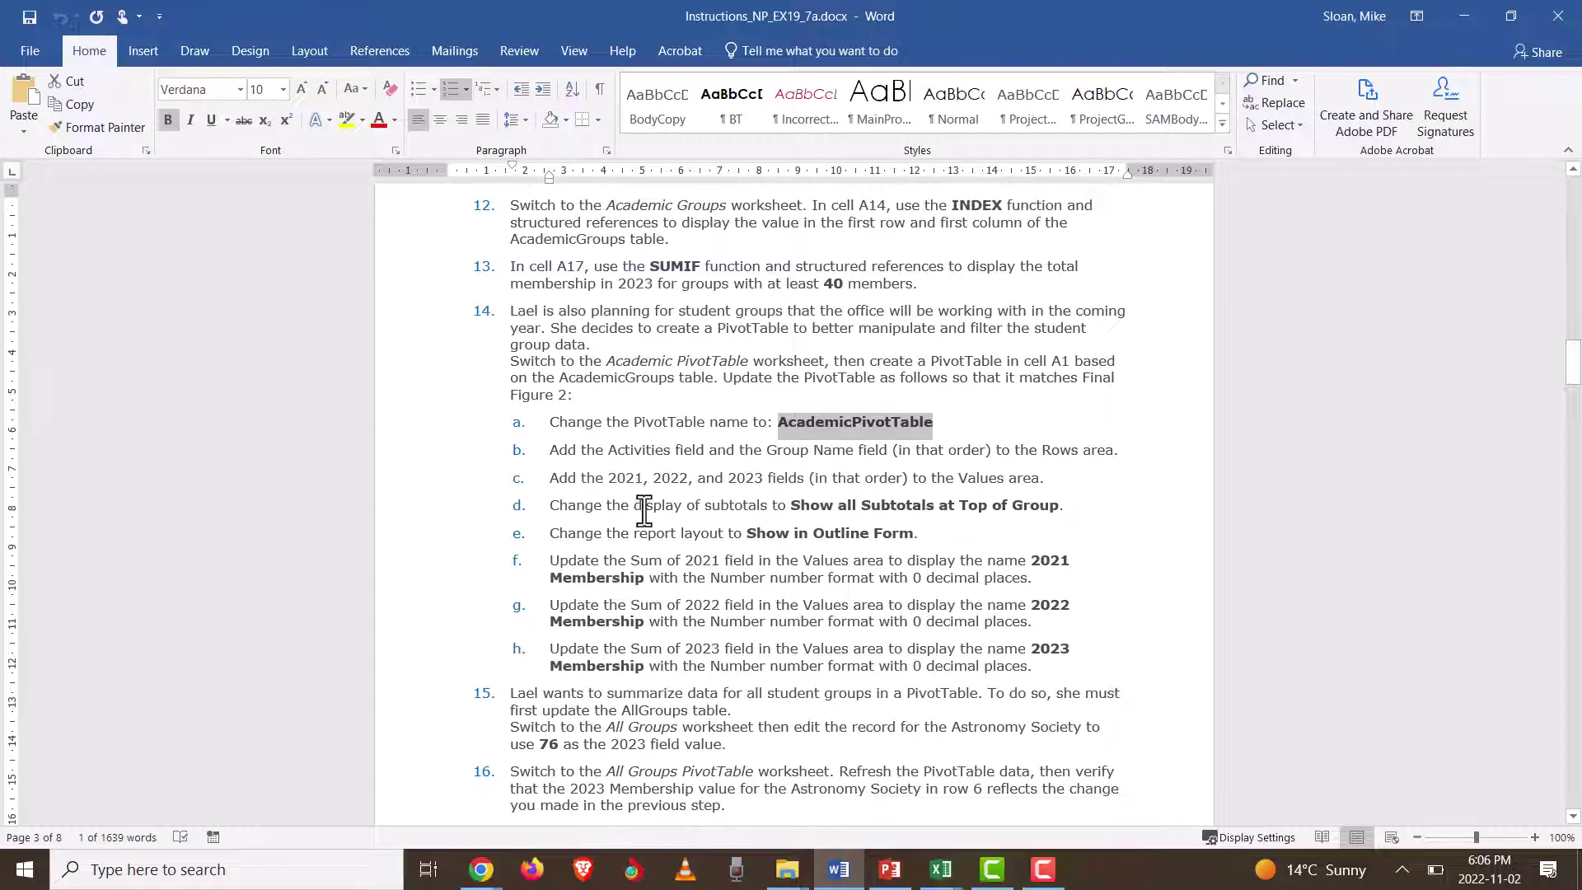
key("alt+Tab")
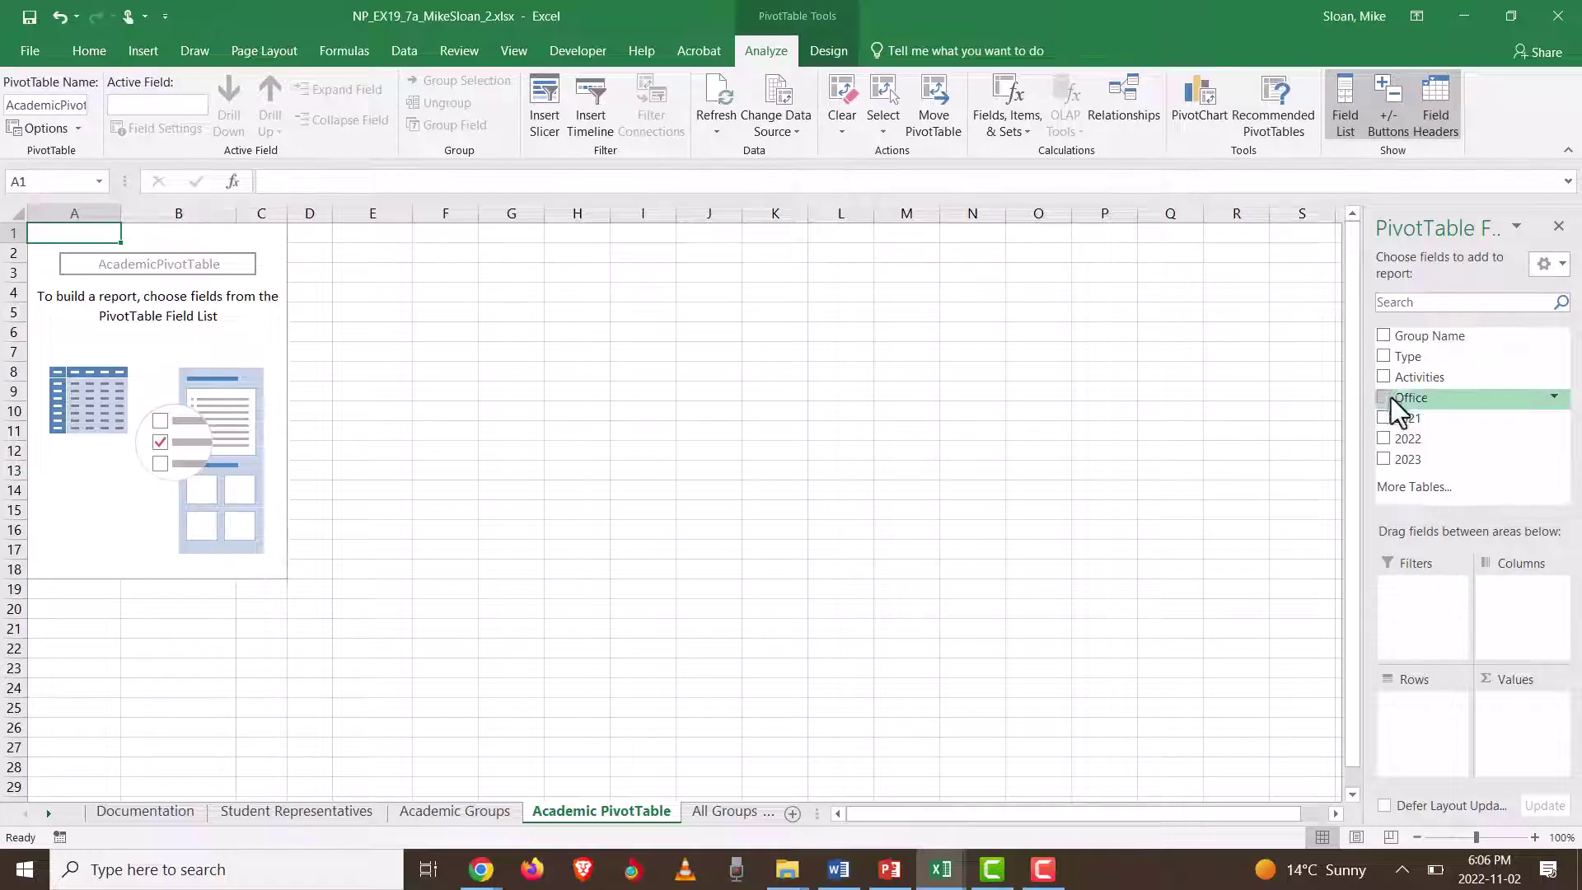
left_click_drag(1400, 376, 1425, 729)
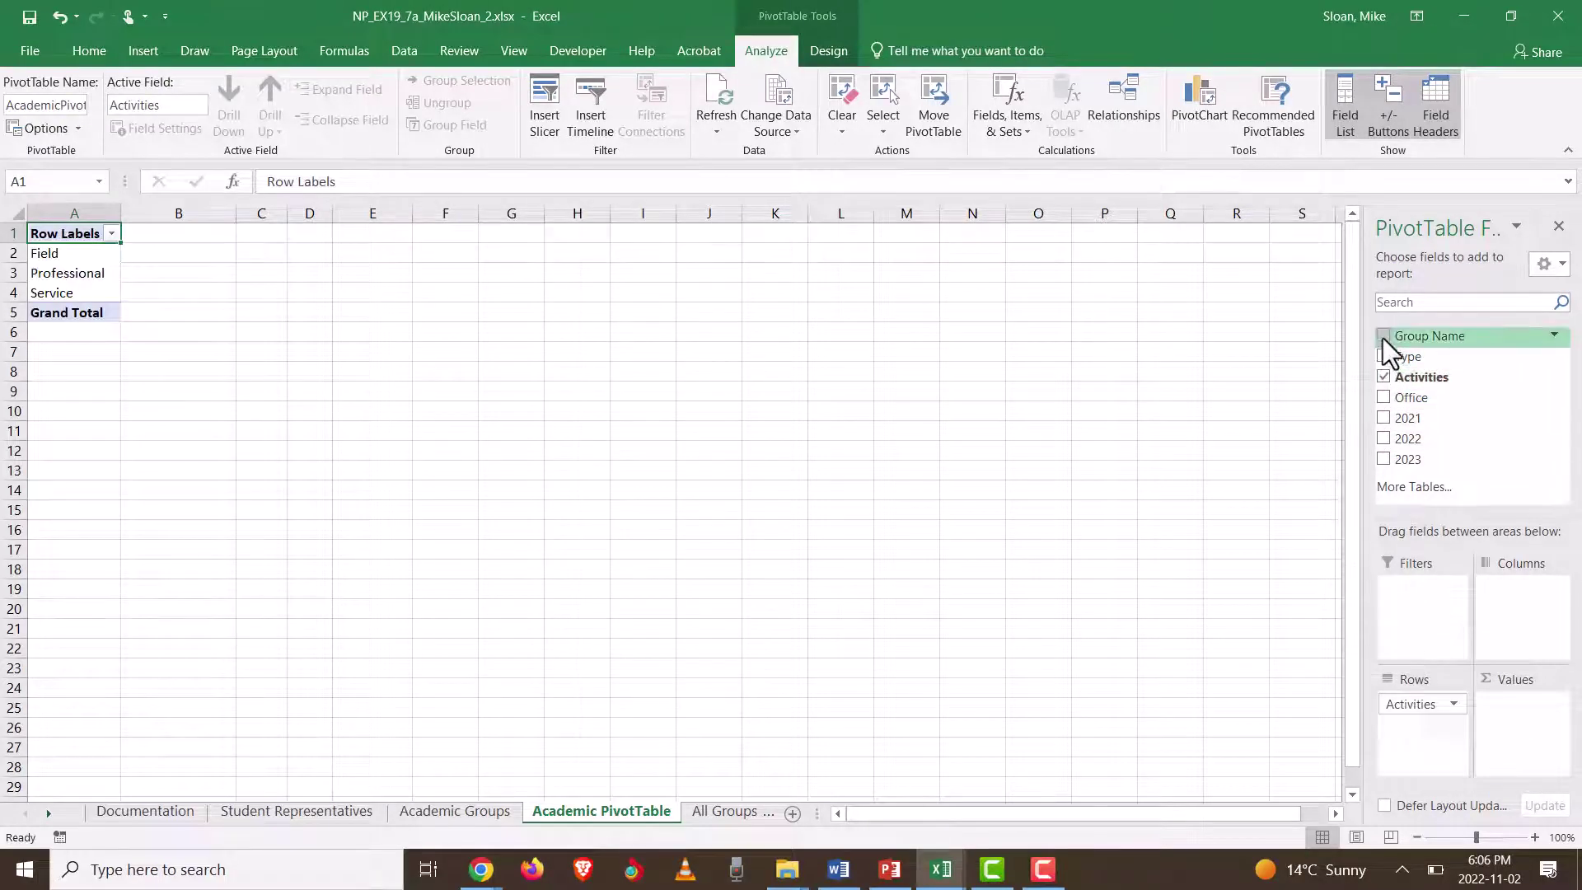
left_click_drag(1382, 336, 1385, 341)
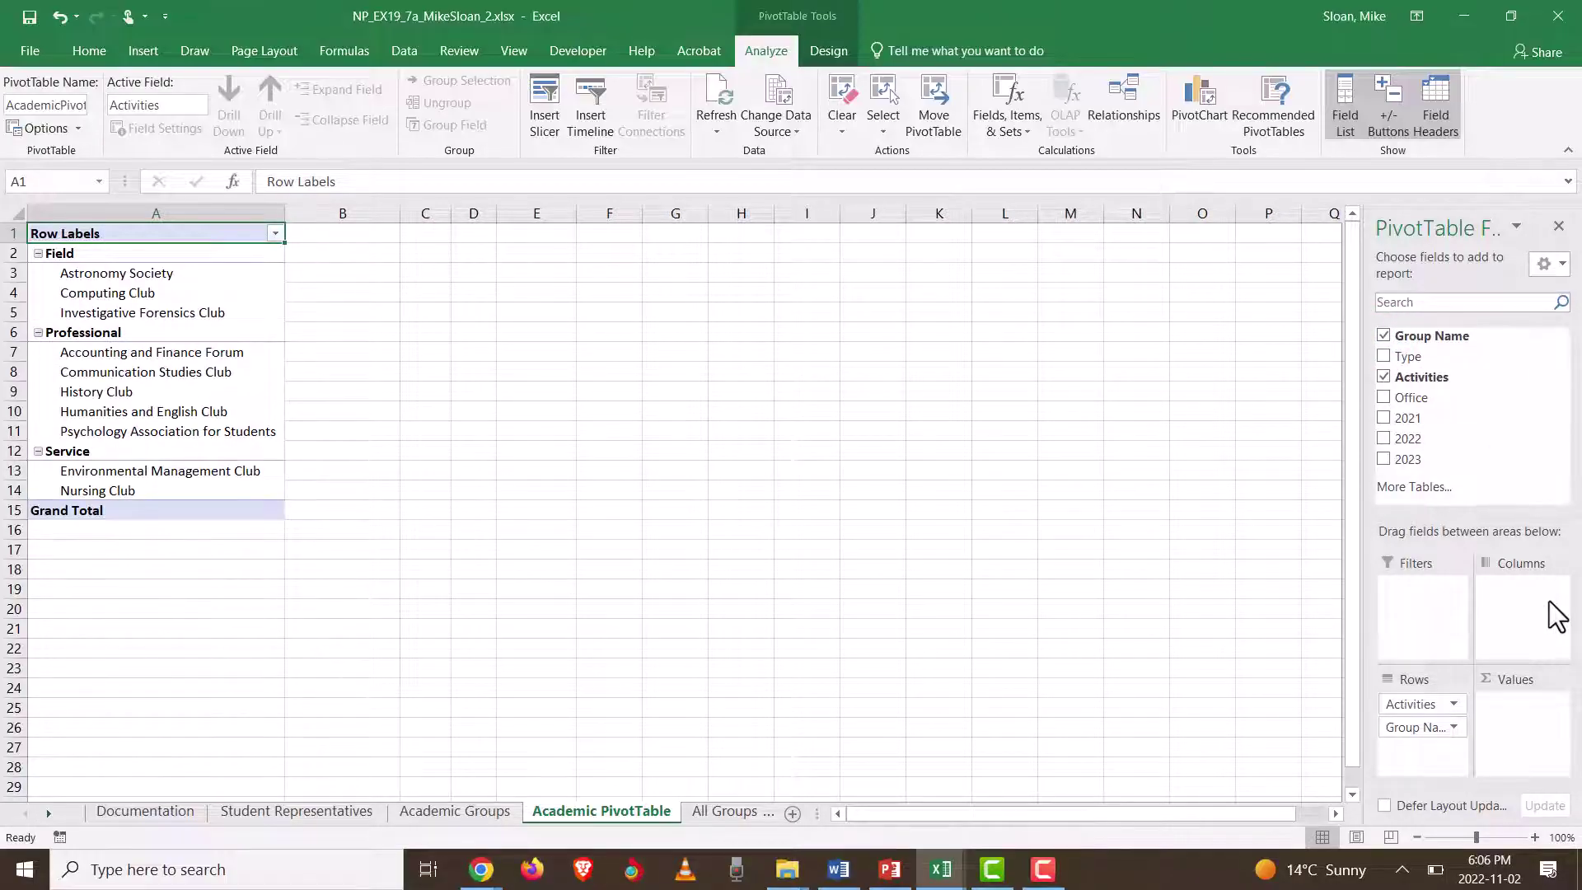
Step: Try swapping the row fields and nesting Office between Activities and Group Name, and restore the original row layout
mouse_move(1427, 729)
left_mouse_down()
mouse_move(1479, 741)
mouse_move(1426, 703)
left_mouse_up()
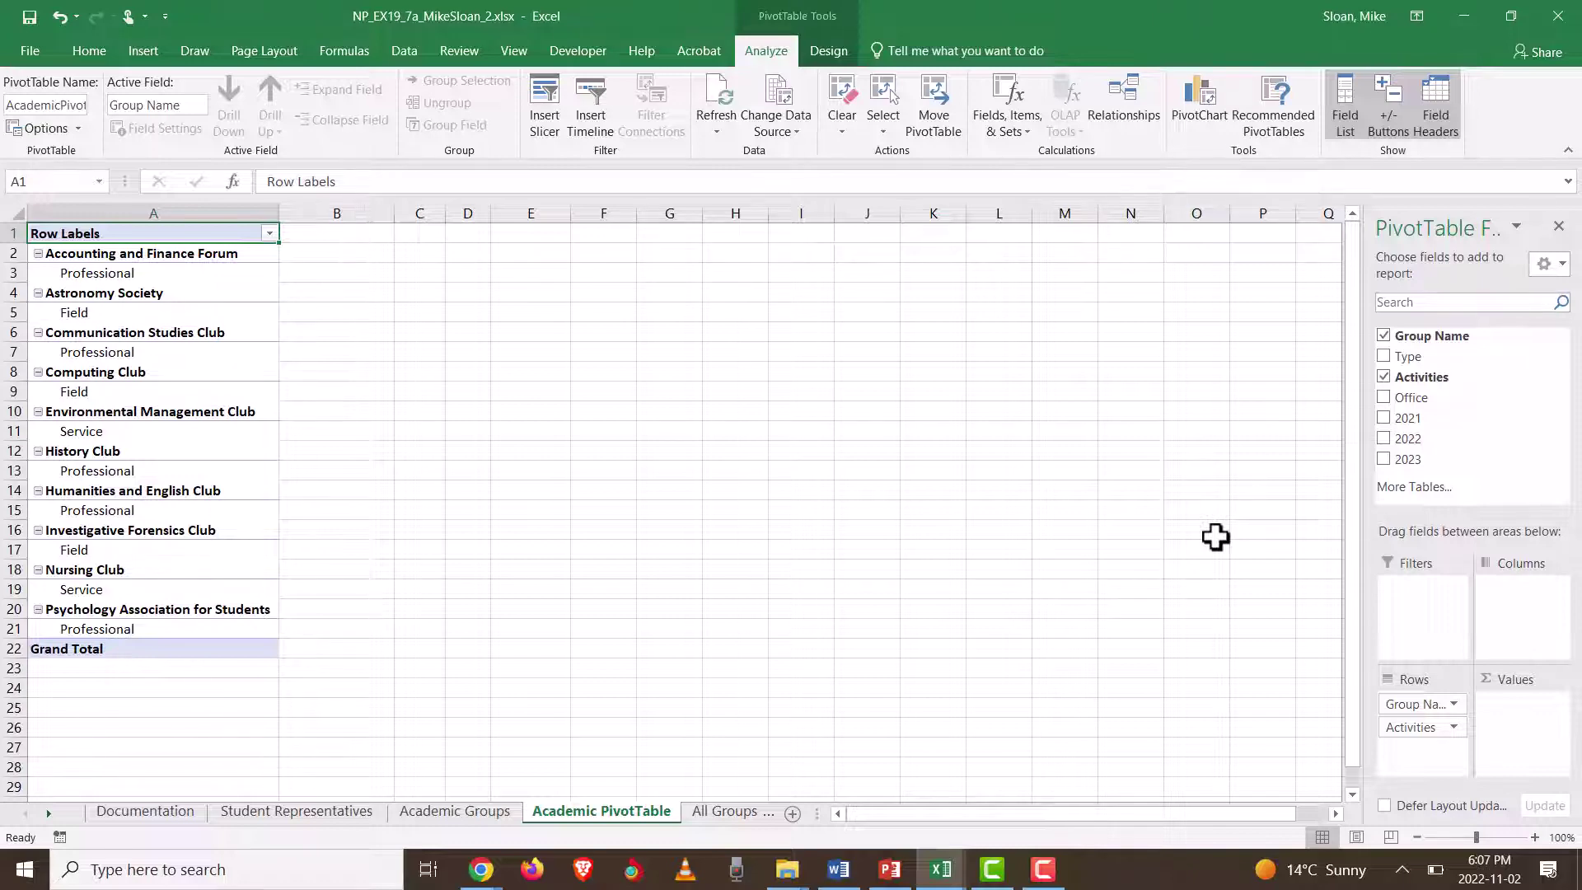
mouse_move(1433, 728)
left_mouse_down()
mouse_move(1464, 734)
mouse_move(1425, 702)
left_mouse_up()
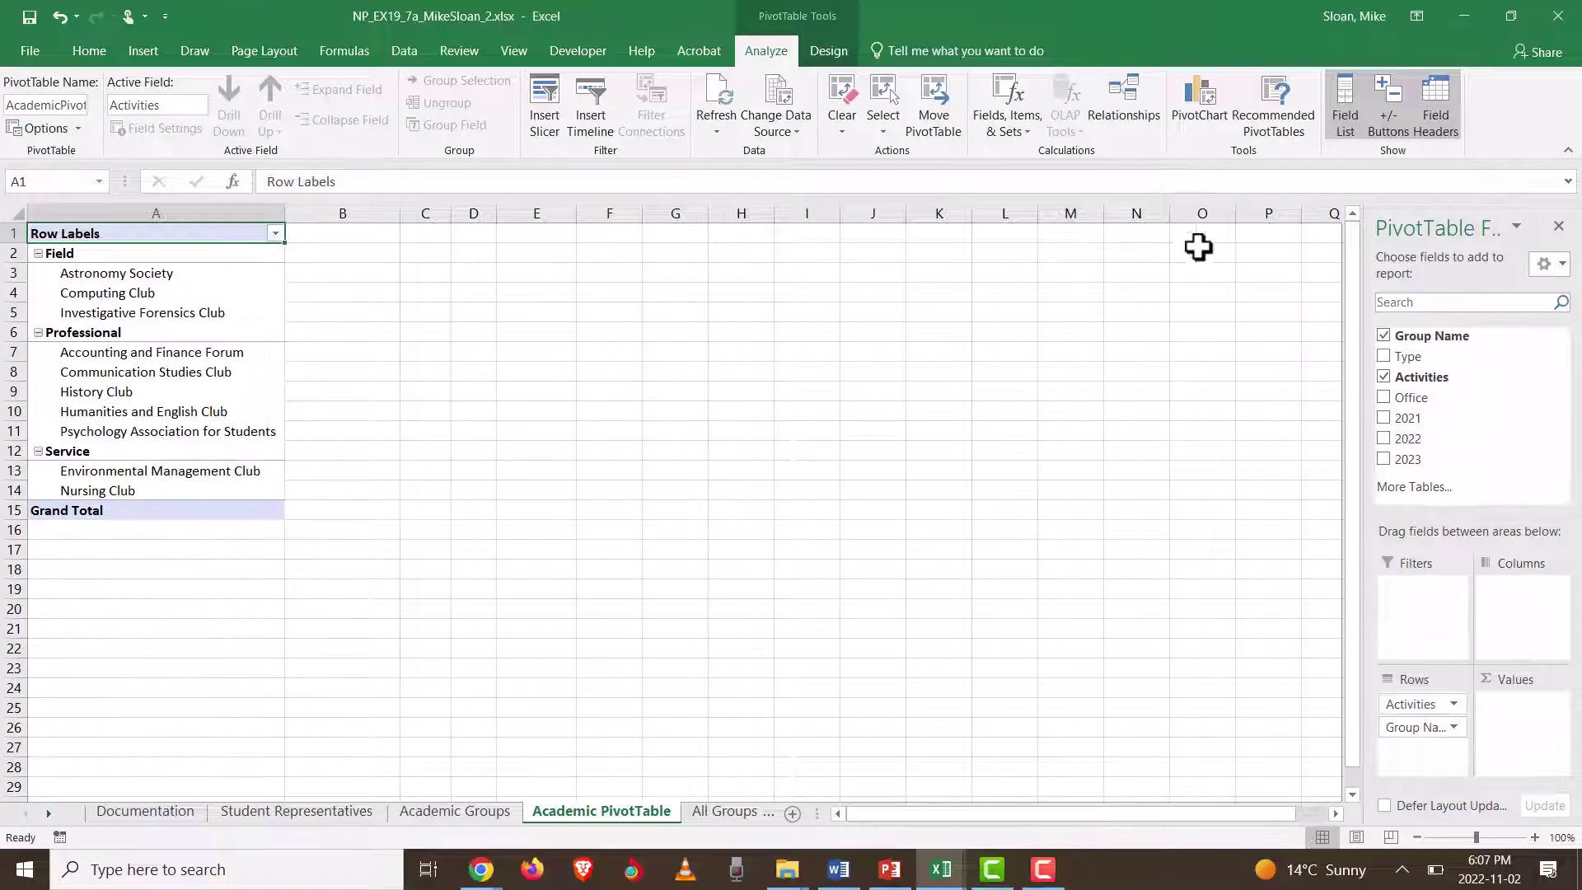
left_click(1384, 398)
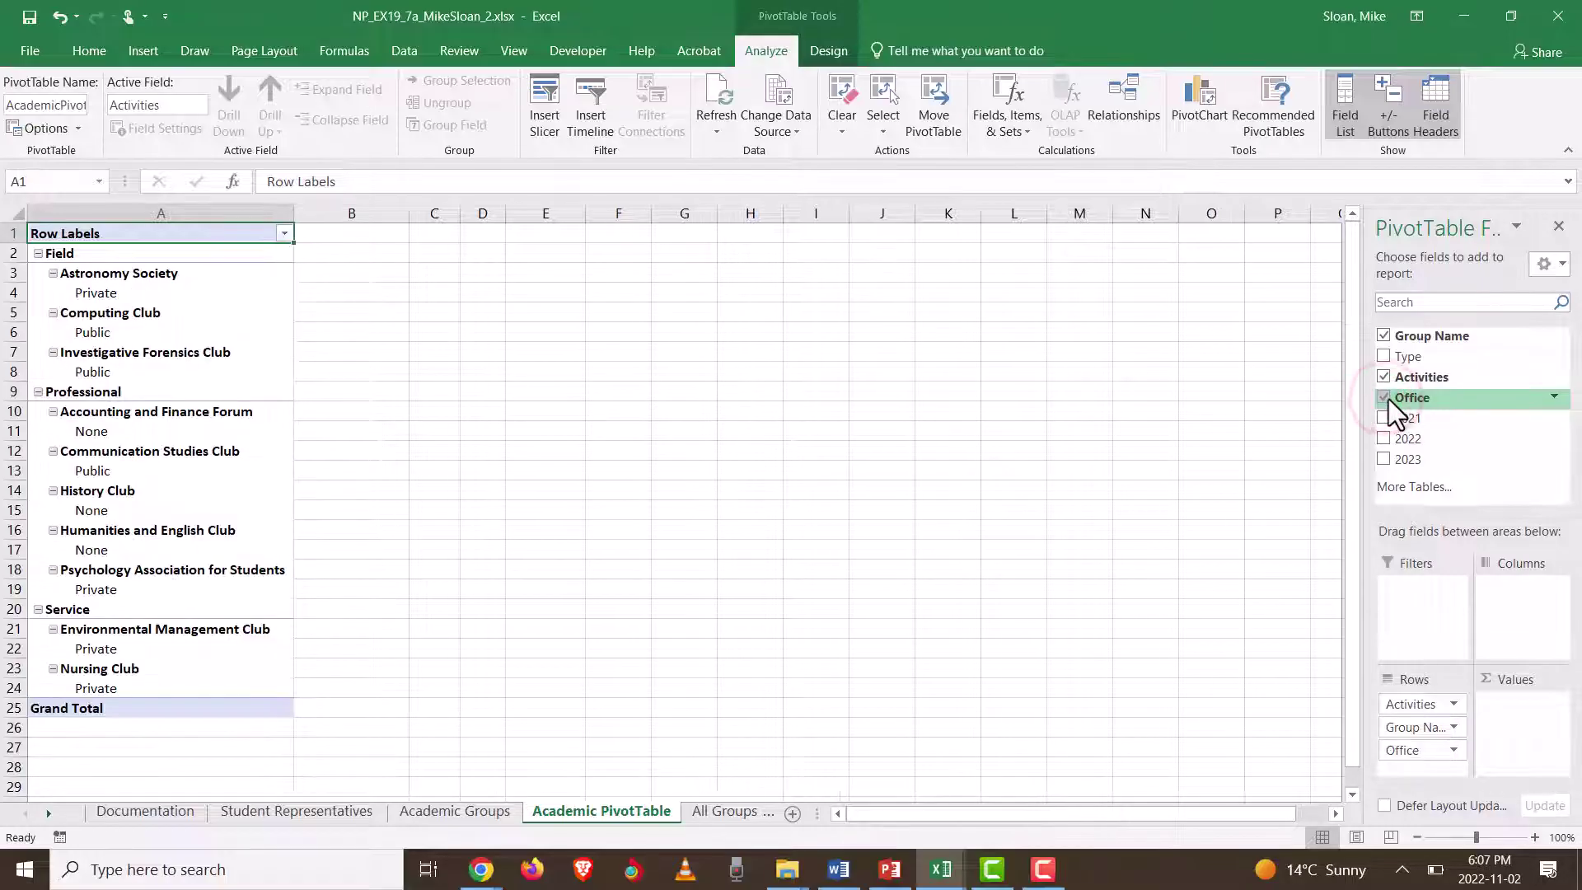
mouse_move(1417, 748)
left_mouse_down()
mouse_move(1468, 779)
mouse_move(1427, 727)
left_mouse_up()
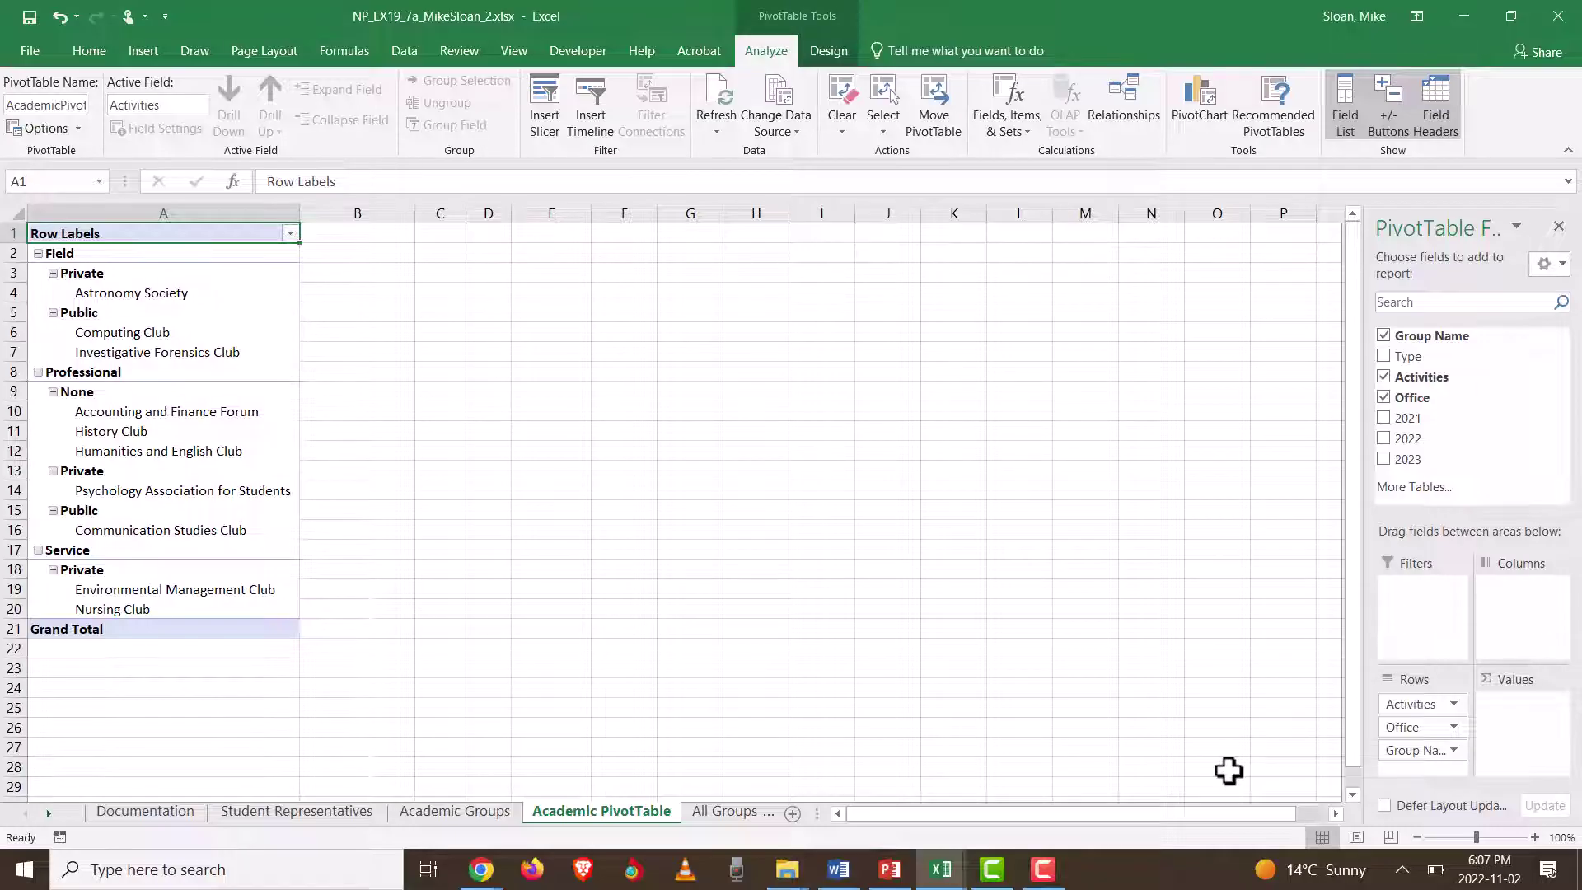
left_click(1384, 398)
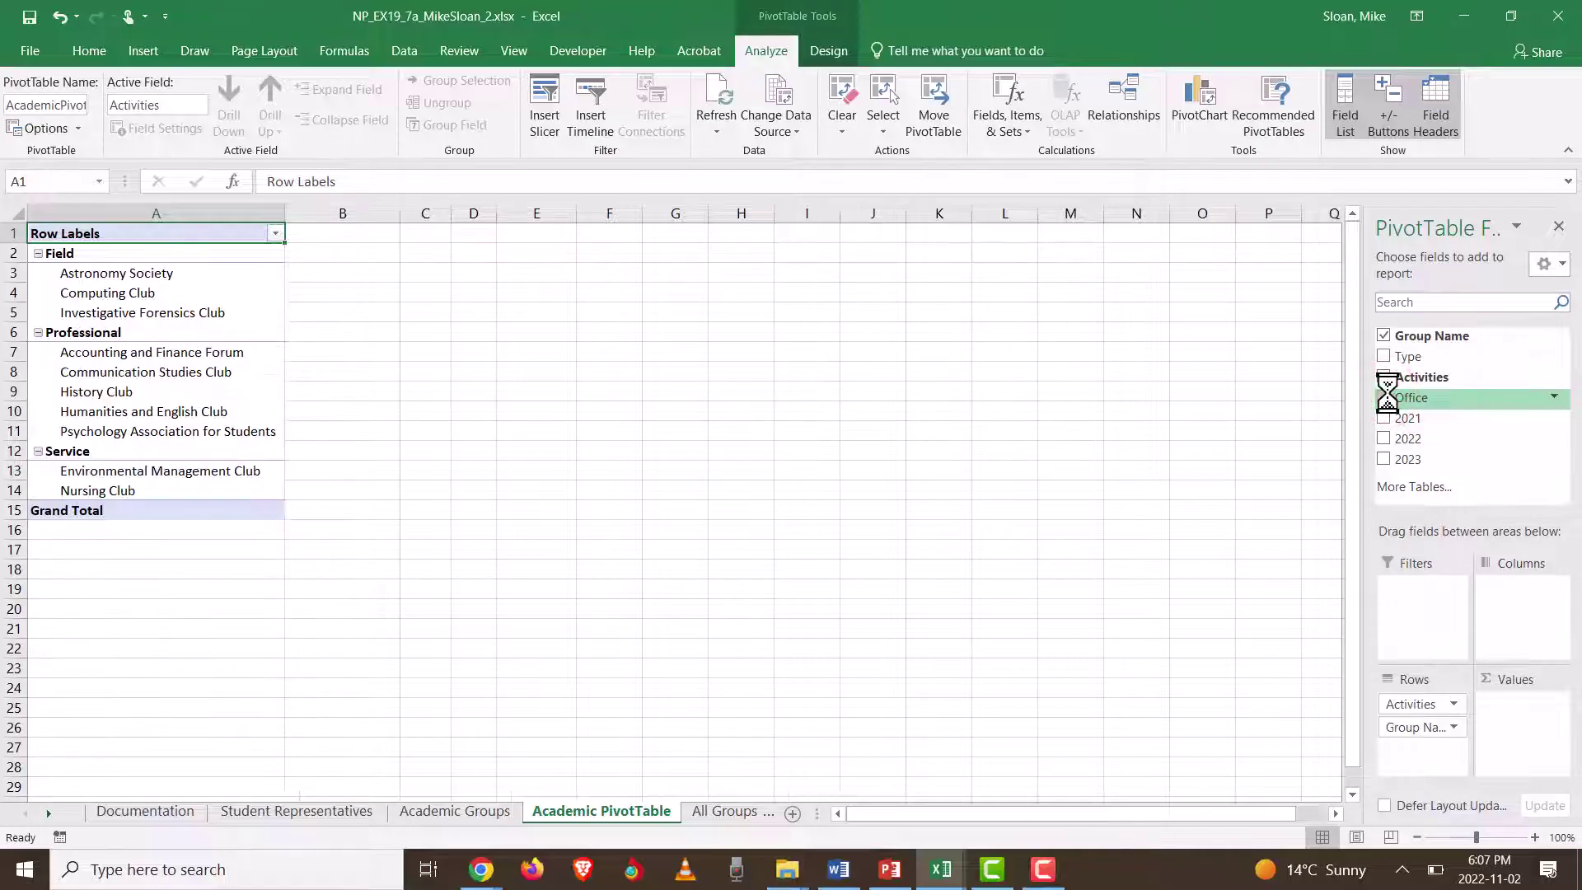
left_click(1385, 397)
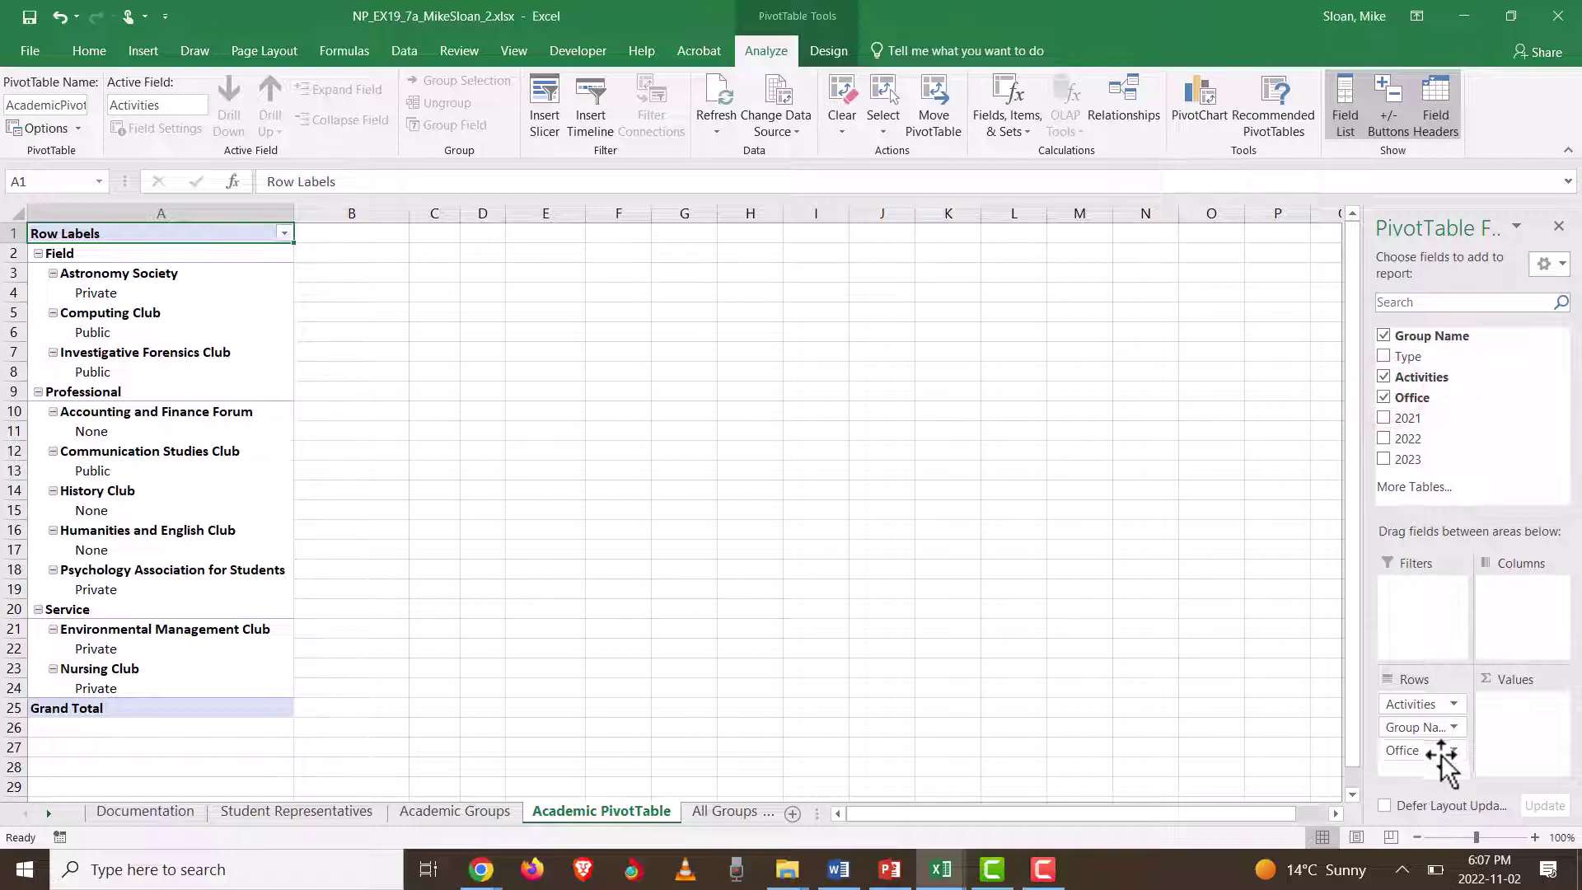
left_click_drag(1432, 750, 1437, 730)
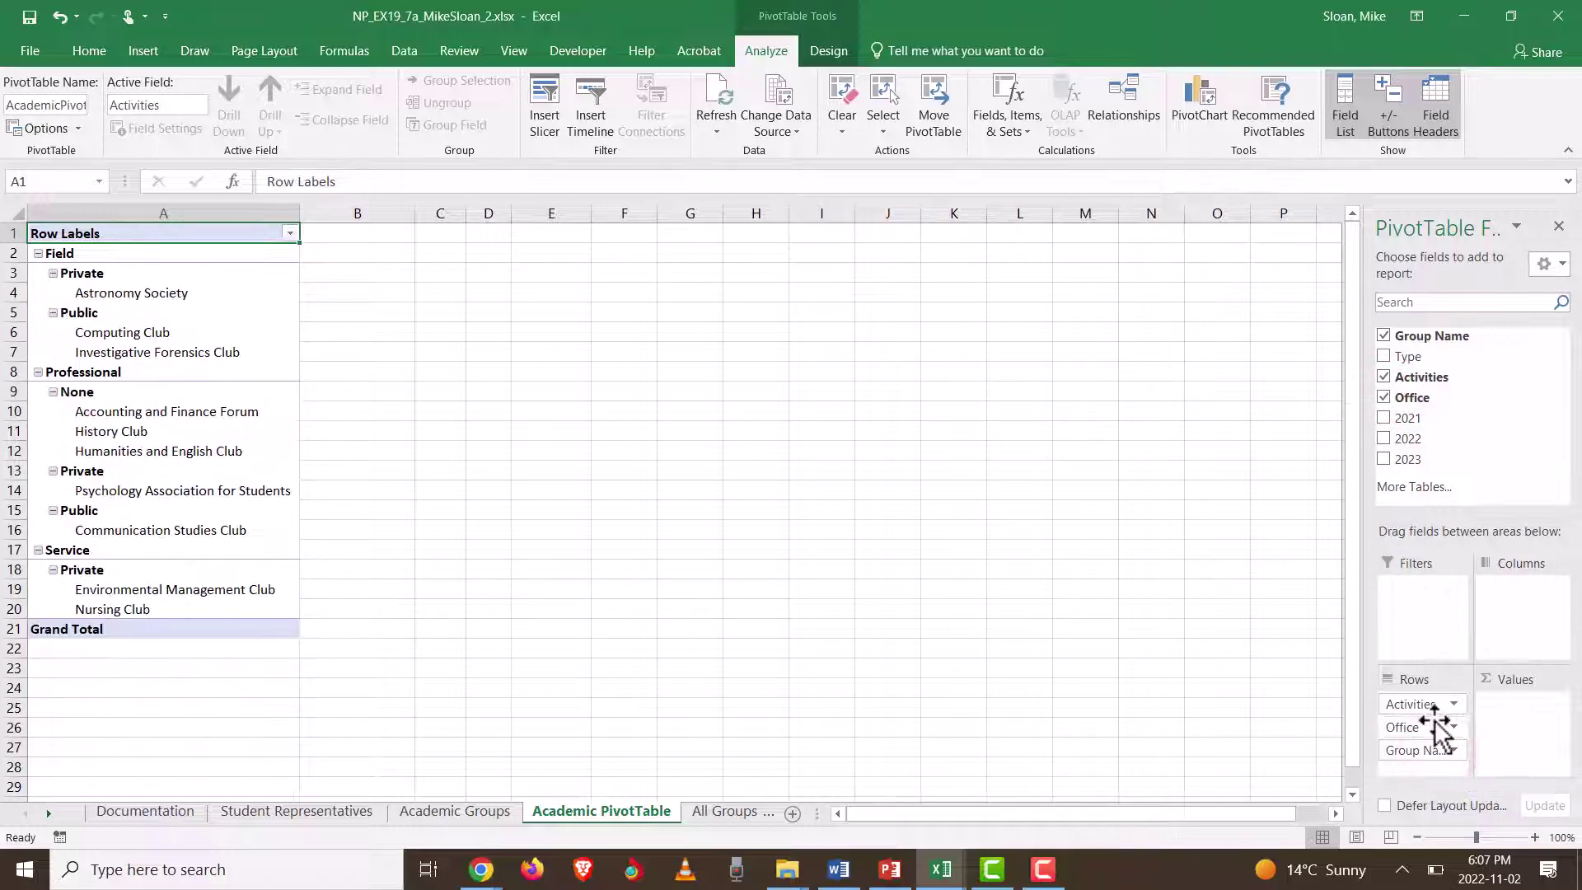
left_click(1383, 398)
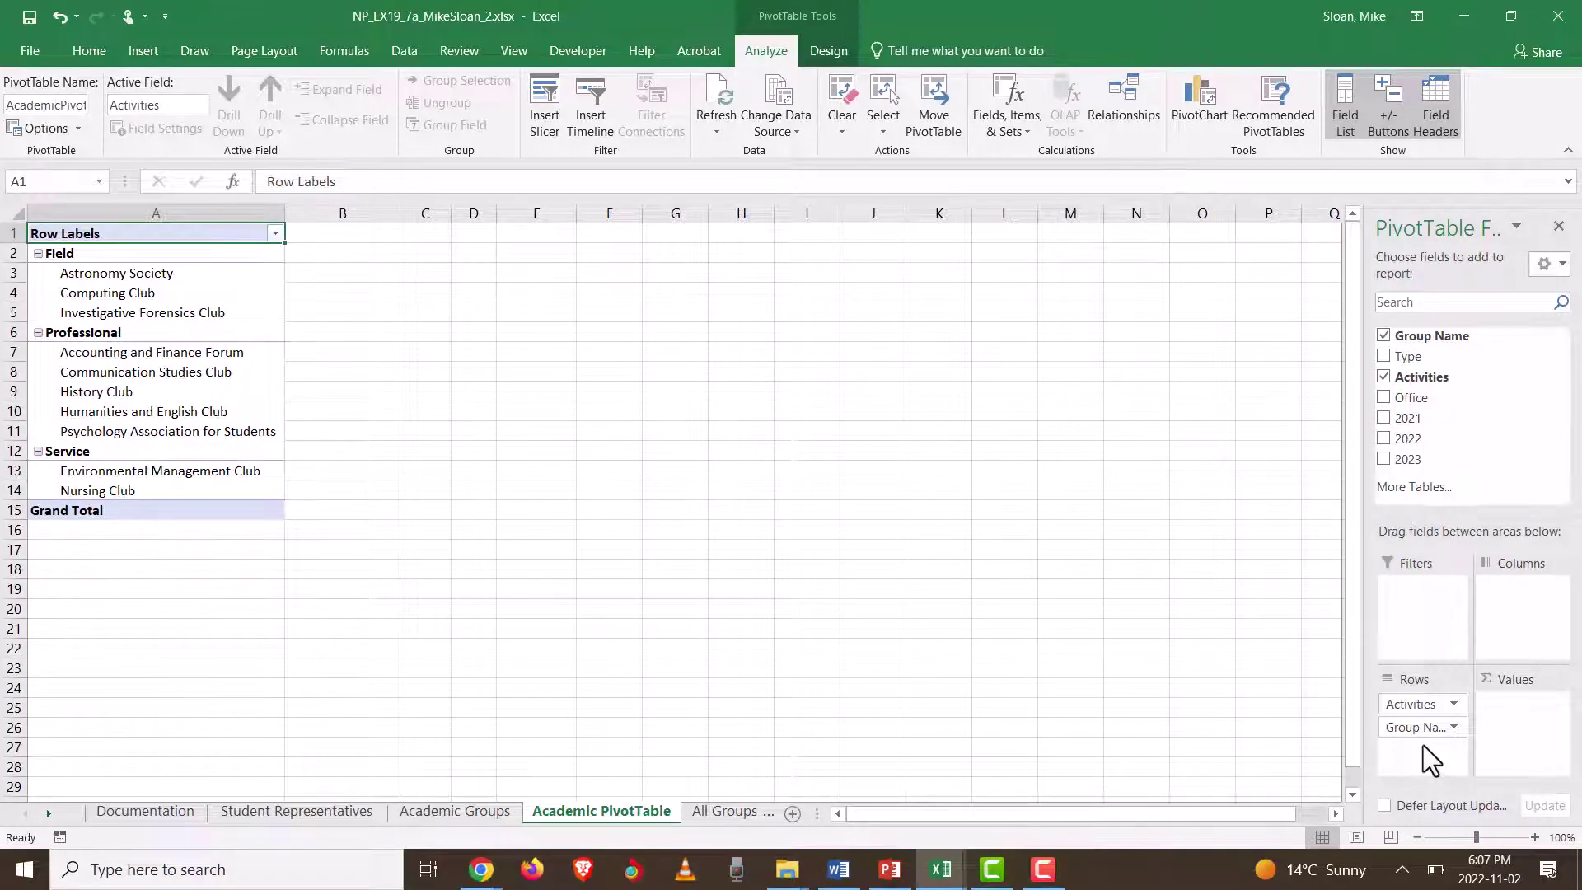
Step: Highlight instruction 14c in Word, add the 2021, 2022 and 2023 fields to the Excel PivotTable's values, and return to Word
key("alt+Tab")
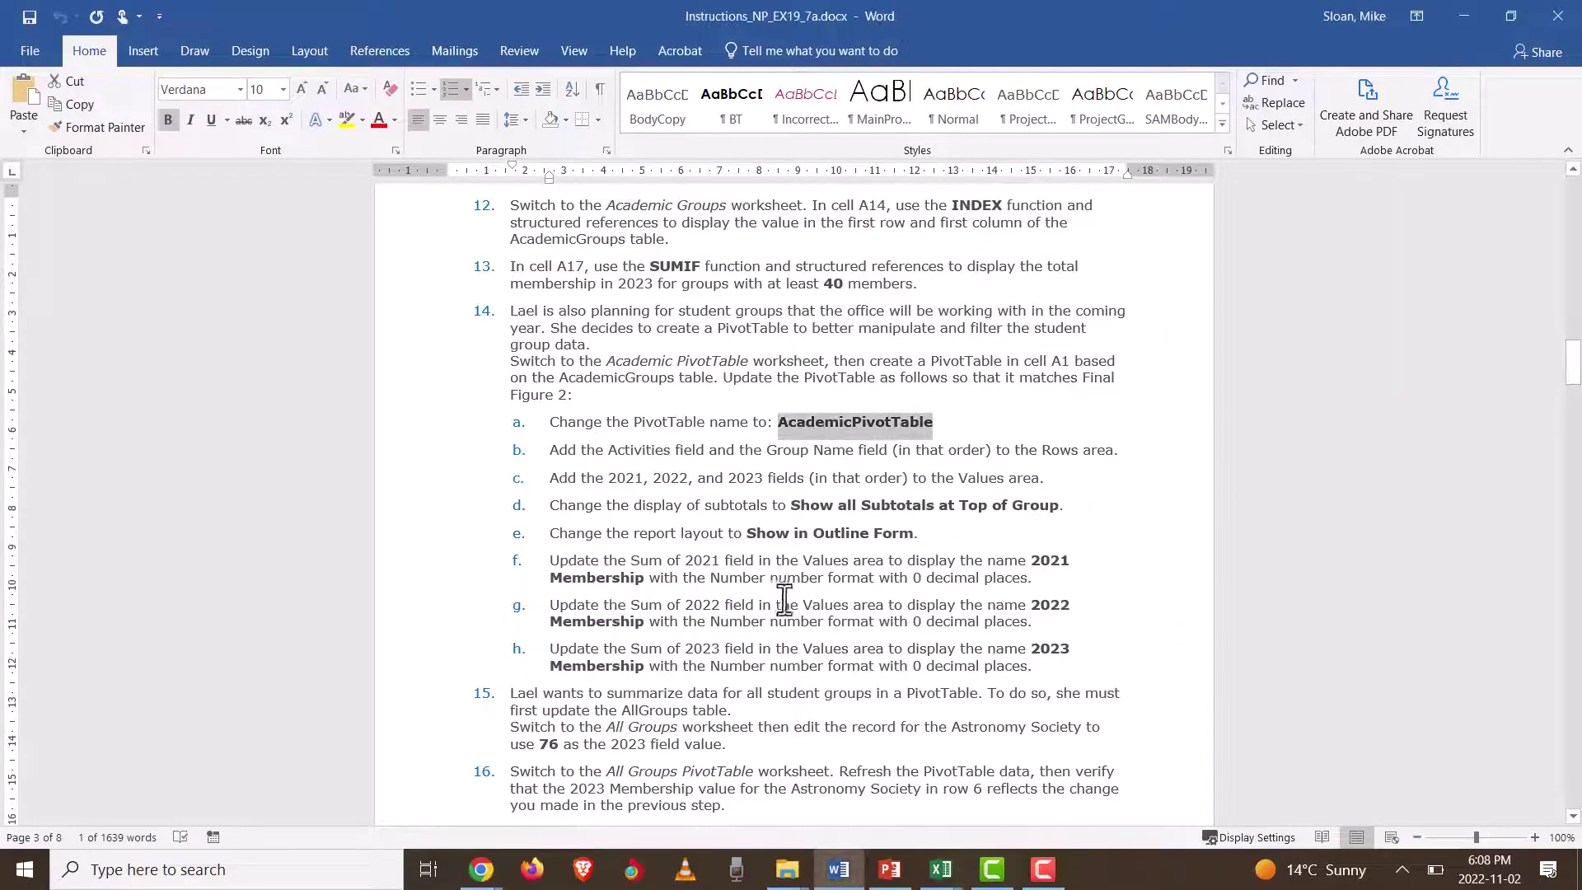
left_click_drag(552, 479, 1030, 478)
key("alt+Tab")
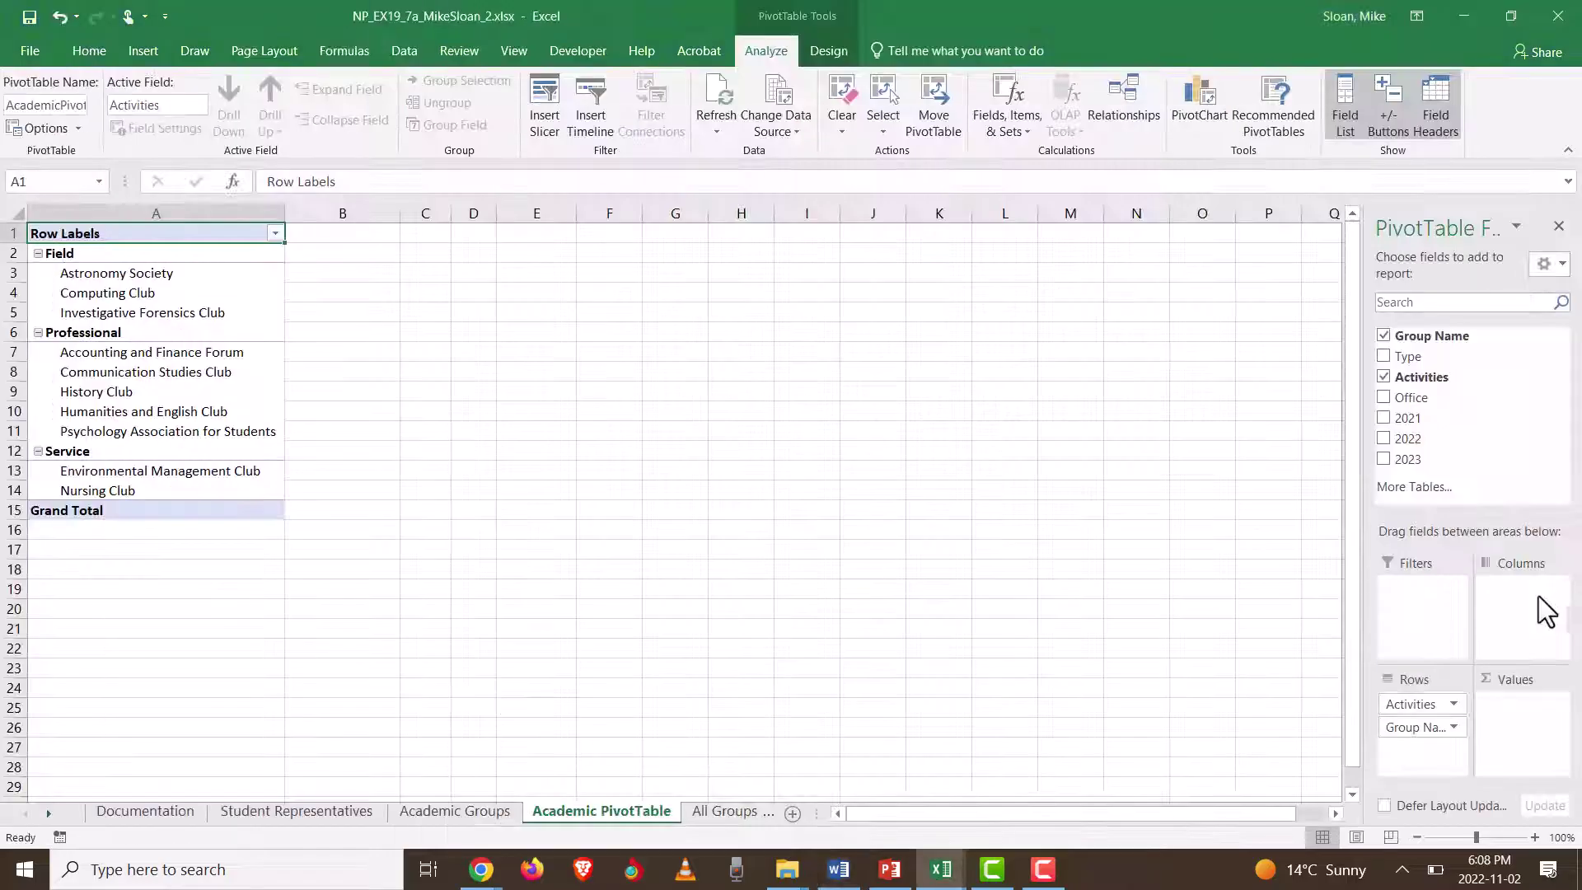
left_click(1384, 418)
left_click(1383, 439)
left_click(1383, 460)
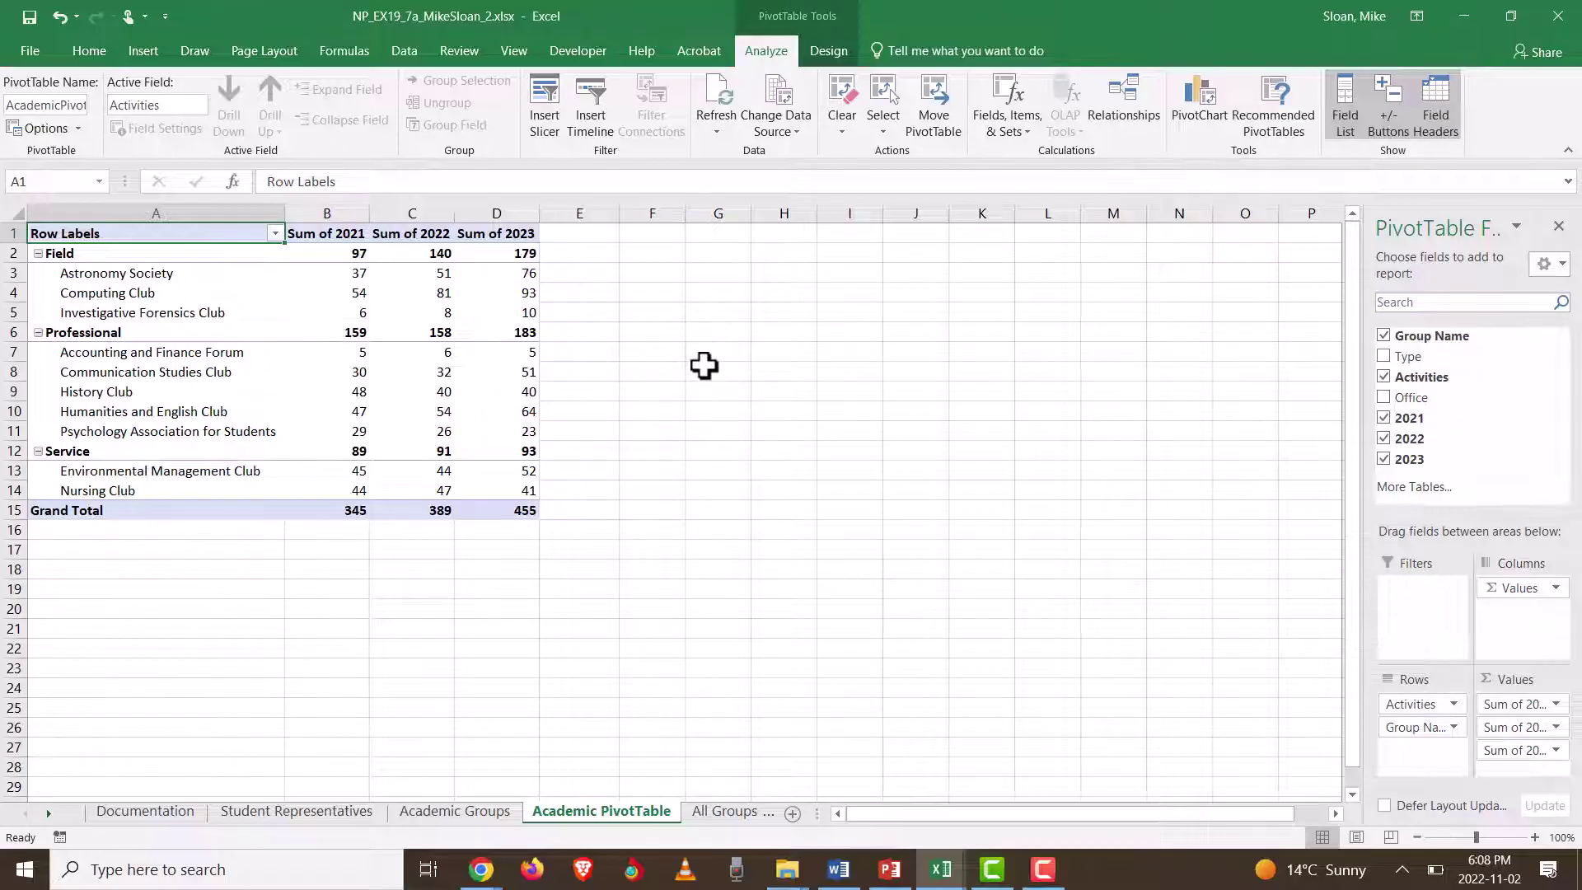
key("alt+Tab")
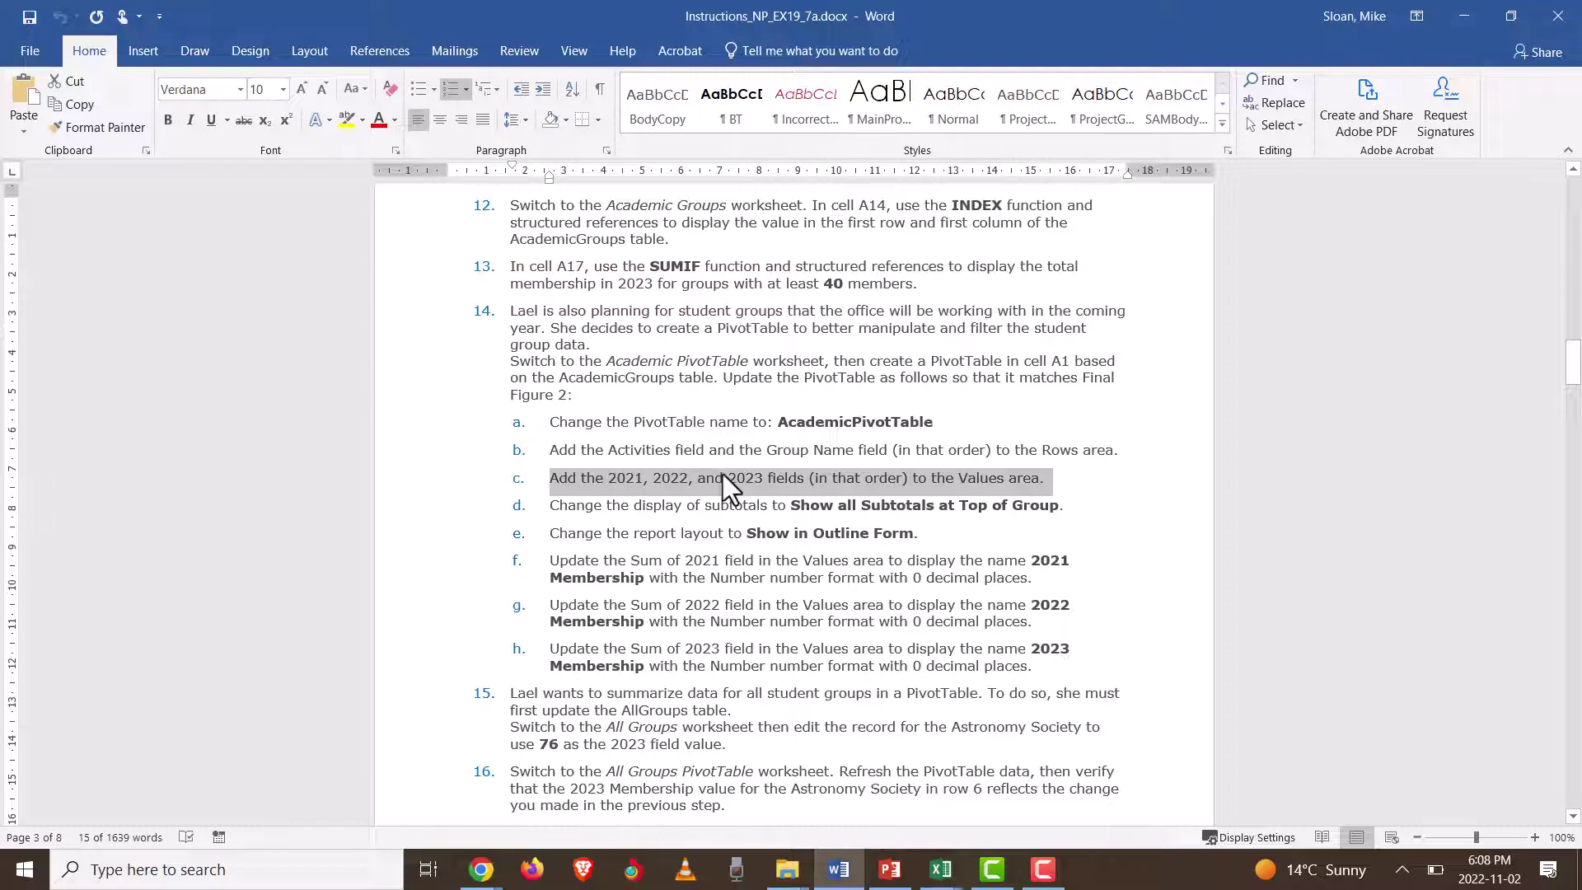
Step: In Excel, try removing and re-adding the 2021 and 2022 value fields, and restore the 2021, 2022, 2023 order
key("alt+Tab")
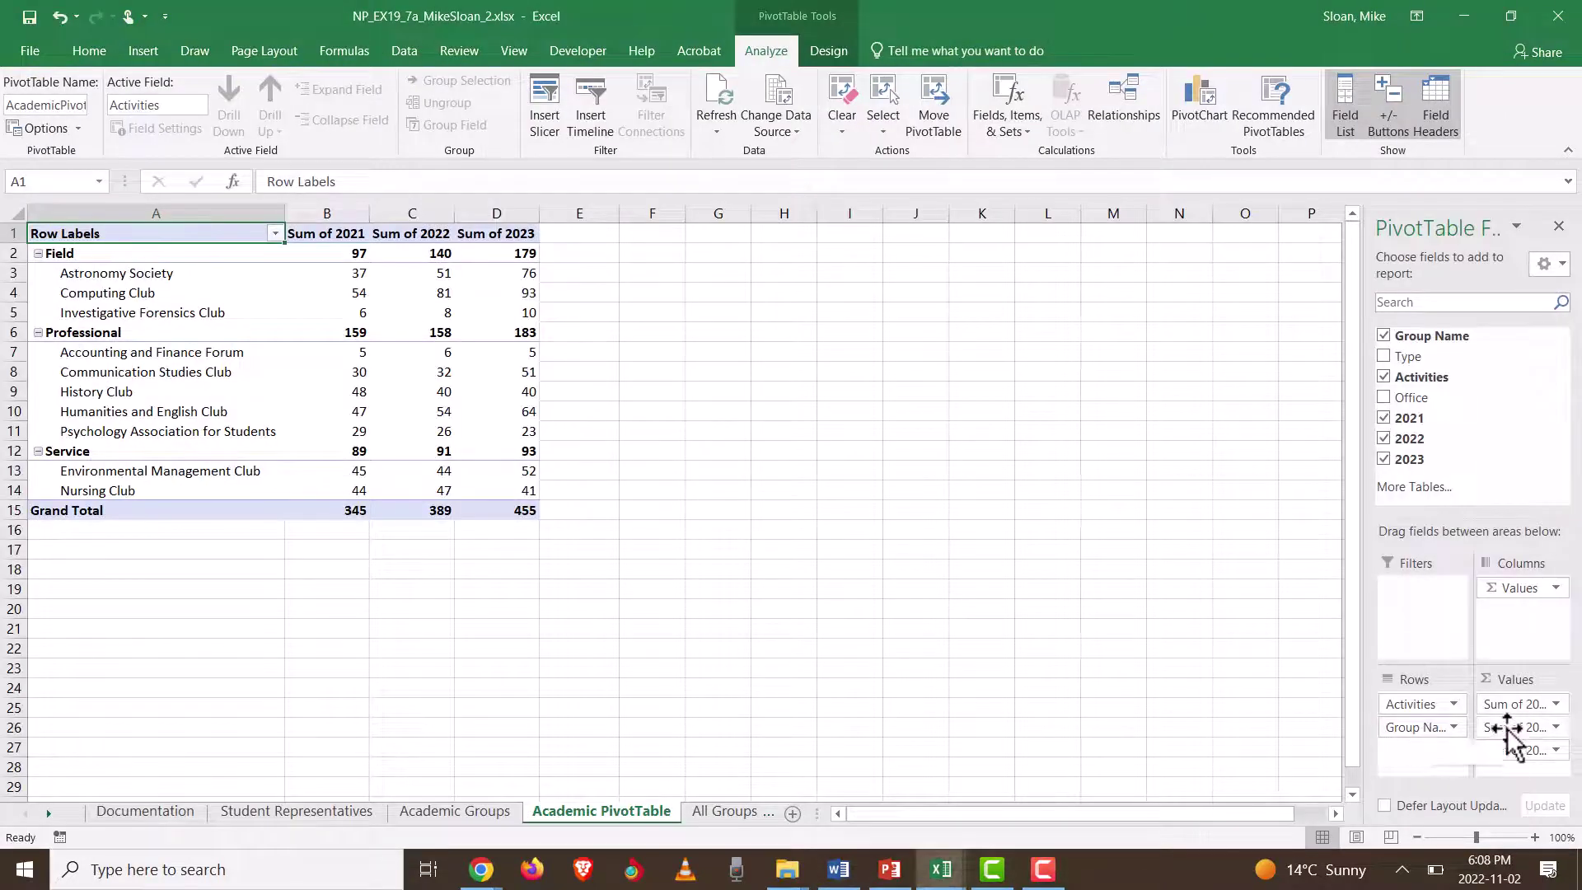
left_click_drag(1510, 733, 1503, 736)
left_click_drag(1501, 732, 1467, 735)
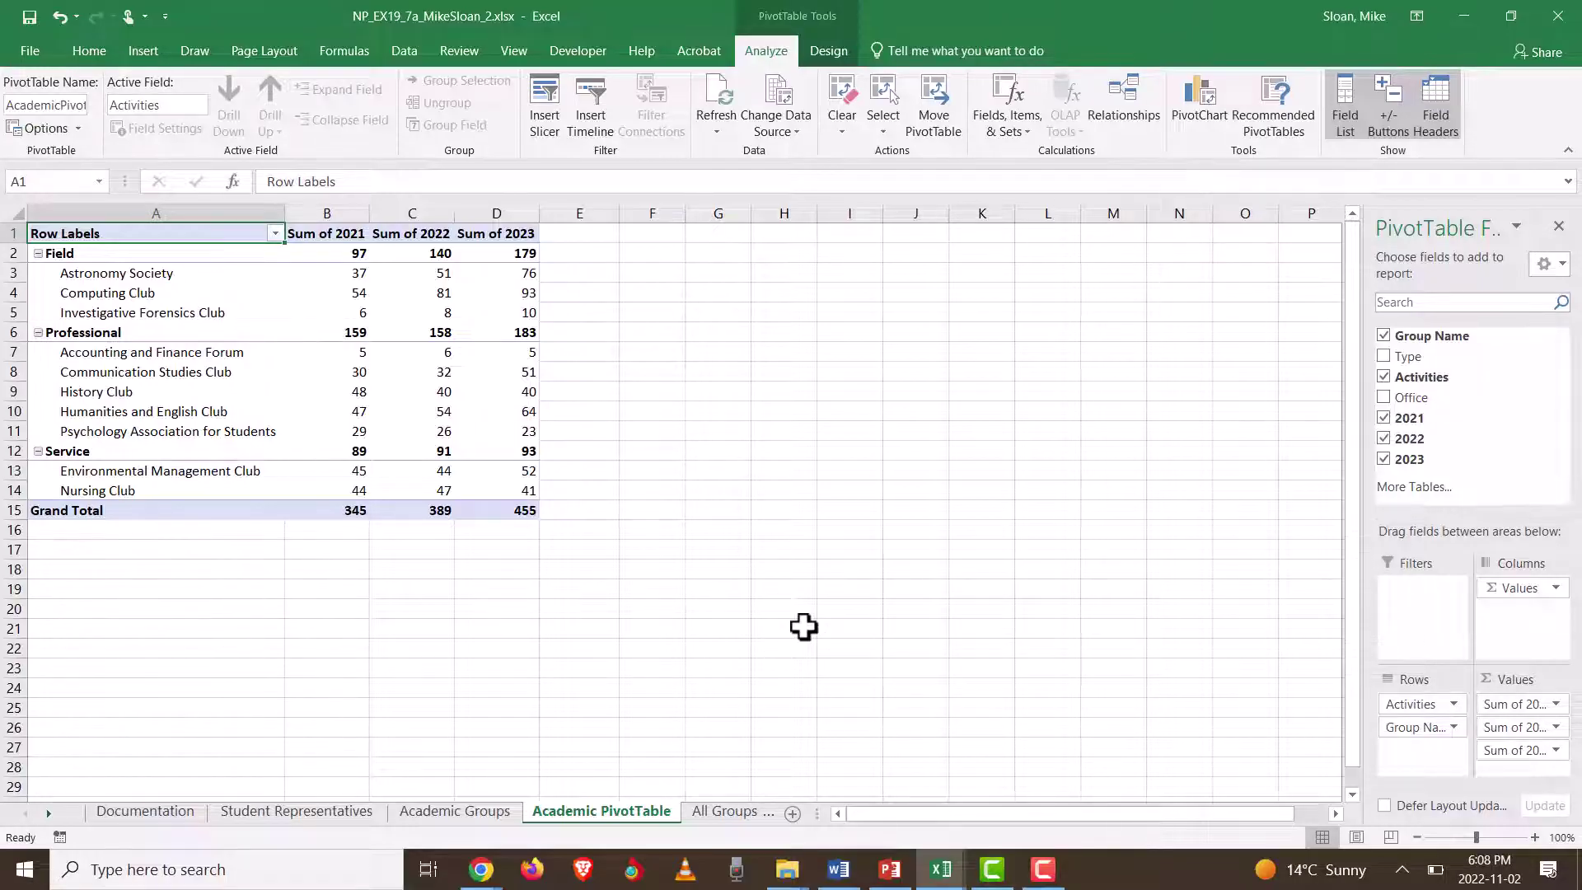
left_click(1383, 439)
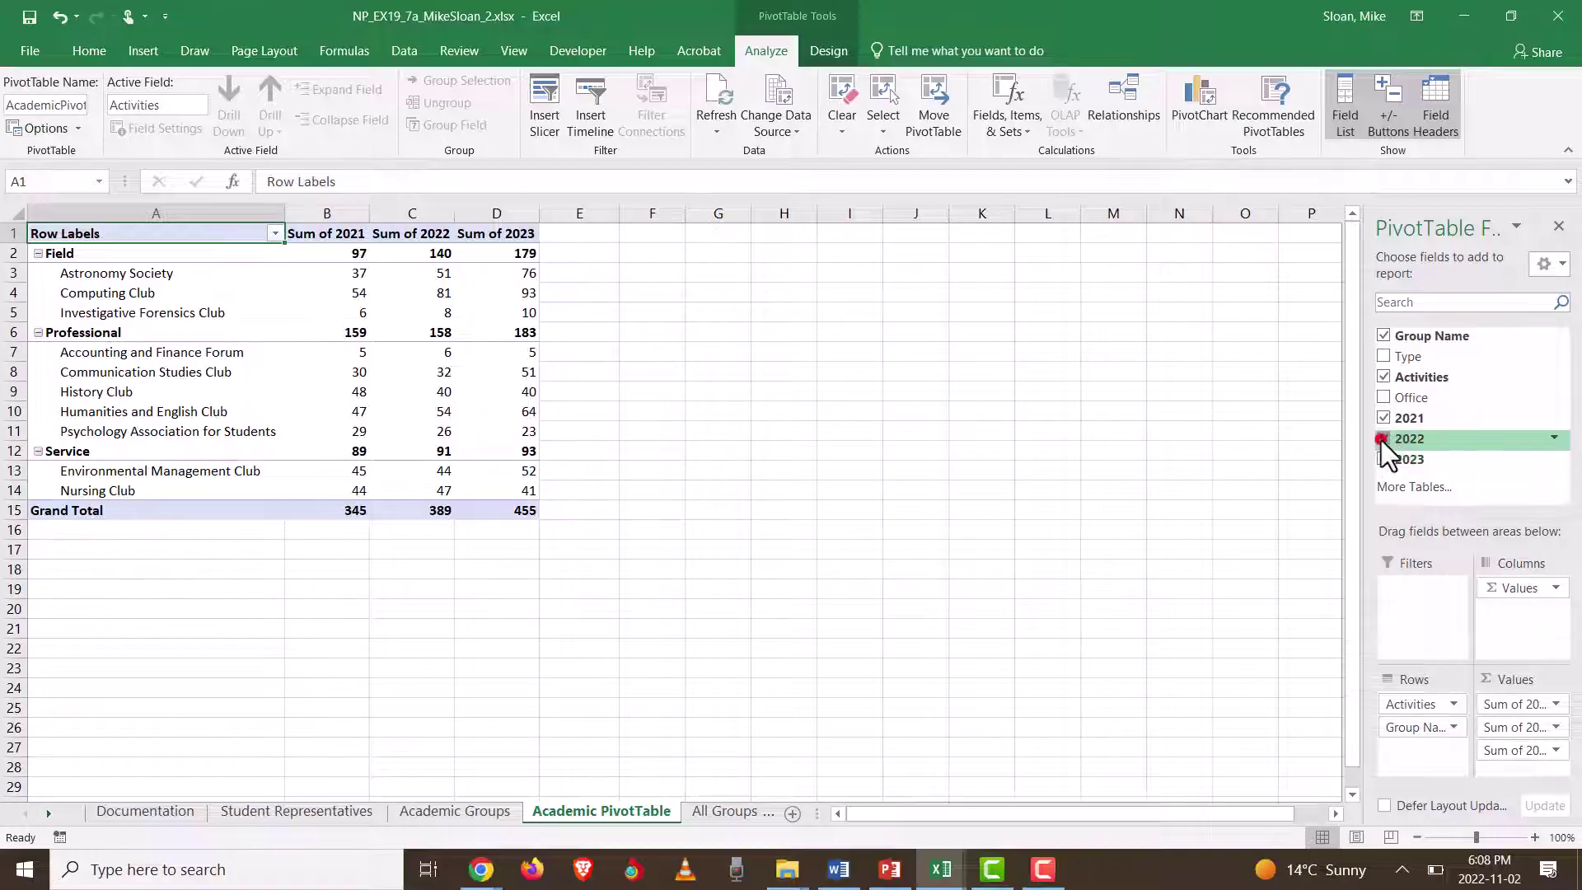
left_click(1383, 418)
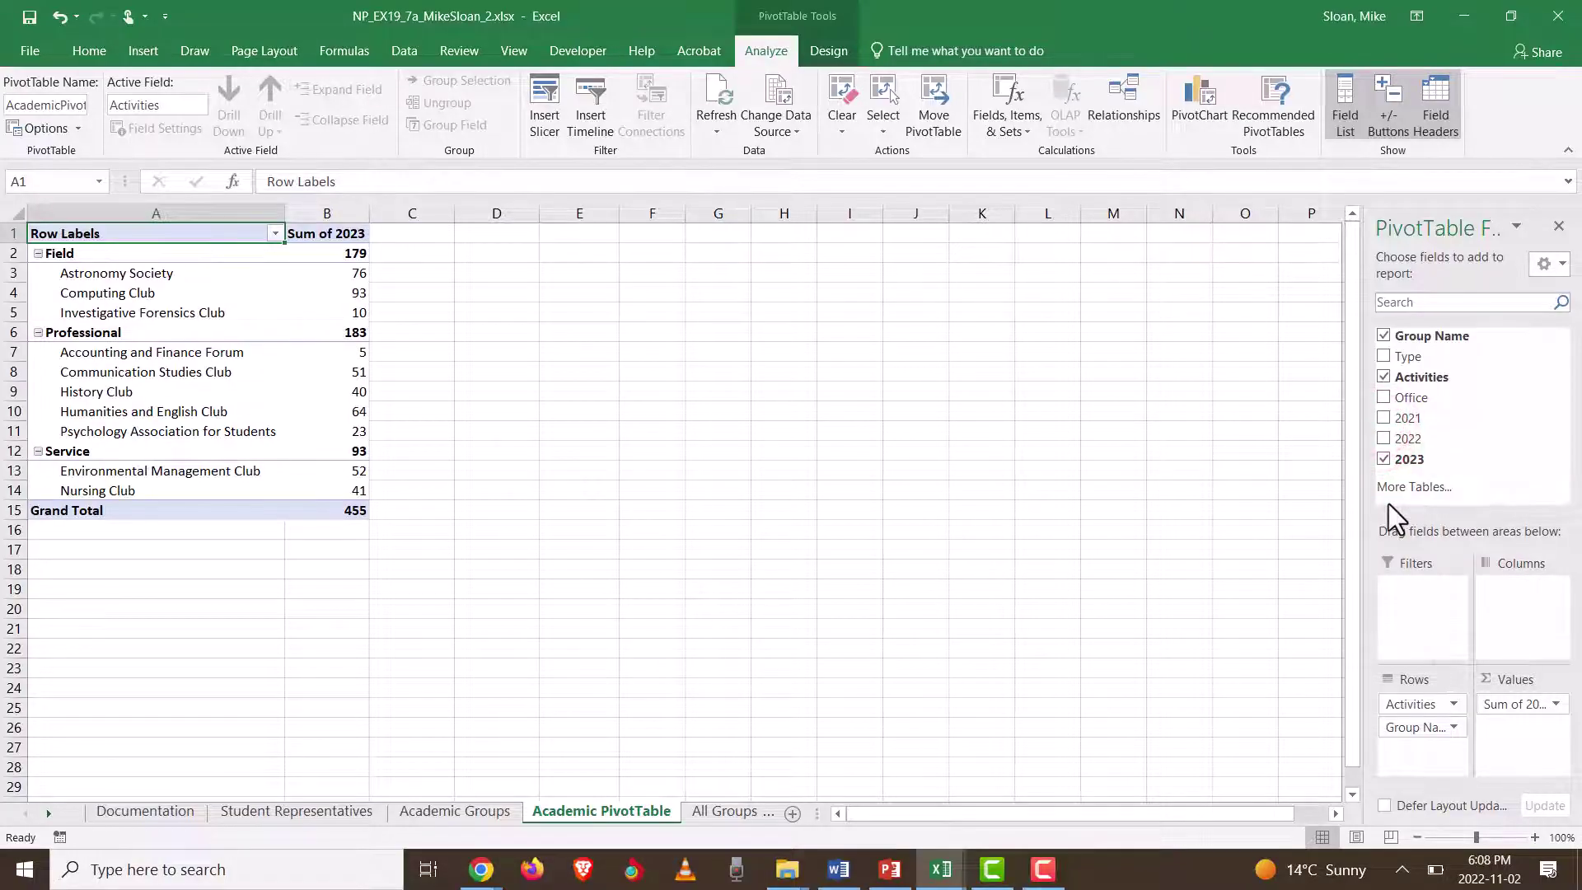
left_click(1382, 418)
left_click(1383, 439)
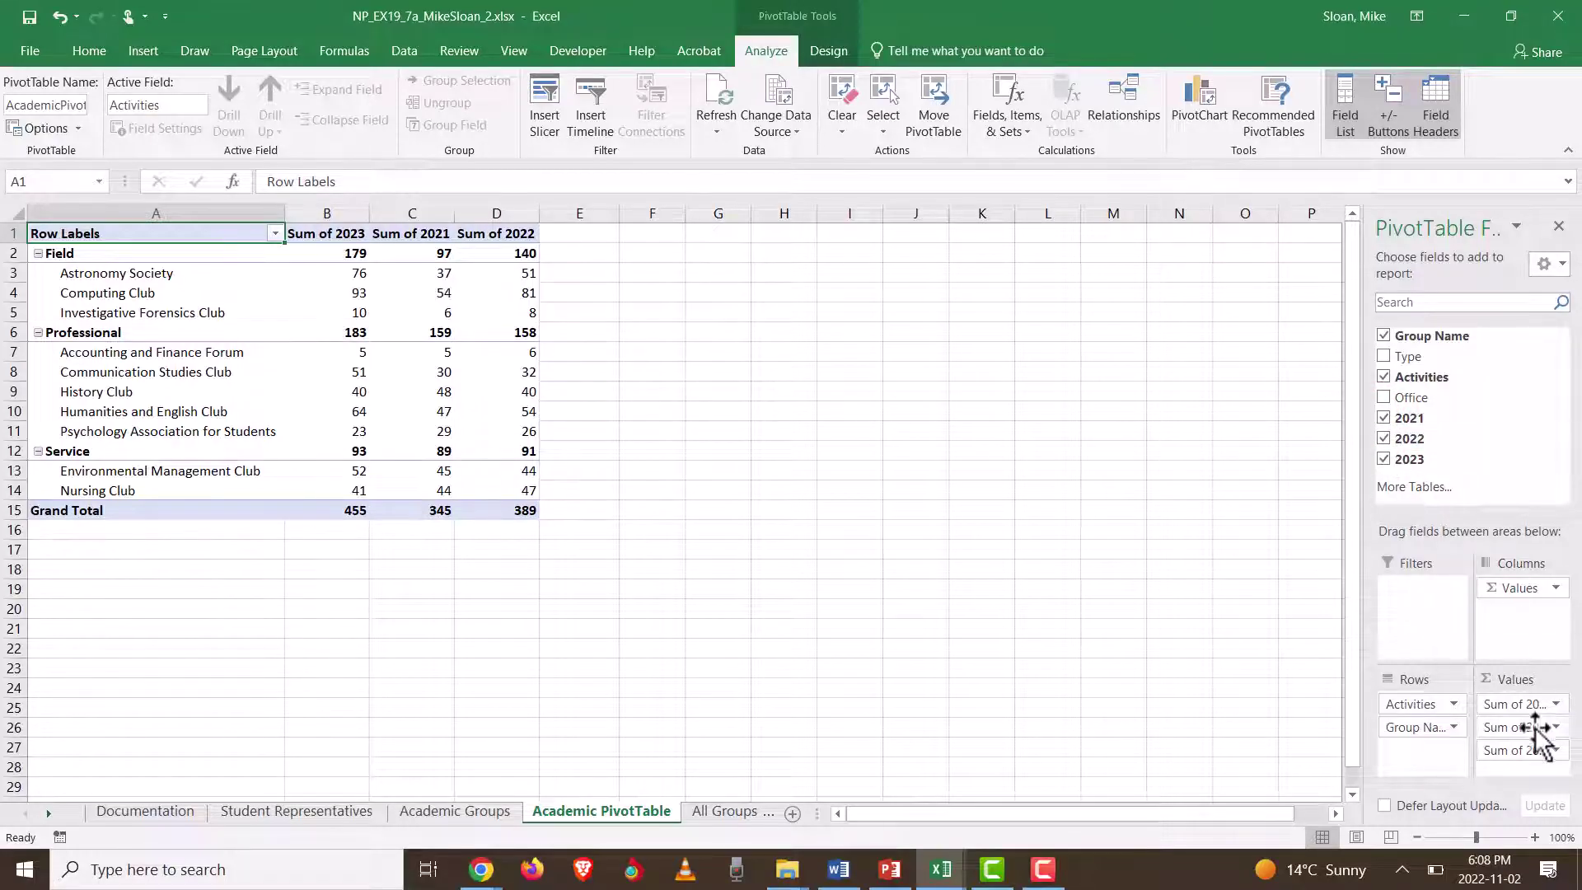
left_click_drag(1537, 728, 1537, 714)
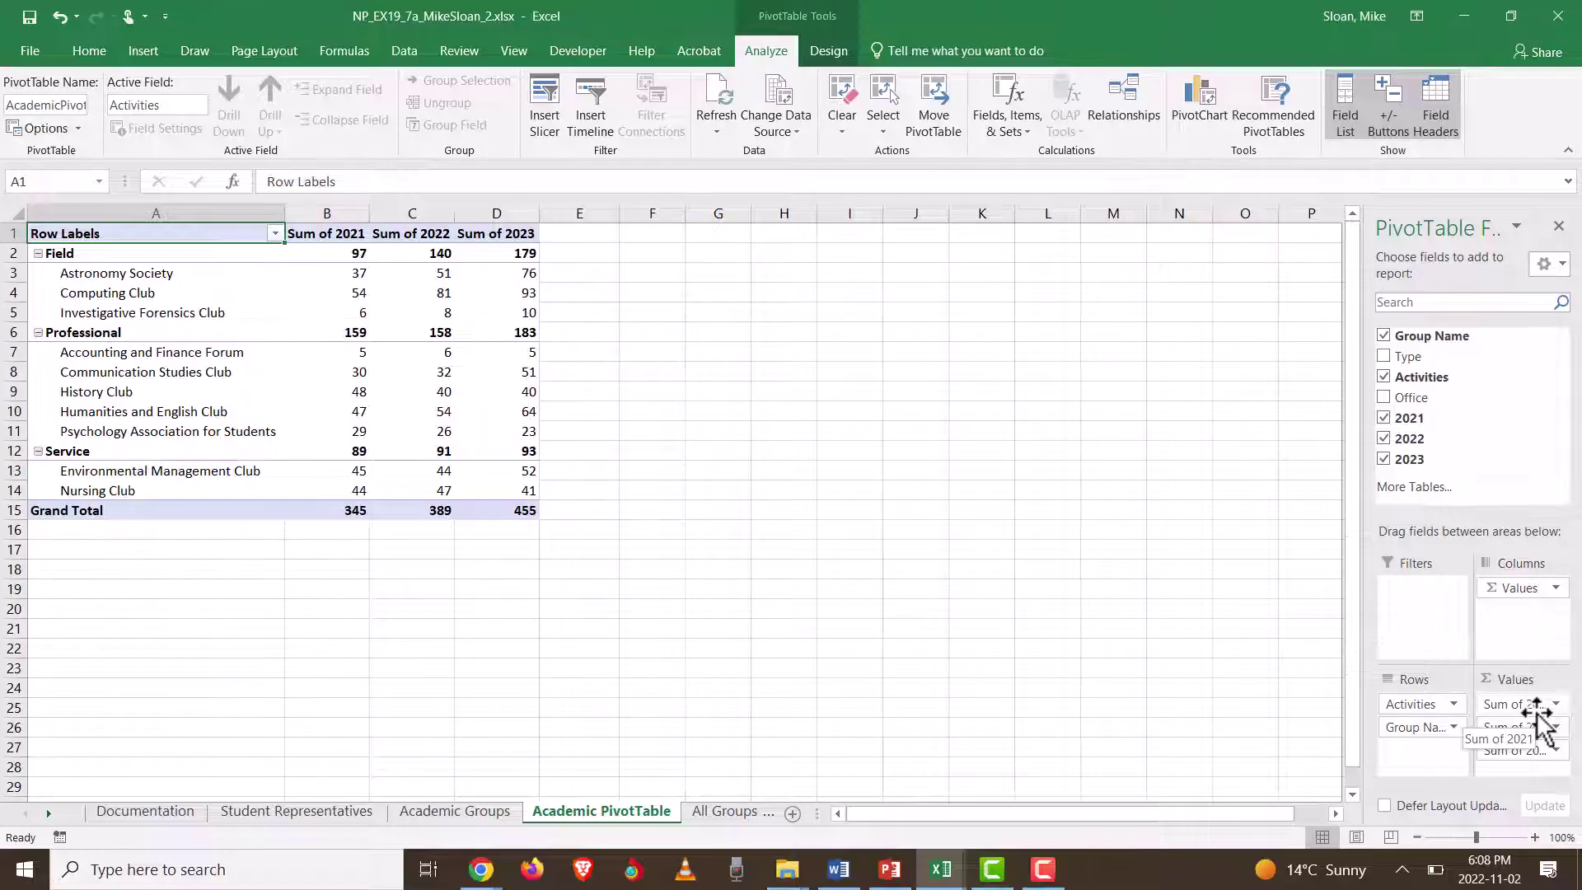
Step: Review the source table on the Academic Groups worksheet, return to the Academic PivotTable worksheet, and highlight instructions 14d and 14e in Word
left_click(481, 809)
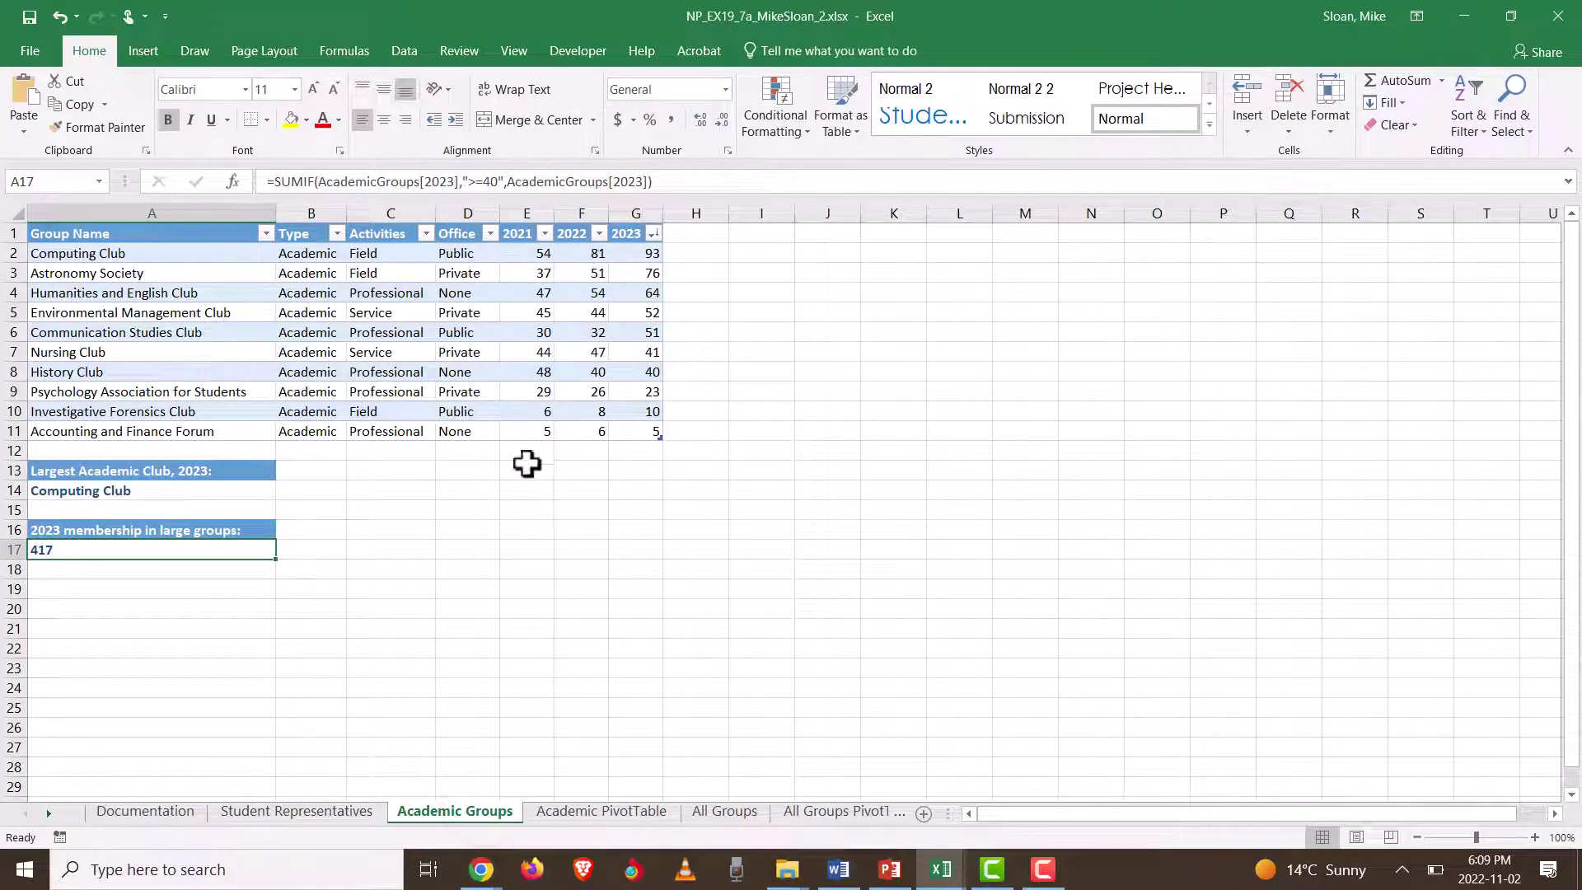
left_click(591, 812)
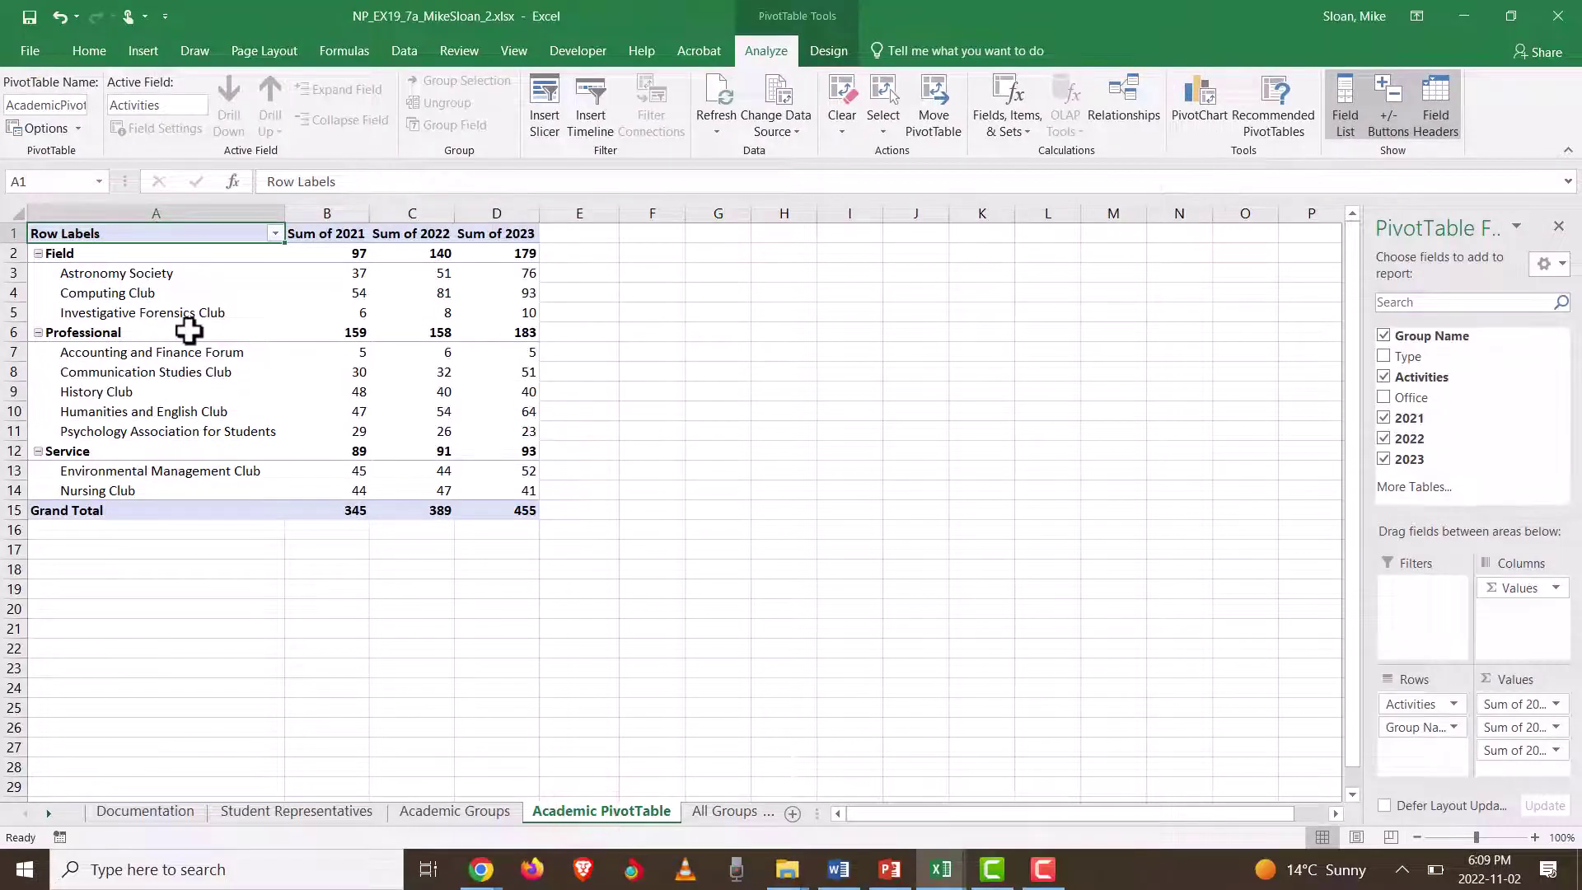
key("alt+Tab")
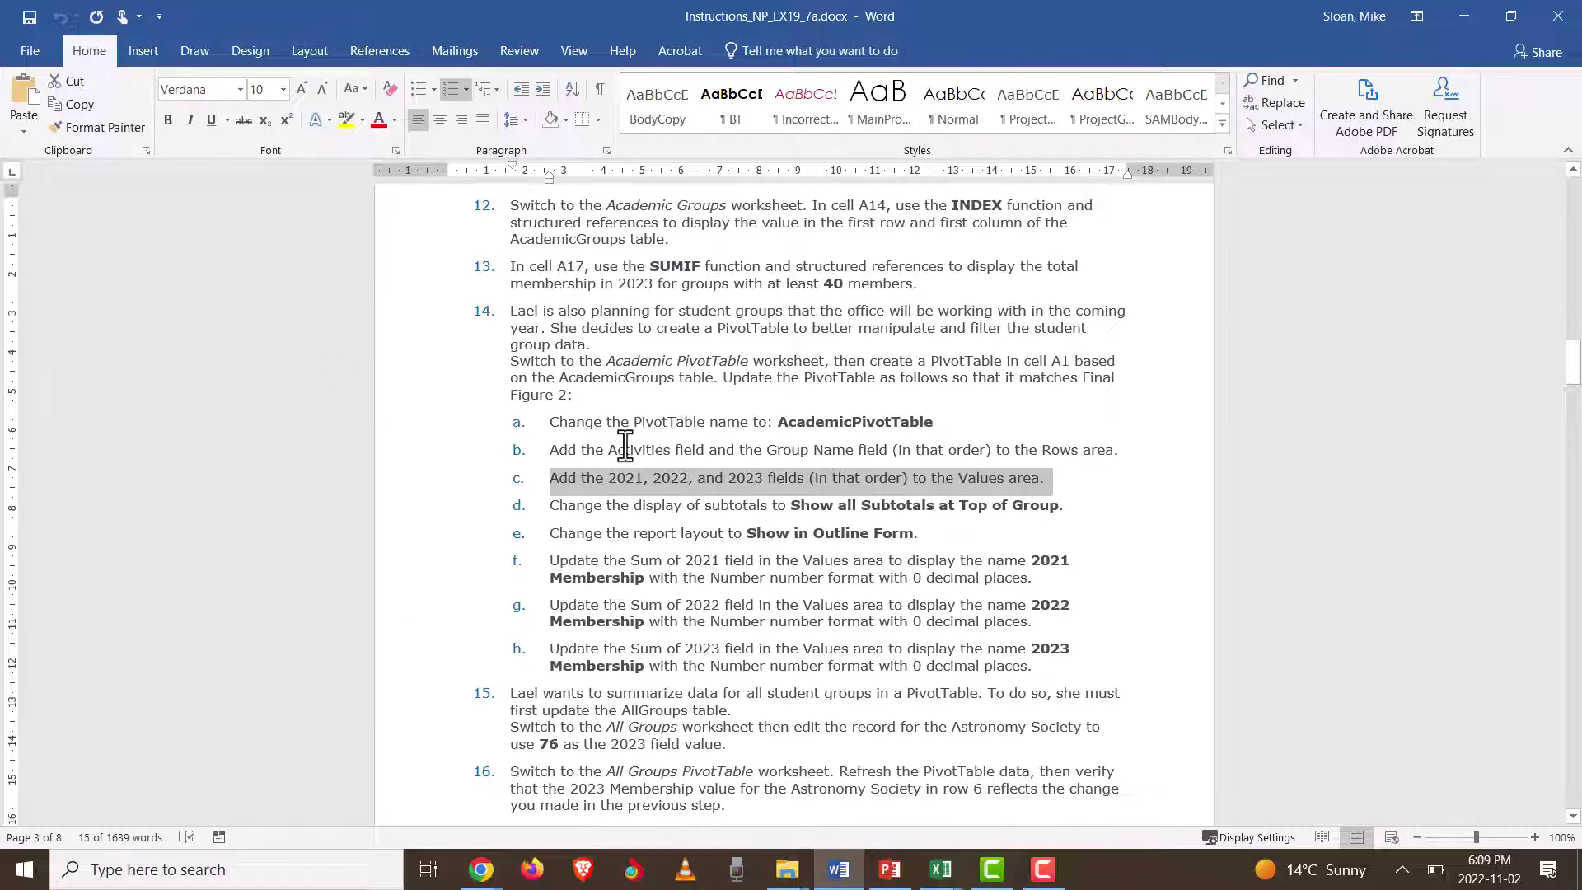
left_click(657, 507)
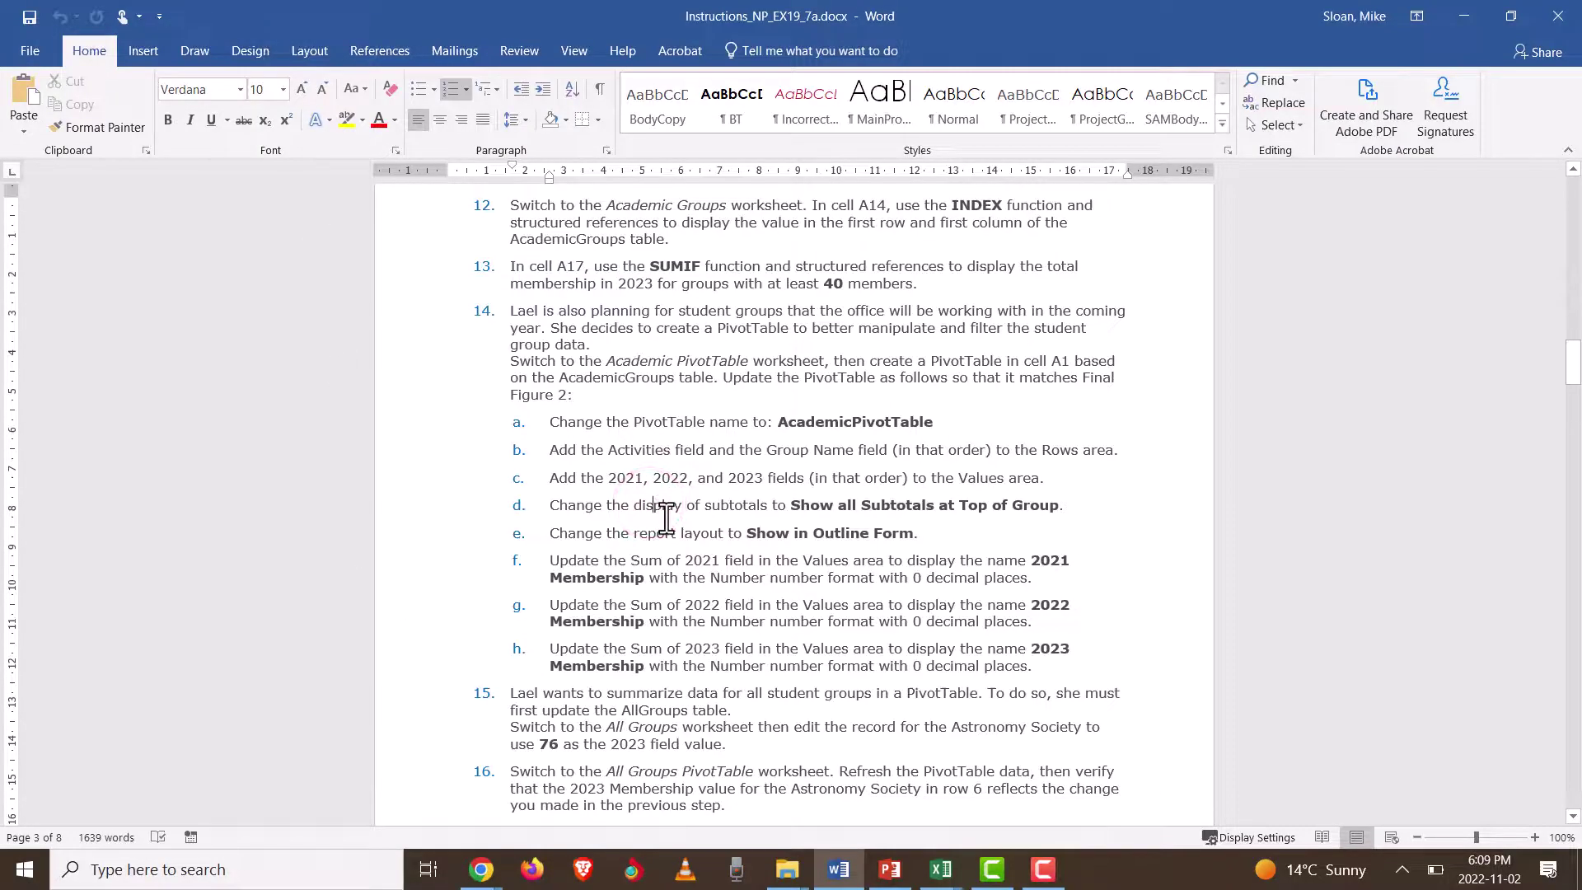
left_click_drag(947, 533, 530, 508)
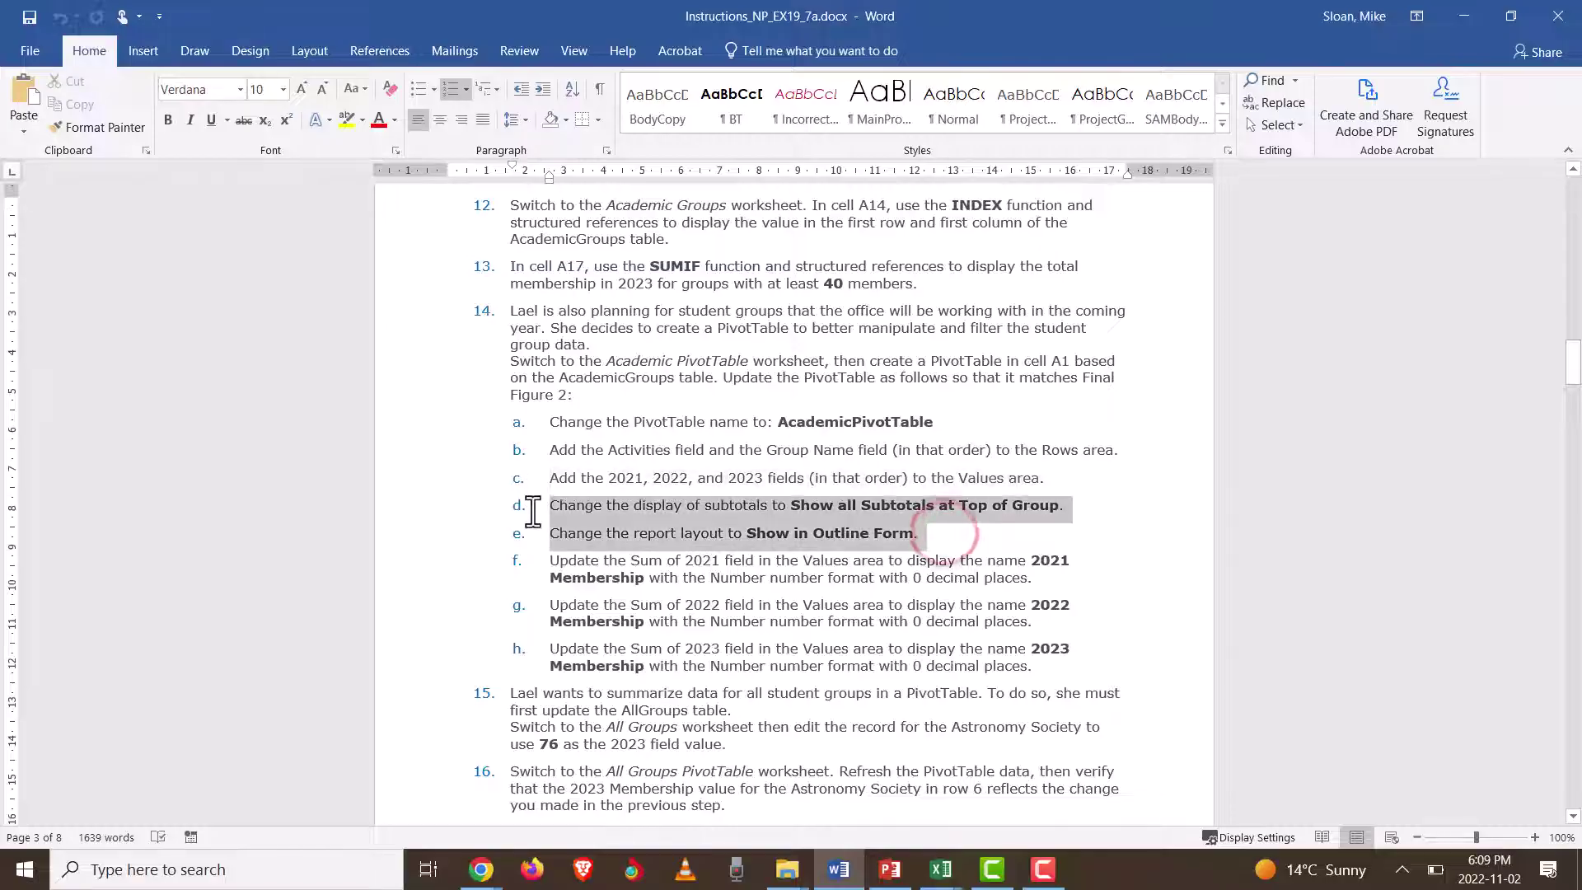
Step: Return to Excel and set the PivotTable to Show all Subtotals at Top of Group, rechecking the wording in Word
key("alt+Tab")
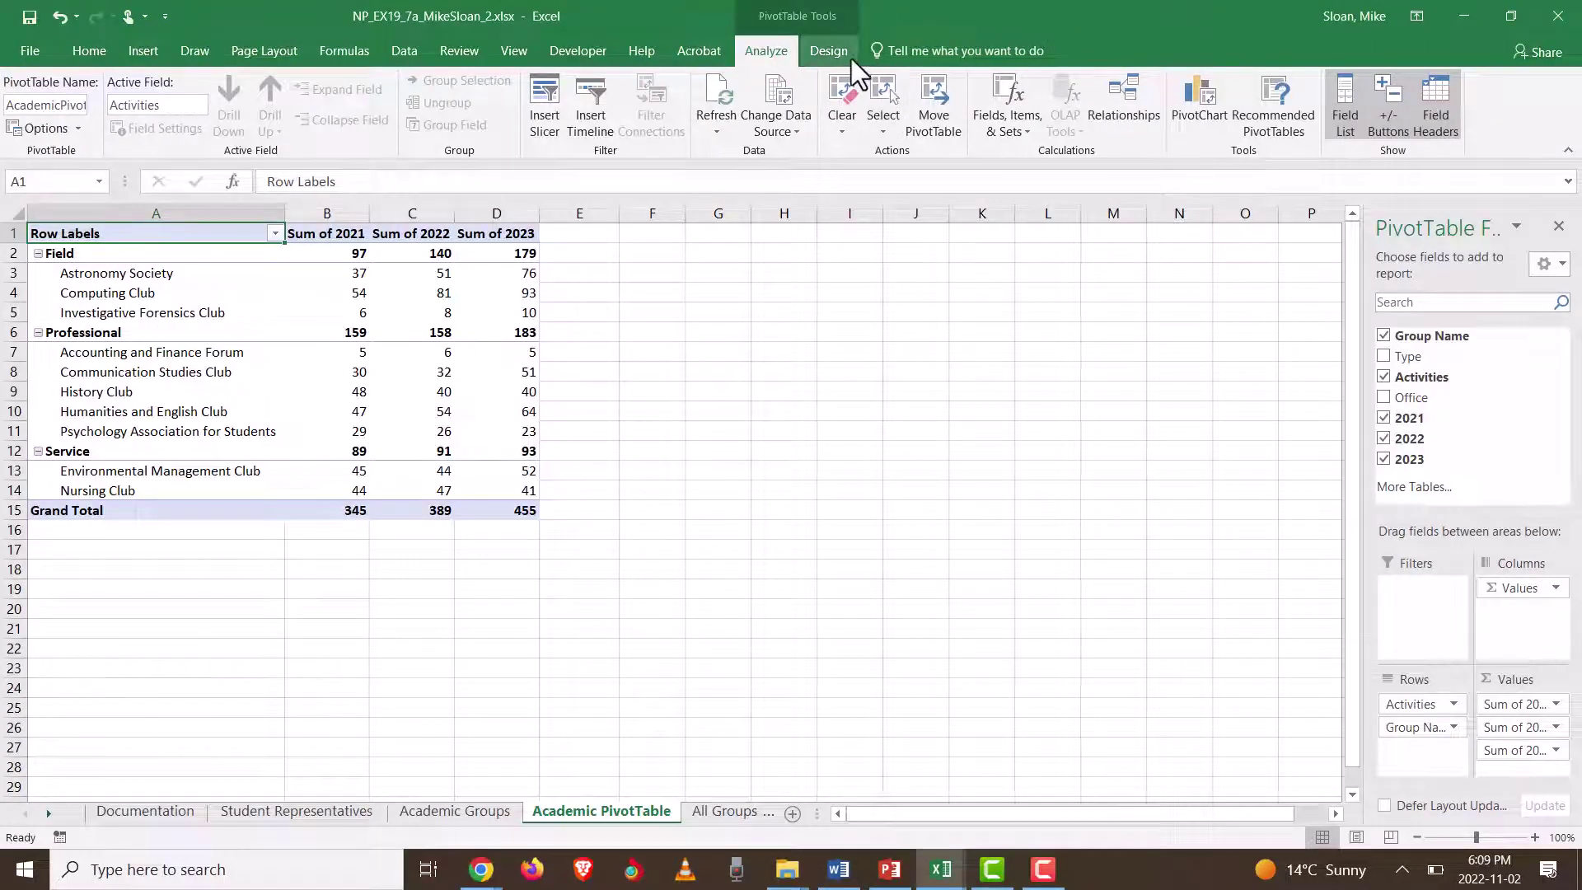
left_click(848, 55)
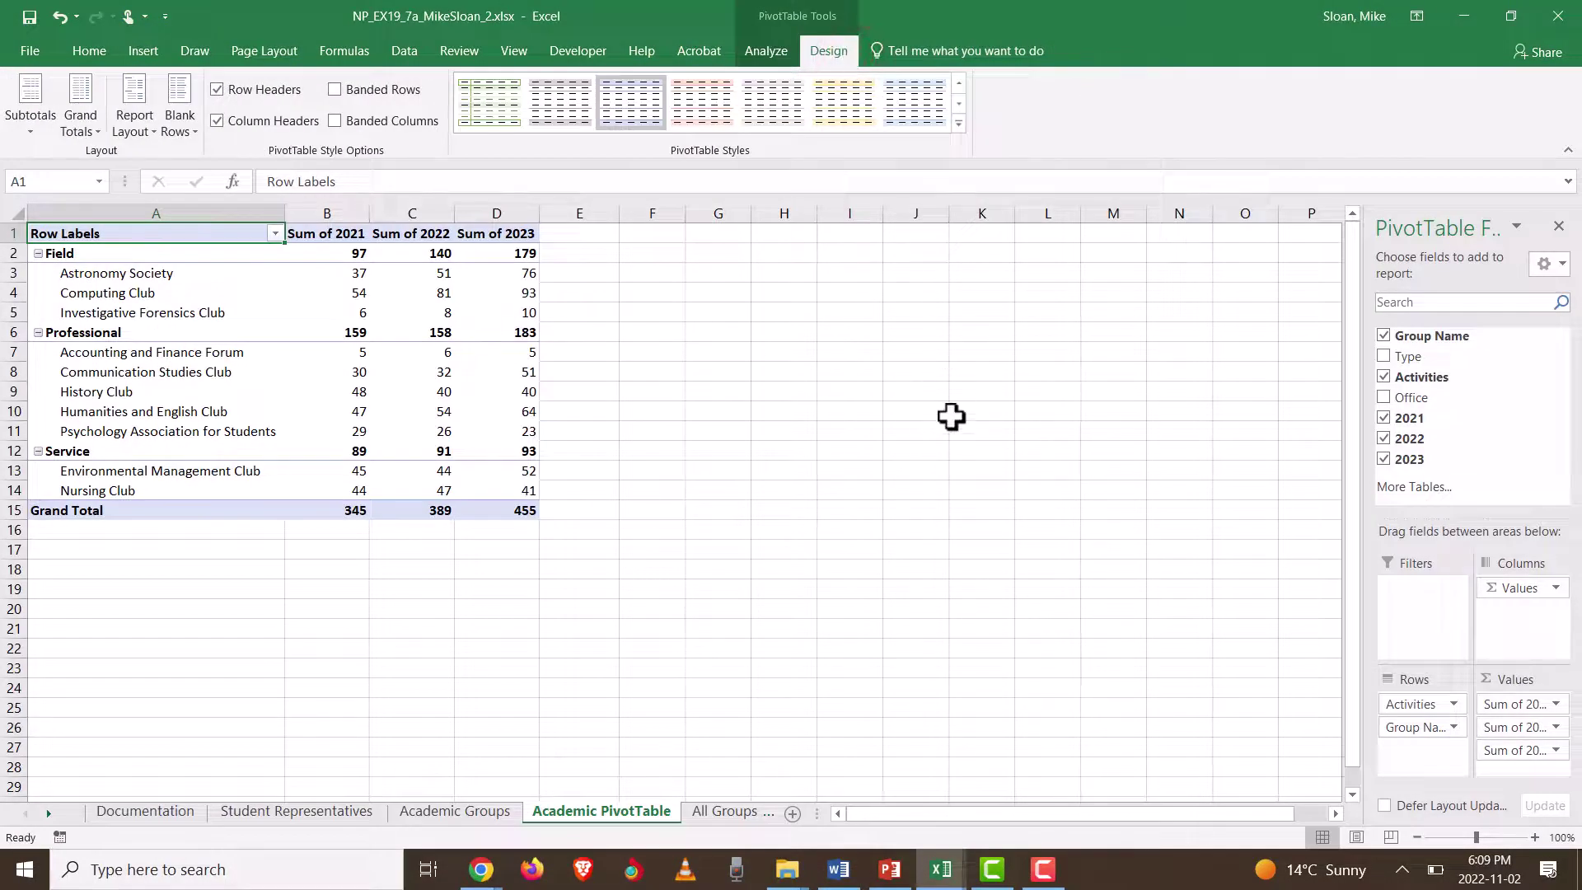
key("alt+Tab")
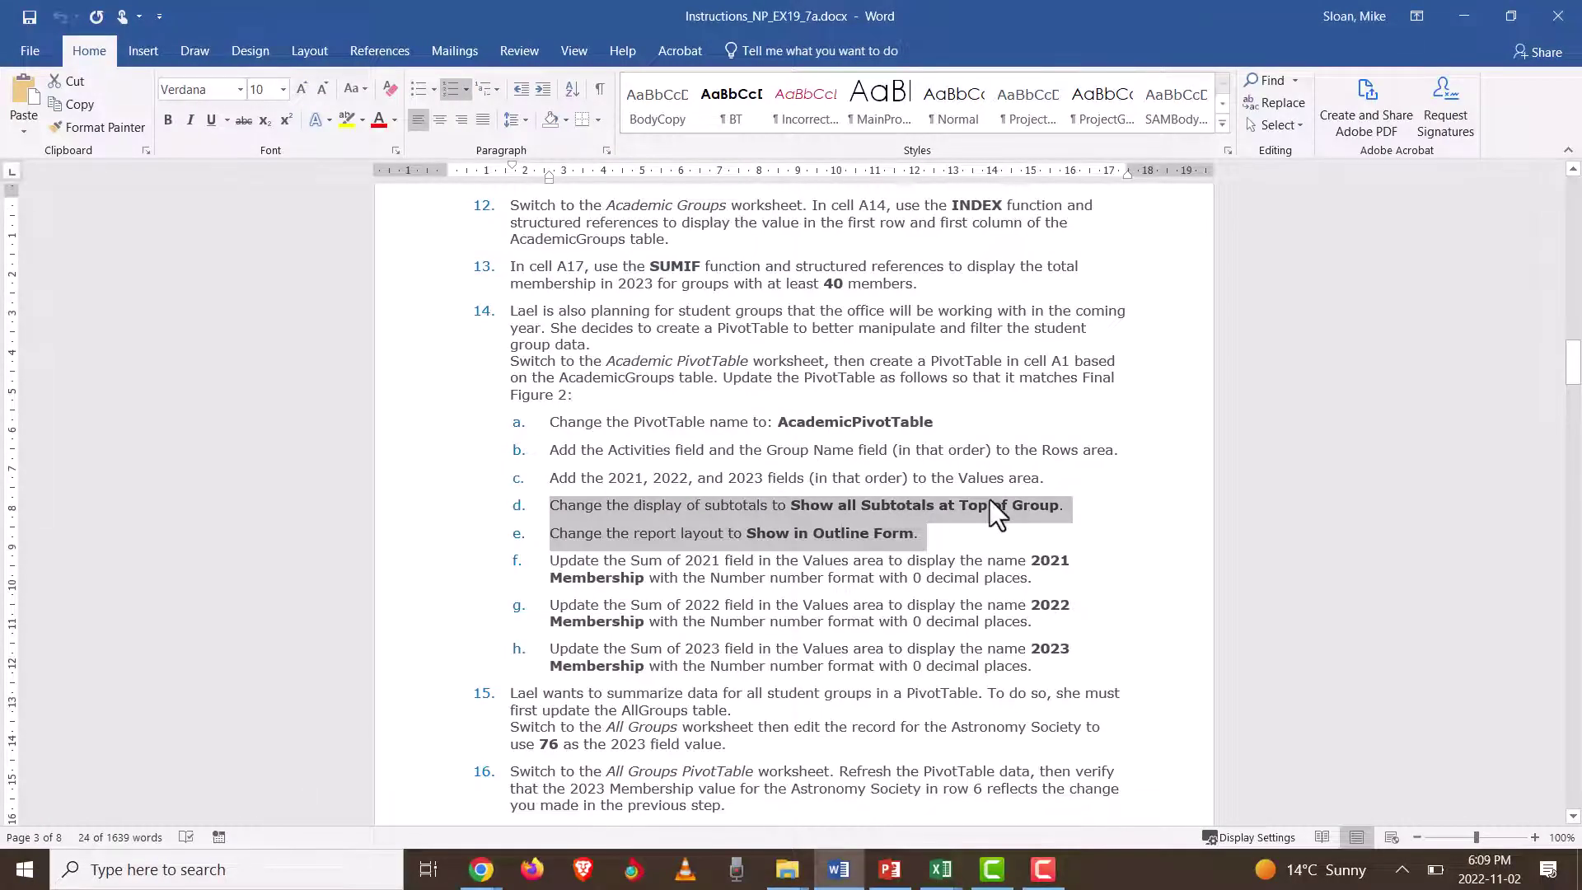
key("alt+Tab")
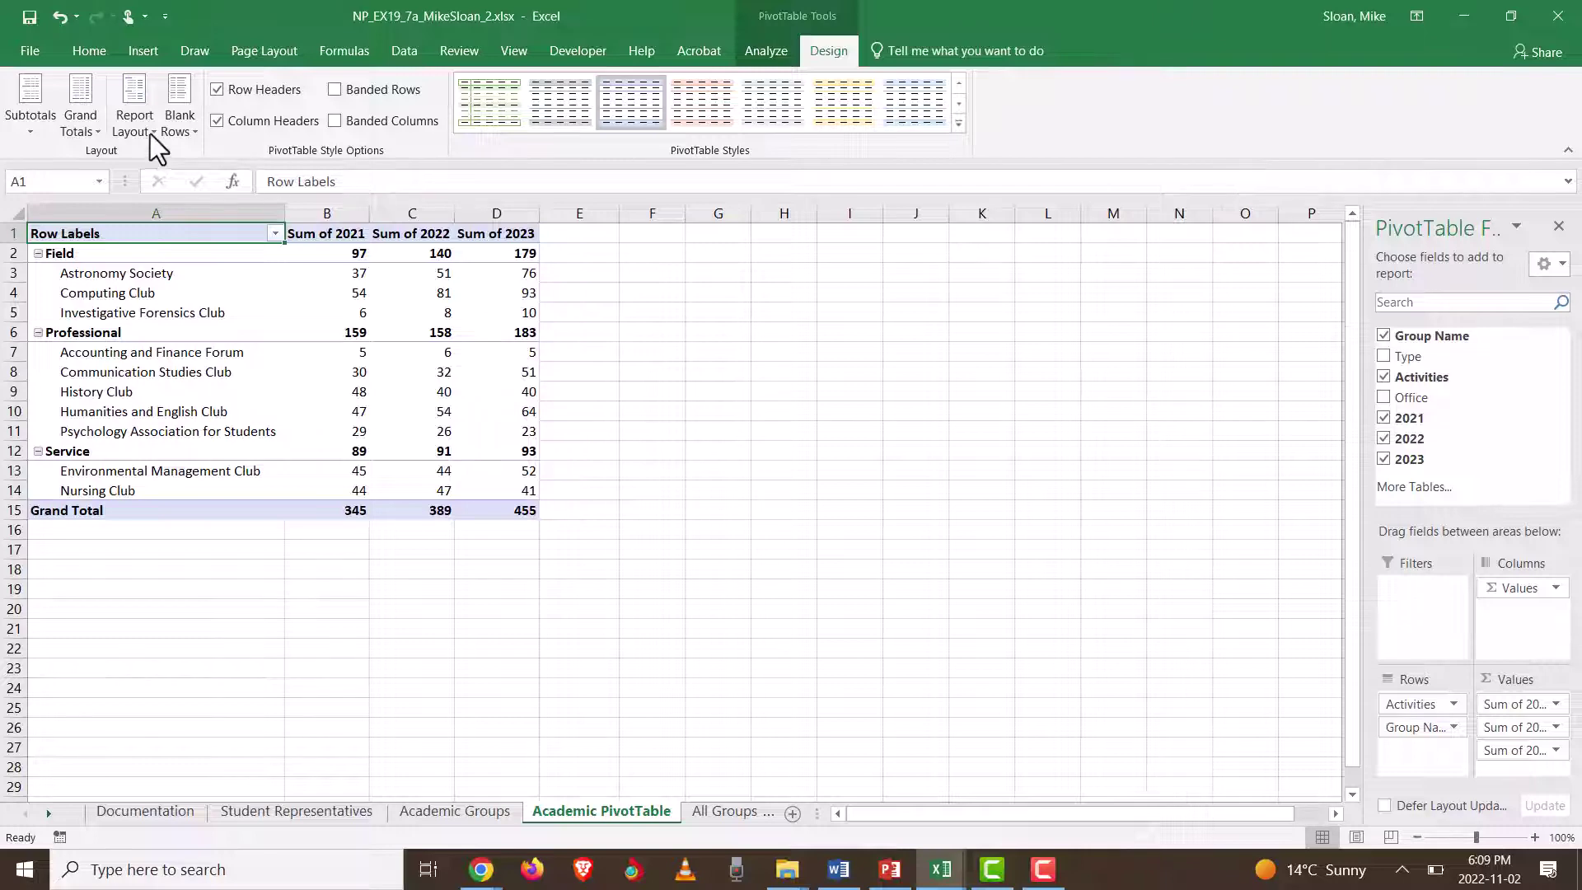
left_click(30, 139)
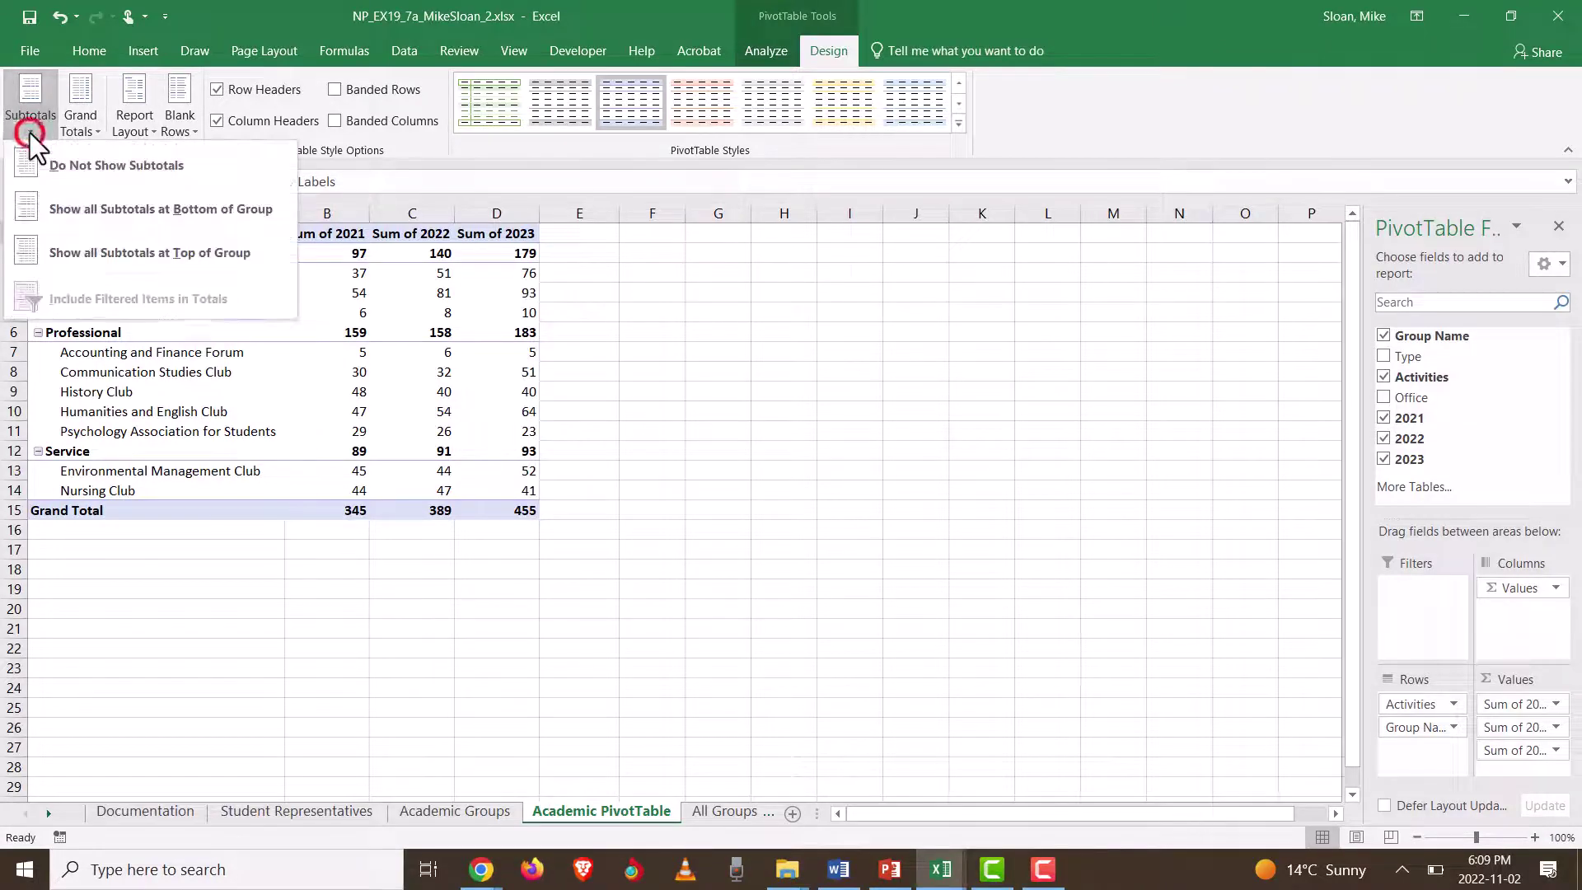
left_click(89, 258)
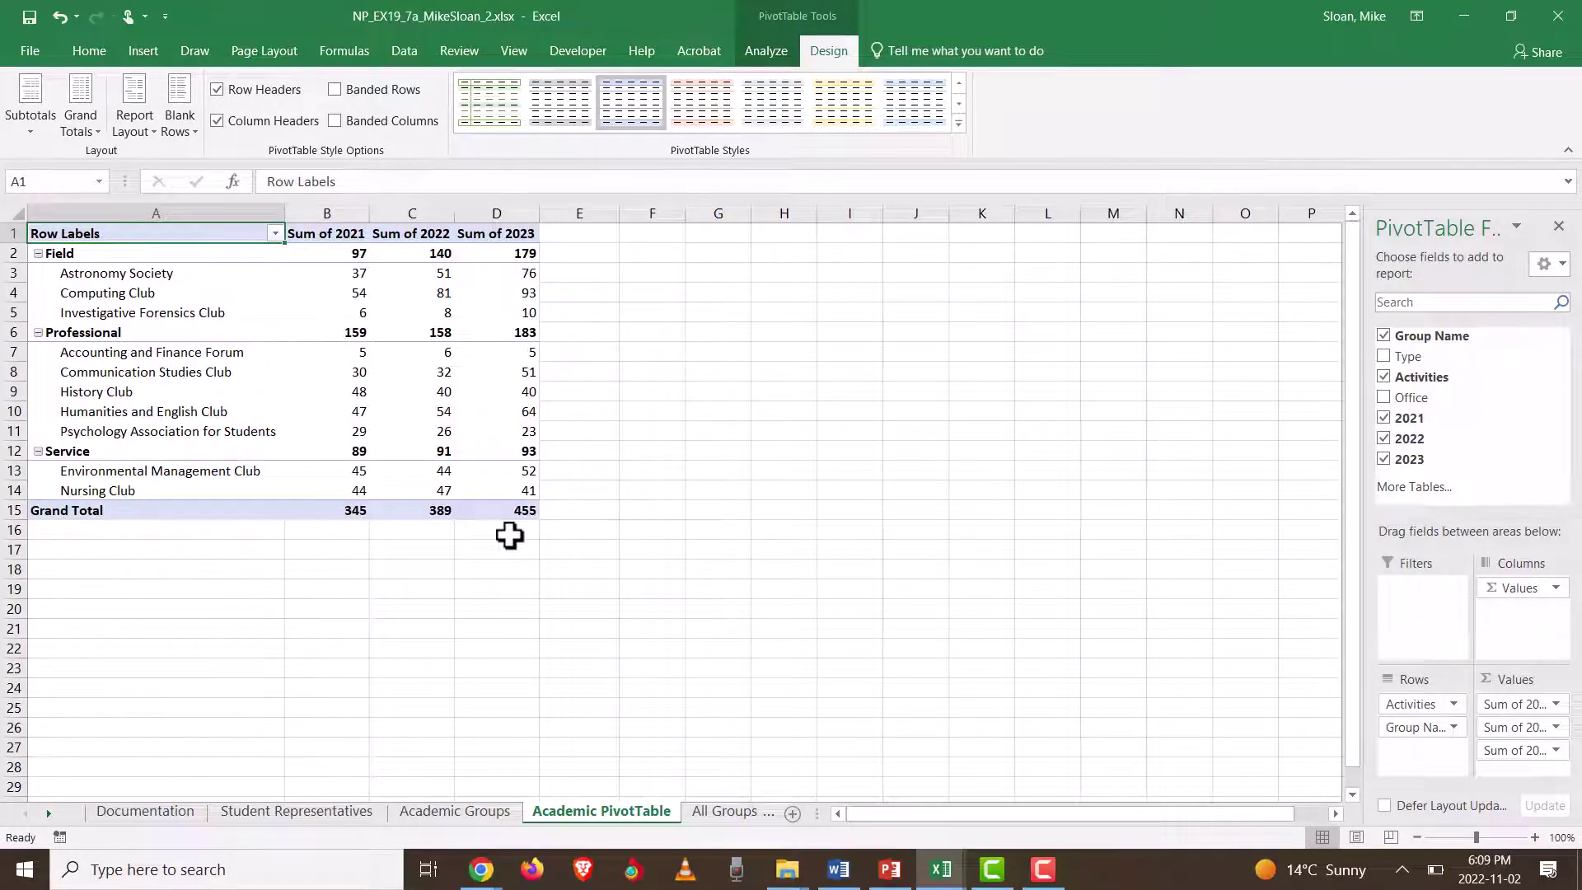
Step: Check instruction 14e in Word and change the Excel PivotTable's report layout to Show in Outline Form
key("alt+Tab")
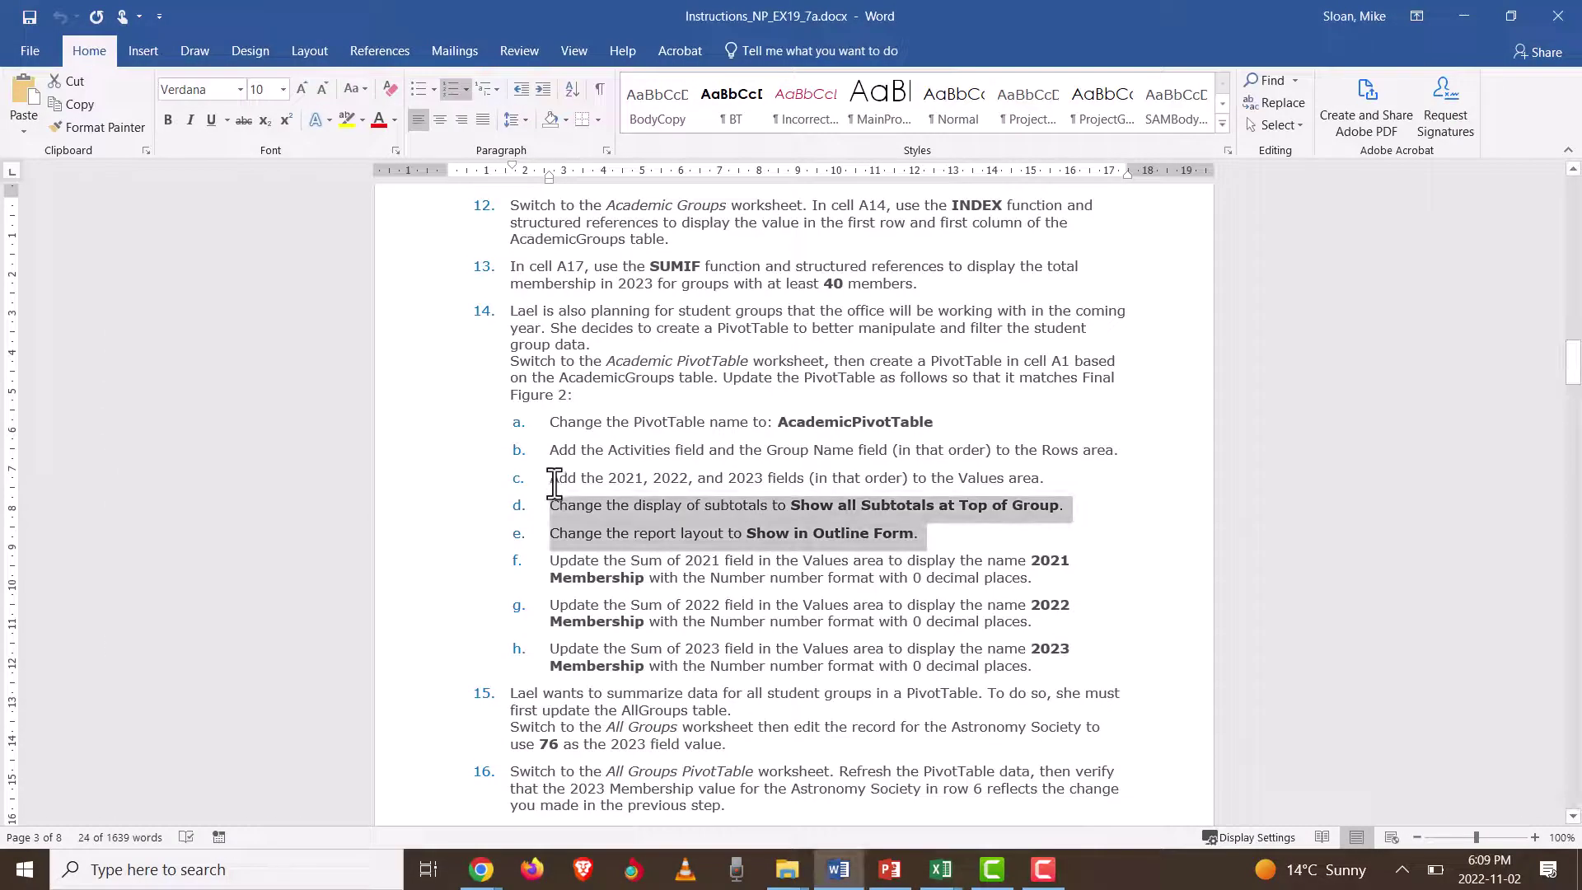
left_click(794, 537)
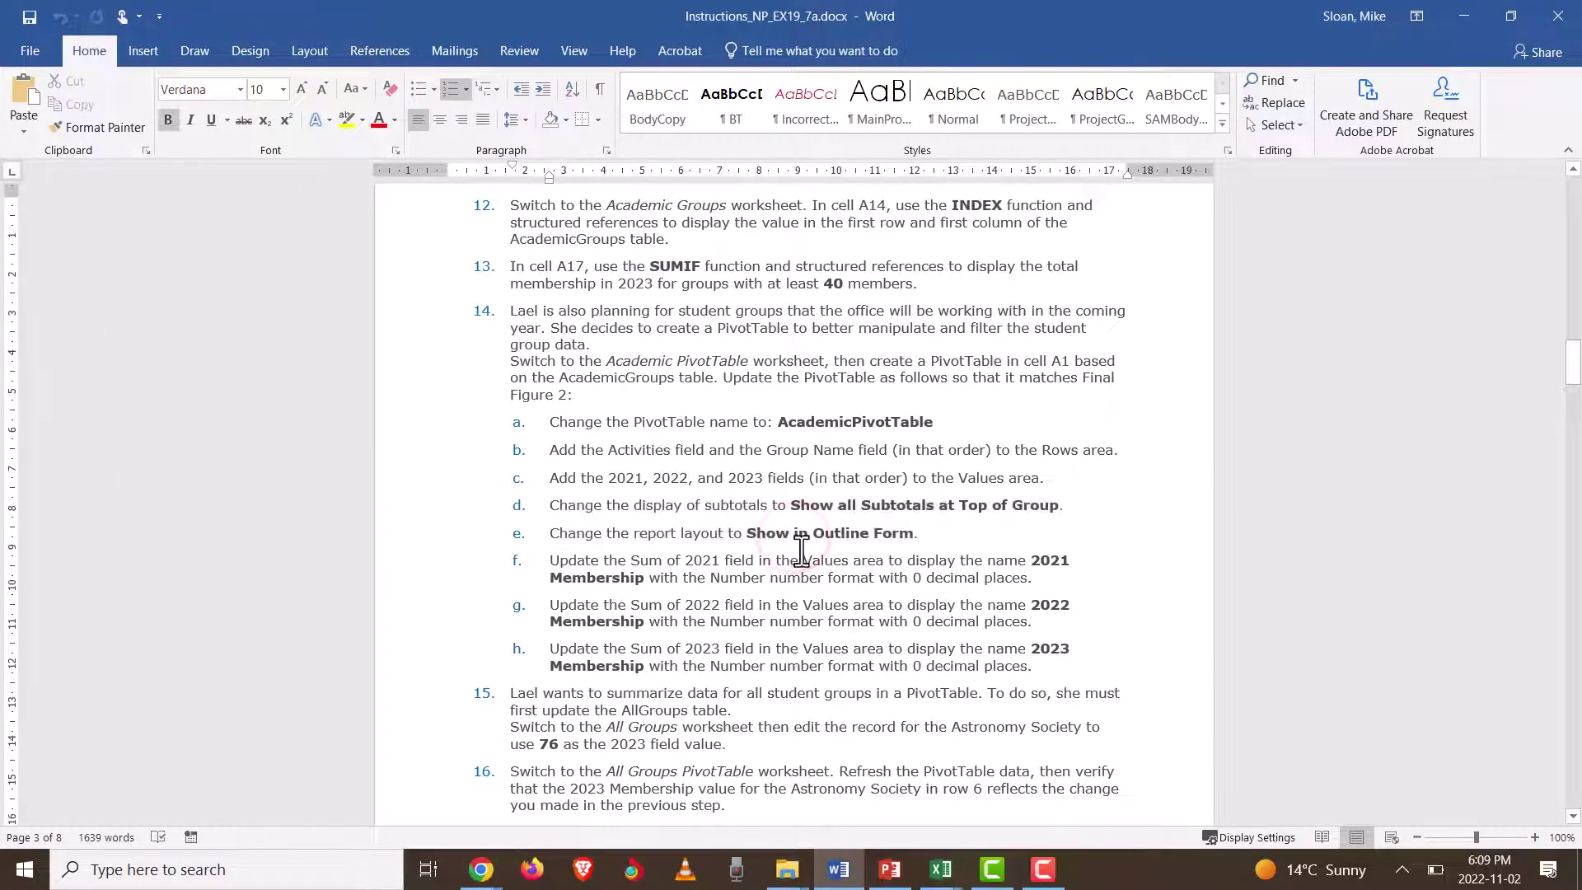
key("alt+Tab")
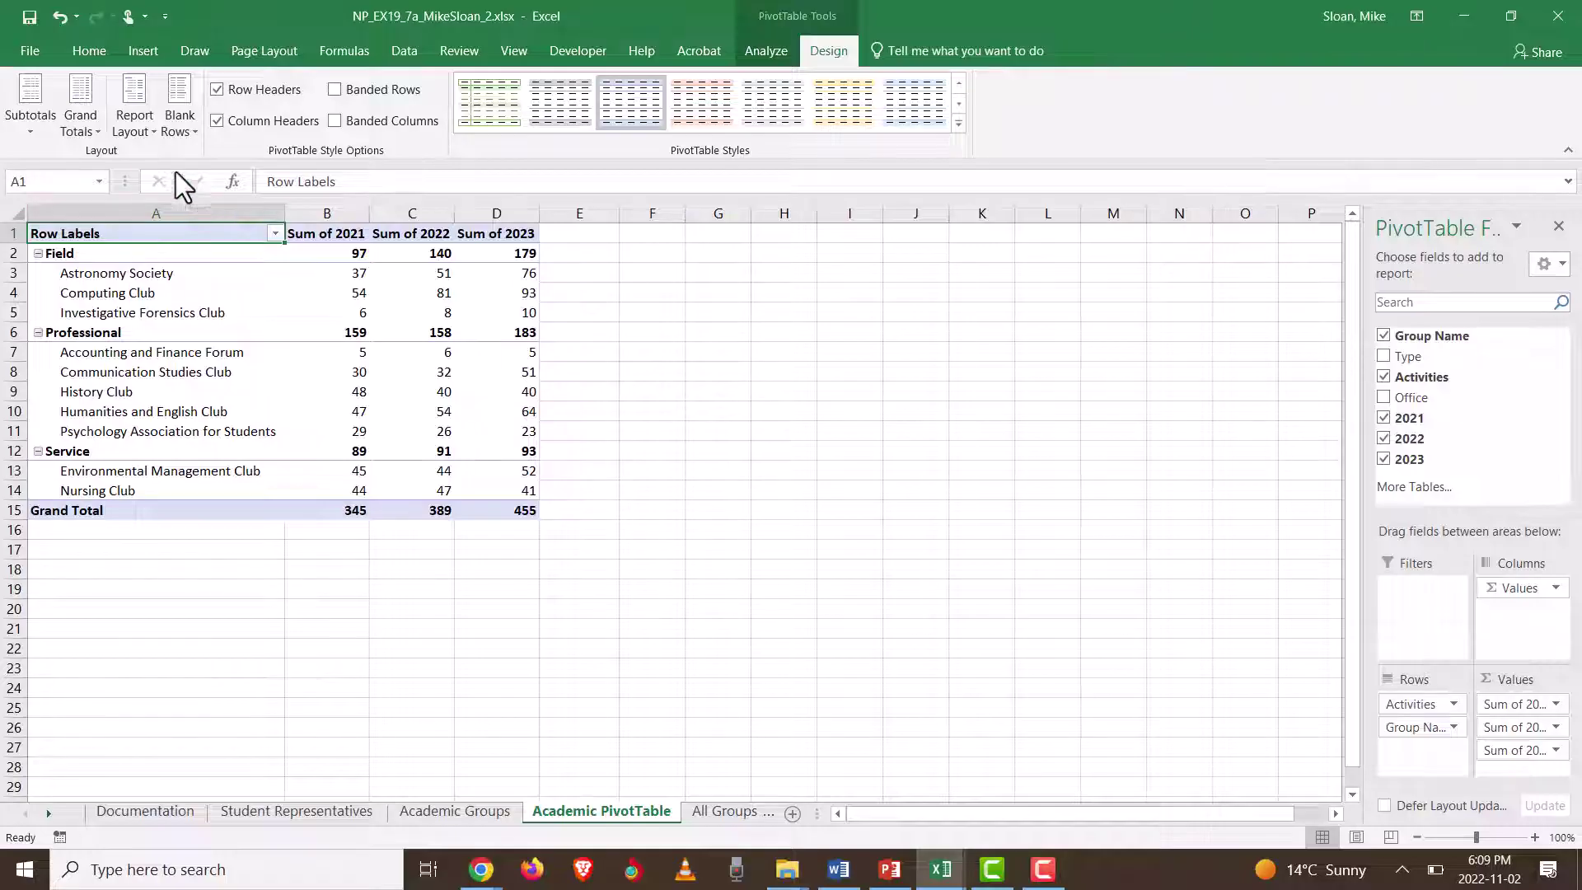
left_click(138, 126)
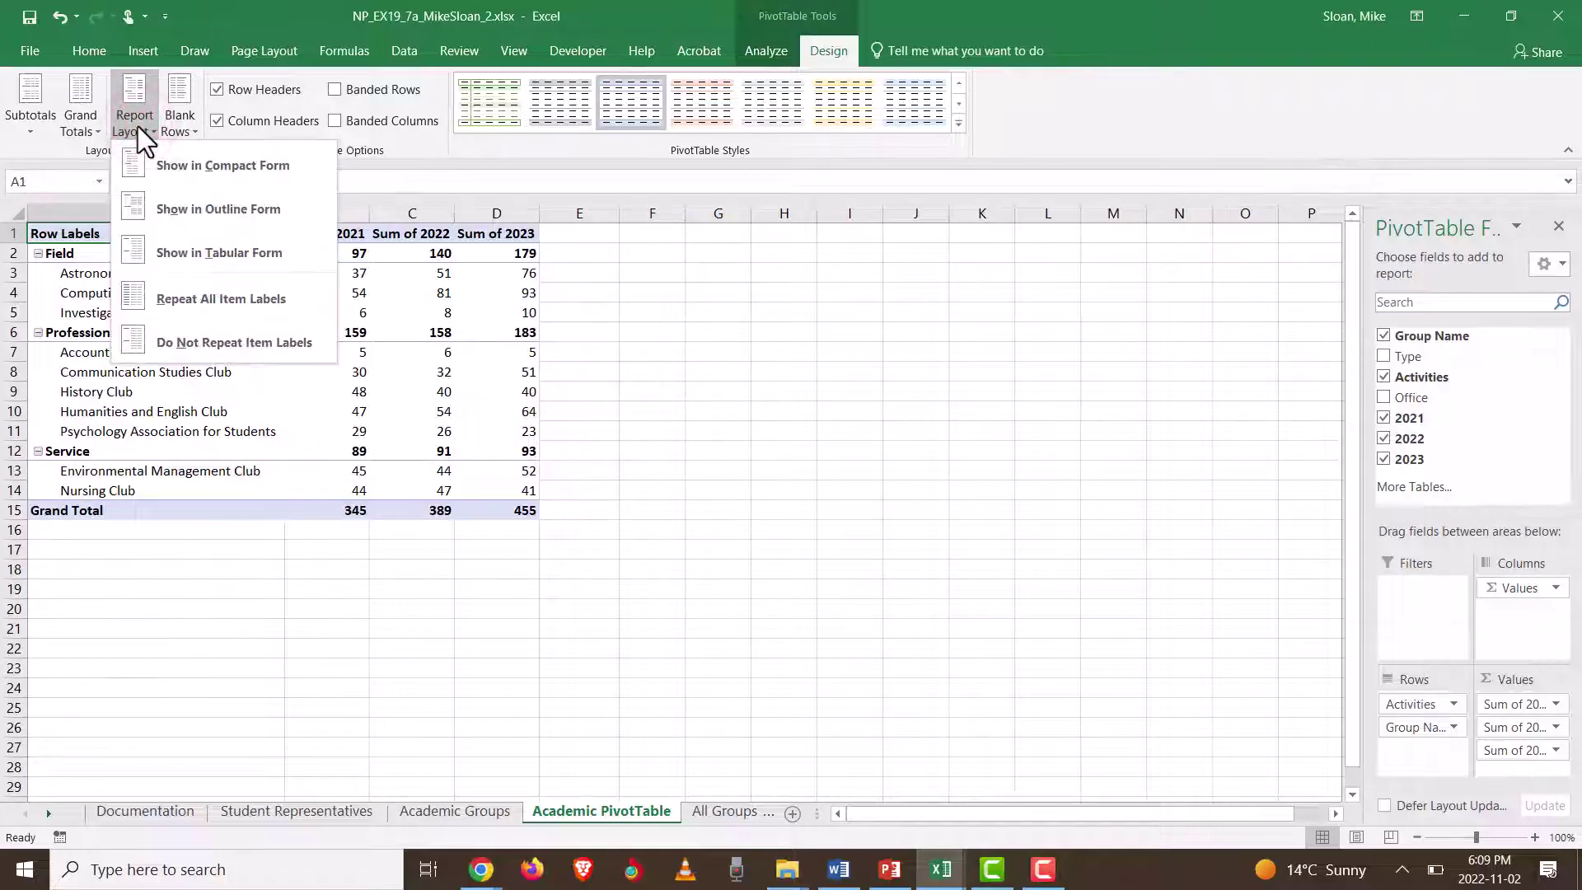
left_click(216, 209)
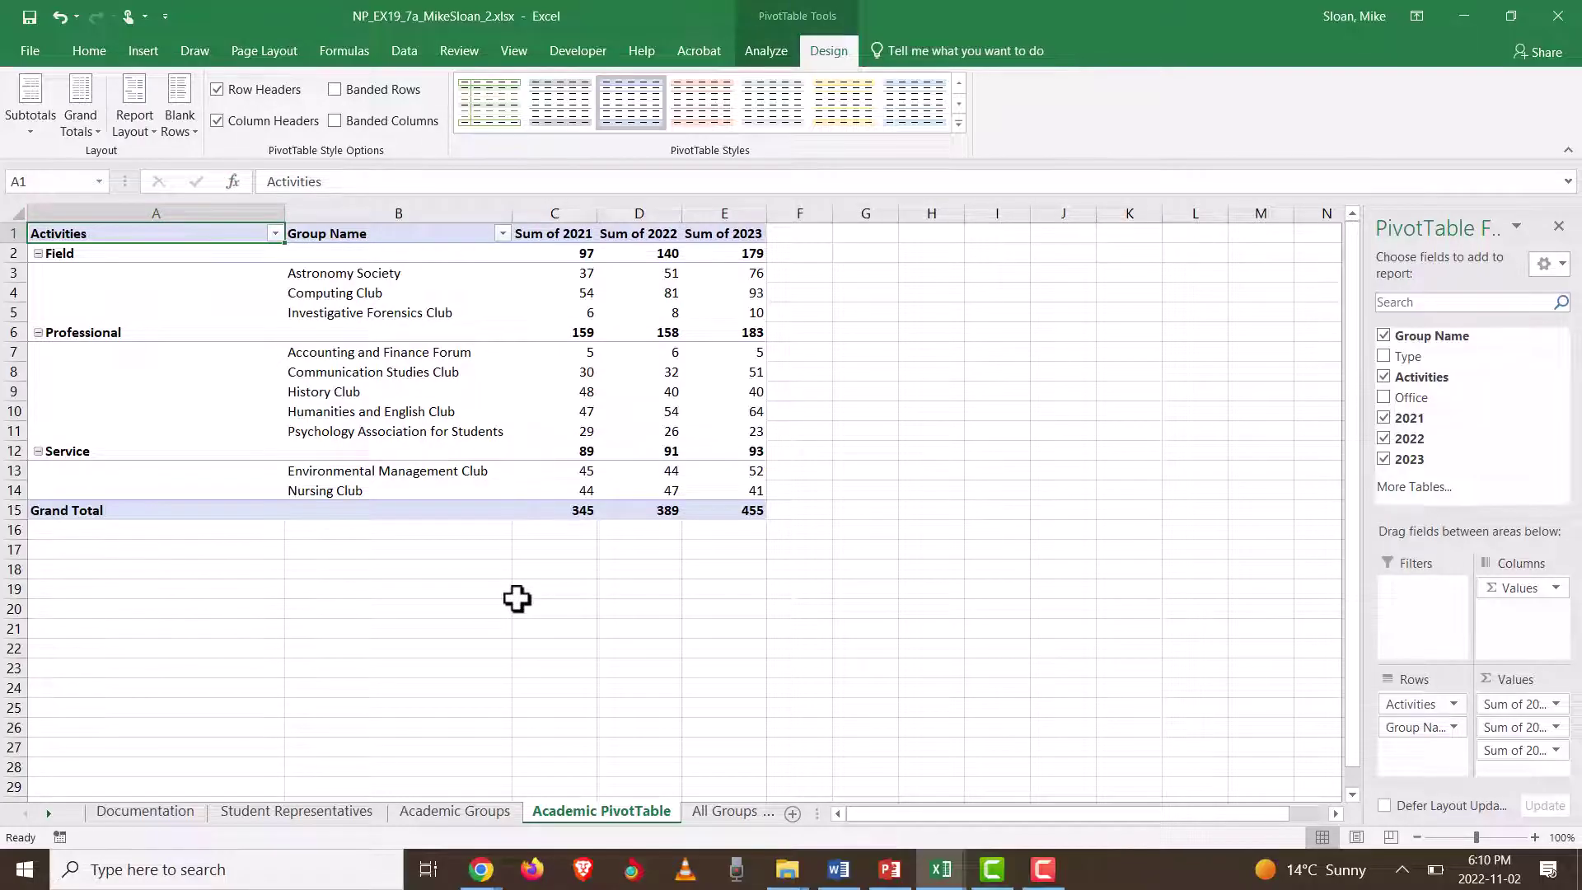
Step: Check instruction 14f in Word and rename the Excel PivotTable's Sum of 2021 column header as 2021 Membership
left_click(534, 235)
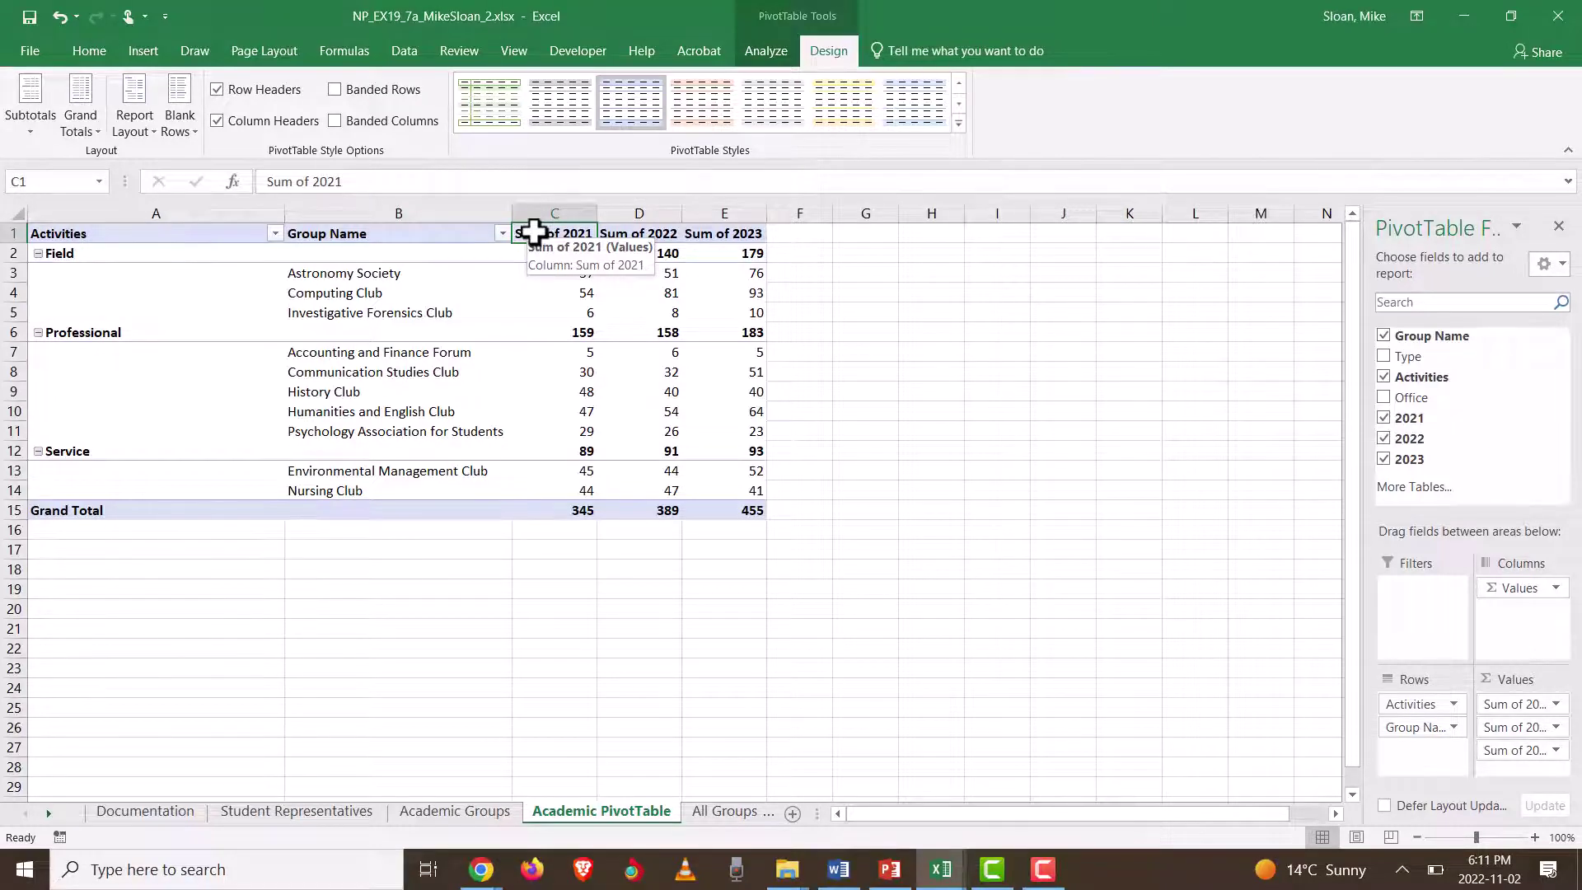
key("alt+Tab")
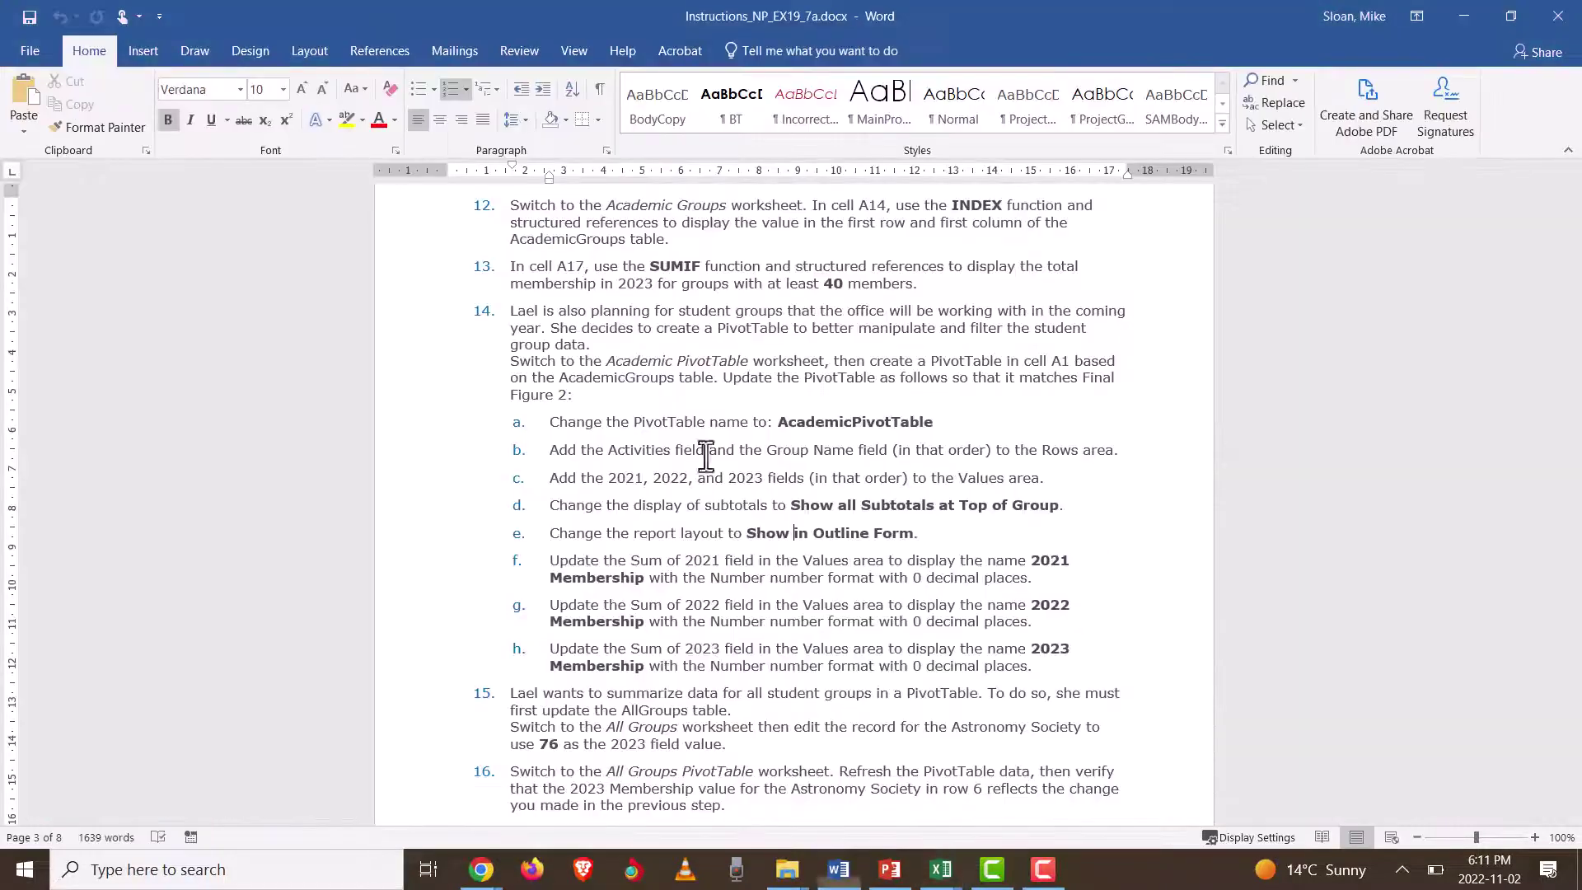
left_click(660, 581)
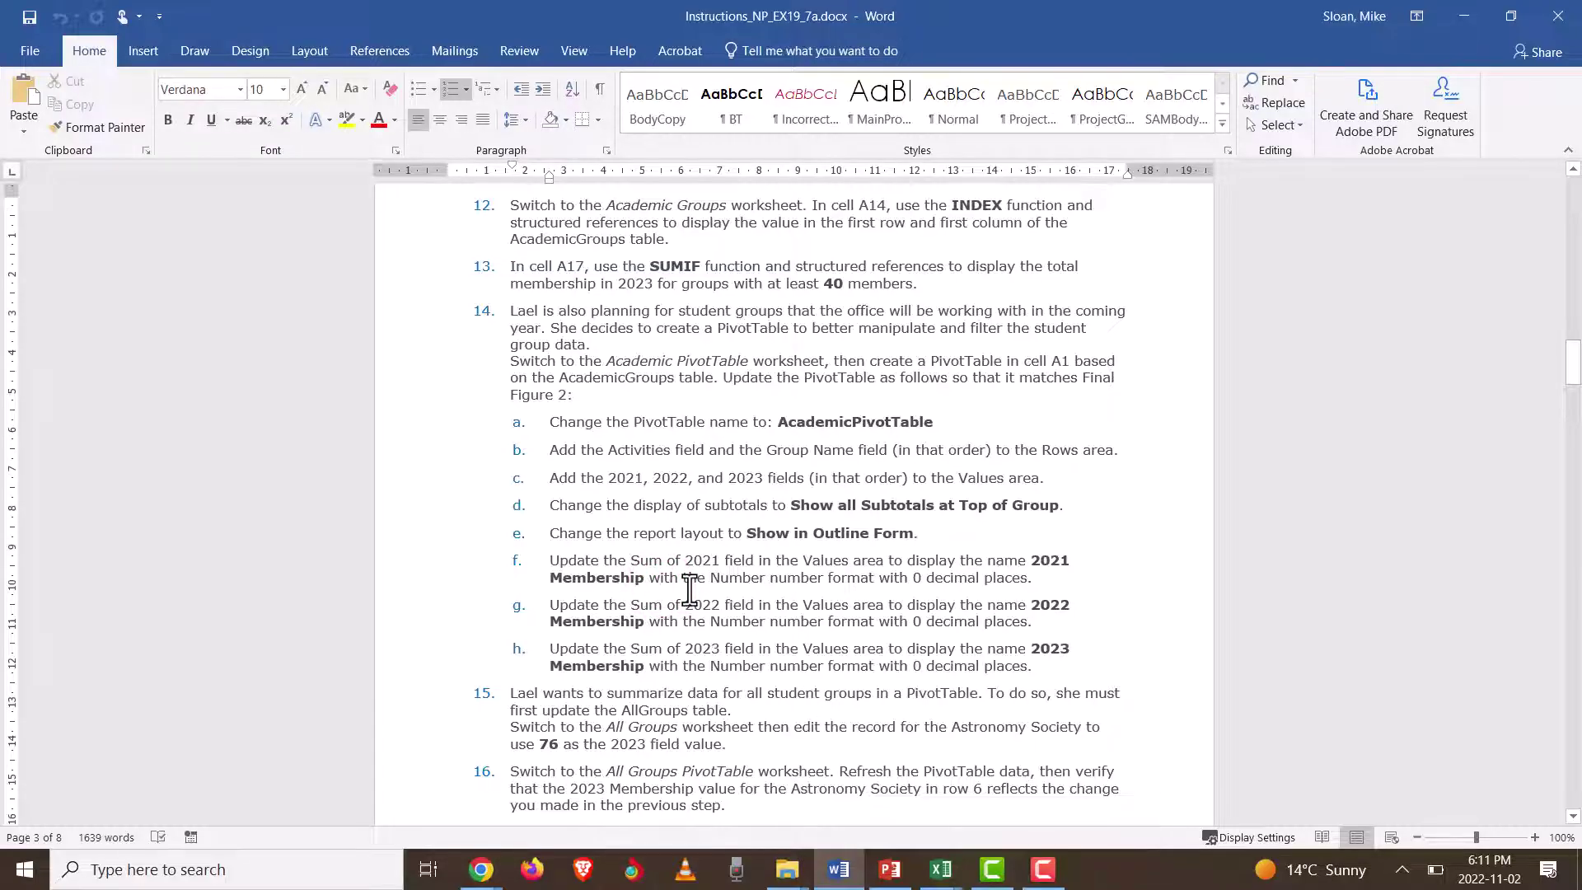
key("alt+Tab")
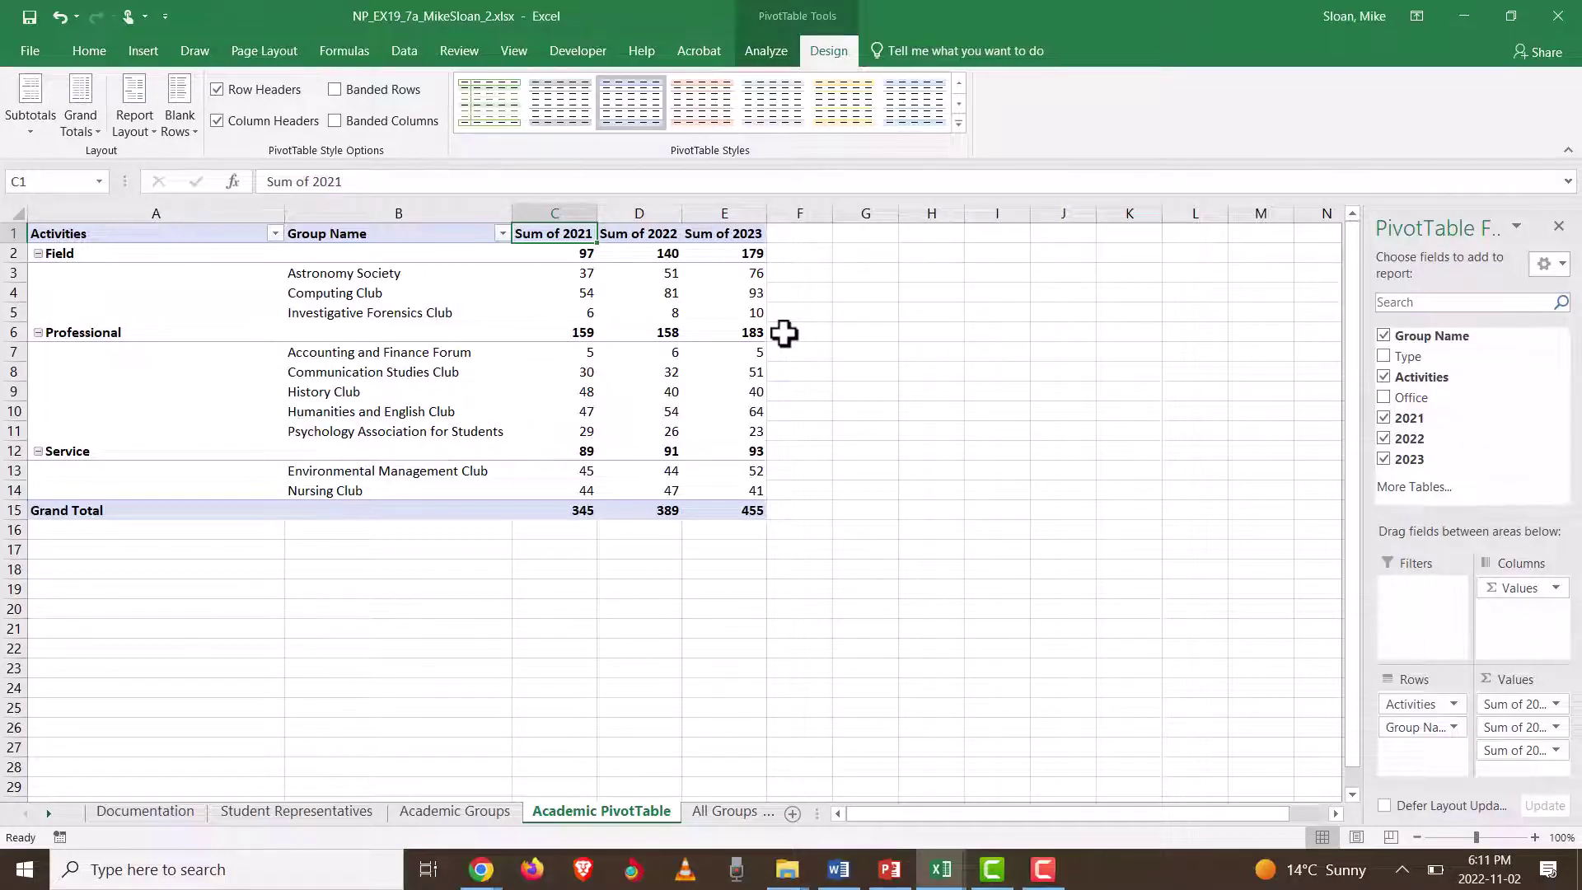
triple_click(374, 182)
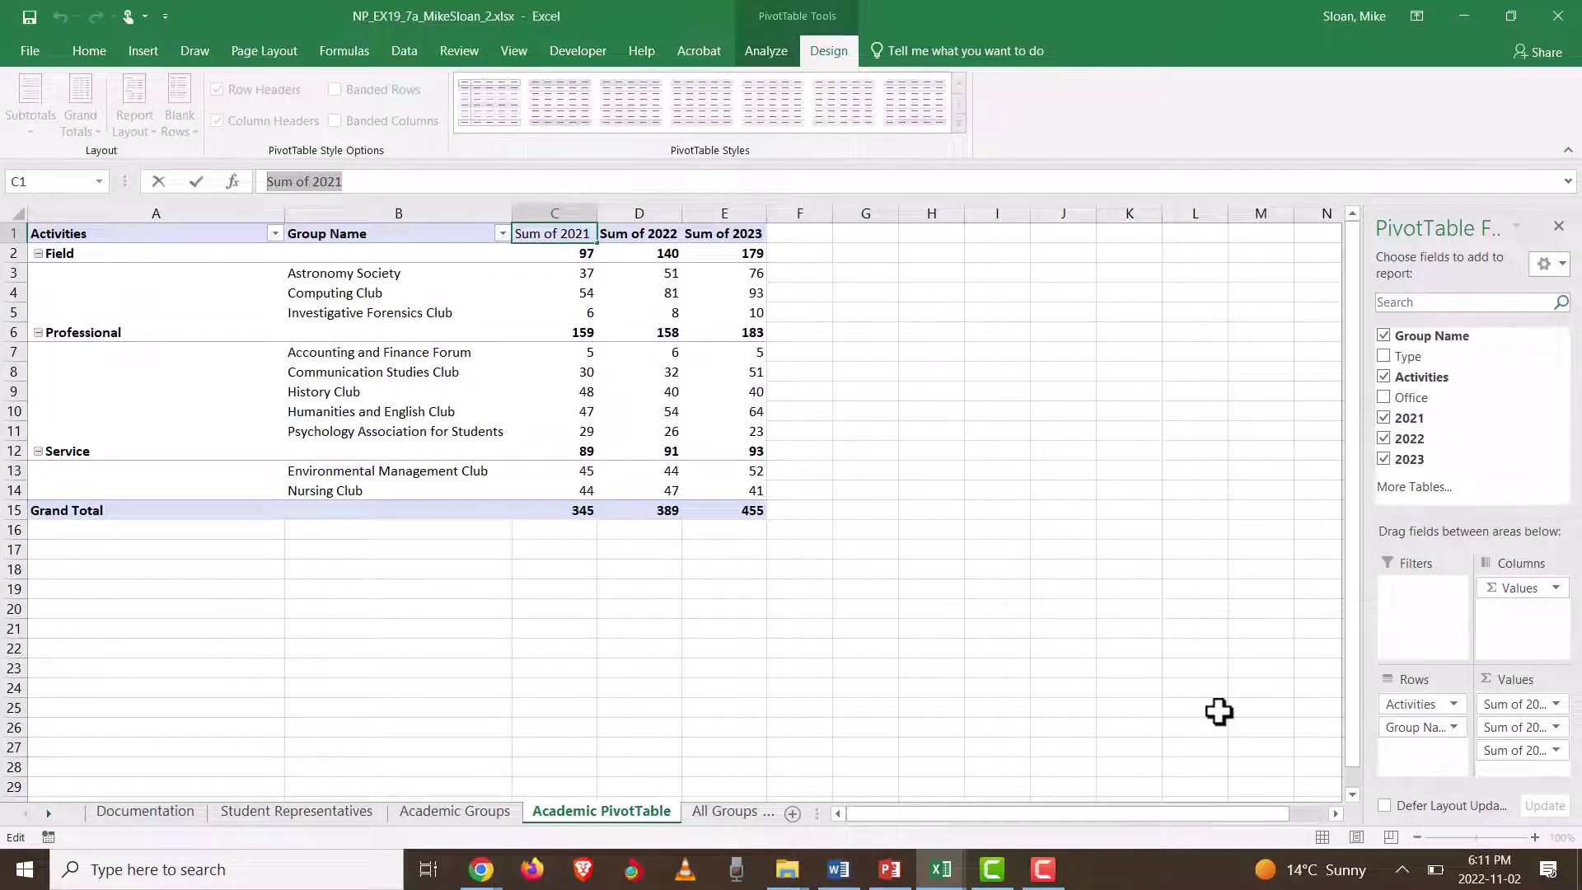
type("2021 M")
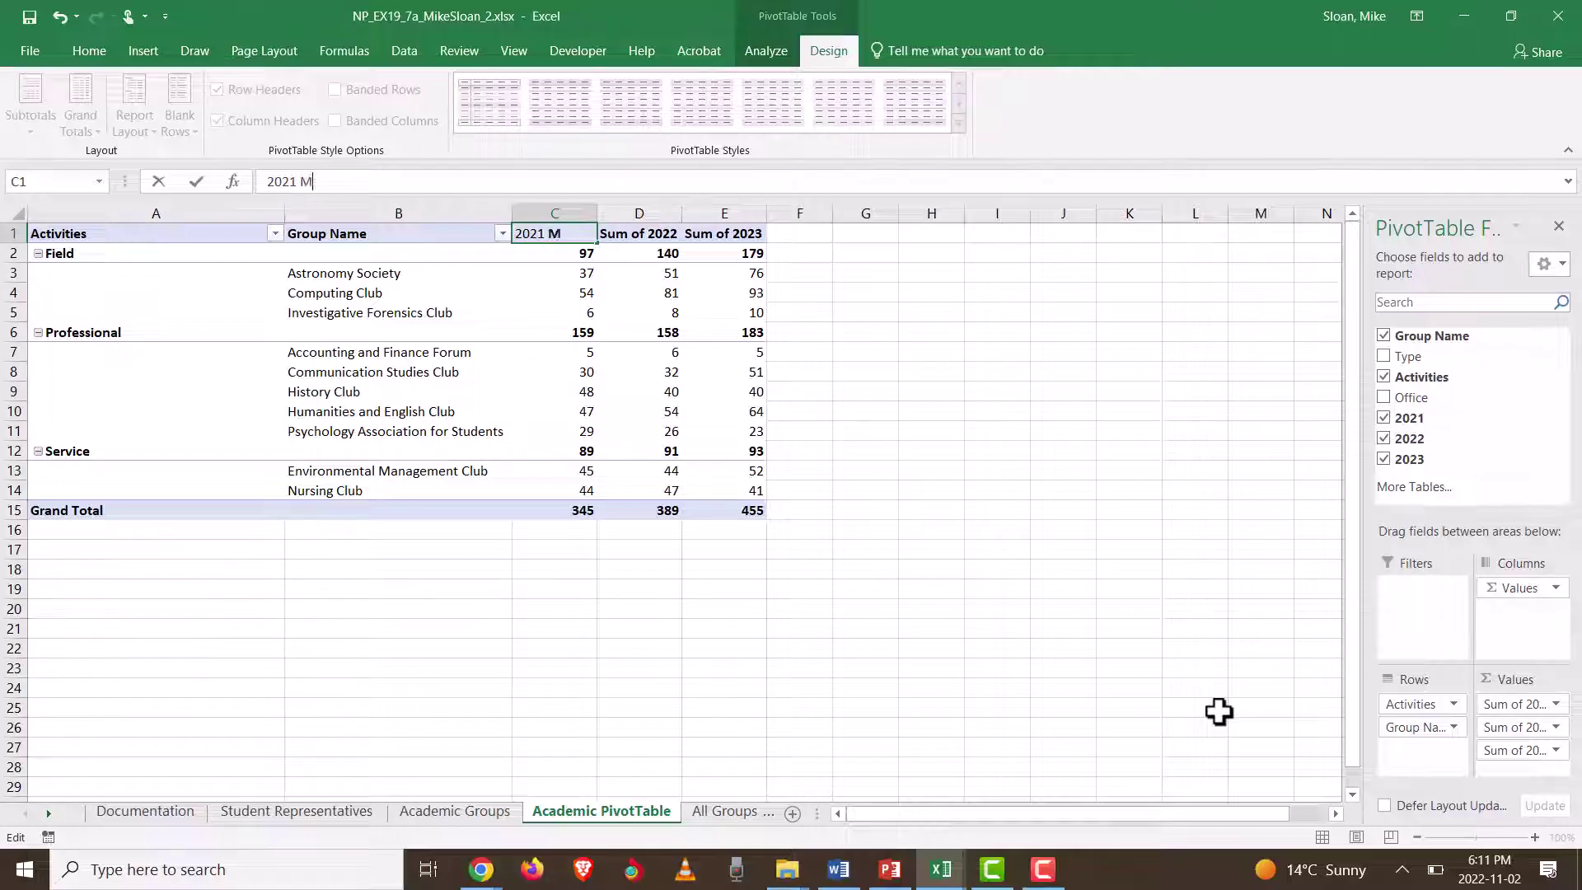
type("ember ship")
key("Return")
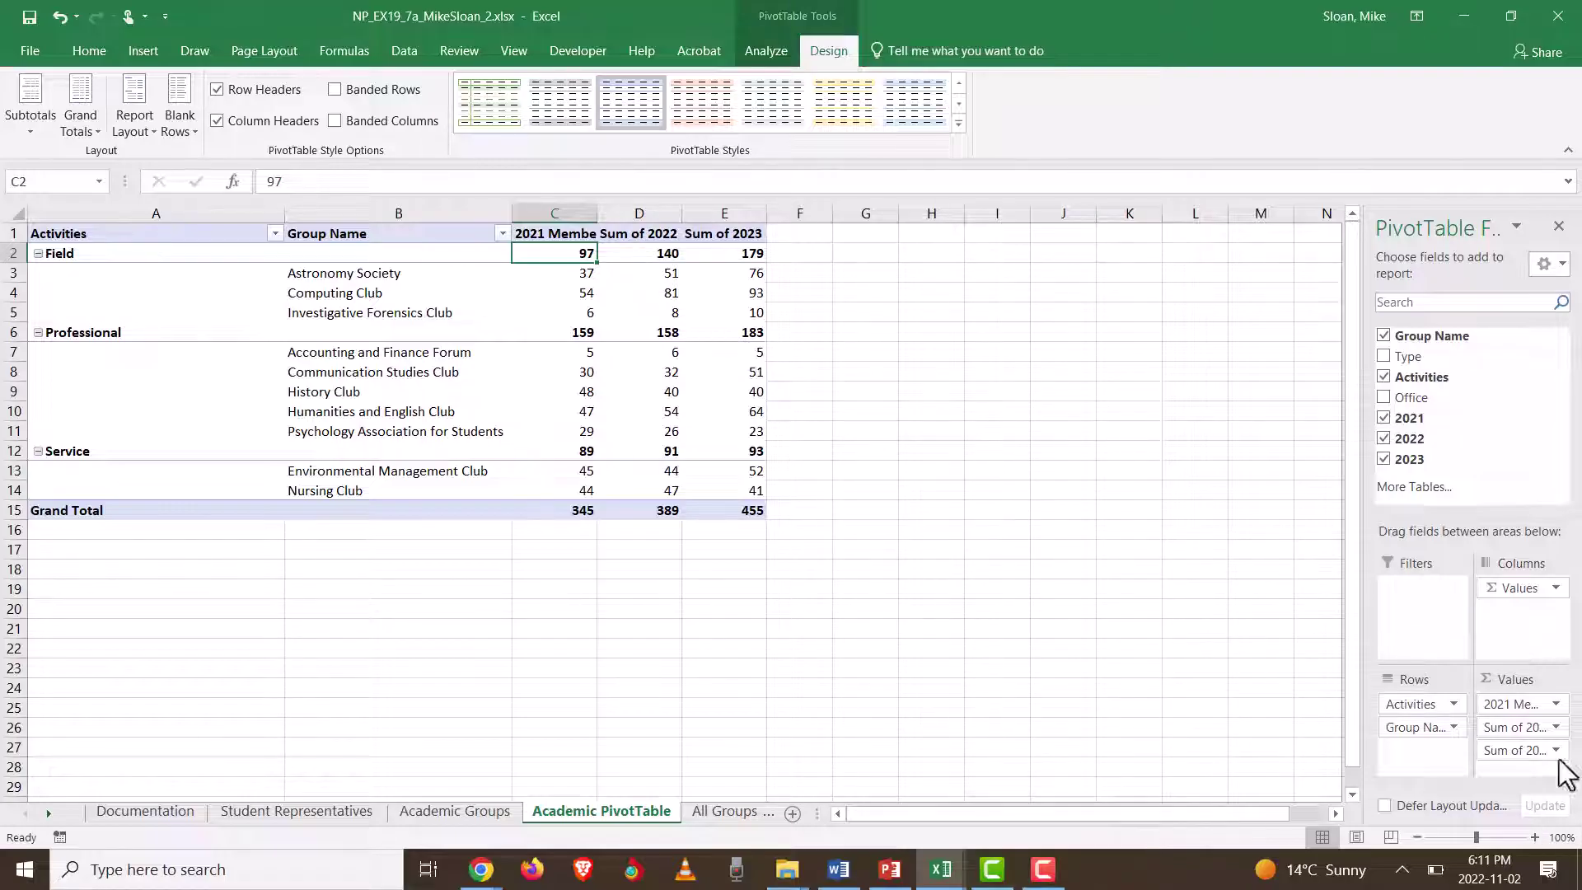
Step: Set the custom name of the Sum of 2022 value field to 2022 Membership in its value field settings
left_click(1556, 727)
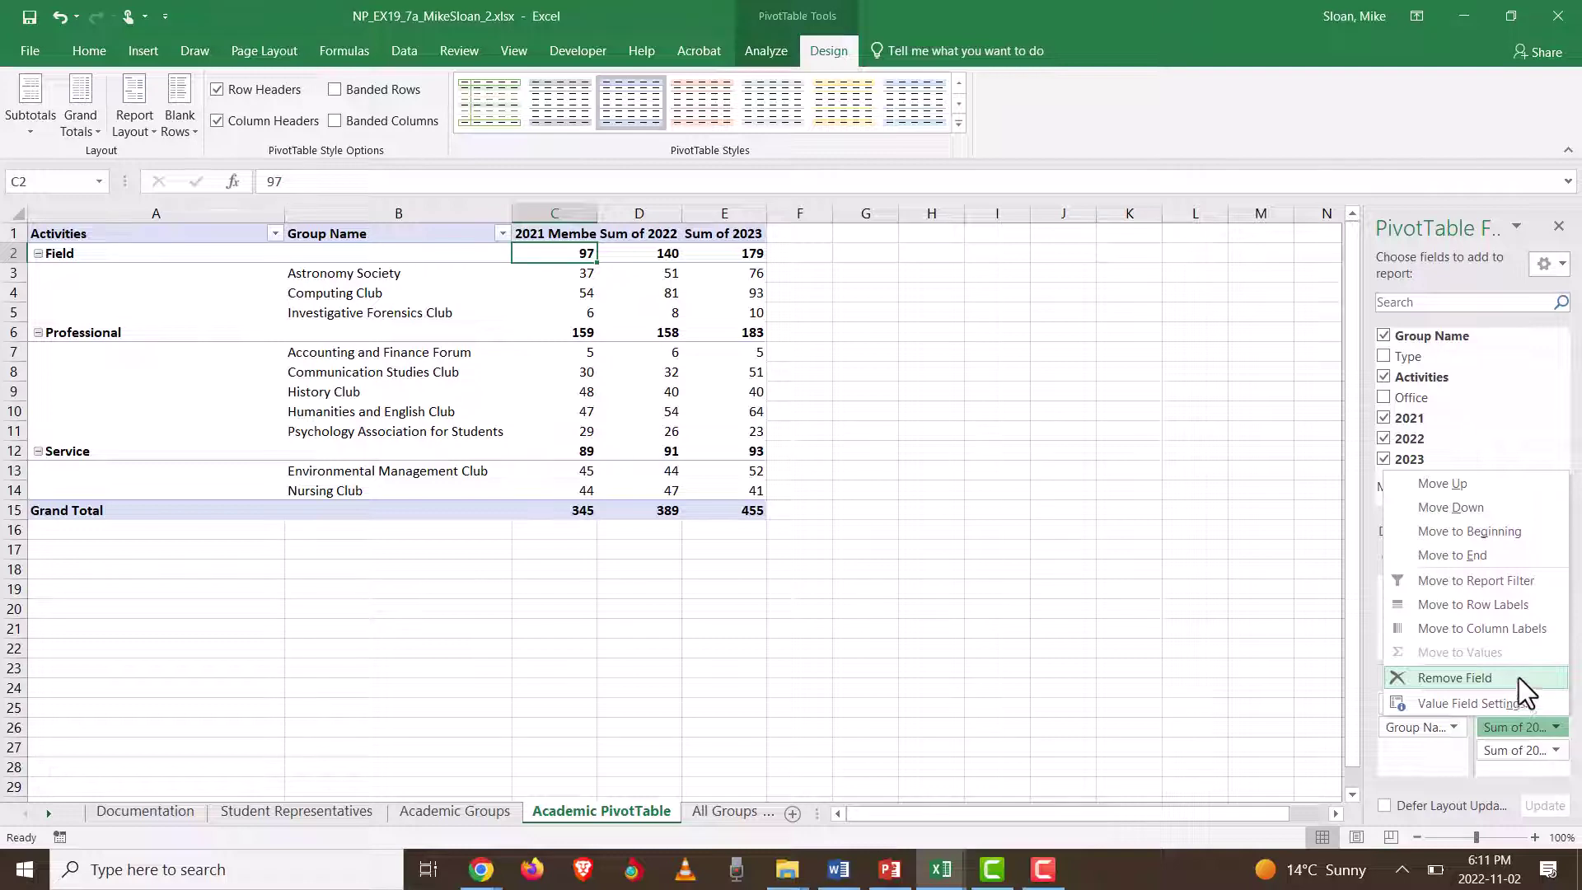
left_click(1473, 702)
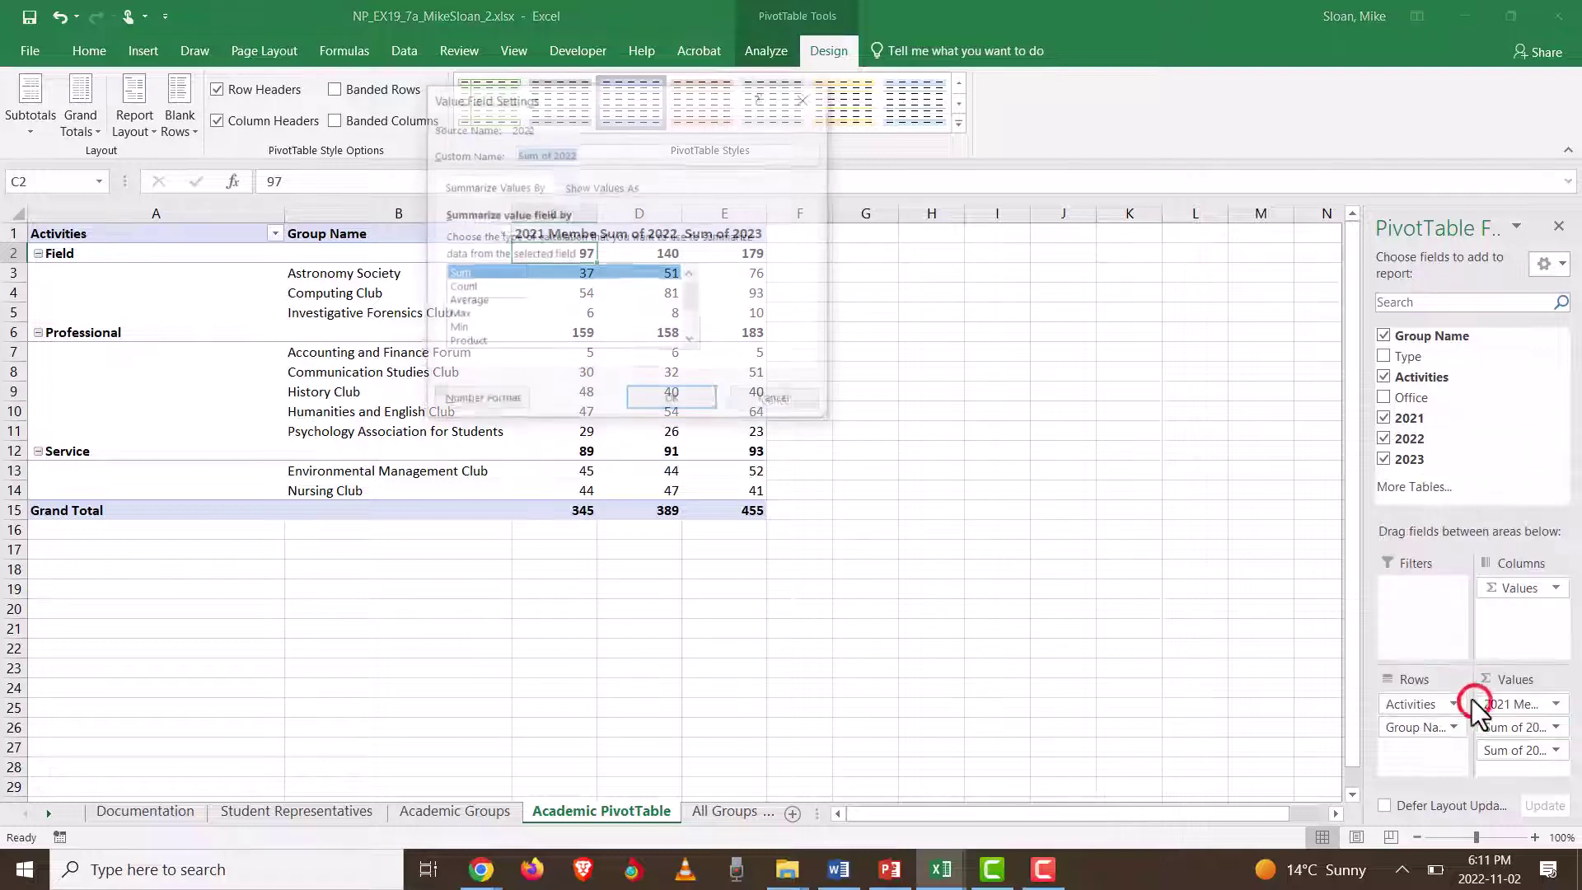
left_click_drag(568, 98, 990, 181)
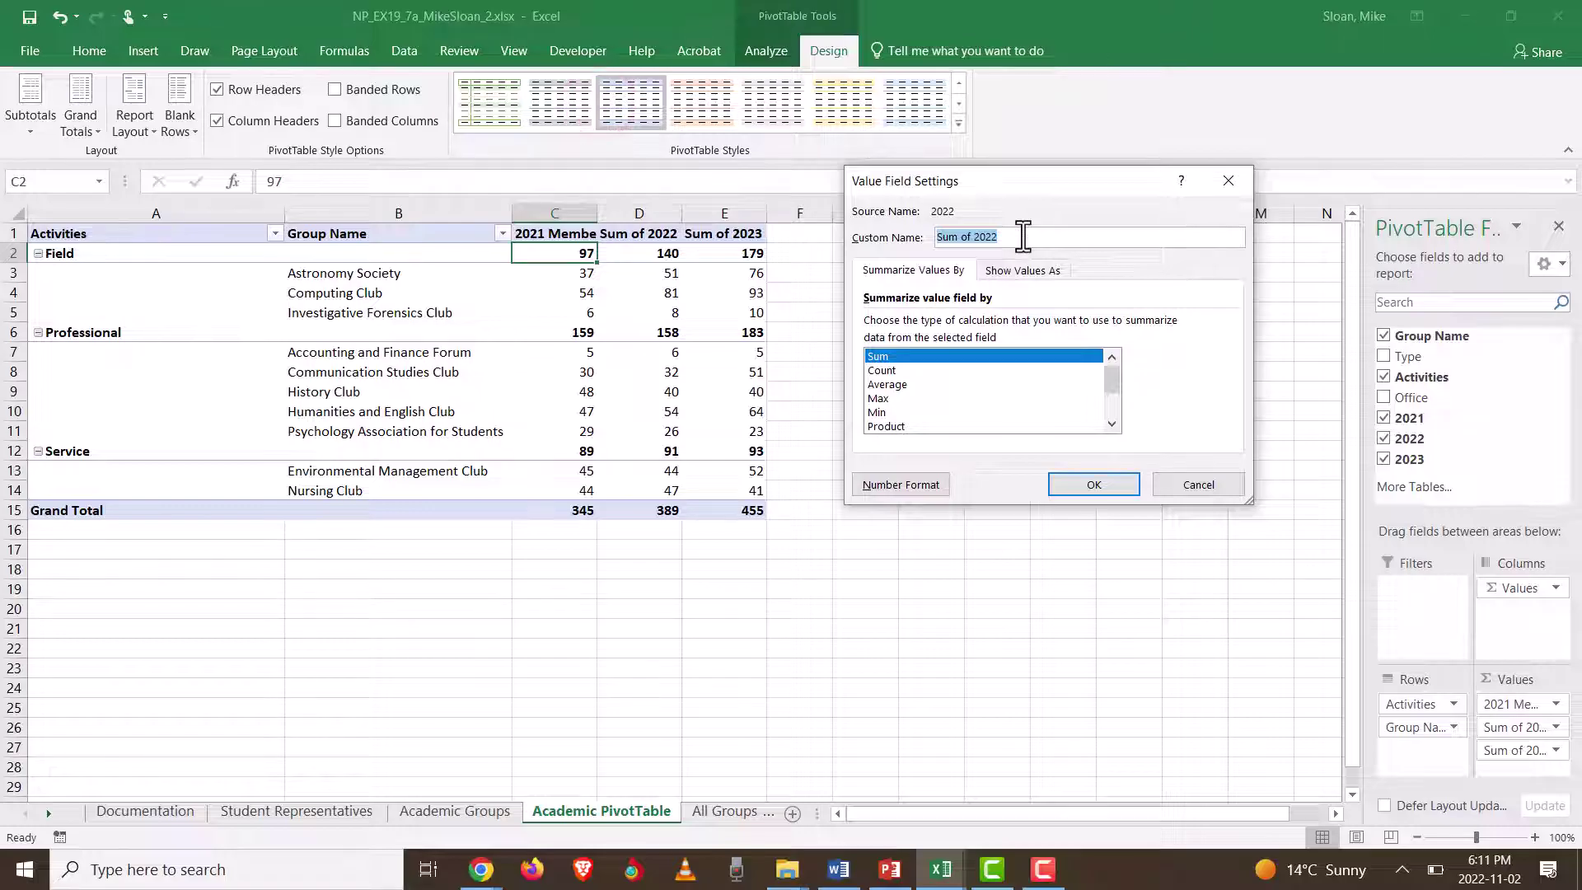
type("2022 Membership")
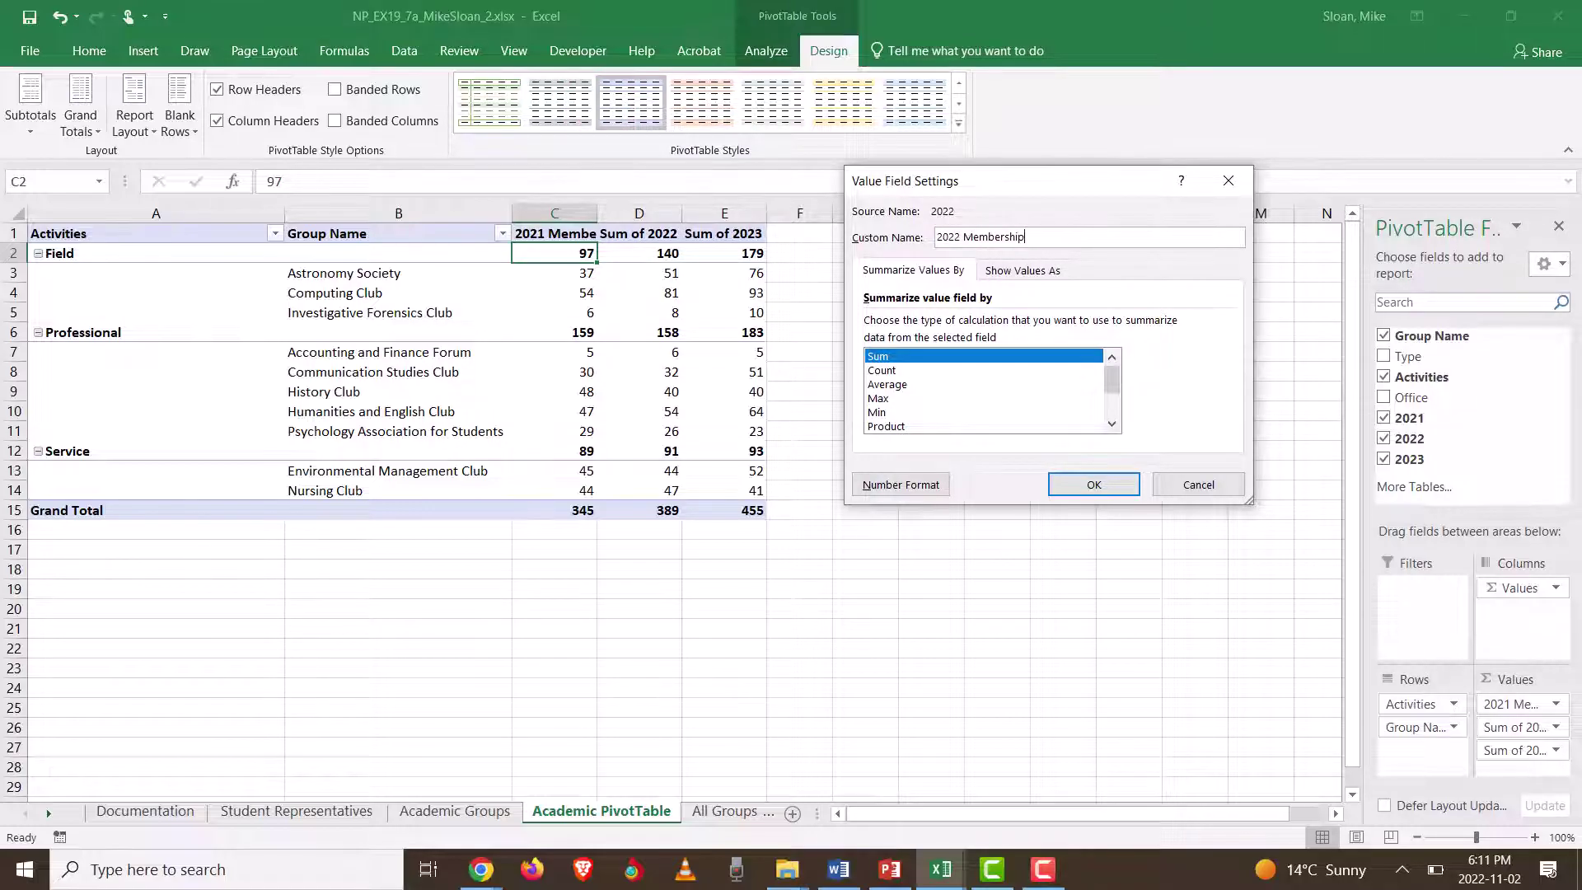
left_click(1093, 484)
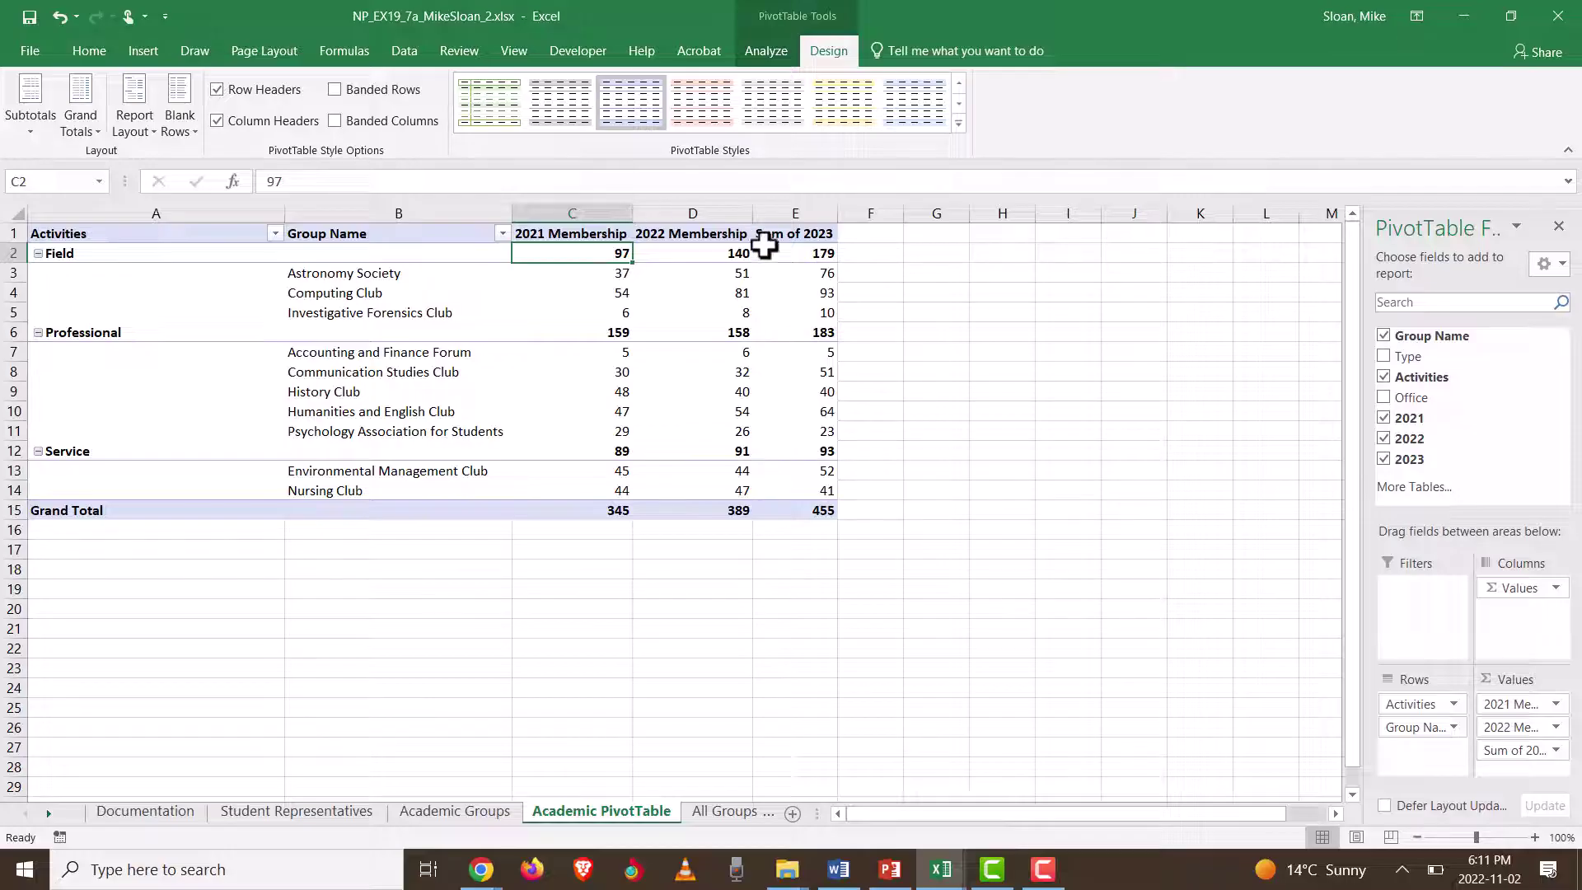
left_click(781, 236)
triple_click(484, 176)
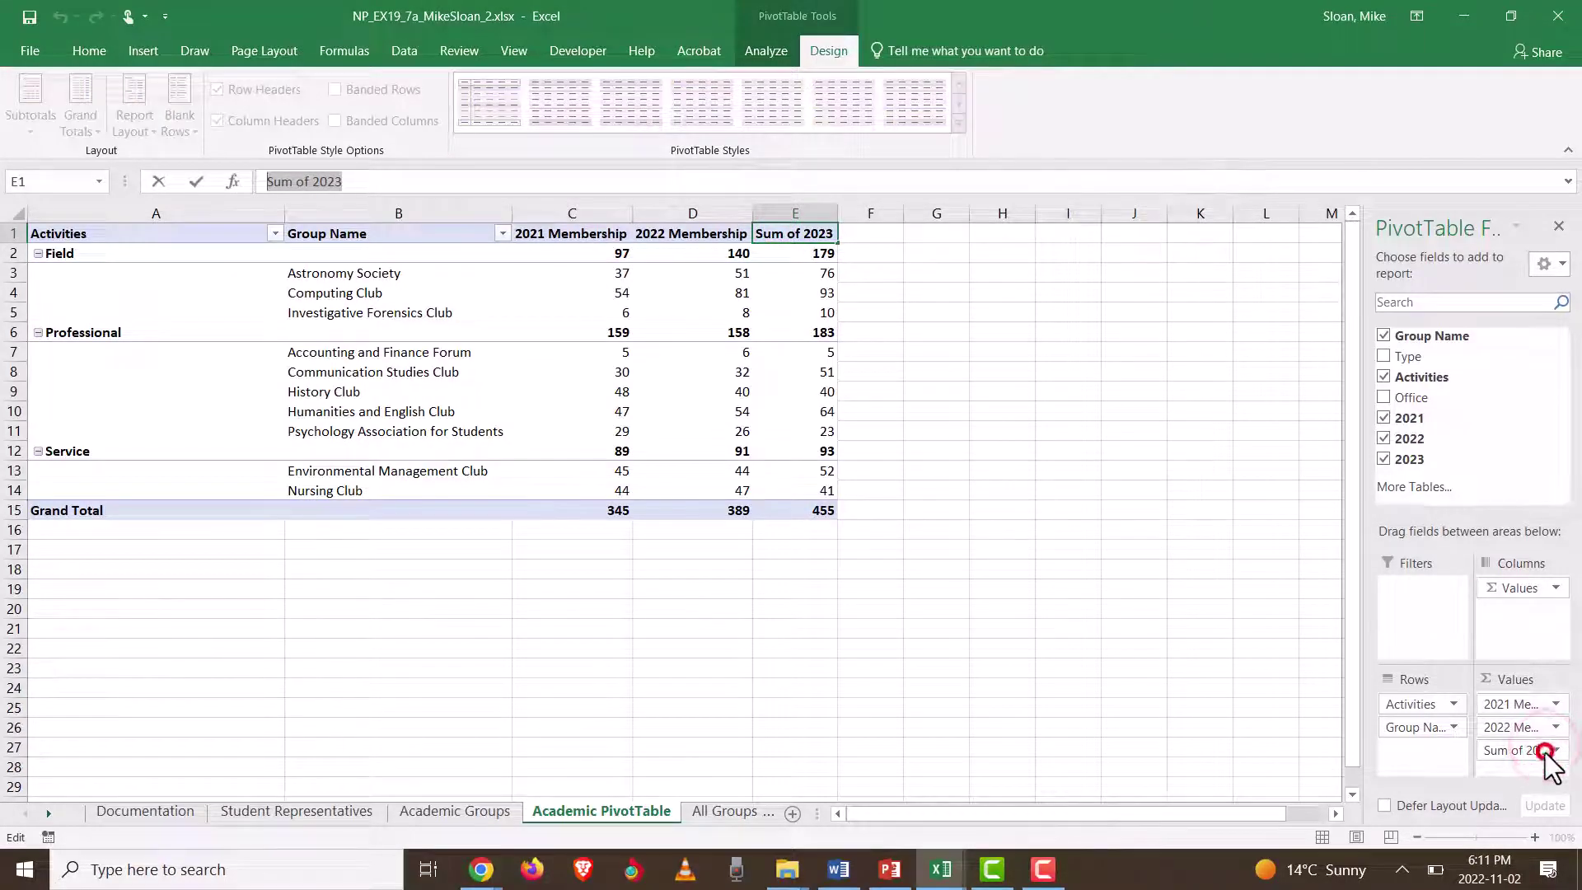
left_click(1289, 729)
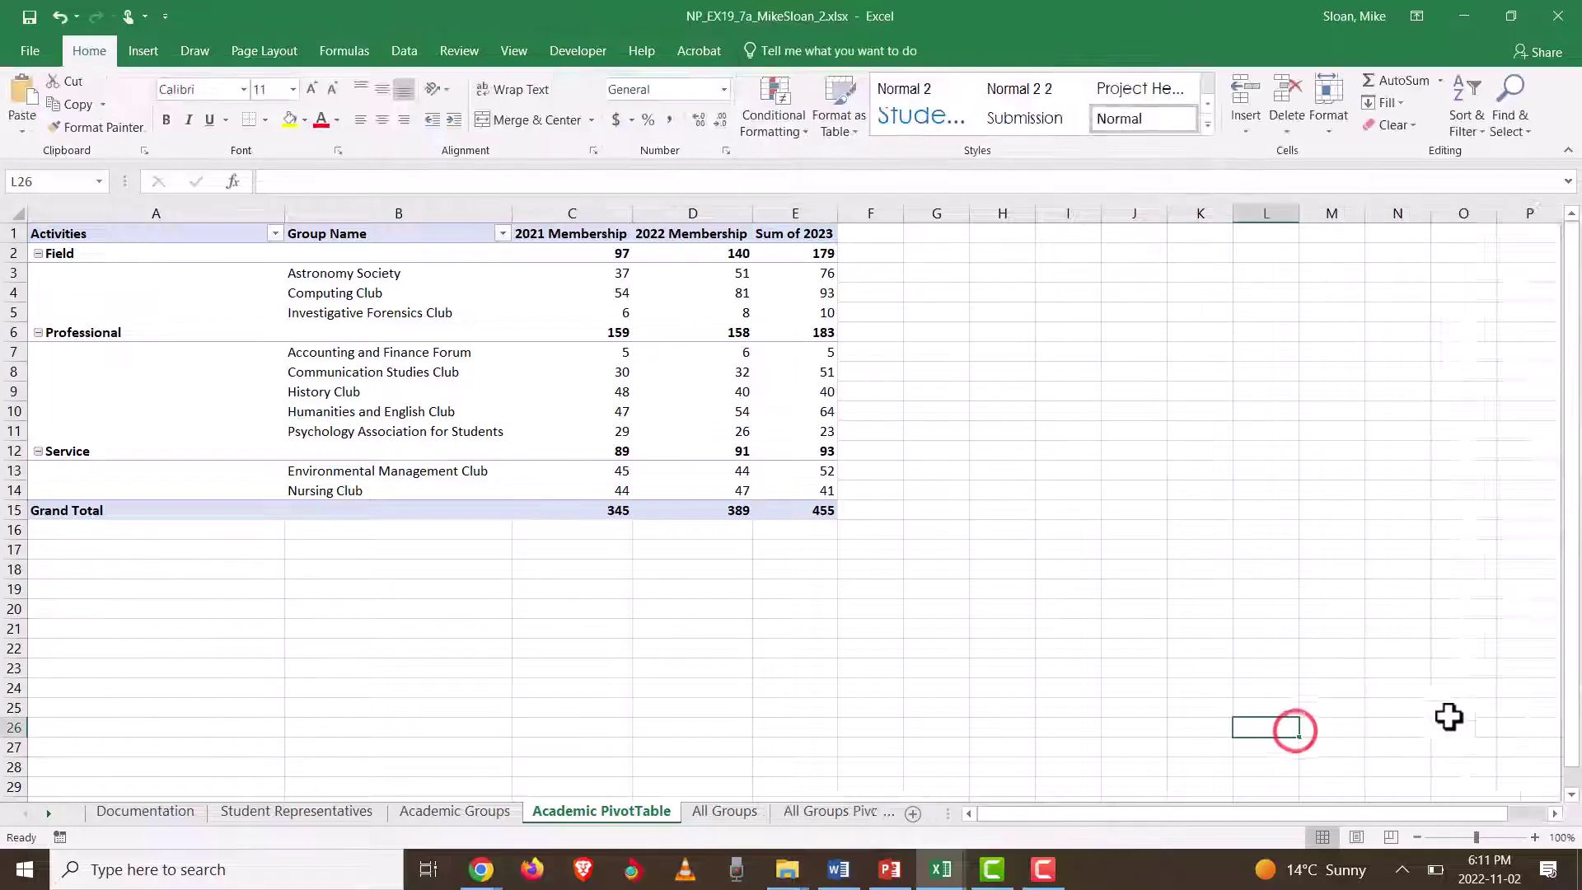
Step: Set the custom name of the Sum of 2023 value field to 2023 Membership in its value field settings
left_click(455, 413)
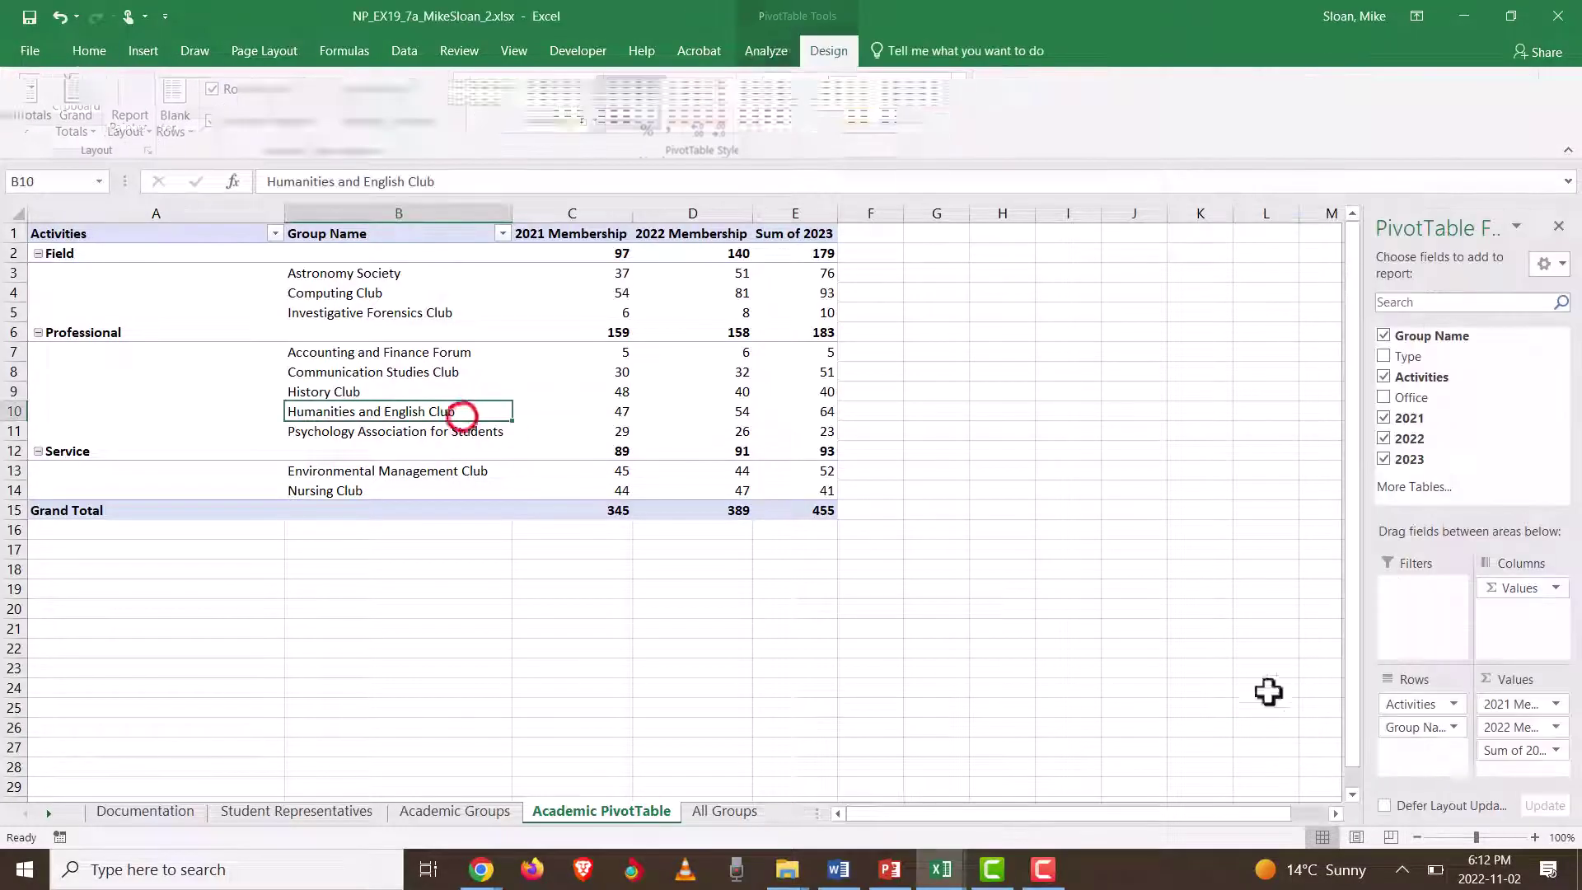
left_click(1518, 750)
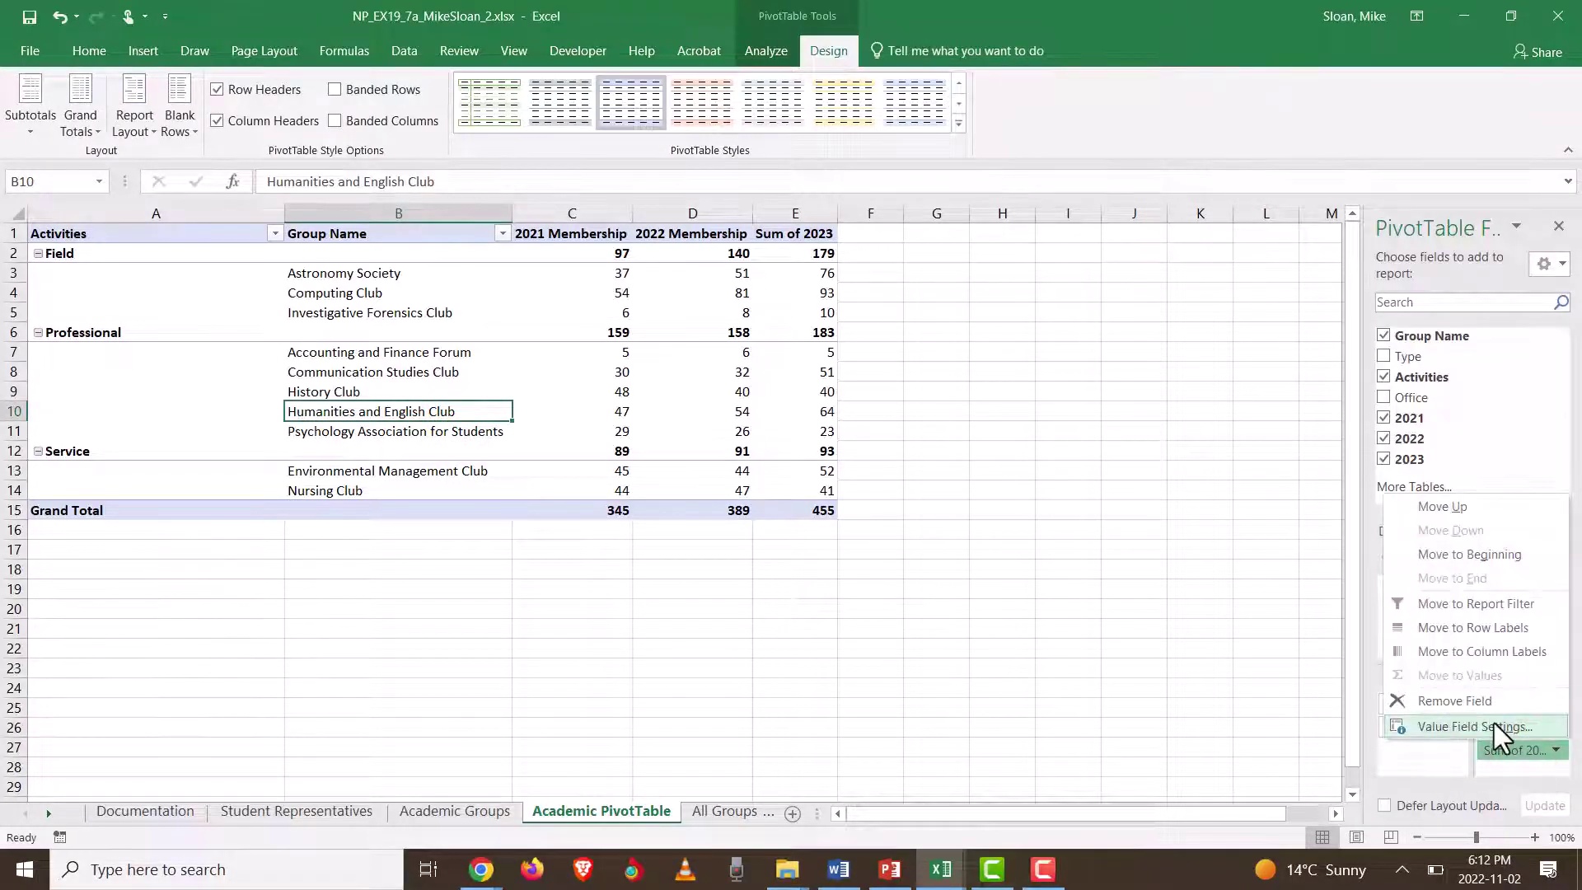
left_click(1494, 725)
type("2023 Membership")
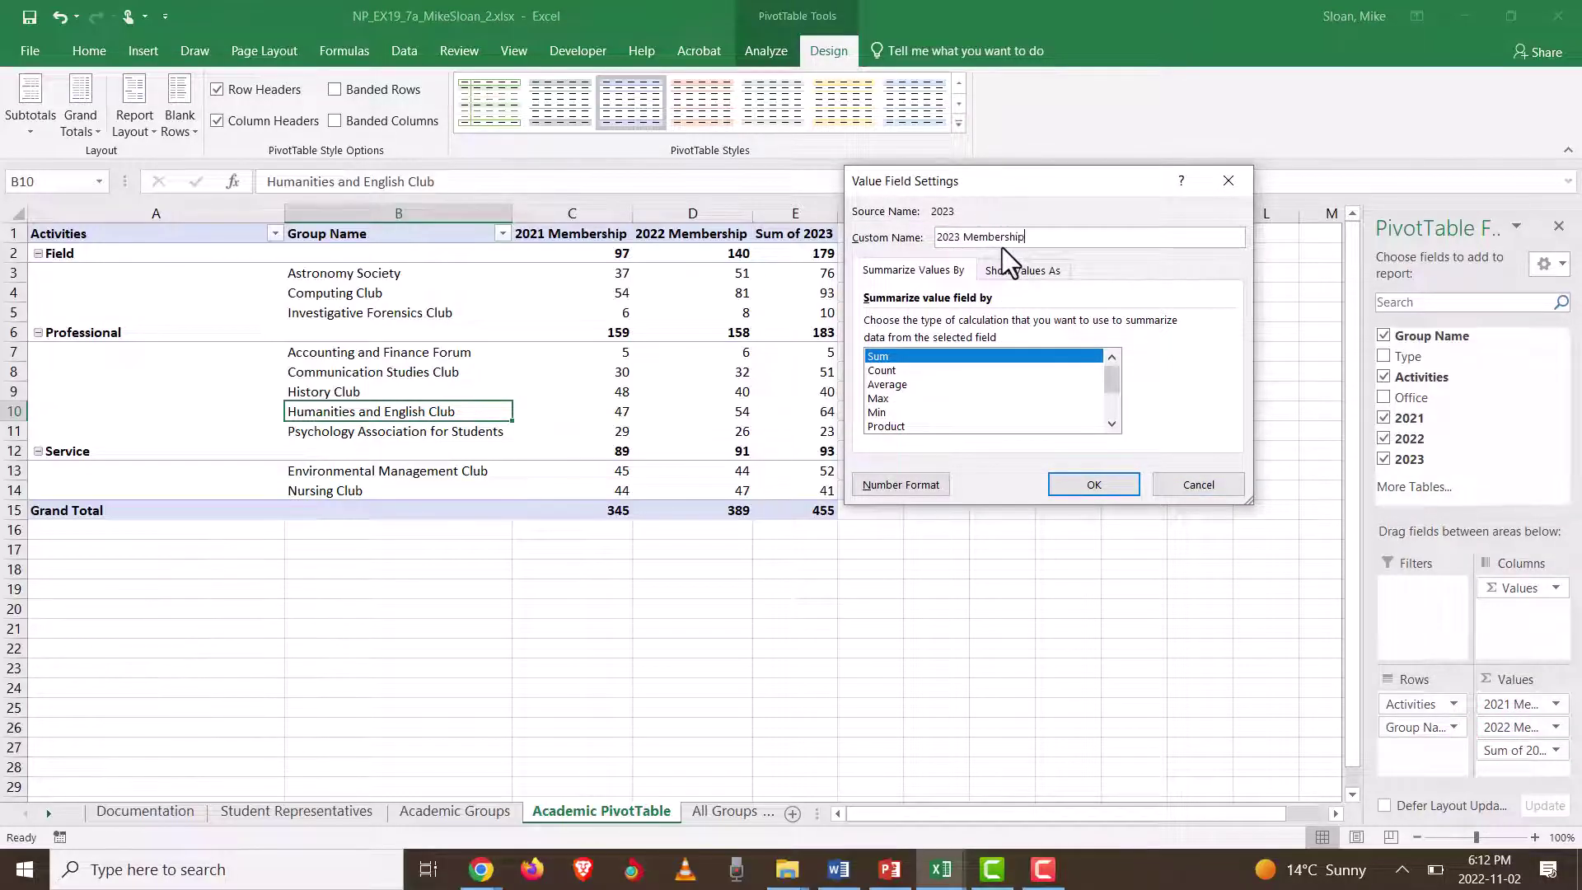
left_click(1056, 488)
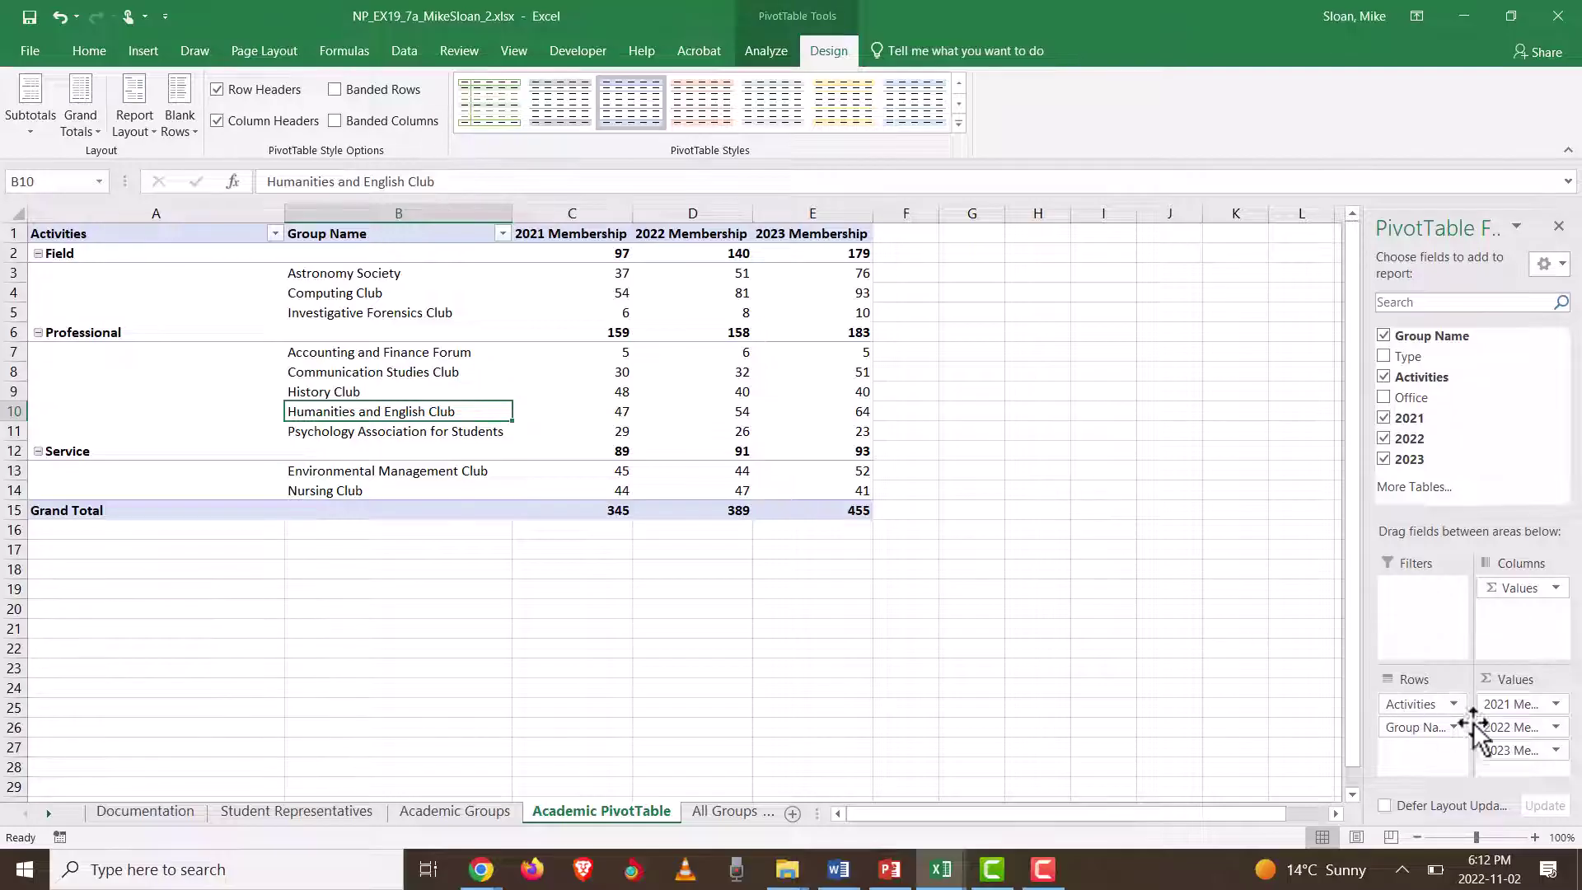
Step: Narrow column E, which holds the 2023 Membership values, slightly by moving its right border
left_click(1555, 748)
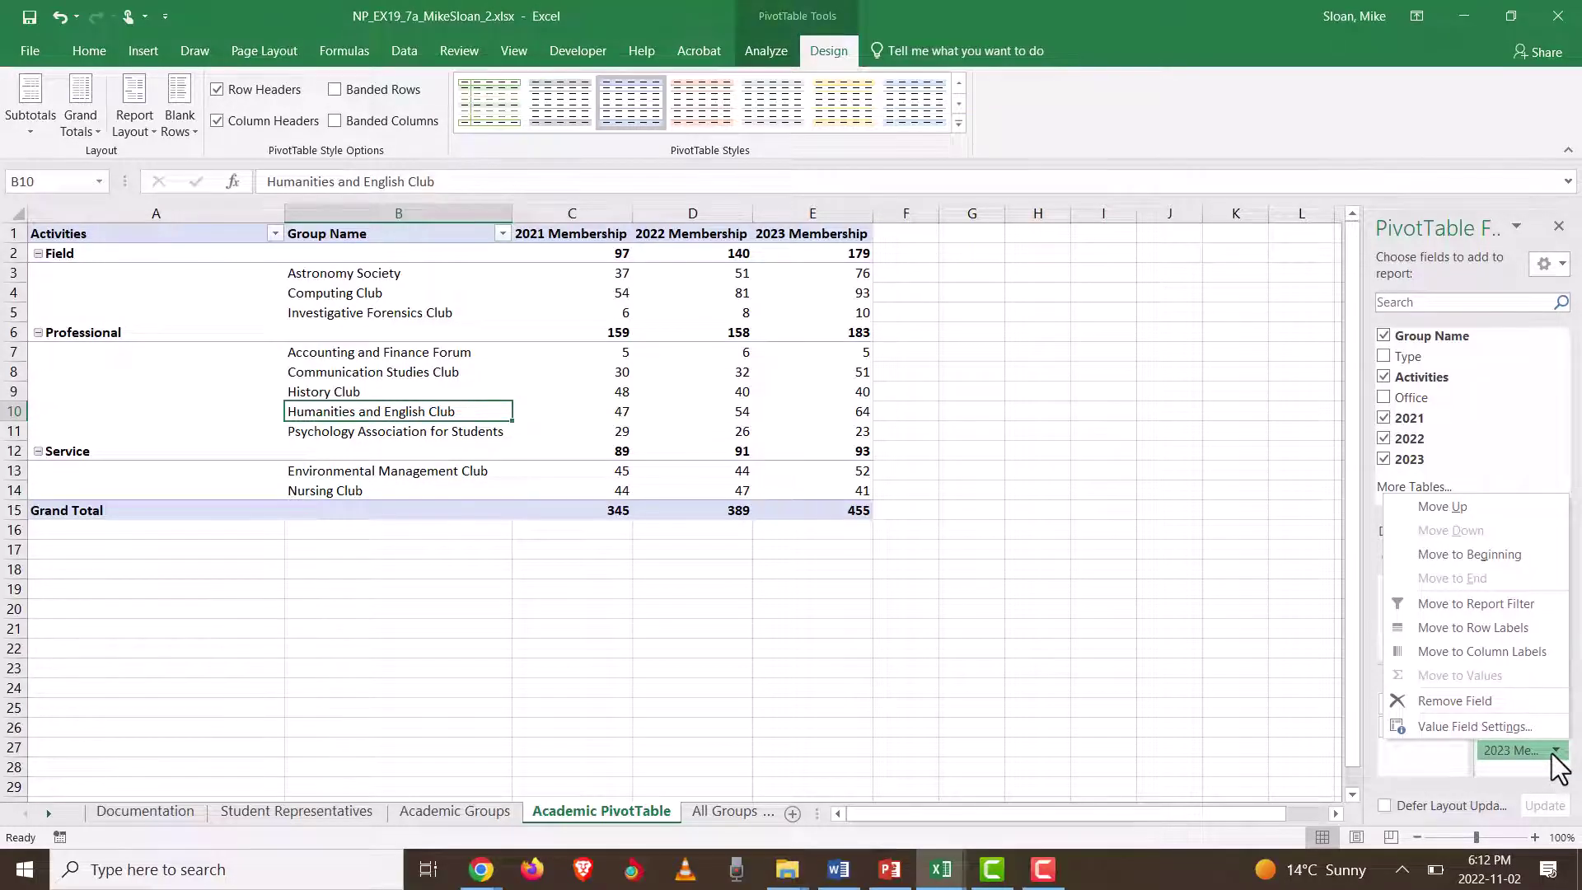
left_click(823, 232)
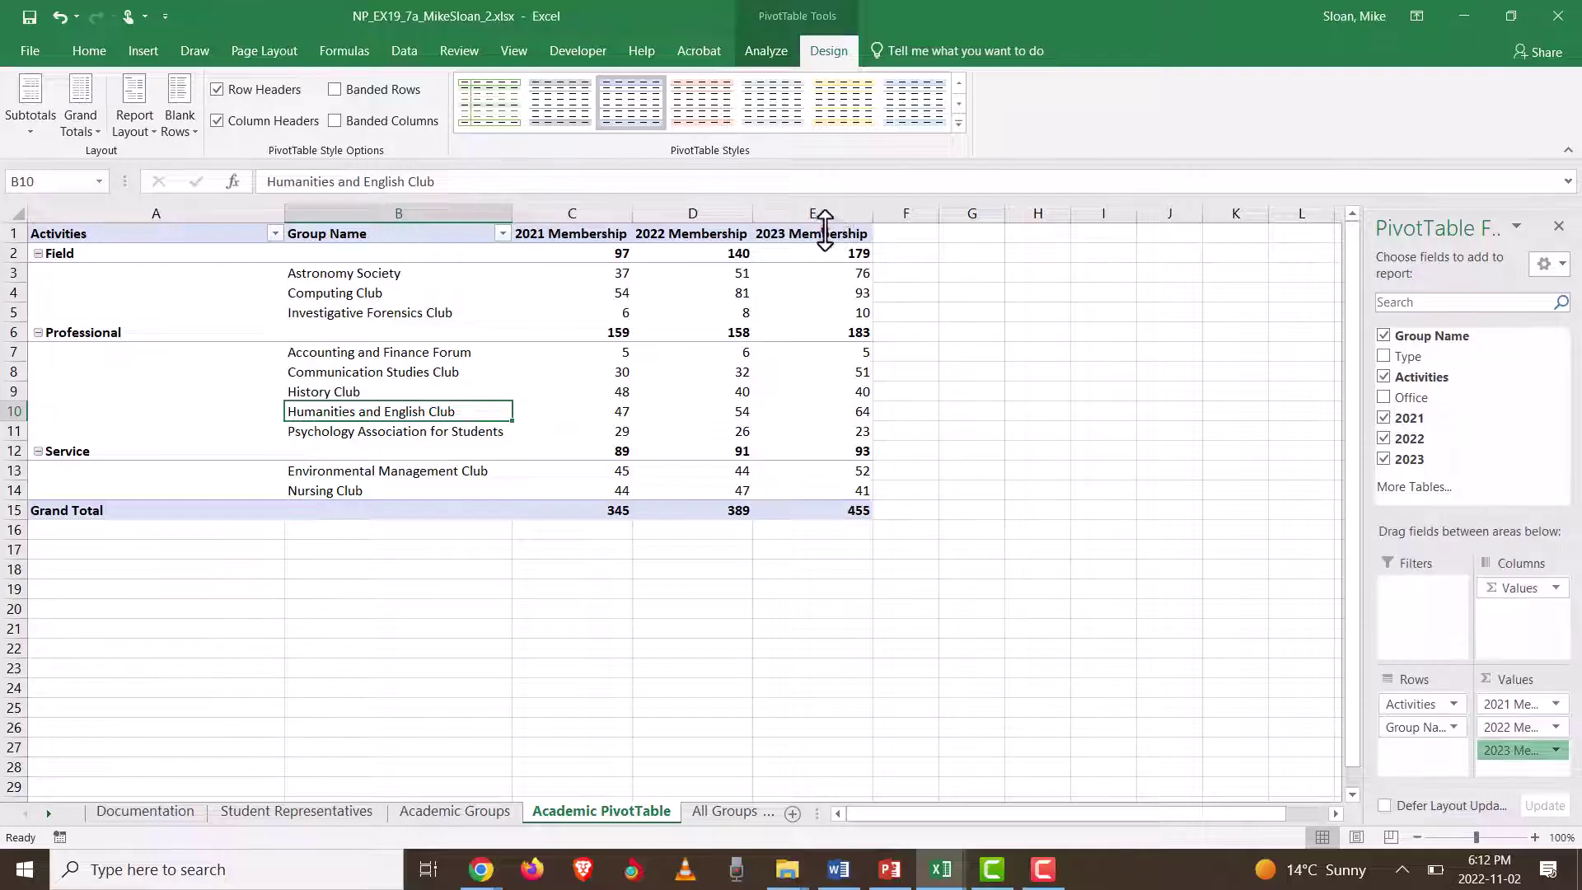
left_click(824, 231)
left_click(824, 232)
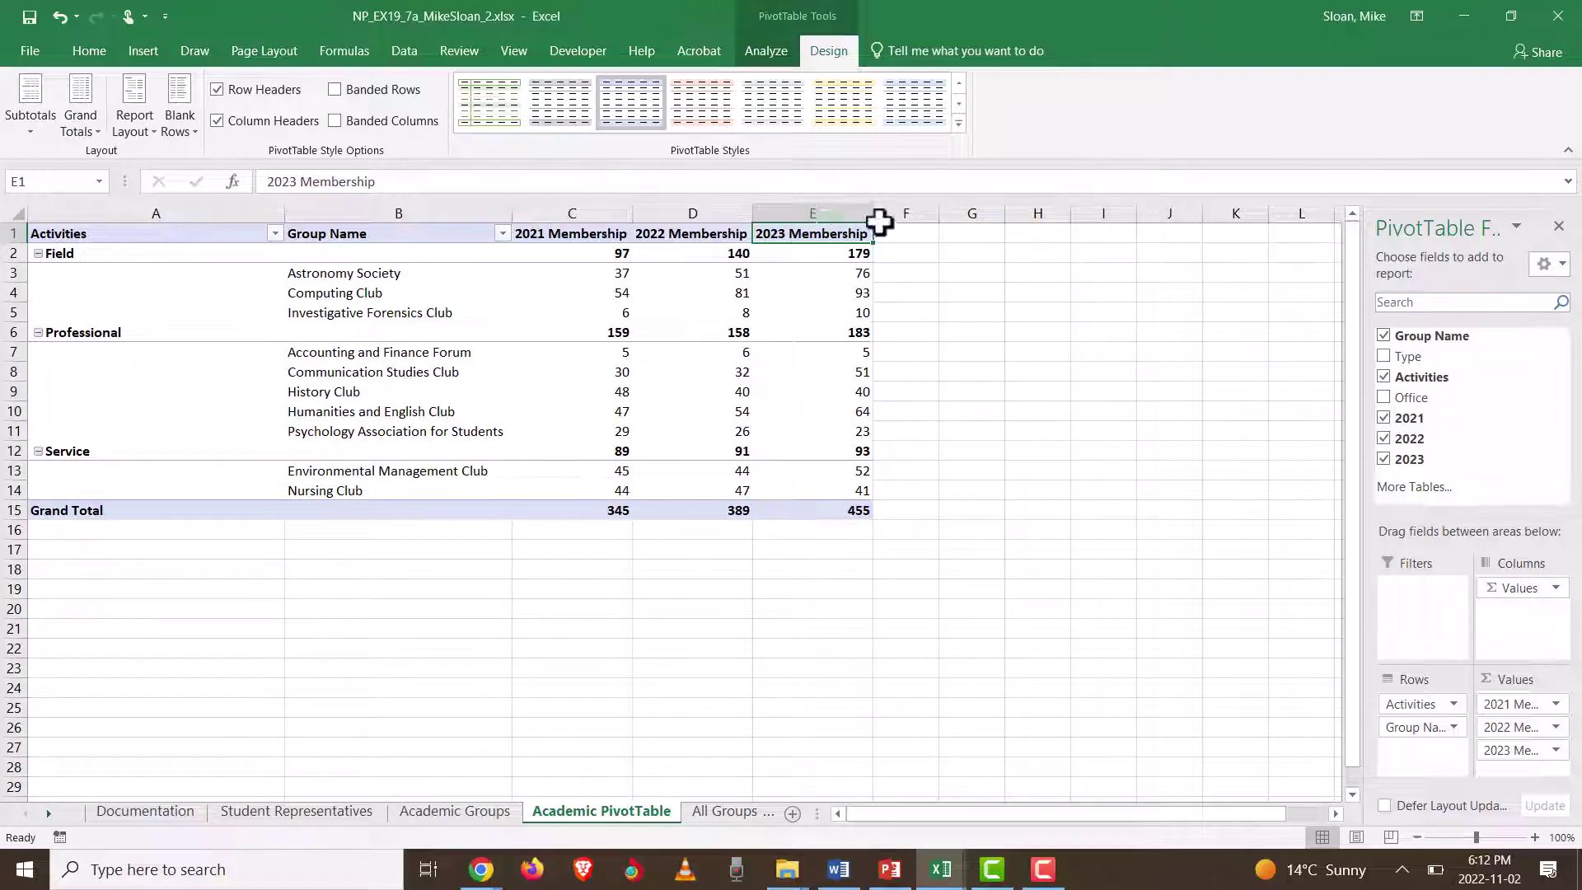
left_click_drag(872, 214, 850, 214)
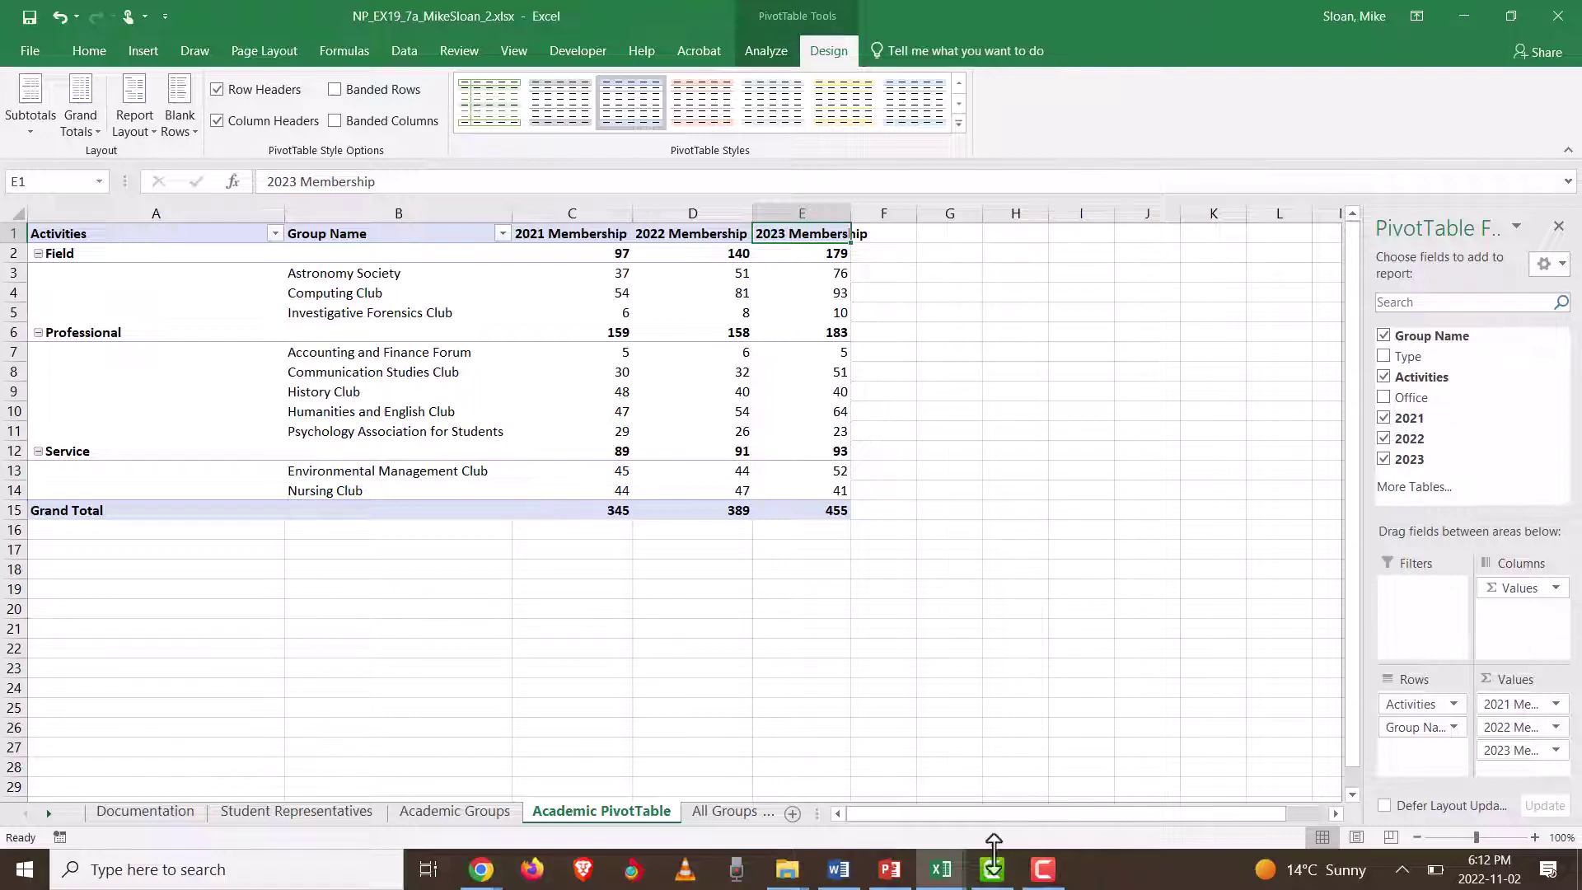
Step: Switch to the instructions in Word and examine Final Figure 3, the Academic PivotTable worksheet, to compare it with the PivotTable
left_click(837, 869)
scroll(837, 700, "down", 16)
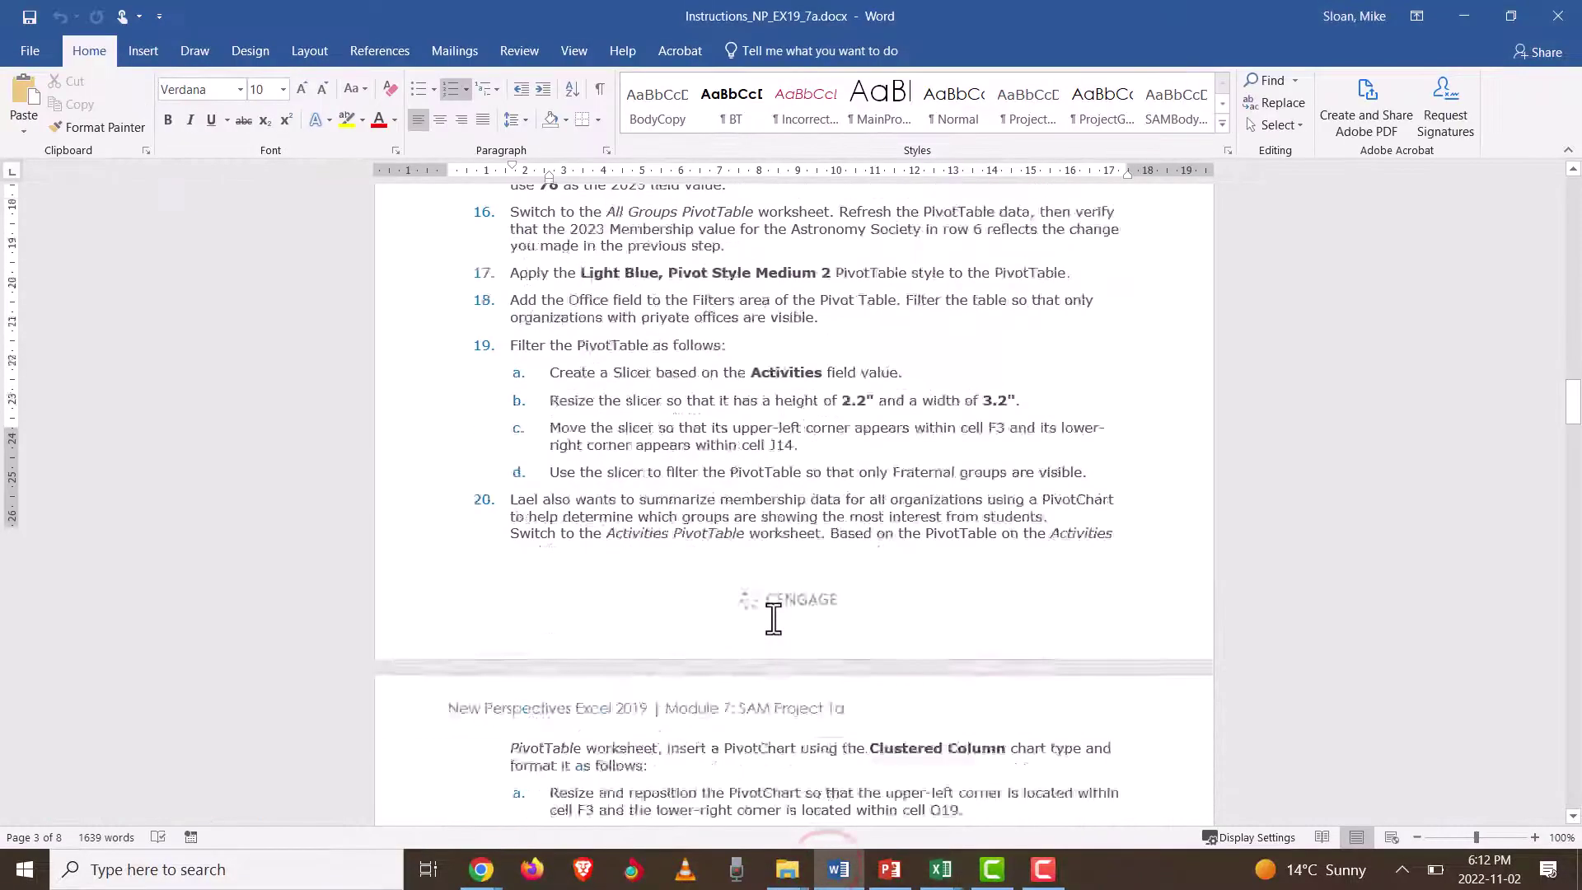
scroll(781, 622, "down", 10)
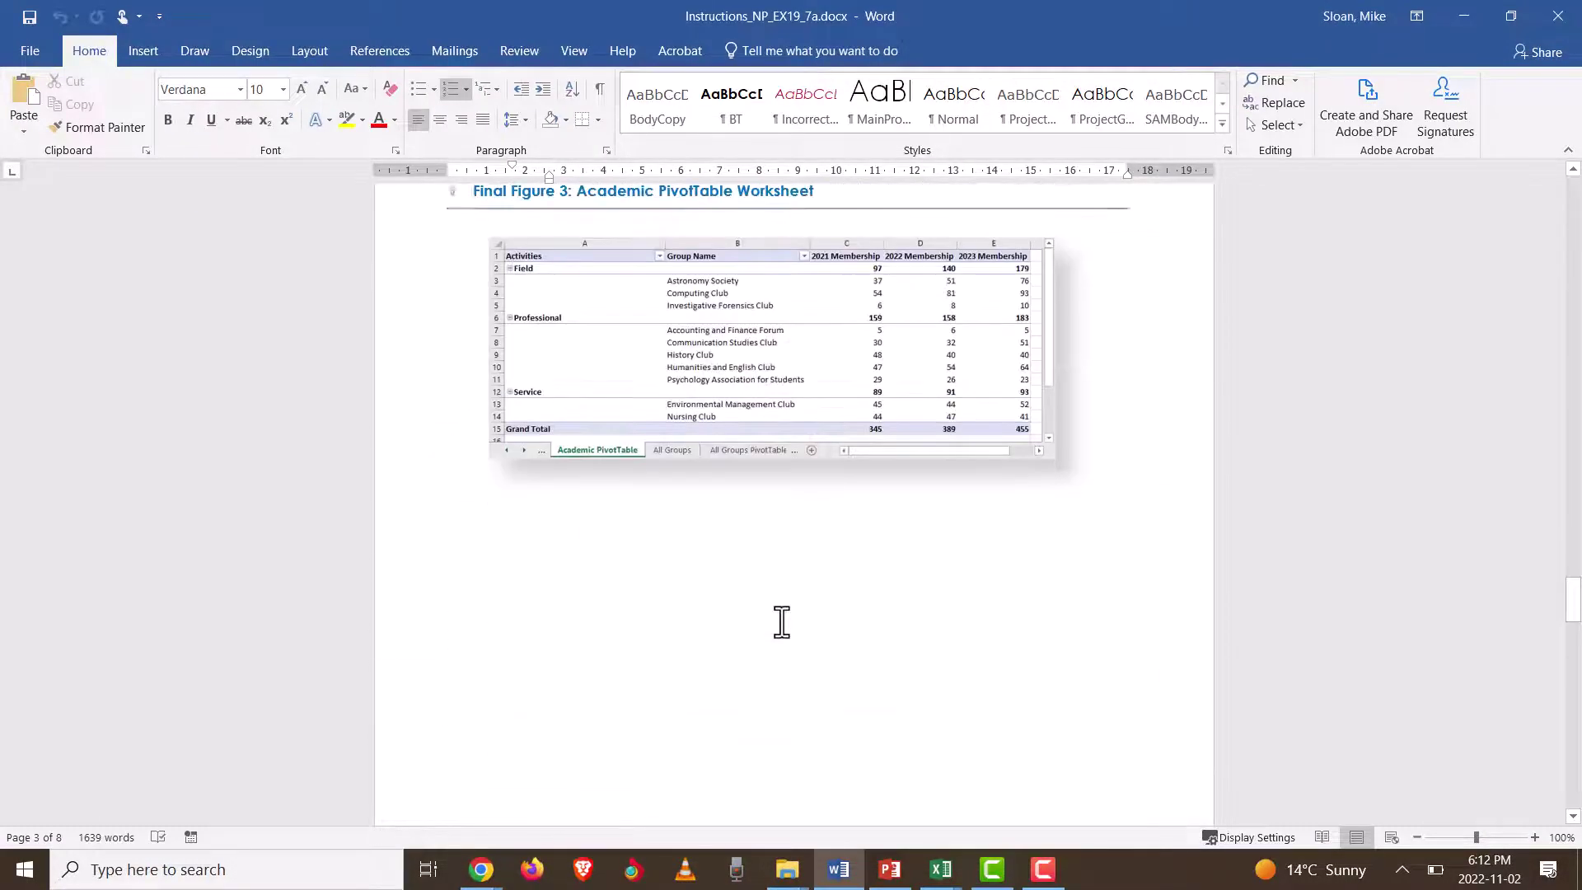
scroll(790, 611, "up", 5)
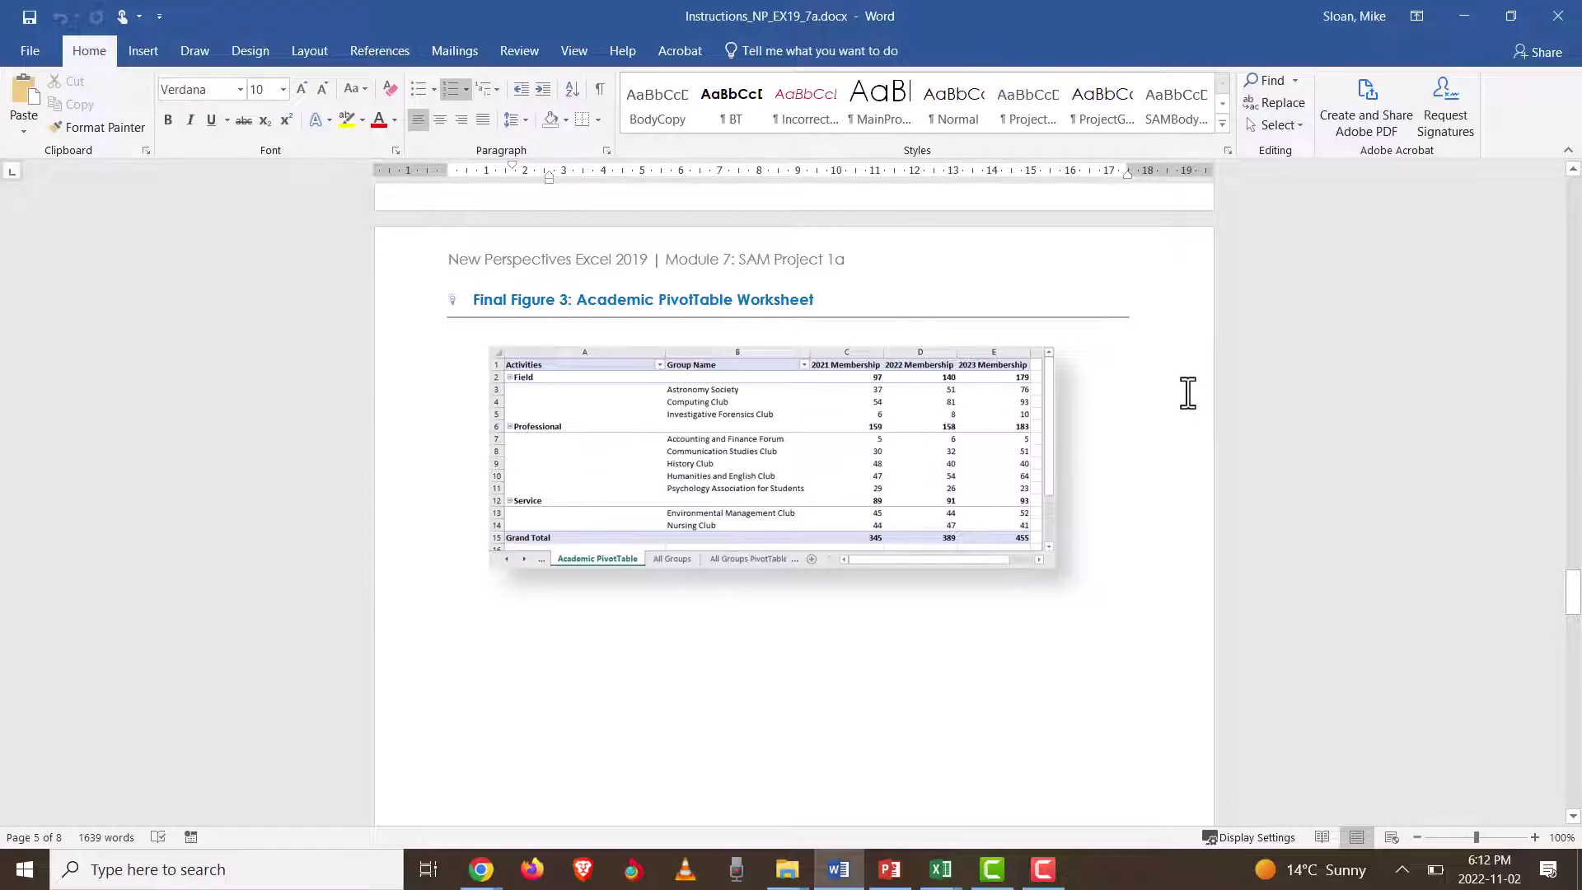
scroll(865, 757, "up", 1)
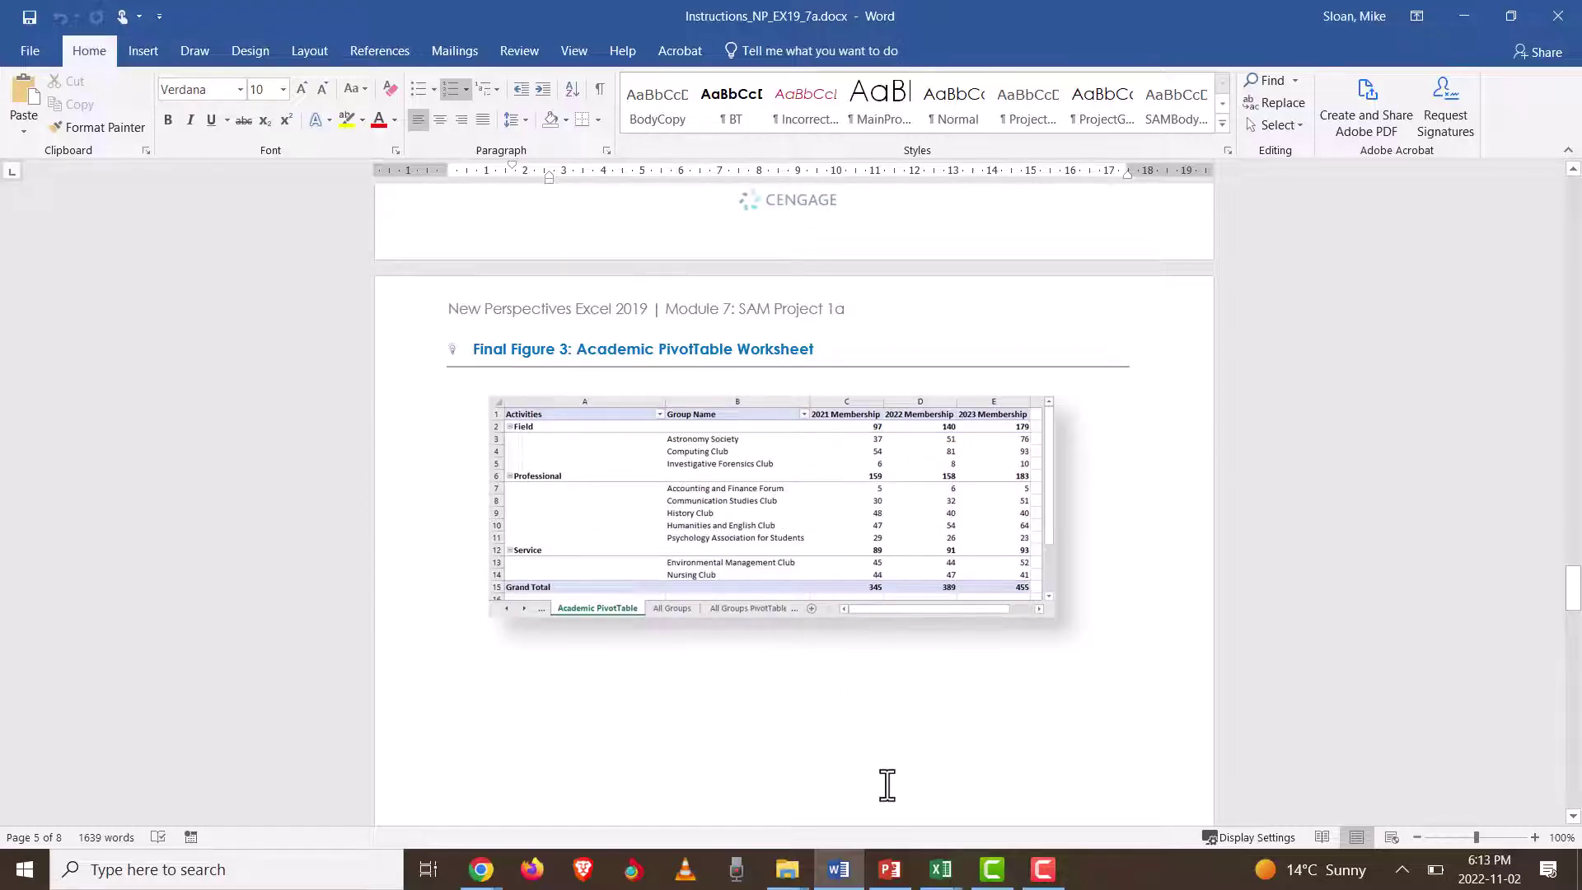
Step: Switch to the Excel workbook NP_EX19_7a_FirstLastName_2.xlsx and close it
mouse_move(941, 869)
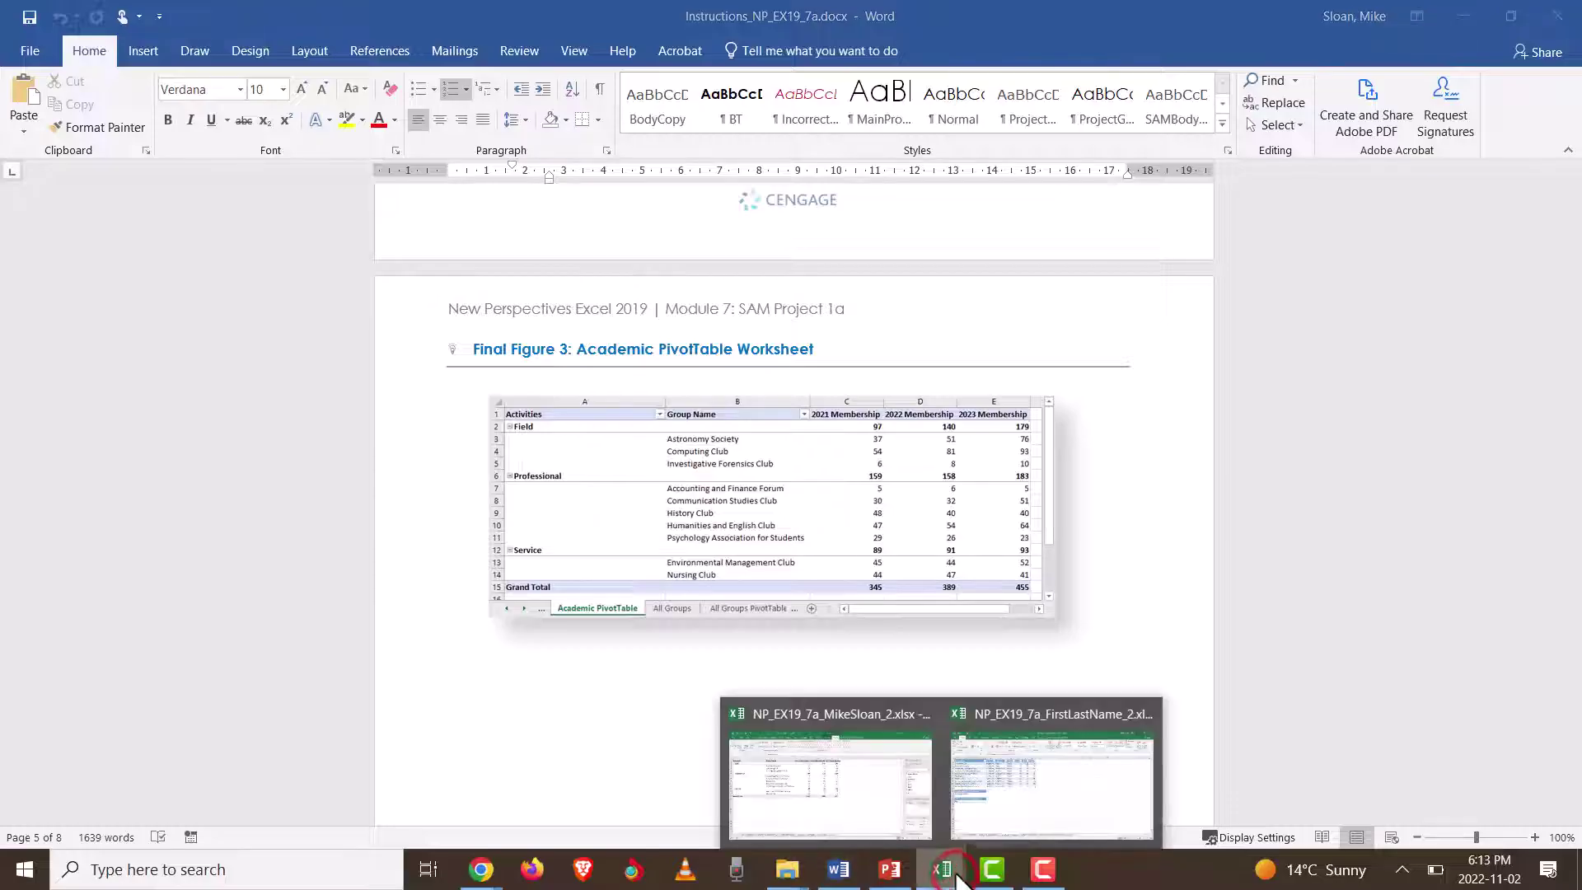
left_click(1022, 802)
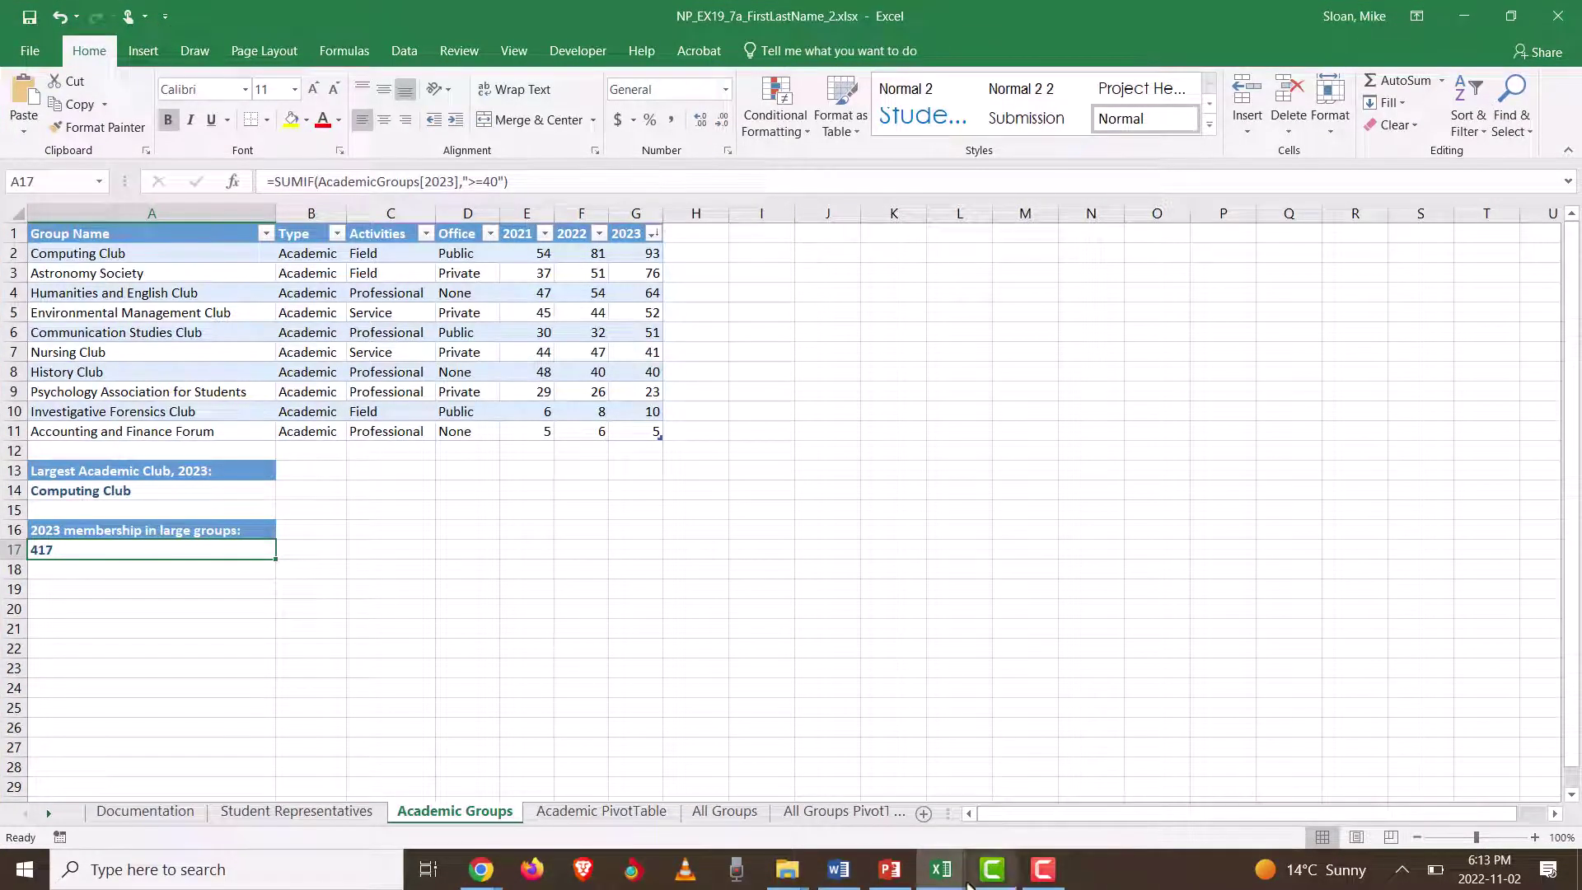
left_click(1557, 15)
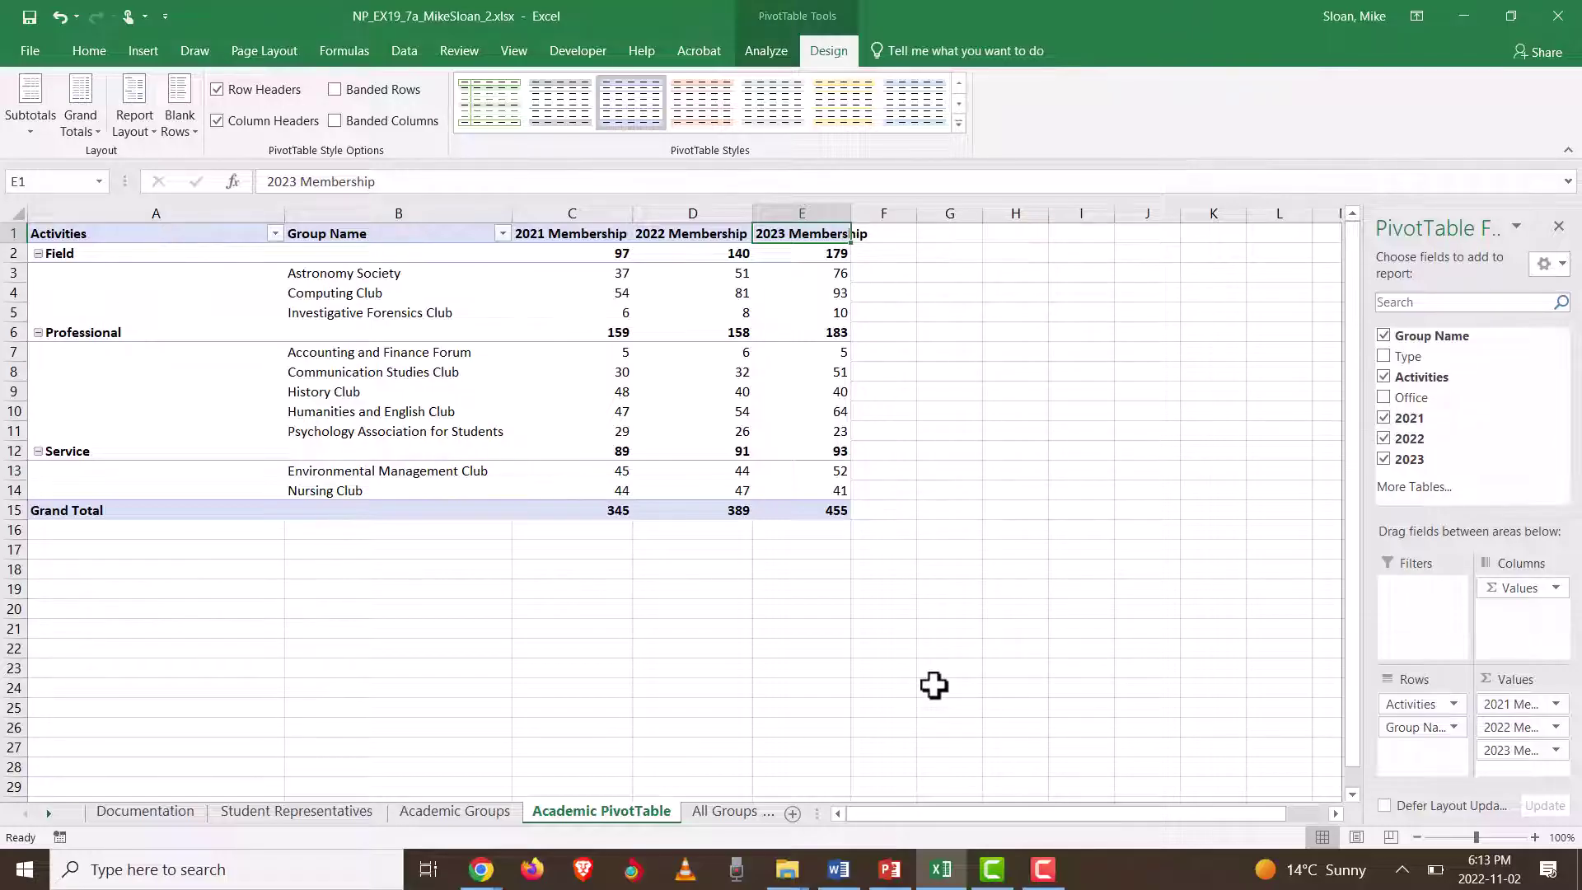
Step: Return to Word and review the requirements of instruction 14, including the number format for the value fields in 14f to 14h
left_click(836, 879)
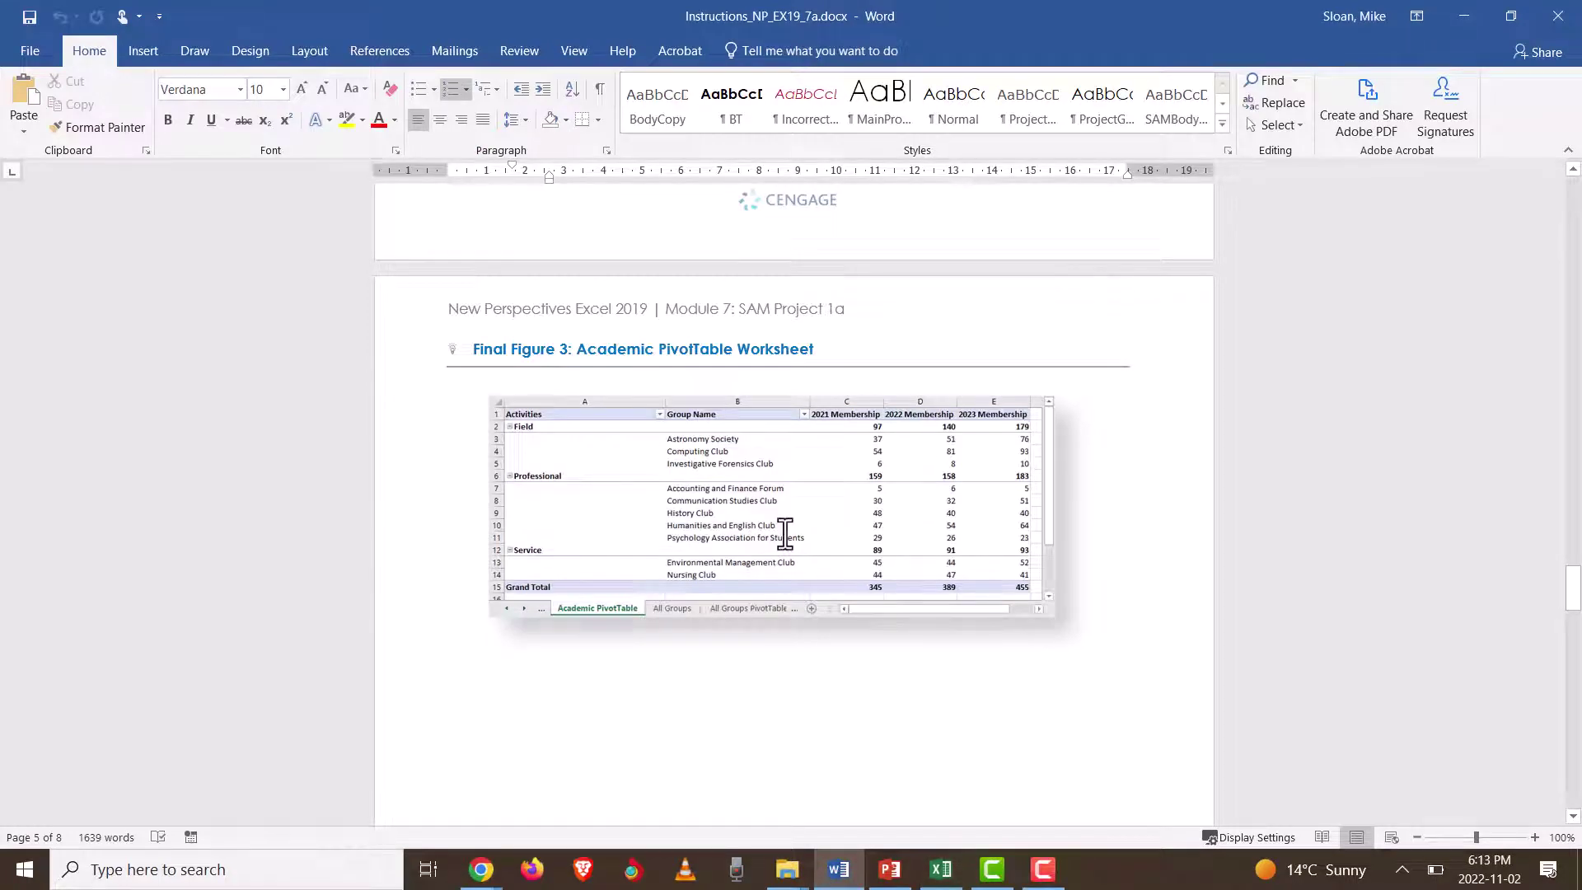
scroll(836, 350, "up", 20)
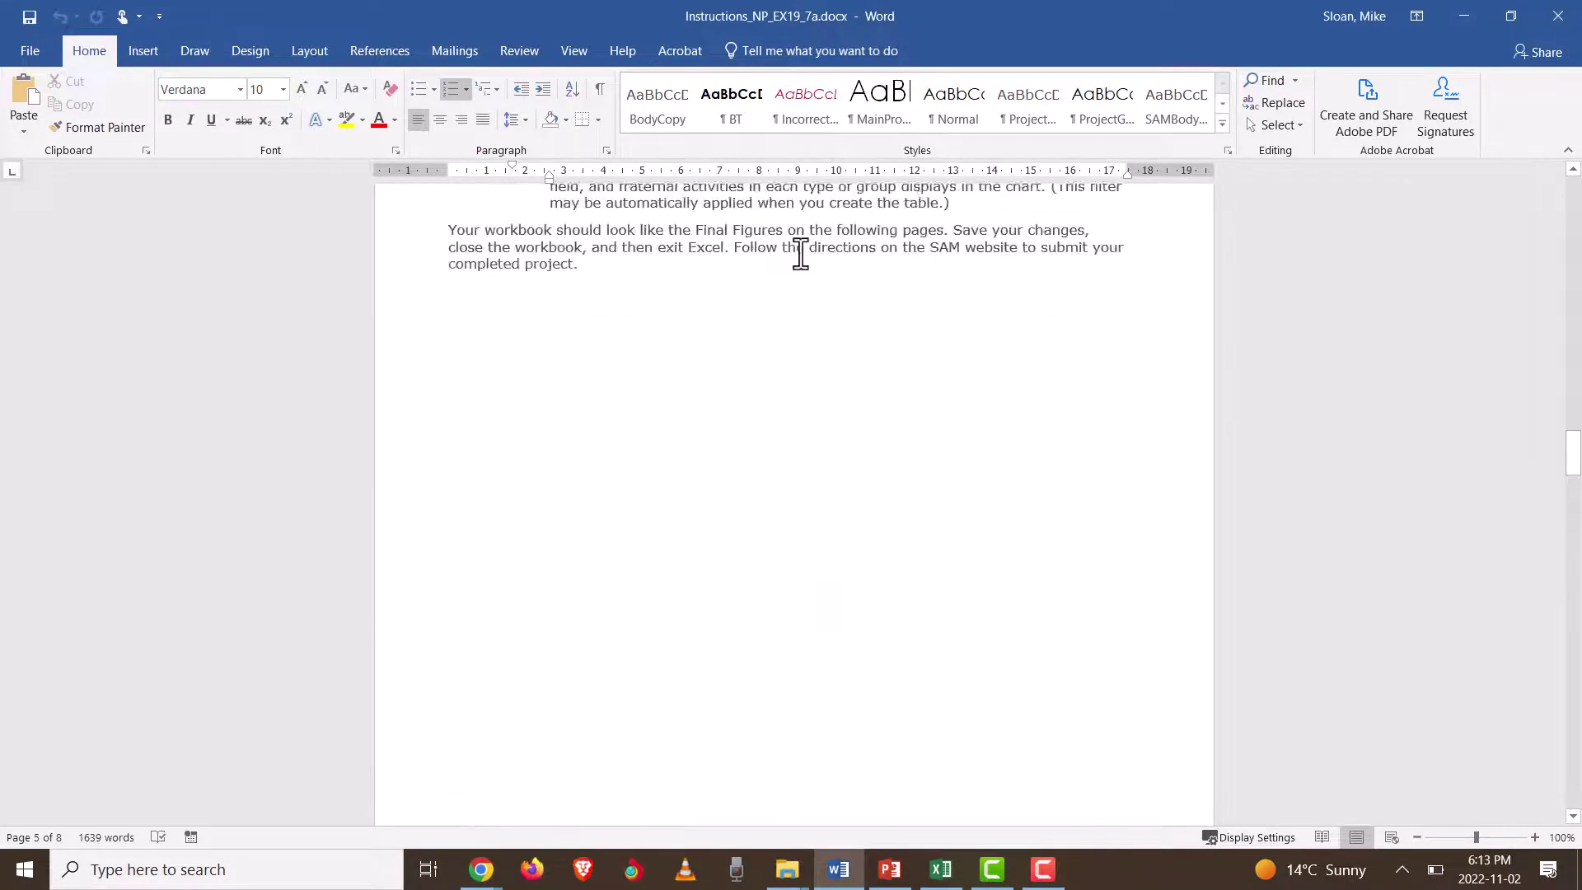
scroll(841, 349, "up", 6)
scroll(844, 351, "down", 8)
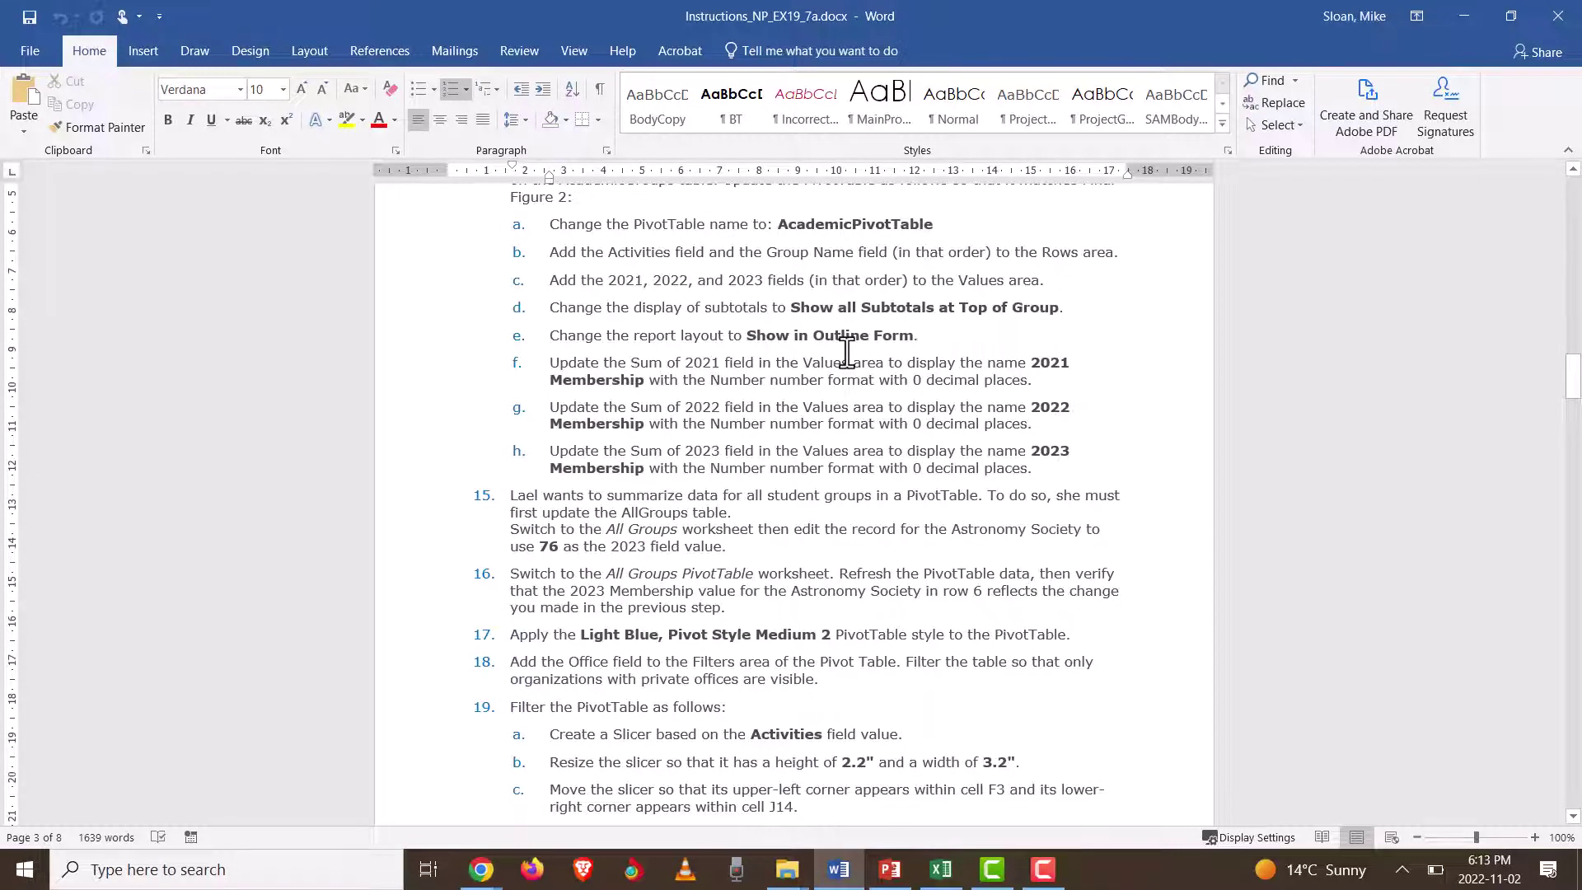
left_click(753, 541)
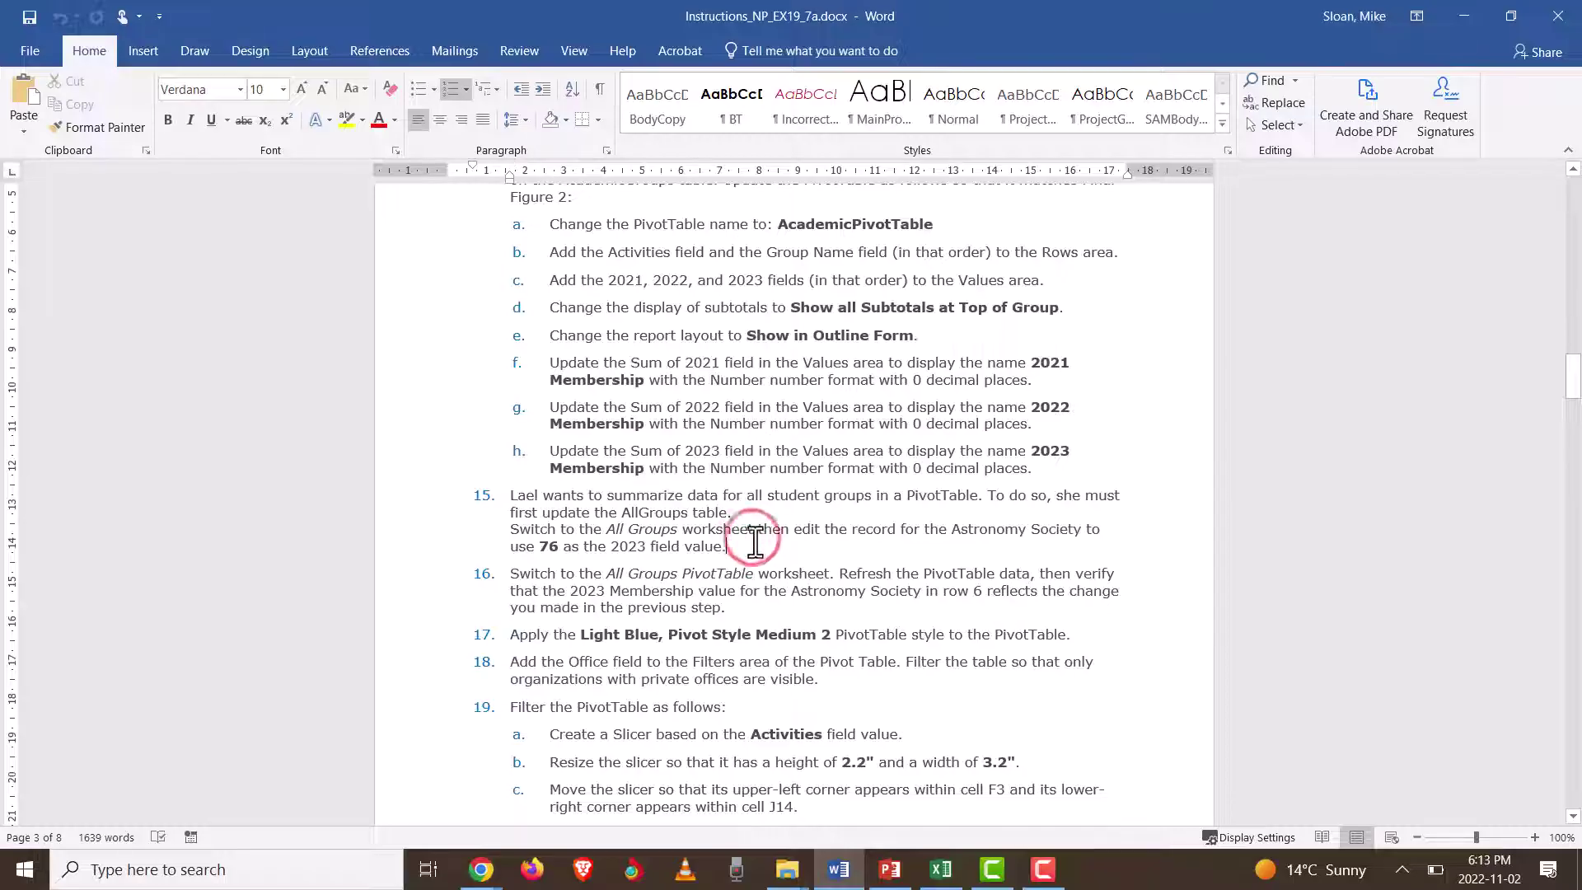
scroll(756, 504, "up", 1)
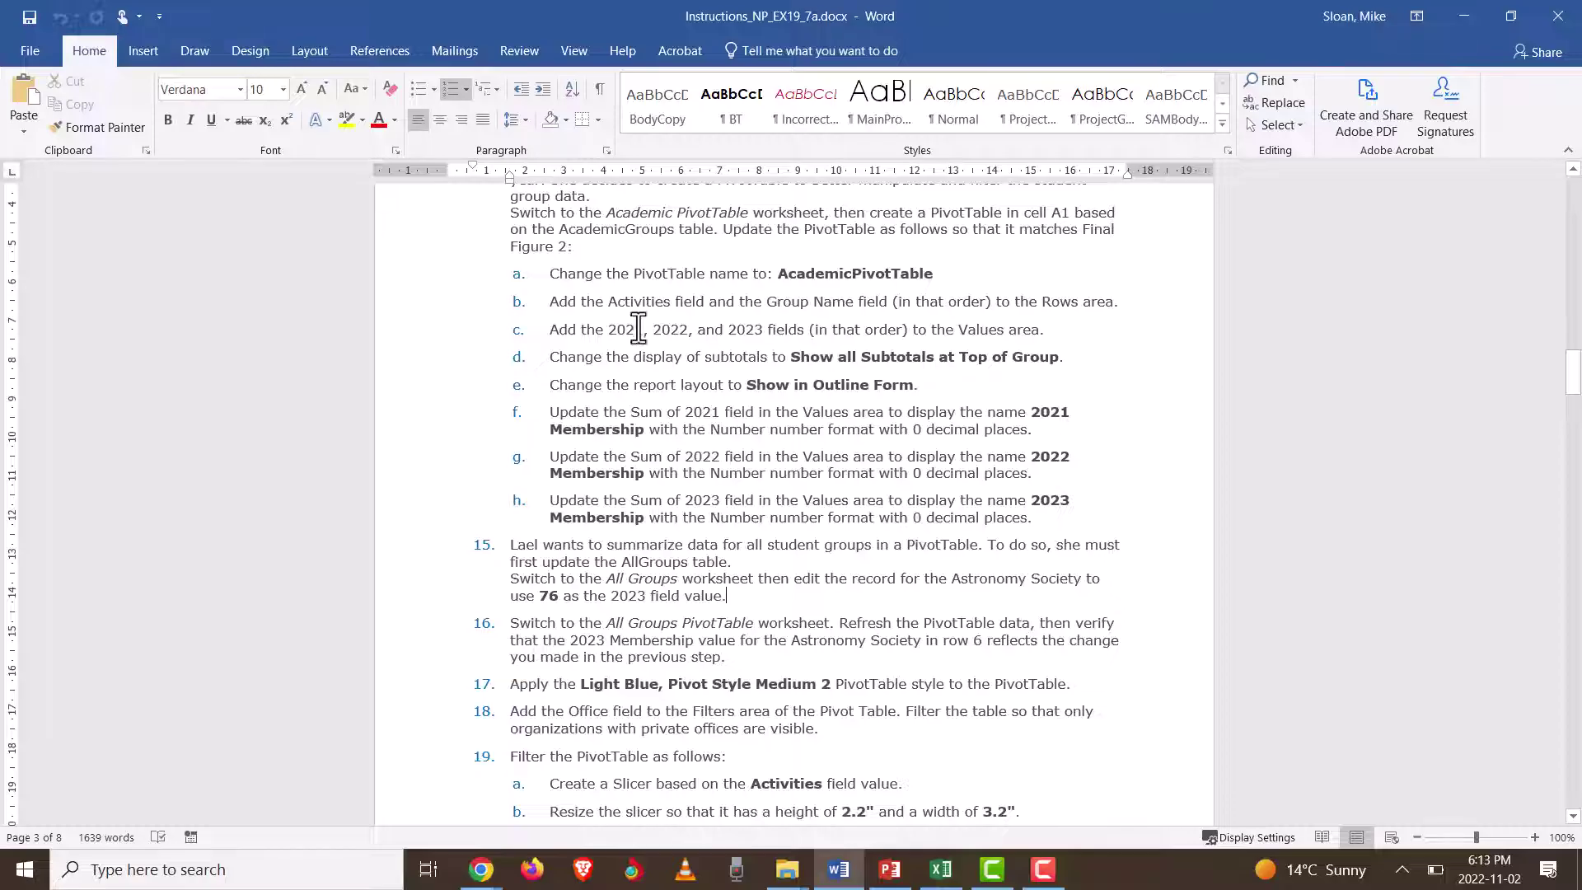
left_click(613, 300)
key("End")
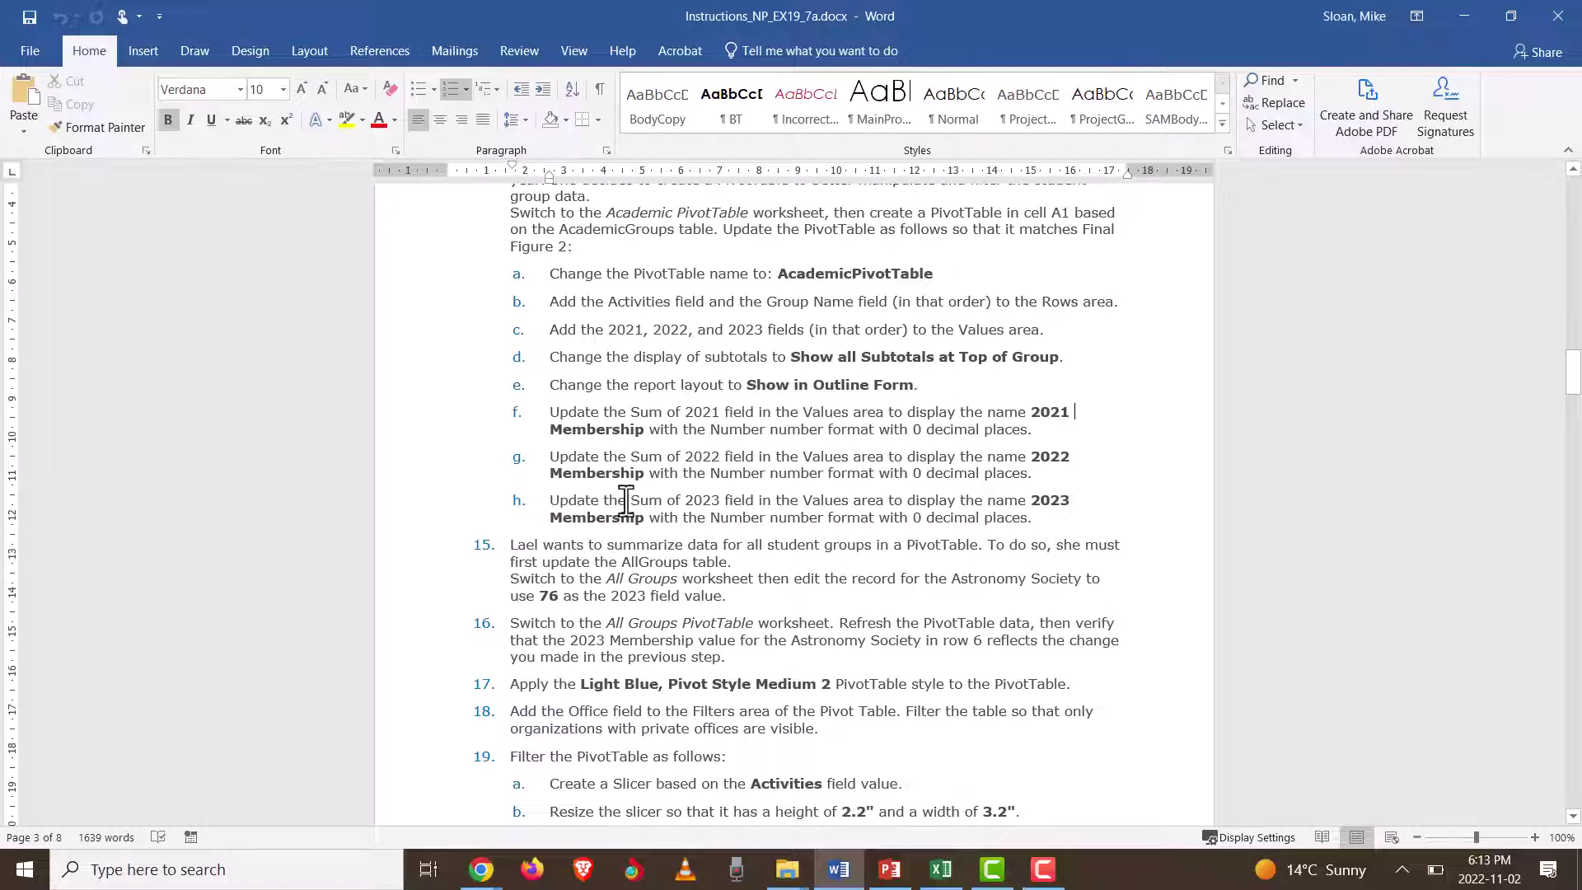
scroll(640, 462, "down", 1)
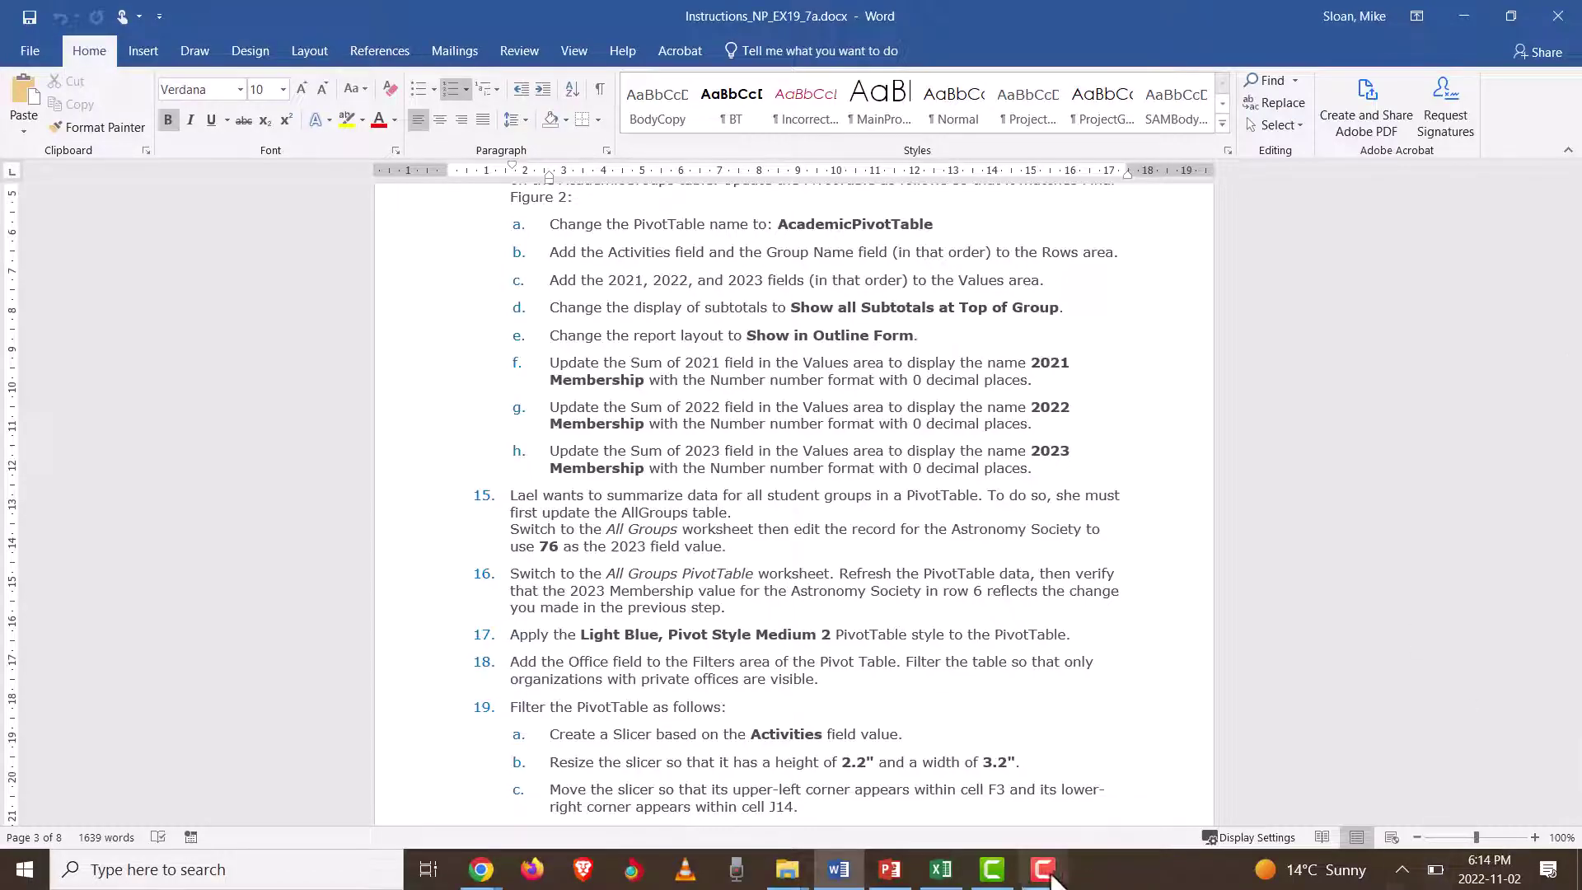
Step: Switch to Excel and format the PivotTable values in C2:E15 as Number with 0 decimal places
left_click(941, 869)
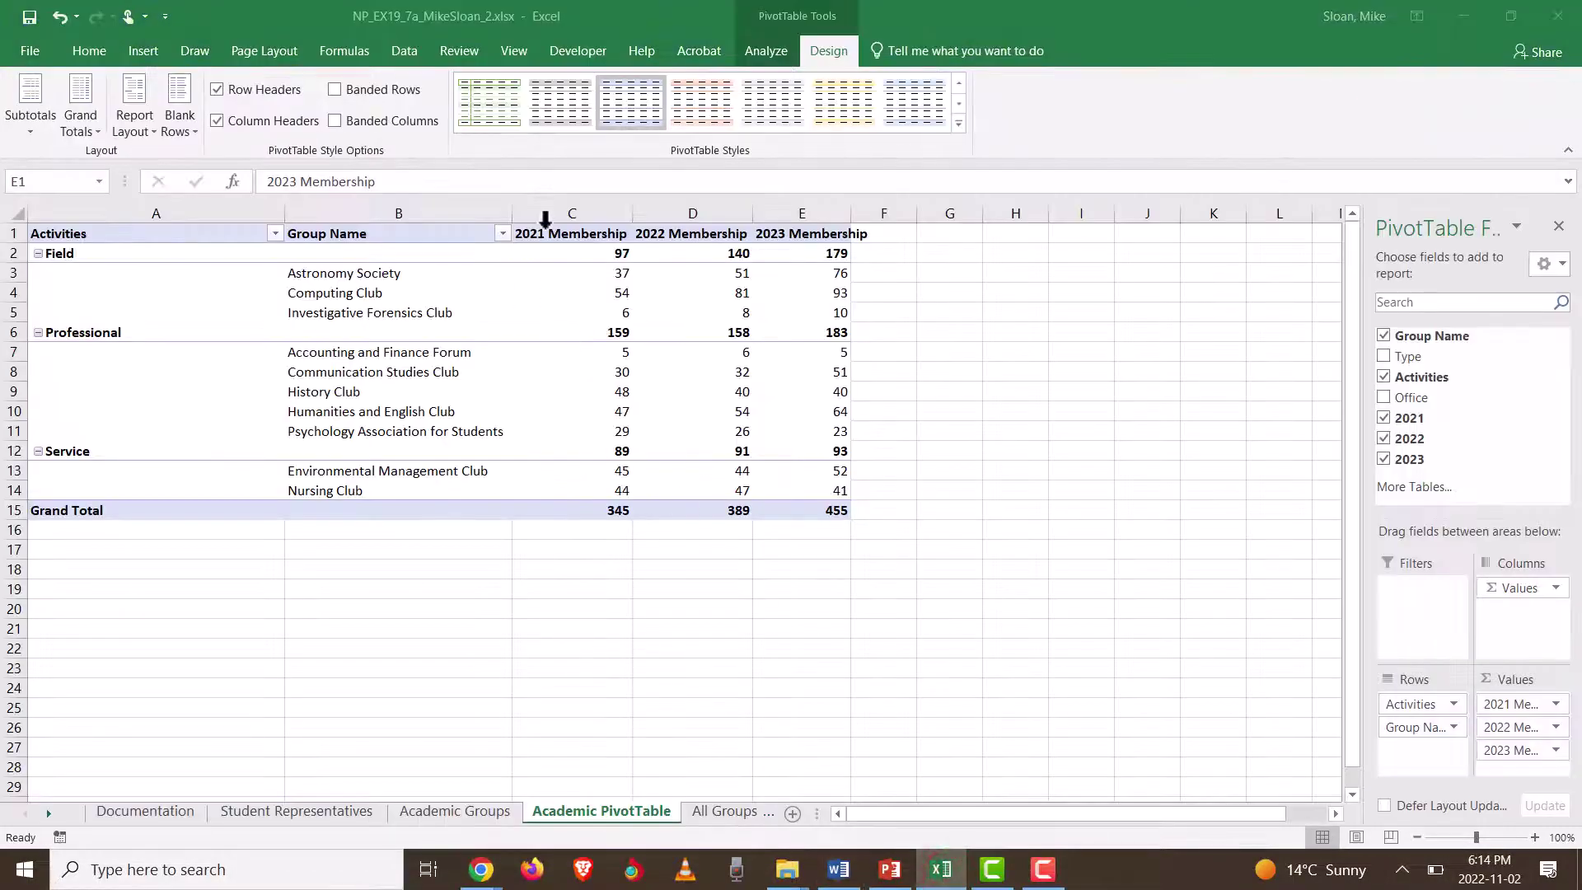
left_click(537, 233)
left_click(536, 234)
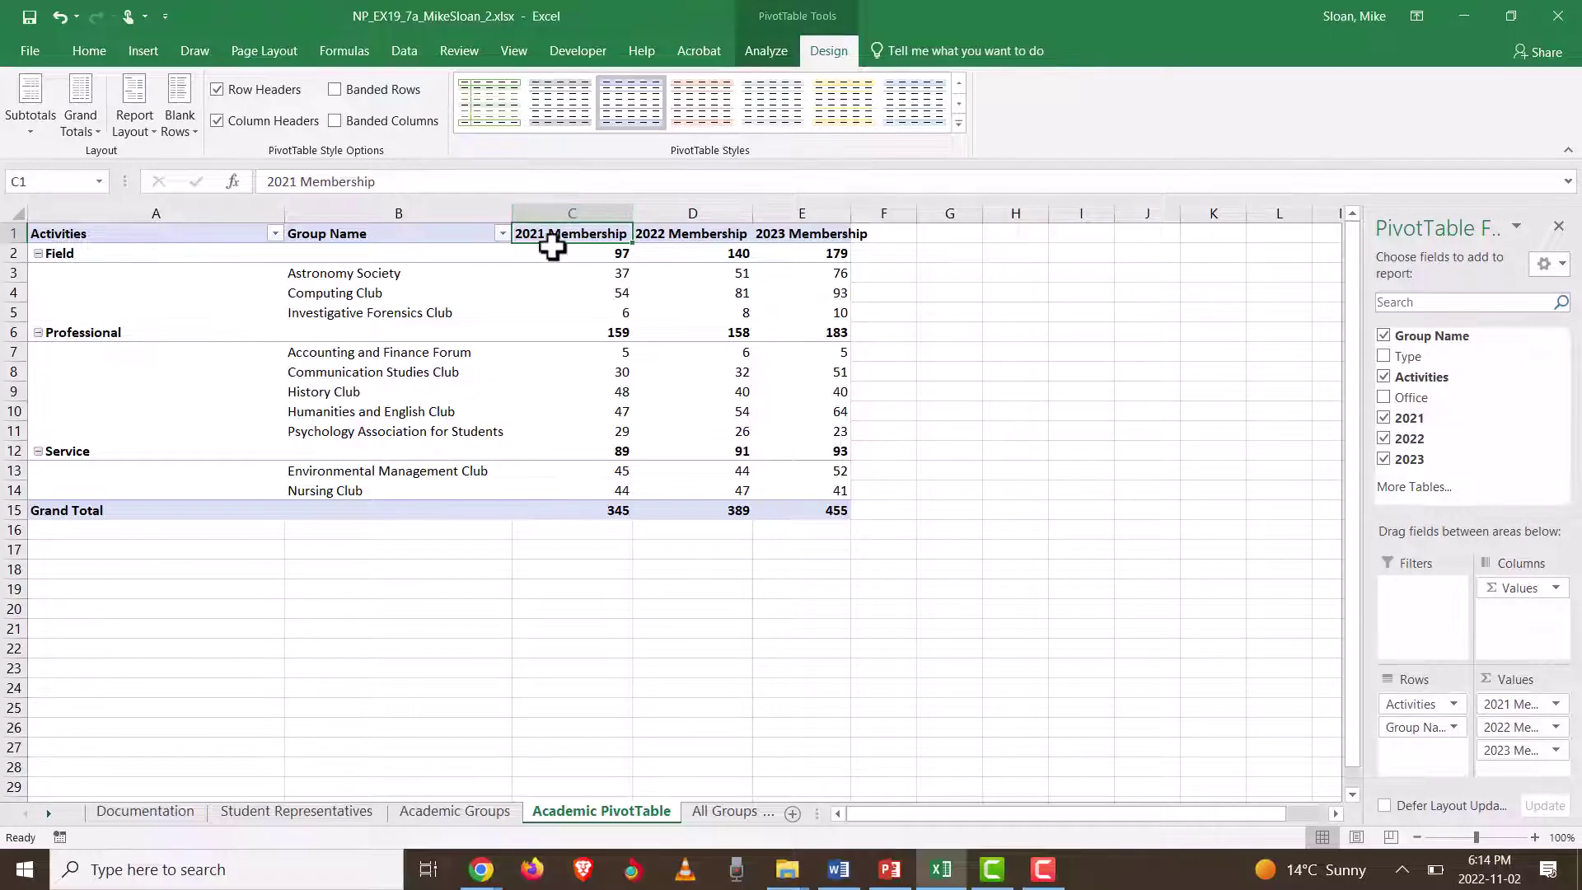
left_click_drag(551, 249, 819, 508)
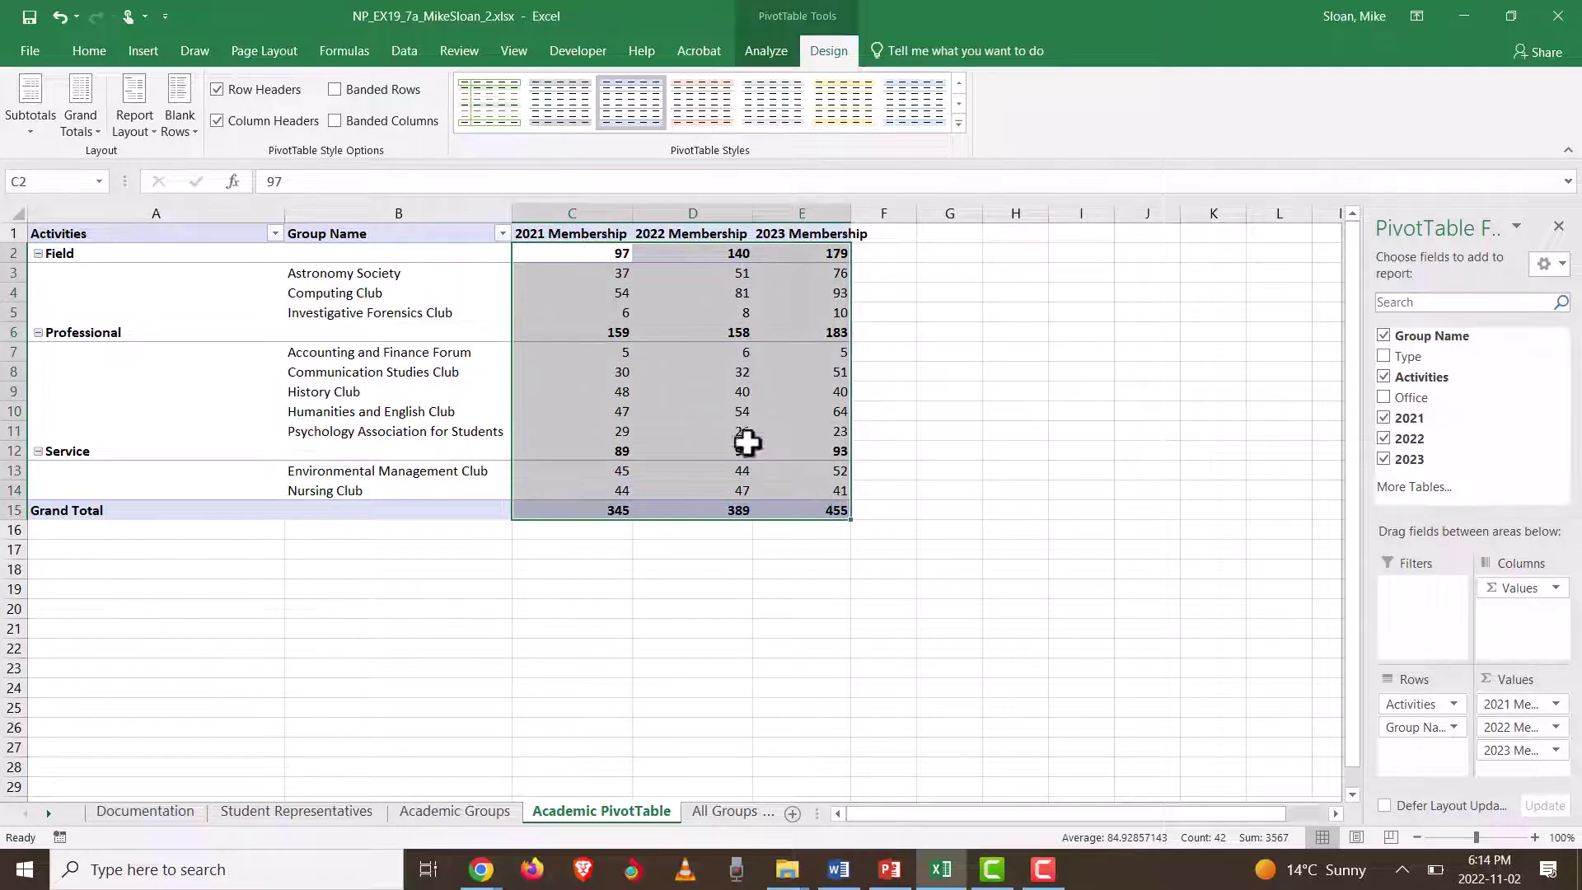
left_click(86, 53)
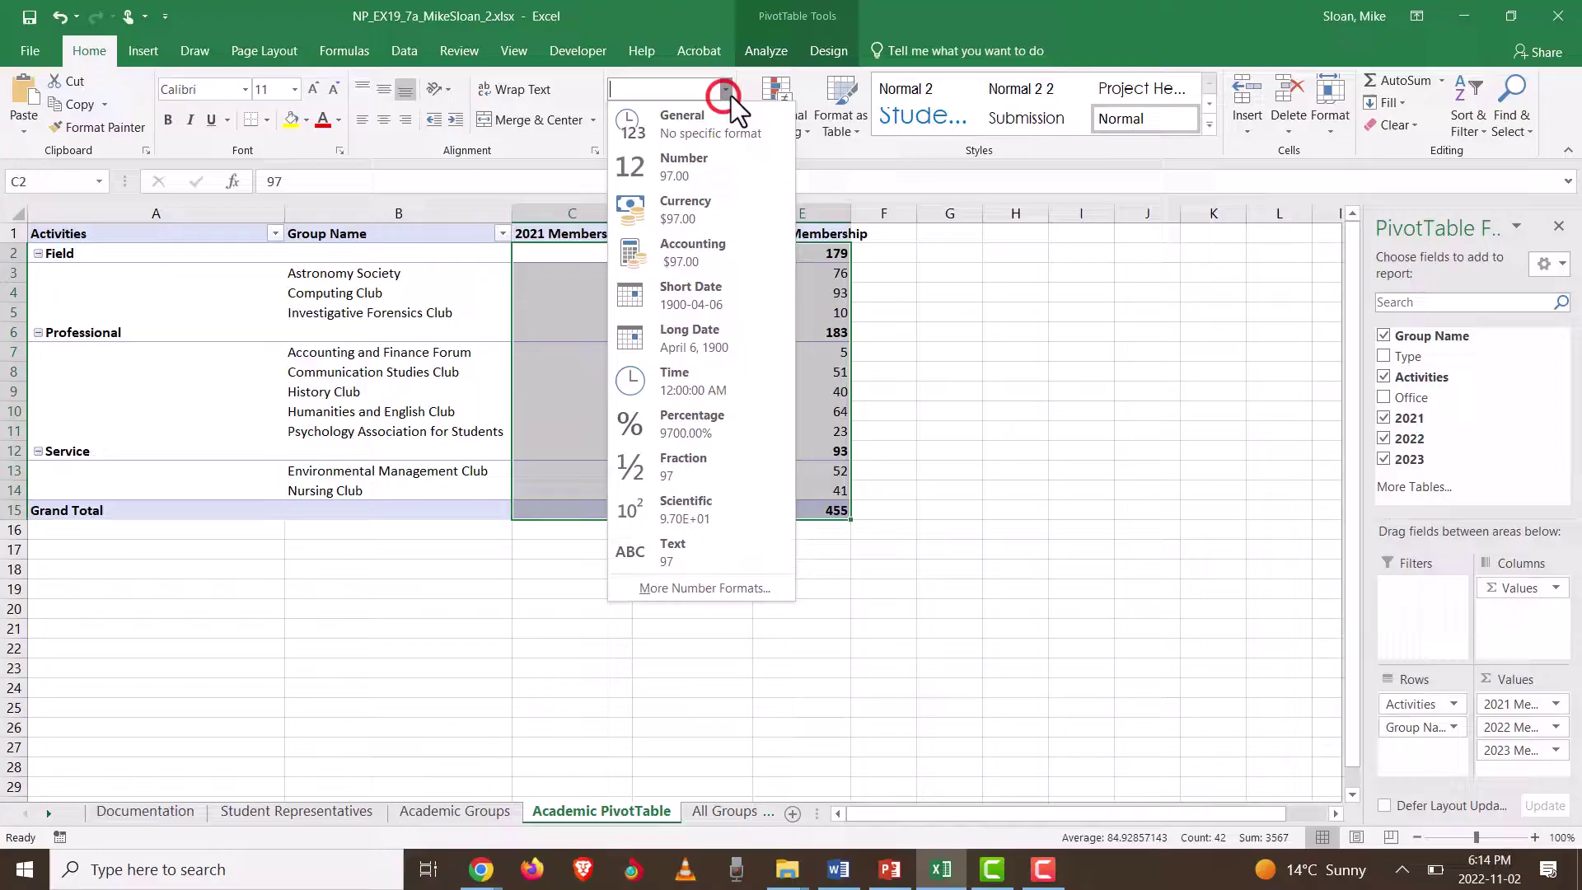
left_click(713, 163)
left_click(713, 124)
left_click(713, 123)
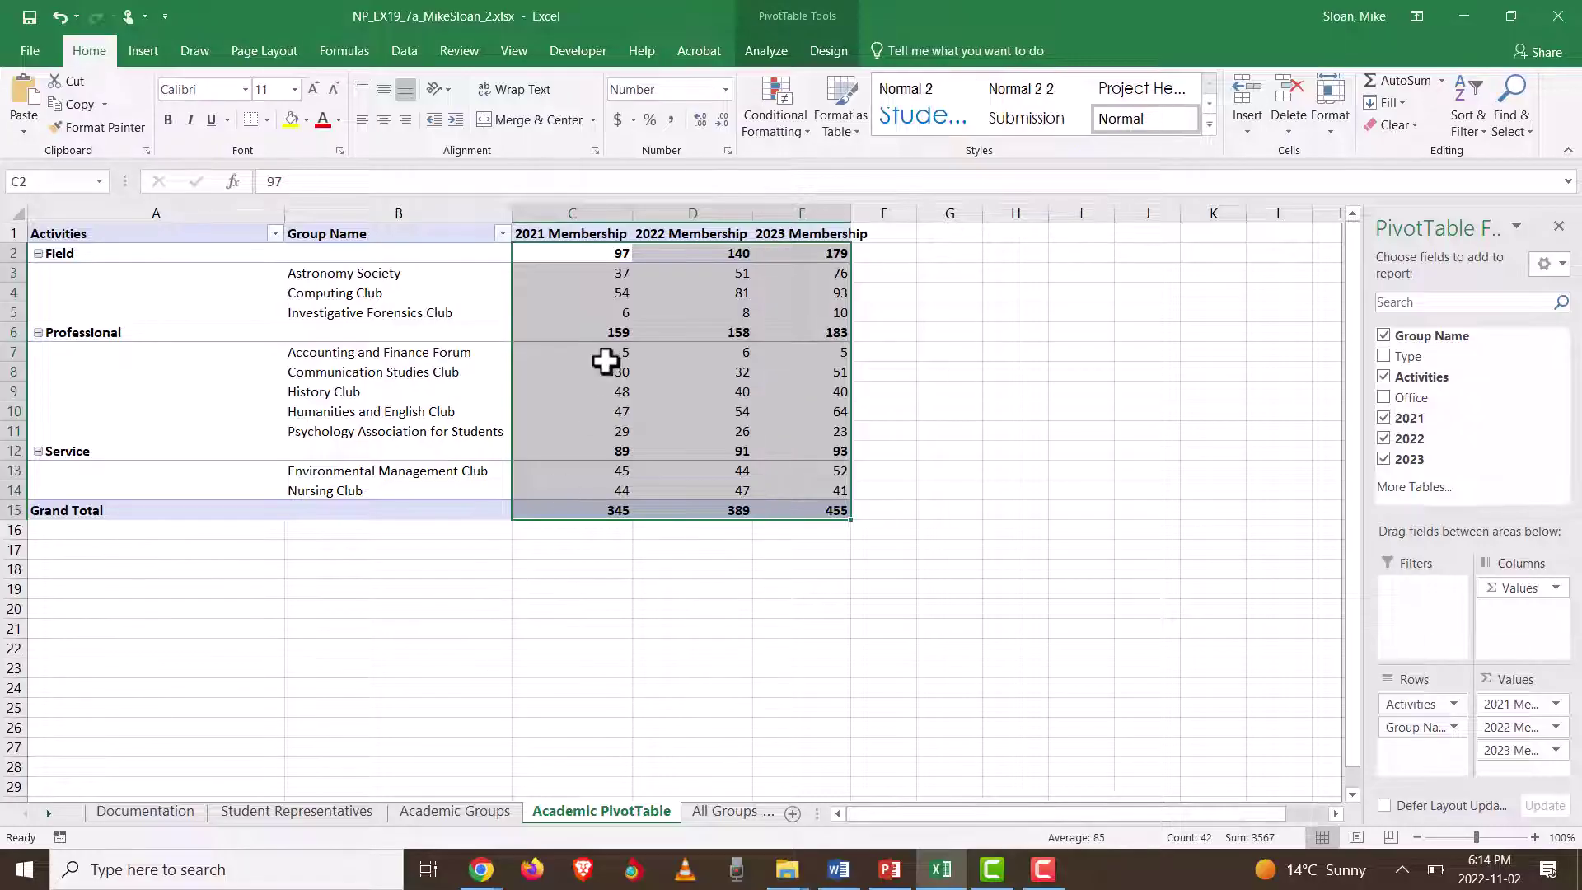
Step: Select a single value in the PivotTable and open the number format settings of the 2021 Membership value field
mouse_move(578, 248)
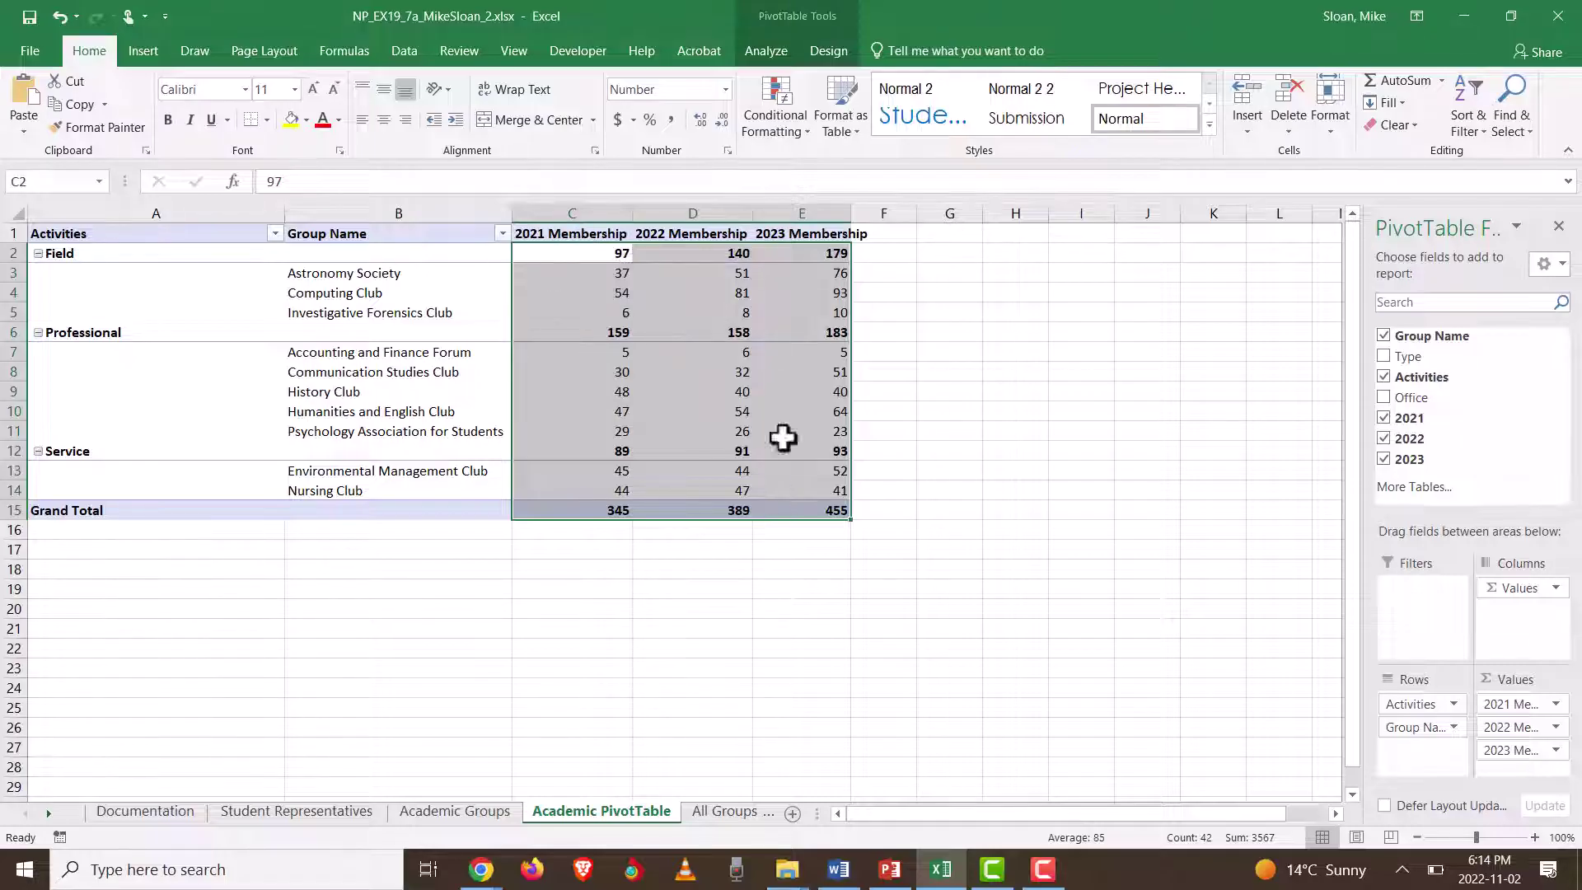
left_click(1556, 703)
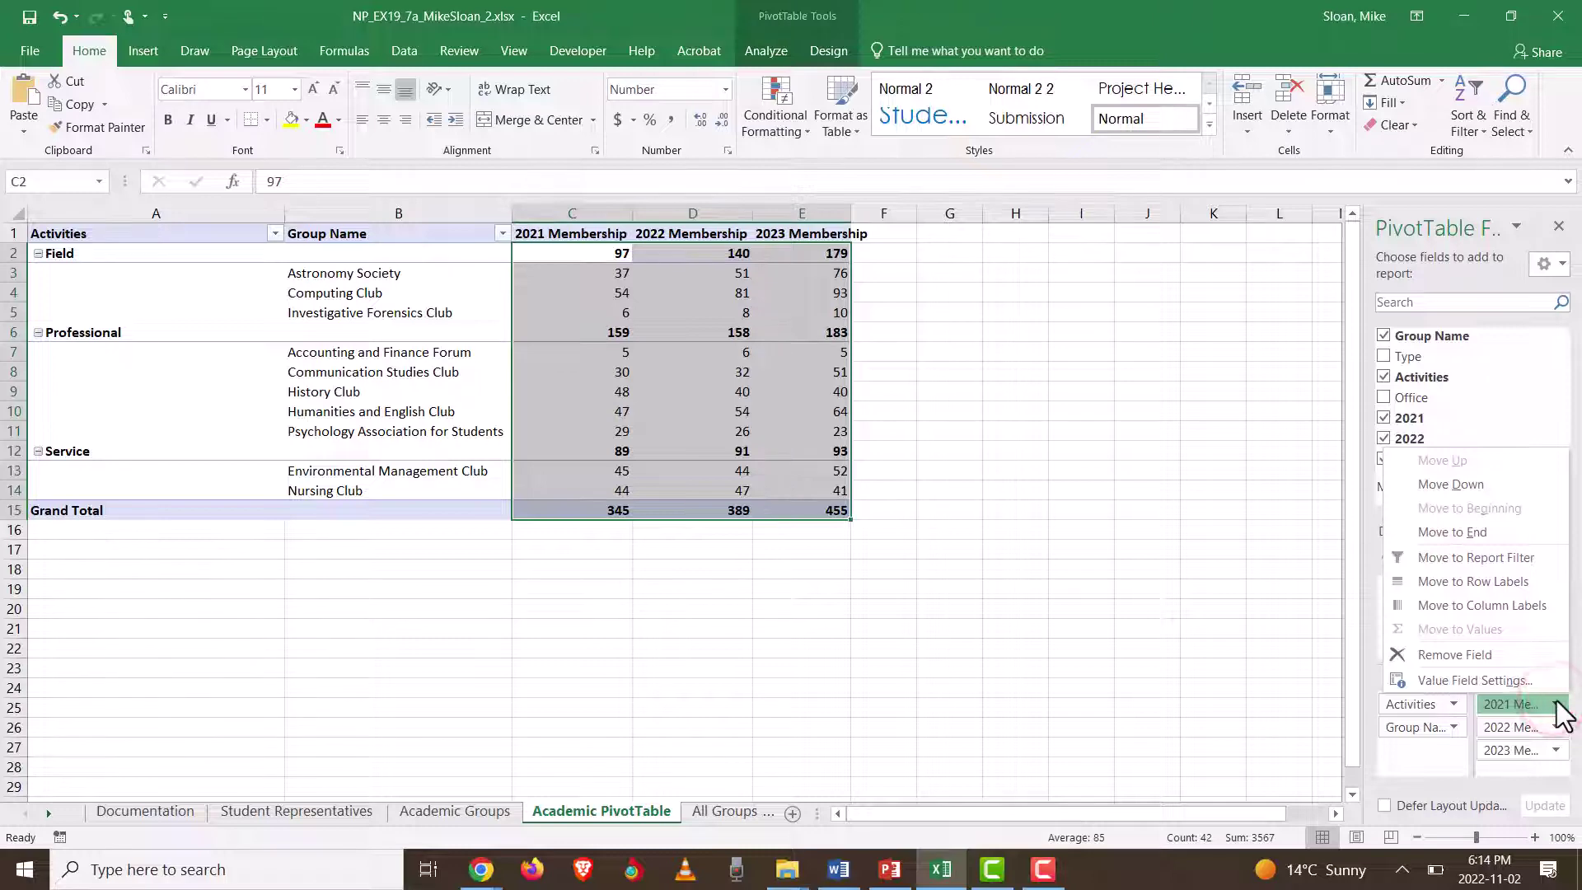
left_click(674, 321)
left_click(398, 318)
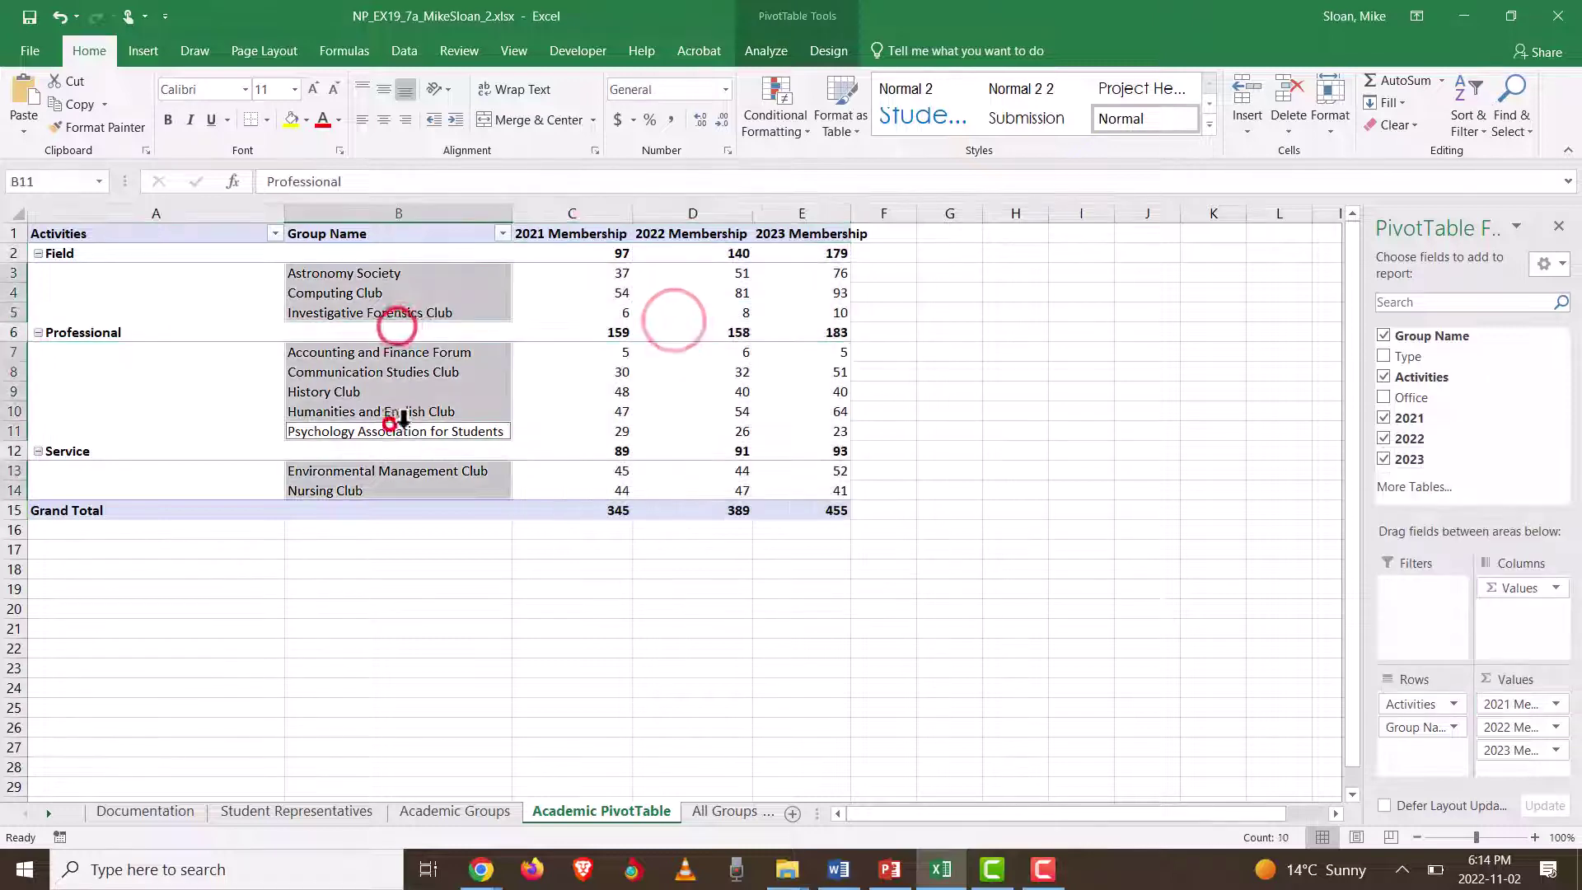
left_click(396, 417)
left_click(587, 317)
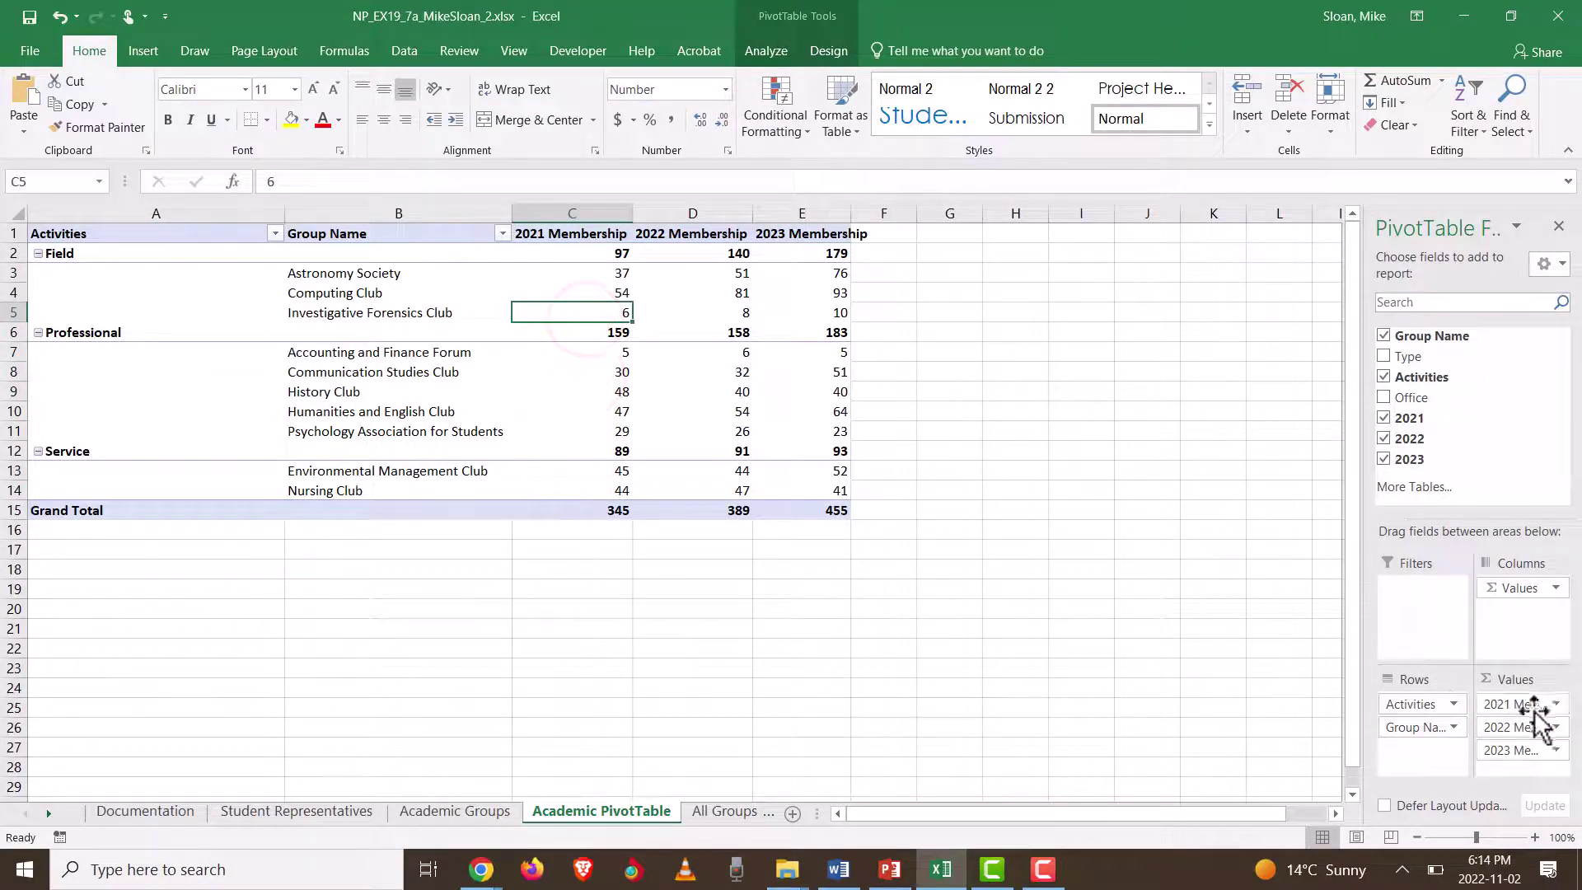
left_click(1556, 706)
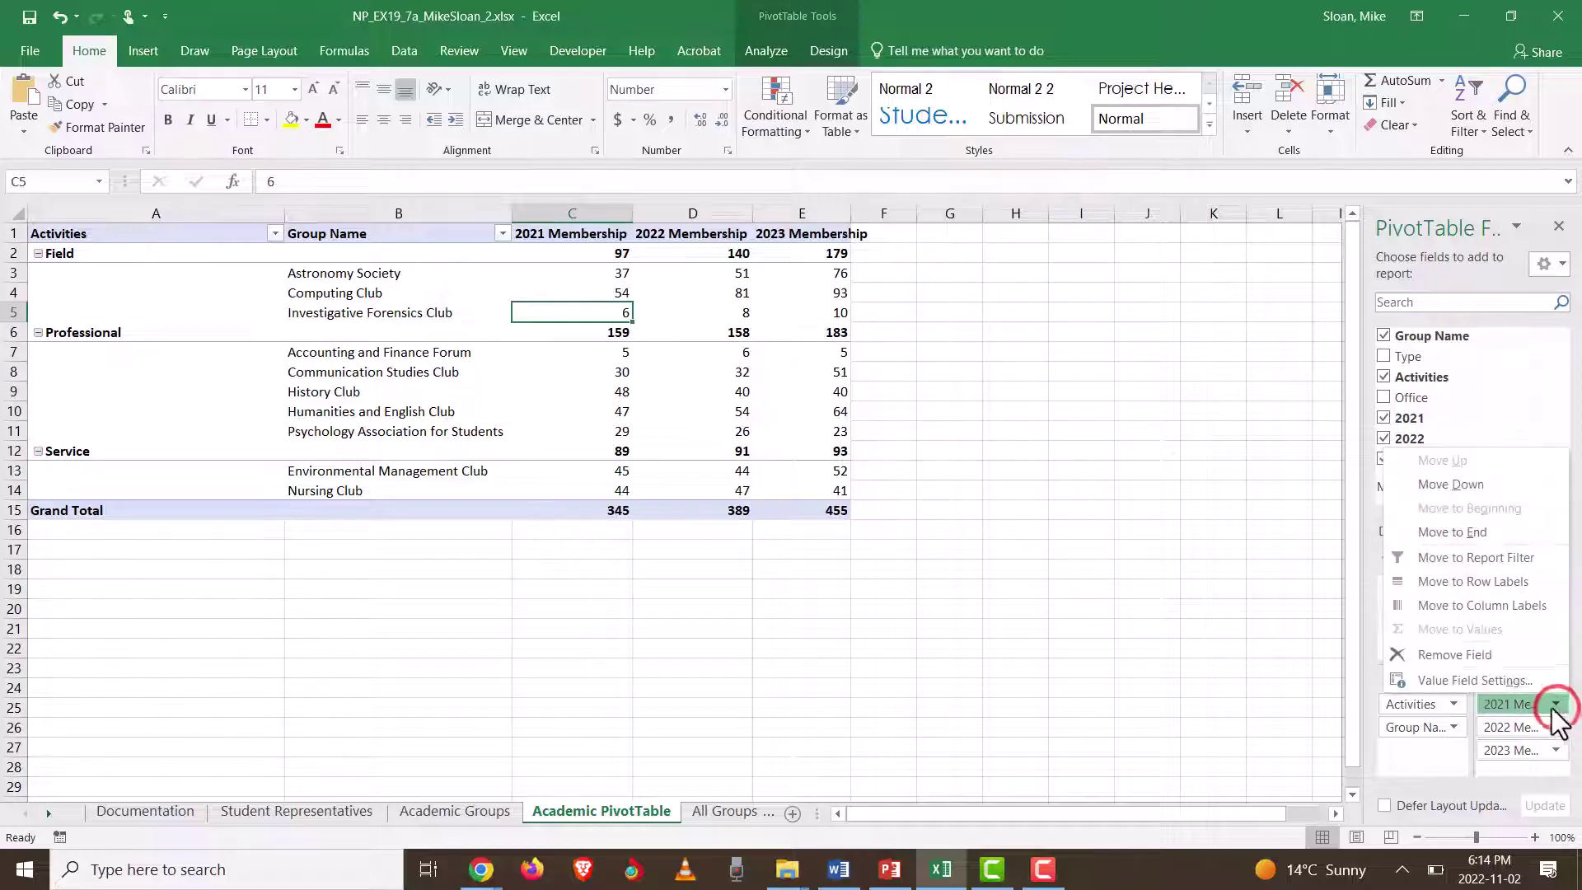
left_click(1487, 680)
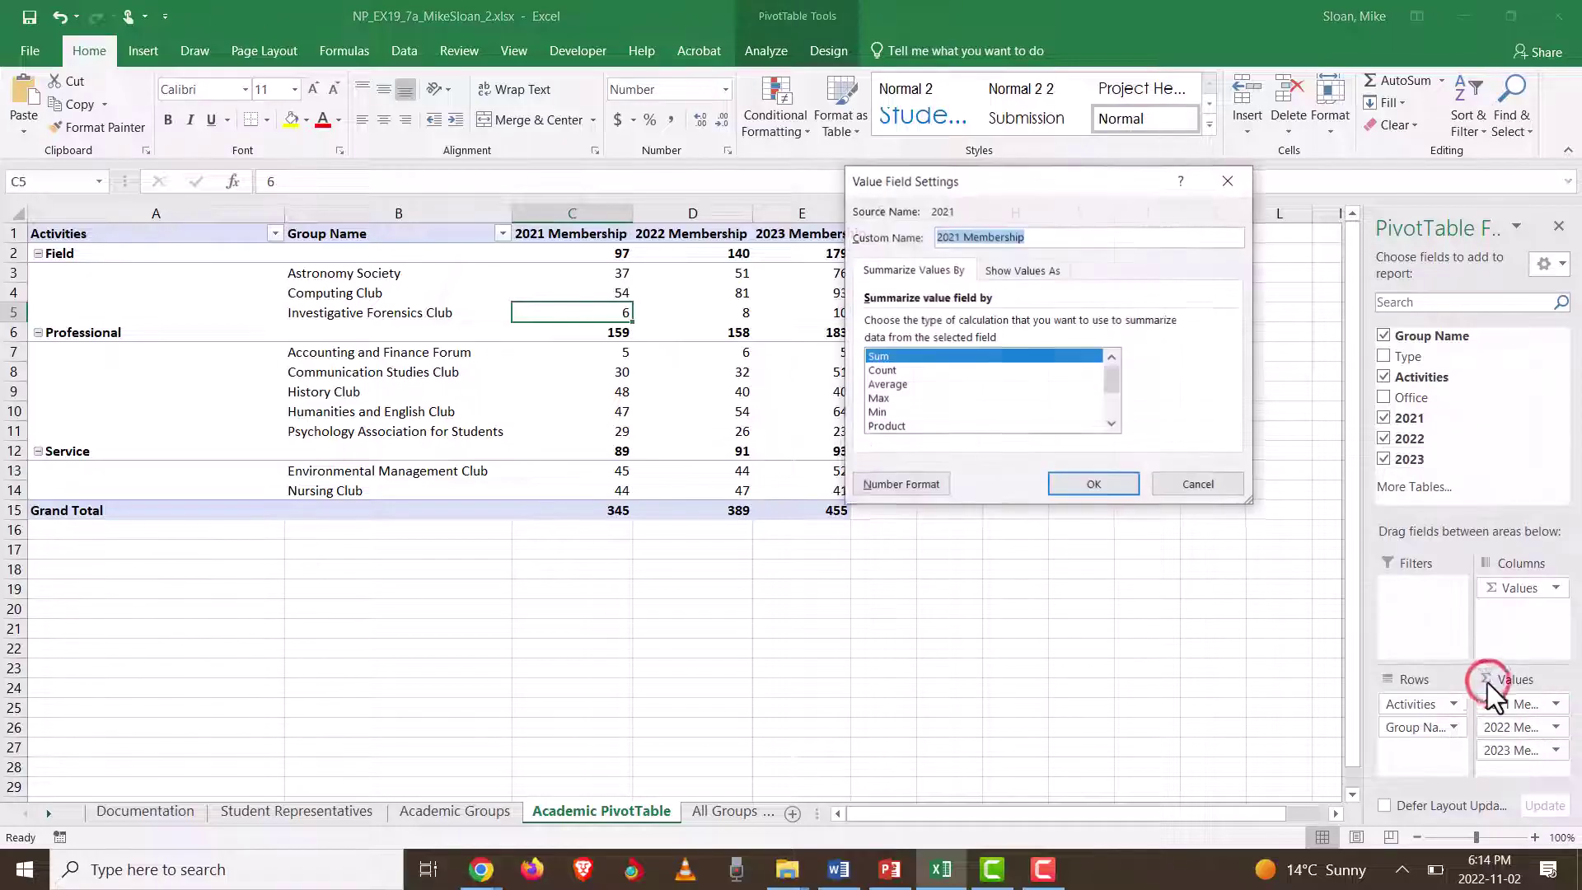
left_click(914, 485)
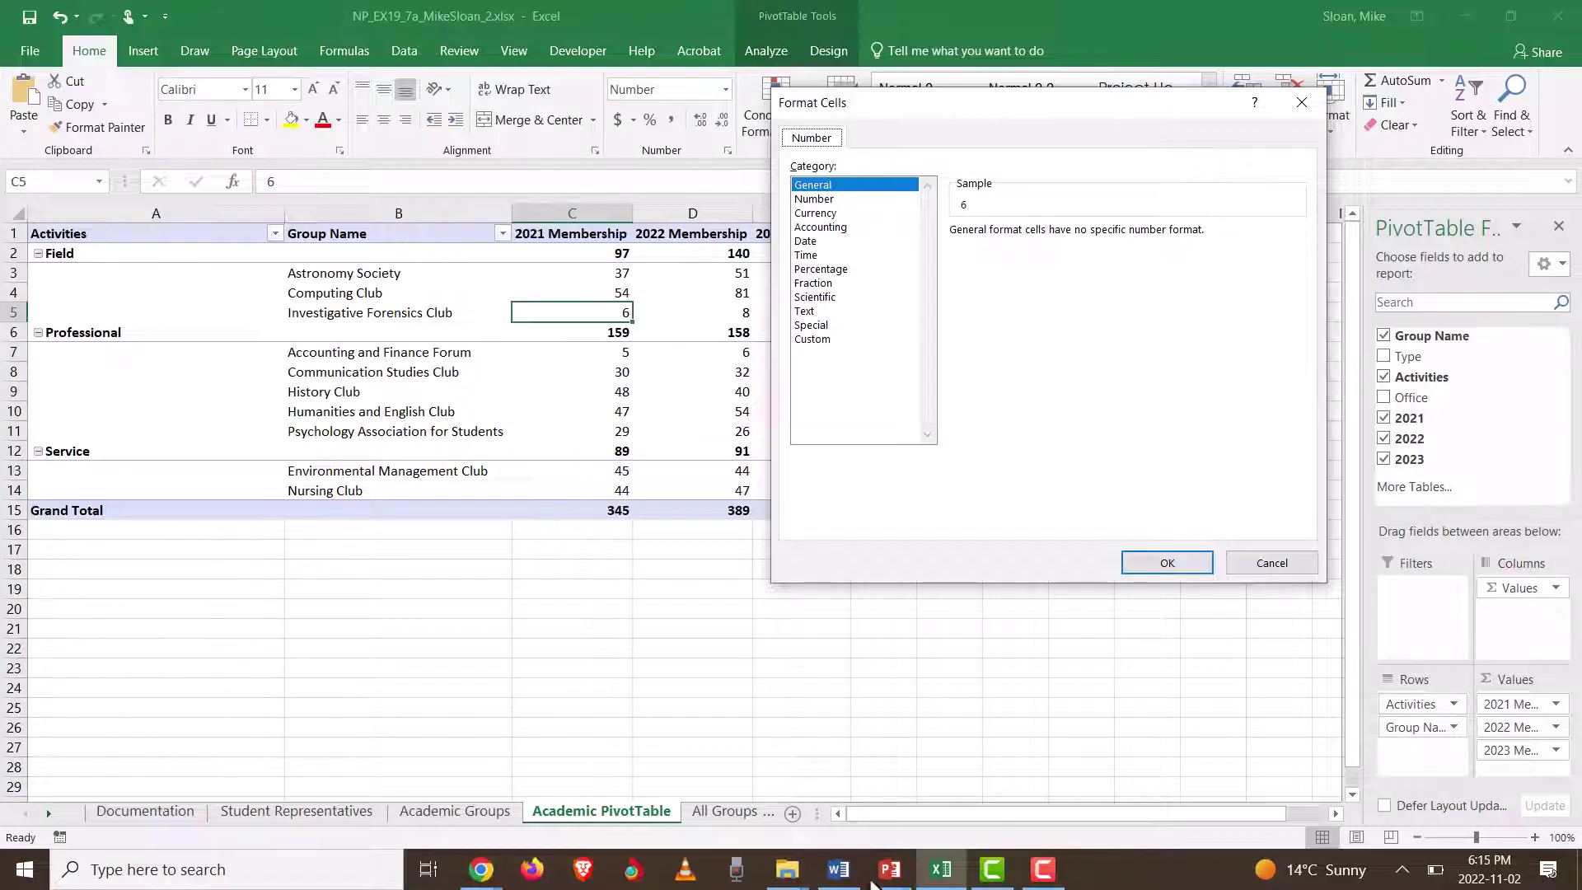
Step: Switch to the instructions in Word, review the name and number format required in 14f, and return to Excel
left_click(836, 869)
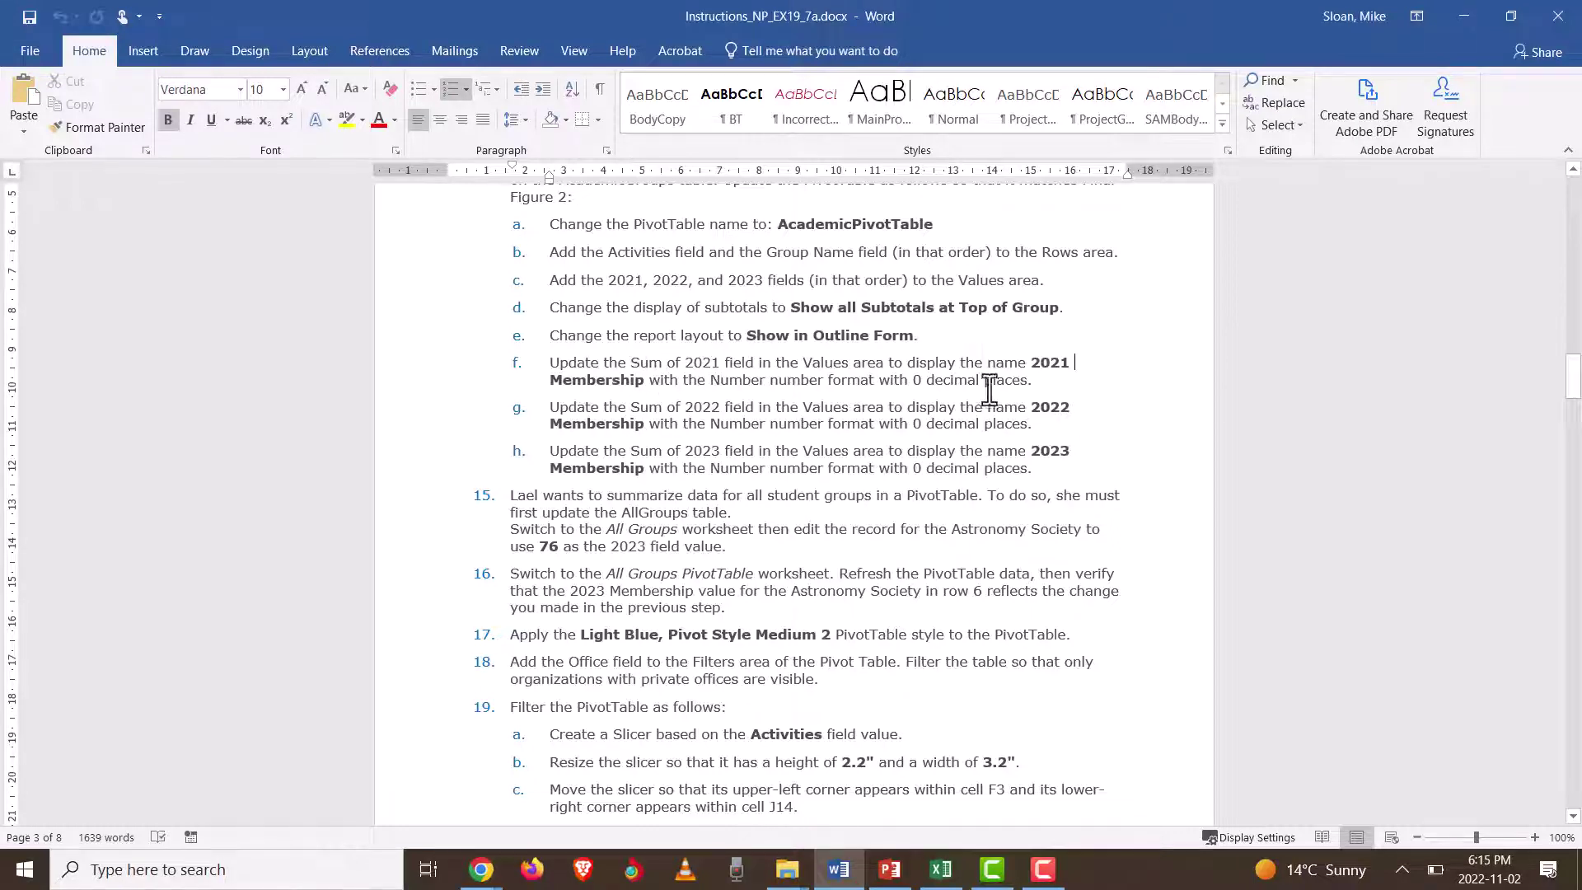
left_click(1031, 353)
triple_click(1034, 360)
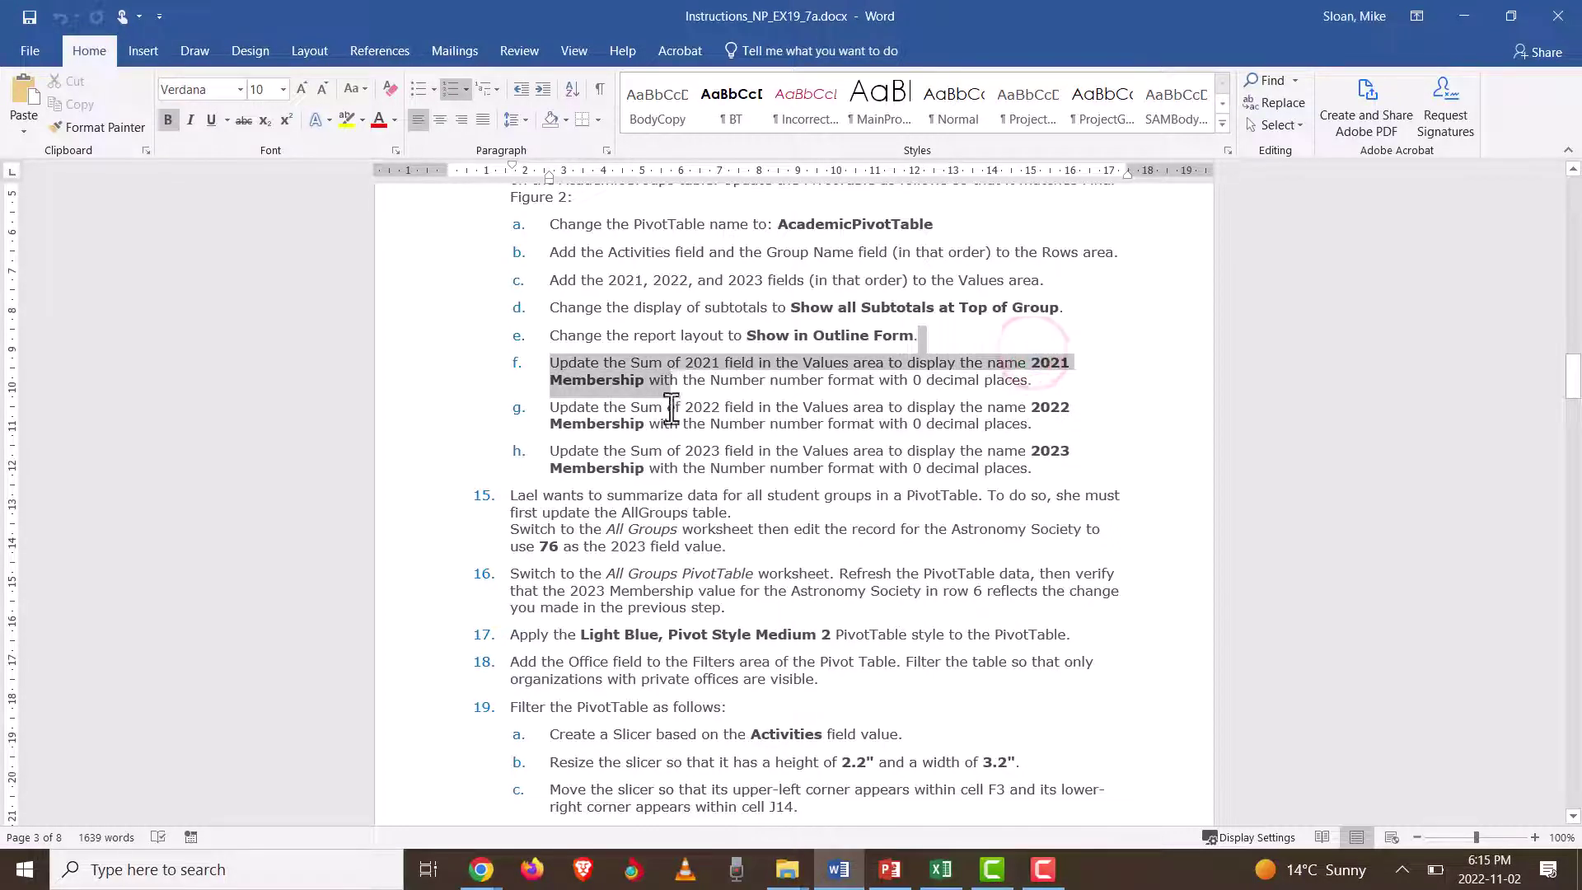
left_click(638, 386)
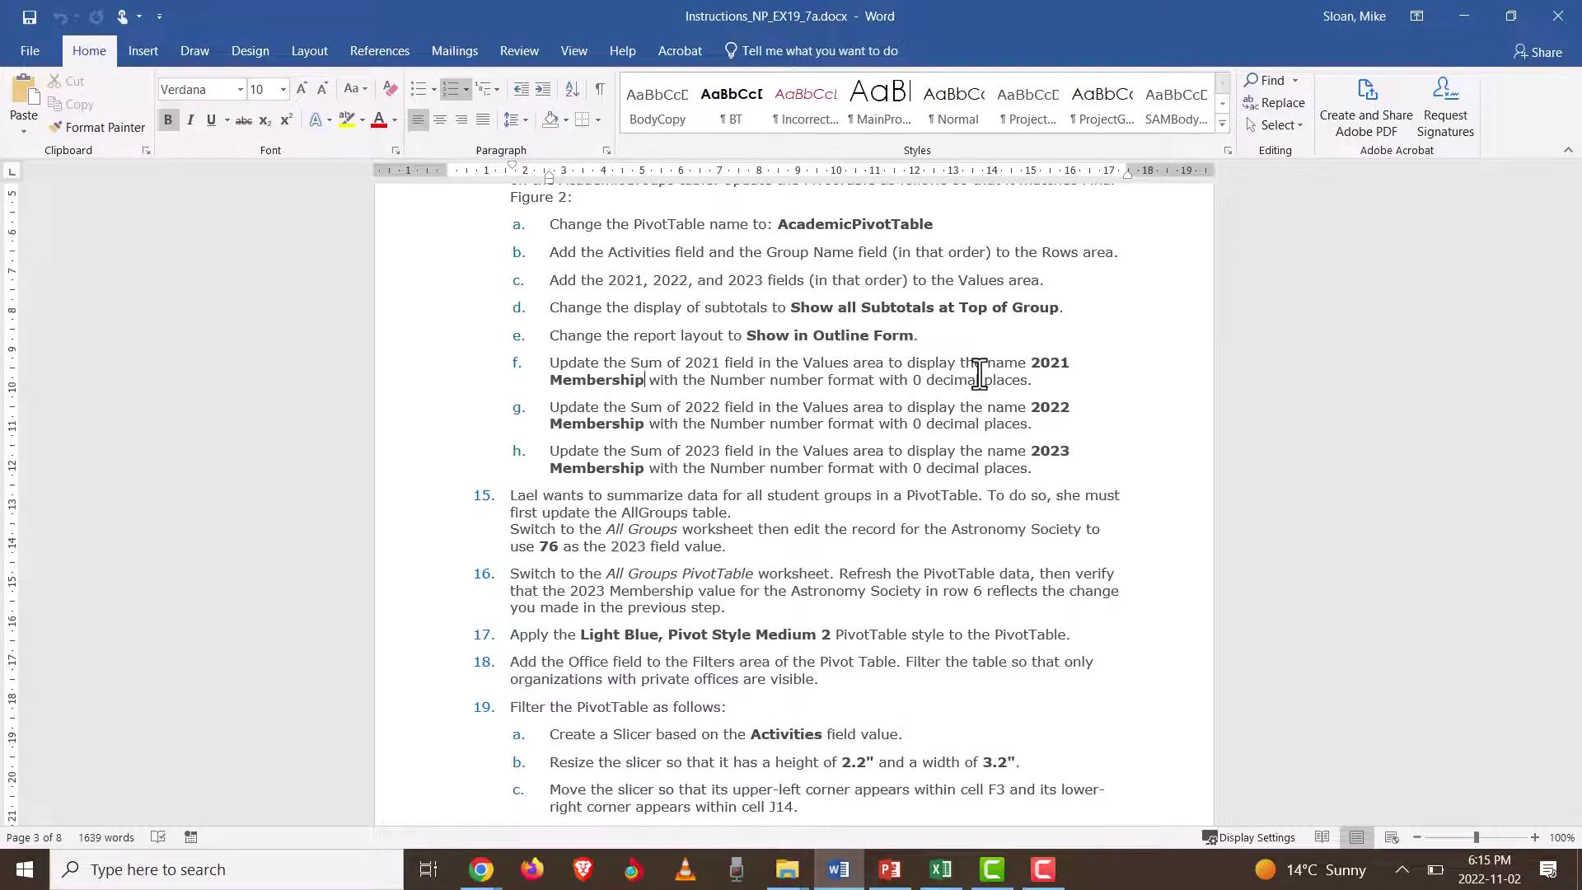
scroll(1223, 791, "up", 1)
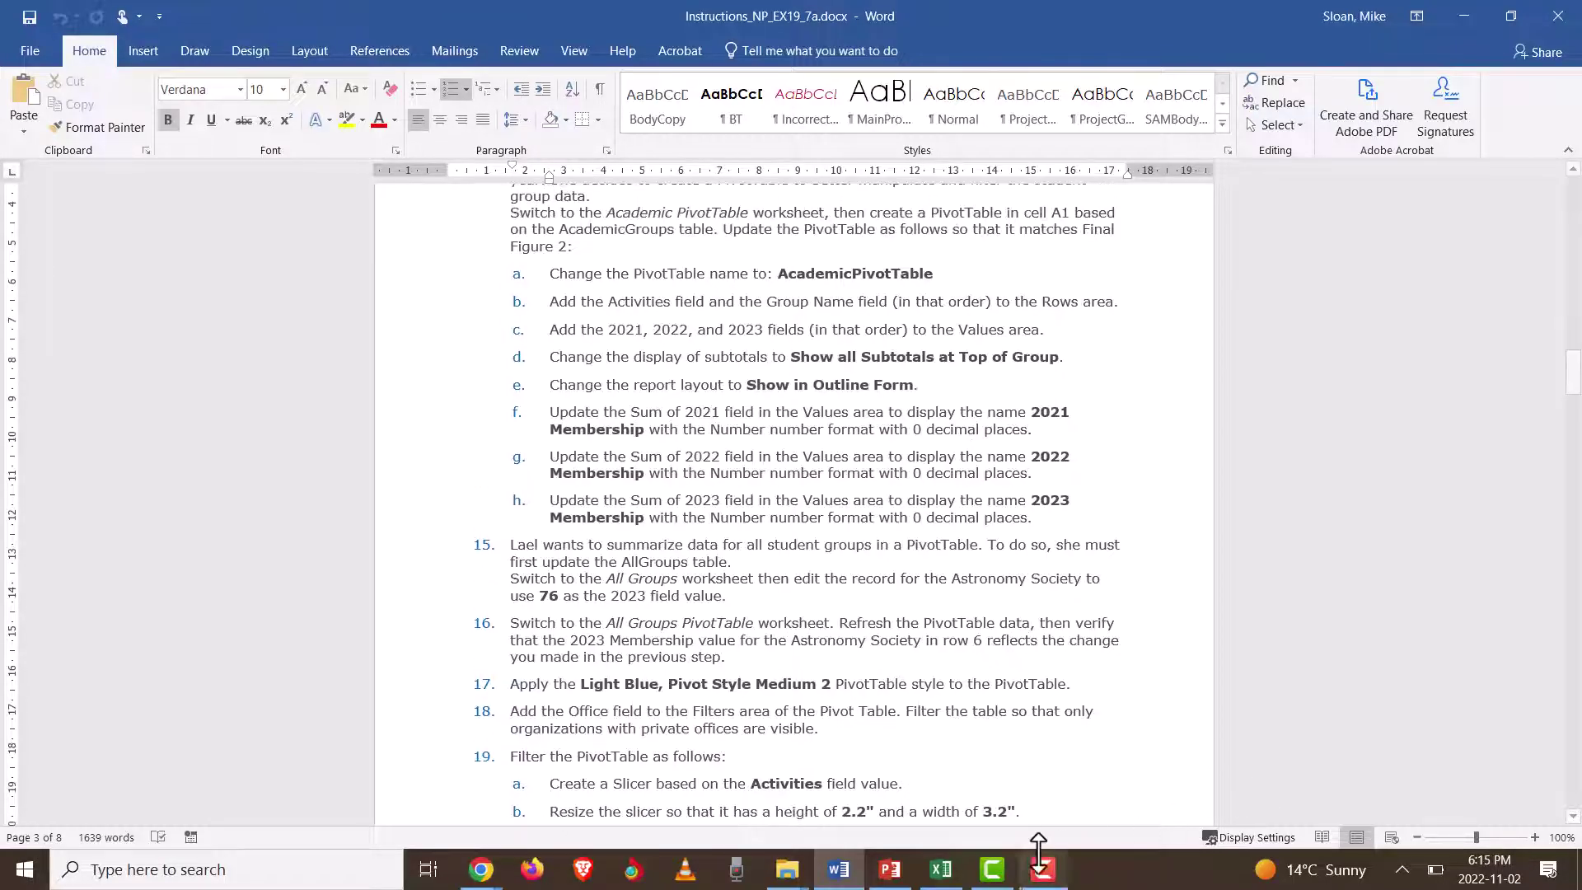
left_click(941, 869)
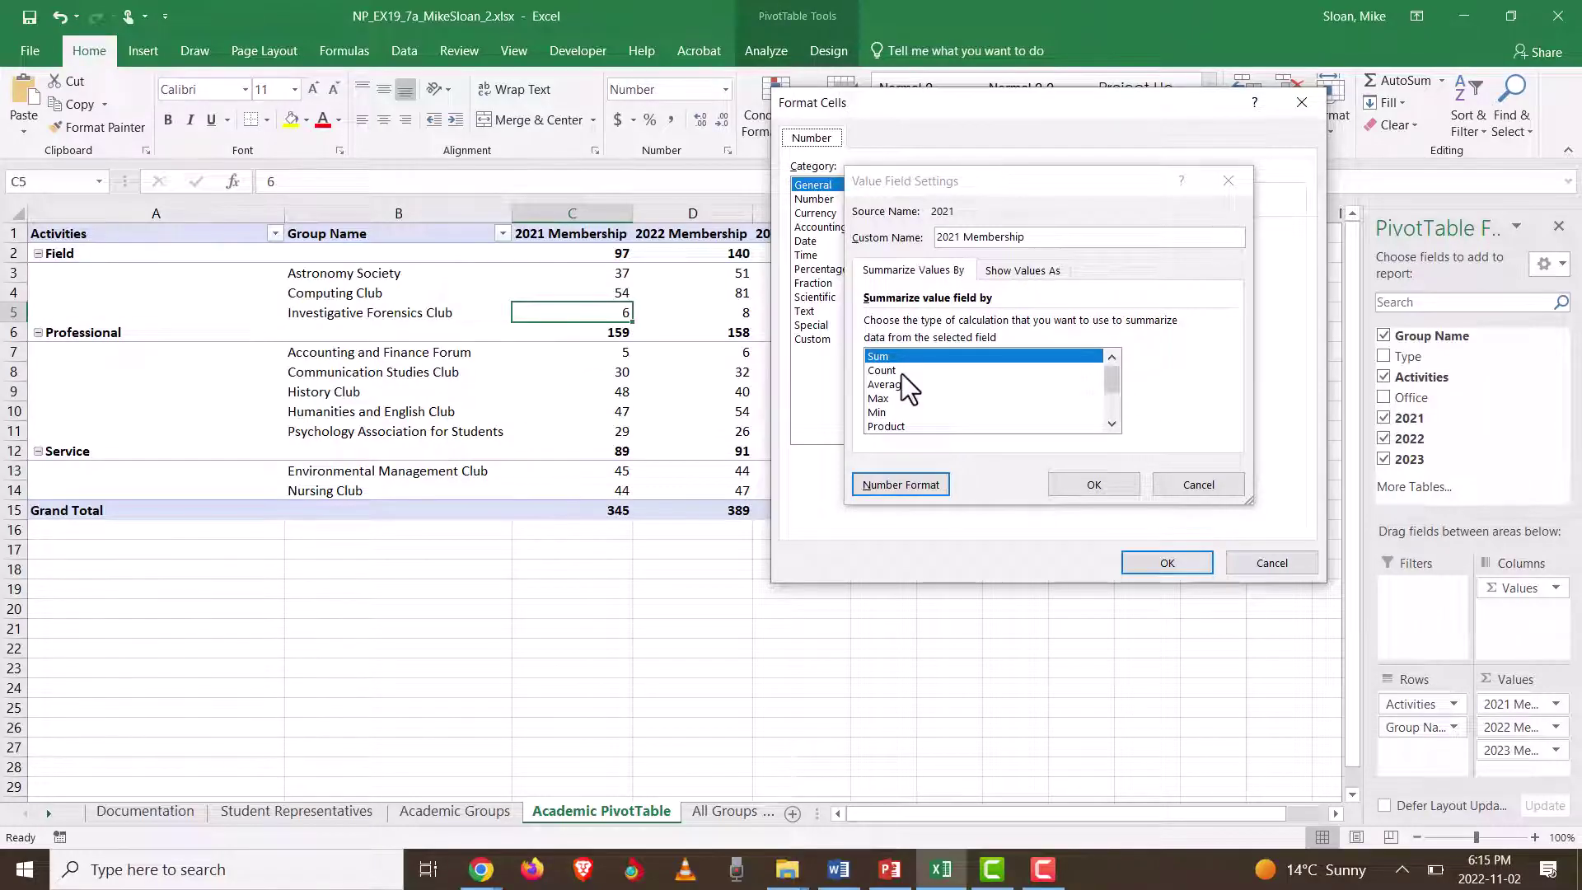
left_click(967, 187)
left_click(1094, 484)
left_click(901, 486)
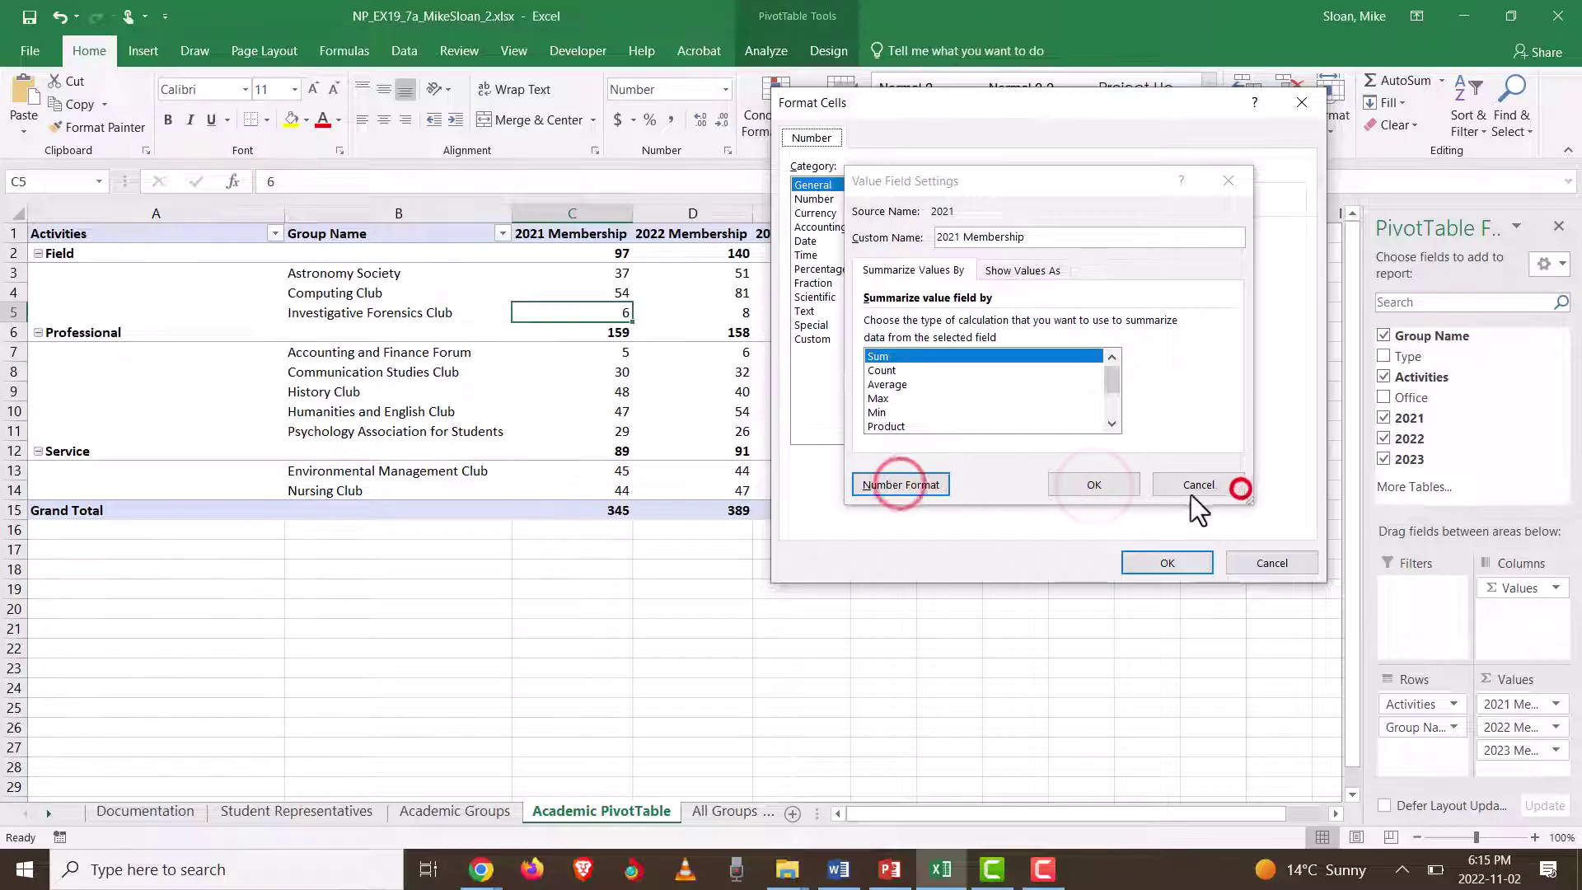
left_click(1190, 493)
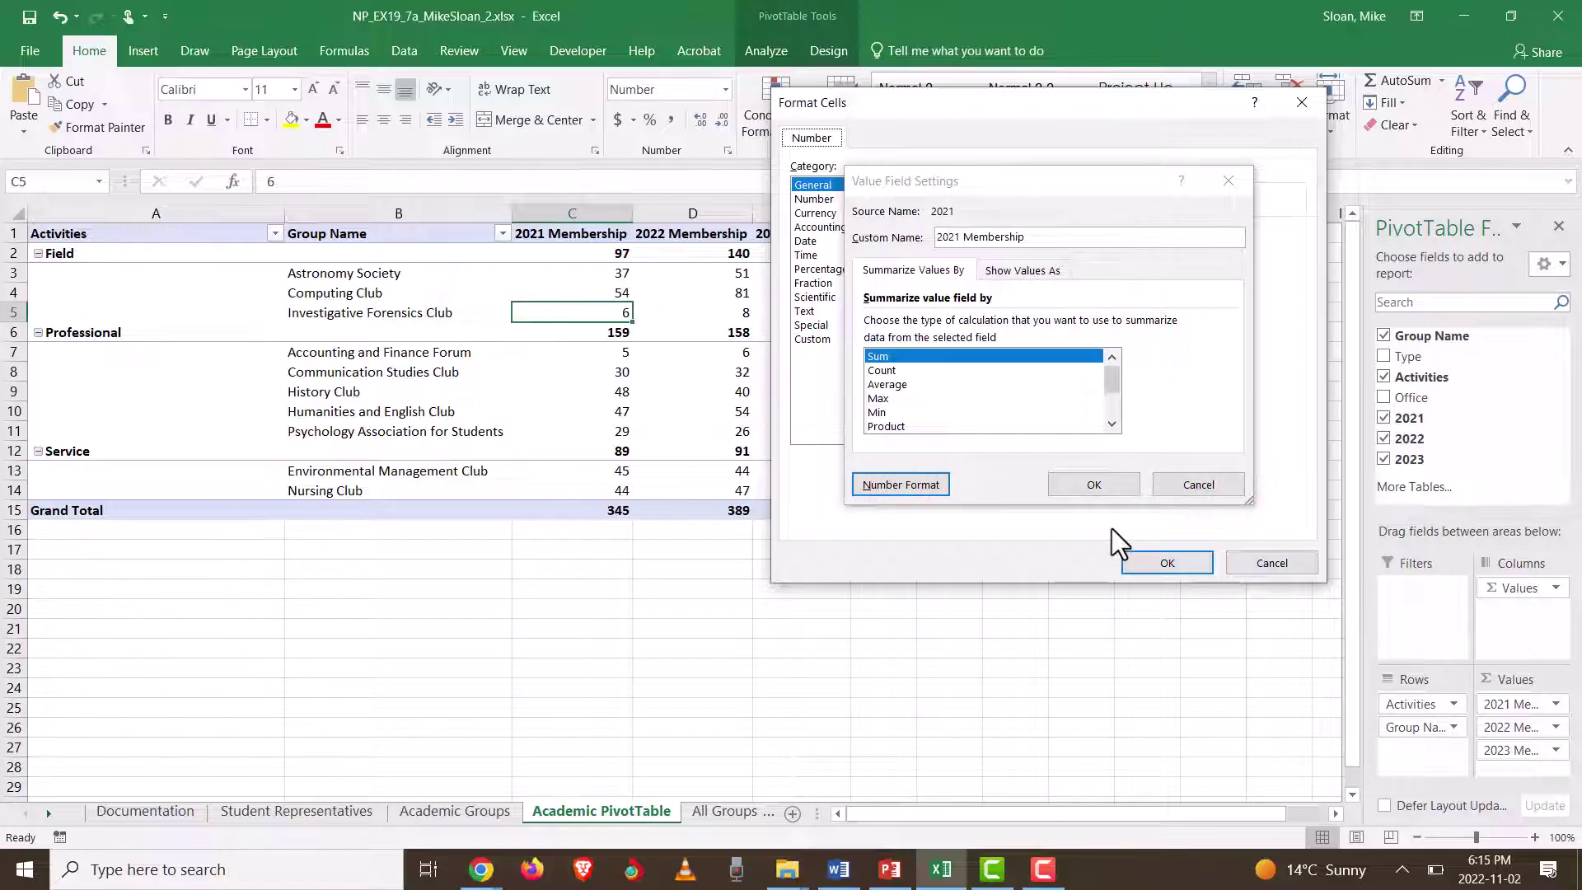
key("Escape")
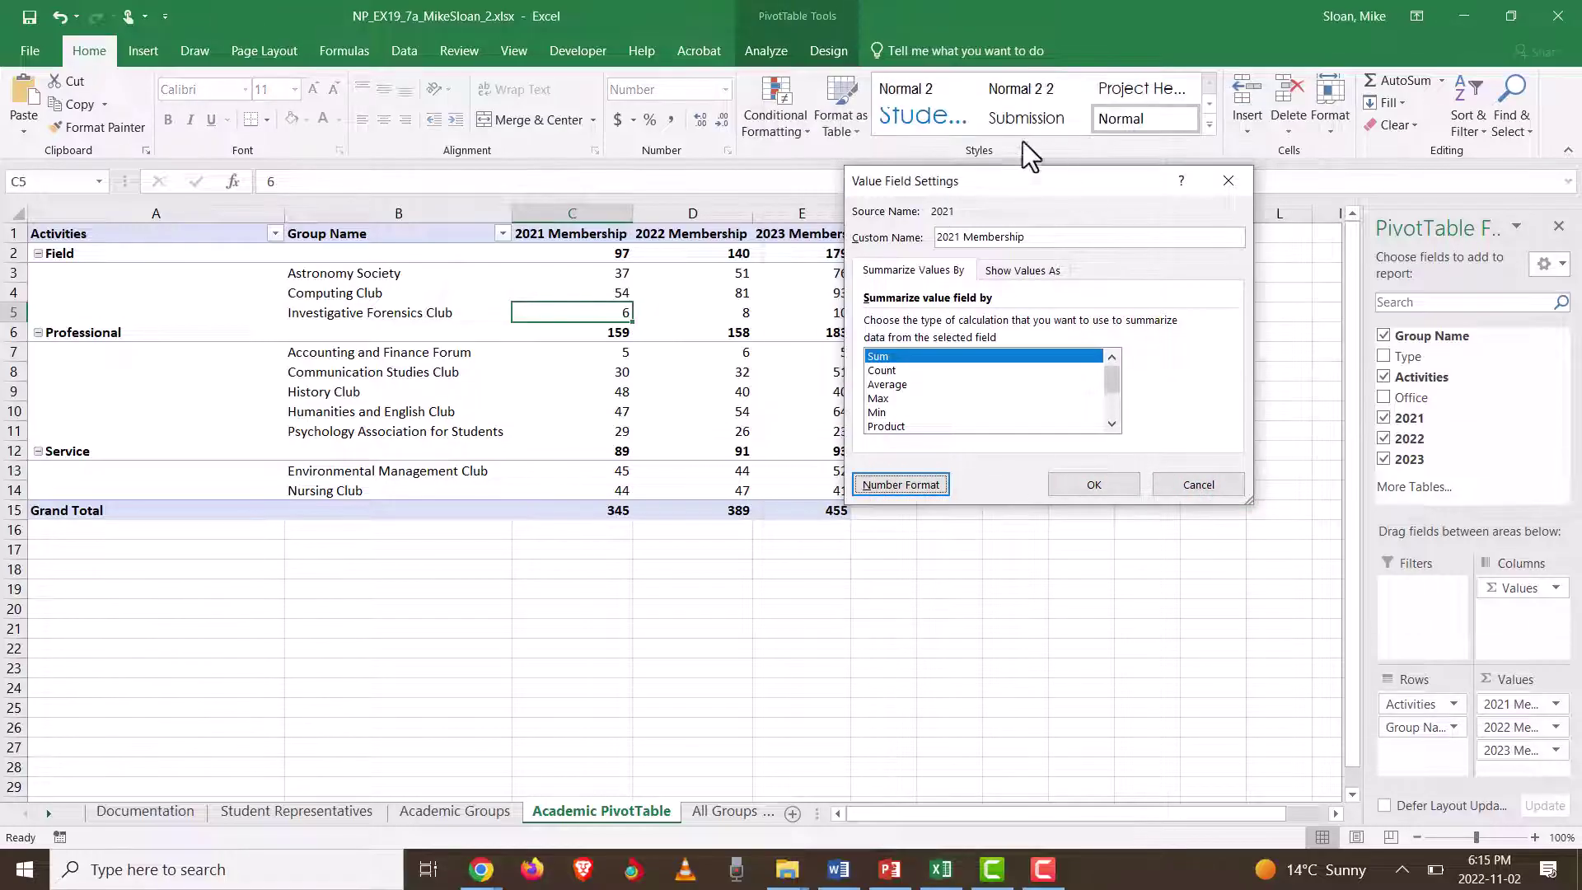
Step: Set the number format of the 2021 Membership value field to Number with 0 decimal places
left_click(904, 486)
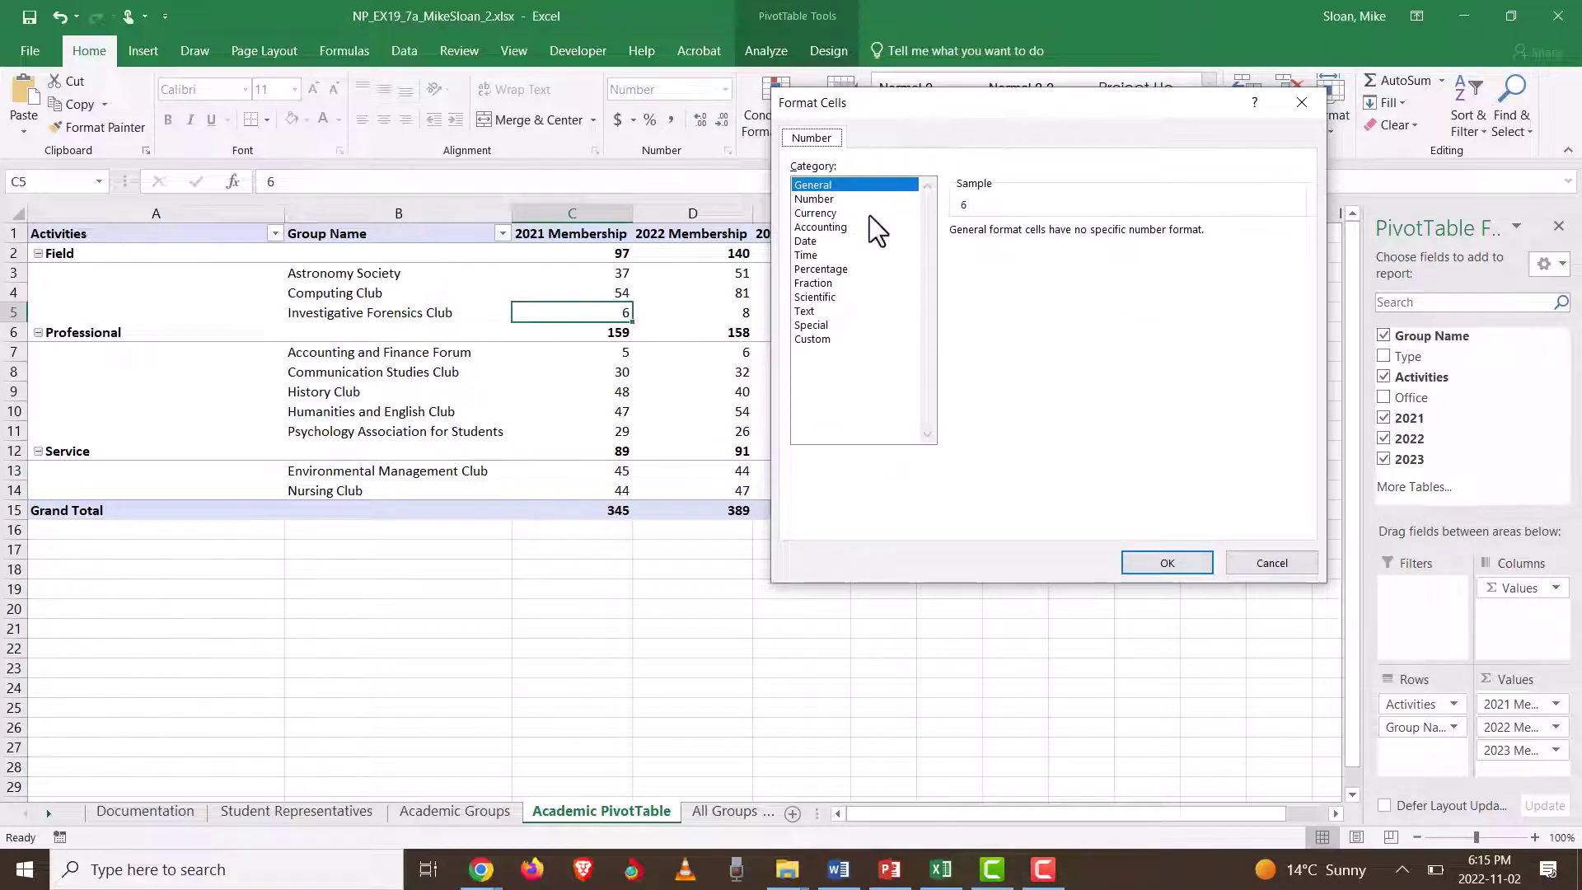
left_click_drag(890, 117, 1134, 264)
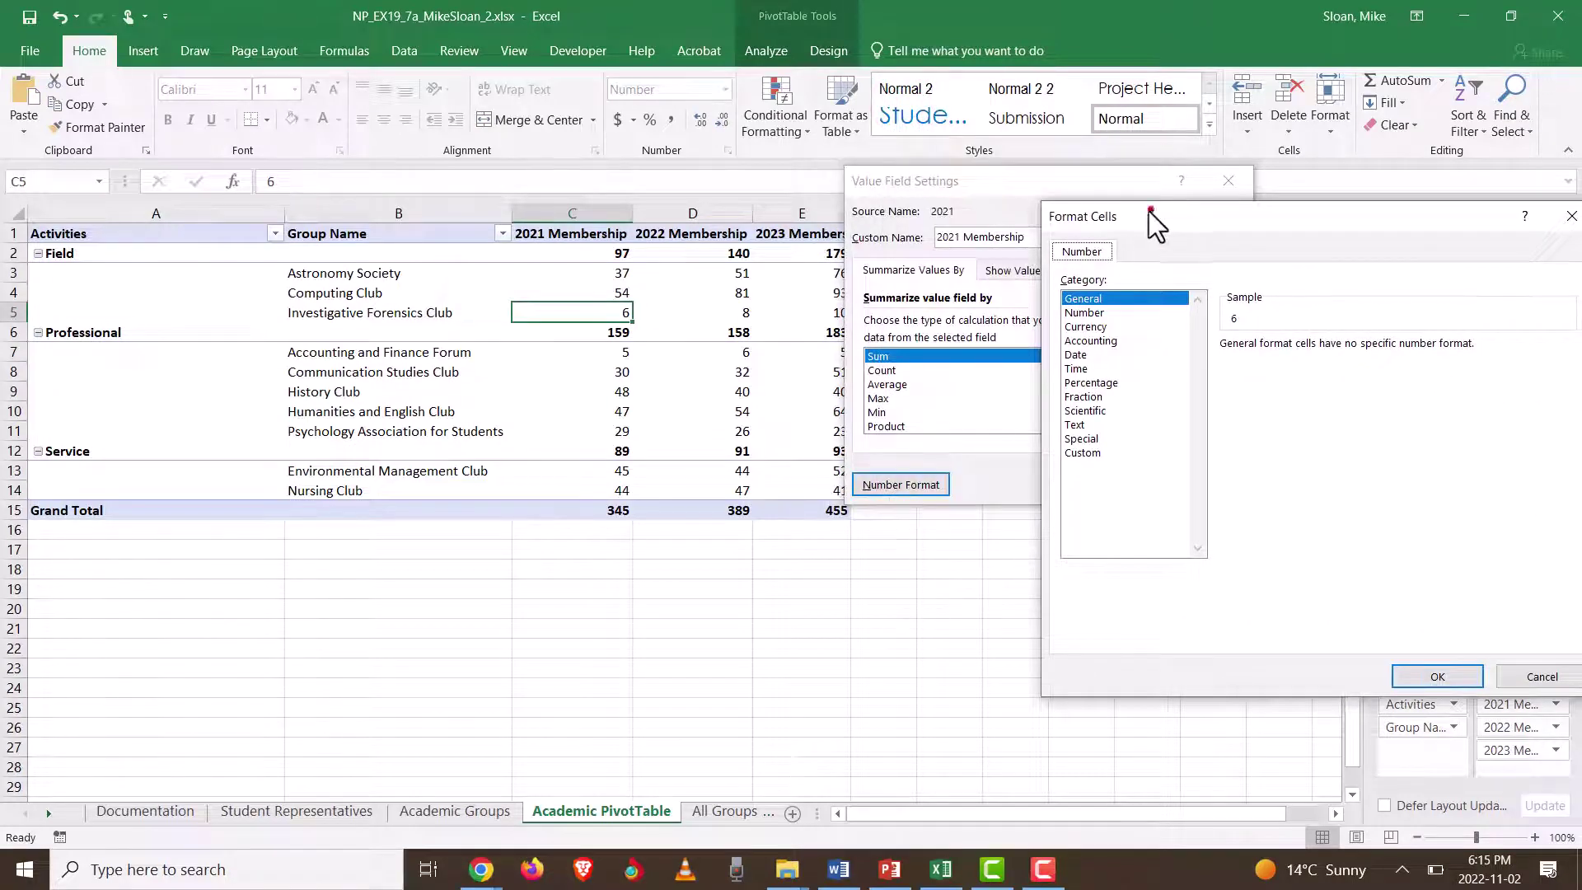
left_click_drag(1148, 211, 613, 83)
left_click_drag(415, 87, 482, 99)
left_click(412, 192)
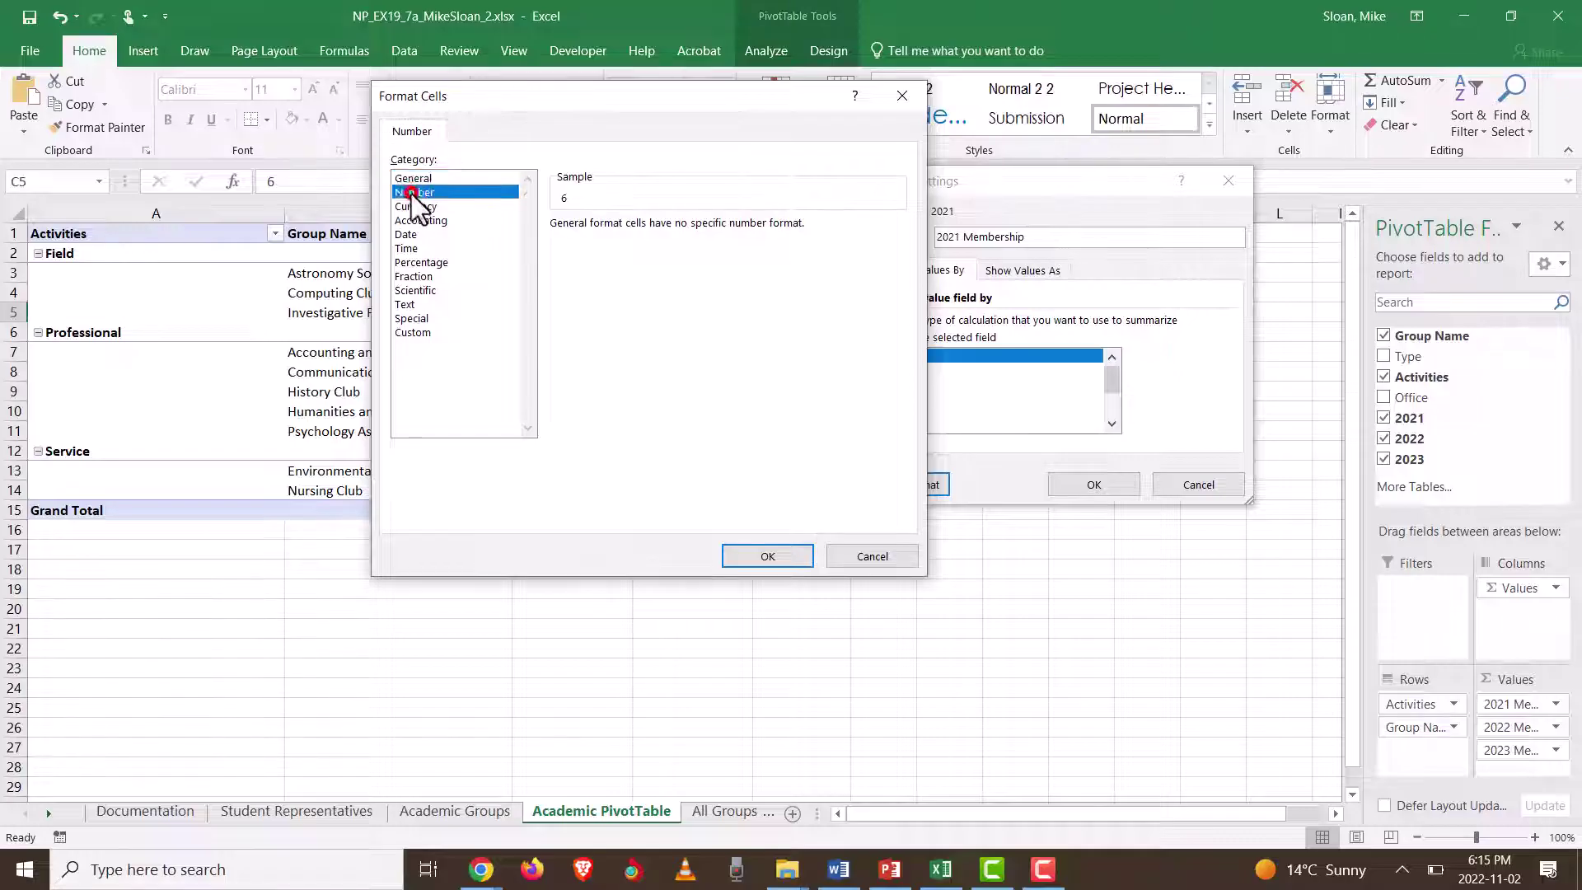
double_click(693, 230)
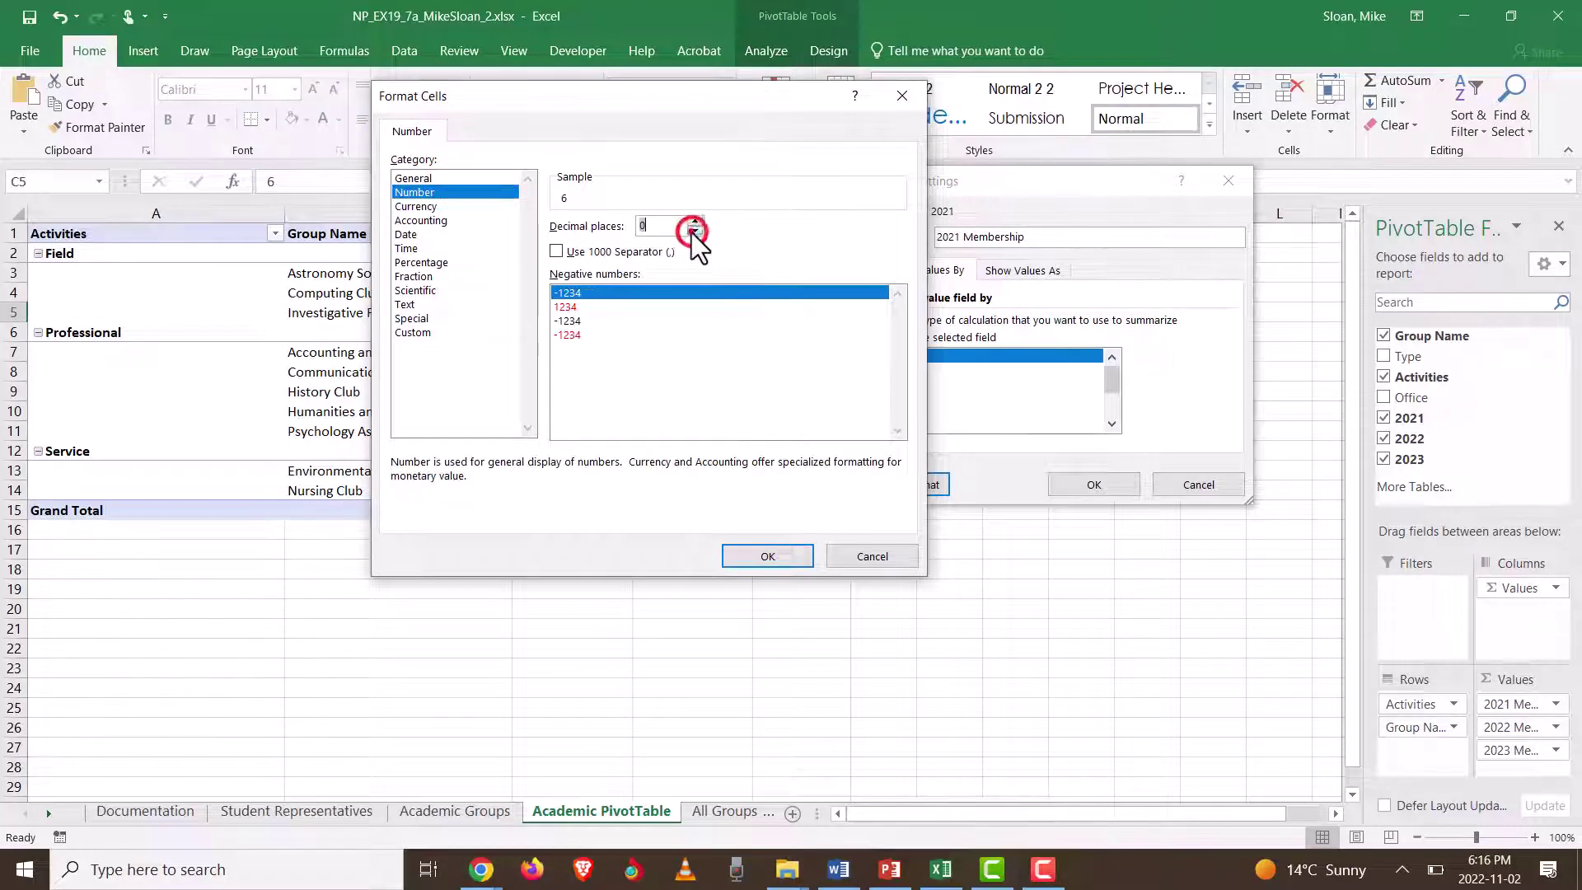
left_click(769, 555)
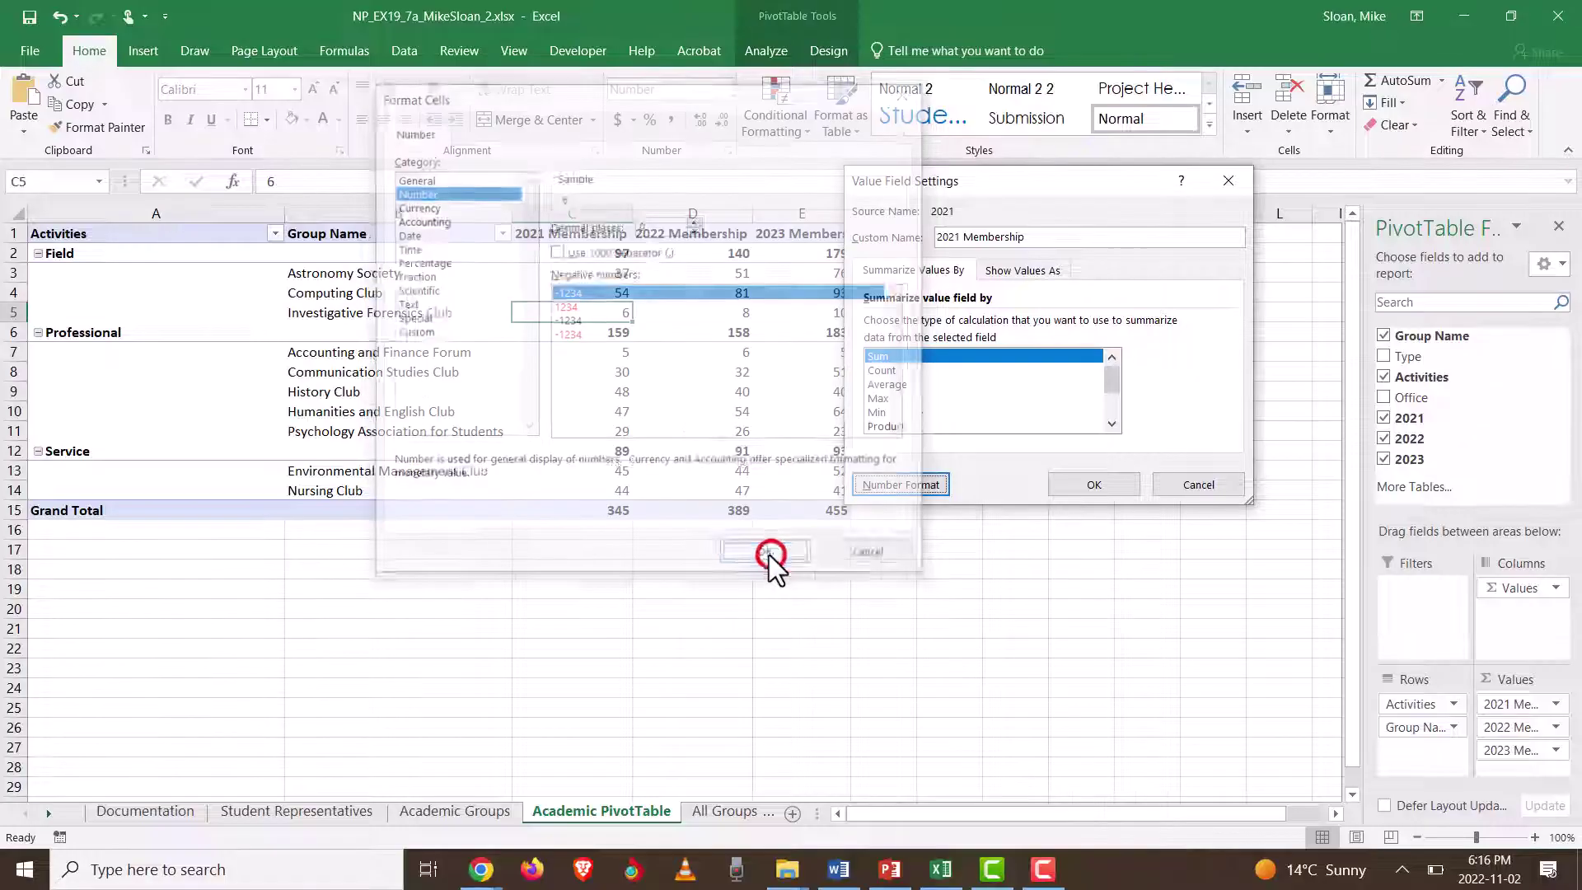
left_click(1066, 482)
Step: Set the number format of the 2022 Membership value field to Number with 0 decimal places
left_click(1557, 727)
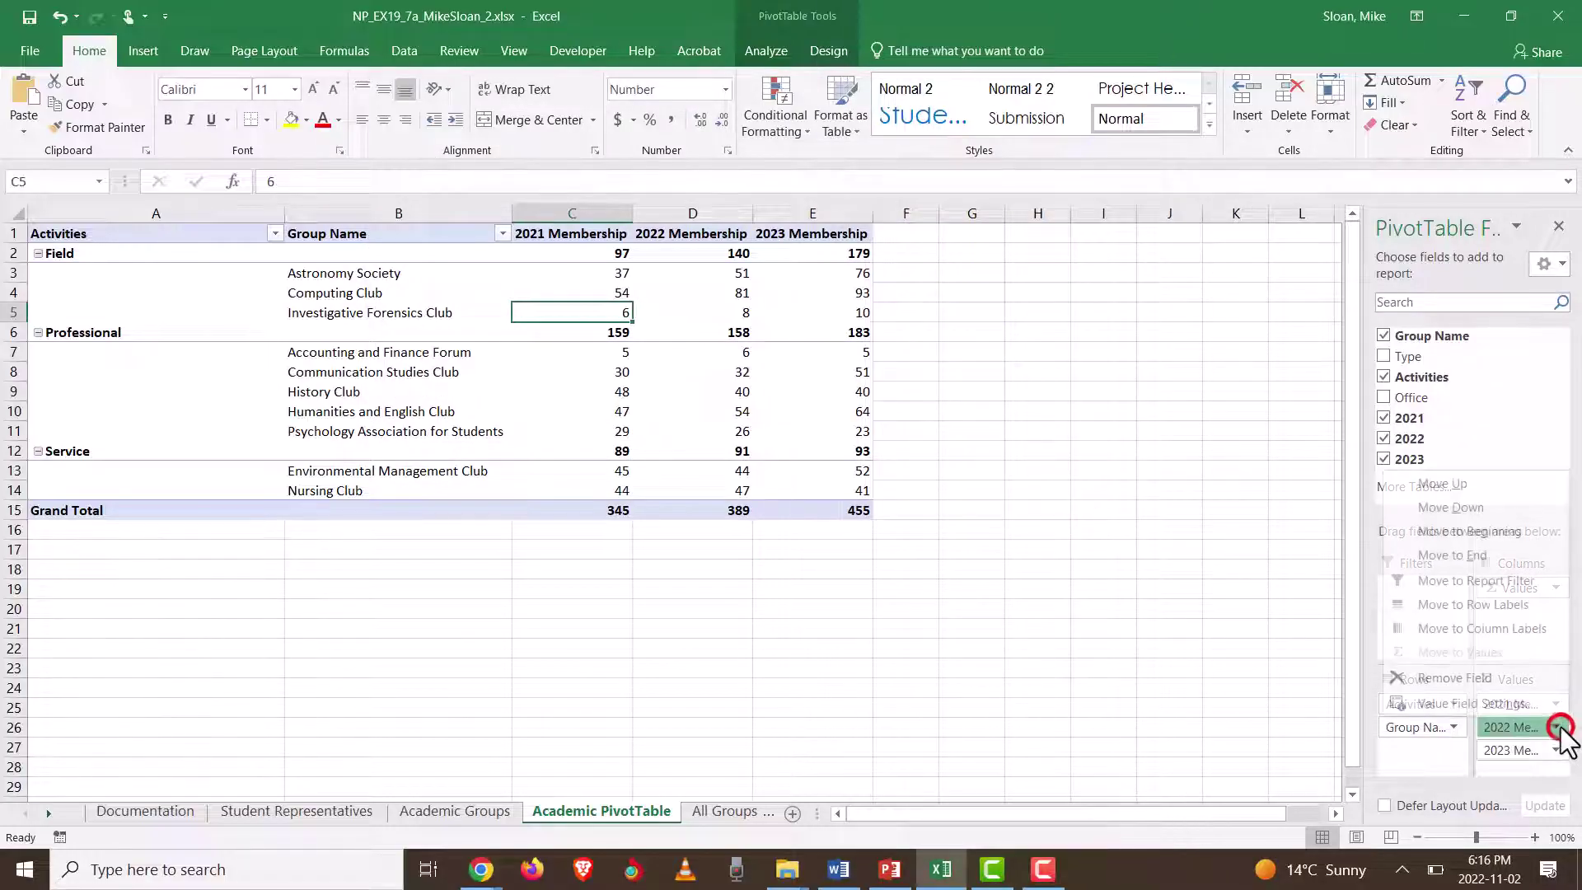
left_click(1505, 703)
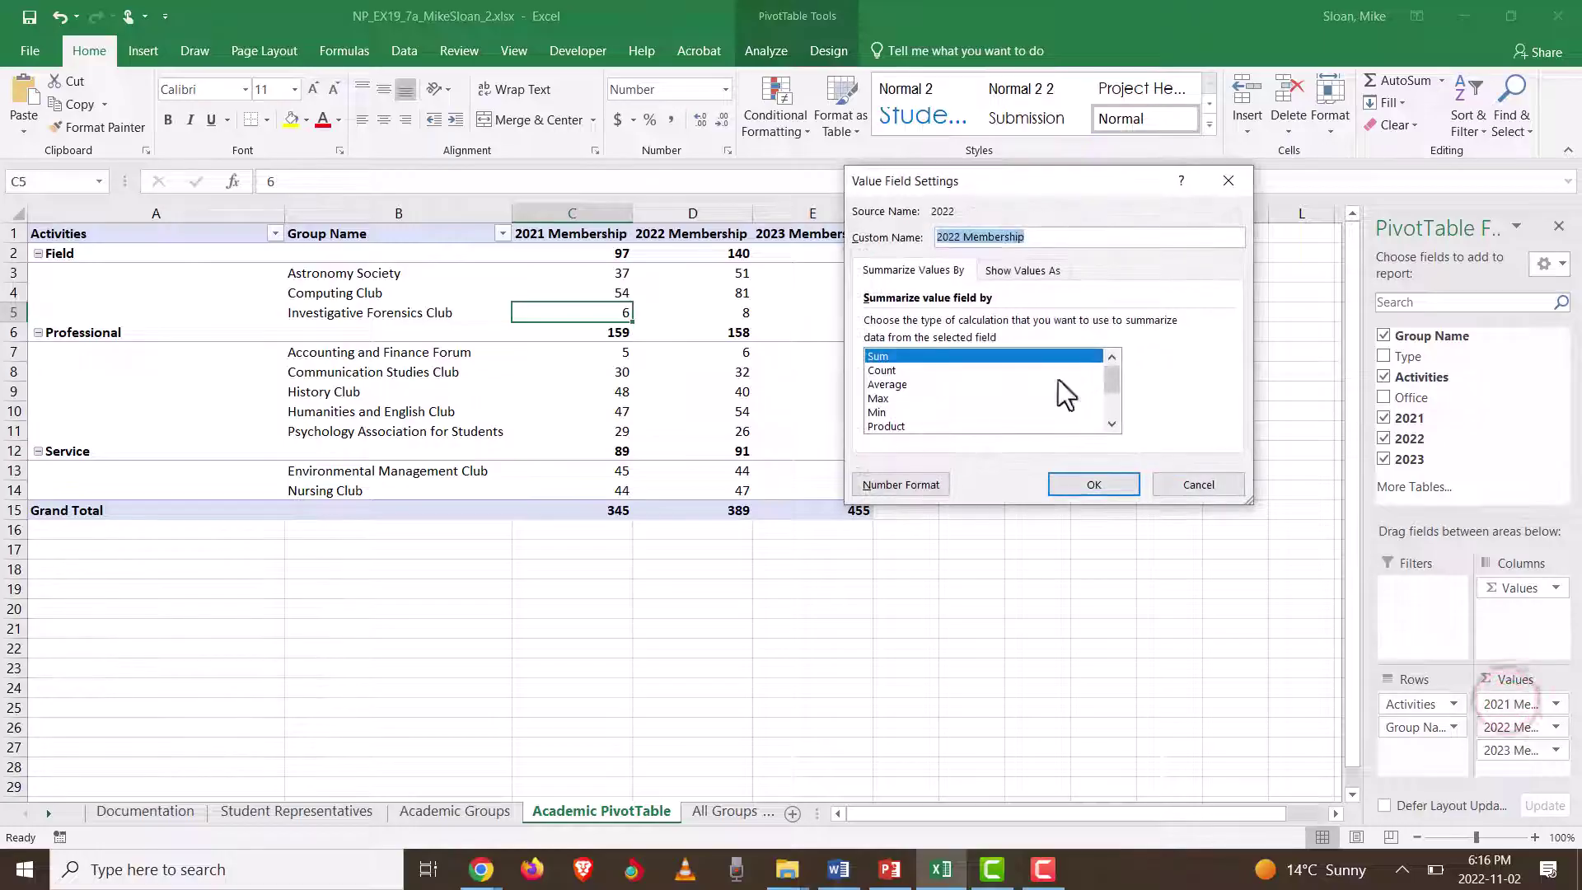
left_click(924, 491)
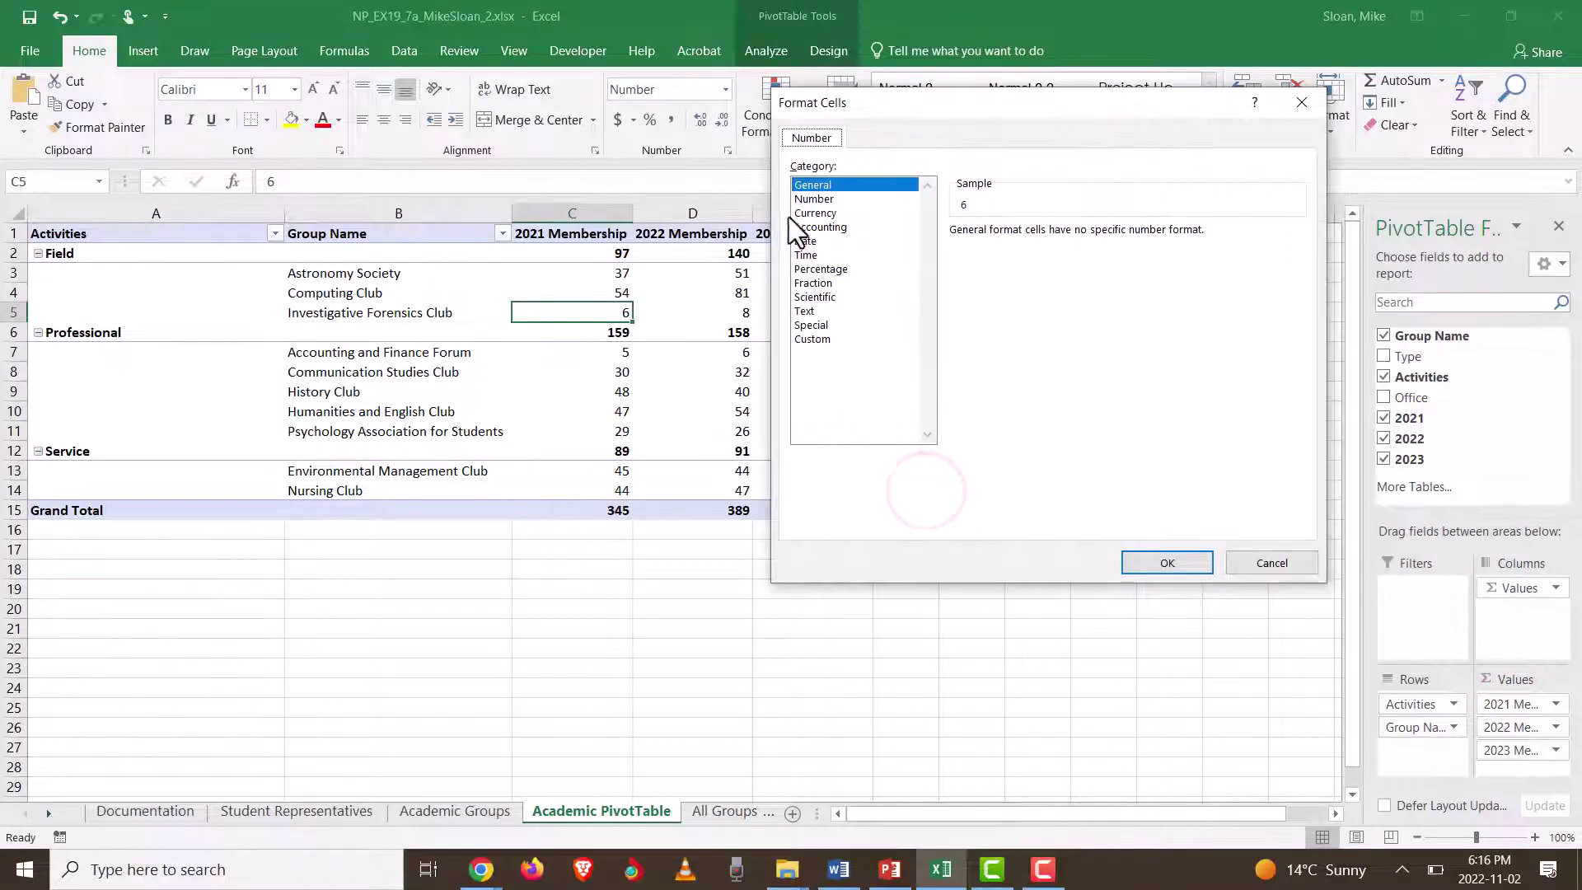
left_click(816, 200)
left_click(1093, 238)
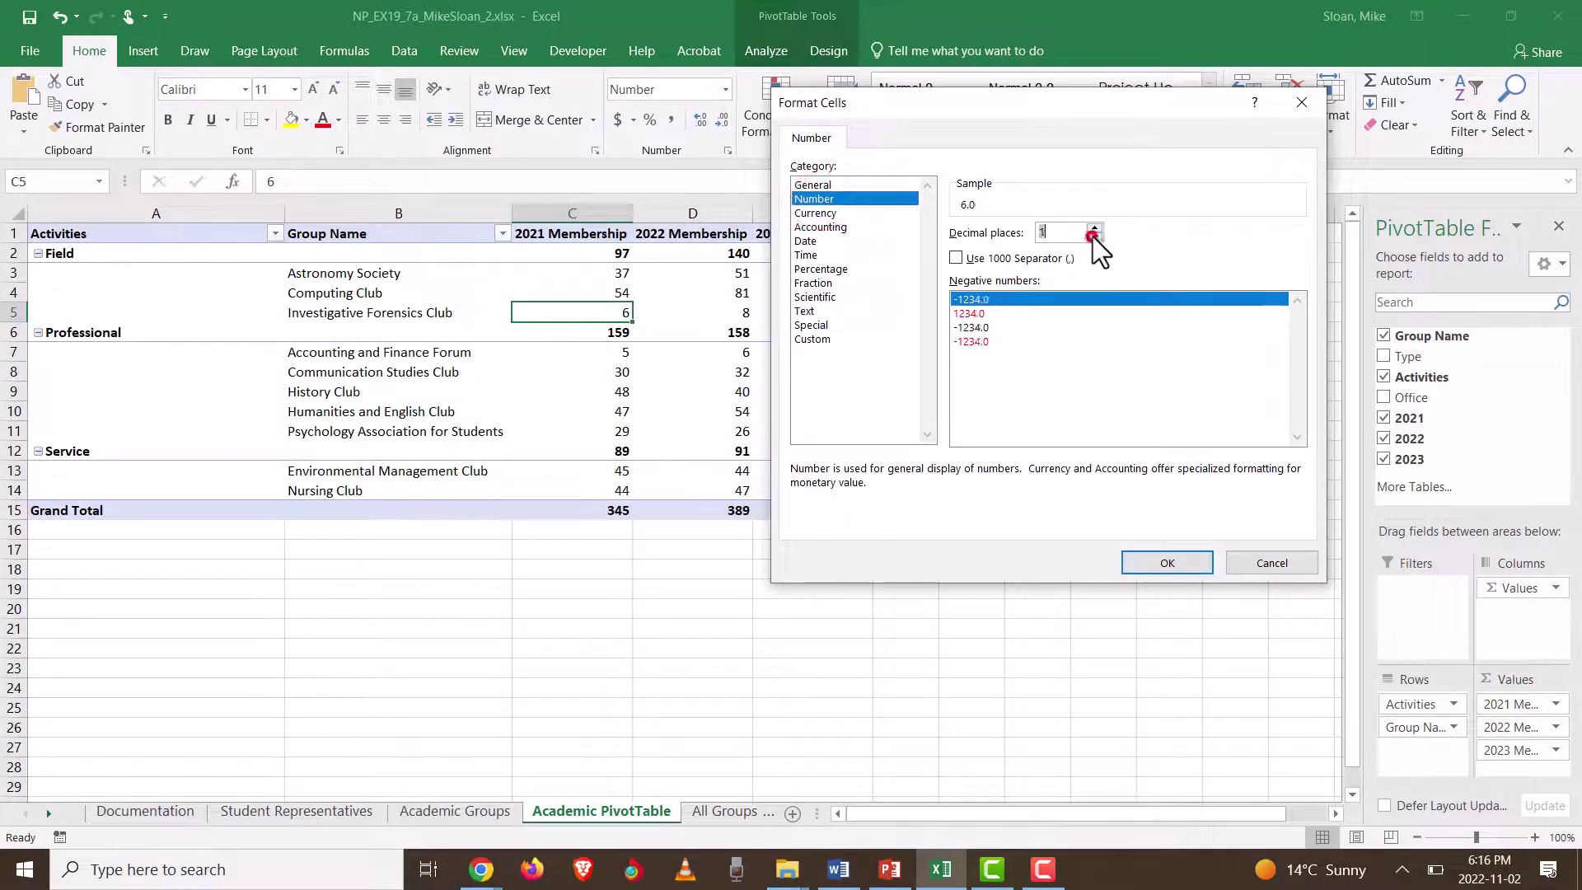
left_click(1161, 562)
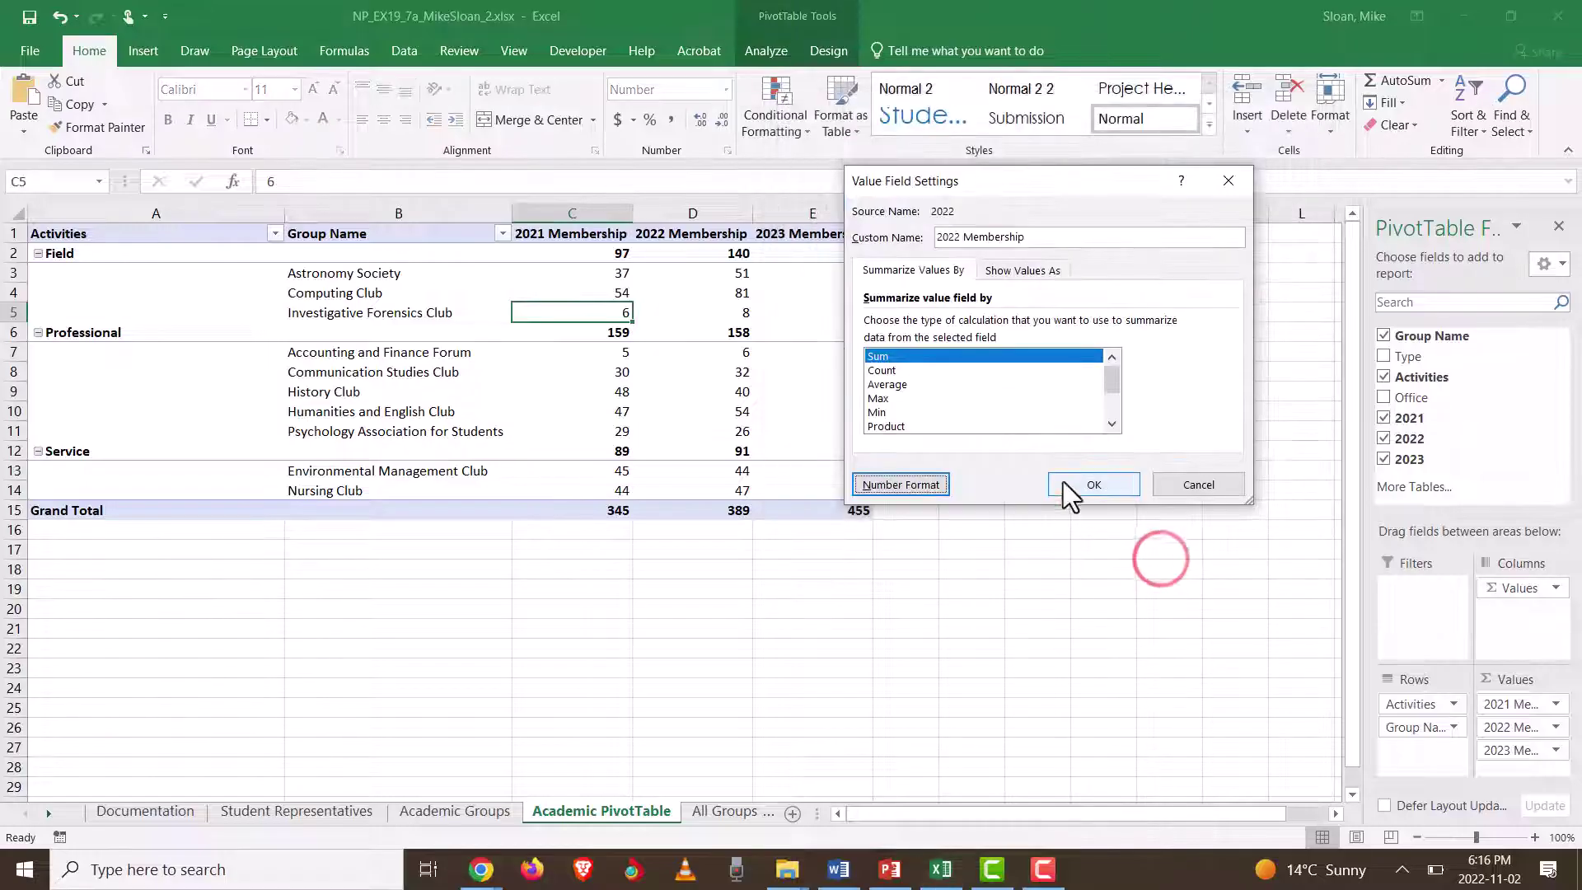
left_click(1094, 484)
Step: Set the number format of the 2023 Membership value field to Number with 0 decimal places
left_click(1554, 749)
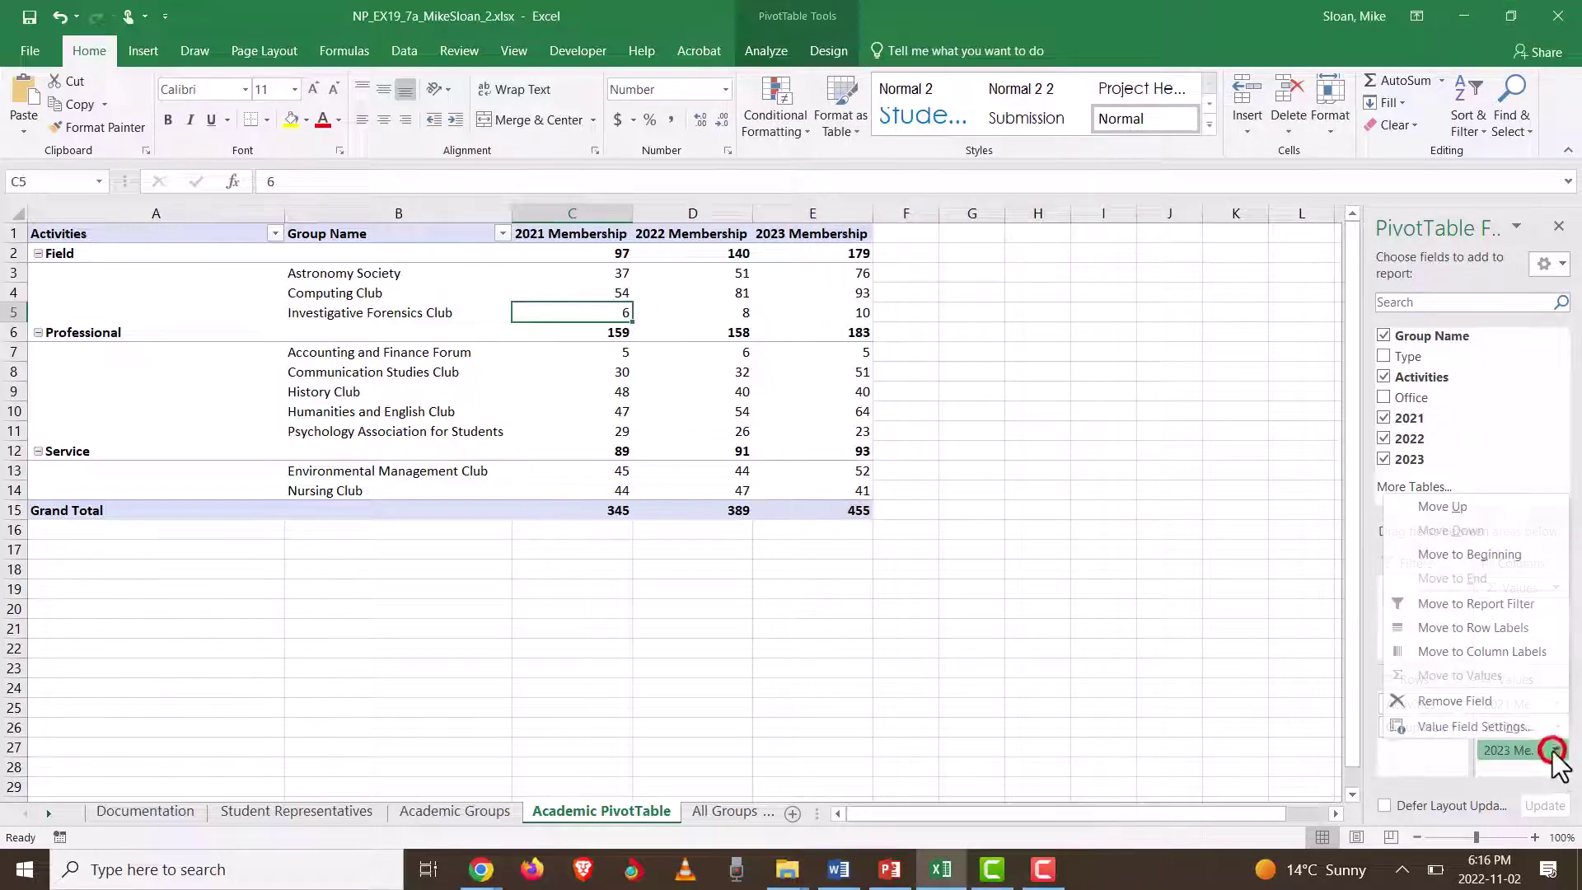
left_click(1511, 729)
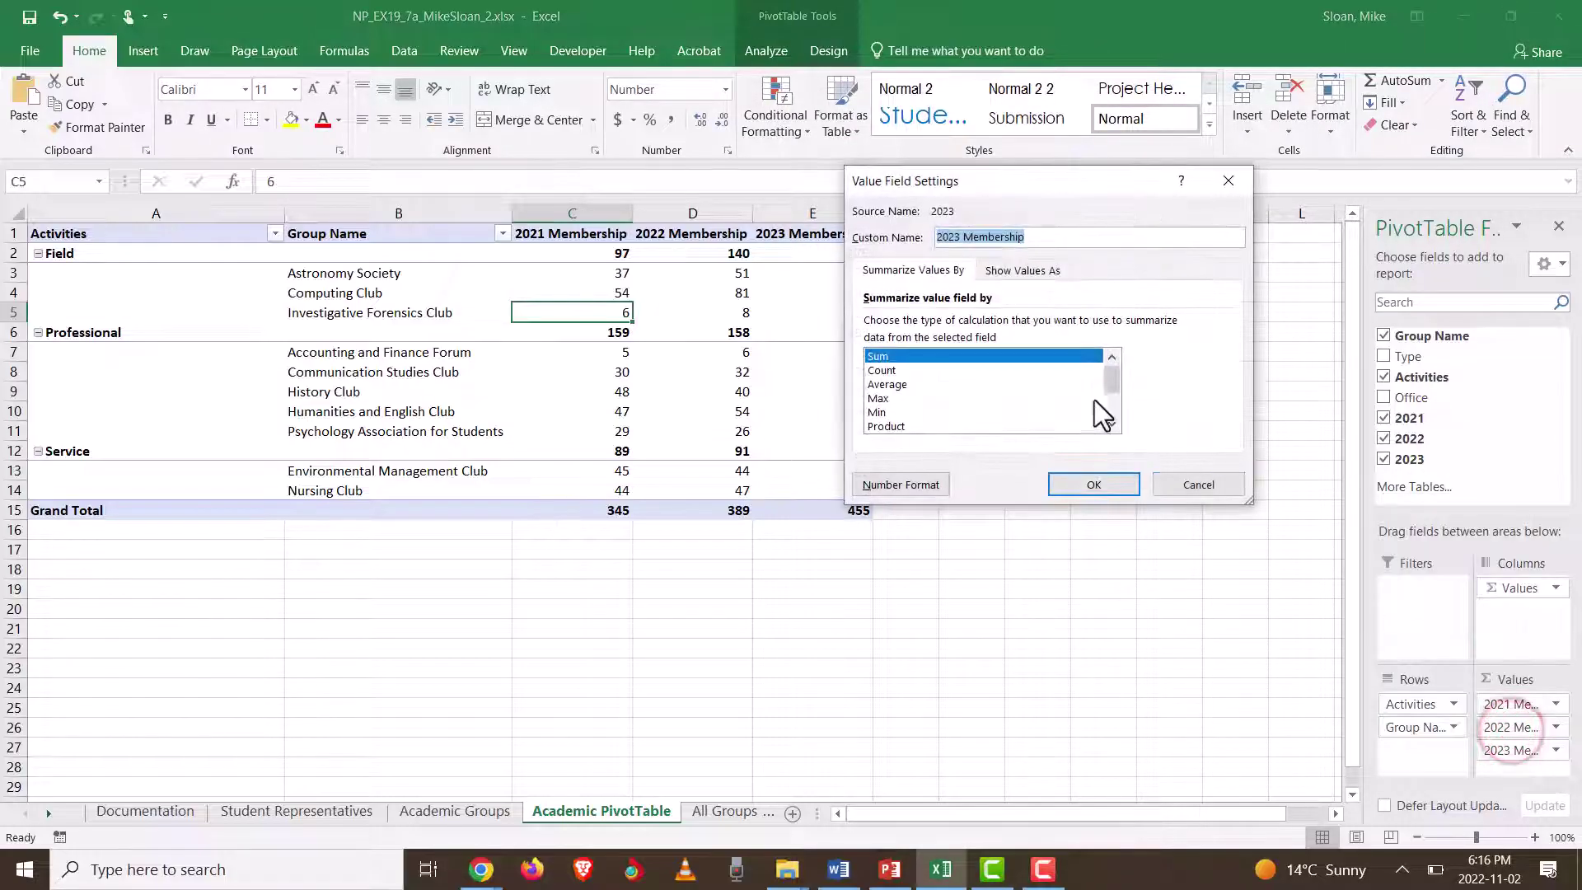
left_click(929, 488)
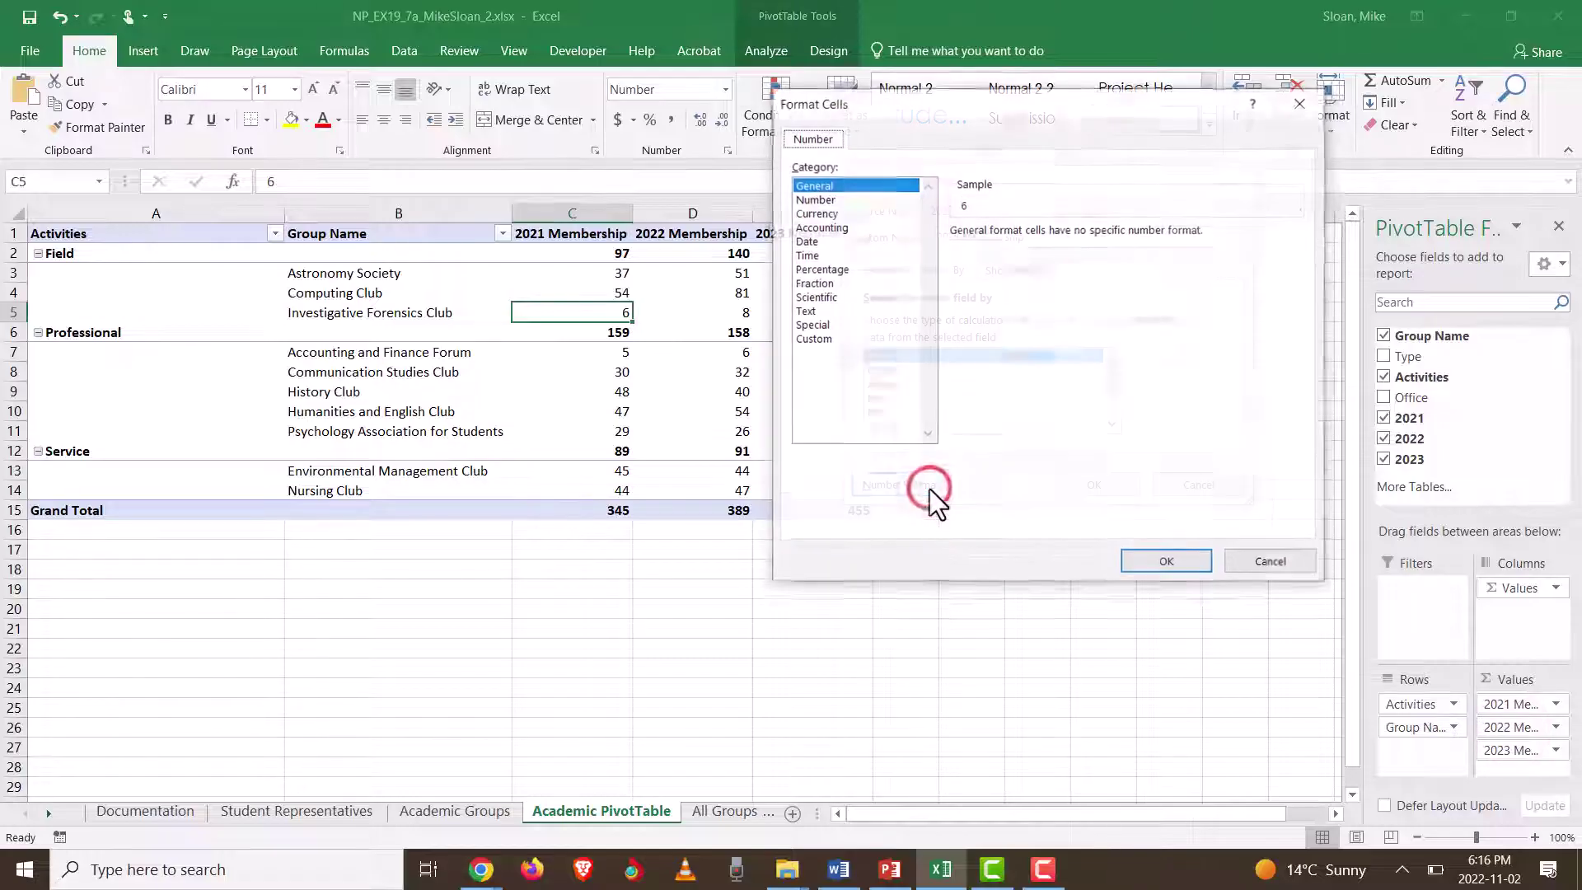
left_click(817, 199)
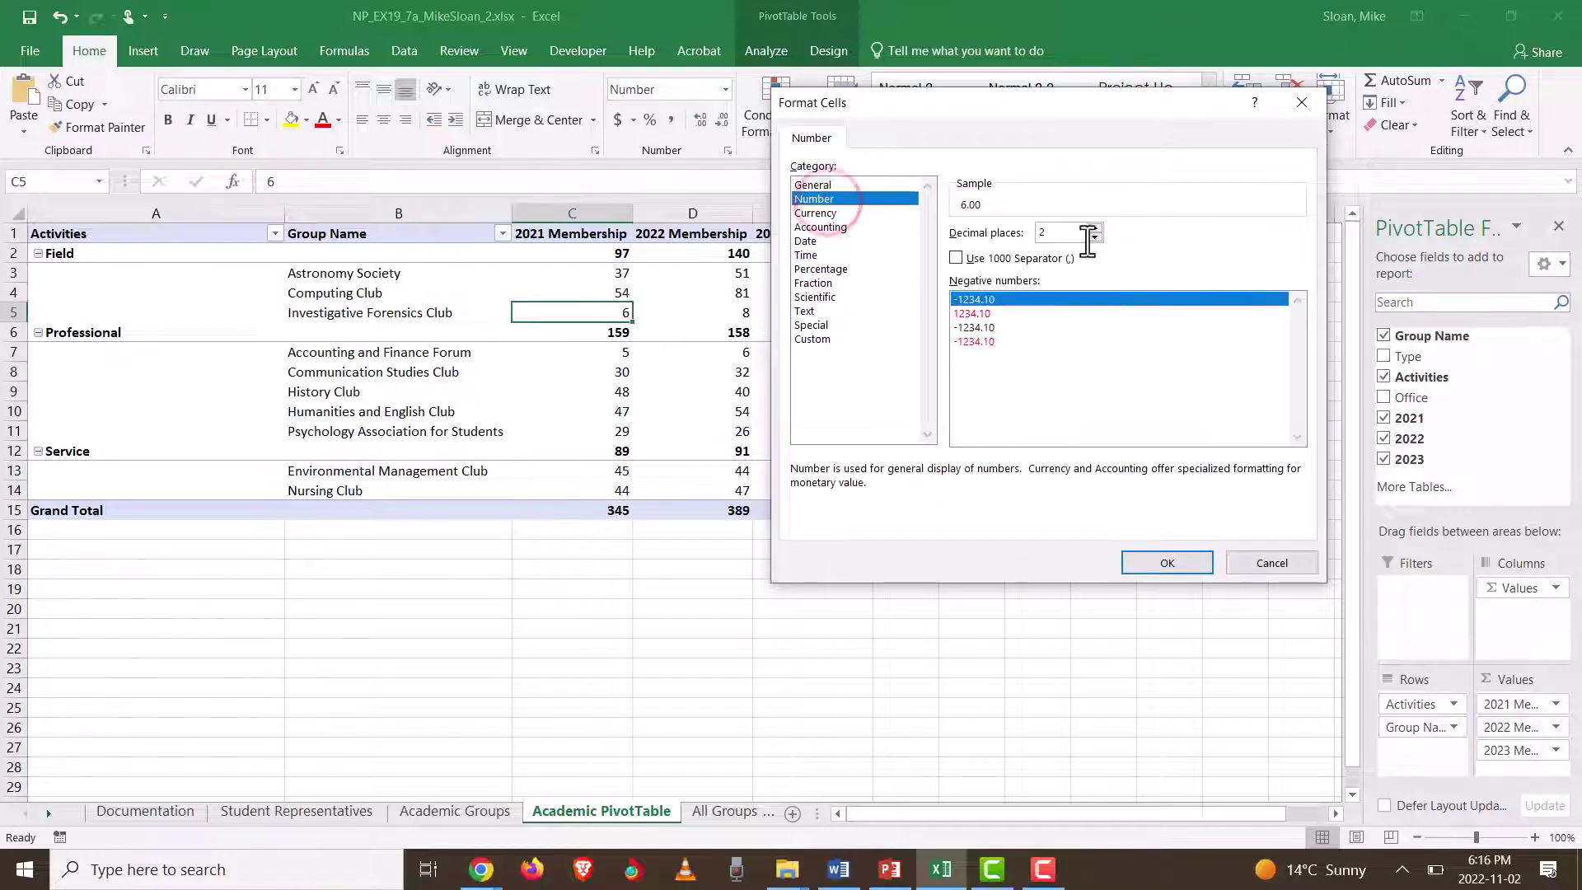
left_click(1094, 237)
left_click(1094, 237)
left_click(1170, 564)
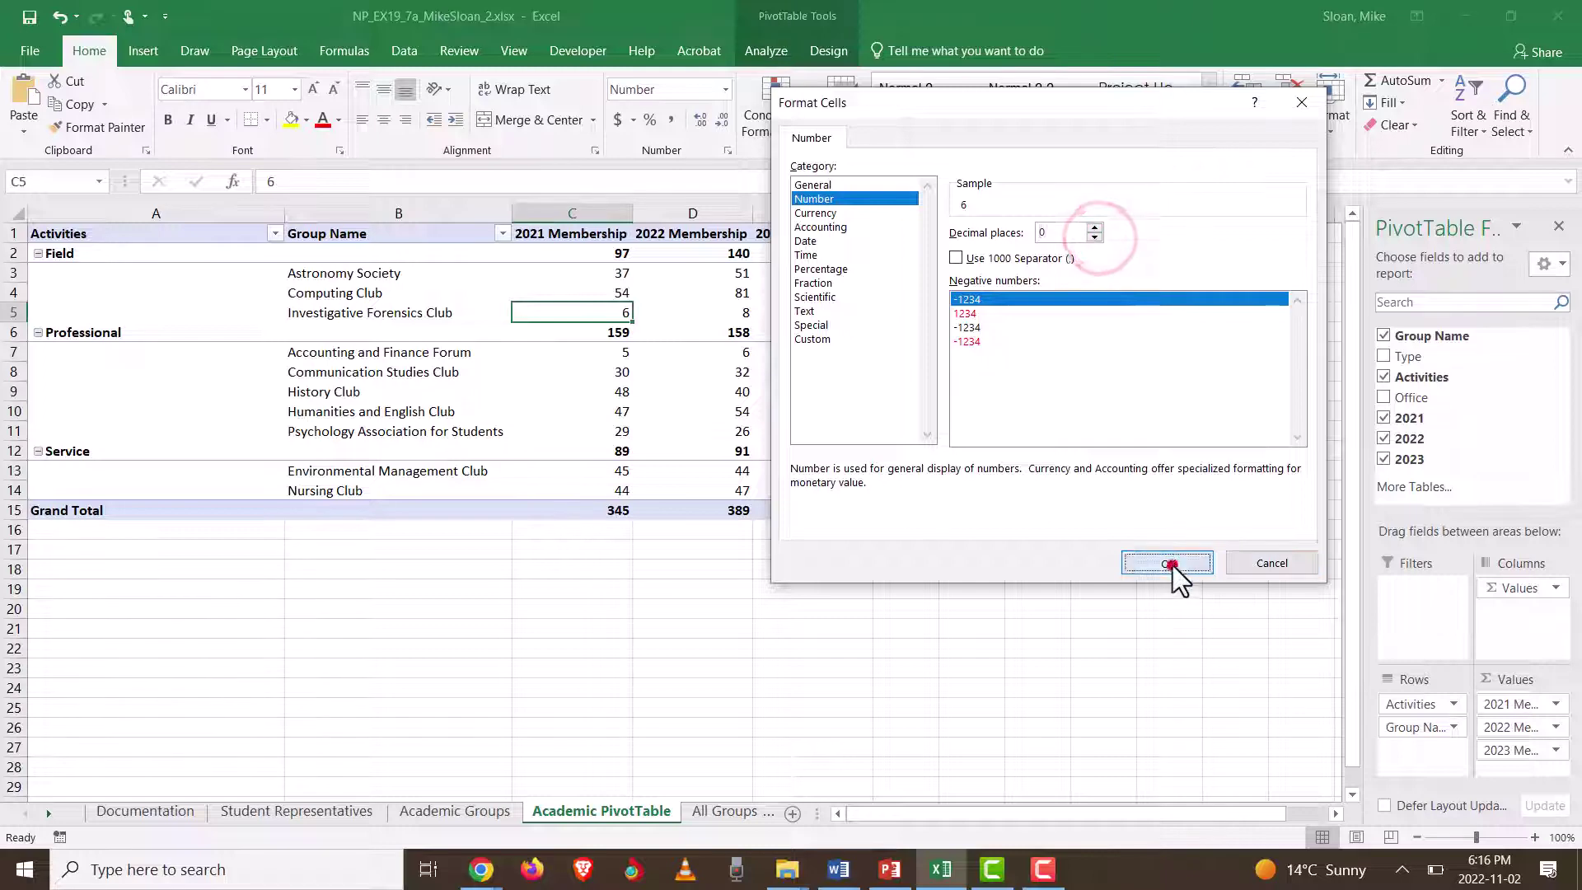
left_click(1100, 484)
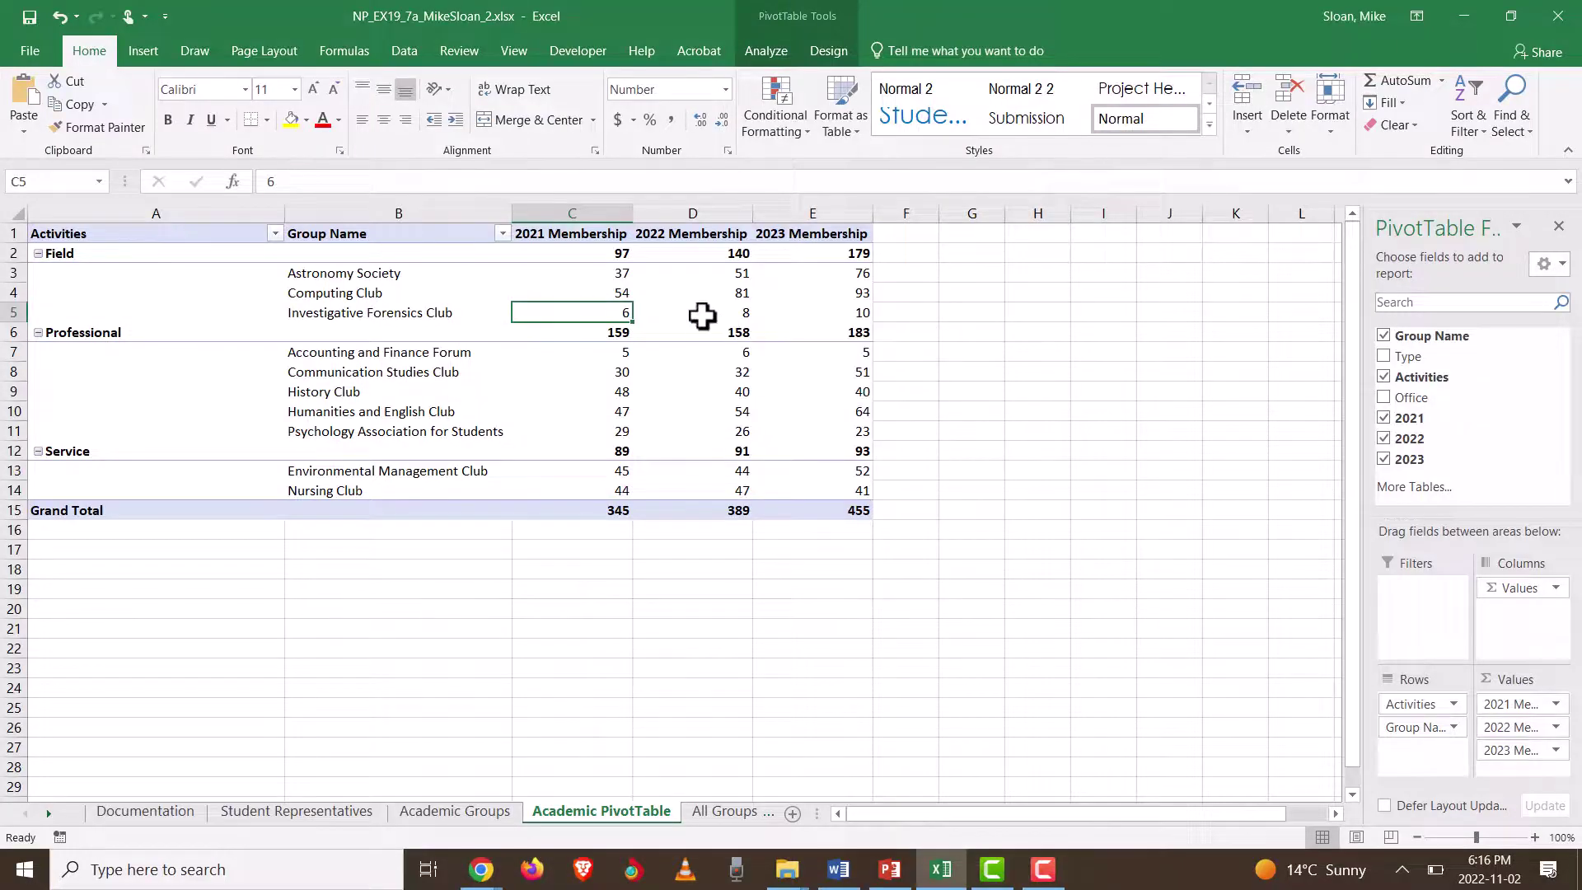
mouse_move(1512, 748)
left_mouse_down()
mouse_move(1529, 717)
mouse_move(1535, 750)
left_mouse_up()
mouse_move(783, 355)
Step: Review instruction 15 in Word, and return to Excel to open the All Groups worksheet
left_click(840, 869)
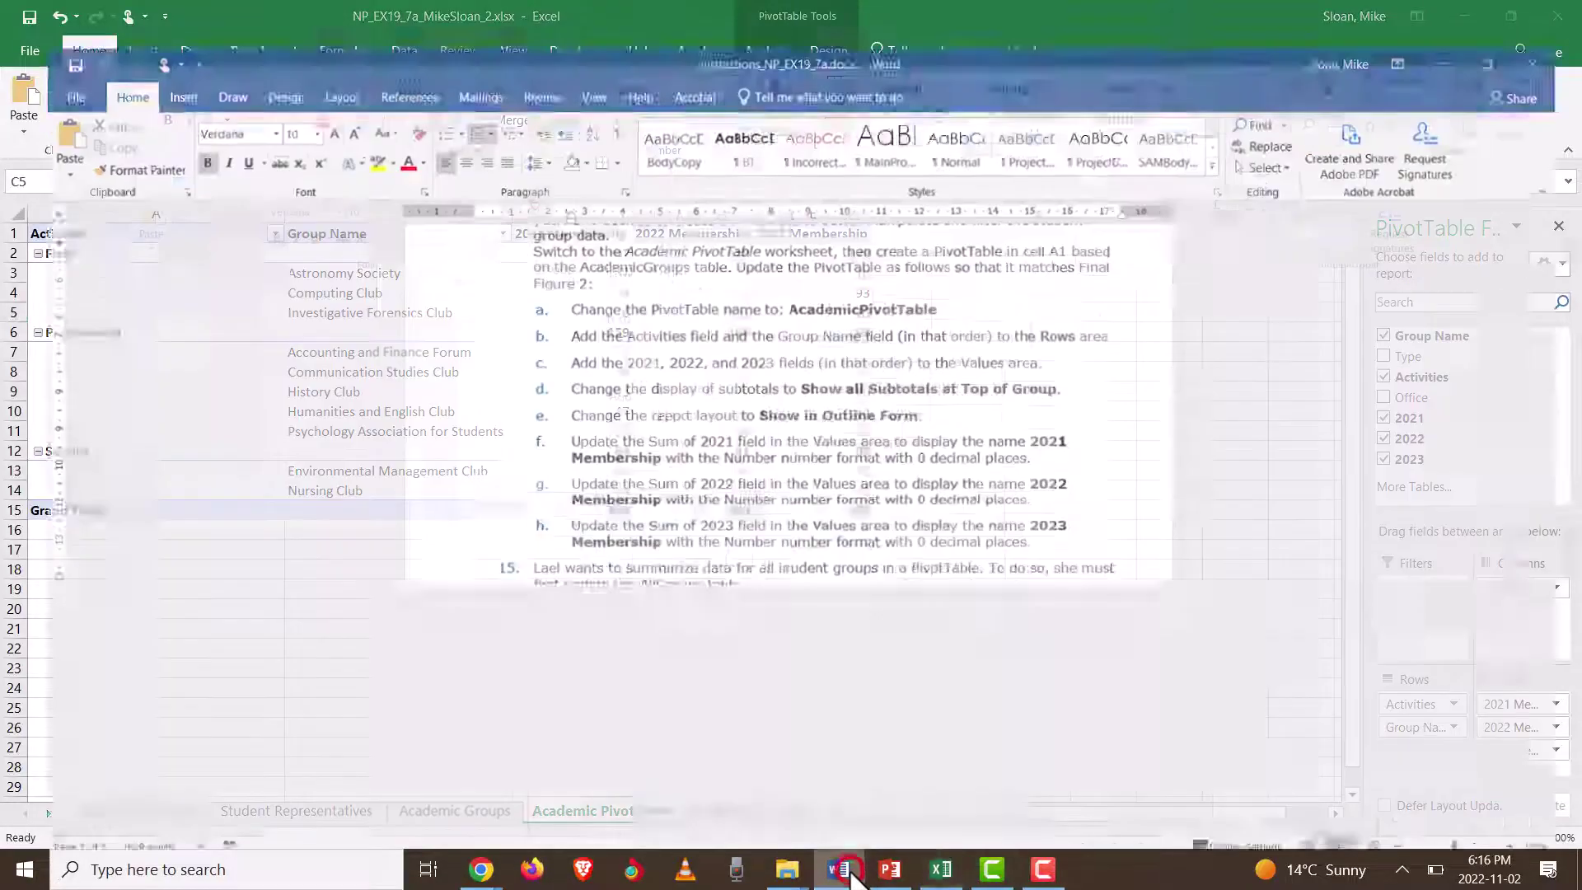
scroll(744, 527, "down", 2)
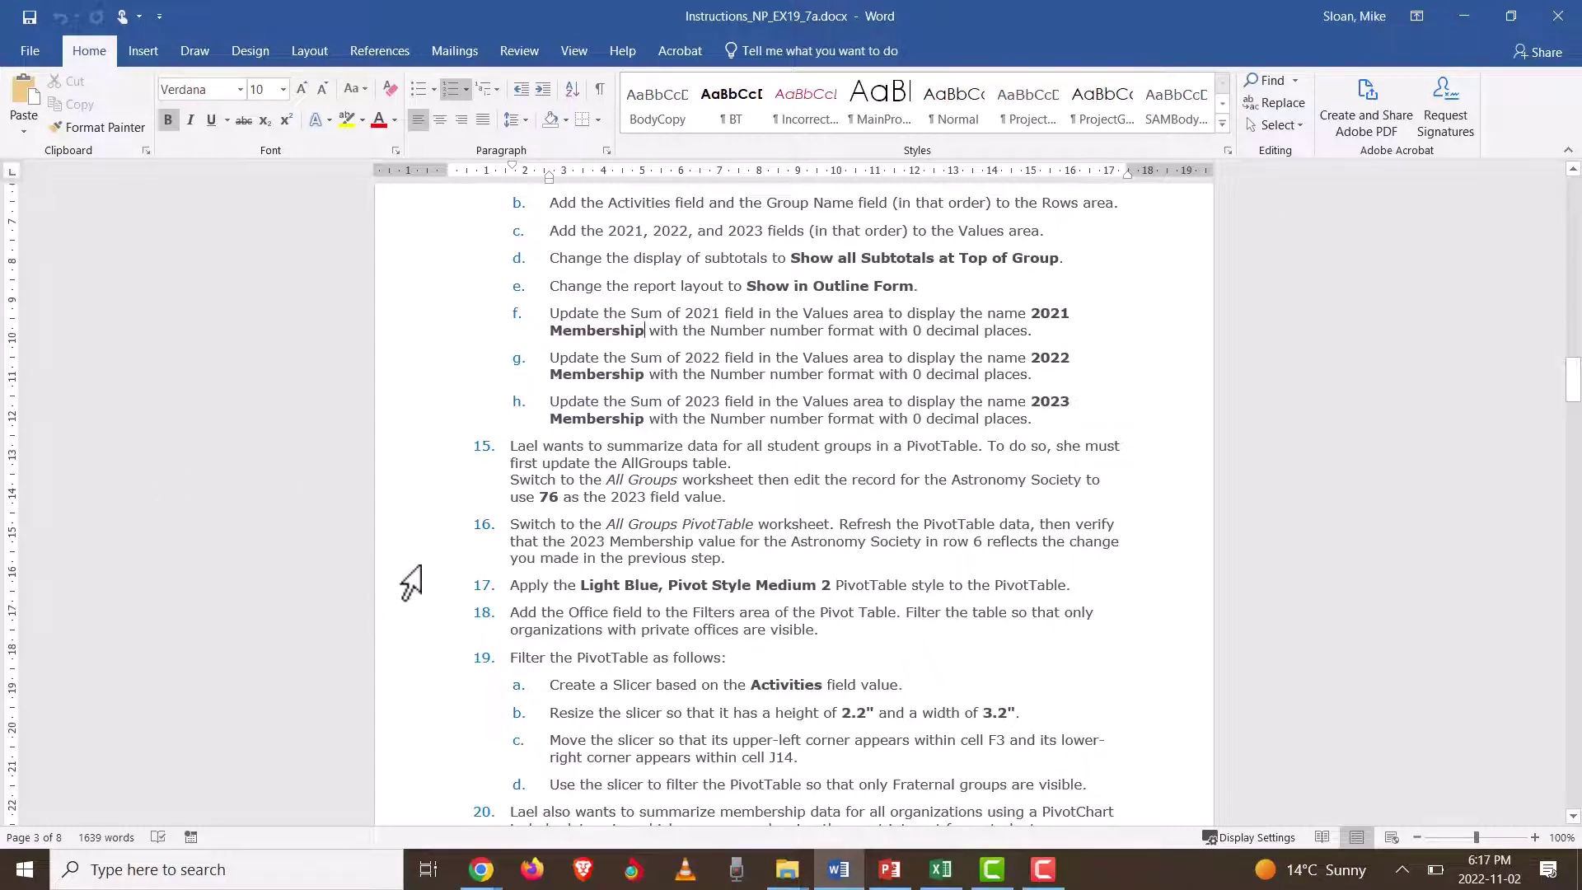
key("alt+Tab")
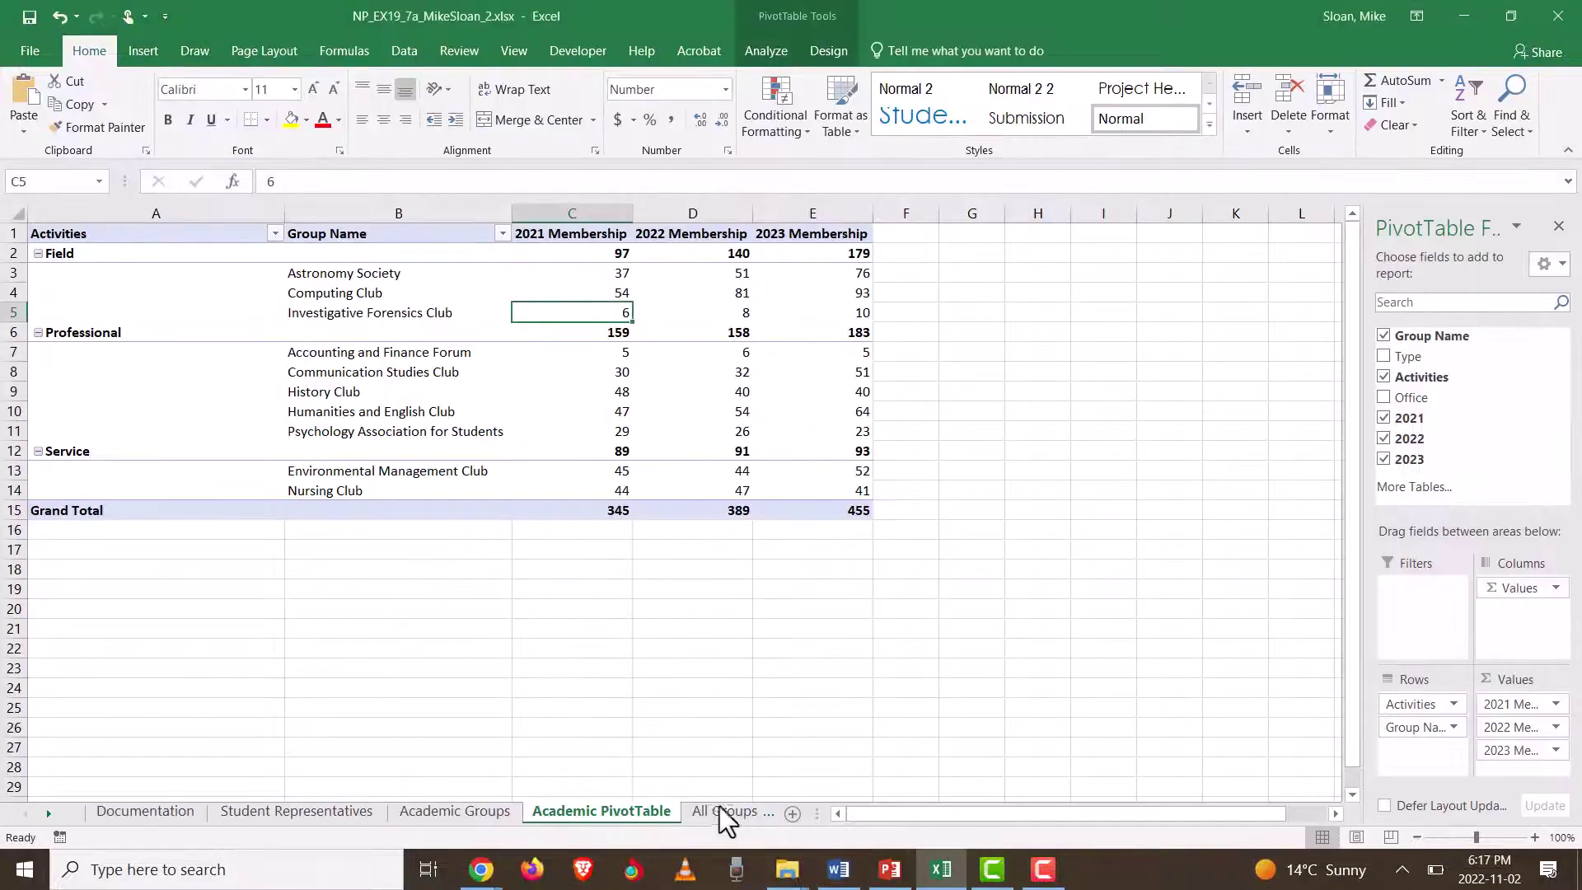
left_click(719, 807)
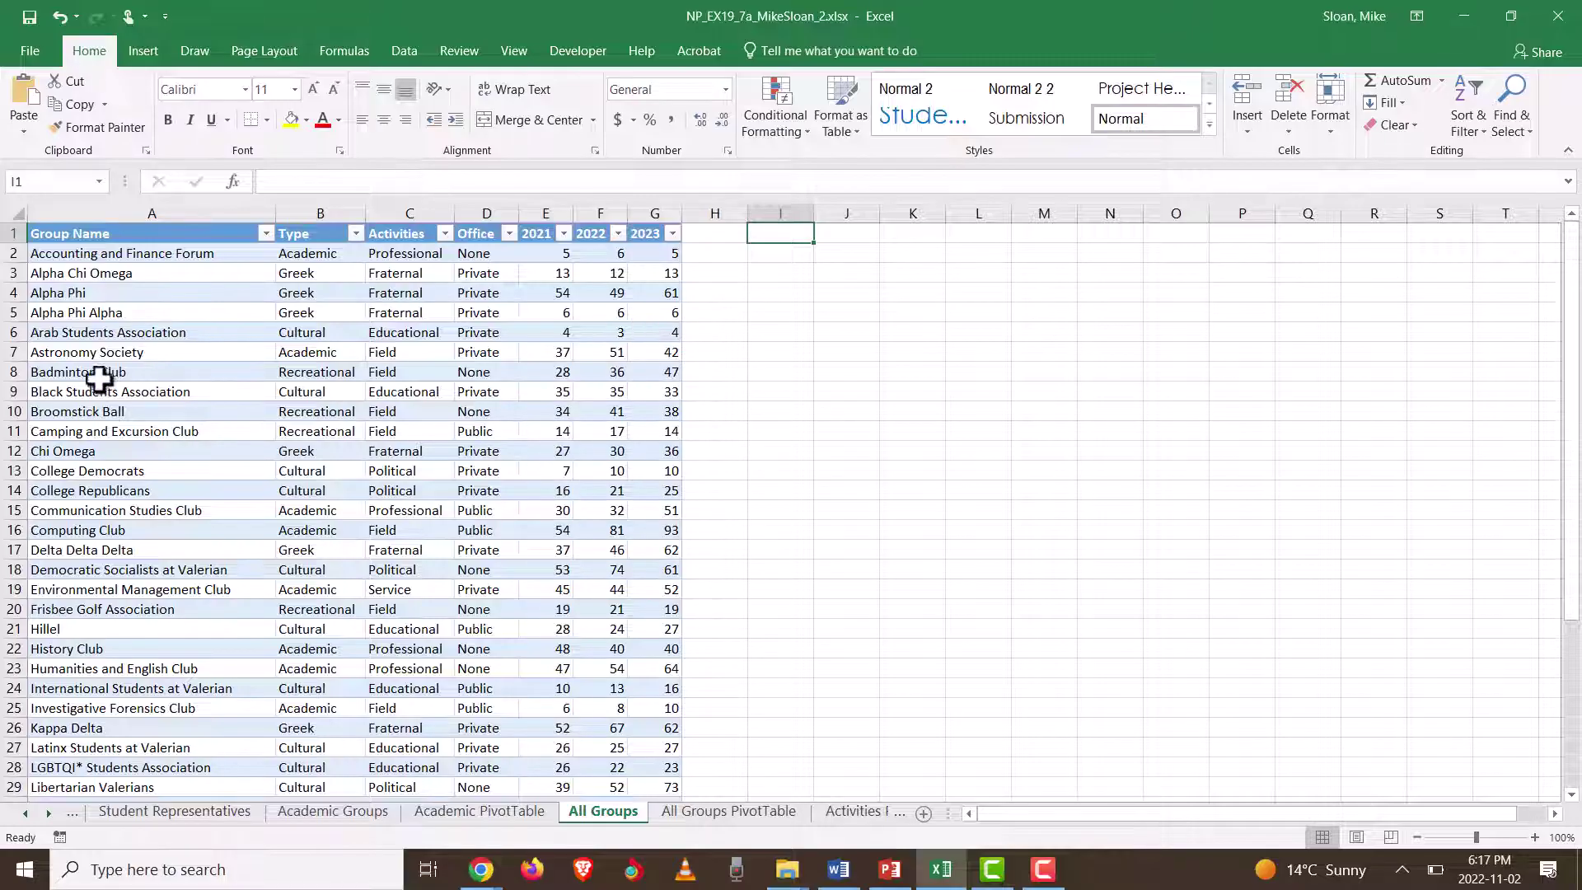
Step: Set the Astronomy Society's 2023 value to 76 in the All Groups table, checking it against instruction 15 in Word
left_click(93, 352)
left_click_drag(93, 352, 640, 352)
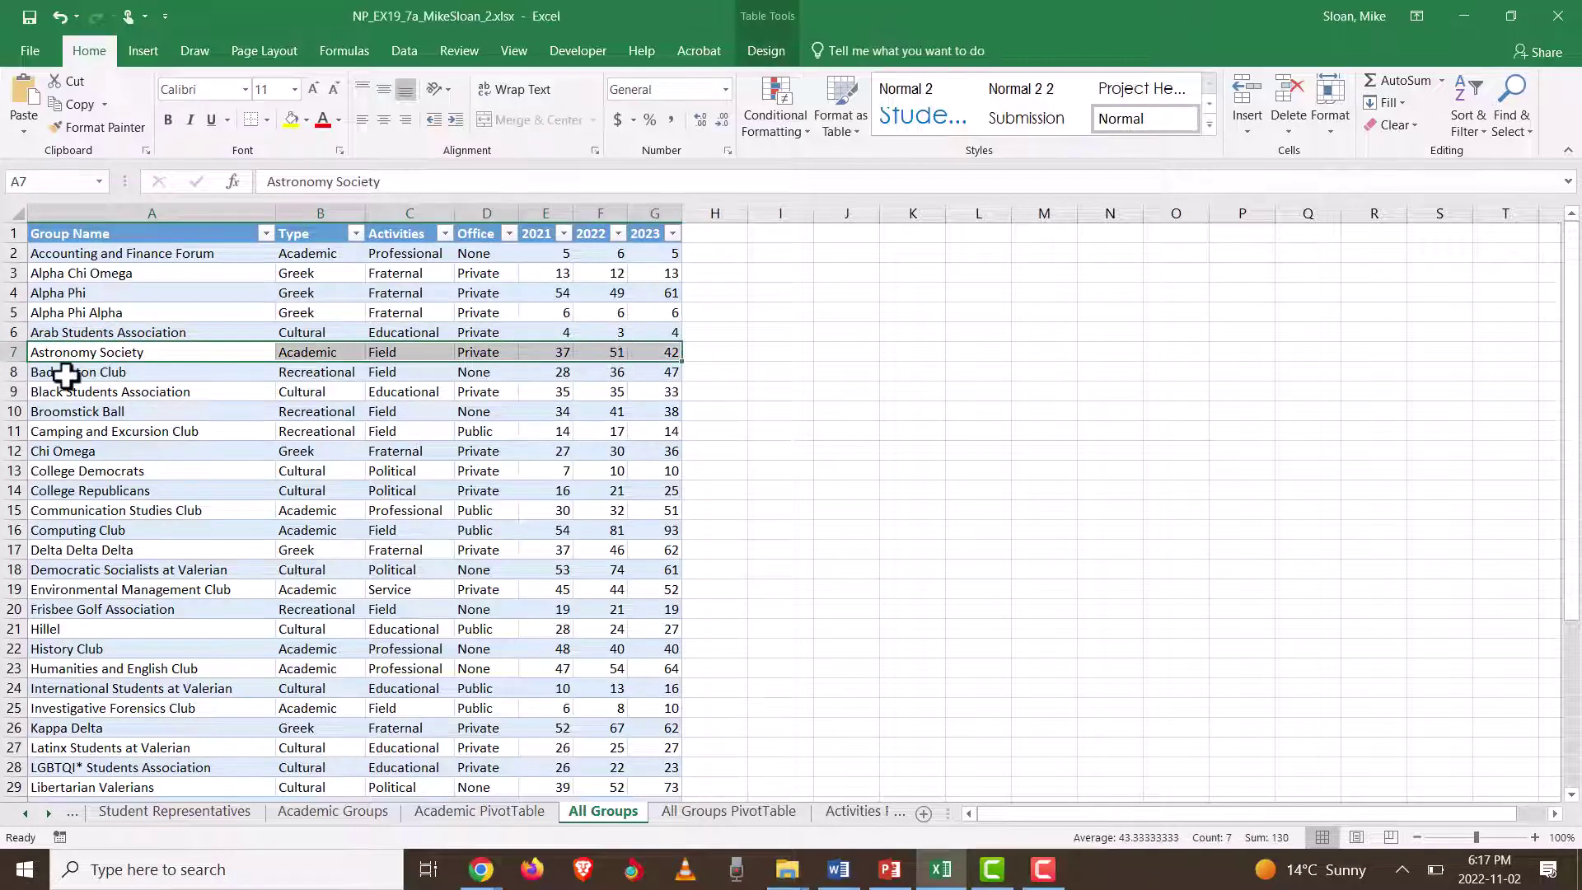
left_click(63, 350)
left_click(648, 354)
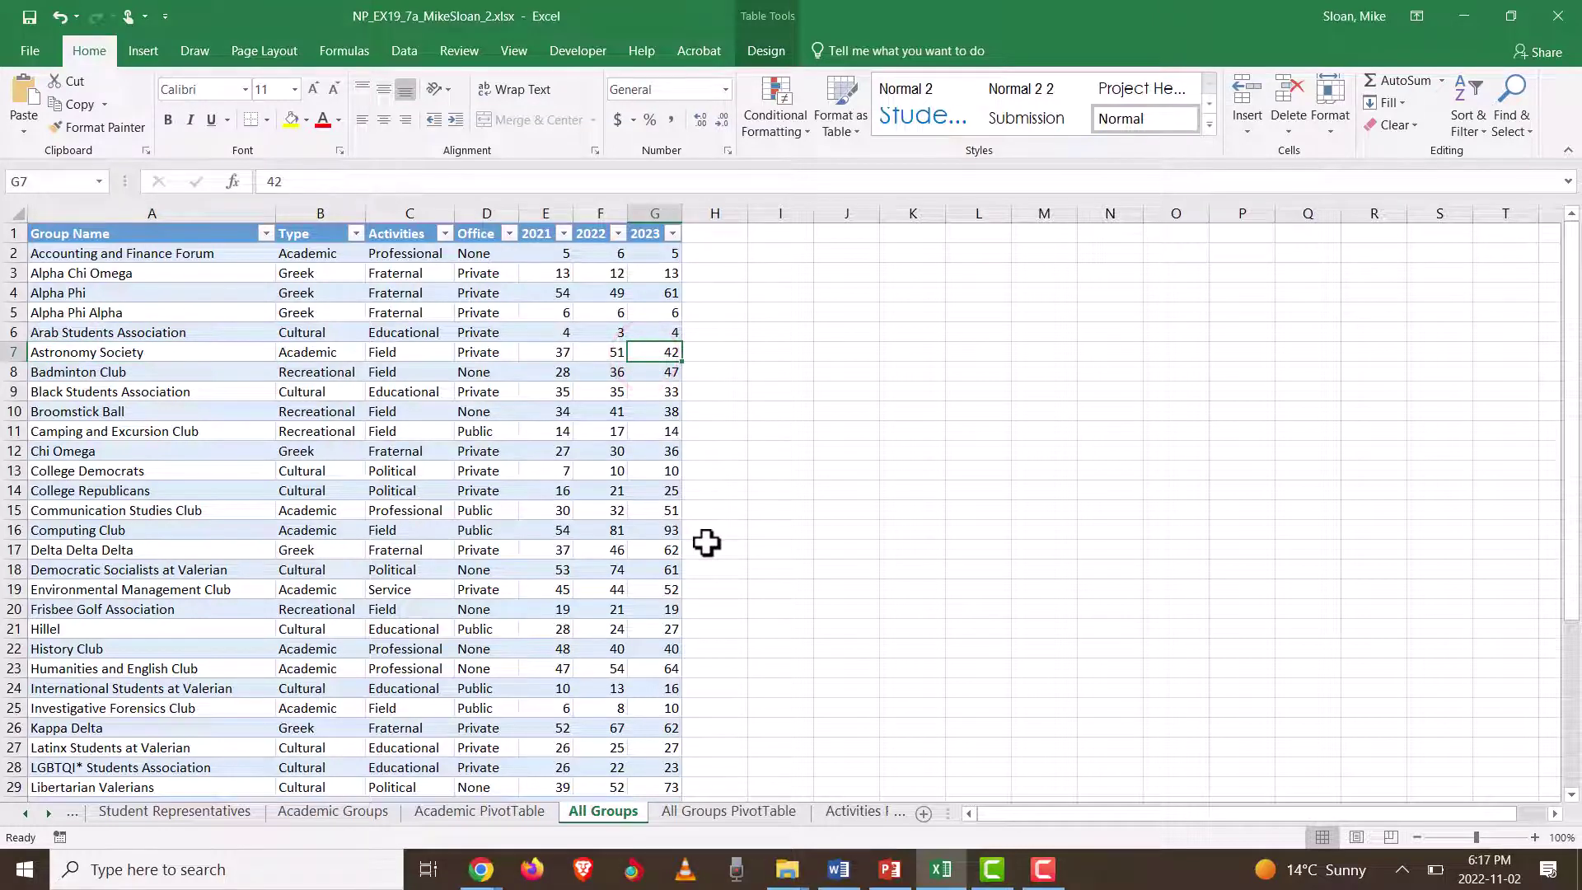
type("76")
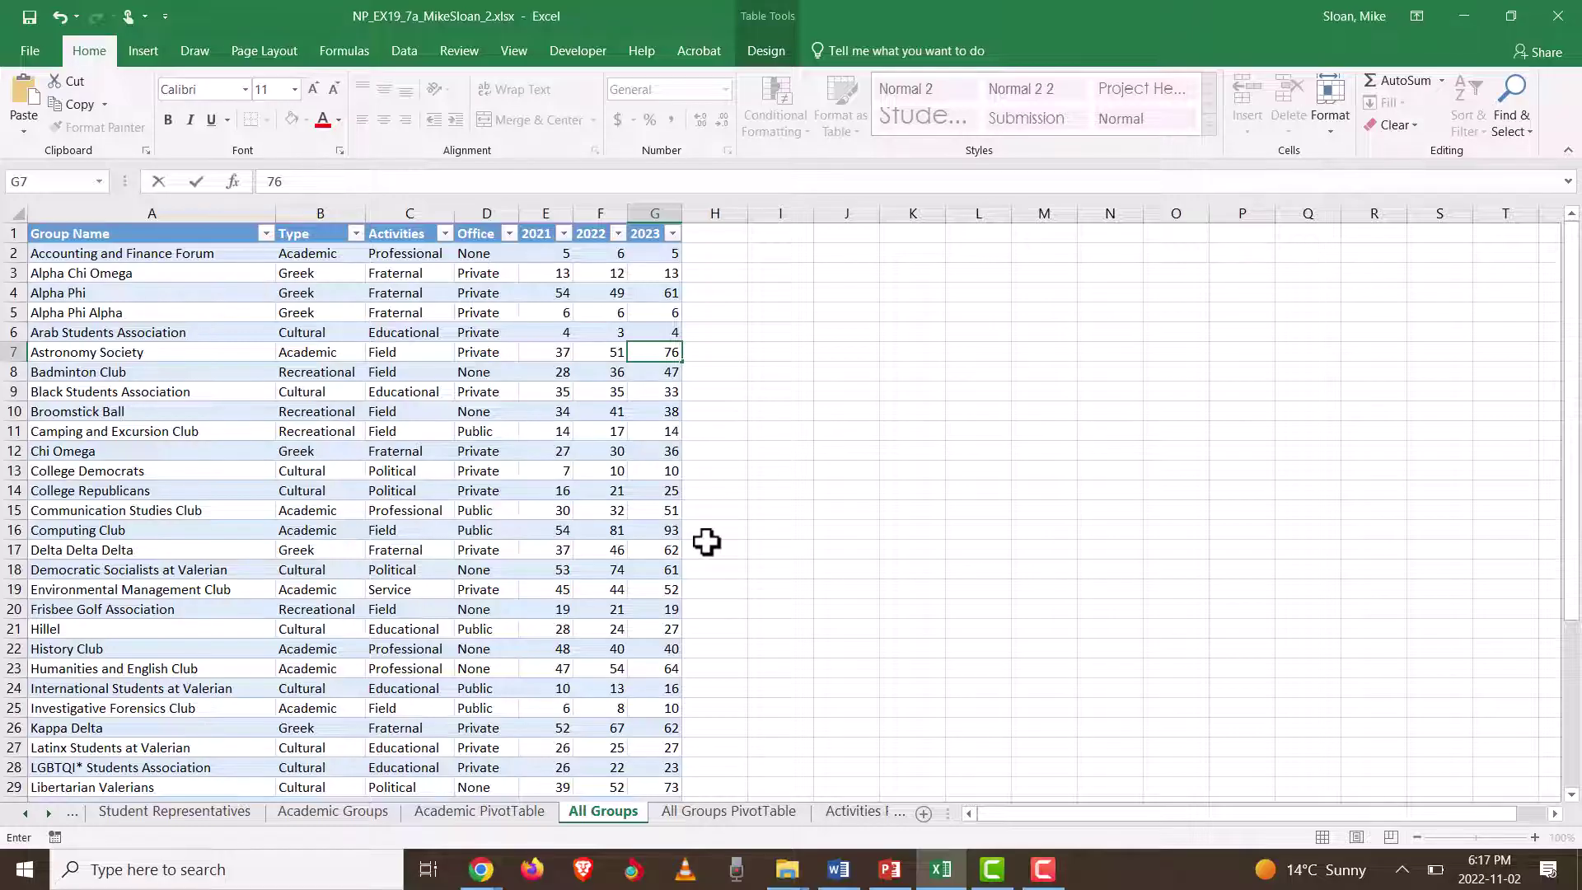
key("alt+Tab")
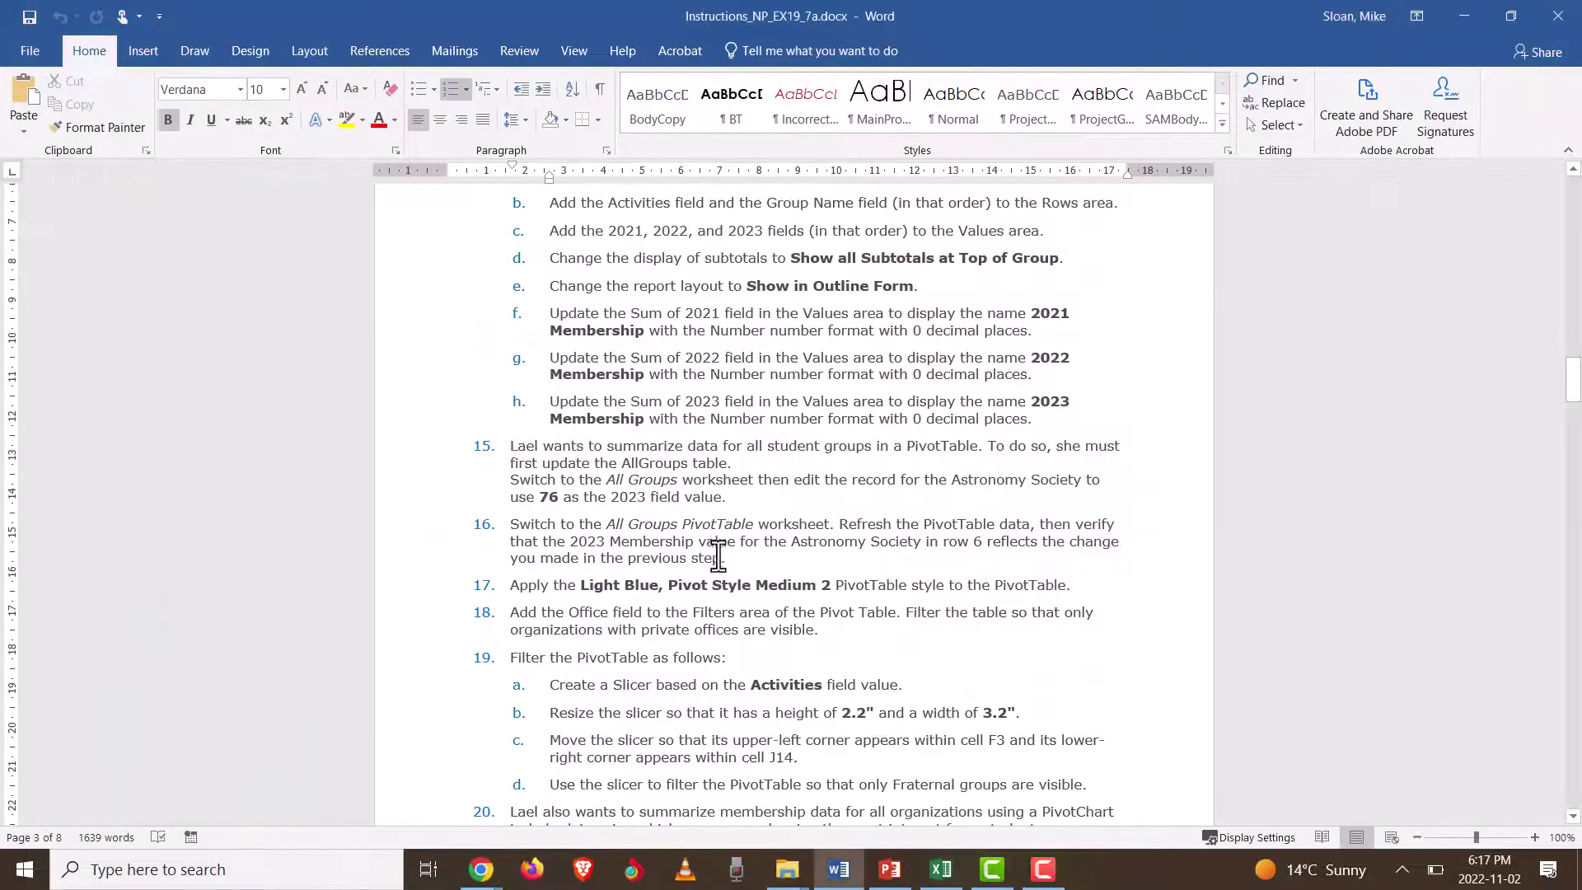
left_click_drag(739, 504, 474, 442)
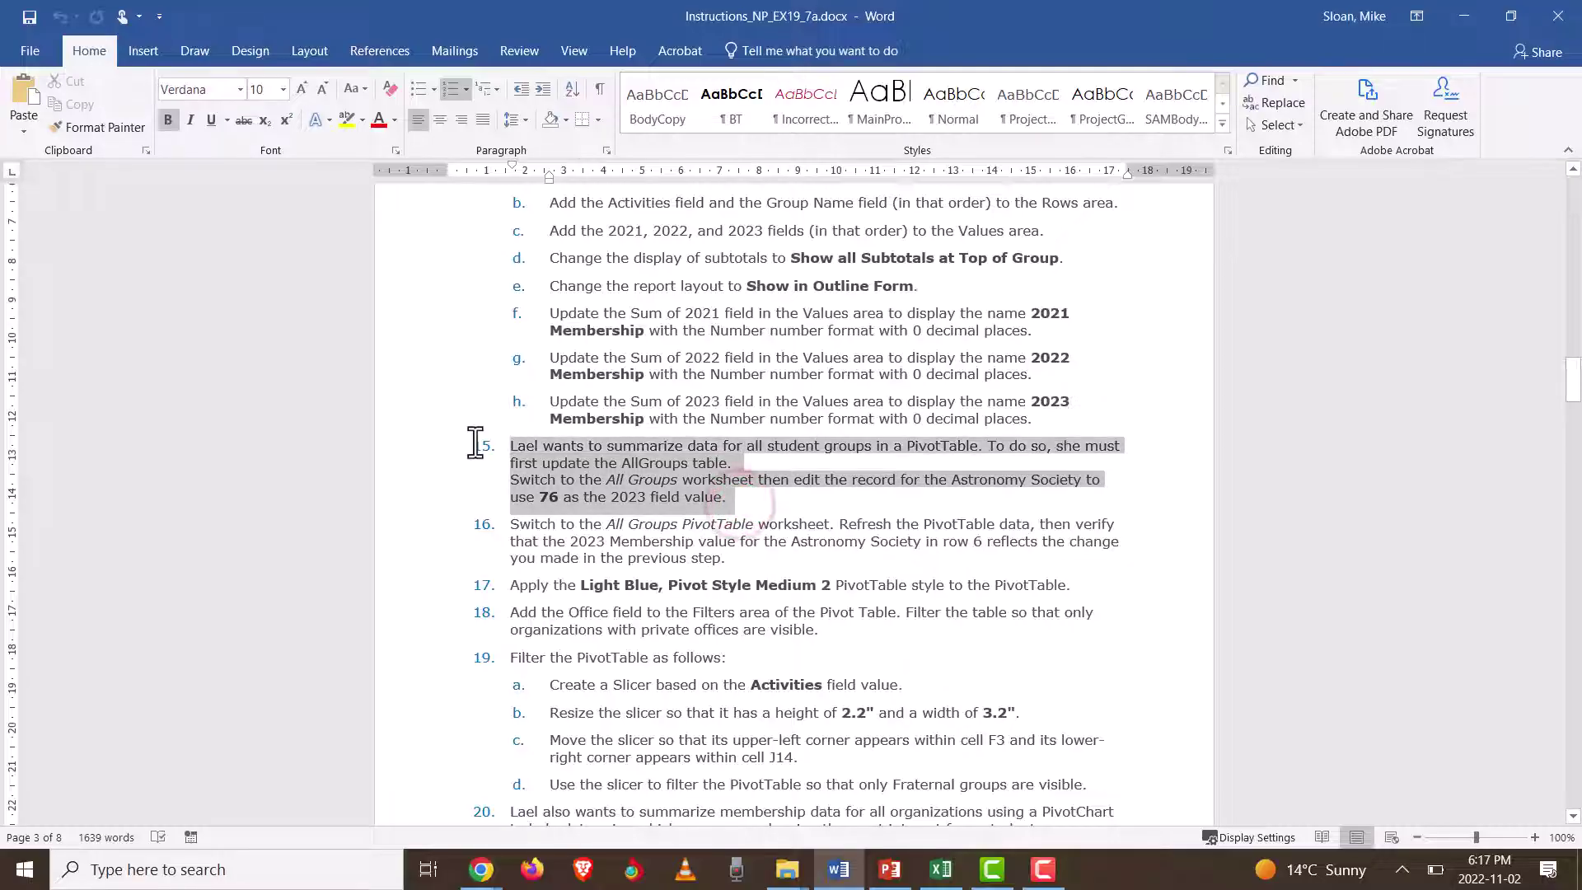
key("alt+Tab")
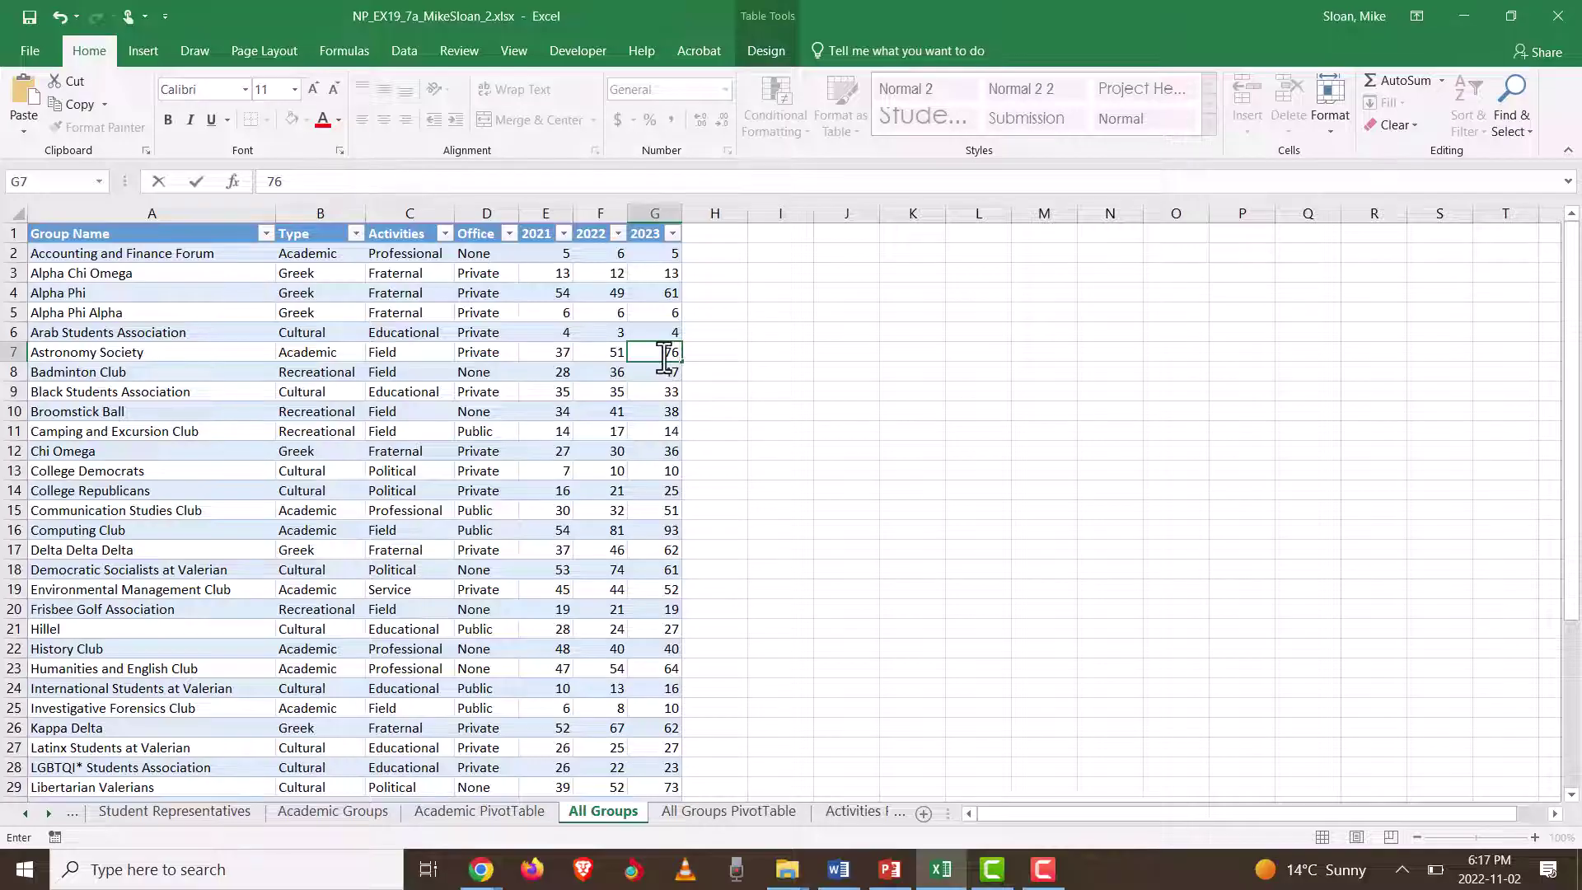
key("Return")
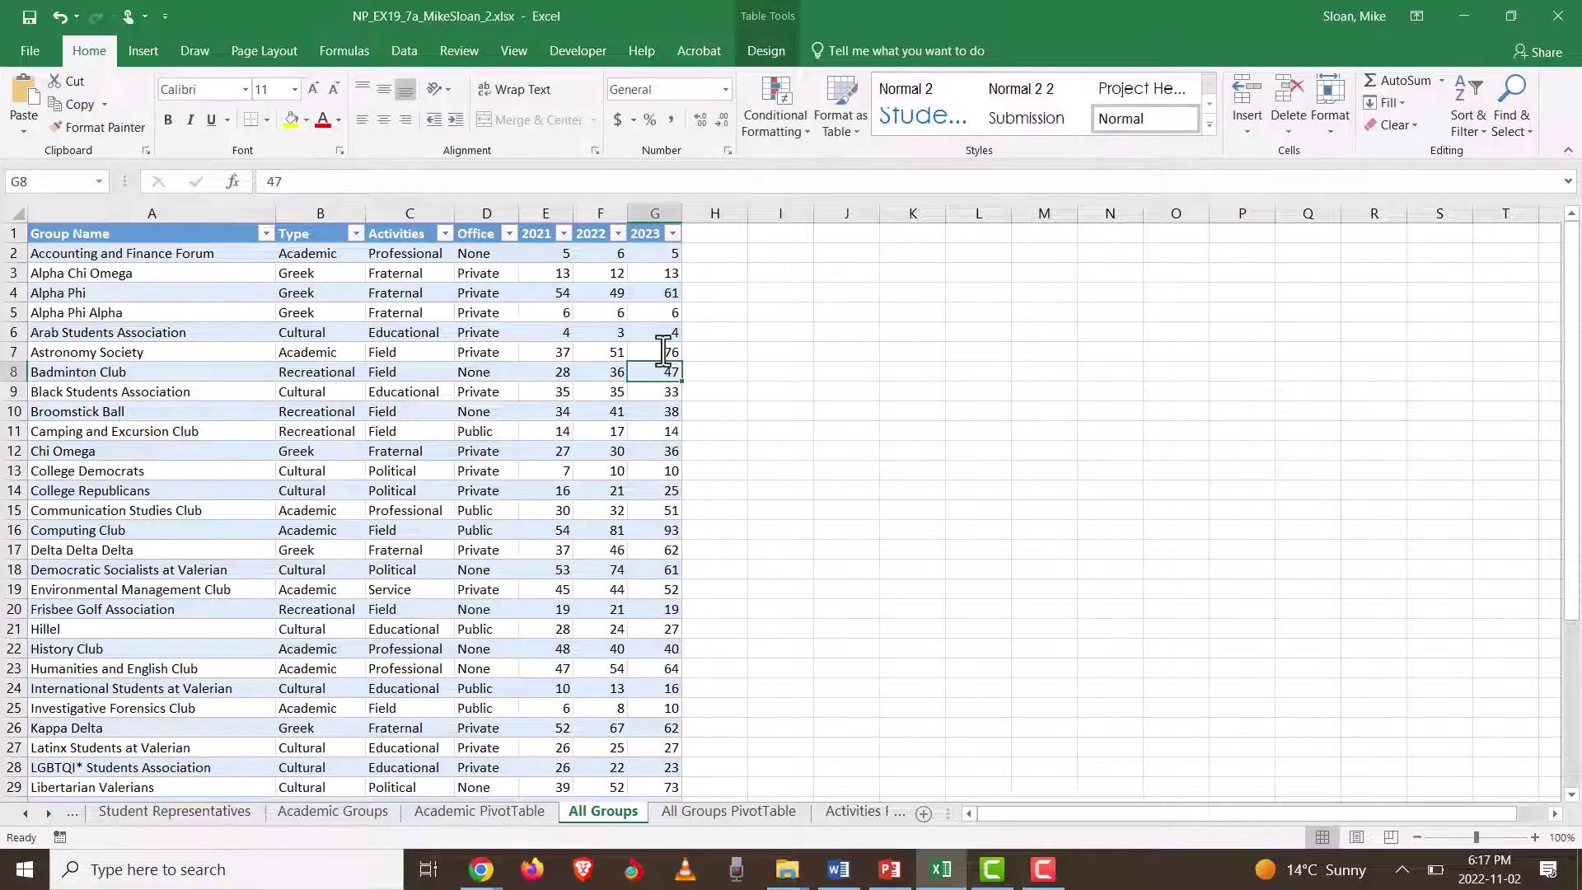
Step: Open the All Groups PivotTable worksheet and refresh its PivotTable data
left_click(725, 813)
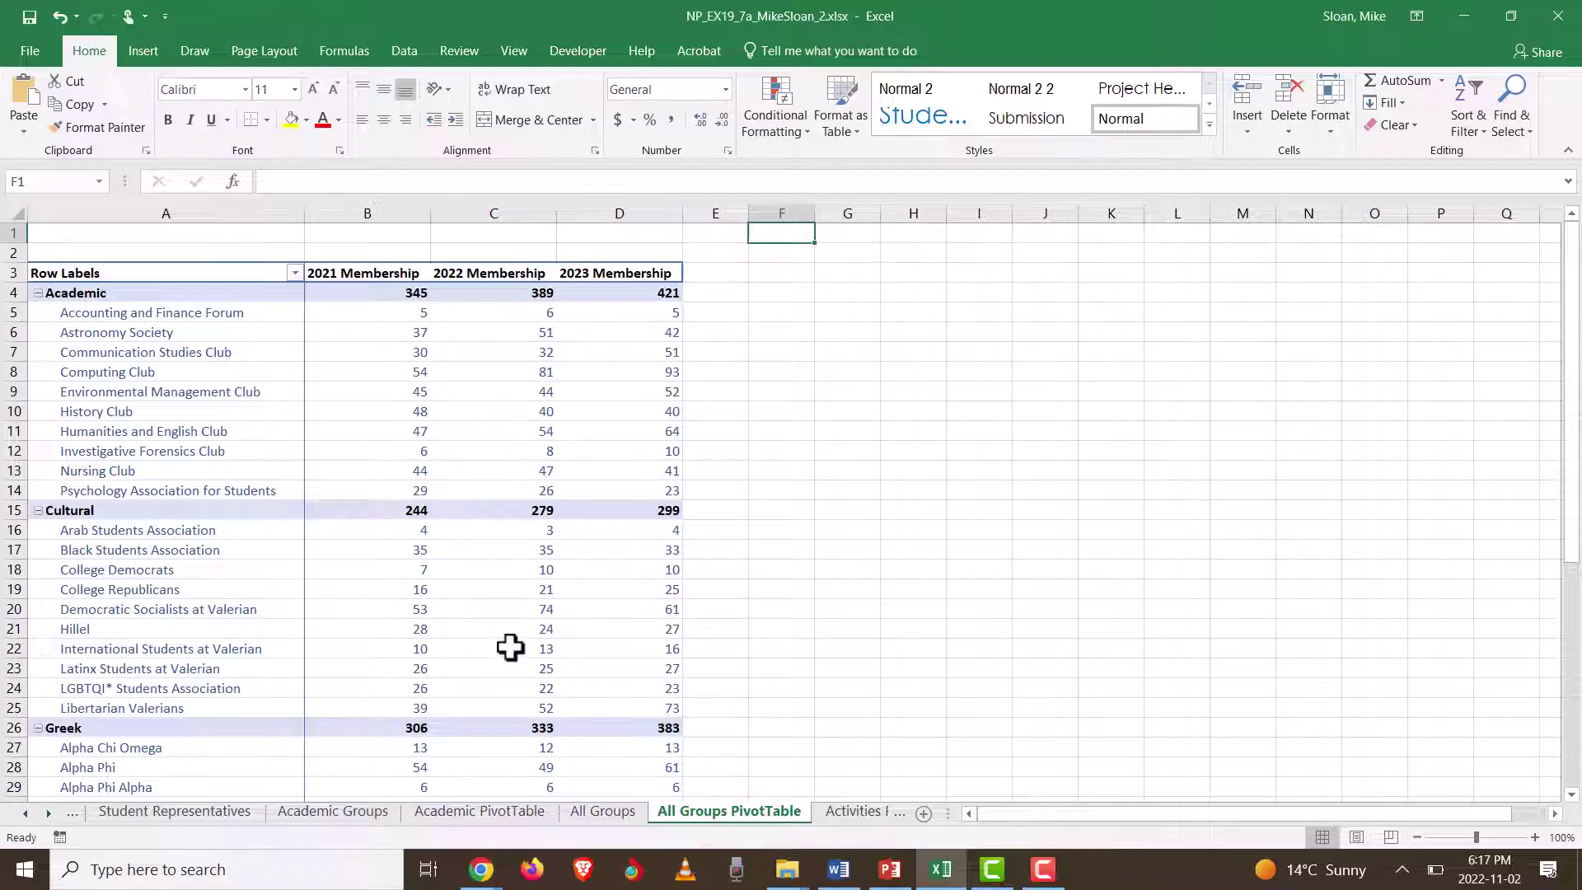
left_click(610, 334)
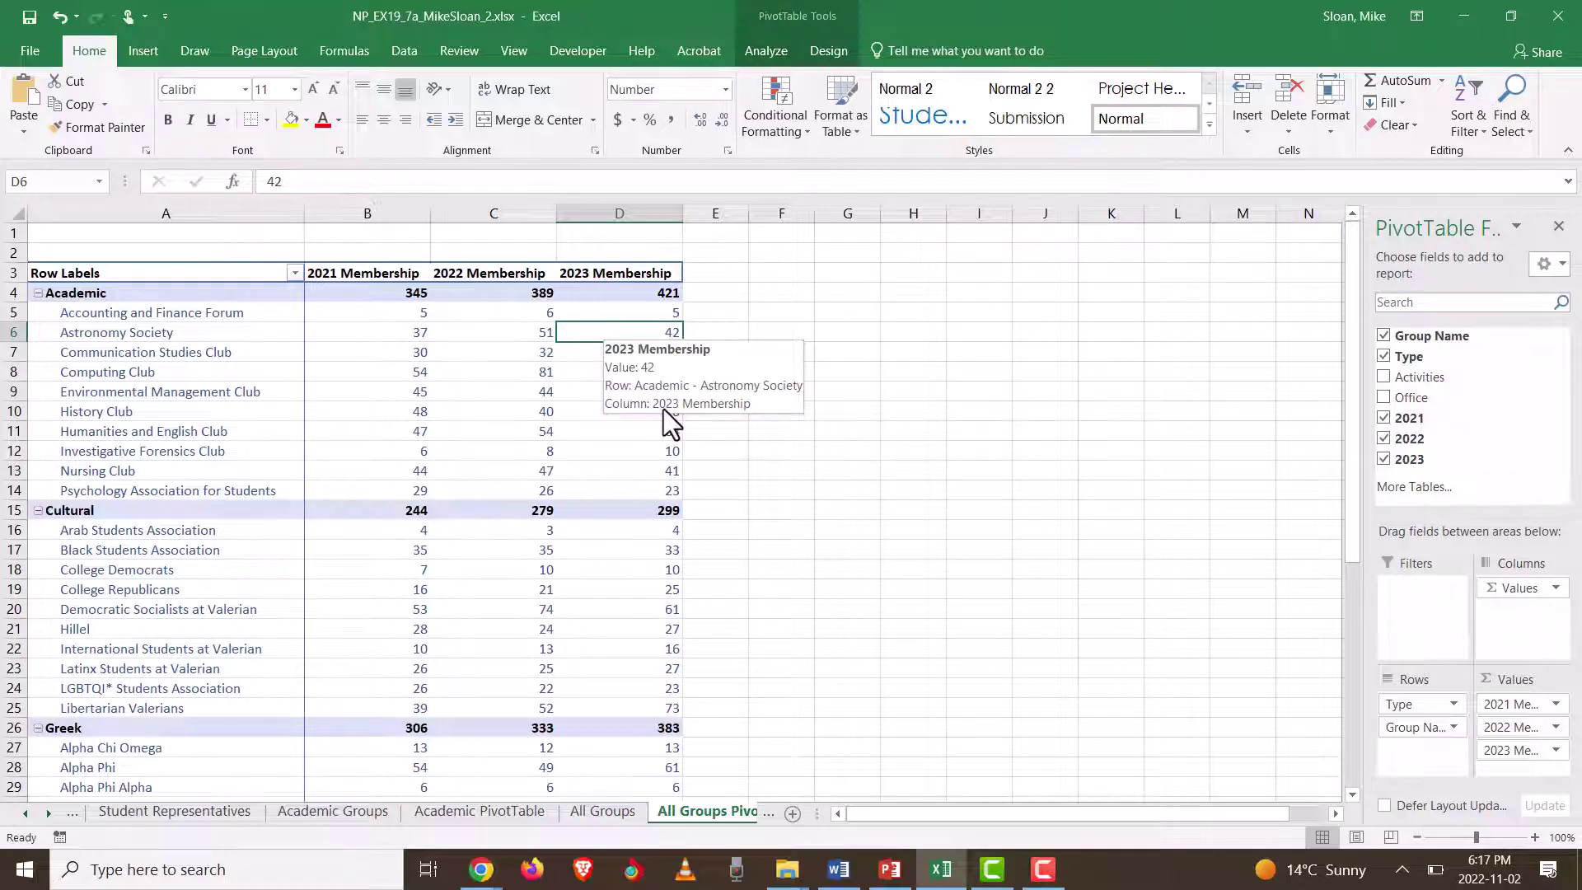
left_click(819, 47)
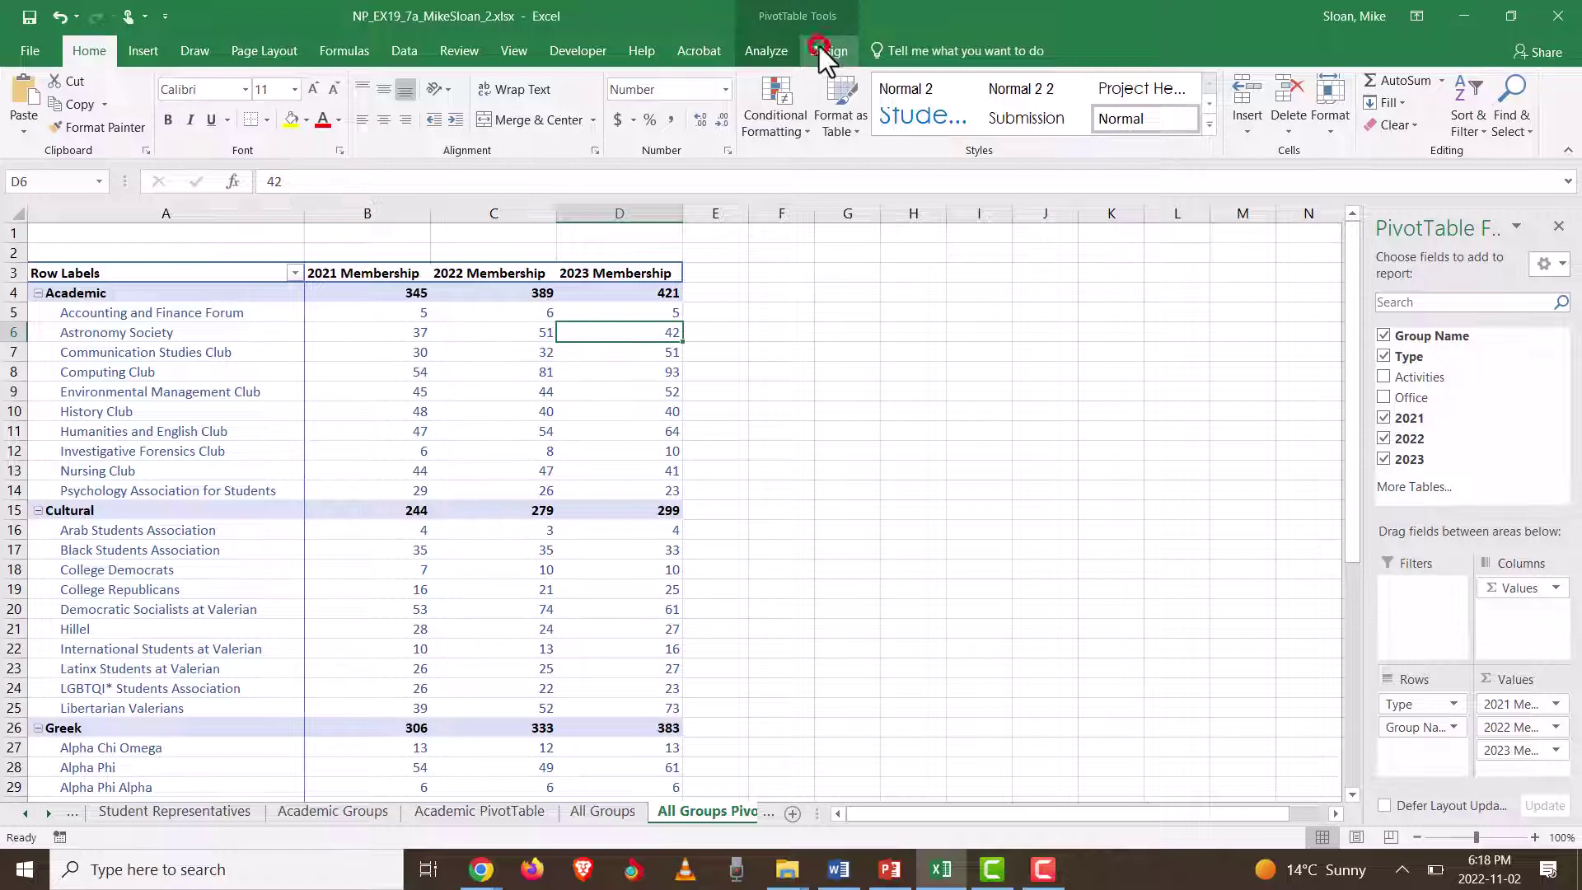
left_click(766, 56)
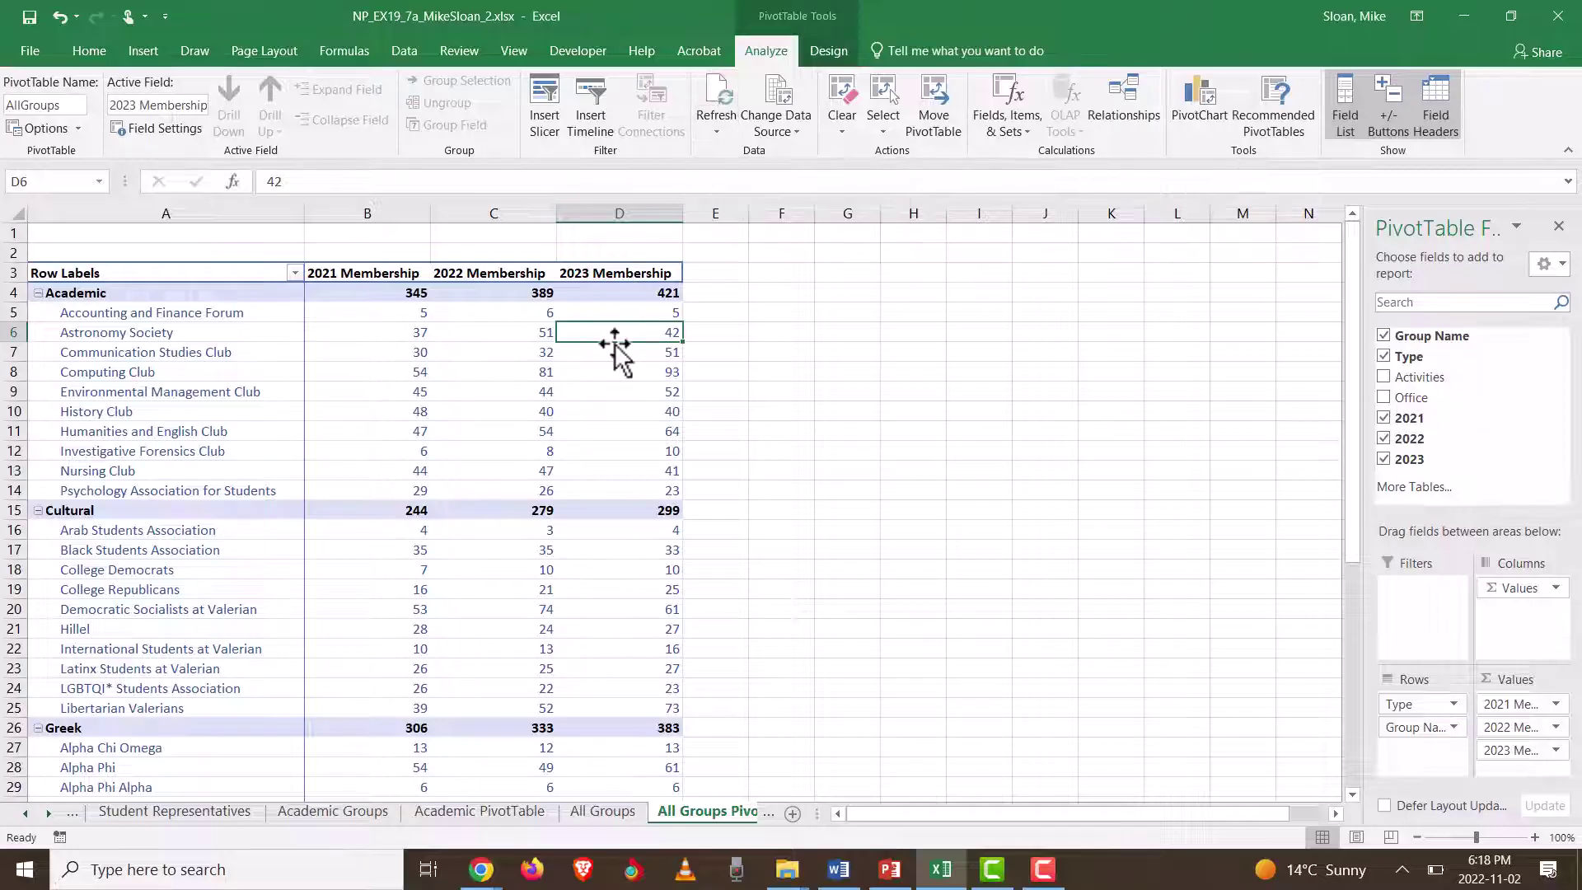
left_click(716, 89)
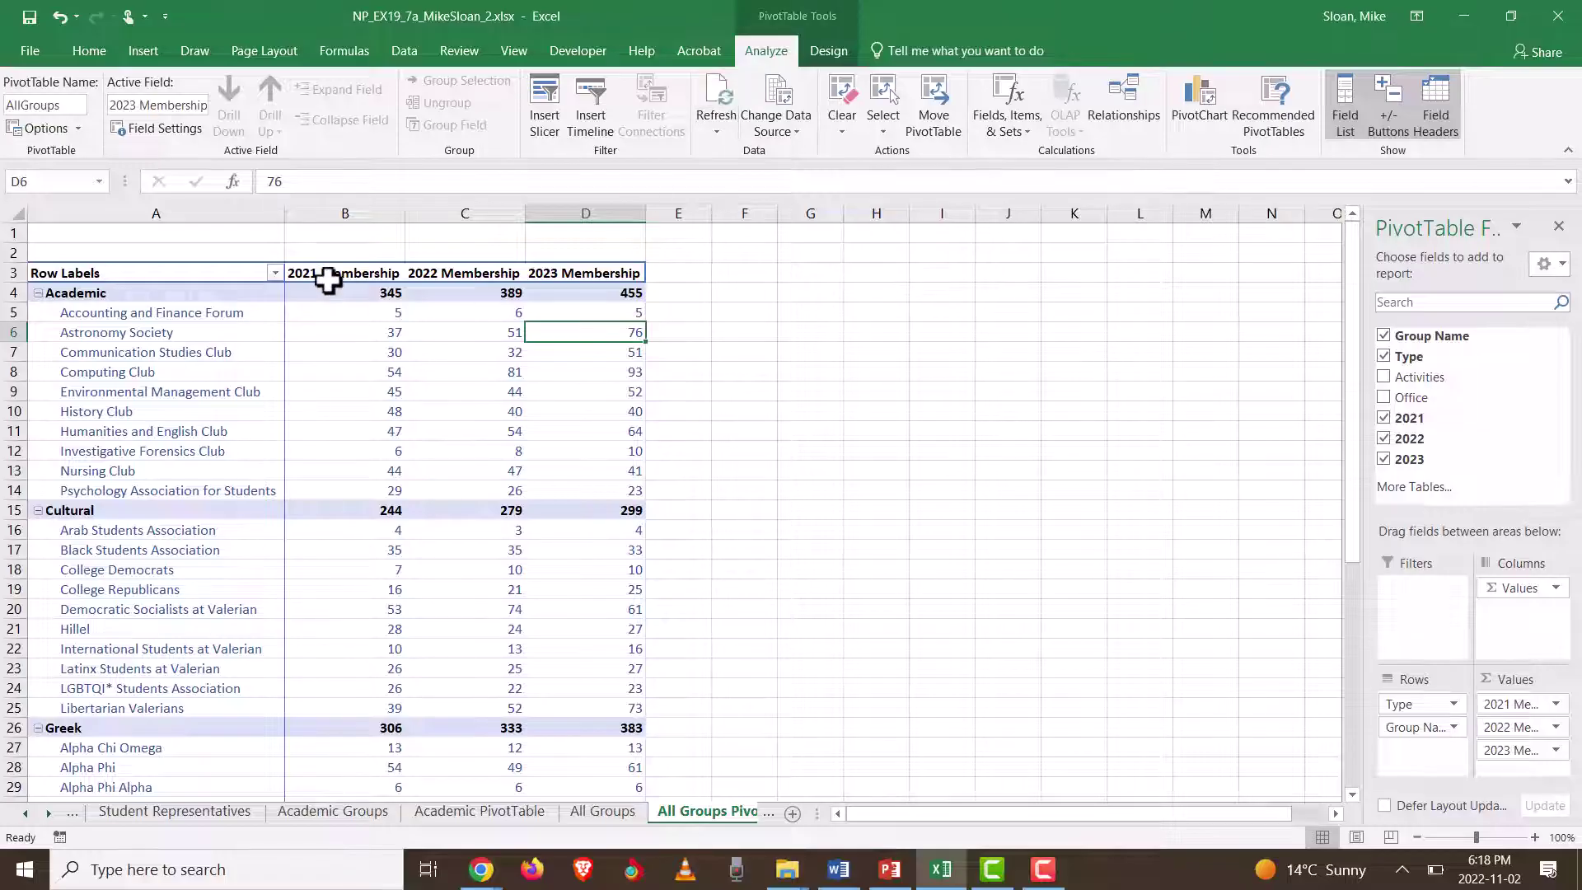
Step: Examine the three membership columns on the Academic PivotTable worksheet, and return to the All Groups PivotTable worksheet
left_click(479, 811)
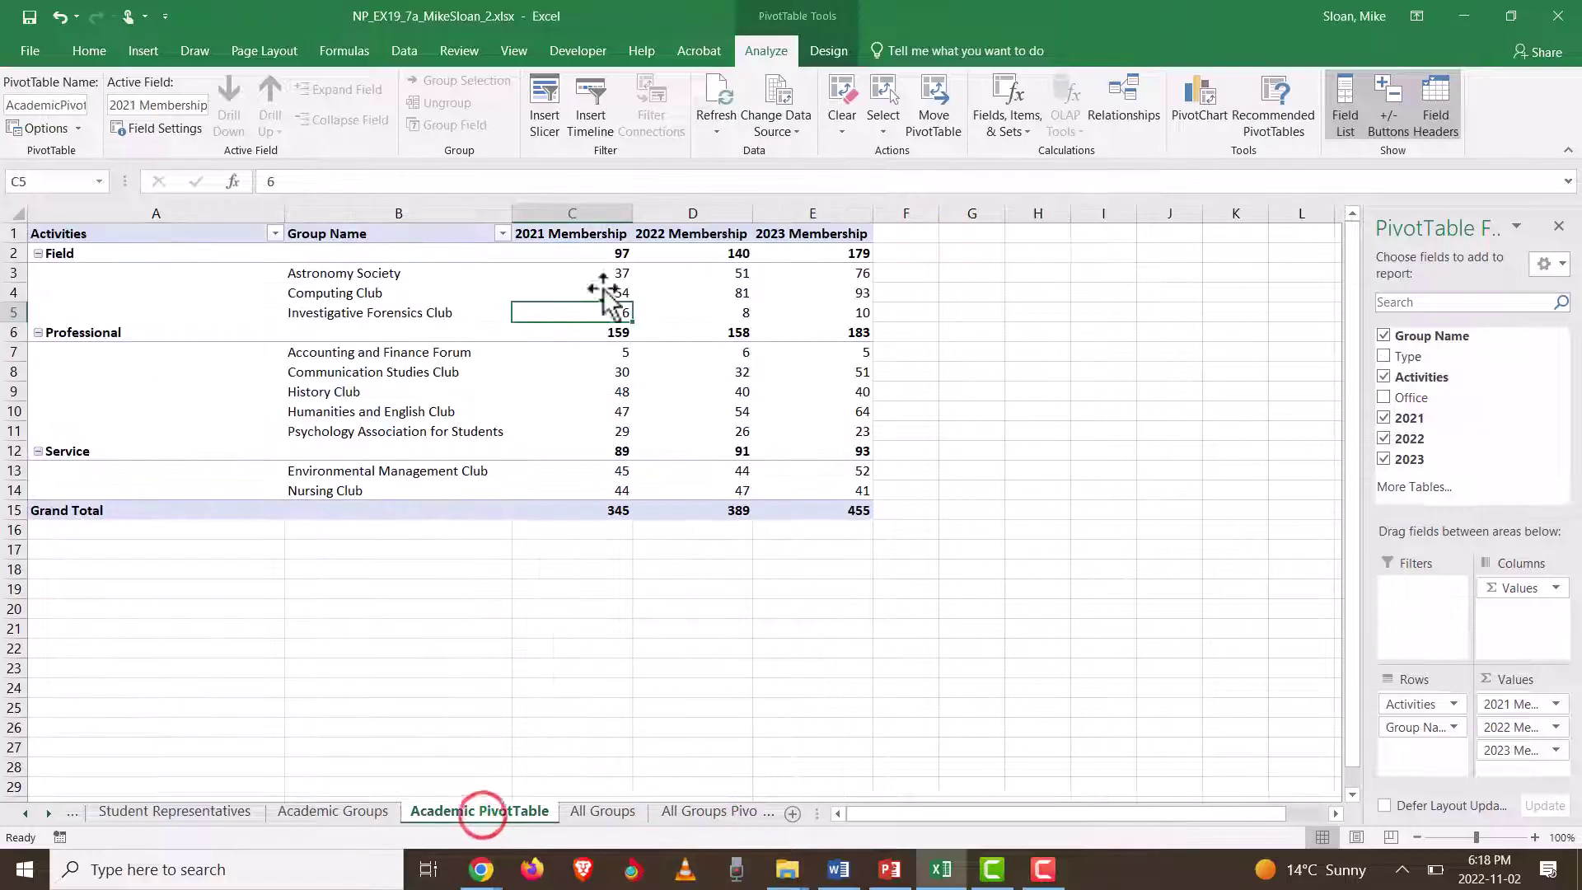
left_click(593, 240)
left_click(716, 239)
left_click(778, 231)
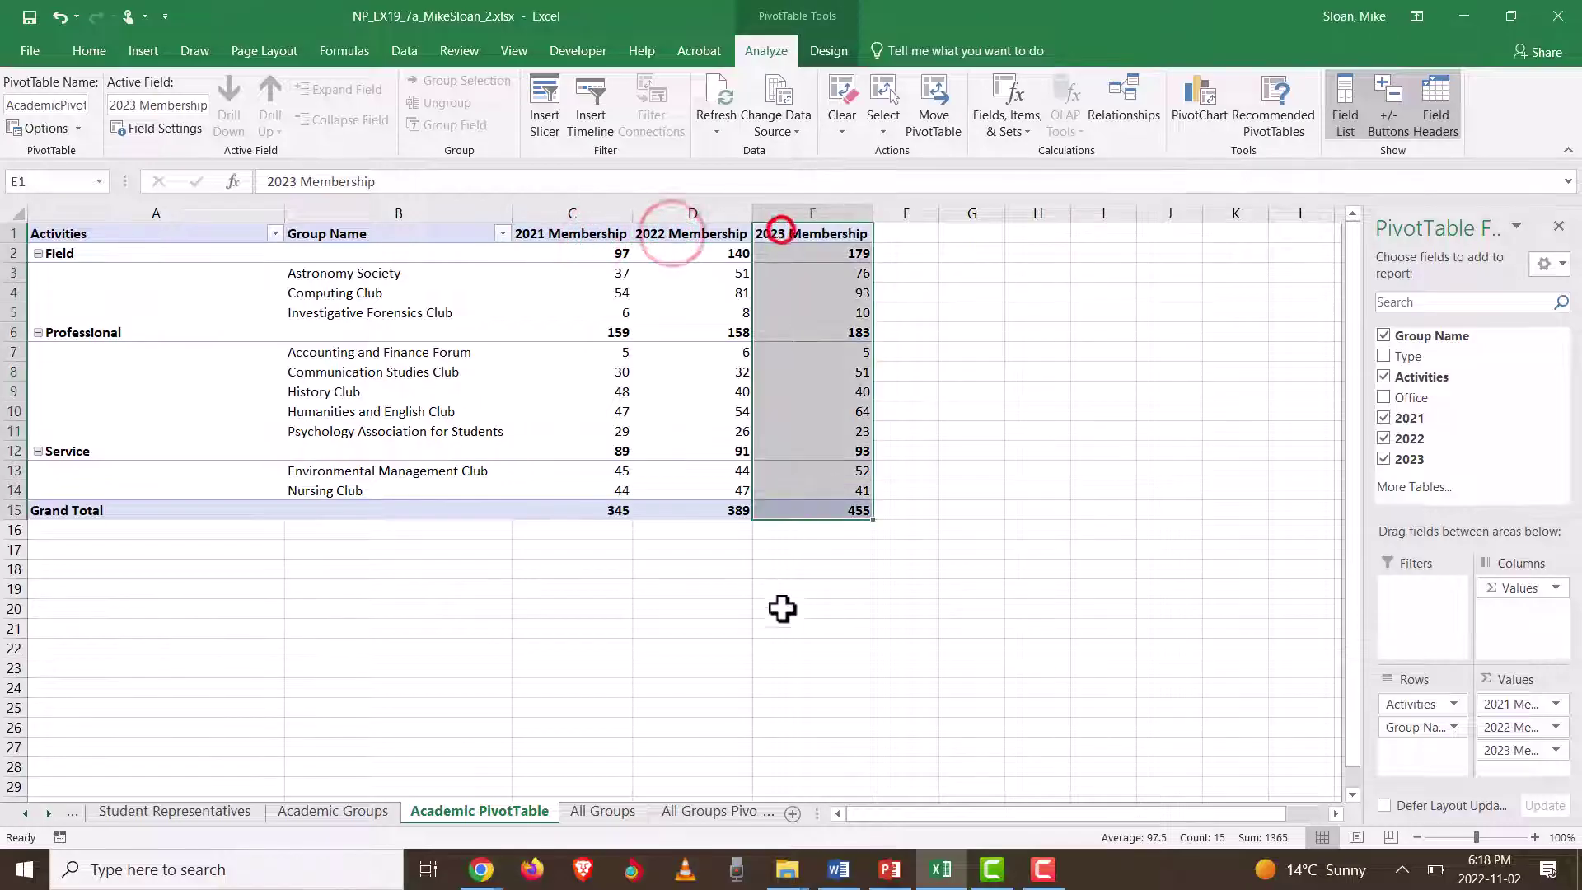
left_click(686, 814)
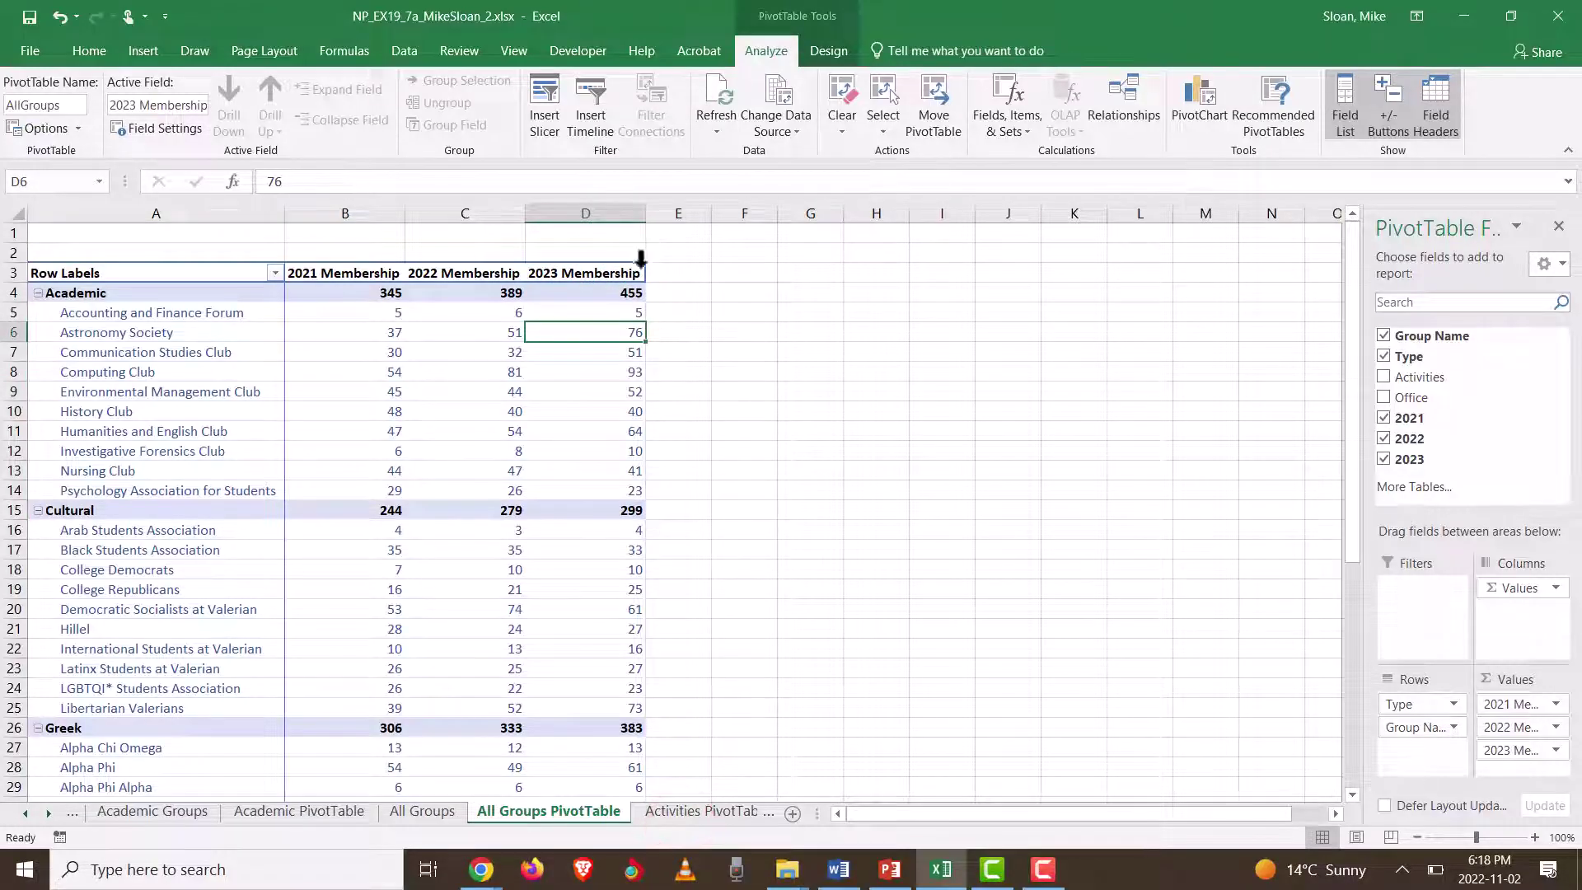
mouse_move(617, 408)
Step: Switch to the Word document and review instructions 16 and 17
left_click(839, 869)
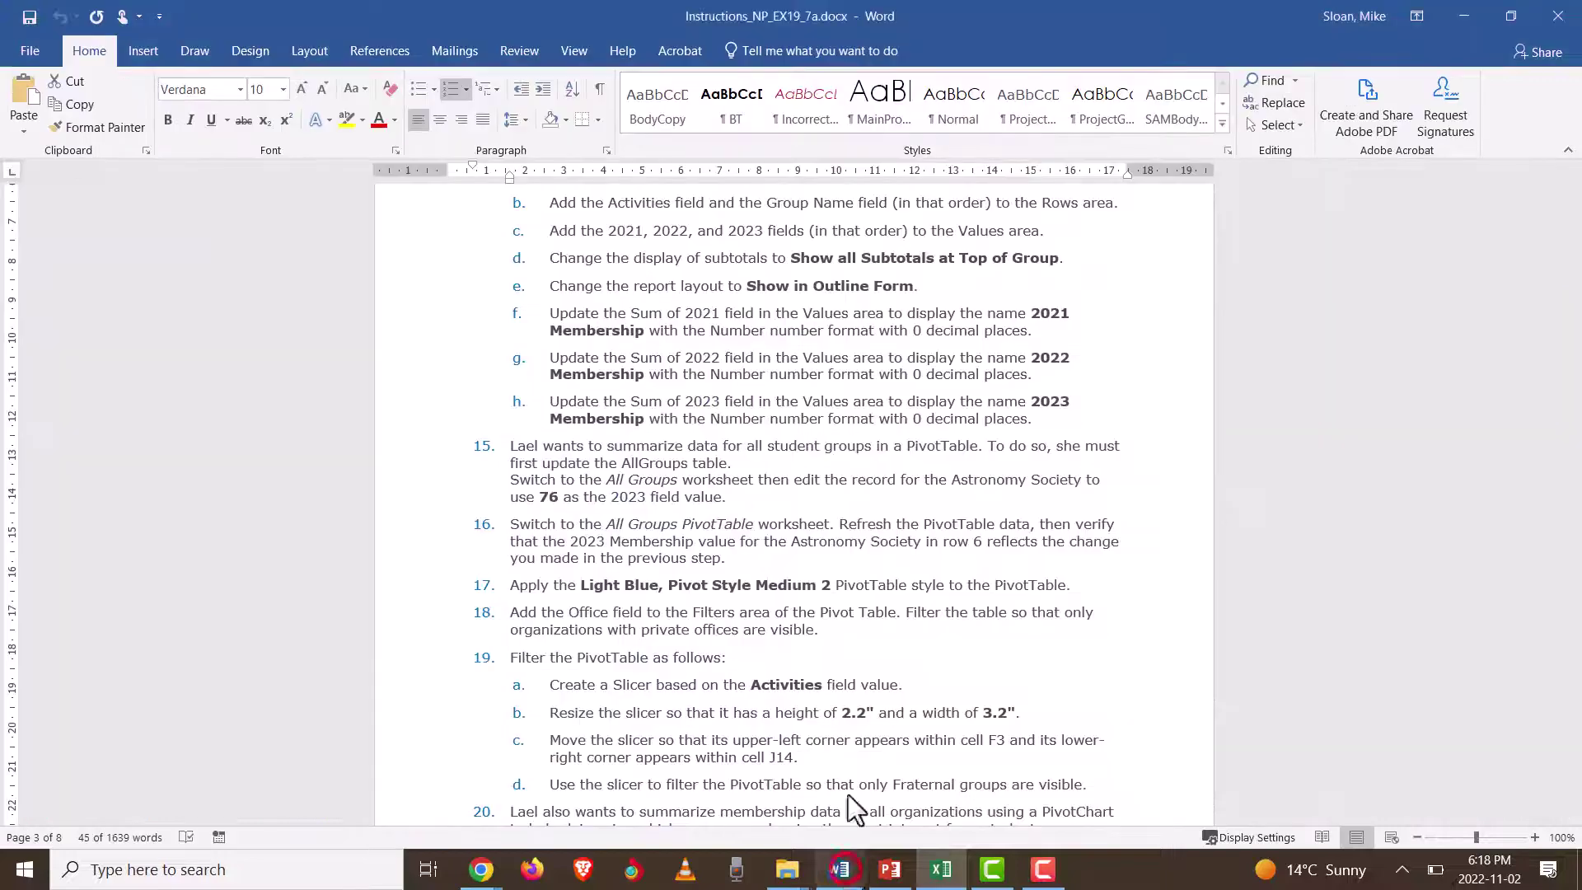
triple_click(758, 445)
scroll(749, 527, "down", 4)
left_click(610, 343)
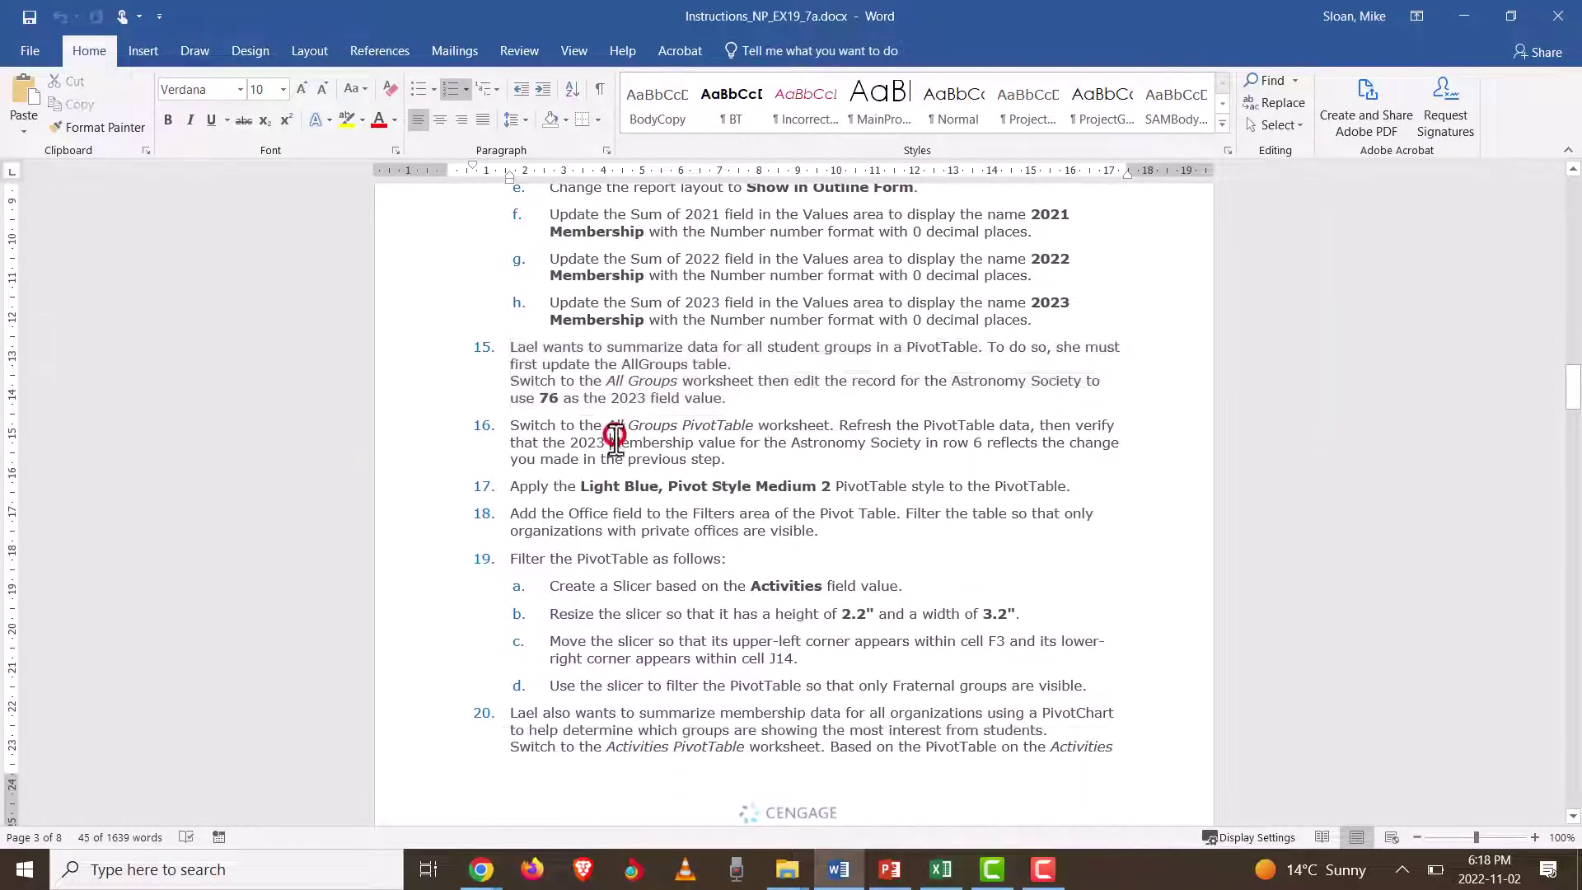
left_click_drag(725, 362, 467, 334)
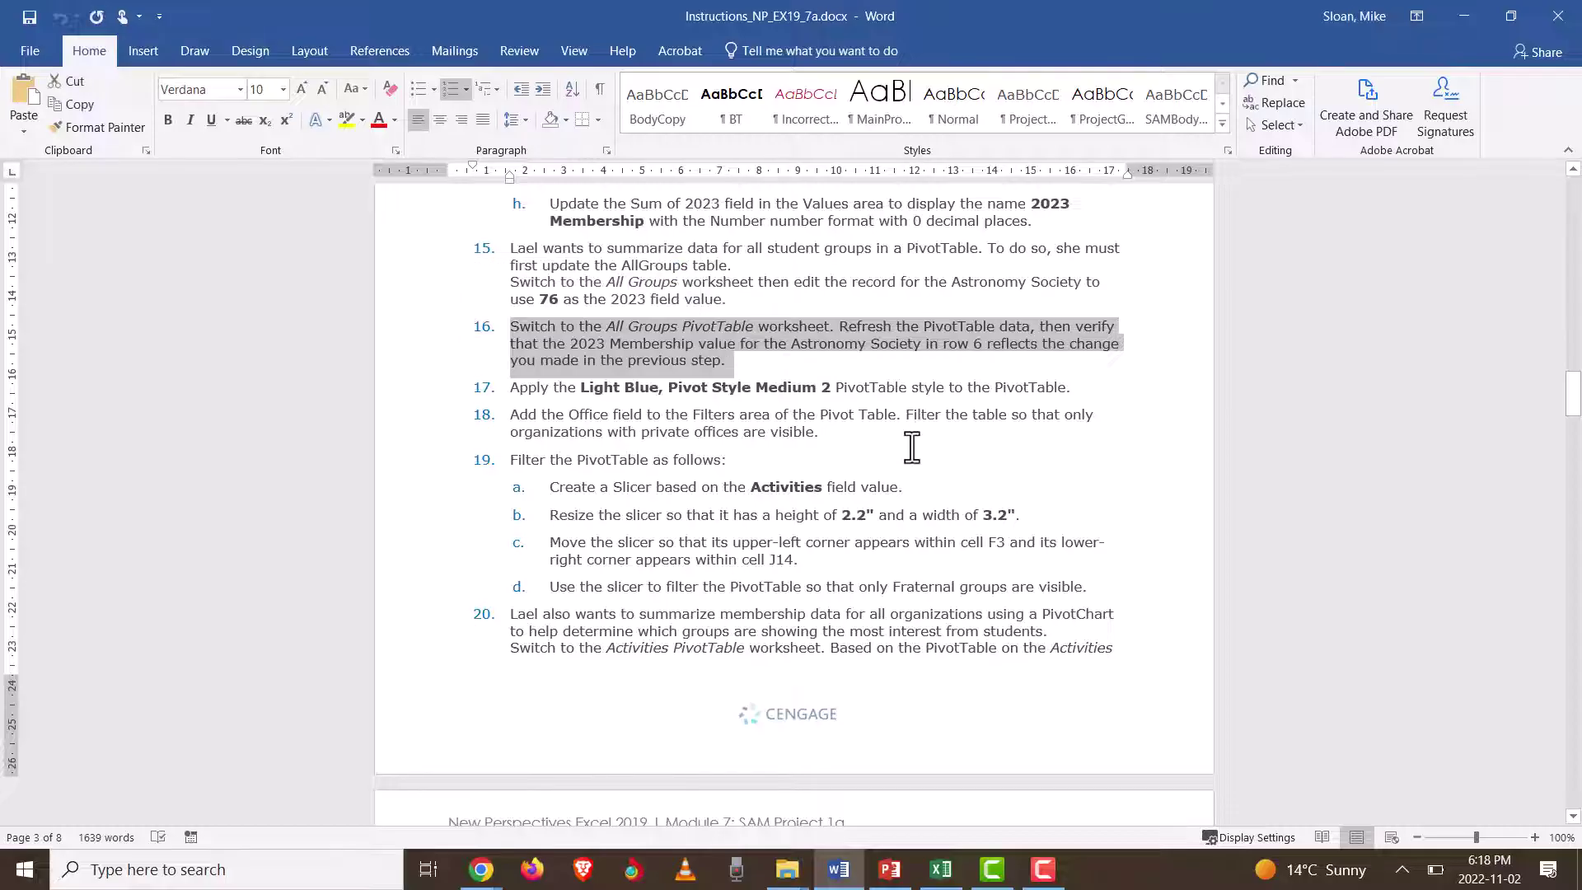
left_click(575, 363)
left_click_drag(510, 387, 1076, 389)
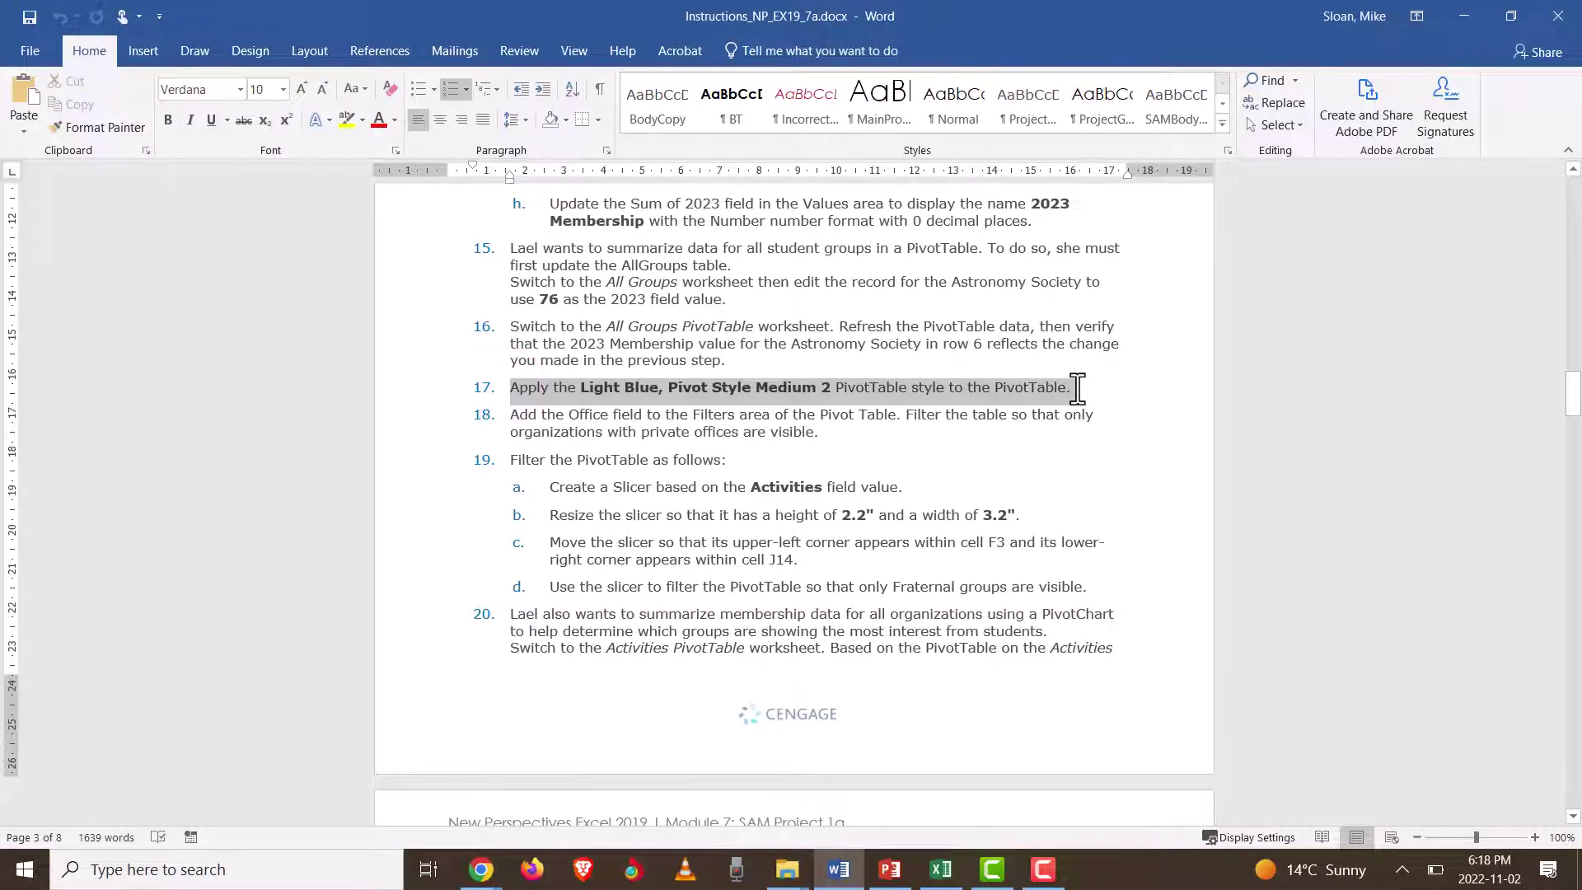
left_click_drag(1077, 388, 1077, 388)
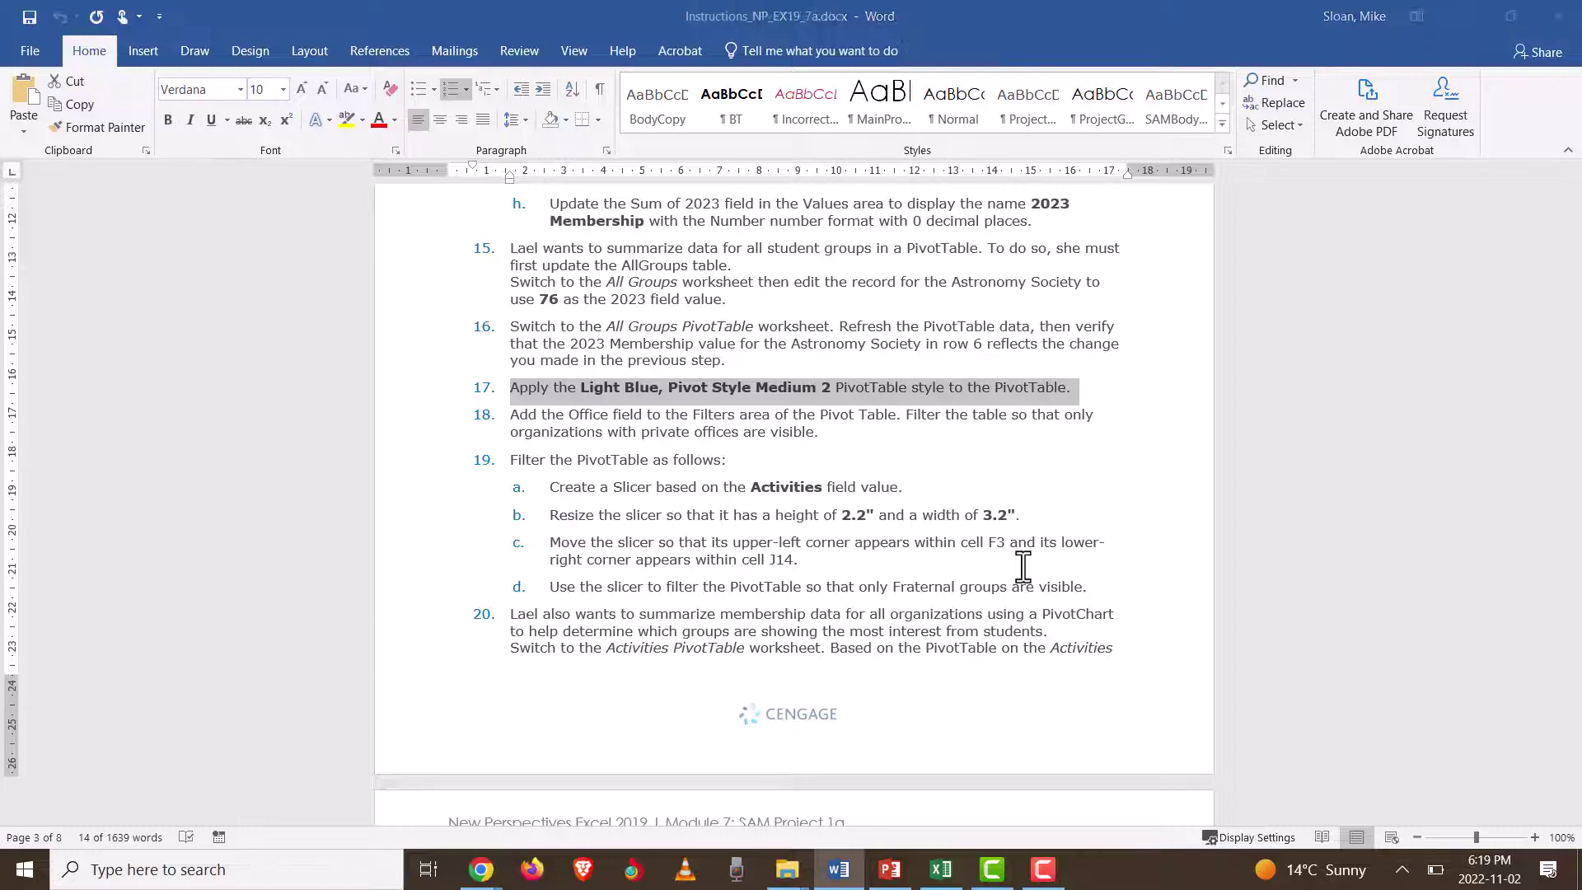
Step: Return to Excel and apply the Light Blue, Pivot Style Medium 2 style to the All Groups PivotTable
key("alt+Tab")
left_click(212, 368)
left_click(475, 363)
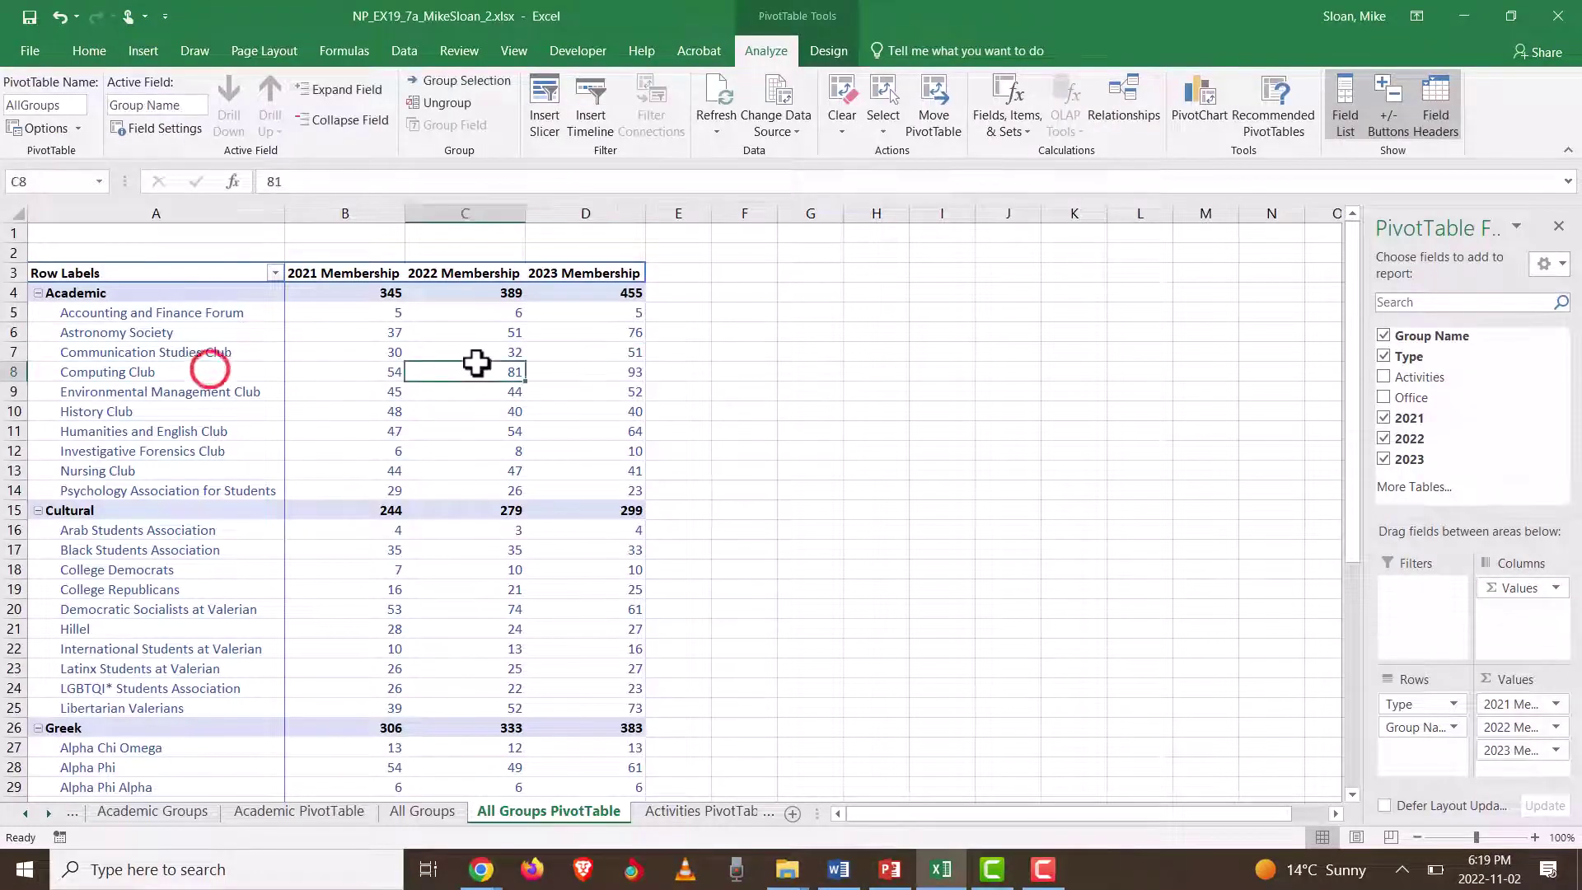
left_click(283, 370)
left_click(1020, 429)
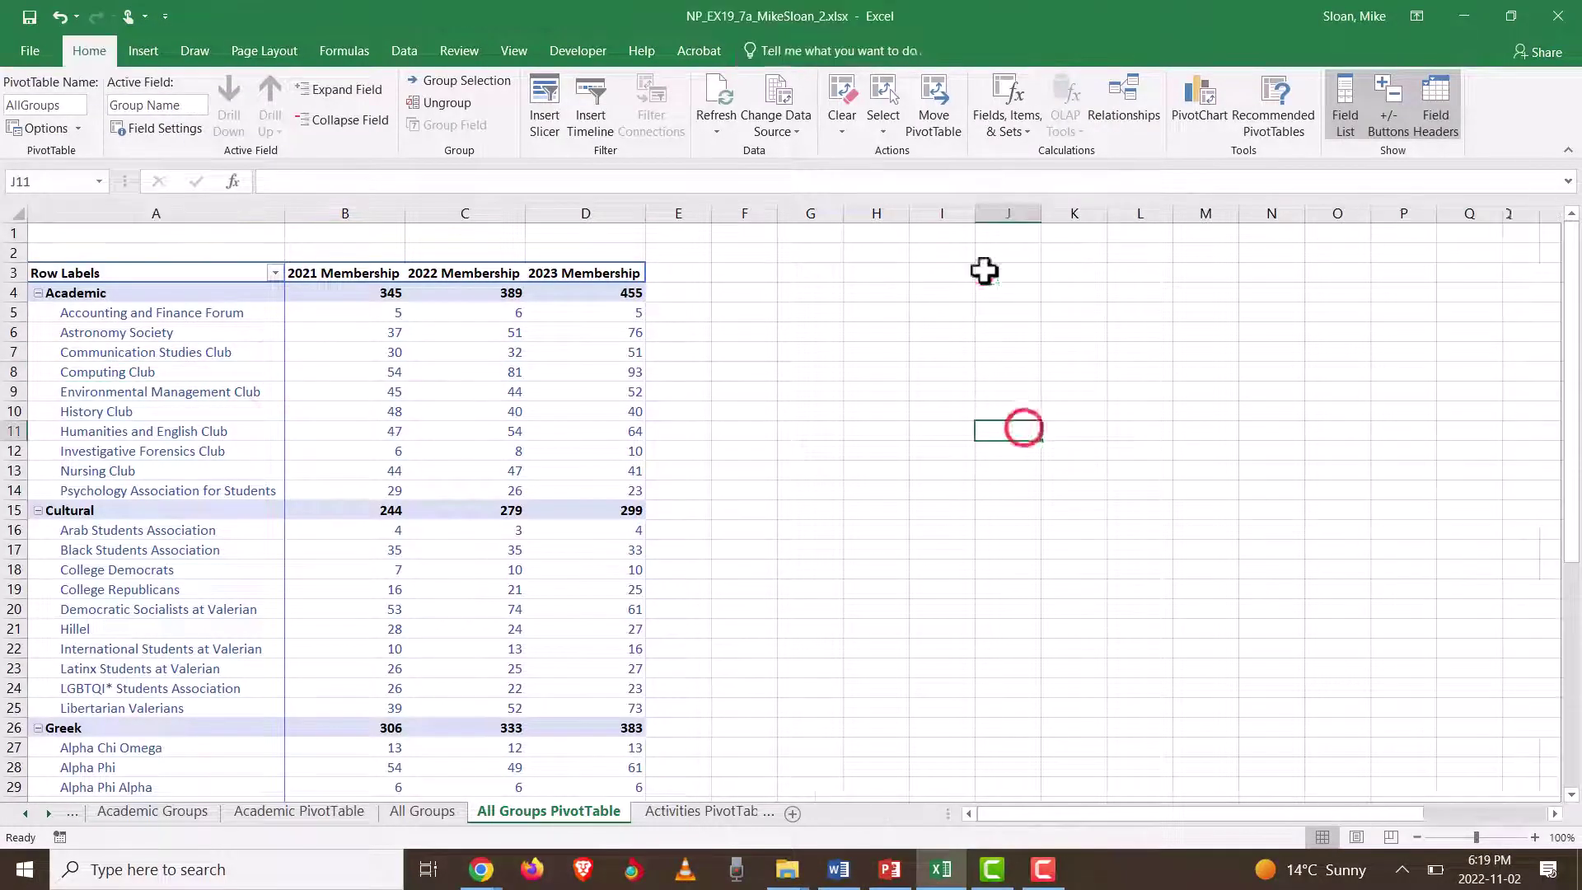
left_click(429, 414)
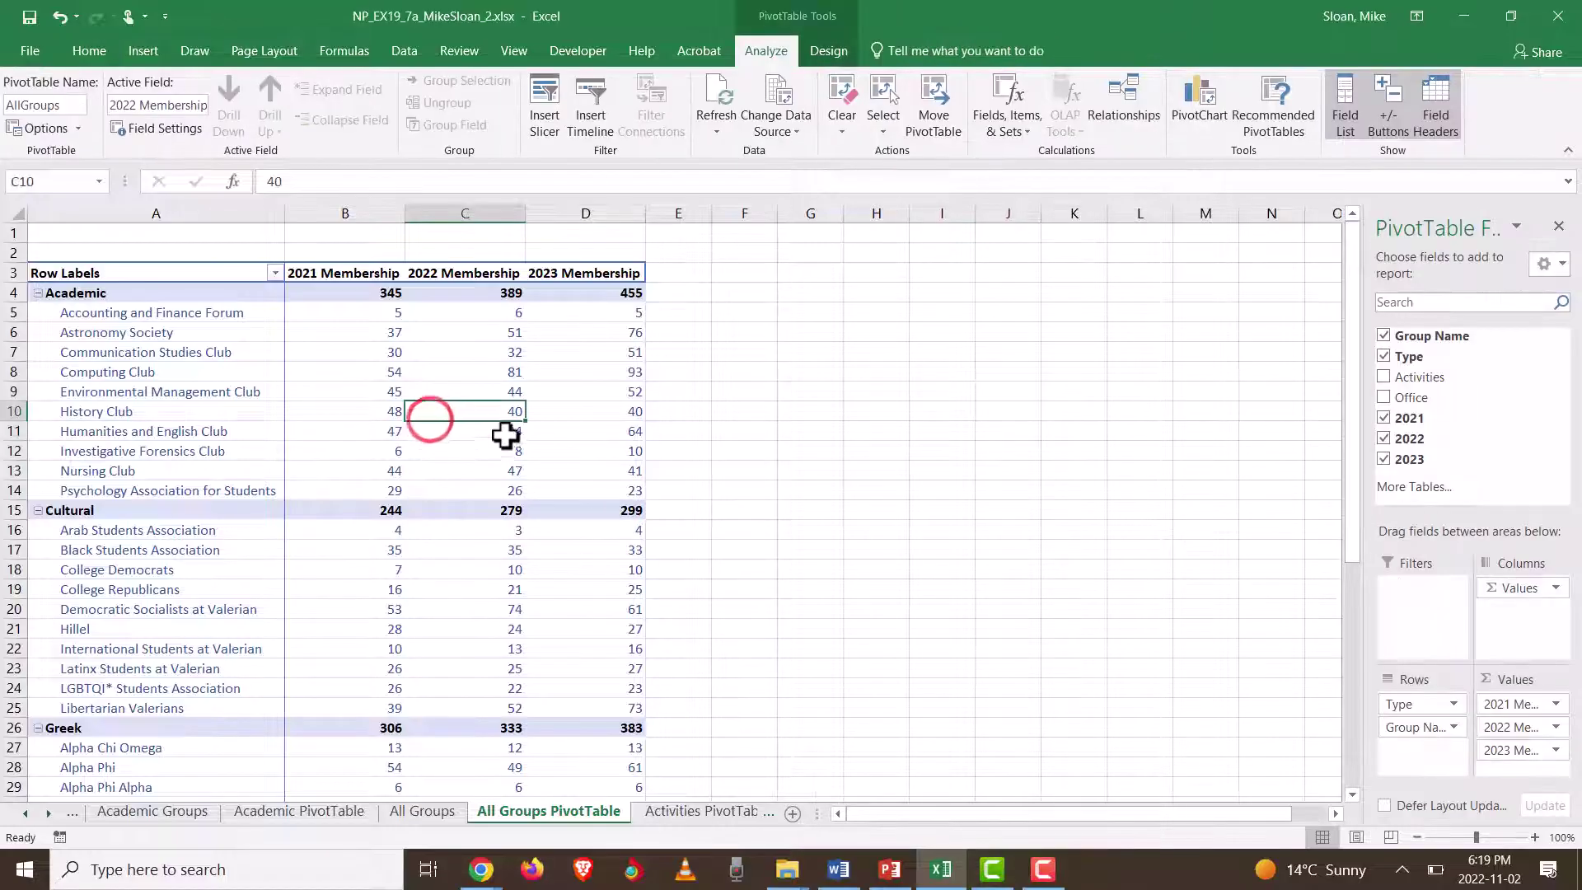
left_click(828, 49)
left_click(958, 124)
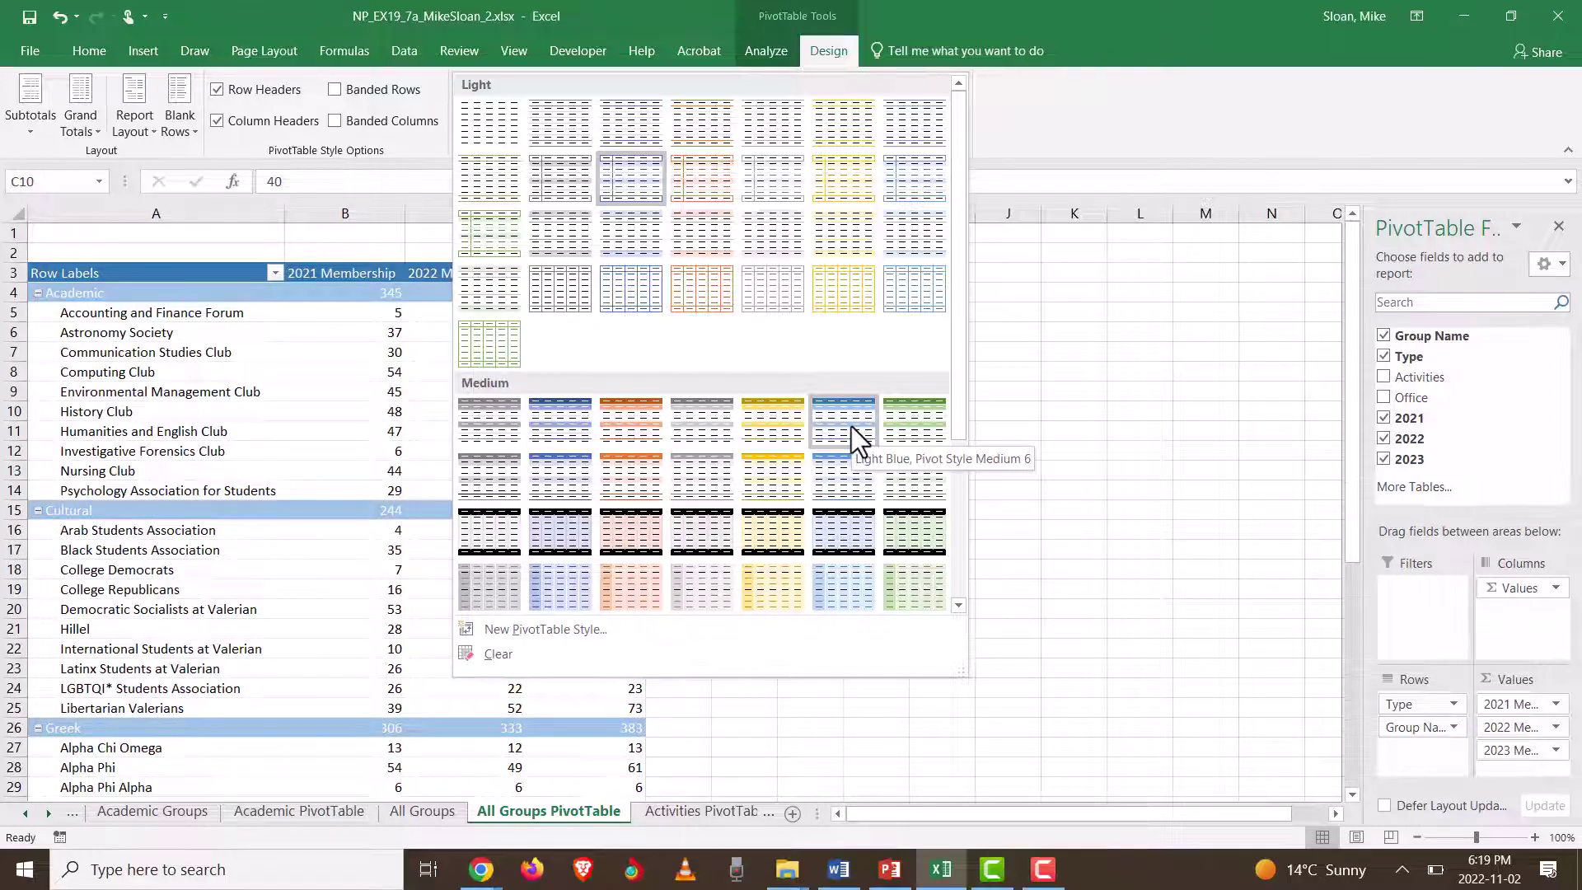
left_click(566, 428)
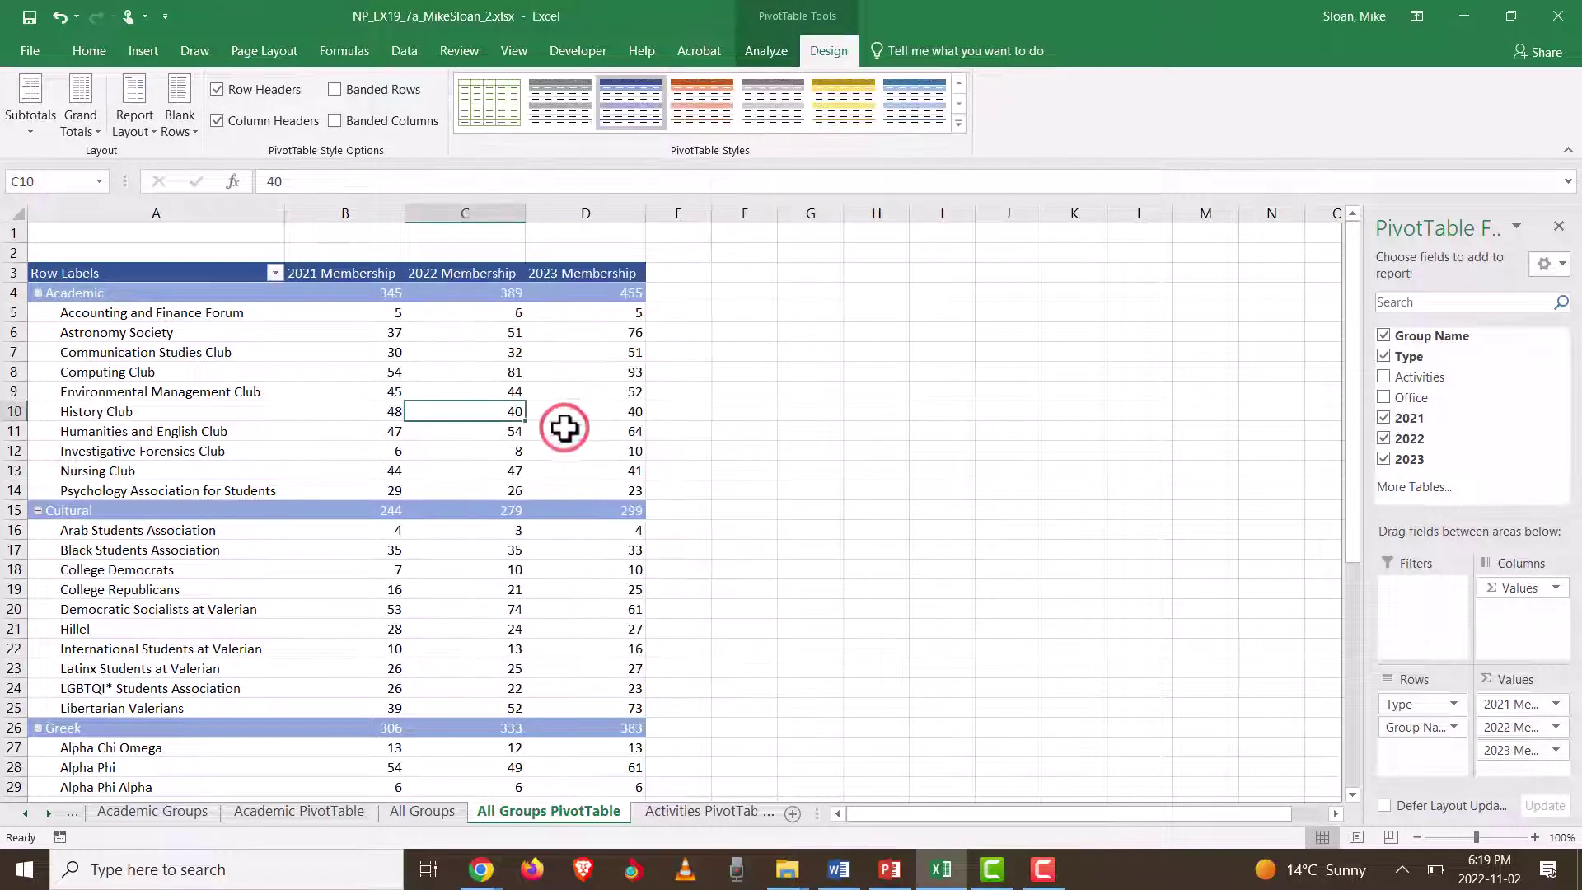
Step: Review instruction 18 in Word, and add the Office field to the Filters area of the All Groups PivotTable in Excel
key("alt+Tab")
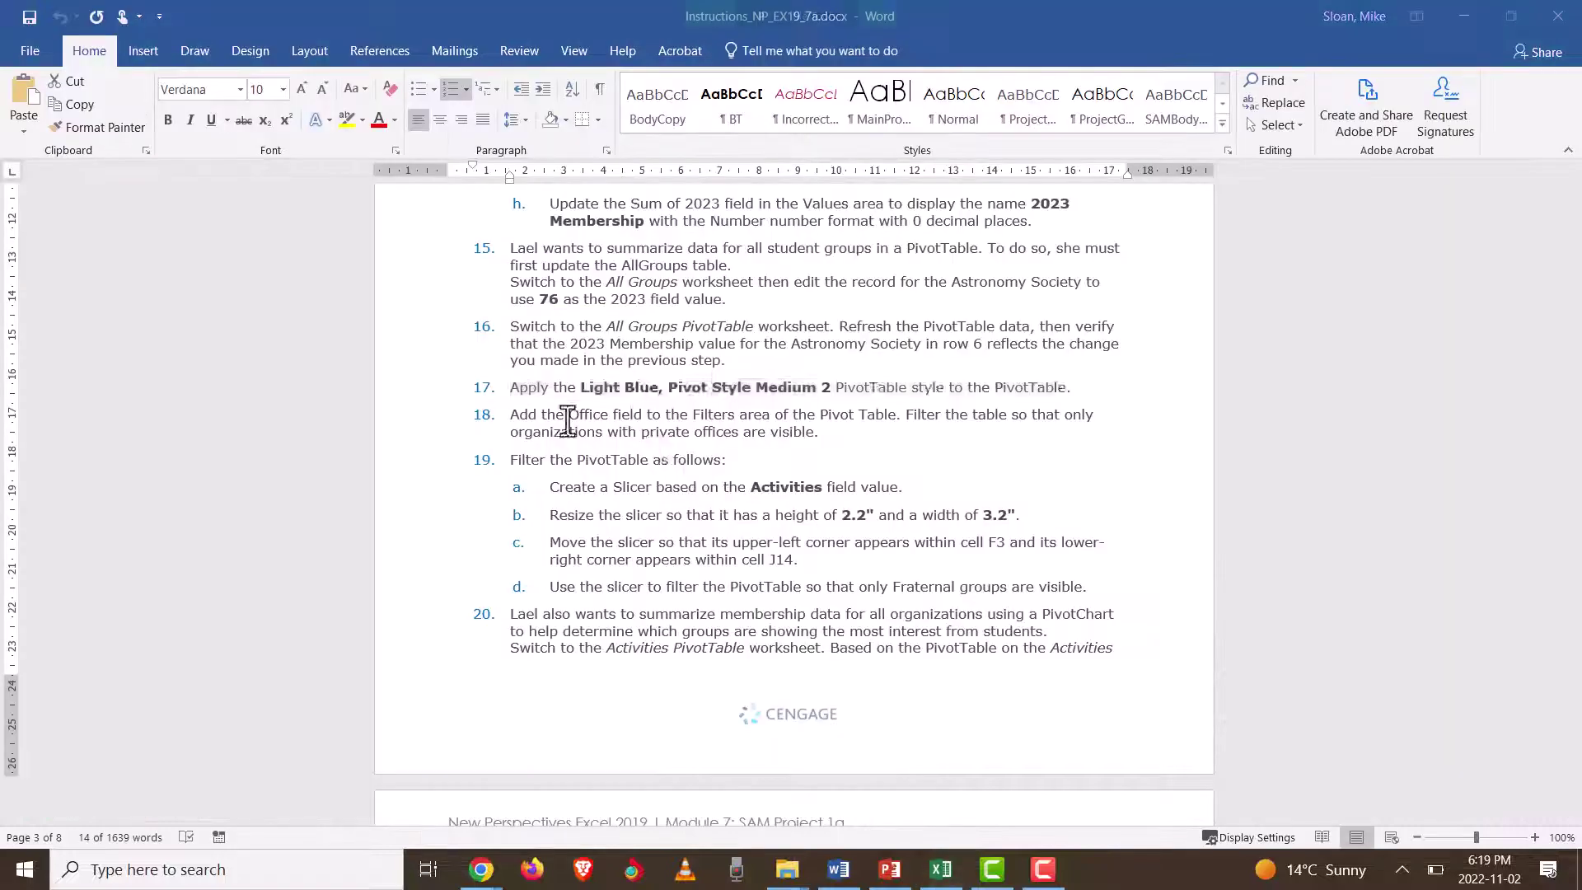
left_click(783, 428)
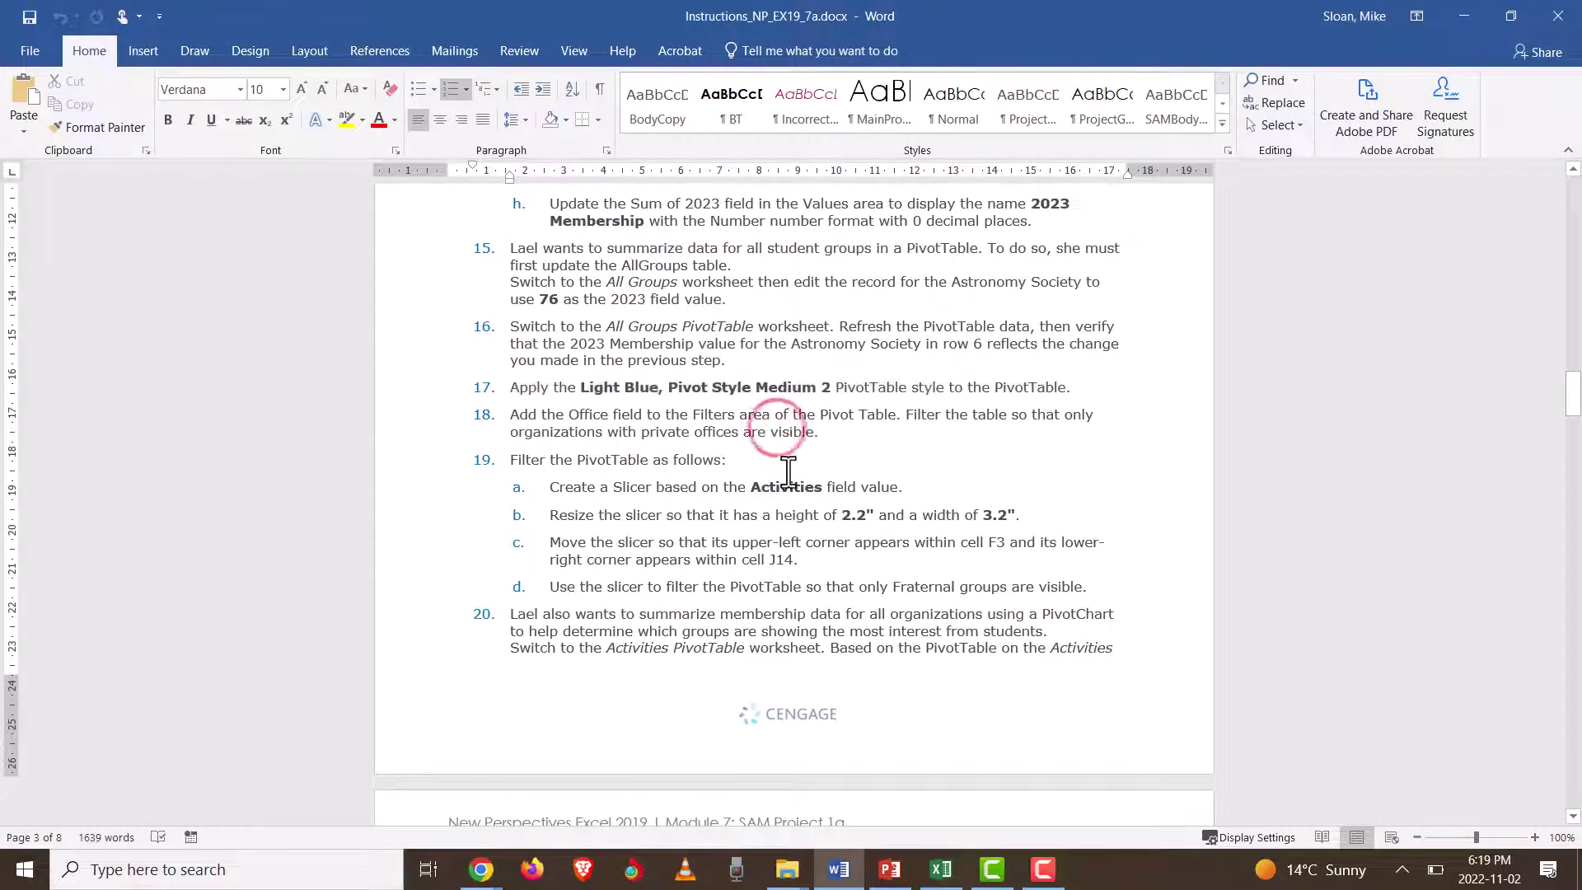
left_click_drag(837, 437, 514, 415)
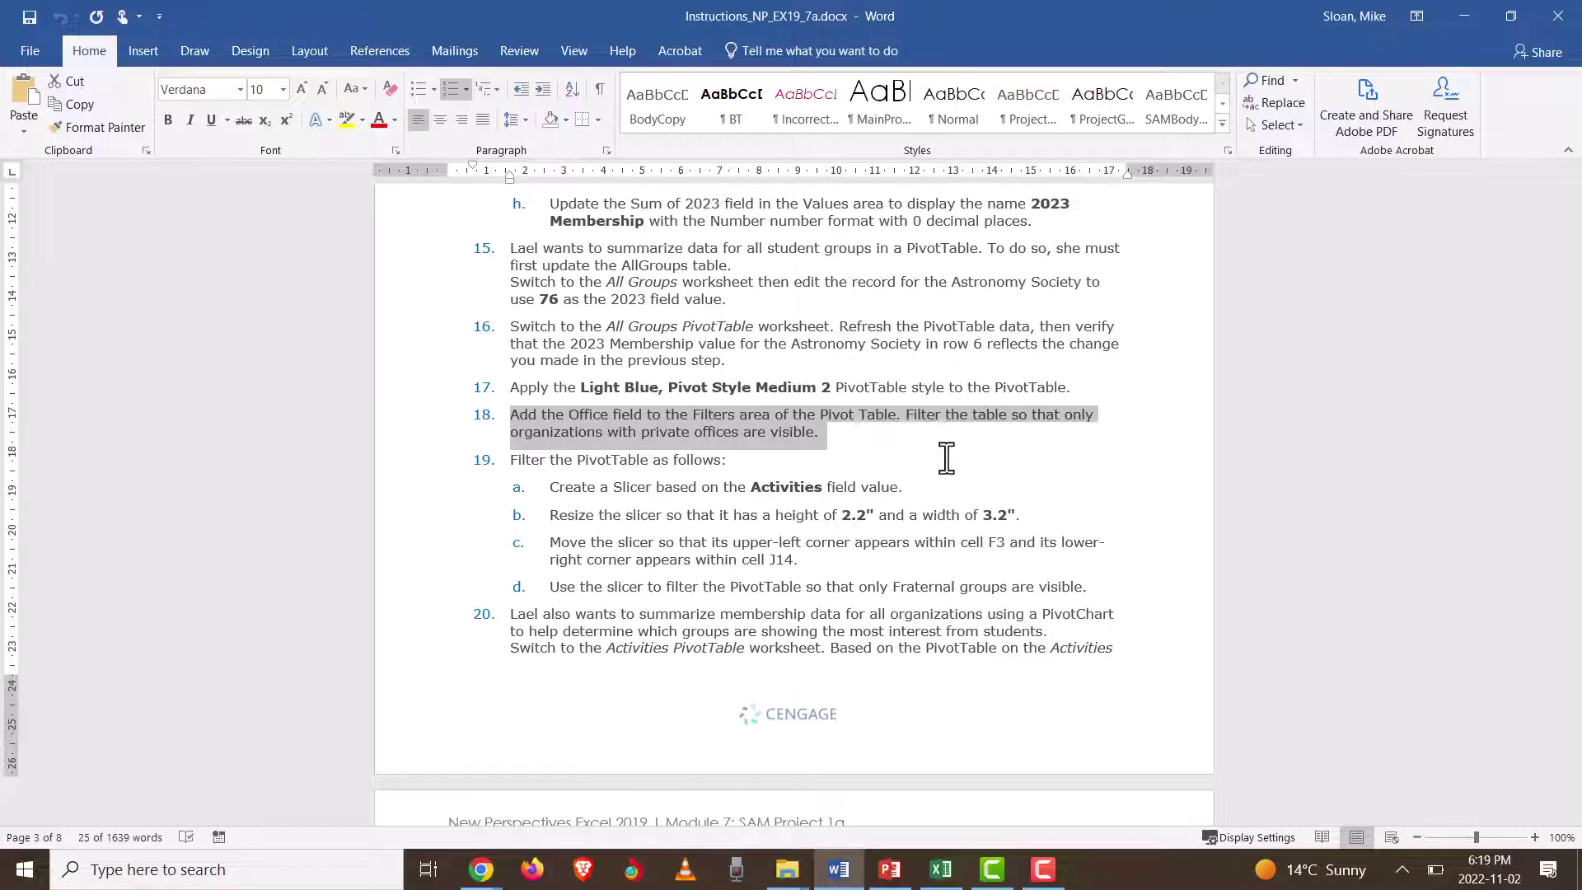
key("alt")
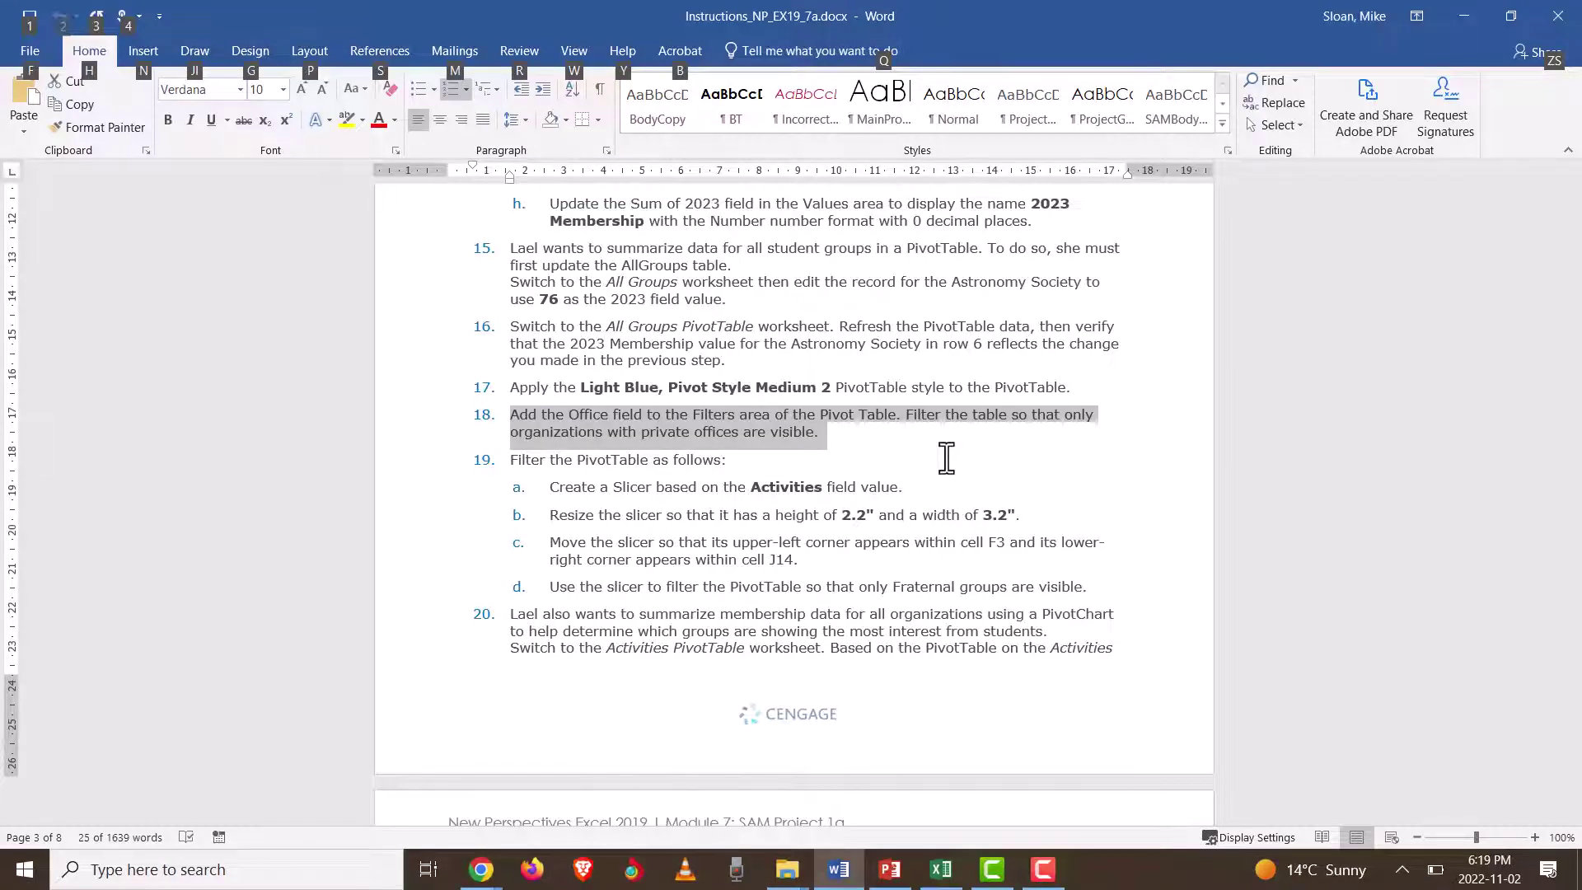
key("alt+Tab")
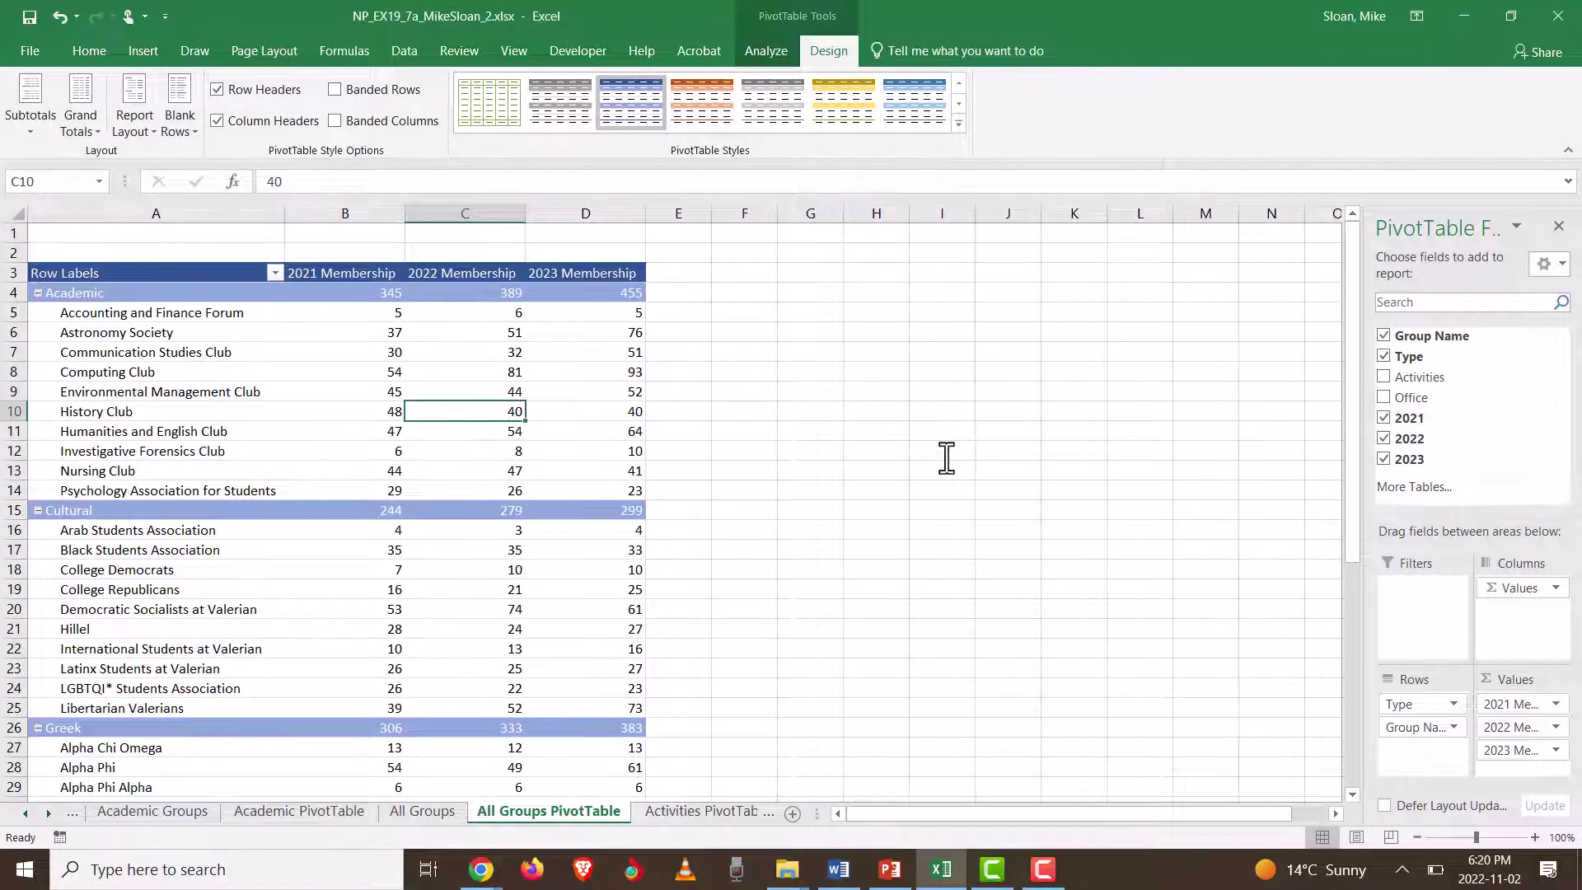
left_click_drag(1417, 402, 1426, 599)
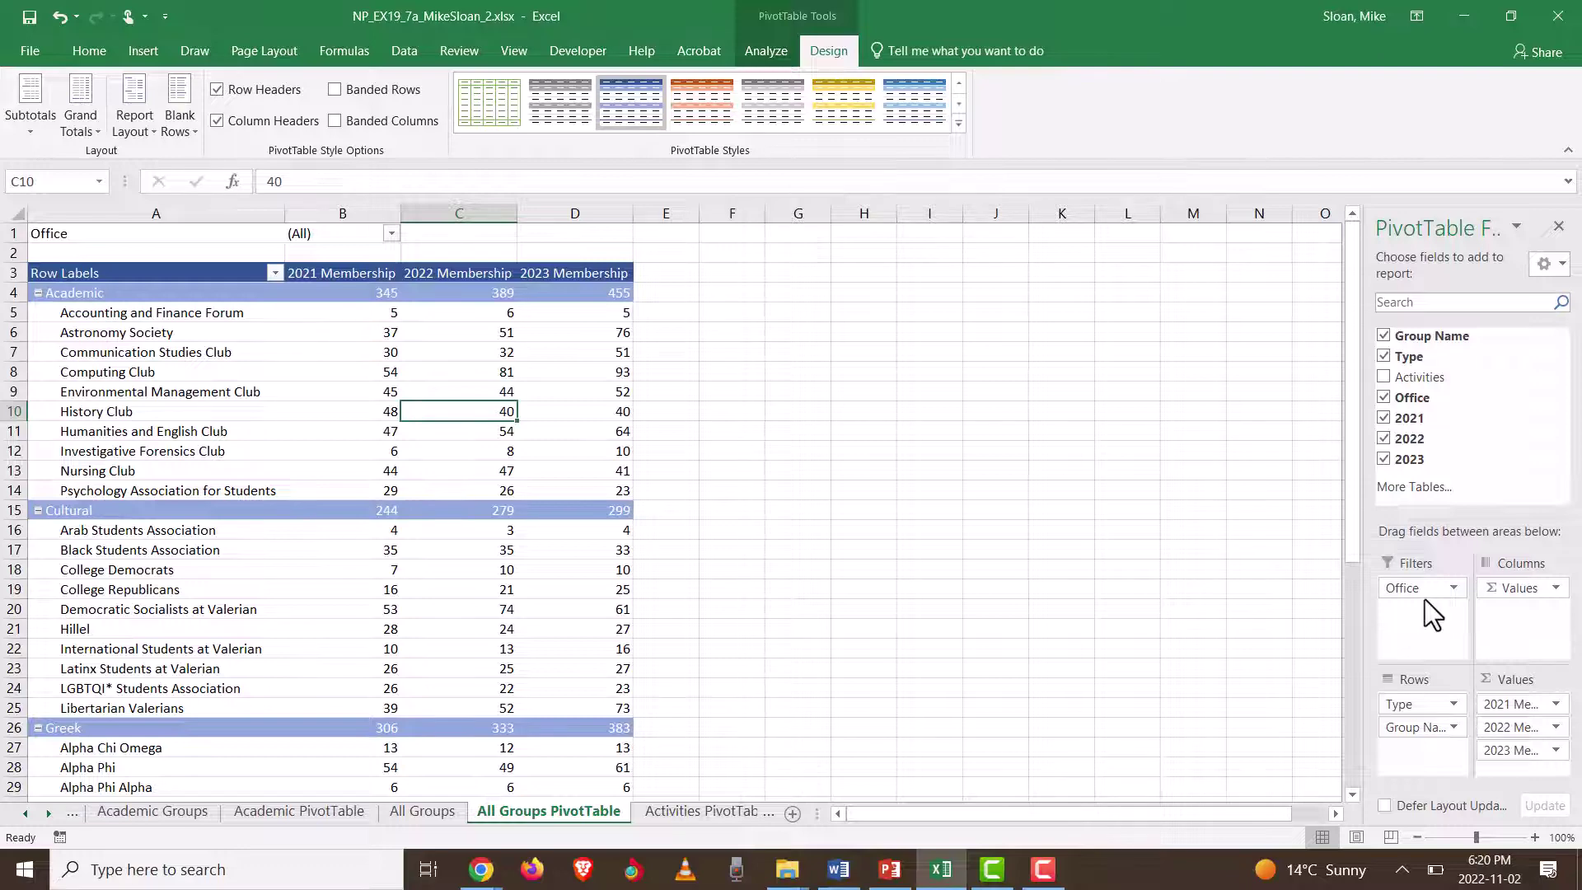
Step: Recheck instruction 18 in Word, and filter the PivotTable's Office field in Excel to show only Private
key("alt+Tab")
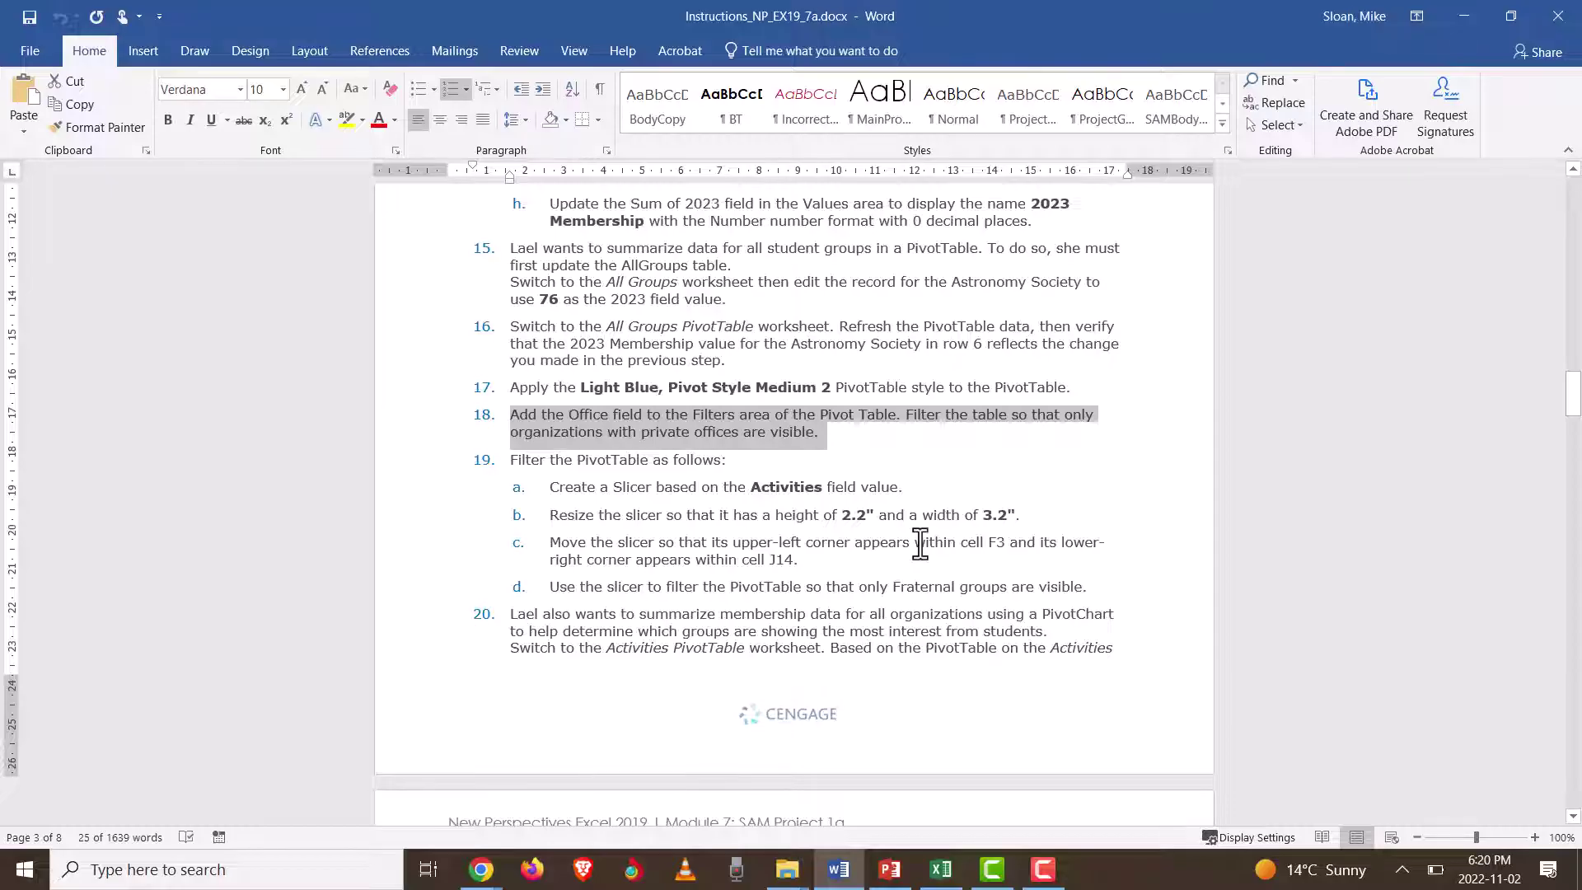
key("alt+Tab")
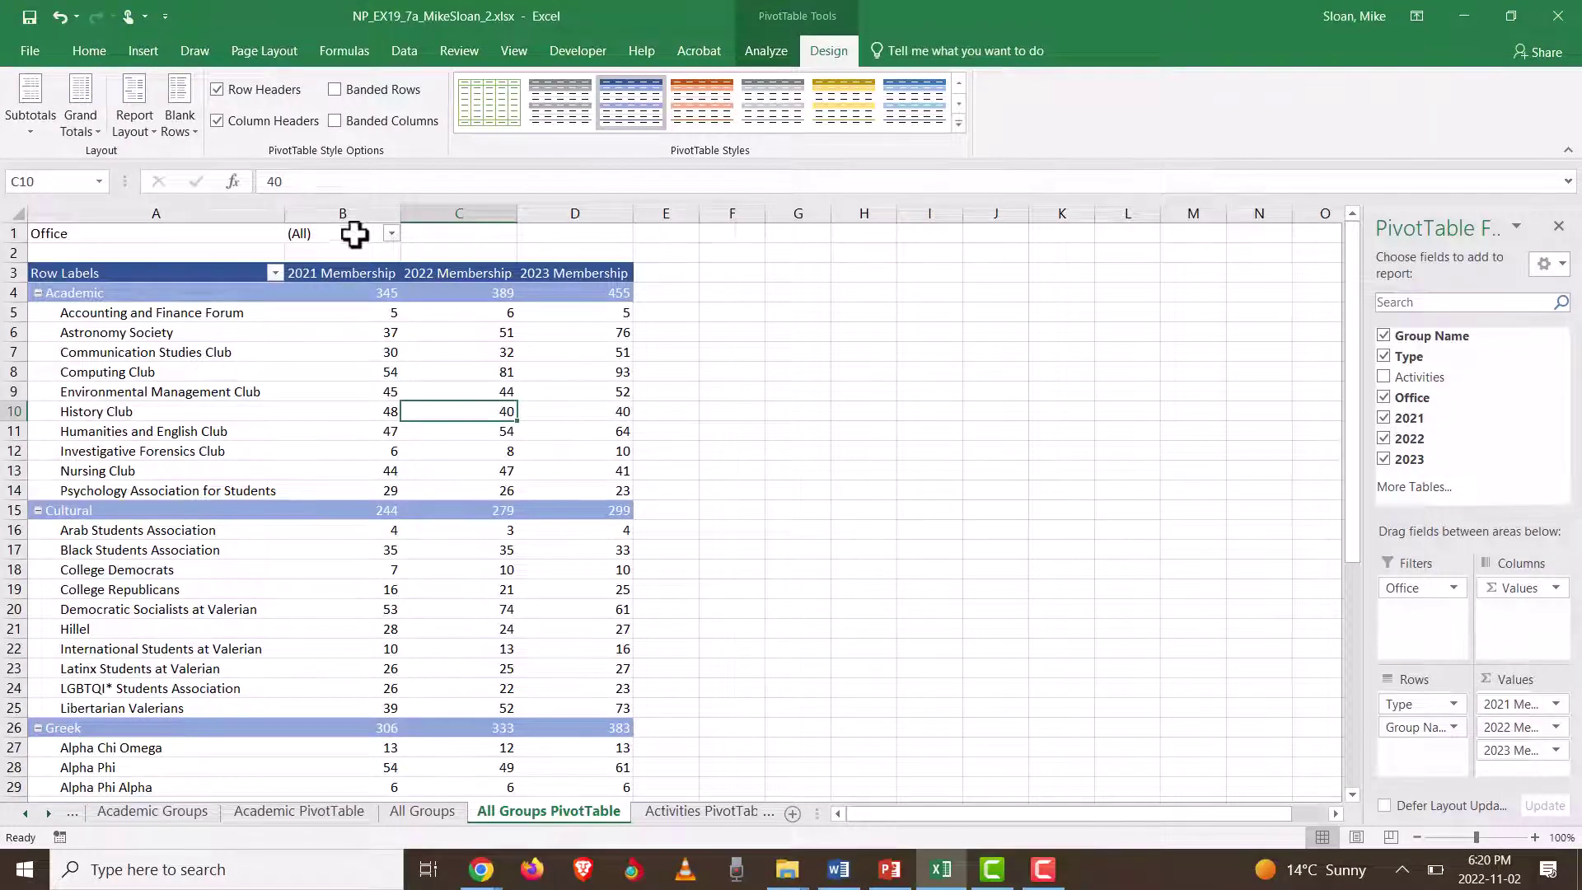
left_click(390, 233)
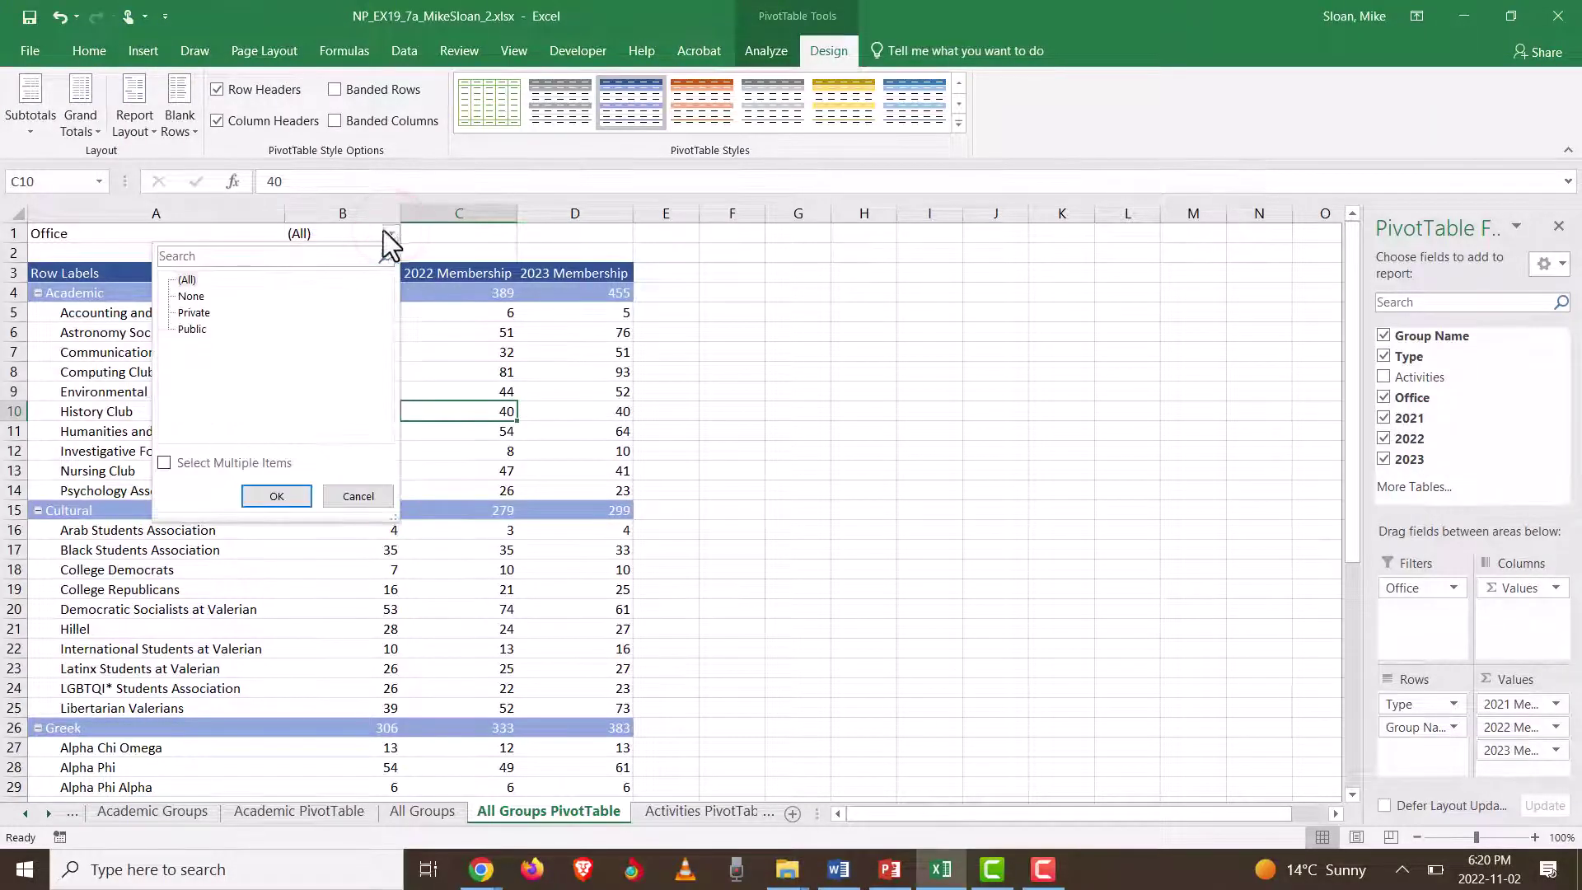
left_click(190, 313)
left_click(272, 497)
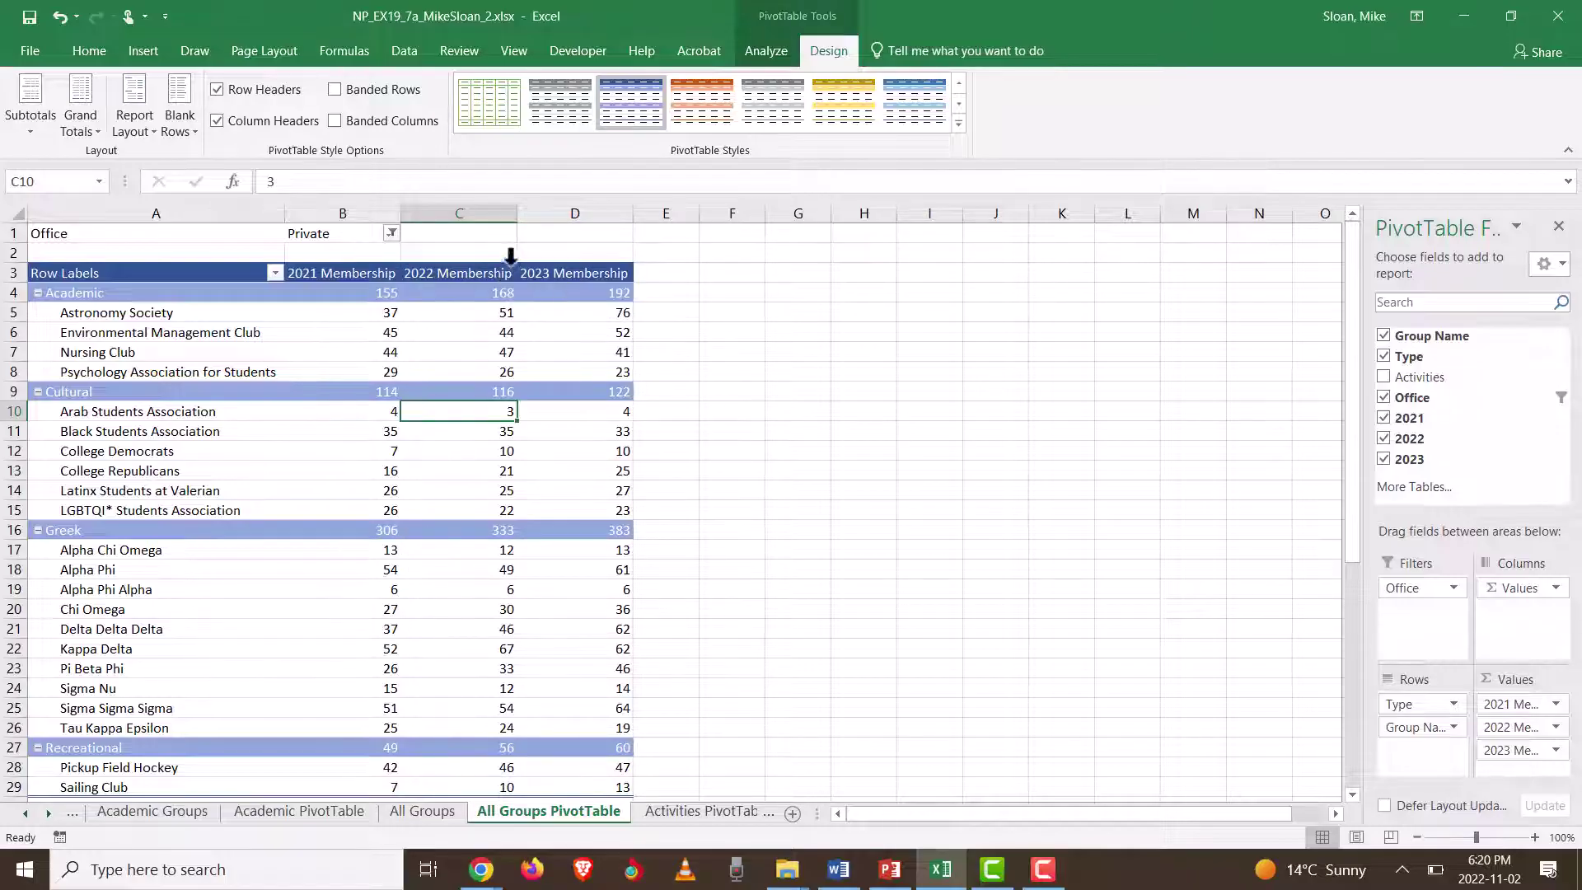
left_click(392, 233)
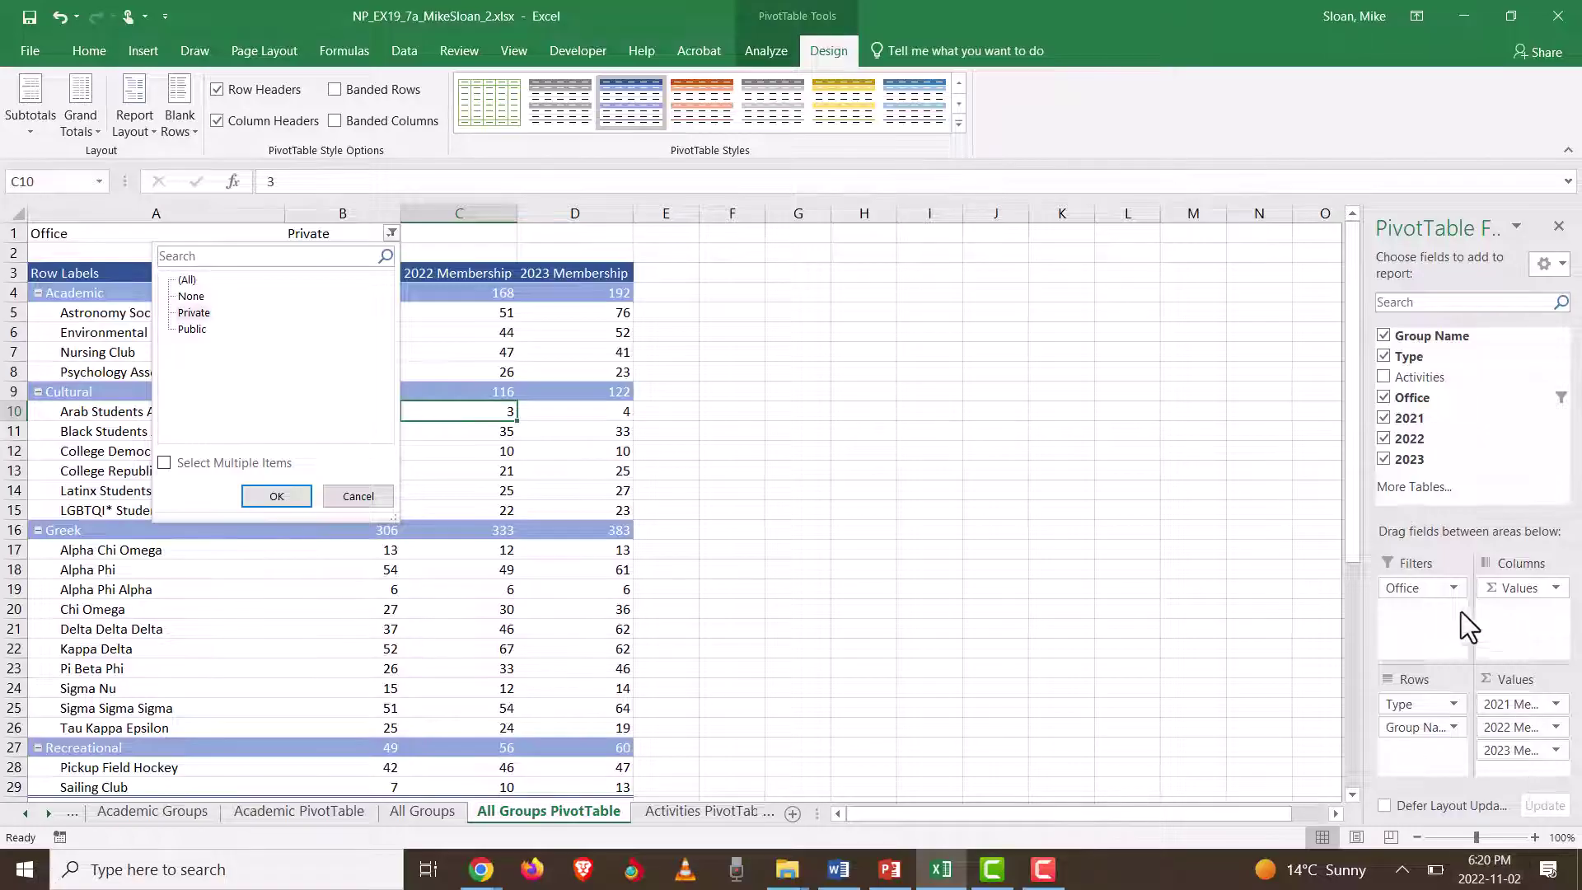
left_click(278, 496)
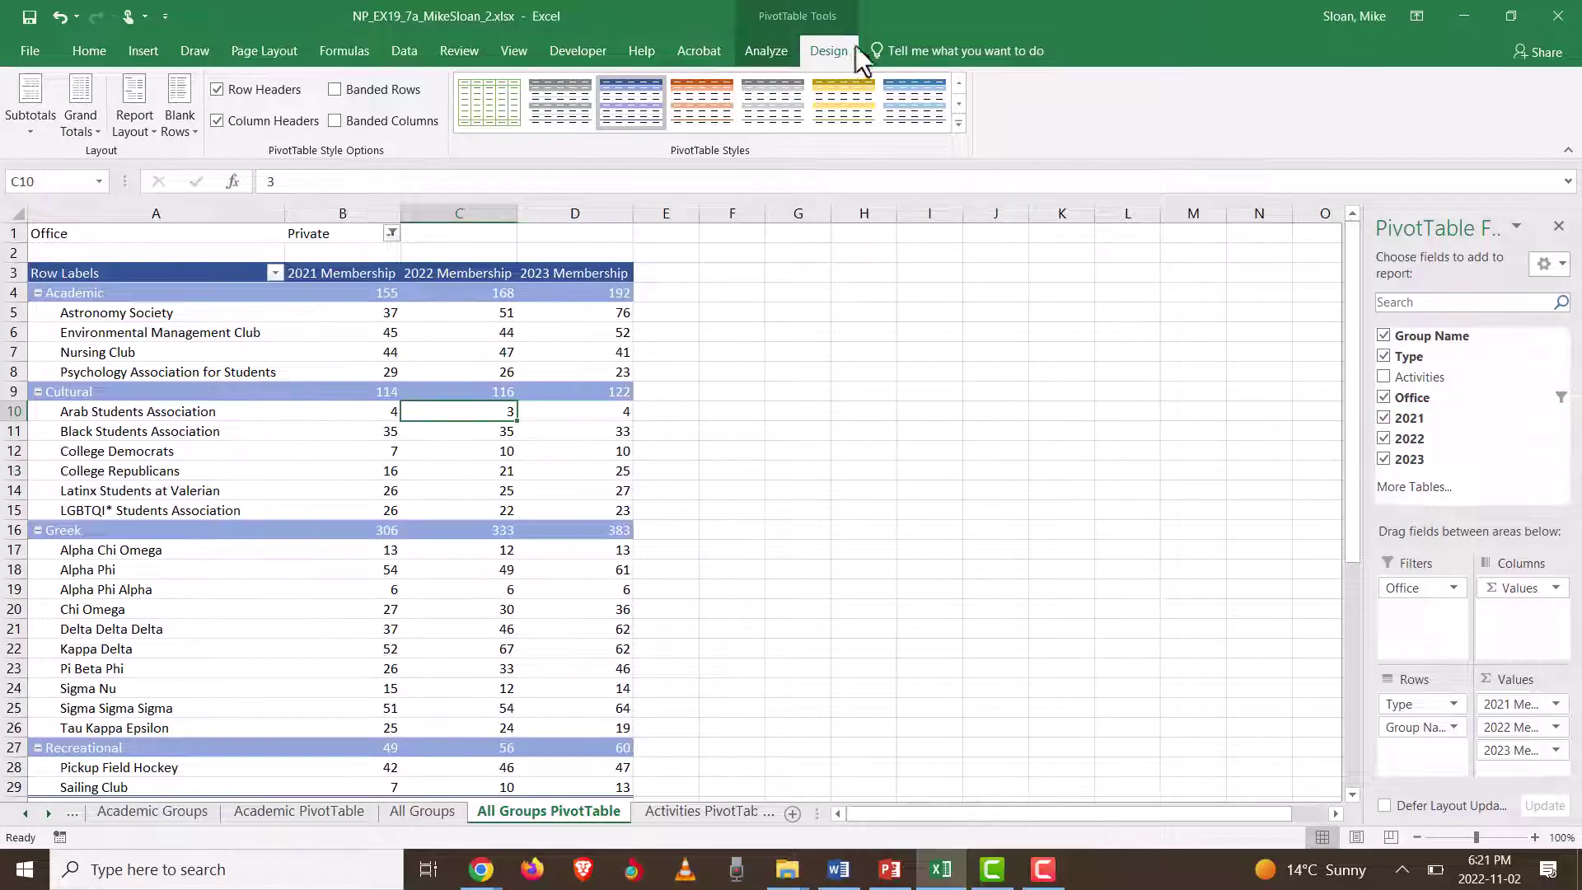
Step: Check instruction 19 in Word, and insert a slicer based on the Activities field for the All Groups PivotTable in Excel
left_click(762, 51)
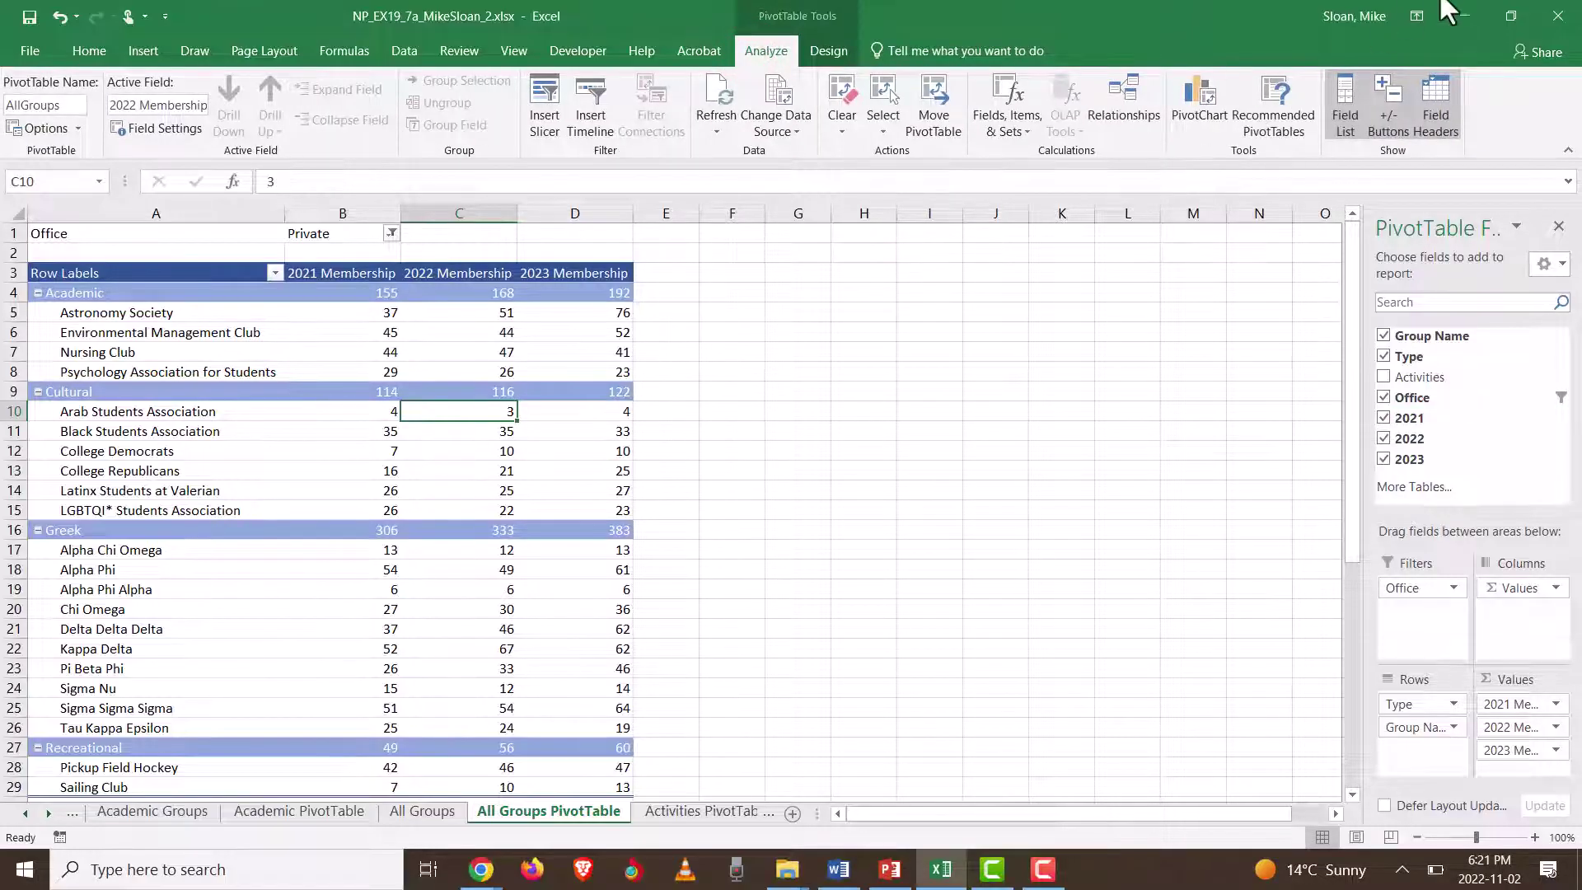
left_click(1510, 16)
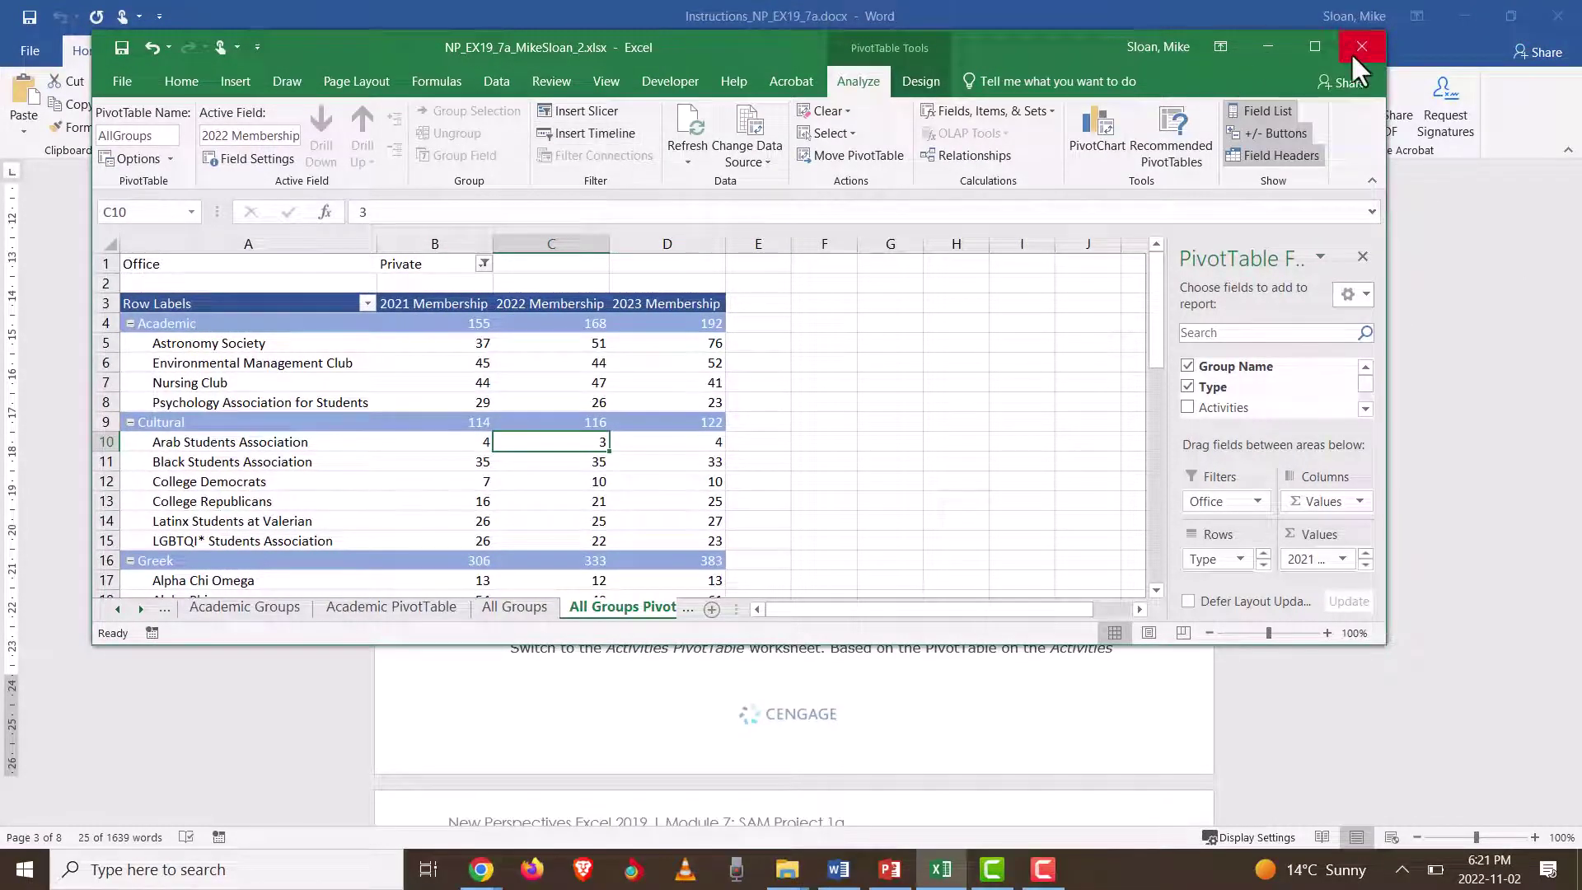
left_click(1308, 46)
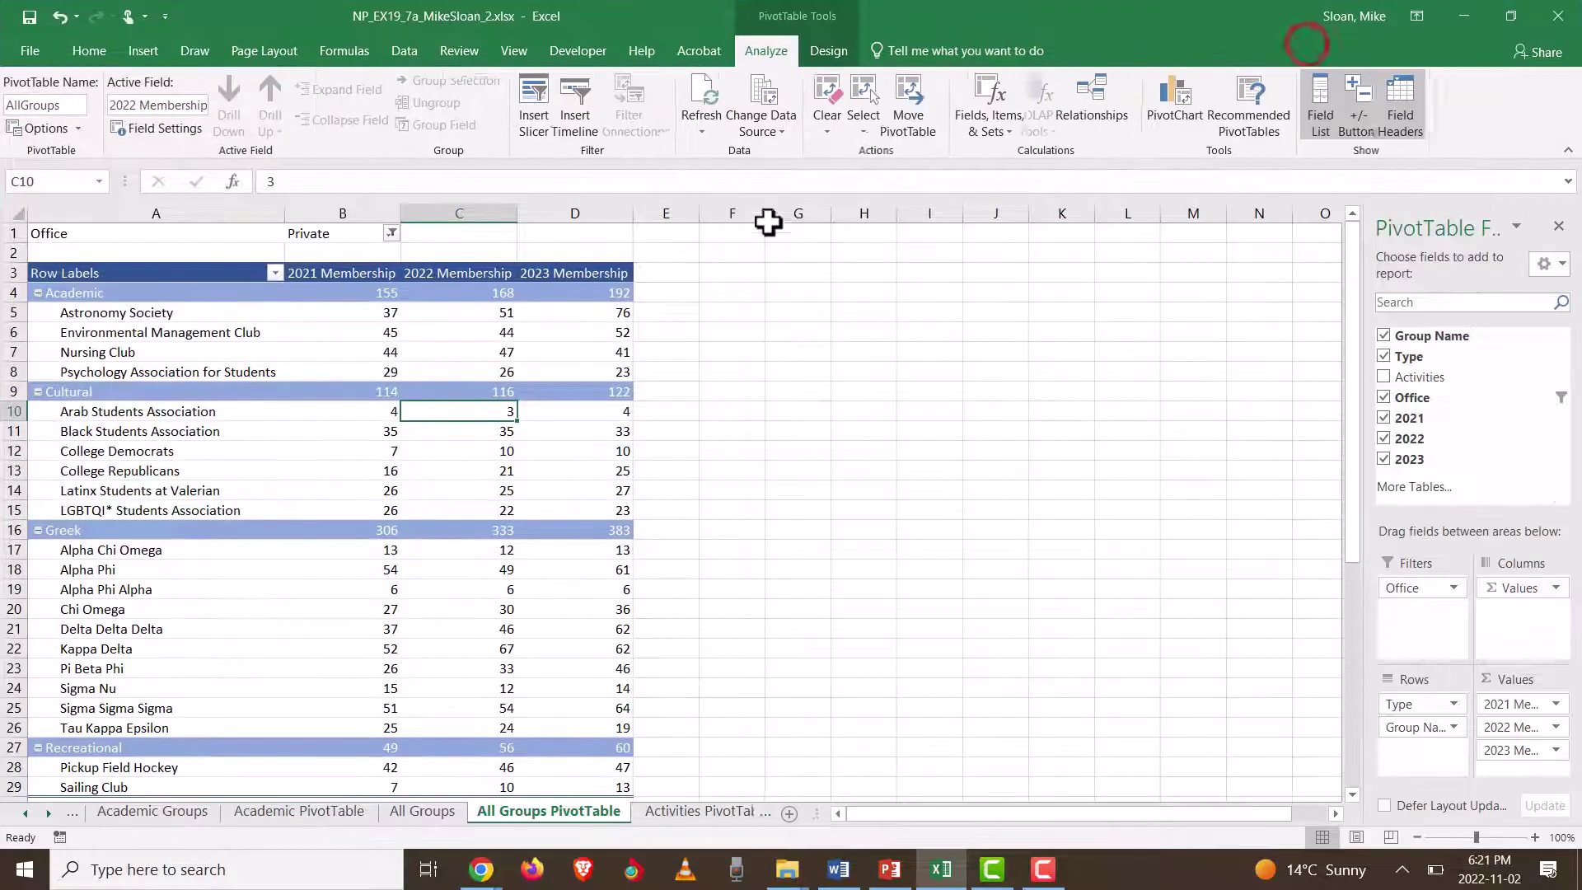
left_click(542, 120)
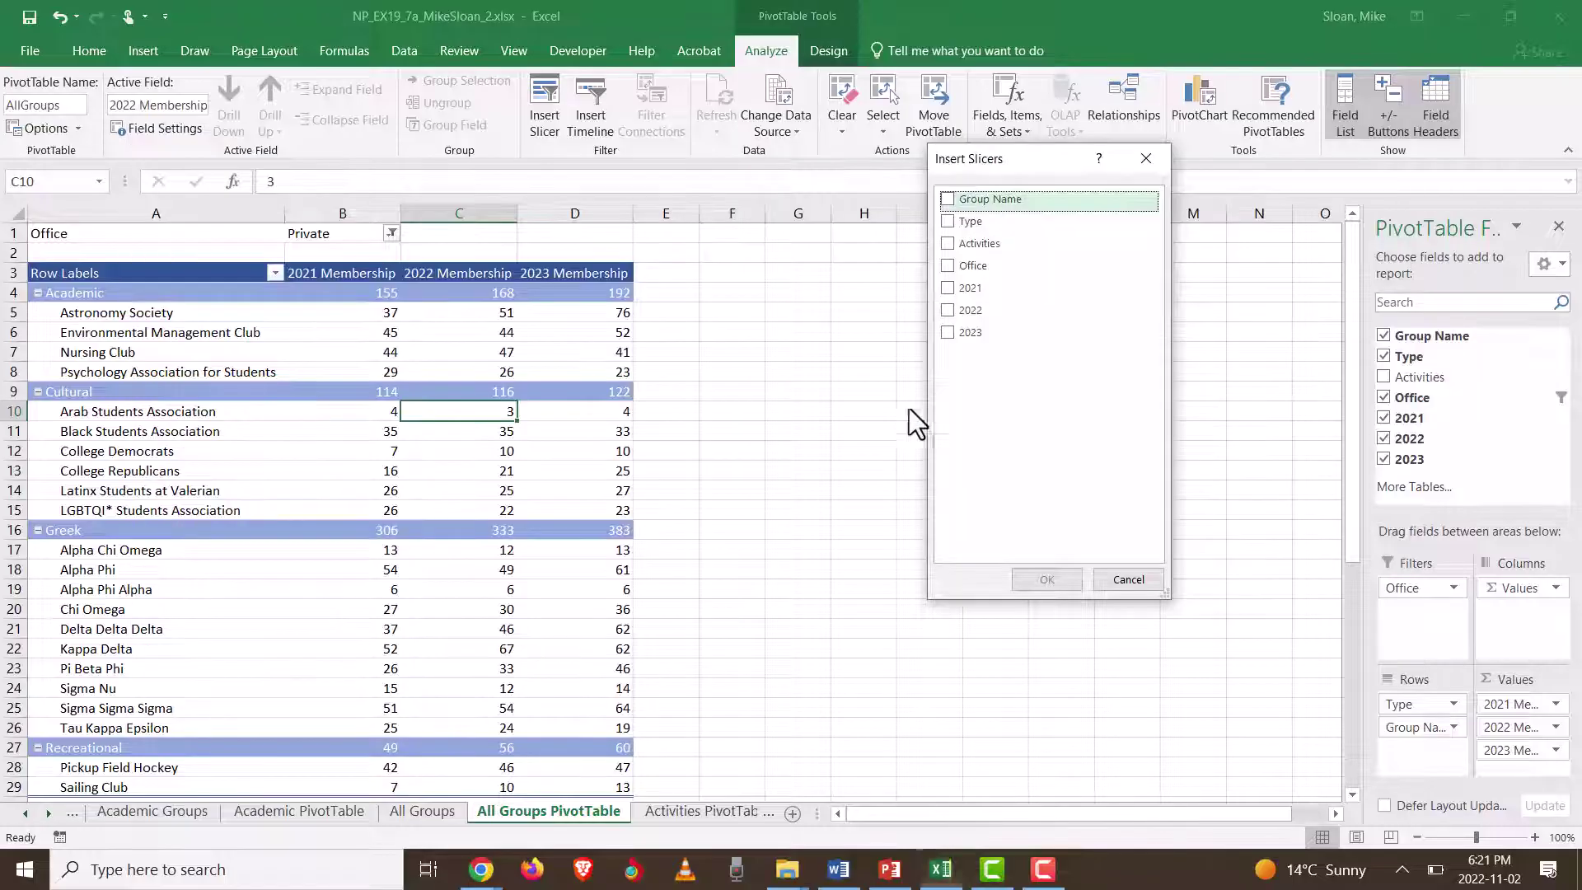
left_click(836, 878)
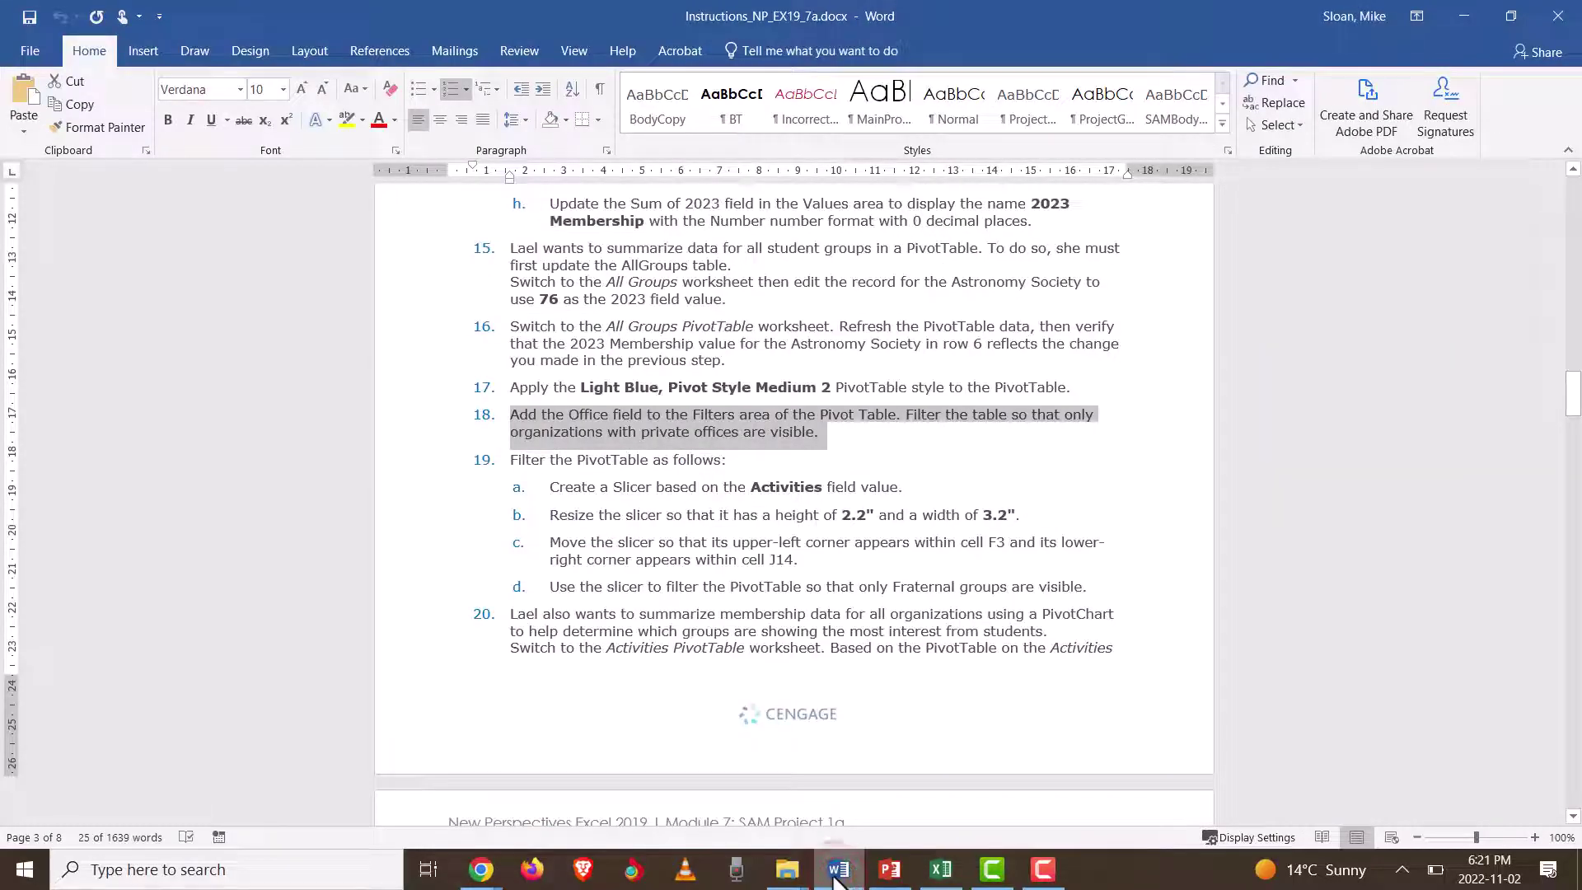
key("alt+Tab")
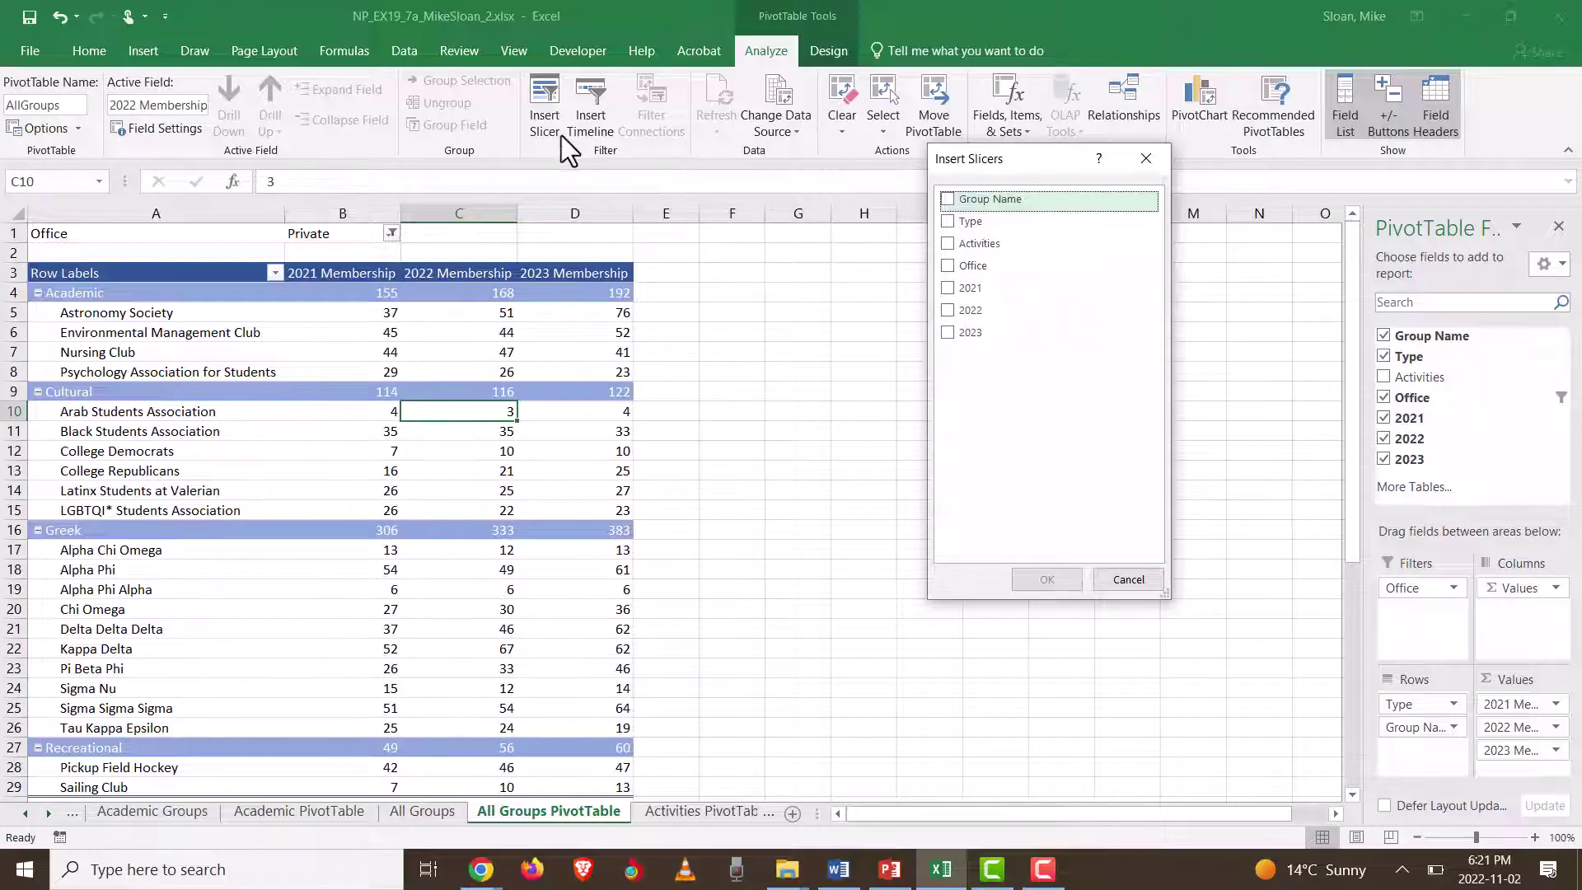
left_click(947, 244)
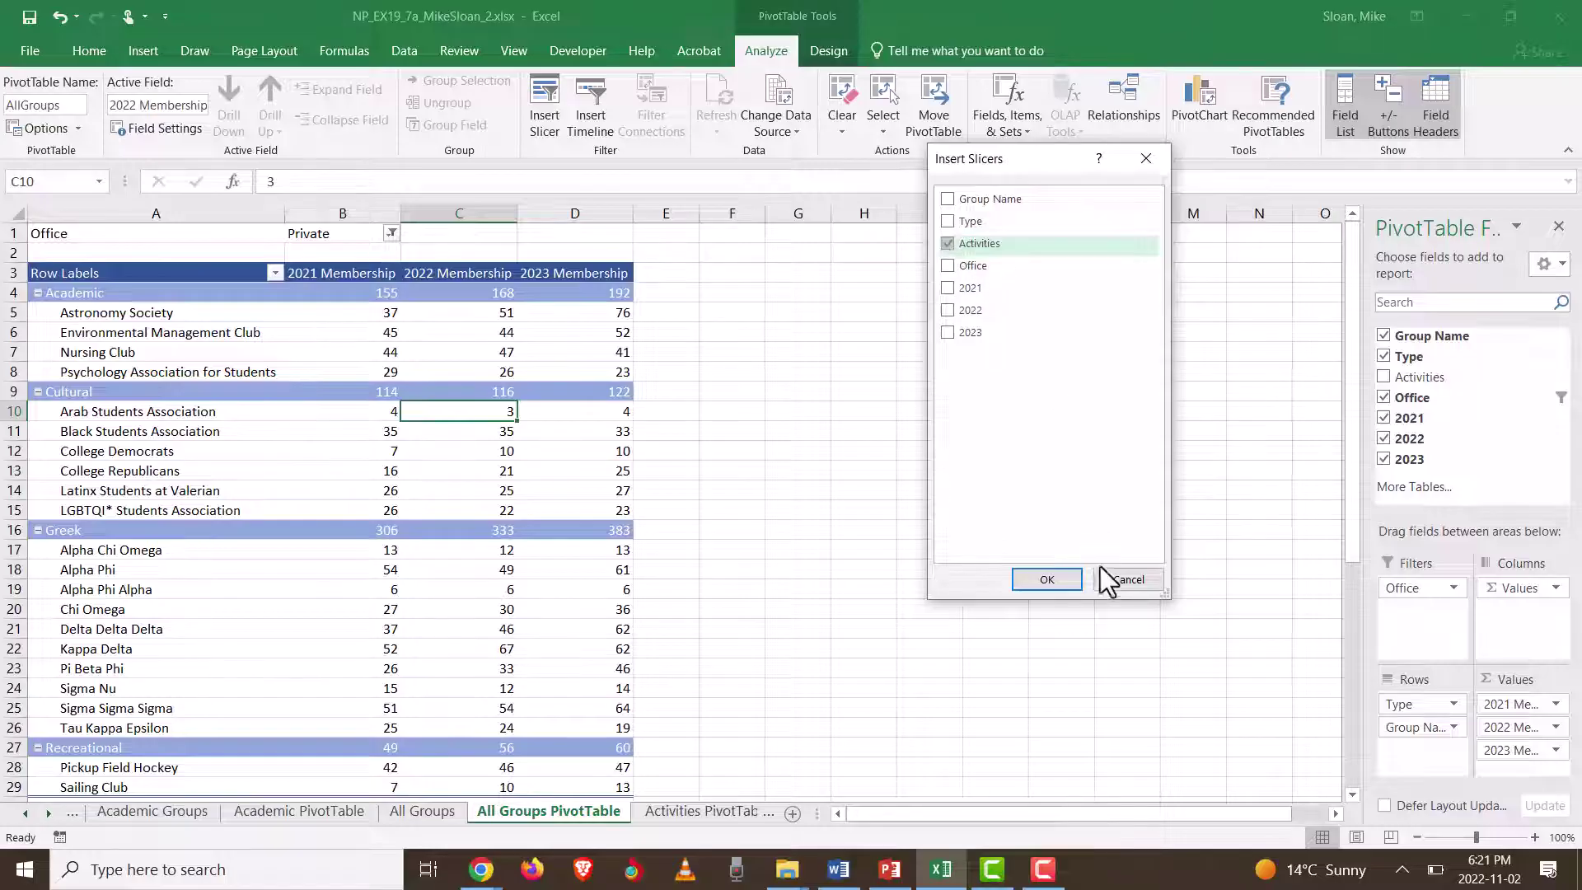
left_click(1041, 580)
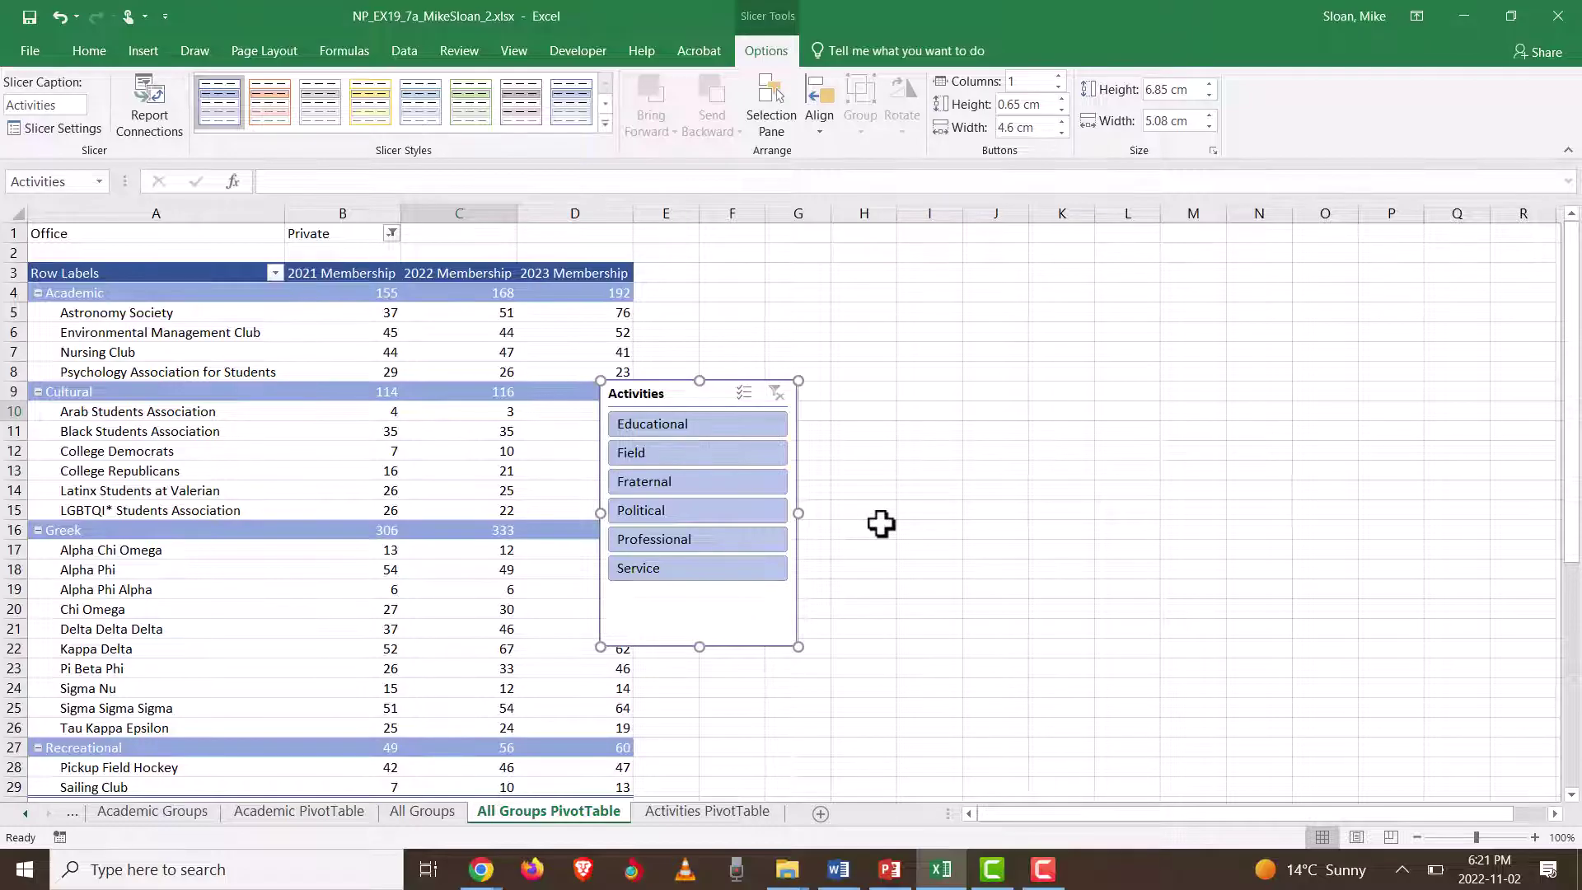
Step: Try filtering the PivotTable with the Activities slicer by Political, Professional and Fraternal, and clear the slicer's filter
left_click(645, 506)
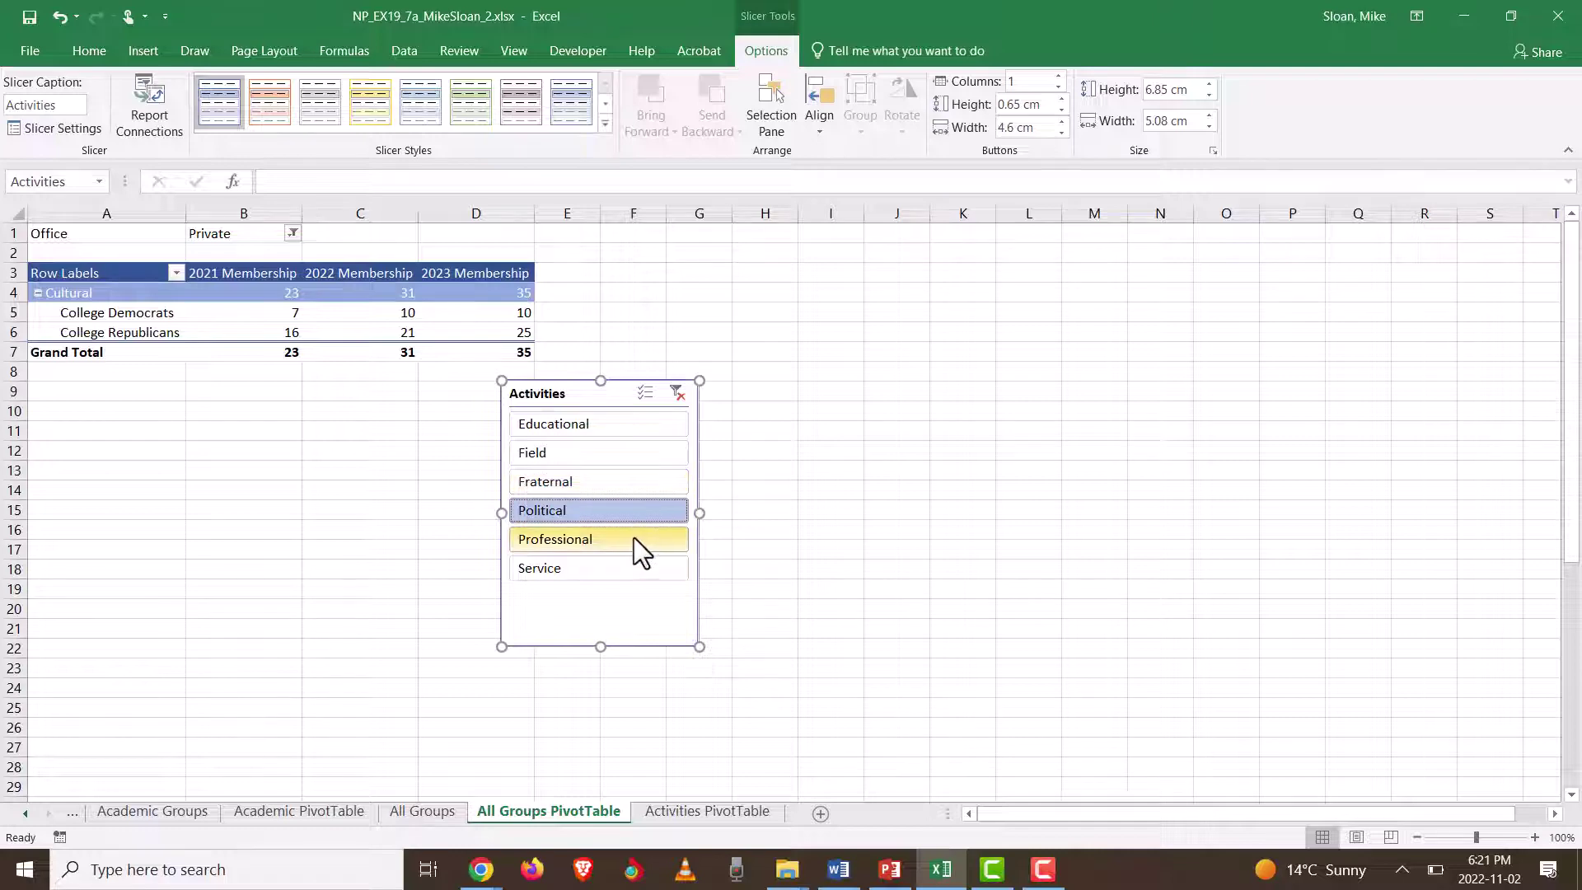
left_click(635, 537)
left_click(627, 475)
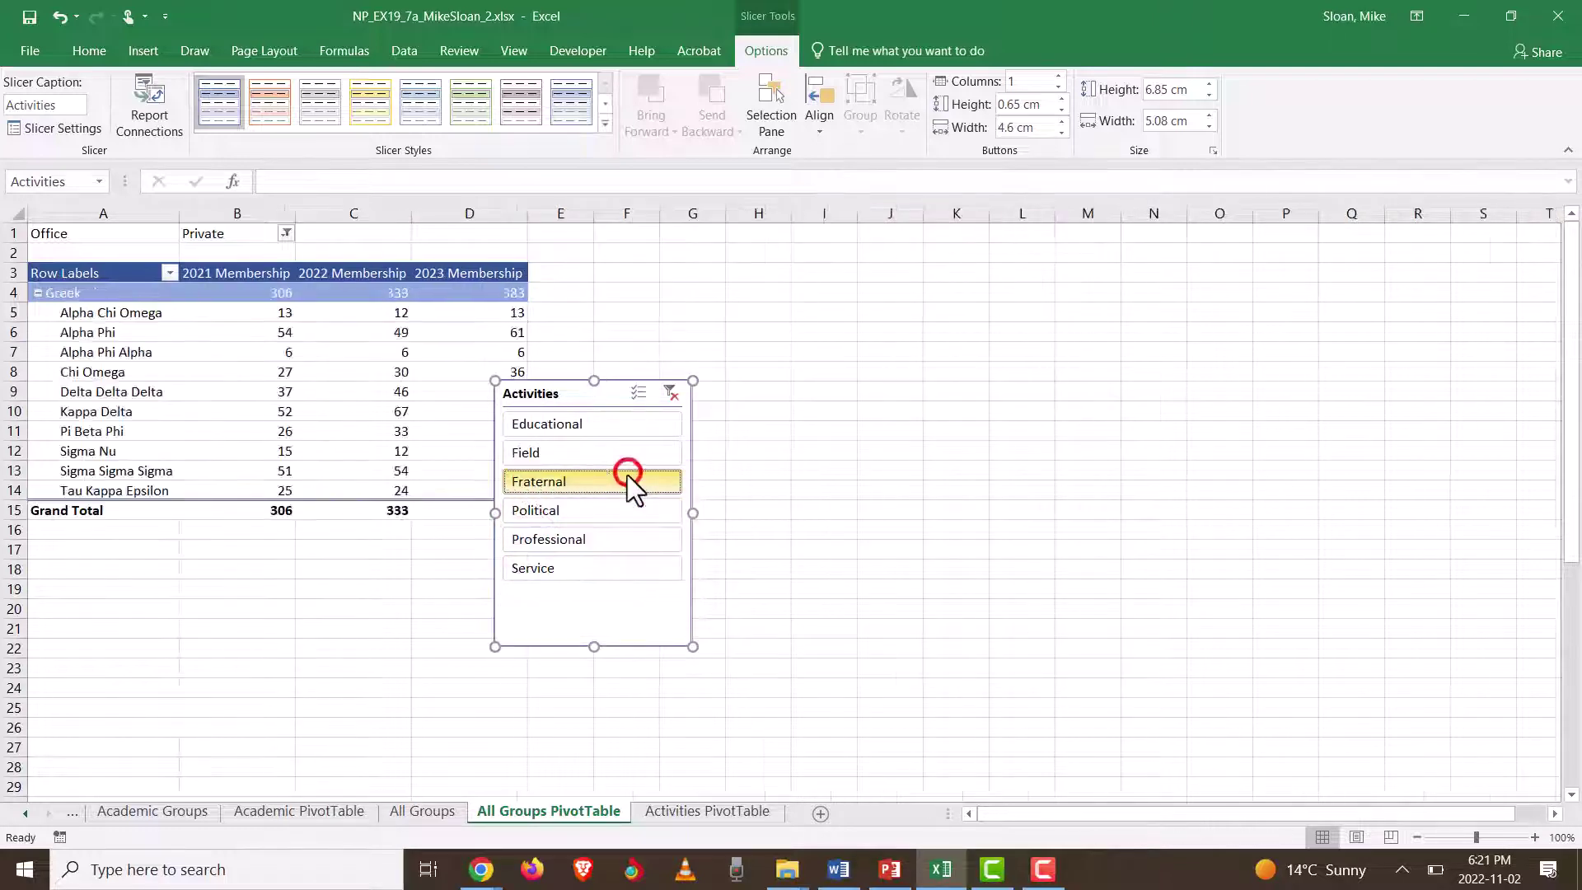
left_click(671, 395)
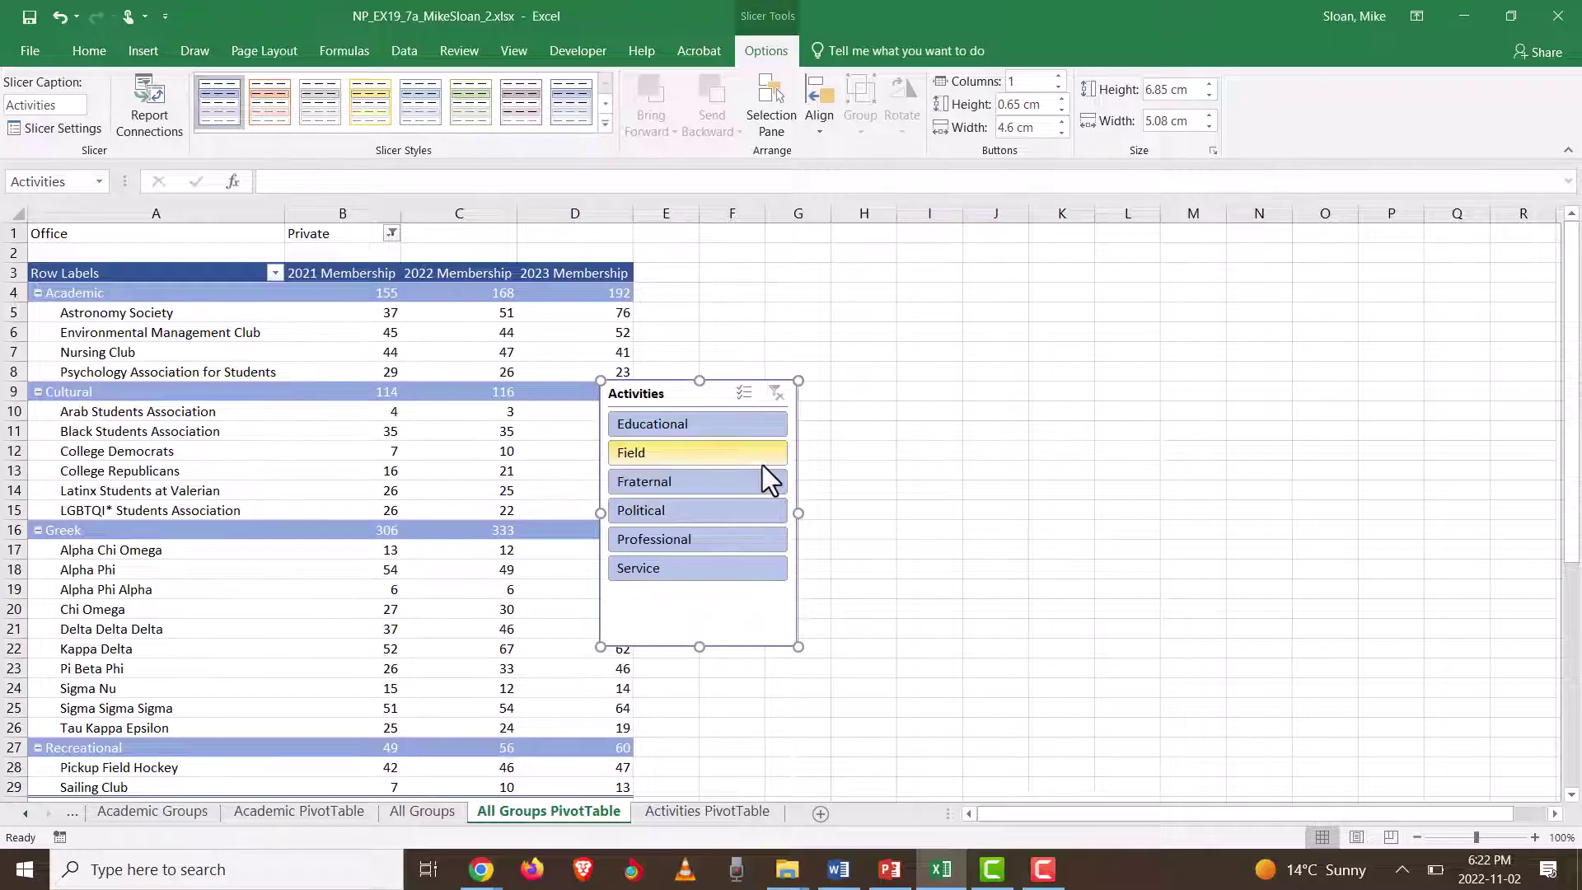
Step: Review the slicer size required by instruction 19b in Word, and select the Activities slicer back in Excel
key("alt+Tab")
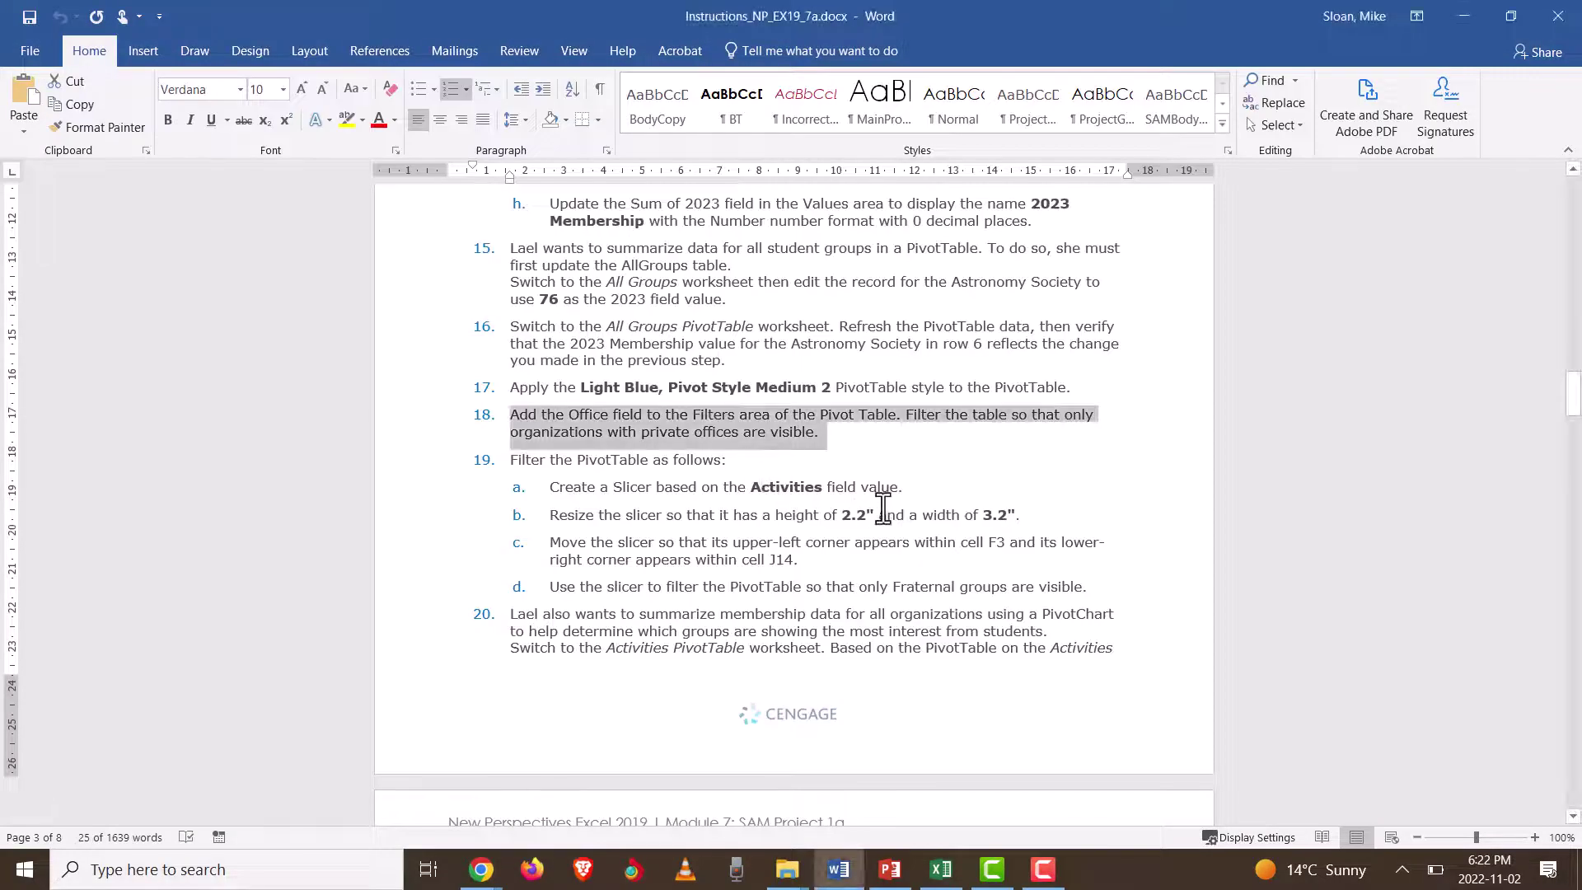
left_click(873, 498)
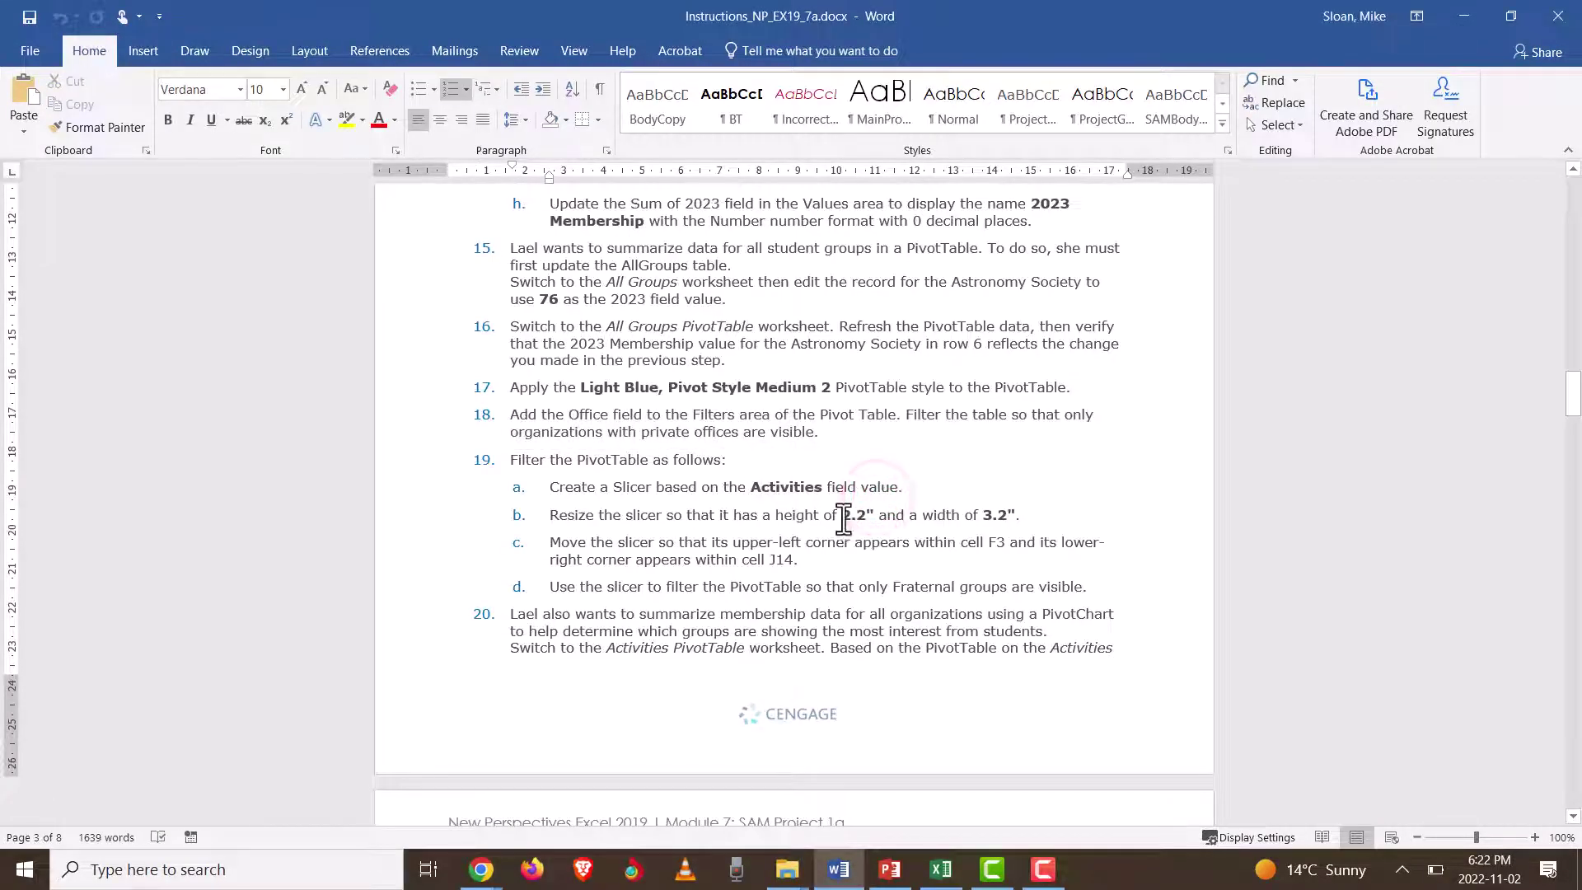
left_click_drag(841, 517, 1015, 513)
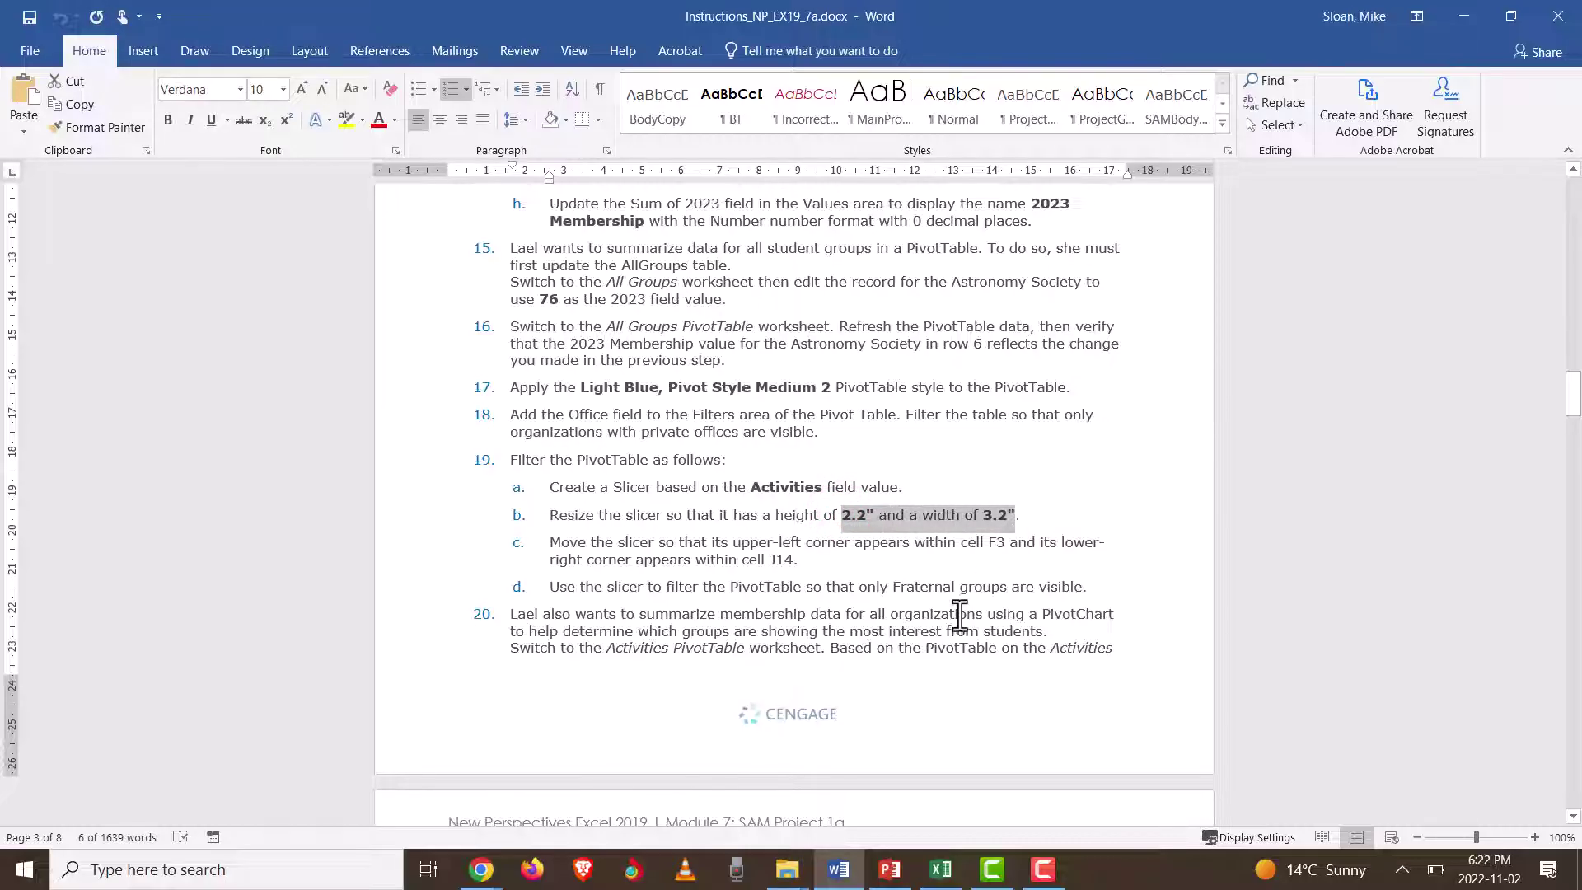
key("alt+Tab")
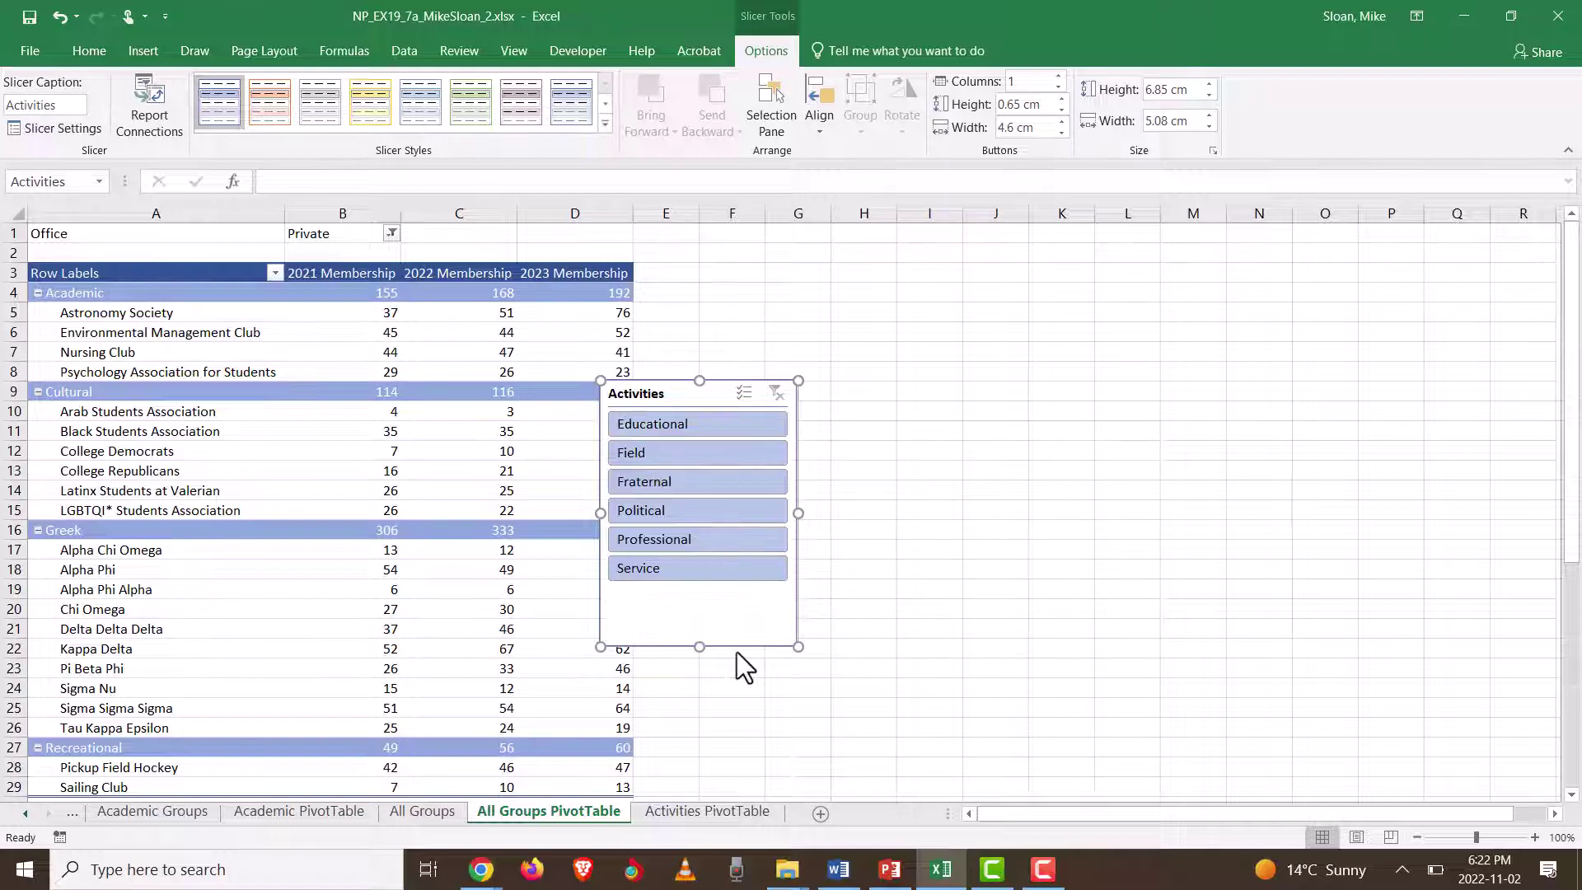
left_click(1032, 587)
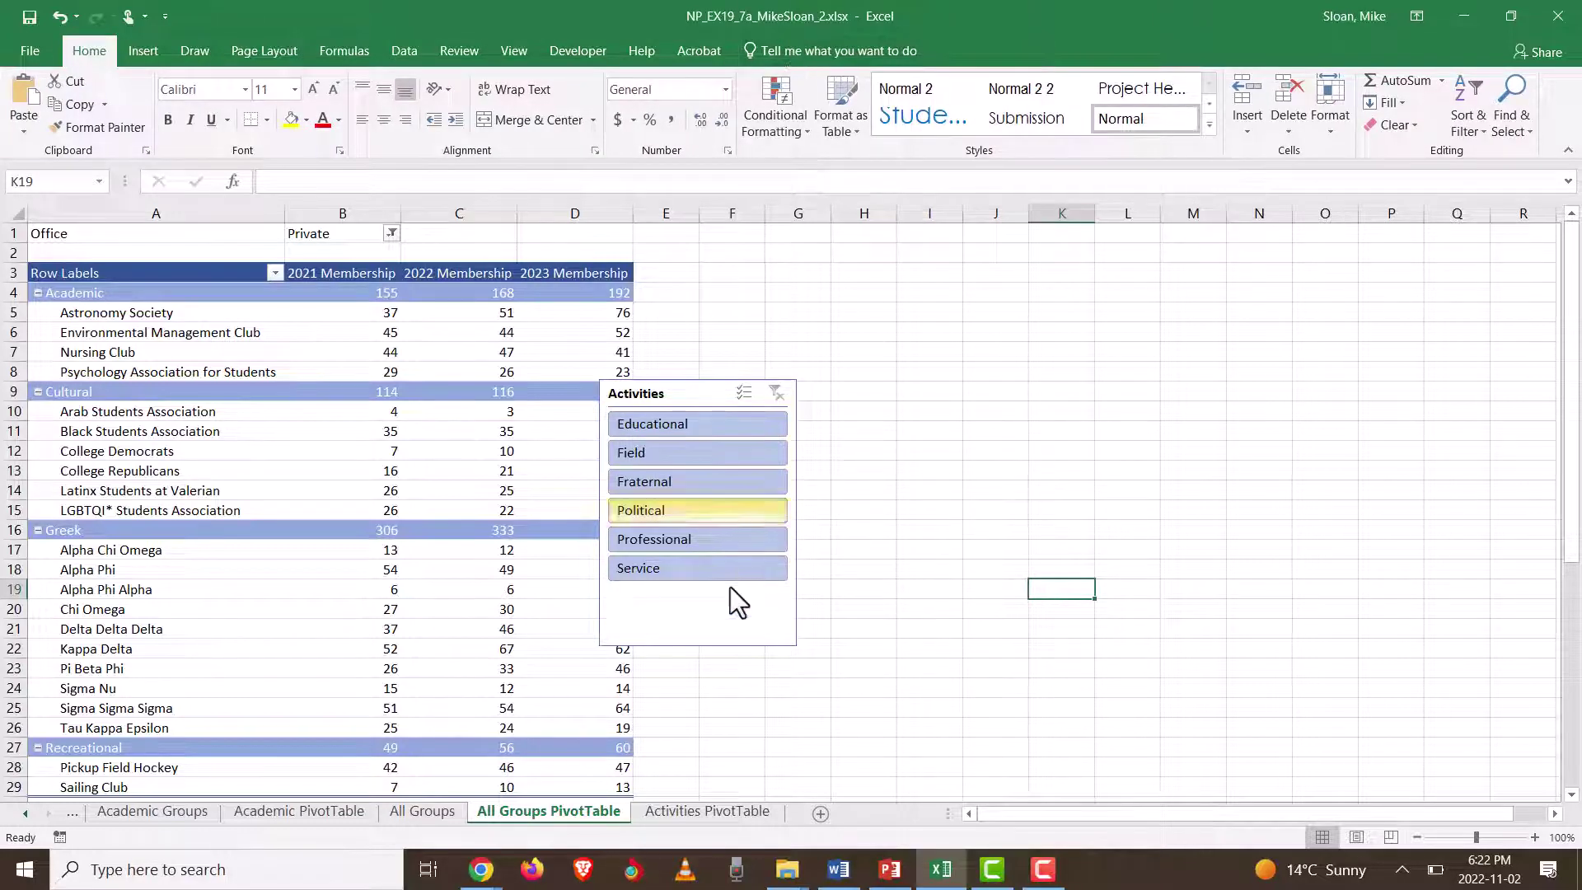
left_click(685, 617)
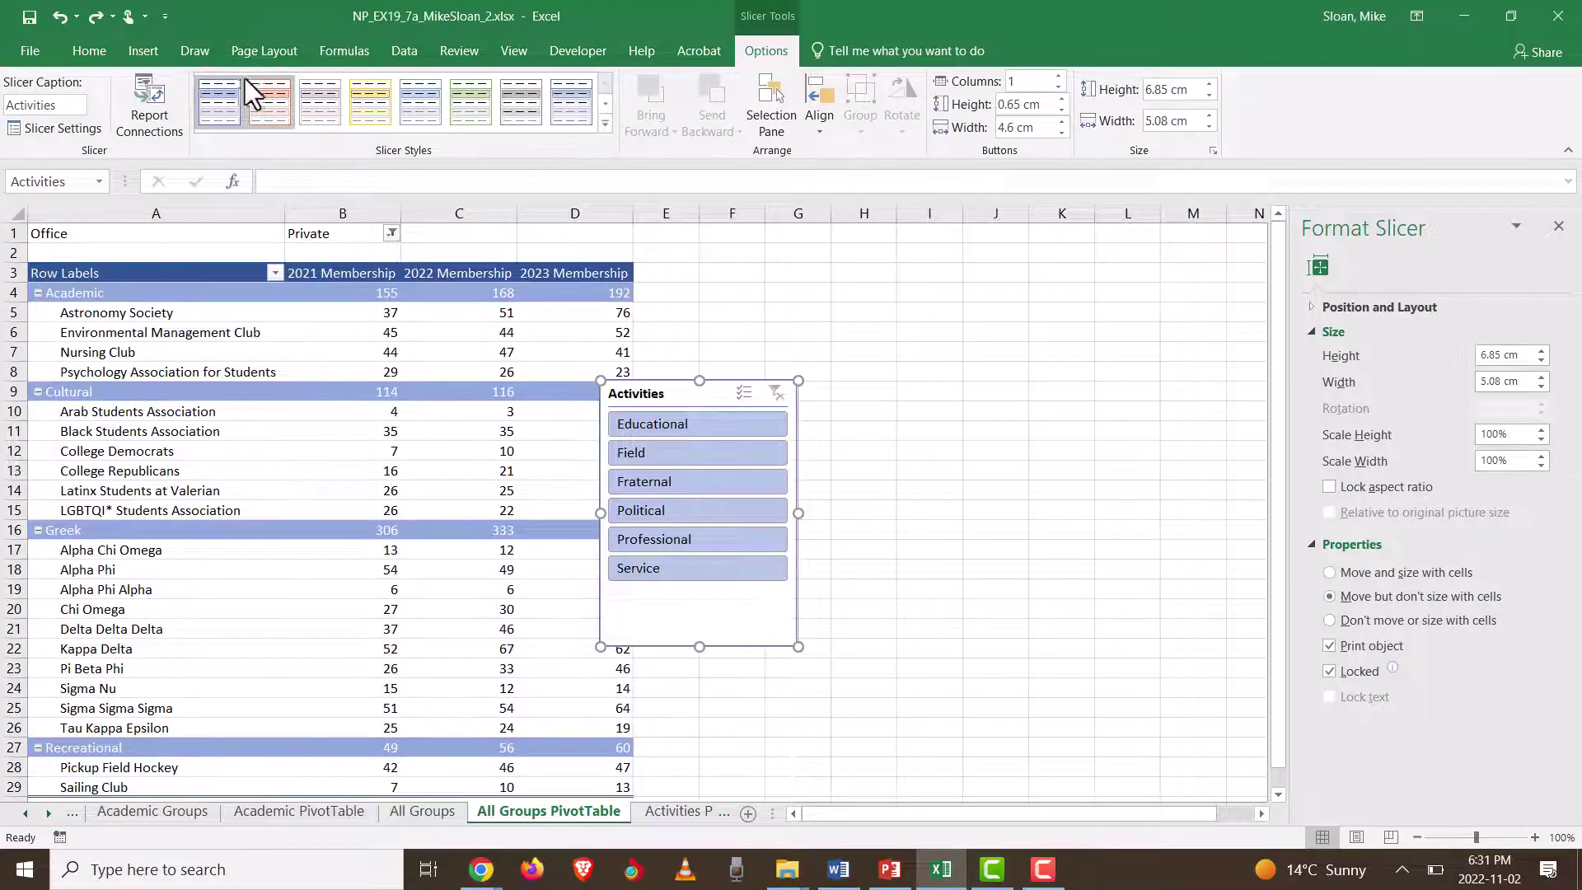
left_click(167, 17)
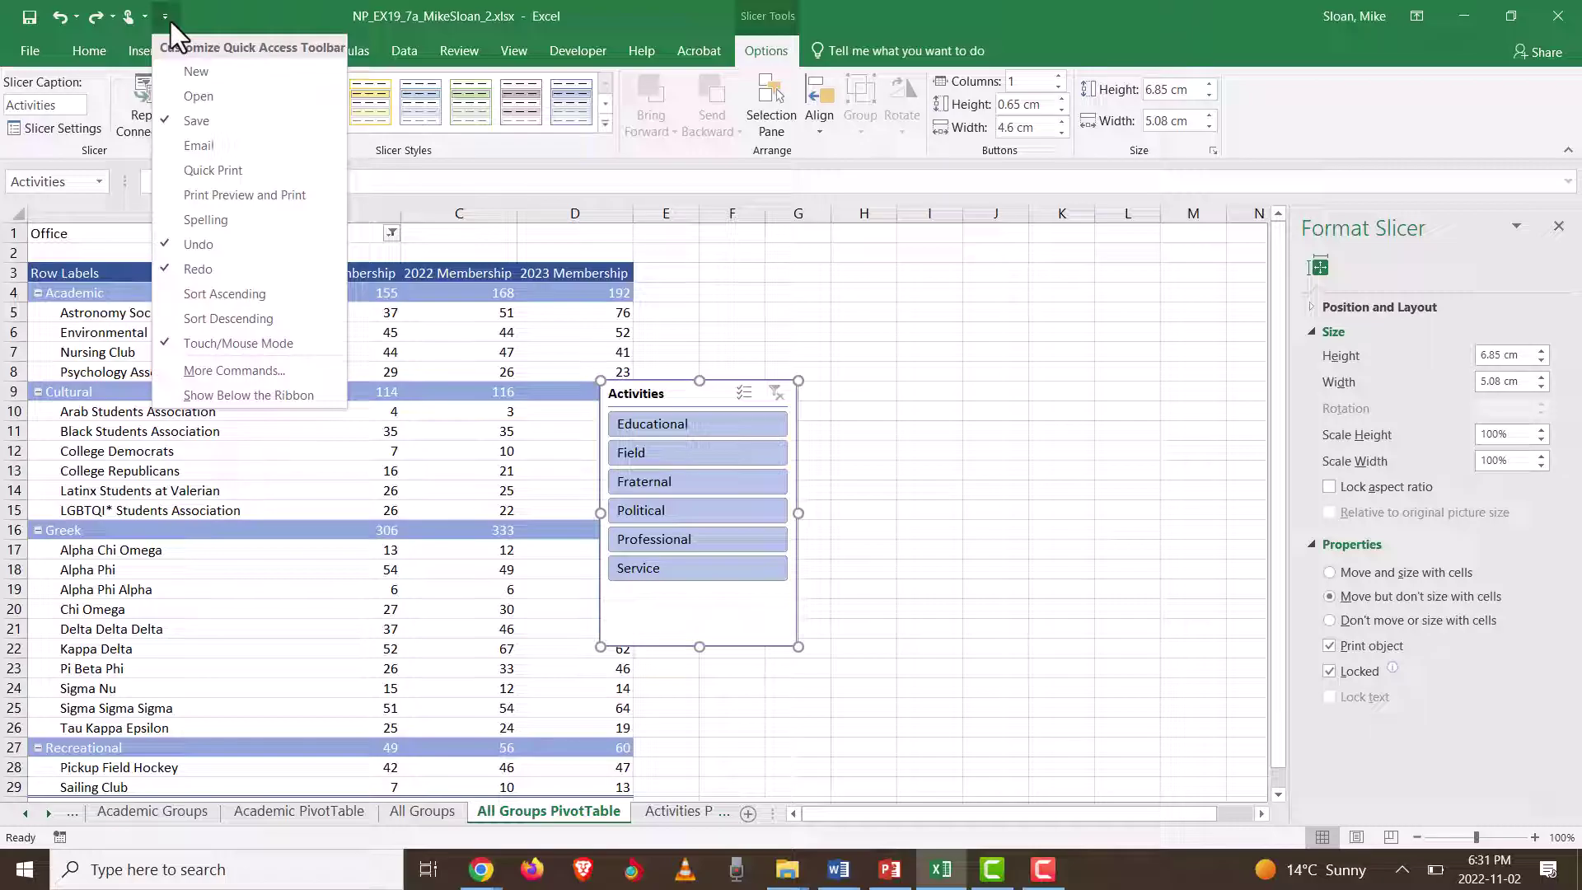
left_click(264, 371)
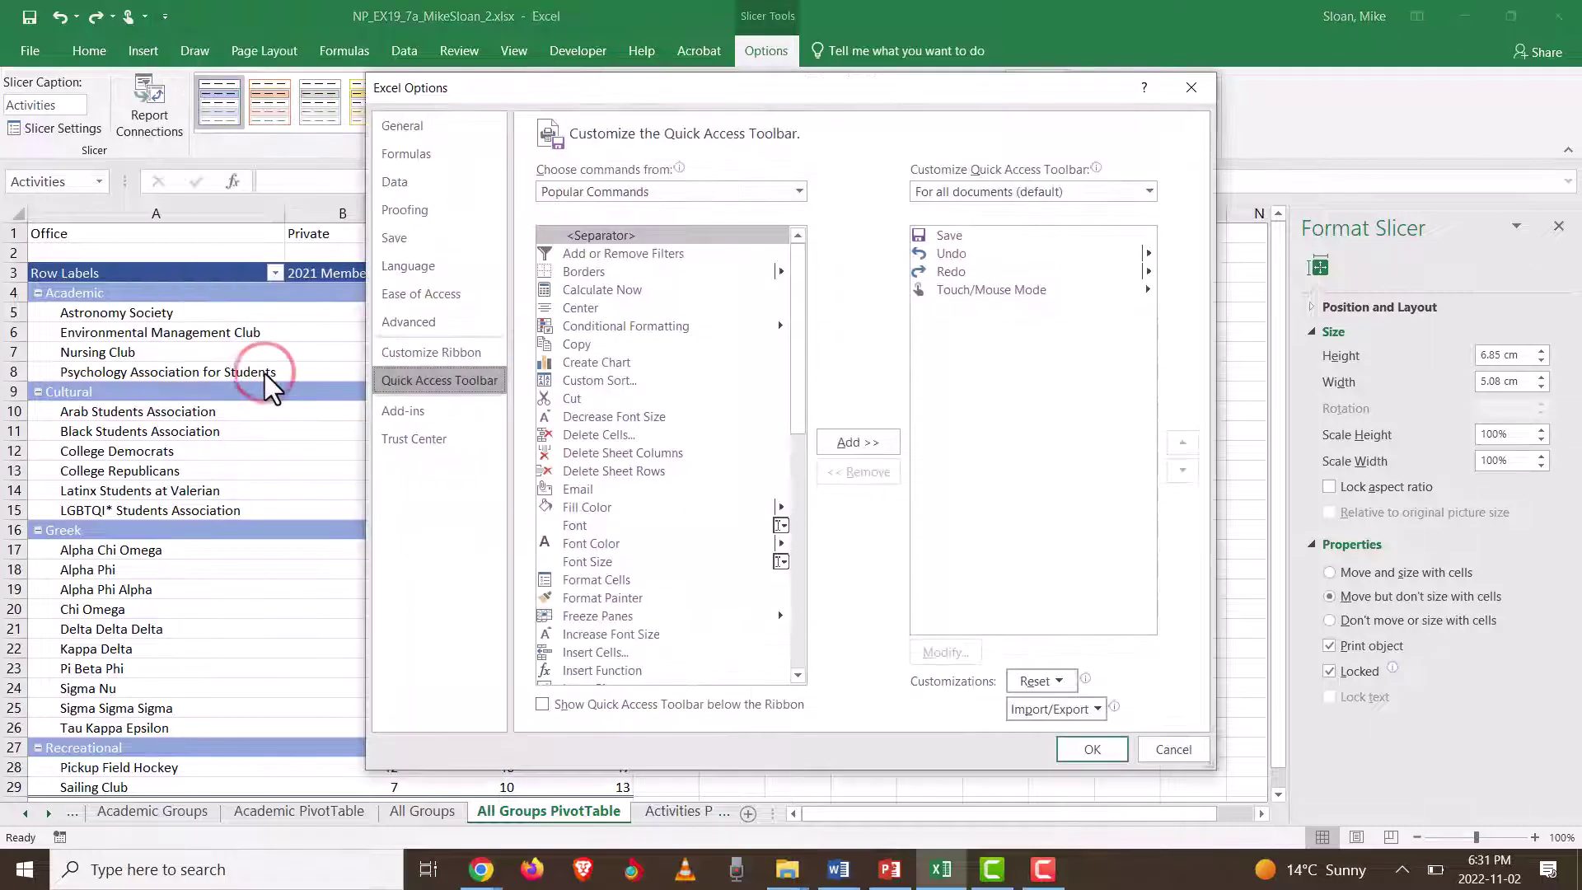
left_click(397, 320)
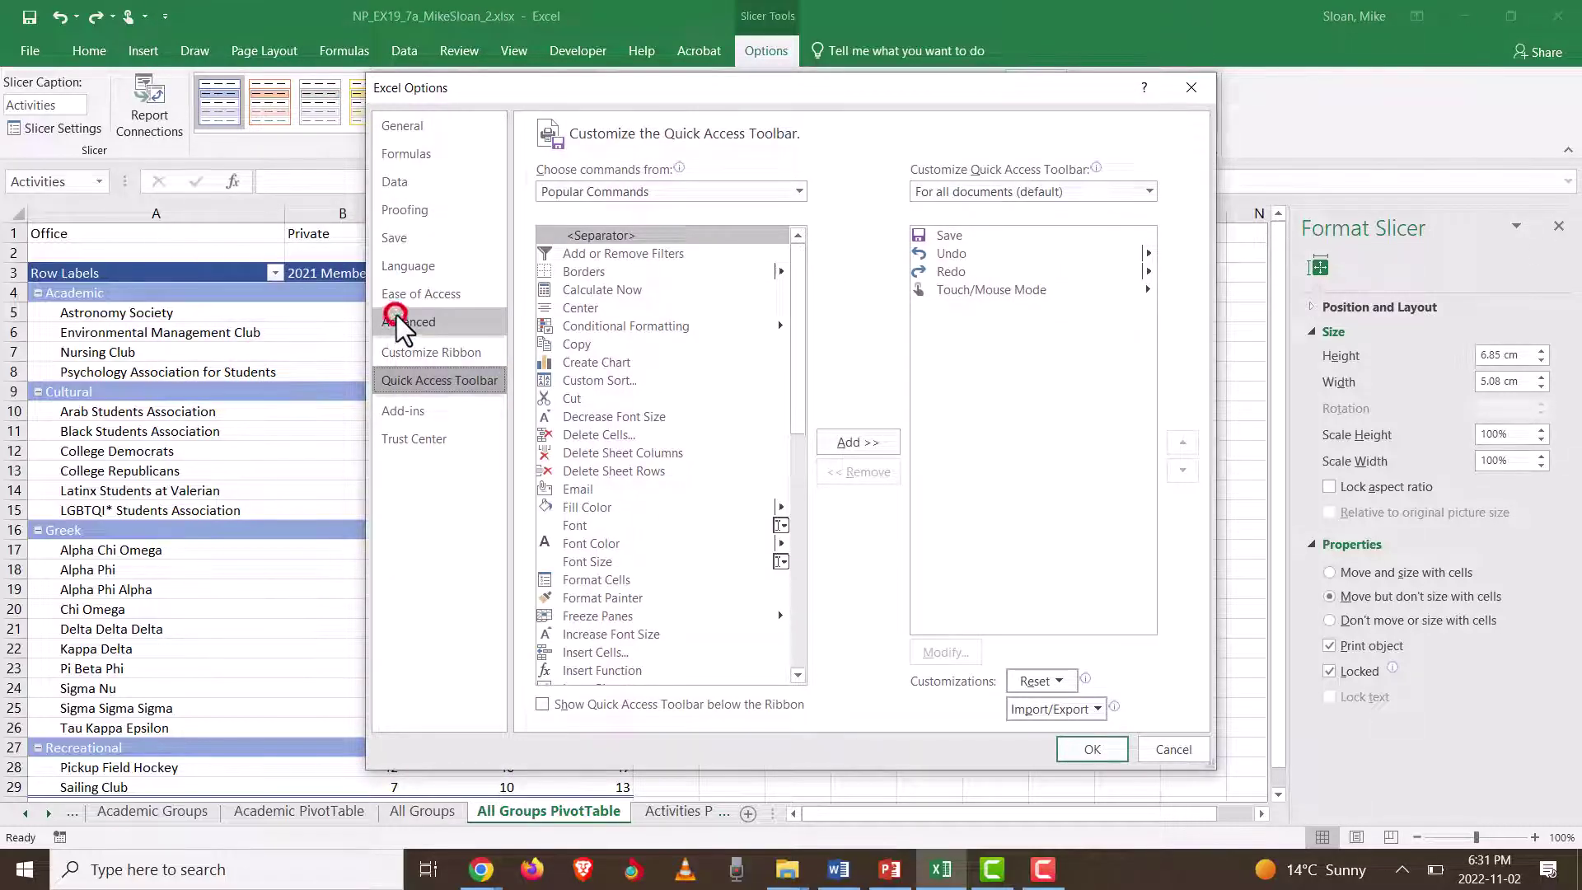
left_click(1168, 755)
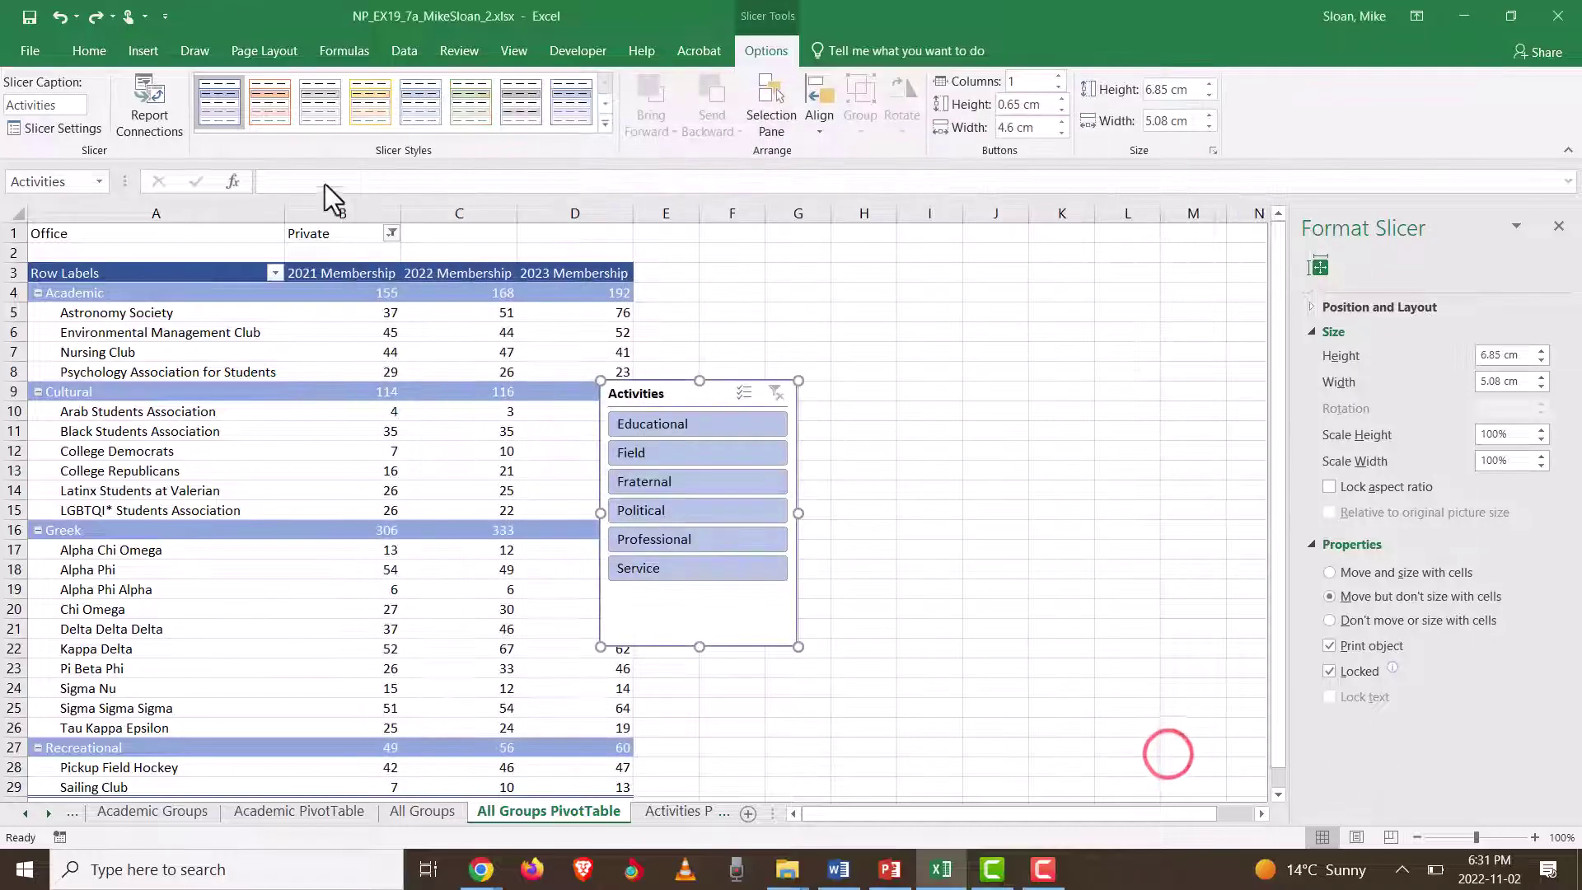
Step: Change the ruler units to Inches in the advanced display options of Excel
left_click(34, 52)
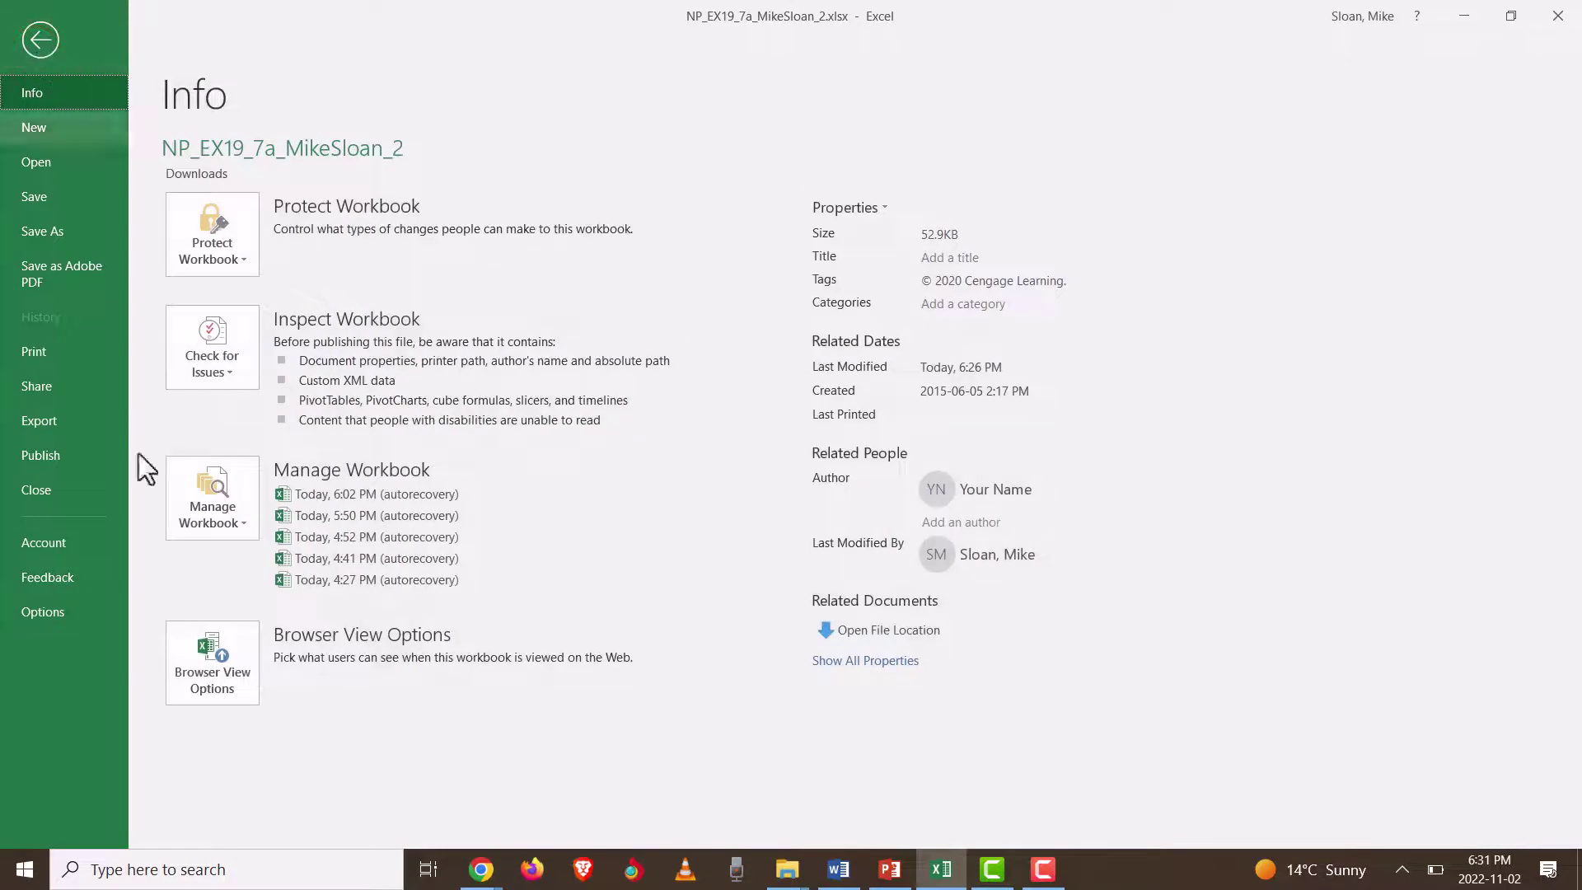
left_click(69, 614)
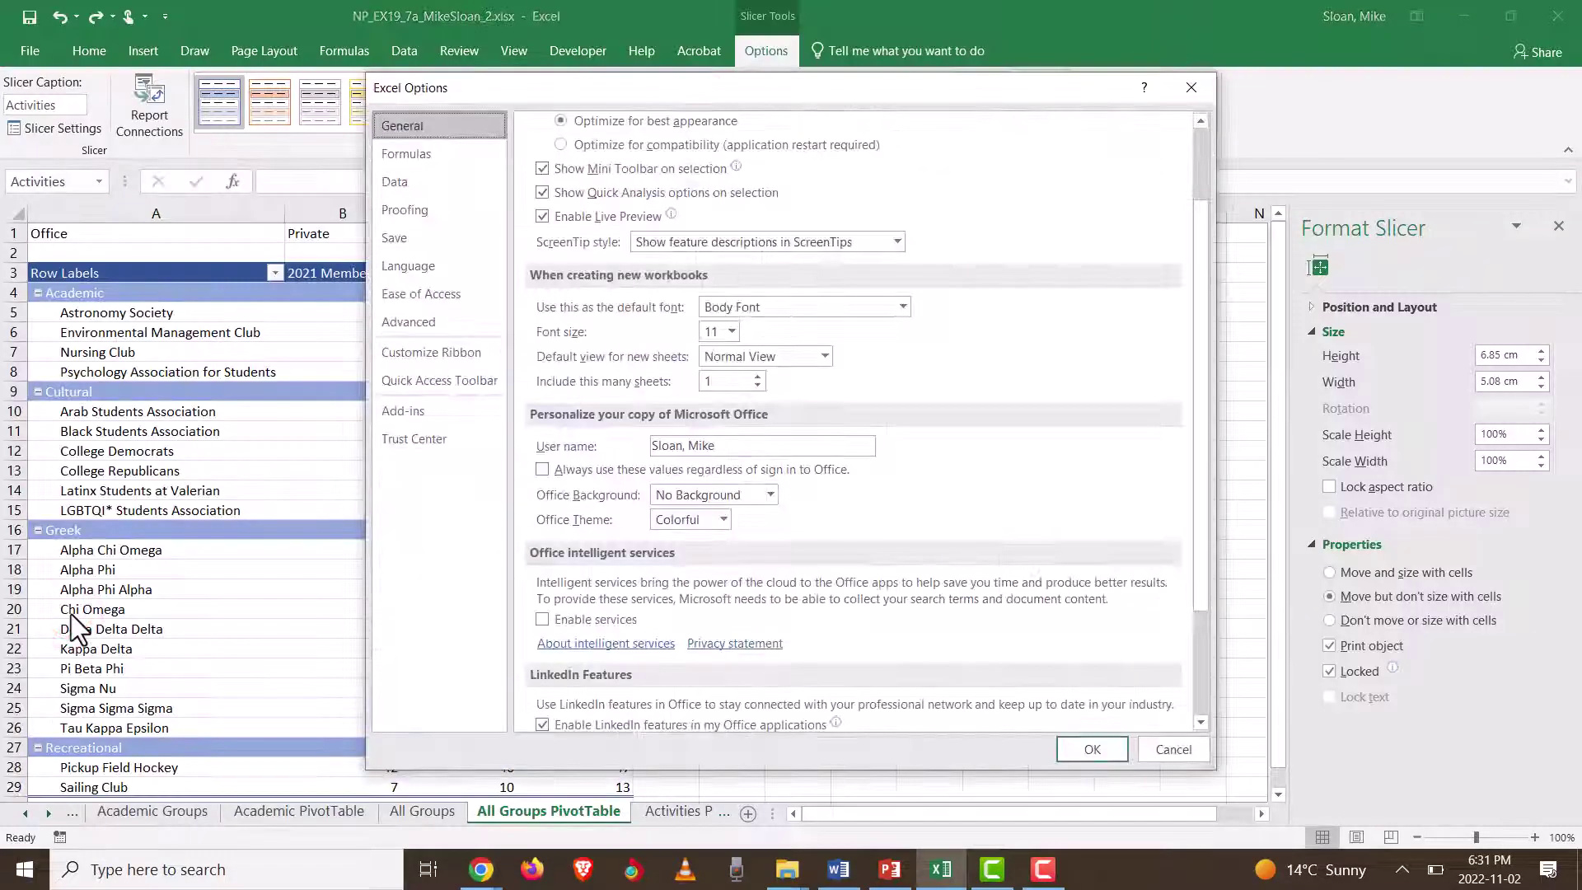
left_click(422, 323)
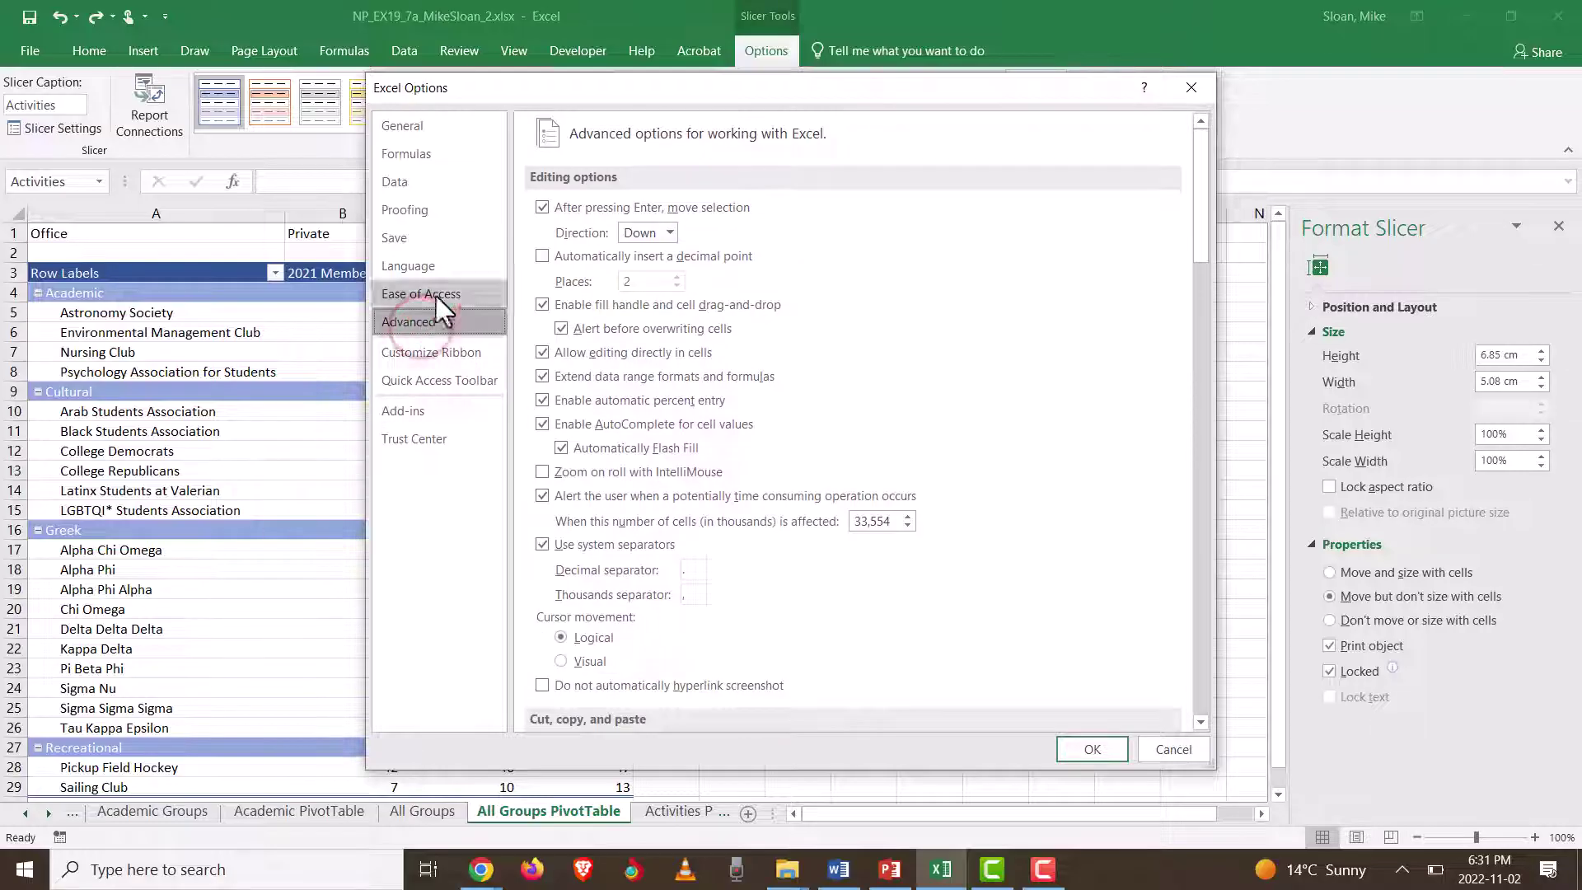
scroll(901, 316, "down", 10)
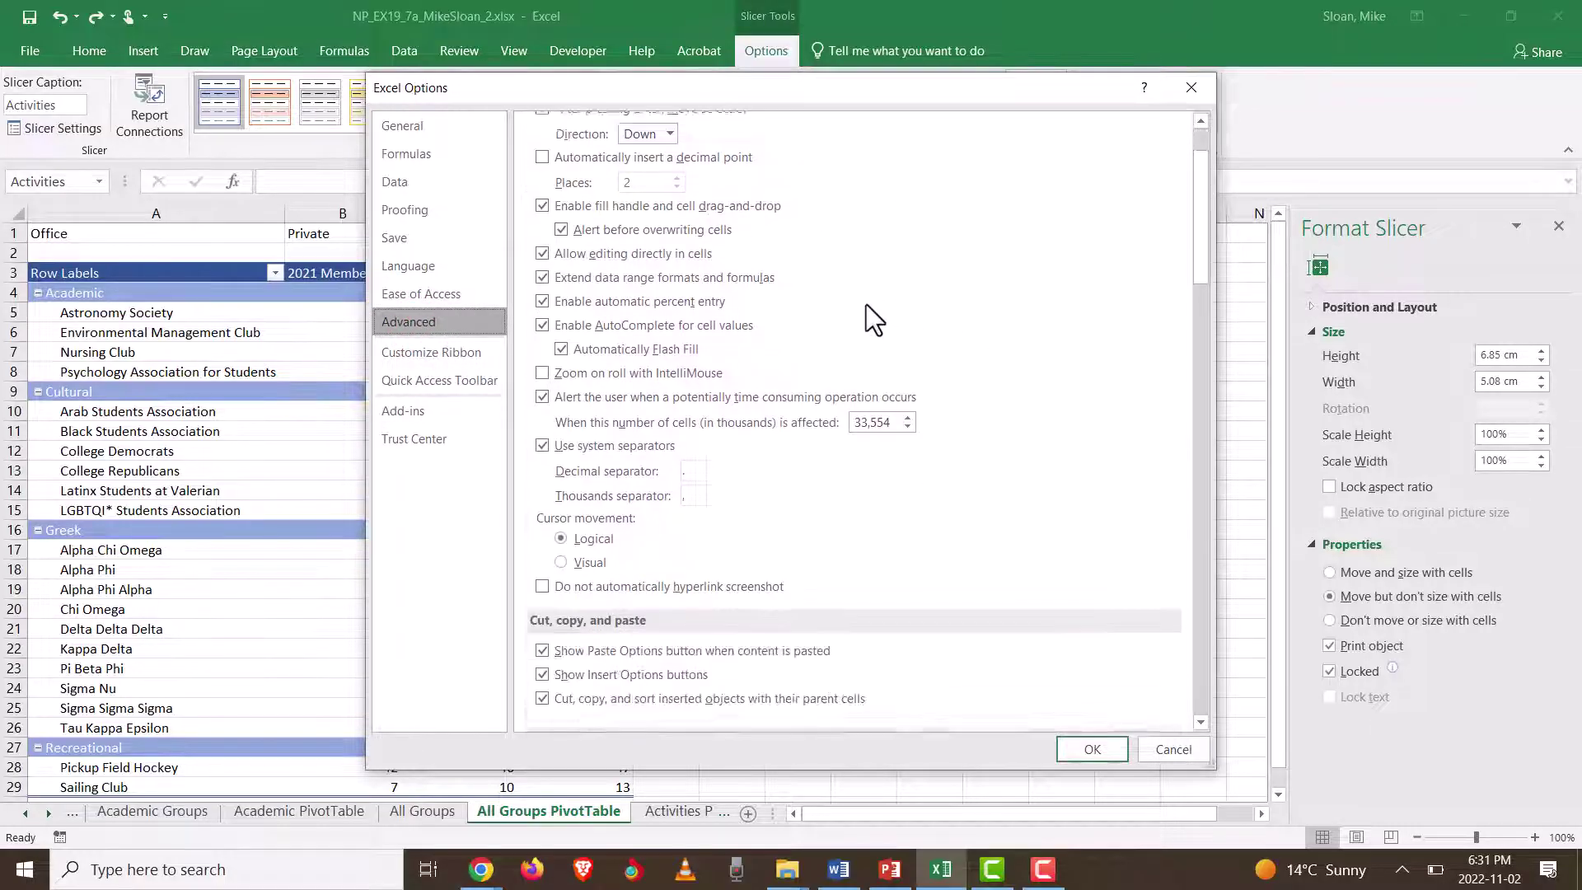
scroll(681, 289, "down", 10)
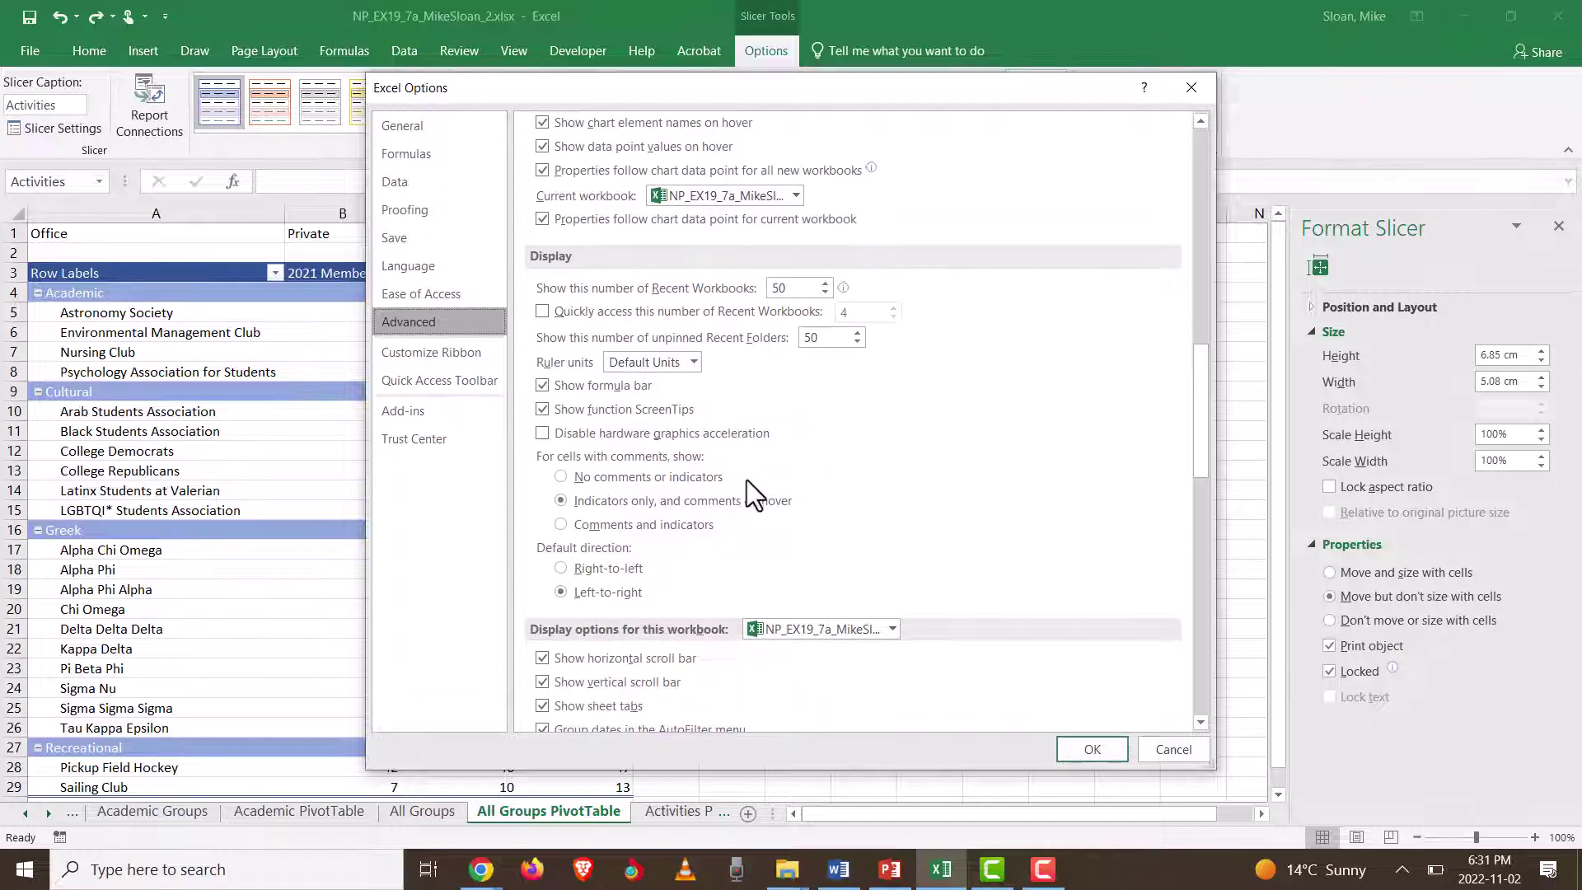
scroll(747, 481, "down", 1)
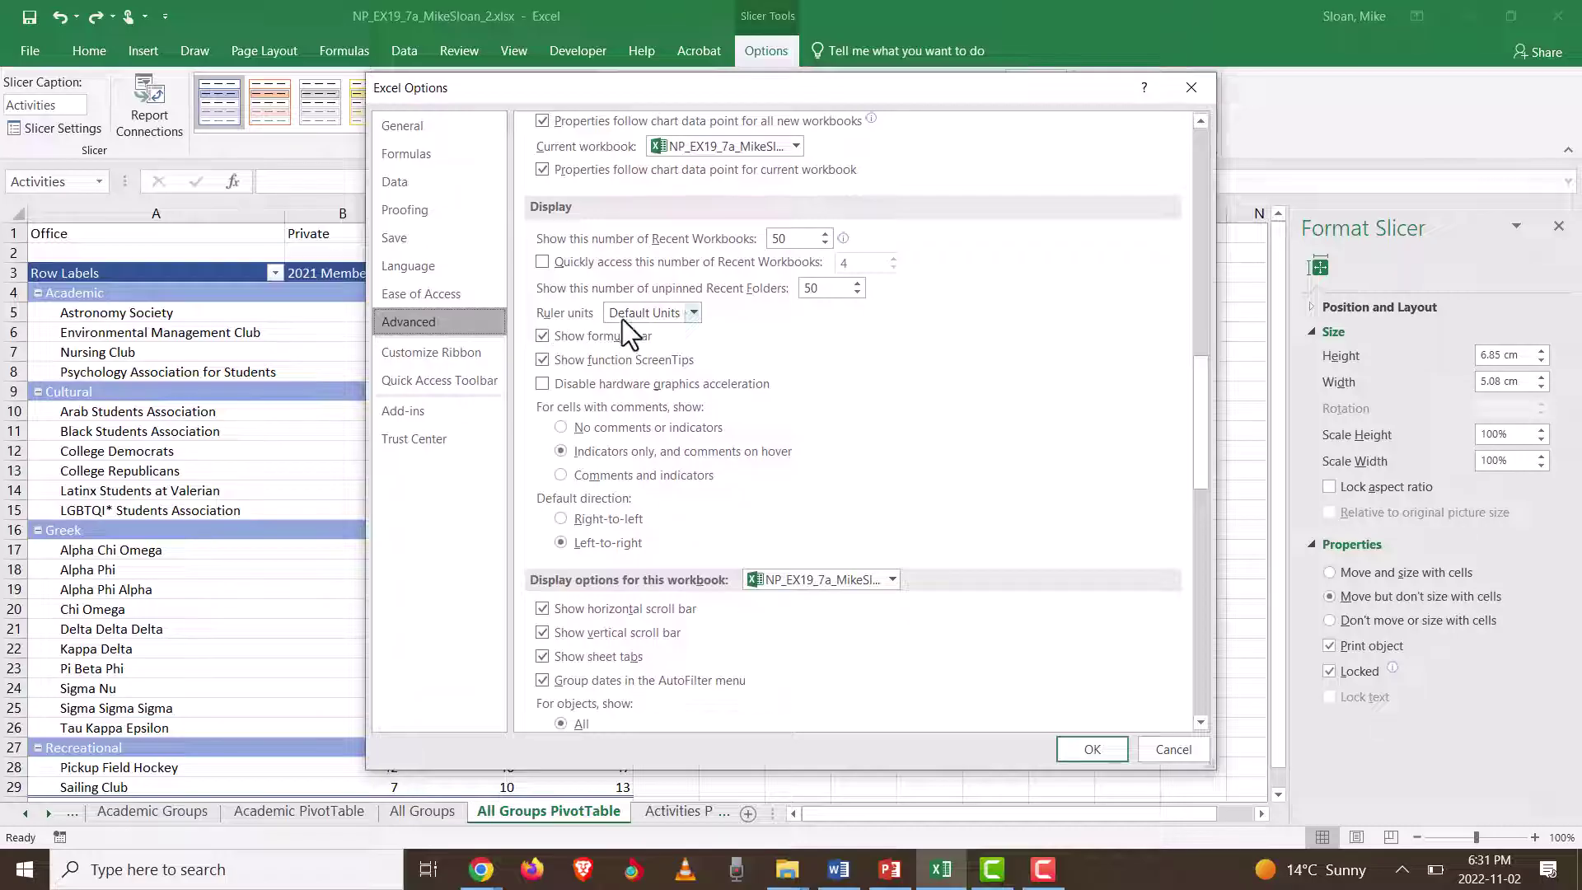
left_click(692, 313)
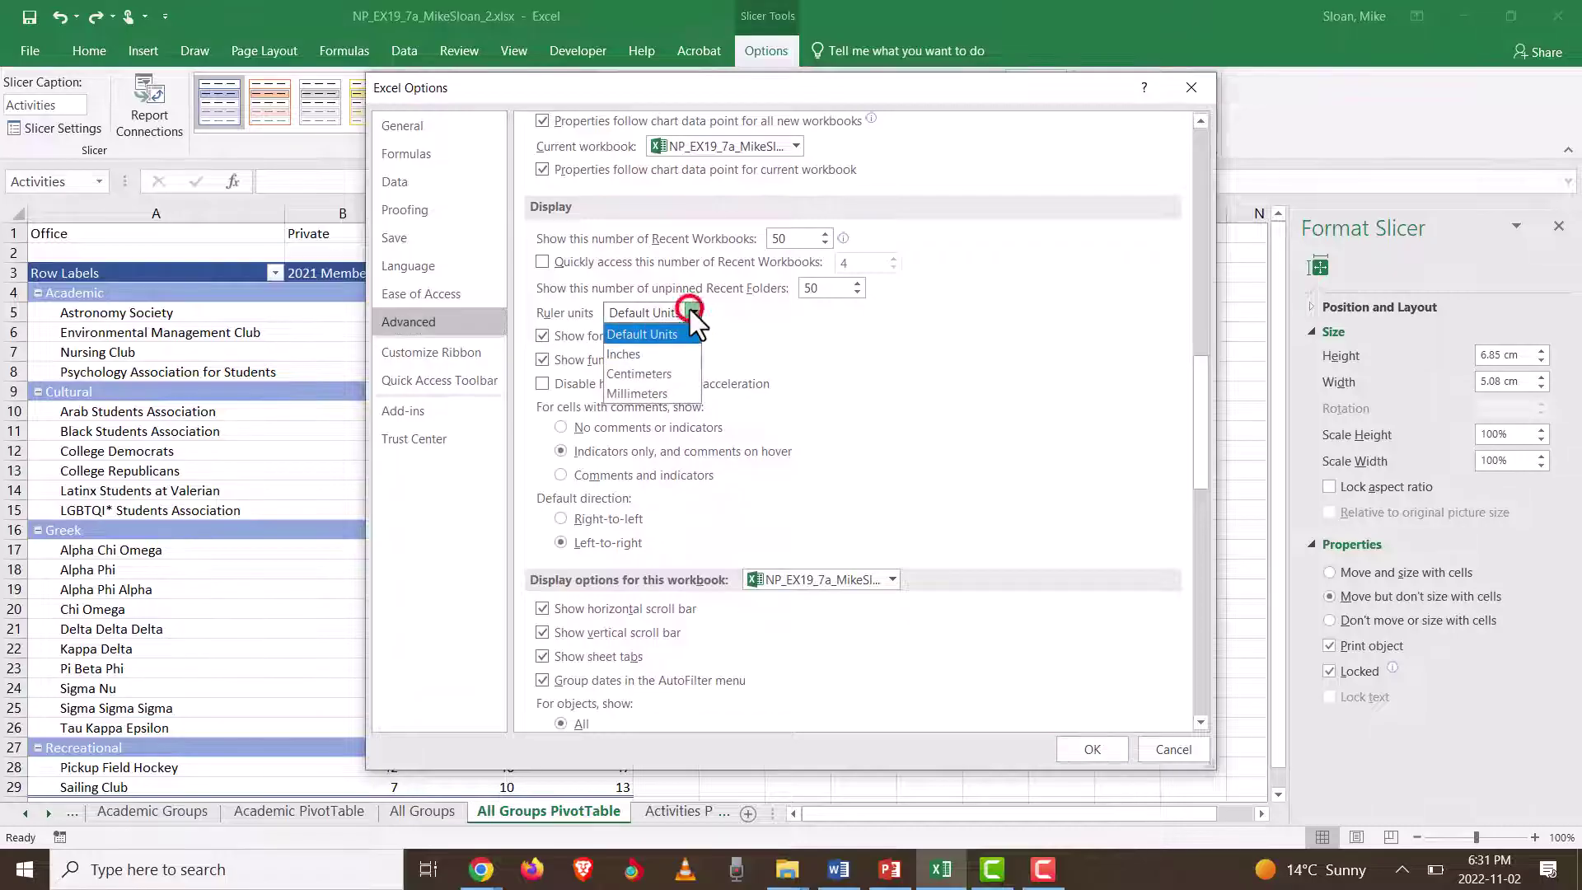
left_click(635, 354)
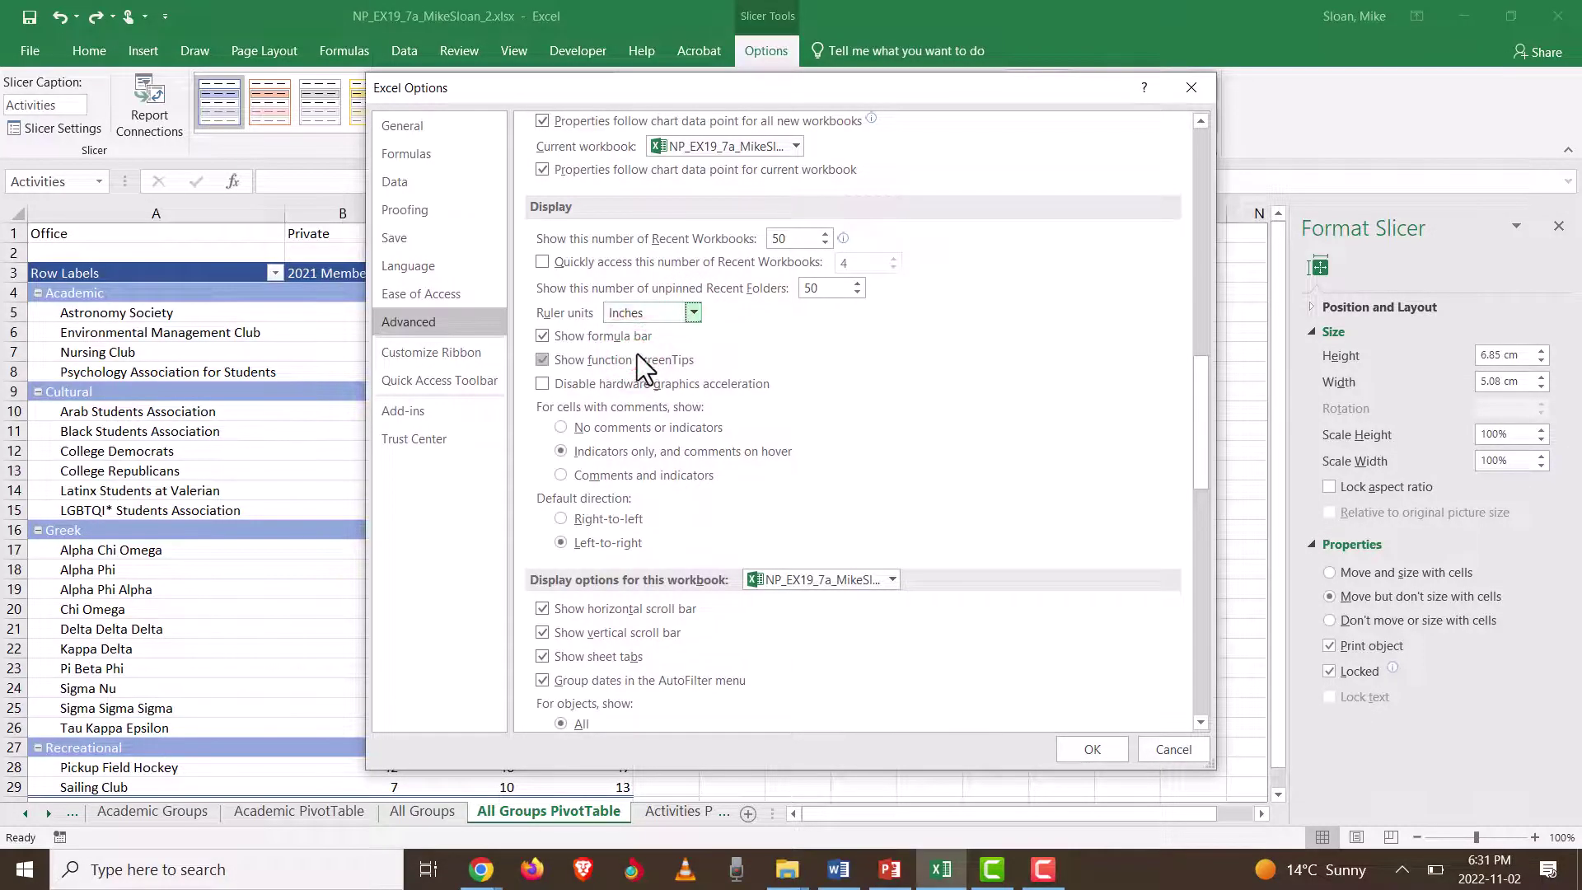
left_click(1096, 752)
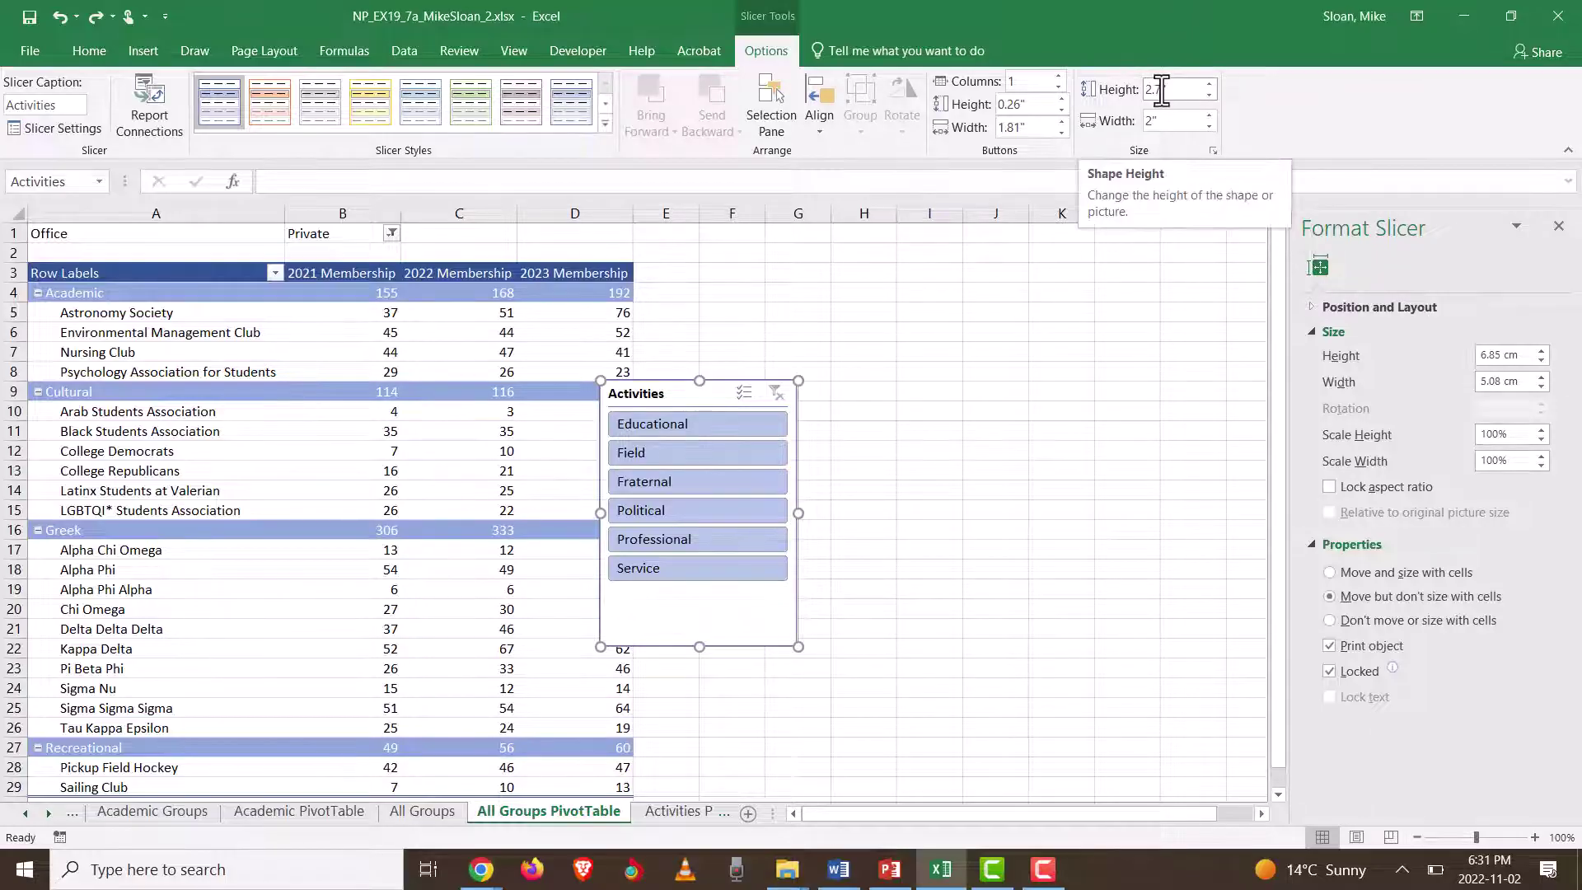
Step: Set the Activities slicer's height to 2.2", and switch to Word to recheck the required slicer dimensions
left_click(1161, 90)
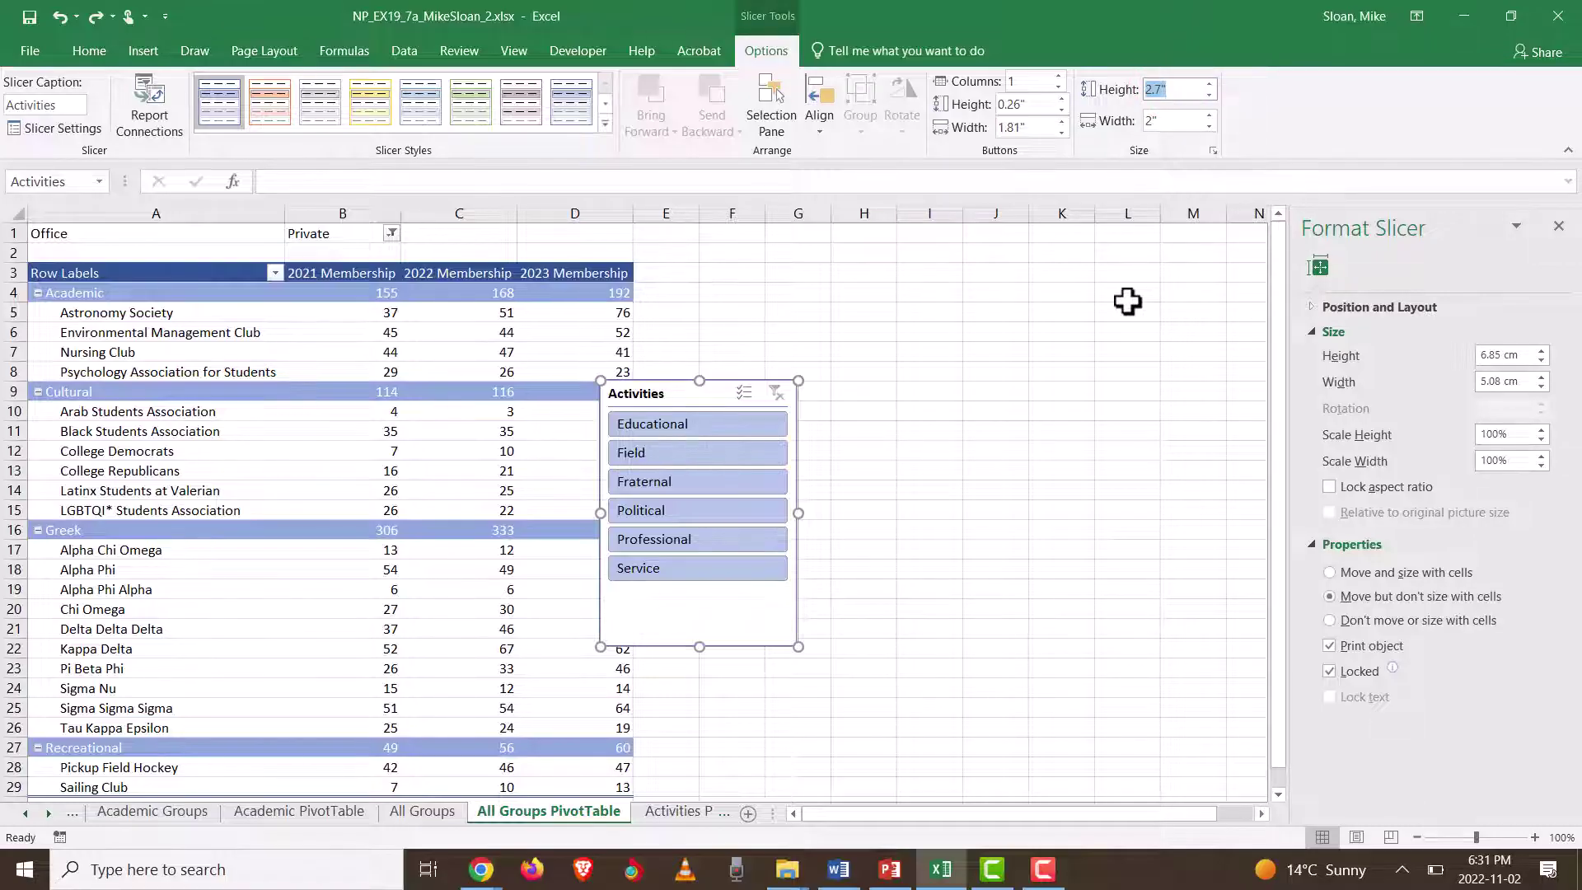
type("2.2")
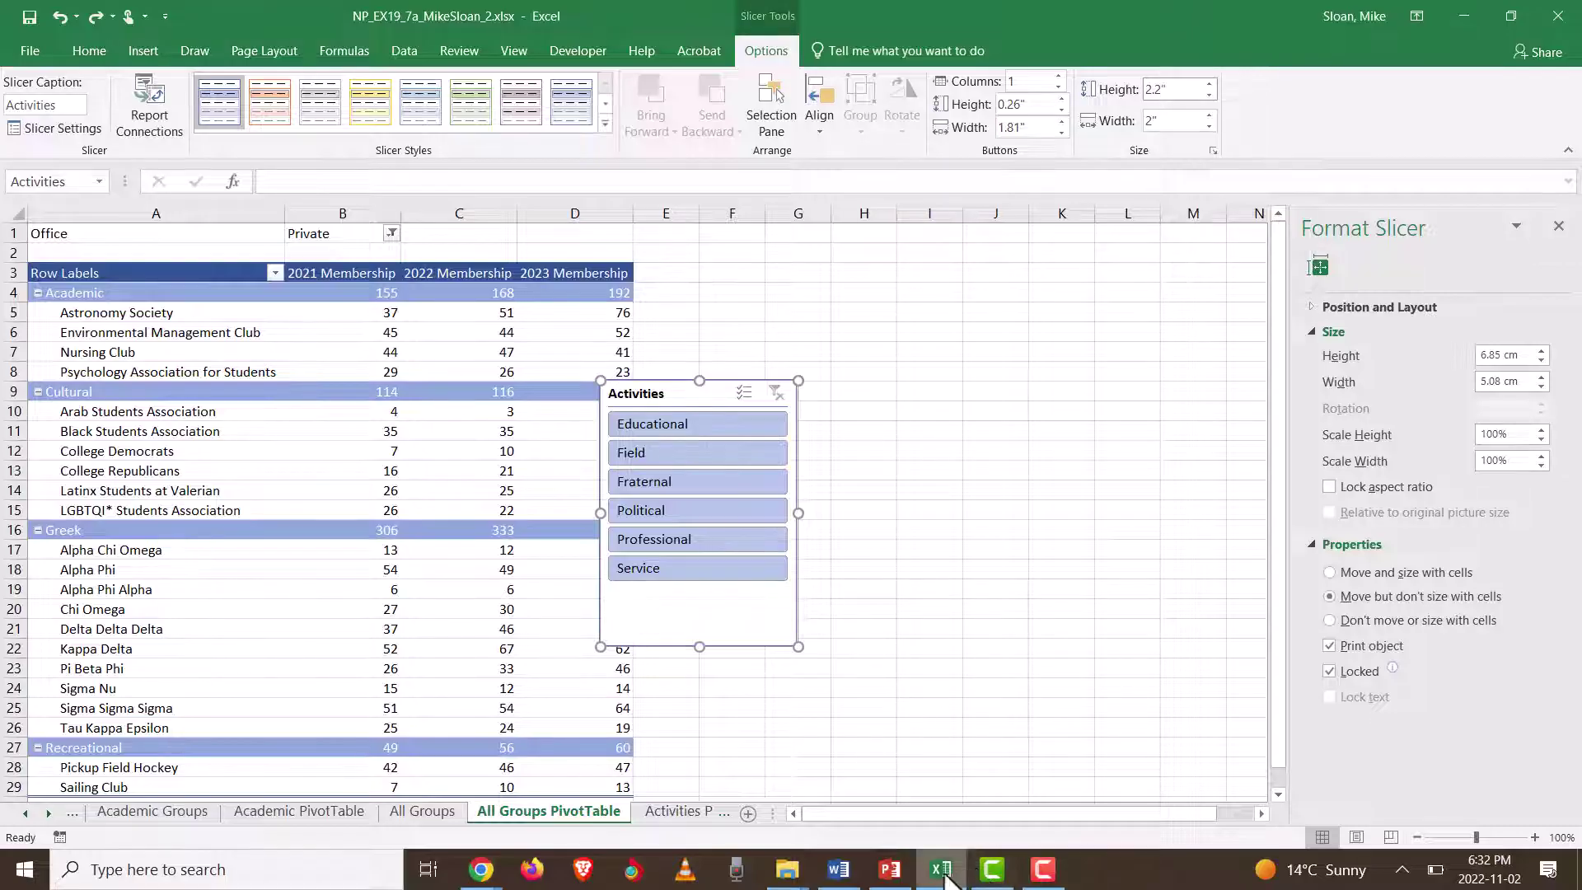
left_click(848, 873)
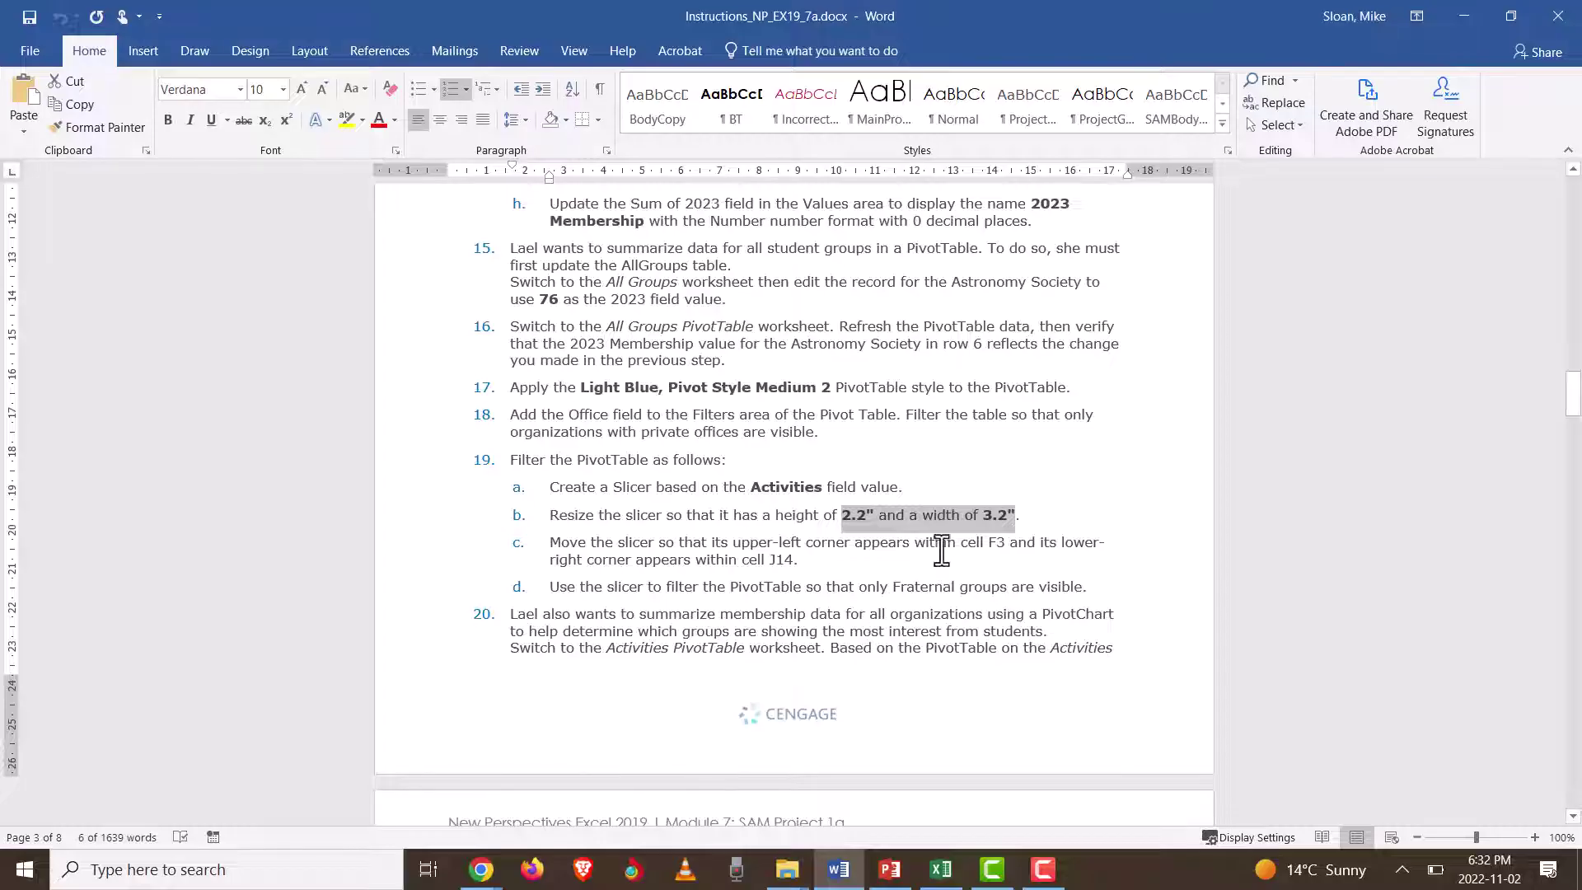
Step: Set the Activities slicer's width to 3.2" in Excel, and check it against instruction 19b in Word
key("alt+Tab")
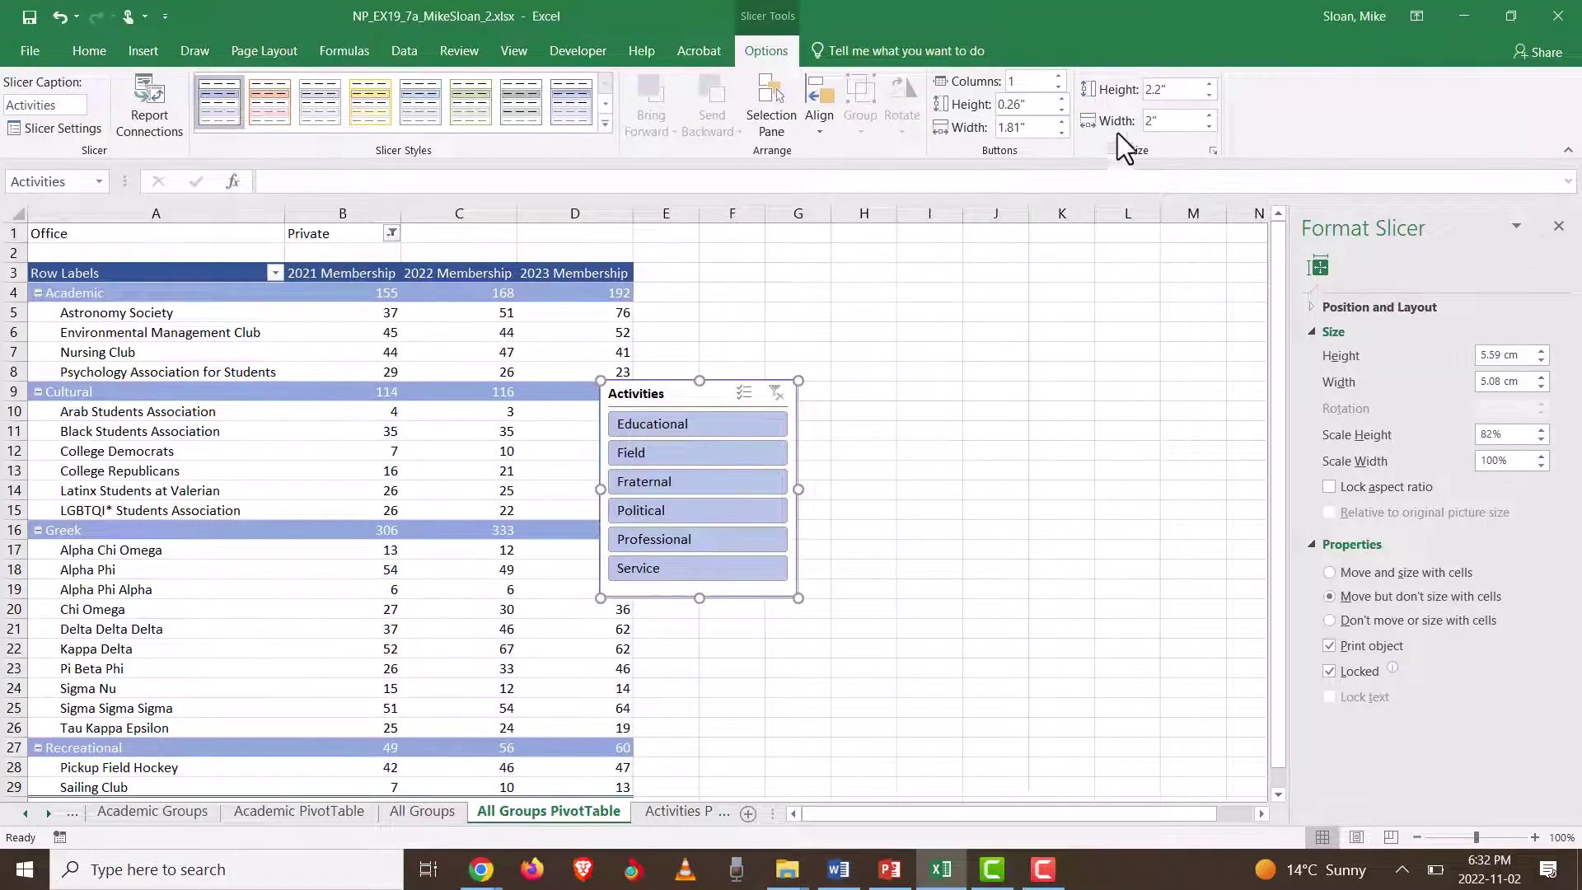
left_click(1151, 121)
type("3.1")
key("alt+Tab")
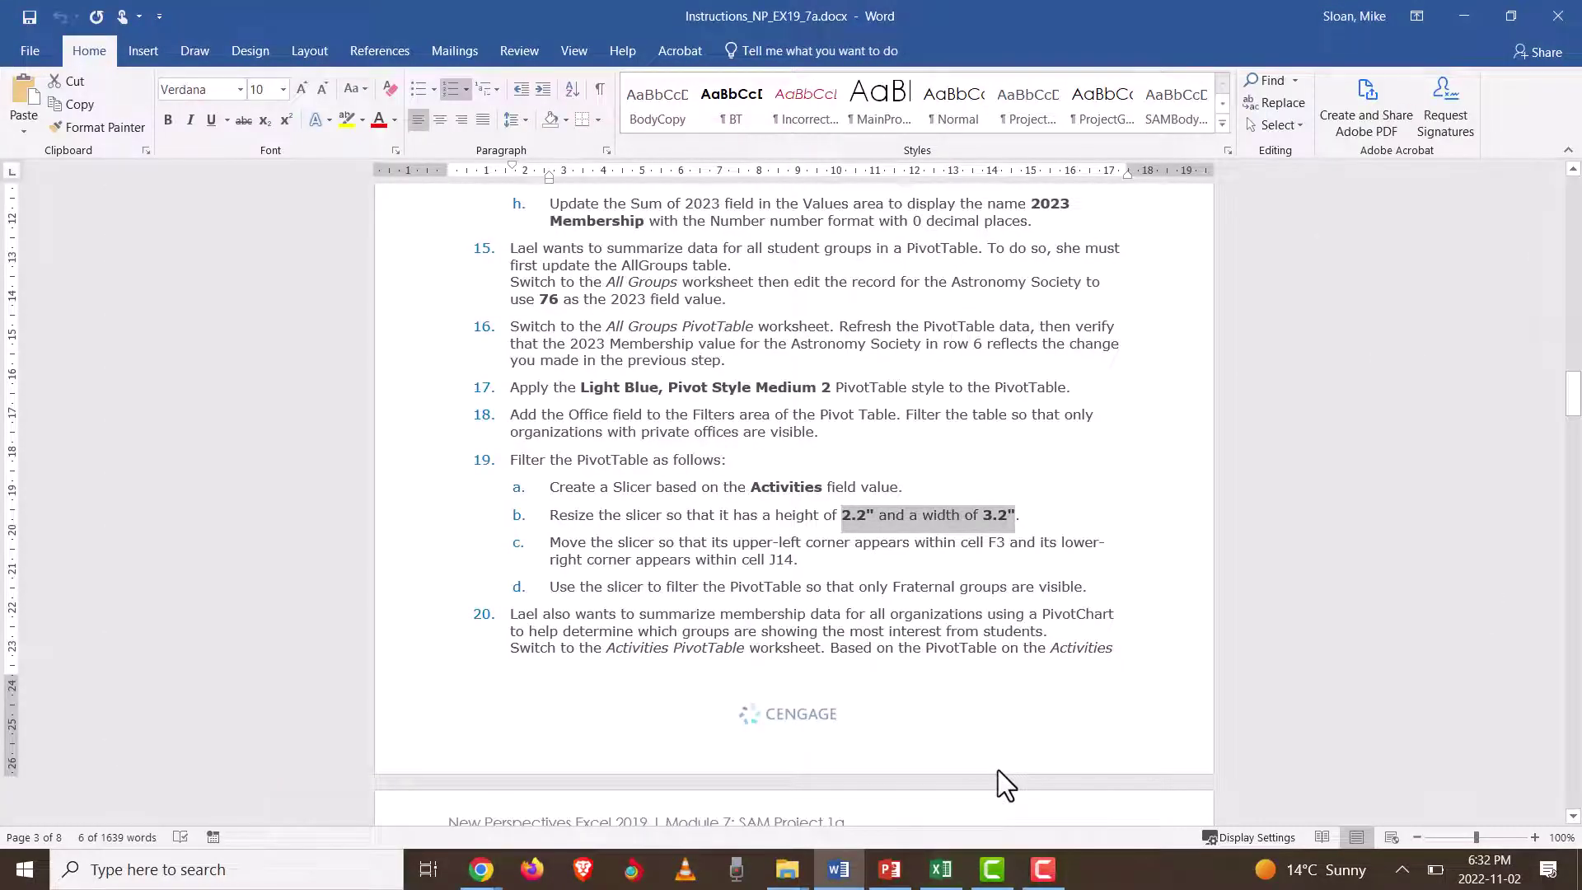
key("alt+Tab")
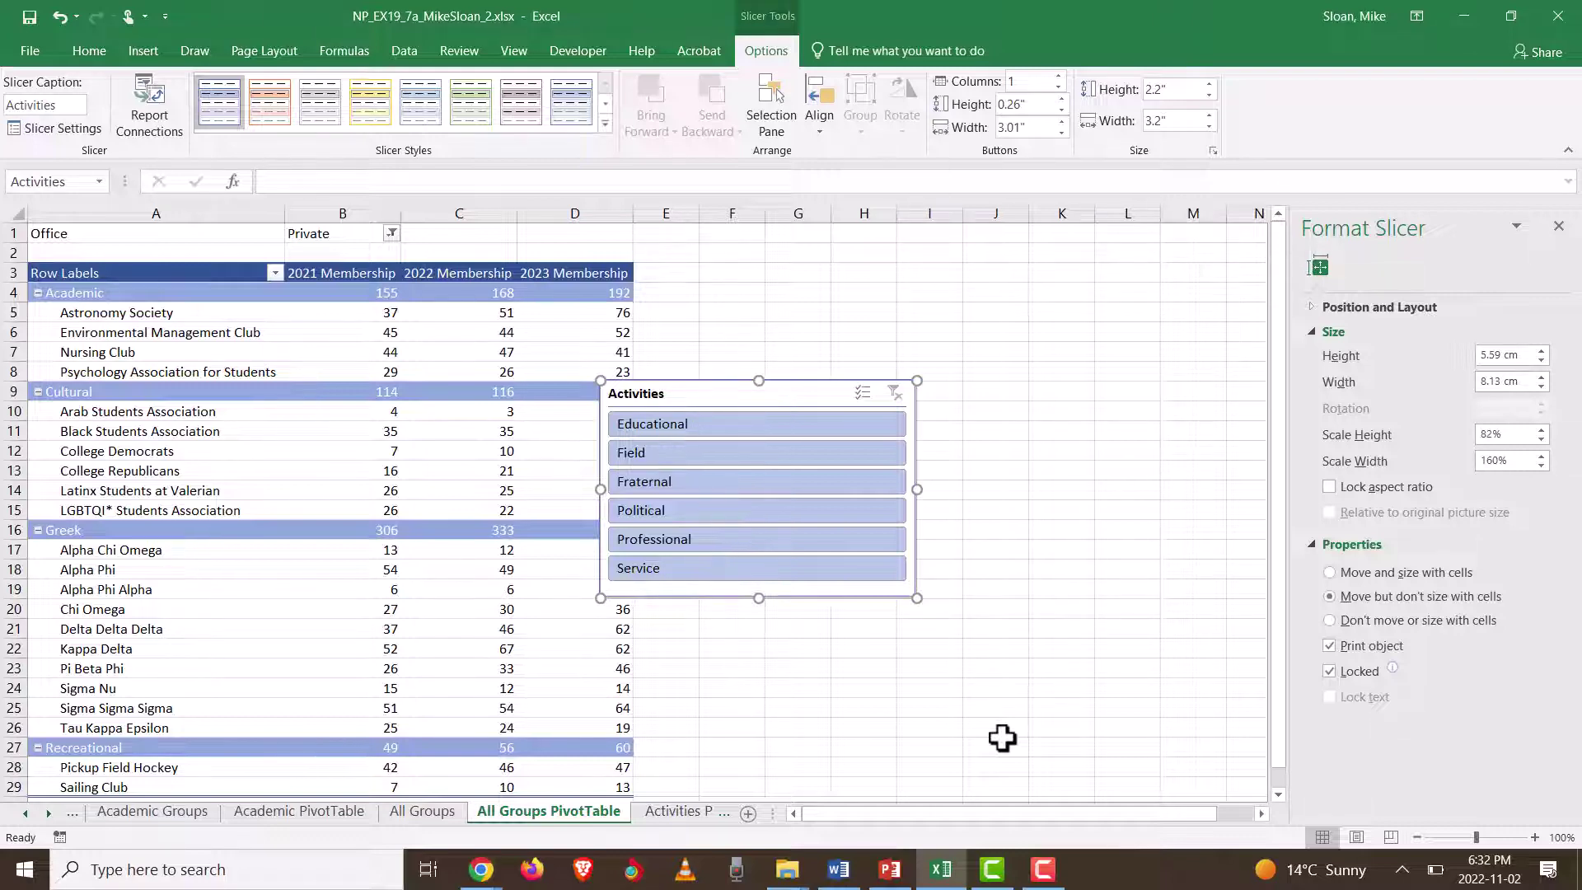
Step: Move the Activities slicer clear of the PivotTable into column F, and check its required placement in instruction 19c and Final Figure 5 in Word
left_click_drag(702, 386, 743, 352)
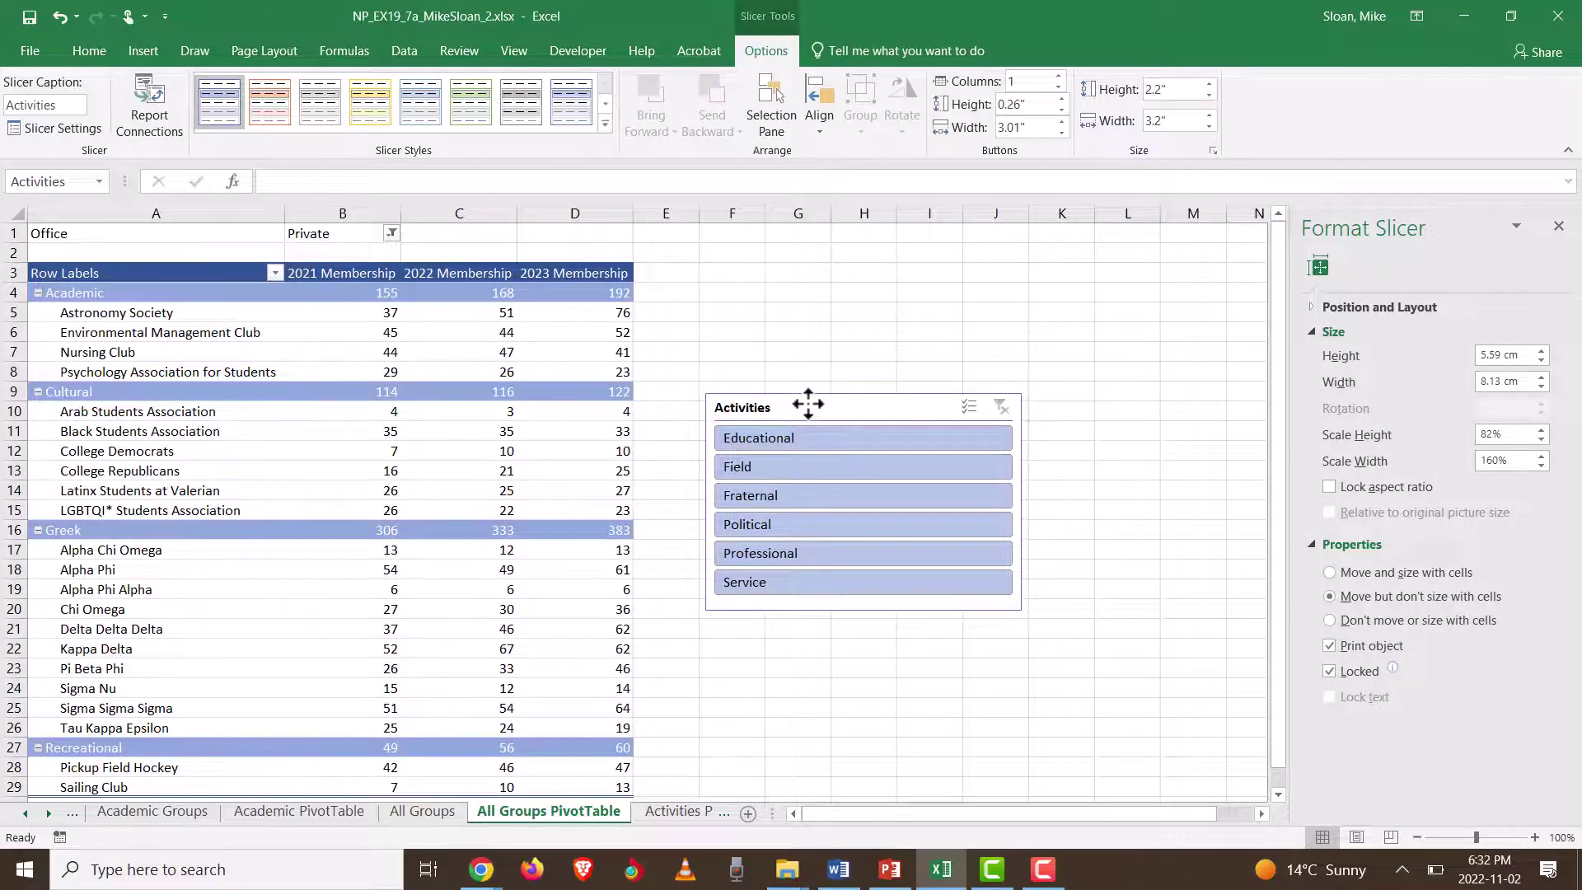
left_click(809, 404)
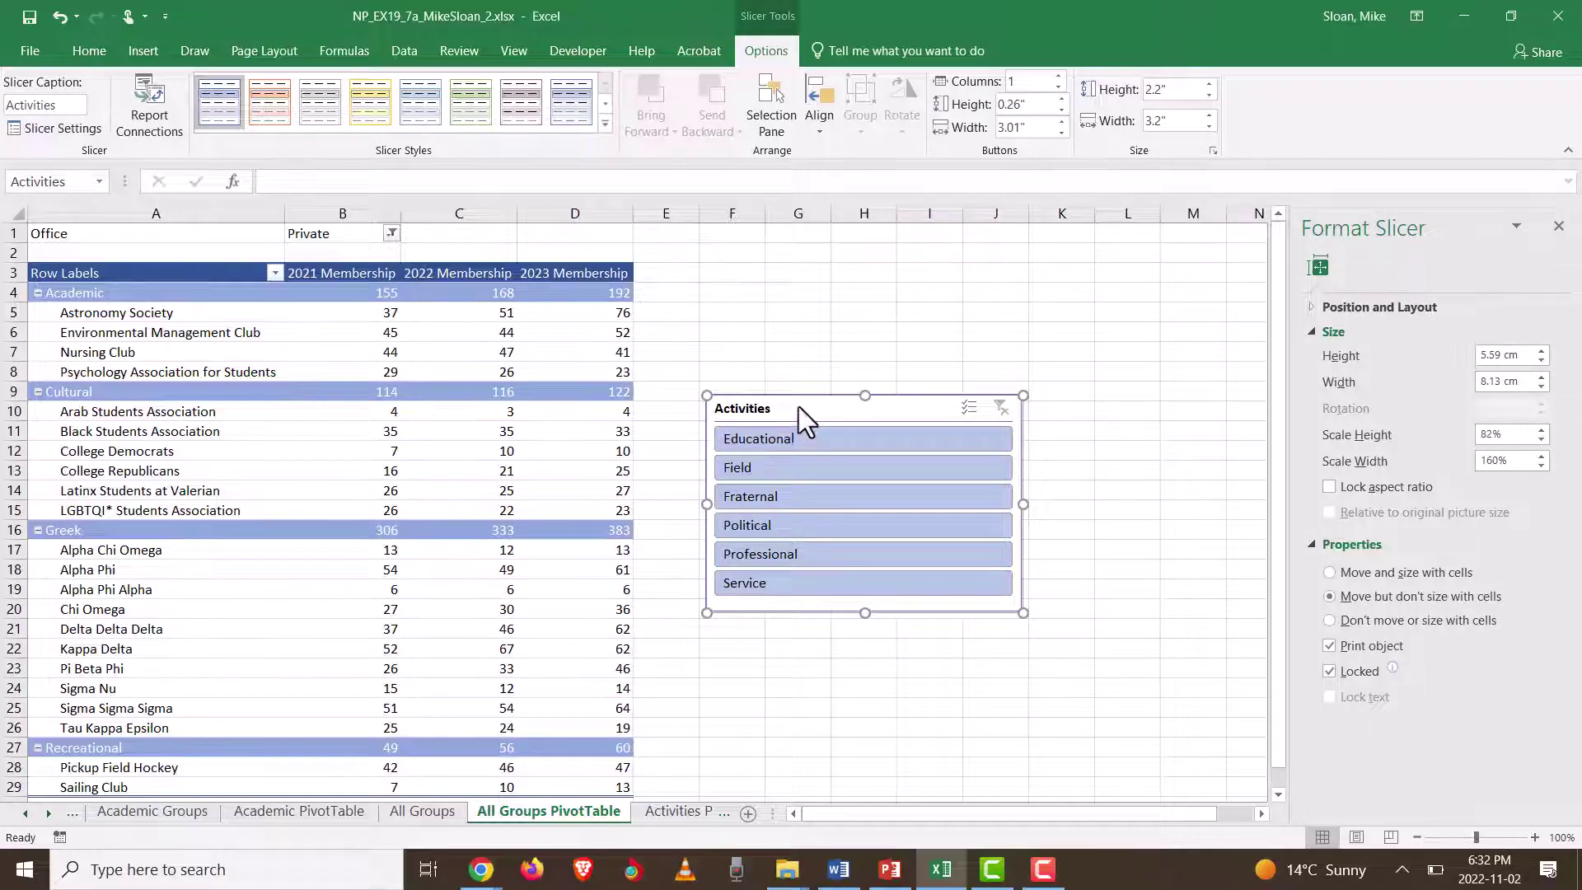
key("alt+Tab")
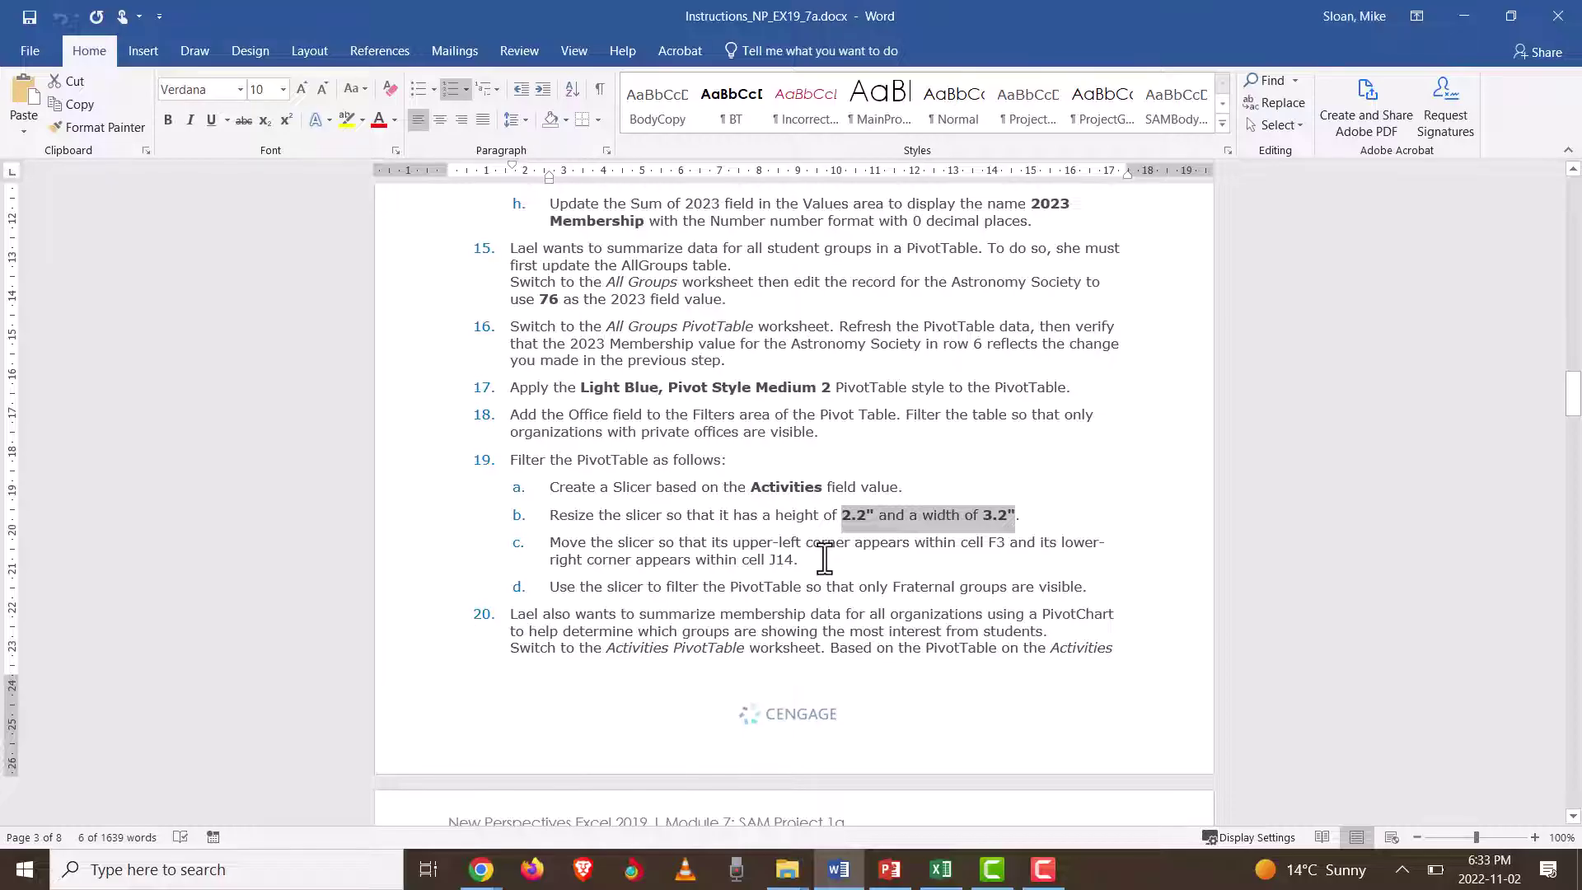
scroll(824, 558, "down", 15)
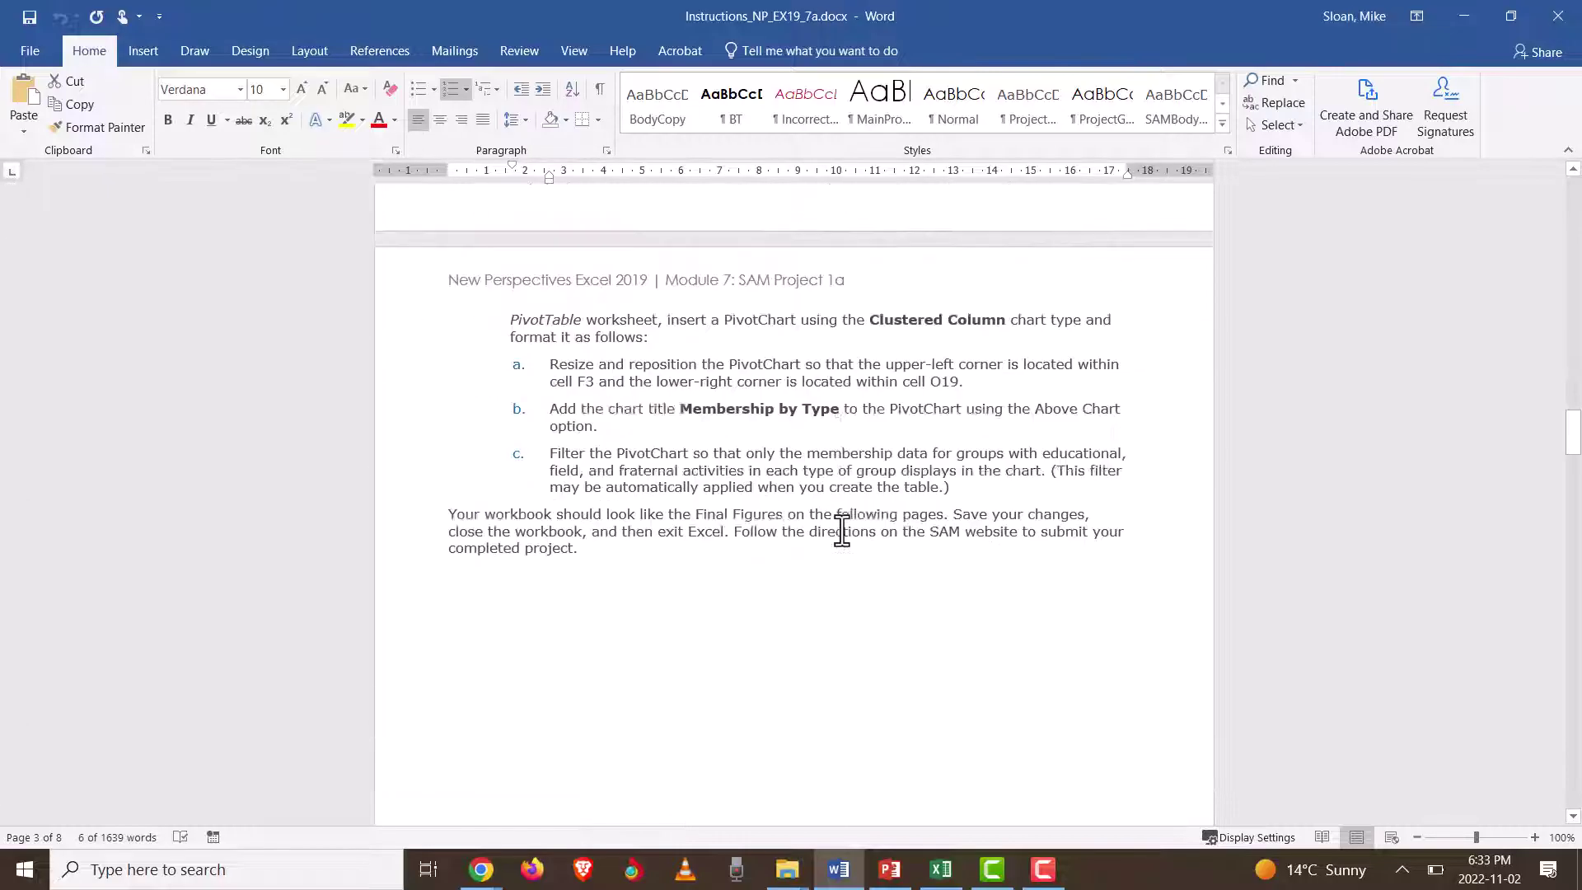
scroll(876, 567, "up", 3)
scroll(876, 577, "down", 20)
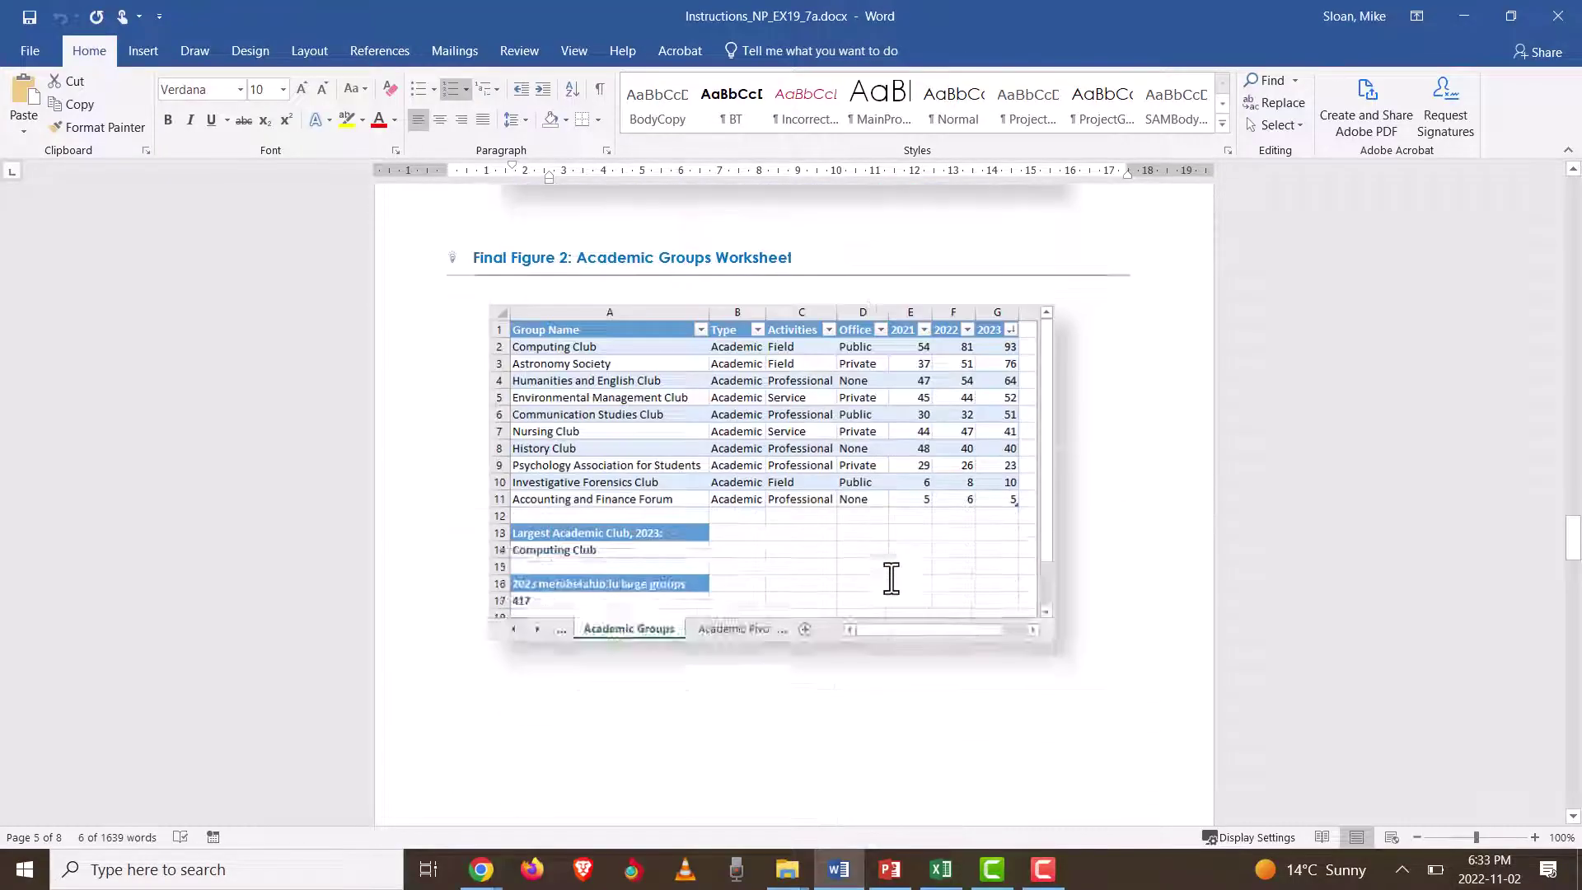
scroll(883, 580, "down", 18)
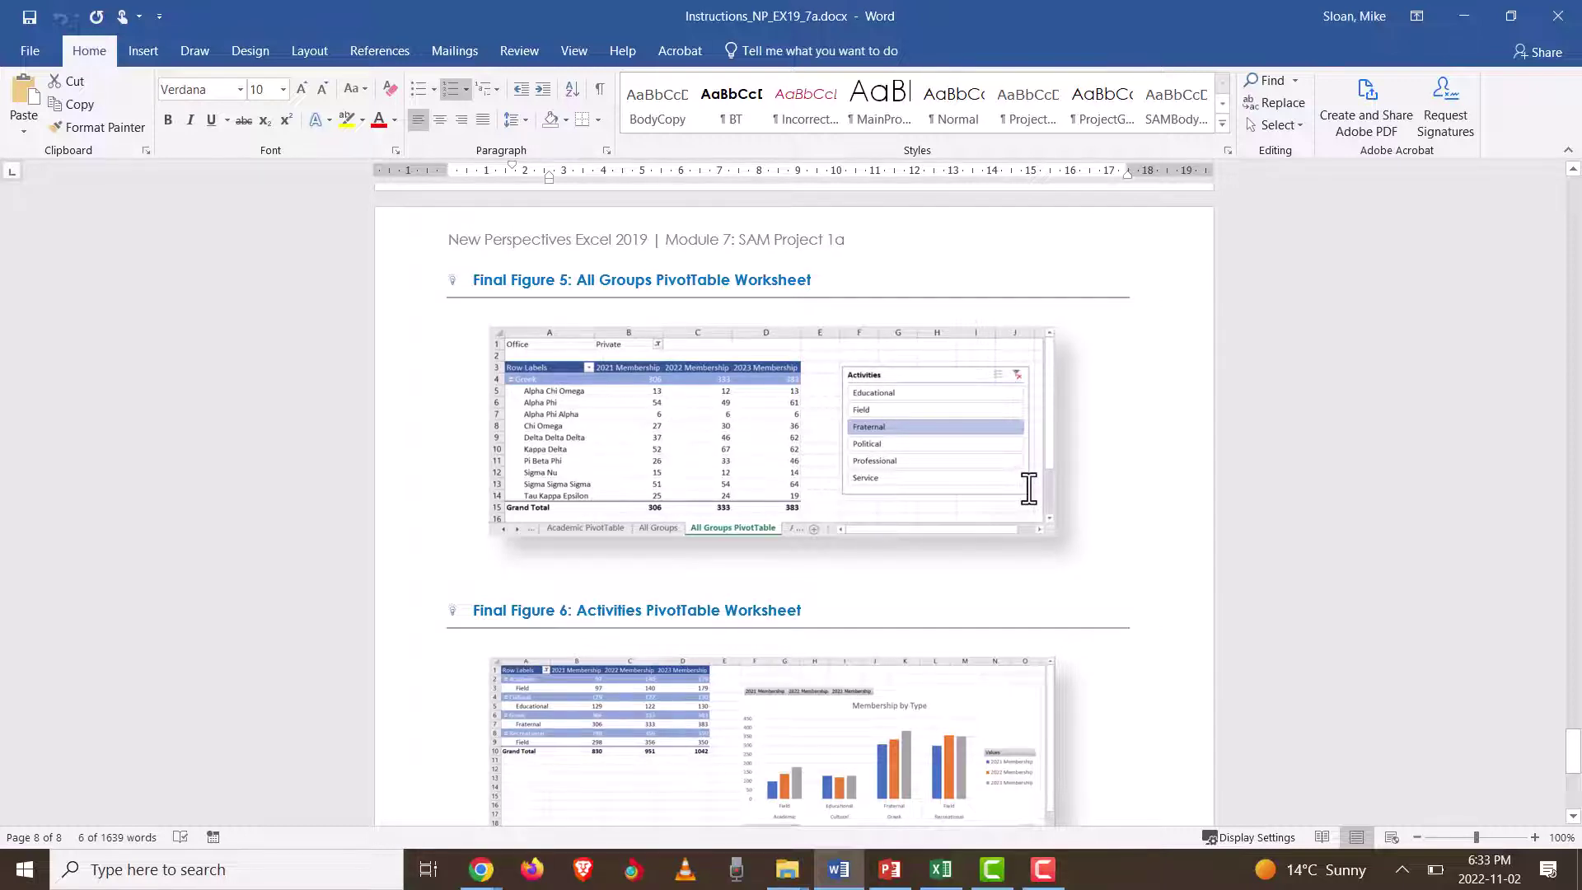
key("alt+Tab")
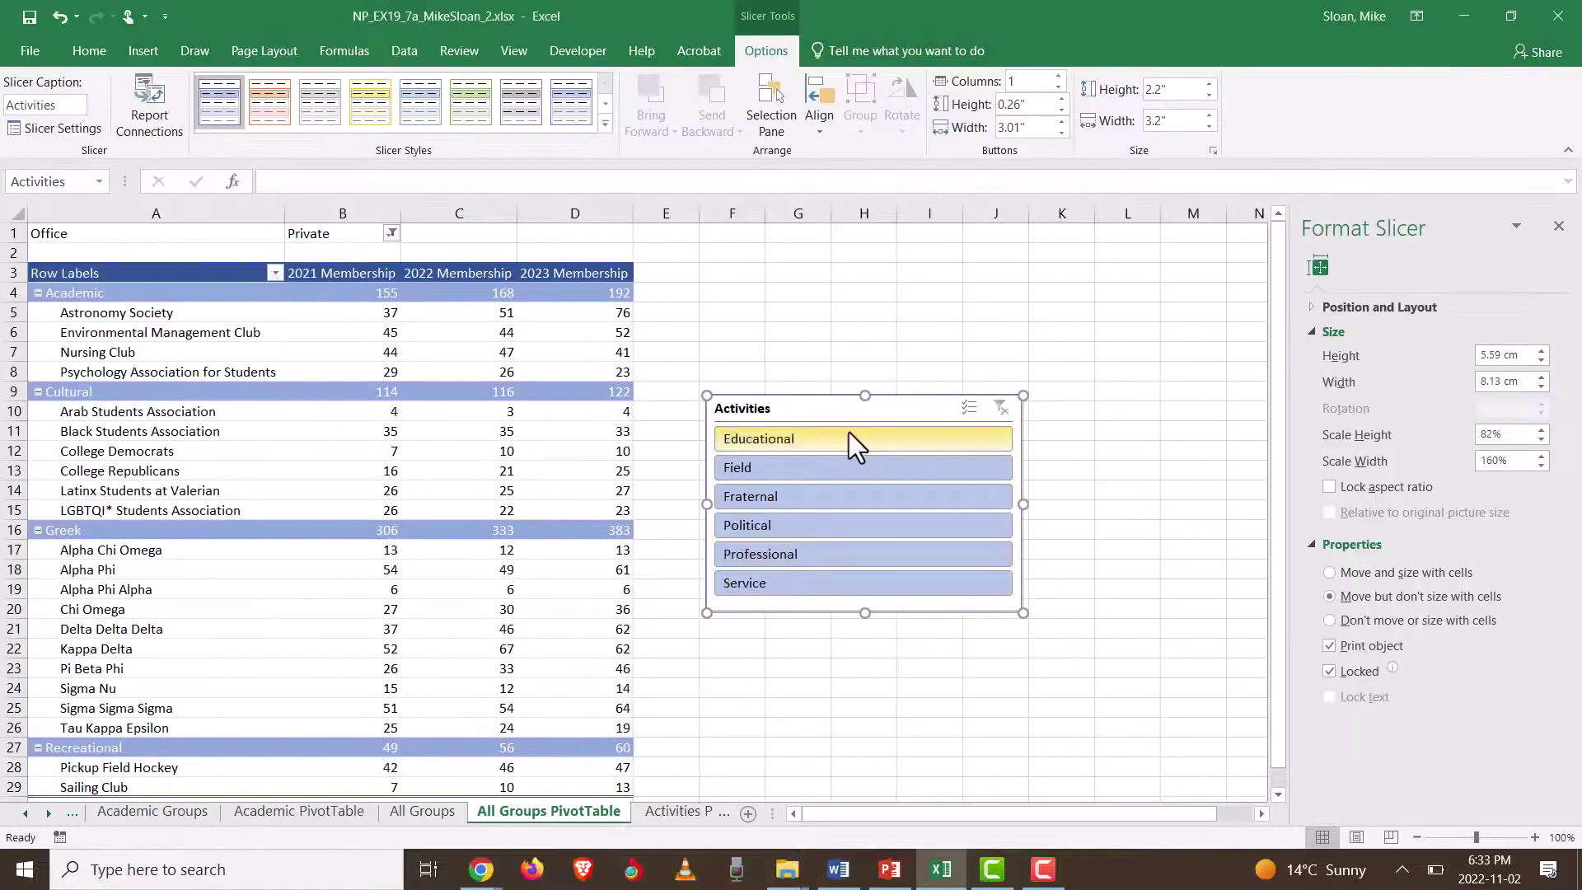
Step: Move the Activities slicer so its upper-left corner lies in cell F3 and its lower-right corner in cell J14
left_click_drag(823, 410, 821, 280)
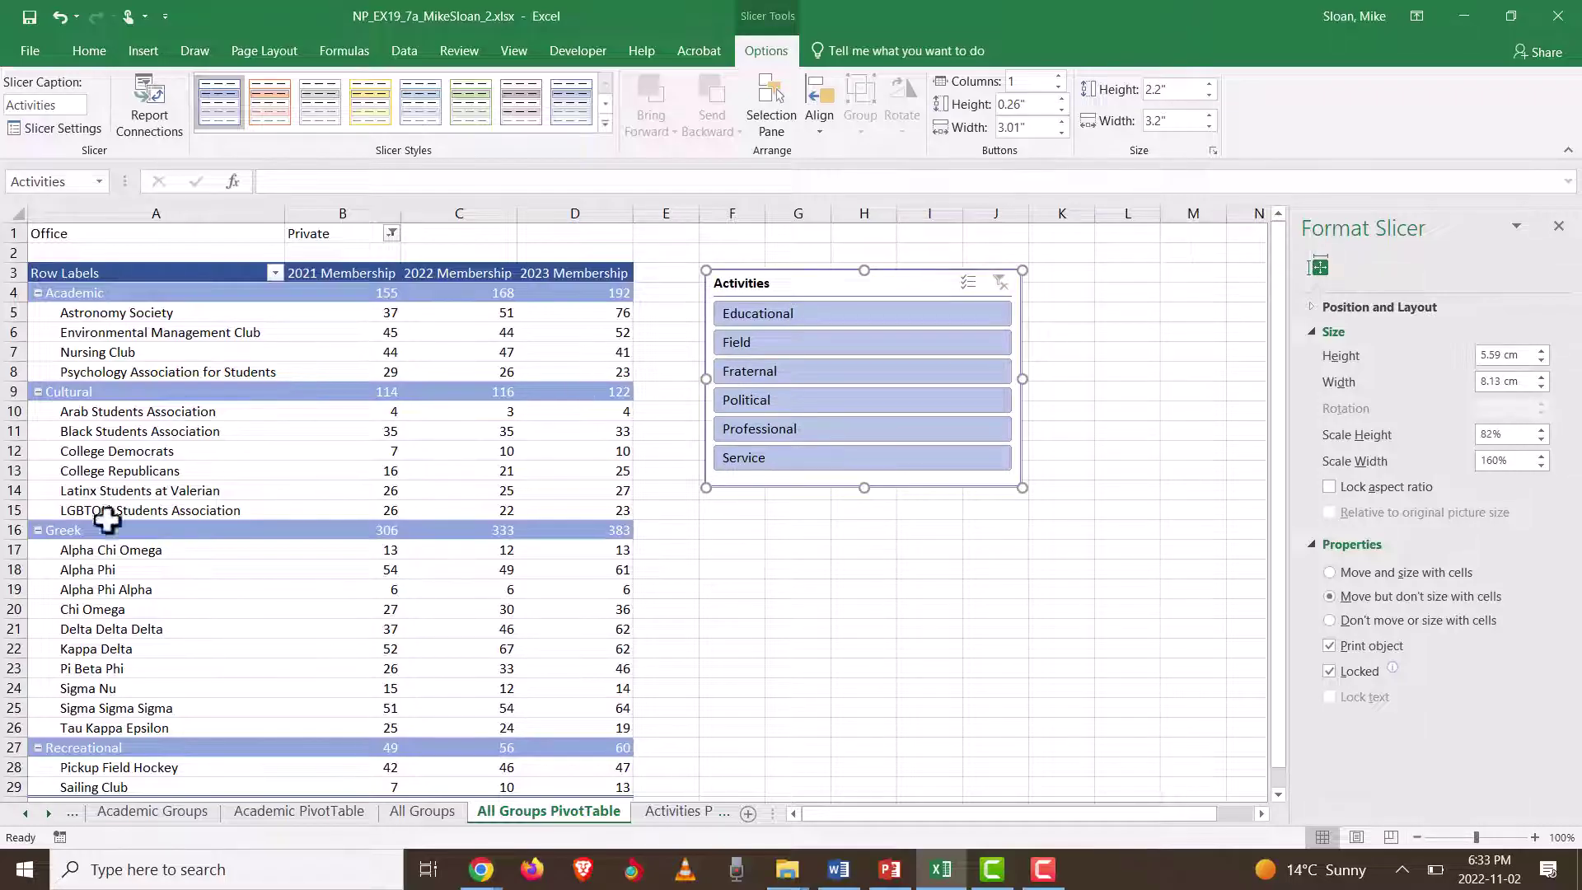
left_click(9, 489)
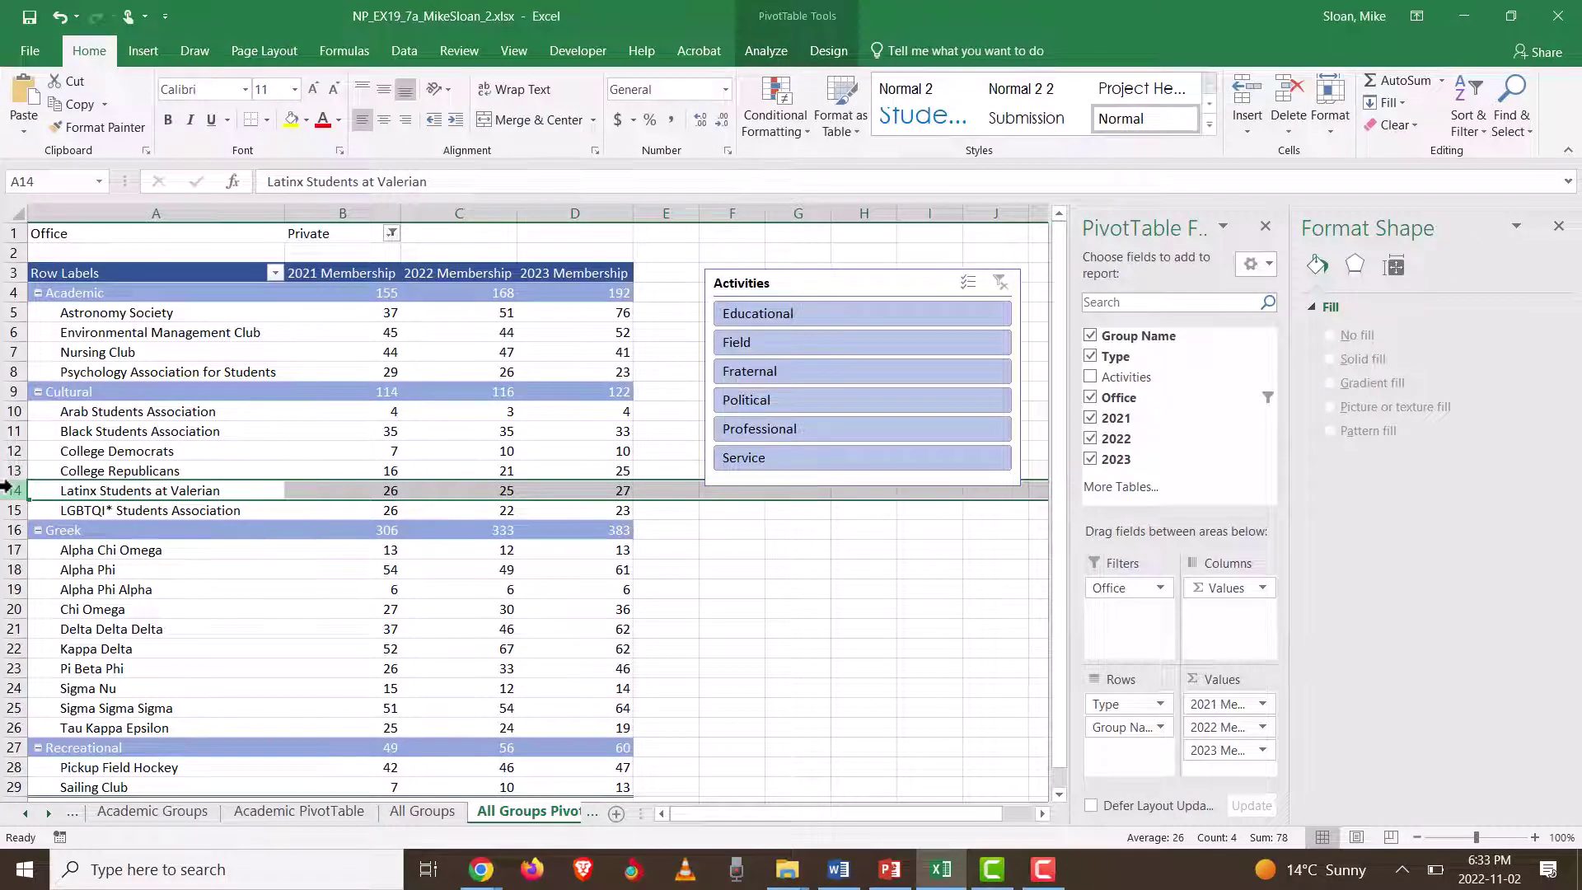
left_click(818, 277)
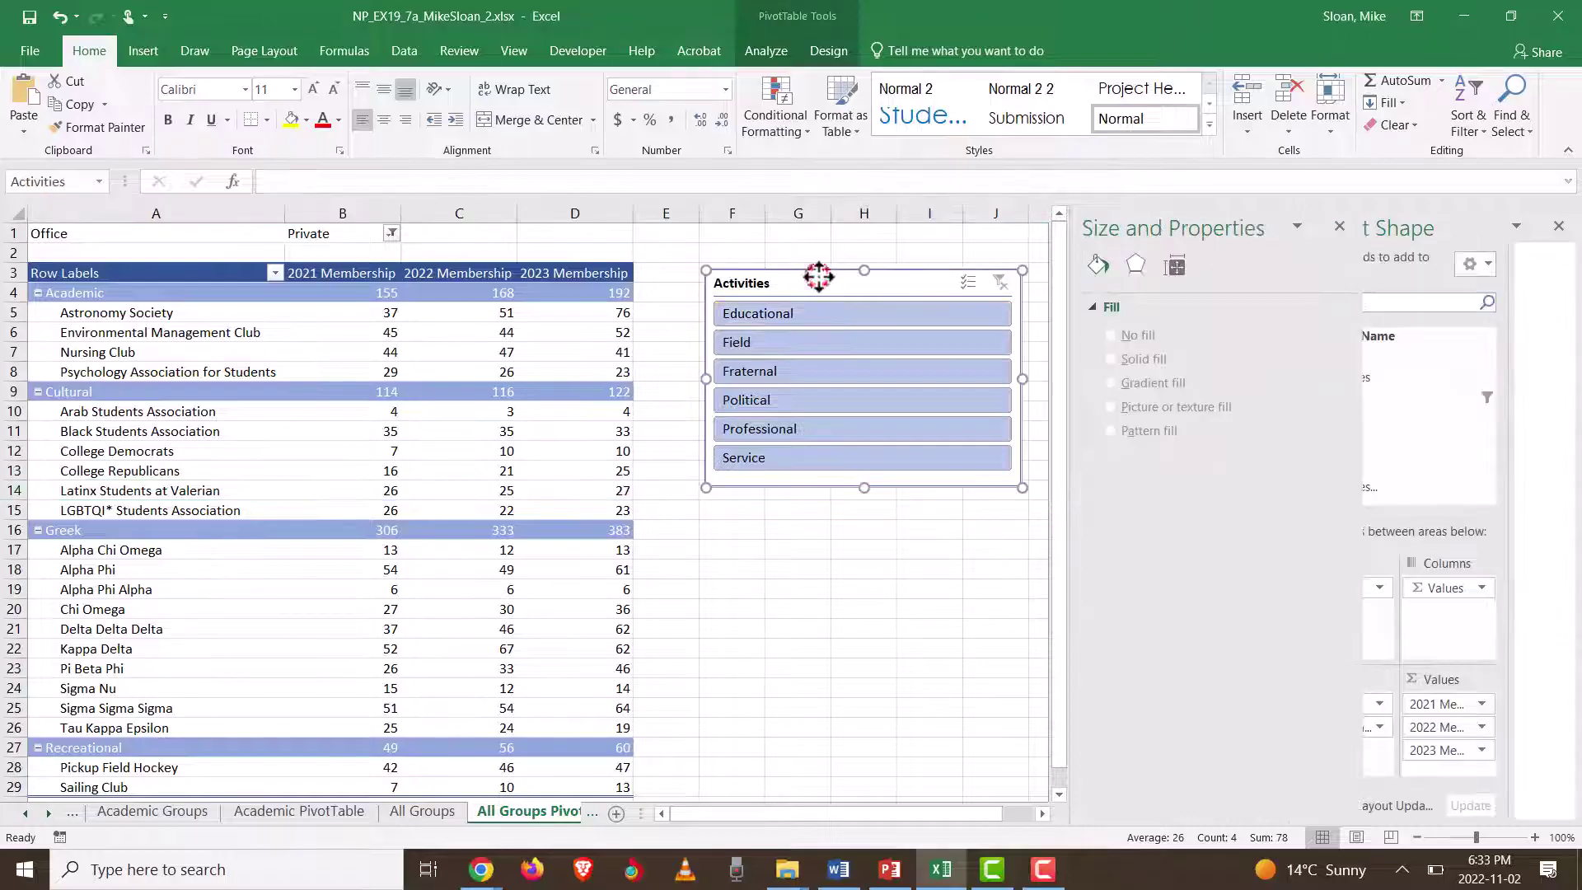
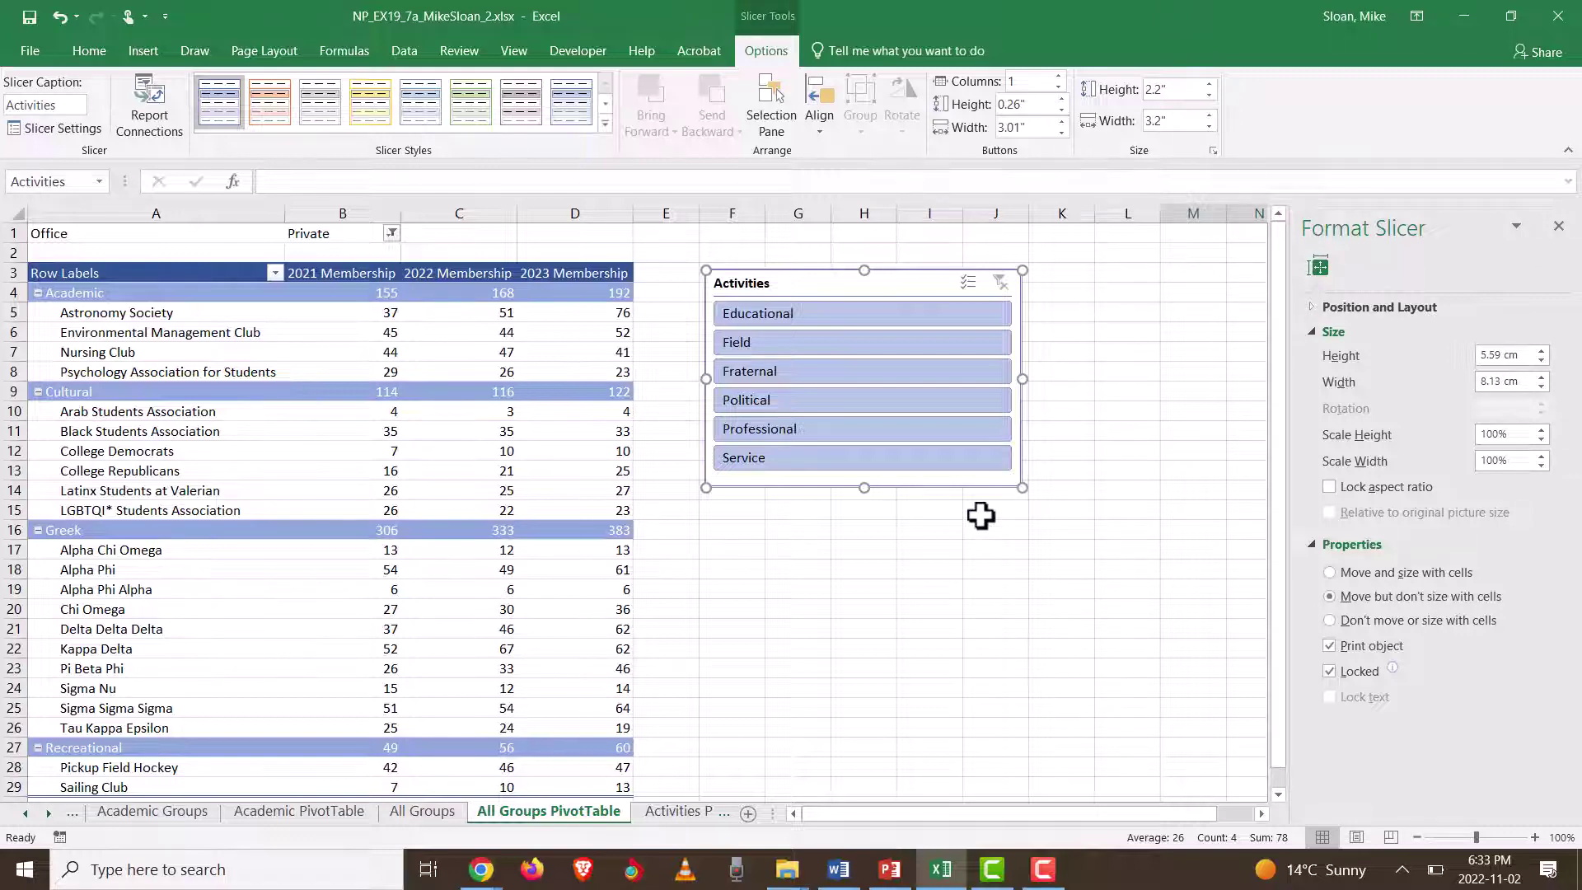
Step: Review instructions 19c and 19d in Word for the slicer's position and the filter it must apply
left_click(839, 869)
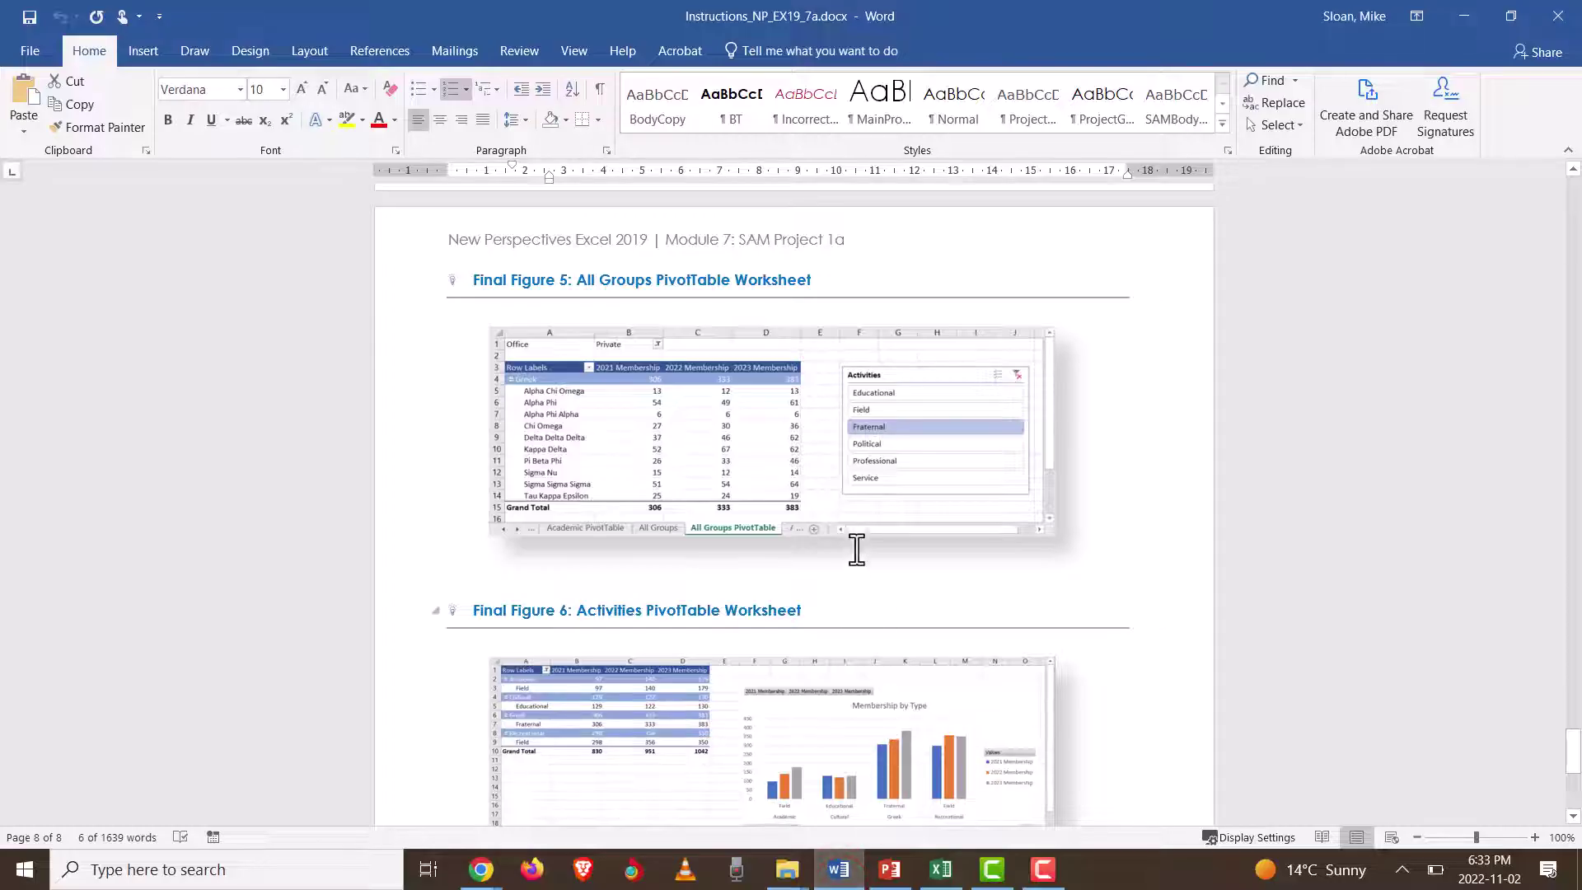
scroll(777, 486, "up", 15)
scroll(785, 478, "down", 15)
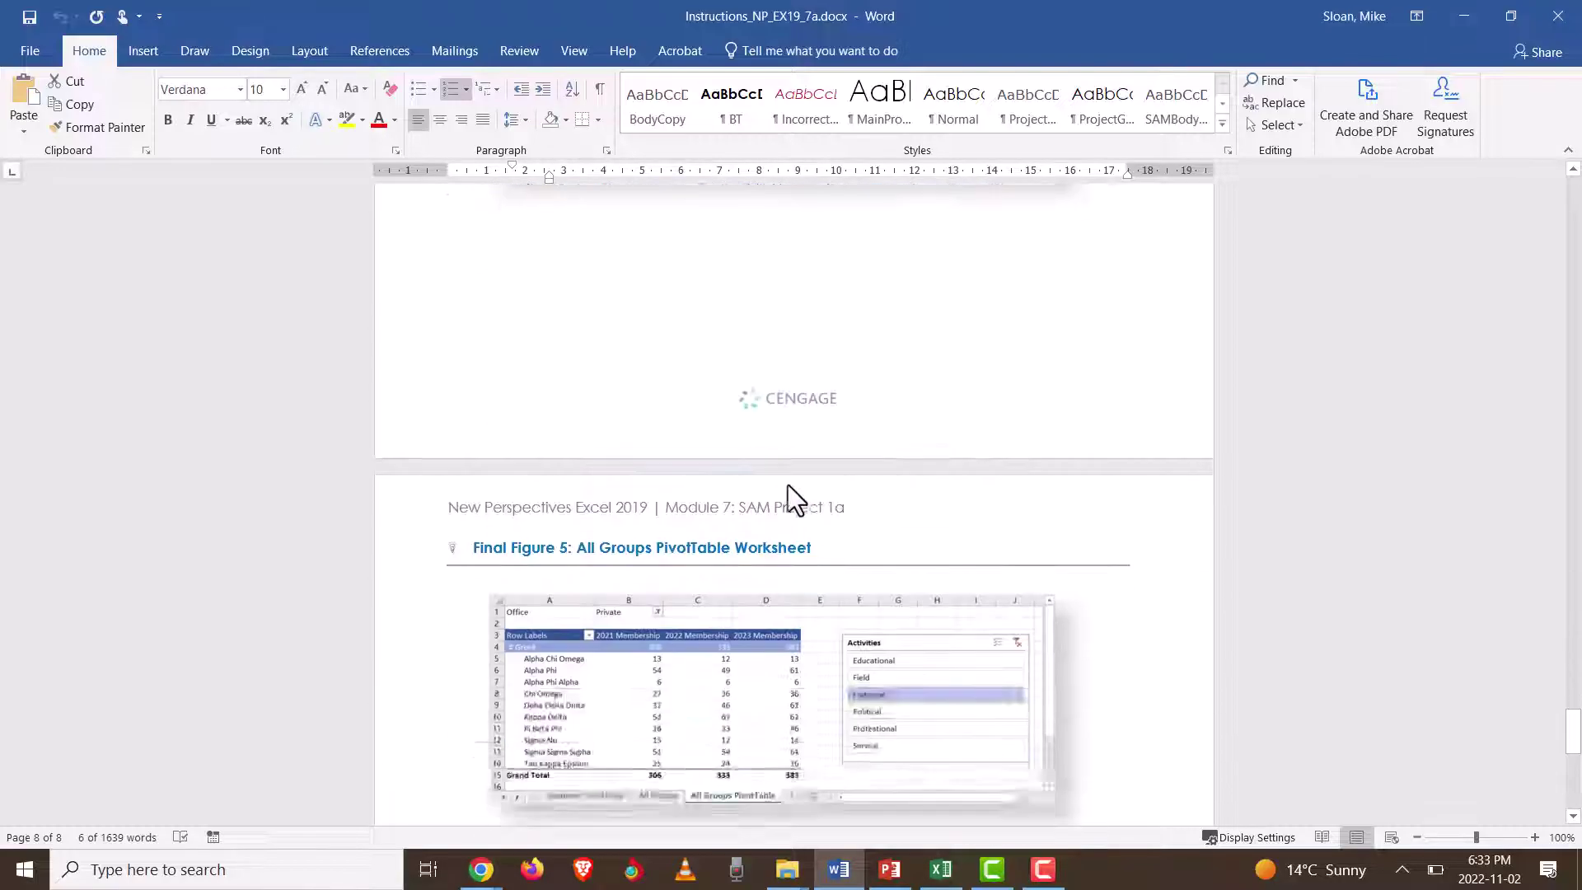
scroll(803, 515, "up", 20)
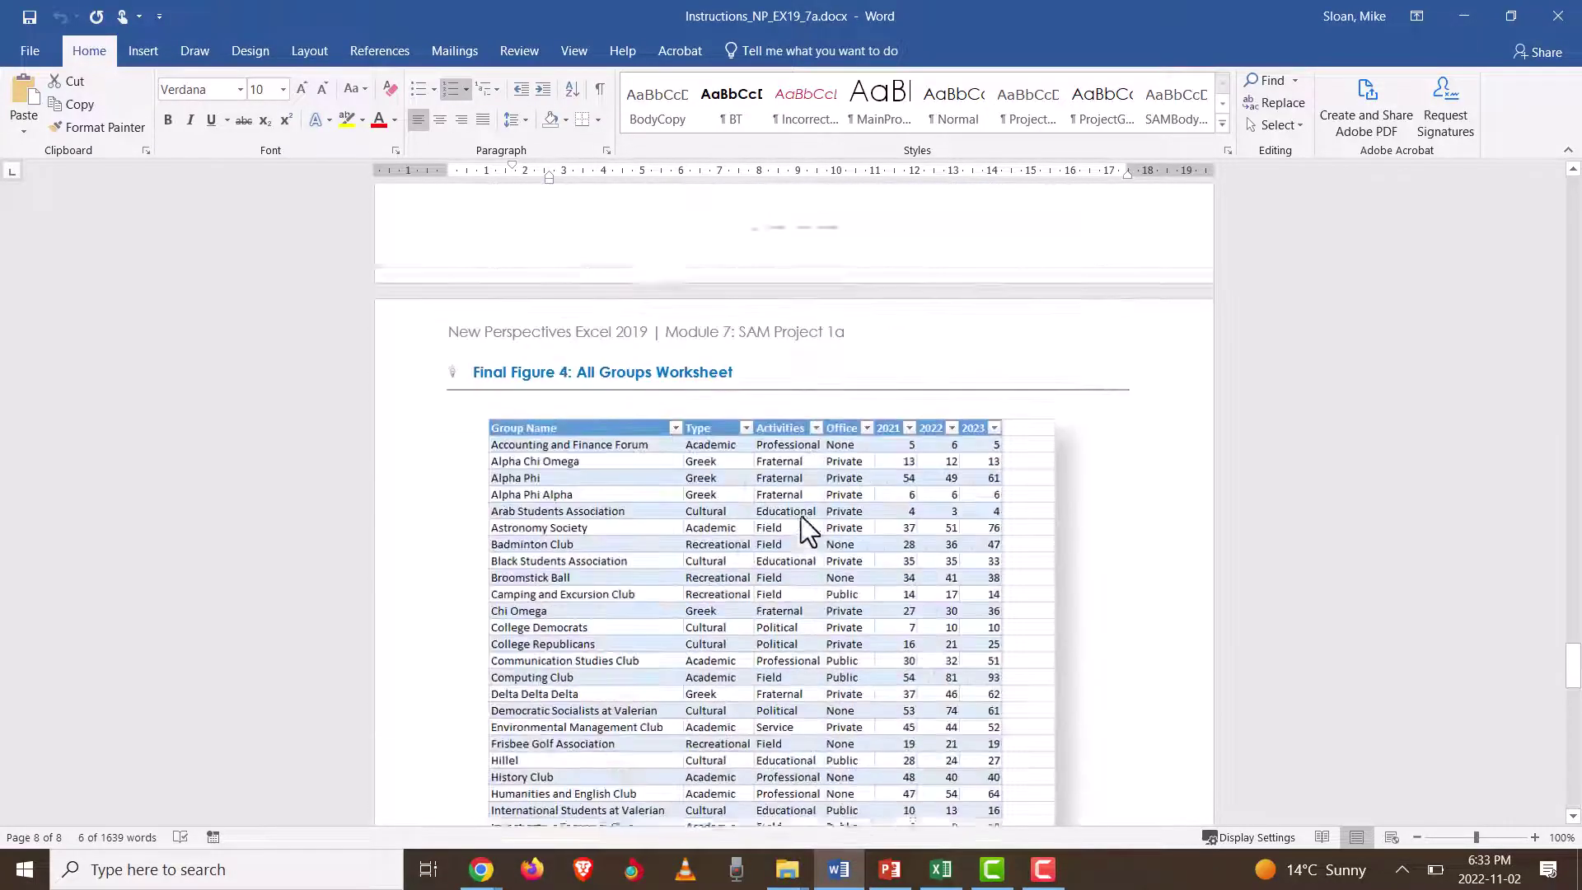
scroll(807, 568, "down", 15)
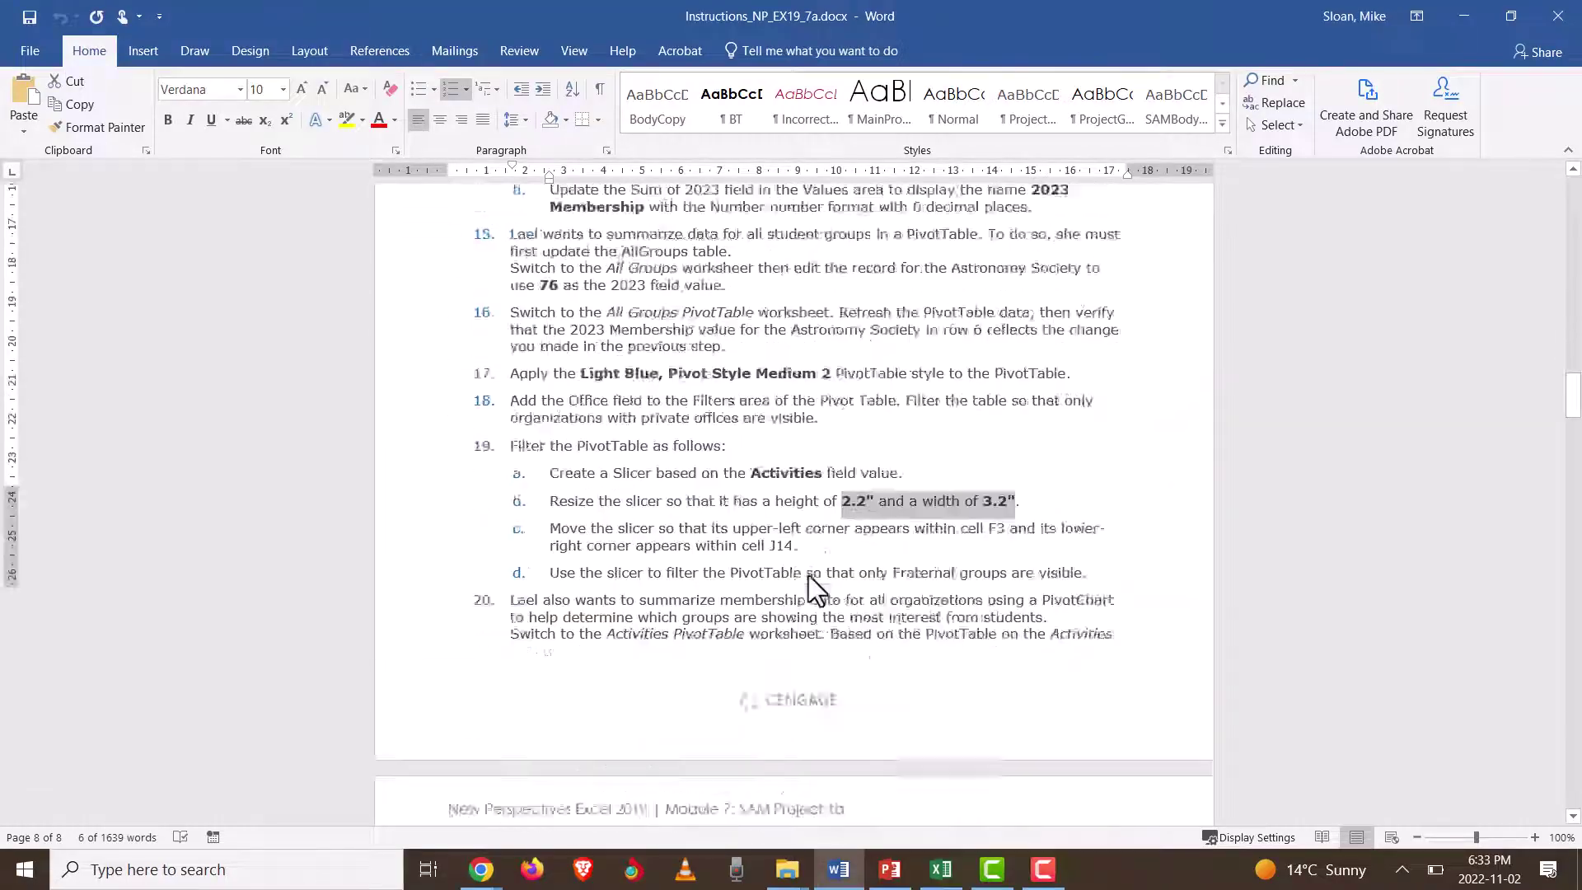
left_click(667, 599)
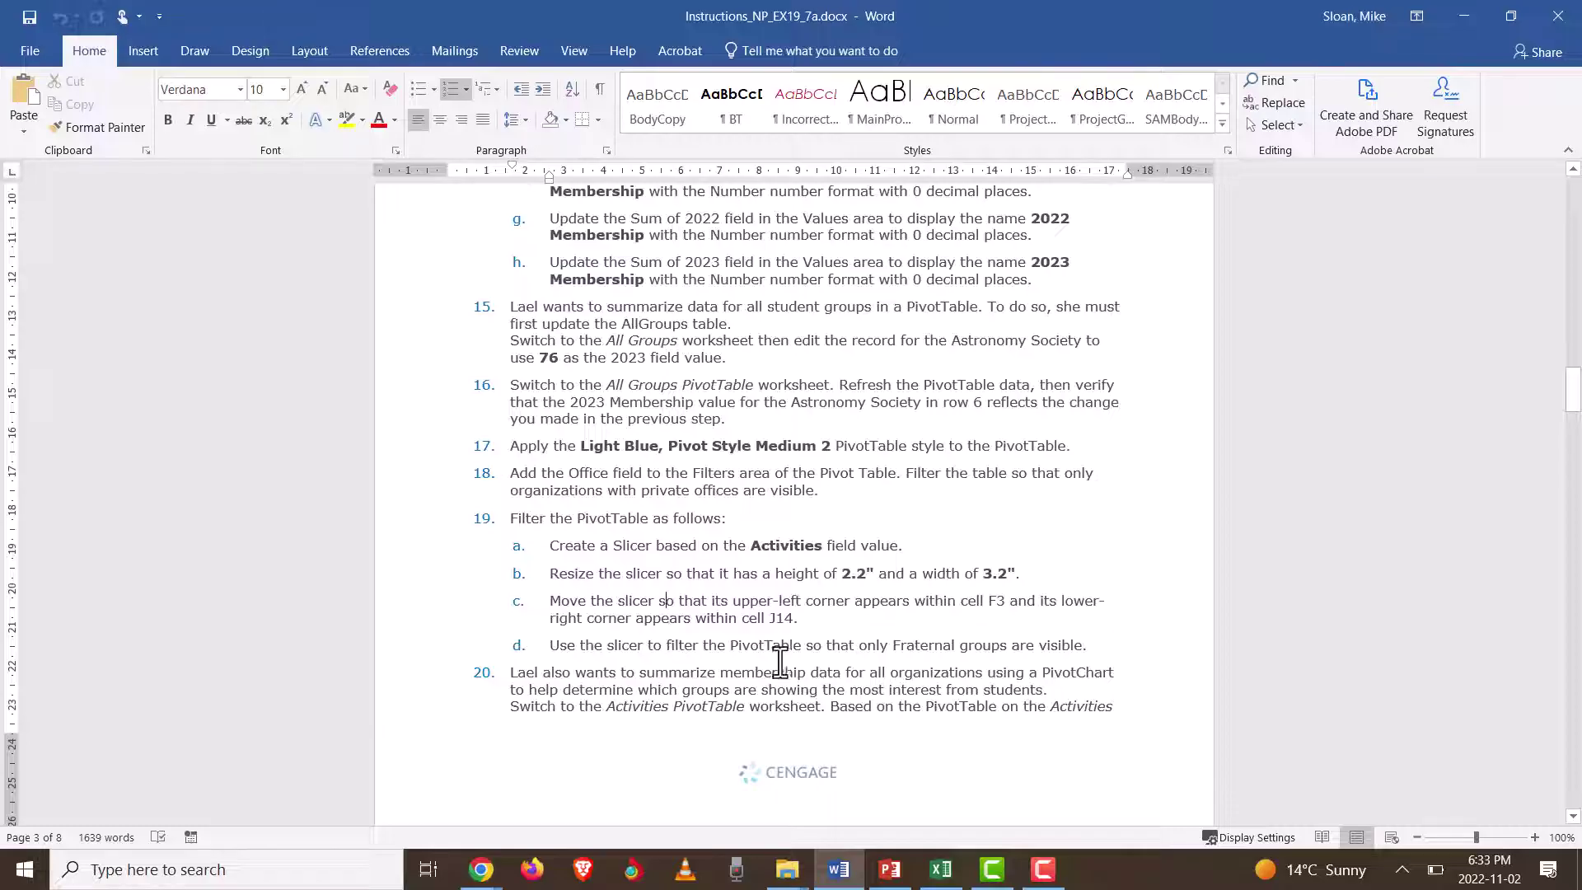
left_click(849, 645)
Step: Back in Excel, try the Activities slicer with Fraternal and Field, clear its filter, and filter the PivotTable to Fraternal groups only
key("alt+Tab")
left_click(817, 373)
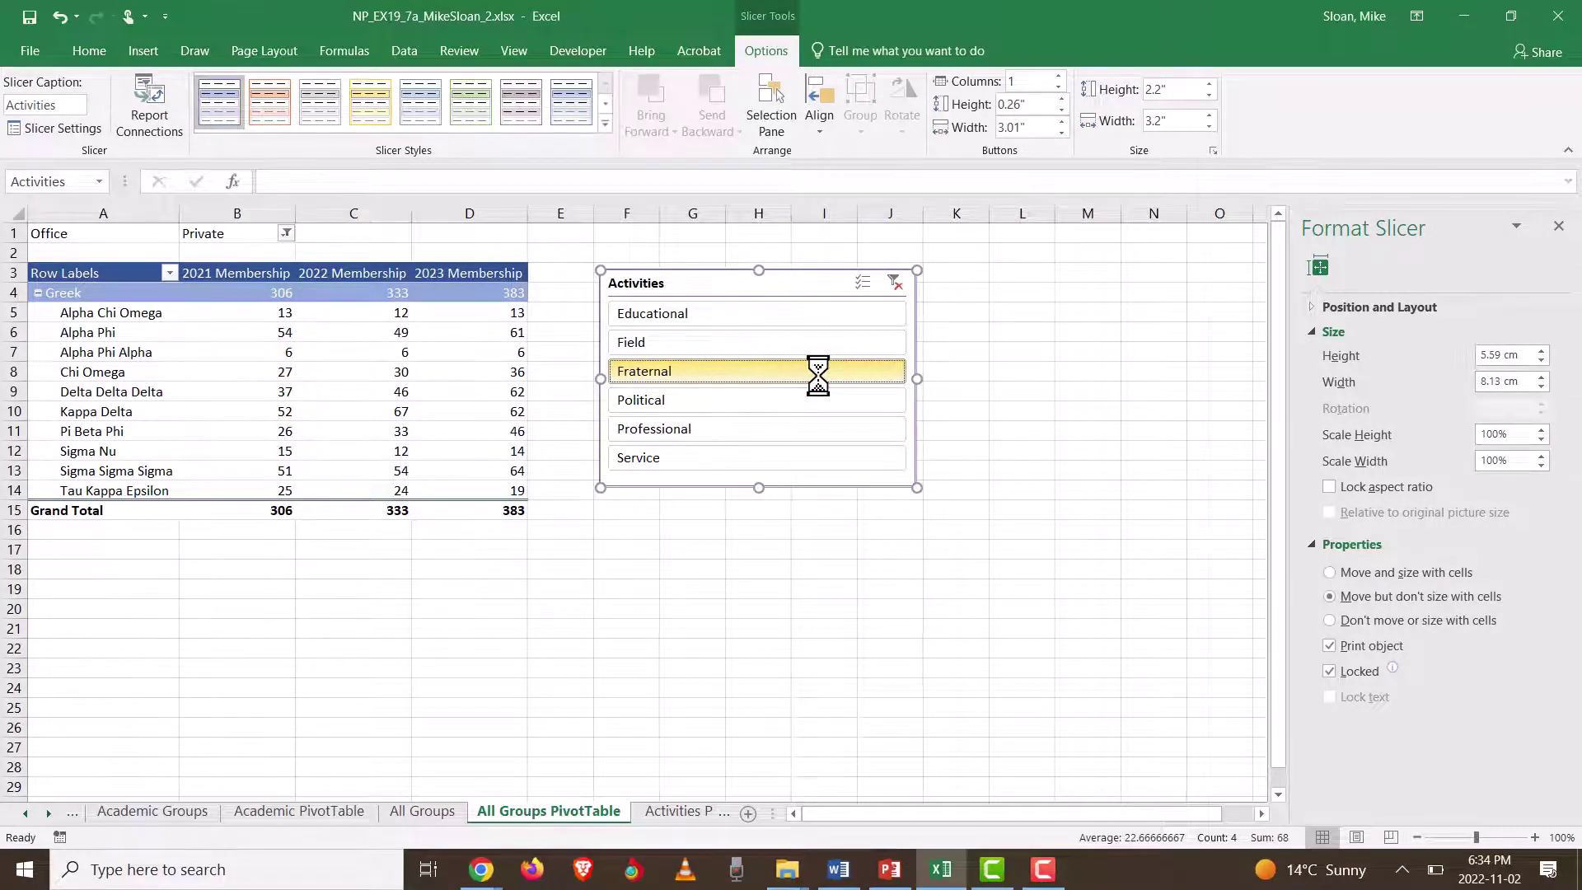
left_click(764, 342)
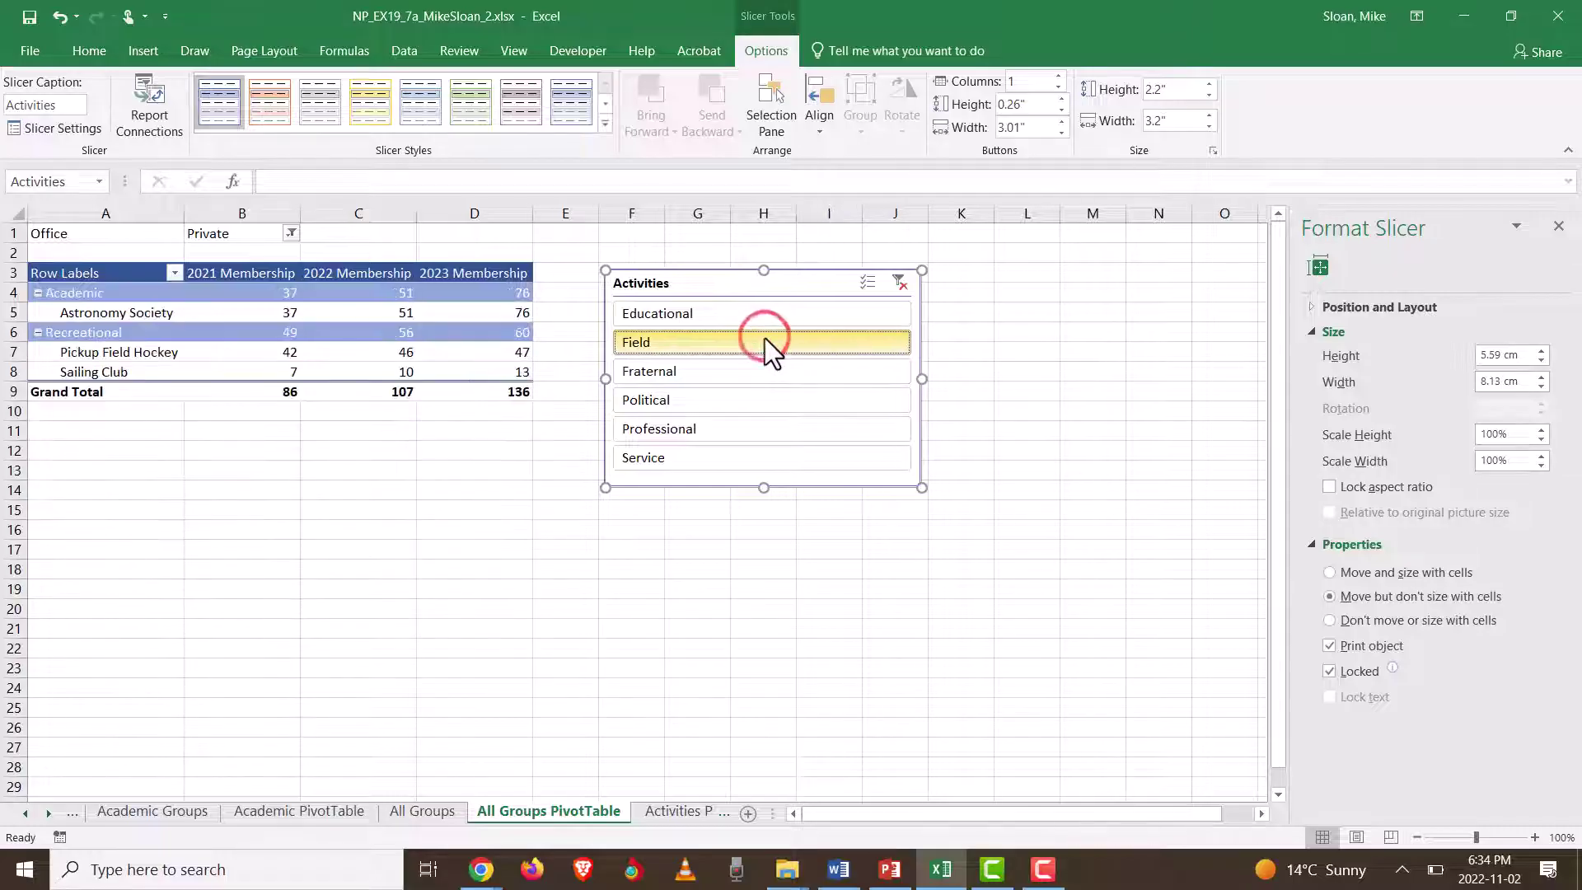
left_click(898, 281)
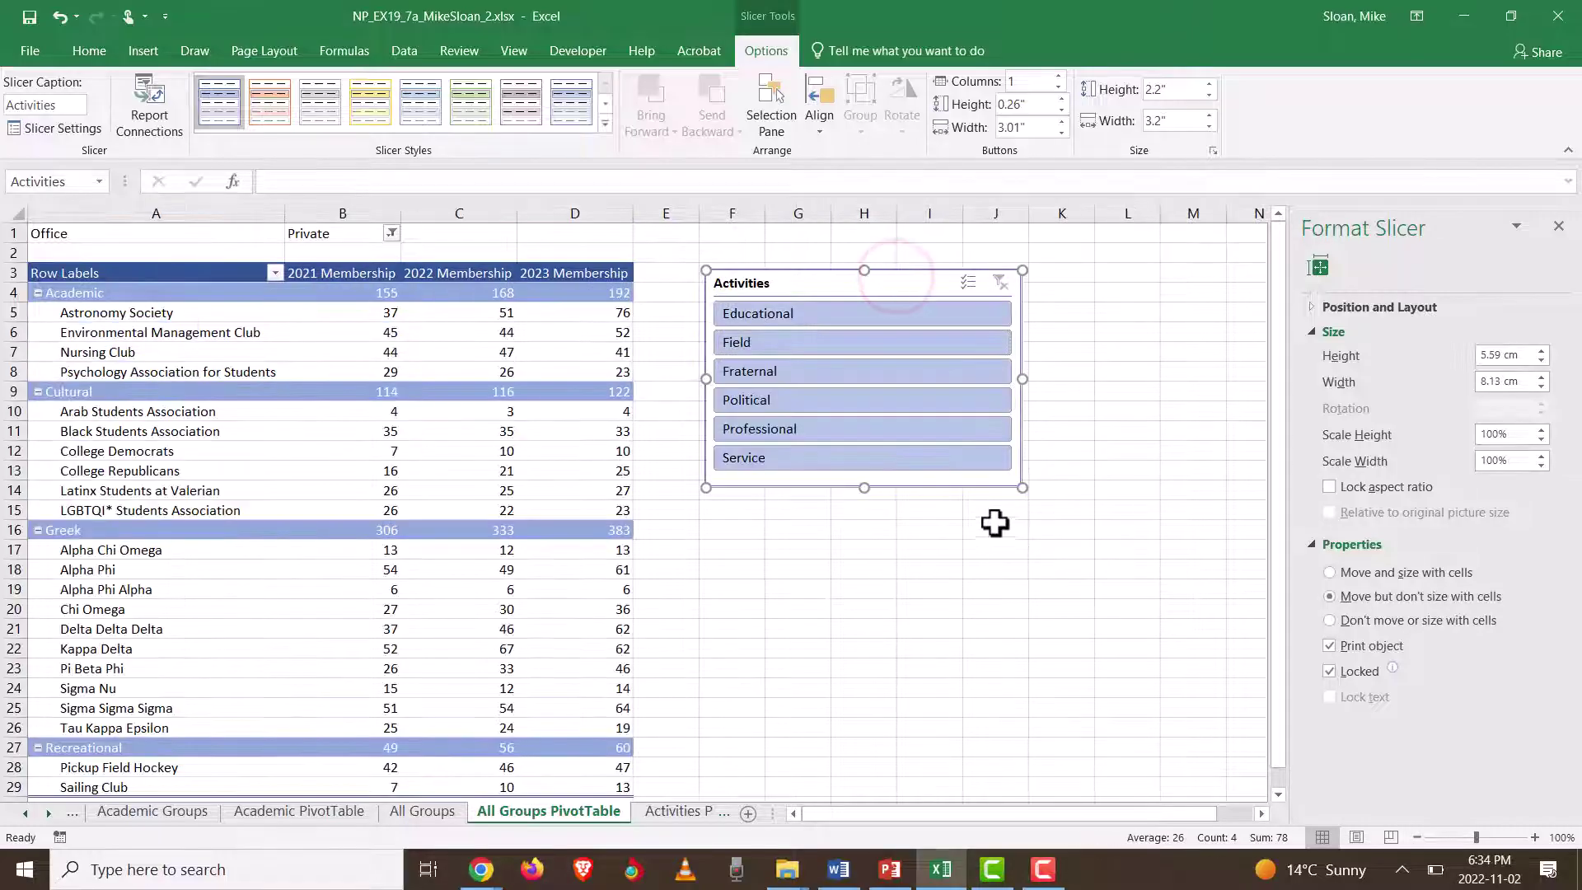
left_click(773, 369)
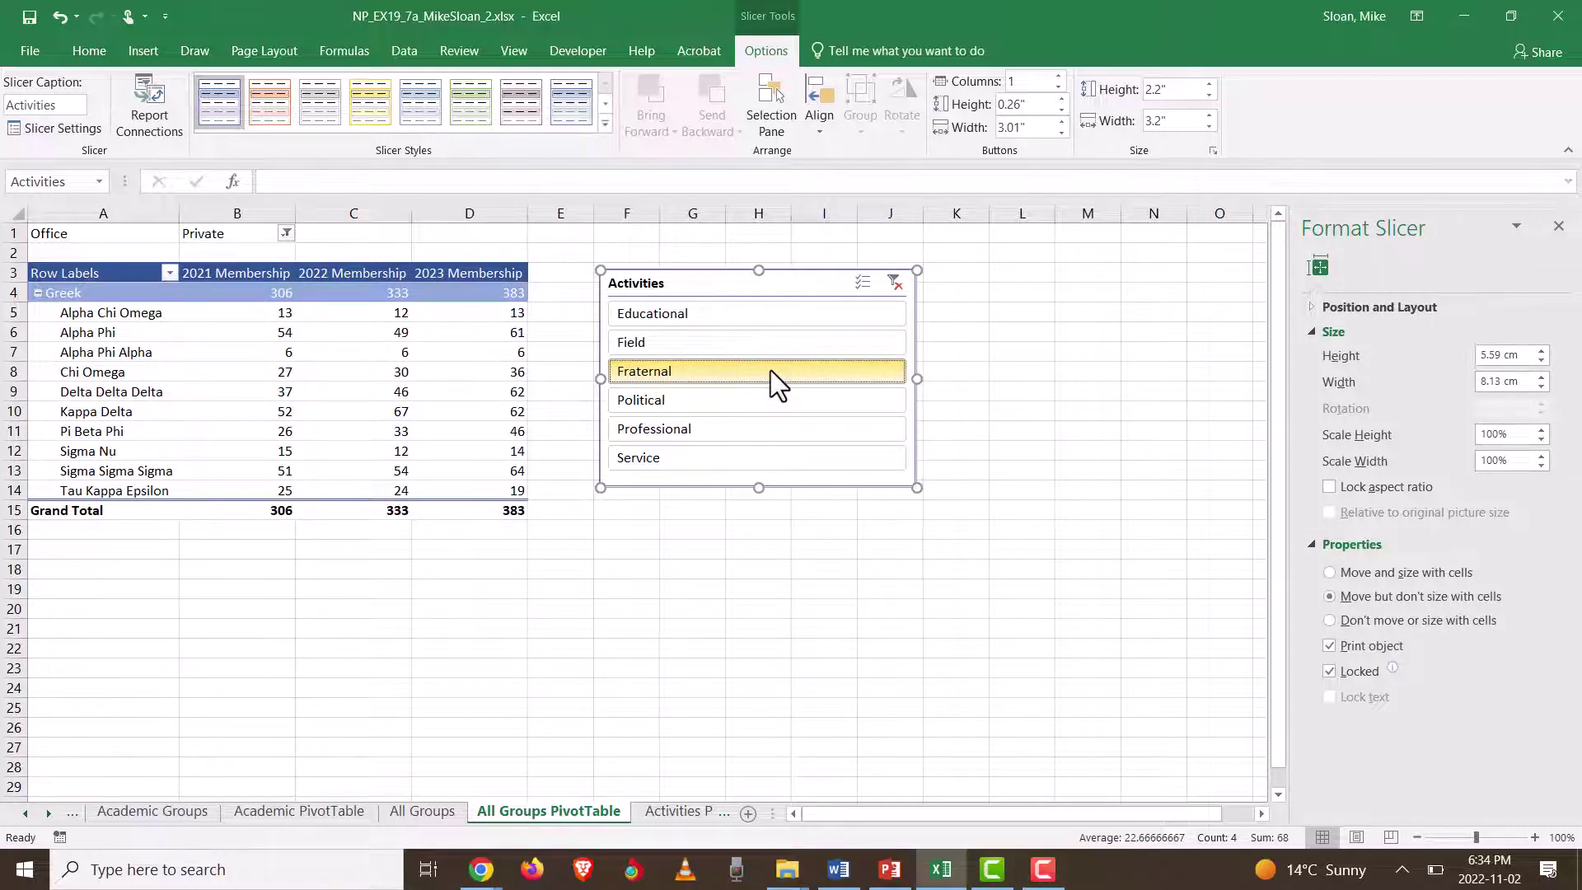
Step: Read instruction 20 in Word and highlight the part about inserting the PivotChart with its chart type
key("alt+Tab")
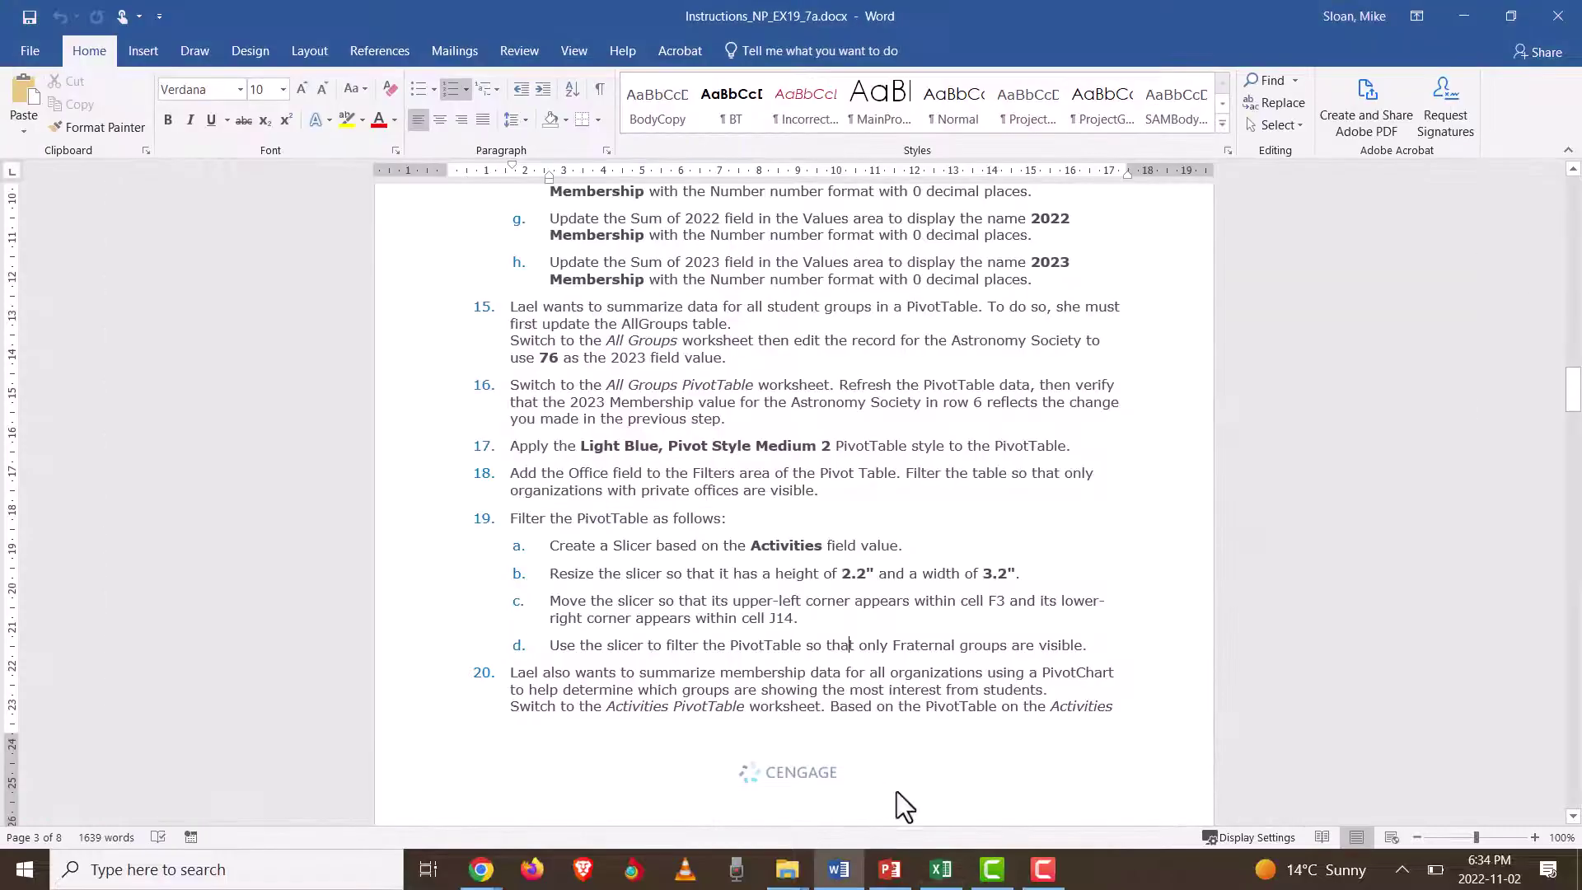
scroll(724, 674, "down", 6)
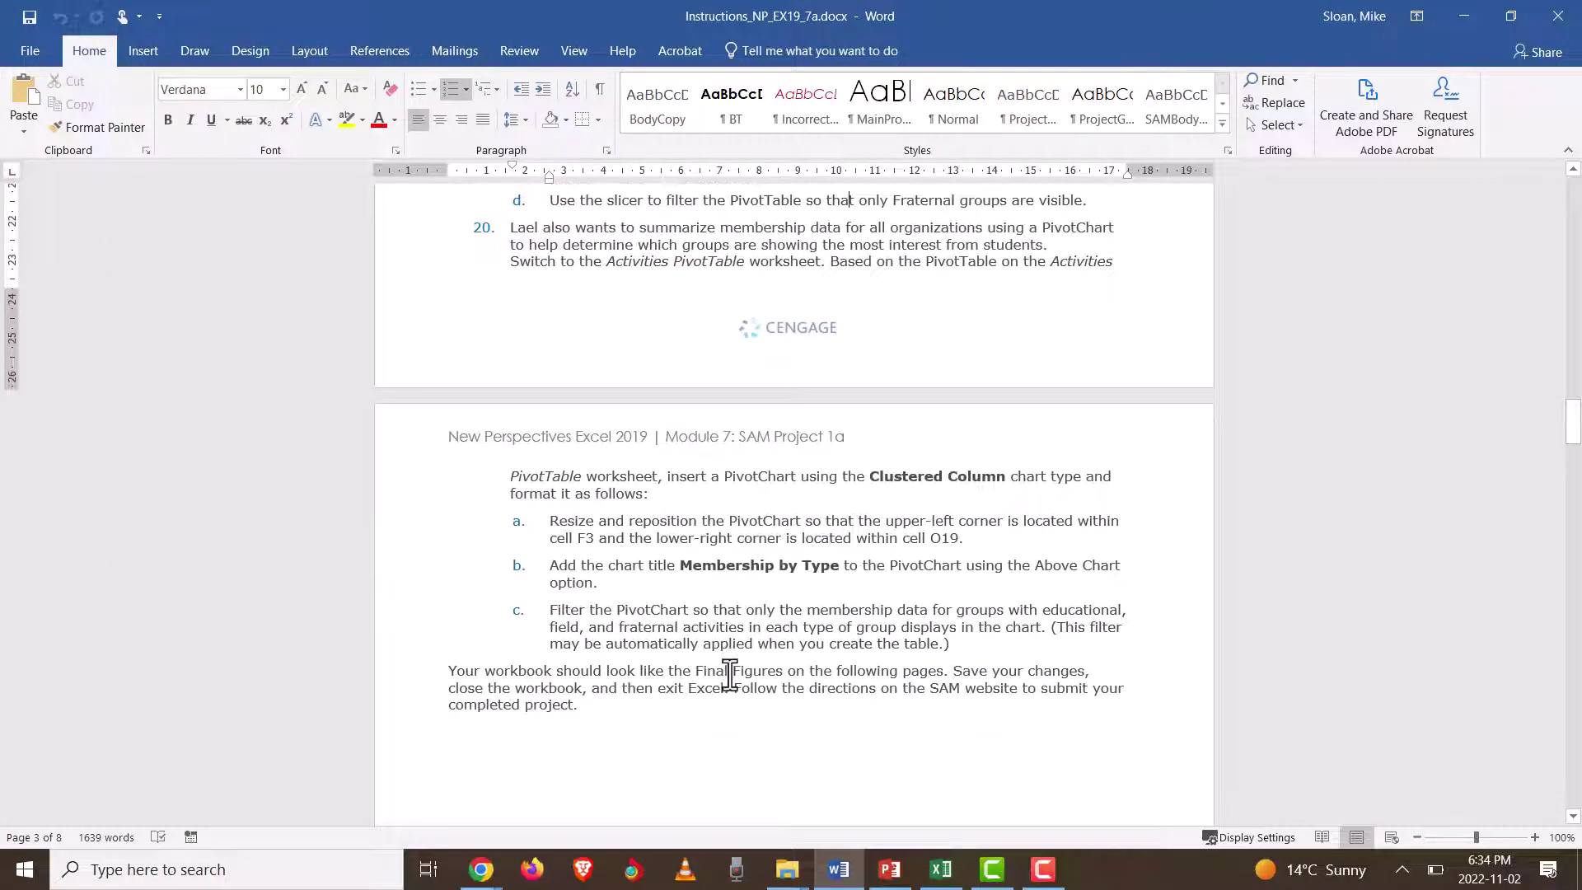
scroll(727, 742, "up", 2)
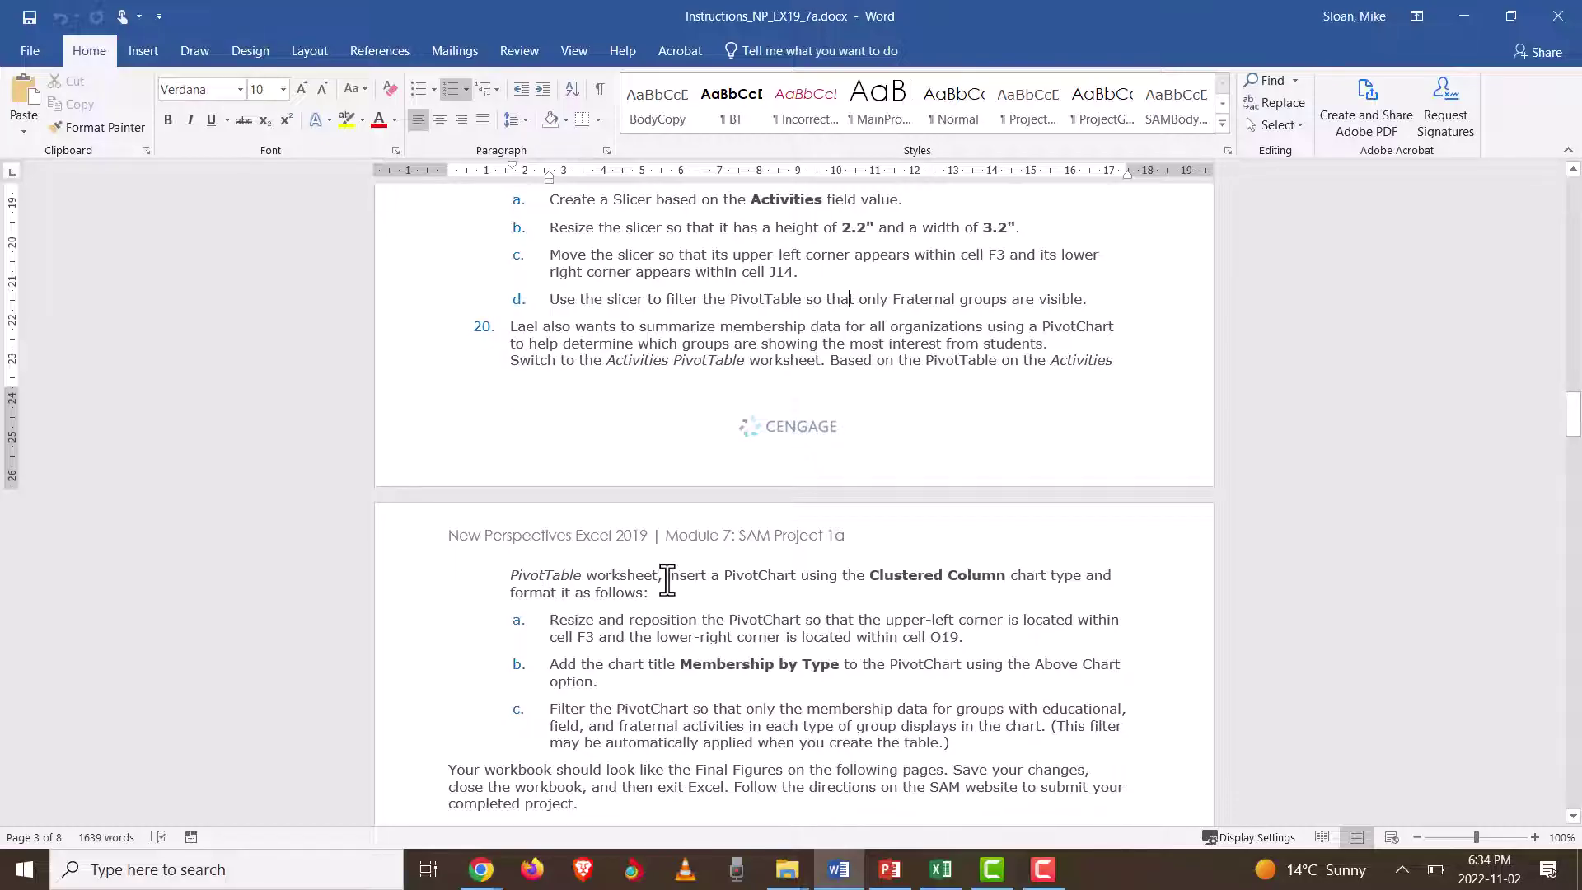
left_click_drag(664, 577, 678, 610)
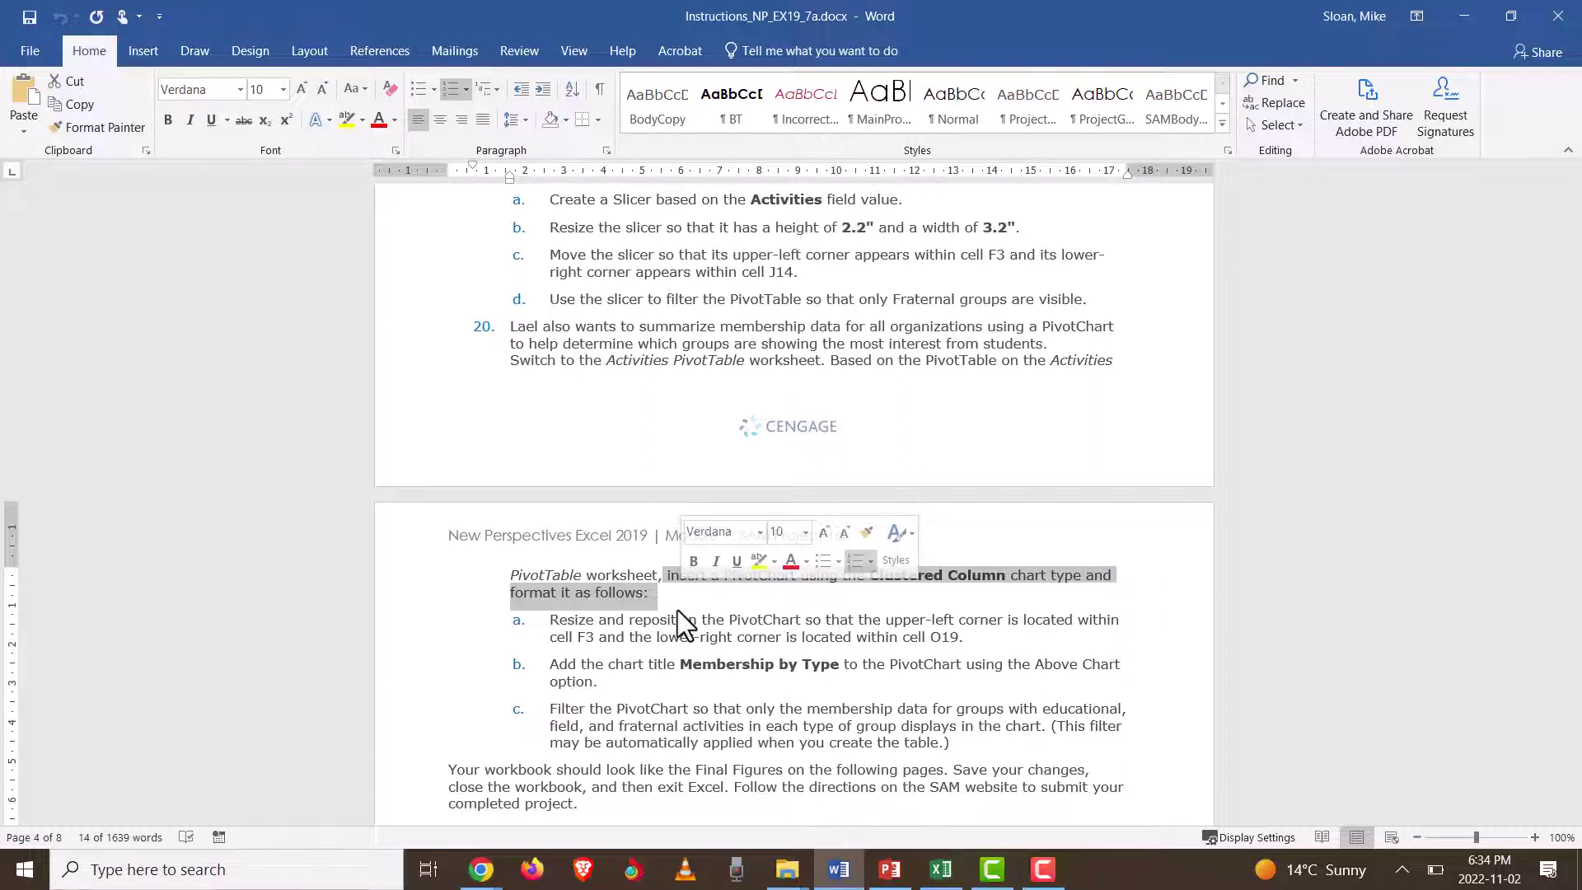
Step: Return to Excel and open the Activities PivotTable worksheet
key("alt+Tab")
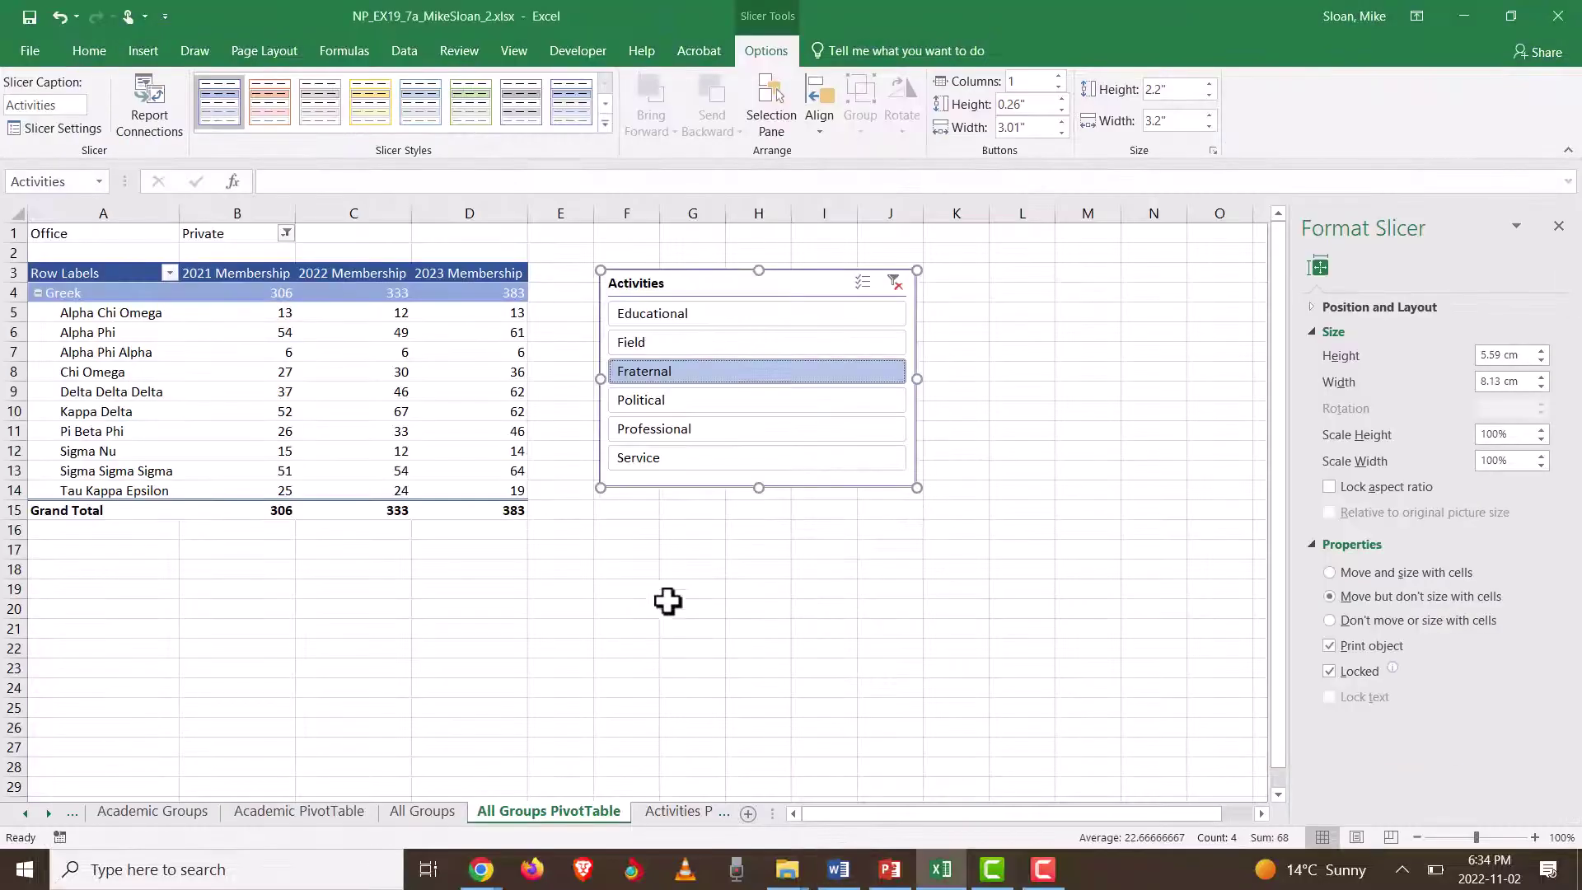
left_click(206, 350)
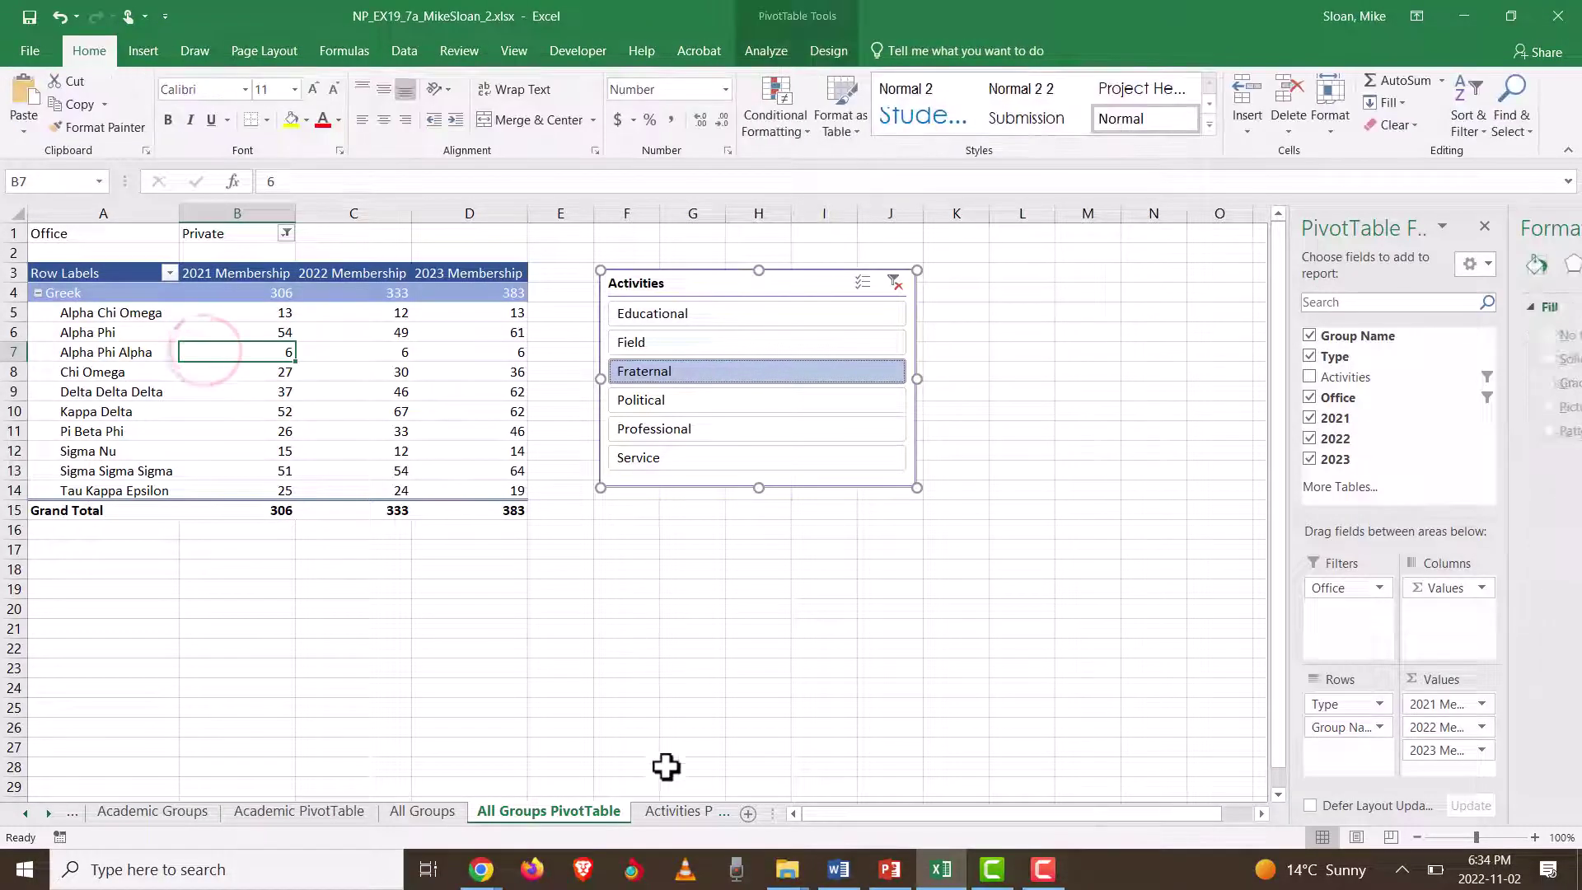
left_click(674, 809)
left_click(591, 814)
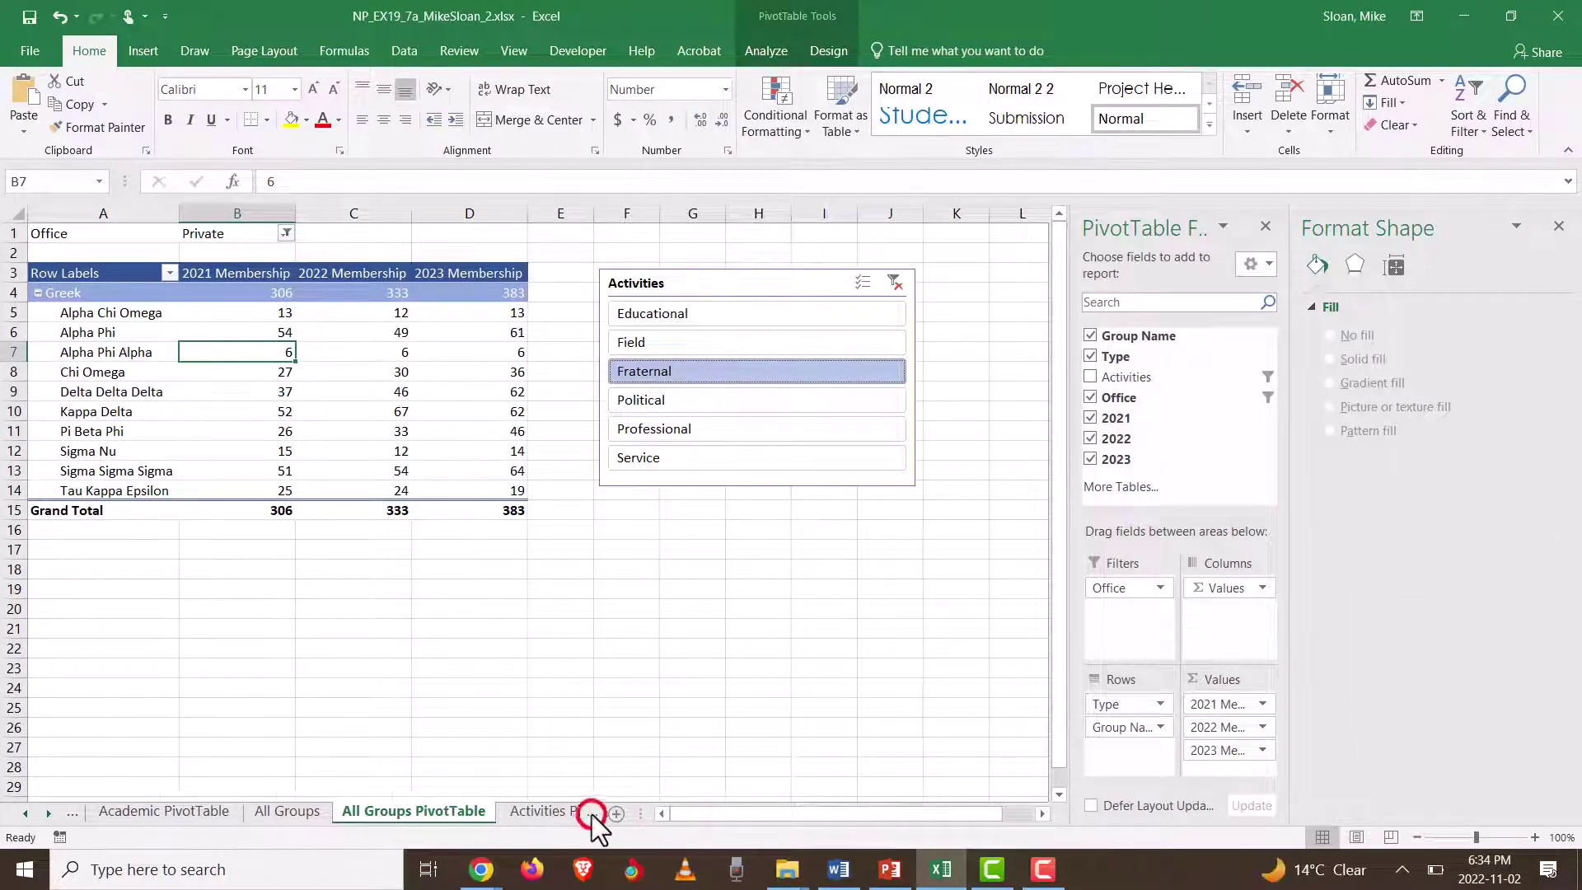
left_click(530, 813)
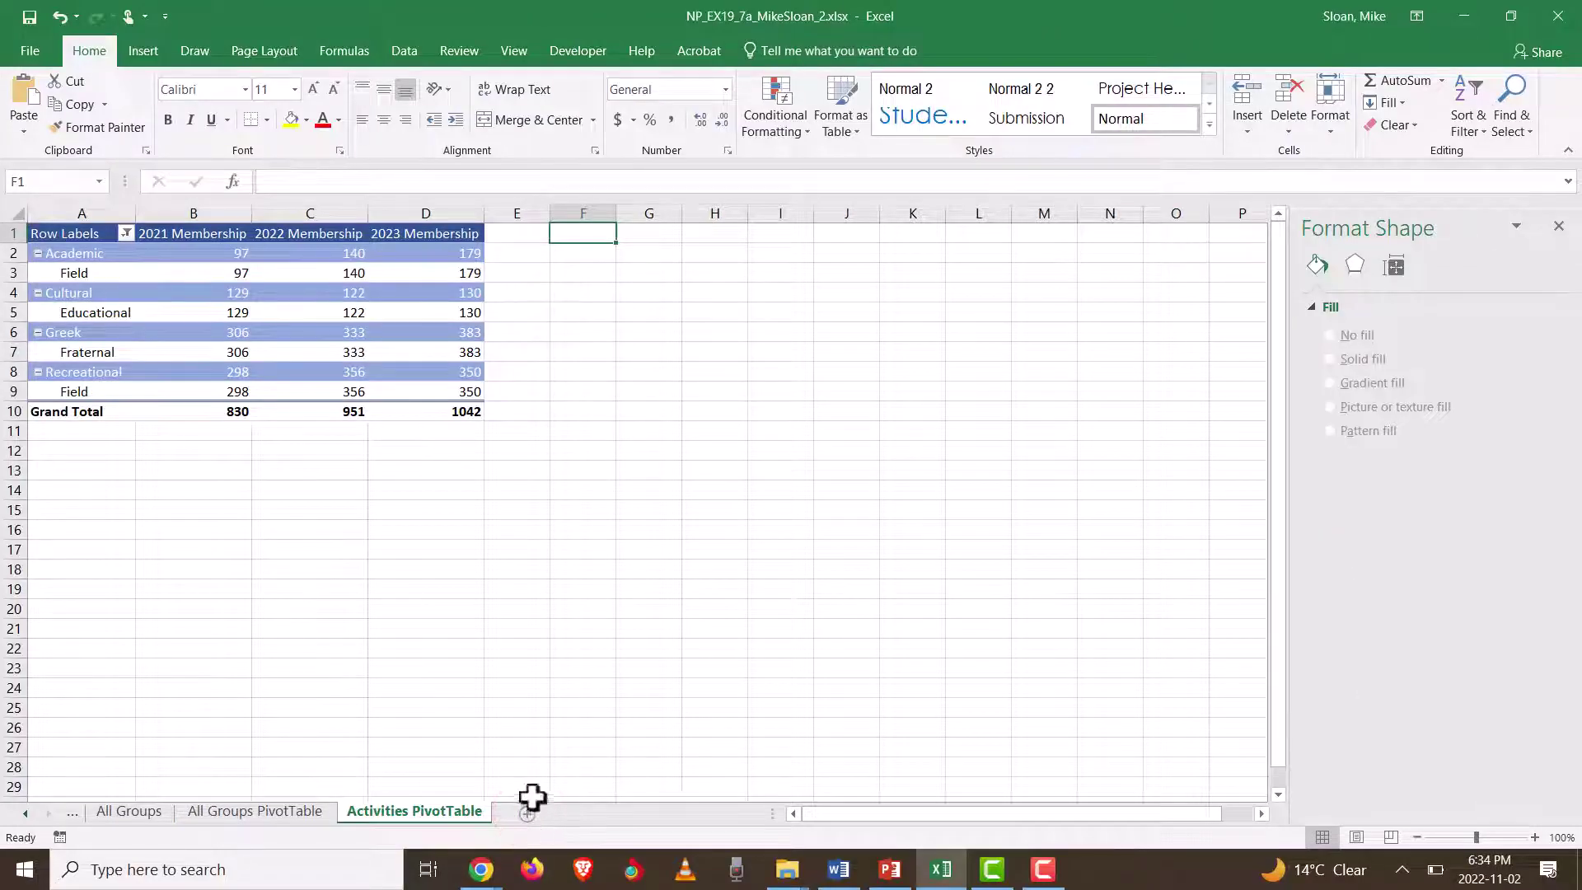
Step: Insert a Clustered Column PivotChart based on the PivotTable on the Activities PivotTable worksheet
left_click(156, 274)
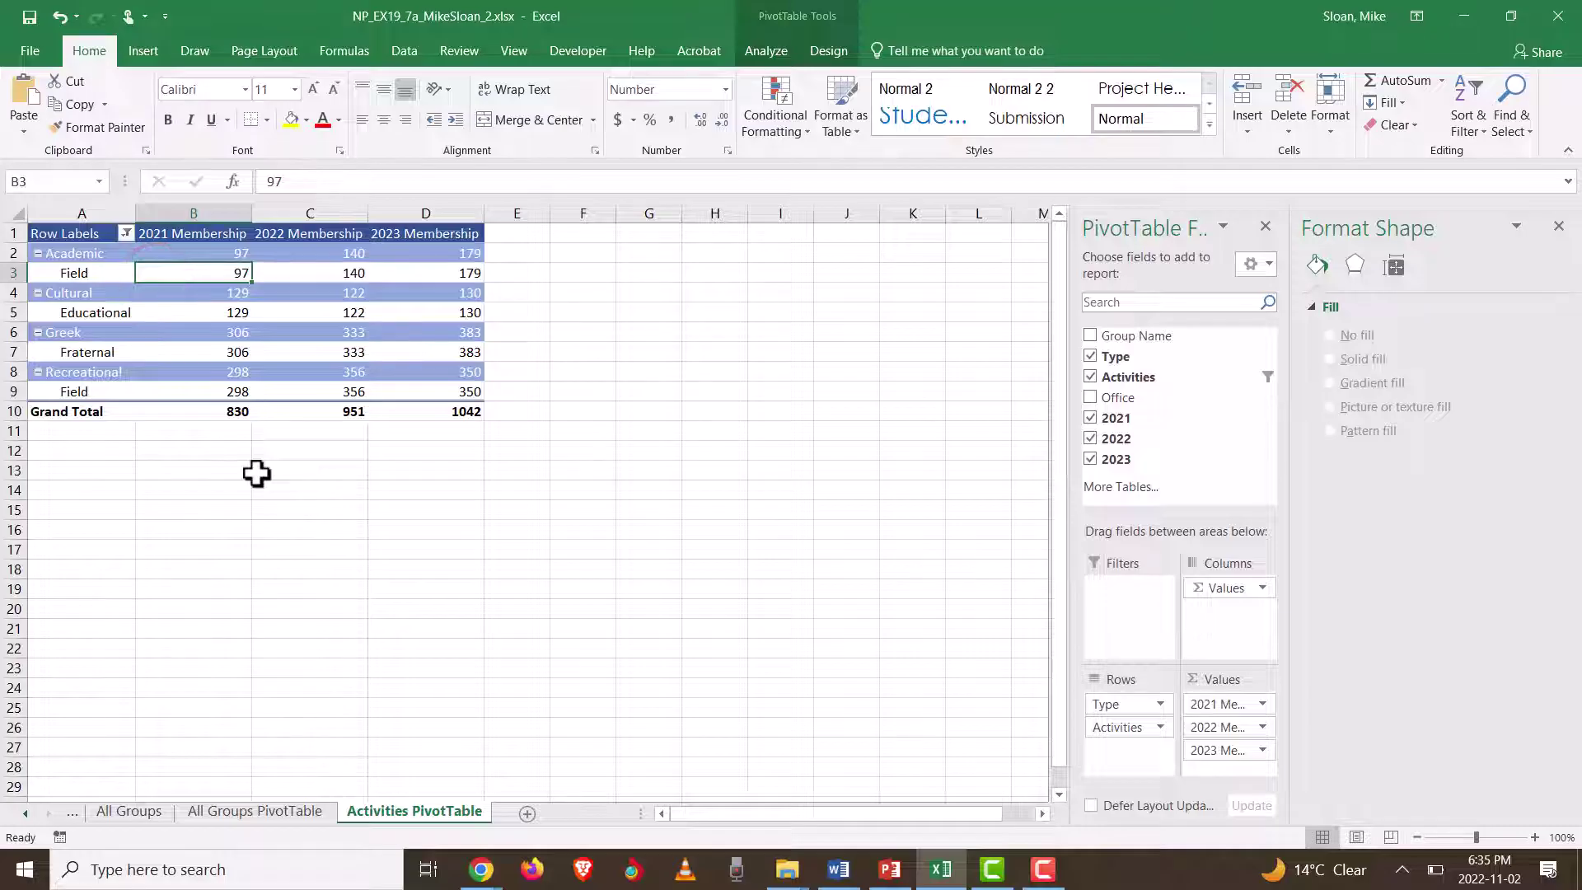
left_click(828, 51)
left_click(781, 51)
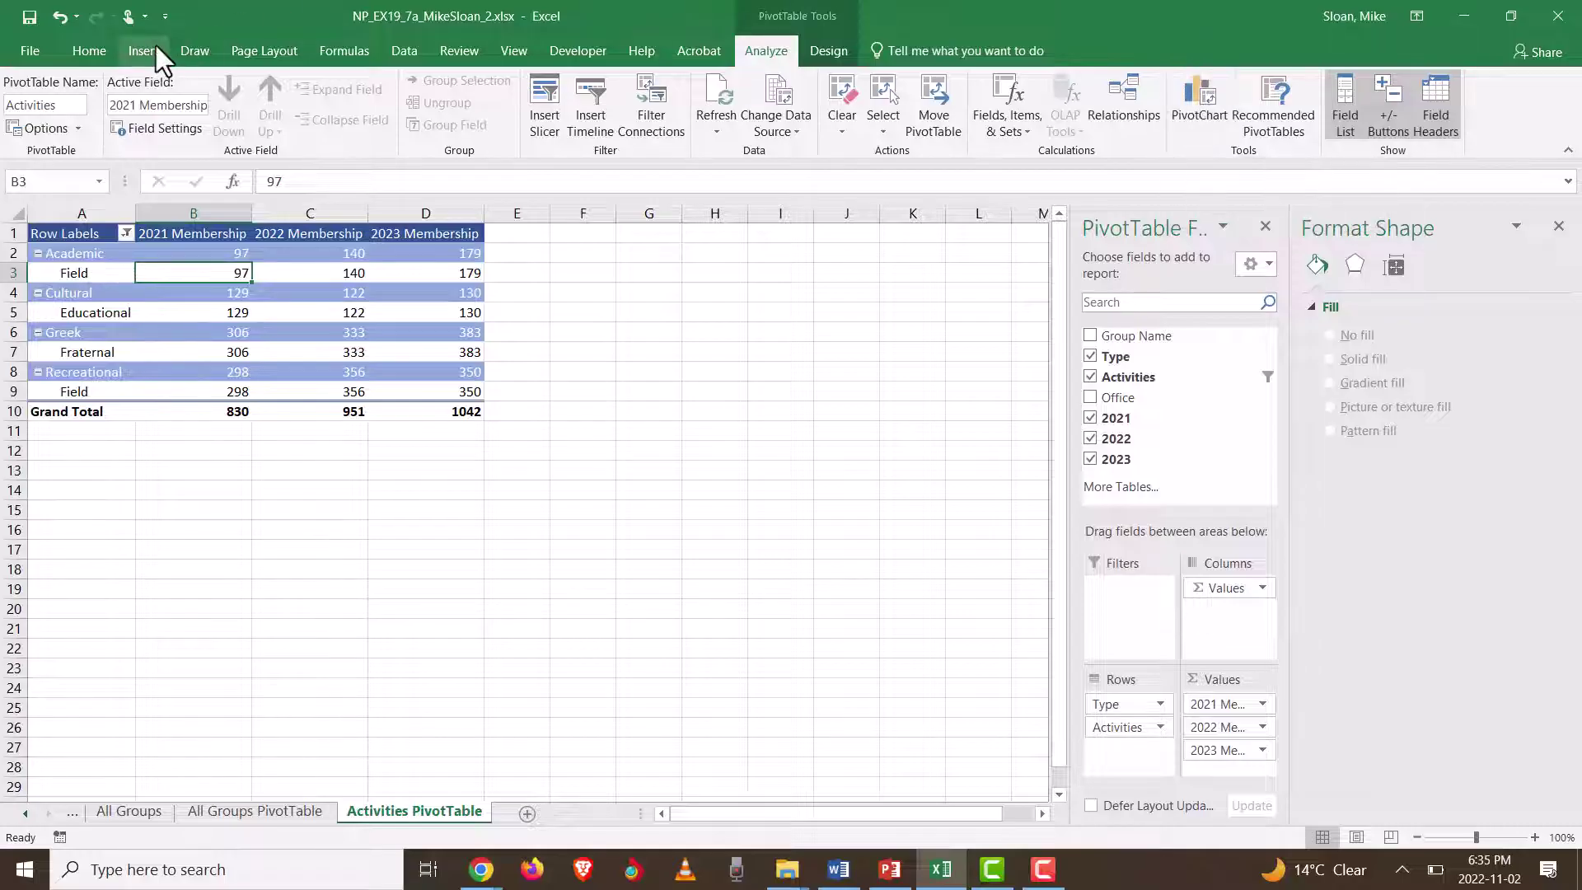
left_click(1224, 111)
mouse_move(772, 375)
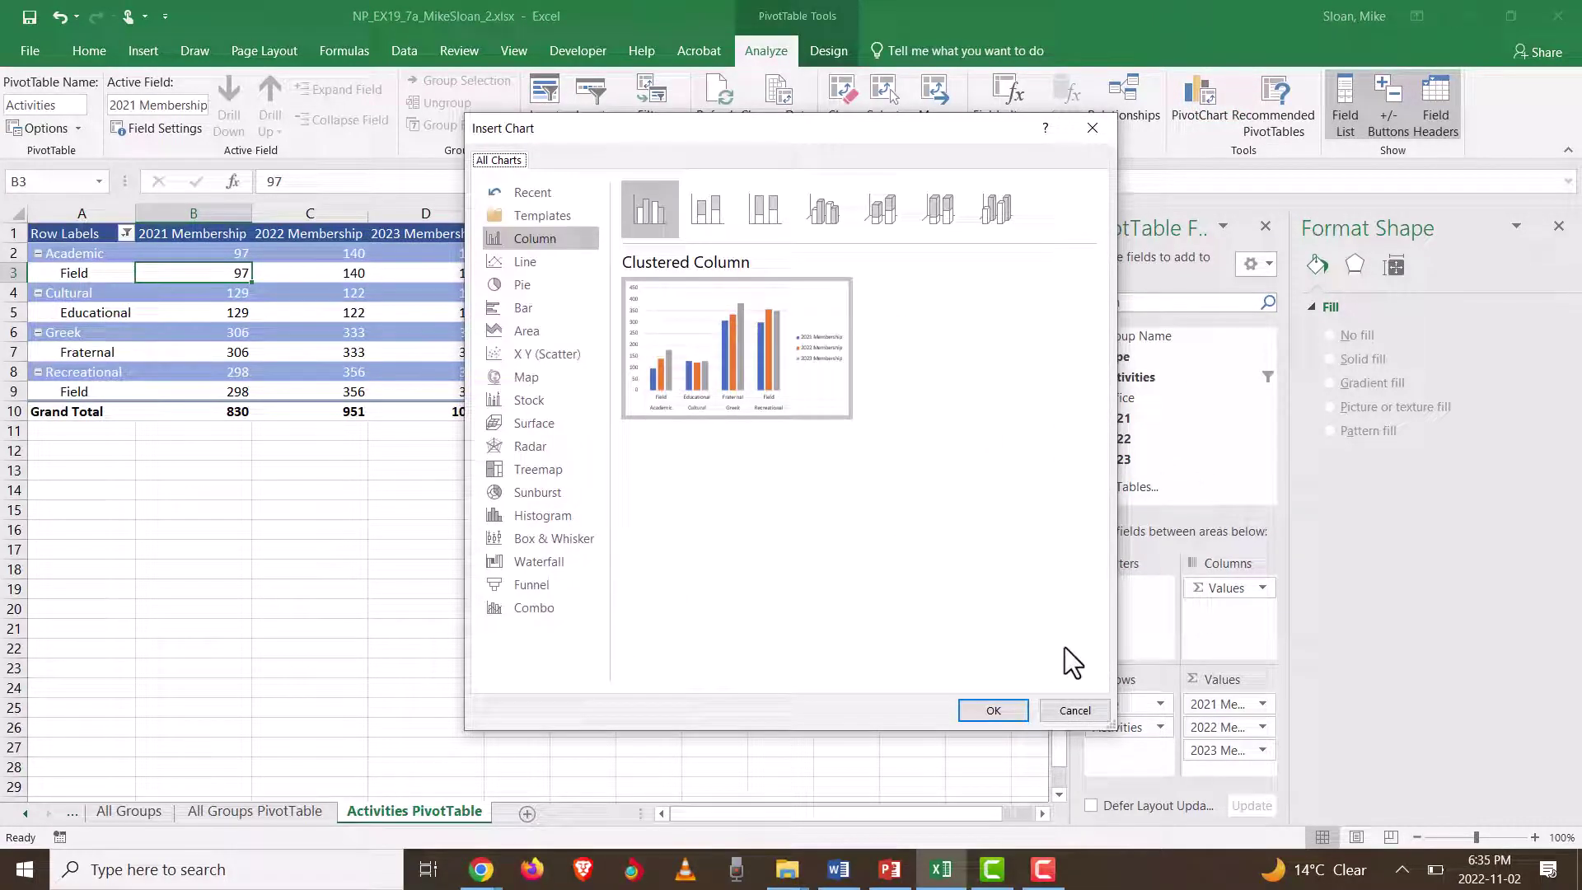
left_click(1007, 707)
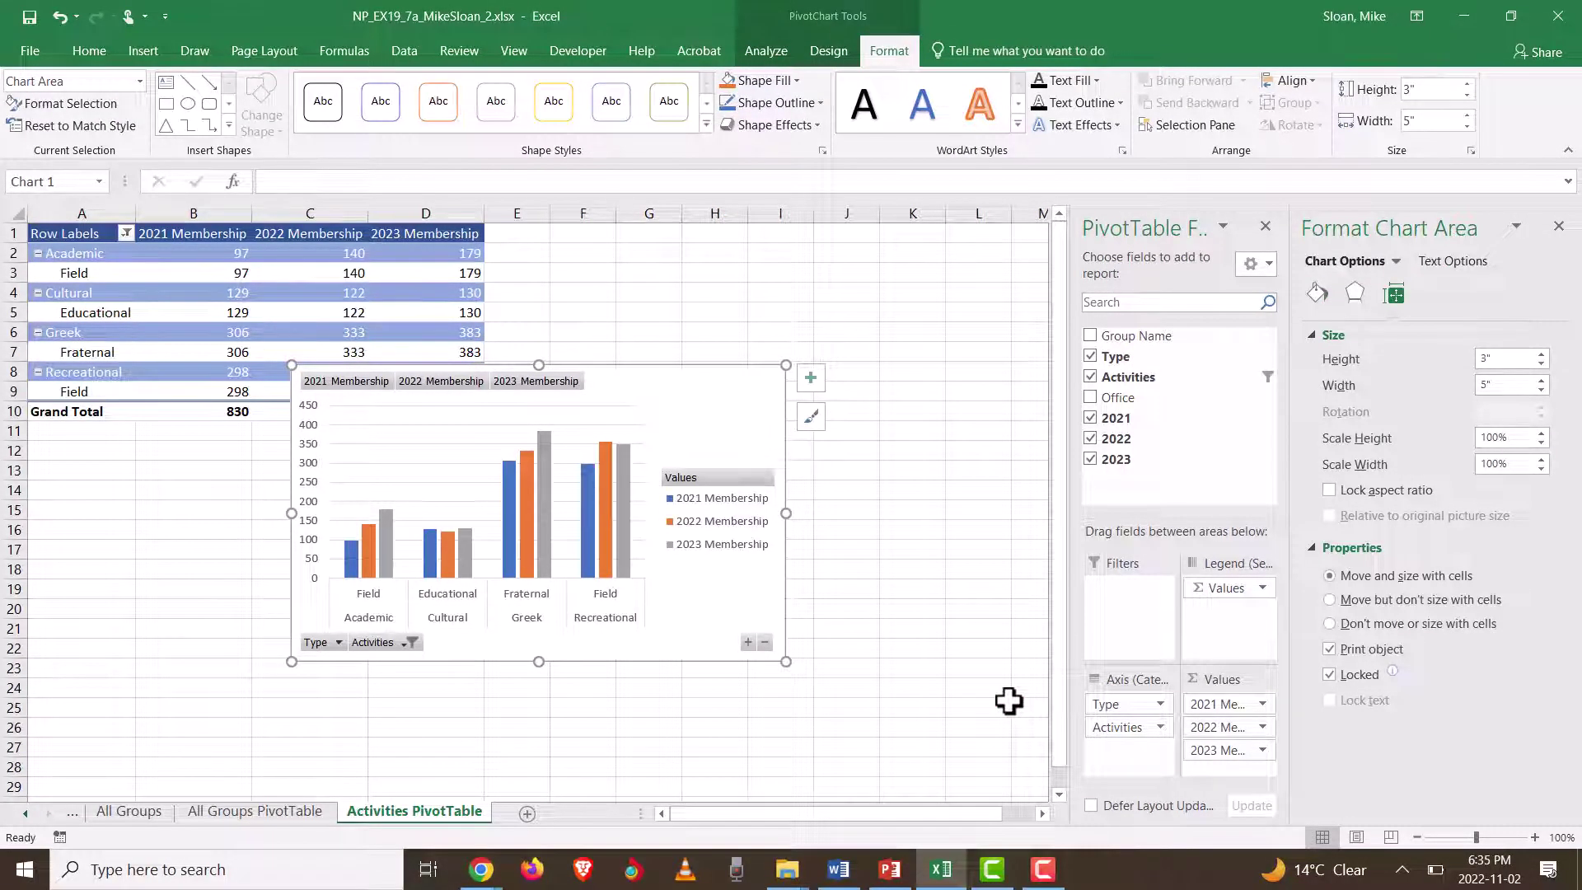
Step: Check the placement instruction in Word, return to Excel, move the PivotChart's upper-left corner into cell F2, and close the chart area formatting options
key("alt+Tab")
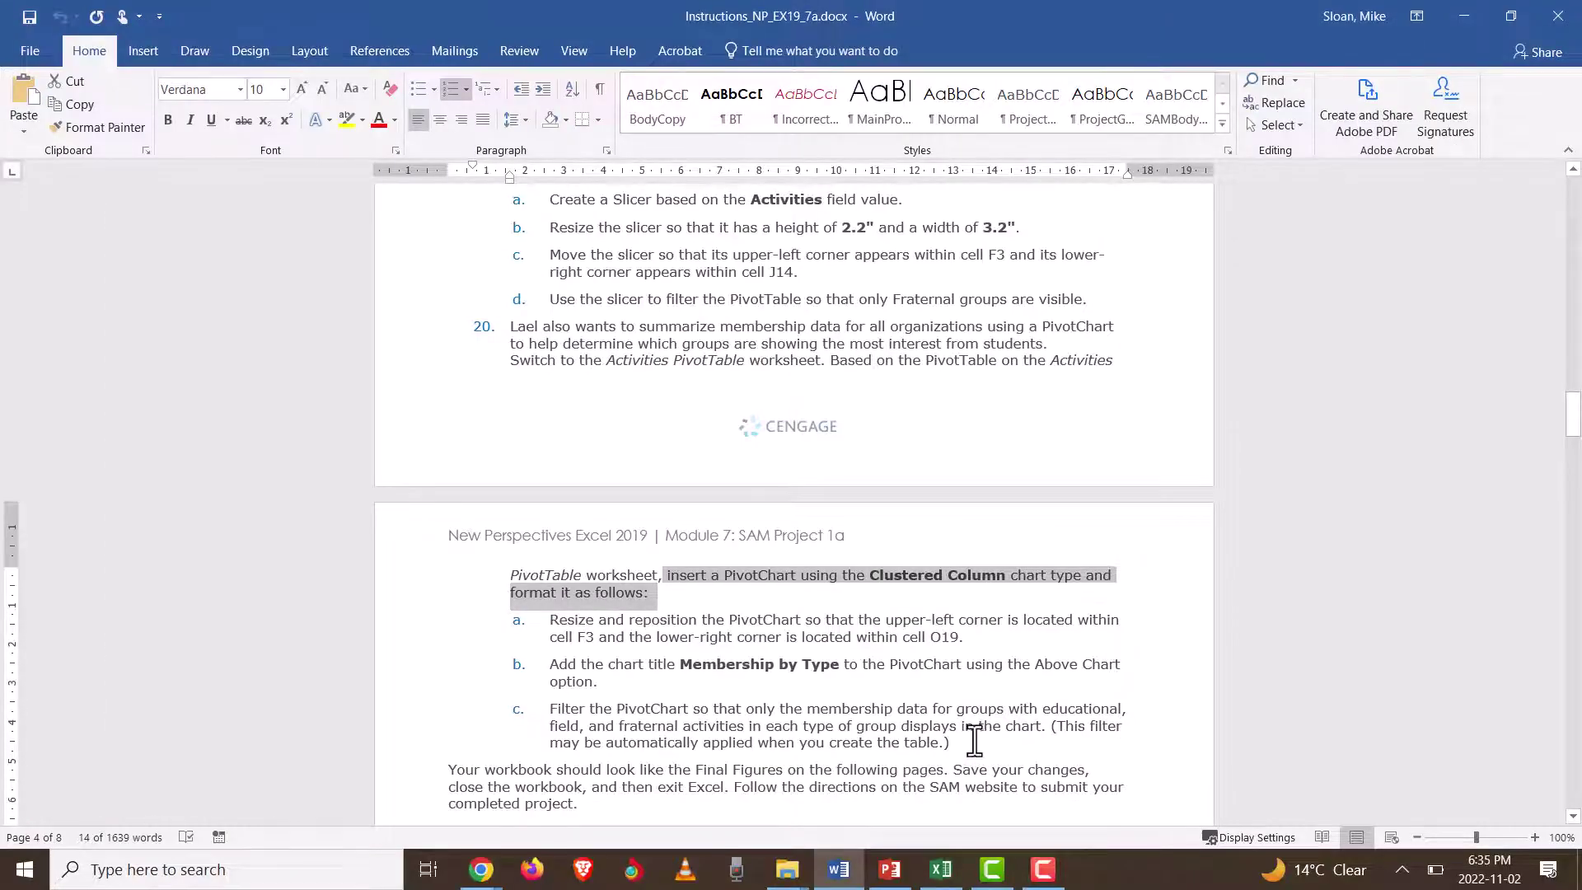
key("alt+Tab")
left_click_drag(641, 393, 914, 274)
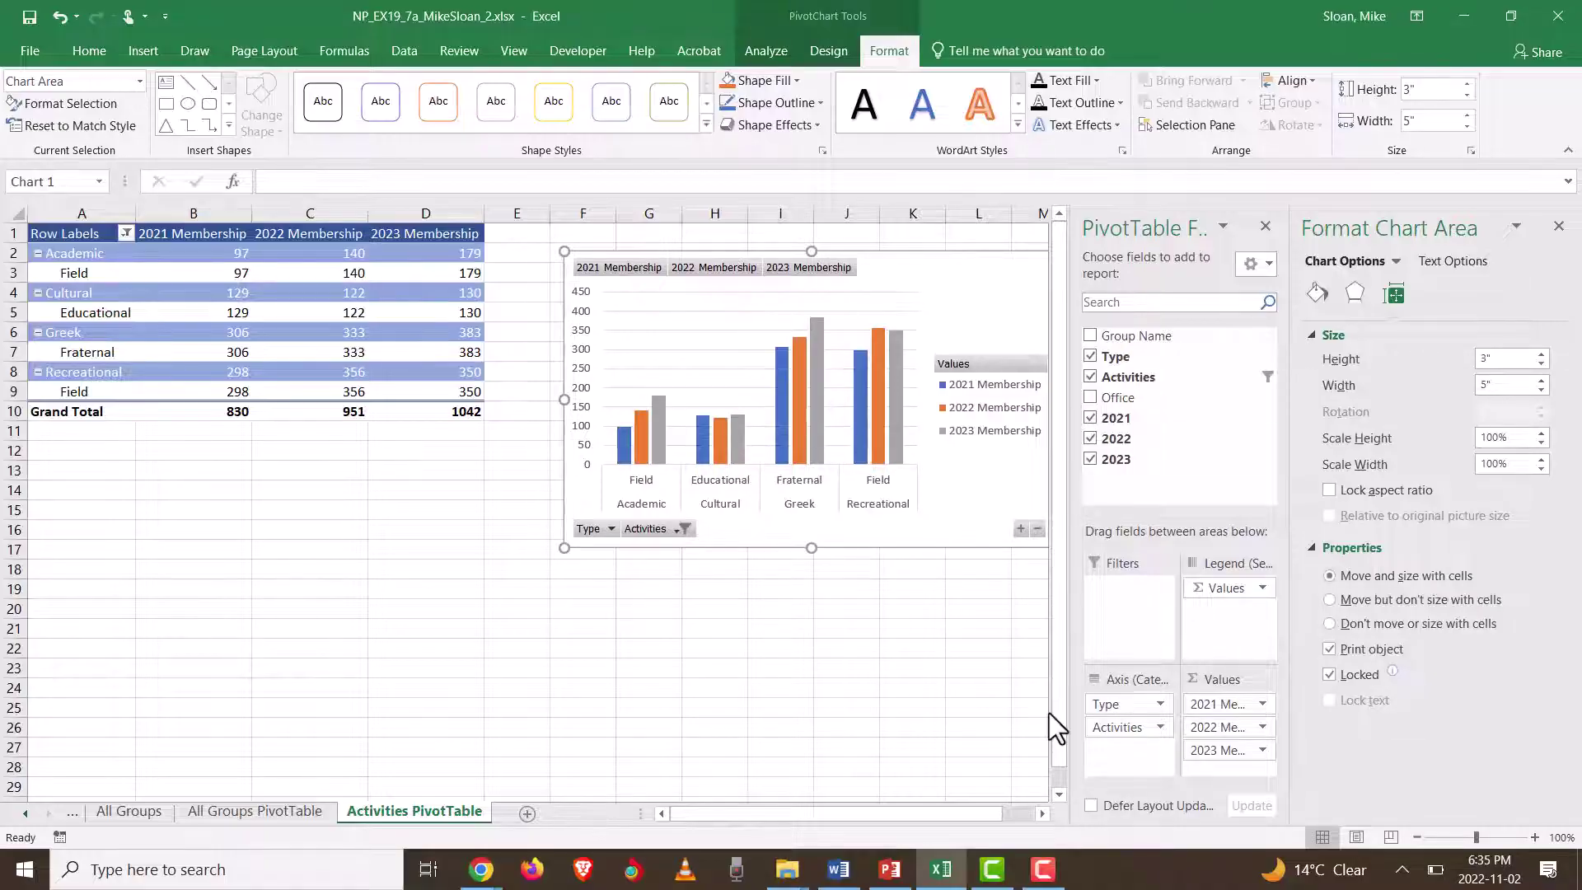
left_click_drag(985, 809, 1035, 812)
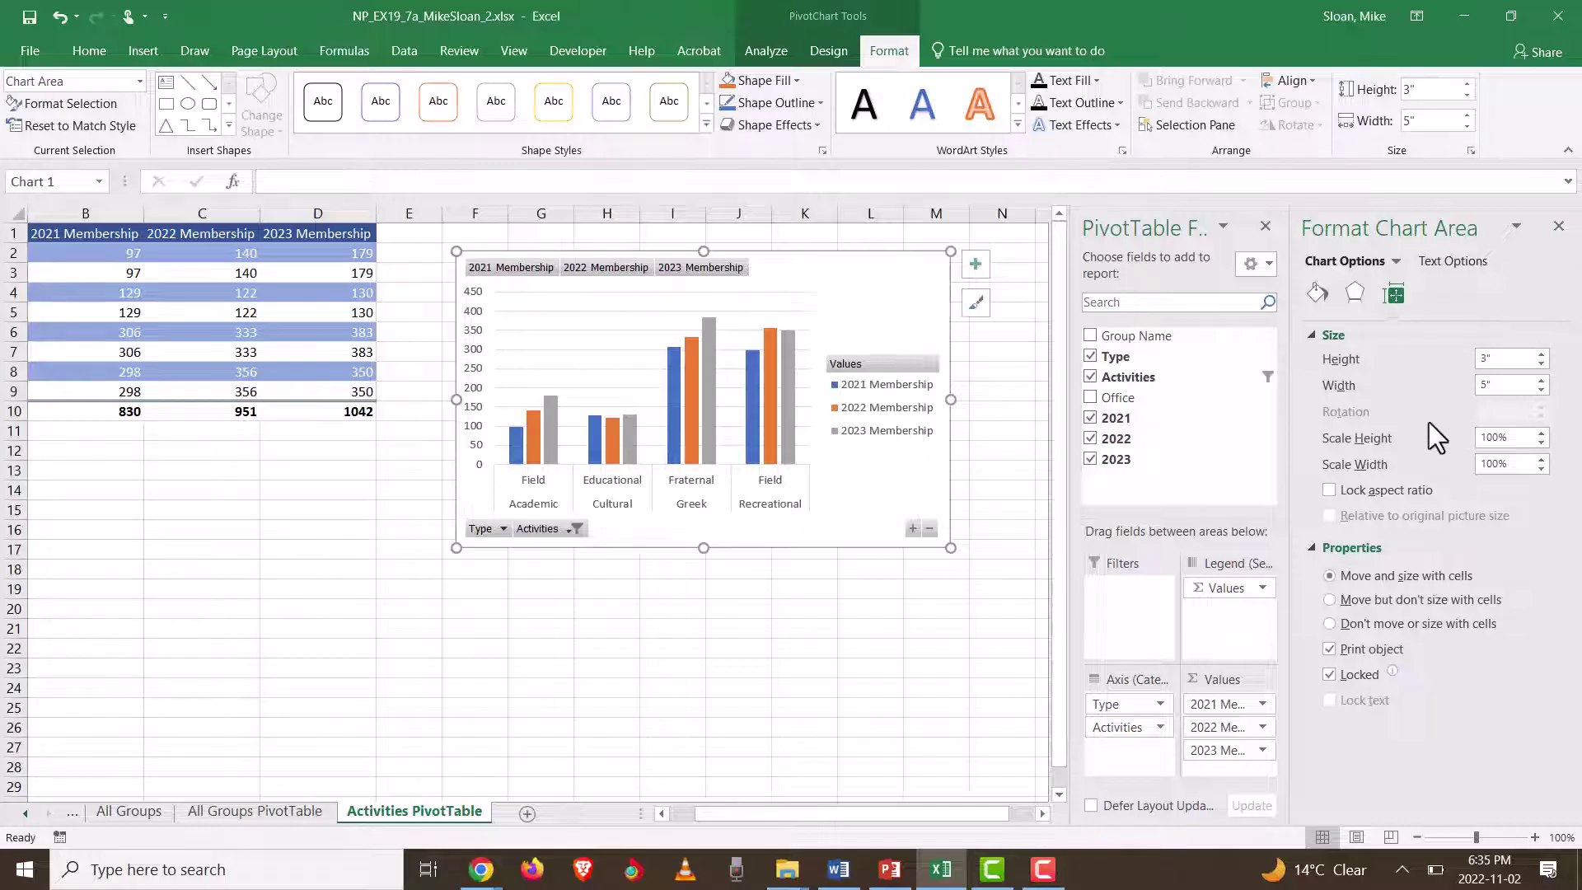
left_click(1558, 226)
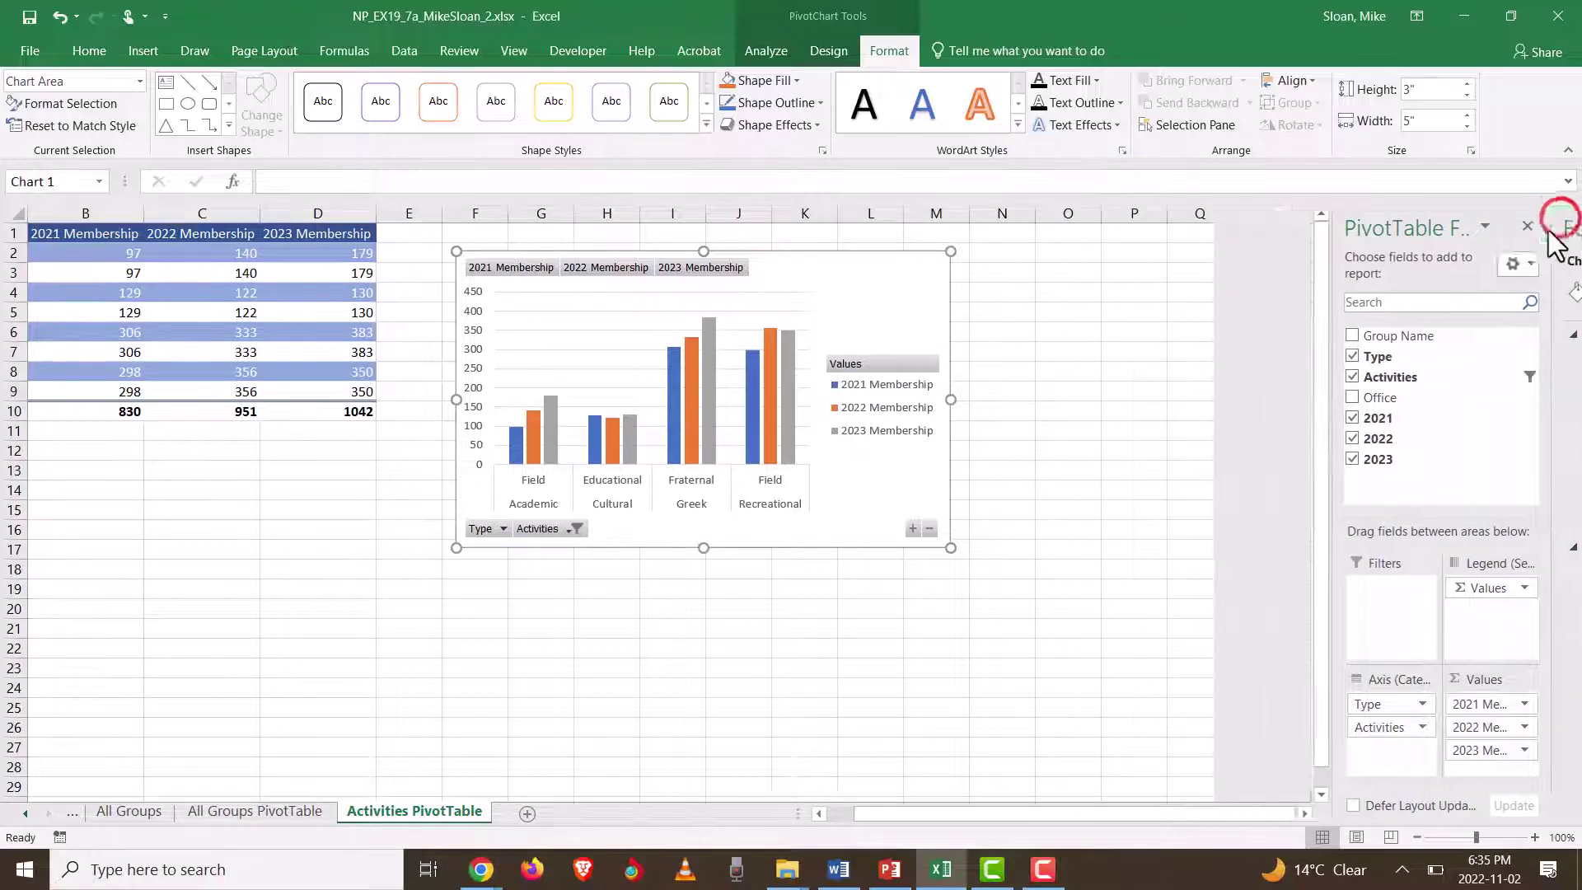
Step: Recheck the corner cells in Word, and in Excel enlarge the PivotChart to about 3.45" by 6.38" with its lower-right corner in cell O19
key("alt+Tab")
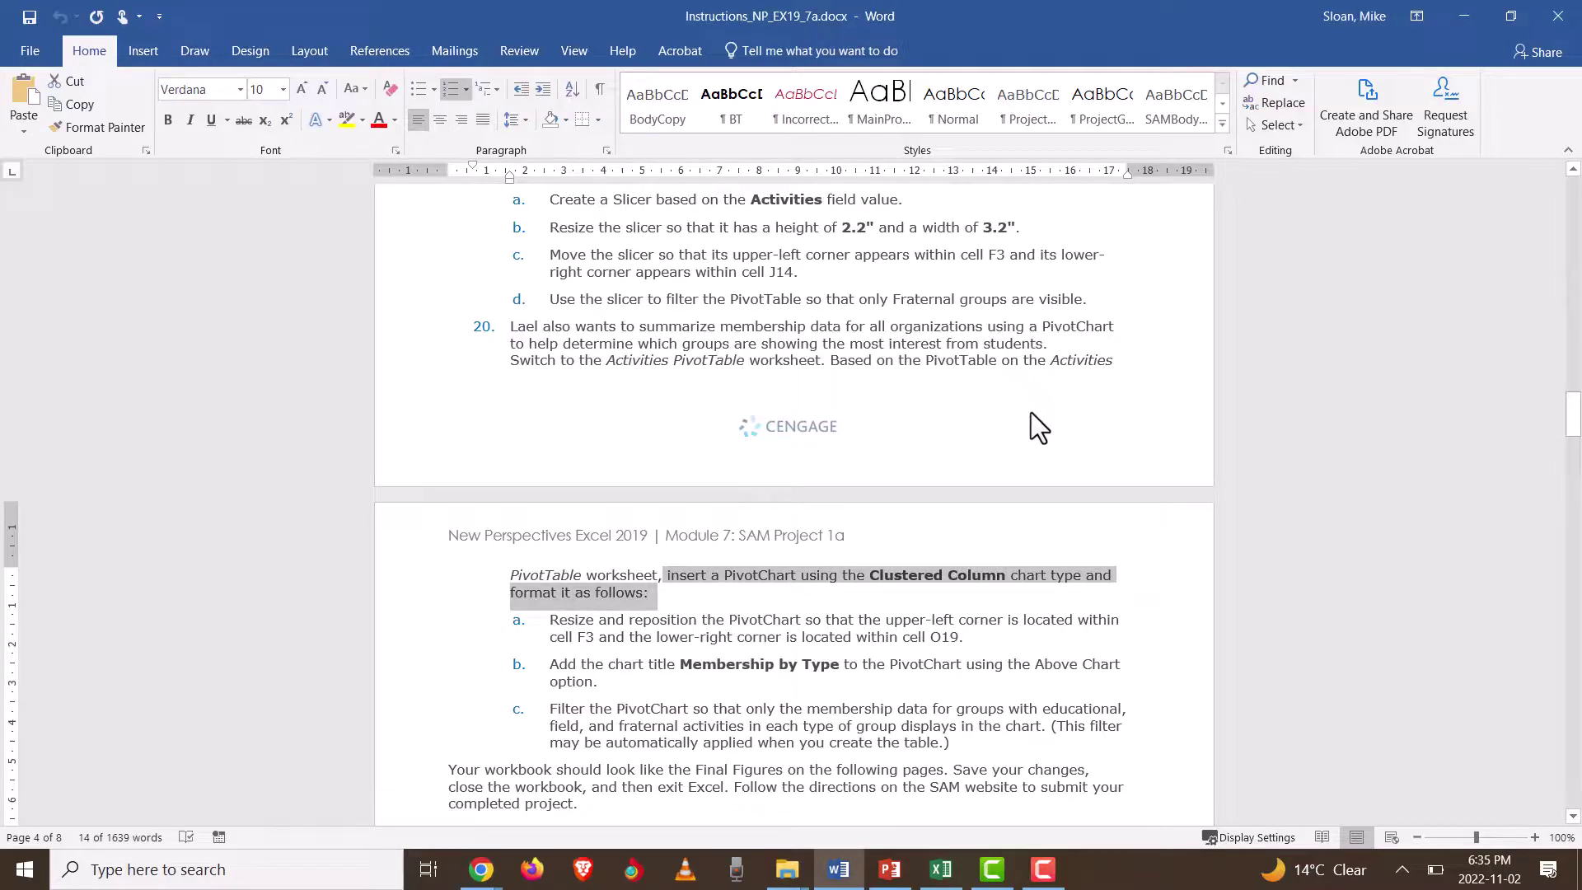
key("alt+Tab")
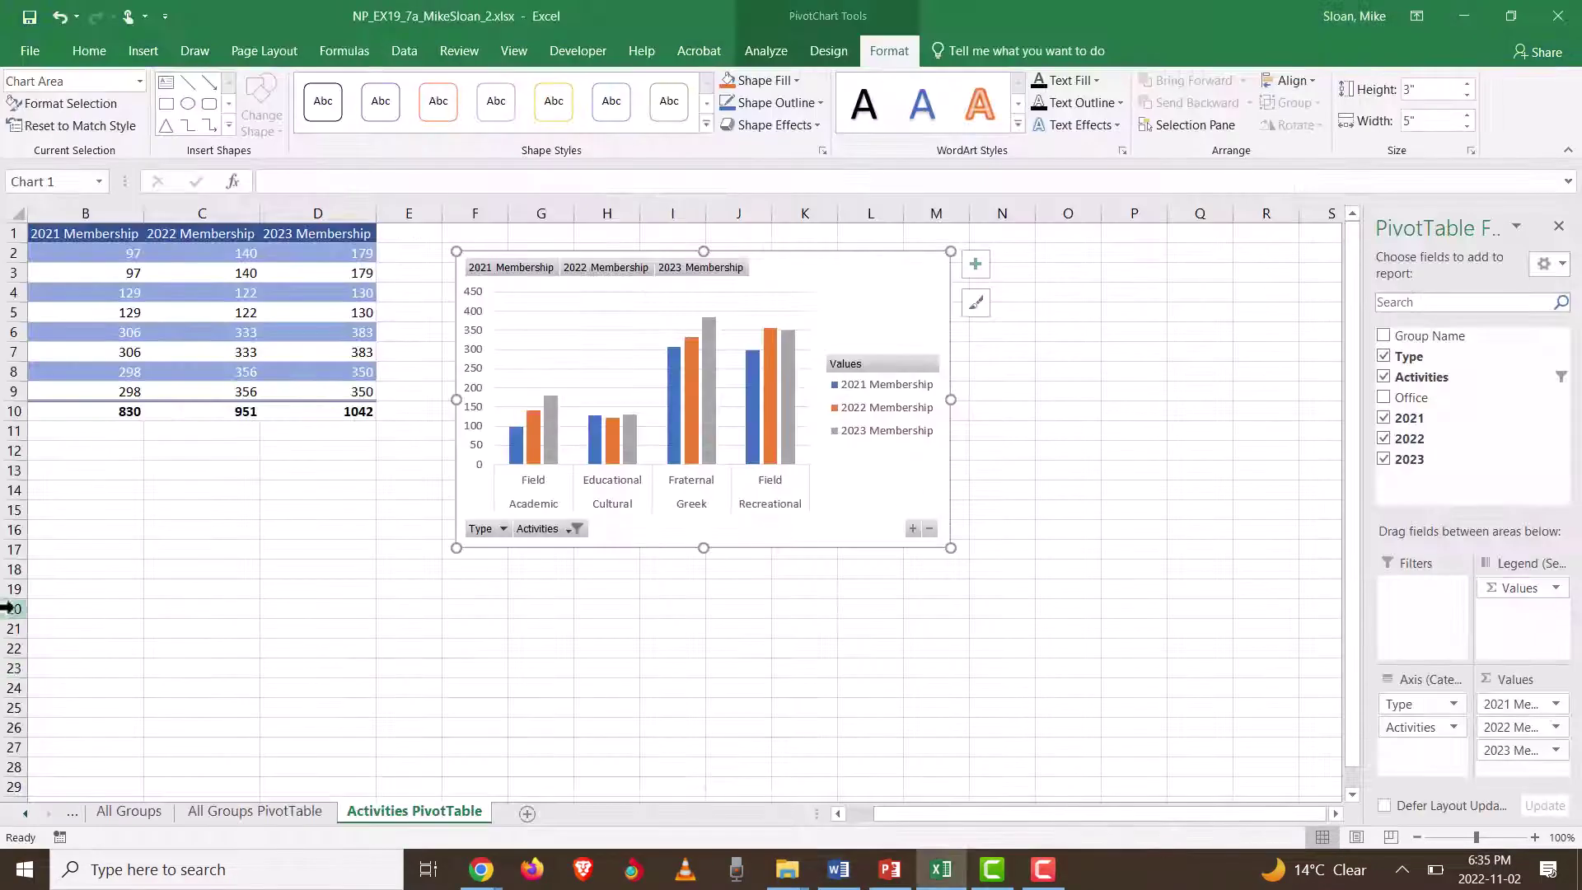
left_click(12, 588)
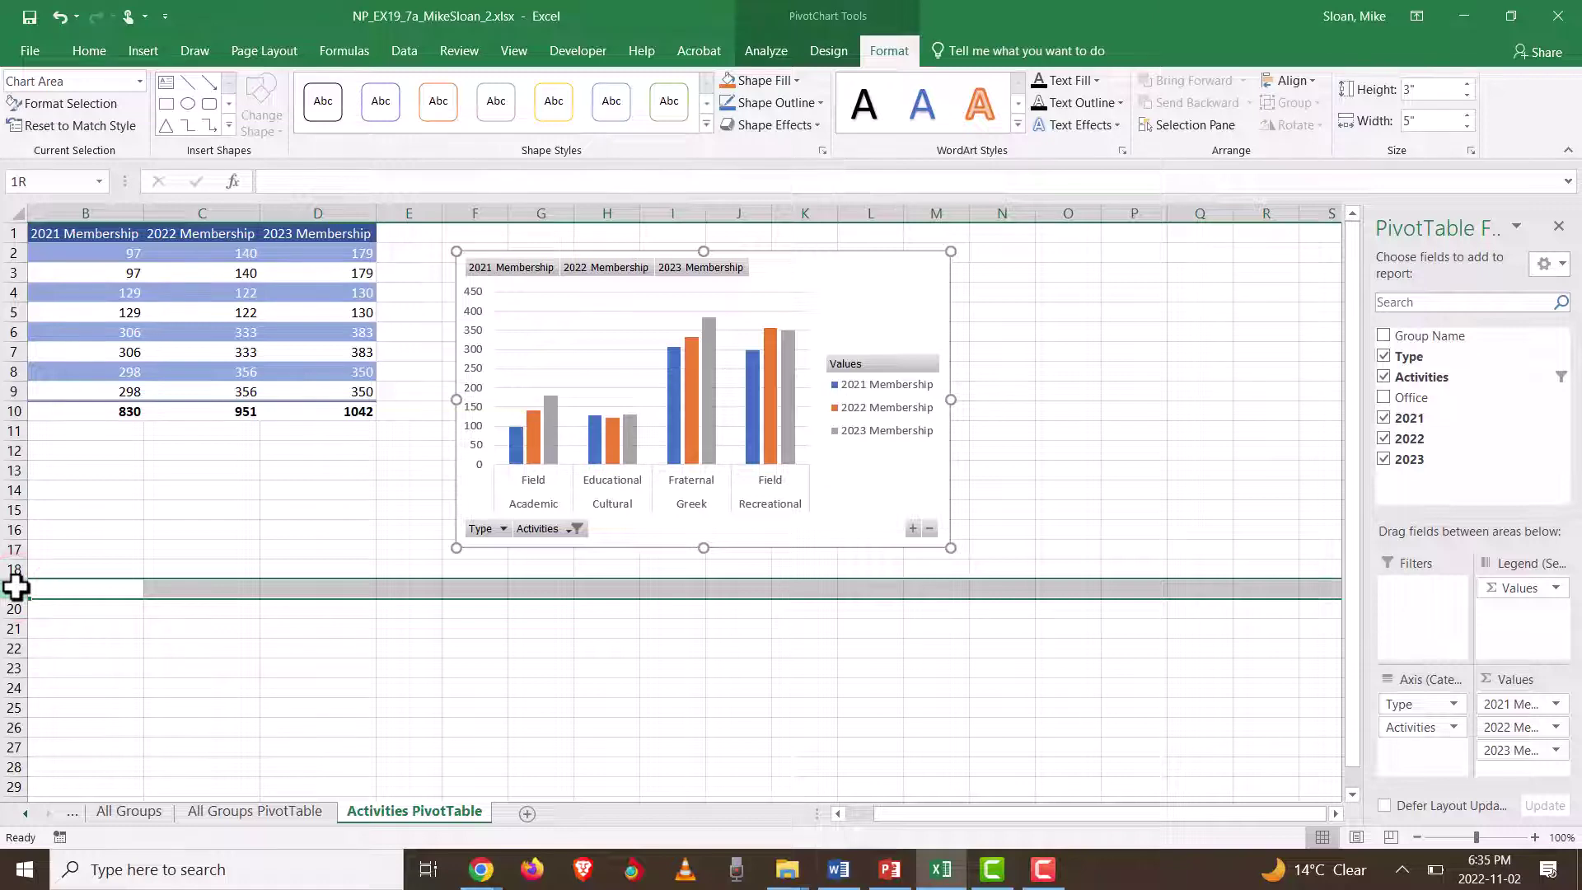
left_click(939, 540)
left_click_drag(948, 546, 1085, 592)
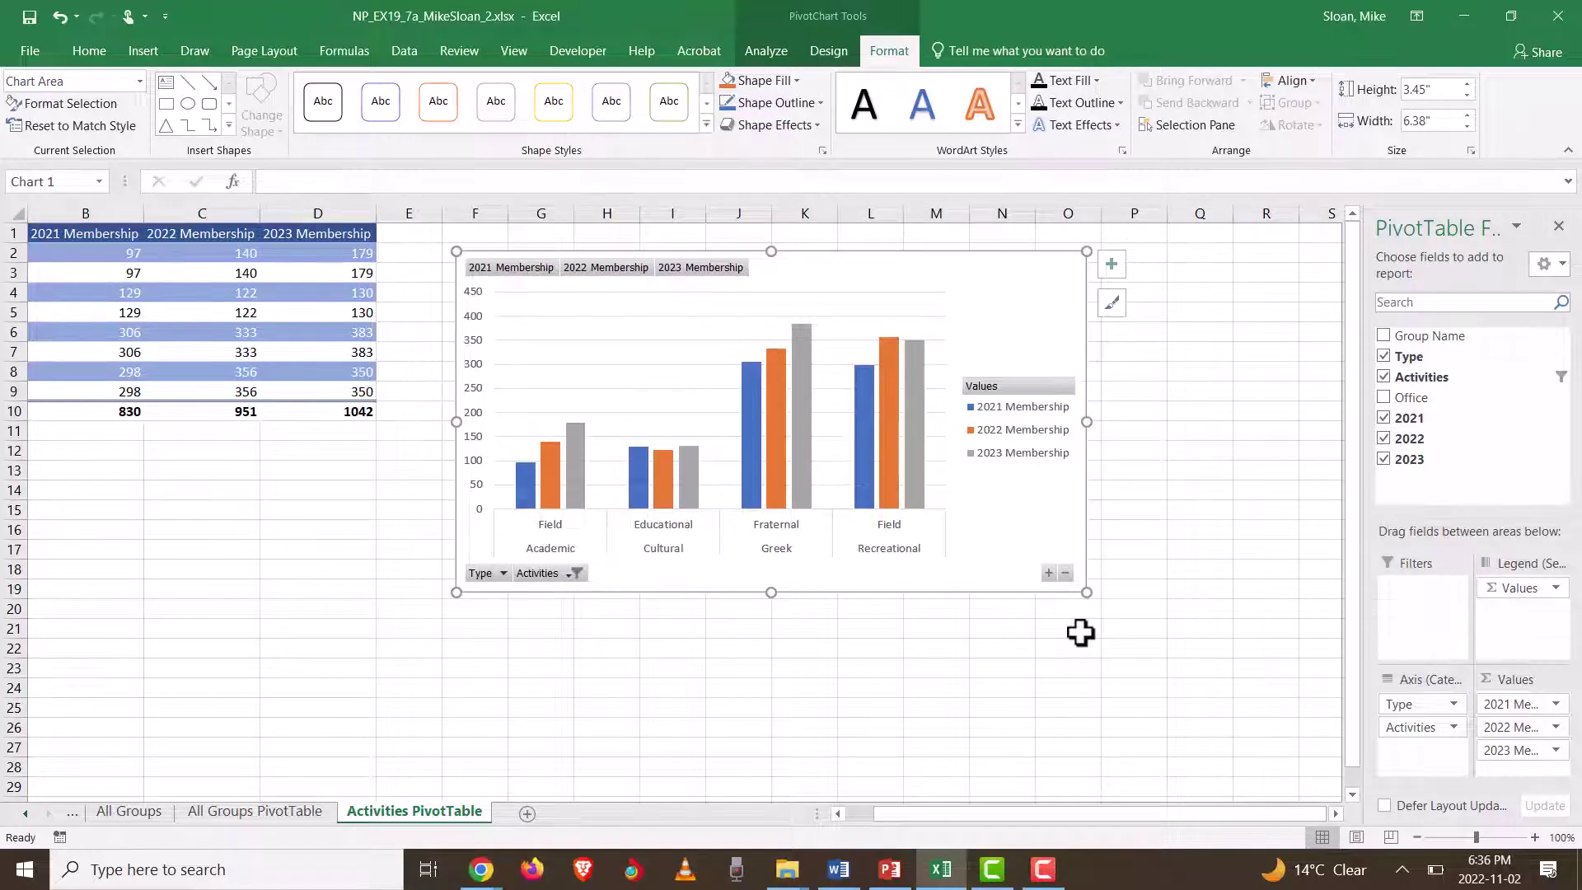
Step: Read the chart title instruction in Word, return to Excel, and add a chart title to the PivotChart using the Above Chart option
key("alt+Tab")
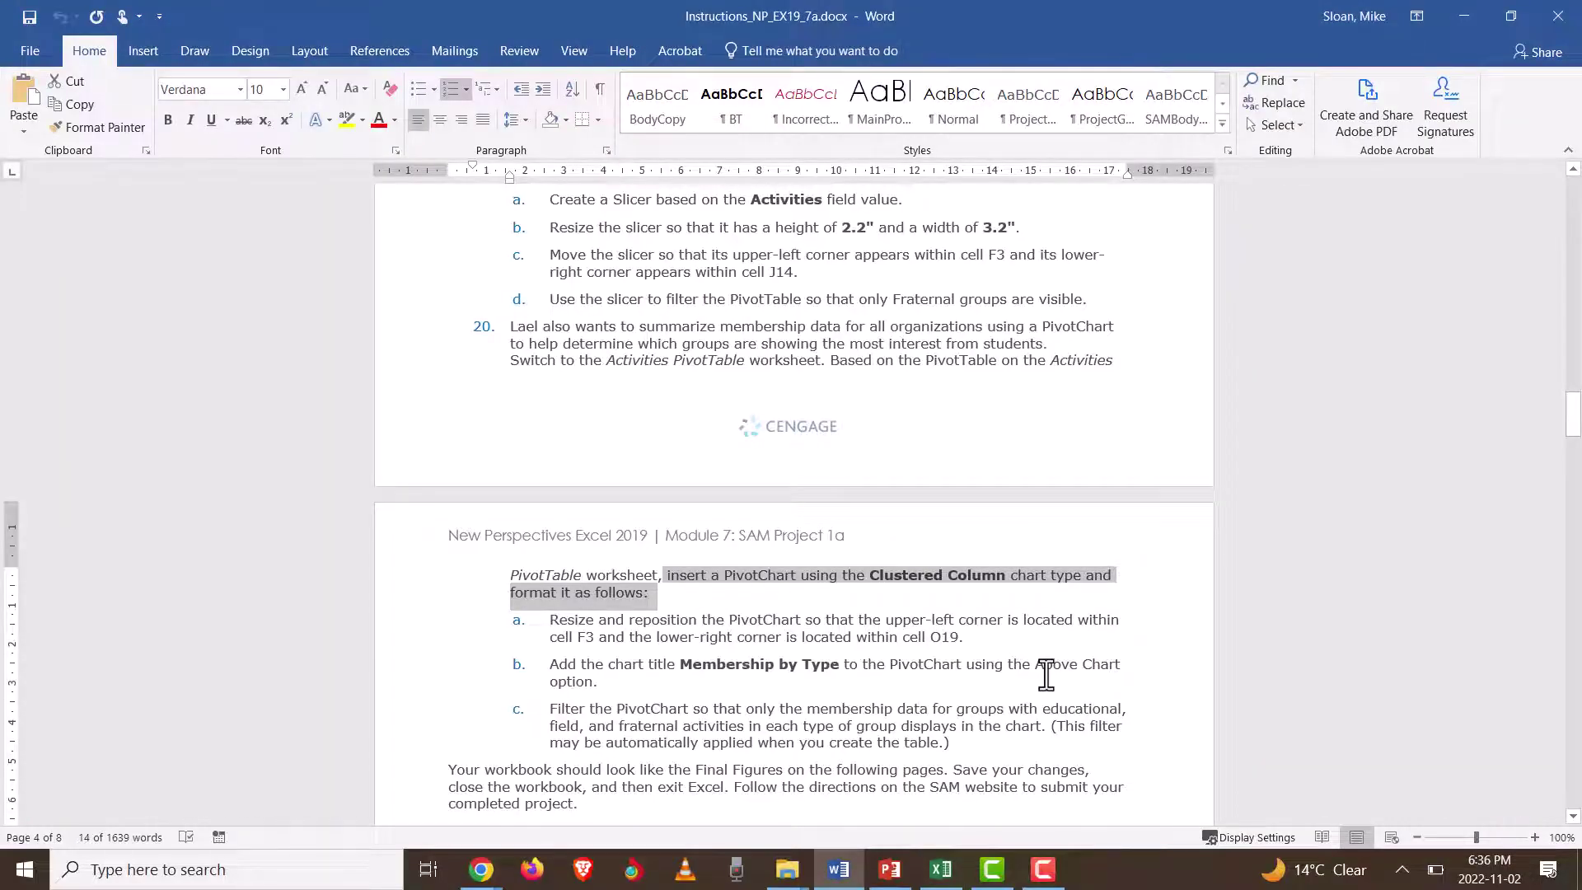
left_click(1040, 663)
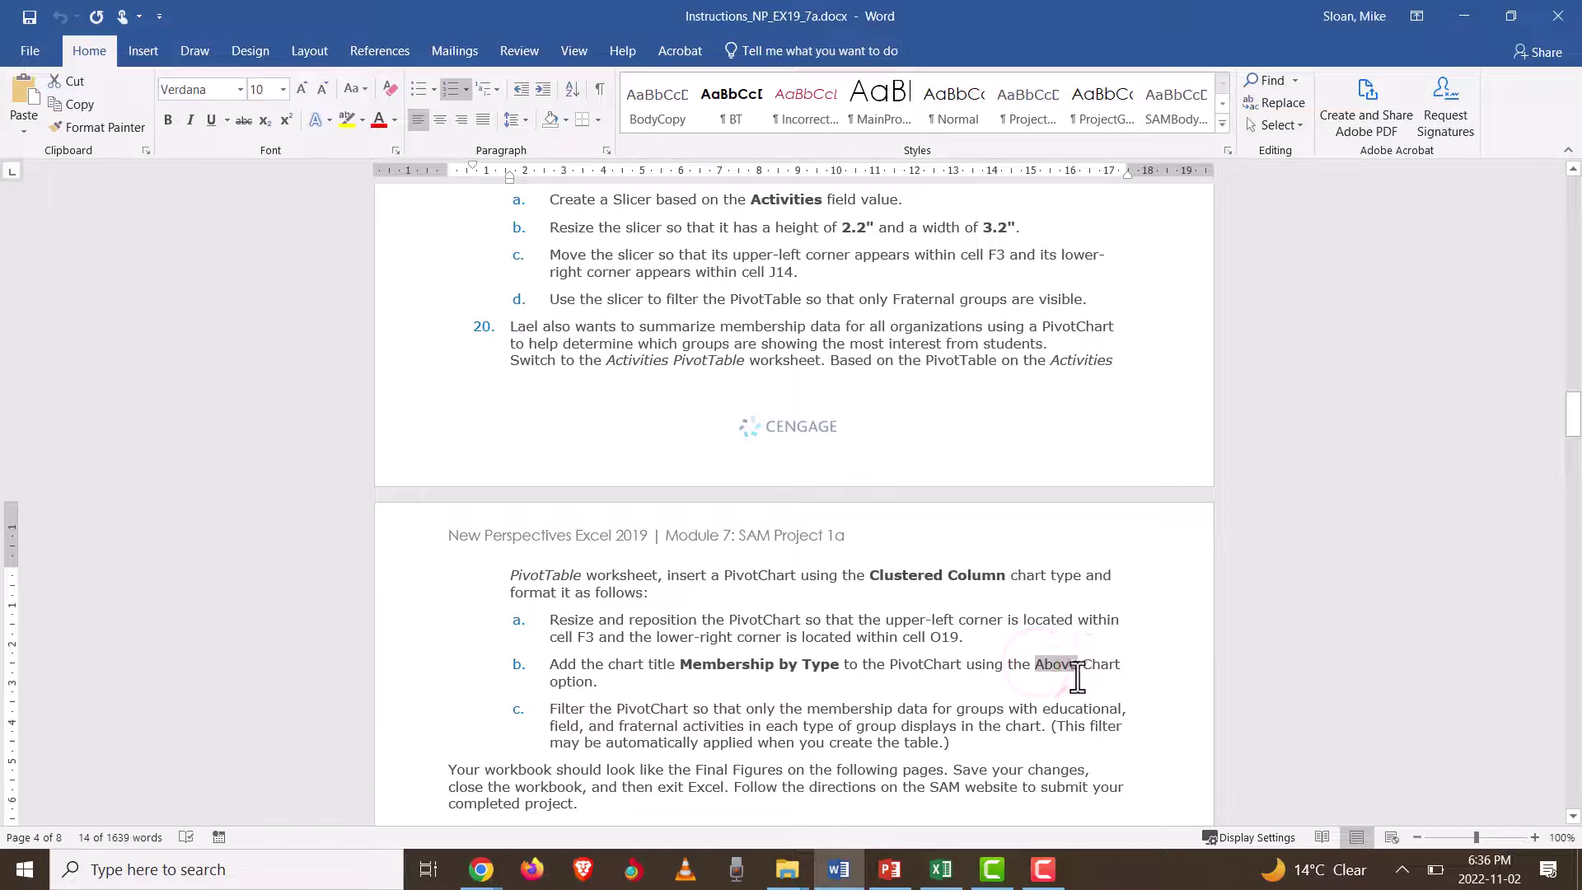
key("alt+Tab")
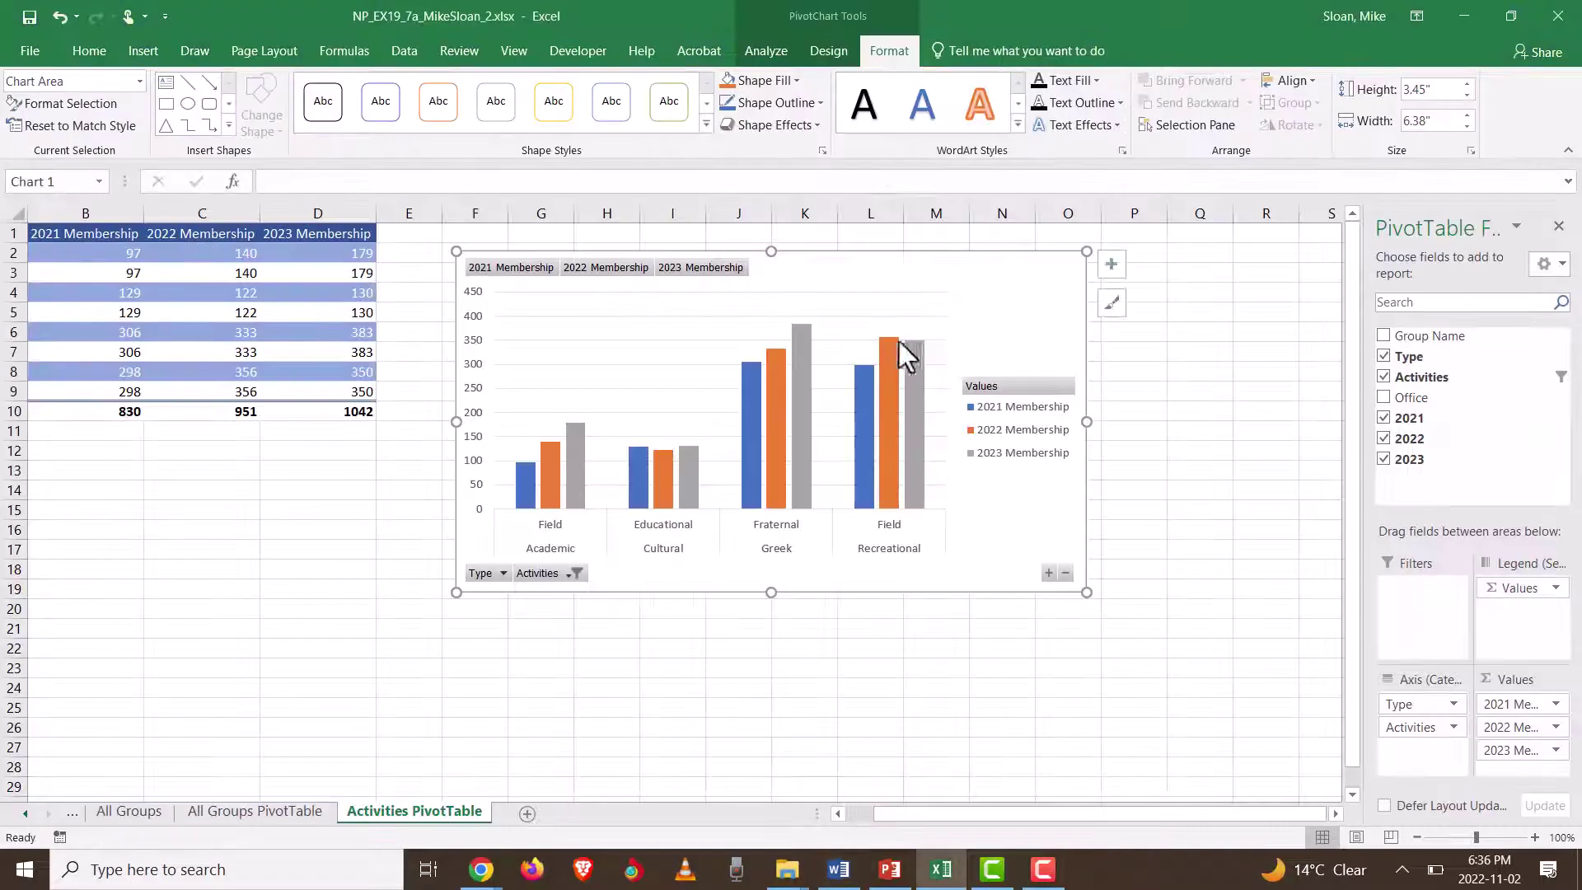
left_click(876, 272)
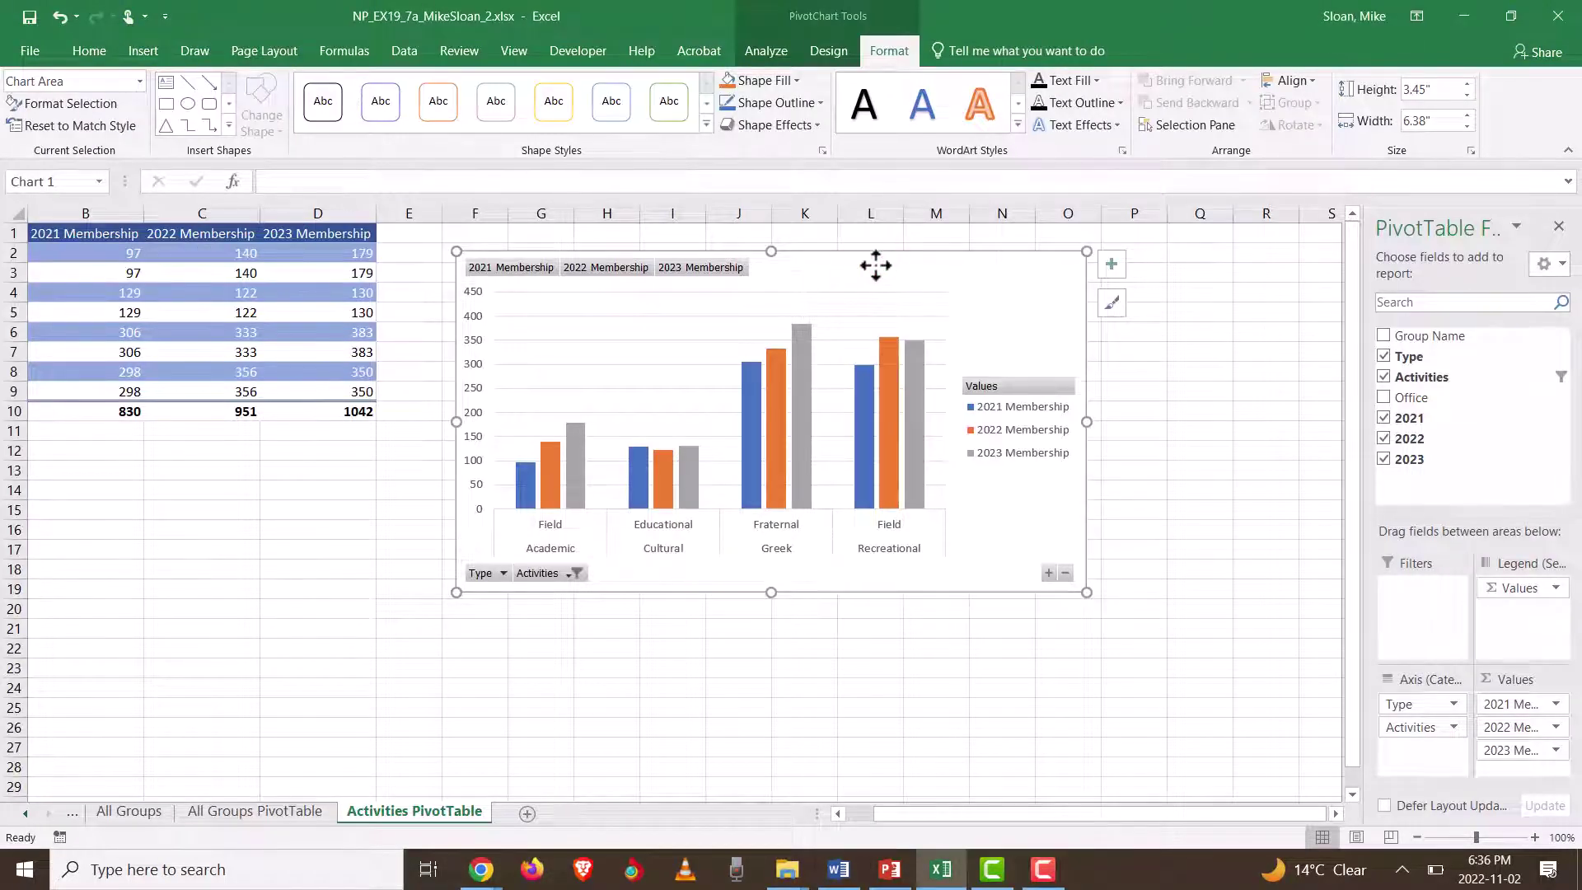
left_click(829, 51)
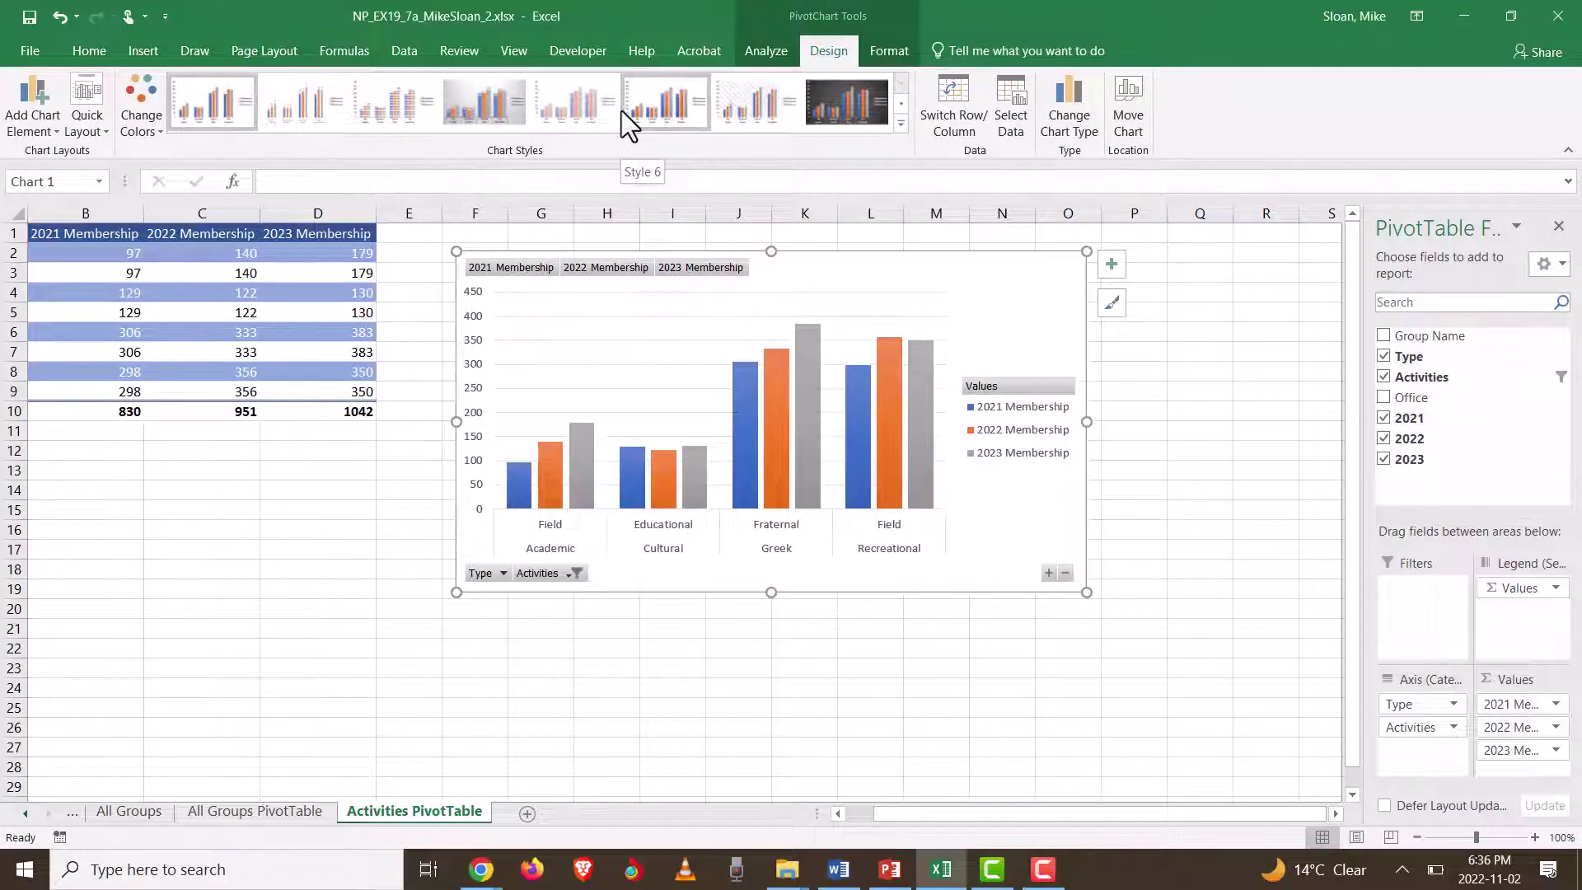
left_click(36, 123)
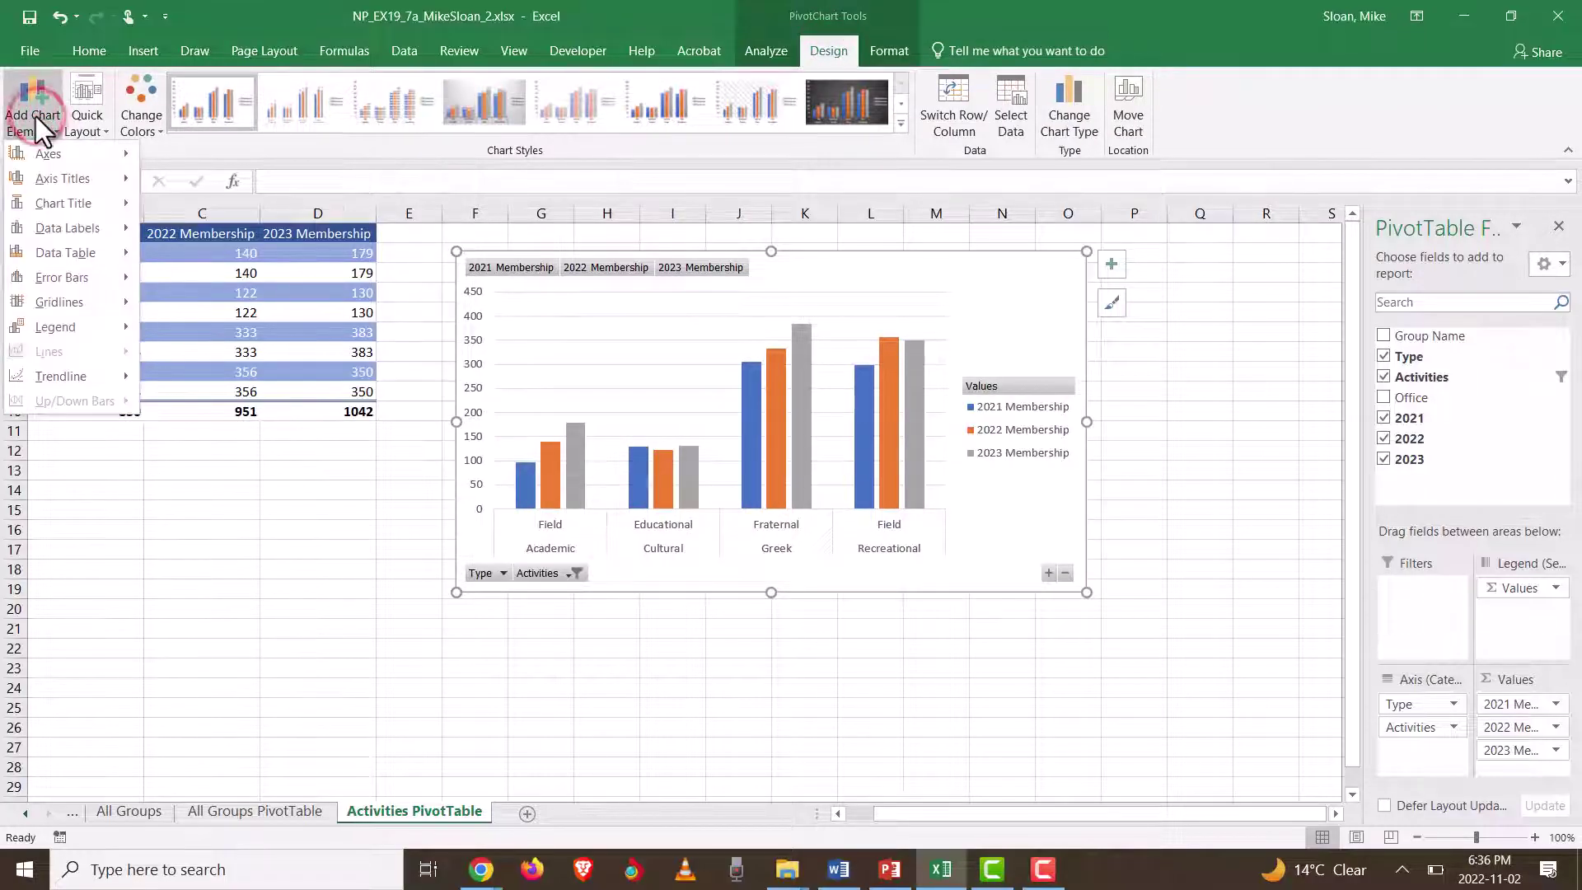
mouse_move(70, 222)
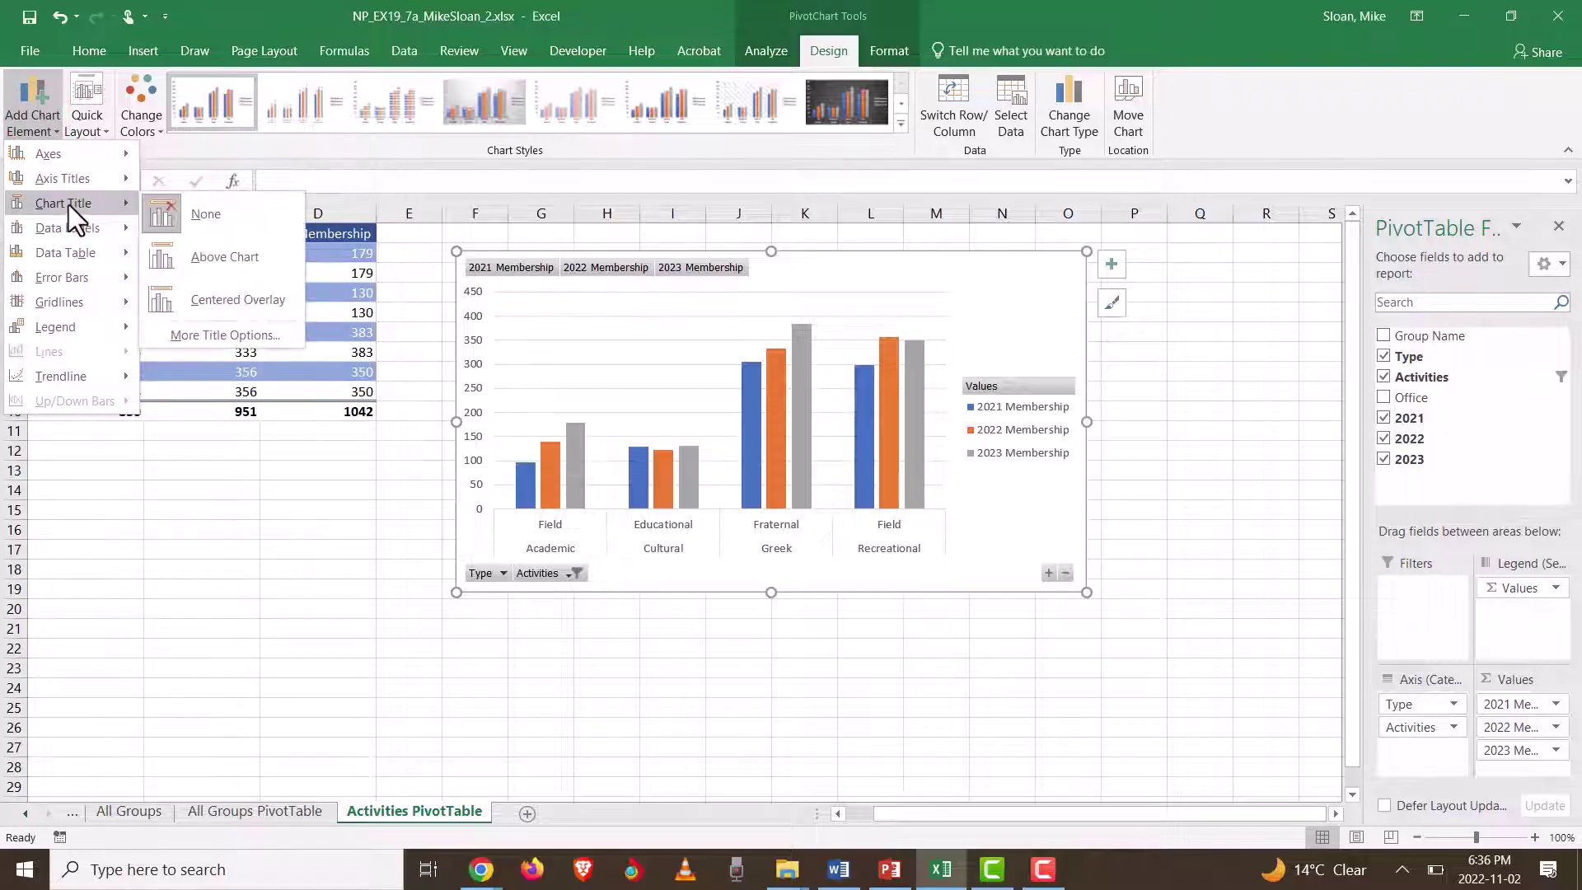
left_click(201, 255)
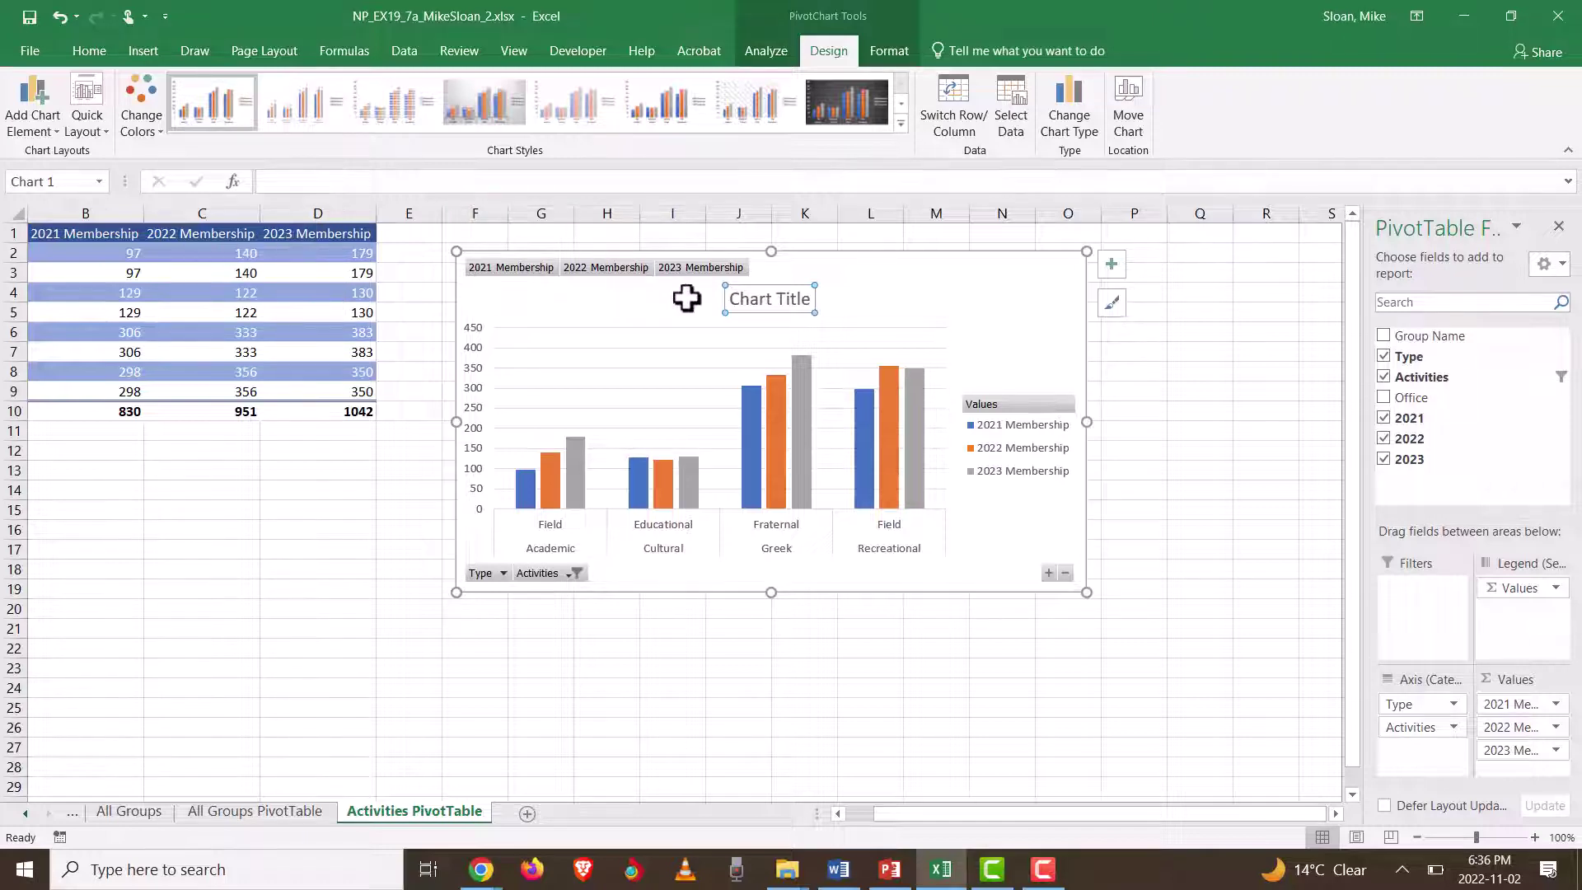
Step: Select the PivotChart's placeholder title, switch to Word, and copy the title text "Membership by Type" from instruction 20b
left_click(747, 298)
triple_click(747, 298)
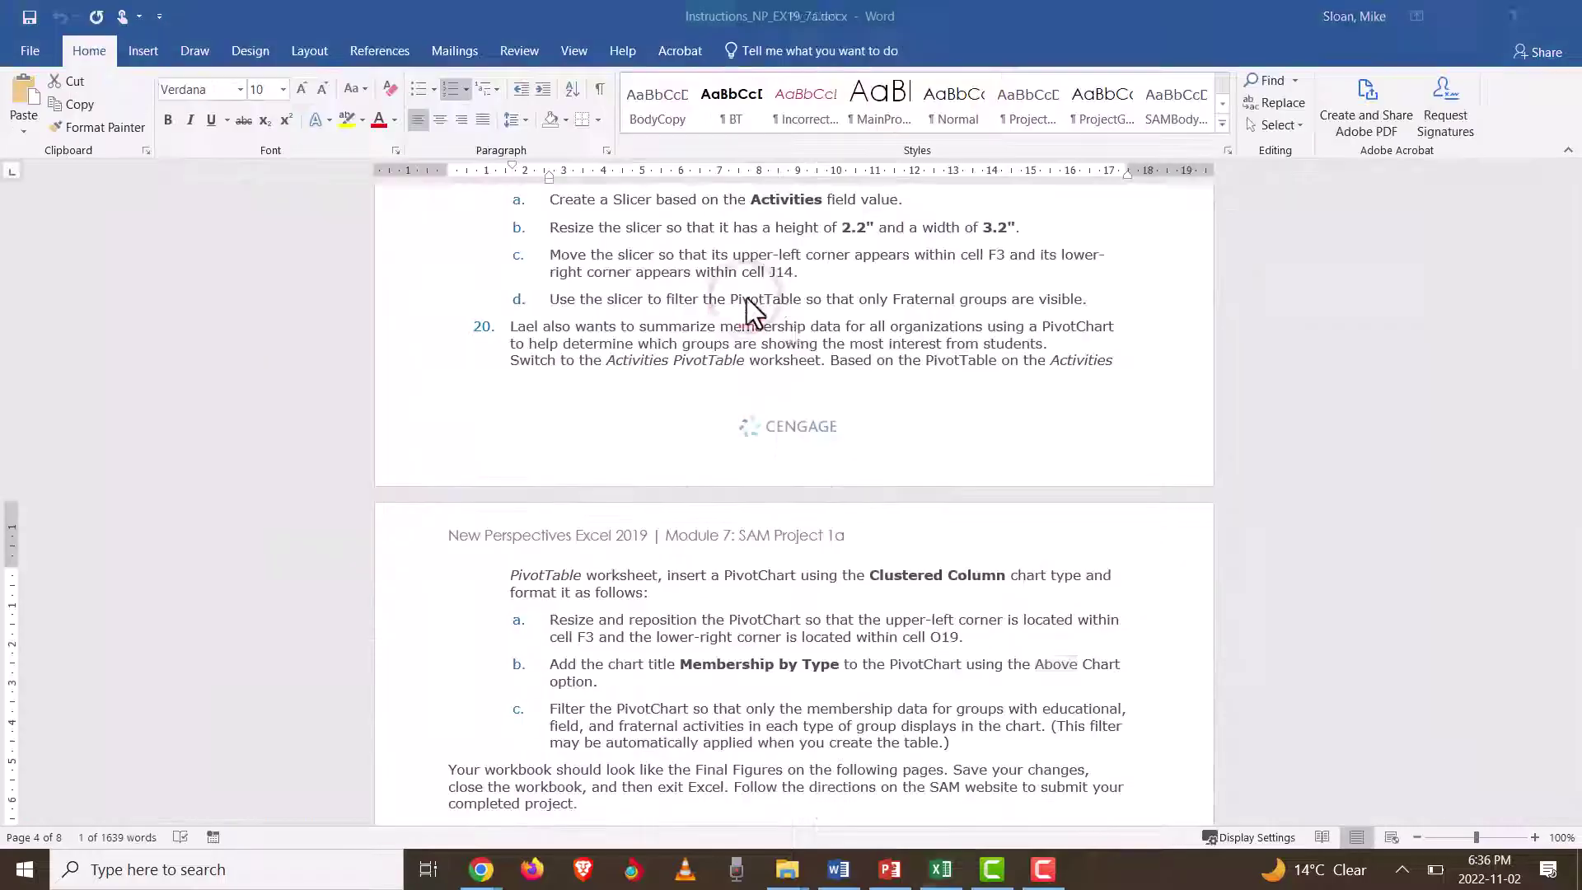
key("alt+Tab")
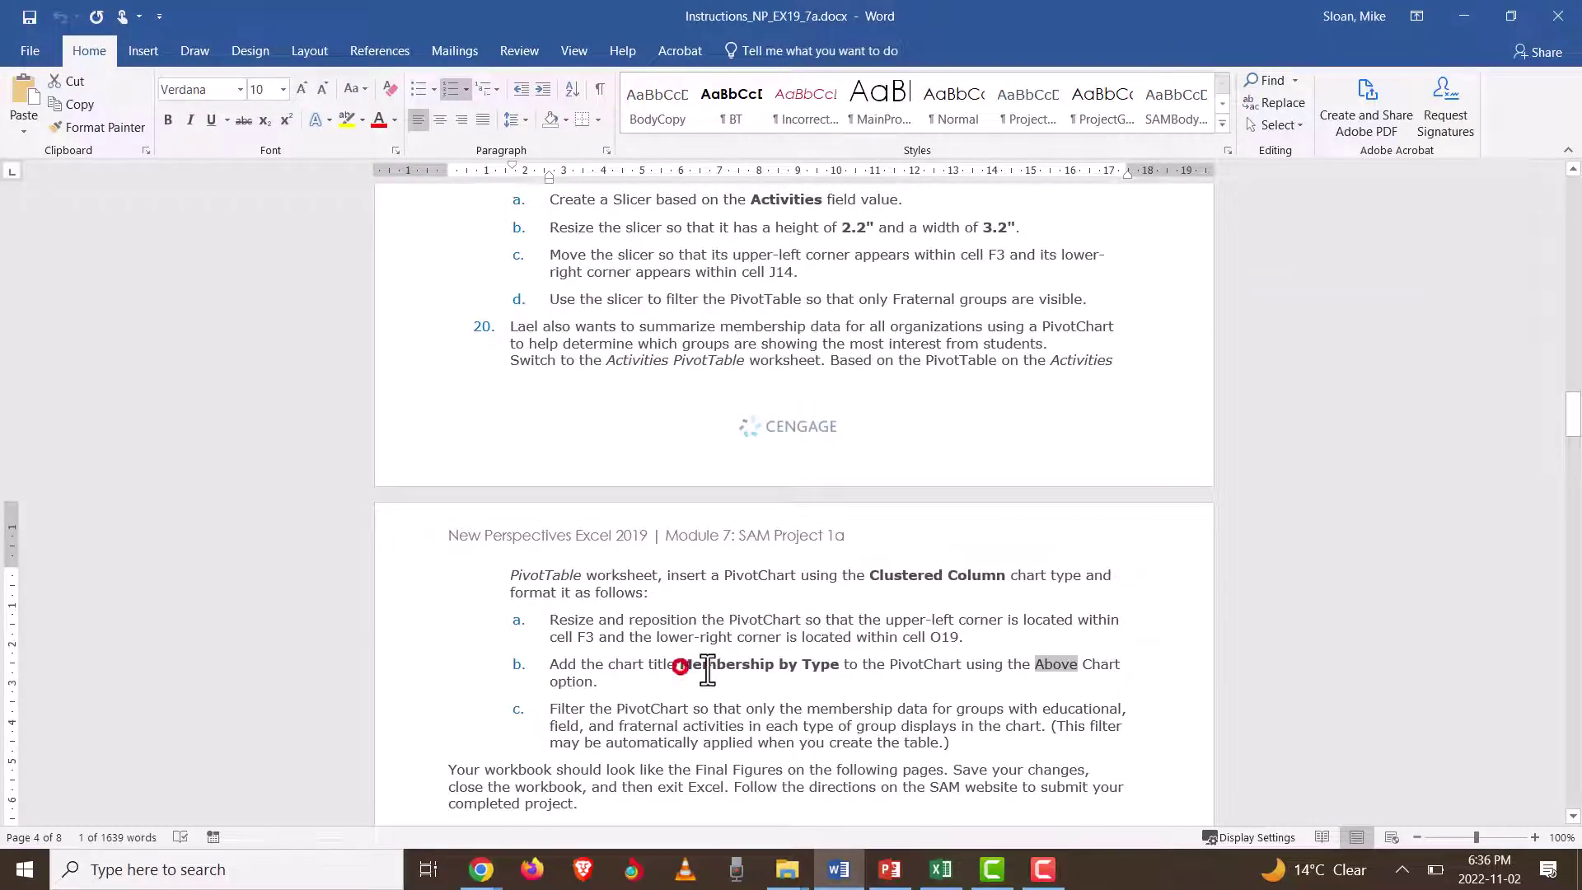
left_click_drag(680, 664, 826, 671)
left_click(763, 664)
left_click(685, 664)
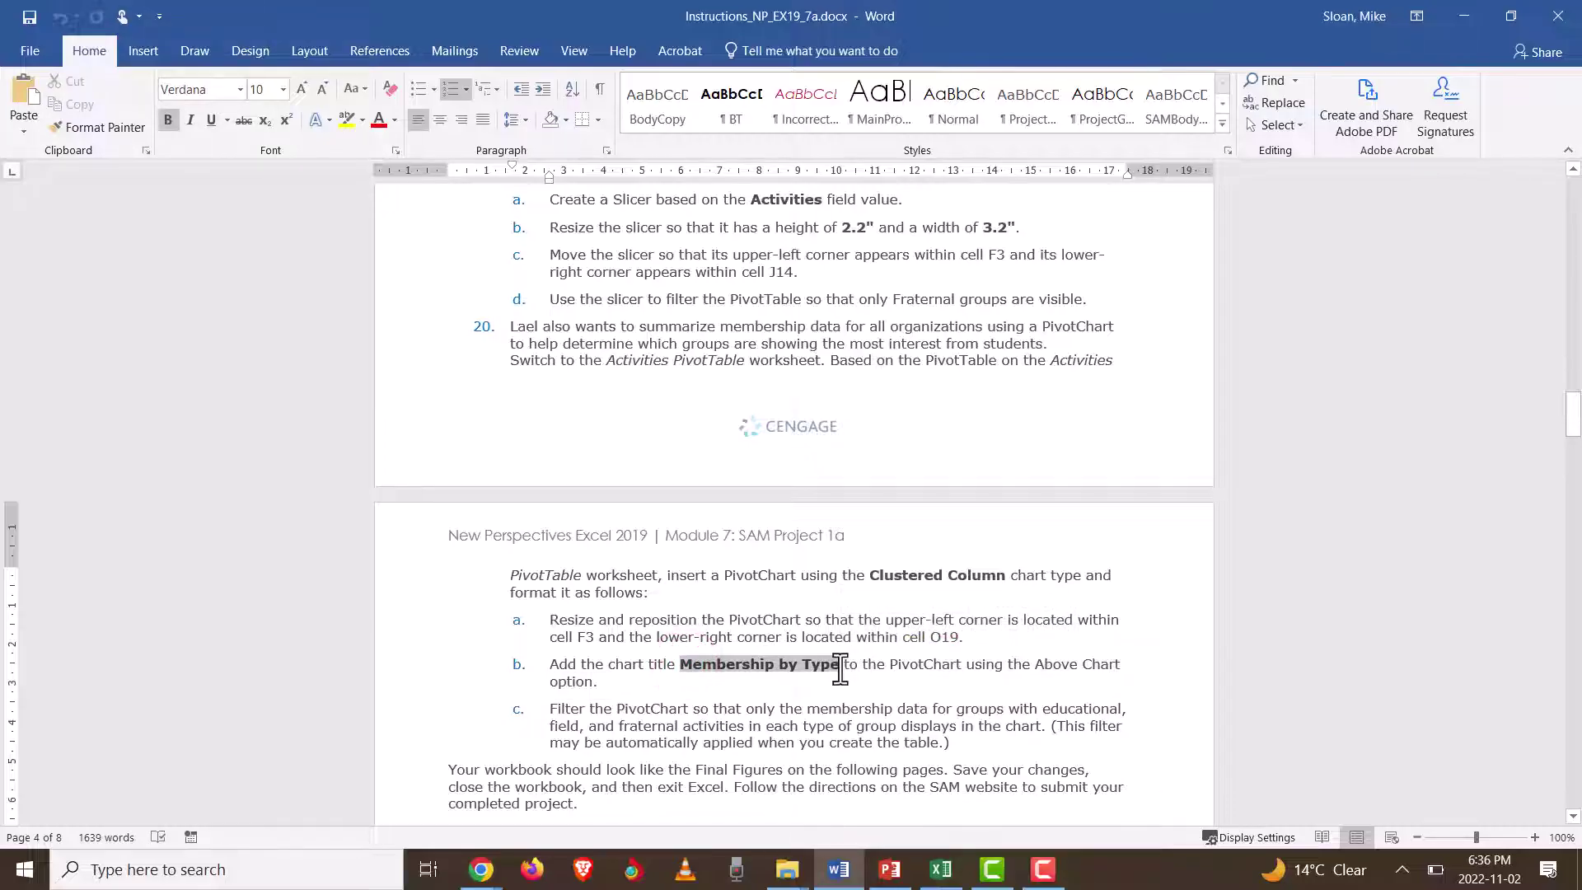
right_click(748, 665)
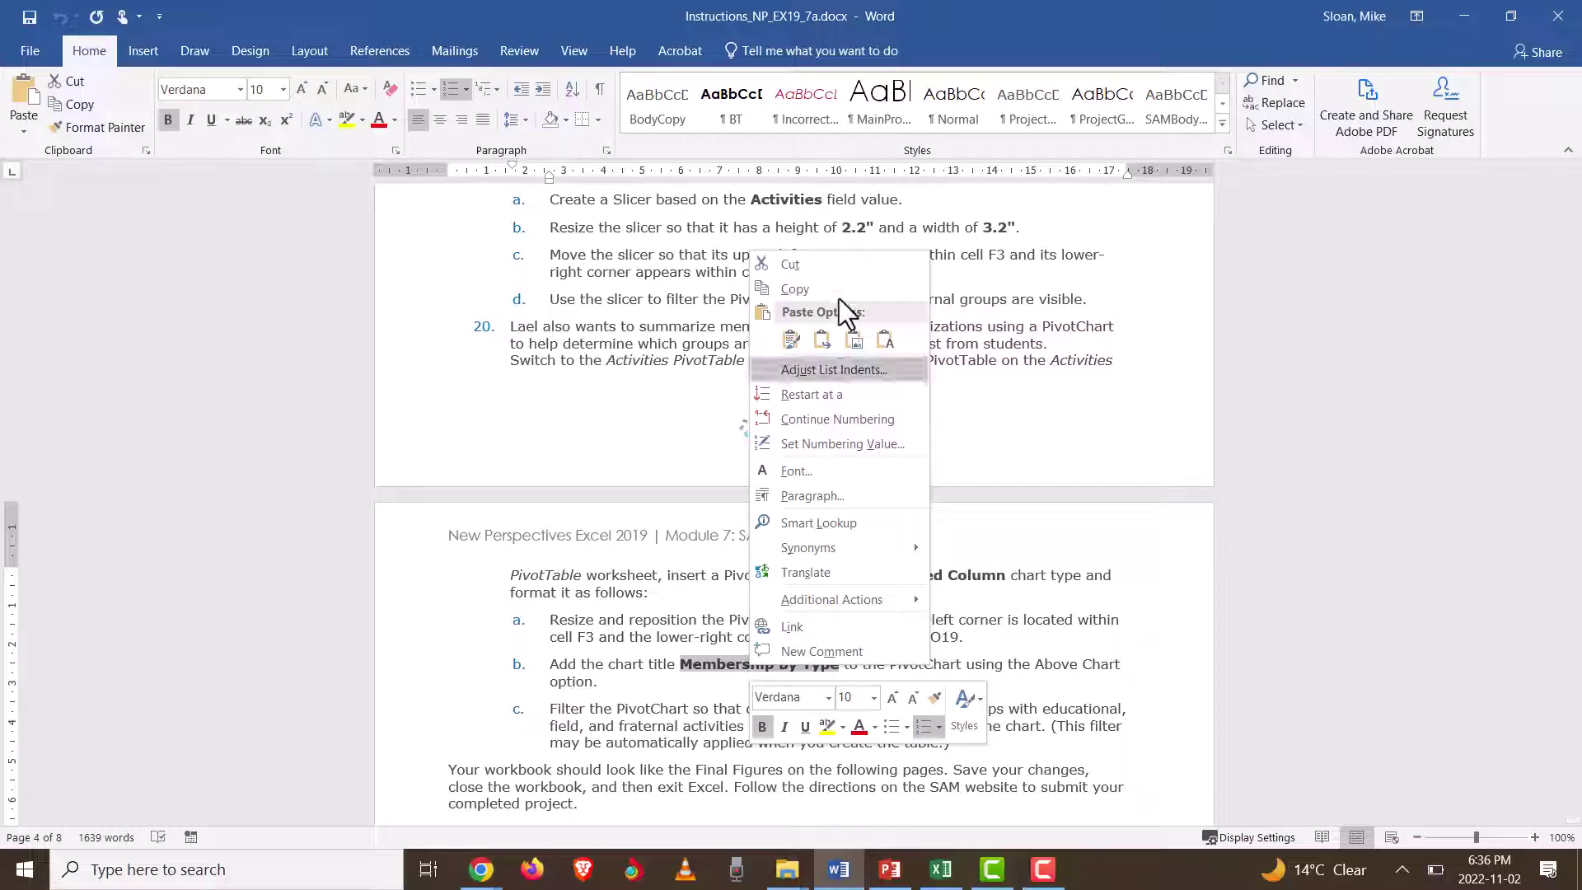
left_click(821, 288)
Step: Back in Excel, replace the placeholder chart title with the copied text "Membership by Type", pasted as text only
key("alt+Tab")
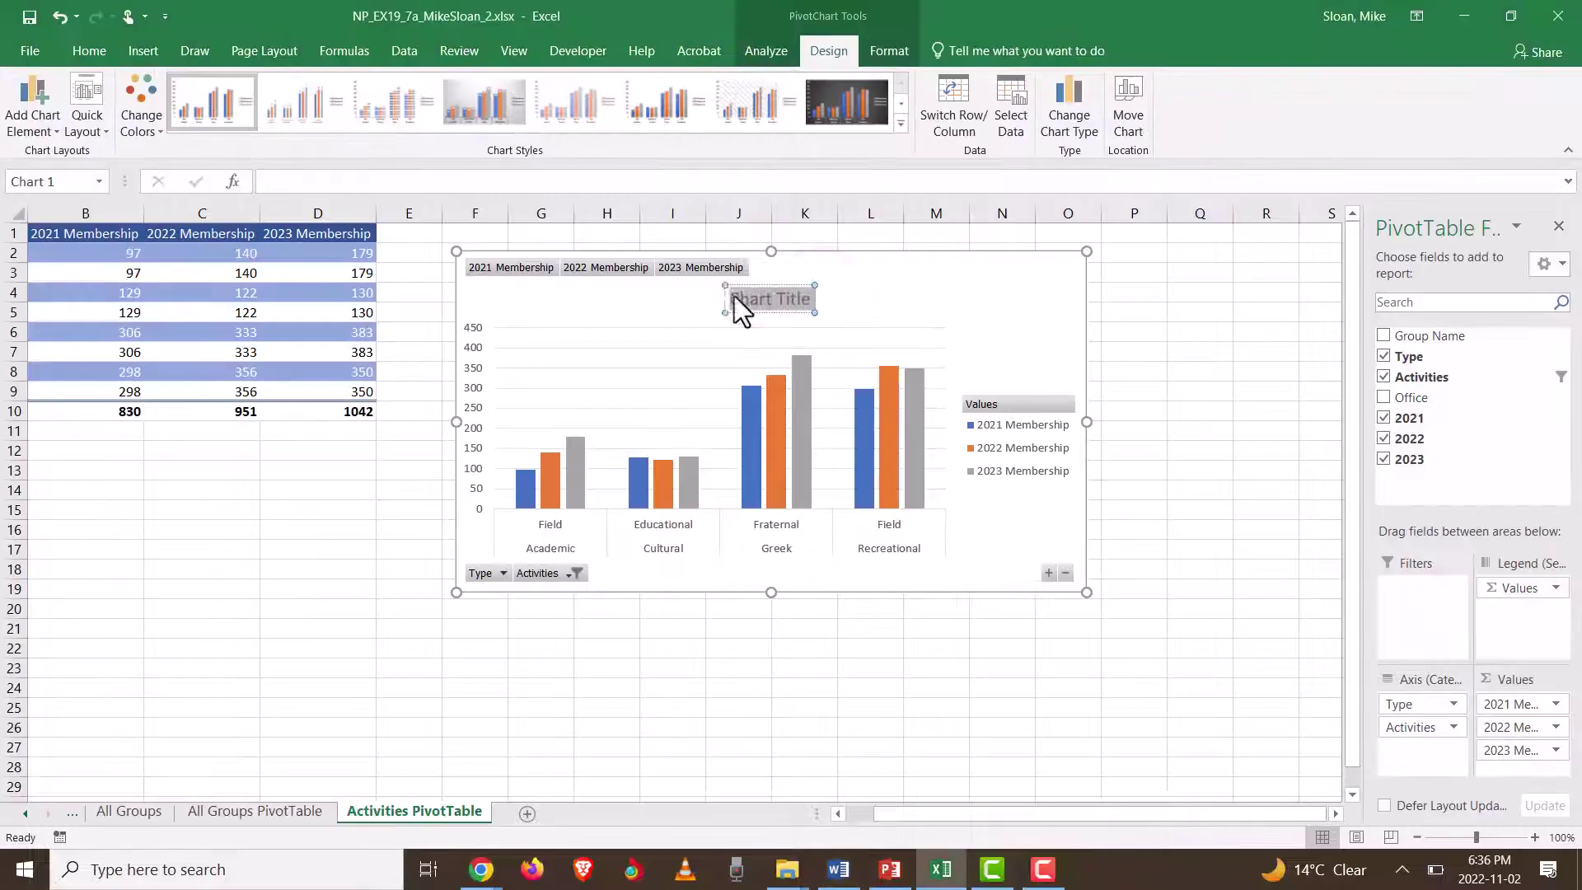
left_click(743, 300)
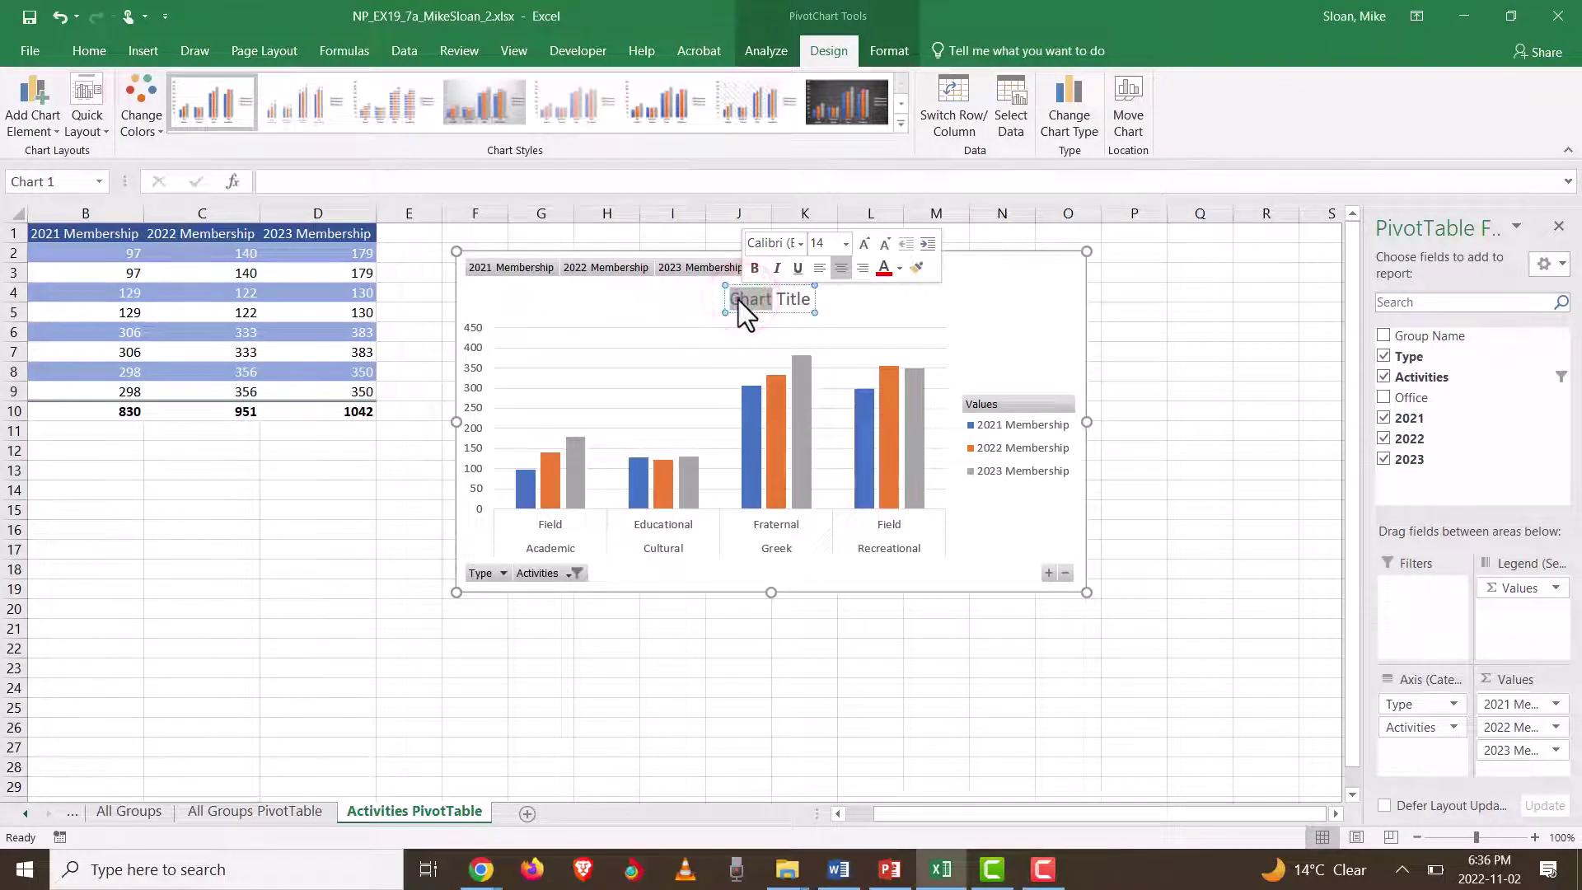
triple_click(738, 299)
left_click(738, 300)
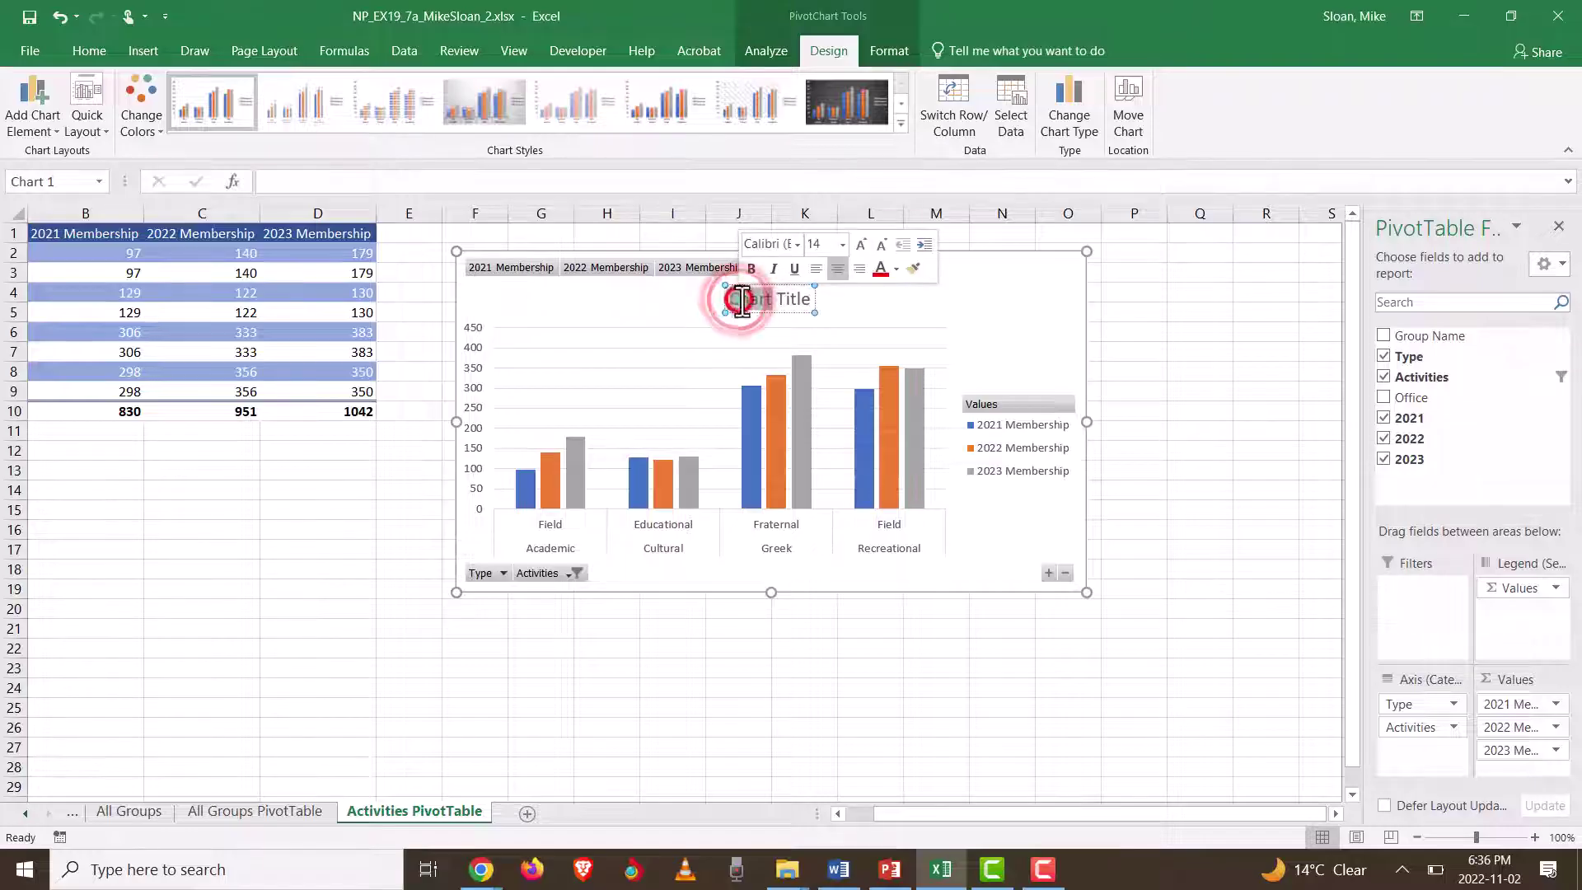
double_click(739, 300)
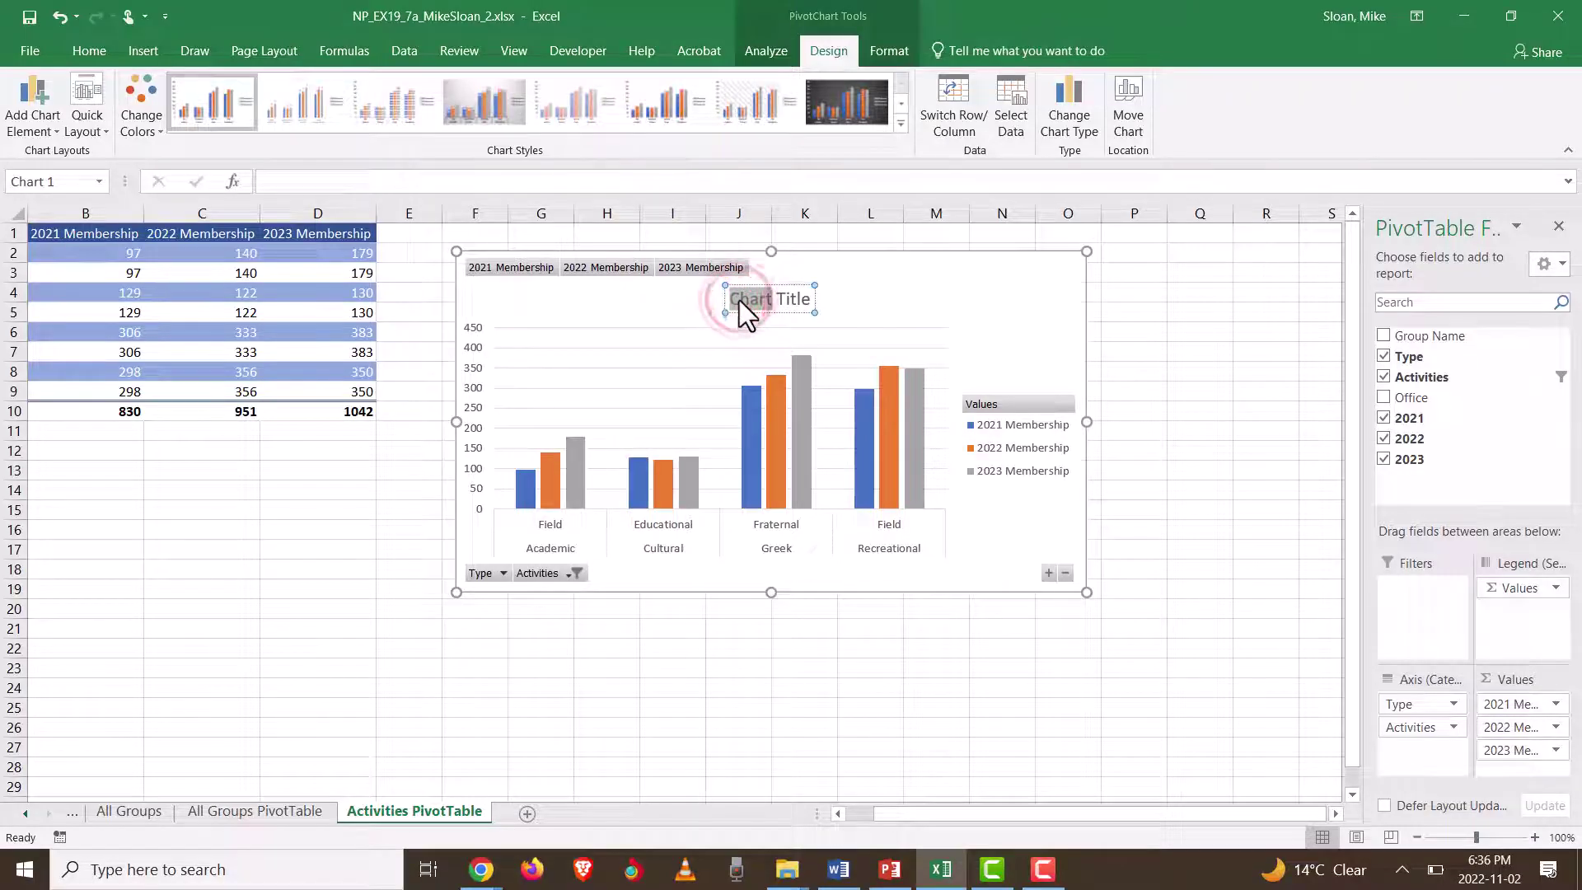
left_click_drag(733, 298, 842, 297)
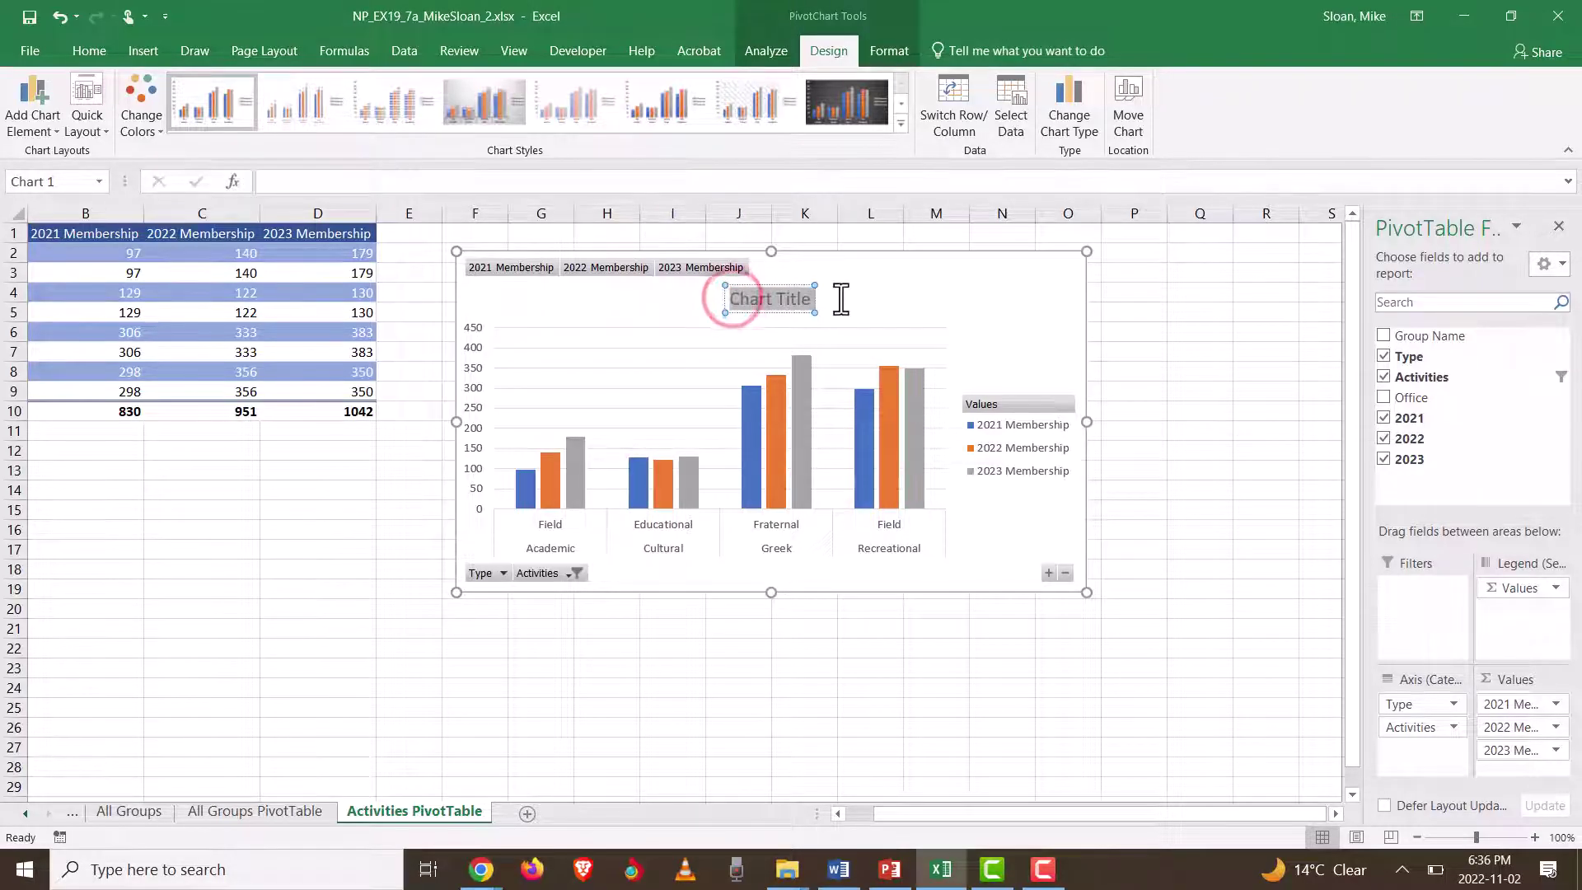
key("ctrl+v")
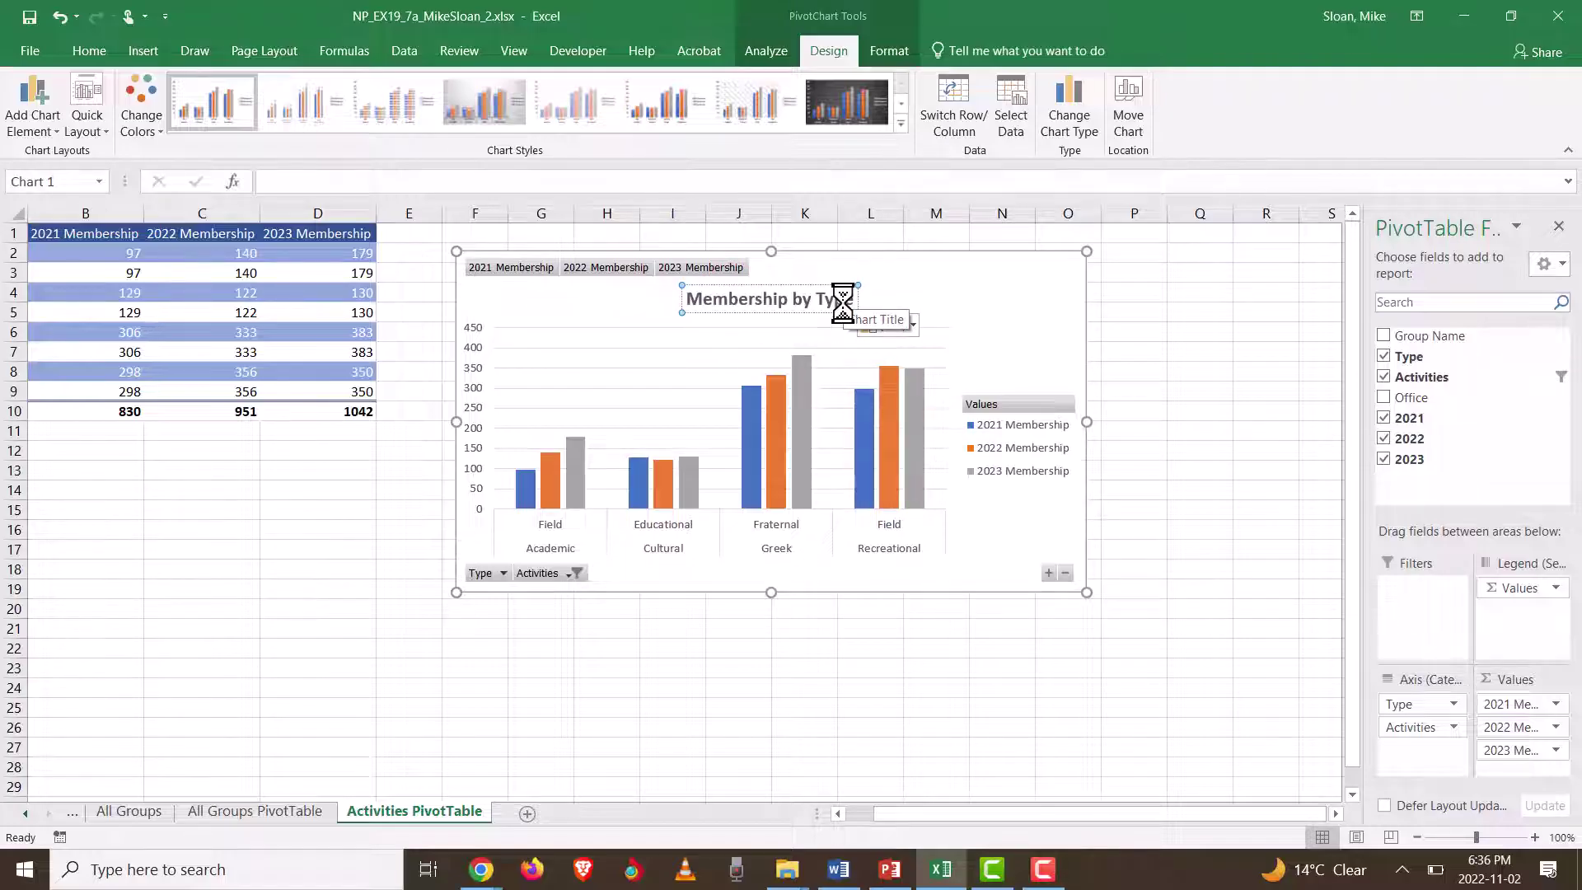
left_click(909, 322)
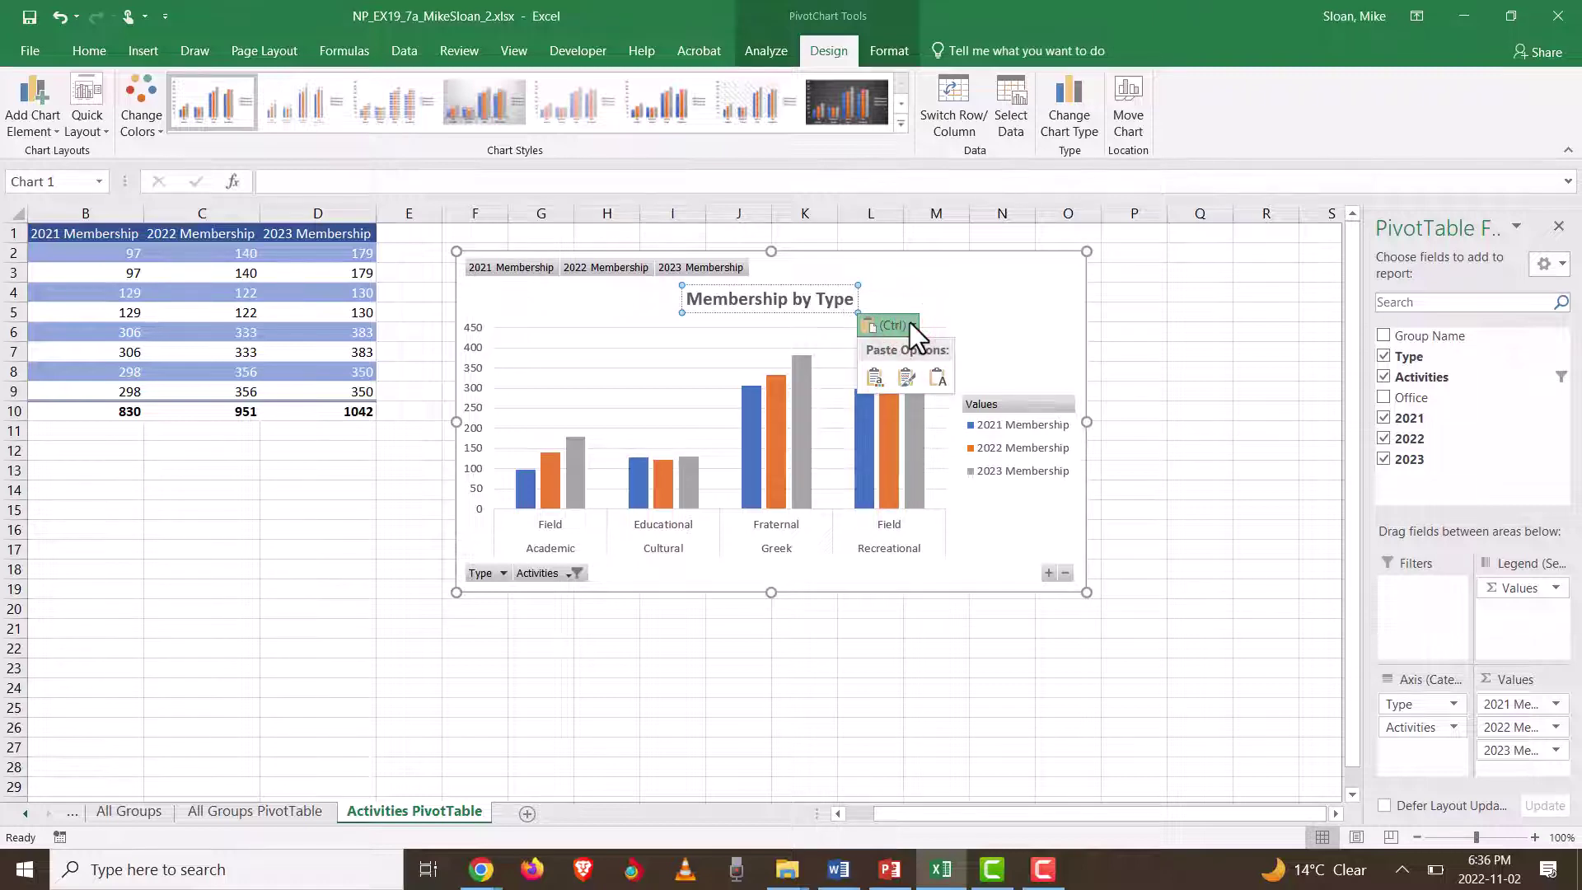
left_click(942, 384)
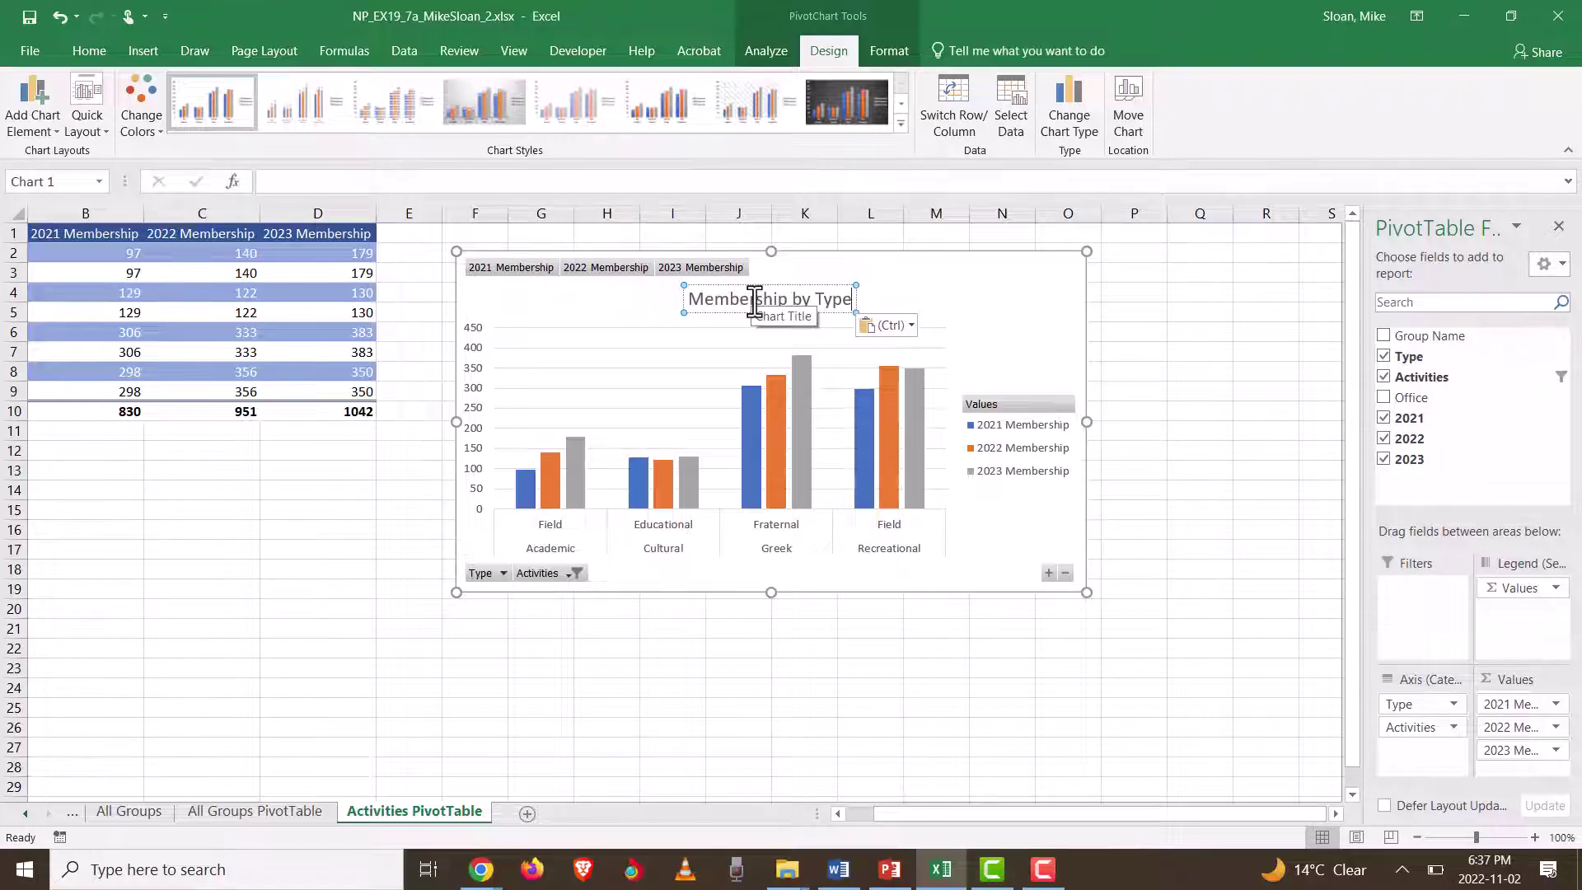
left_click(910, 288)
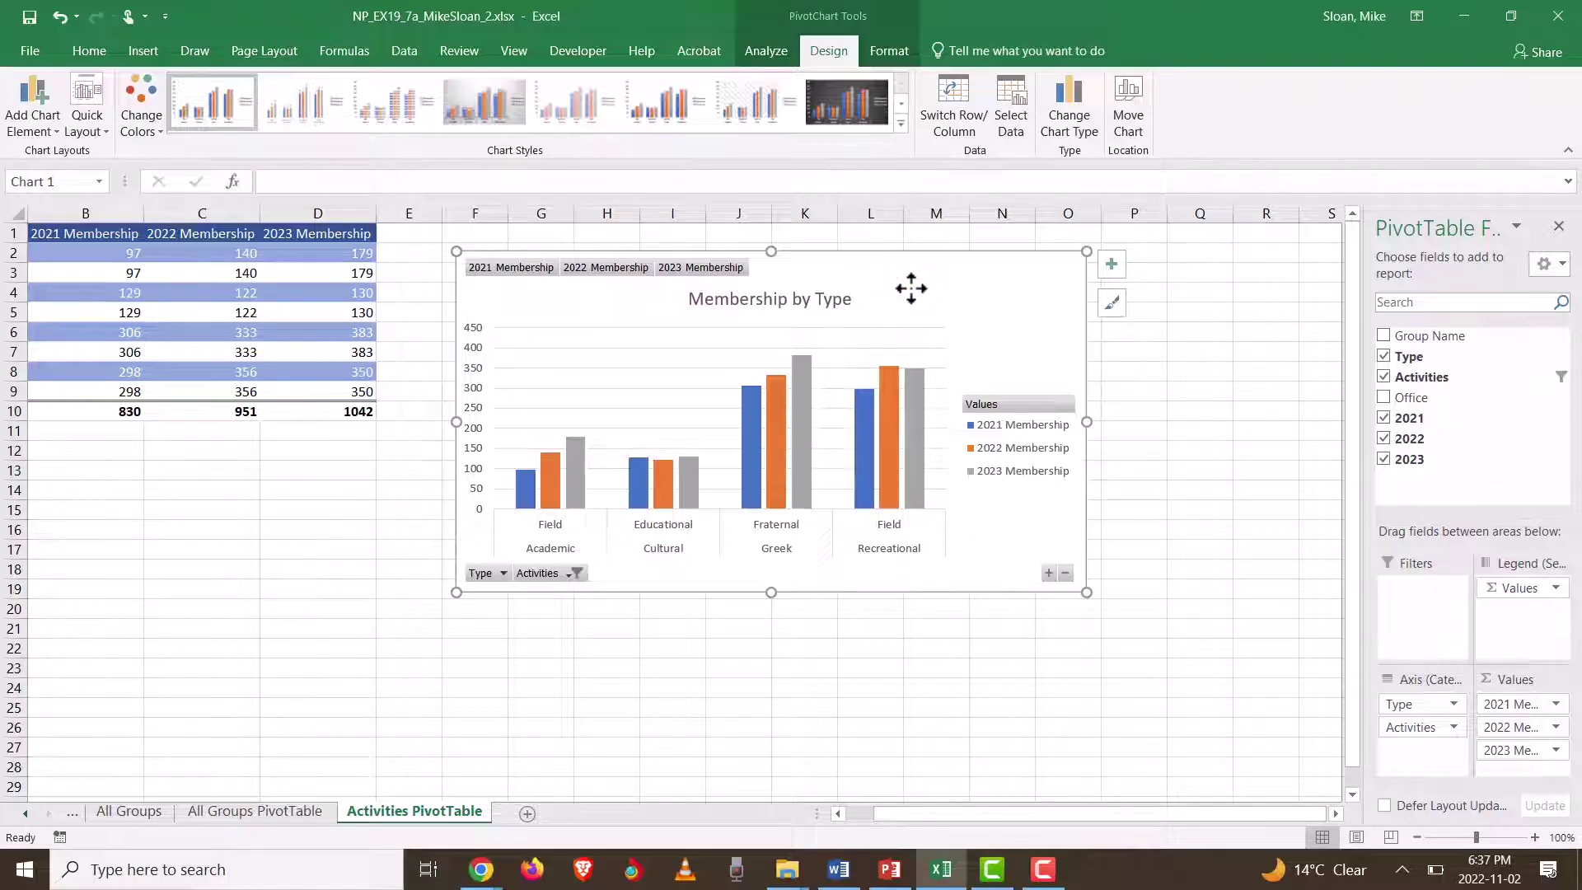
Step: Switch to Word and read instruction 20c about filtering the PivotChart by educational, field, and fraternal activities
key("alt+Tab")
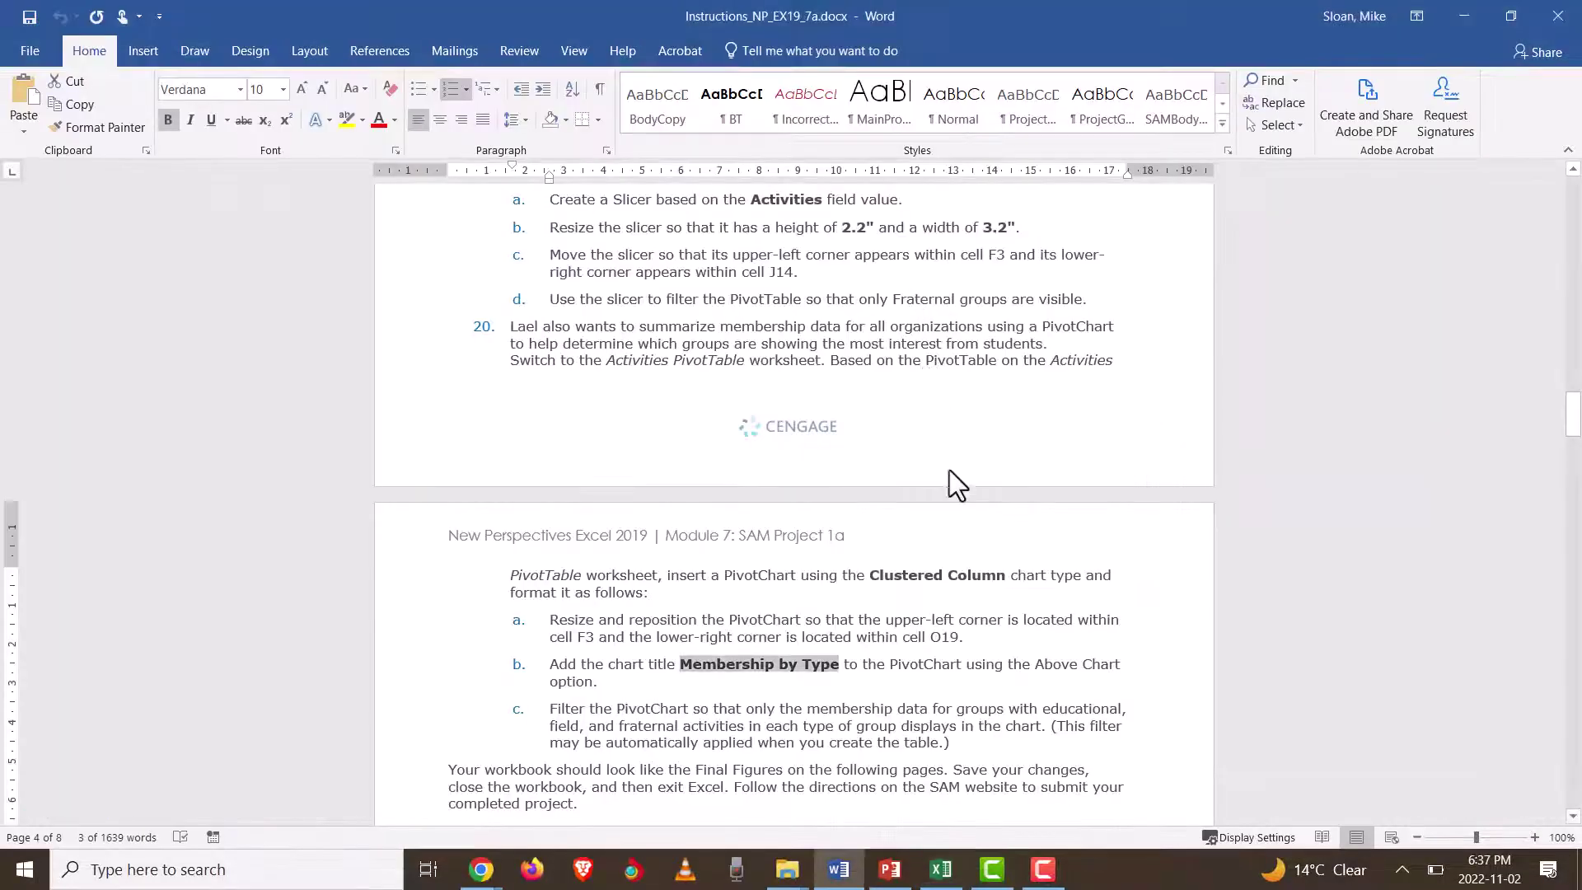
scroll(824, 560, "down", 2)
left_click(620, 515)
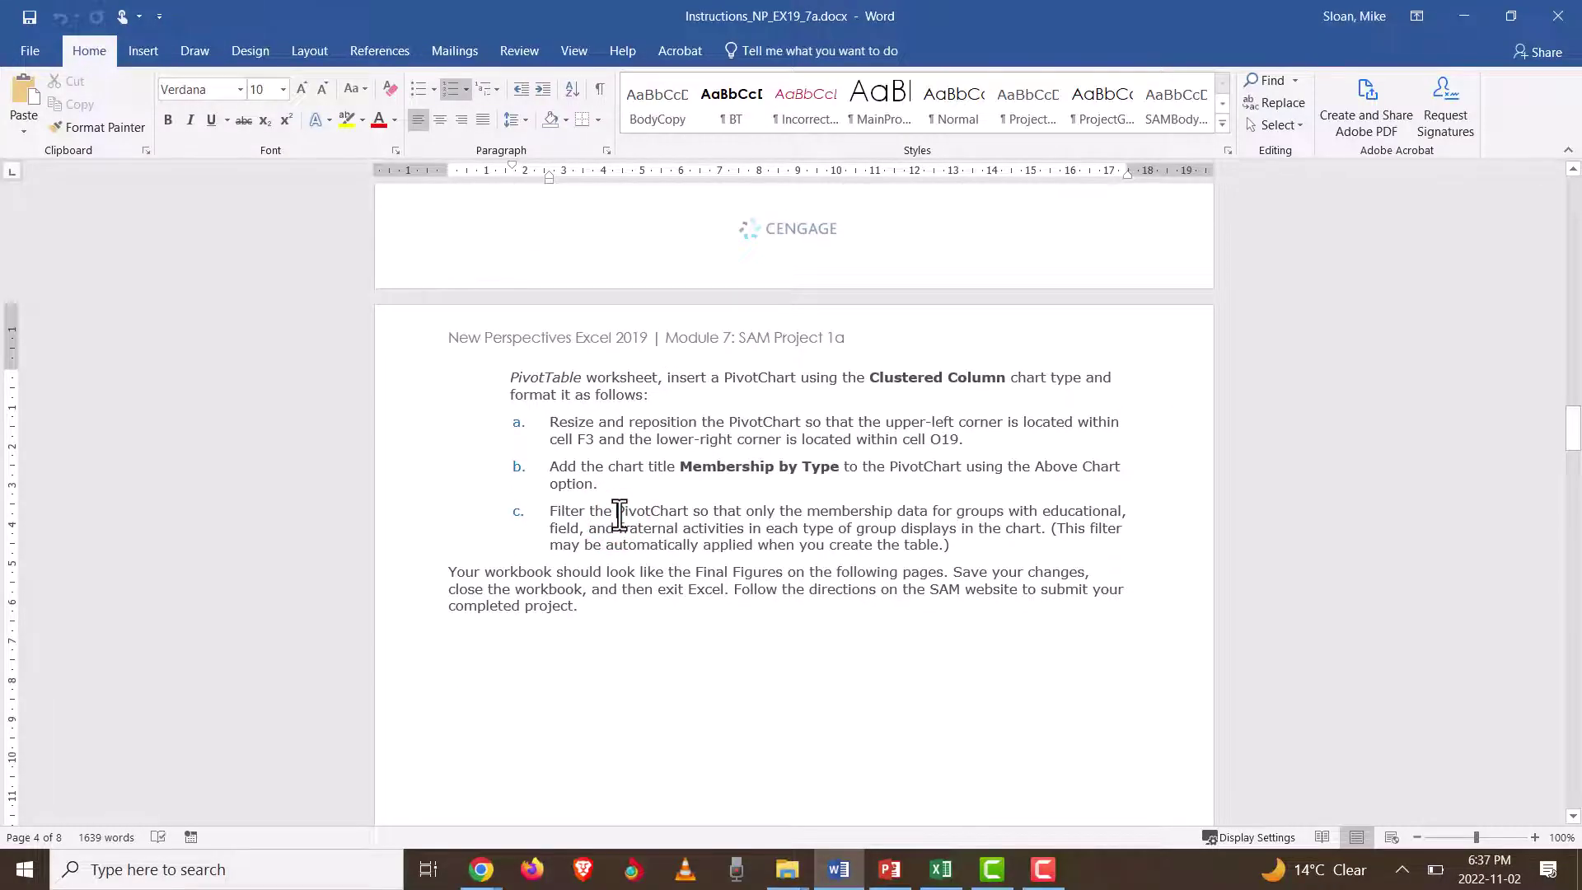
scroll(706, 539, "down", 2)
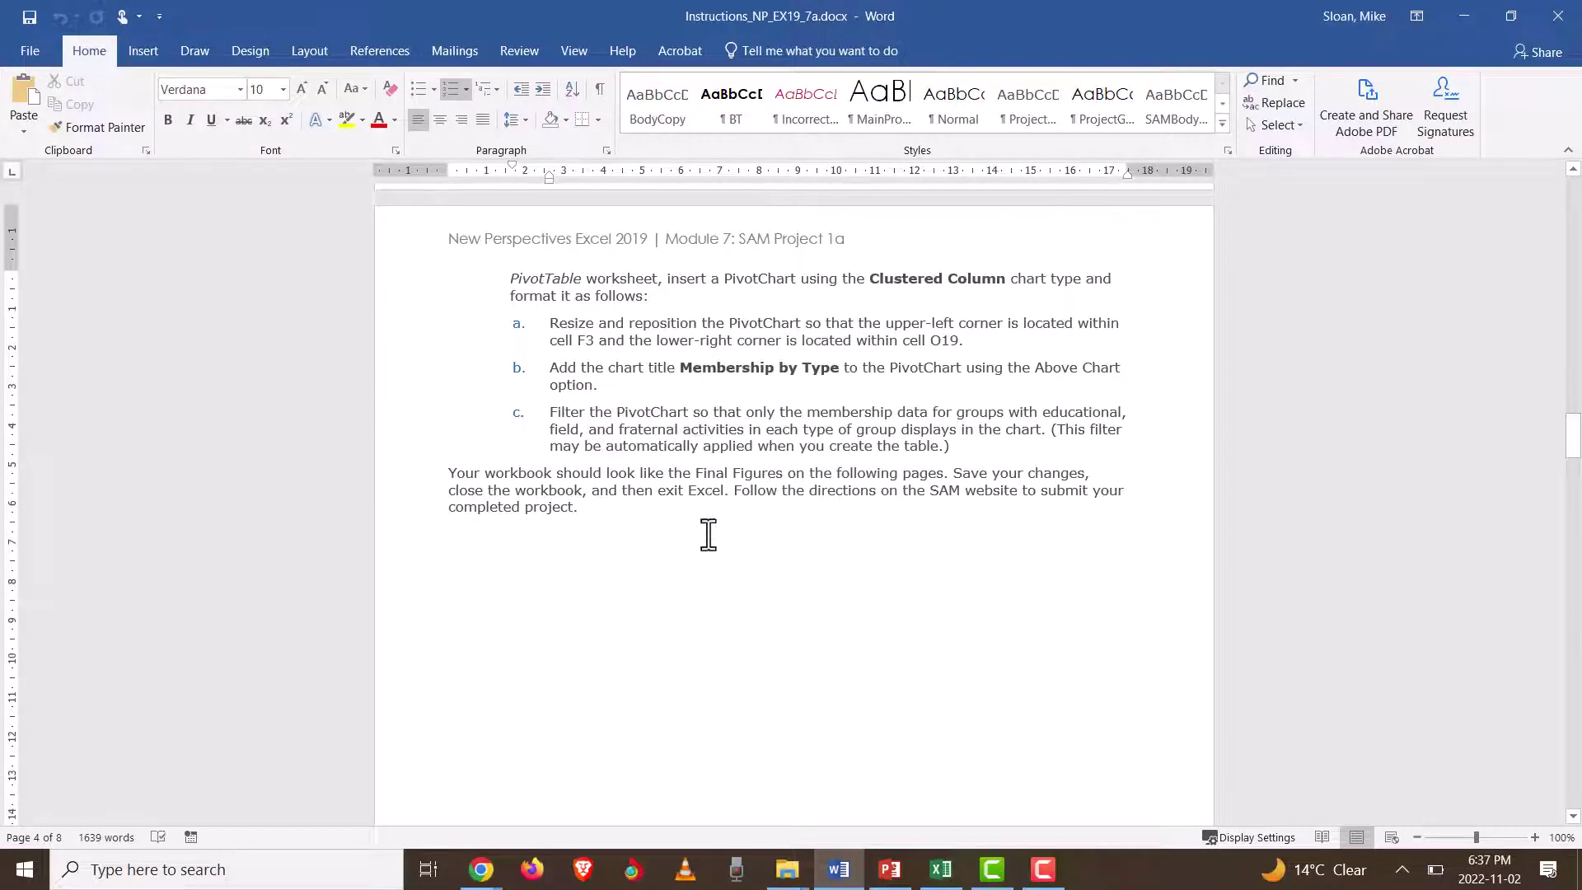
left_click(709, 431)
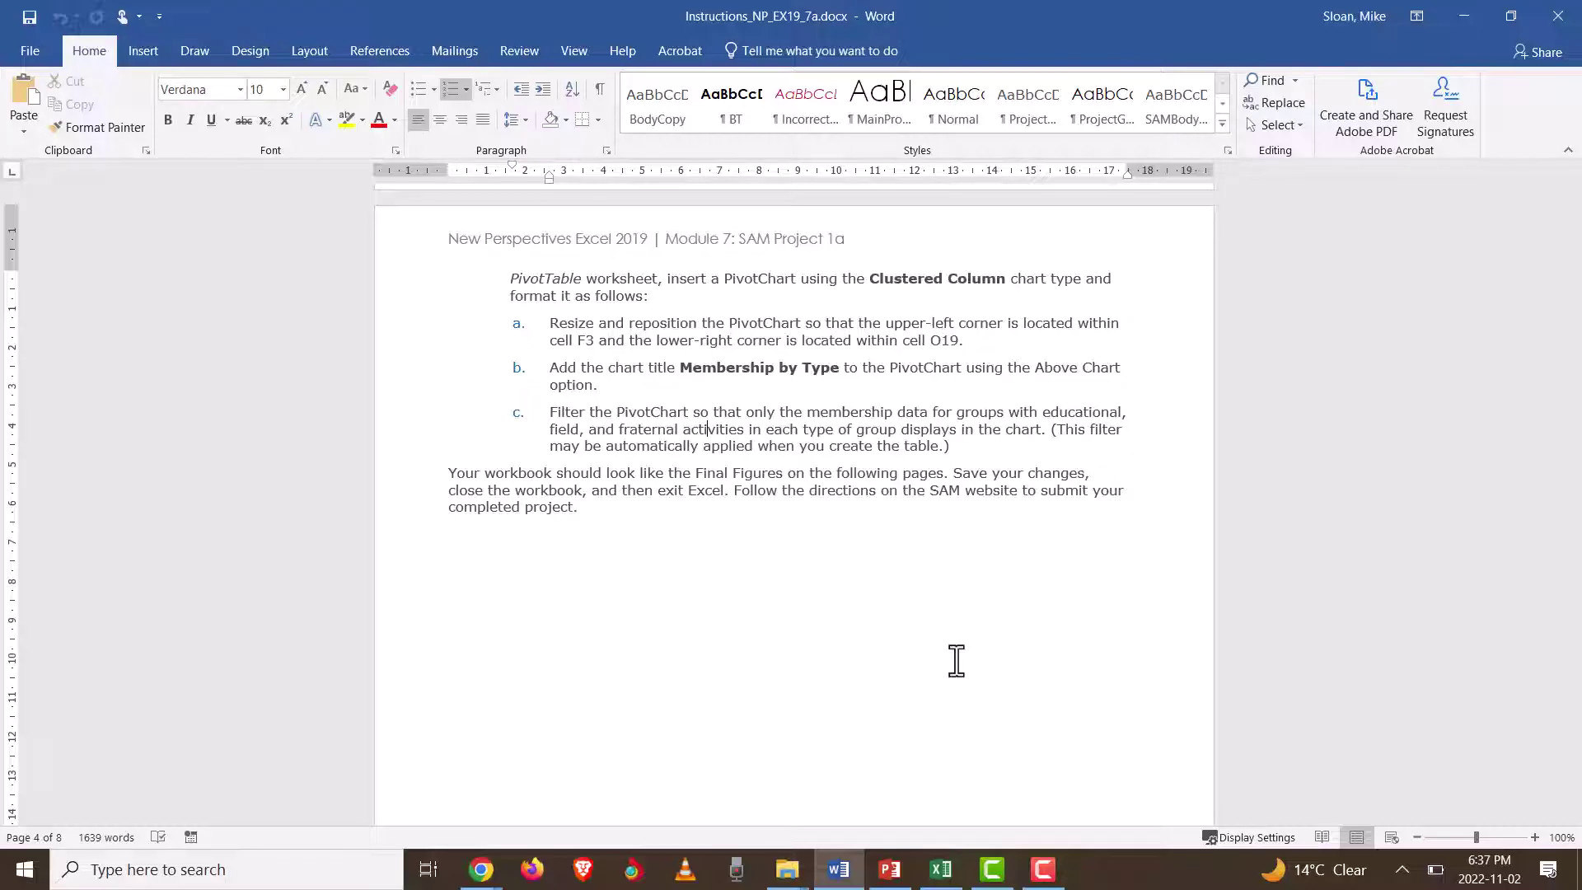
Step: Switch to Excel and inspect the PivotChart's Activities filter and the PivotTable's Row Labels filter, cancelling both without changes
key("alt+Tab")
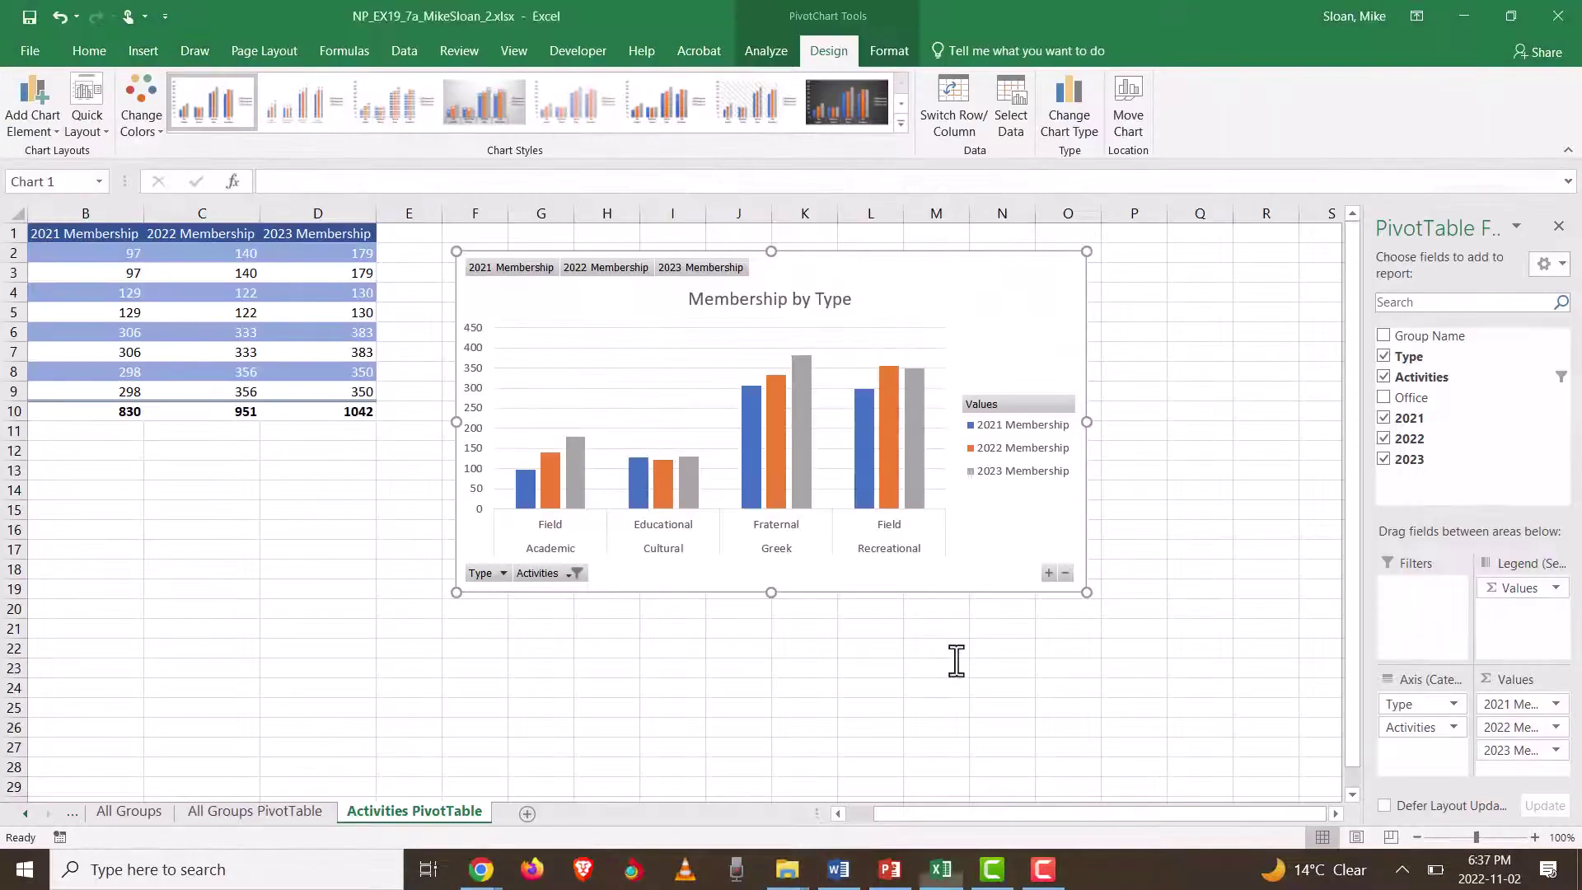
left_click(573, 571)
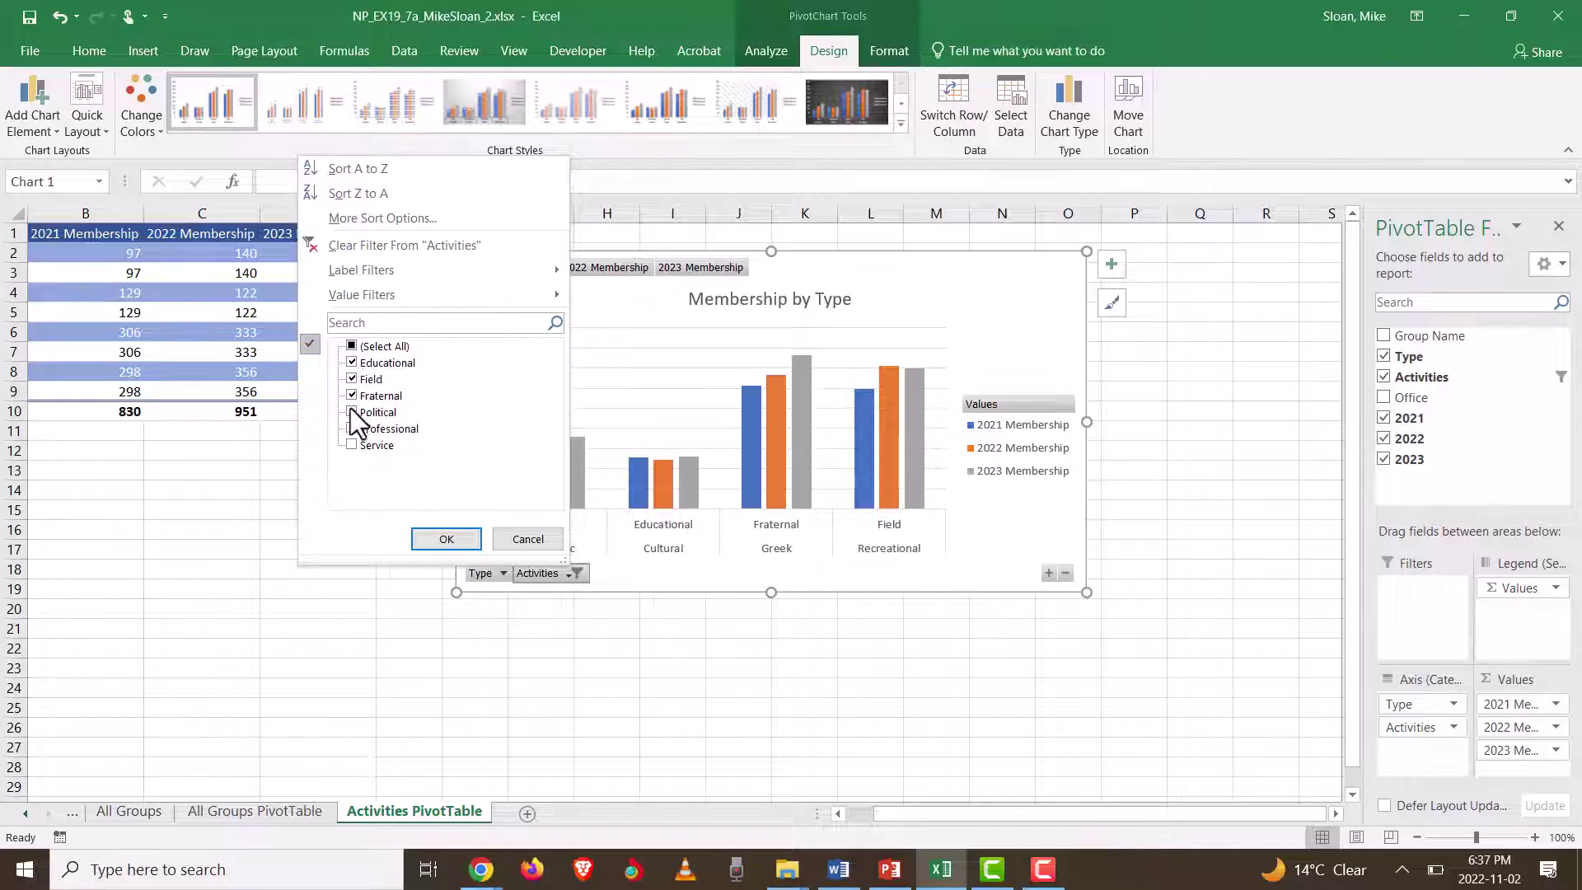
left_click(533, 537)
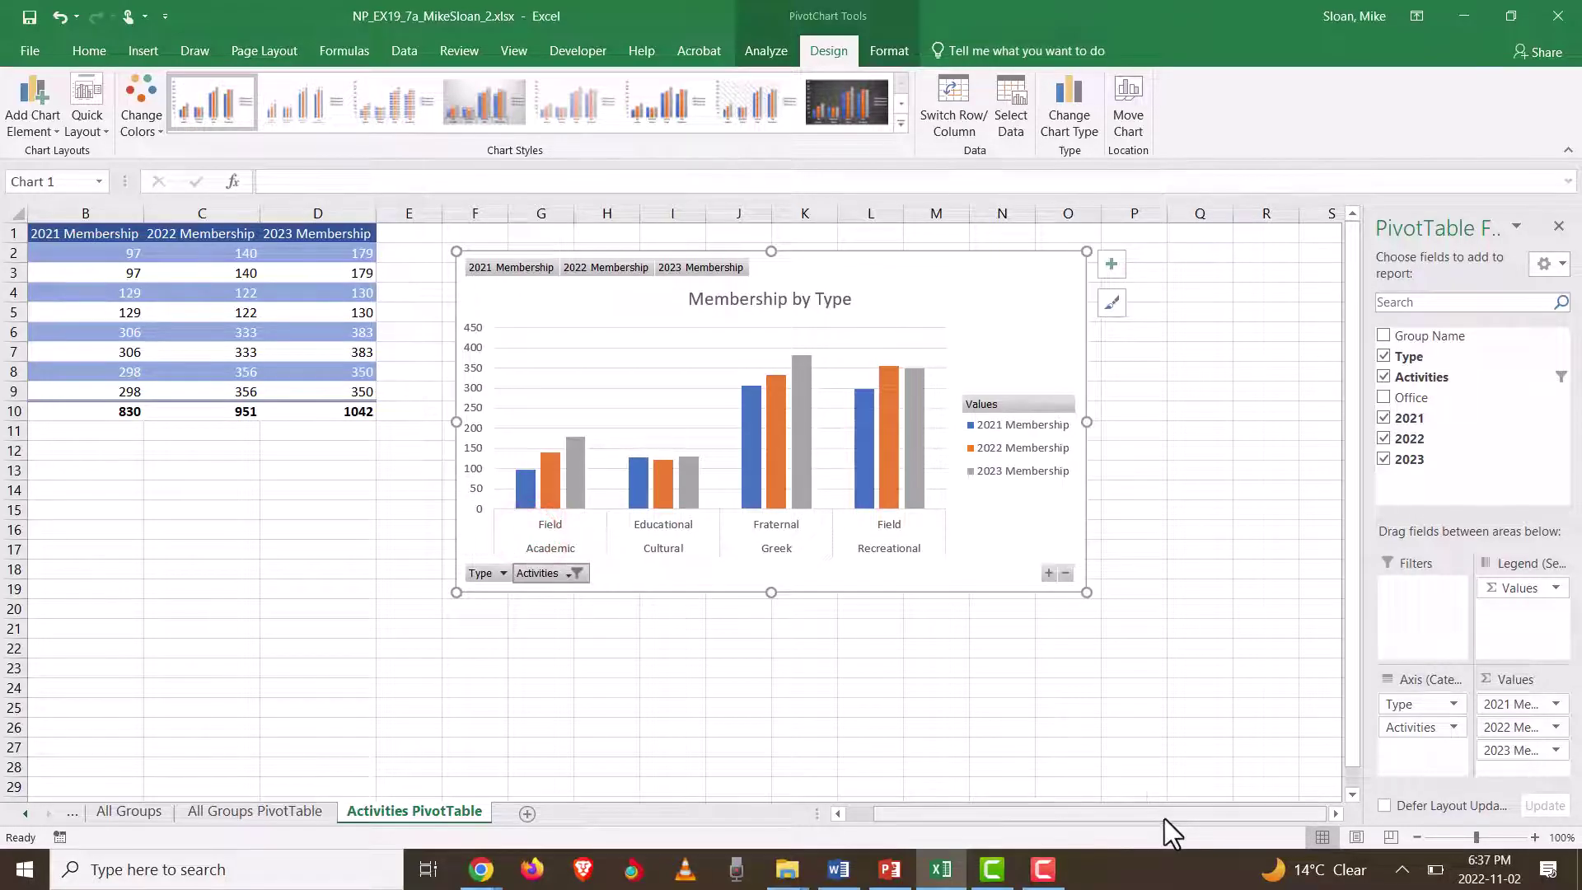
left_click_drag(1164, 818, 930, 818)
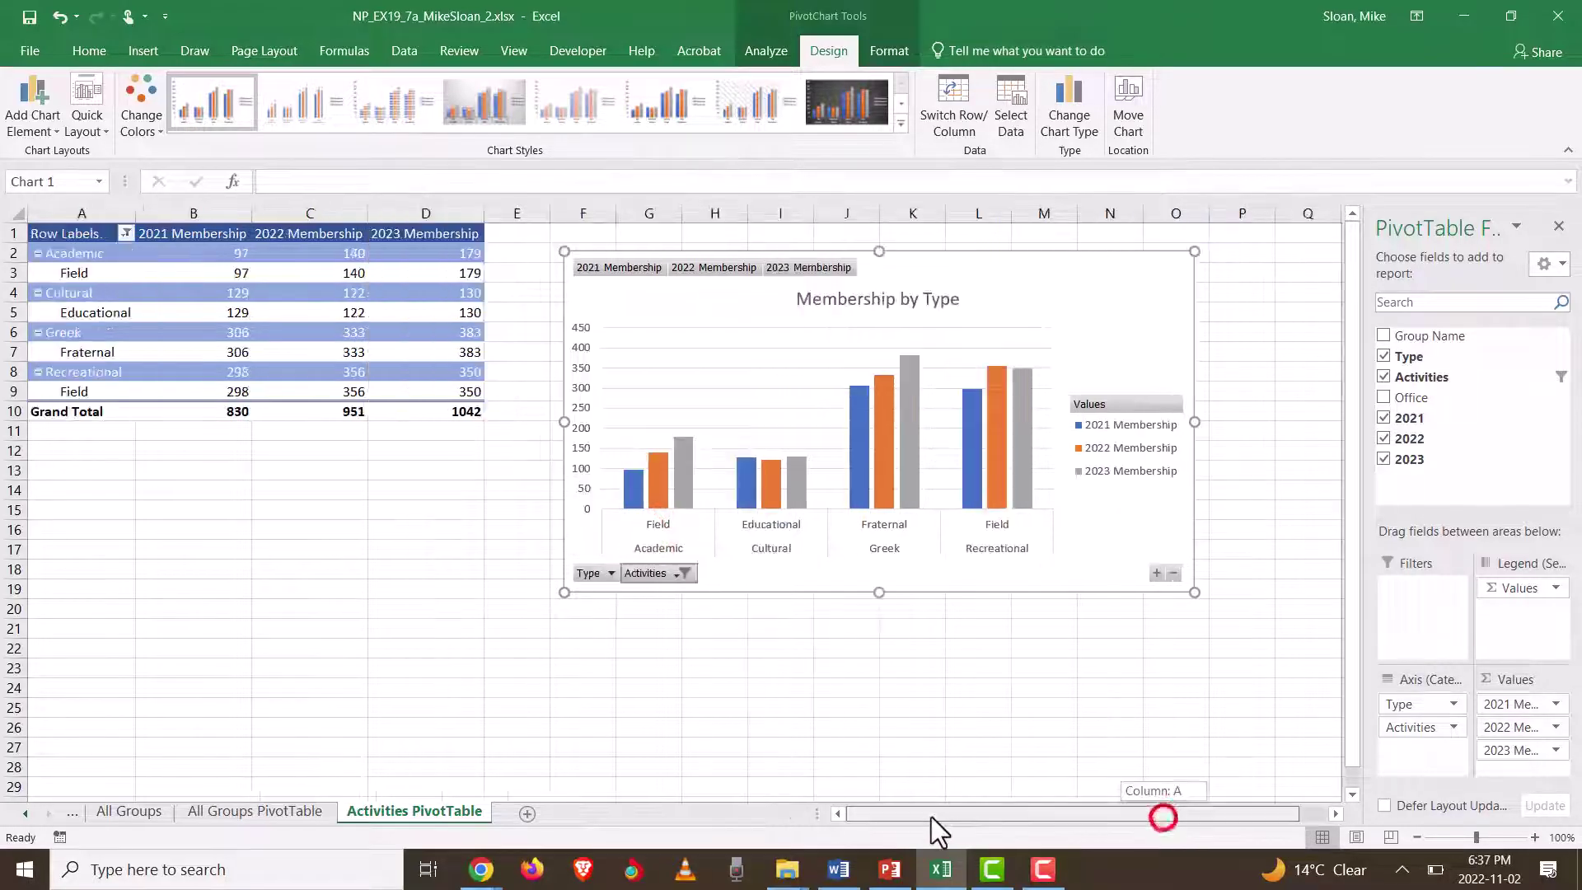
left_click(125, 234)
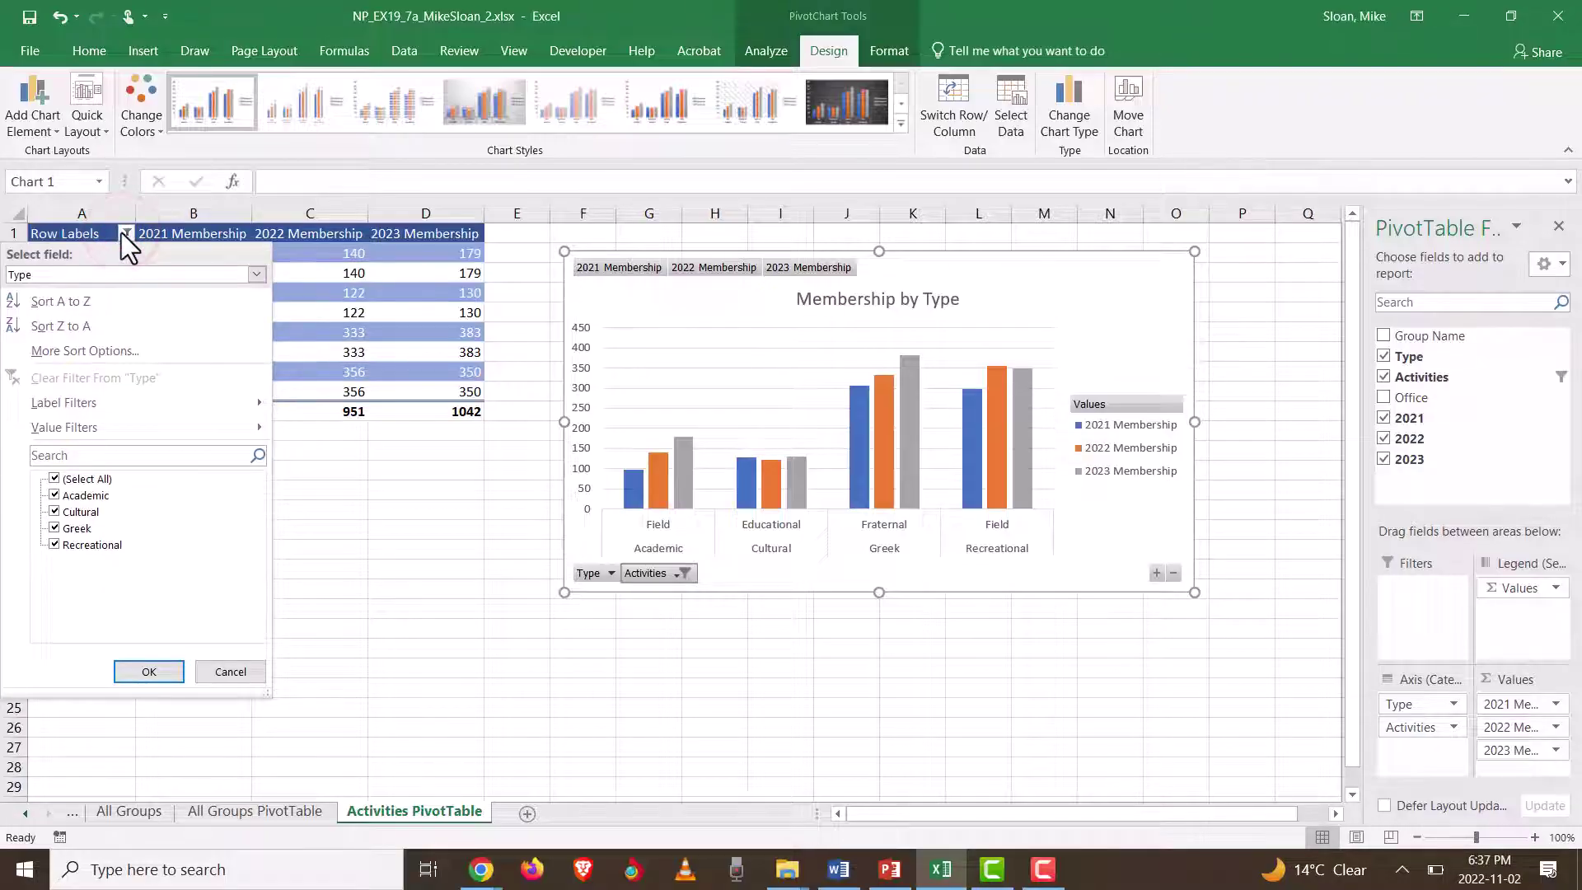
left_click(260, 670)
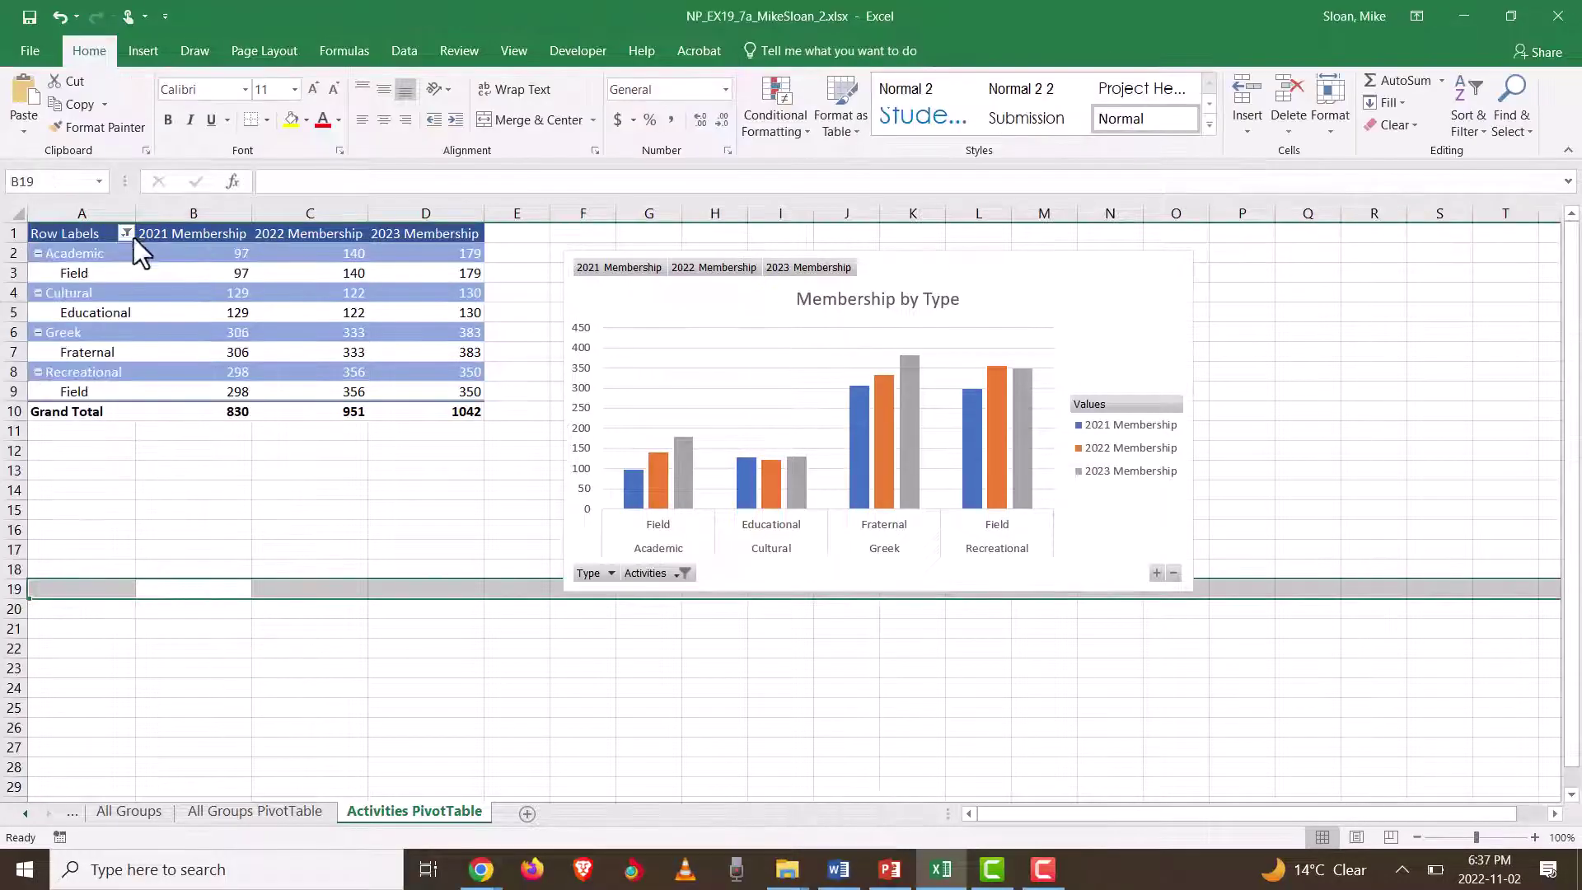
left_click(73, 227)
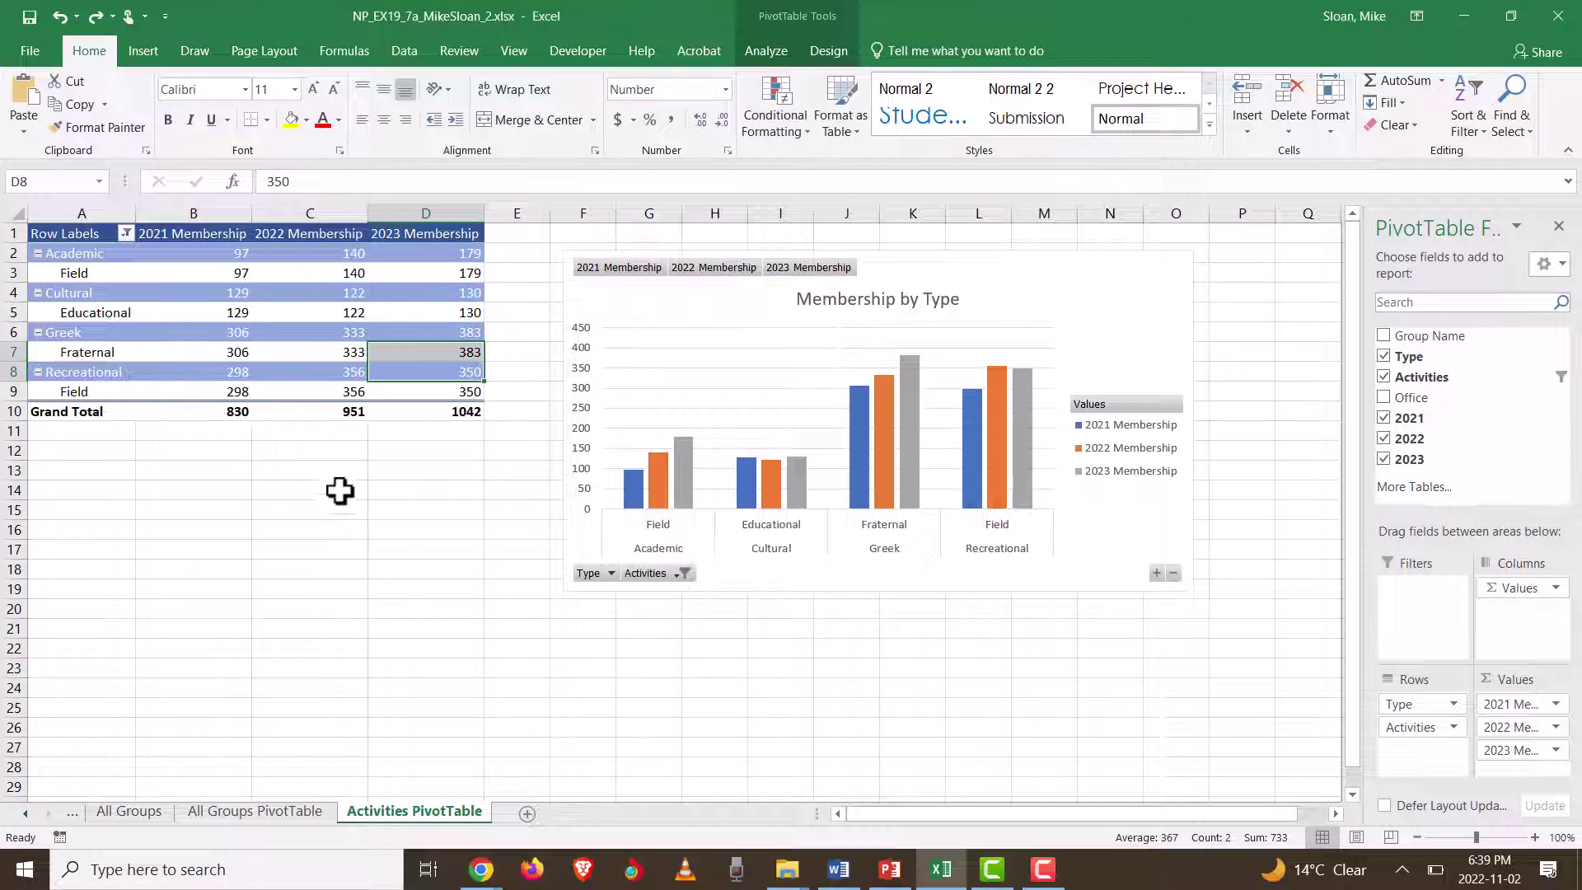
Step: Apply the PivotChart's Activities filter with only Educational, Field, and Fraternal included
left_click(683, 573)
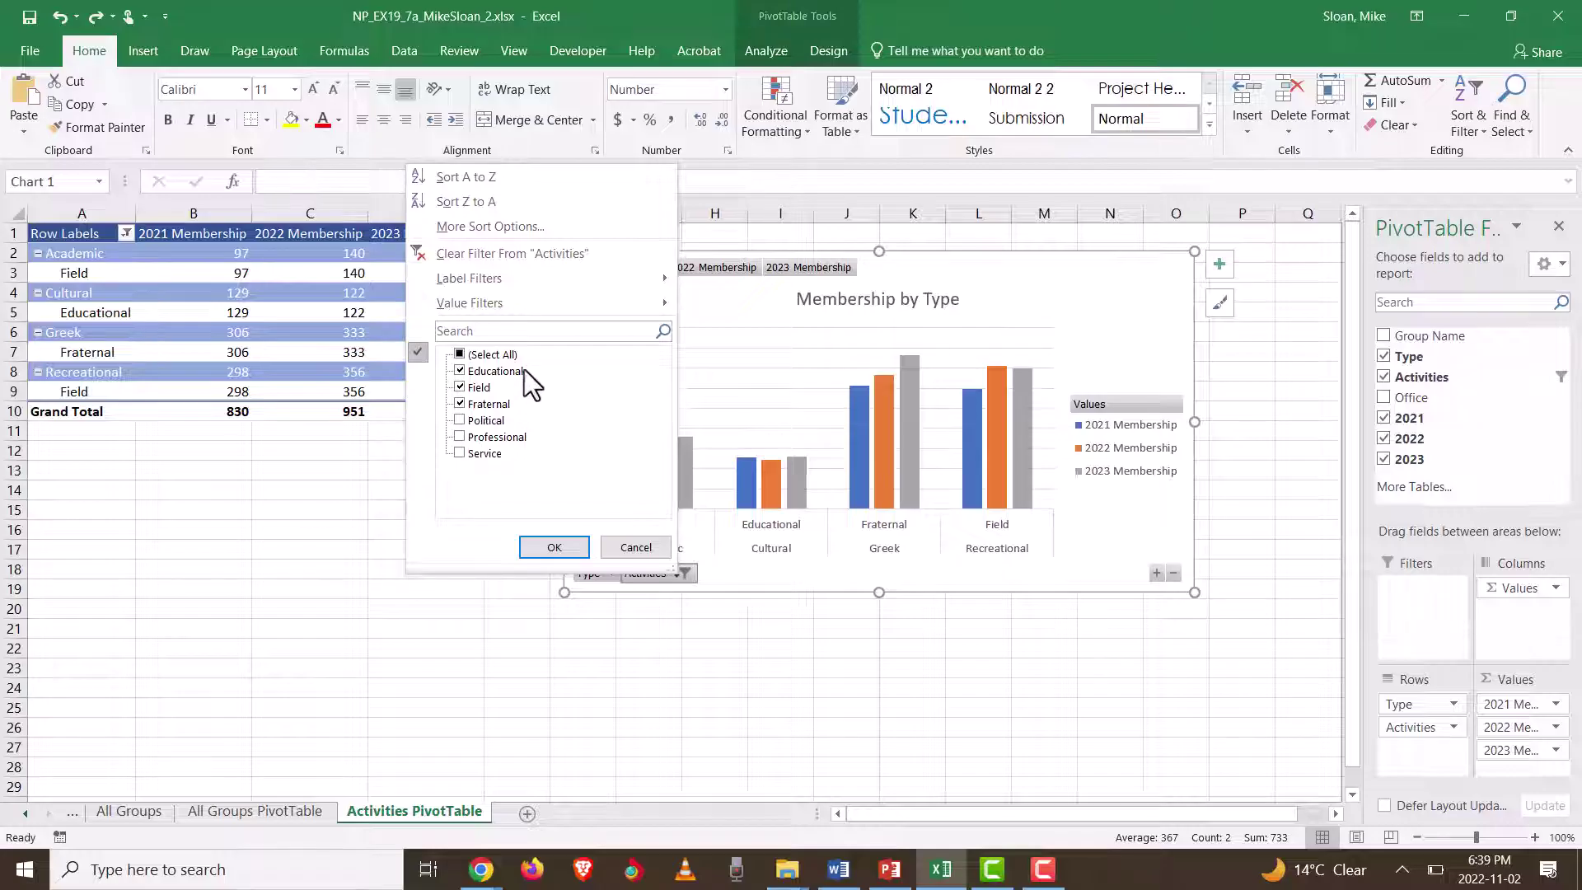
left_click(554, 547)
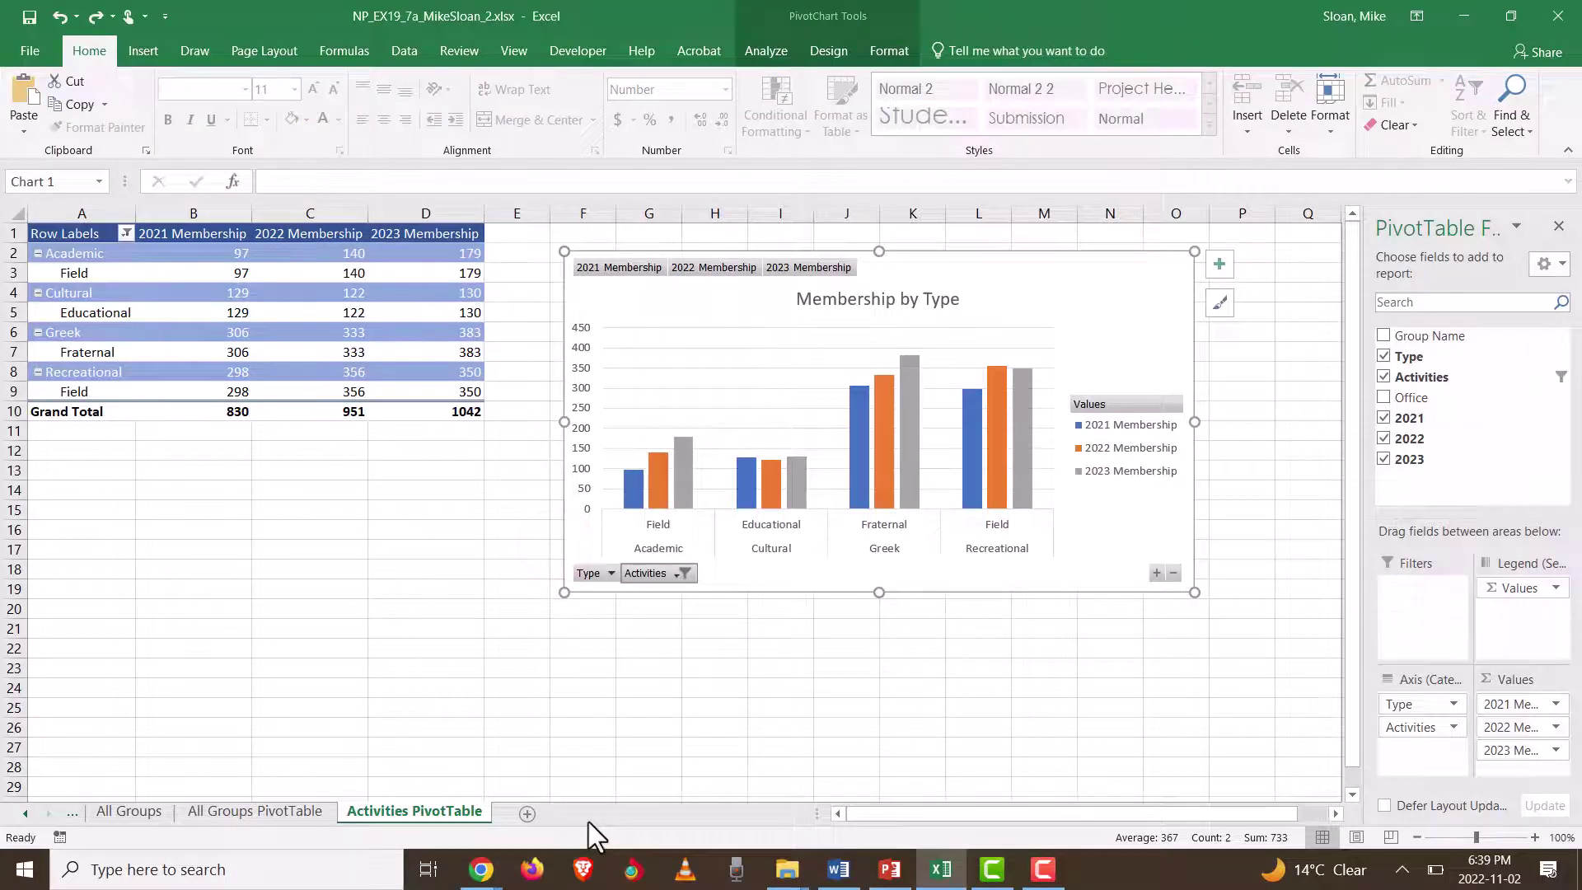
Step: Try filtering the PivotTable's Type field to Academic and Cultural only, and undo that filter
left_click(129, 231)
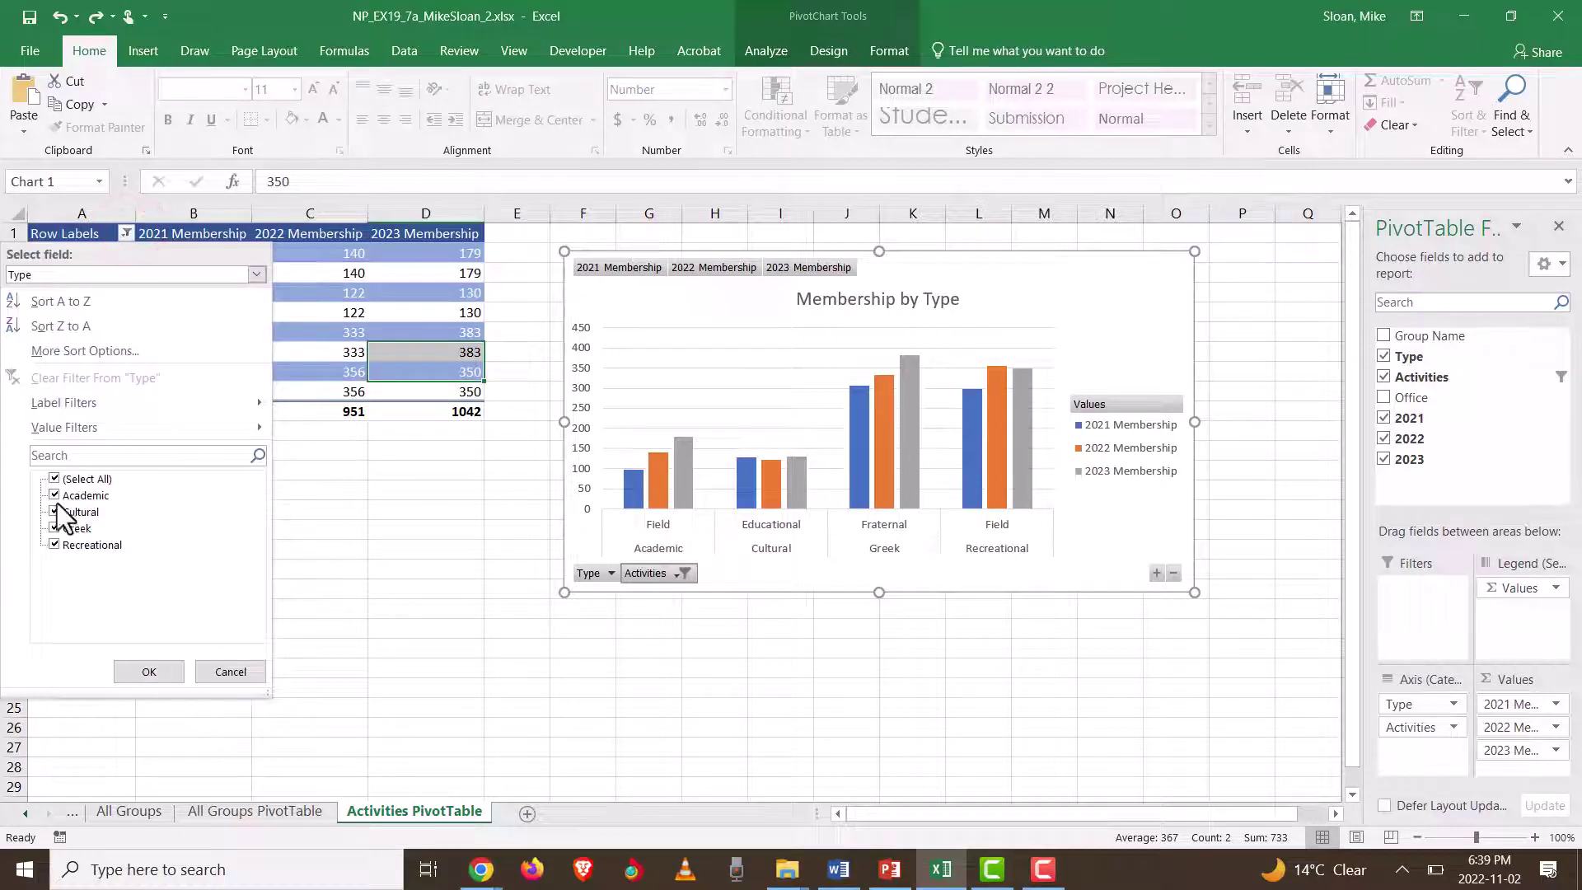
left_click(55, 480)
left_click(55, 495)
left_click(54, 512)
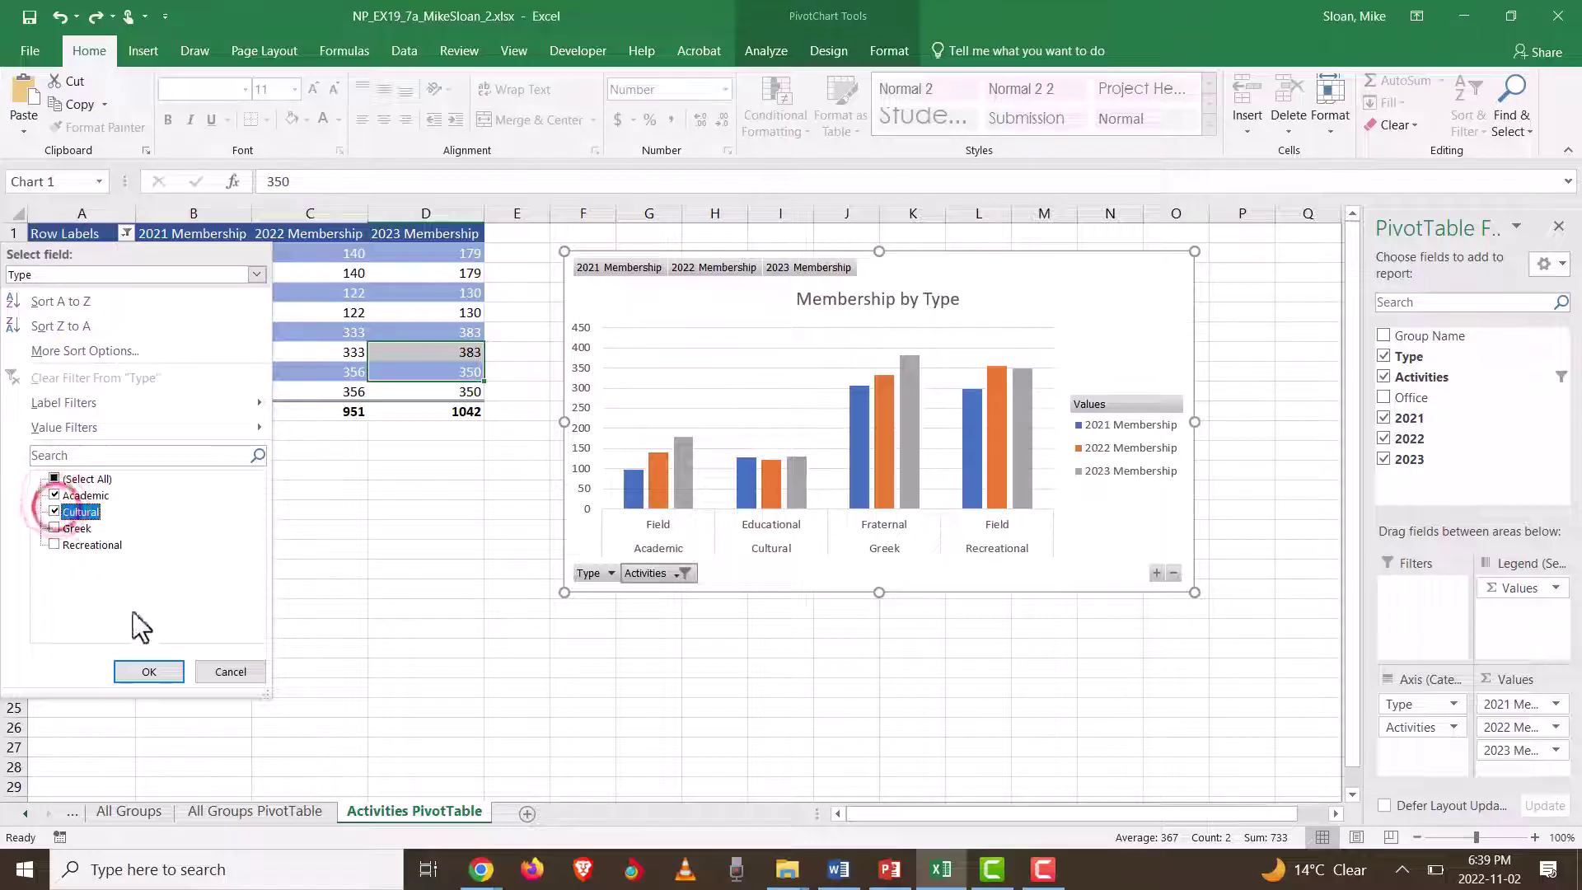
left_click(142, 671)
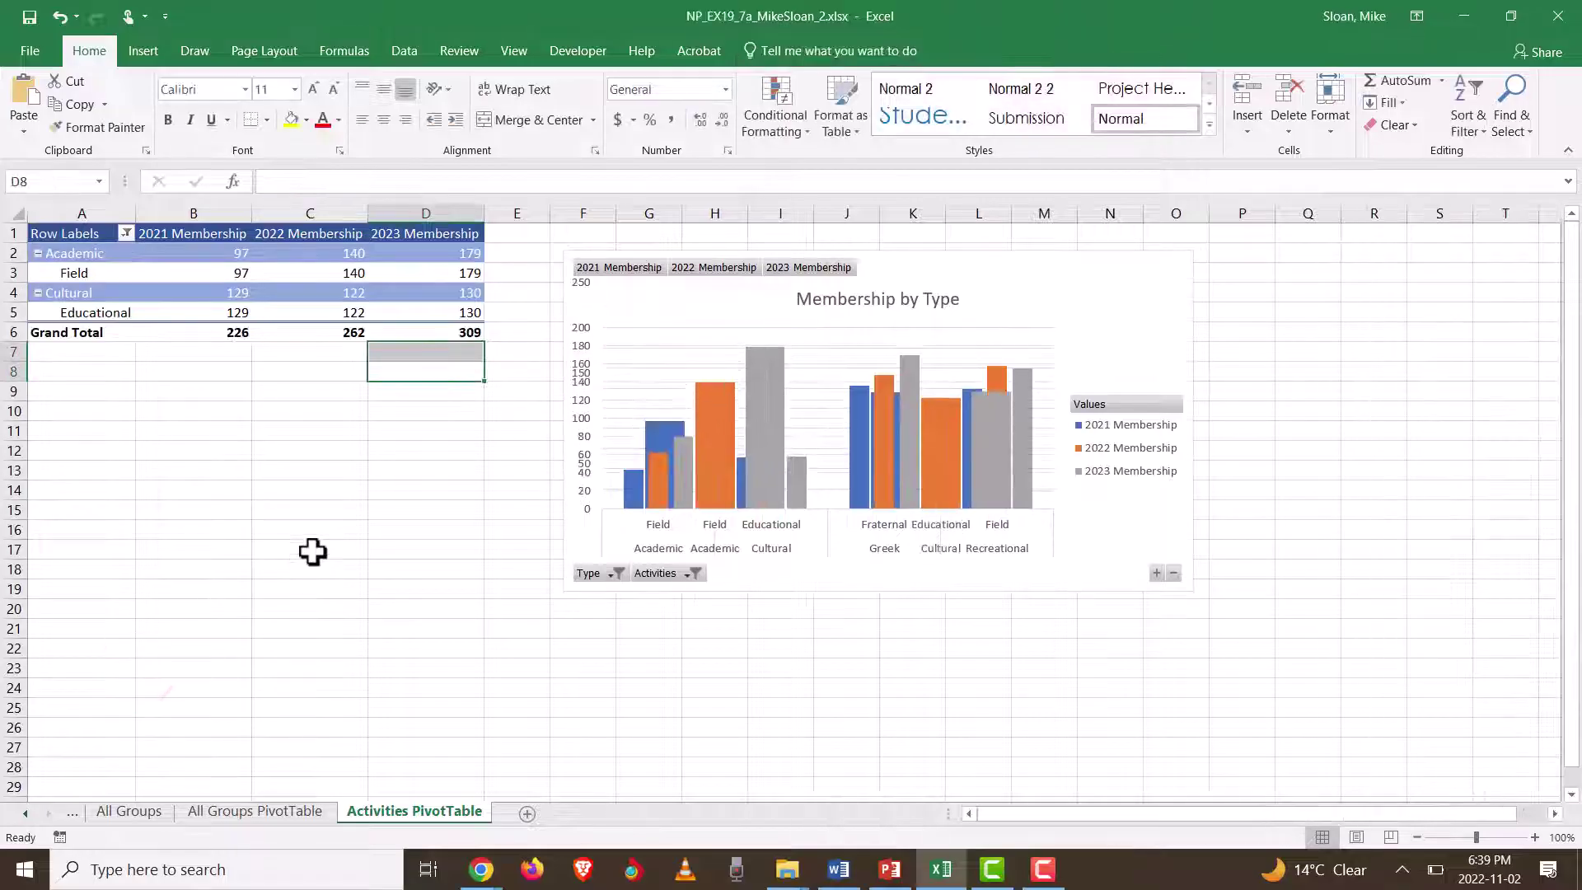
mouse_move(878, 466)
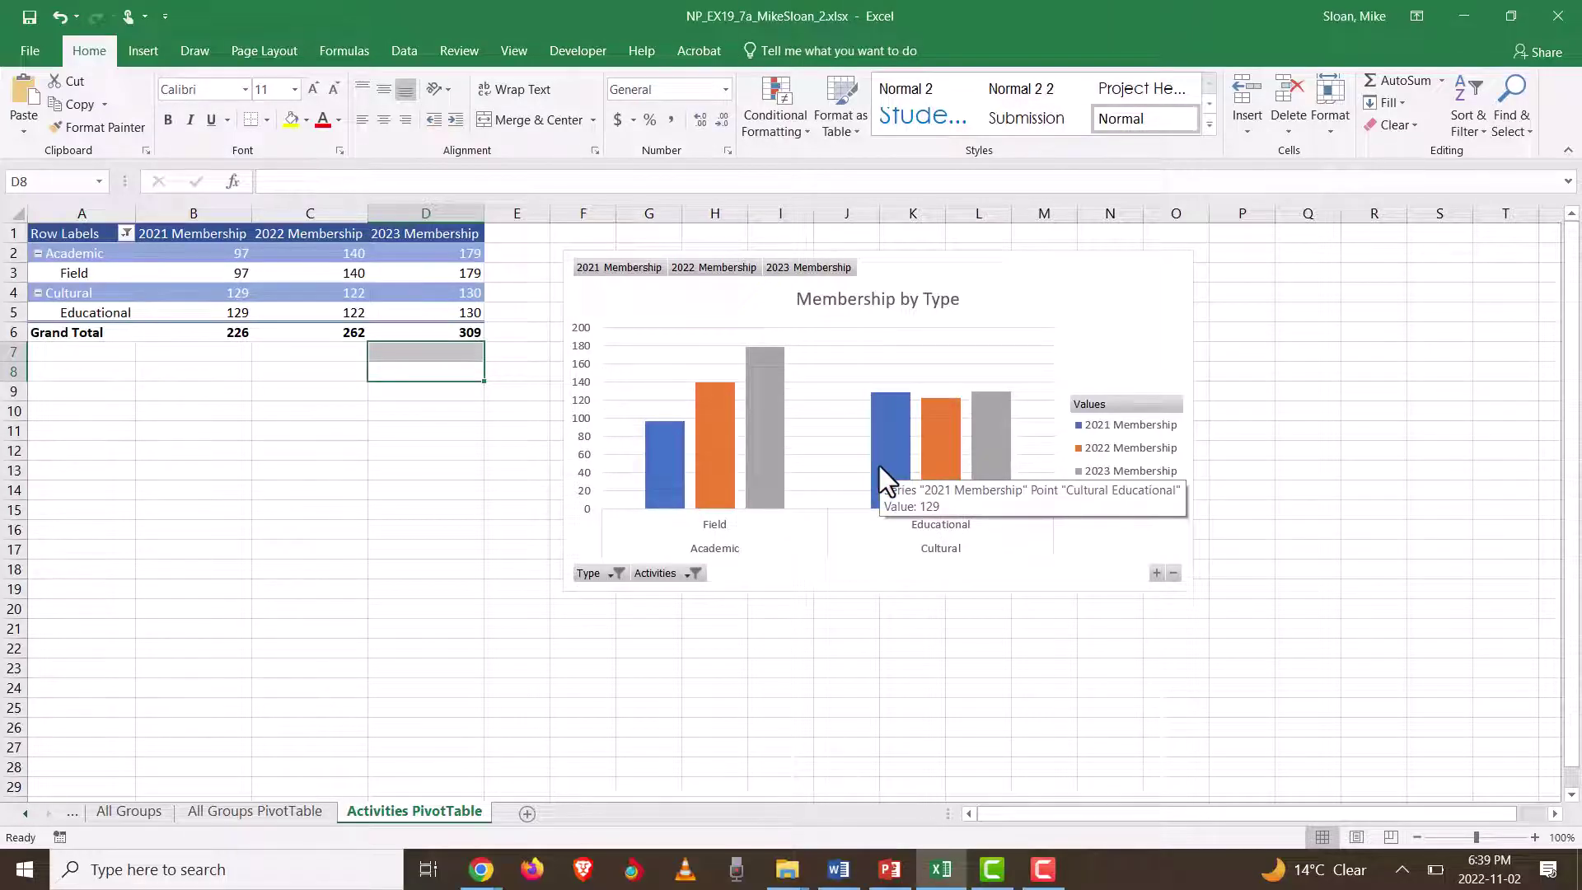
key("ctrl+z")
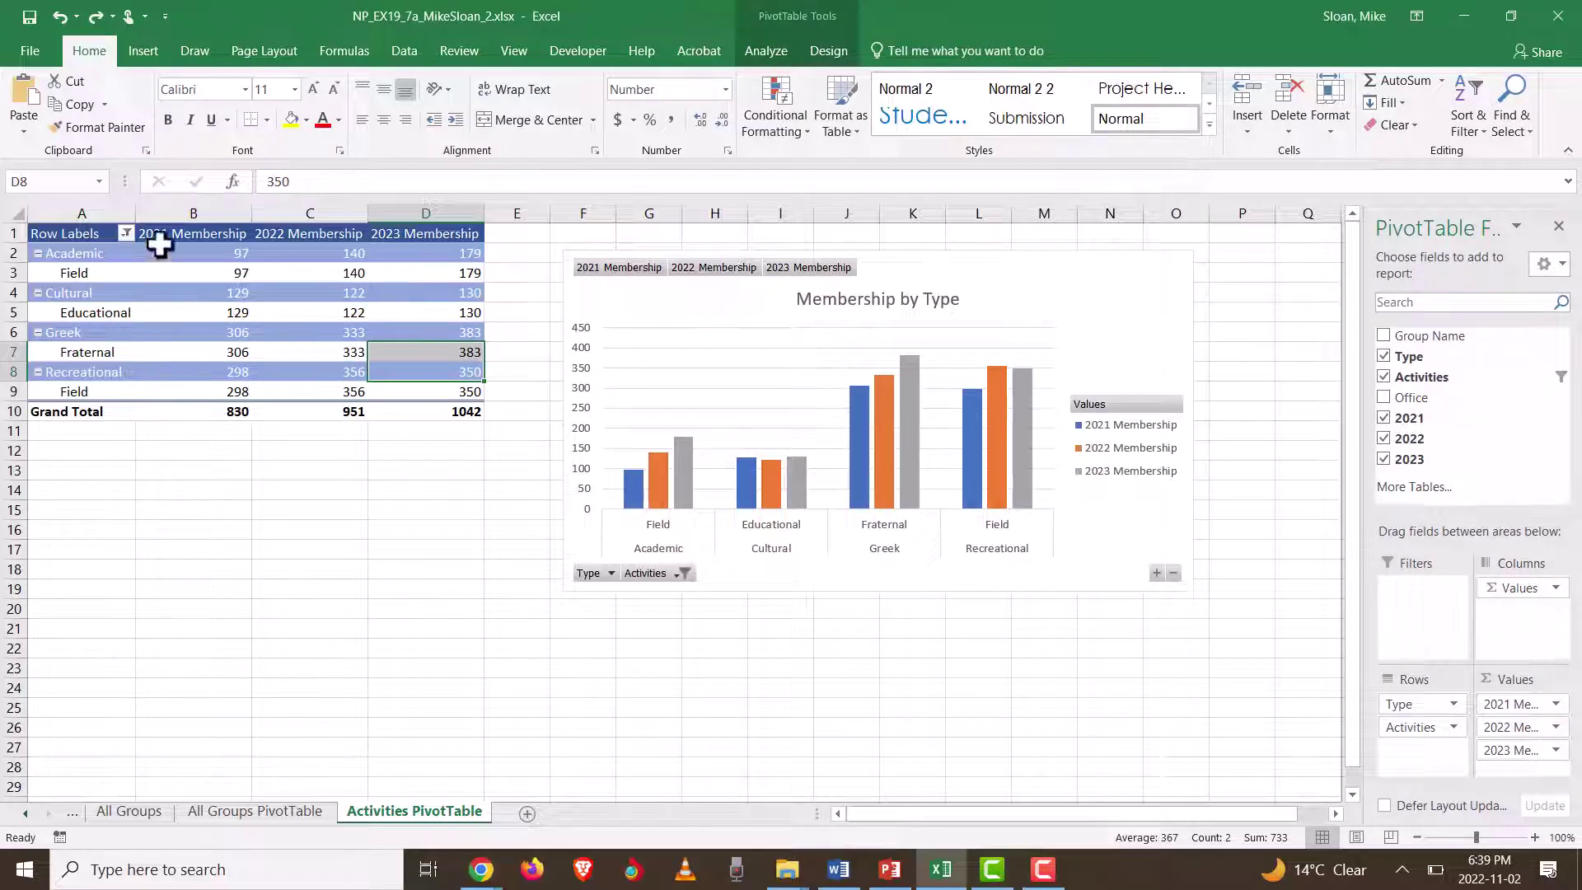
Step: Reapply the PivotChart's Activities filter, keeping Educational, Field, and Fraternal as the only included activities
mouse_move(177, 393)
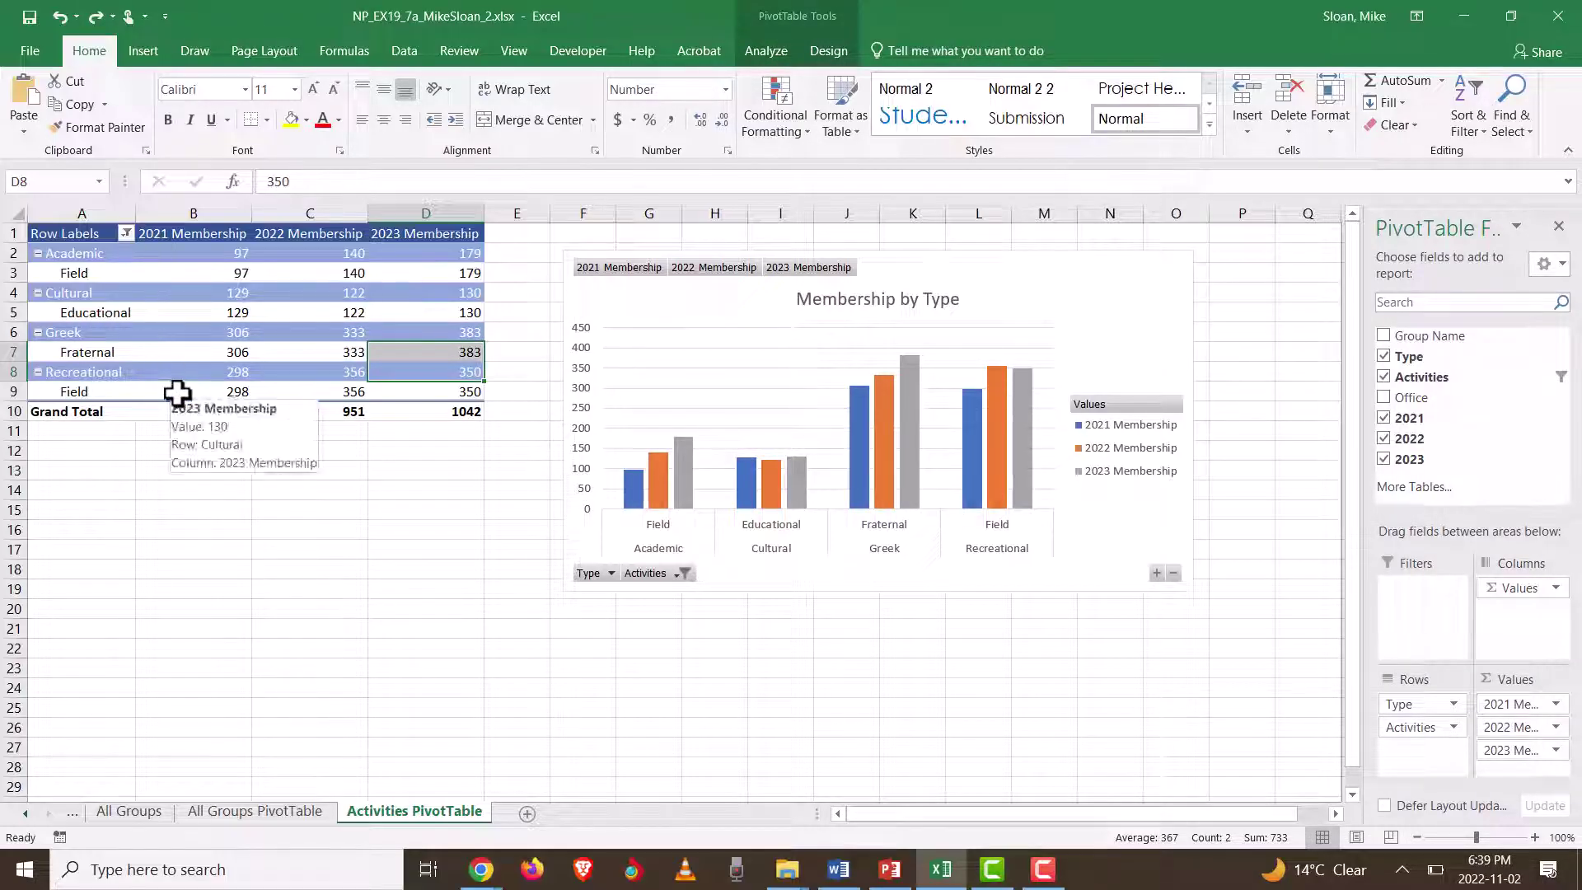
left_click(677, 573)
left_click(550, 544)
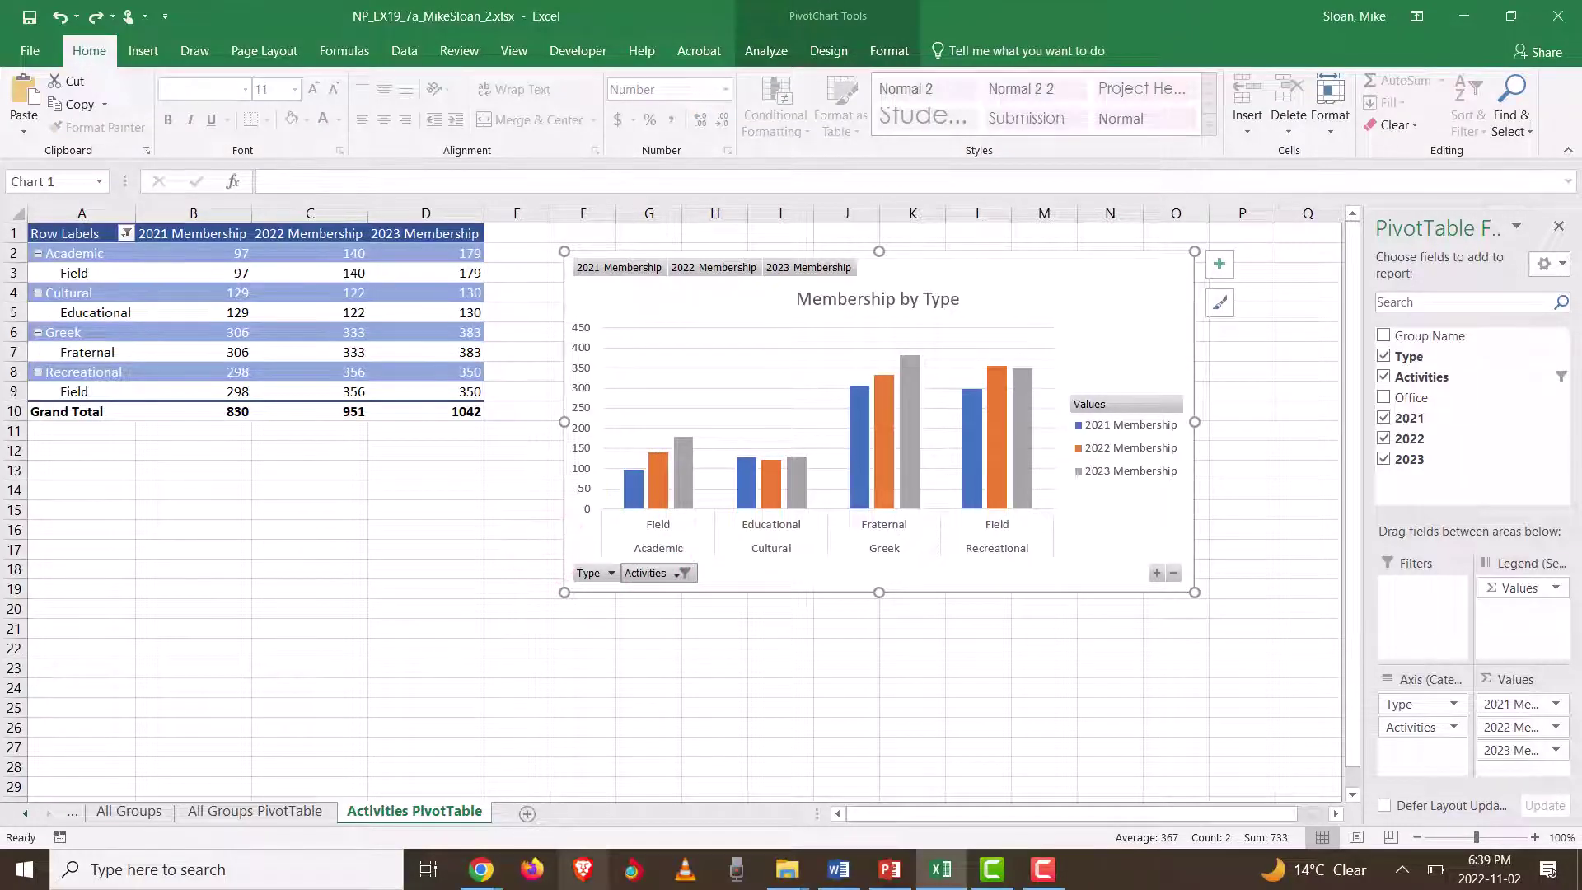
Step: Recheck the final instructions in Word, return to Excel, deselect the PivotChart, and close the completed workbook
left_click(840, 869)
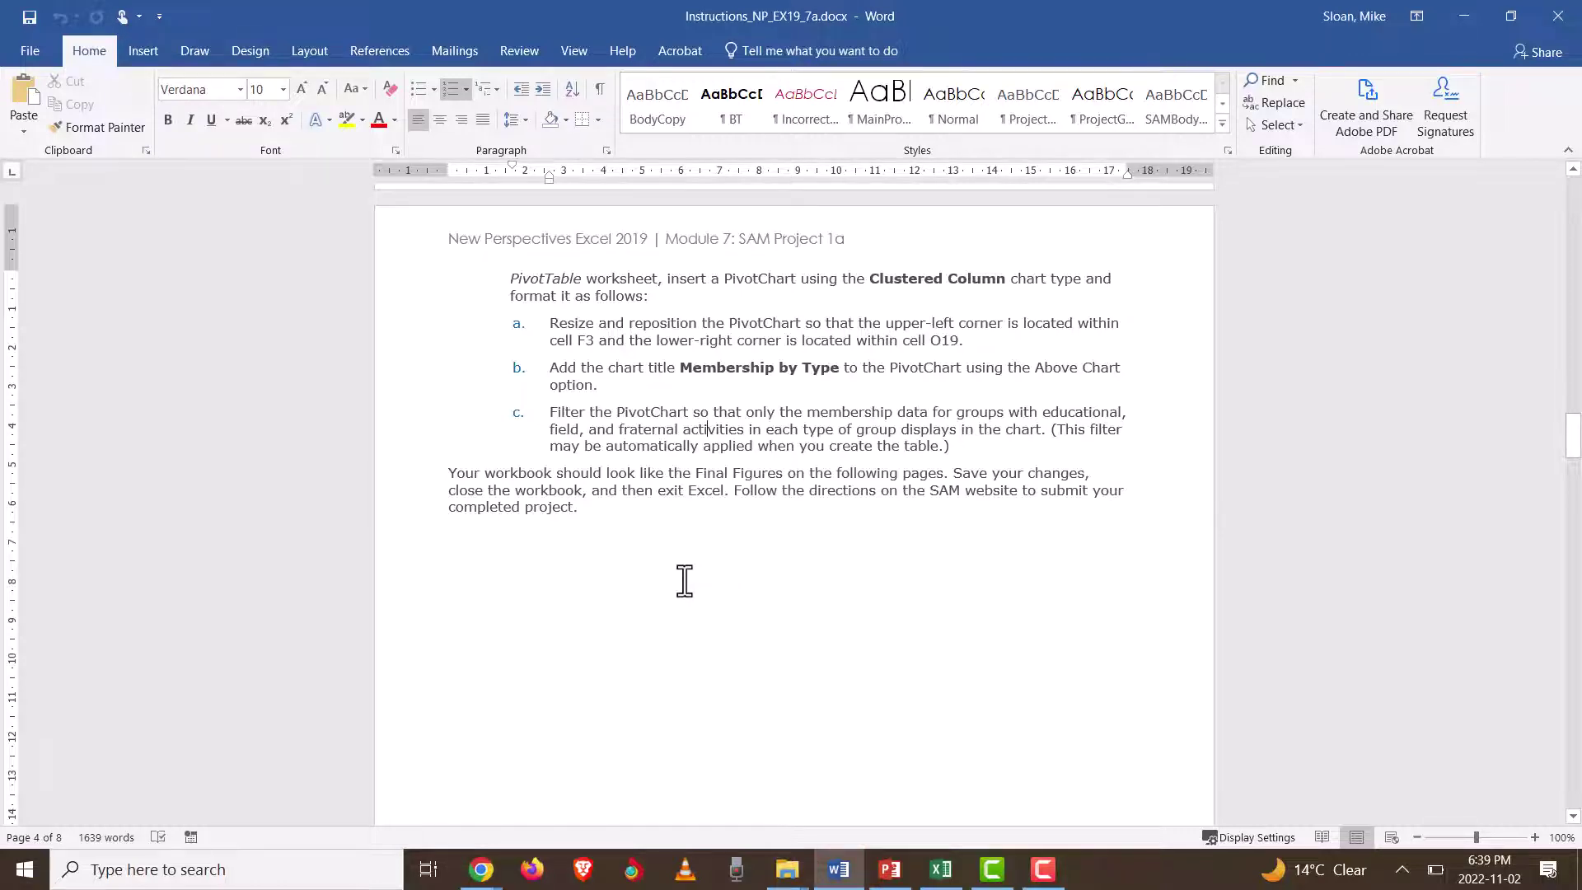
key("alt+Tab")
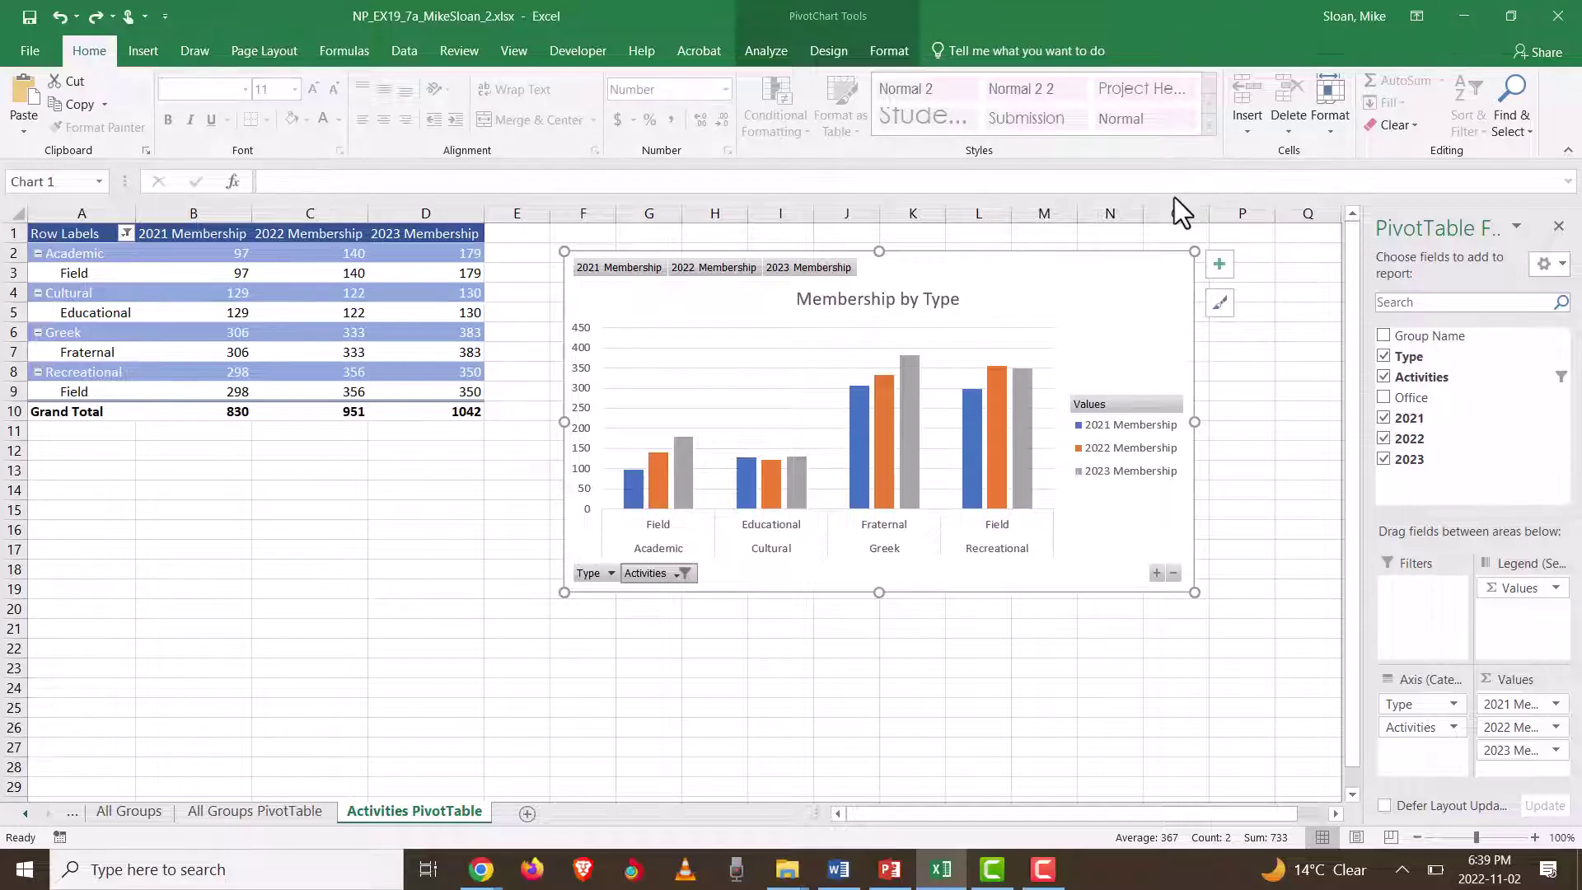
left_click(148, 507)
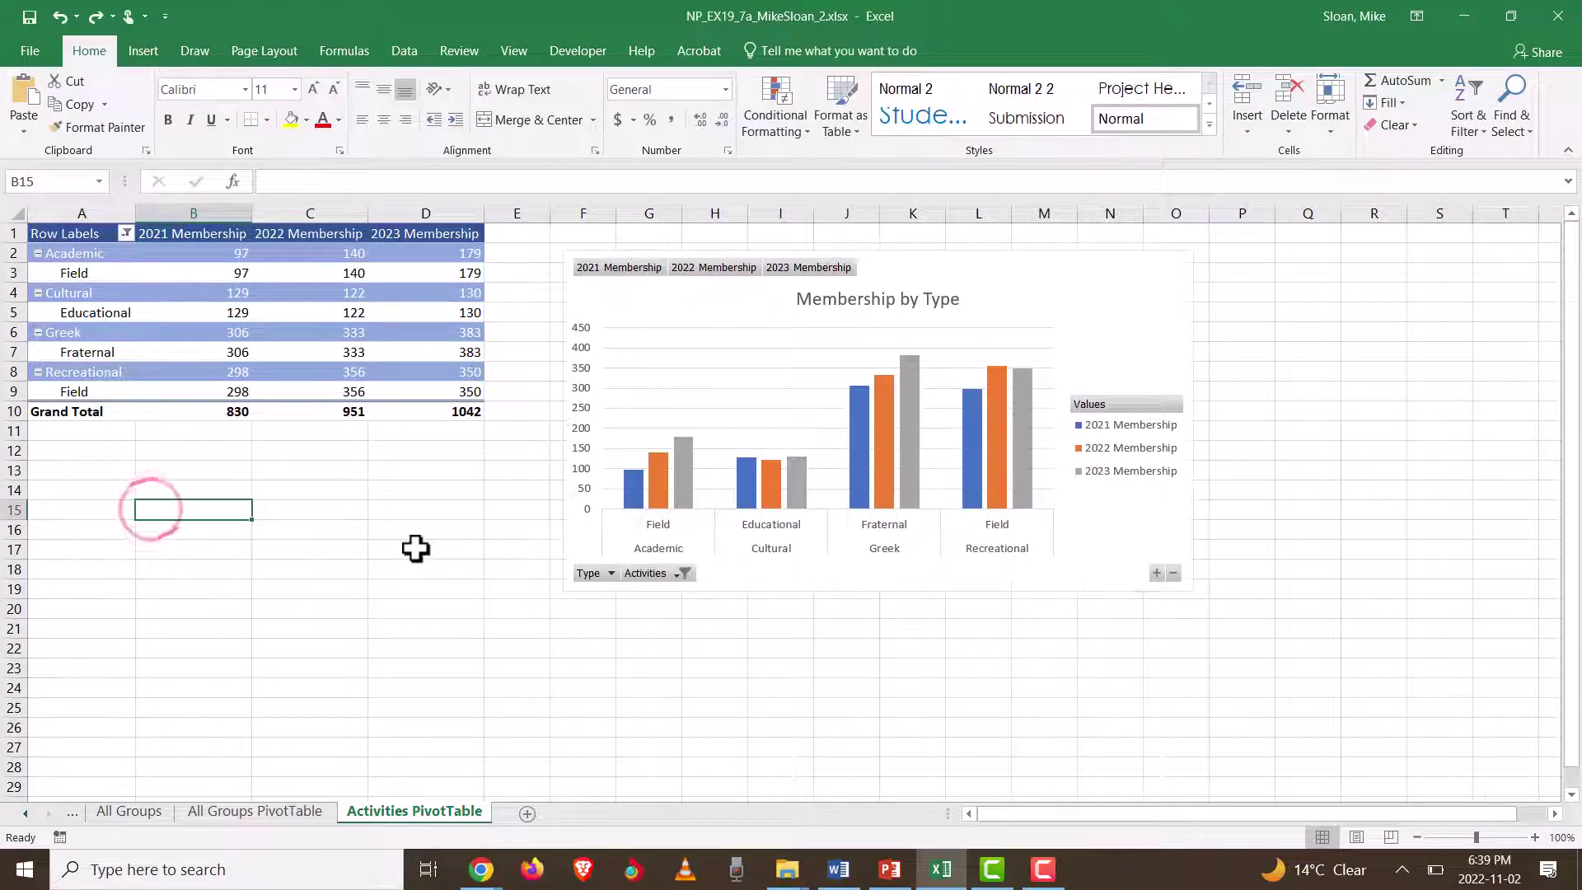
left_click(1568, 13)
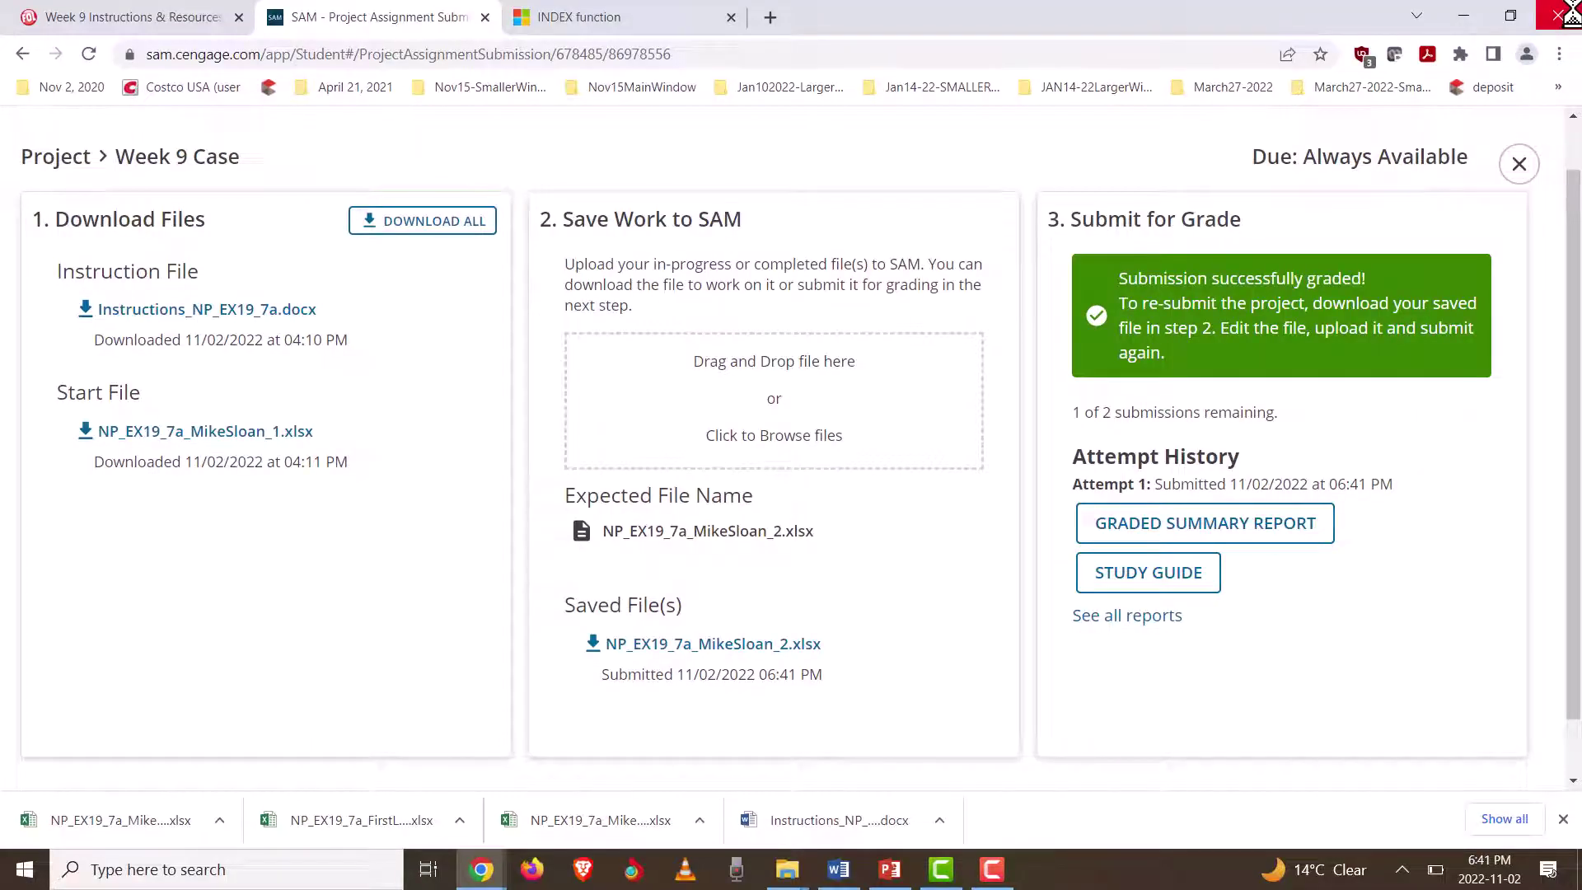
Step: Open the downloaded SAM graded report from the browser and review the grading of instructions 1 through 20
left_click(114, 814)
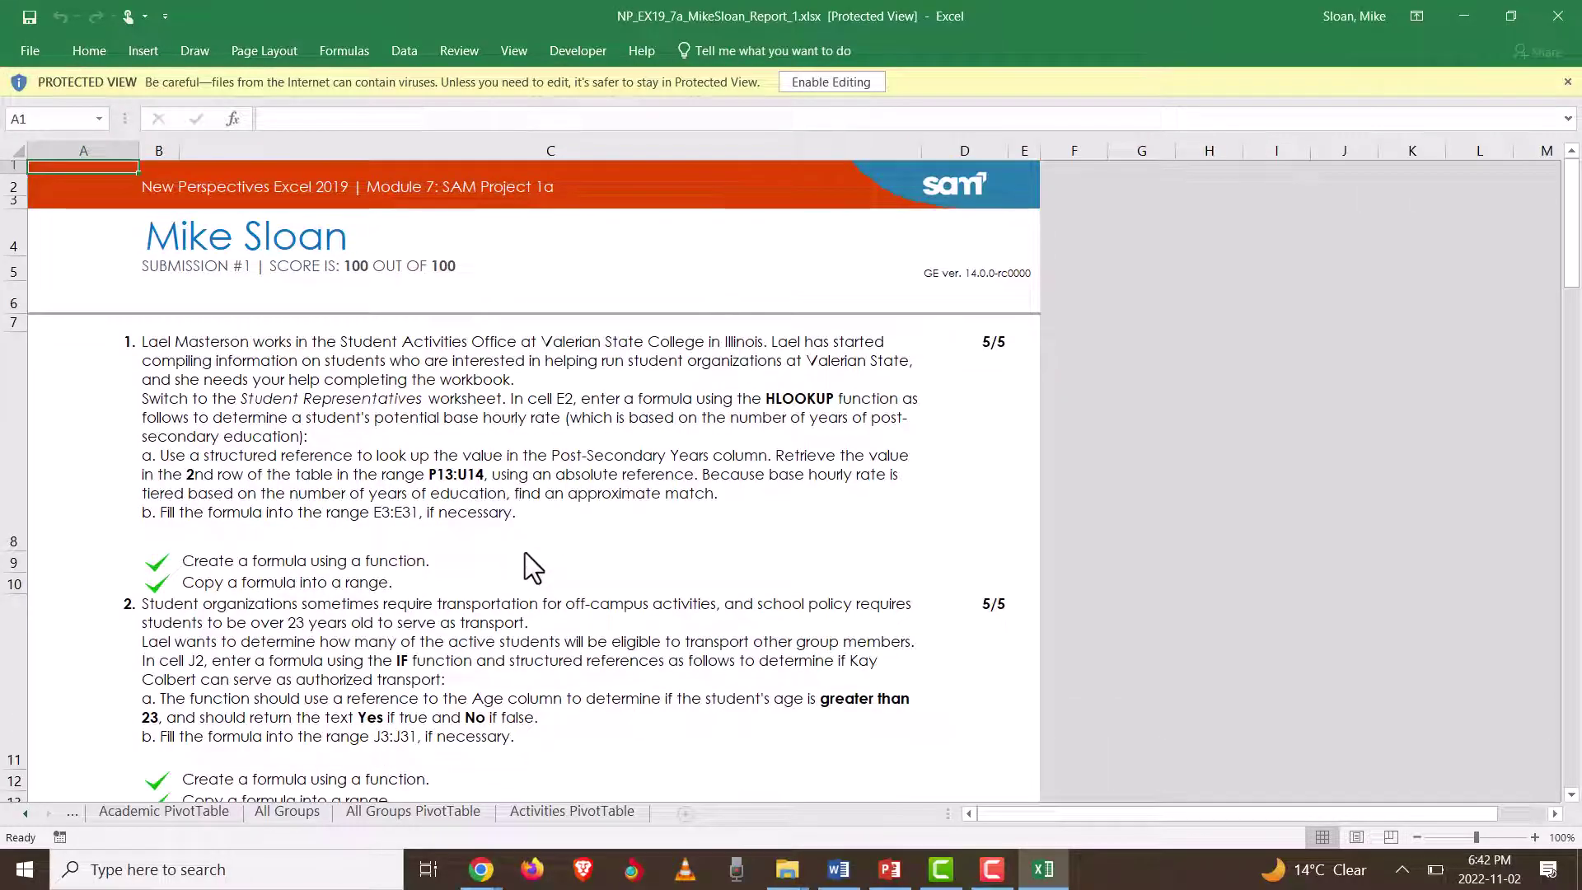
scroll(516, 511, "down", 8)
scroll(498, 513, "down", 10)
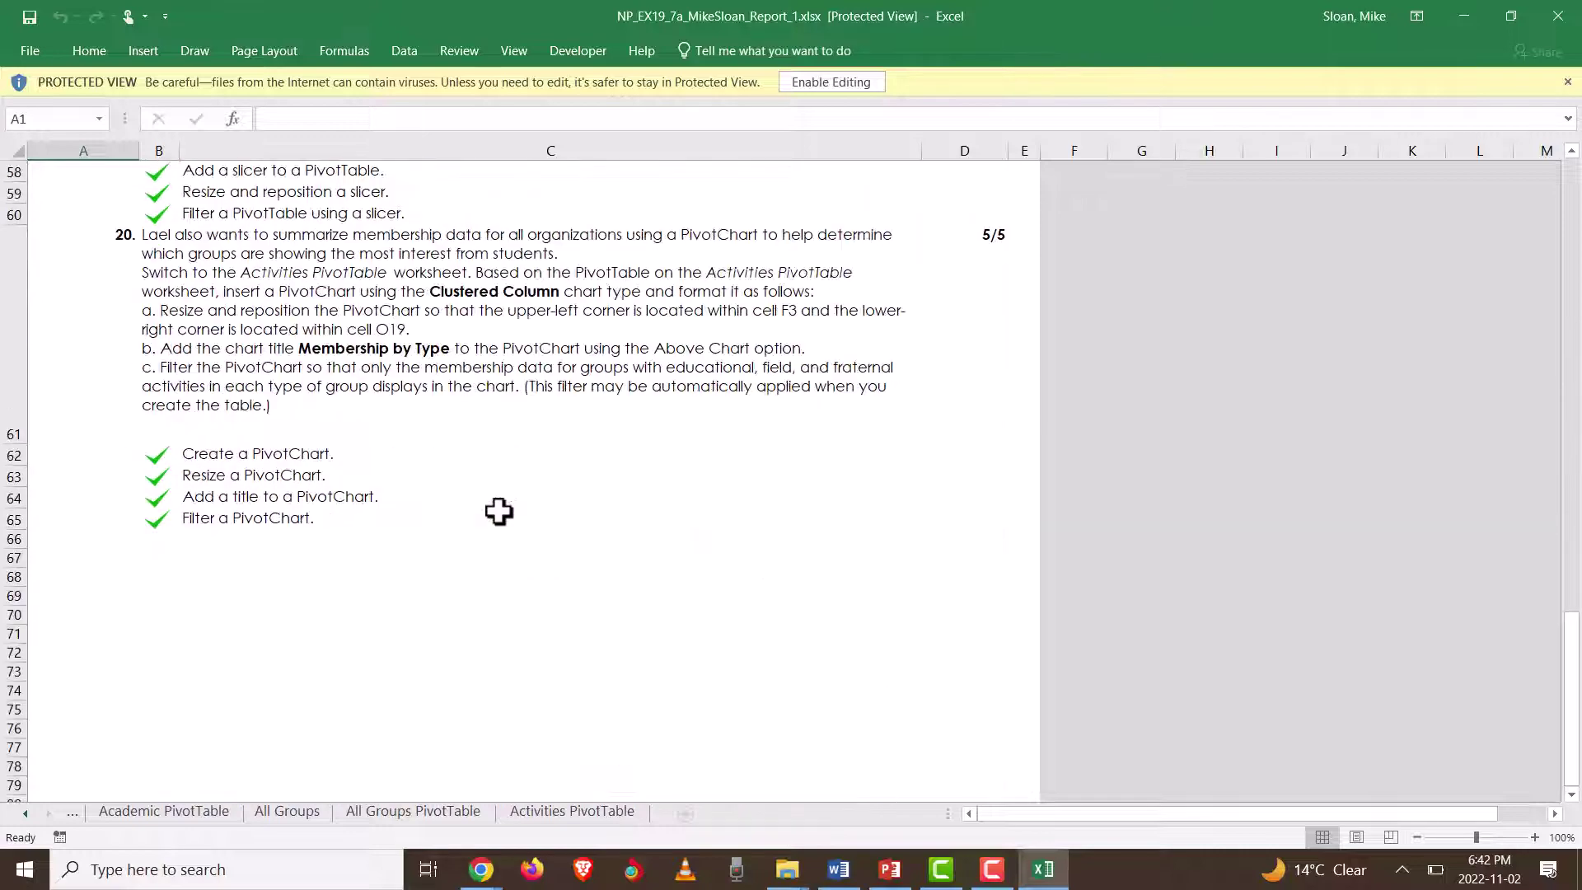
scroll(511, 511, "up", 14)
scroll(516, 509, "up", 4)
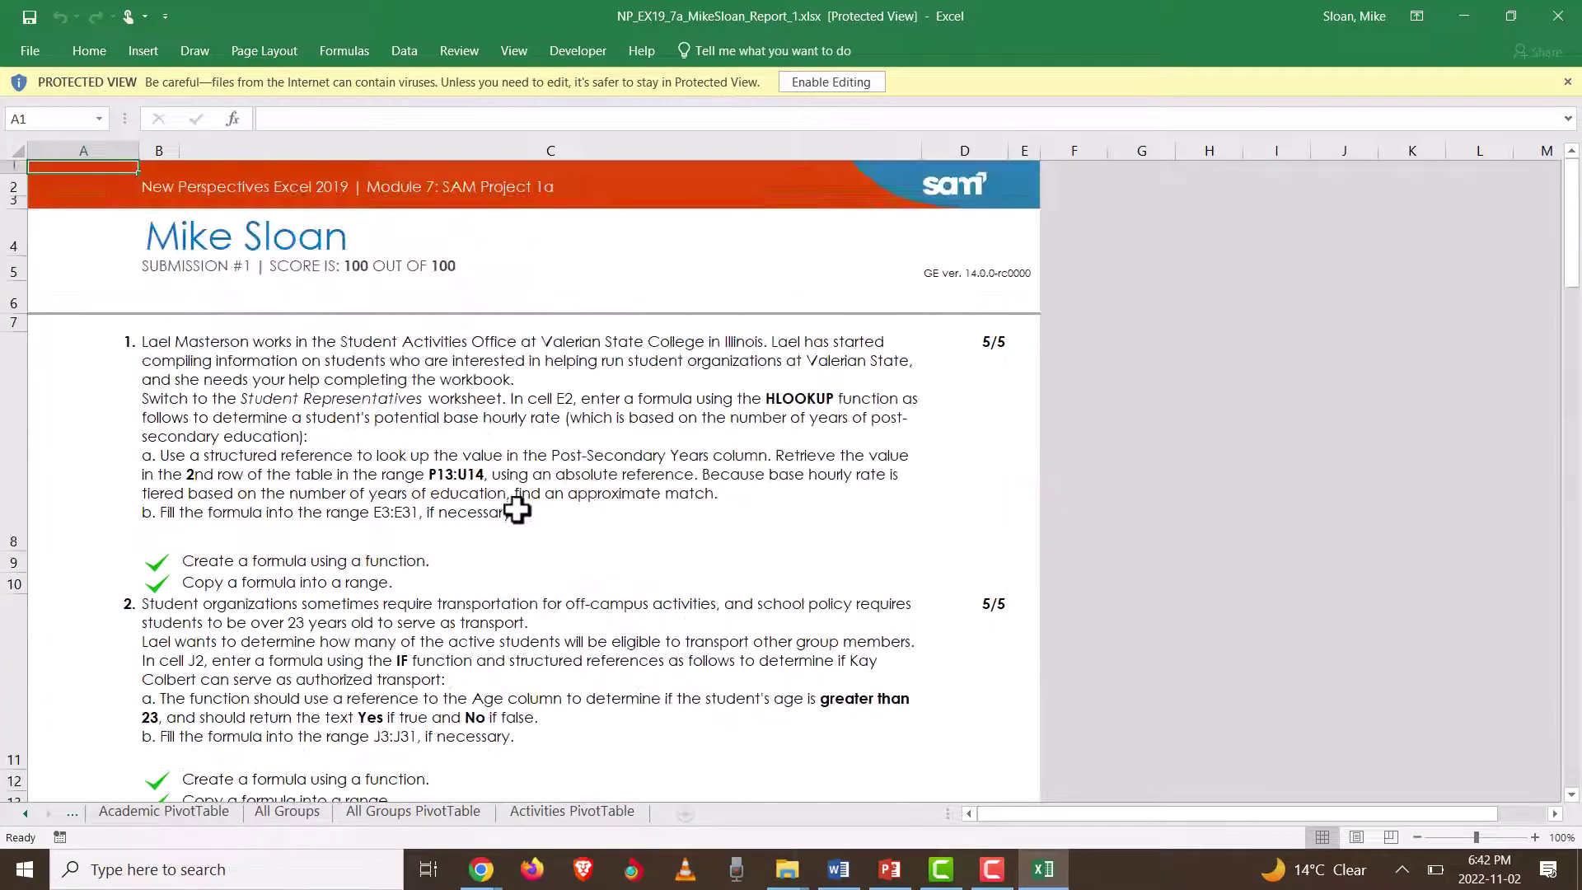